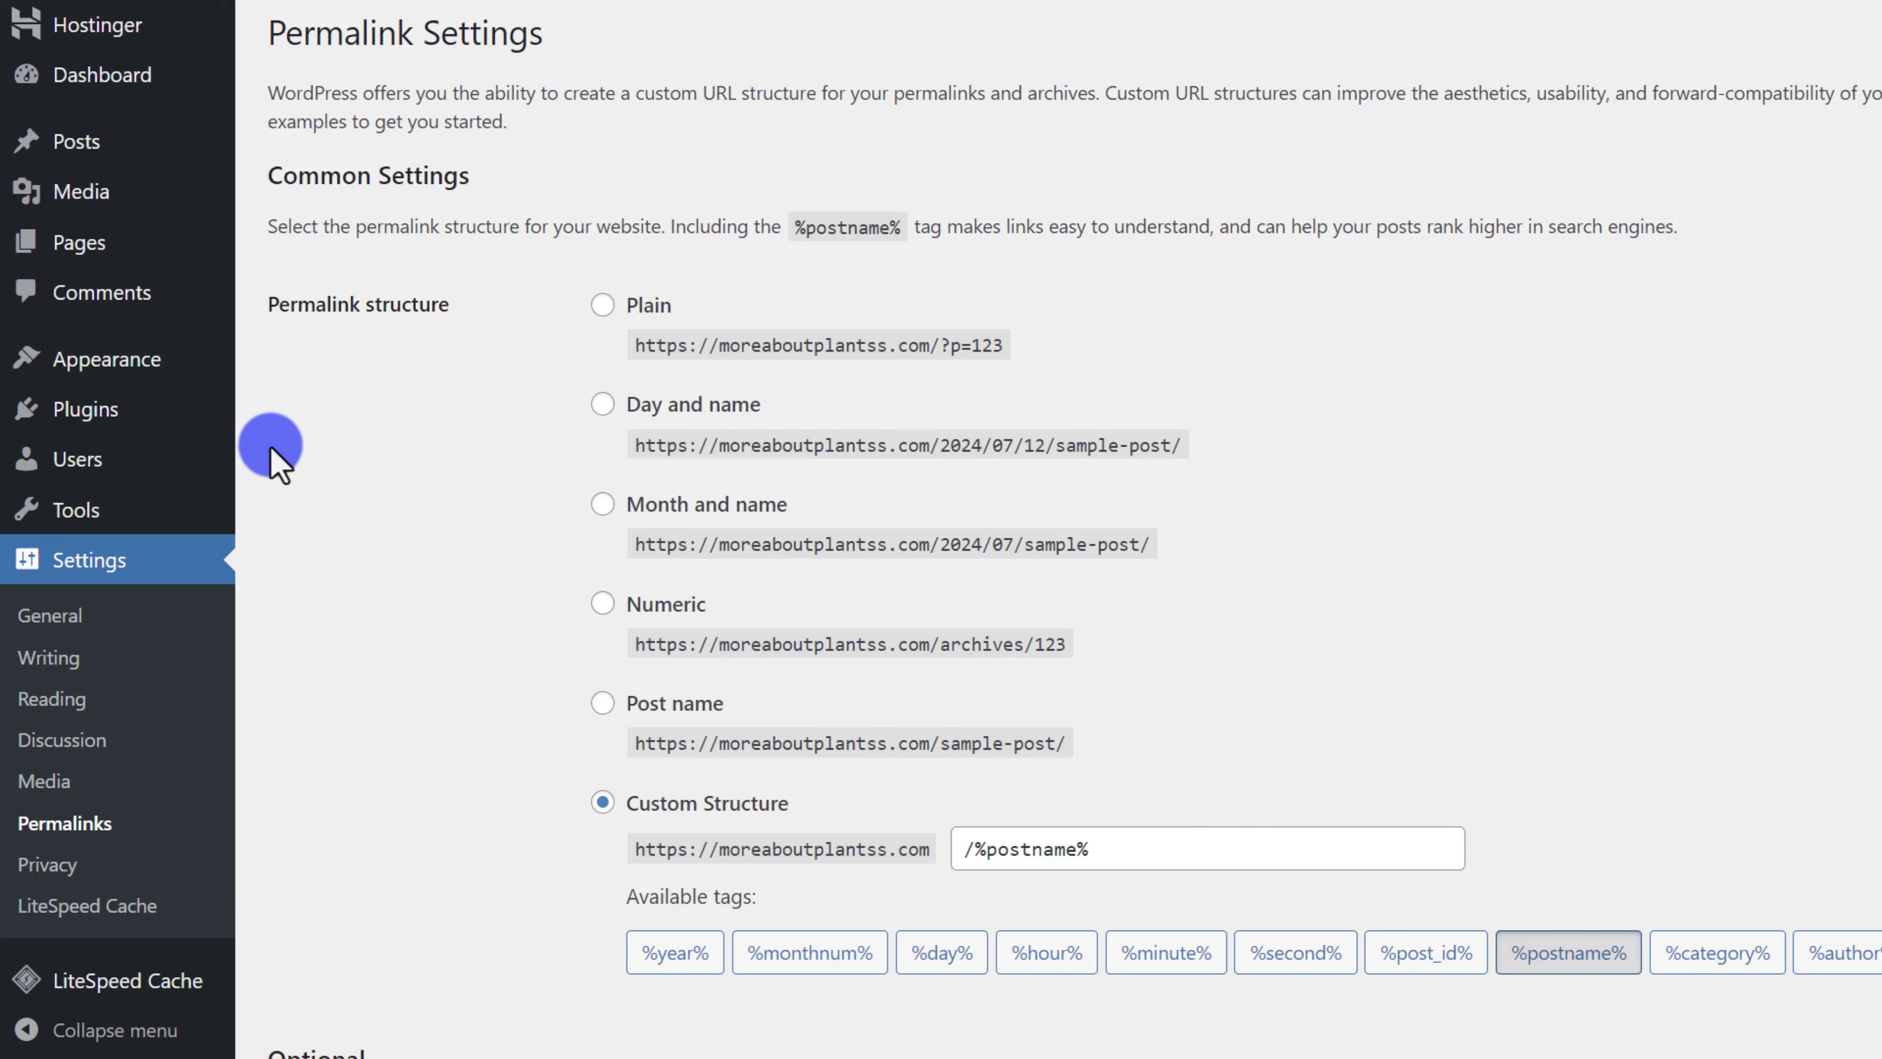
- Search the plugin directory for "elementor", and install and activate the Elementor Website Builder plugin
{"action": "mouse_move", "coordinate": [116, 415]}
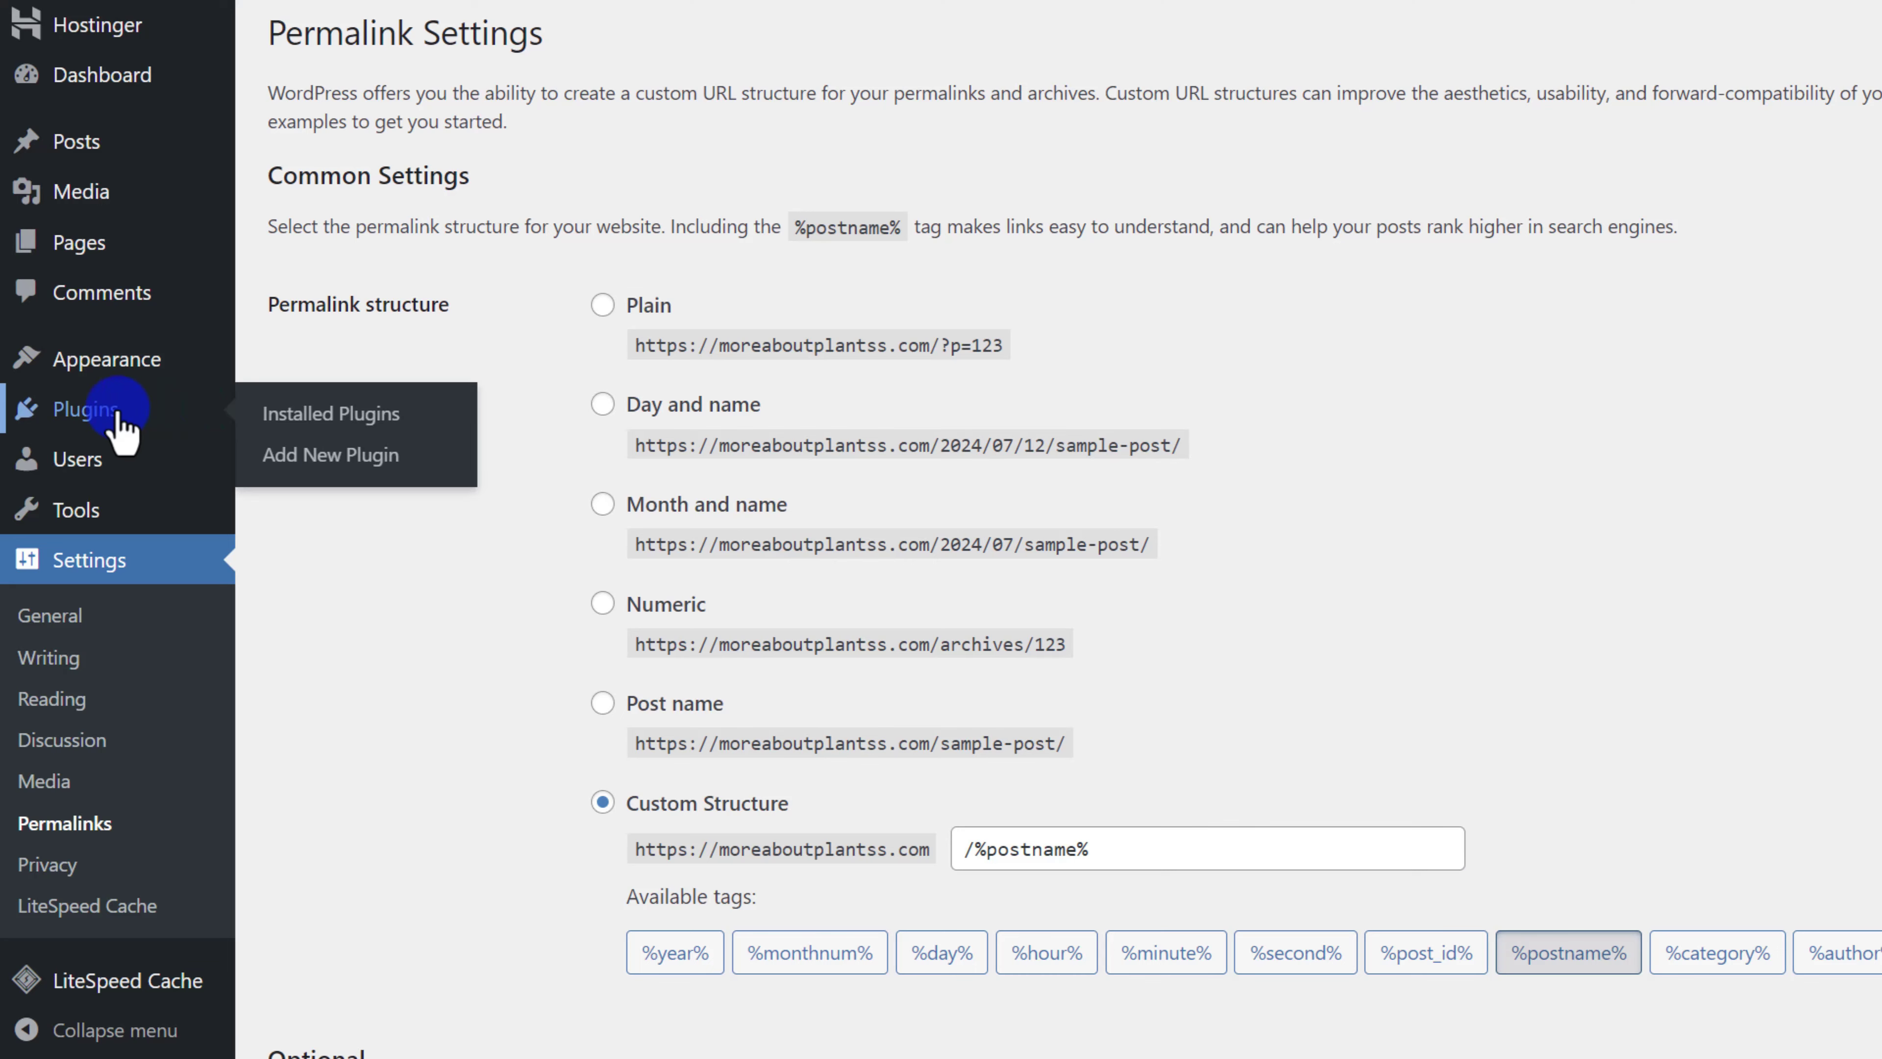
{"action": "left_click", "coordinate": [328, 462]}
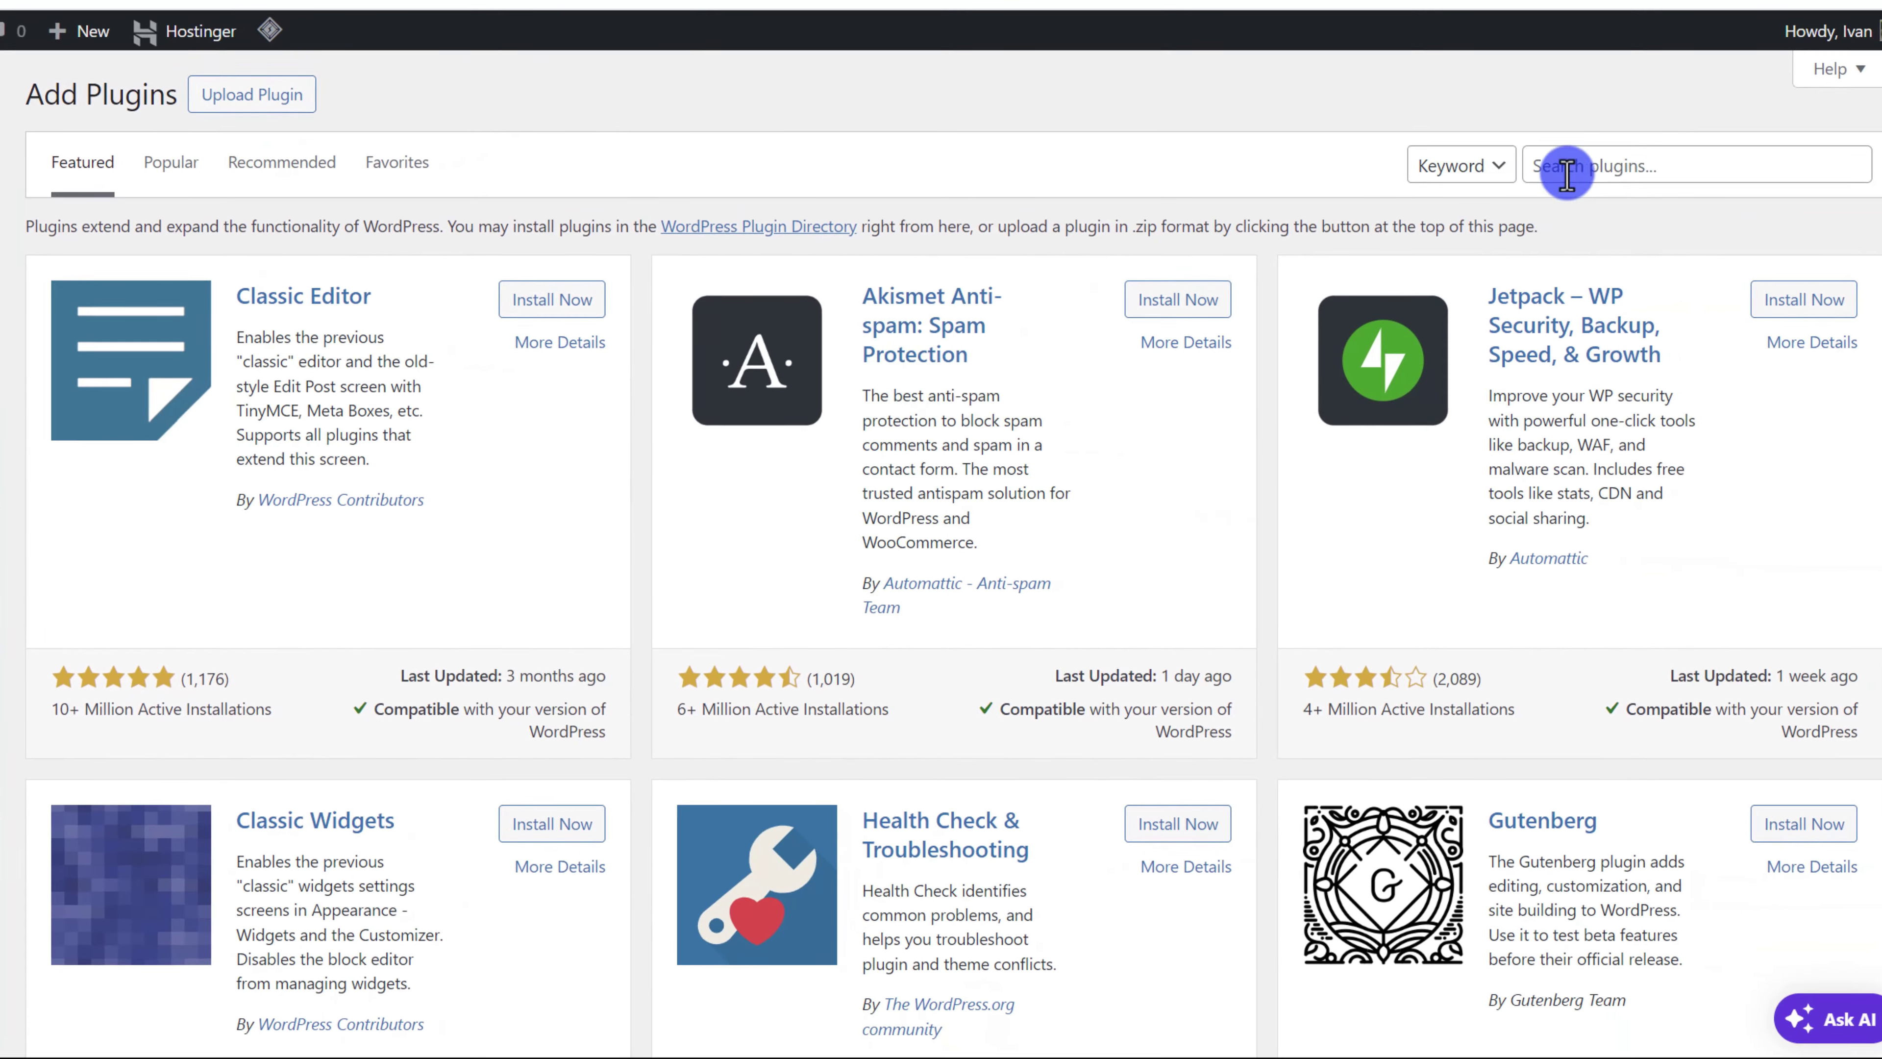
{"action": "left_click", "coordinate": [1562, 168]}
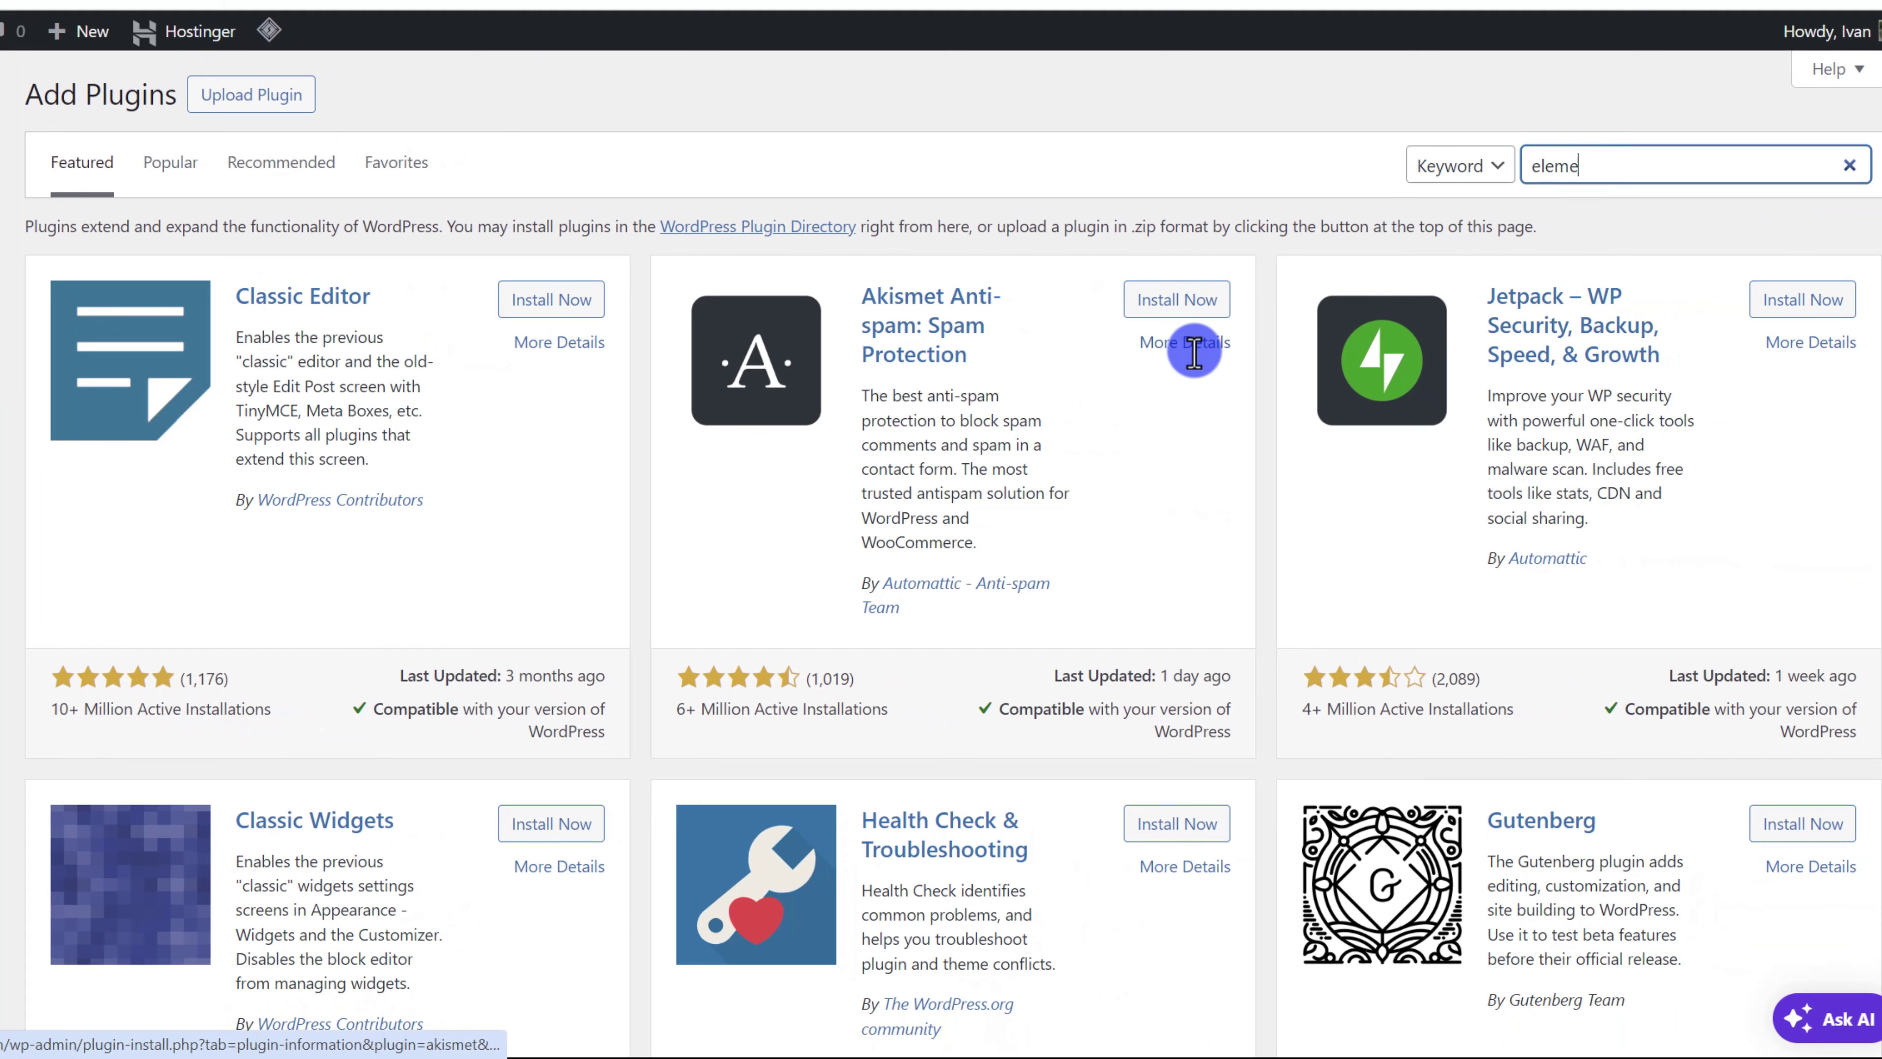
{"action": "key", "text": "Return"}
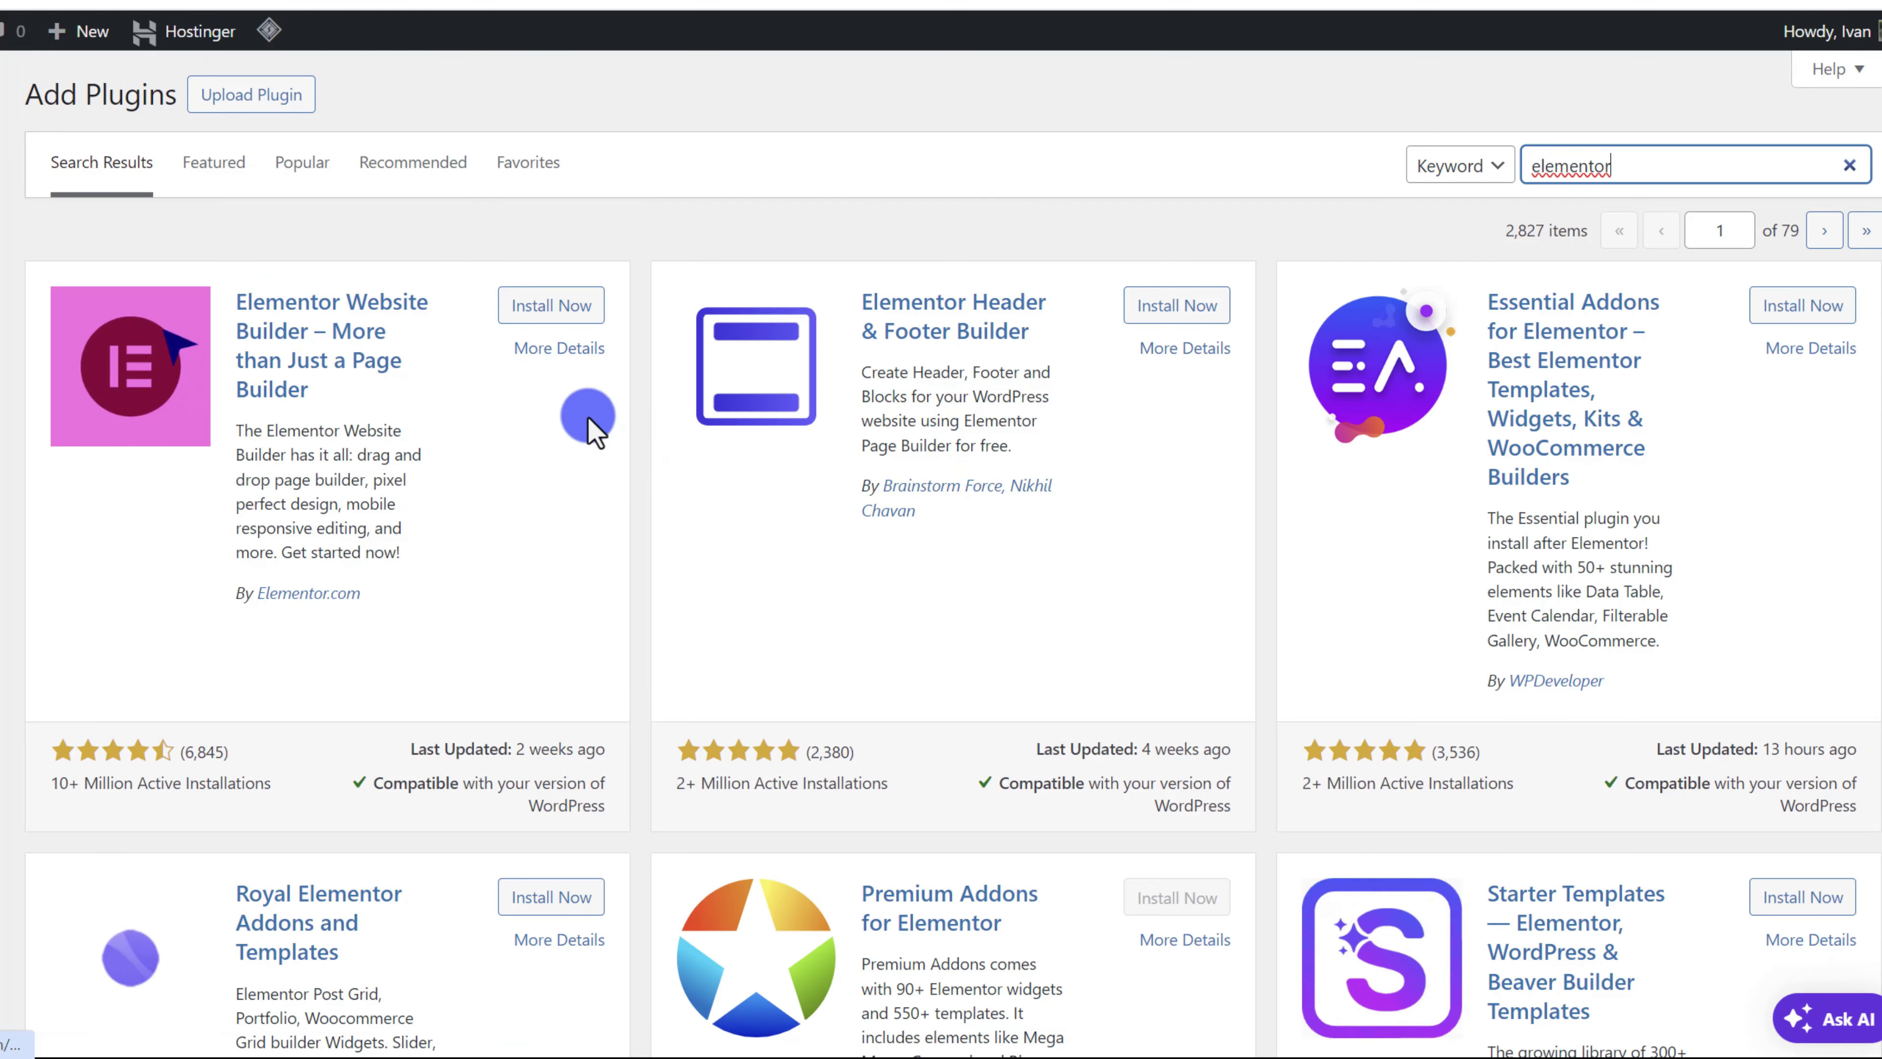
{"action": "left_click", "coordinate": [546, 305]}
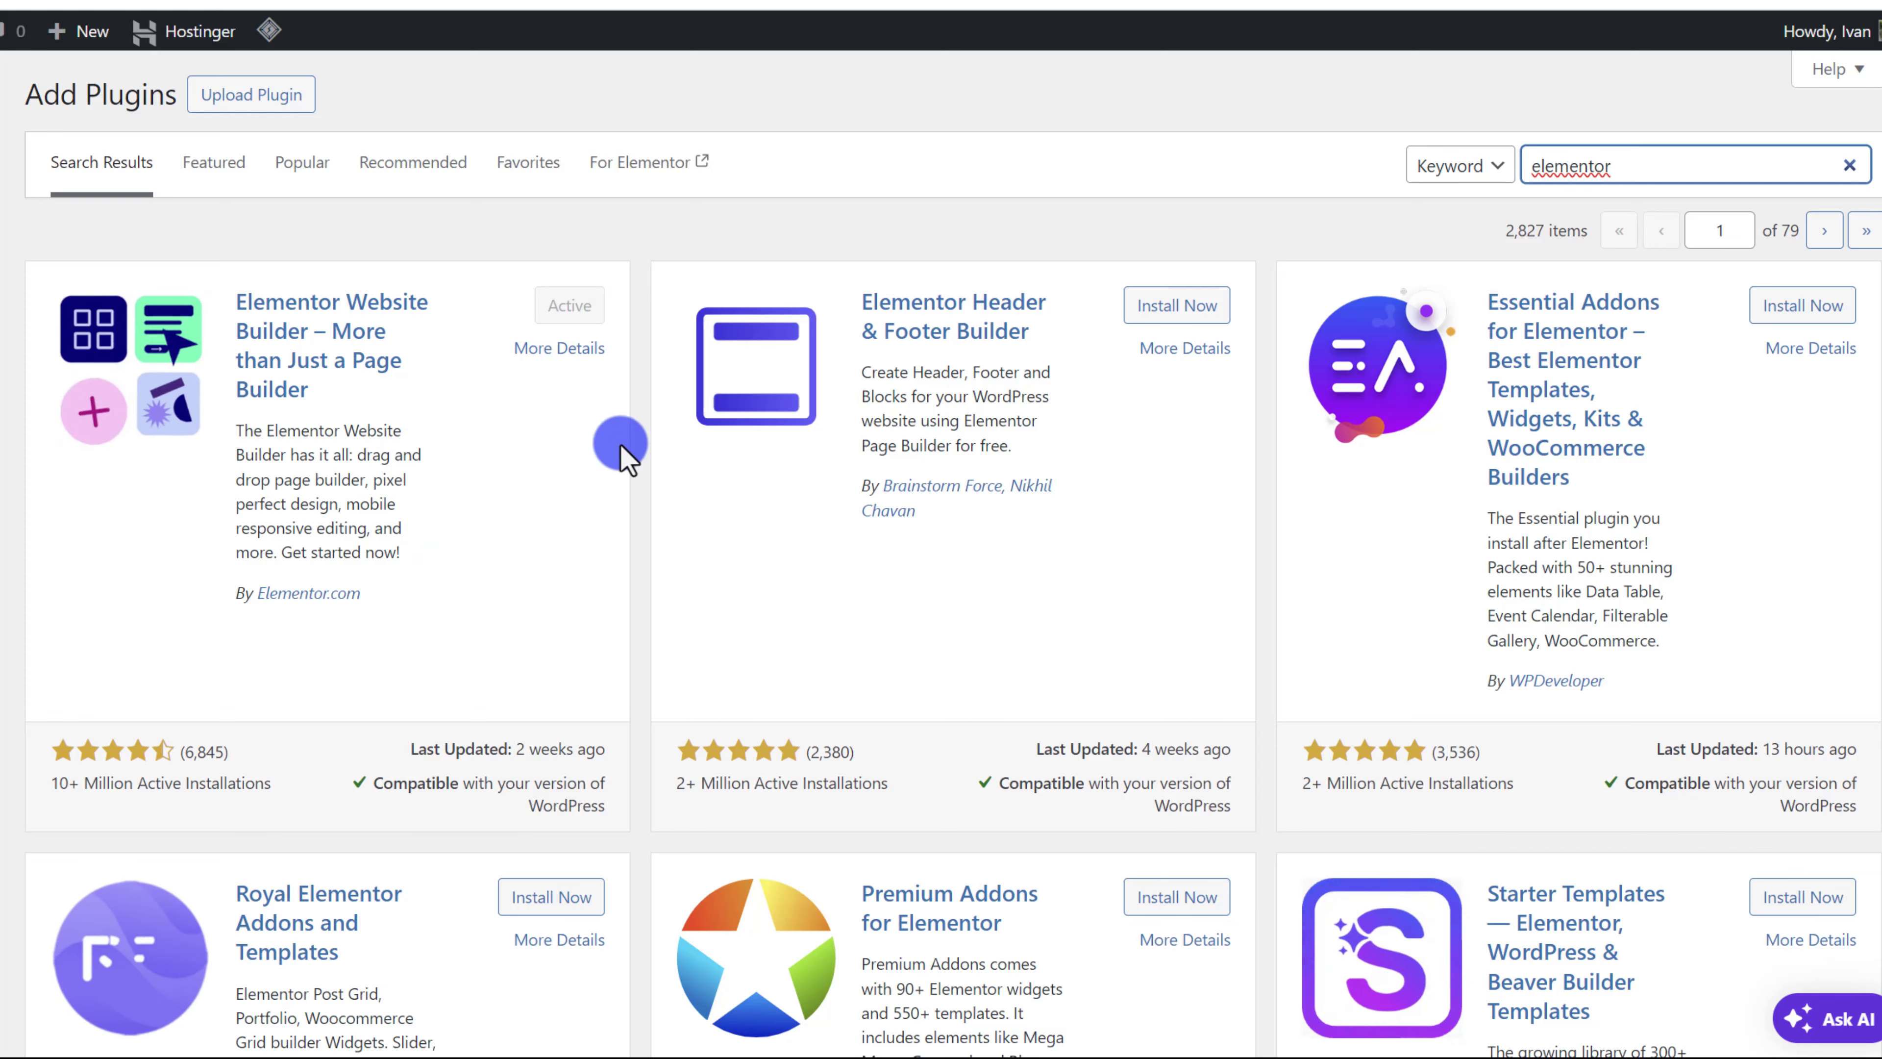
- Search the plugin directory for "starter theme", and install and activate the Starter Templates plugin by Brainstorm Force
{"action": "double_click", "coordinate": [1581, 167]}
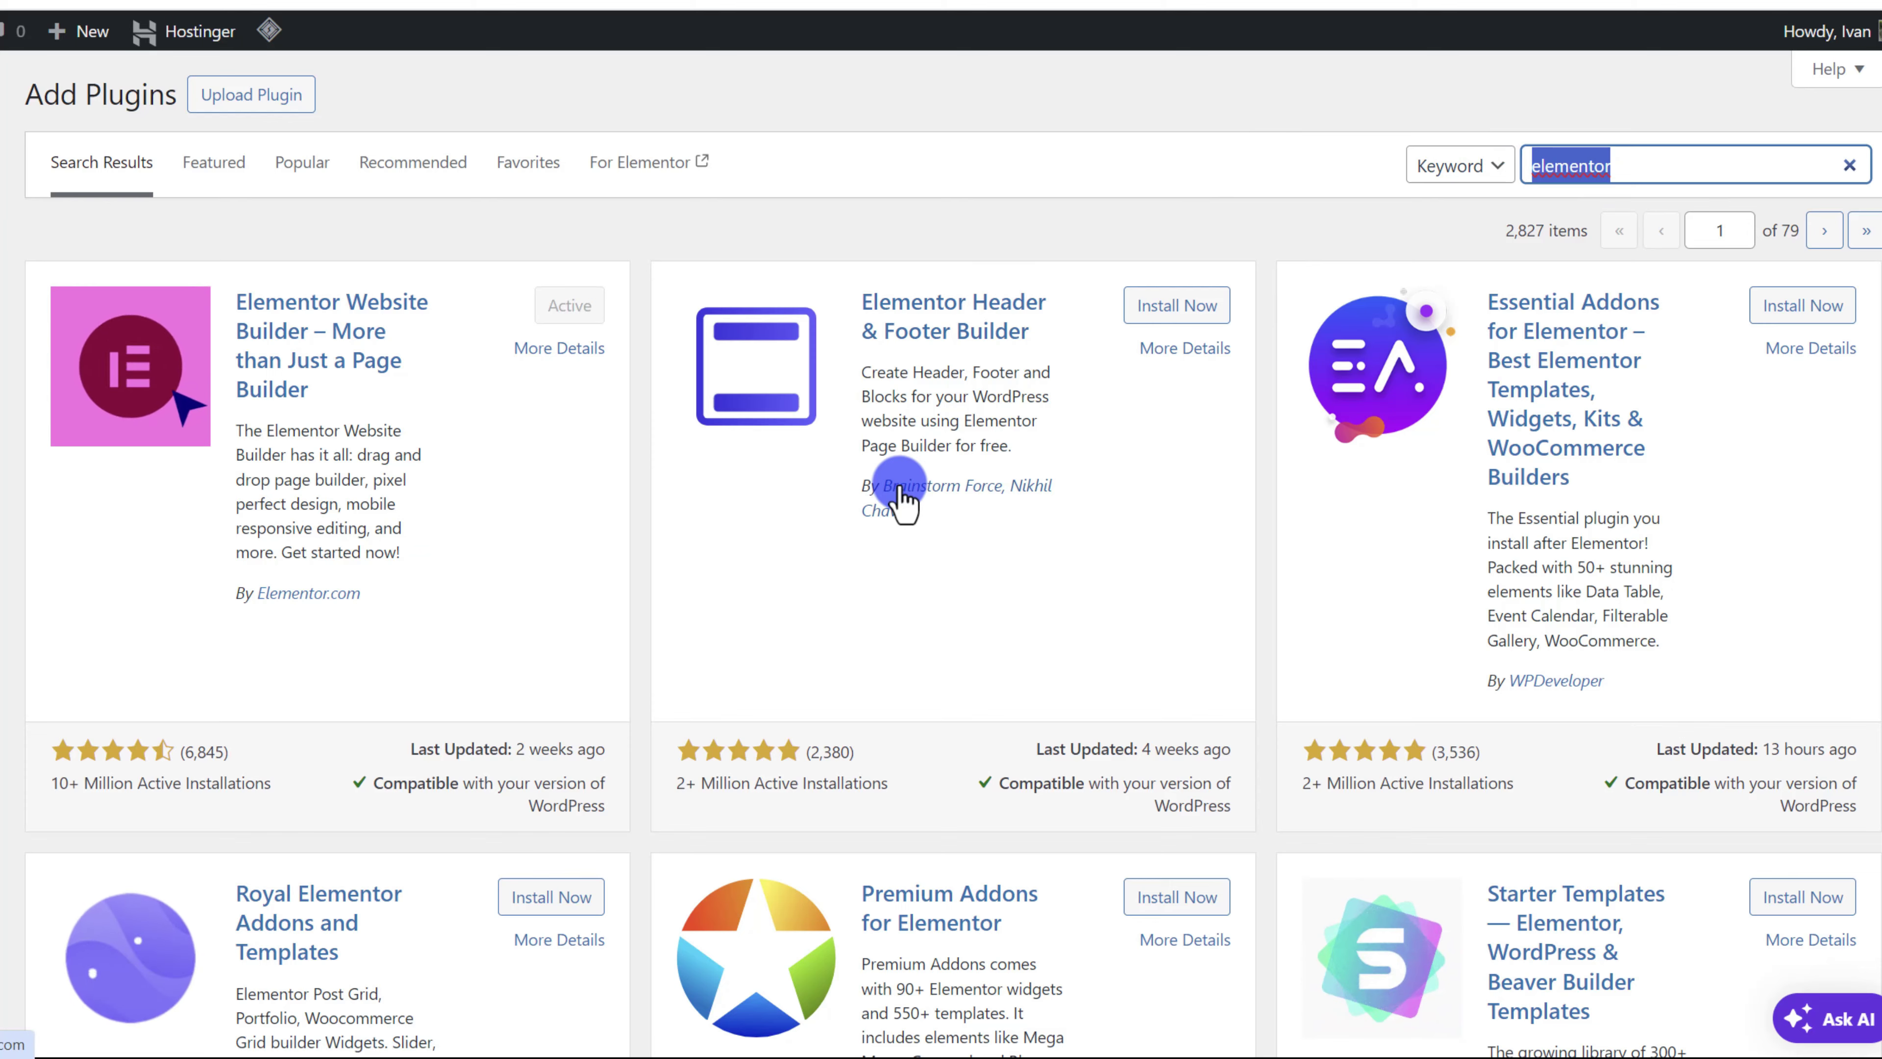
{"action": "key", "text": "BackSpace"}
{"action": "type", "text": "starter theme"}
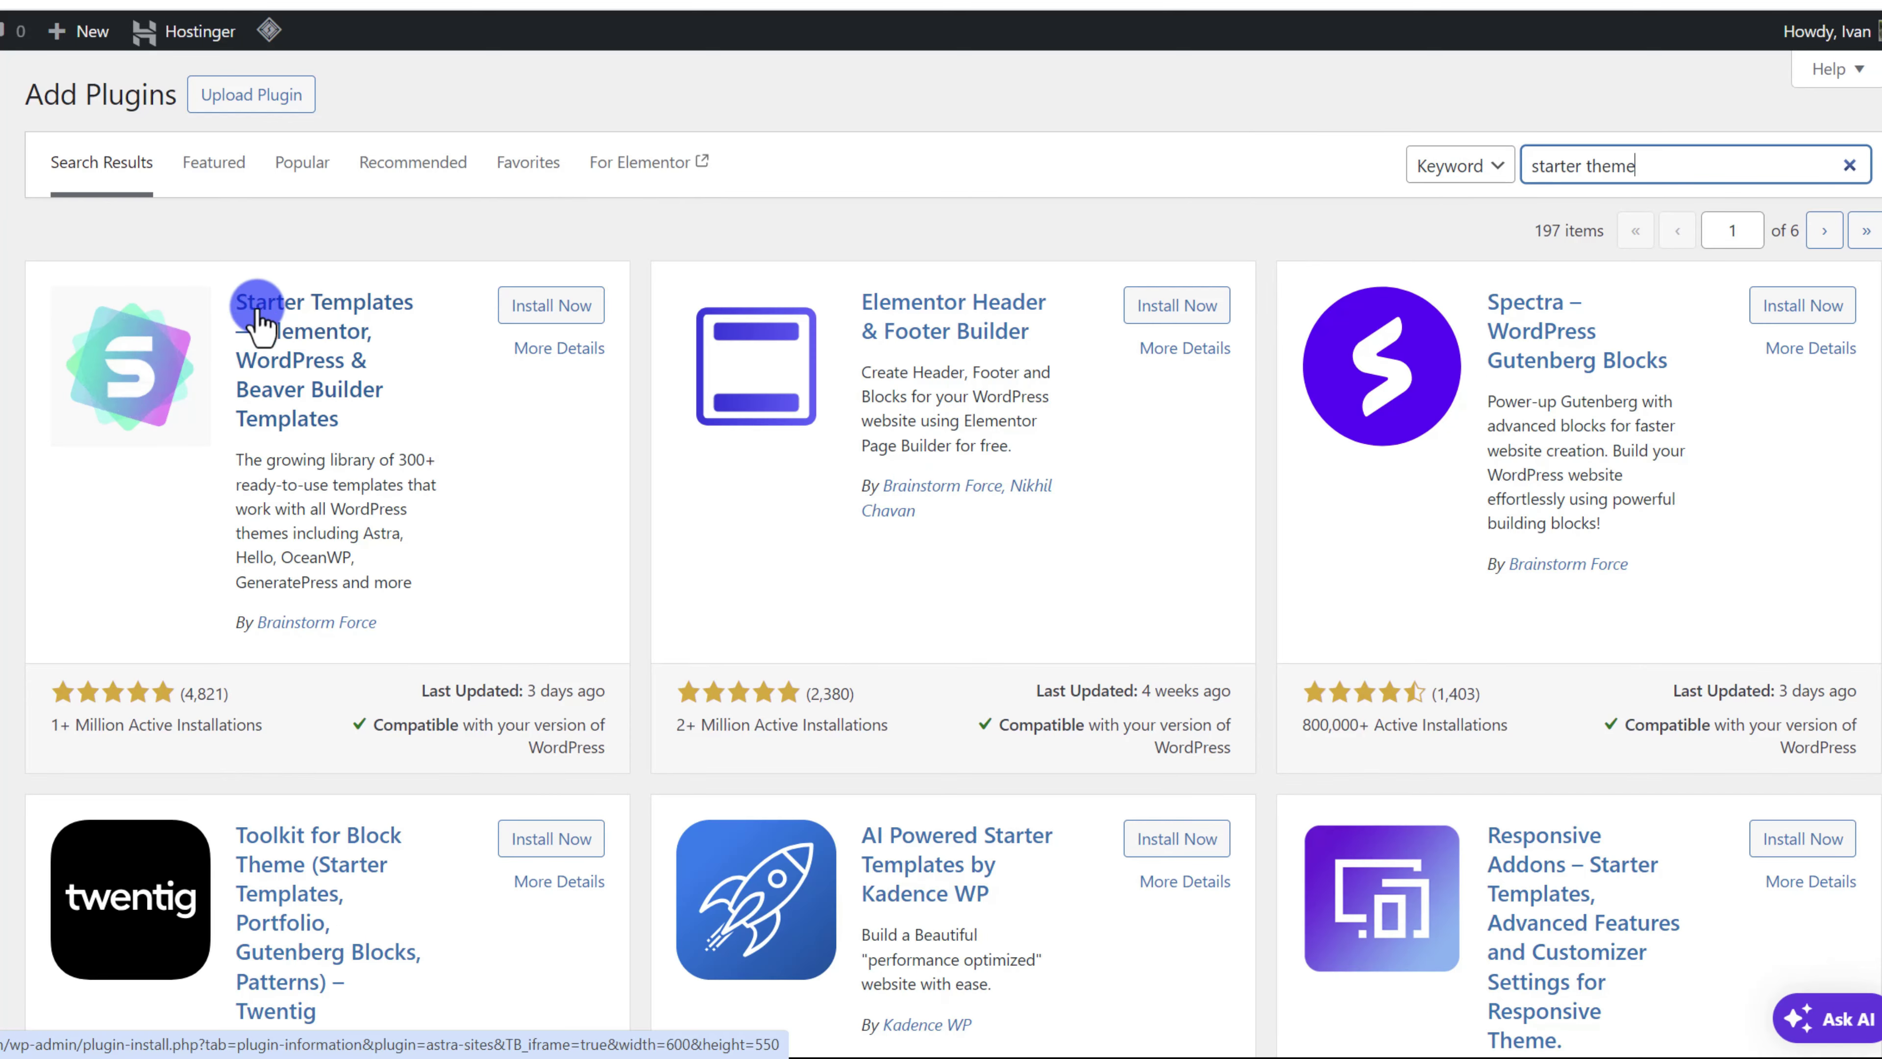
{"action": "left_click", "coordinate": [556, 305]}
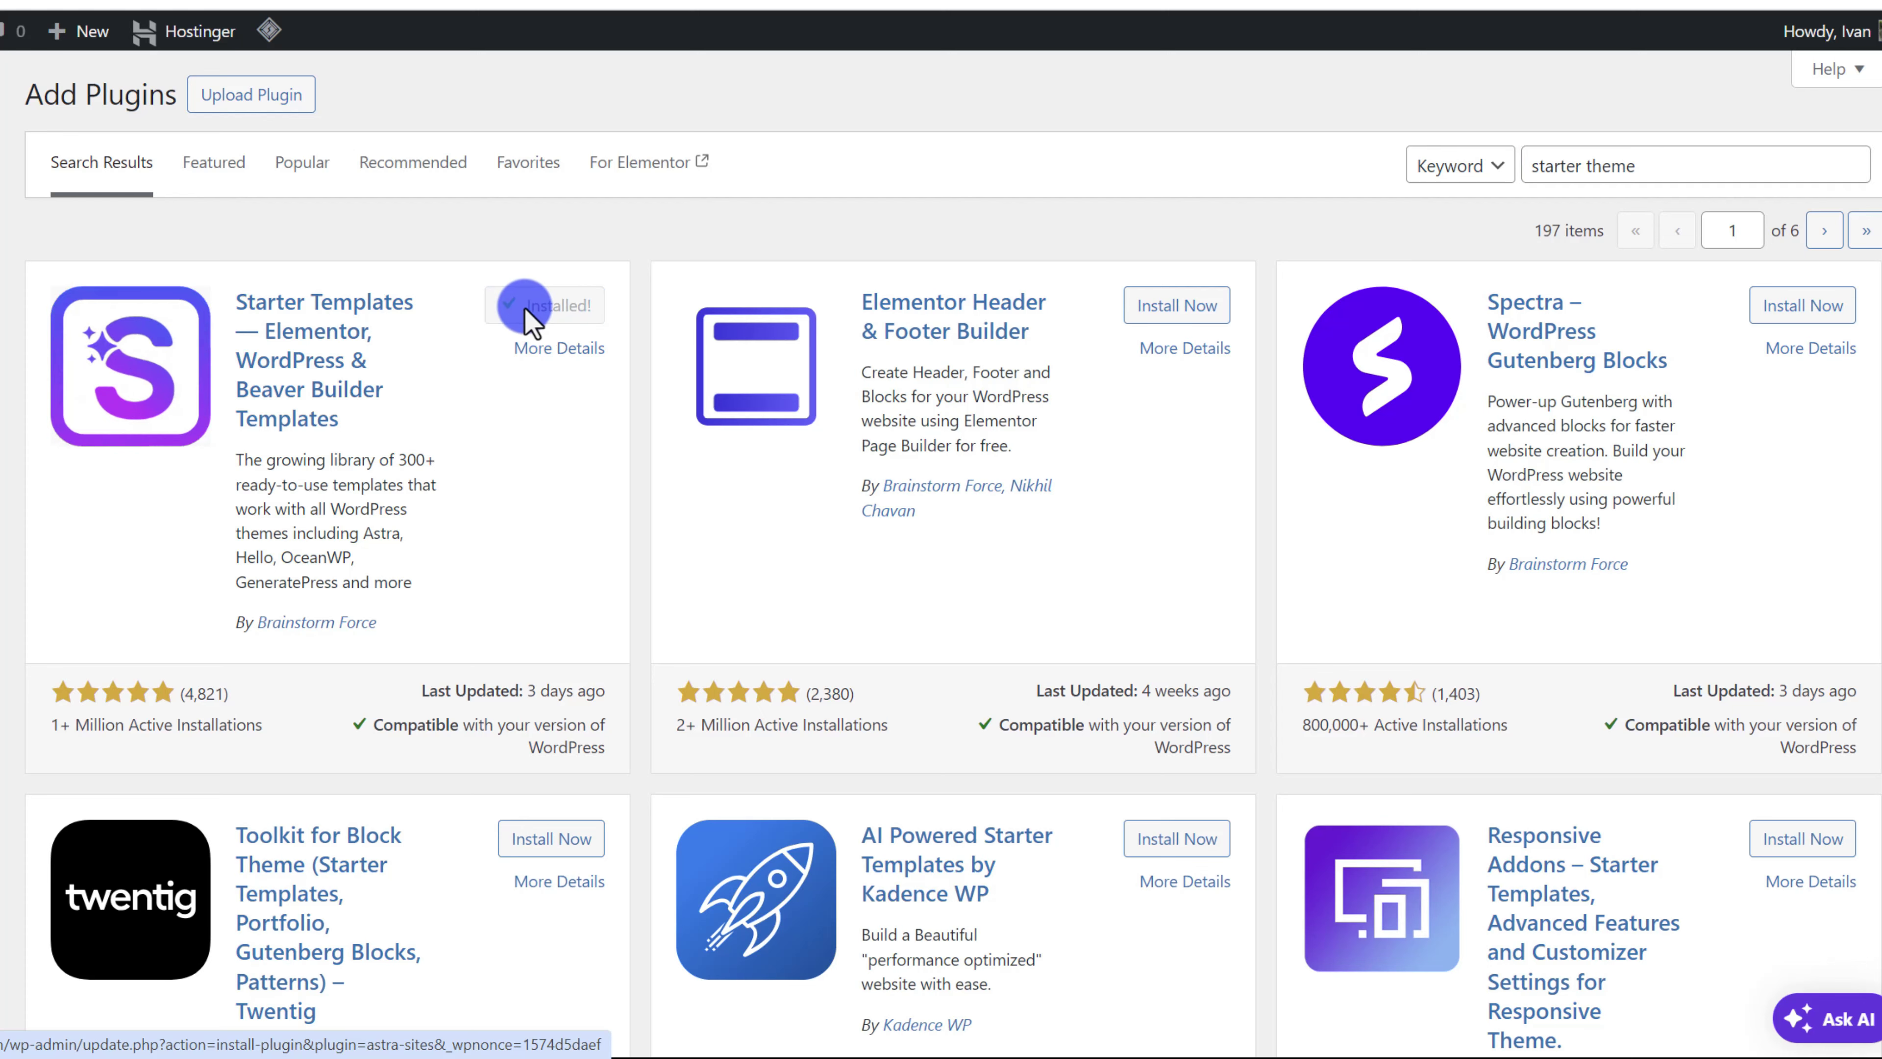
{"action": "left_click", "coordinate": [548, 306]}
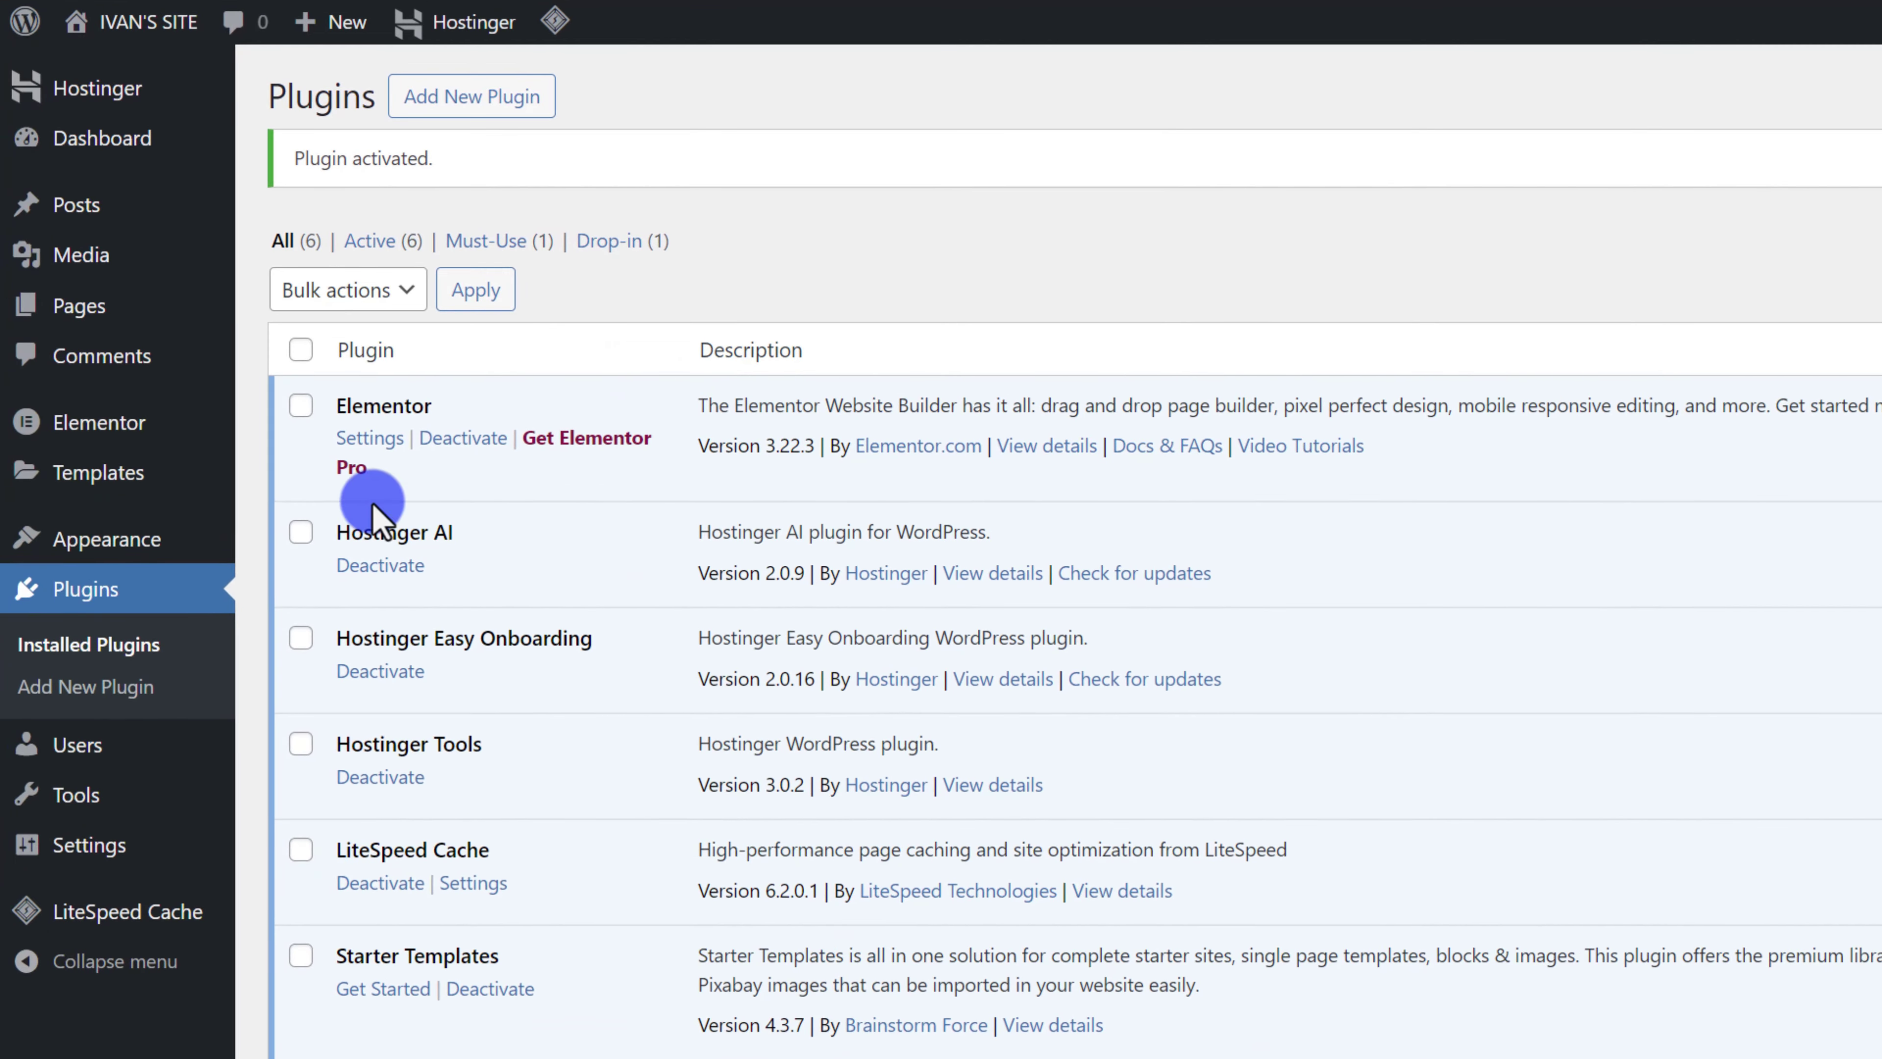
- Open Starter Templates and choose to build the website with Classic Starter Templates
{"action": "mouse_move", "coordinate": [81, 550]}
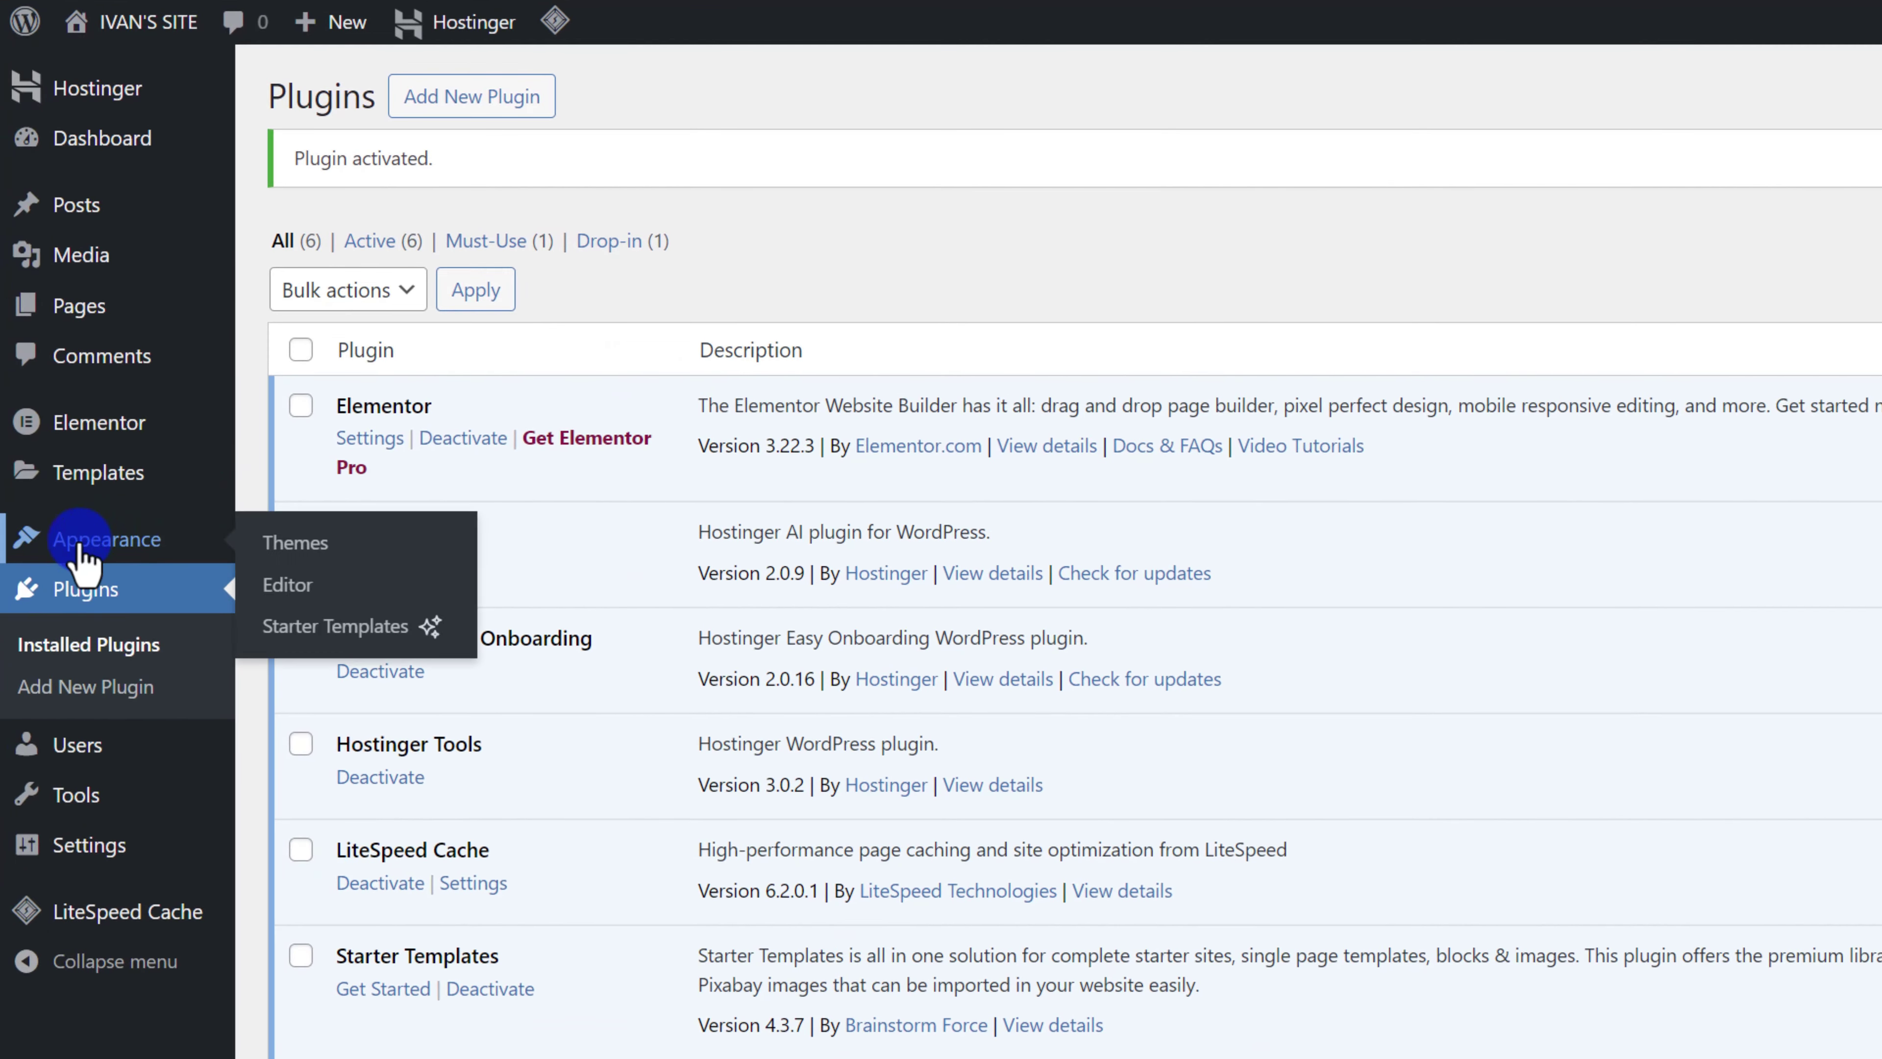
{"action": "left_click", "coordinate": [310, 631]}
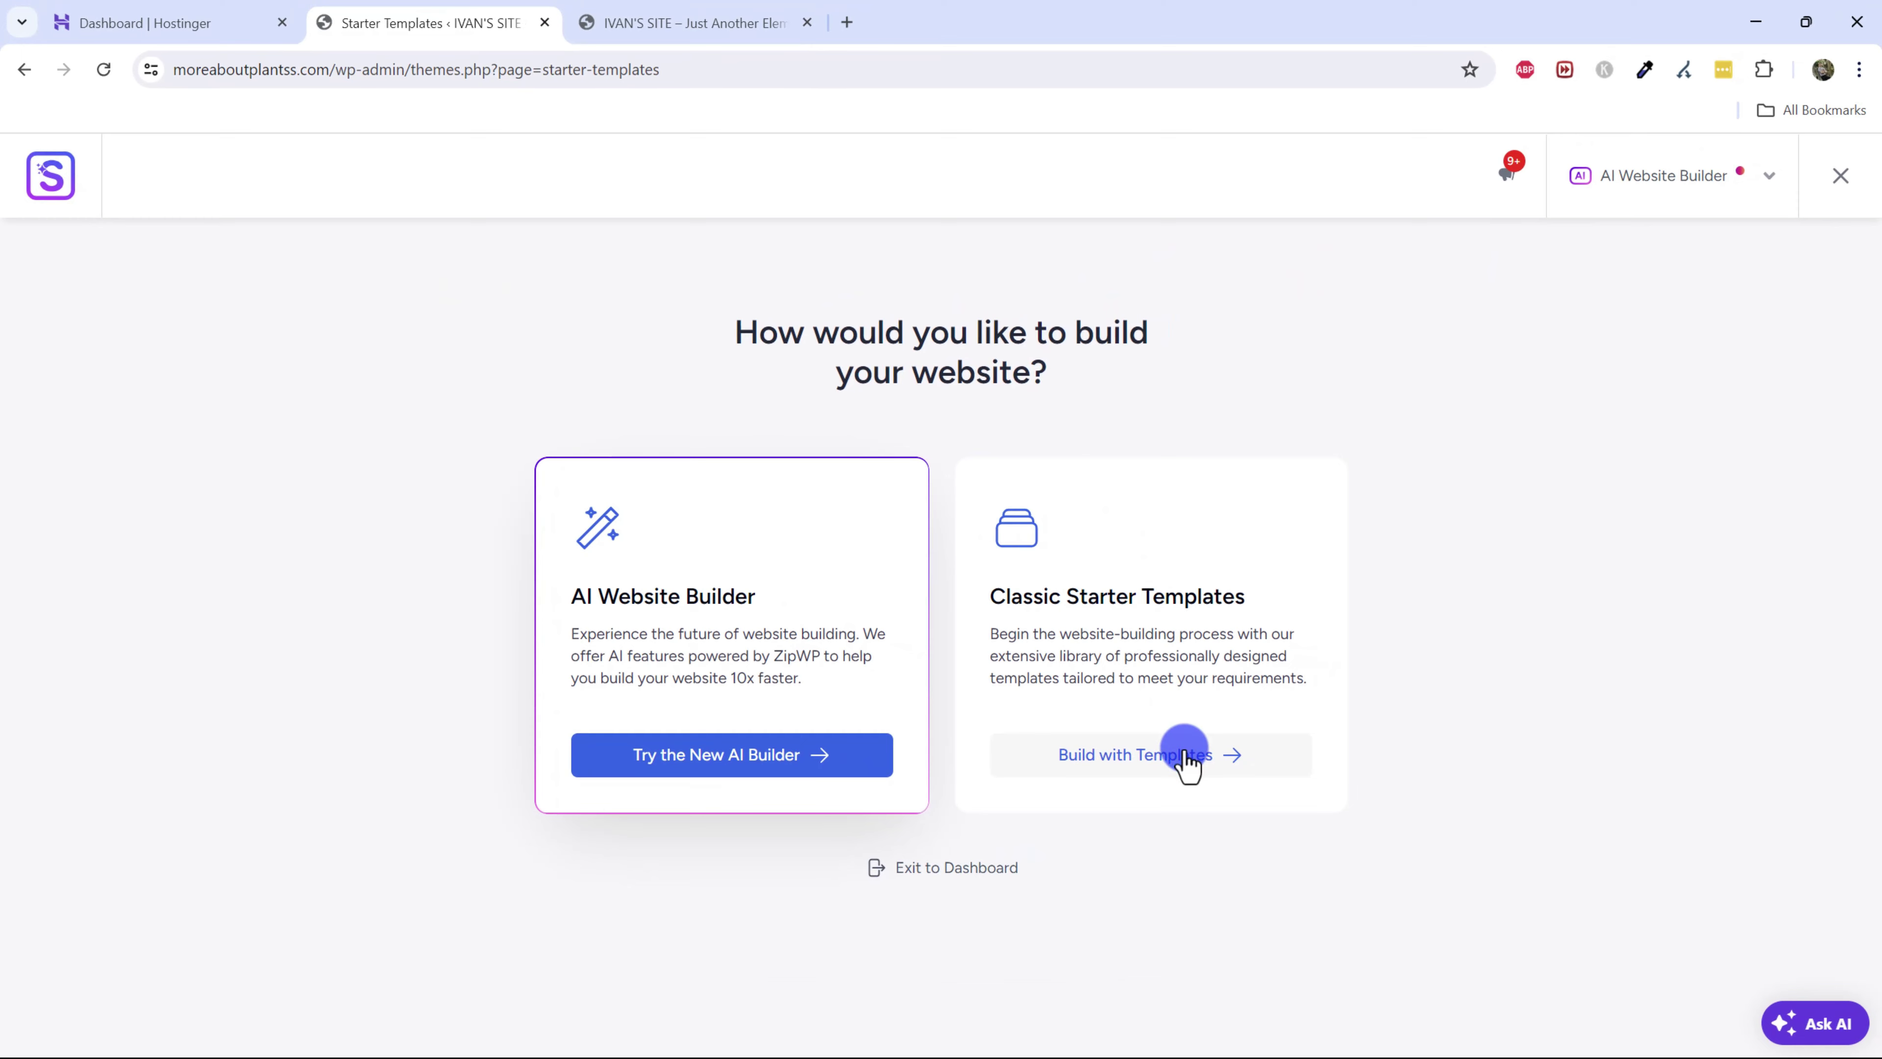
{"action": "left_click", "coordinate": [1186, 757]}
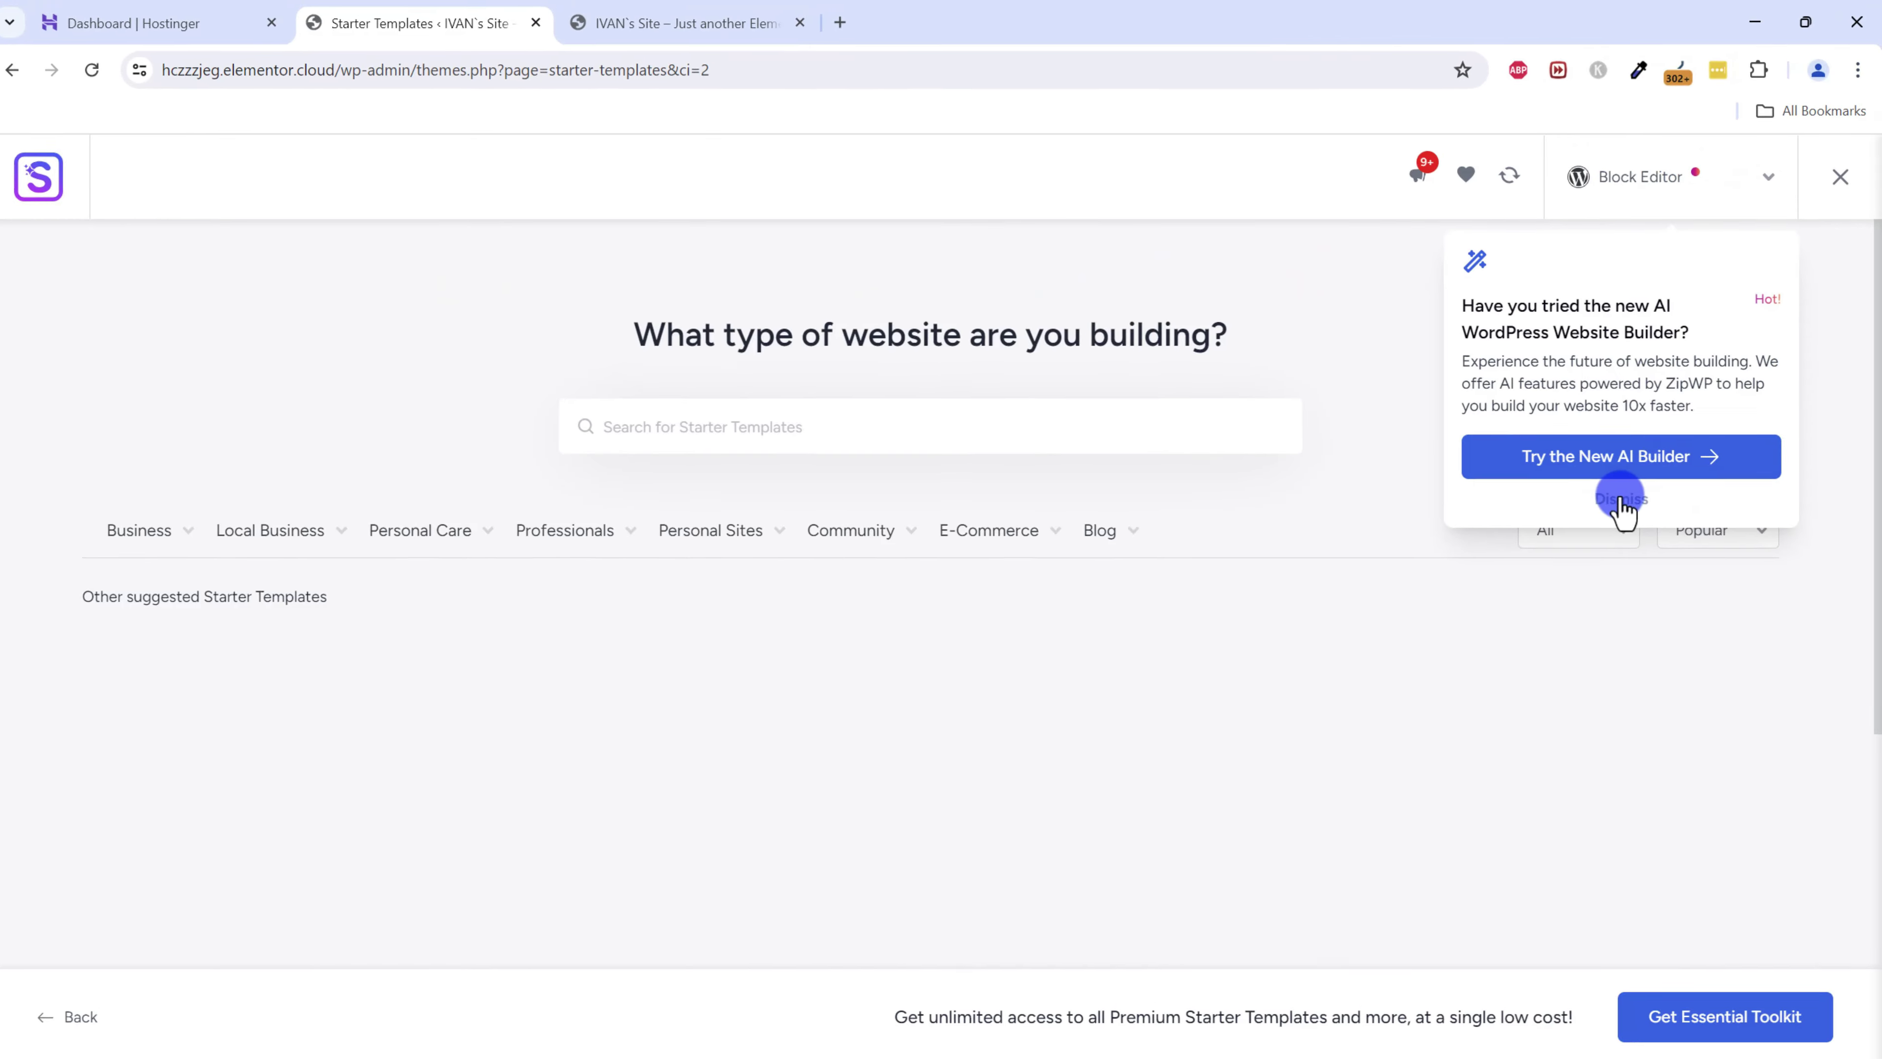
- Dismiss the AI builder promotion and set the page builder for the starter templates to Elementor
{"action": "left_click", "coordinate": [1620, 493]}
{"action": "left_click", "coordinate": [1570, 222]}
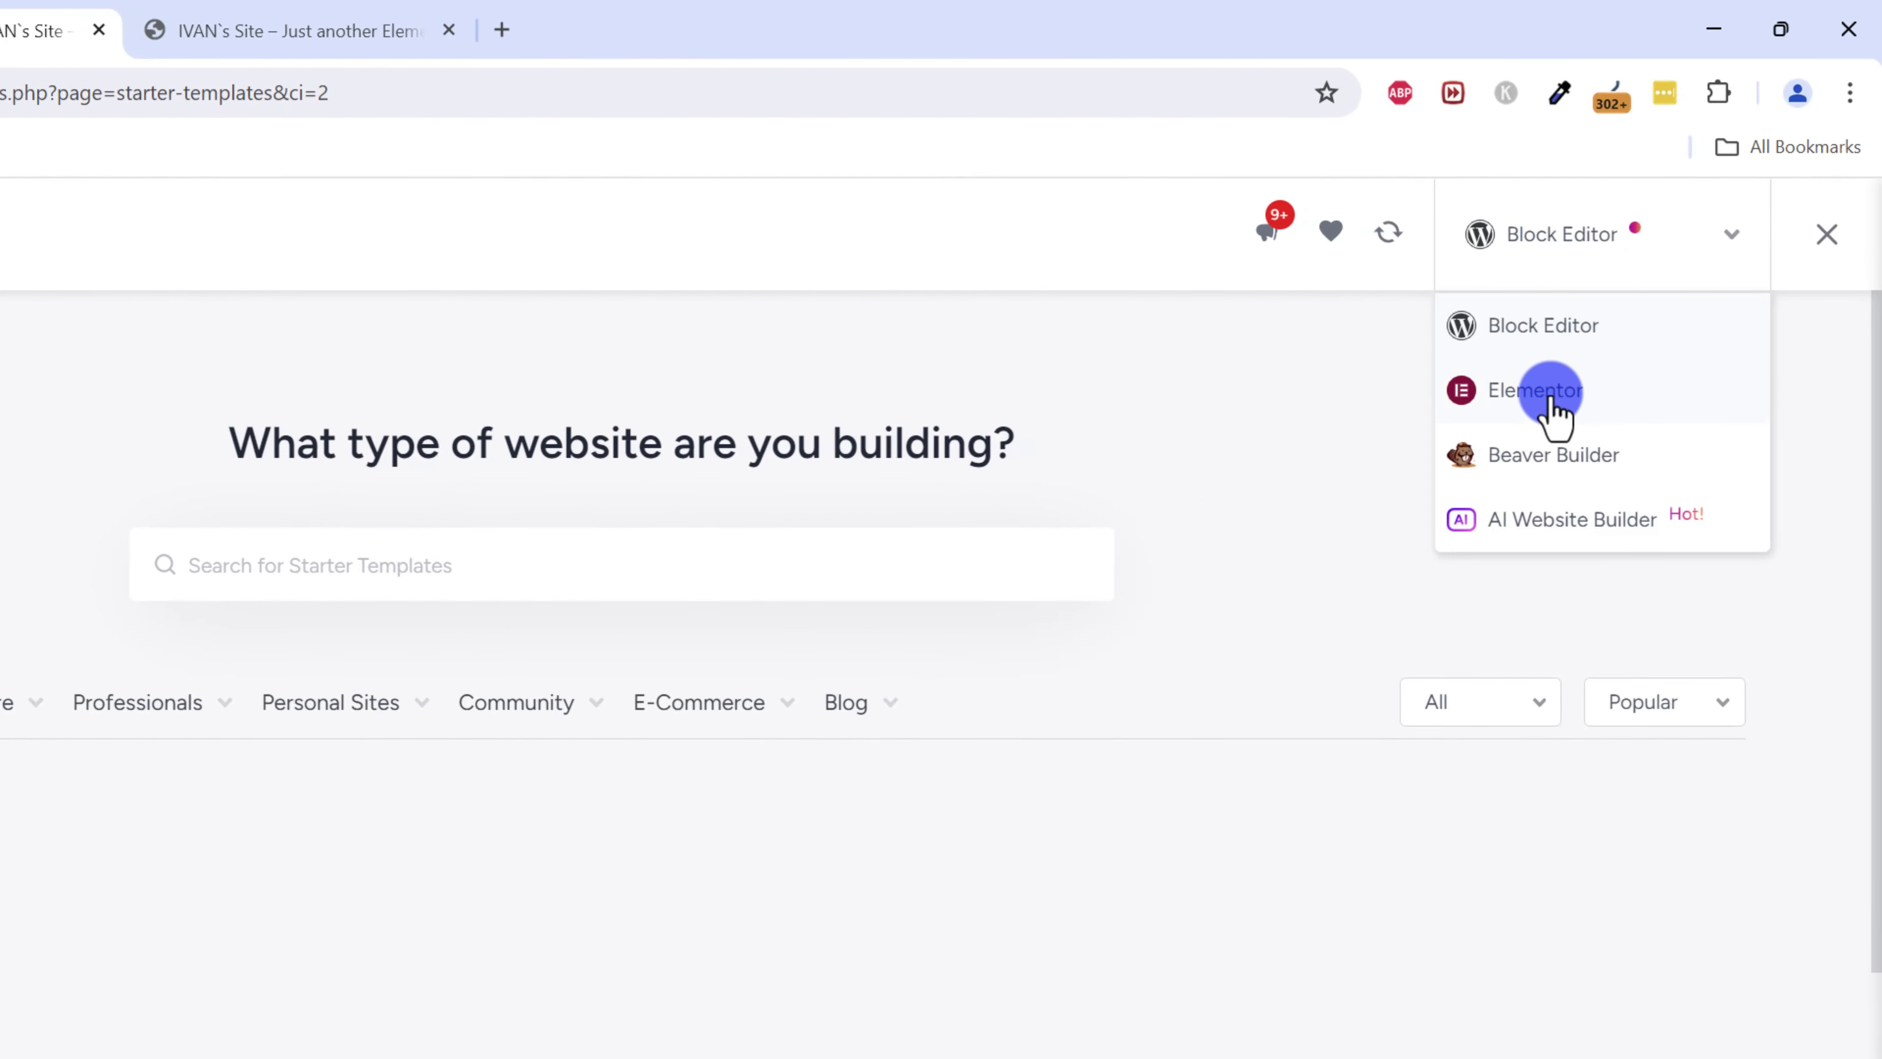
{"action": "left_click", "coordinate": [1566, 370]}
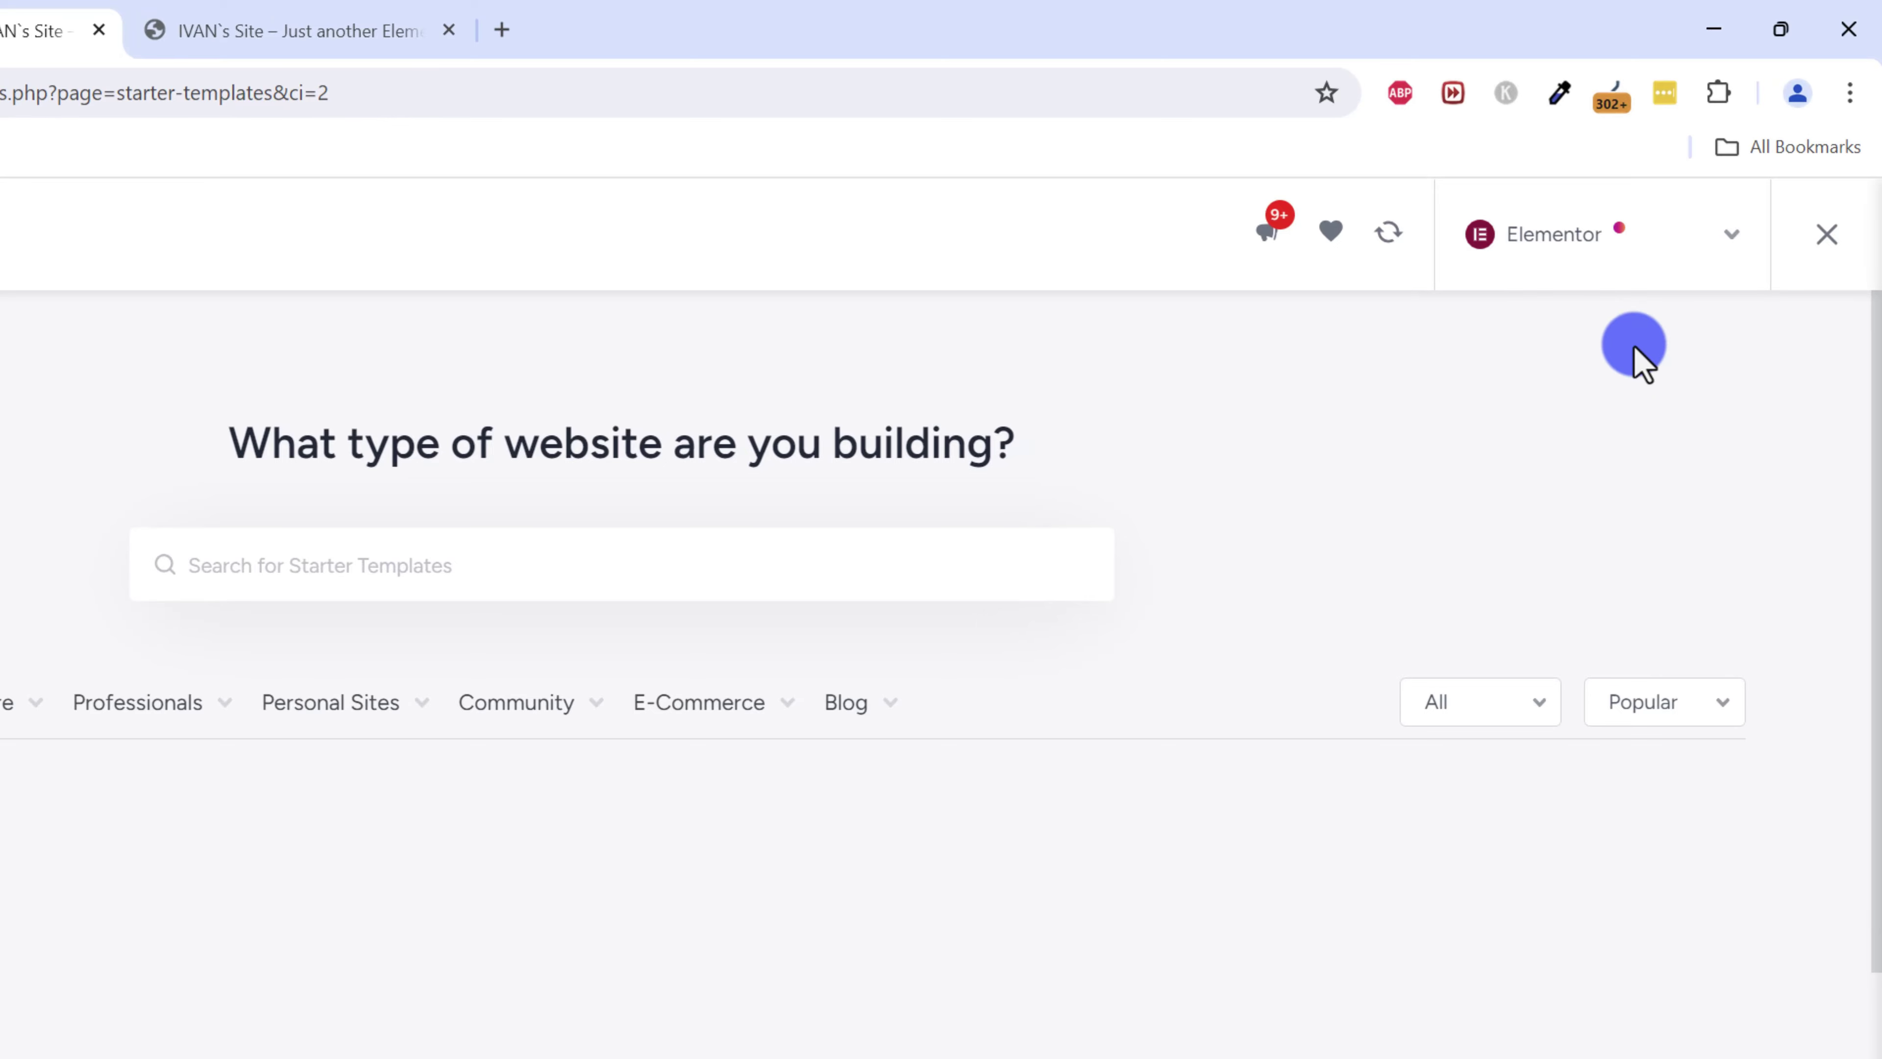
{"action": "left_click", "coordinate": [1575, 245]}
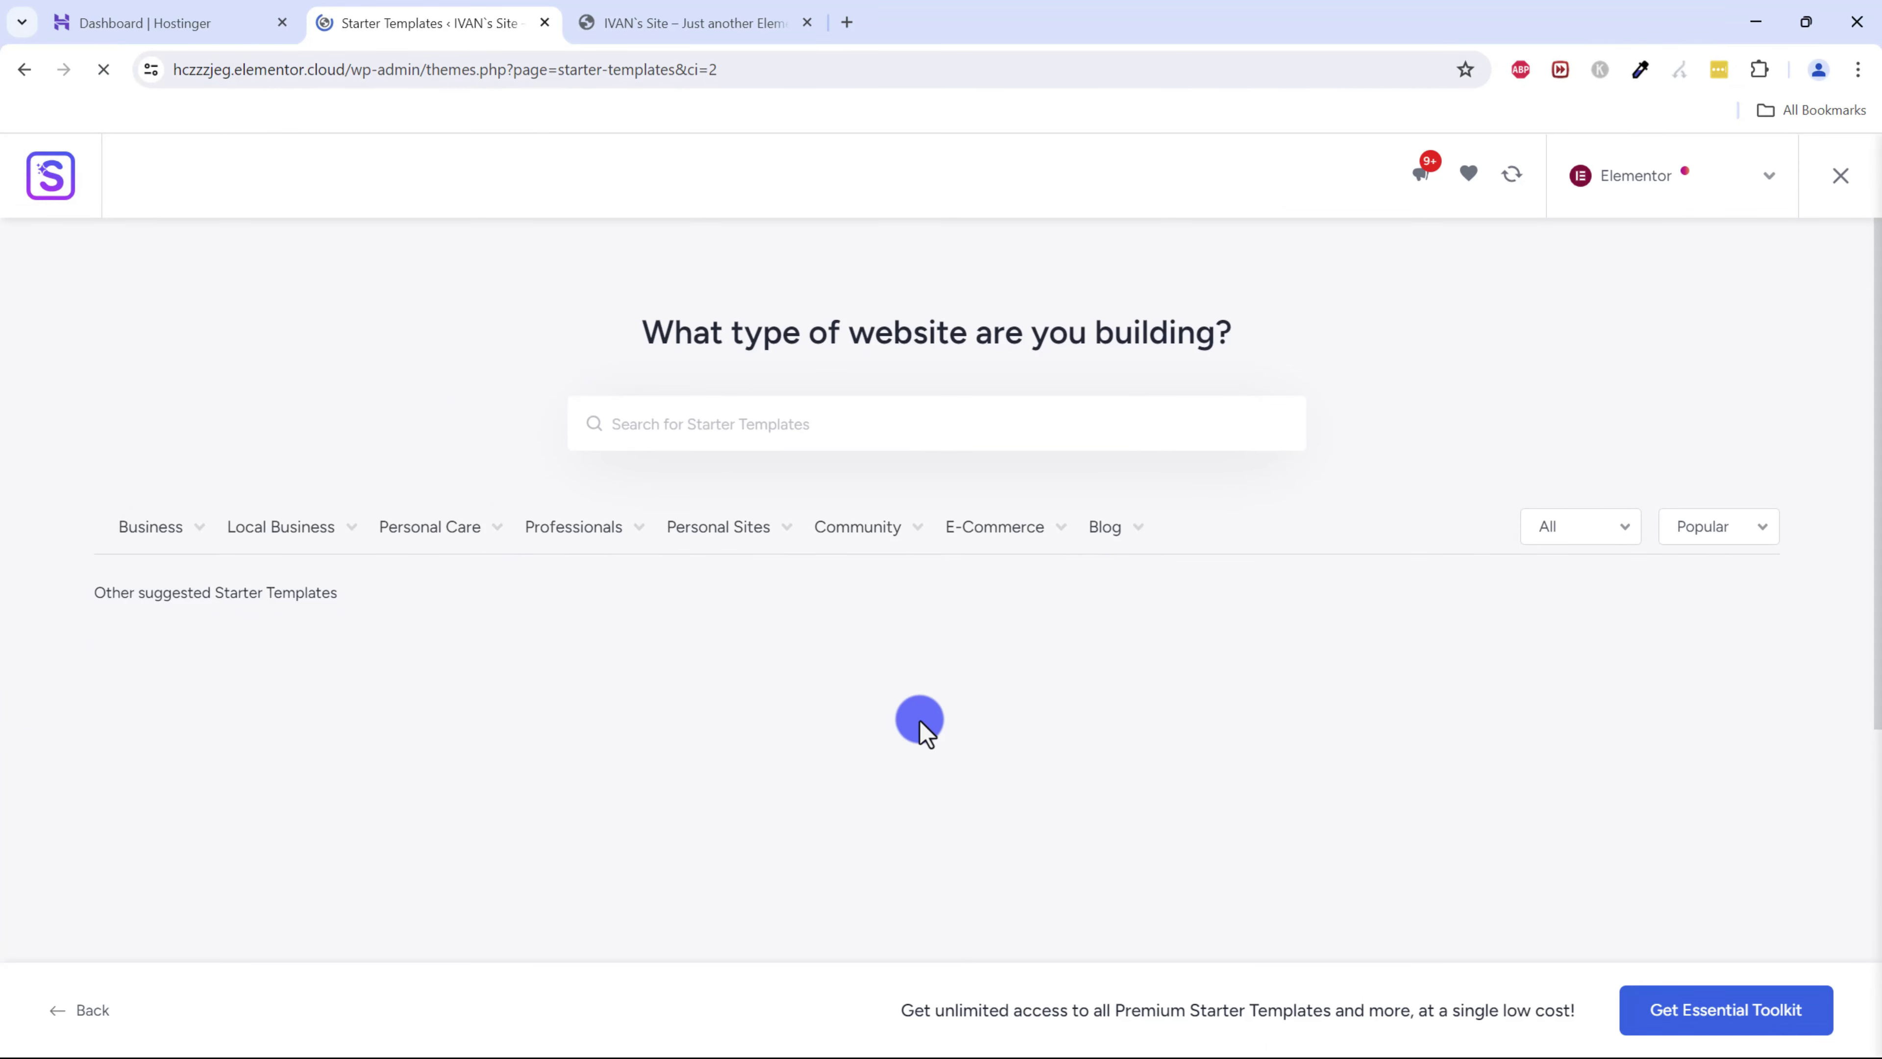
{"action": "left_click", "coordinate": [1639, 175]}
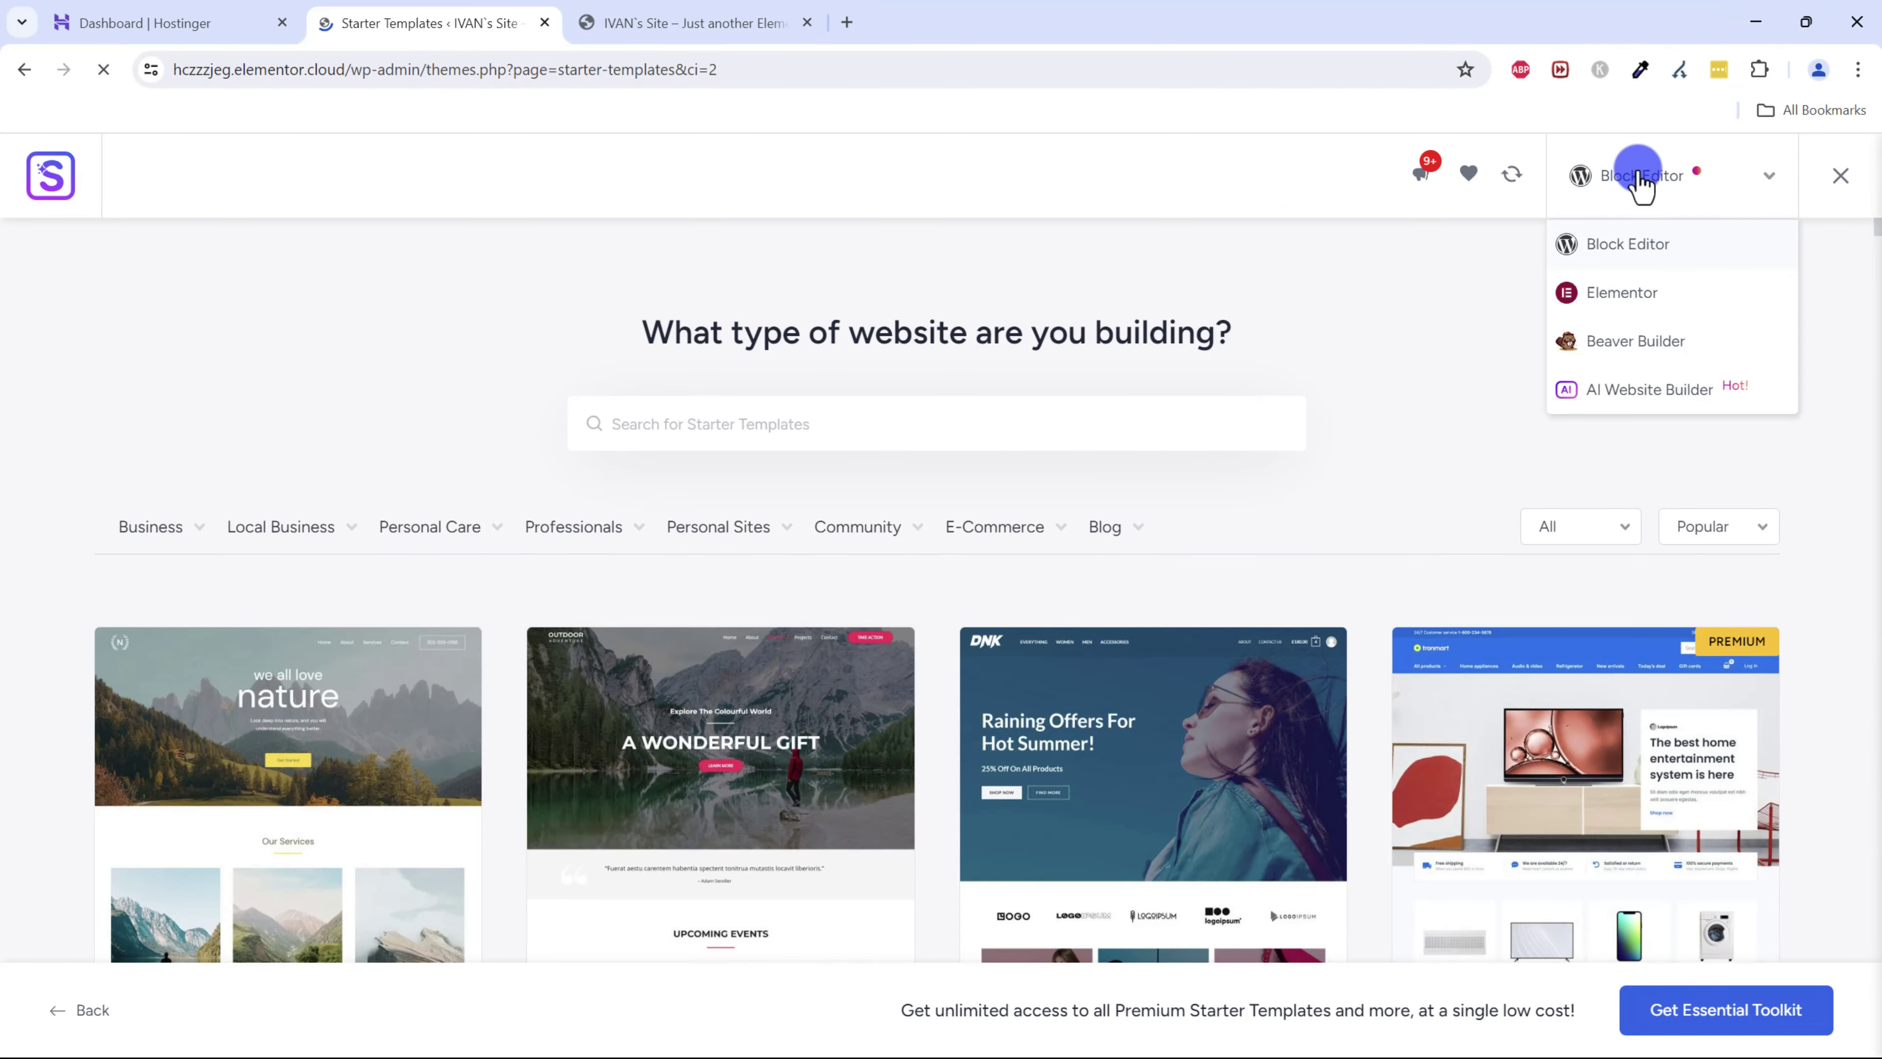
{"action": "left_click", "coordinate": [1671, 302]}
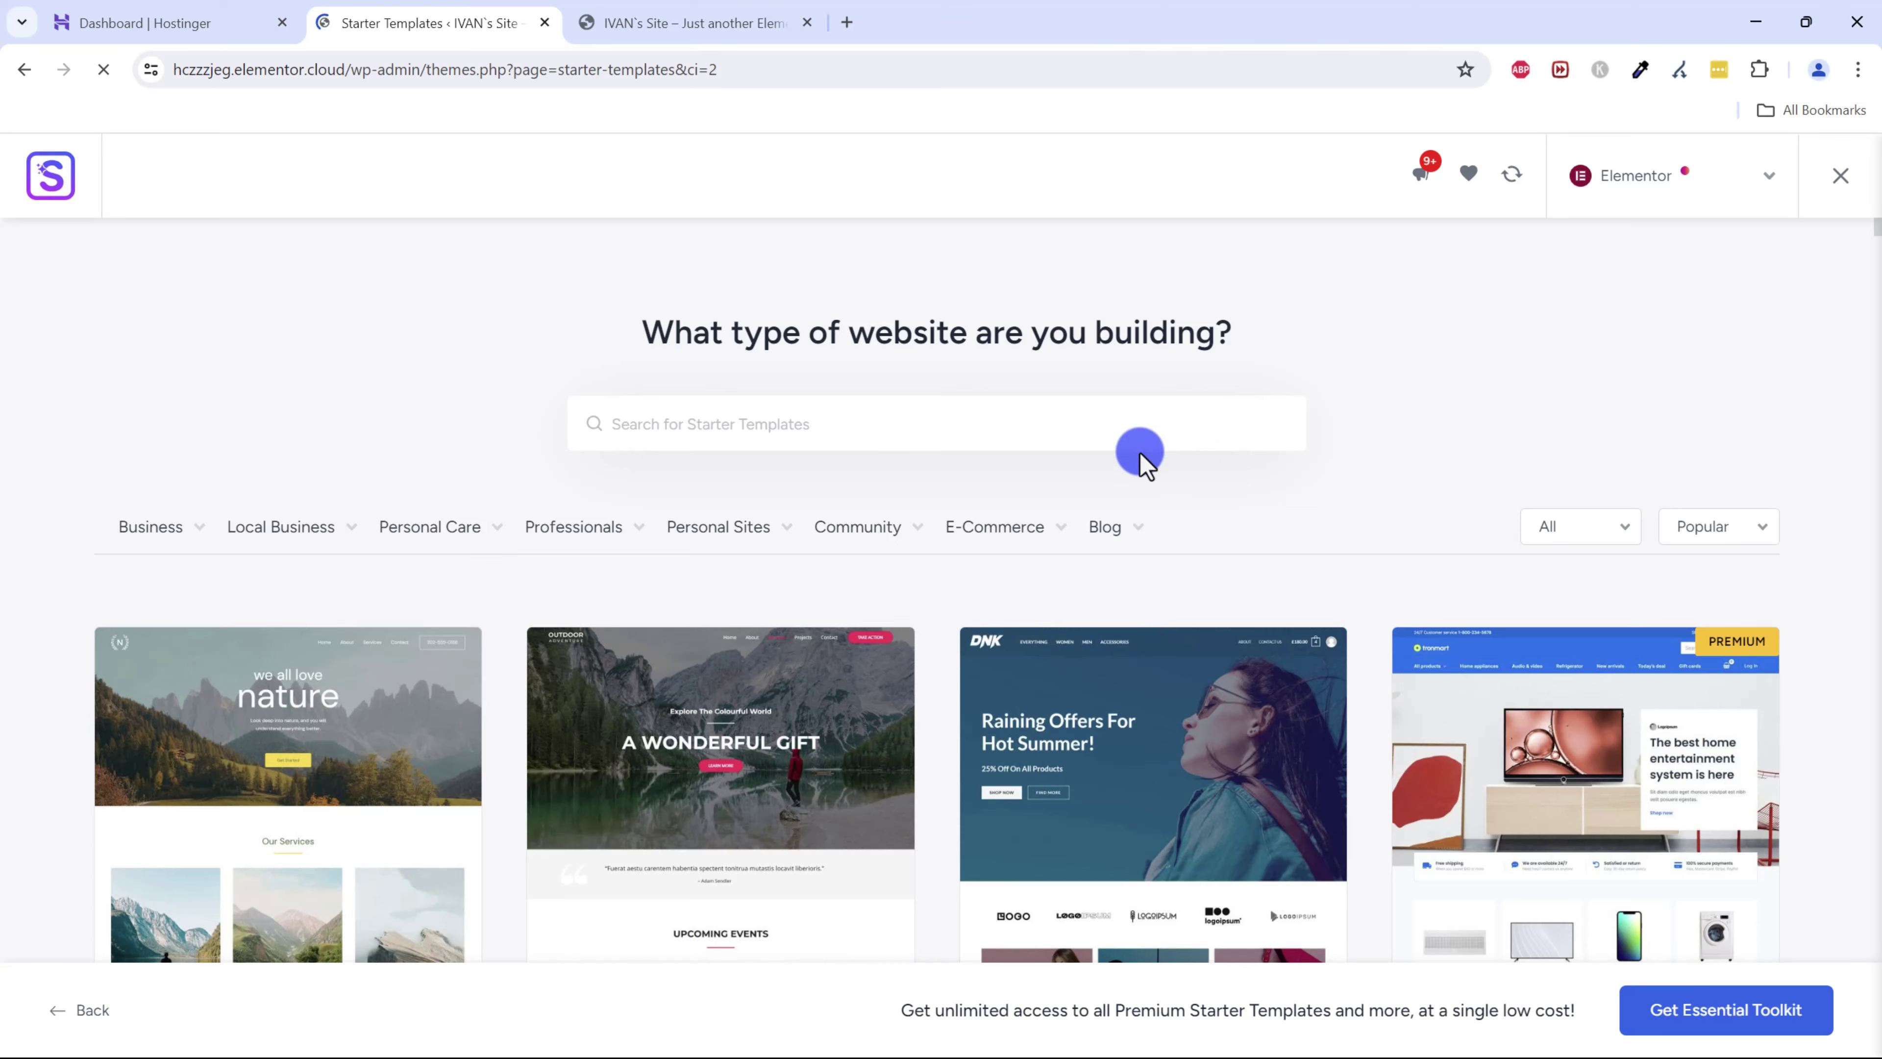
- Browse the gallery of Elementor starter templates to compare the available free and premium designs
{"action": "scroll", "coordinate": [1104, 486], "scroll_direction": "down", "scroll_amount": 8}
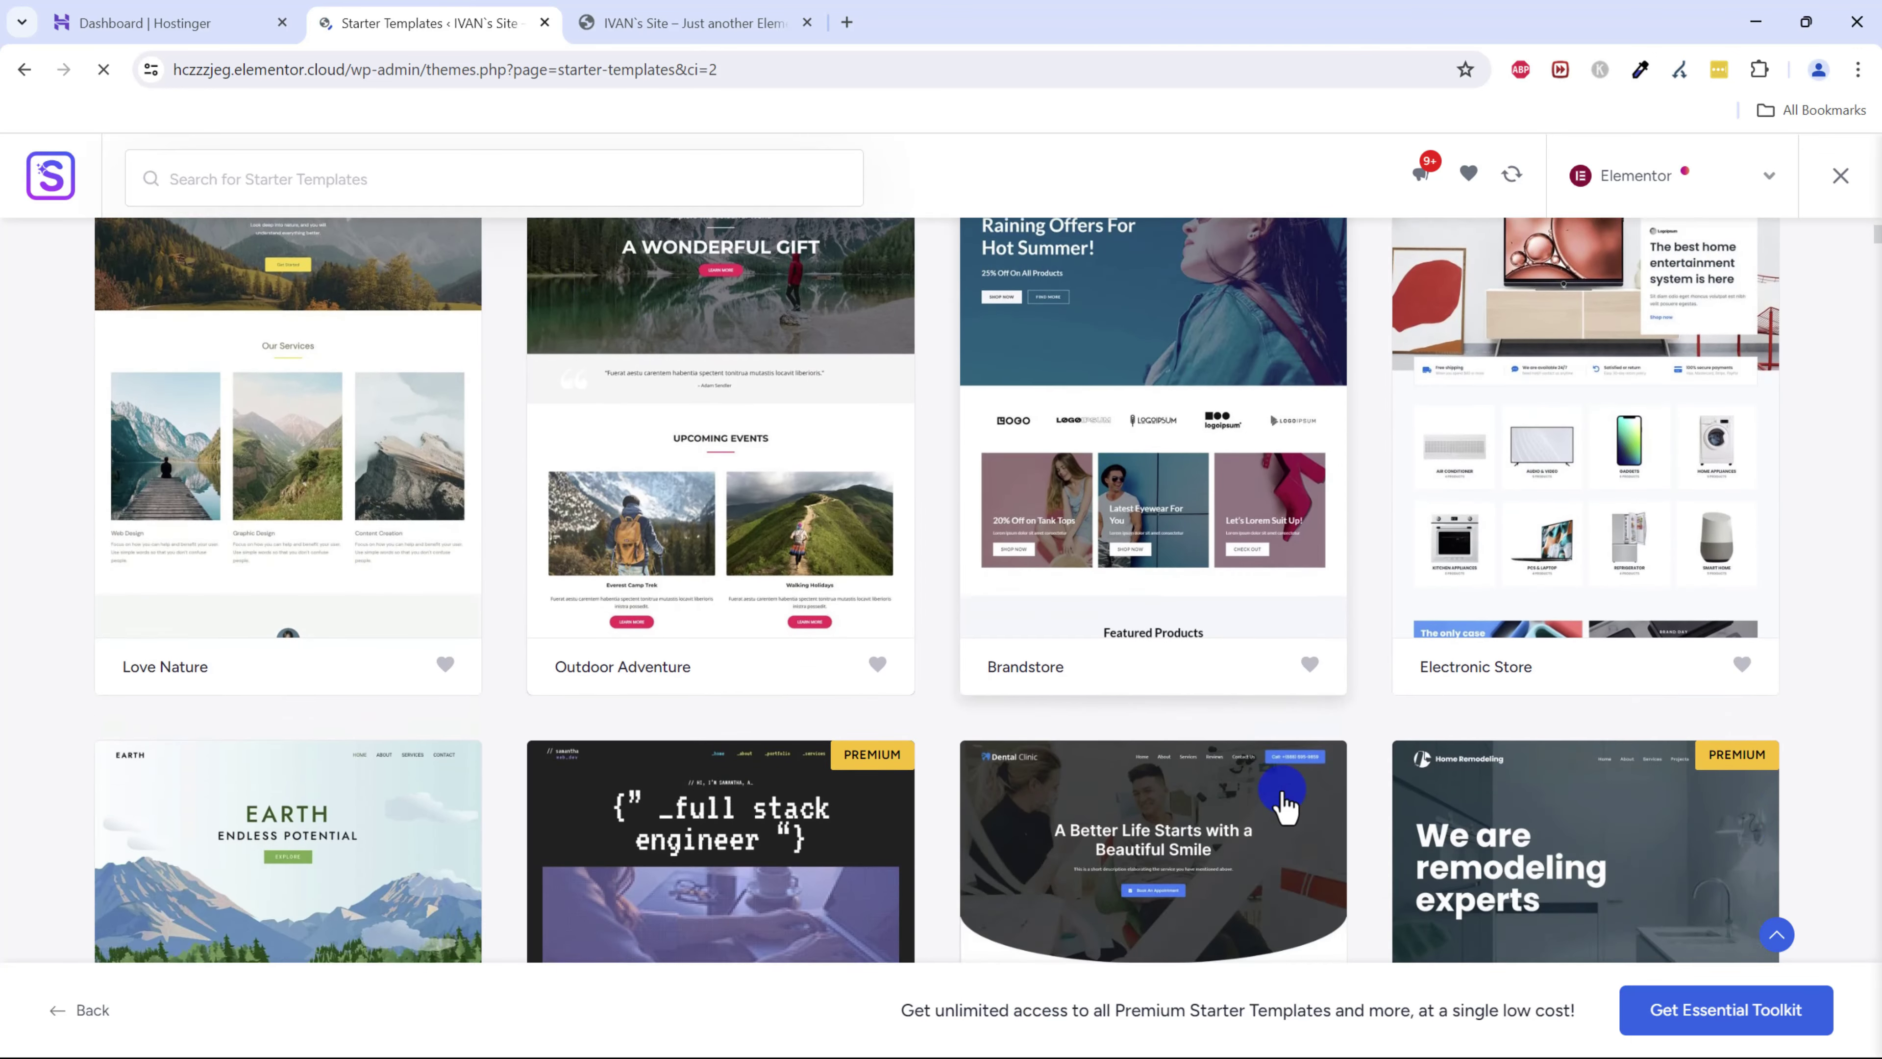
{"action": "scroll", "coordinate": [1113, 600], "scroll_direction": "down", "scroll_amount": 2}
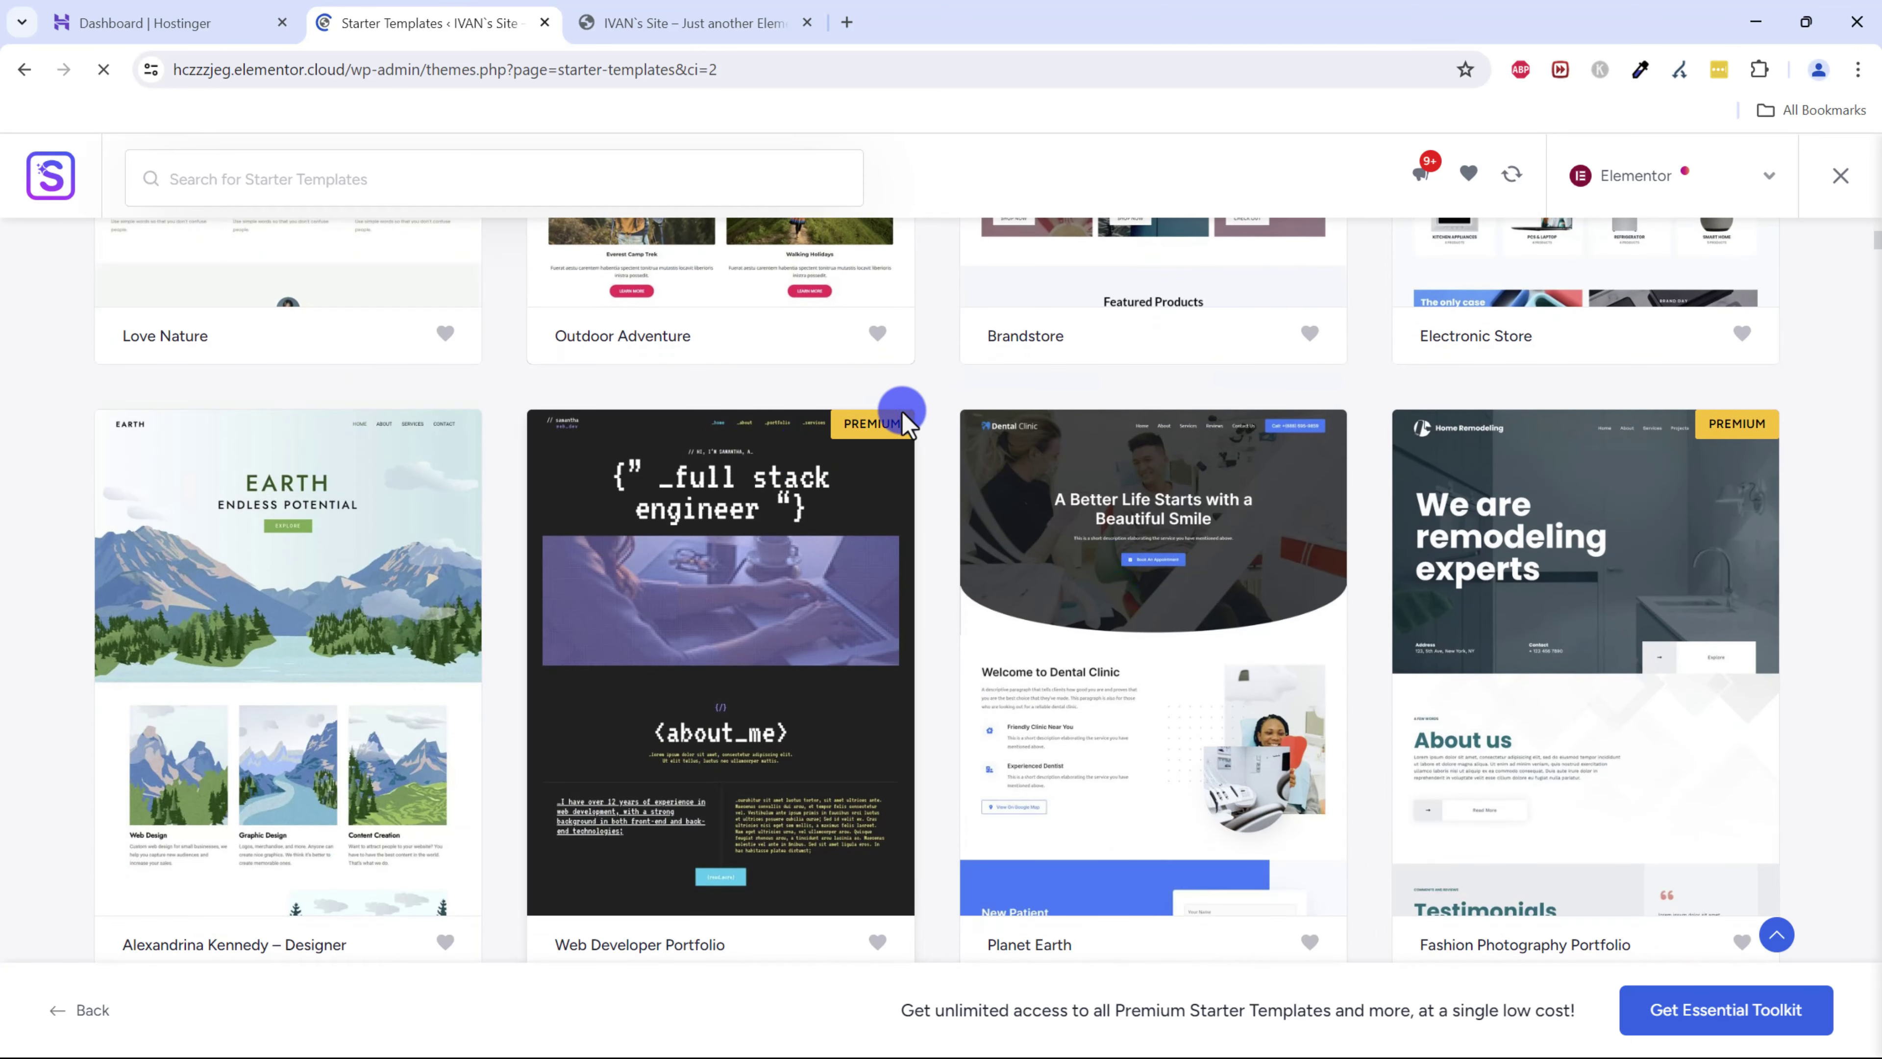
{"action": "scroll", "coordinate": [1032, 511], "scroll_direction": "down", "scroll_amount": 8}
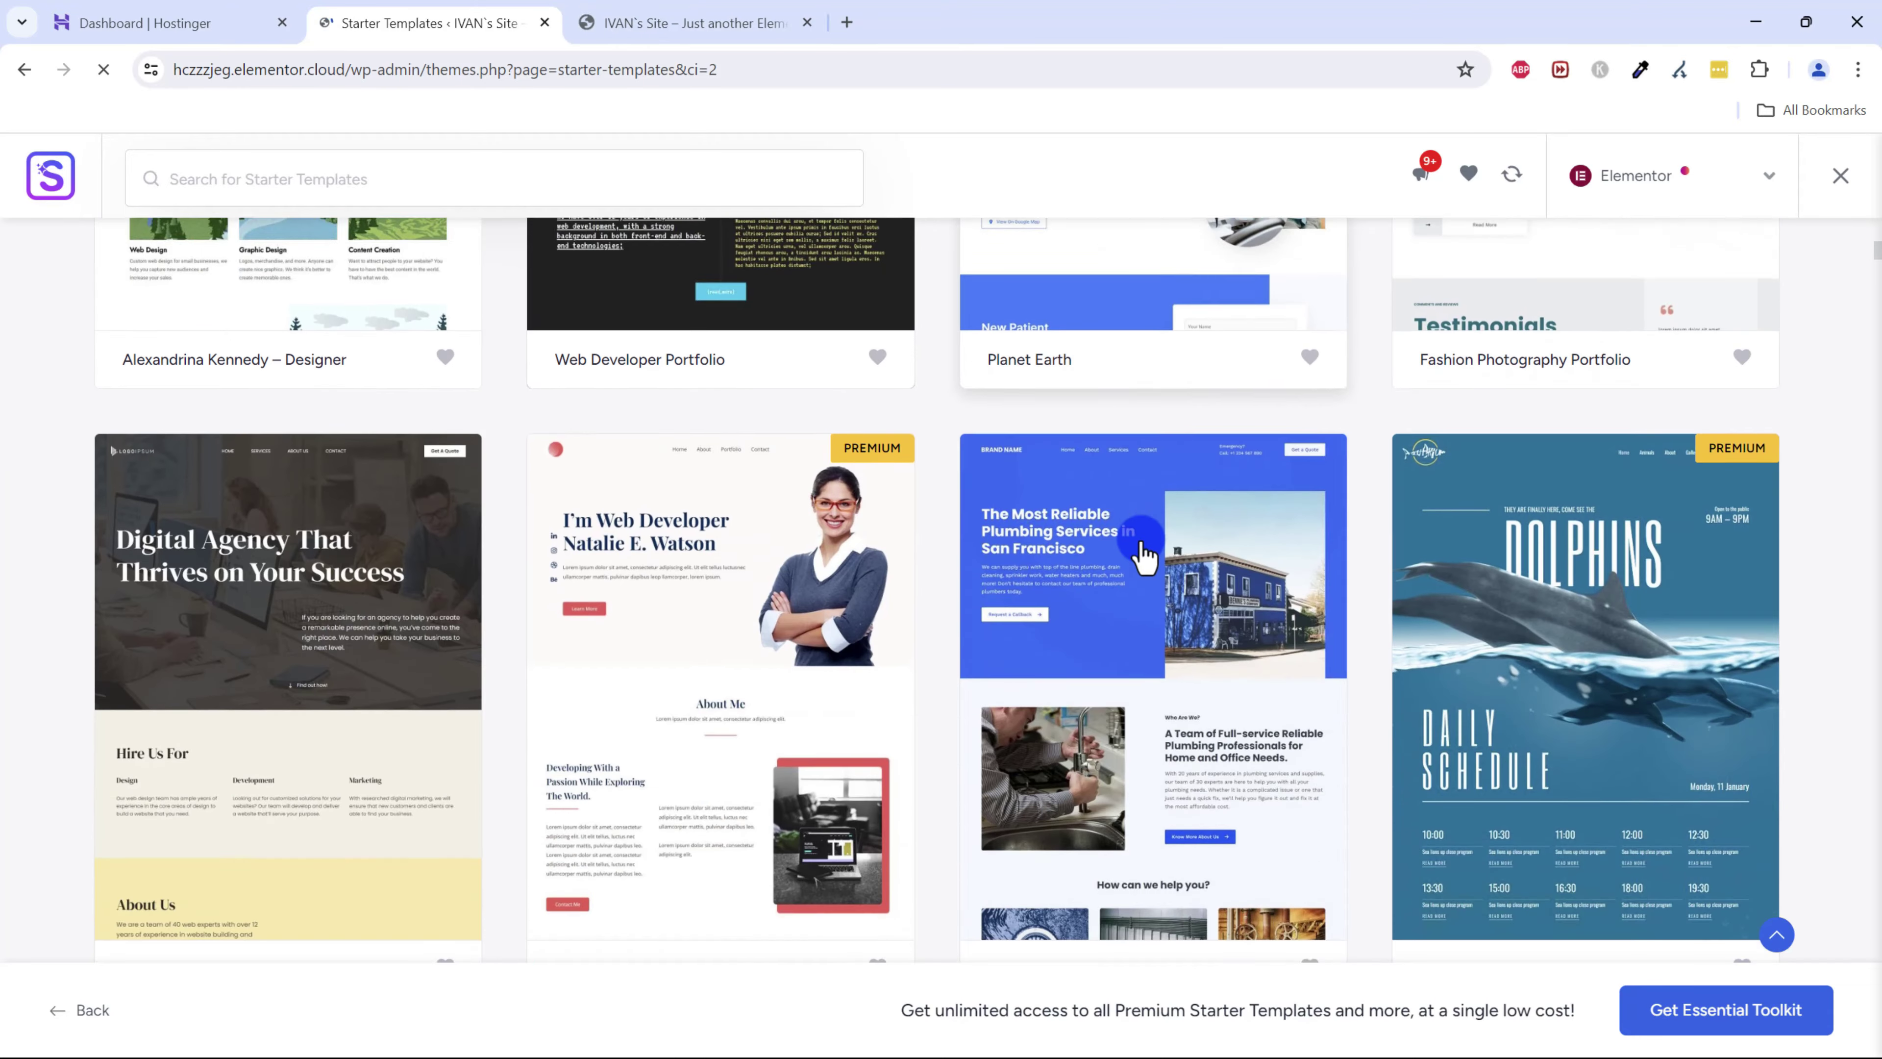
{"action": "scroll", "coordinate": [1359, 671], "scroll_direction": "down", "scroll_amount": 15}
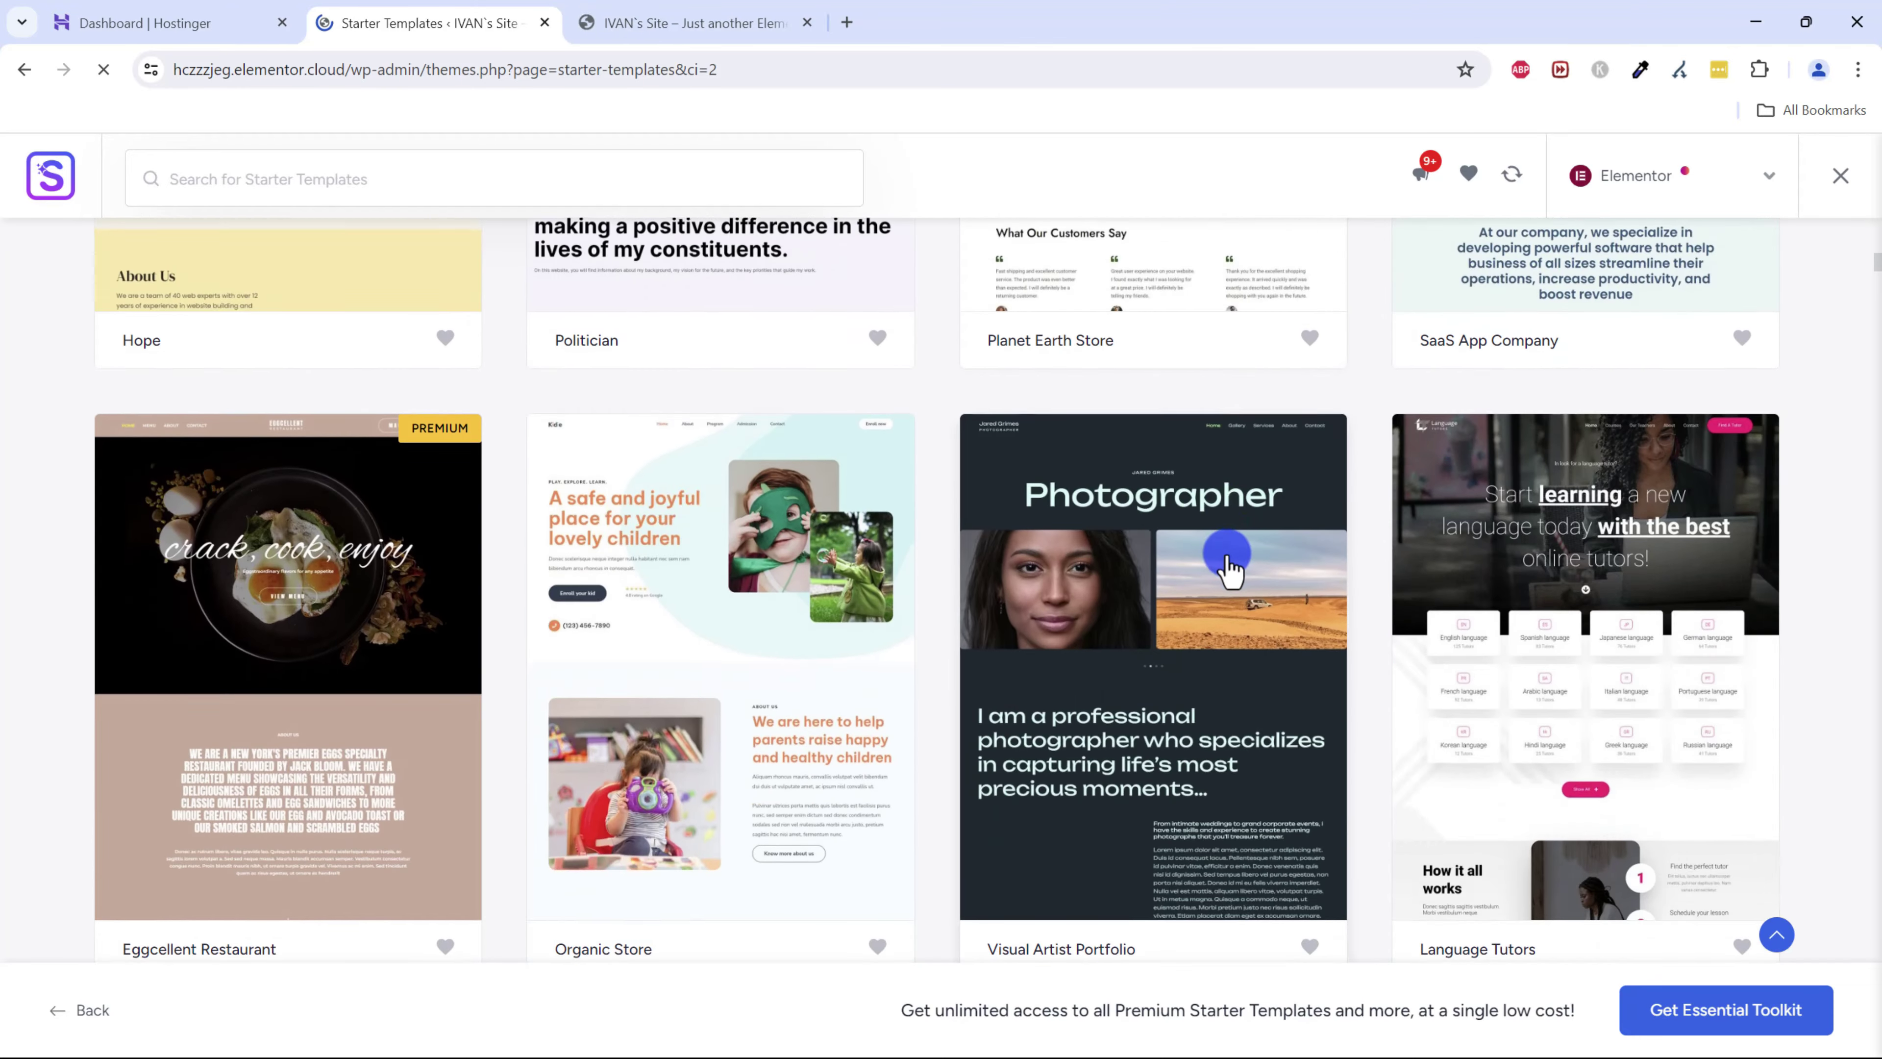
{"action": "scroll", "coordinate": [903, 776], "scroll_direction": "down", "scroll_amount": 3}
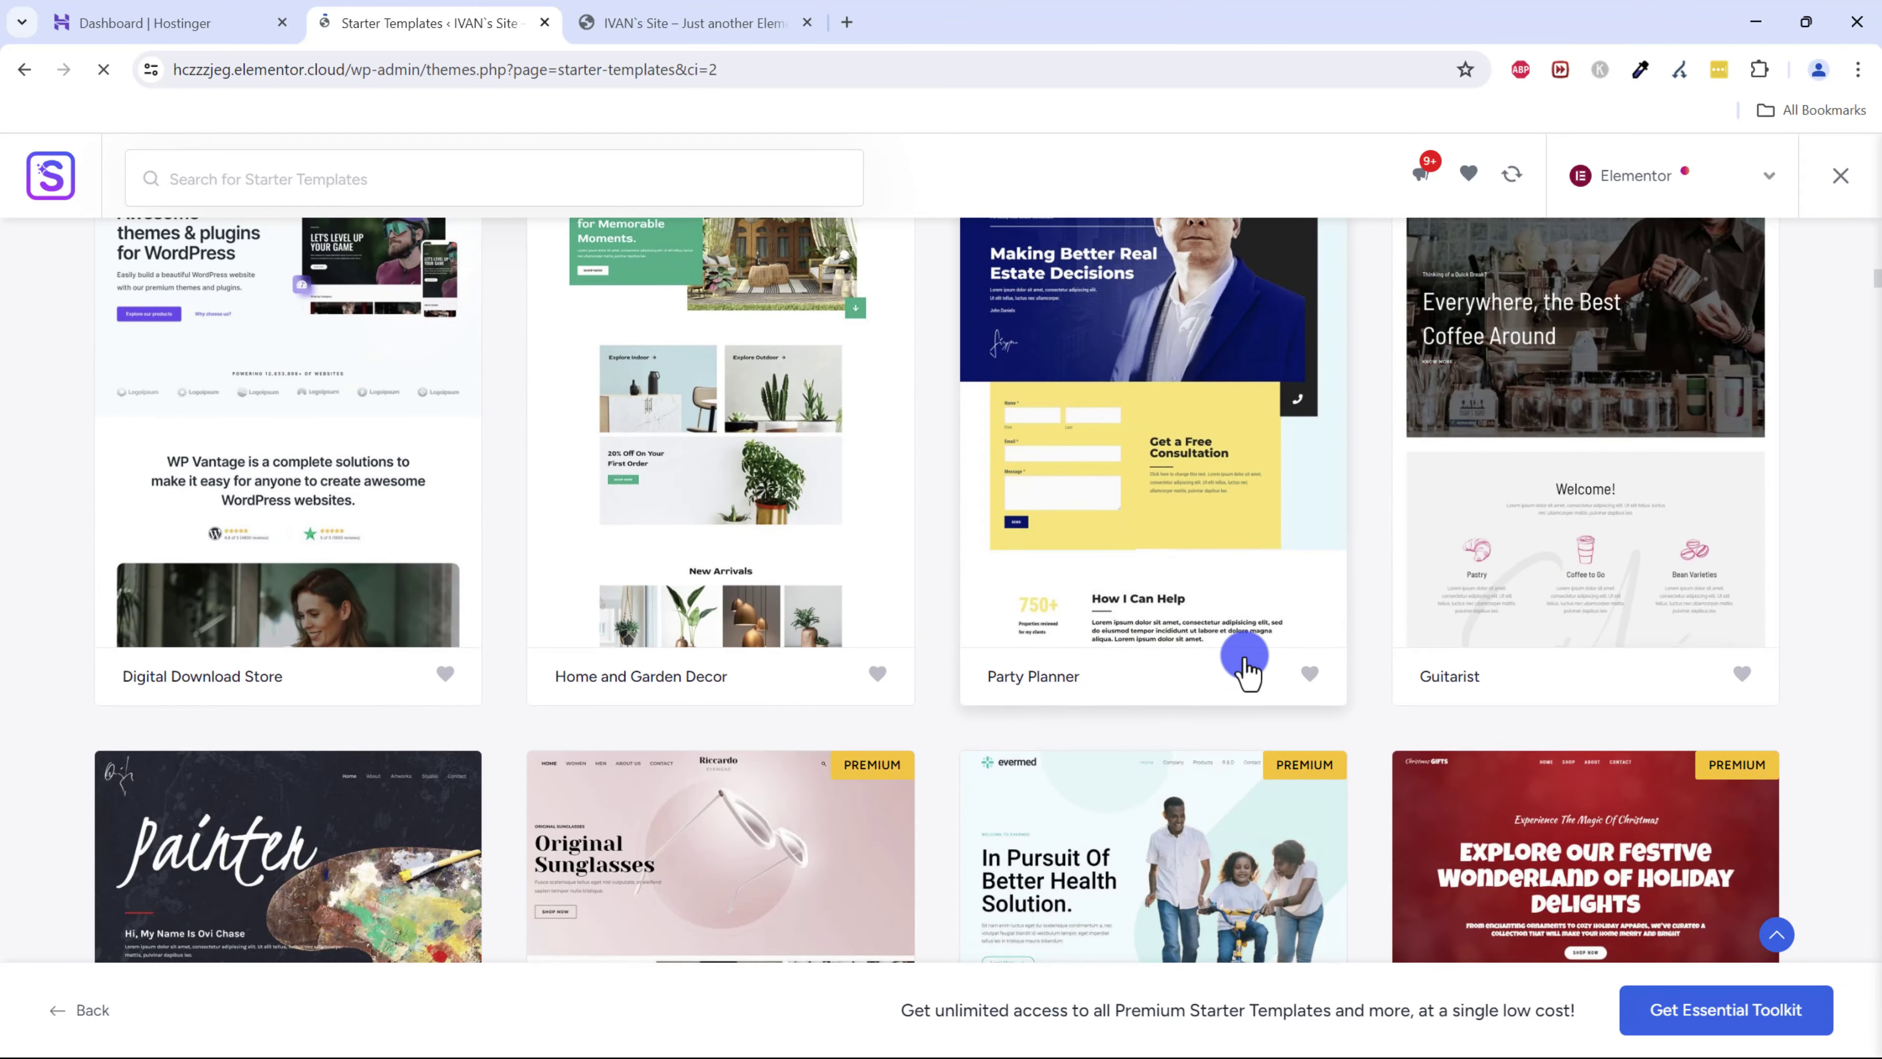
{"action": "scroll", "coordinate": [1246, 650], "scroll_direction": "up", "scroll_amount": 3}
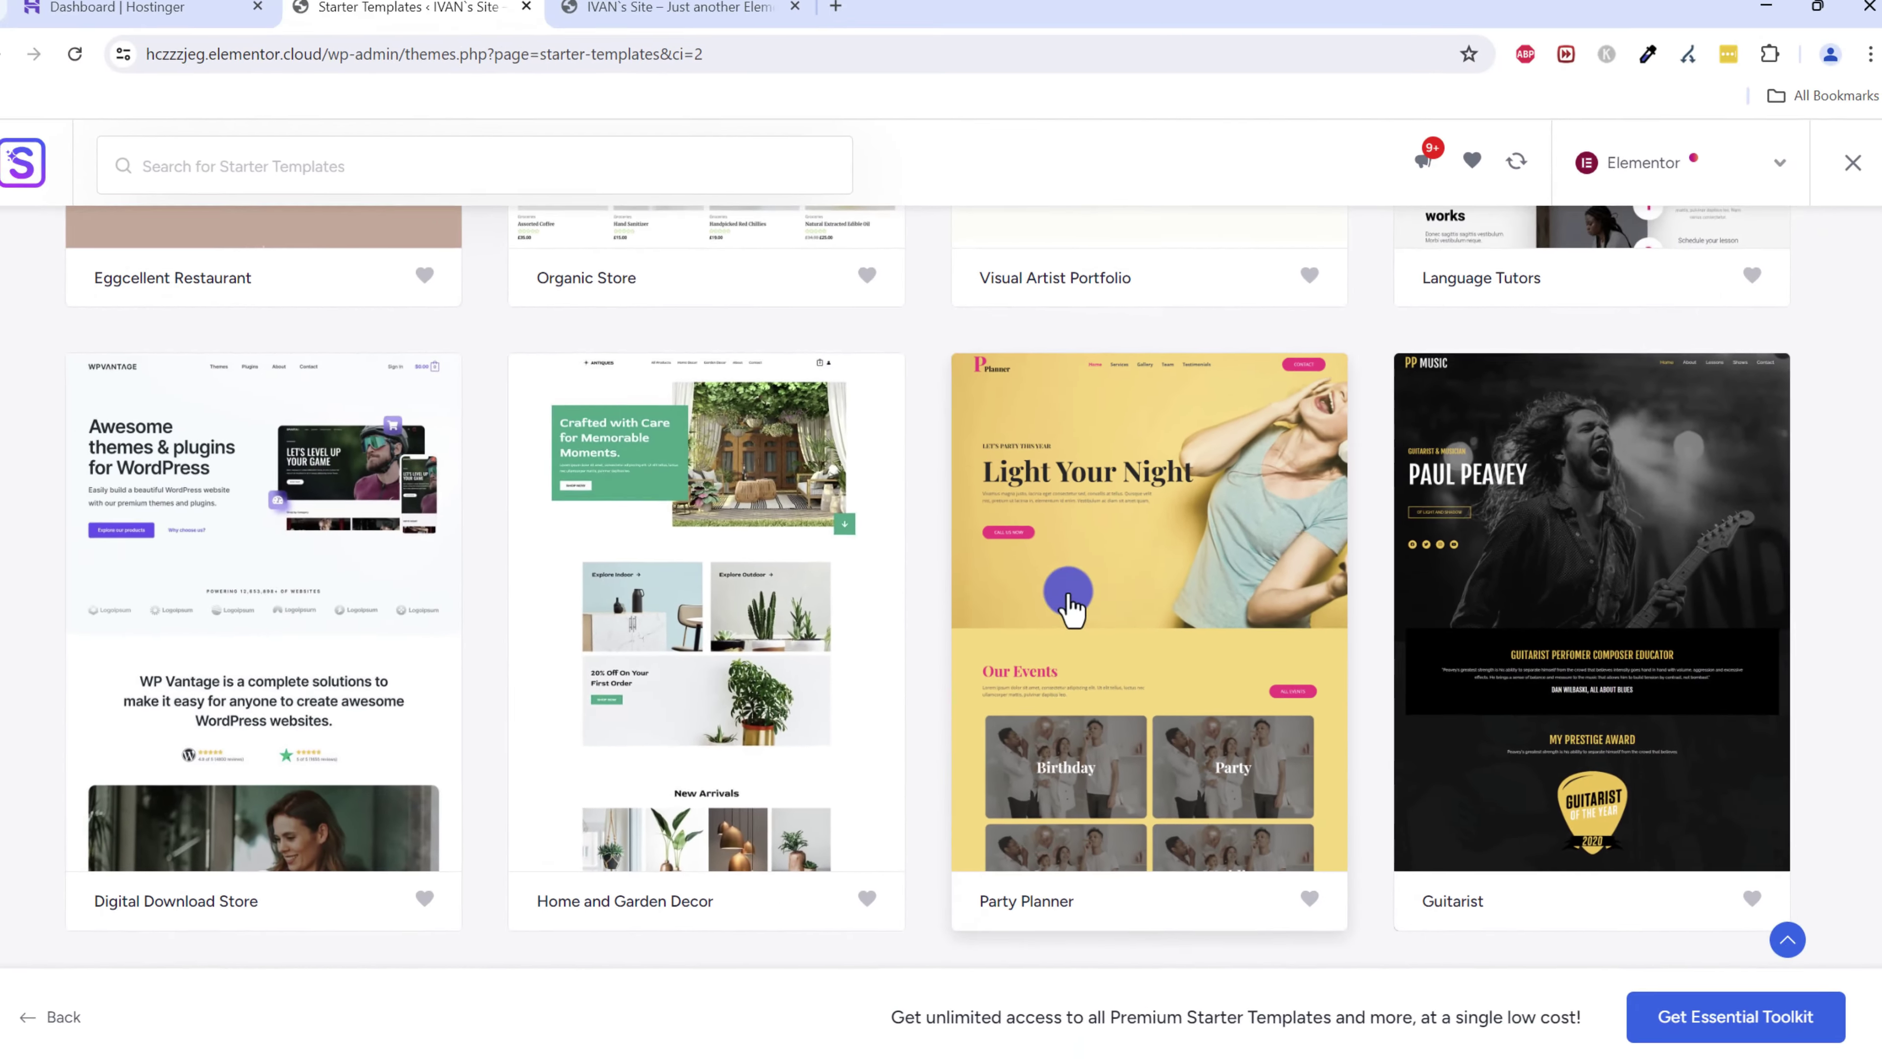
{"action": "scroll", "coordinate": [887, 707], "scroll_direction": "down", "scroll_amount": 5}
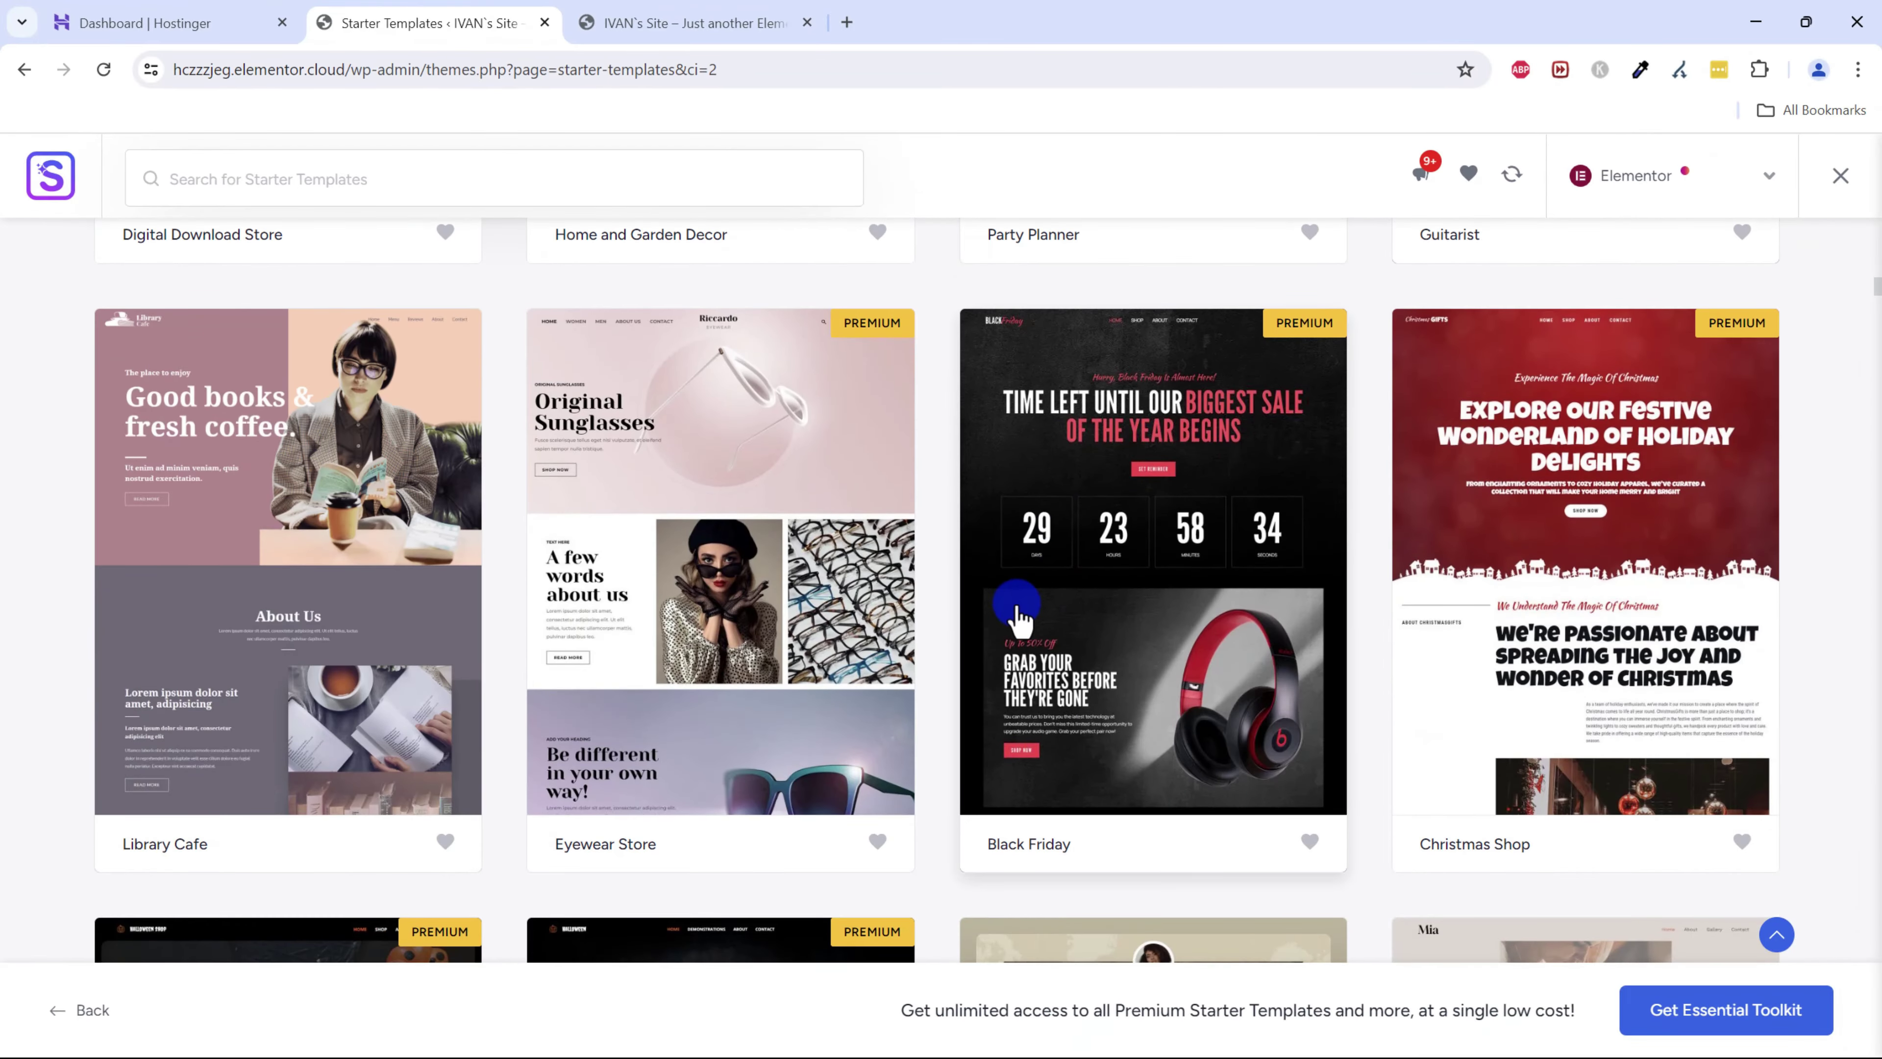
{"action": "scroll", "coordinate": [1018, 612], "scroll_direction": "down", "scroll_amount": 10}
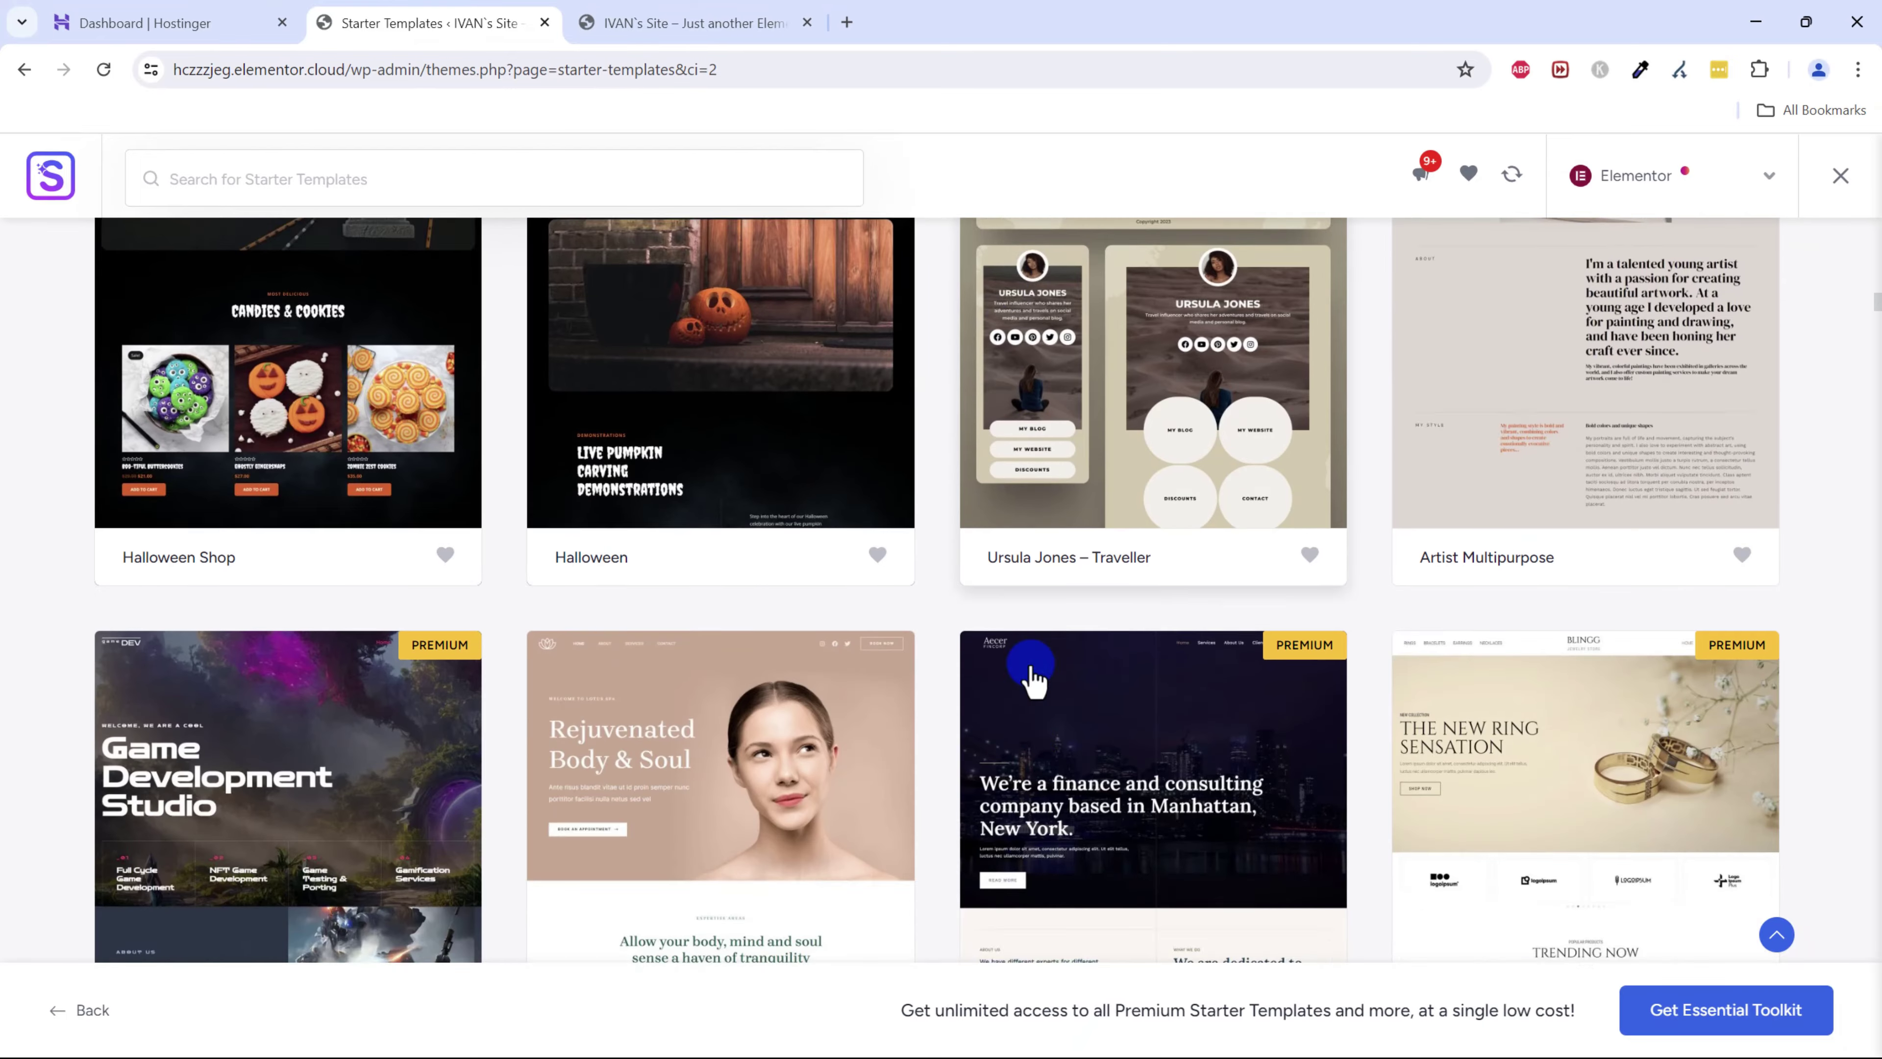
{"action": "scroll", "coordinate": [1329, 676], "scroll_direction": "up", "scroll_amount": 9}
{"action": "scroll", "coordinate": [1260, 667], "scroll_direction": "up", "scroll_amount": 15}
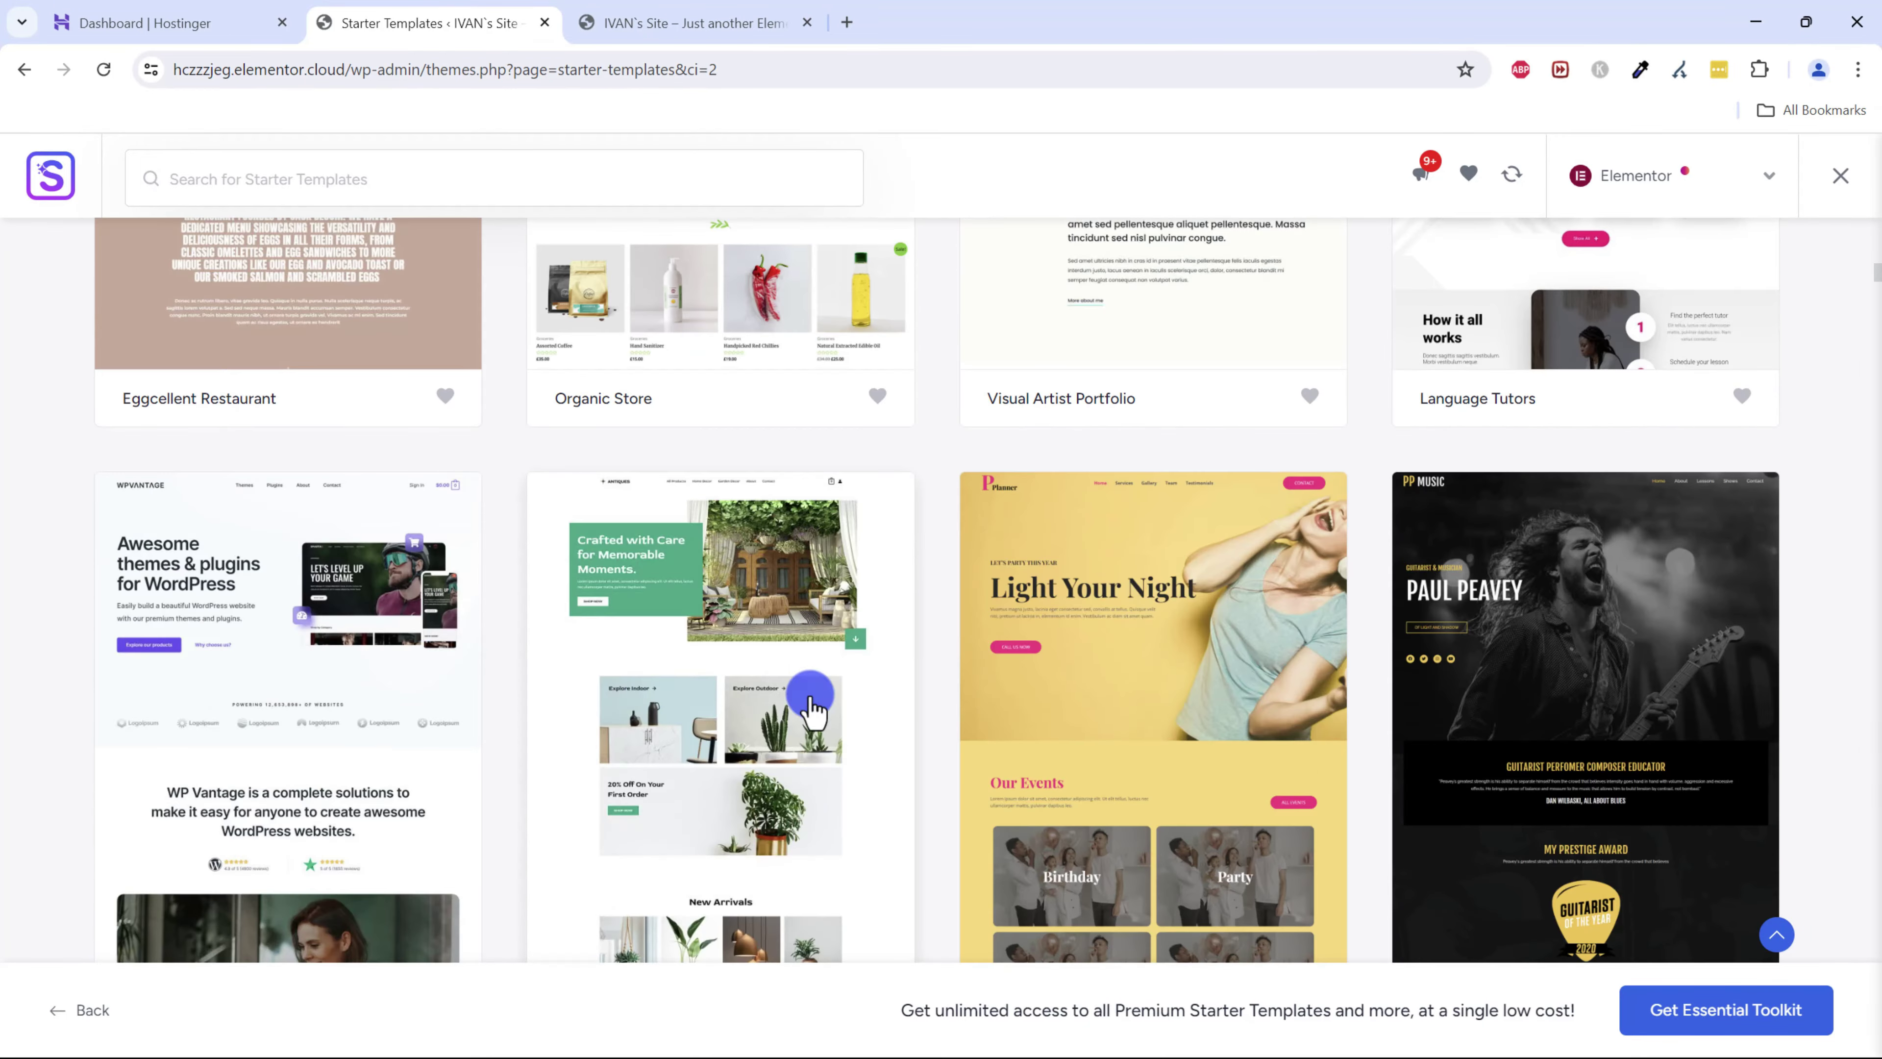
{"action": "scroll", "coordinate": [1078, 608], "scroll_direction": "up", "scroll_amount": 10}
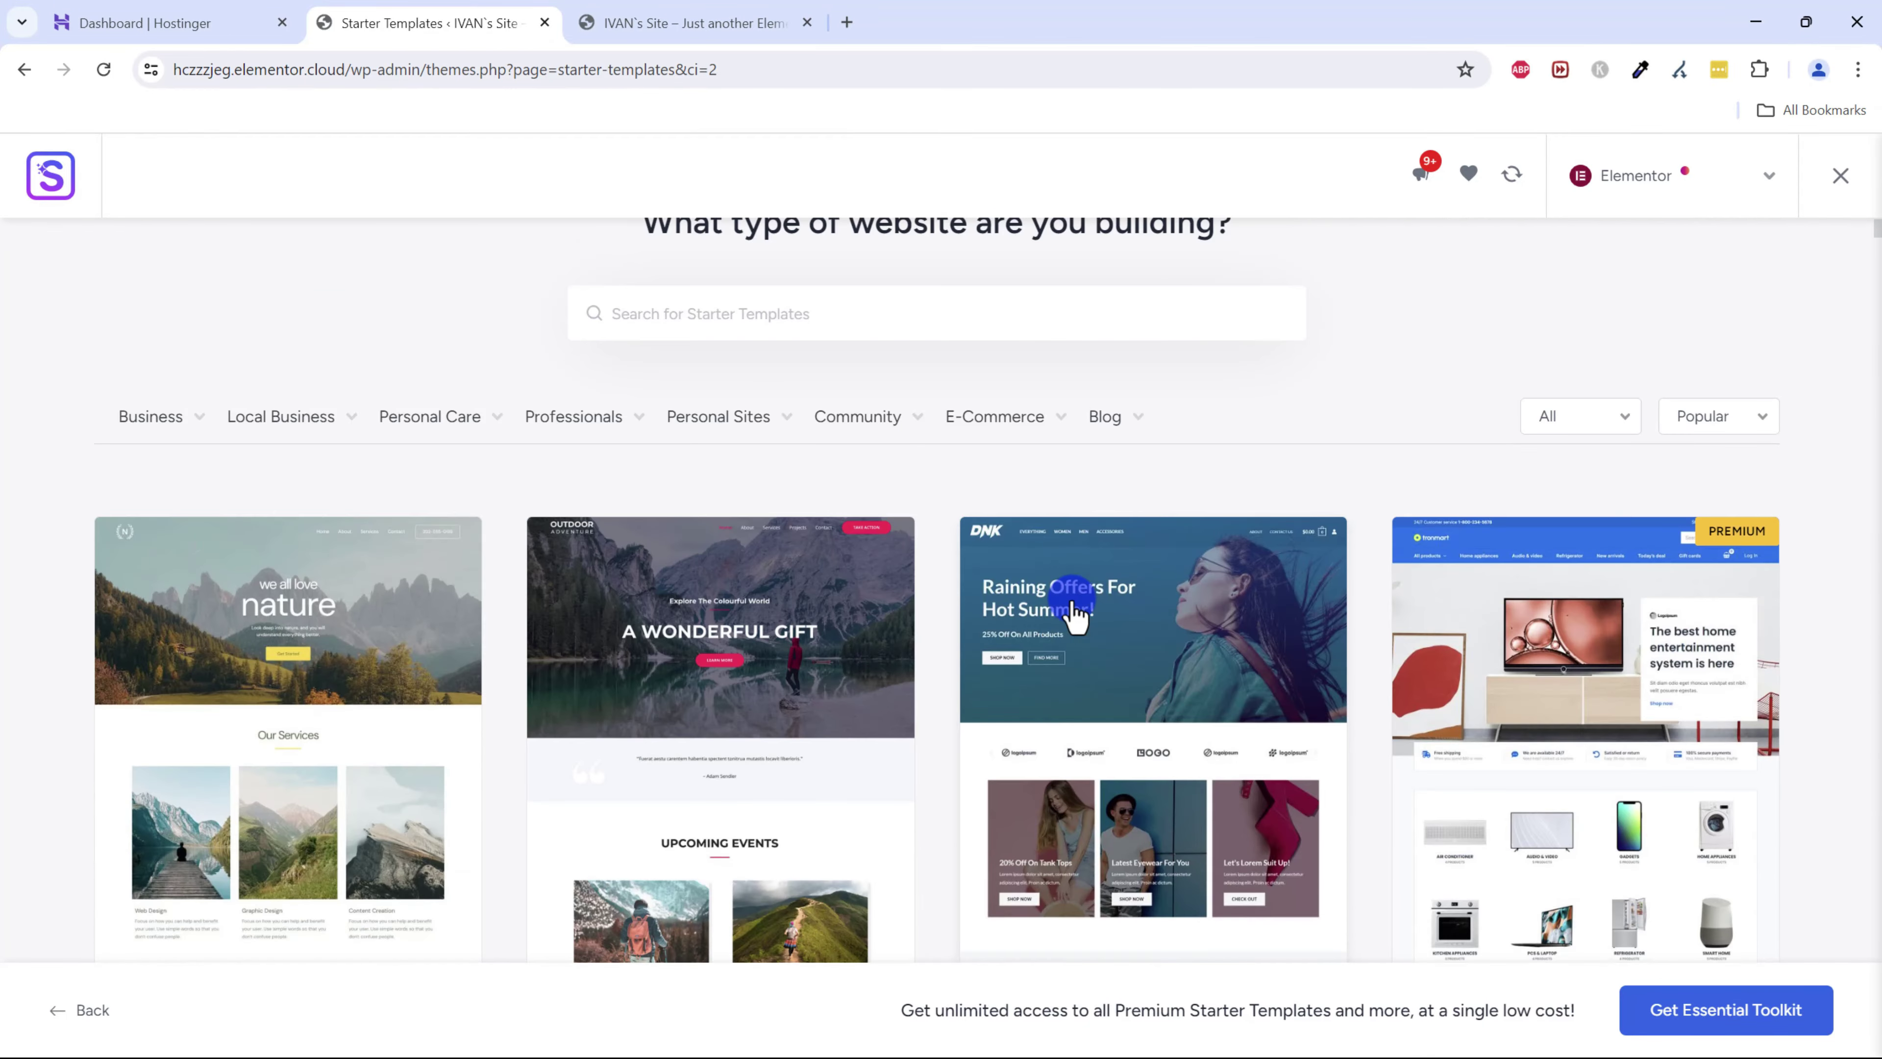
- Select the Outdoor Adventure template, set its color palette to Style 2 and continue to the feature selection
{"action": "scroll", "coordinate": [956, 504], "scroll_direction": "down", "scroll_amount": 2}
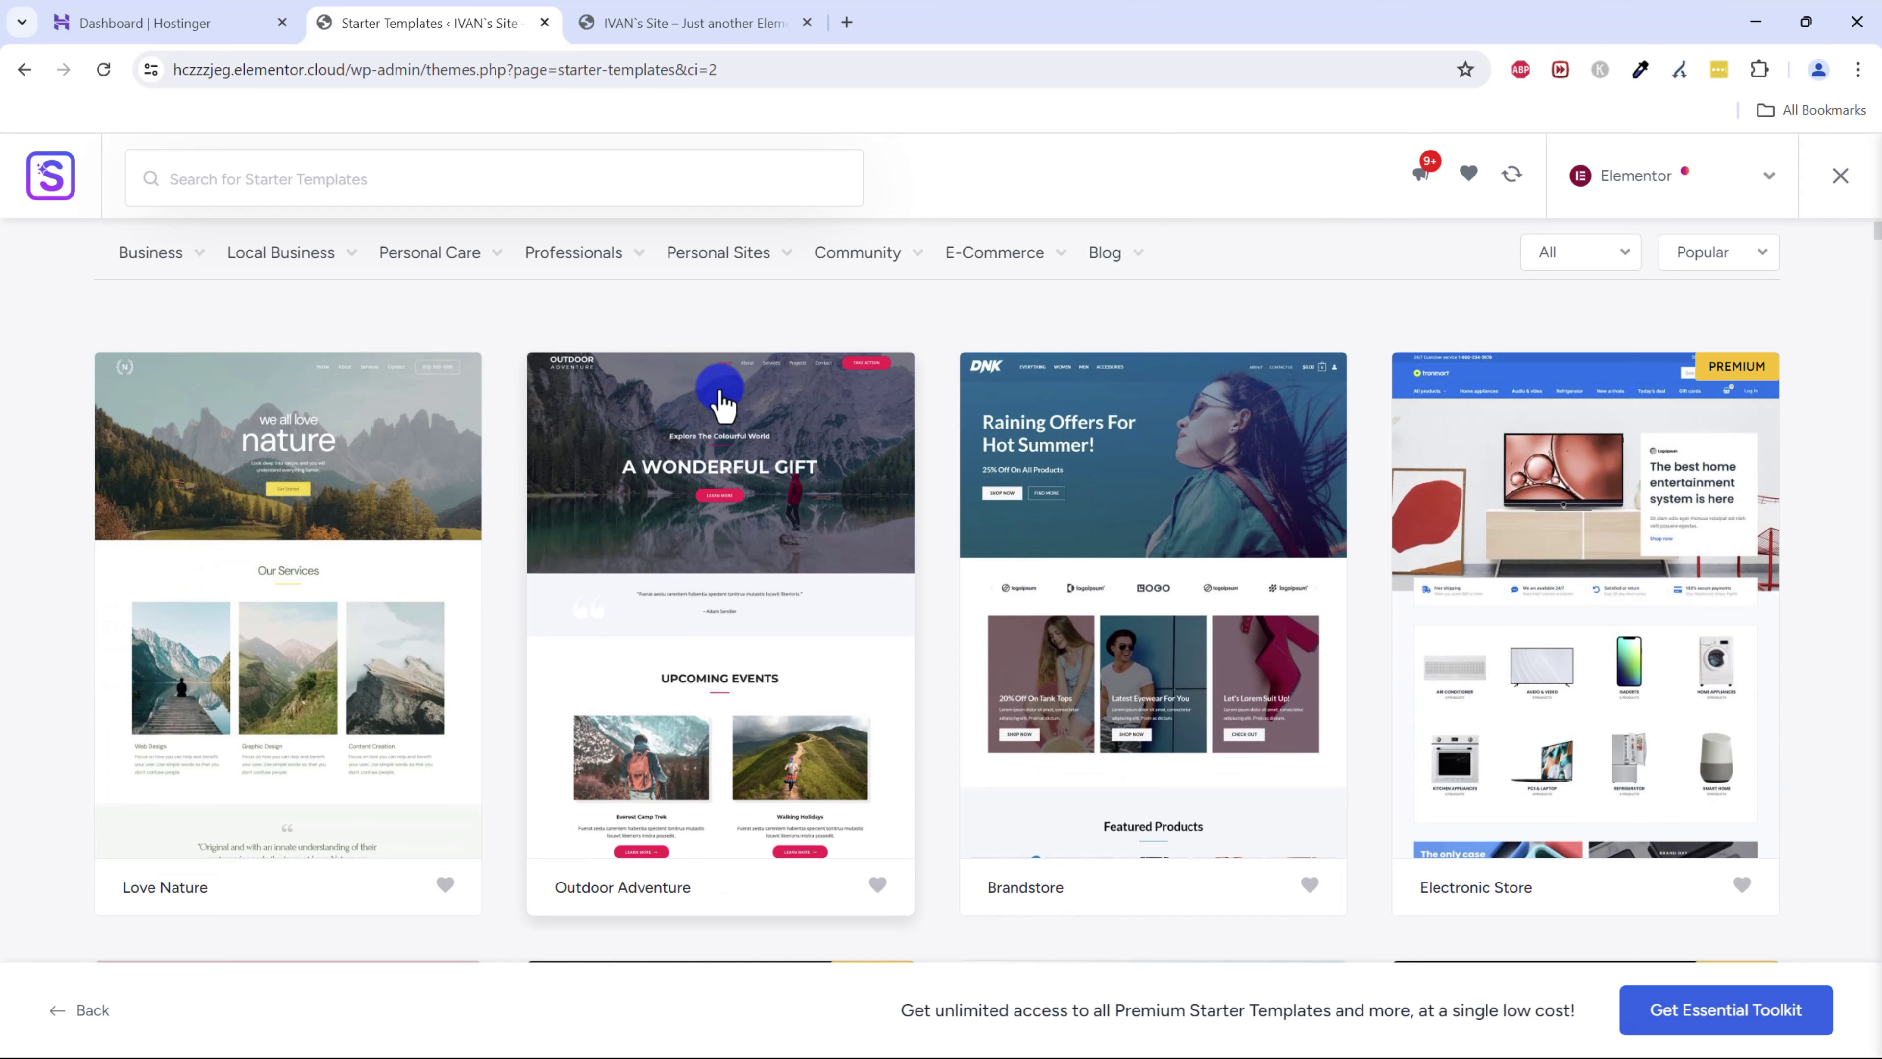
{"action": "left_click", "coordinate": [723, 600]}
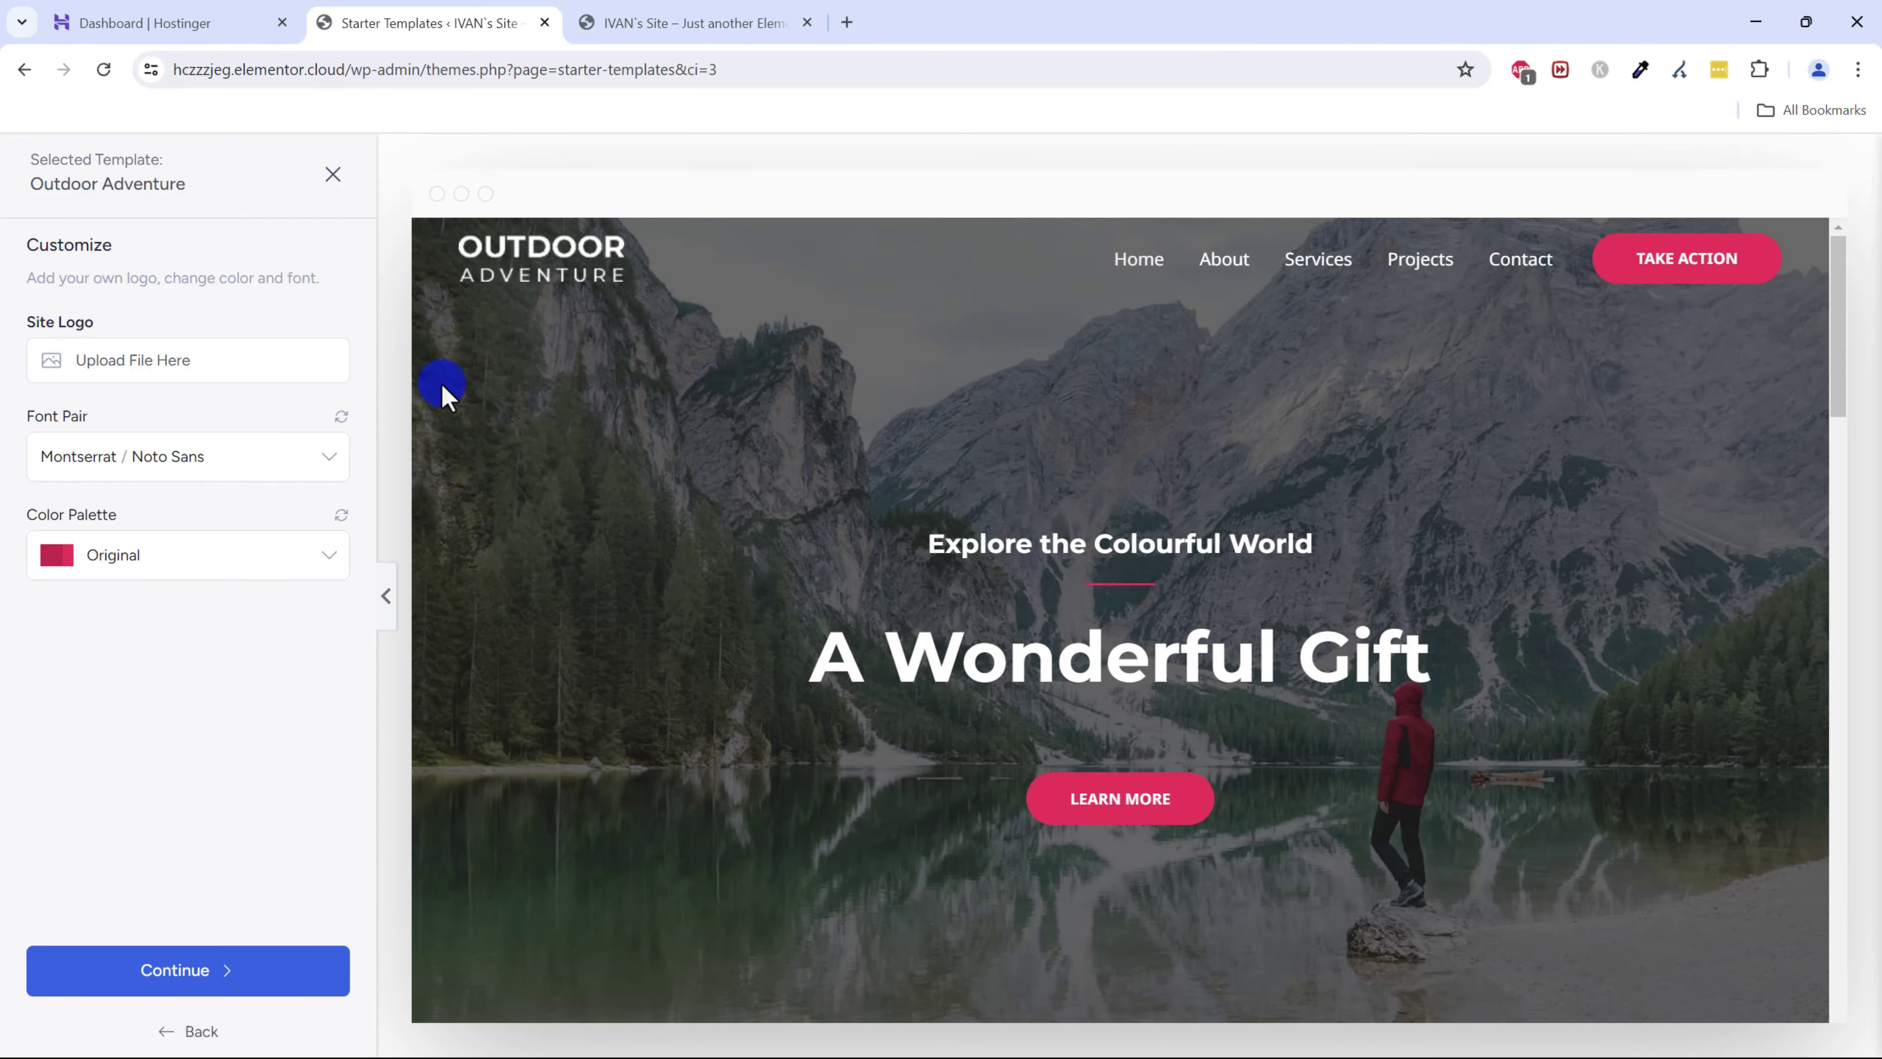
{"action": "left_click", "coordinate": [171, 560]}
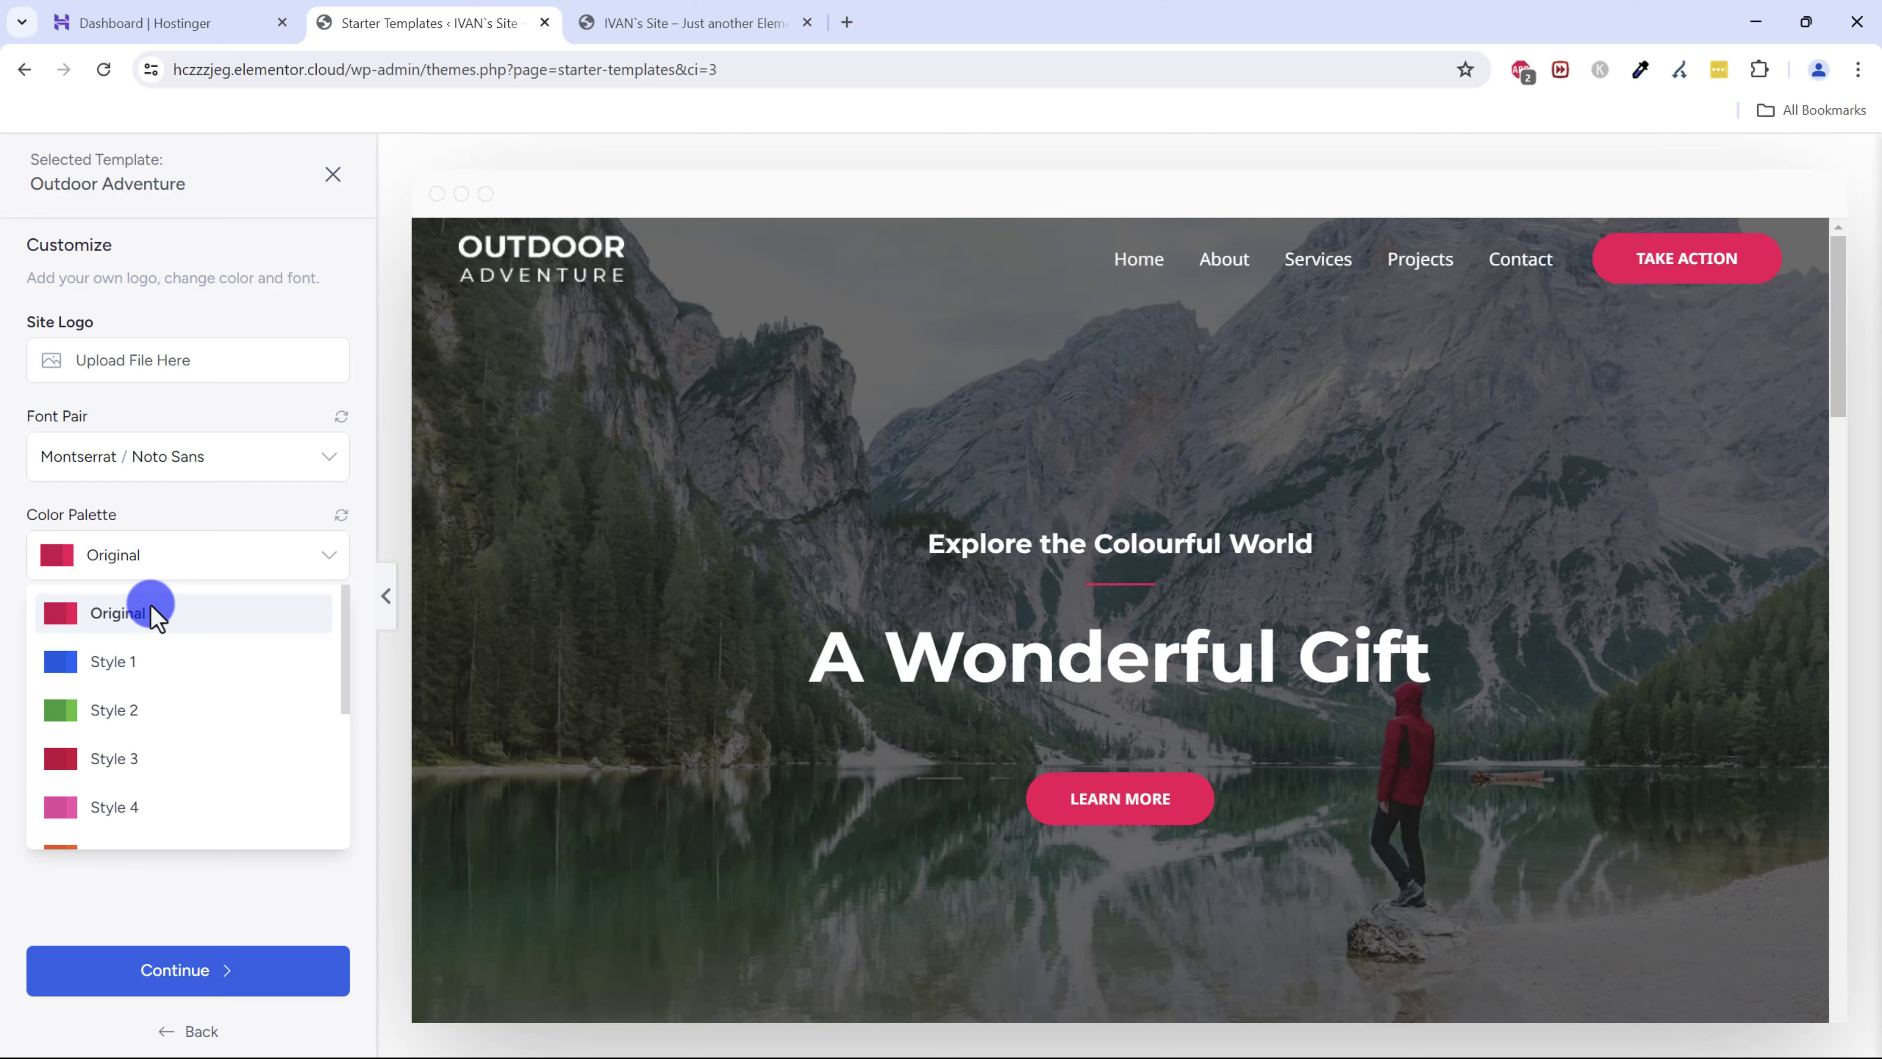
{"action": "left_click", "coordinate": [144, 701]}
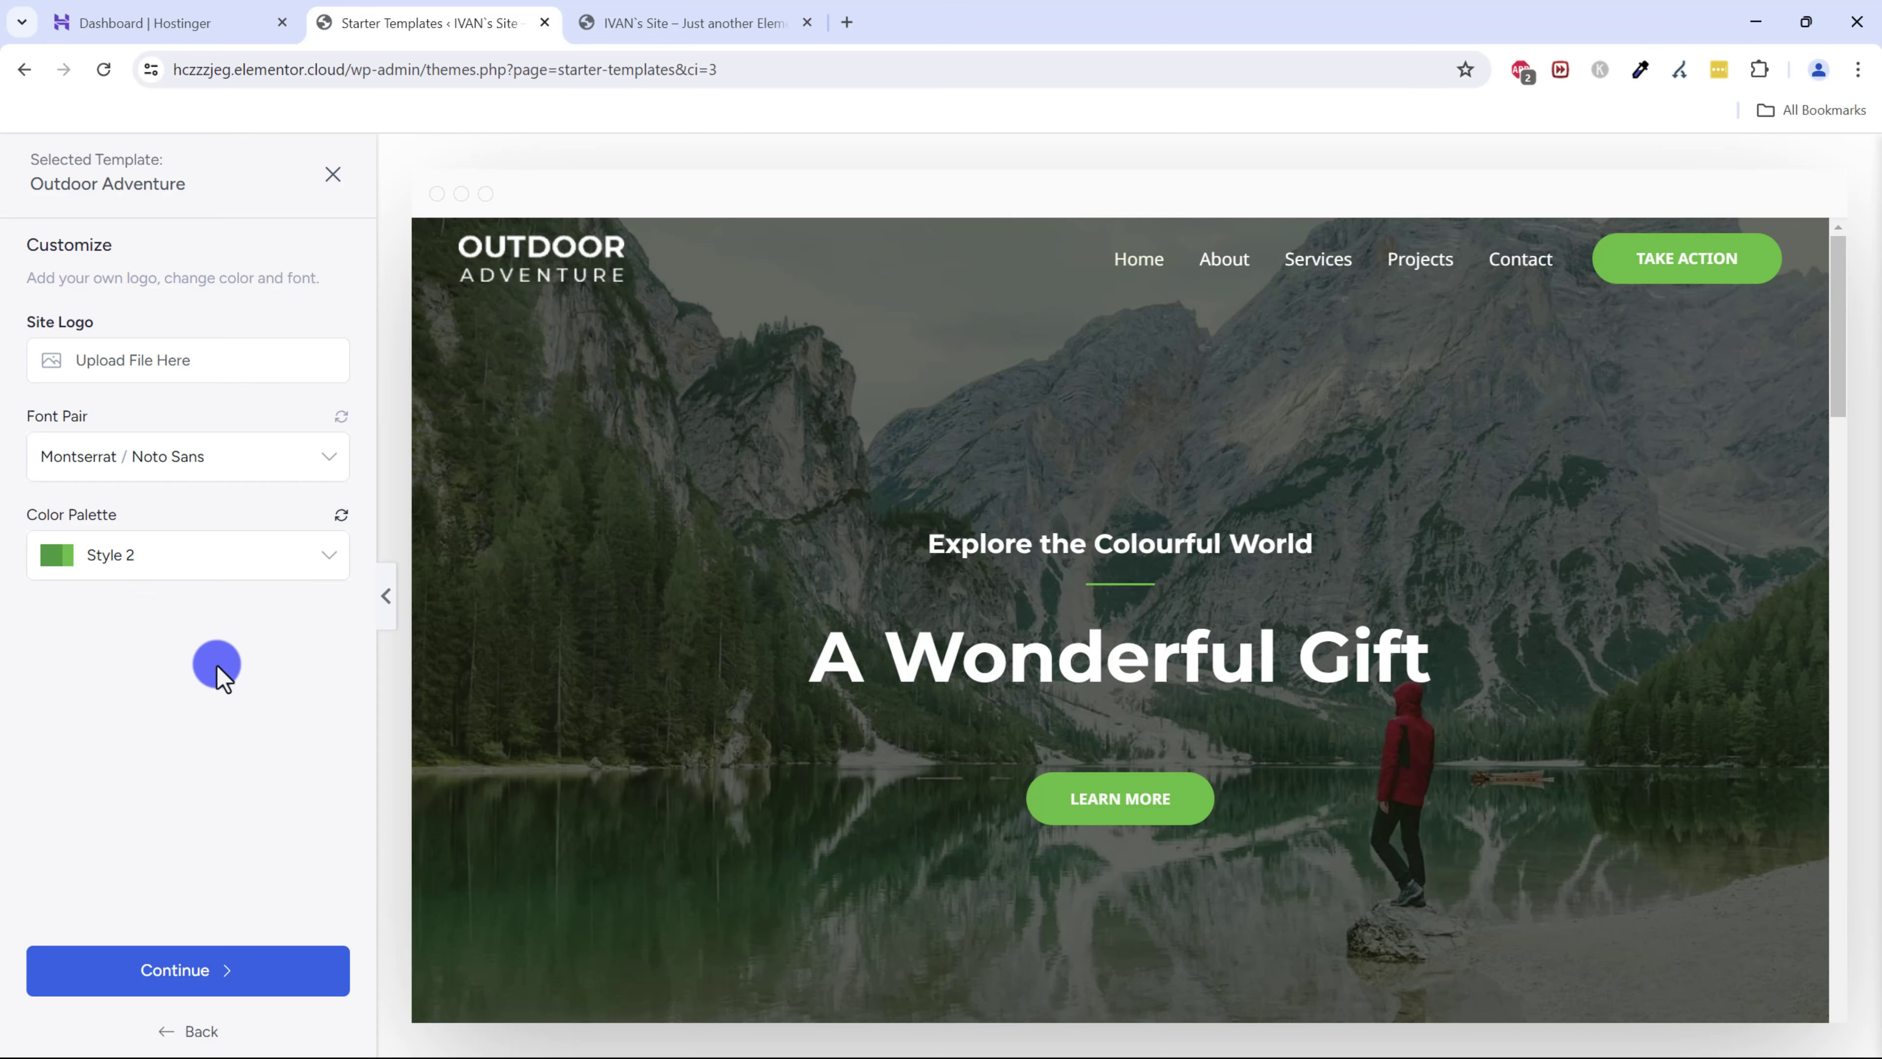
{"action": "left_click", "coordinate": [263, 971]}
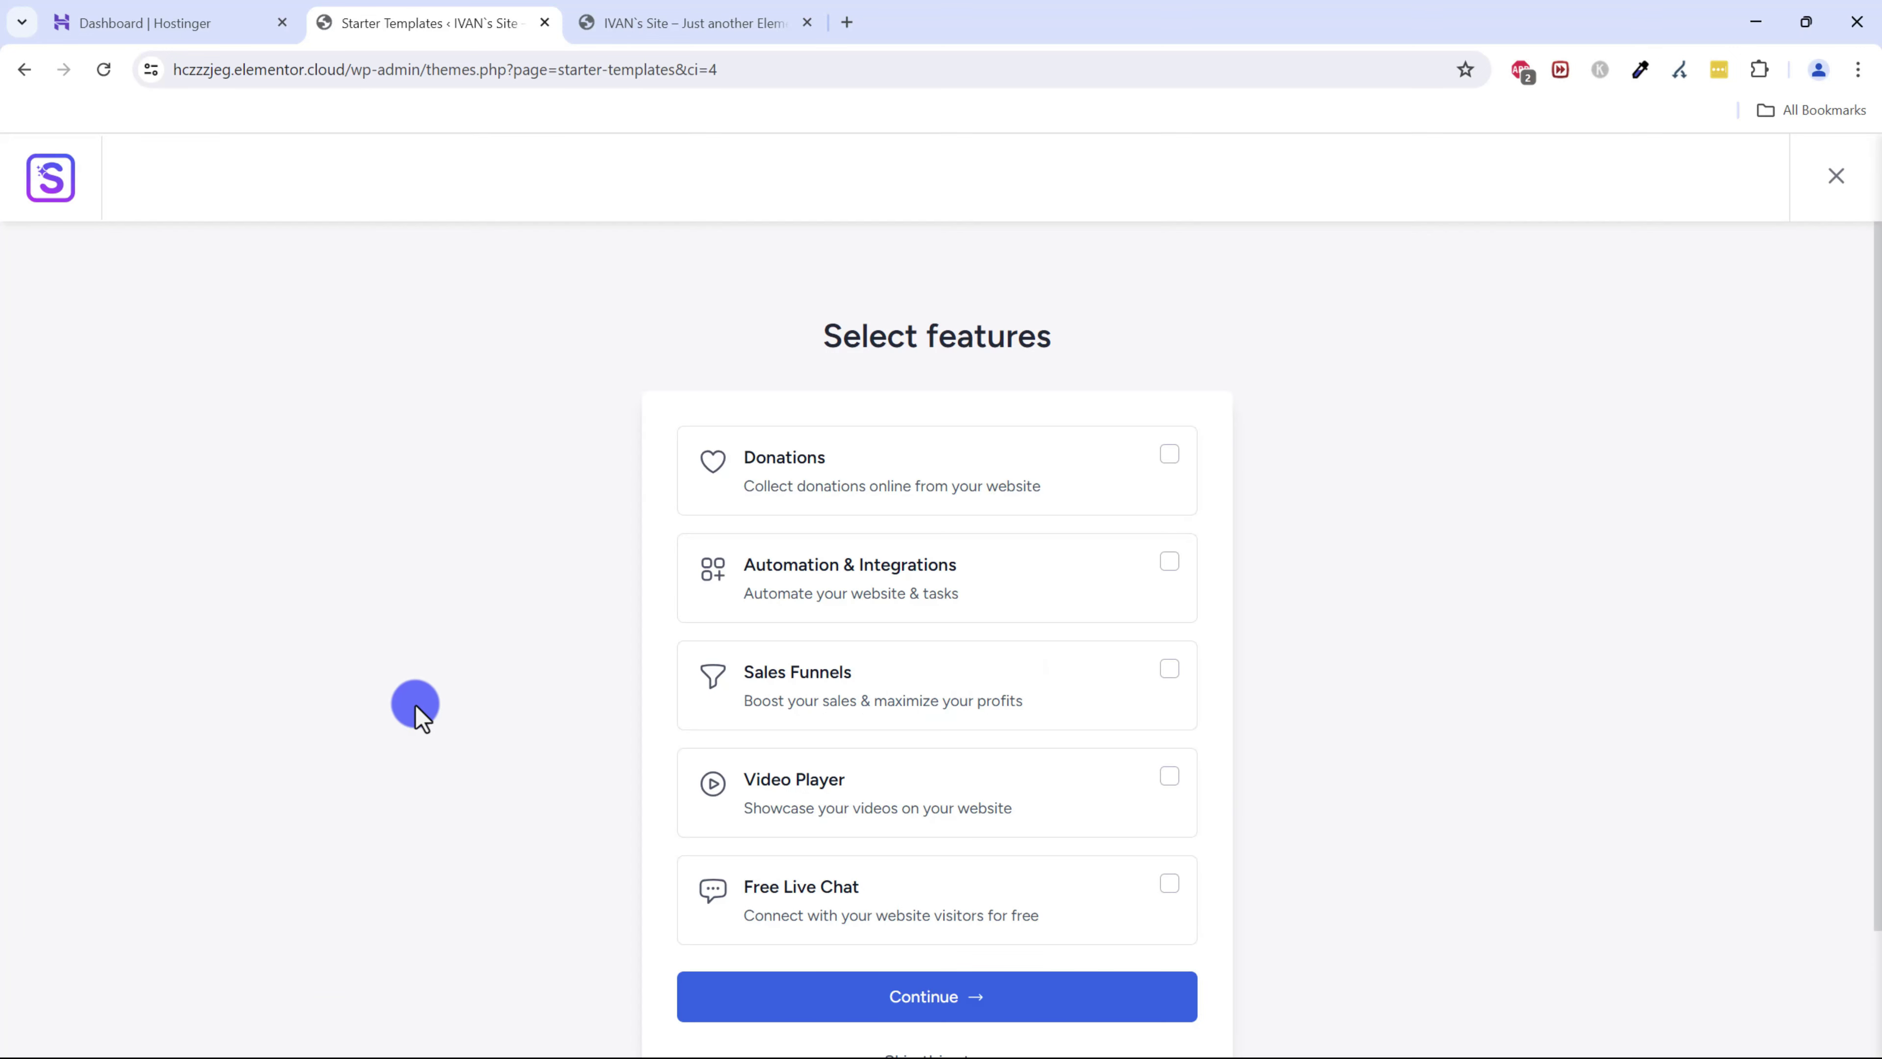
- Skip the optional features and submit the final form with its default import options to build the website
{"action": "scroll", "coordinate": [815, 882], "scroll_direction": "down", "scroll_amount": 2}
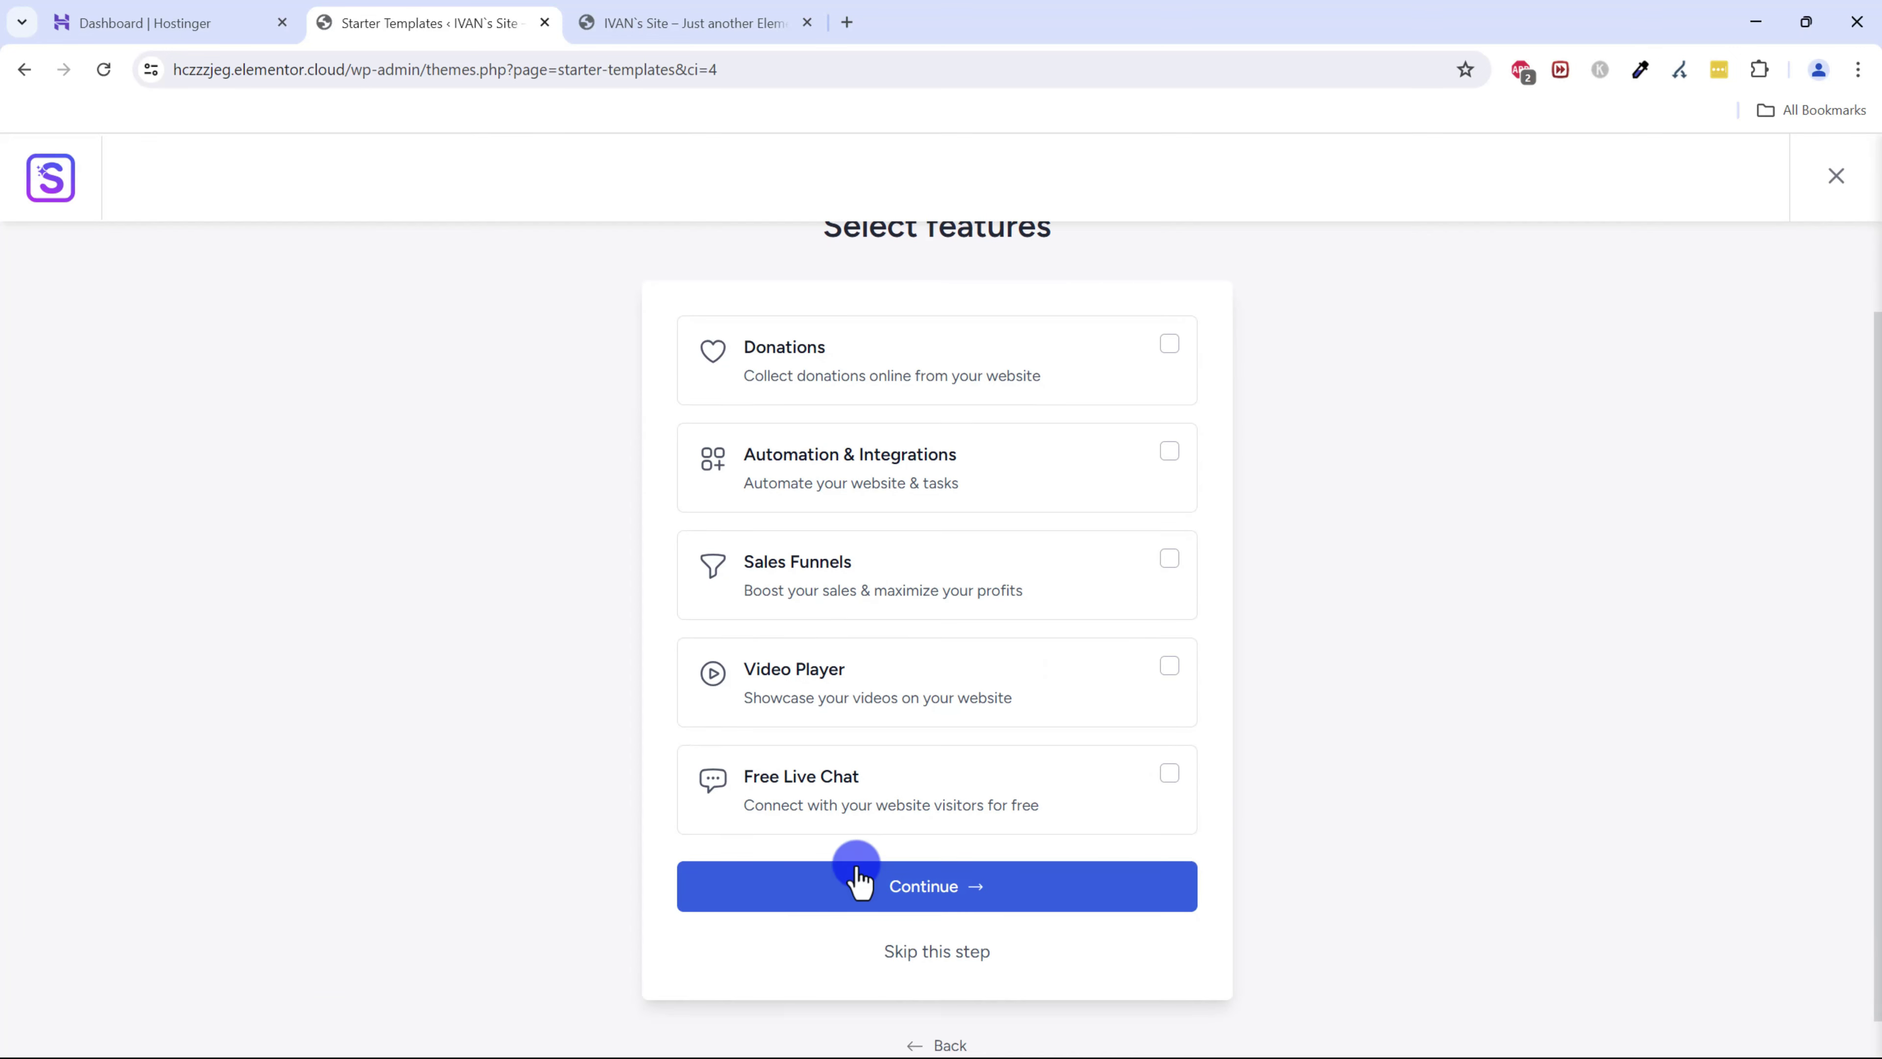
{"action": "left_click", "coordinate": [919, 952]}
{"action": "scroll", "coordinate": [693, 479], "scroll_direction": "down", "scroll_amount": 2}
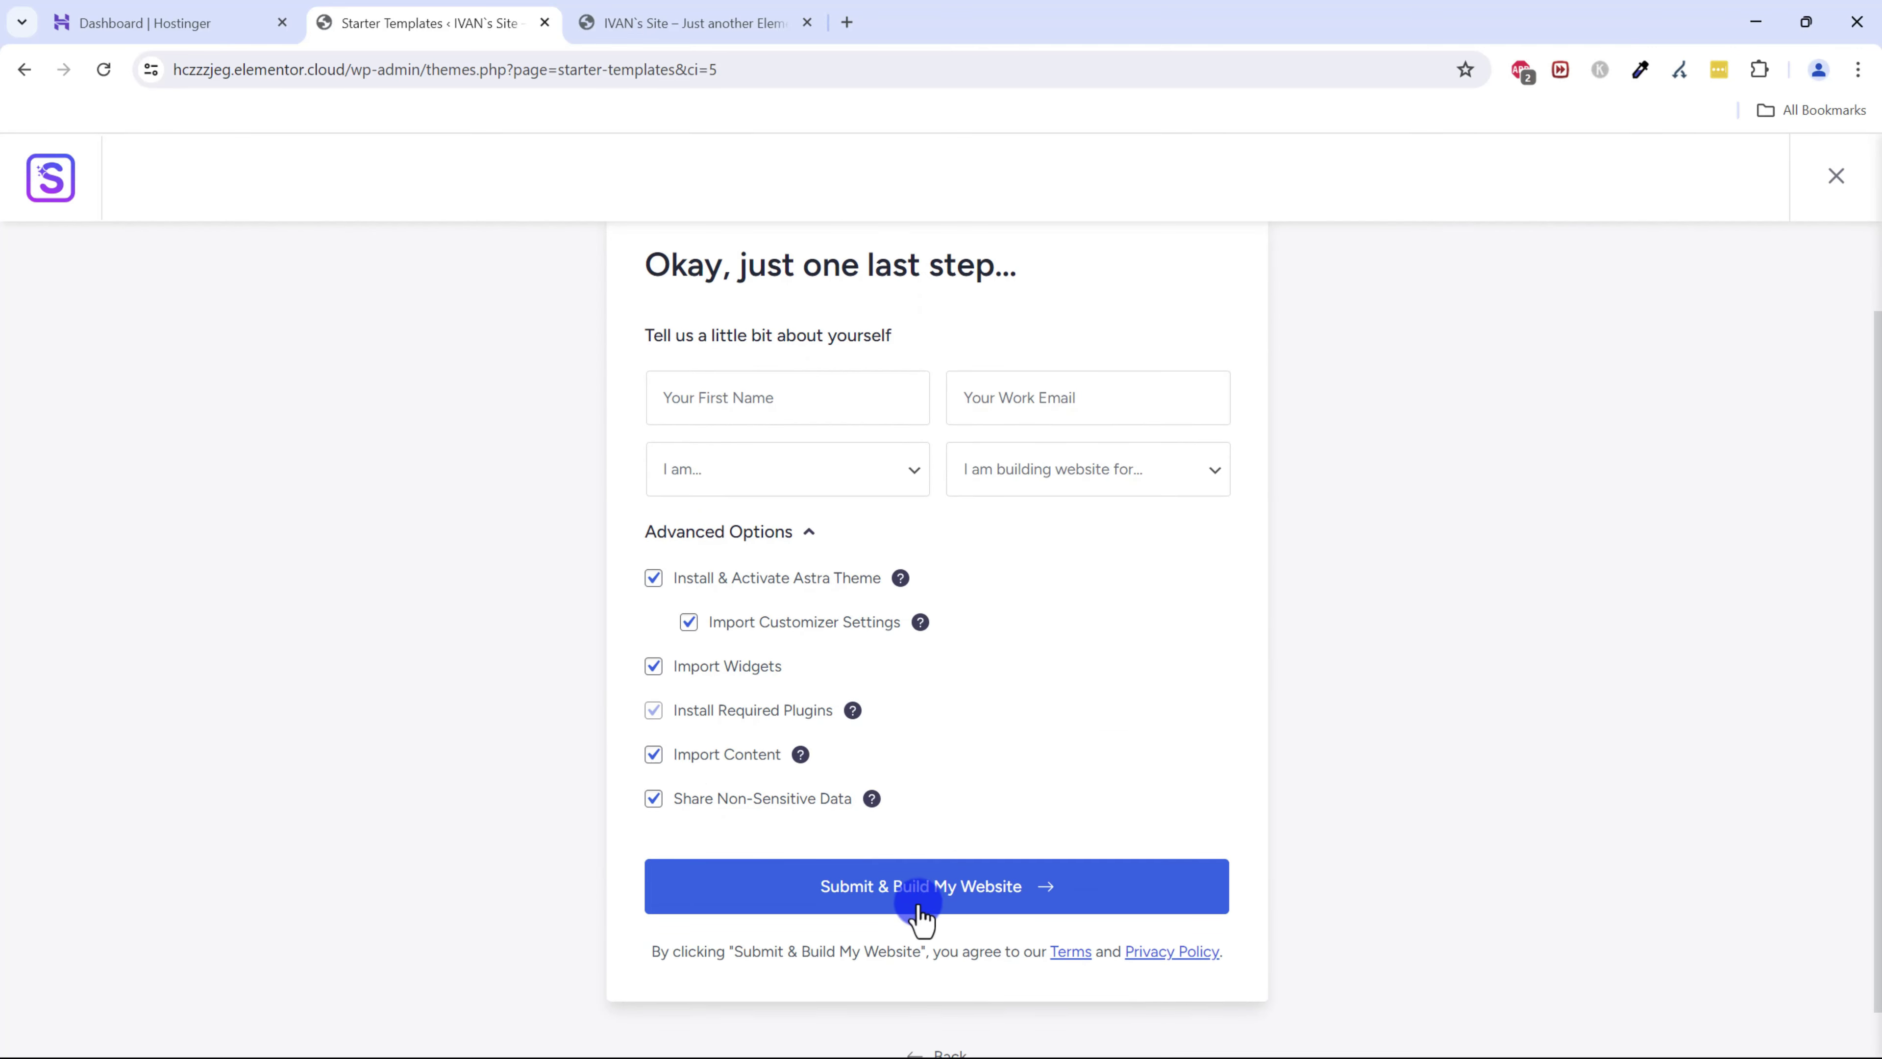
{"action": "left_click", "coordinate": [877, 886]}
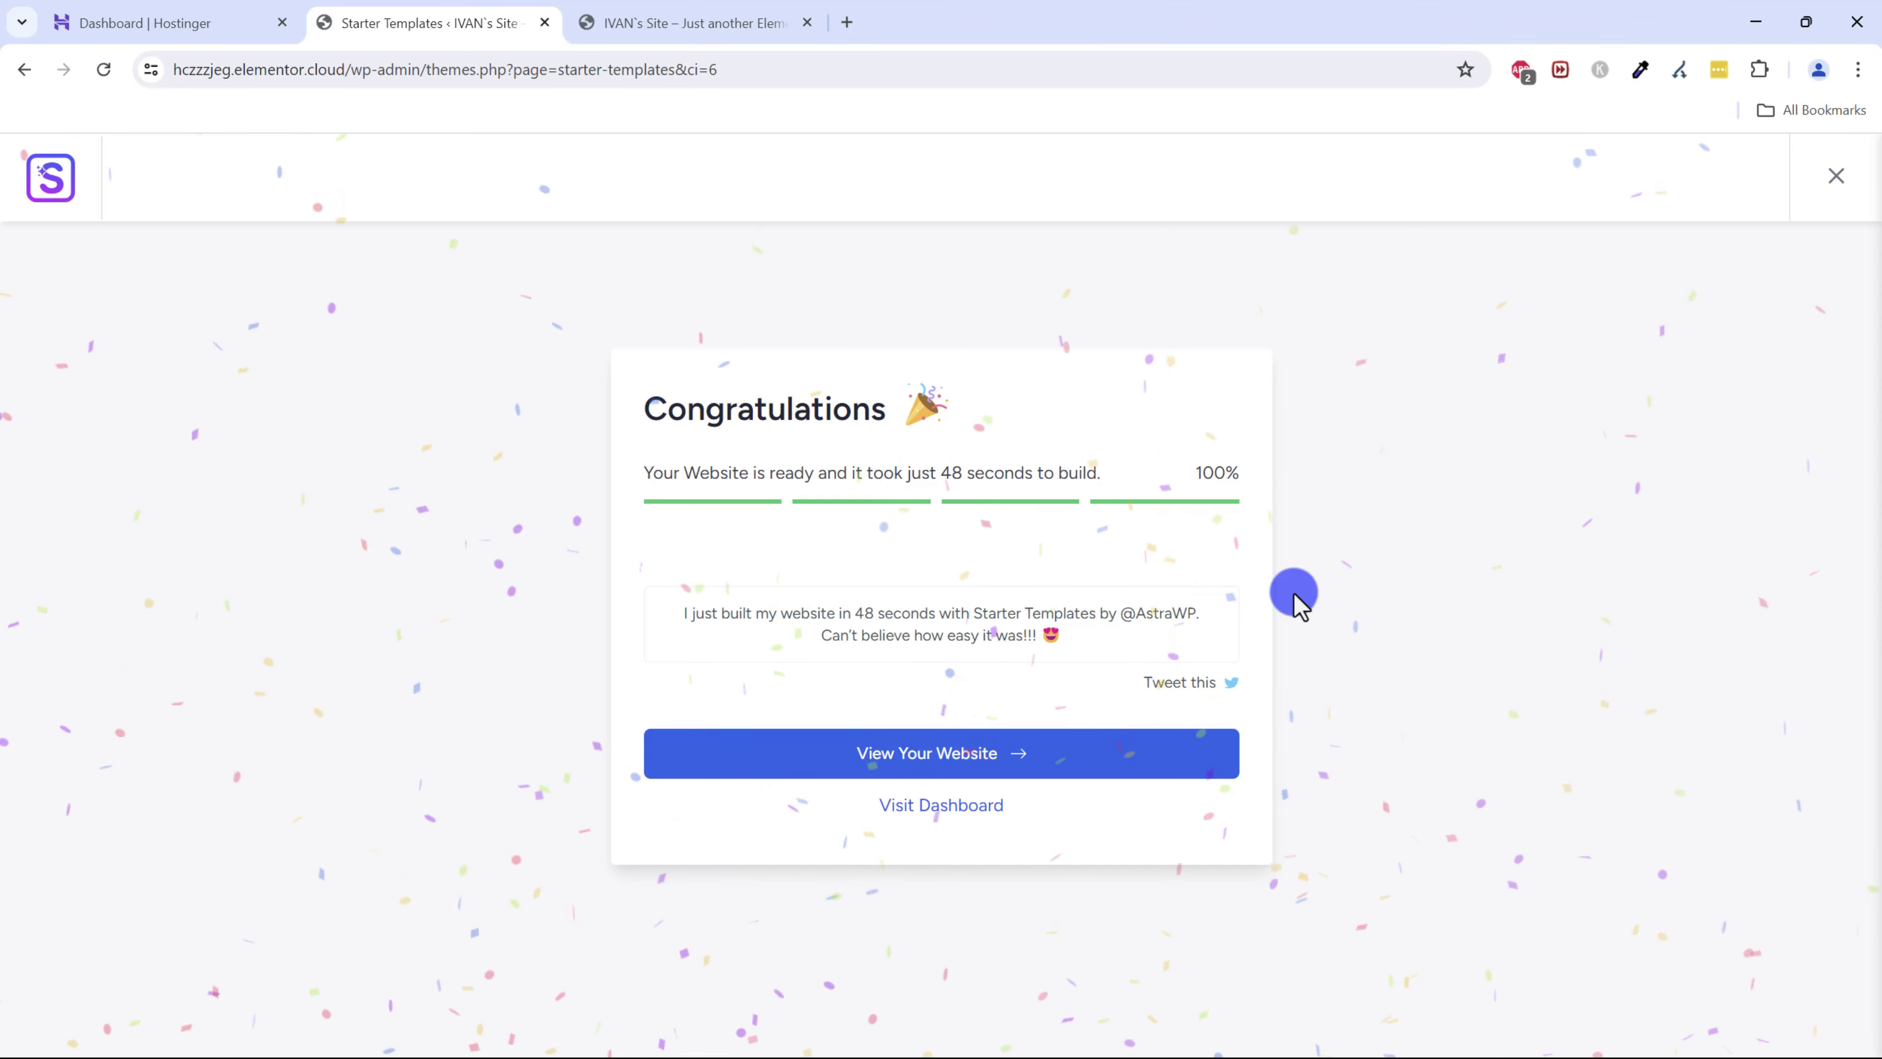
- Open the newly built website and compare its homepage with the old version in the other browser tab
{"action": "left_click_drag", "start_coordinate": [689, 472], "coordinate": [1084, 467]}
{"action": "left_click", "coordinate": [1007, 495]}
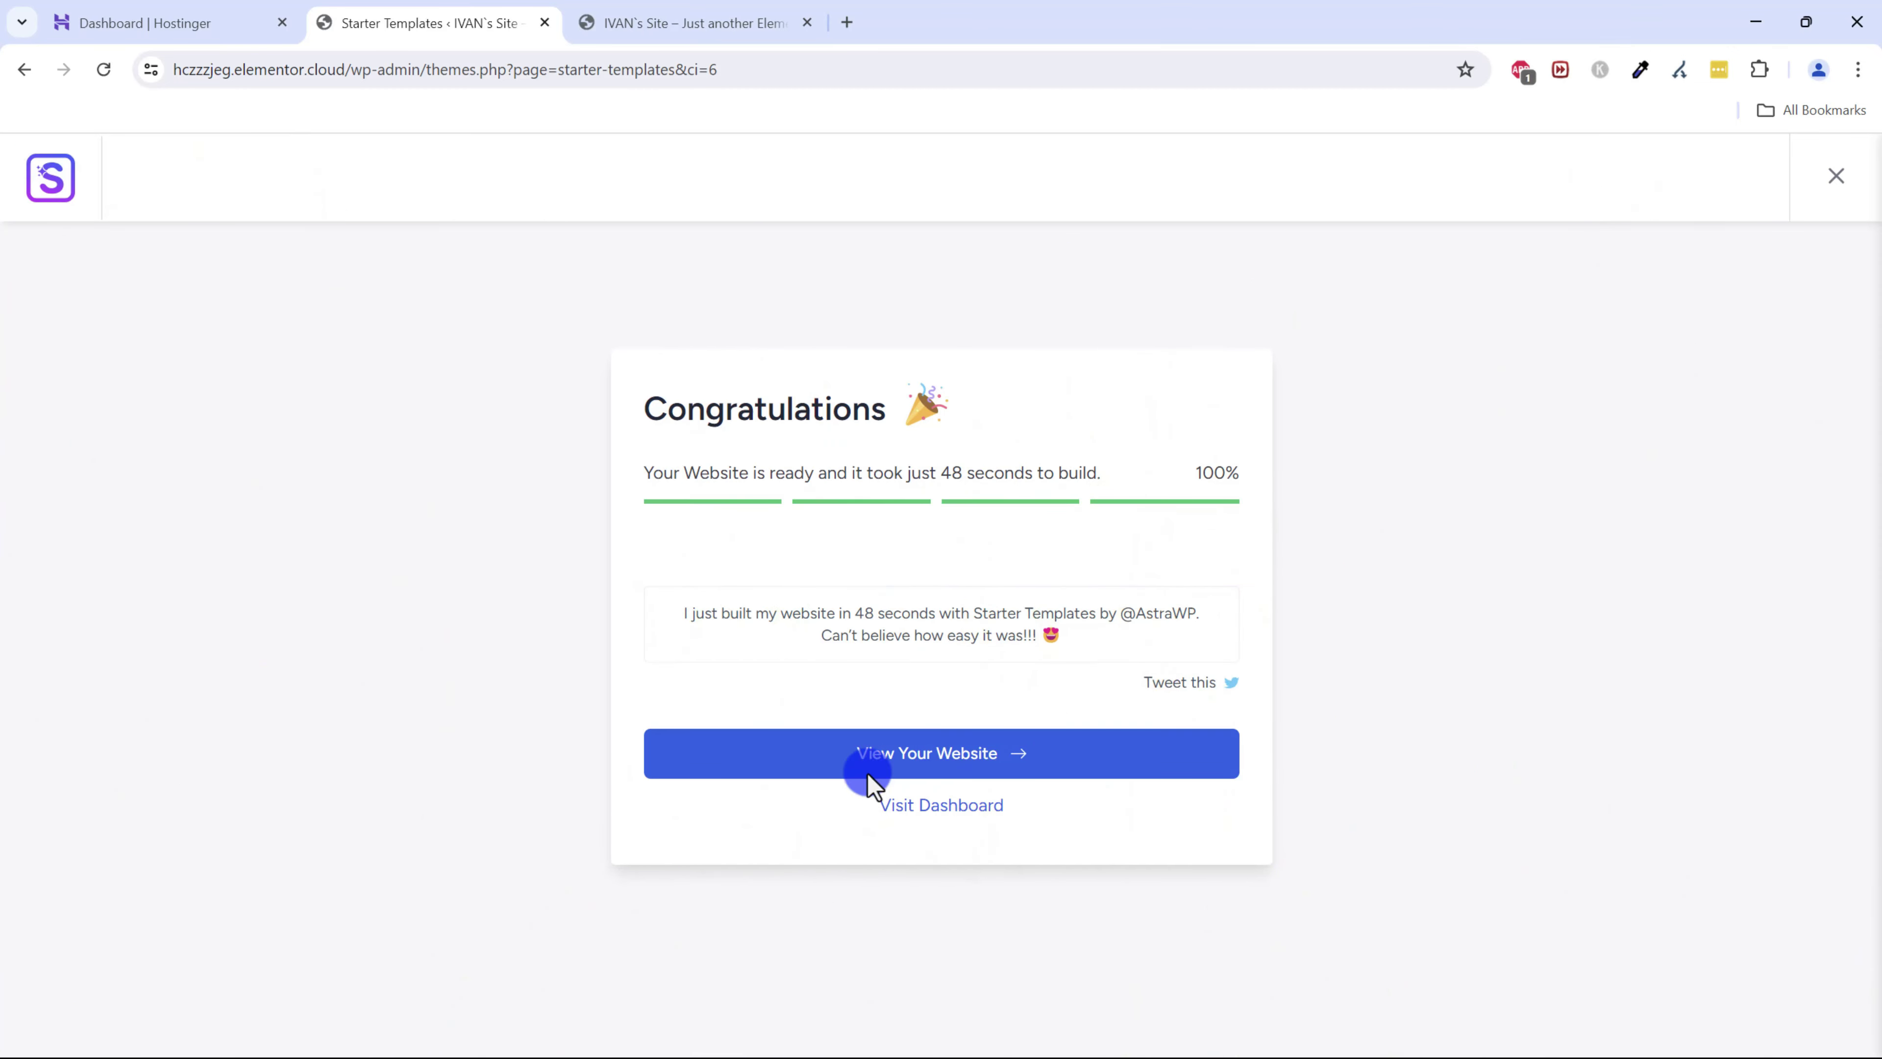
{"action": "left_click", "coordinate": [841, 762]}
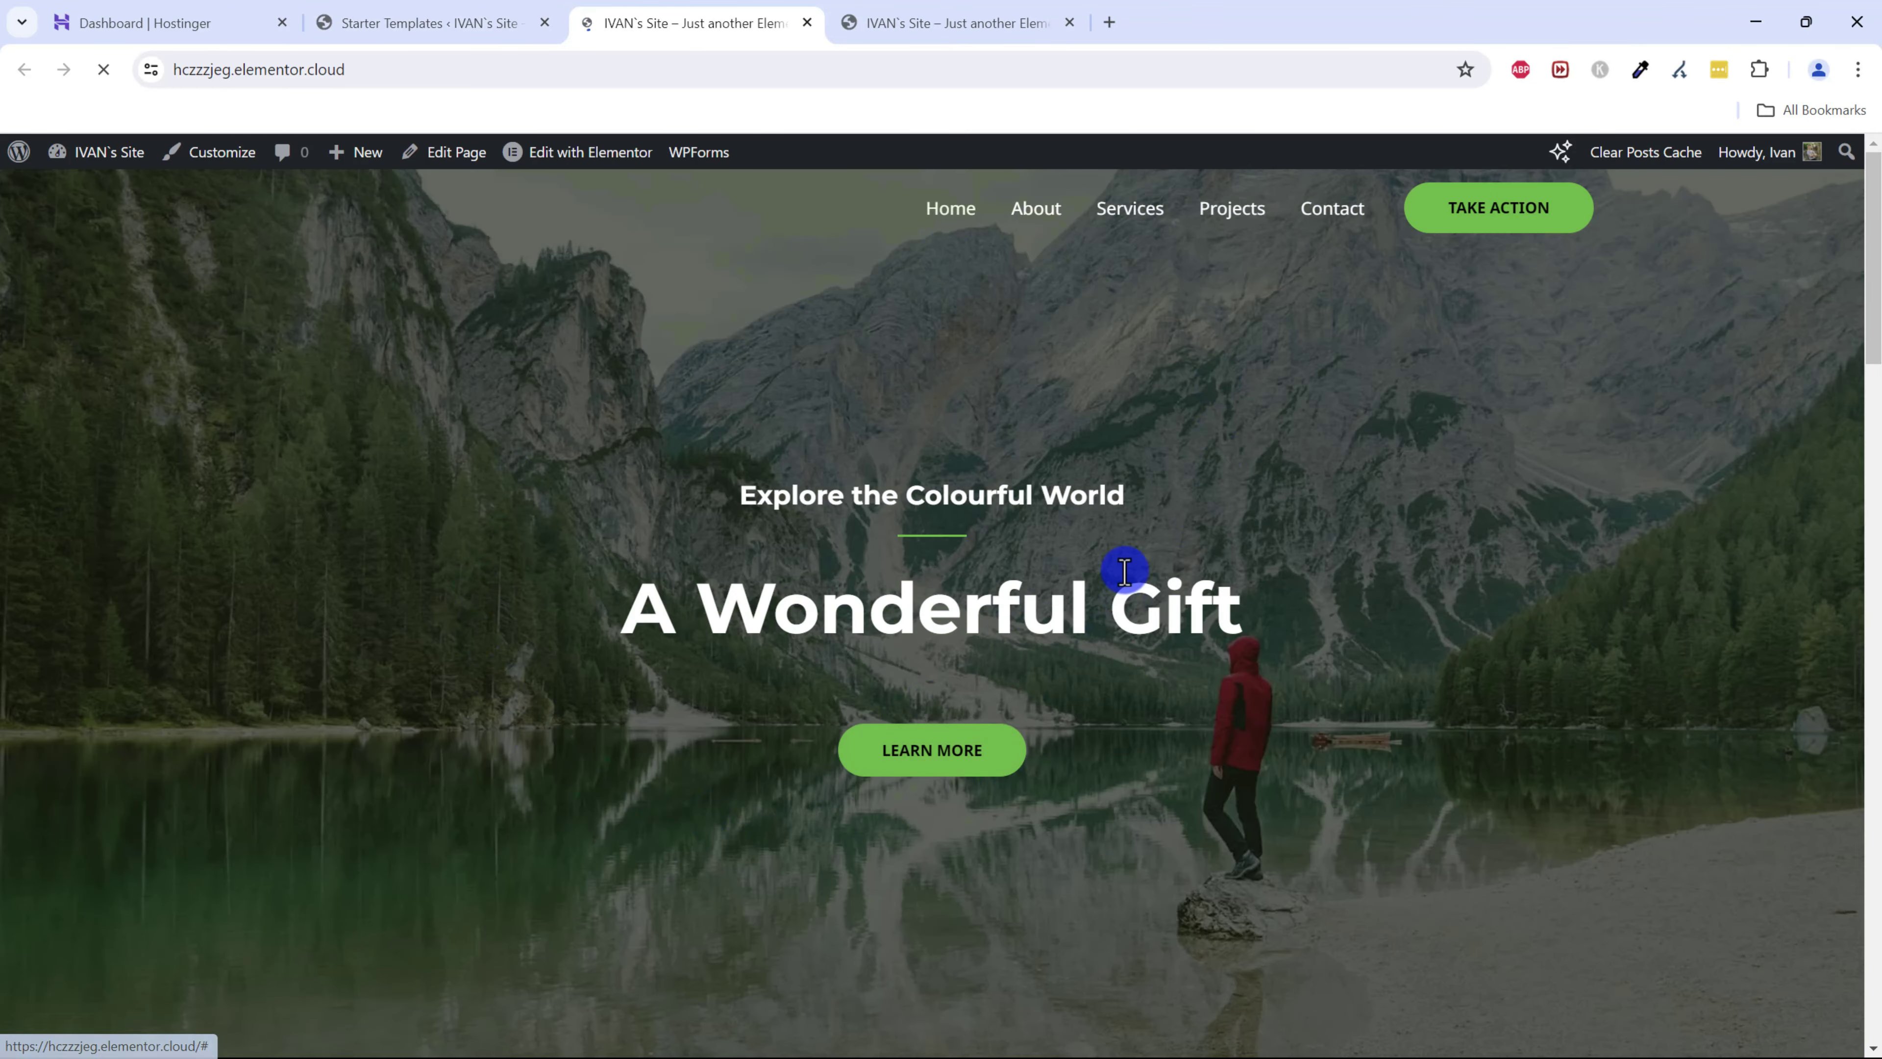
{"action": "left_click", "coordinate": [977, 9]}
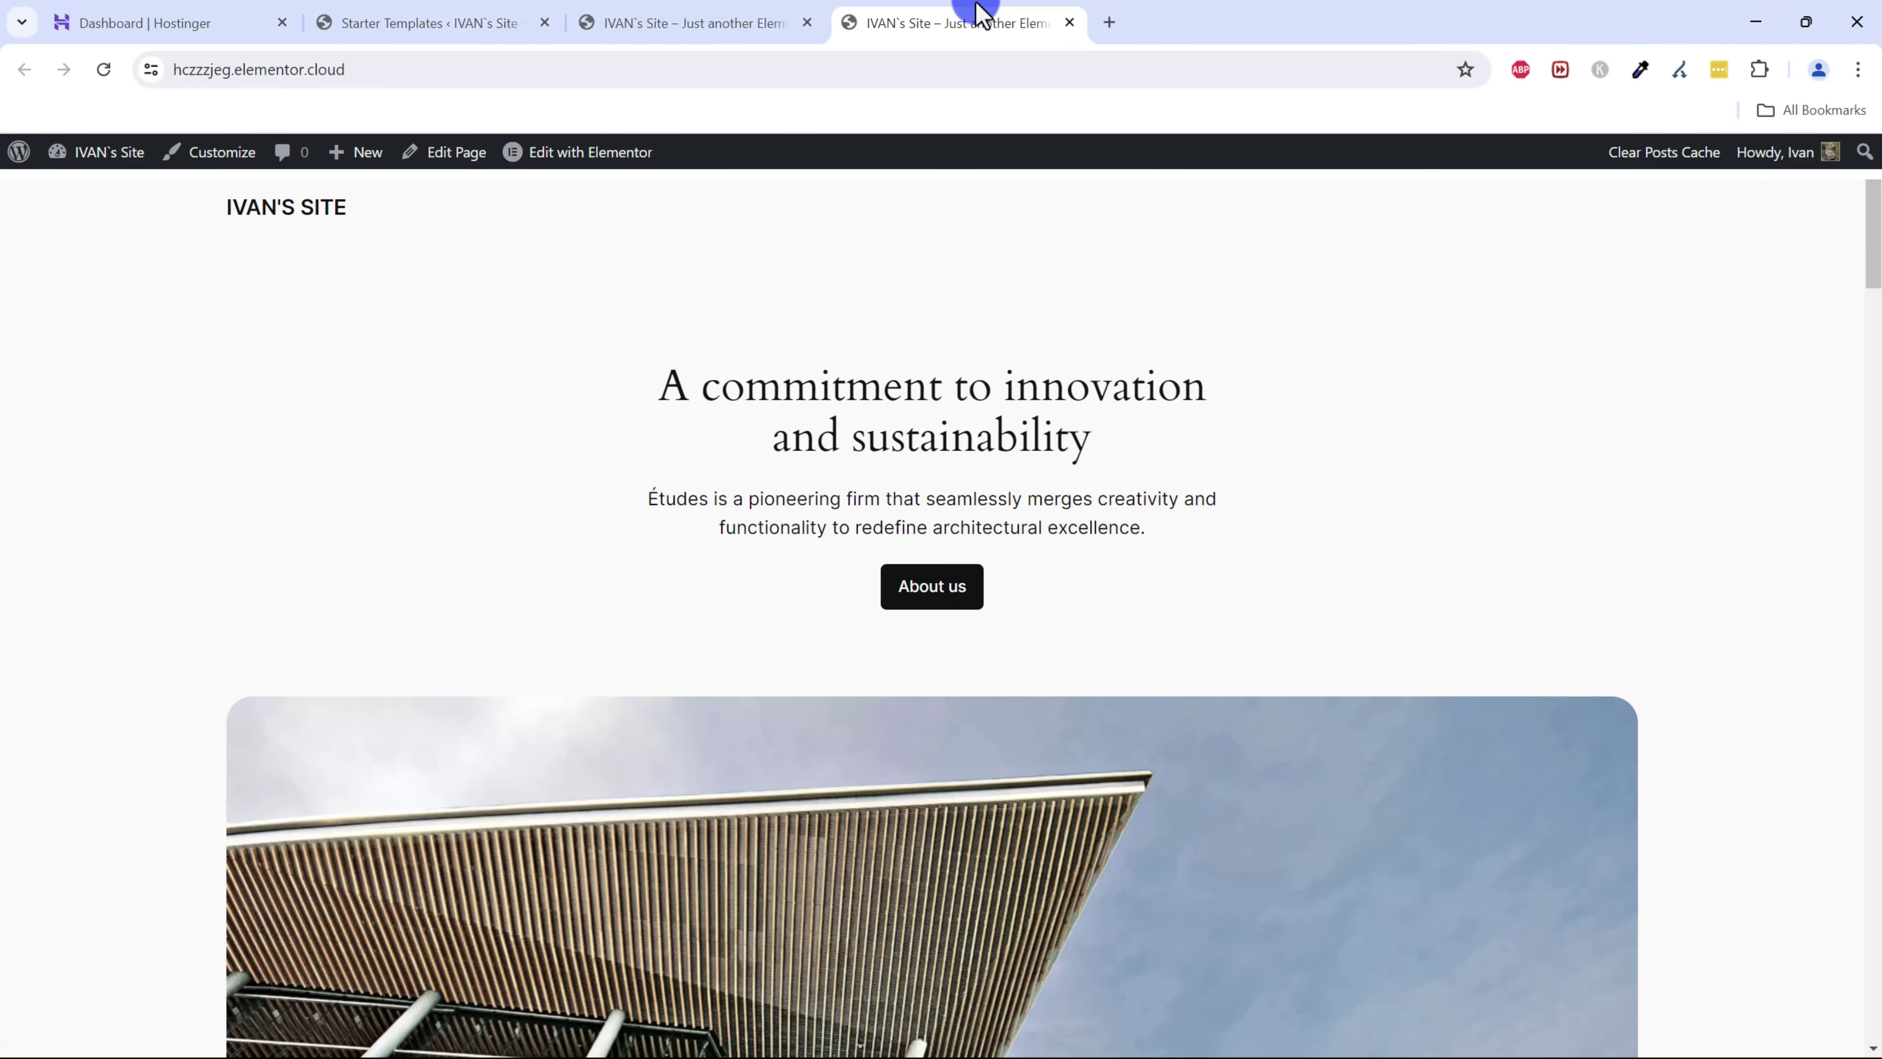
{"action": "left_click", "coordinate": [778, 14]}
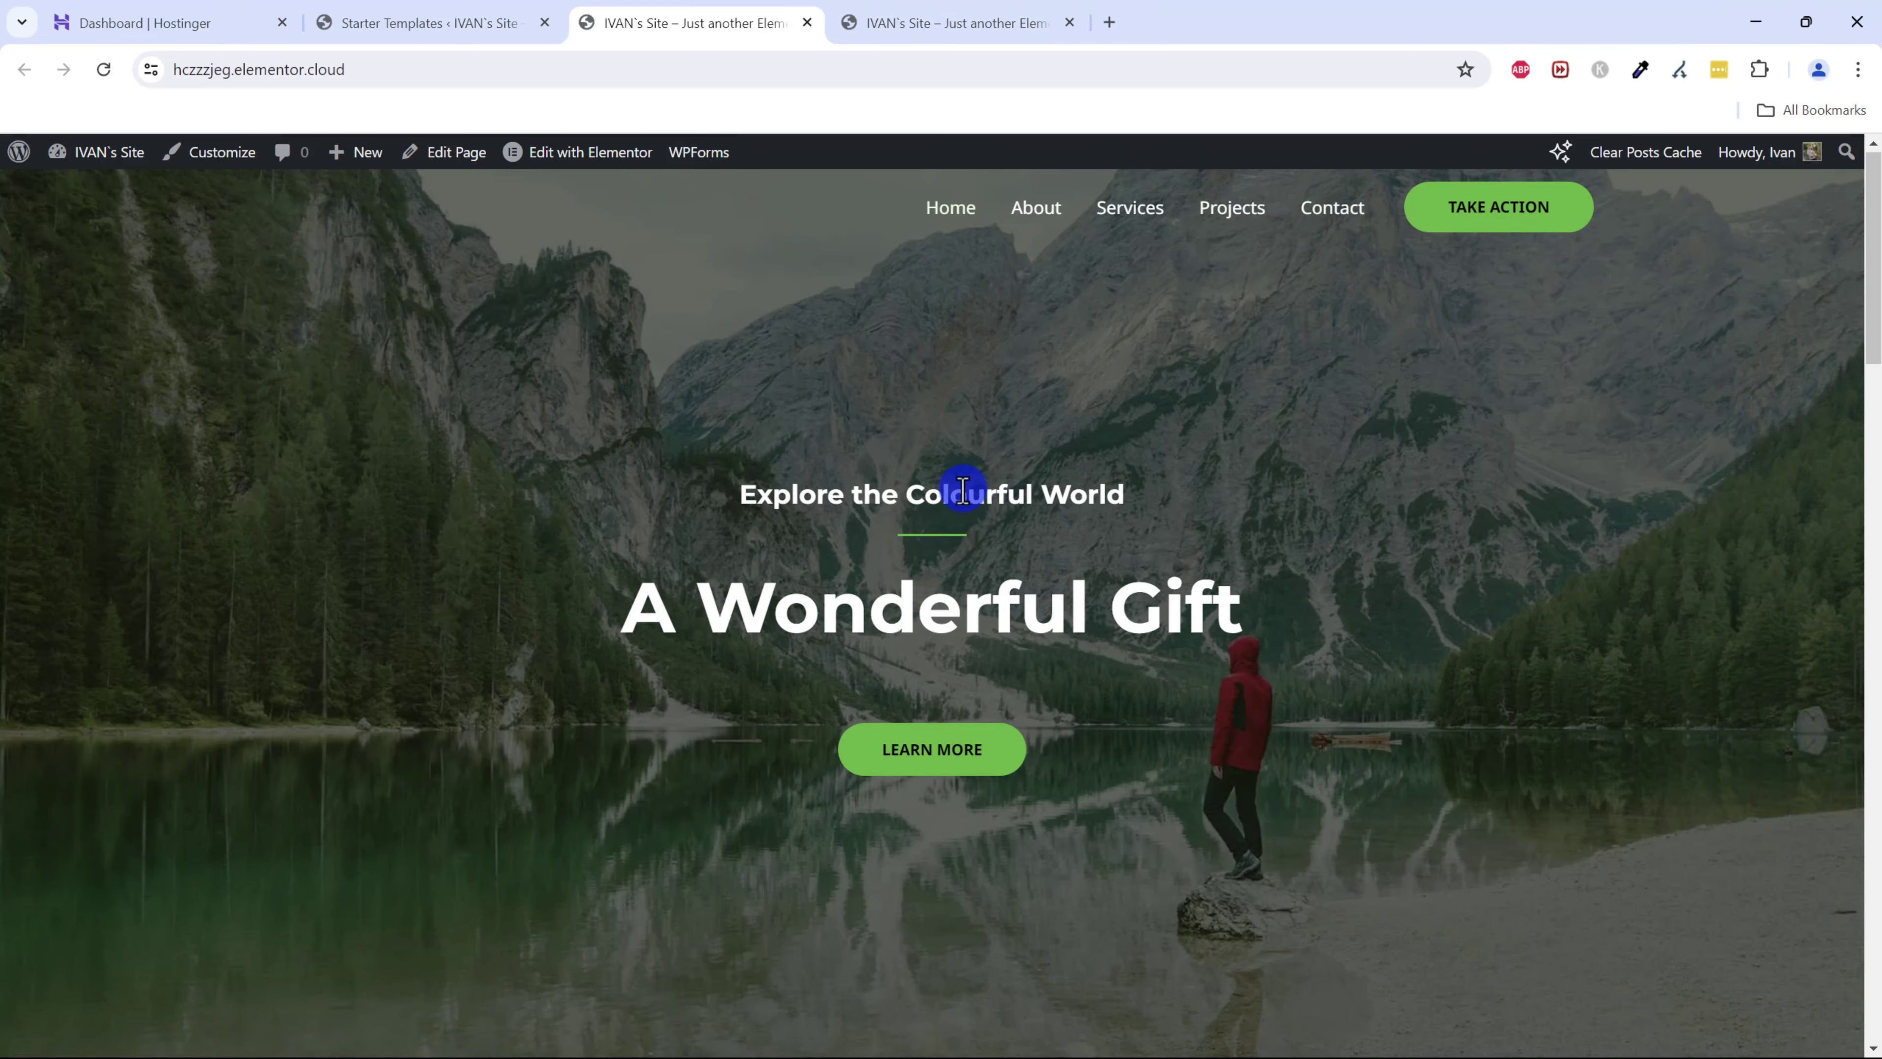
- Look through the imported homepage's sections, from the hero banner to the tours and destinations gallery
{"action": "scroll", "coordinate": [941, 493], "scroll_direction": "down", "scroll_amount": 10}
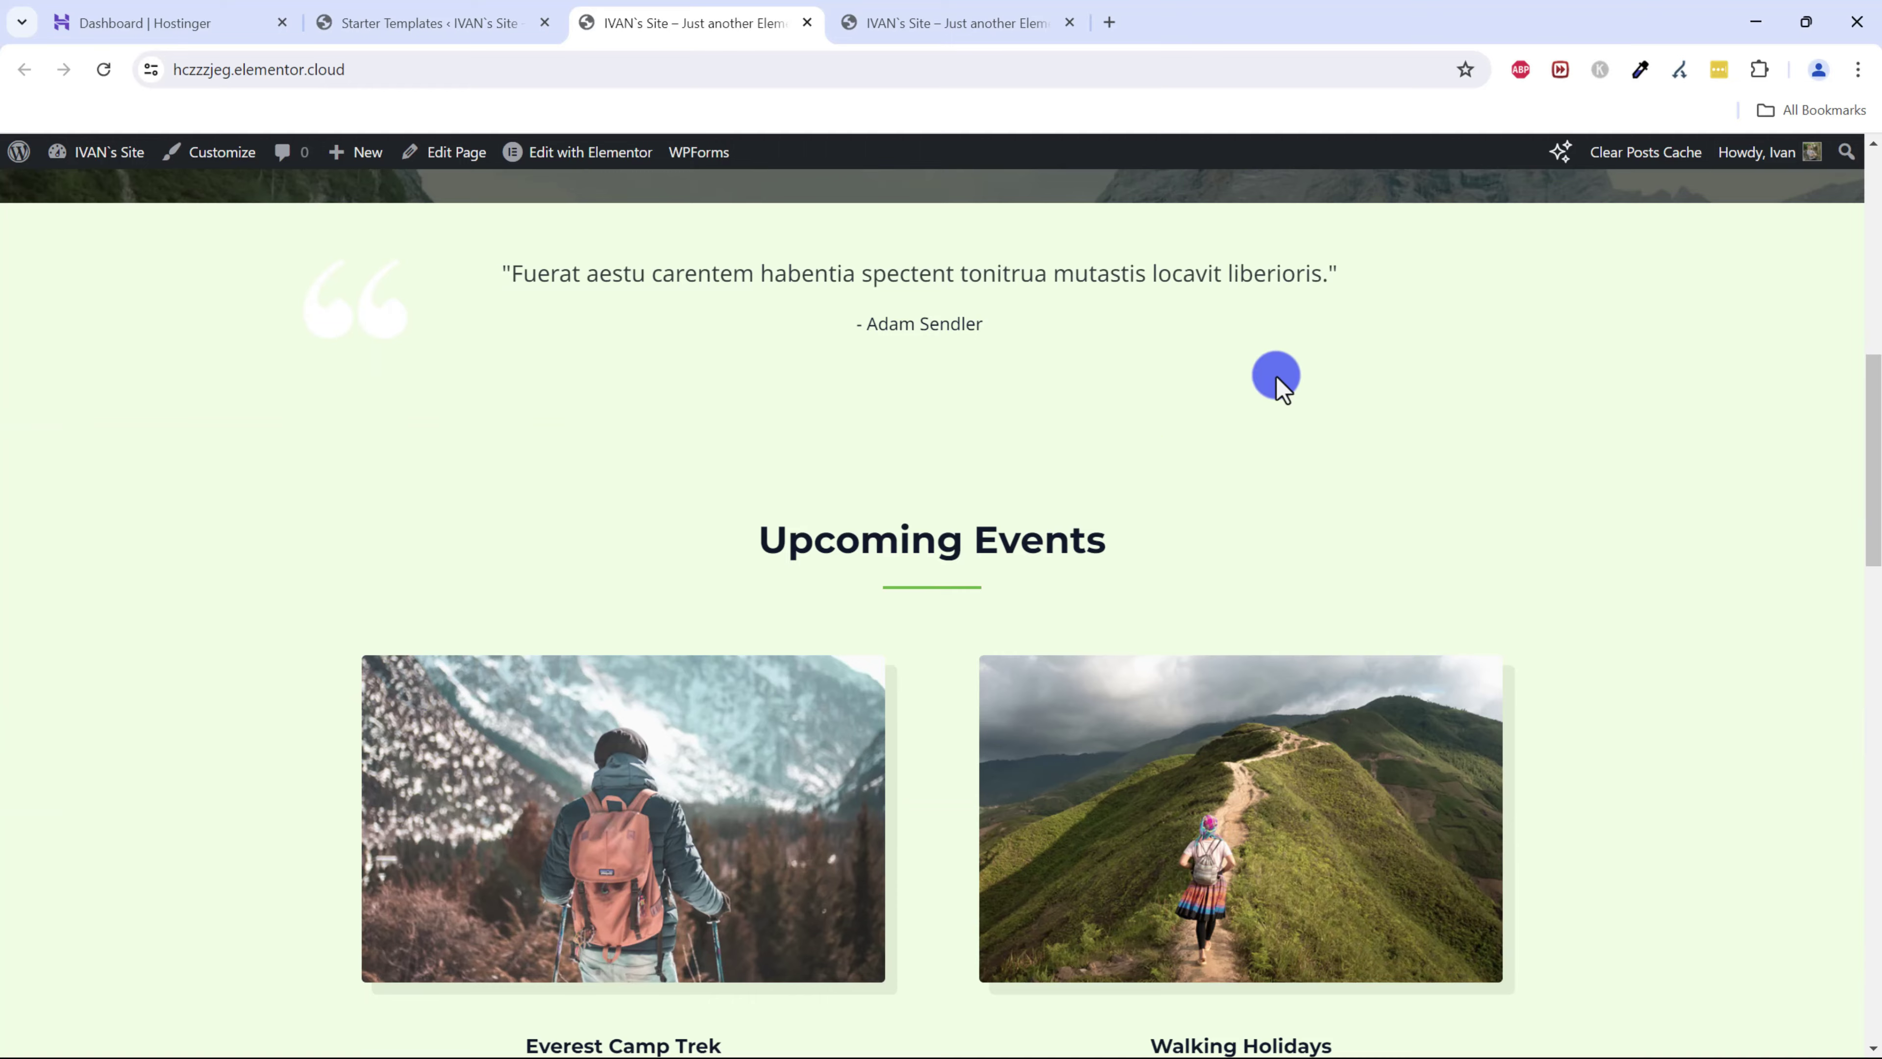
{"action": "scroll", "coordinate": [1276, 380], "scroll_direction": "down", "scroll_amount": 15}
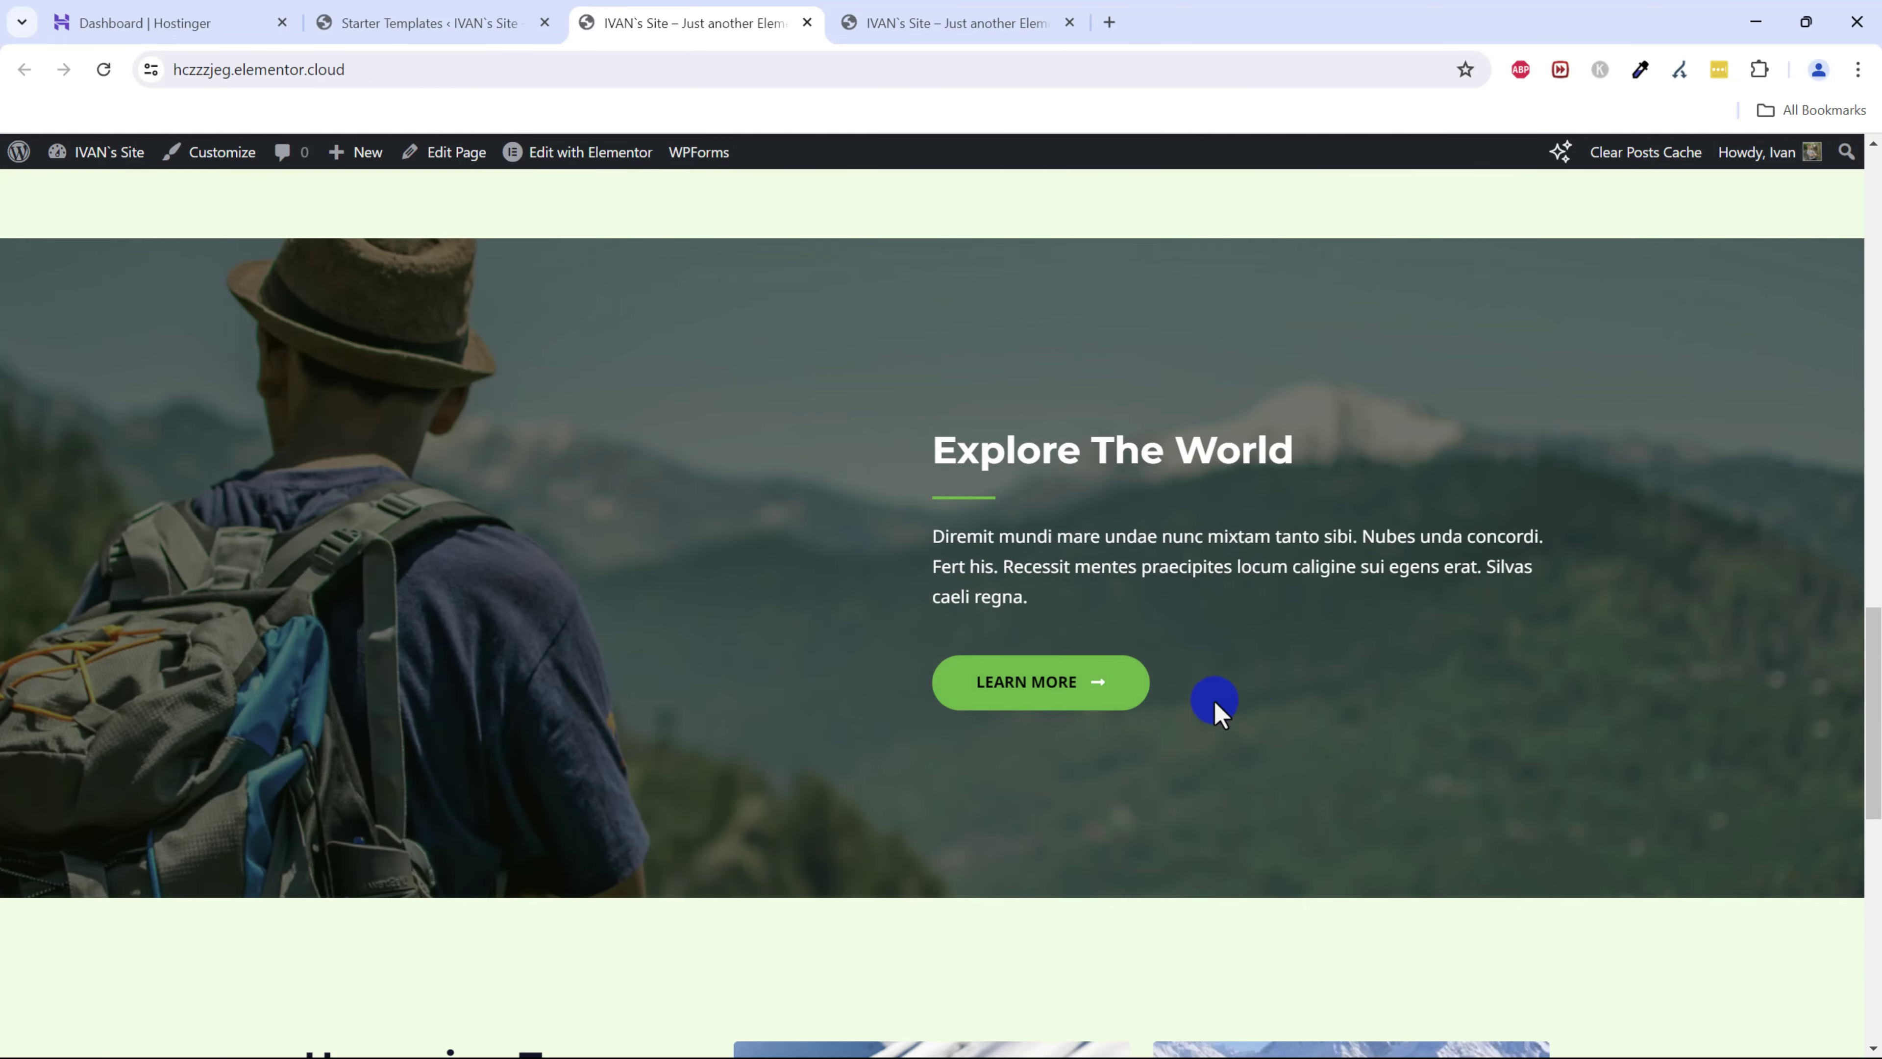
{"action": "scroll", "coordinate": [1215, 704], "scroll_direction": "down", "scroll_amount": 12}
{"action": "scroll", "coordinate": [546, 756], "scroll_direction": "up", "scroll_amount": 3}
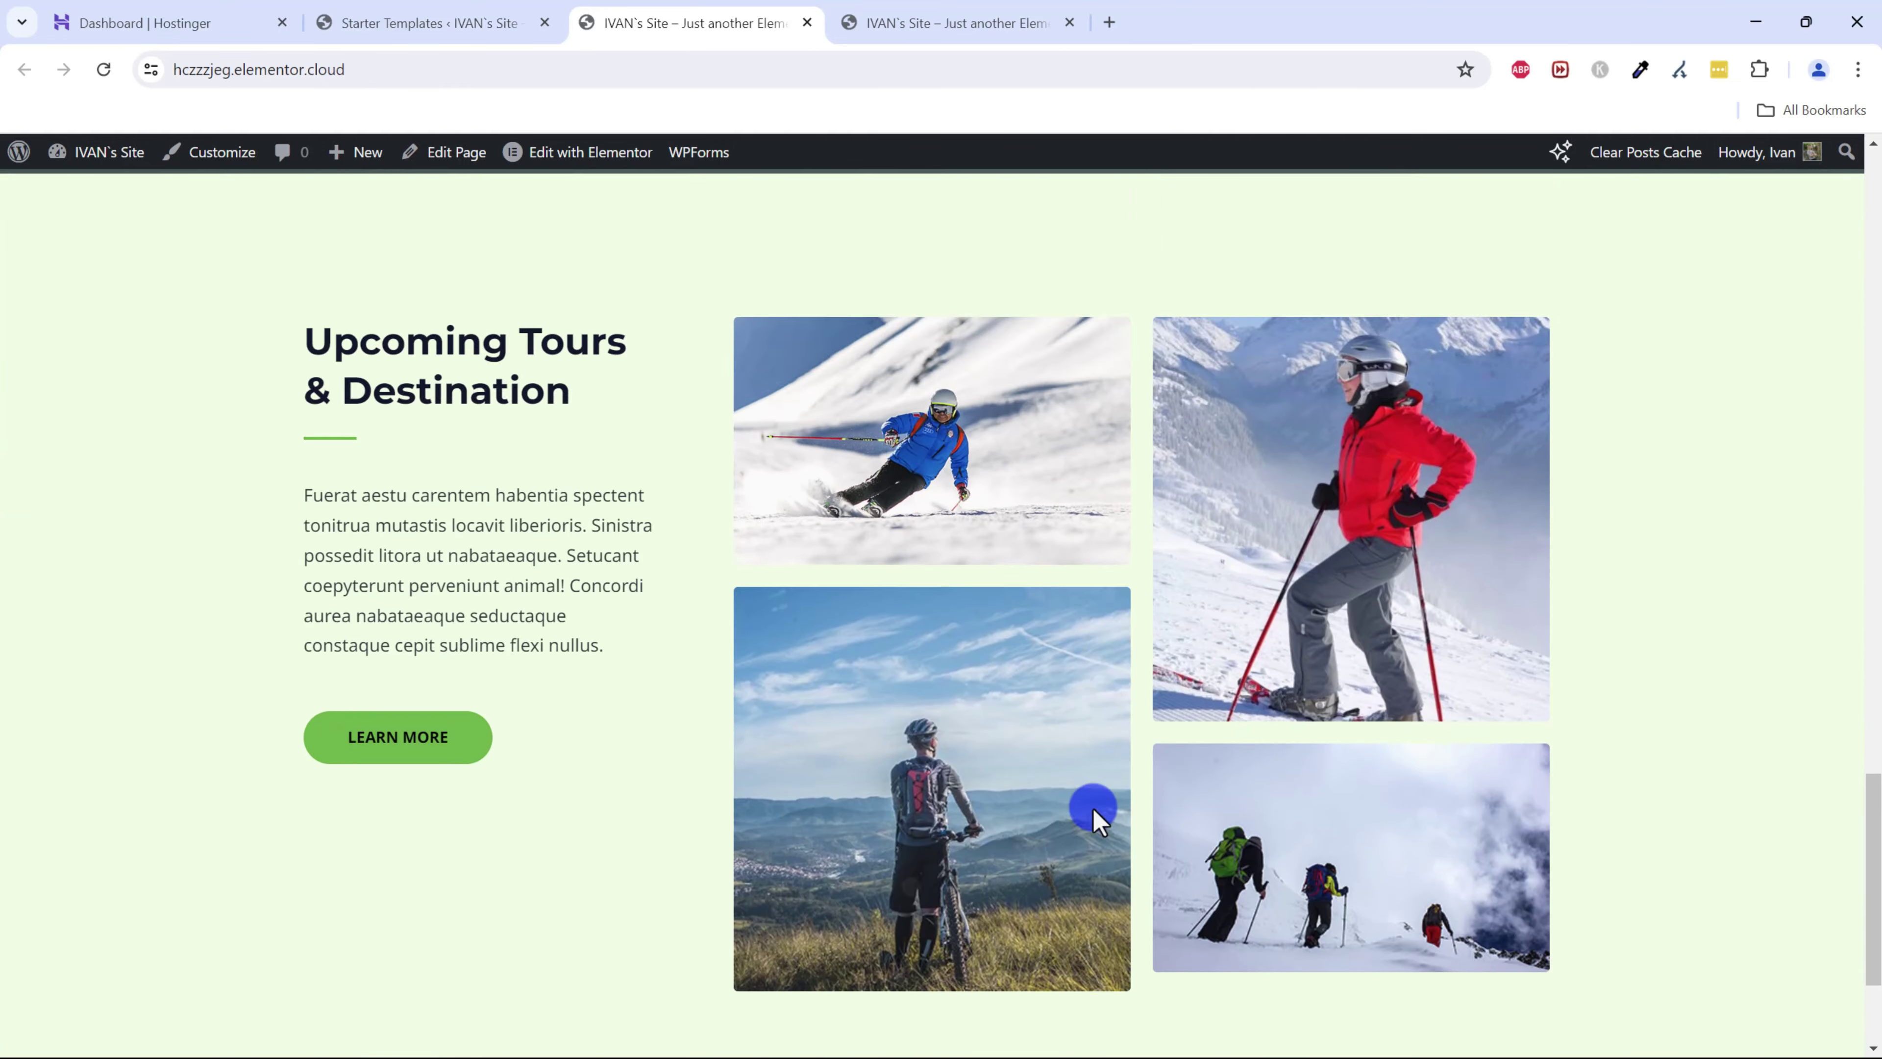
{"action": "scroll", "coordinate": [975, 685], "scroll_direction": "up", "scroll_amount": 20}
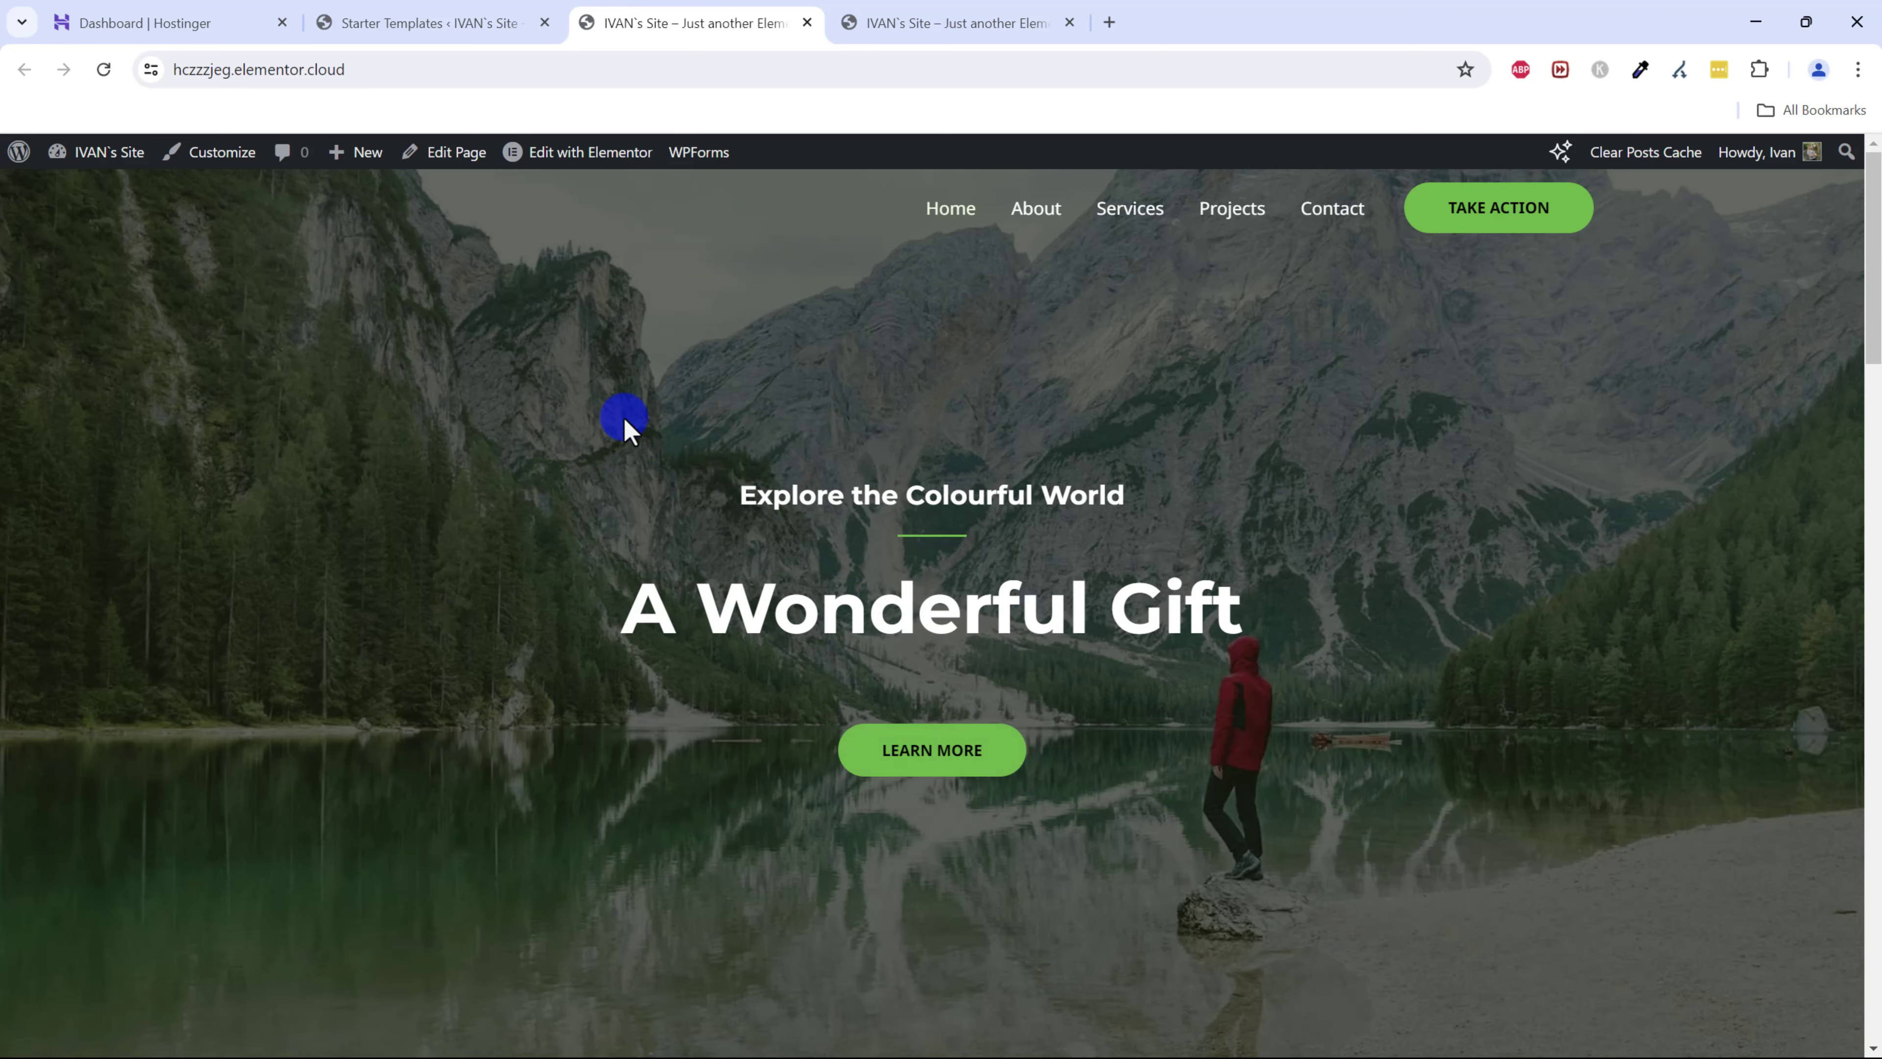
- Close the outdated homepage tab and open the WordPress dashboard from the import completion page
{"action": "left_click", "coordinate": [1069, 22]}
{"action": "left_click", "coordinate": [426, 21]}
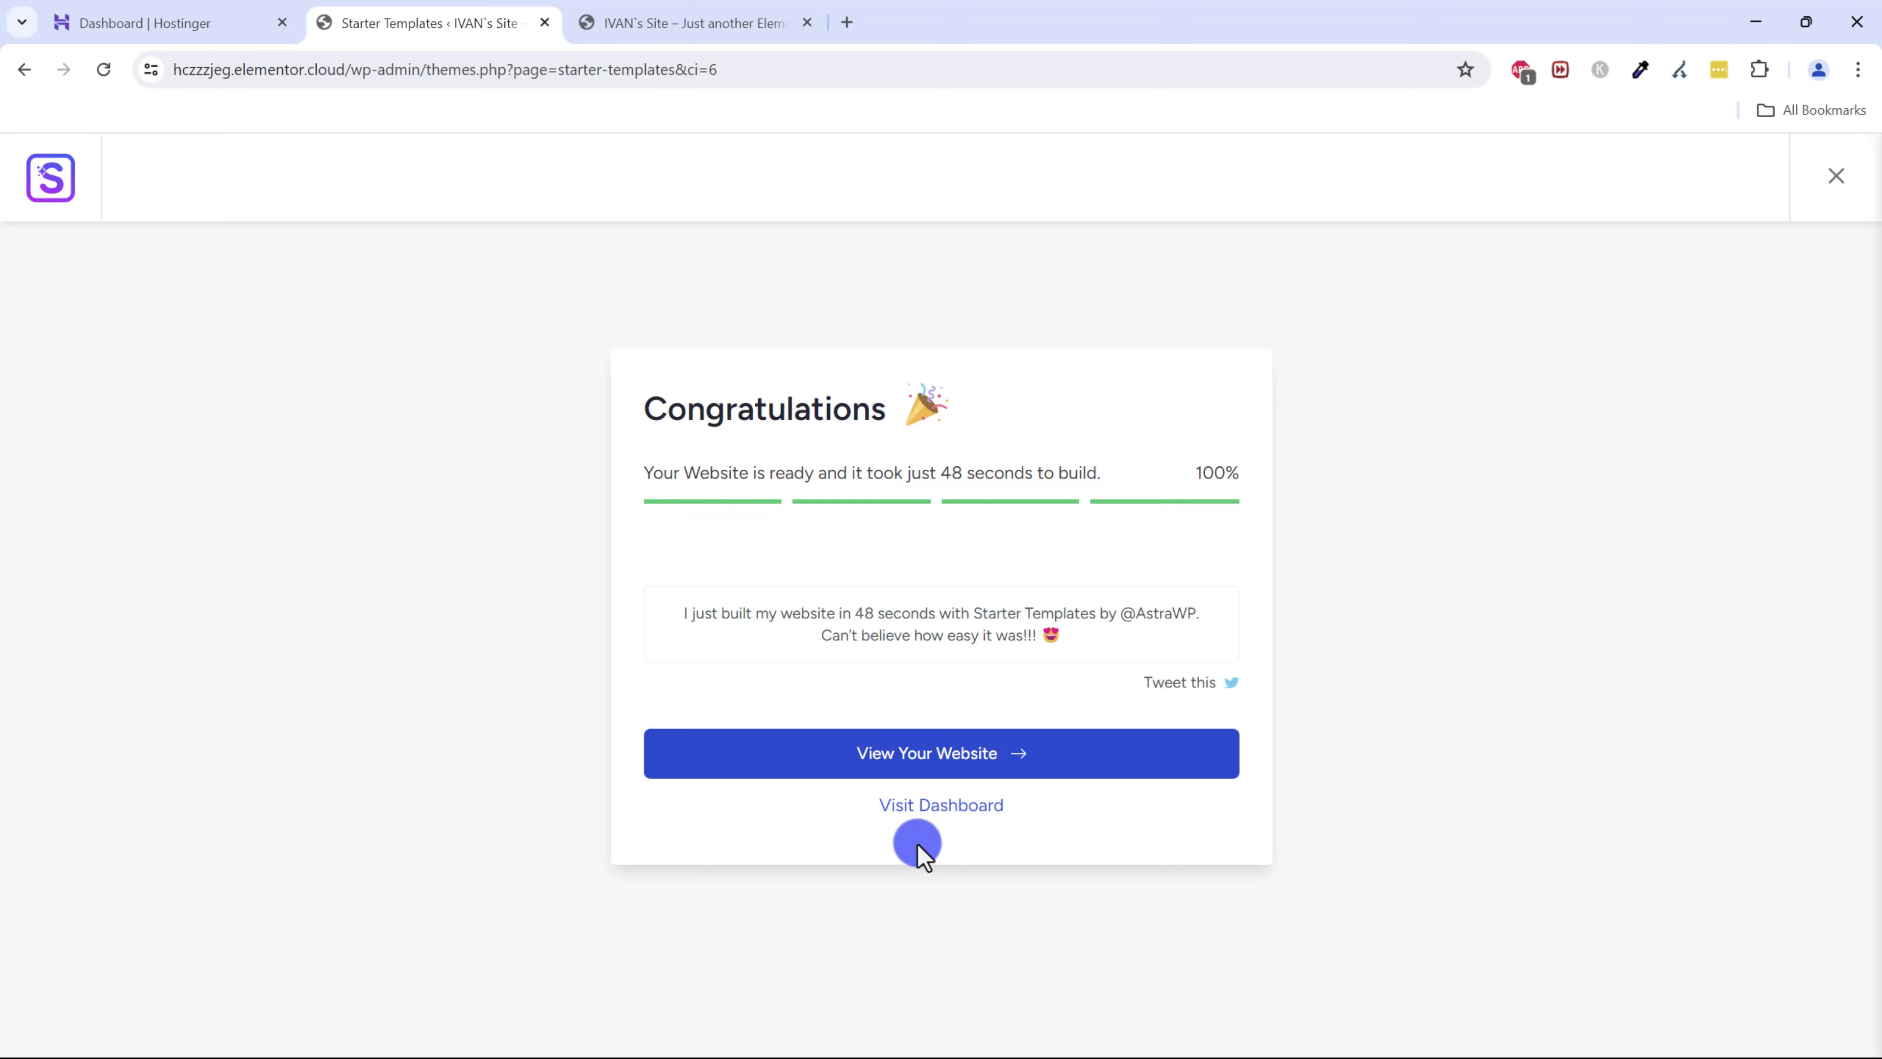
{"action": "left_click", "coordinate": [917, 813]}
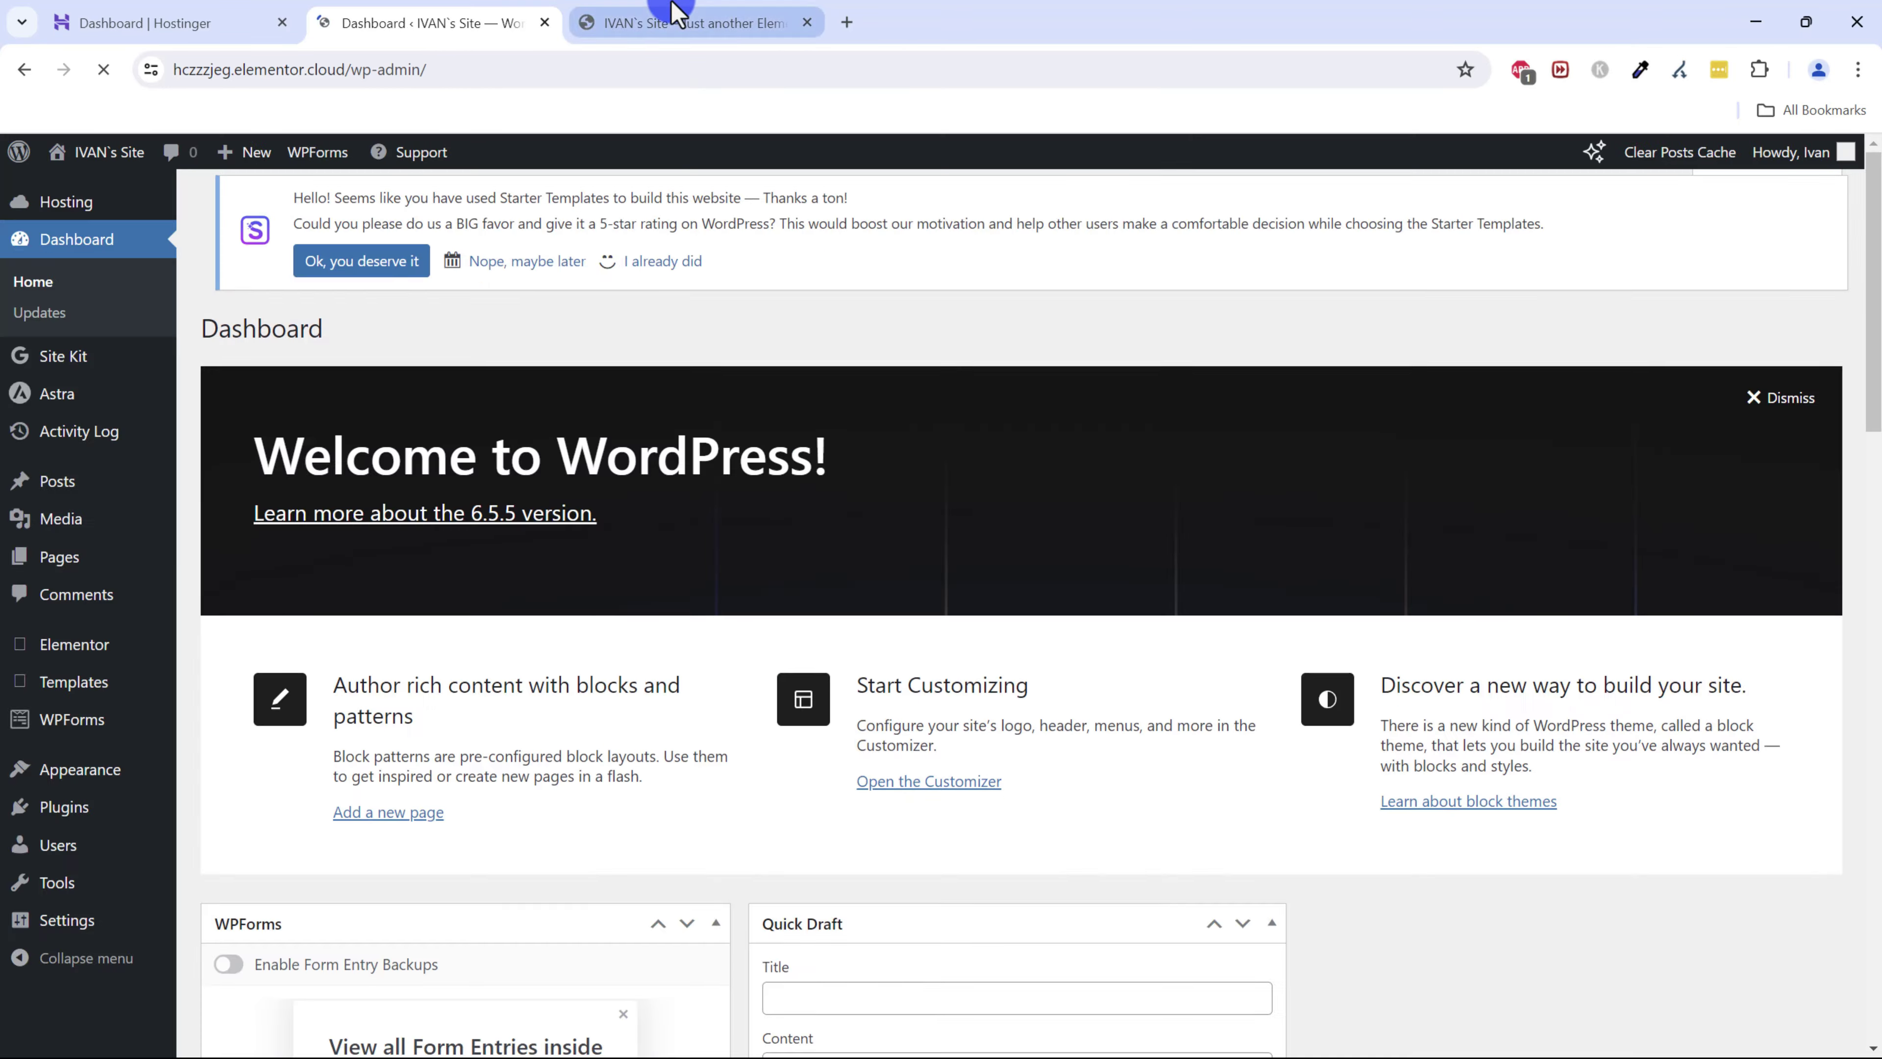
{"action": "left_click", "coordinate": [672, 19]}
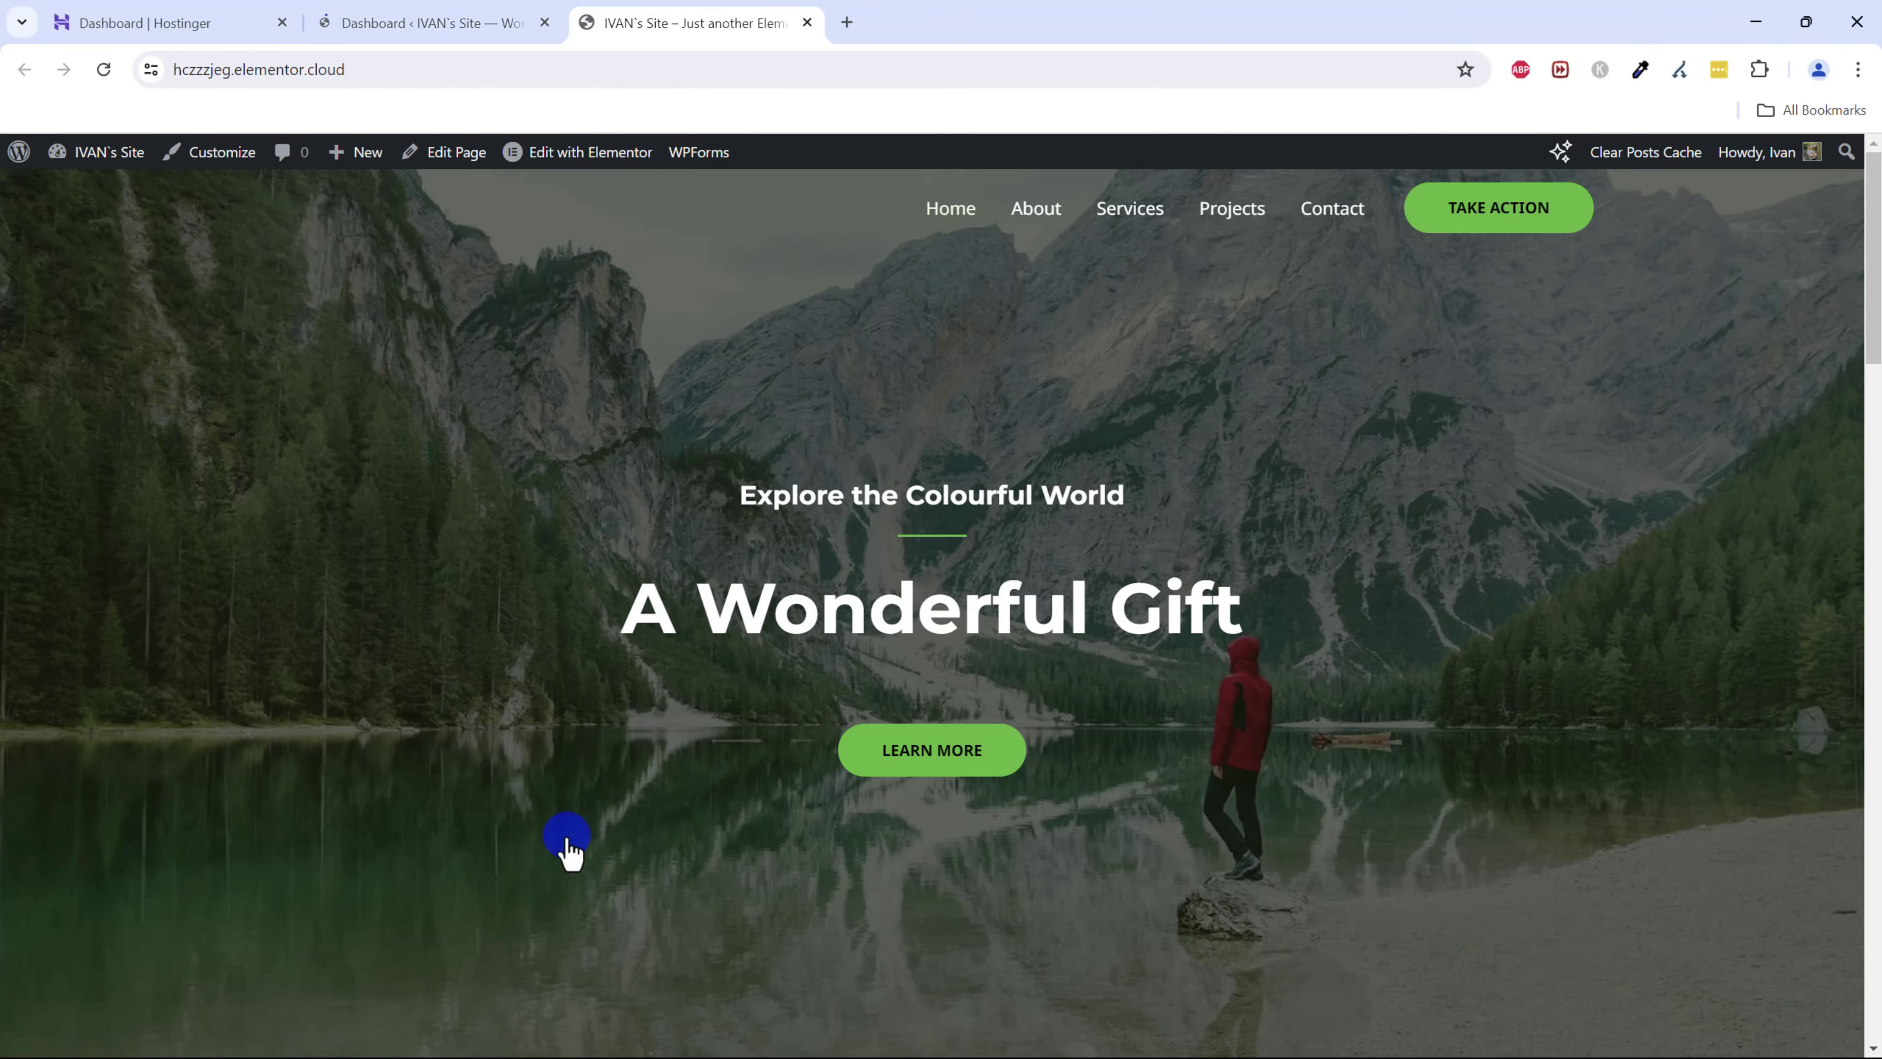
{"action": "left_click", "coordinate": [430, 16]}
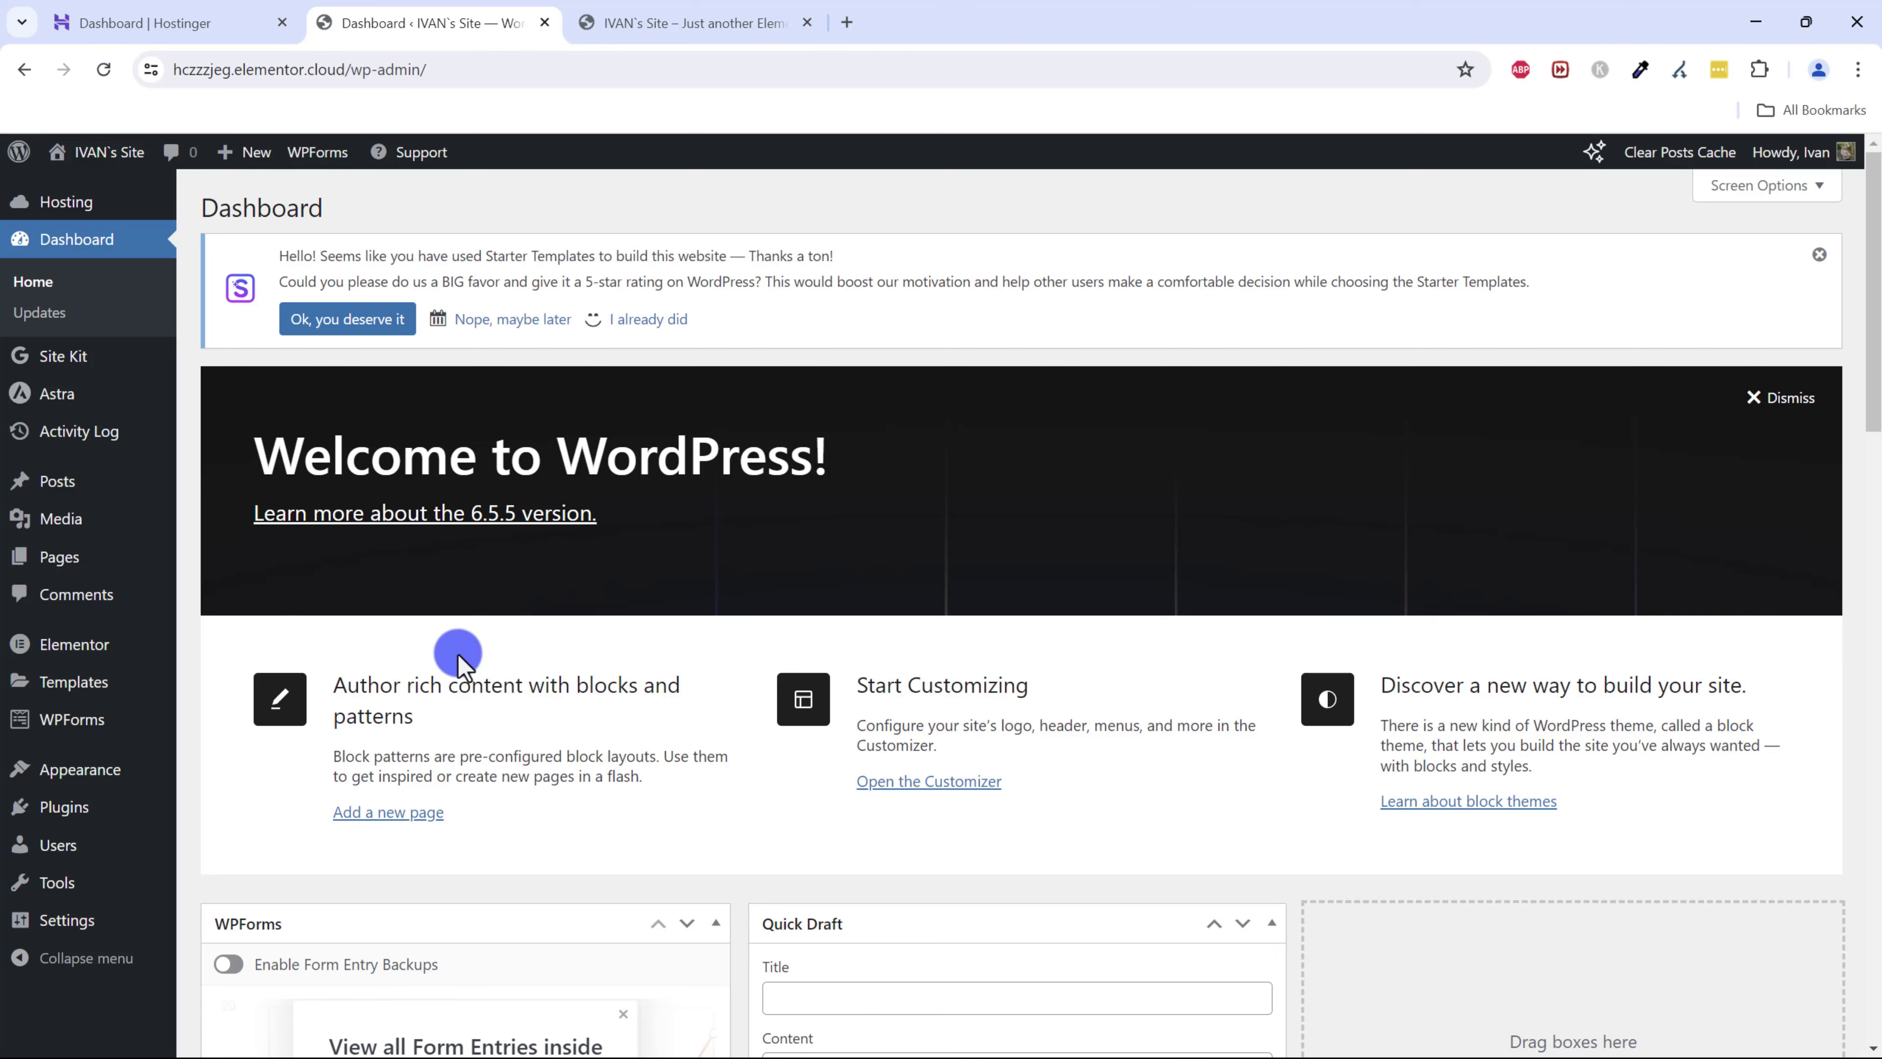
- Add a new post from the list of all posts and dismiss the block editor's welcome guide
{"action": "mouse_move", "coordinate": [29, 480]}
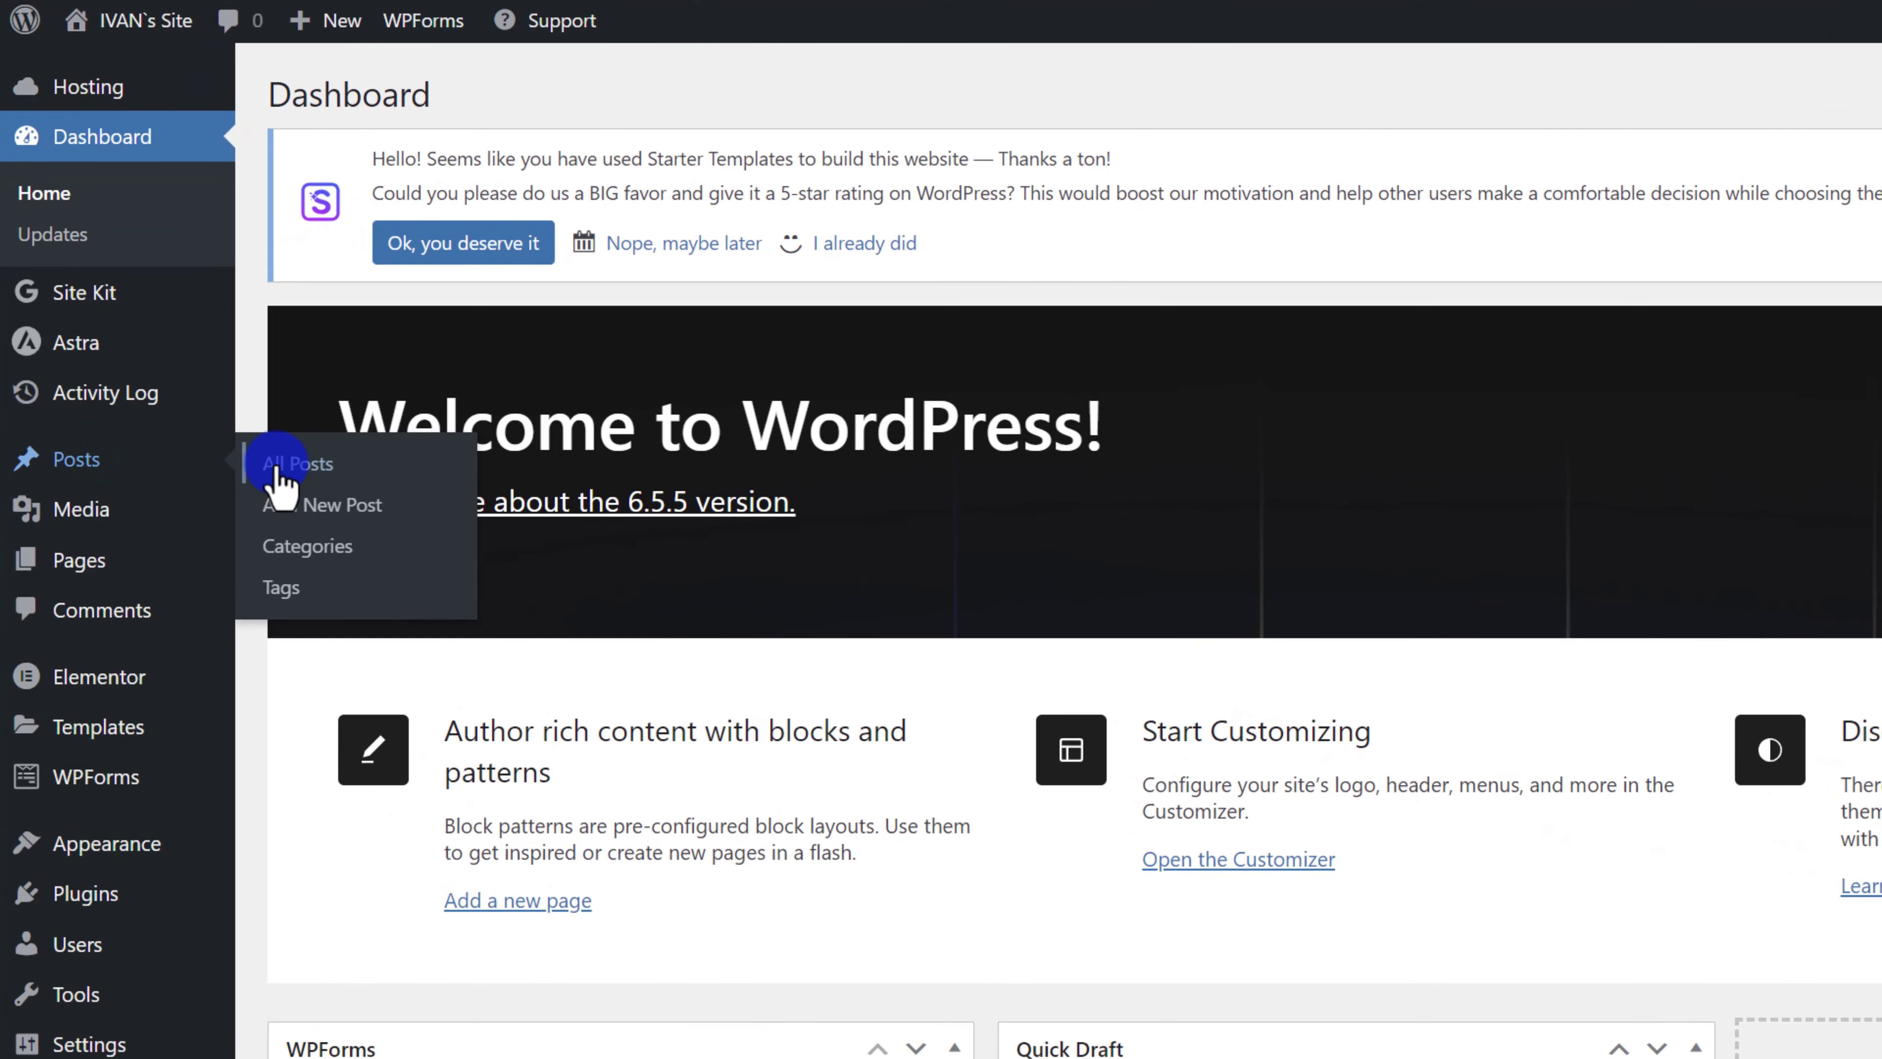
{"action": "left_click", "coordinate": [281, 466]}
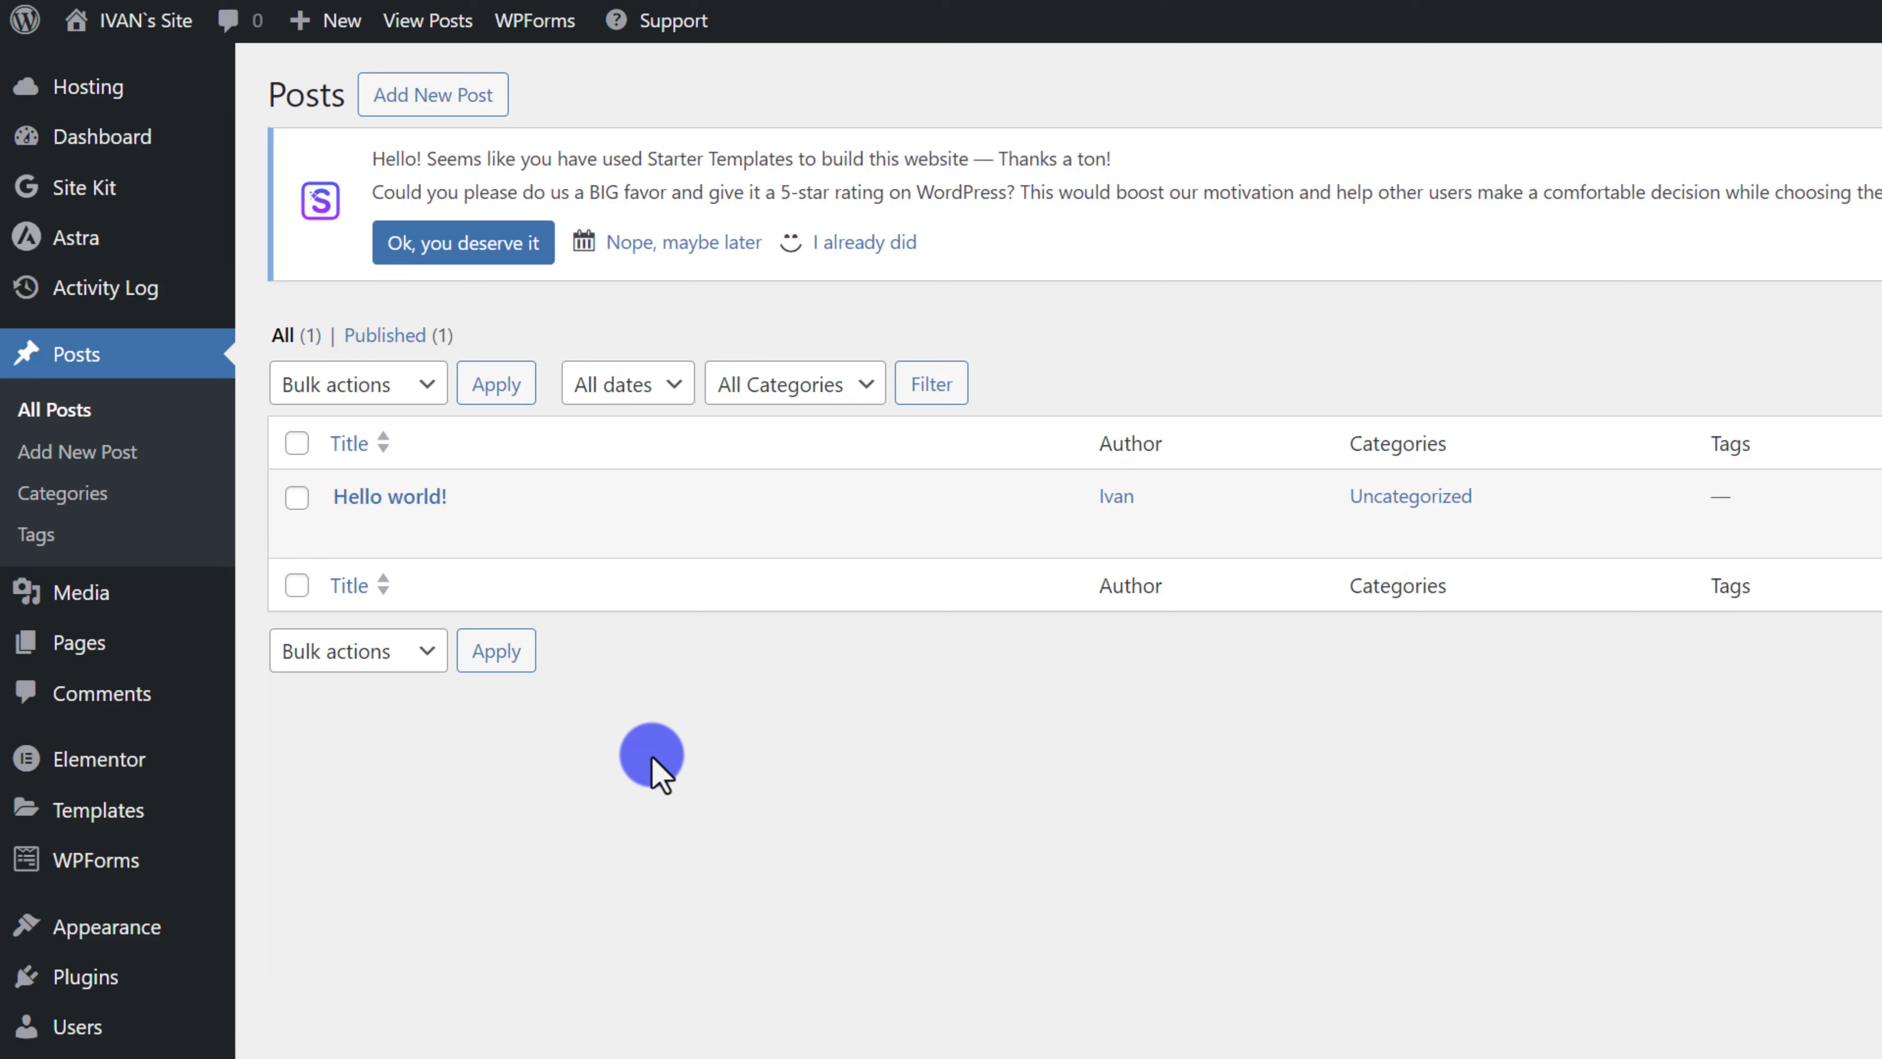
{"action": "mouse_move", "coordinate": [571, 541]}
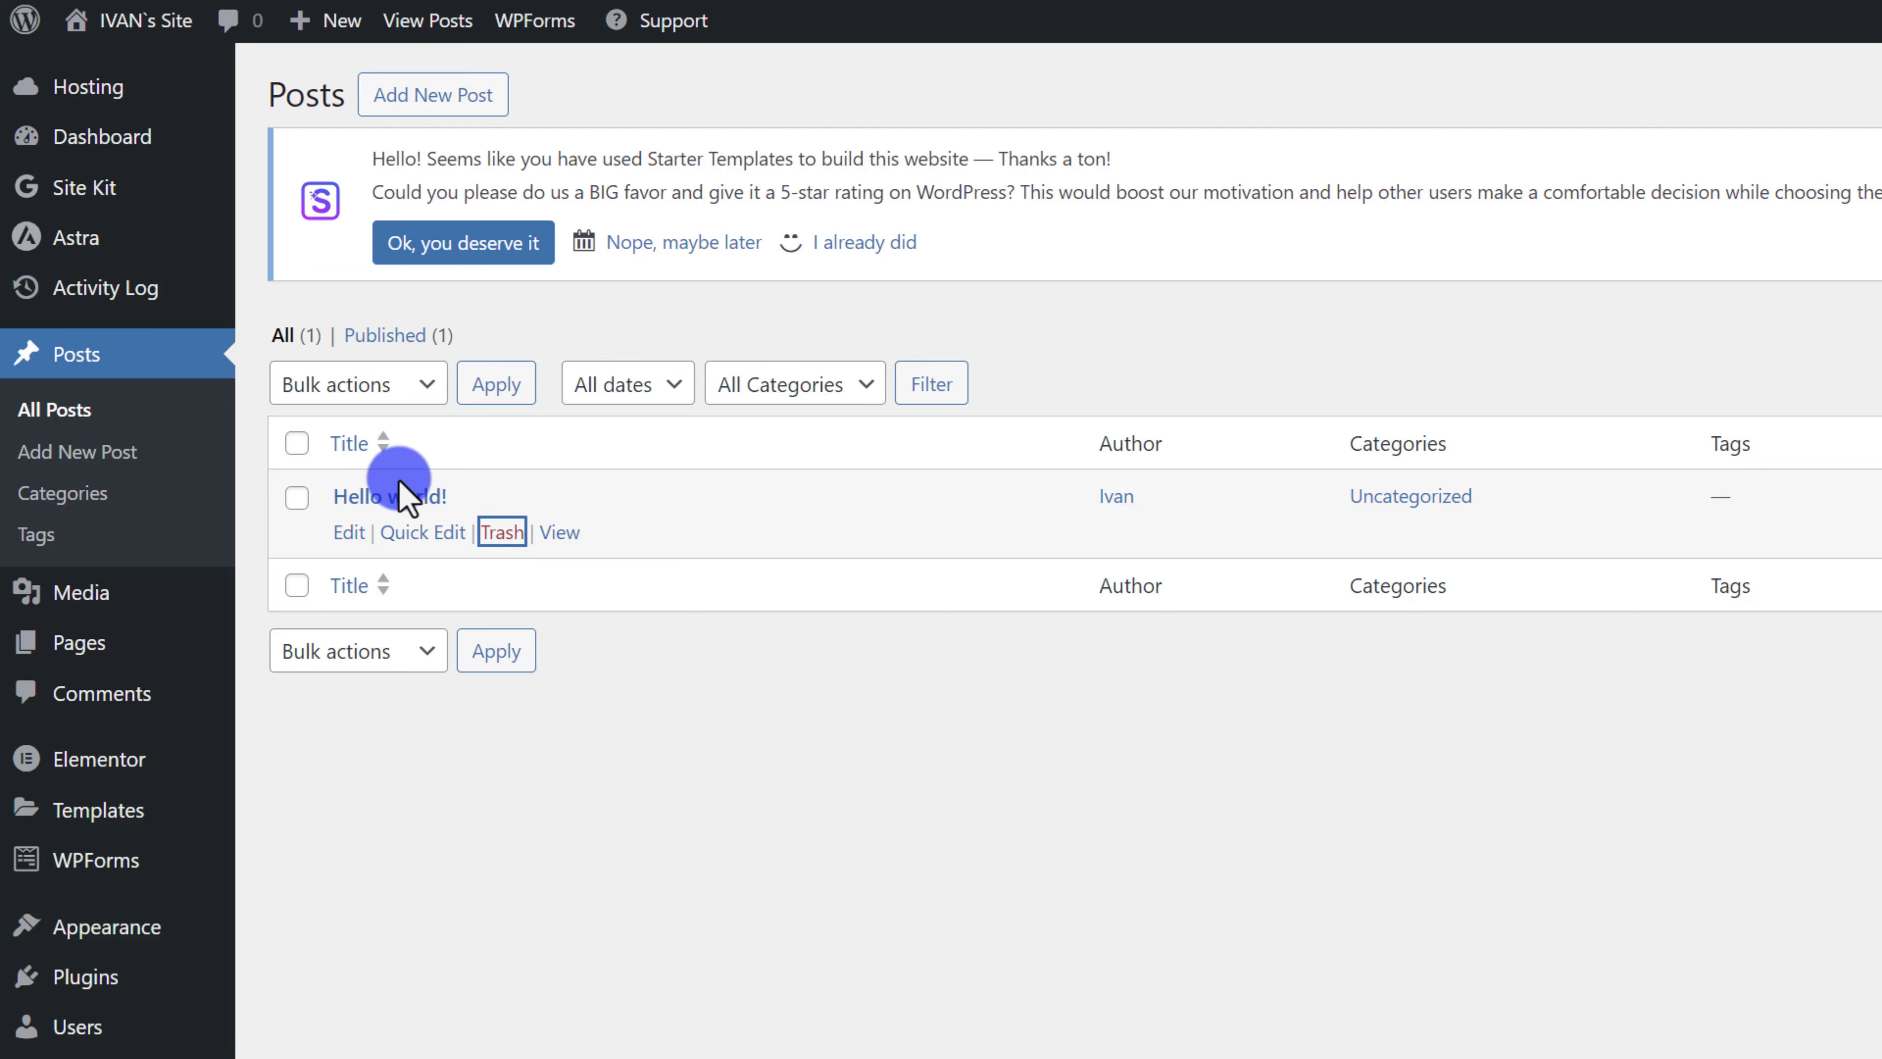
{"action": "left_click", "coordinate": [457, 104]}
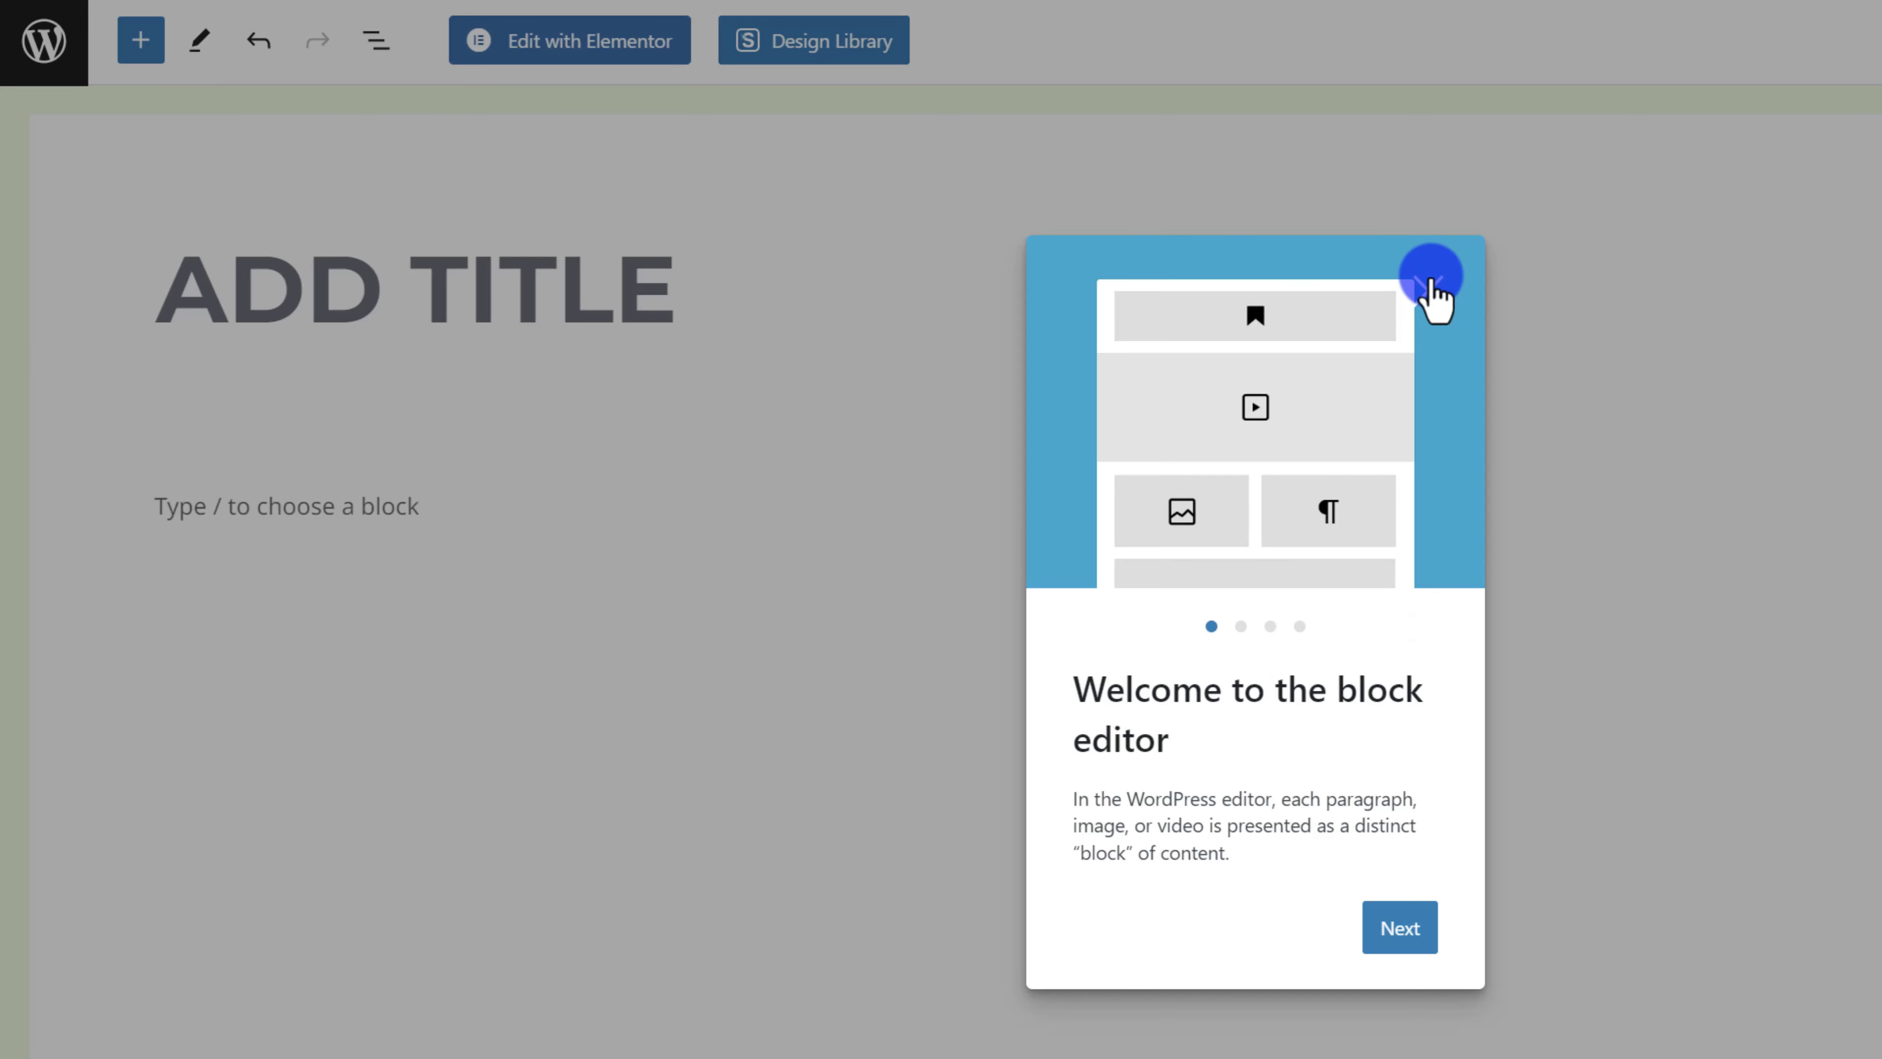
{"action": "left_click", "coordinate": [1426, 295]}
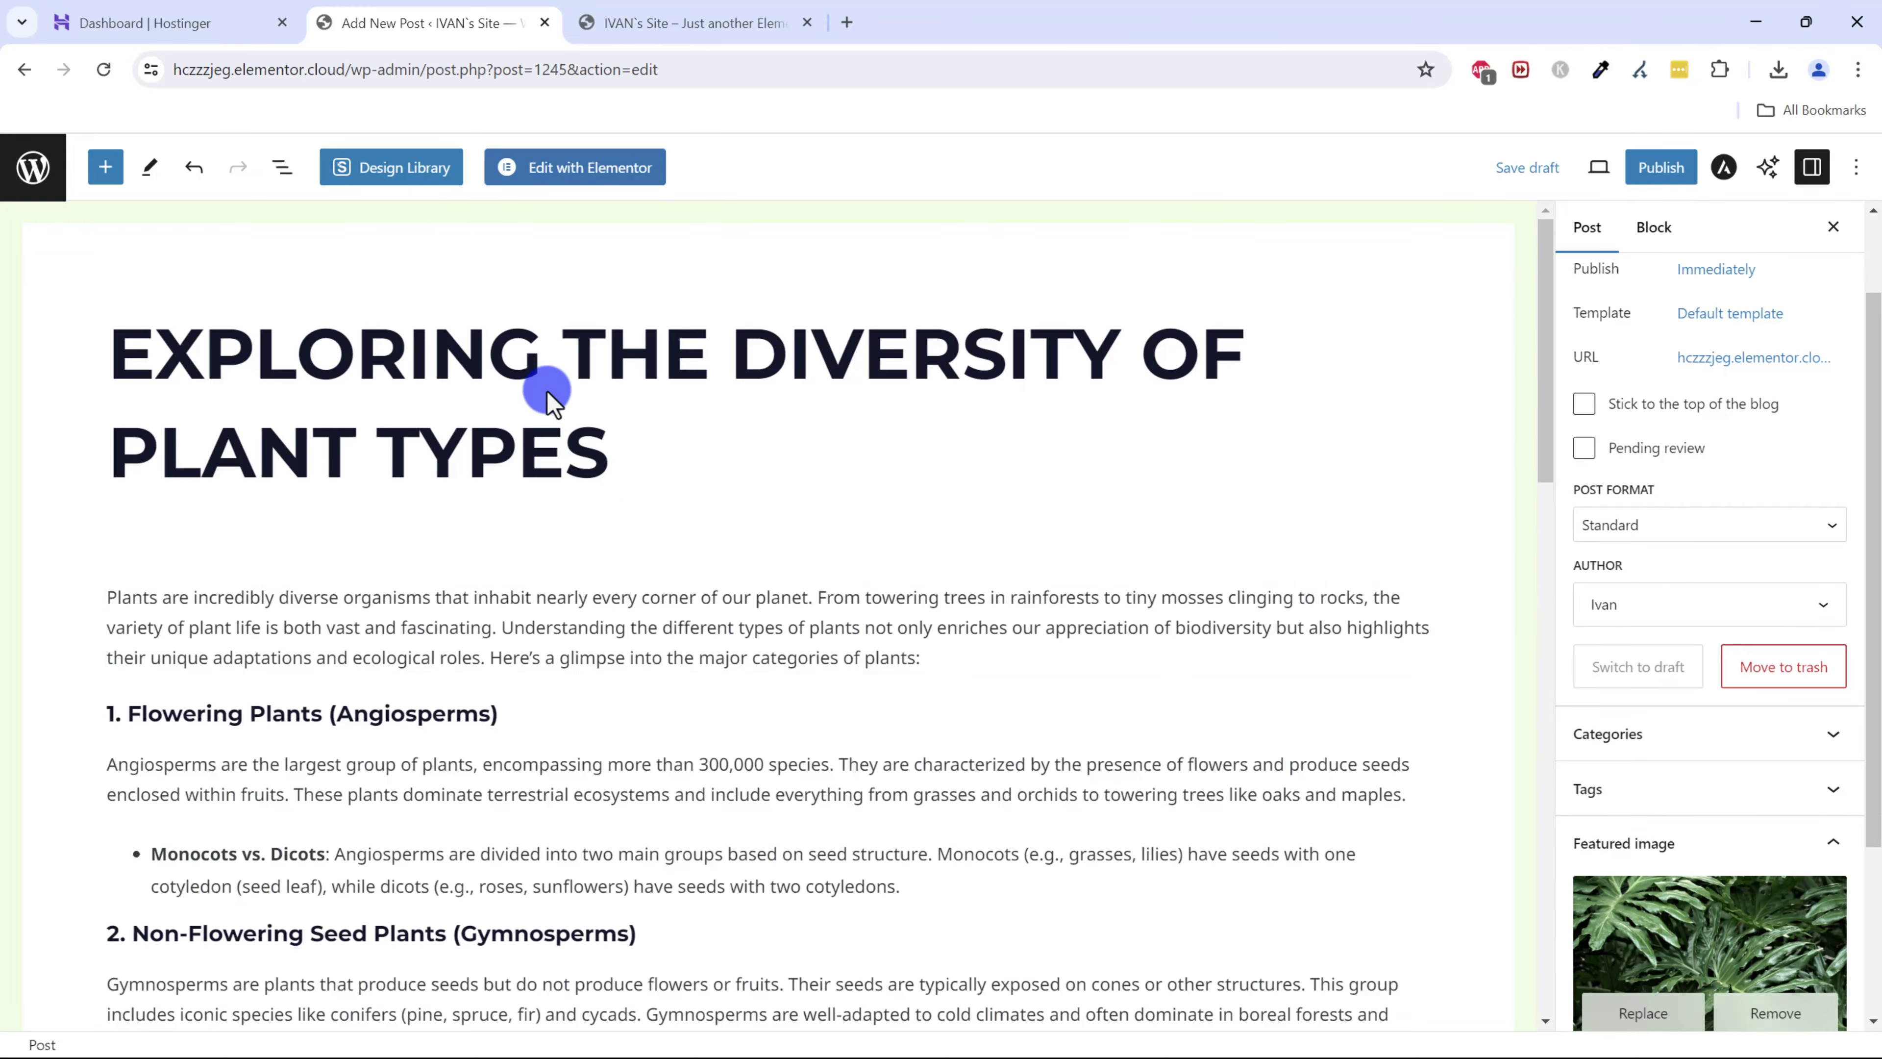
- Review the text of the unpublished article "Exploring the Diversity of Plant Types" in the editor
{"action": "scroll", "coordinate": [1084, 514], "scroll_direction": "down", "scroll_amount": 3}
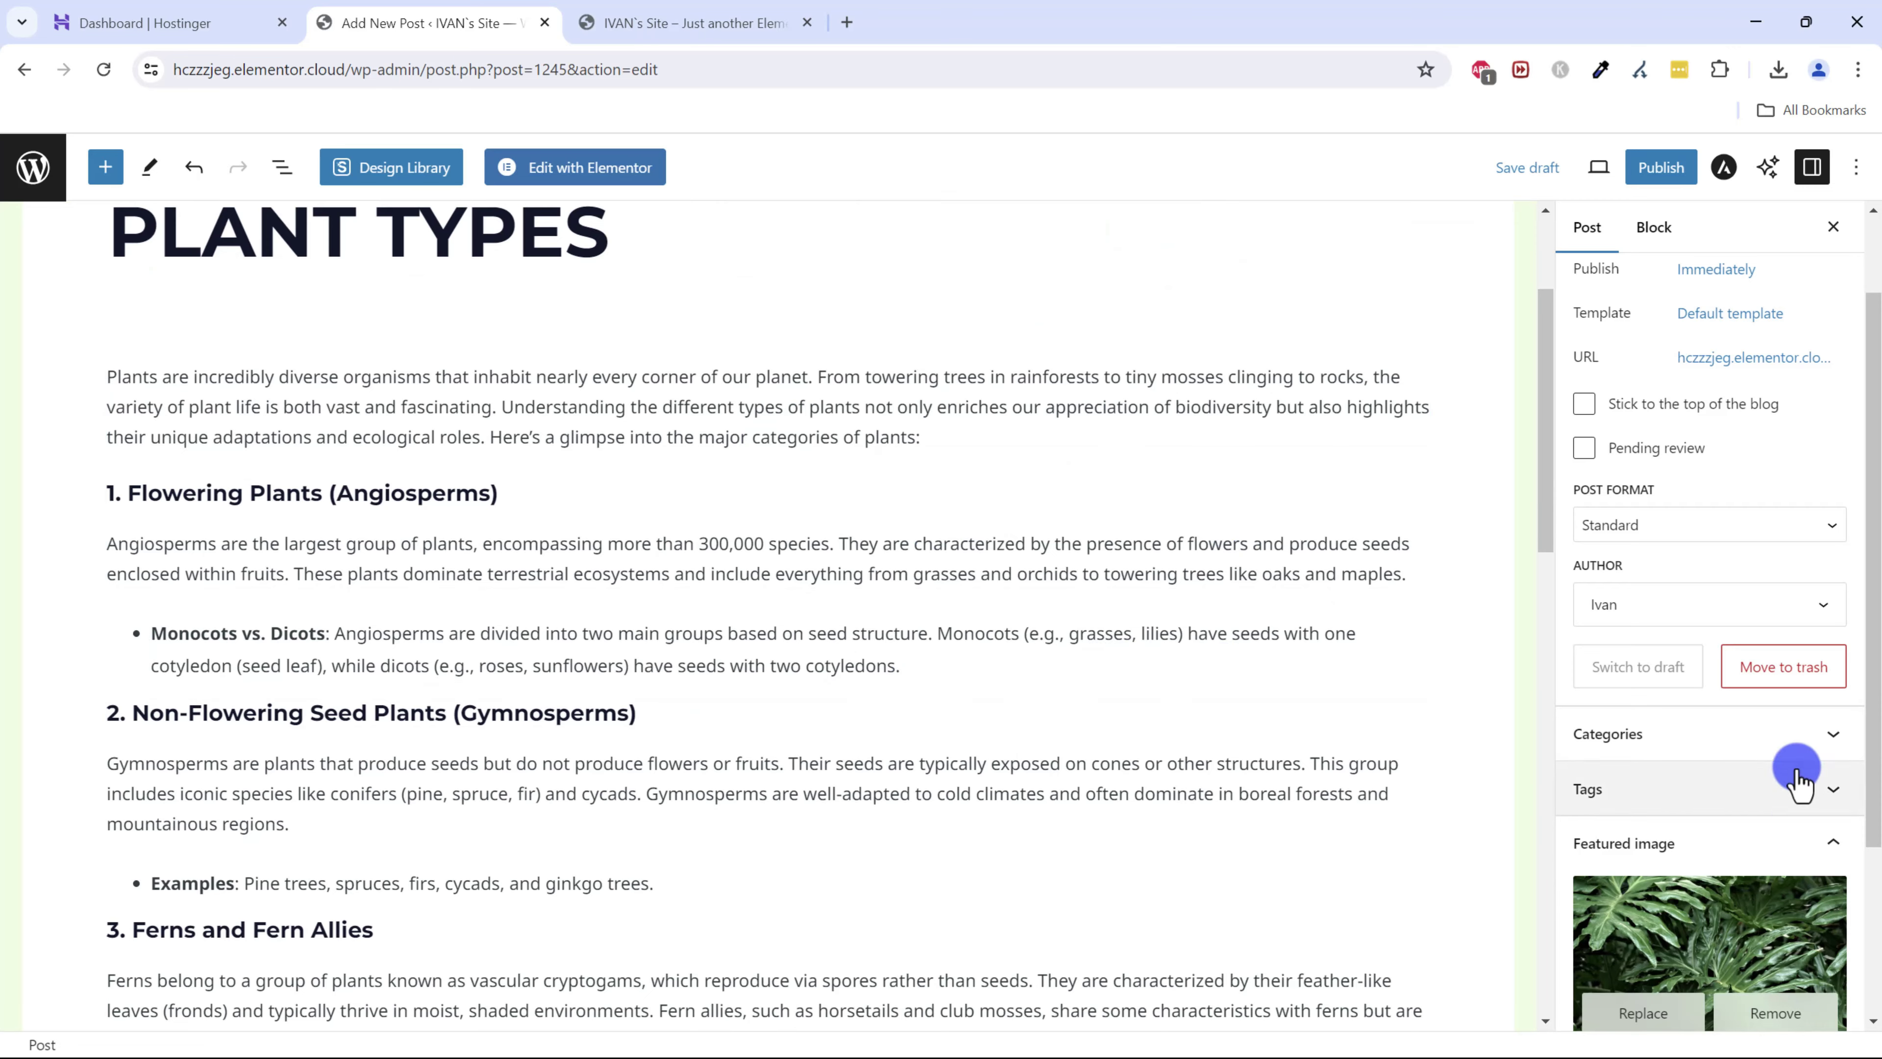
{"action": "scroll", "coordinate": [1798, 781], "scroll_direction": "down", "scroll_amount": 2}
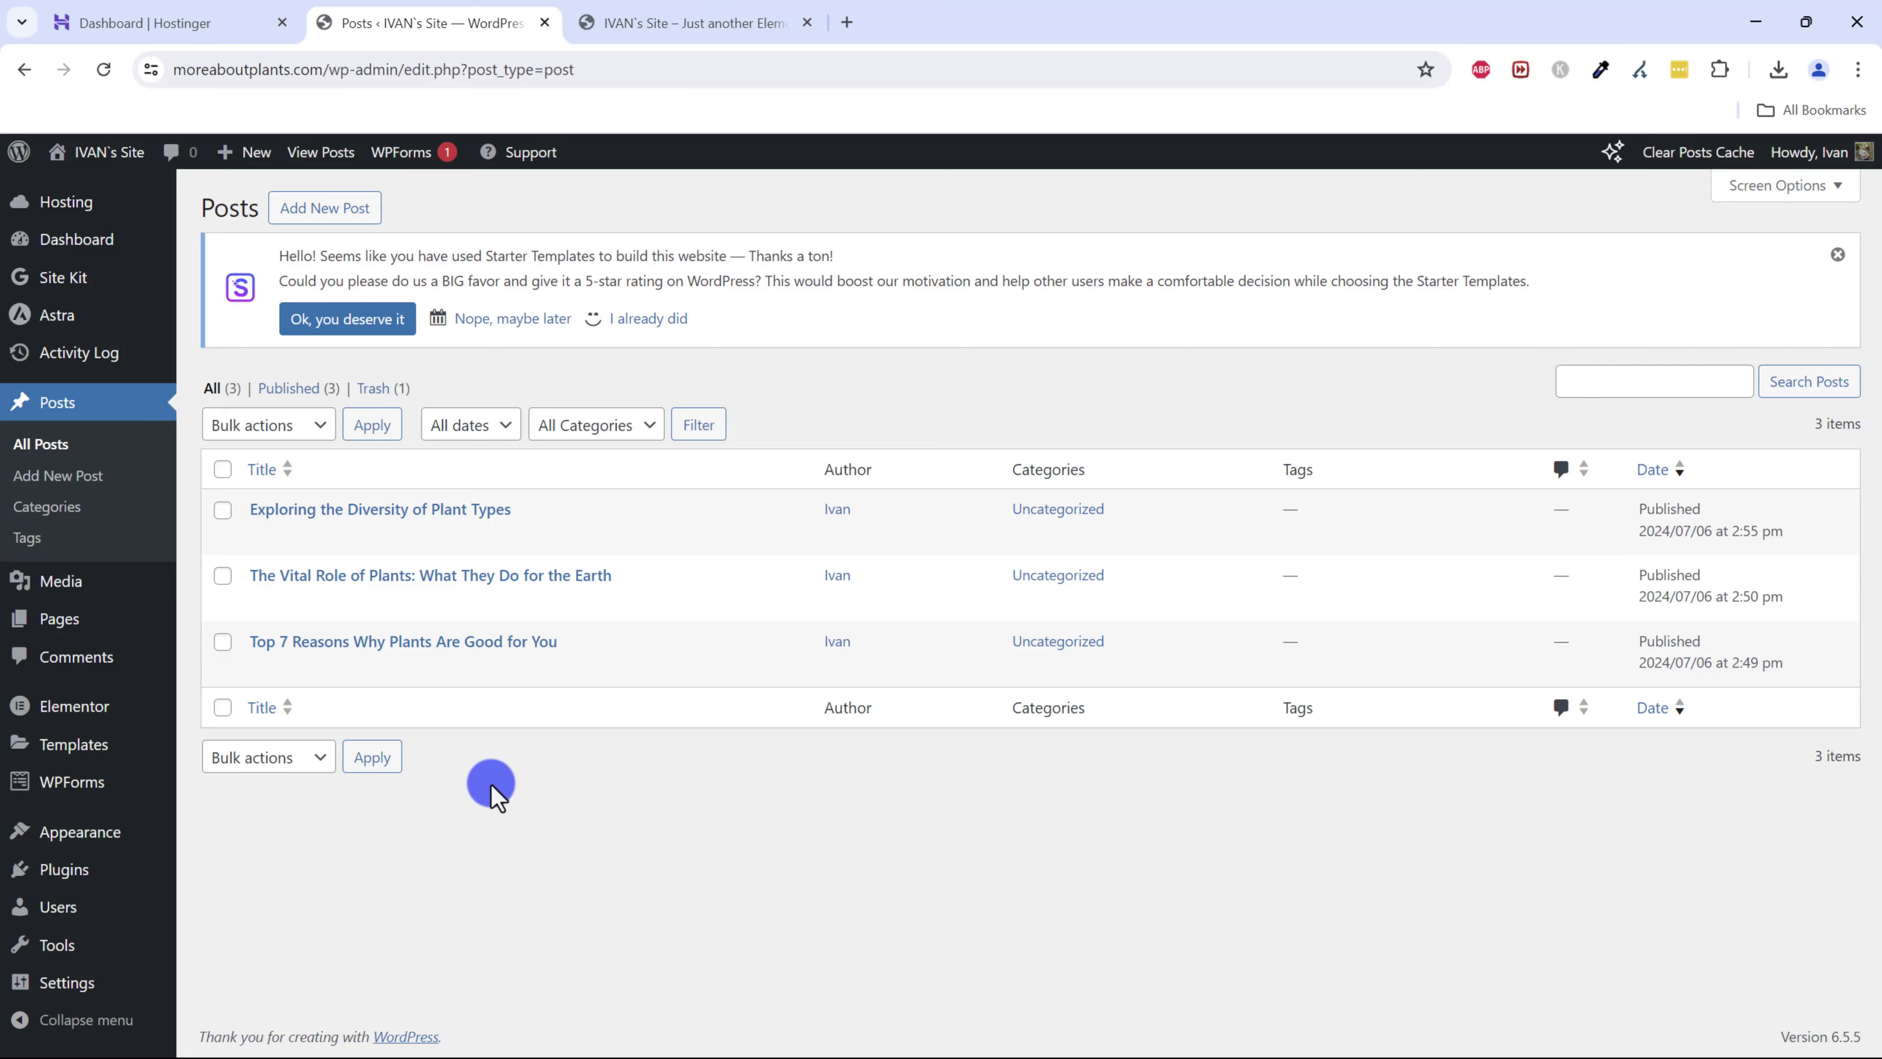
- Check the live homepage's moreaboutplants.com address and connection security, and glance over the page
{"action": "key", "text": "ctrl+Tab"}
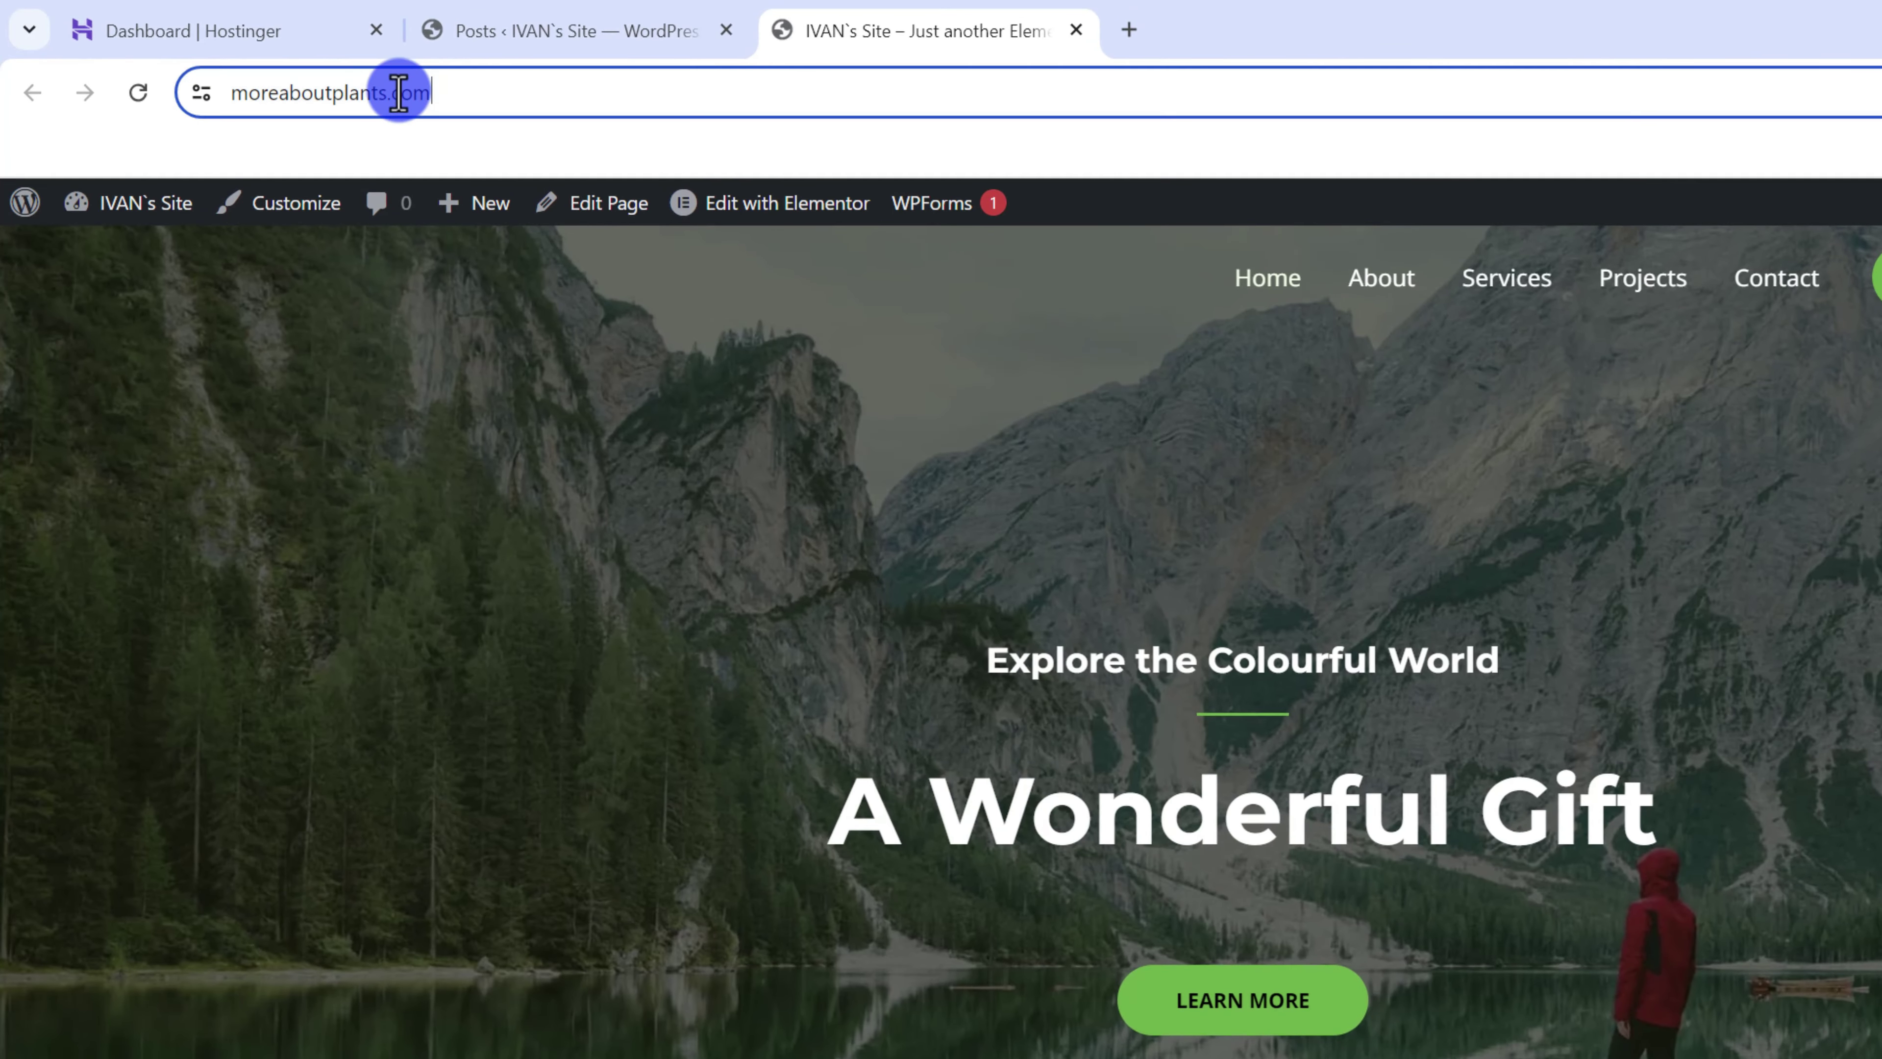
{"action": "left_click_drag", "start_coordinate": [324, 69], "coordinate": [188, 77]}
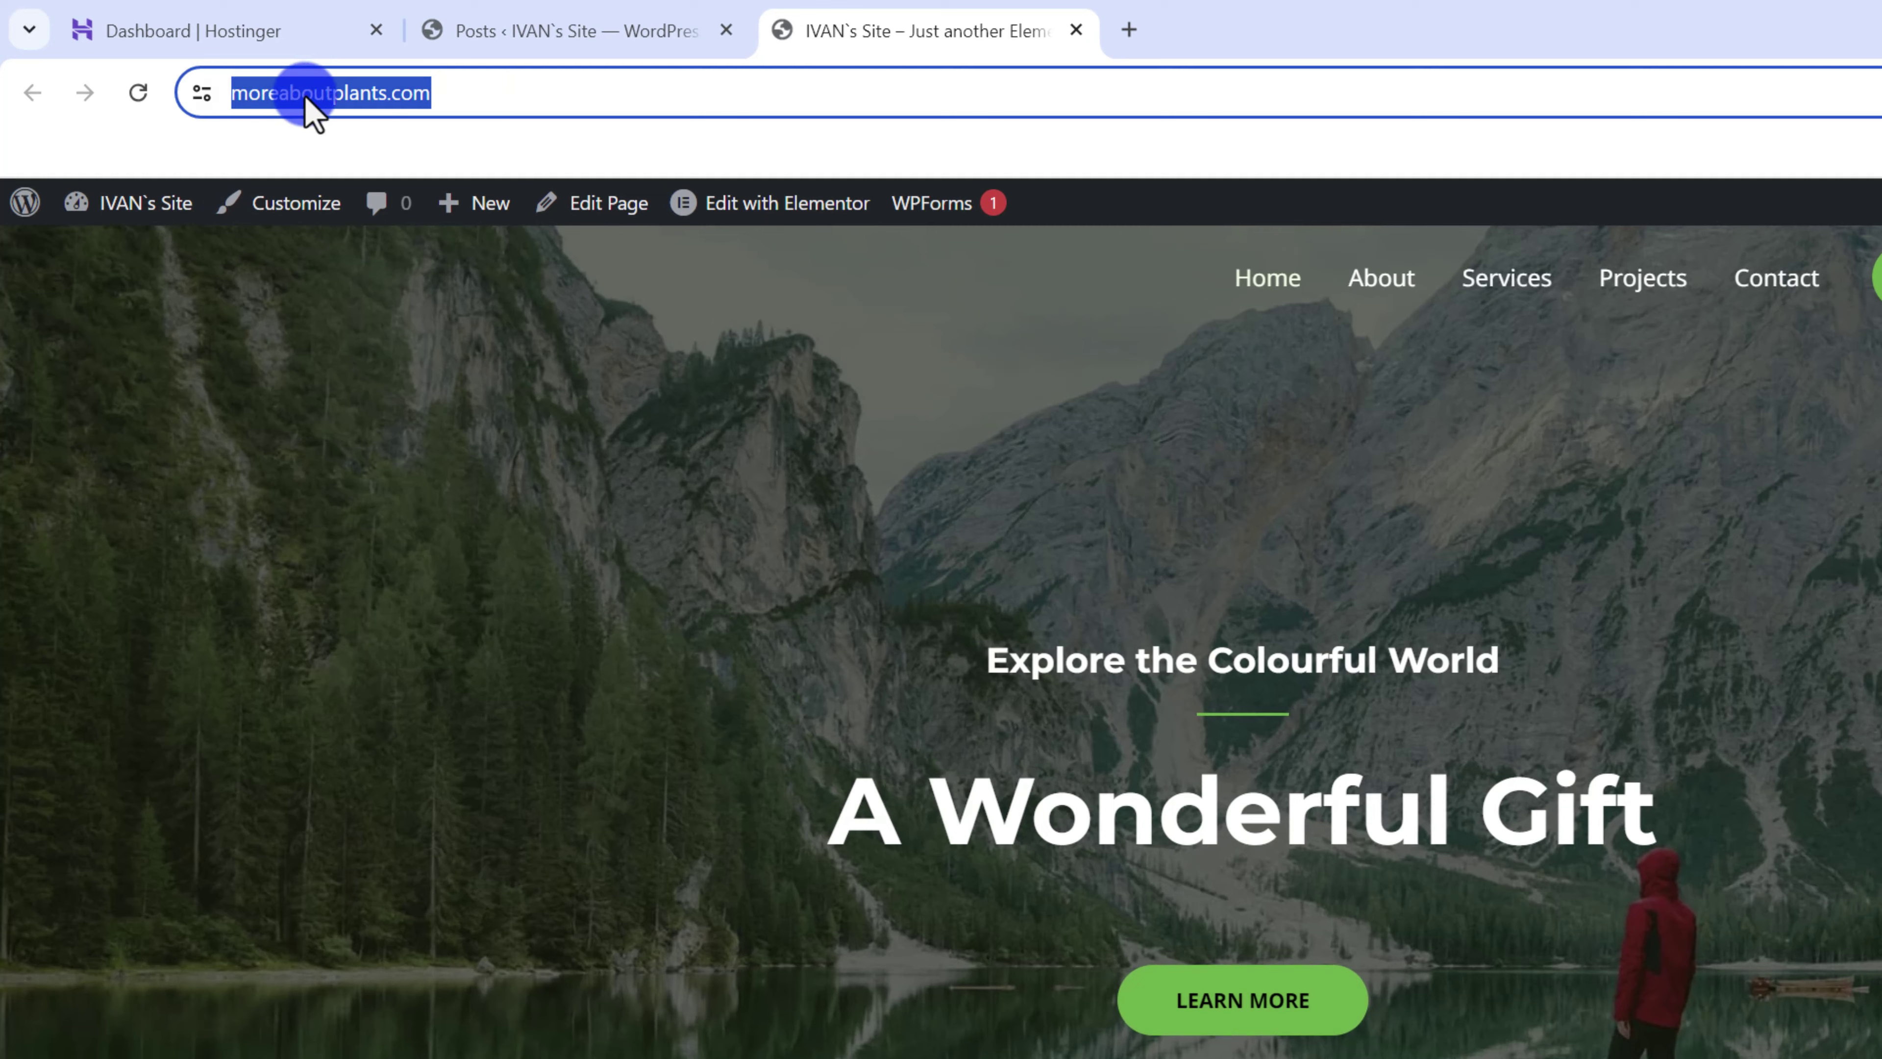
{"action": "left_click", "coordinate": [202, 93]}
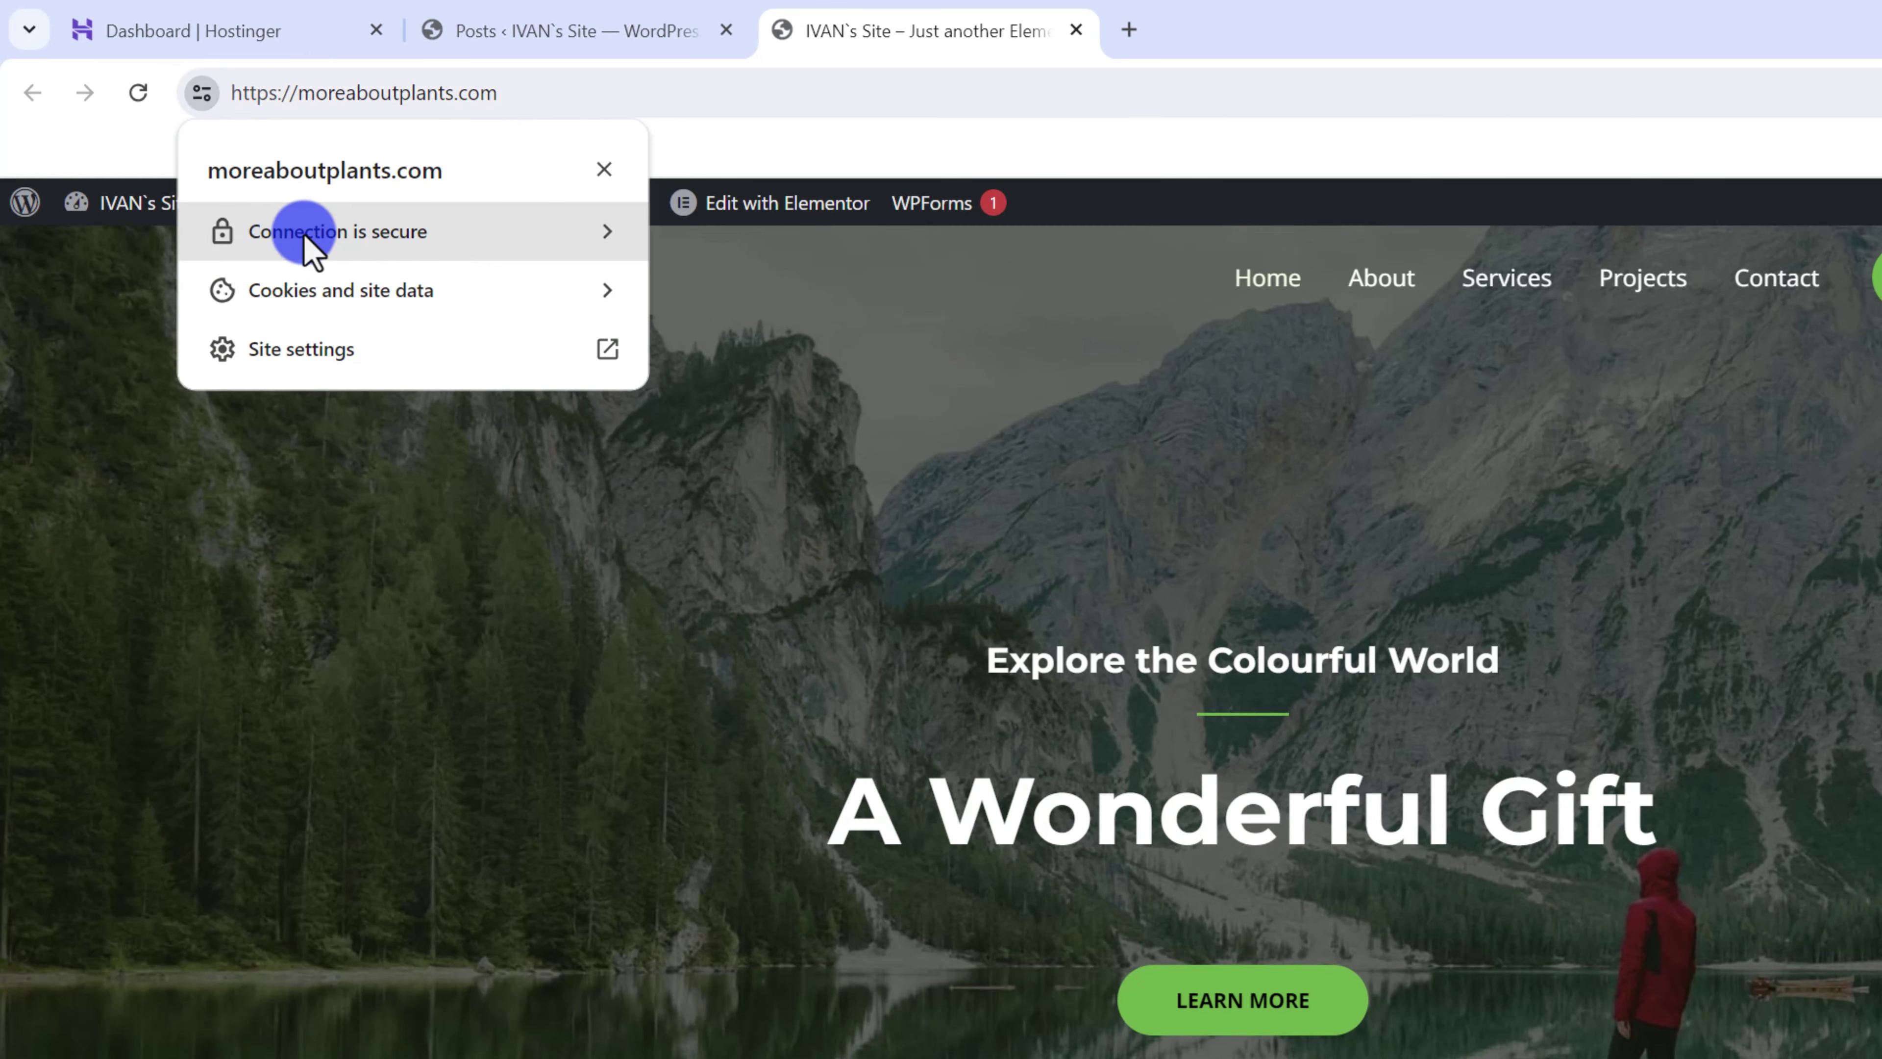
{"action": "left_click", "coordinate": [407, 660]}
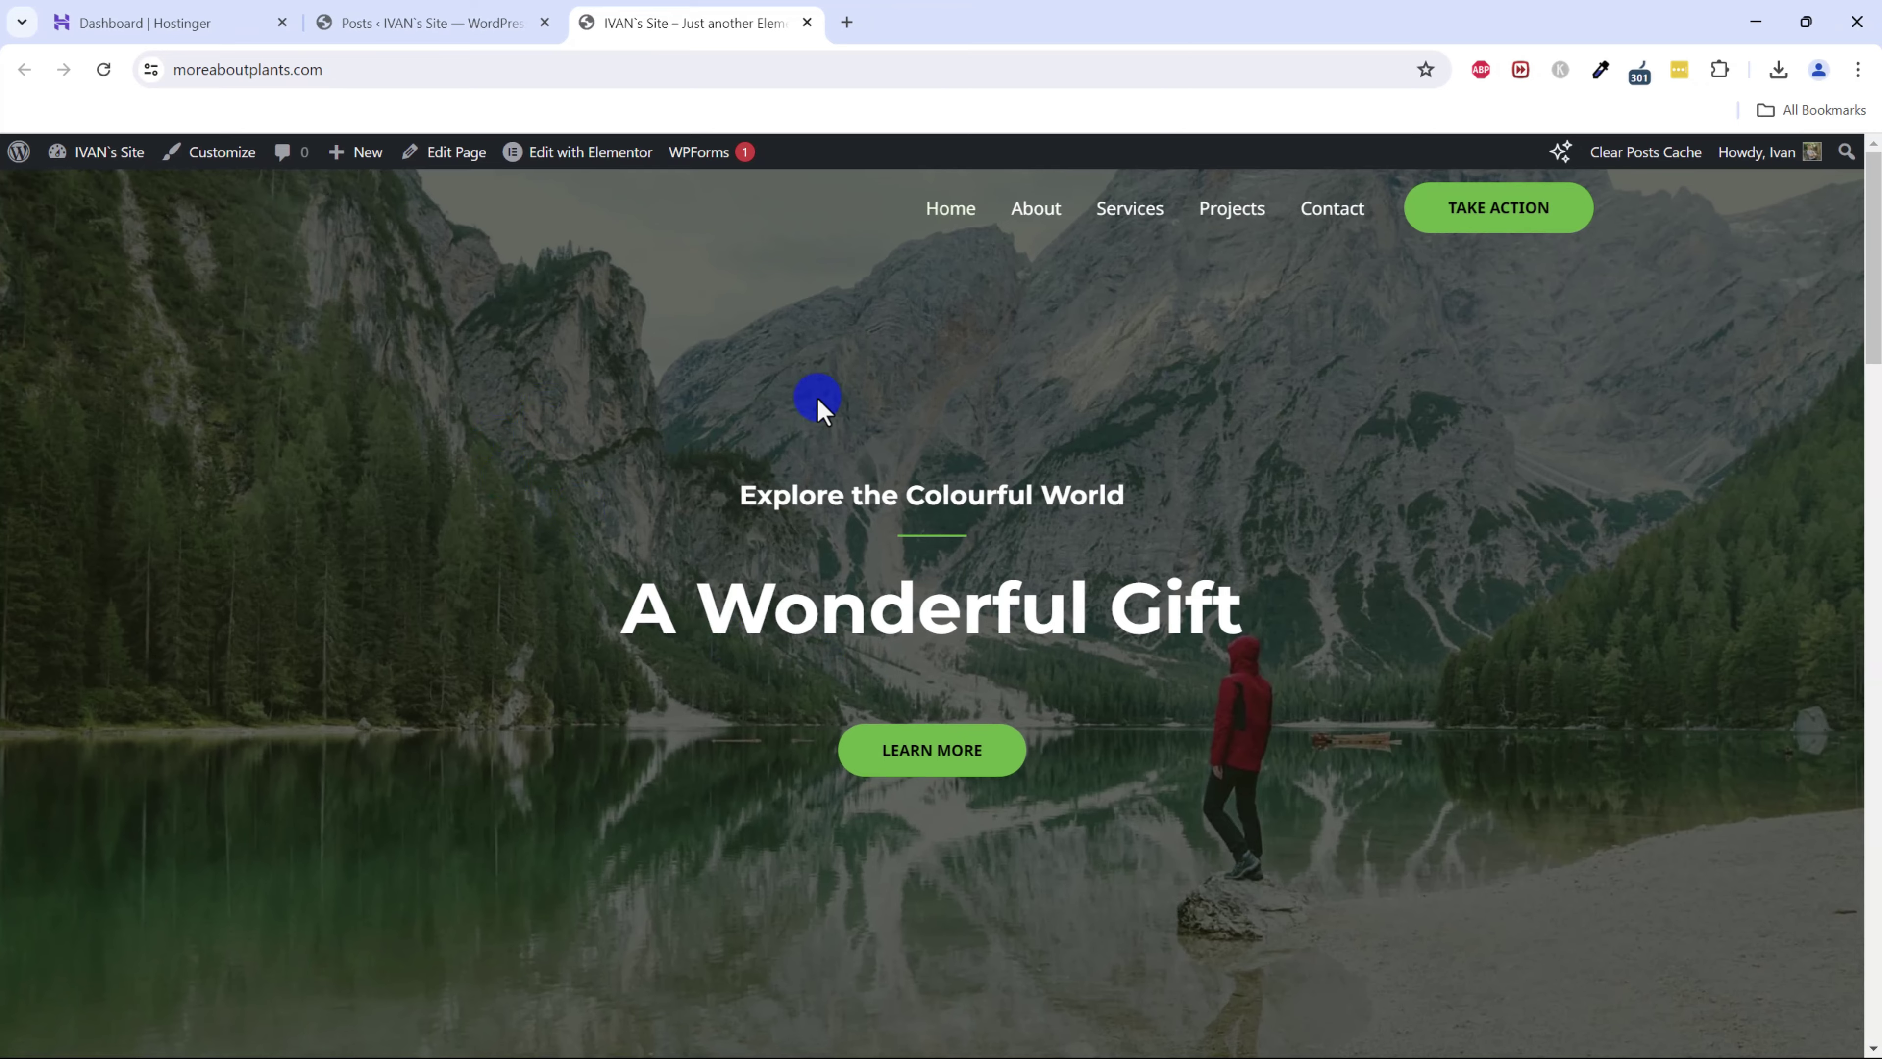
{"action": "scroll", "coordinate": [819, 400], "scroll_direction": "down", "scroll_amount": 6}
{"action": "scroll", "coordinate": [709, 756], "scroll_direction": "up", "scroll_amount": 6}
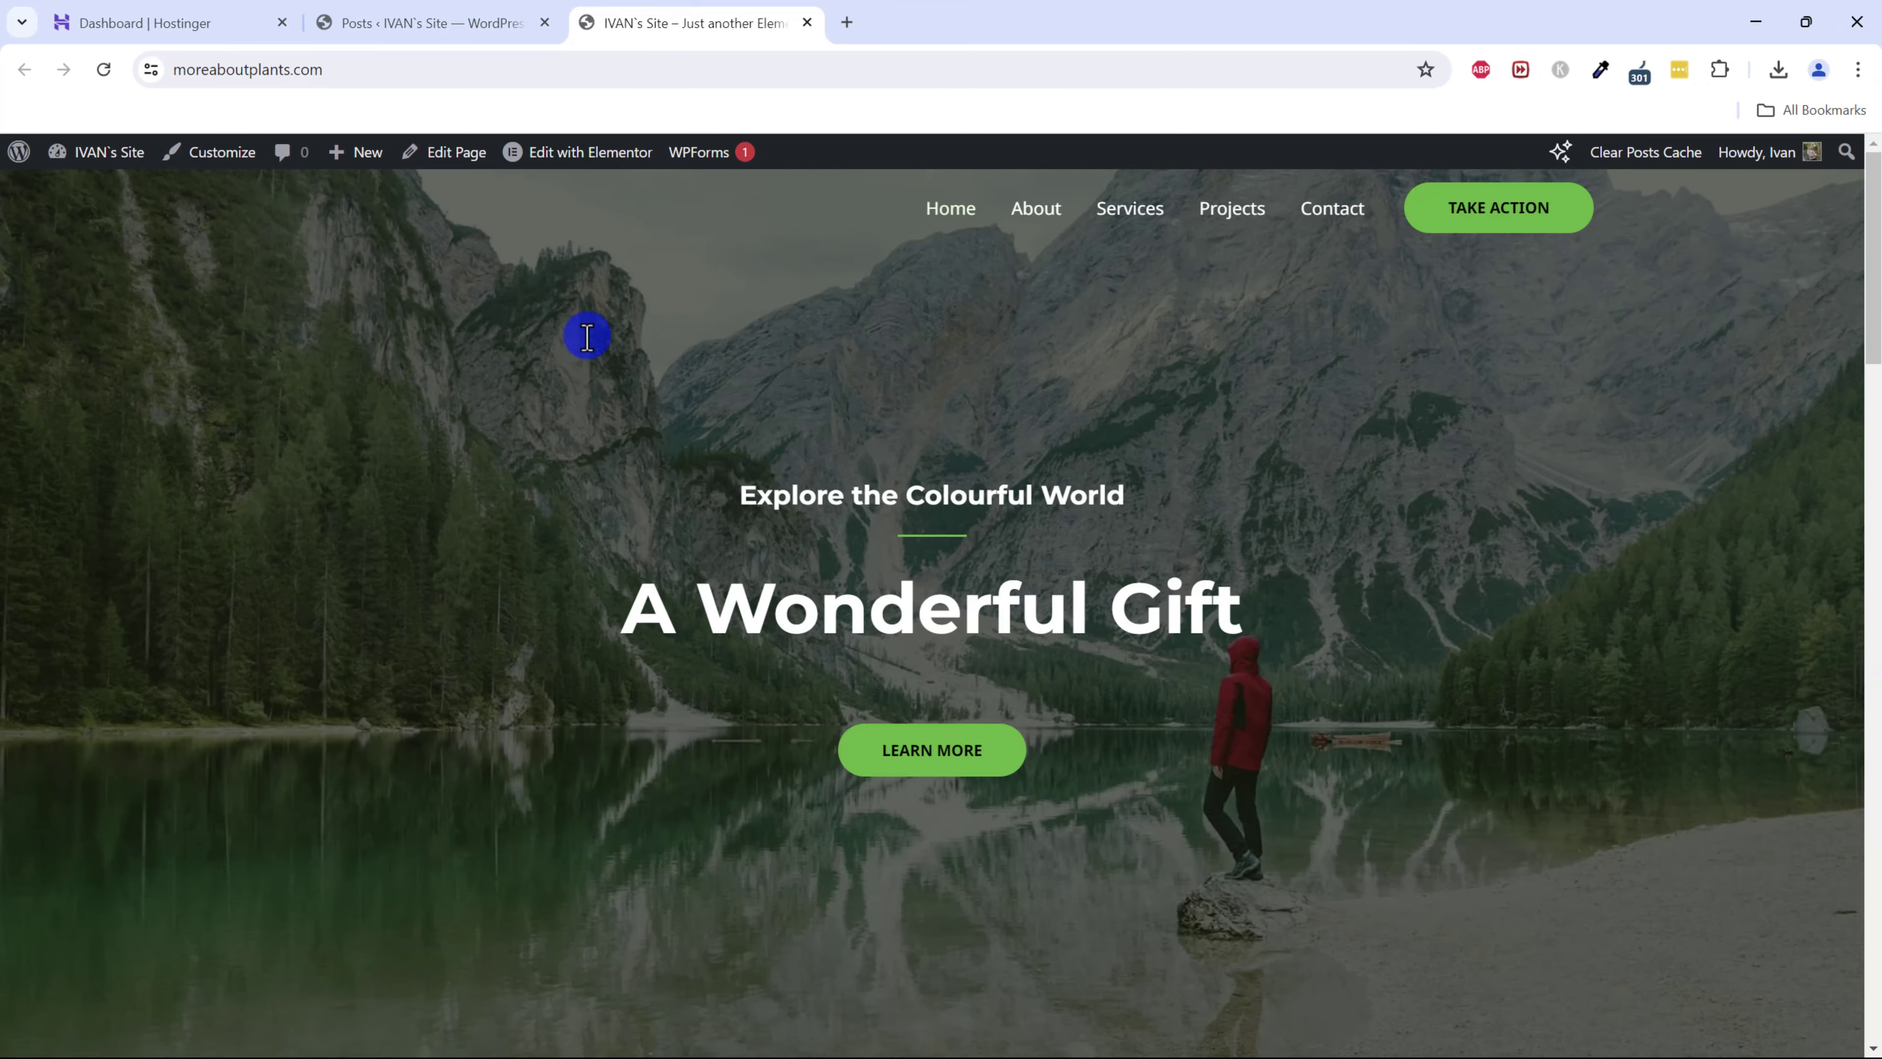
- Open the live versions of the three plant articles from the posts list, each in its own browser tab
{"action": "left_click", "coordinate": [472, 19]}
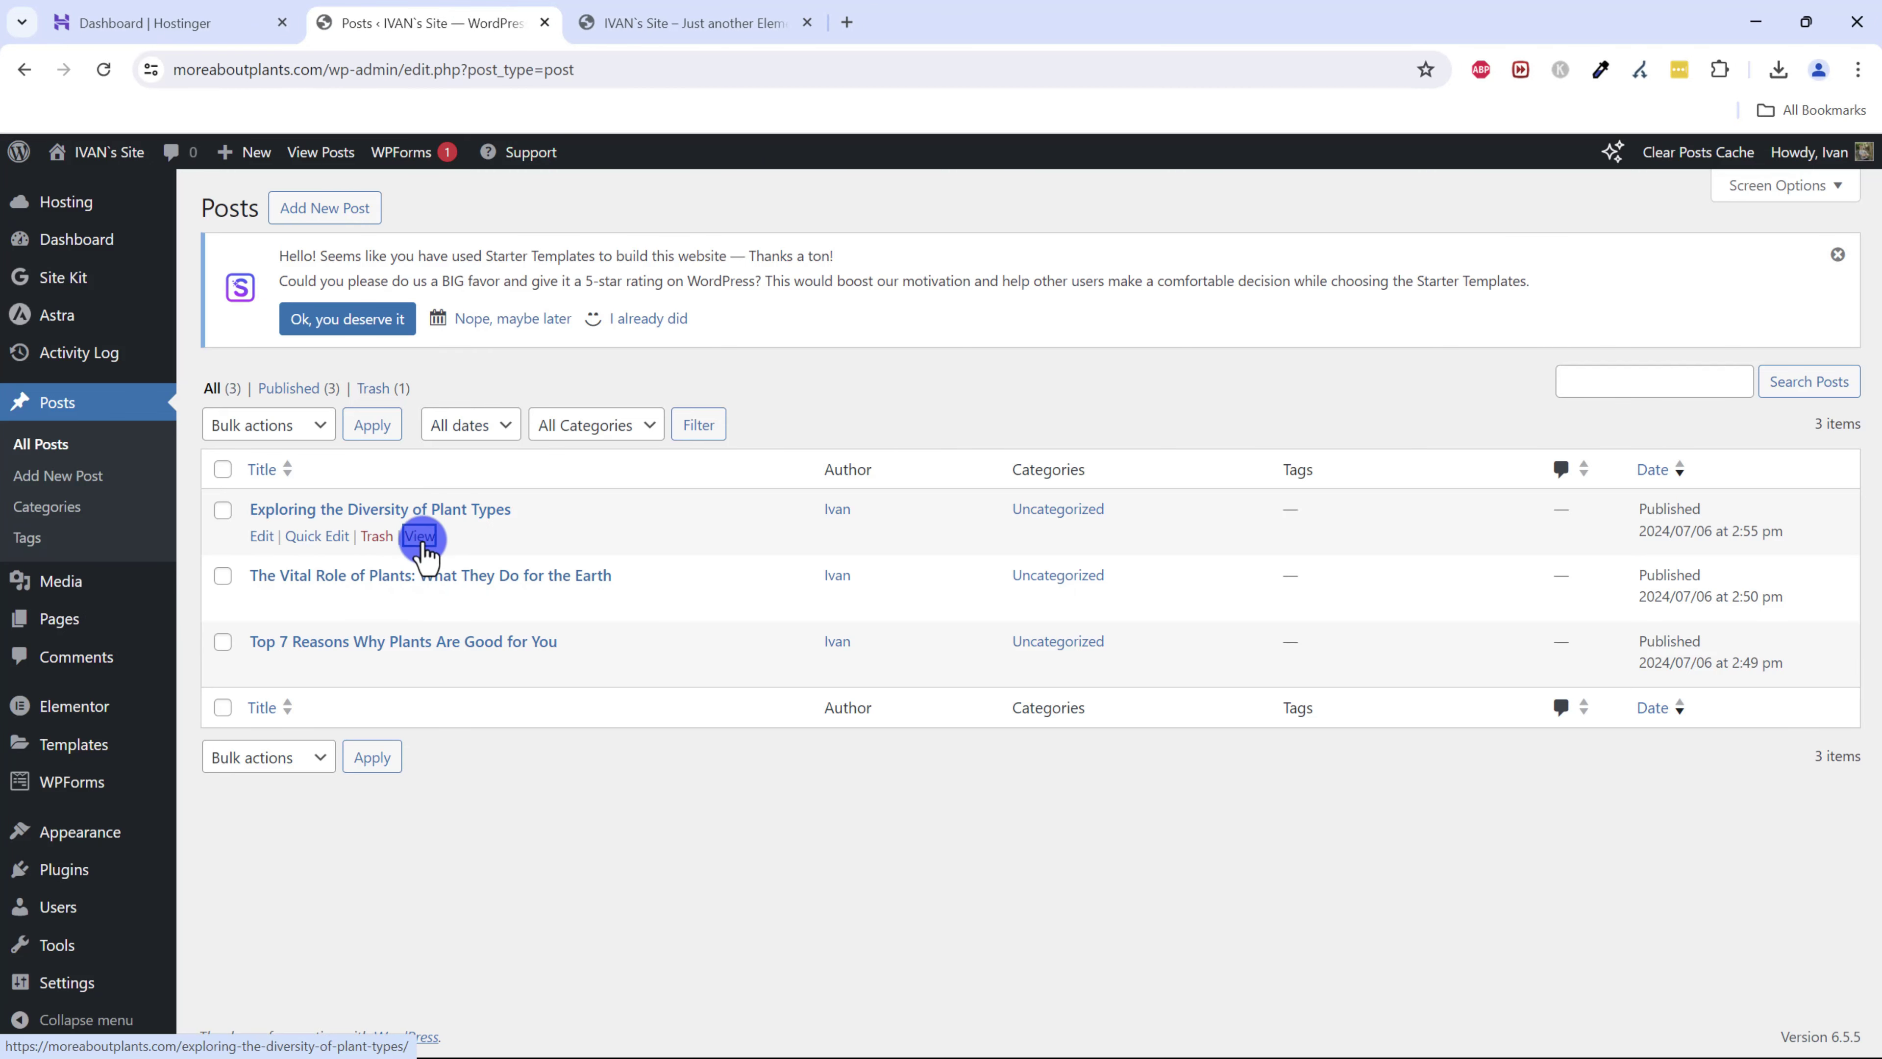
{"action": "middle_click", "coordinate": [420, 535]}
{"action": "middle_click", "coordinate": [420, 601]}
{"action": "middle_click", "coordinate": [420, 666]}
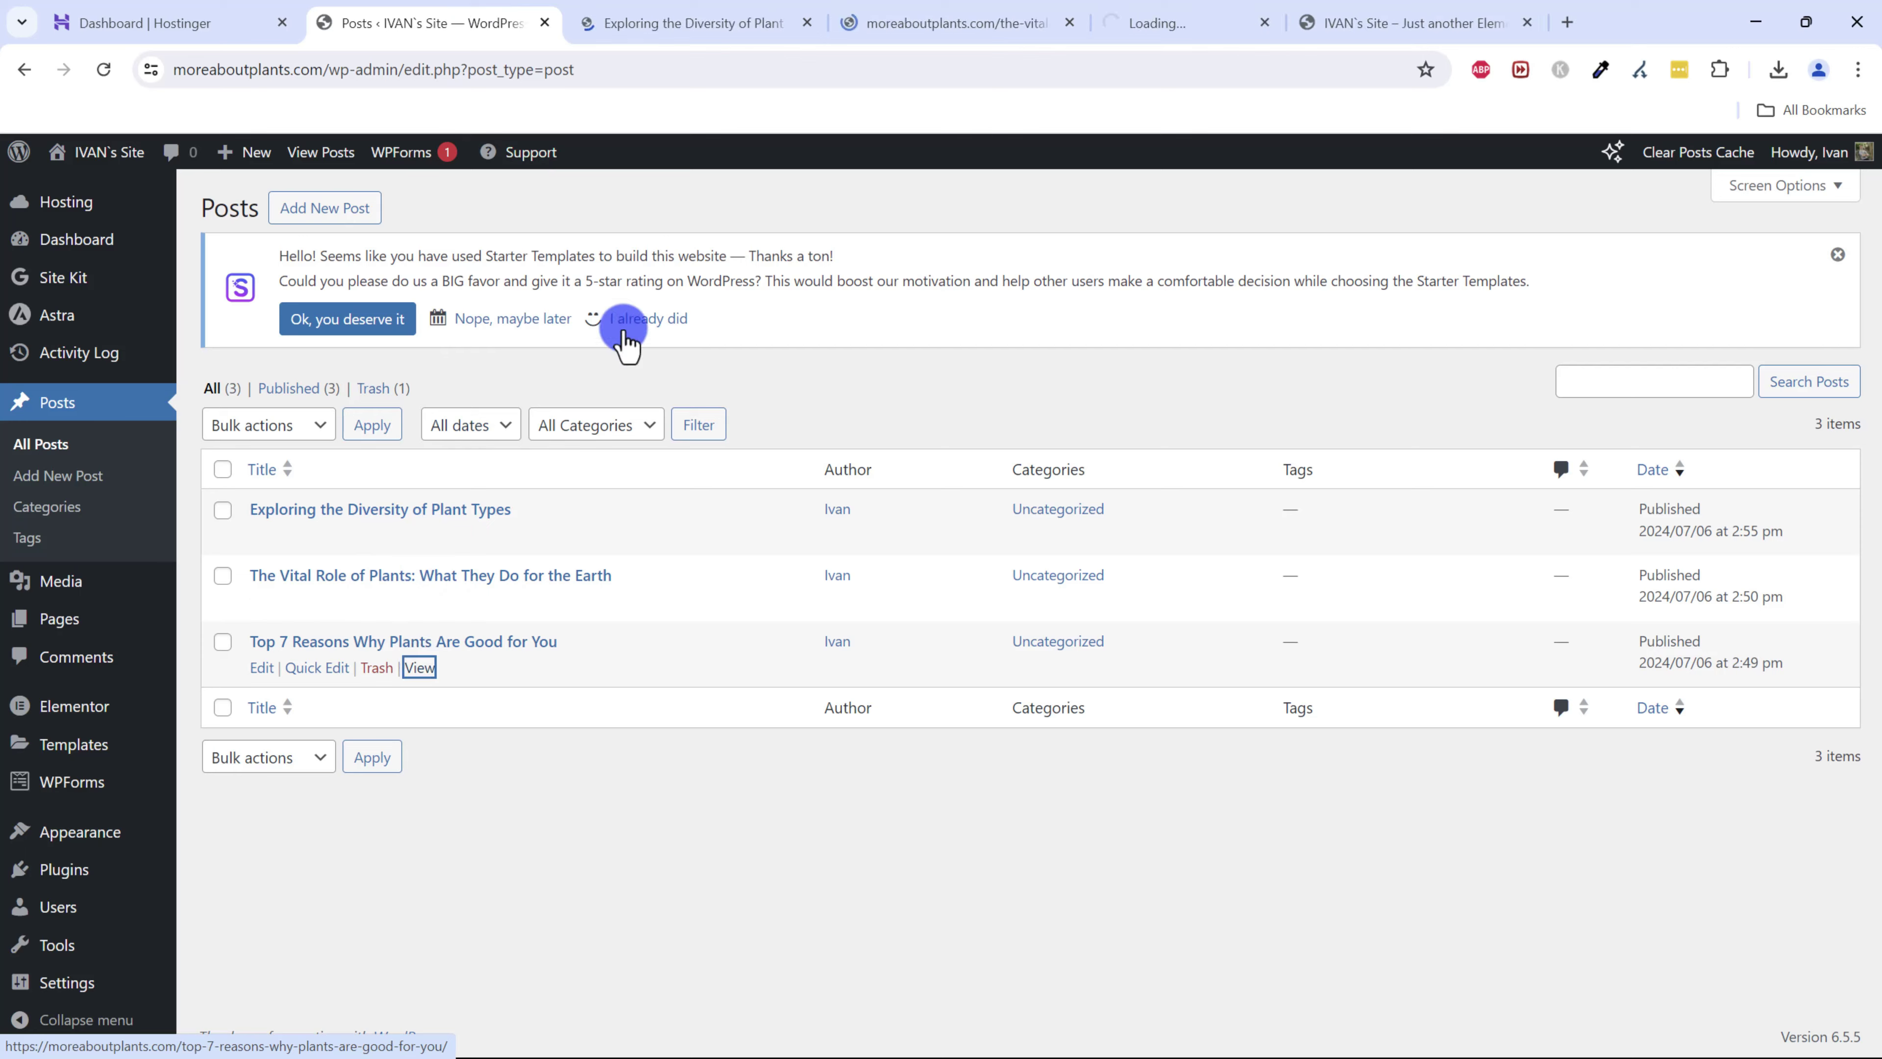
- Look through the featured image and text of each of the three published plant articles
{"action": "left_click", "coordinate": [695, 16]}
{"action": "scroll", "coordinate": [670, 623], "scroll_direction": "down", "scroll_amount": 12}
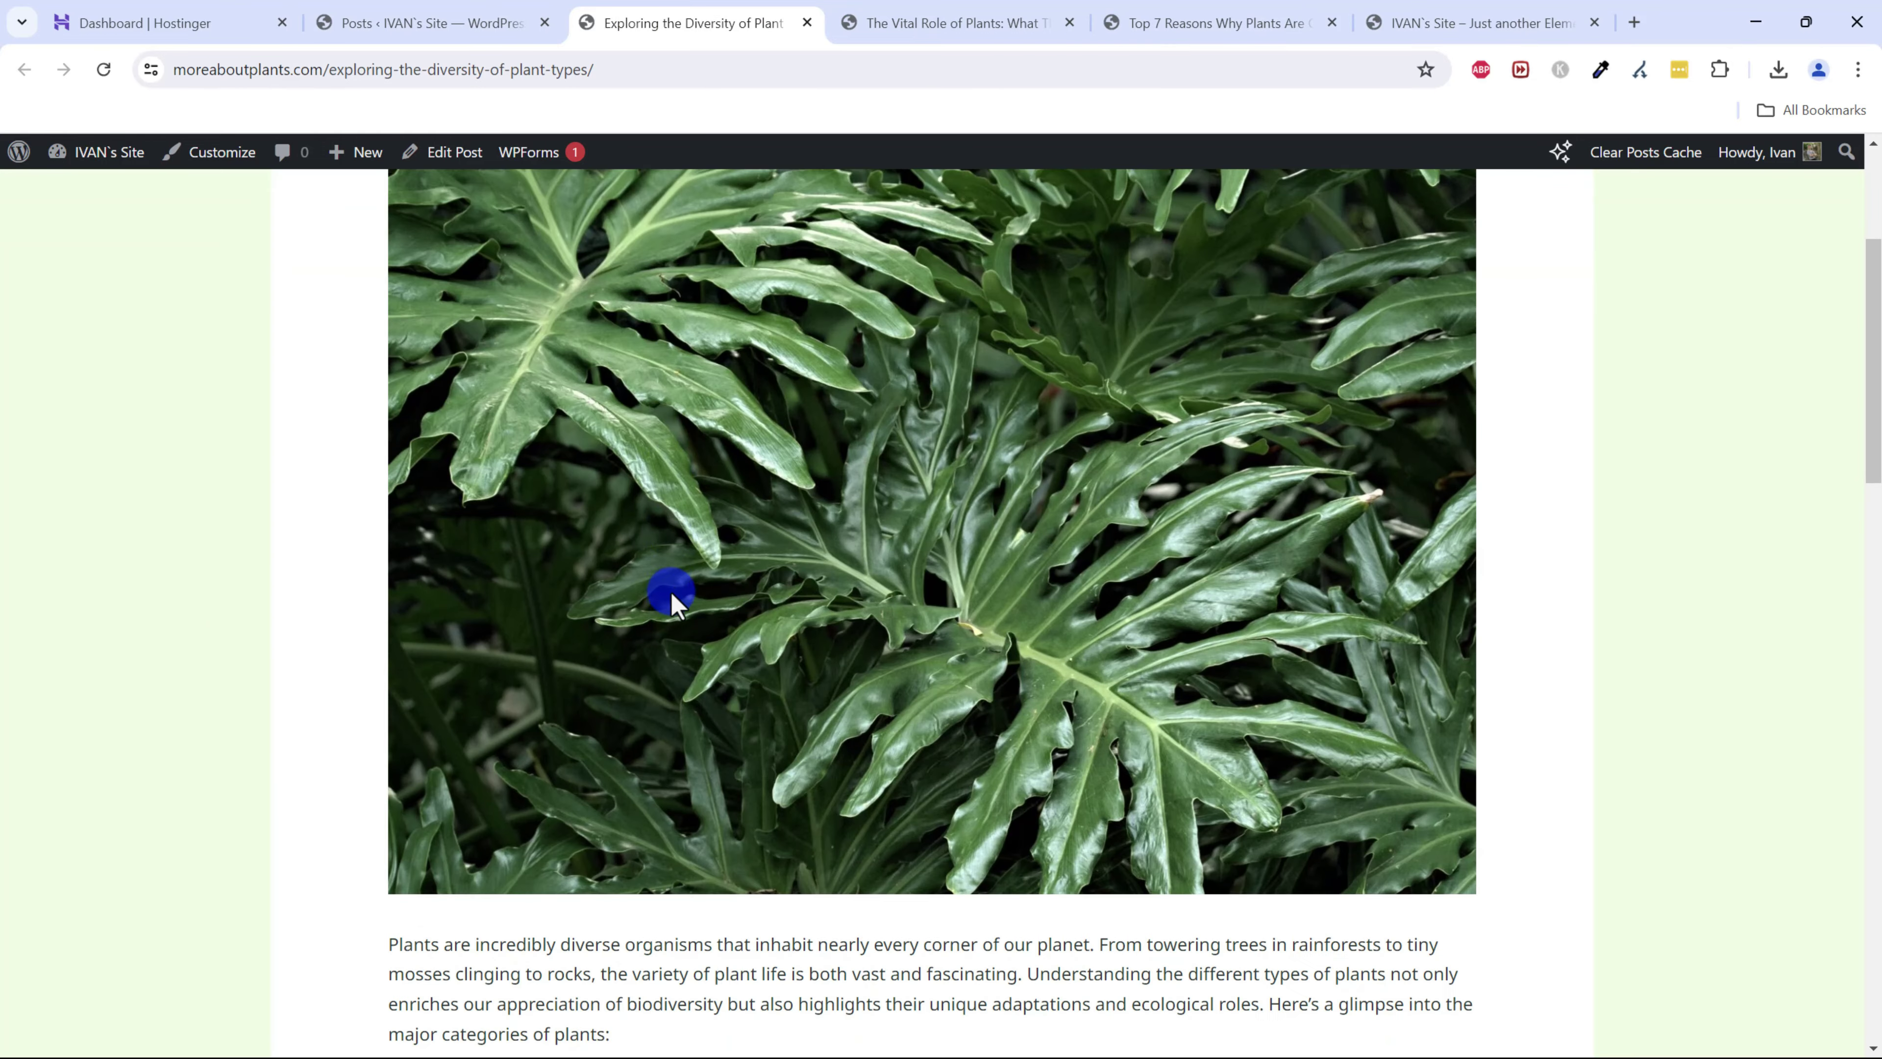
{"action": "scroll", "coordinate": [574, 752], "scroll_direction": "up", "scroll_amount": 15}
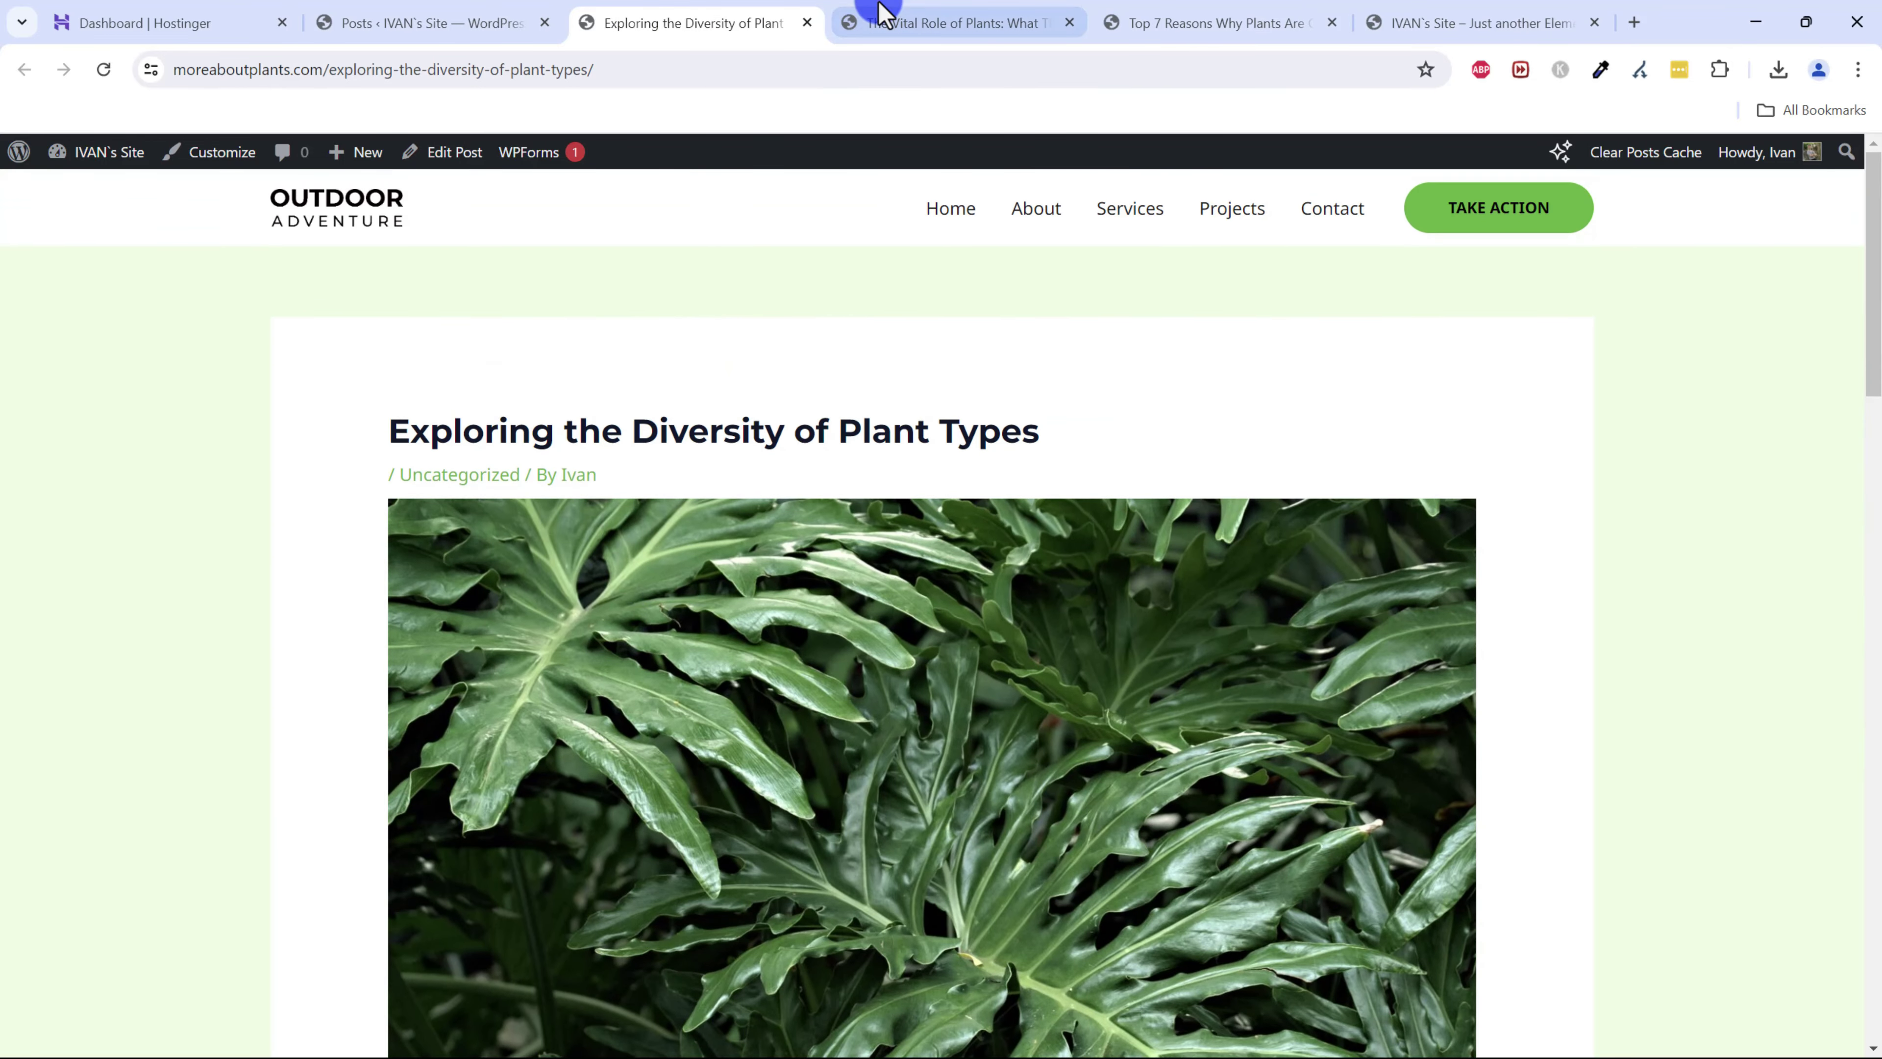
{"action": "left_click", "coordinate": [877, 19]}
{"action": "scroll", "coordinate": [637, 527], "scroll_direction": "down", "scroll_amount": 8}
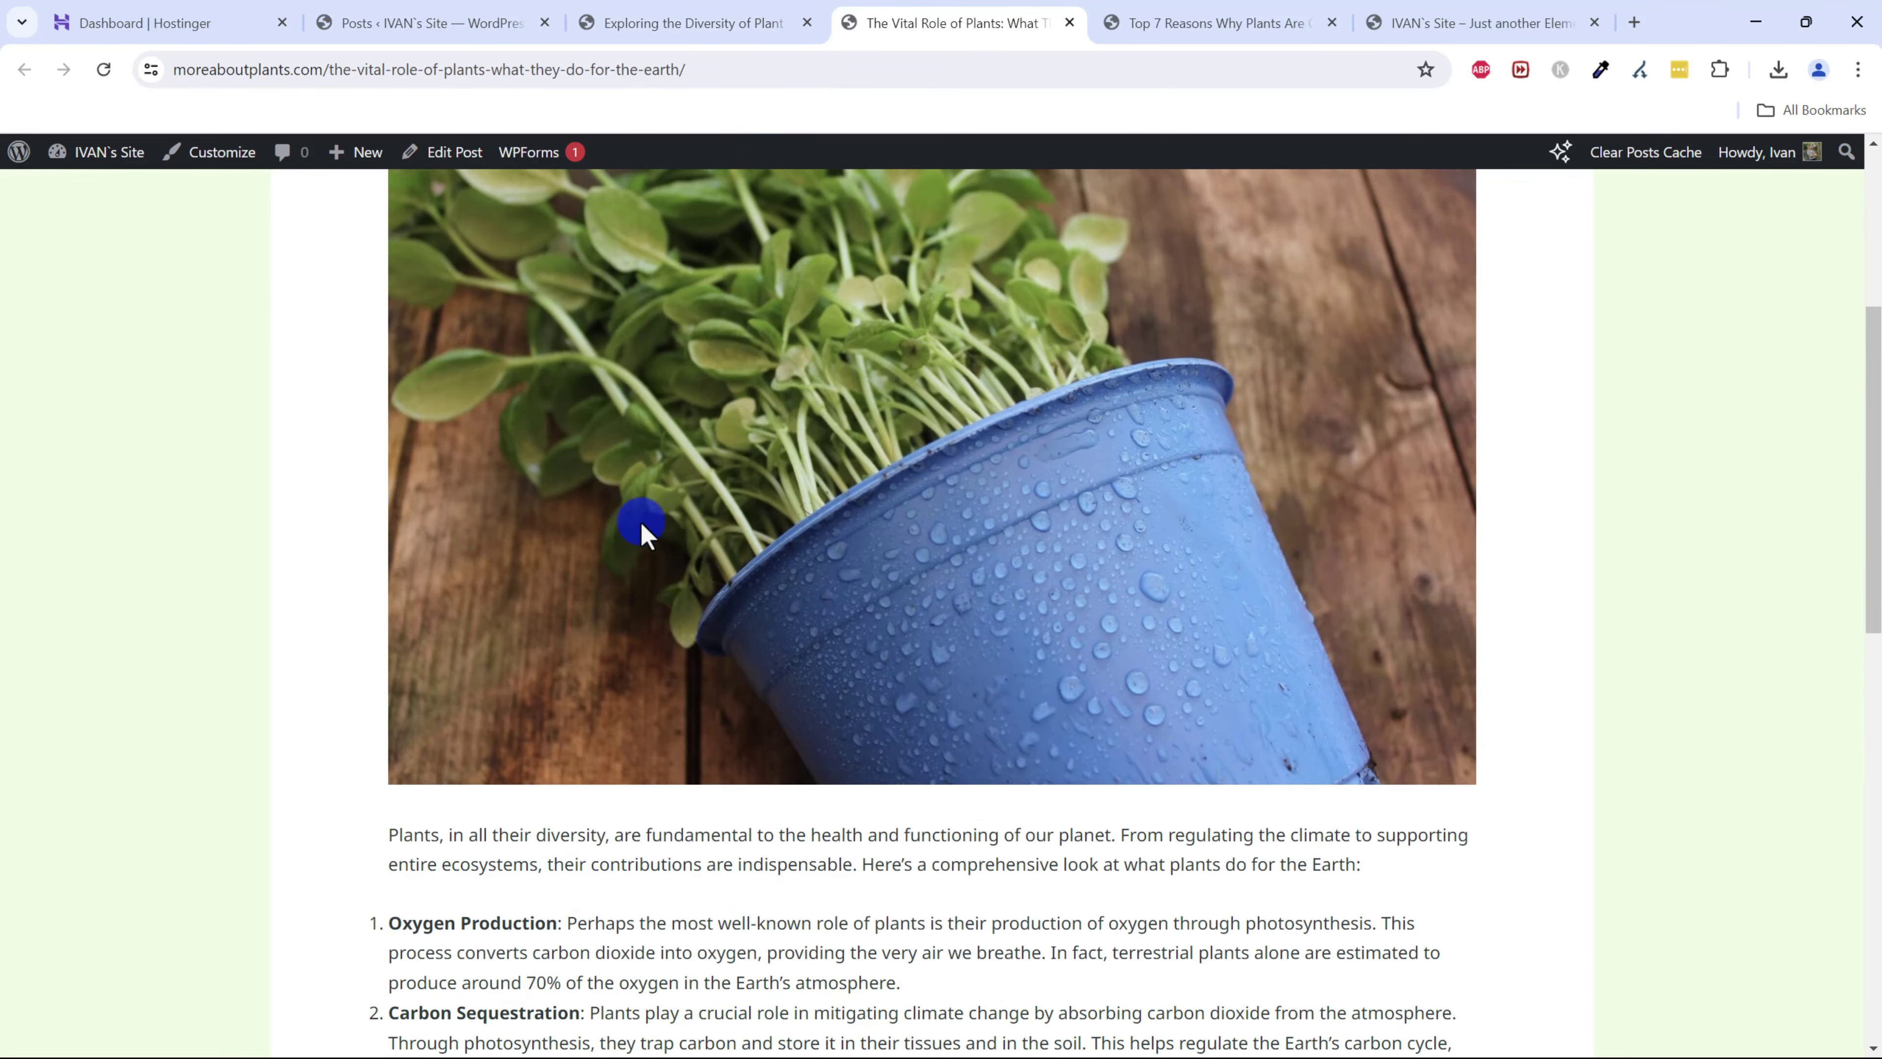
{"action": "scroll", "coordinate": [660, 637], "scroll_direction": "up", "scroll_amount": 8}
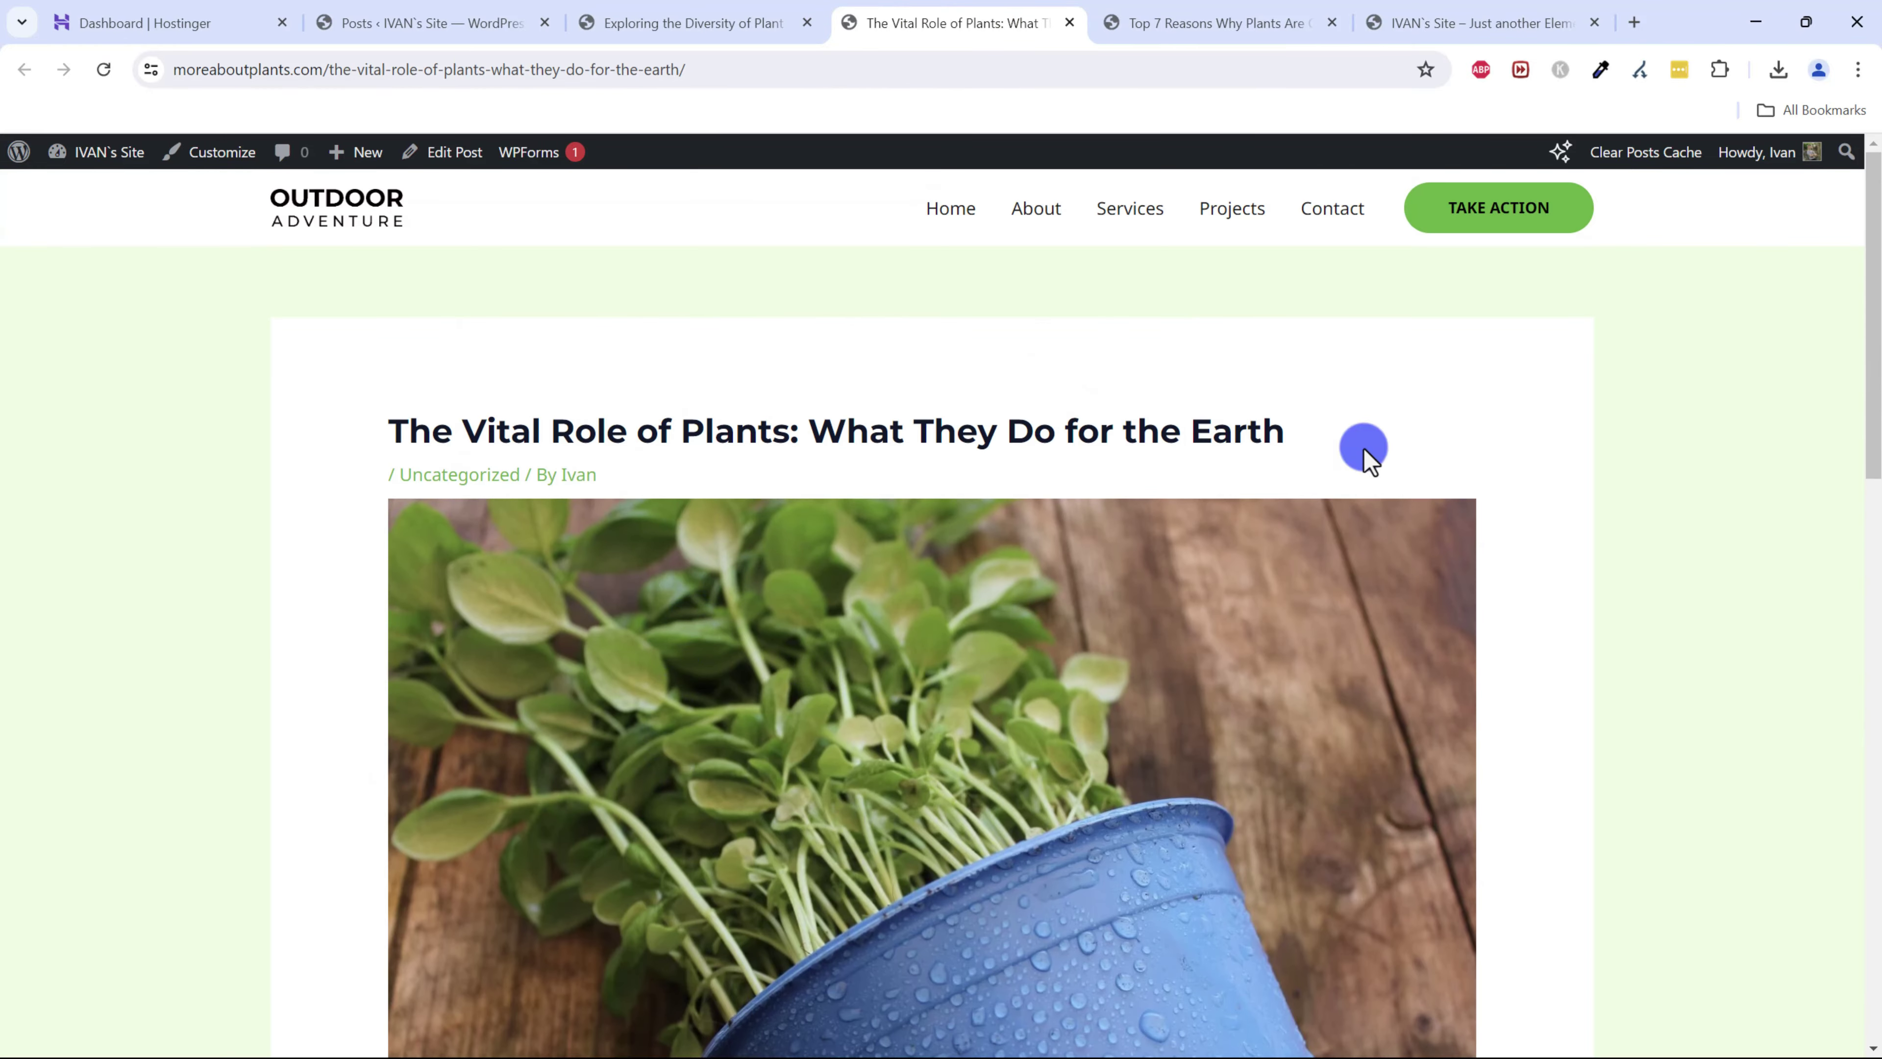
{"action": "left_click", "coordinate": [1252, 19]}
{"action": "scroll", "coordinate": [723, 693], "scroll_direction": "down", "scroll_amount": 2}
{"action": "scroll", "coordinate": [718, 686], "scroll_direction": "down", "scroll_amount": 8}
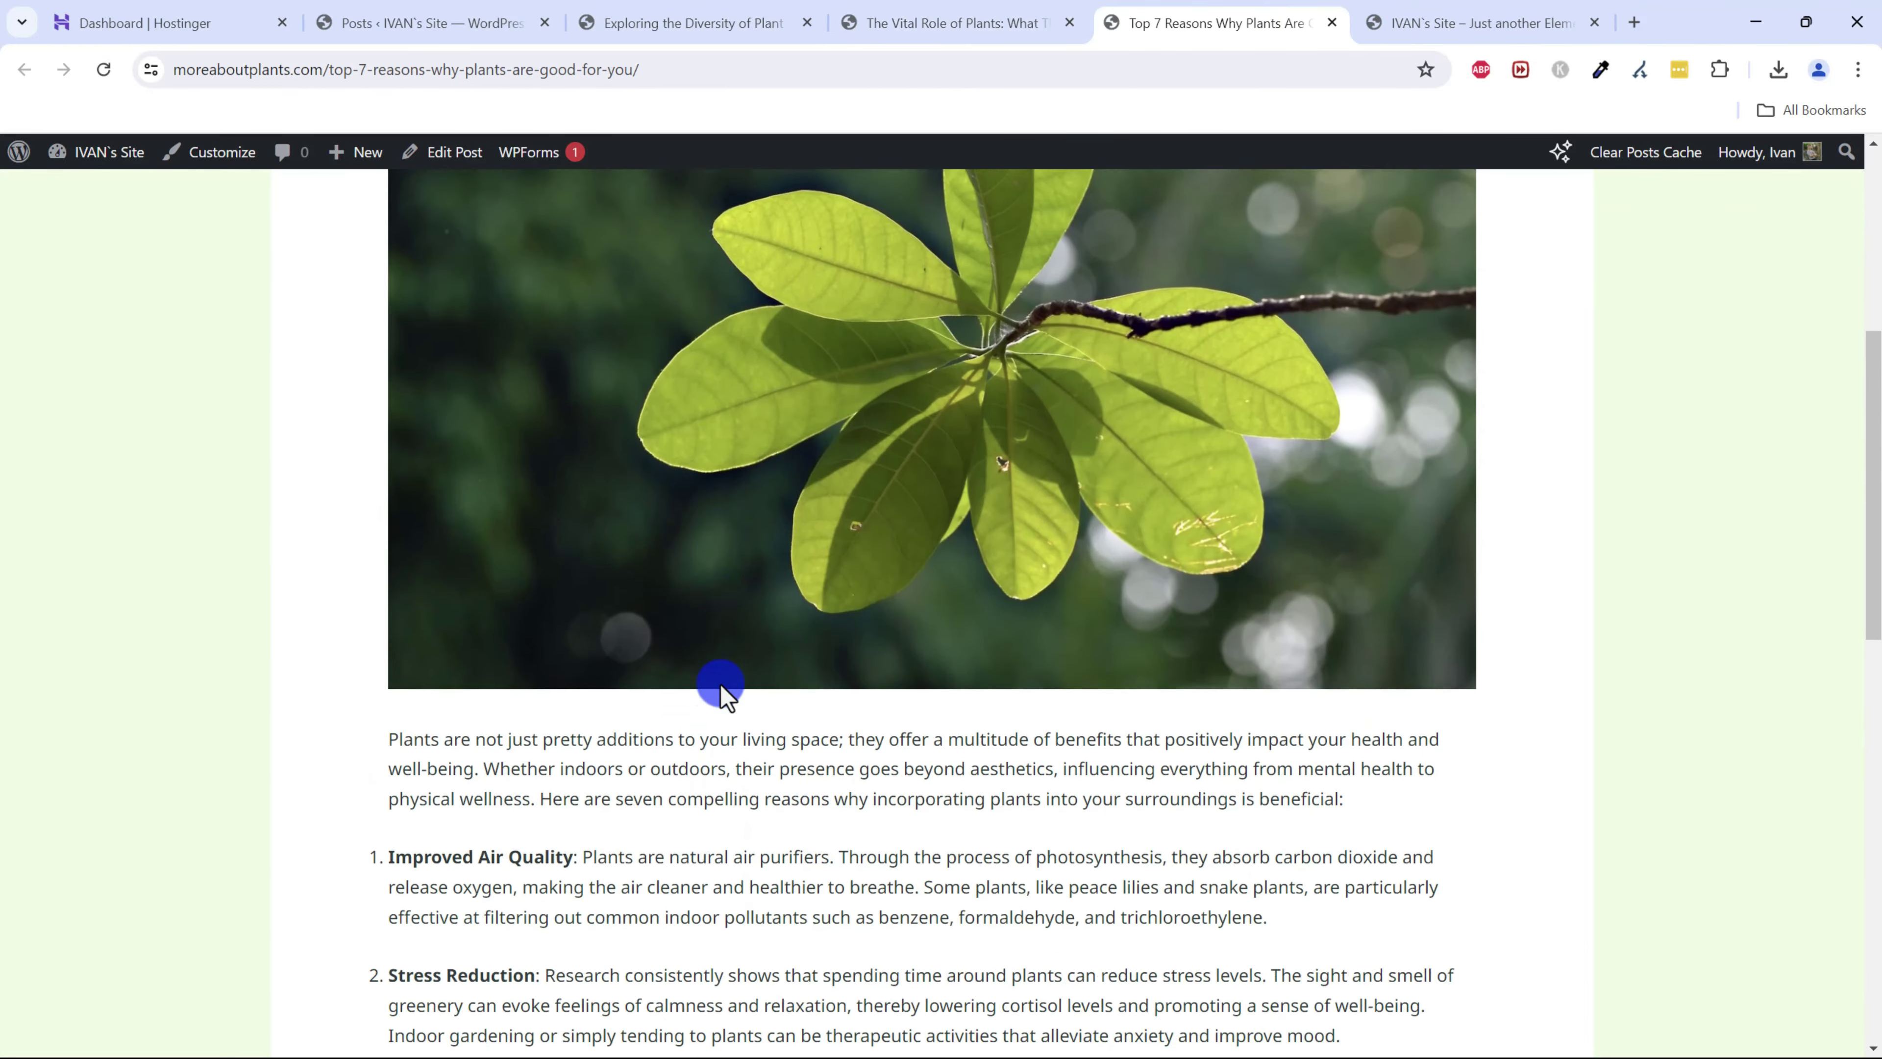
{"action": "scroll", "coordinate": [693, 799], "scroll_direction": "up", "scroll_amount": 5}
{"action": "scroll", "coordinate": [696, 811], "scroll_direction": "up", "scroll_amount": 5}
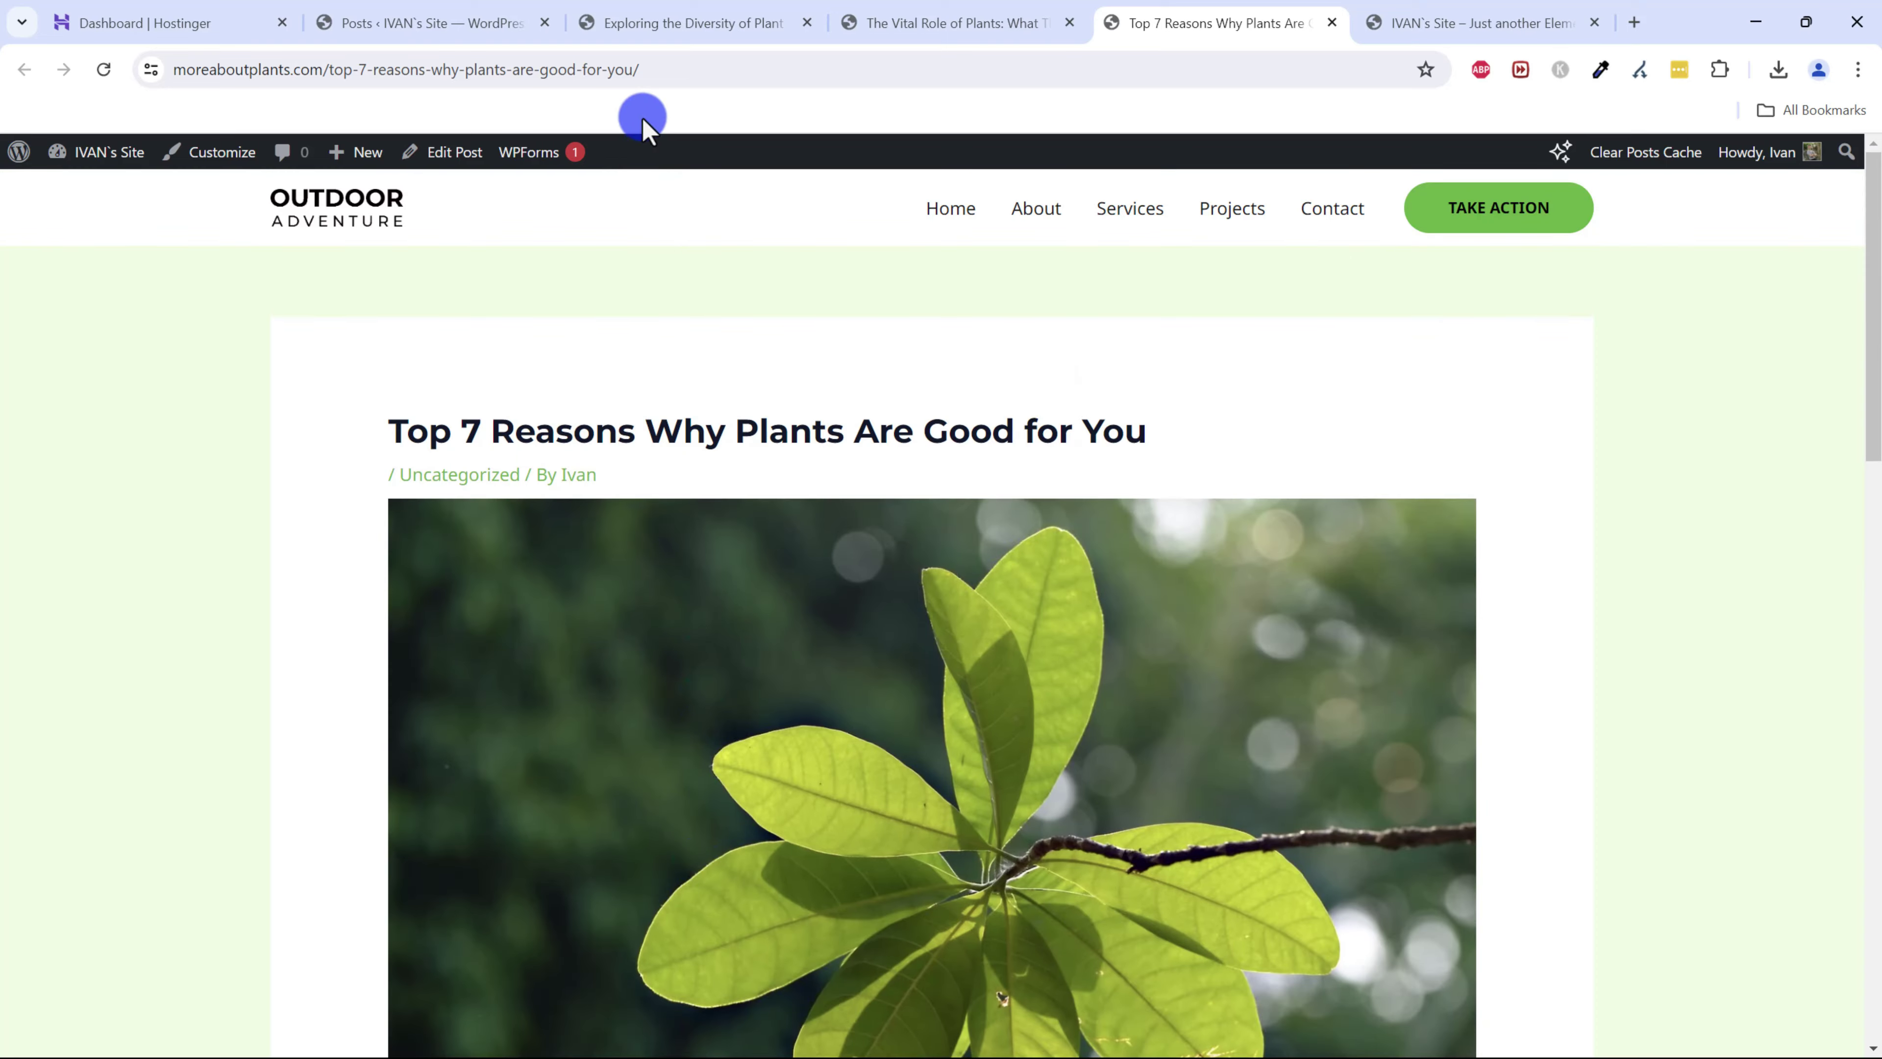
- Close the three article tabs and return to the posts list
{"action": "left_click", "coordinate": [816, 28]}
{"action": "left_click", "coordinate": [807, 23]}
{"action": "left_click", "coordinate": [806, 23]}
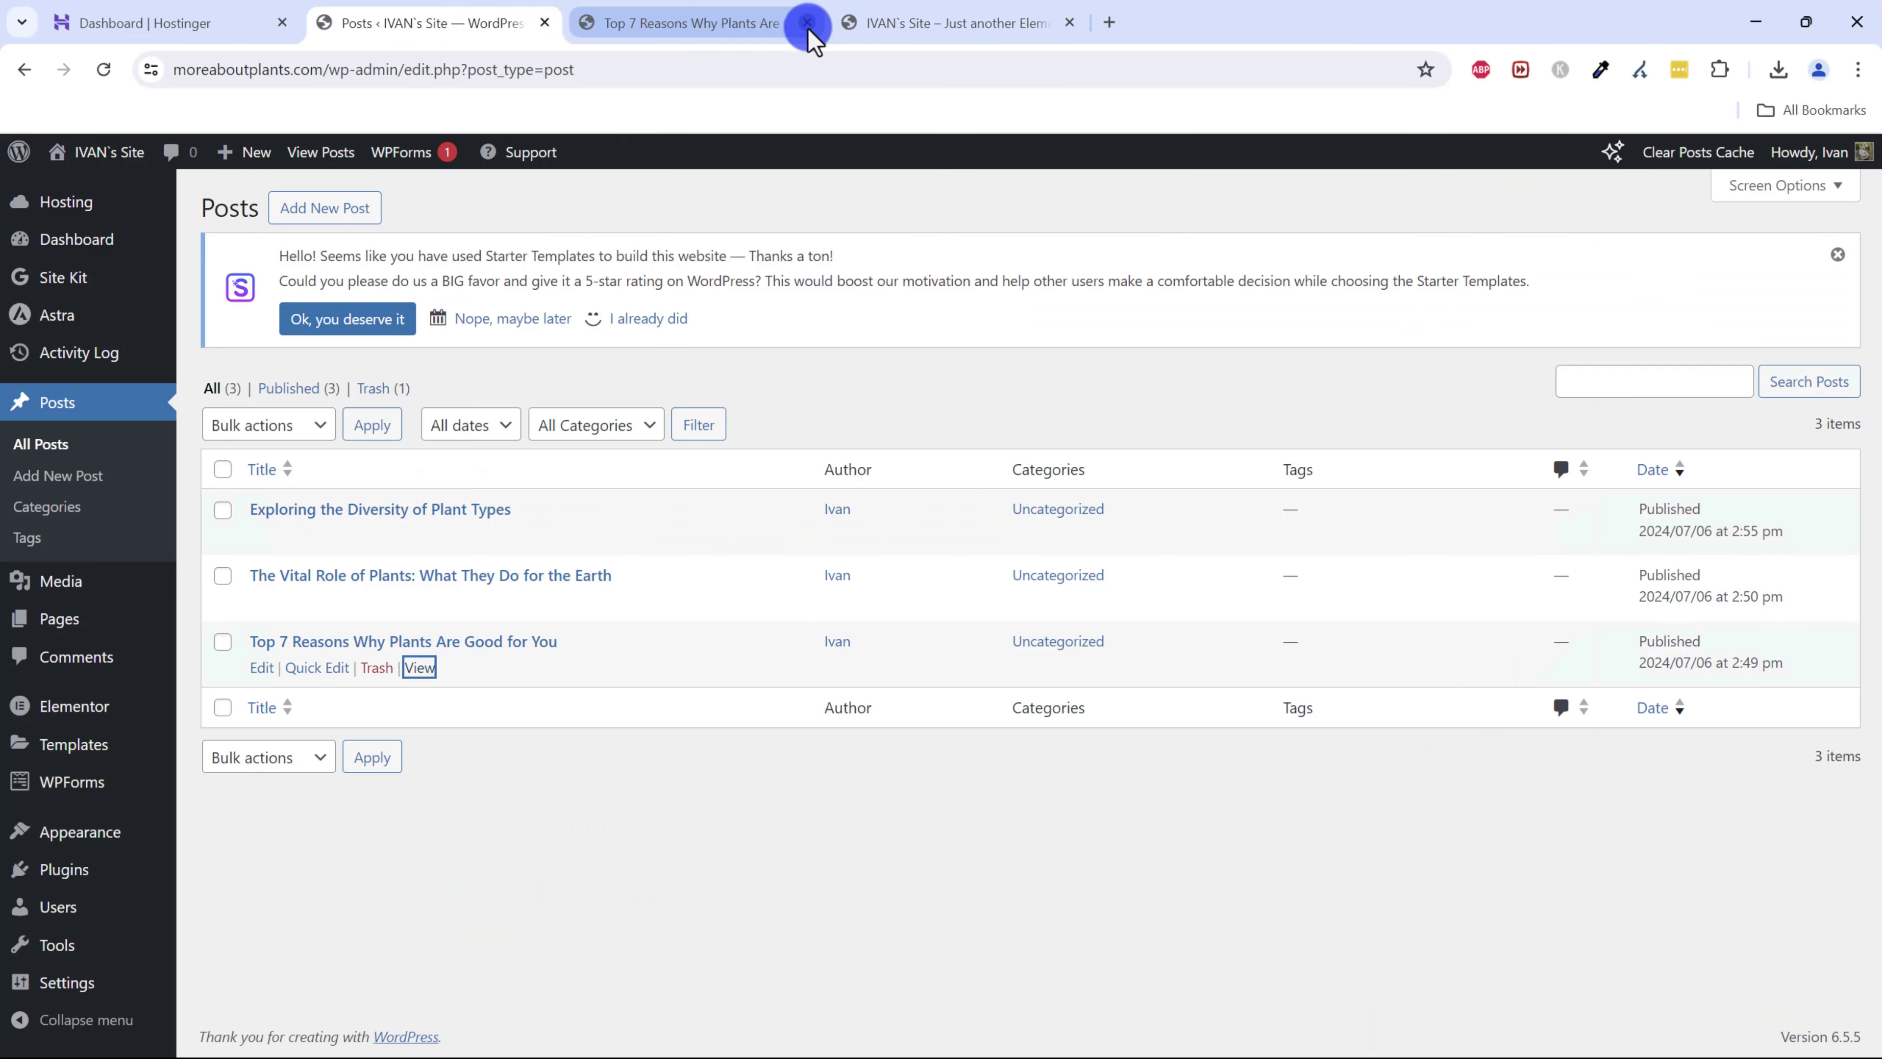
{"action": "left_click", "coordinate": [806, 23]}
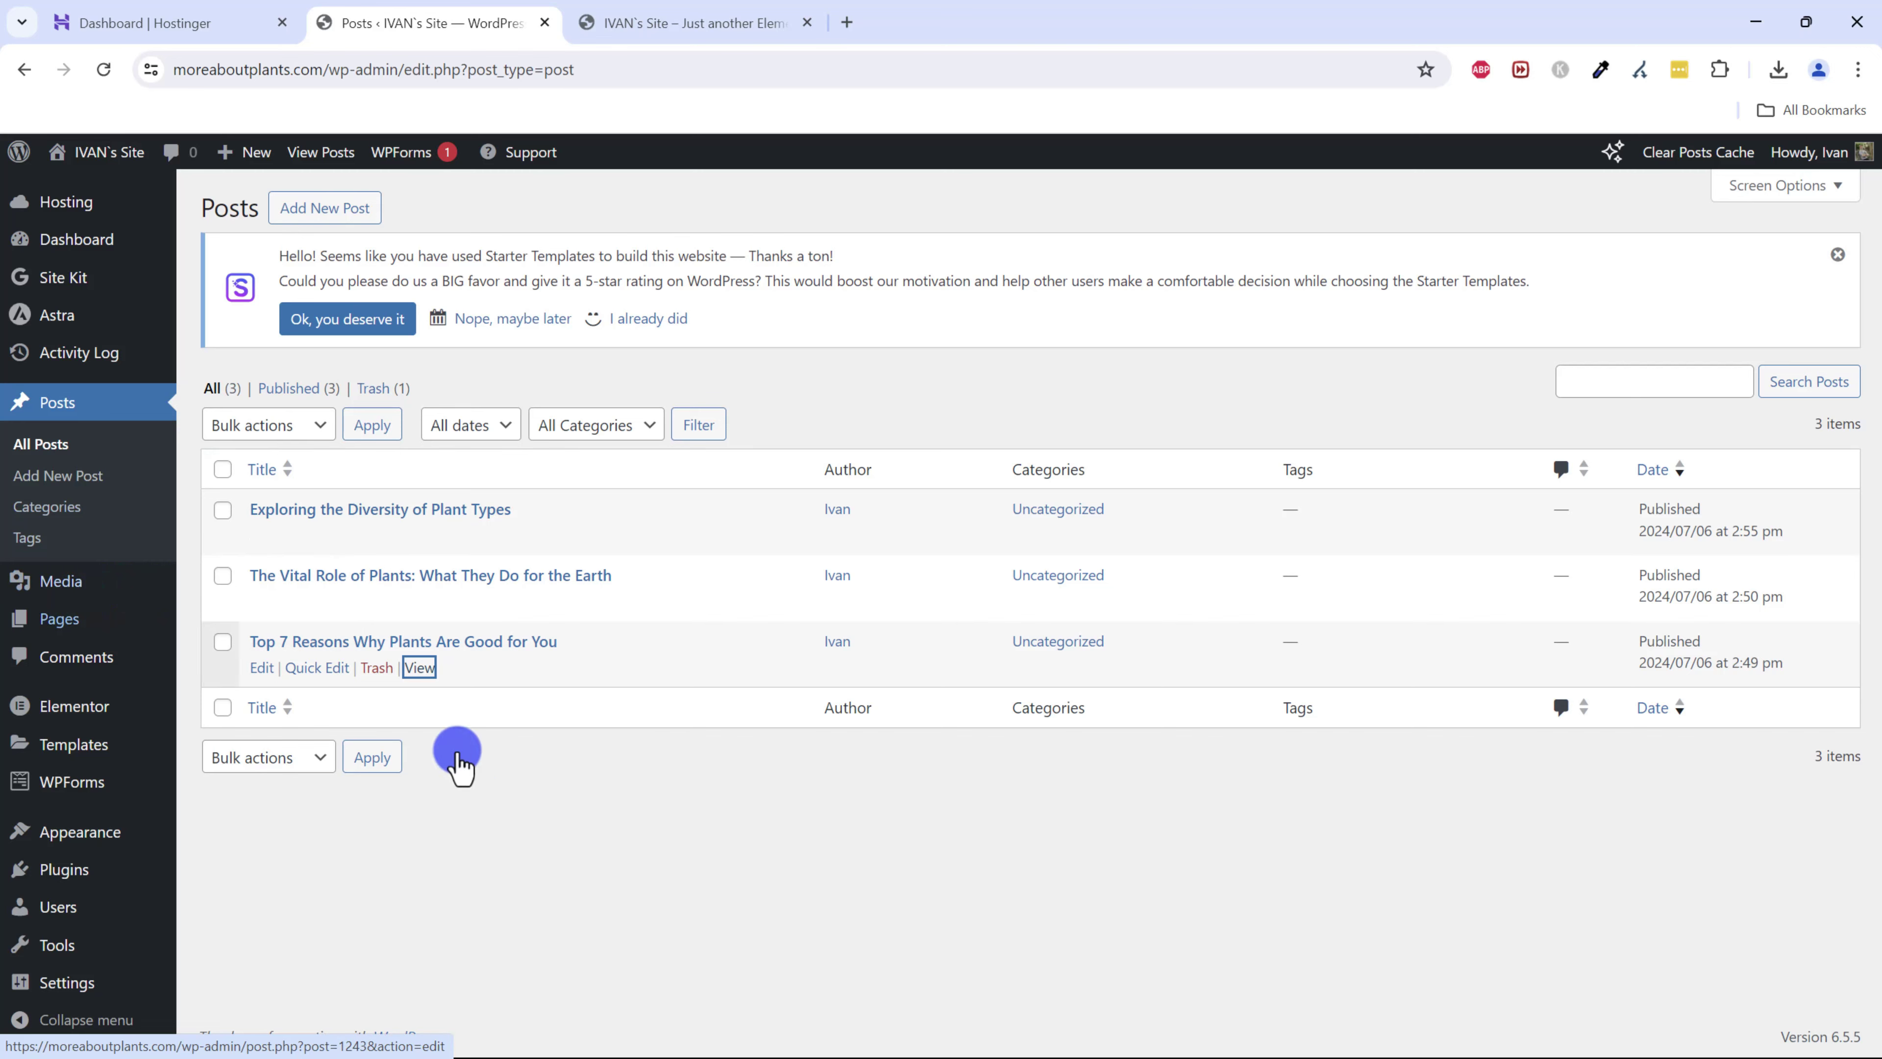
- Open the Home page from the site's page list in the WordPress editor
{"action": "mouse_move", "coordinate": [50, 636]}
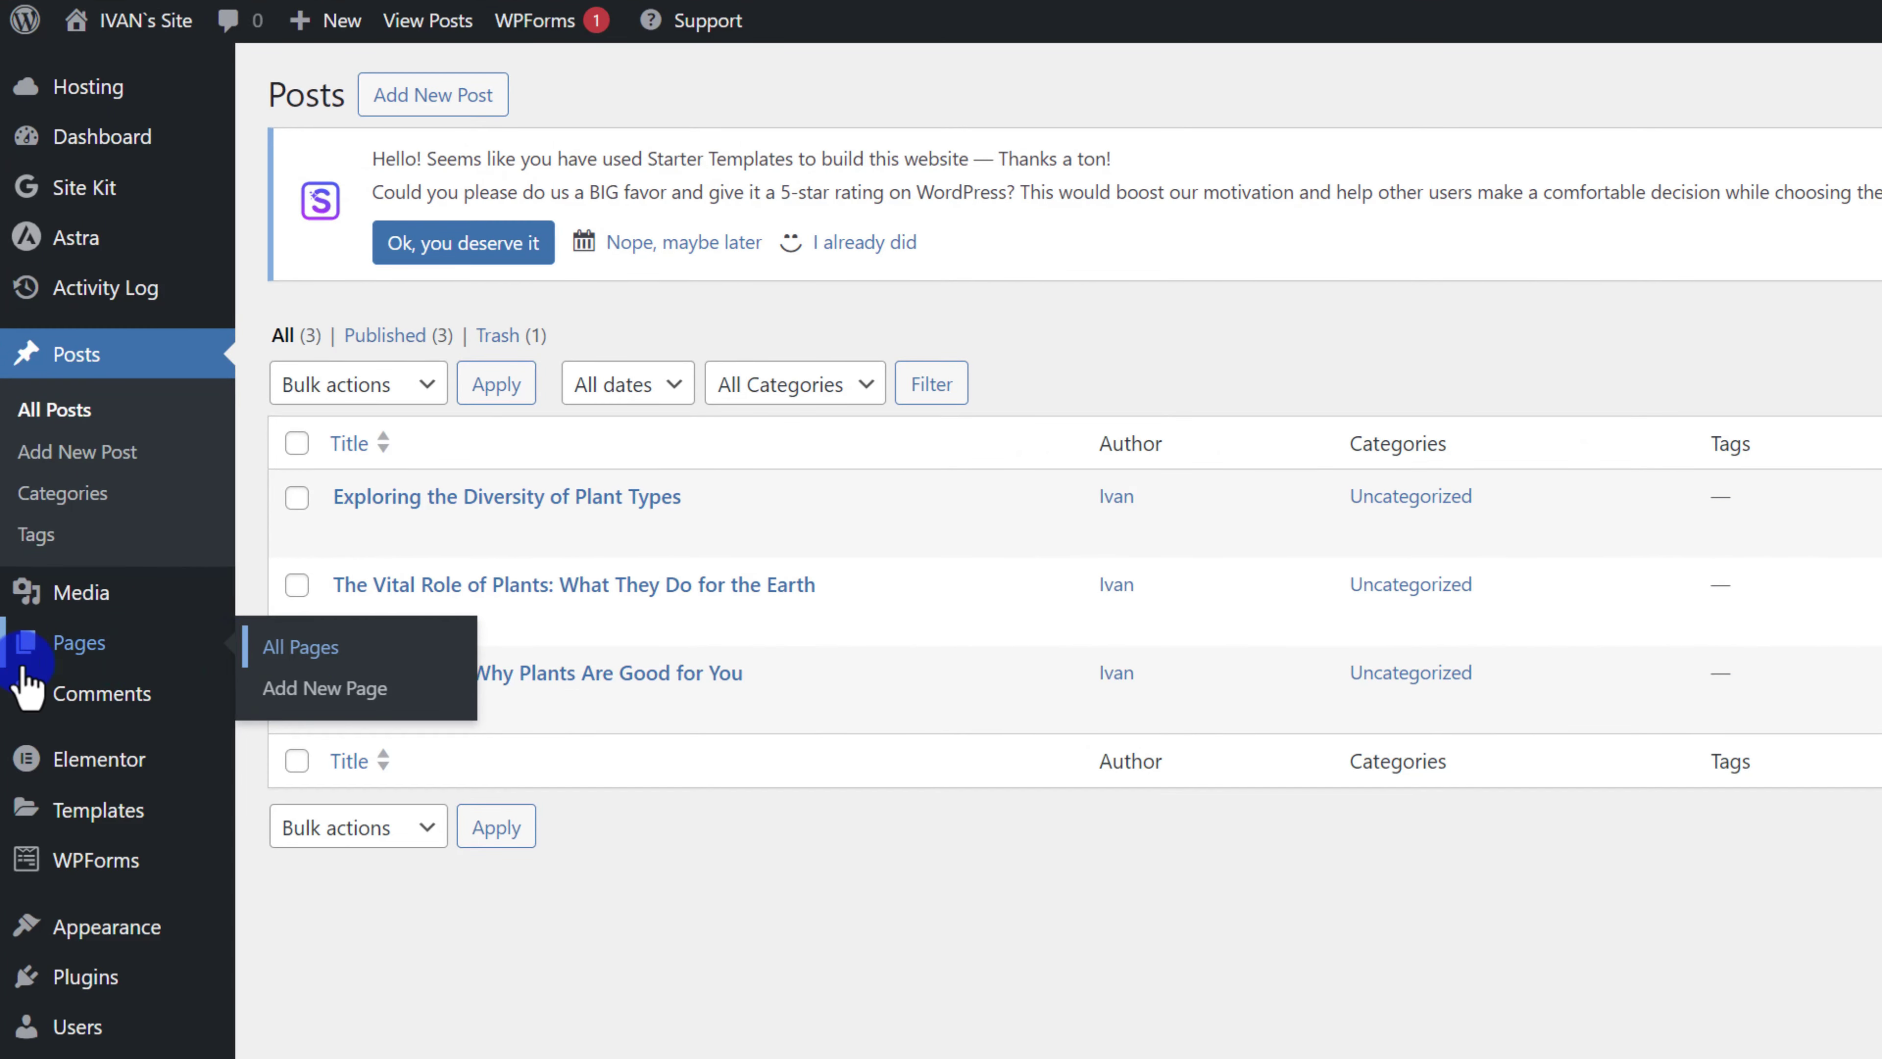
{"action": "left_click", "coordinate": [23, 665]}
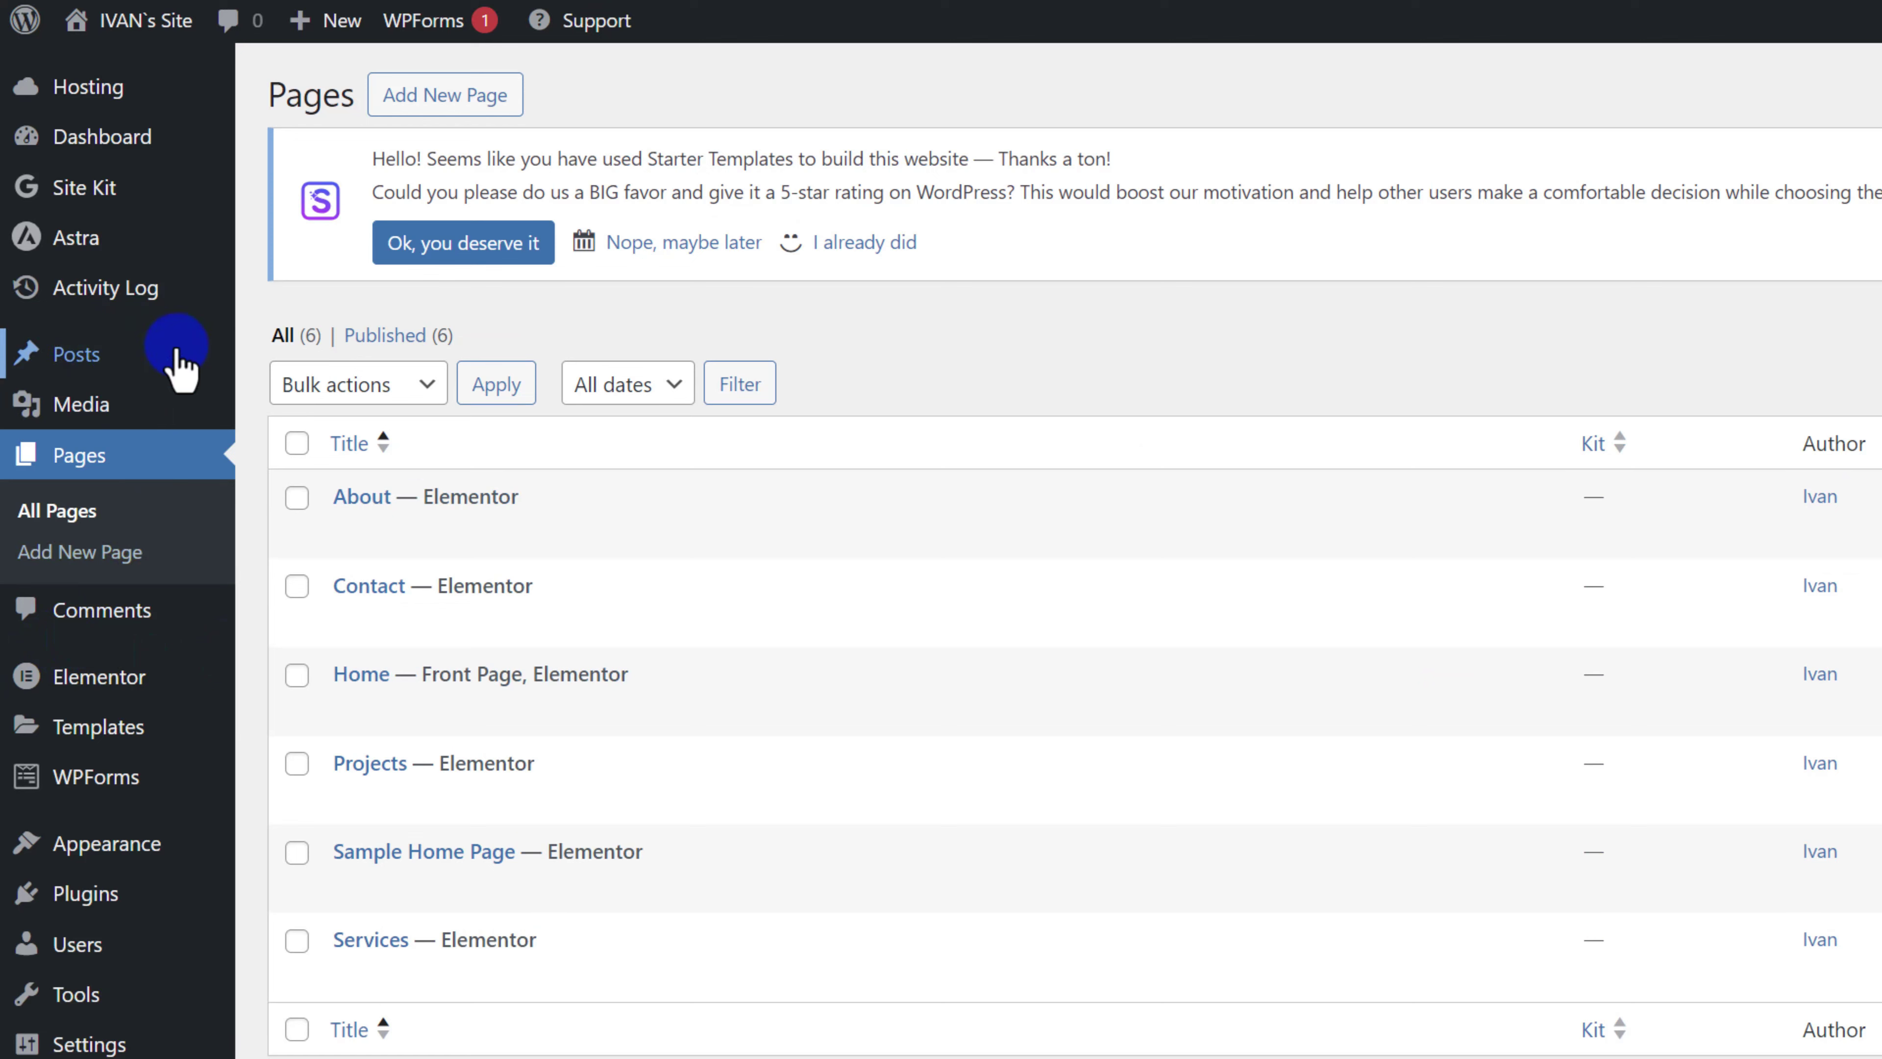
{"action": "mouse_move", "coordinate": [85, 361]}
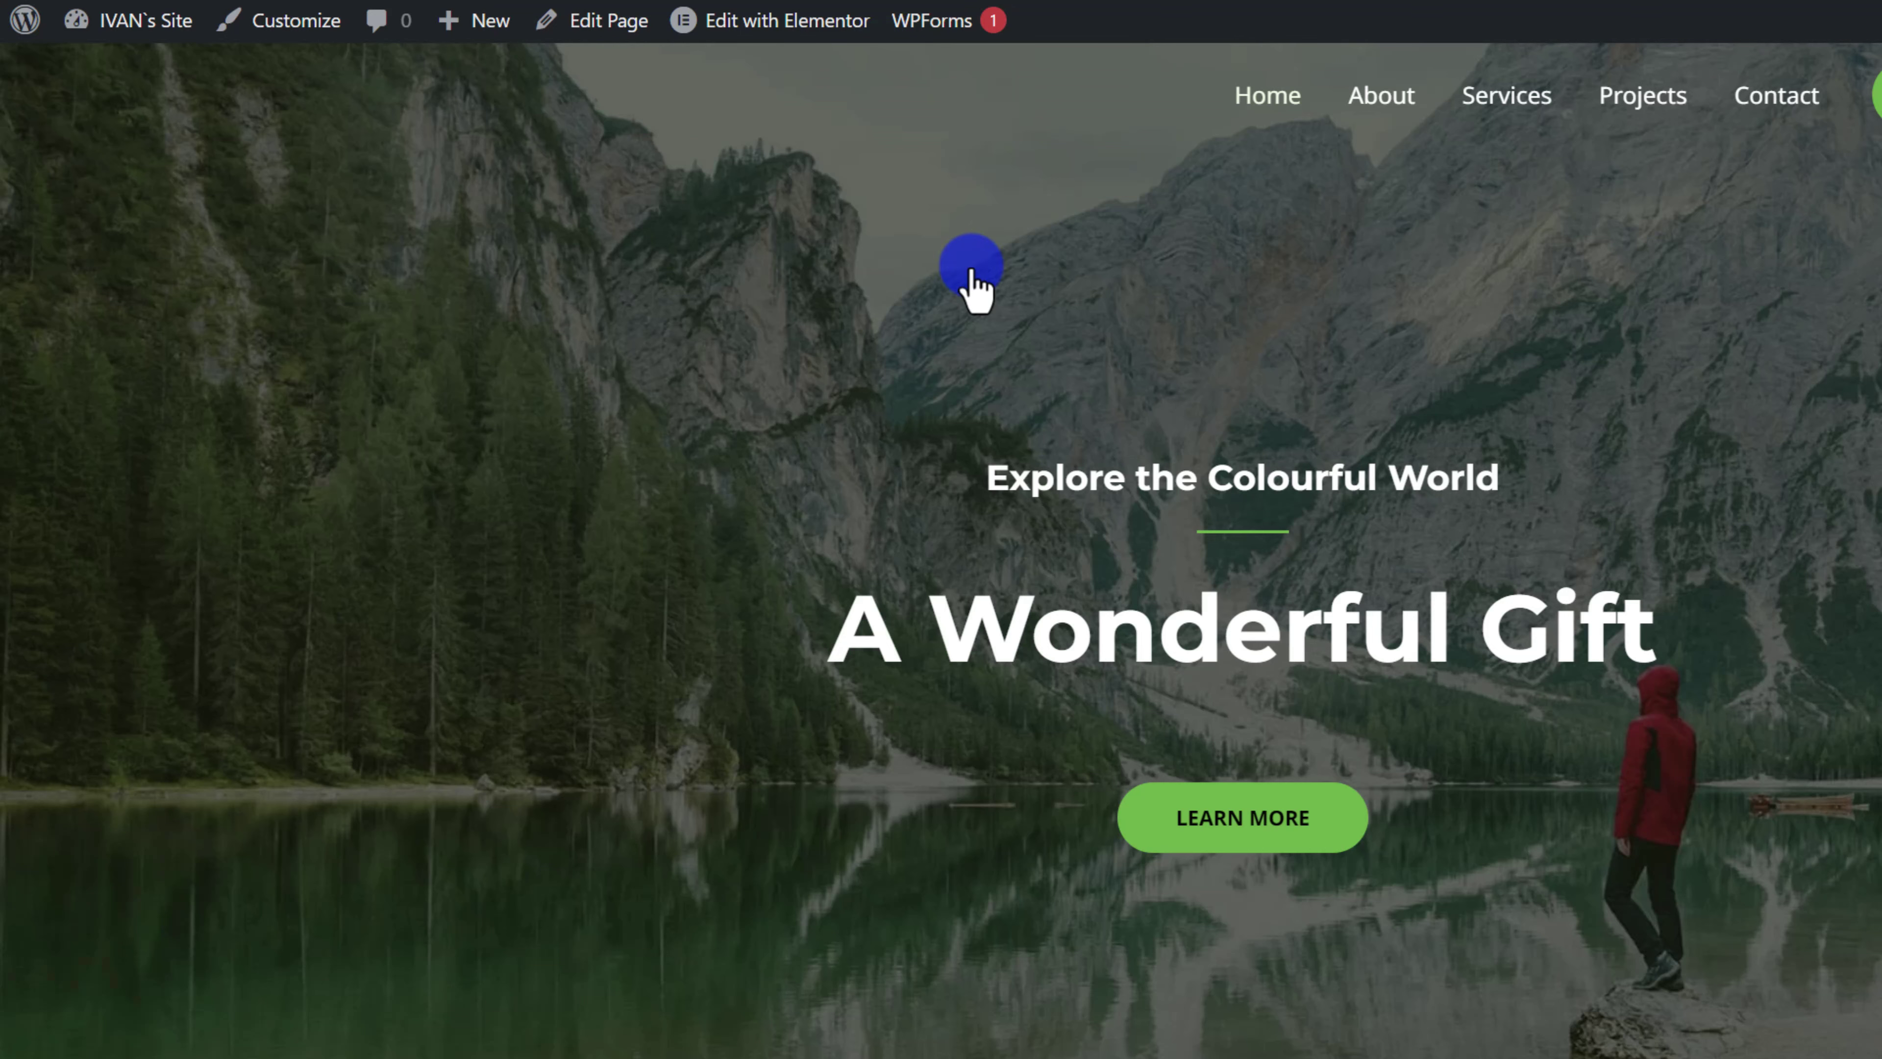
{"action": "left_click", "coordinate": [763, 7]}
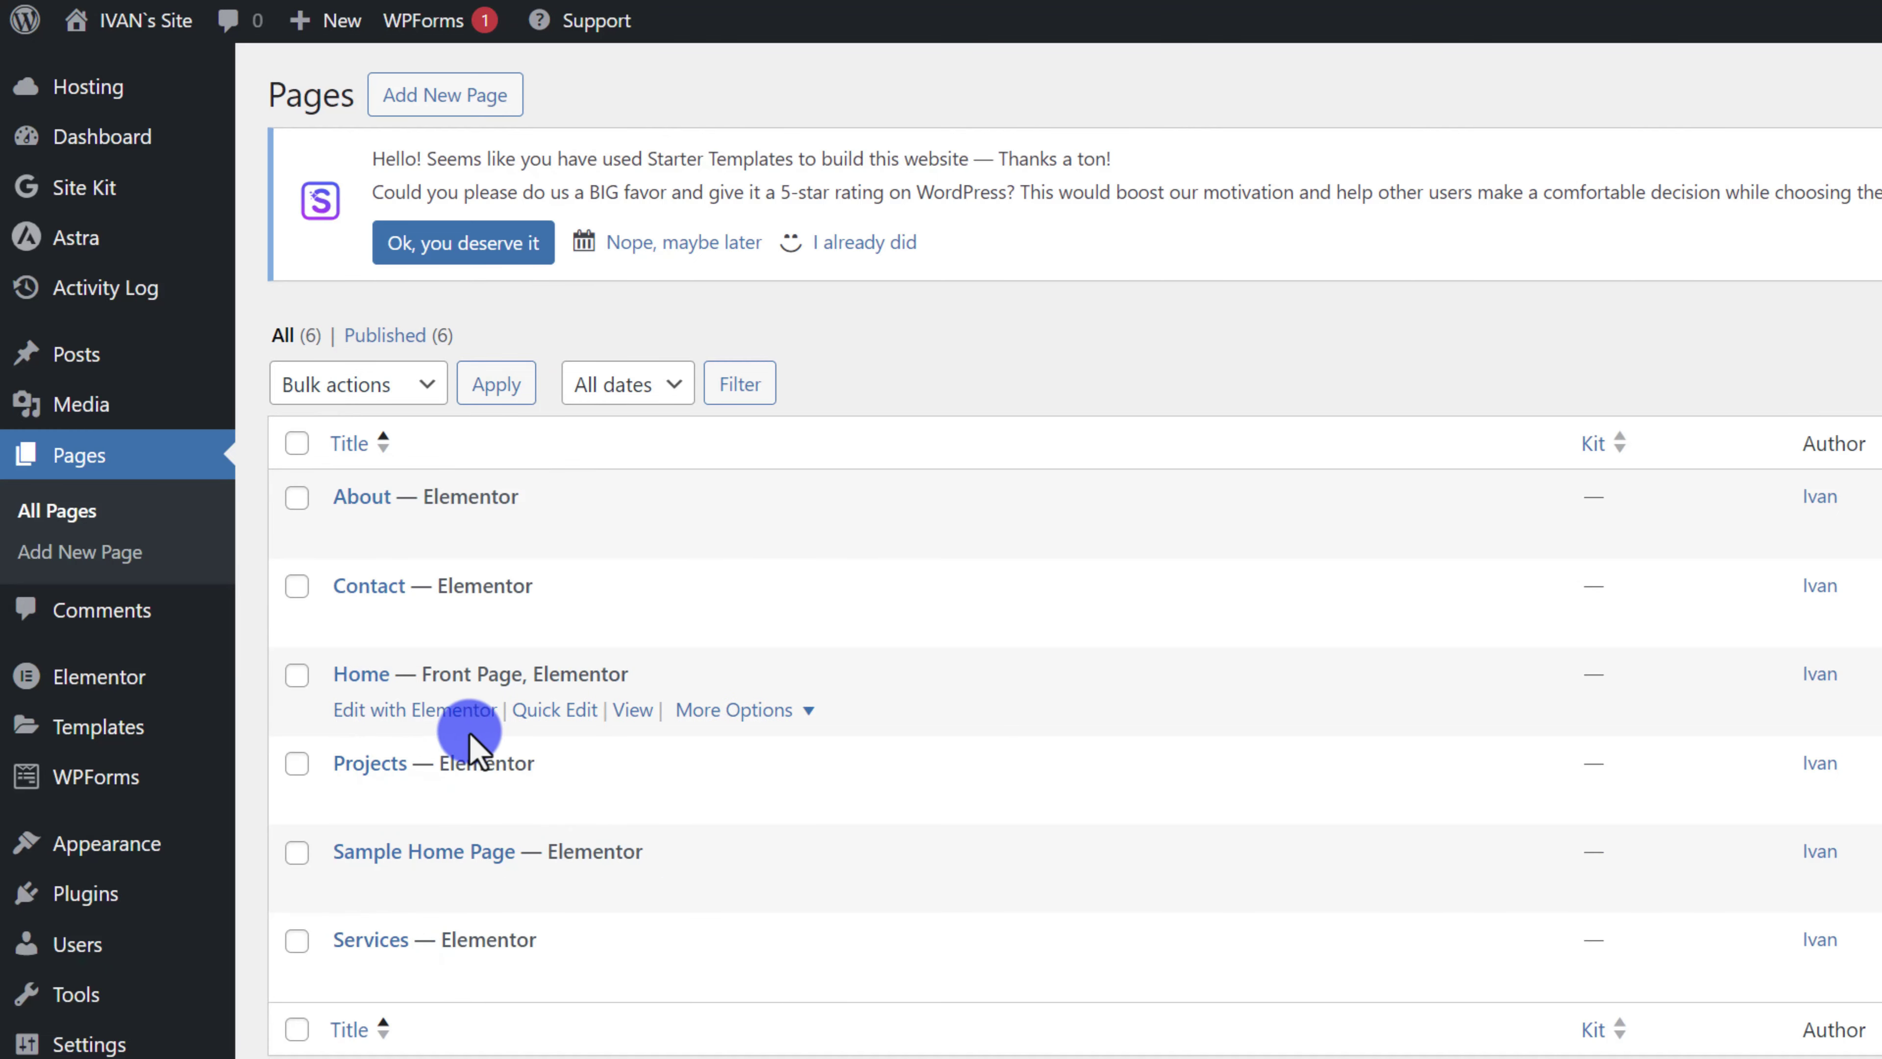
{"action": "left_click", "coordinate": [799, 711]}
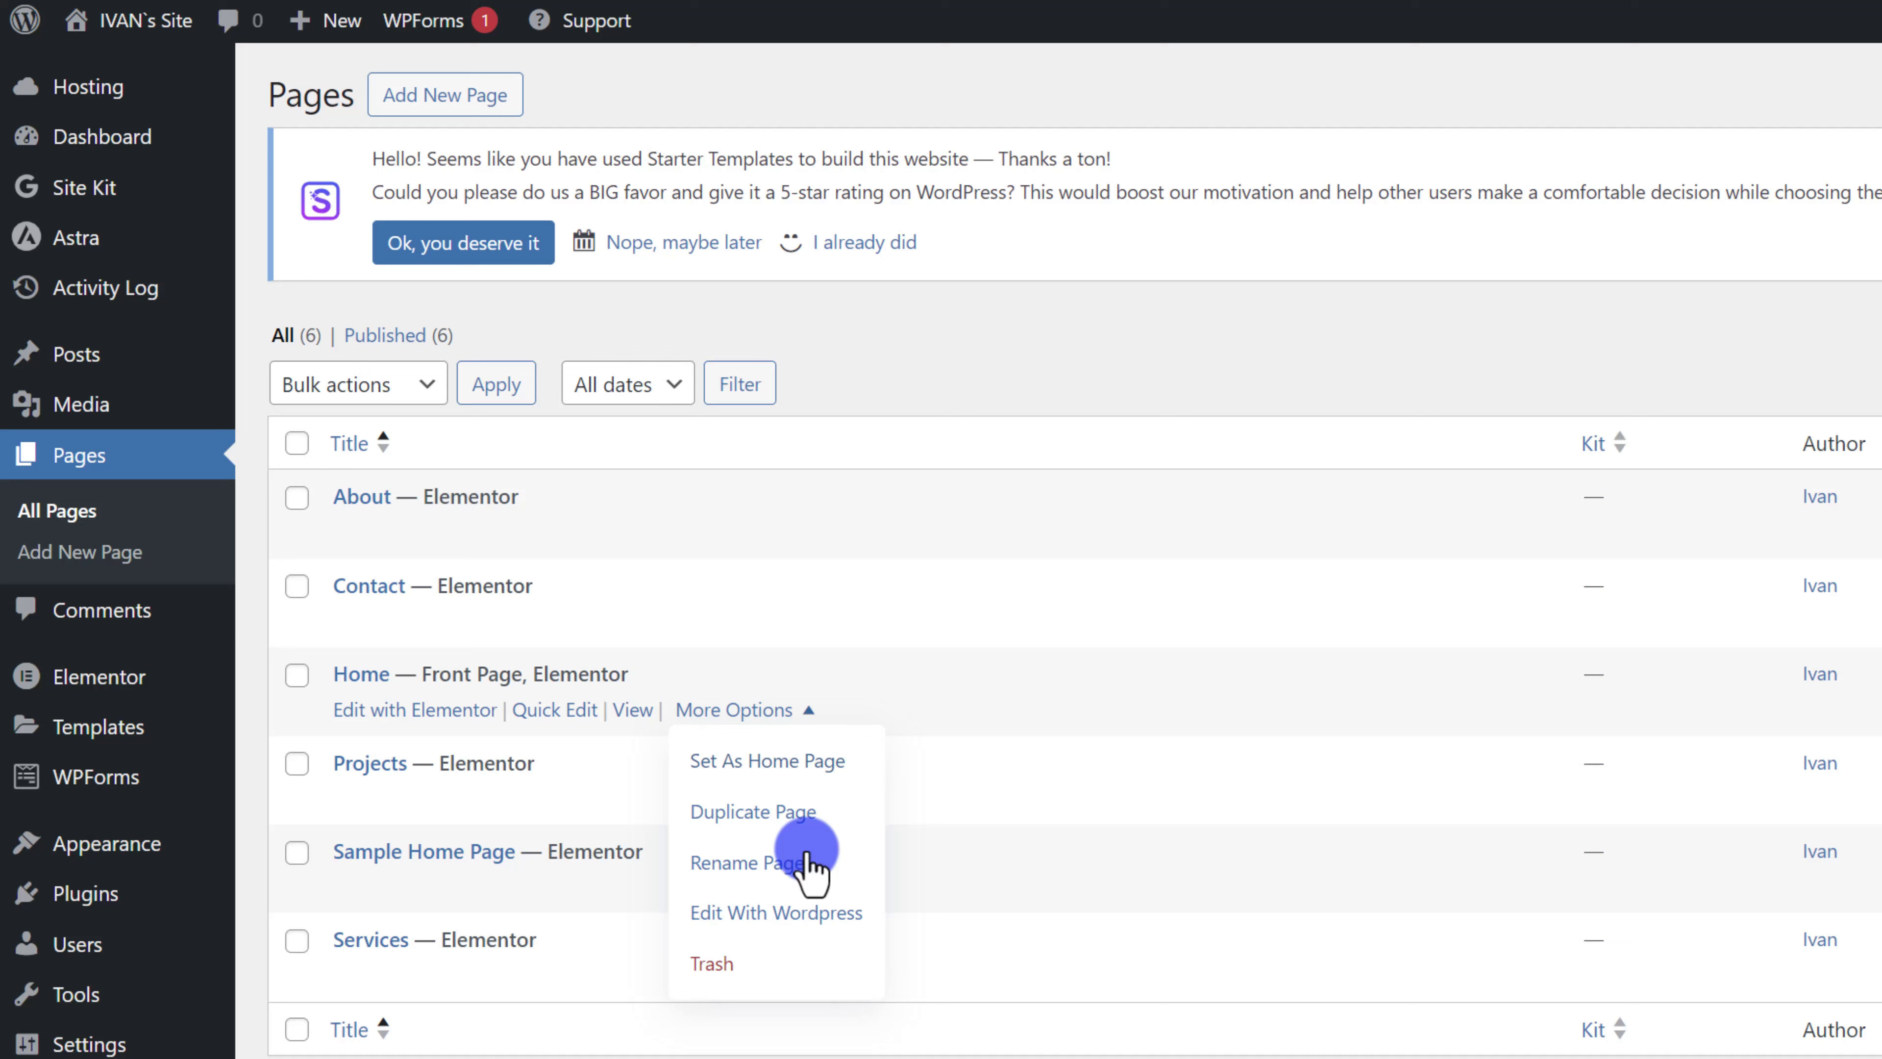
{"action": "left_click", "coordinate": [774, 914]}
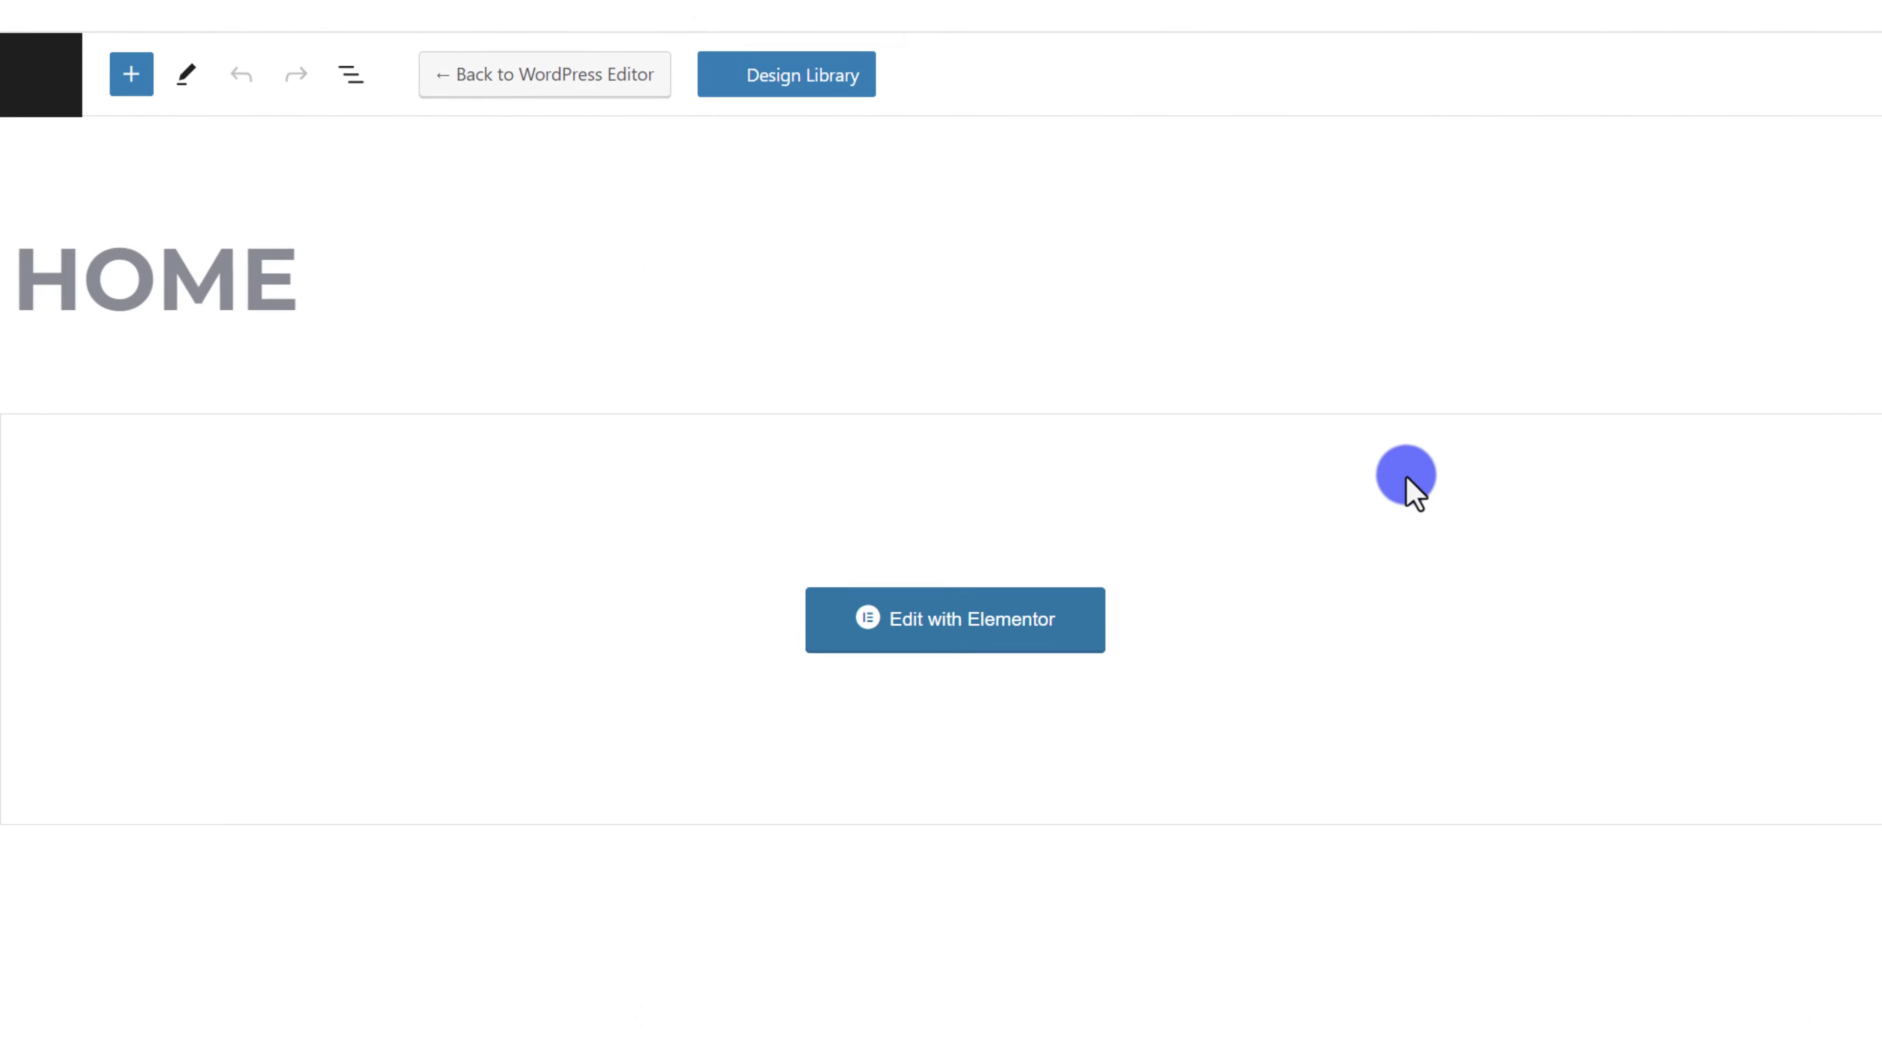
- Set the Home page's transparent header to Disabled in the advanced Astra settings and update the page
{"action": "left_click", "coordinate": [1744, 162]}
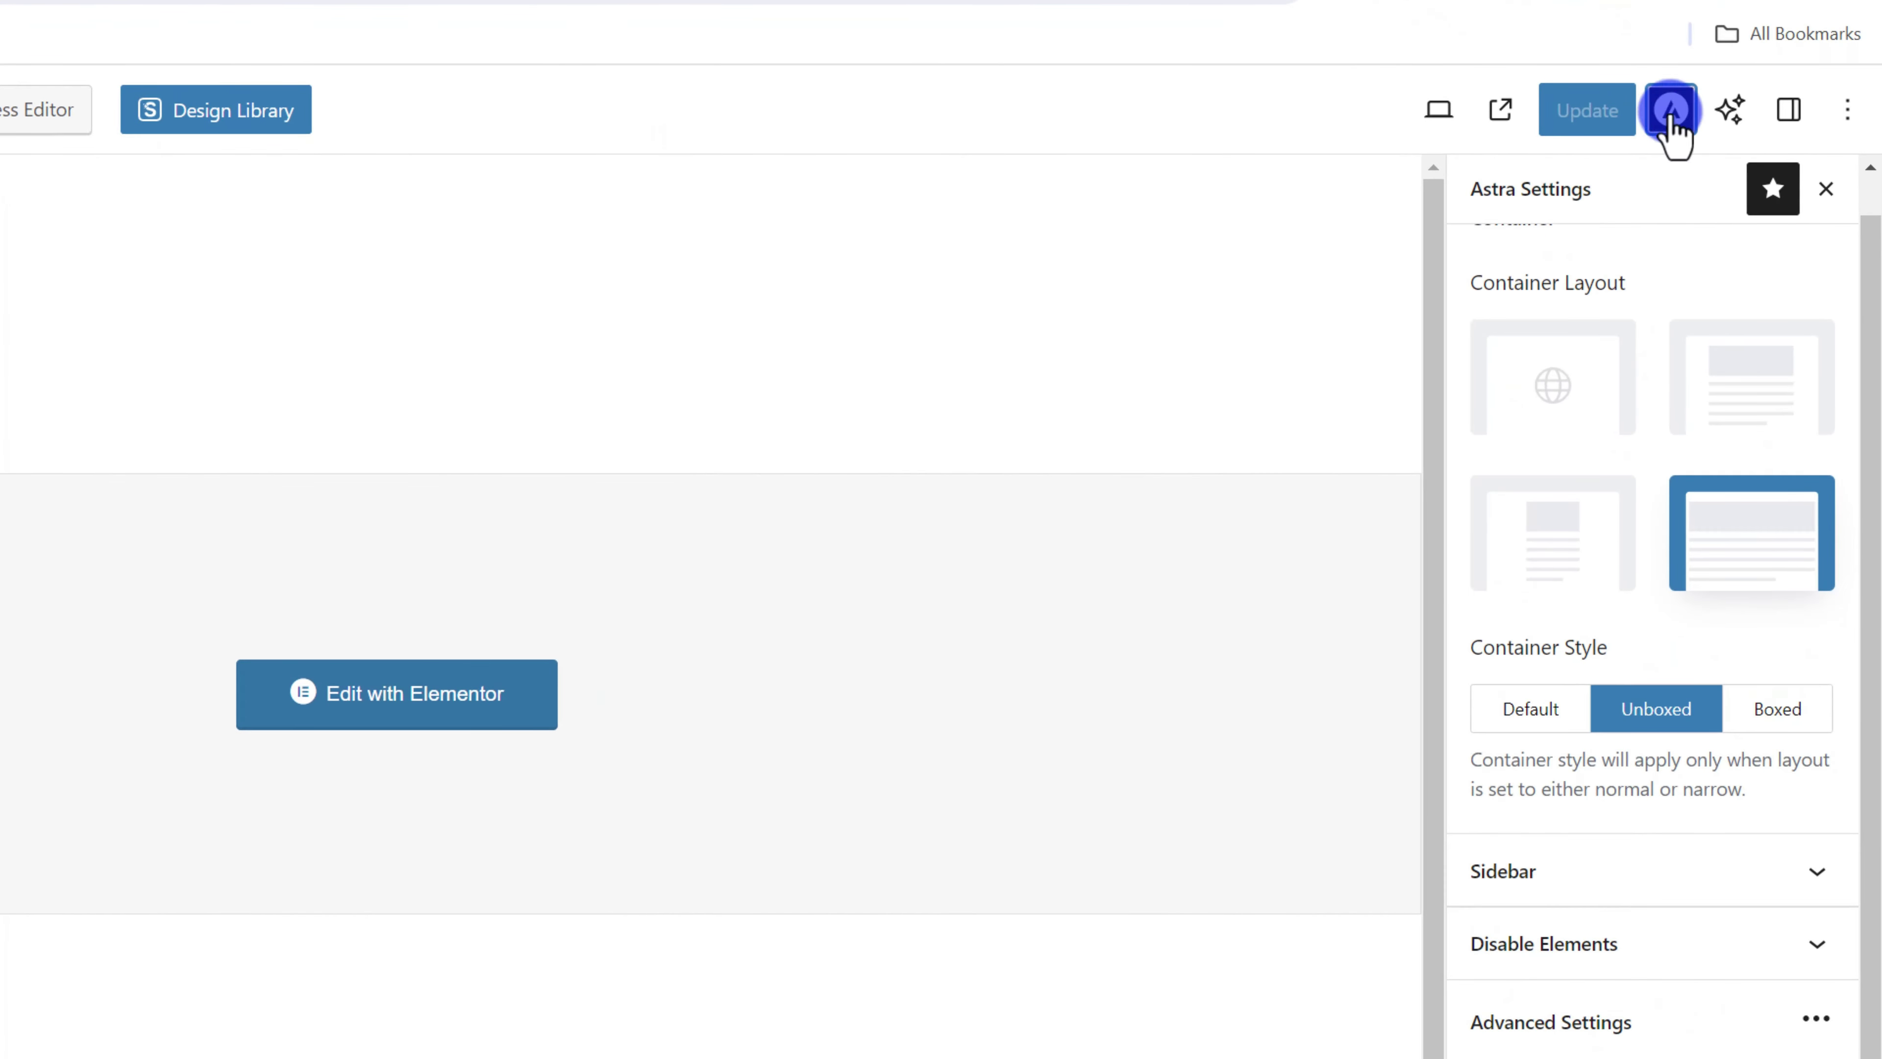
{"action": "scroll", "coordinate": [1630, 853], "scroll_direction": "down", "scroll_amount": 2}
{"action": "left_click", "coordinate": [1564, 952]}
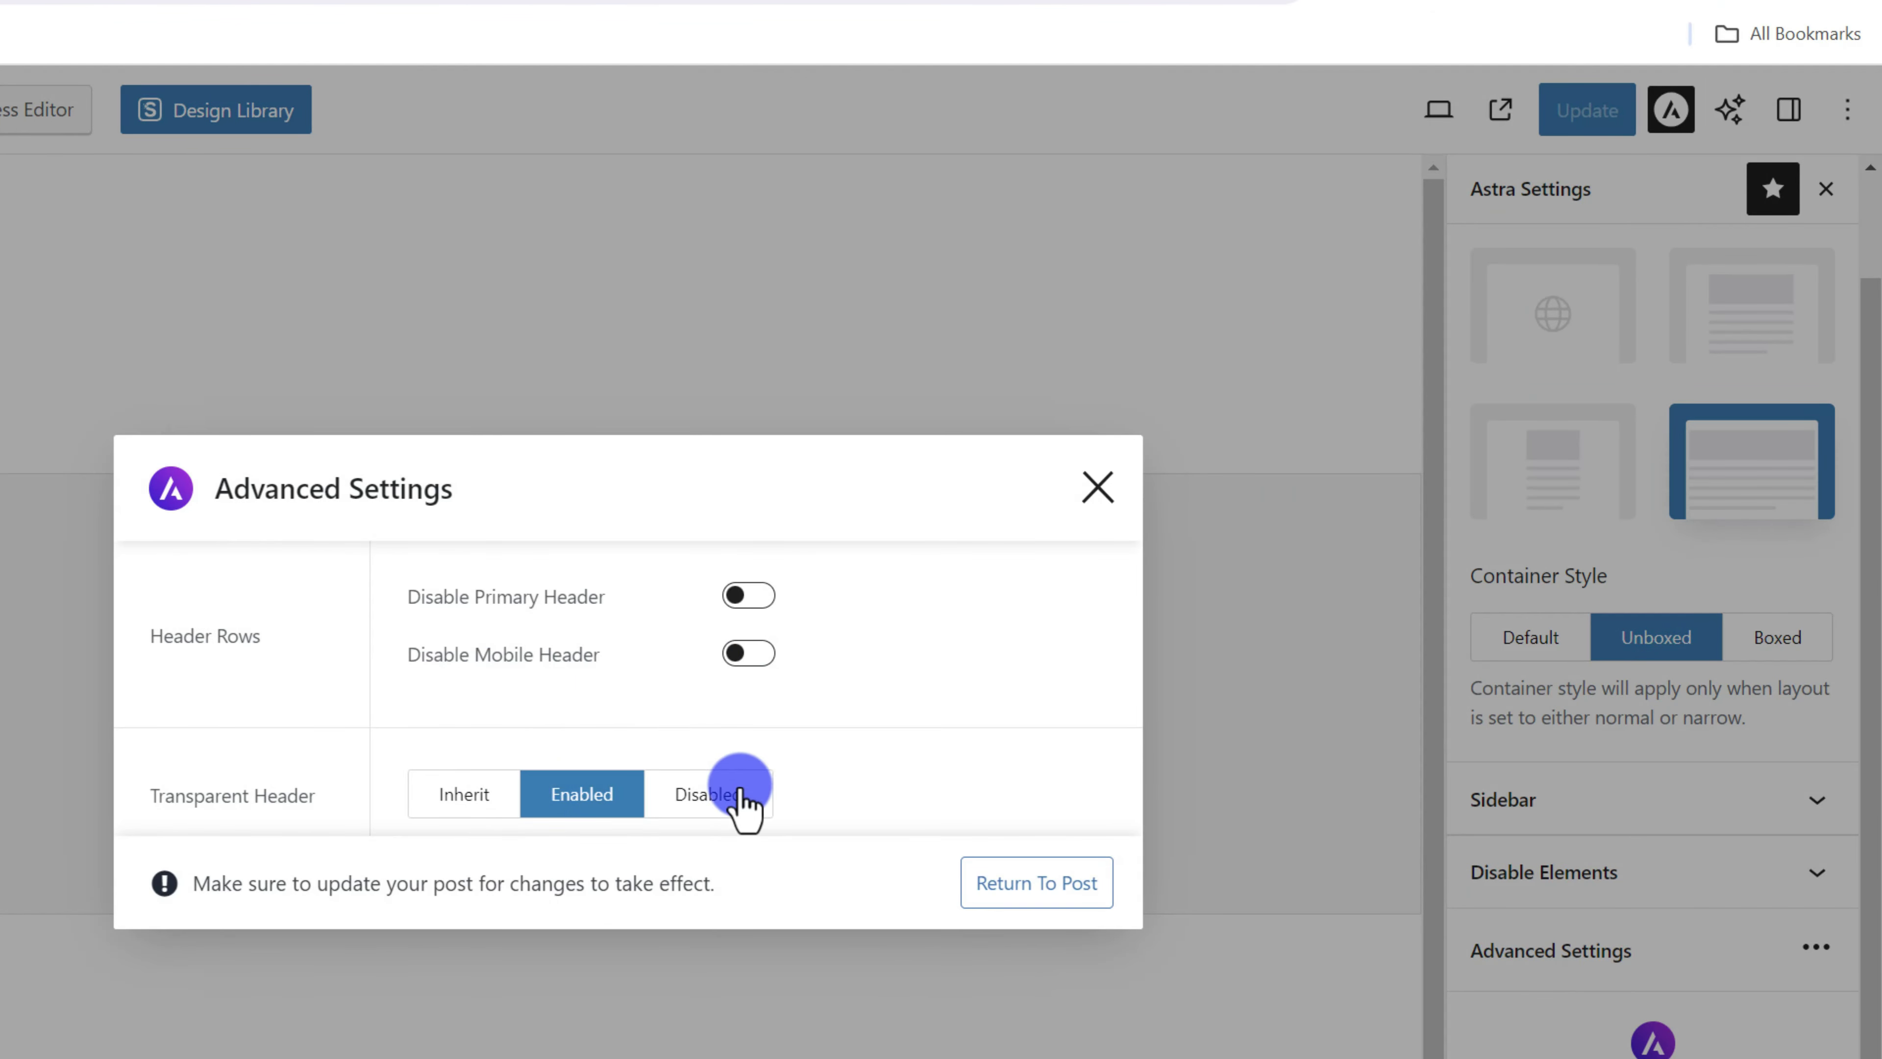
{"action": "left_click", "coordinate": [700, 793]}
{"action": "left_click", "coordinate": [1038, 886]}
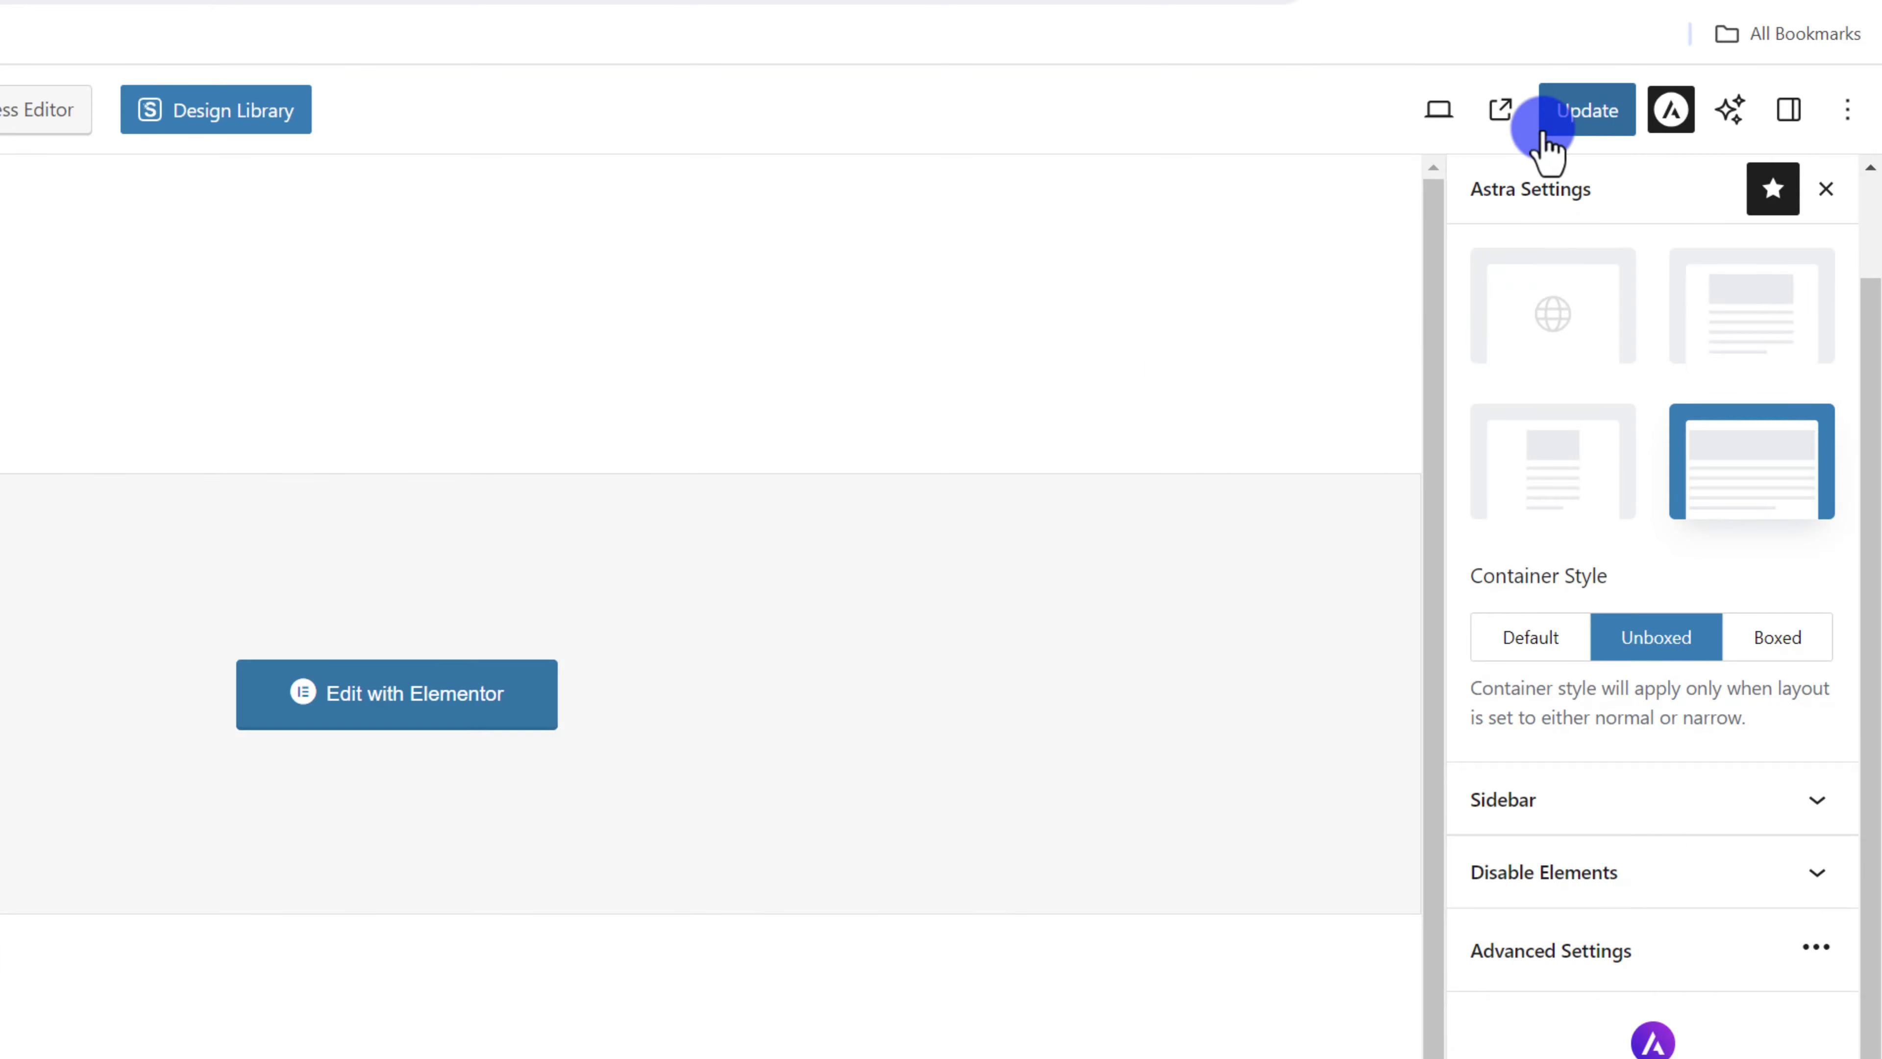
{"action": "left_click", "coordinate": [1588, 114]}
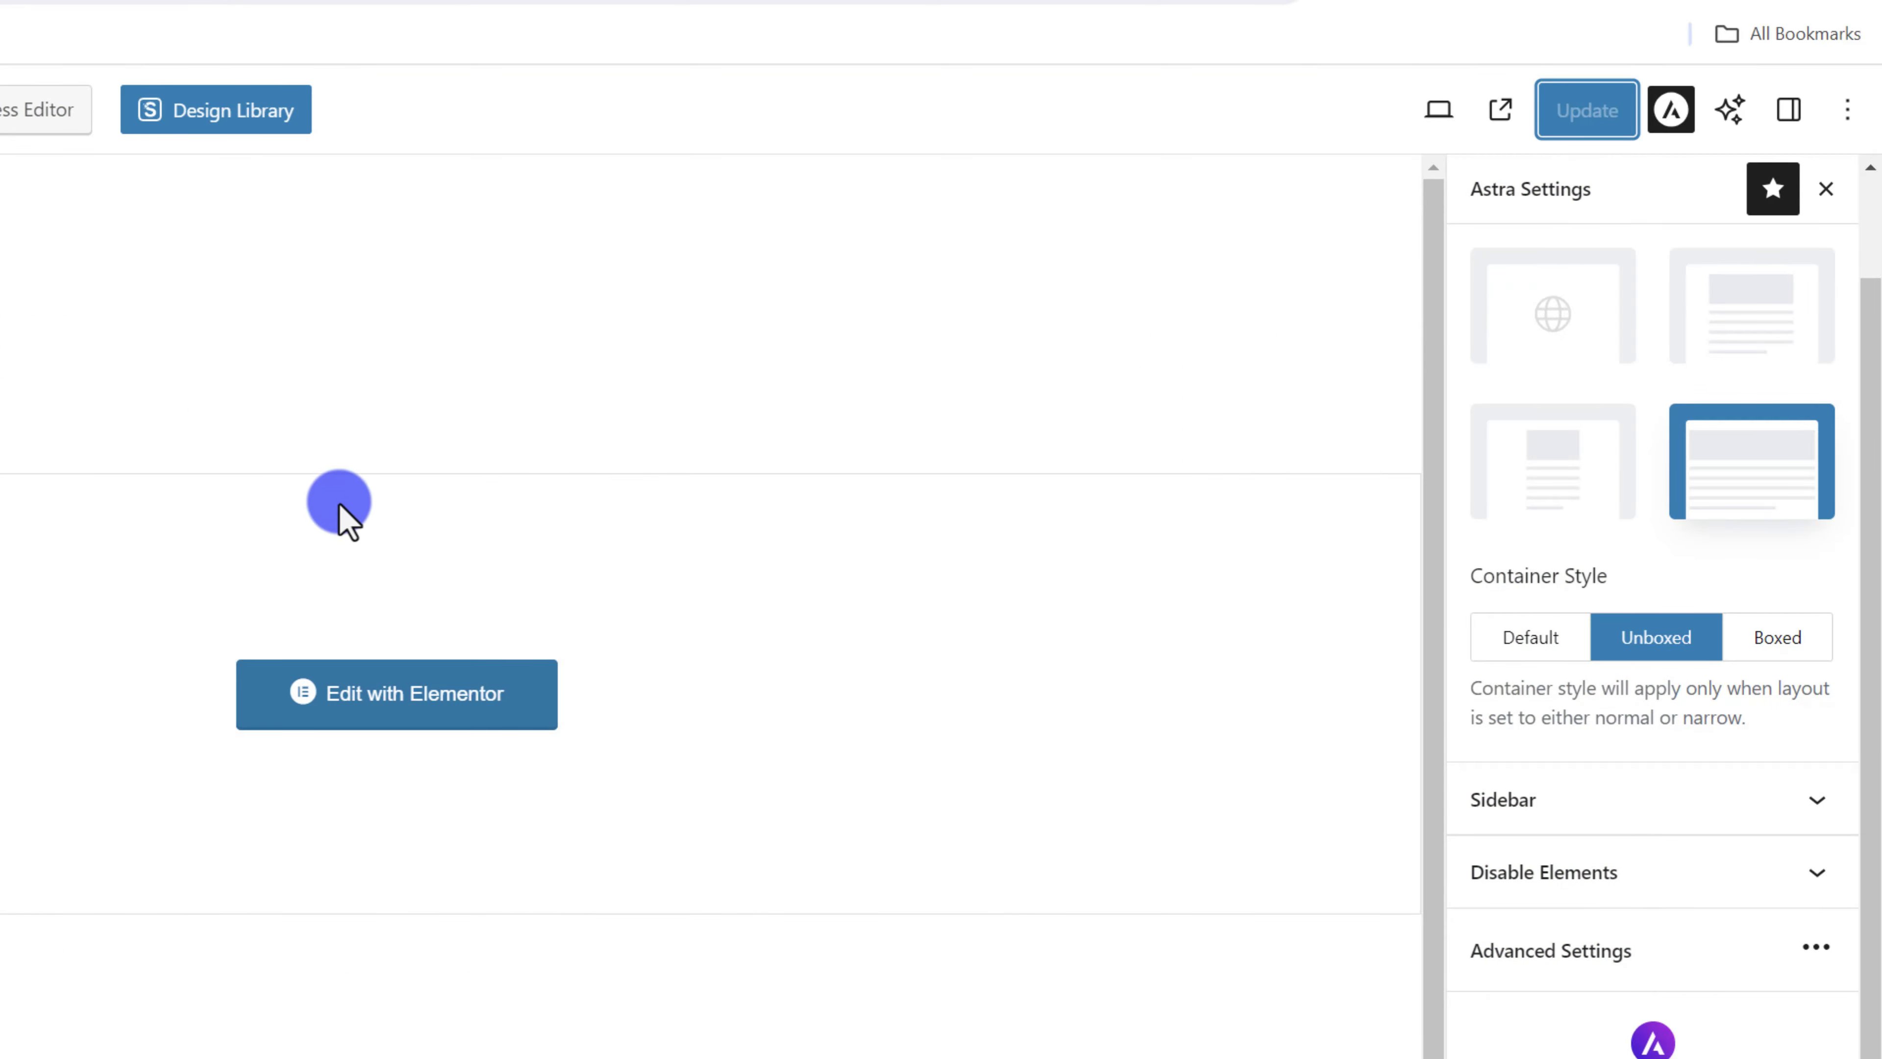
- Reload the live homepage and check how its header and menu look above the hero image
{"action": "left_click", "coordinate": [675, 20]}
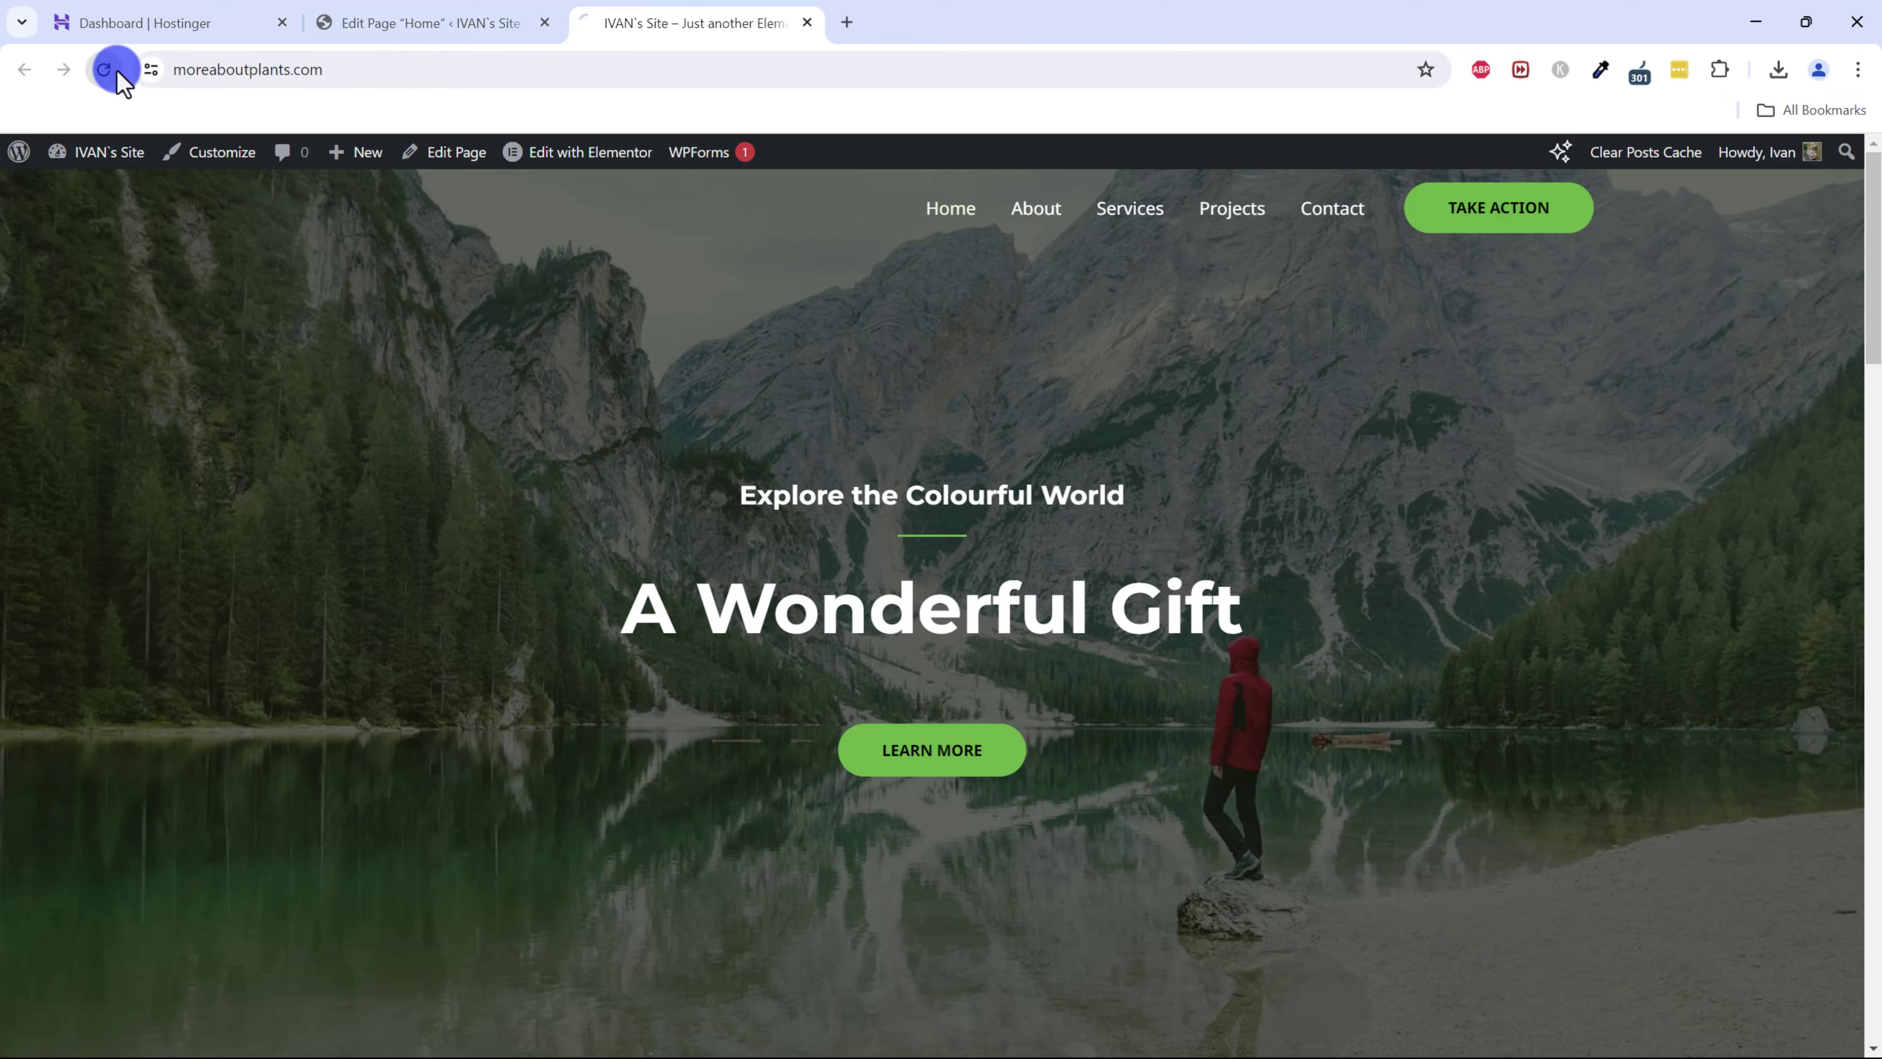
{"action": "left_click", "coordinate": [112, 70]}
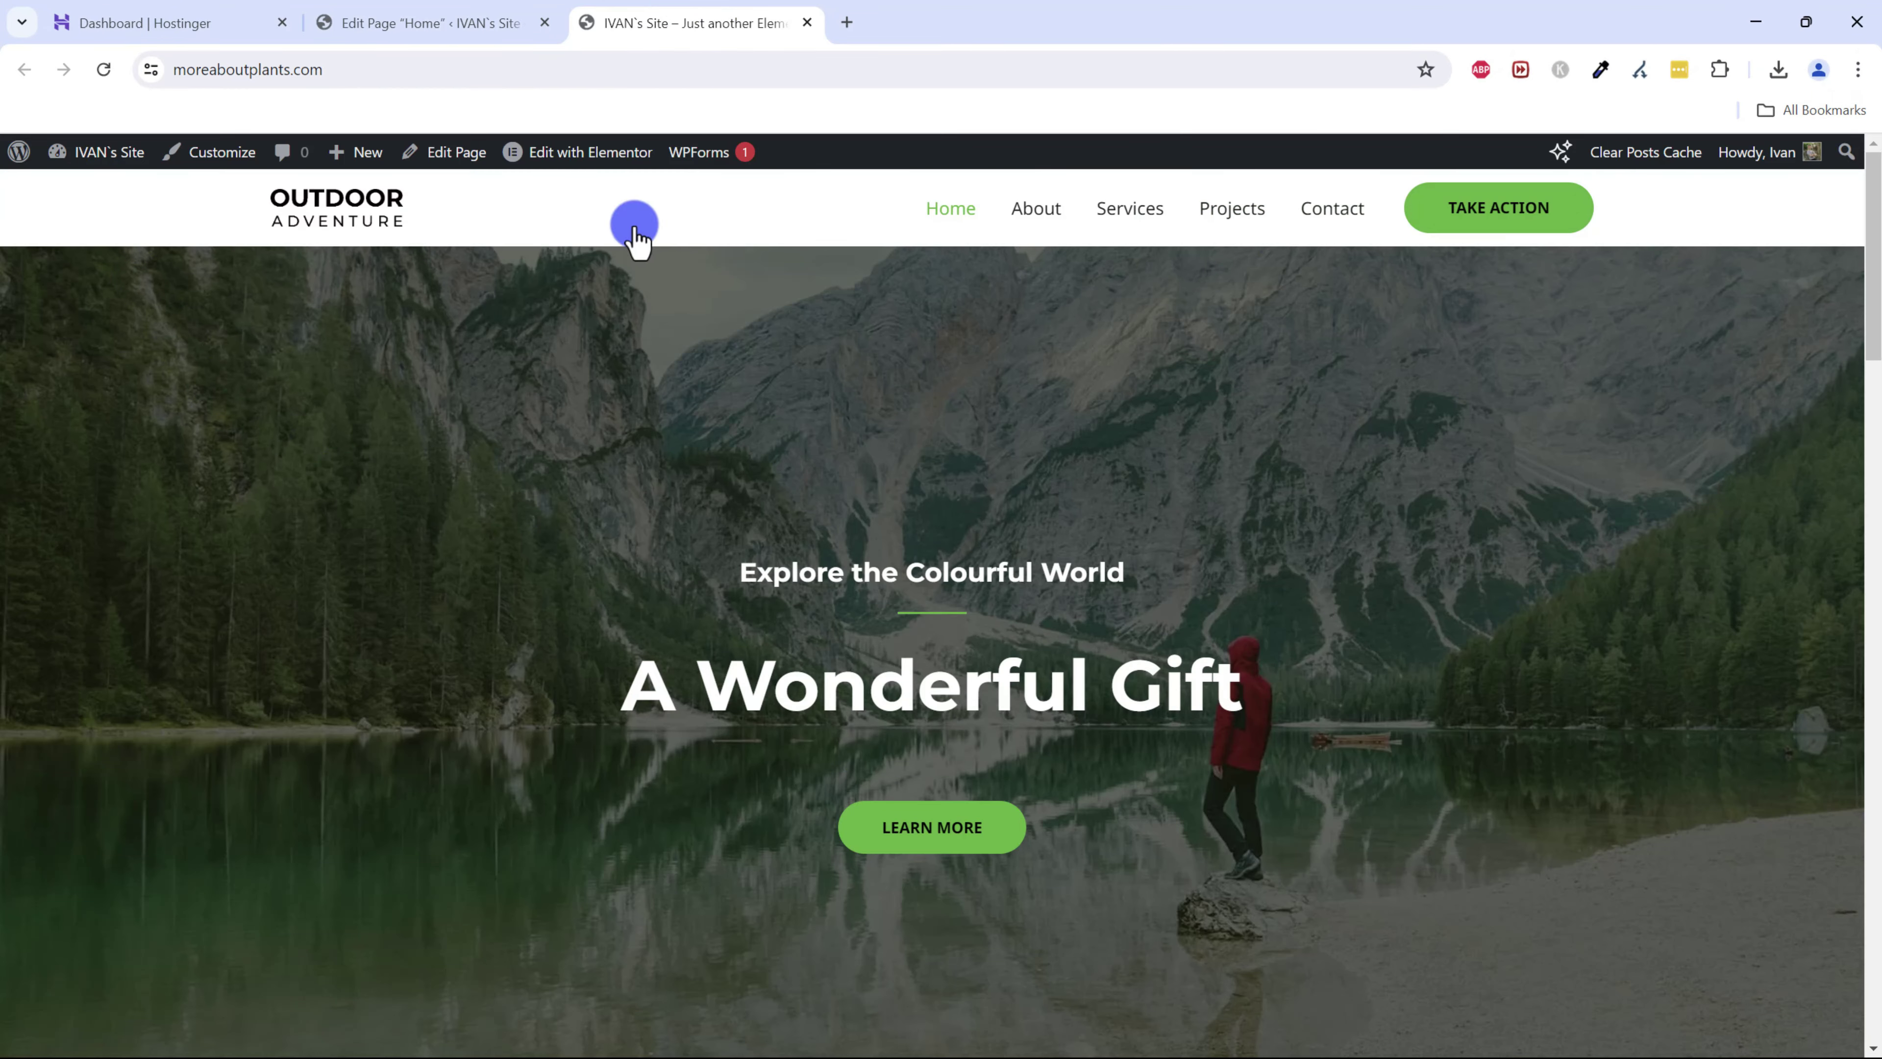
{"action": "scroll", "coordinate": [1113, 496], "scroll_direction": "down", "scroll_amount": 4}
{"action": "scroll", "coordinate": [1100, 521], "scroll_direction": "up", "scroll_amount": 4}
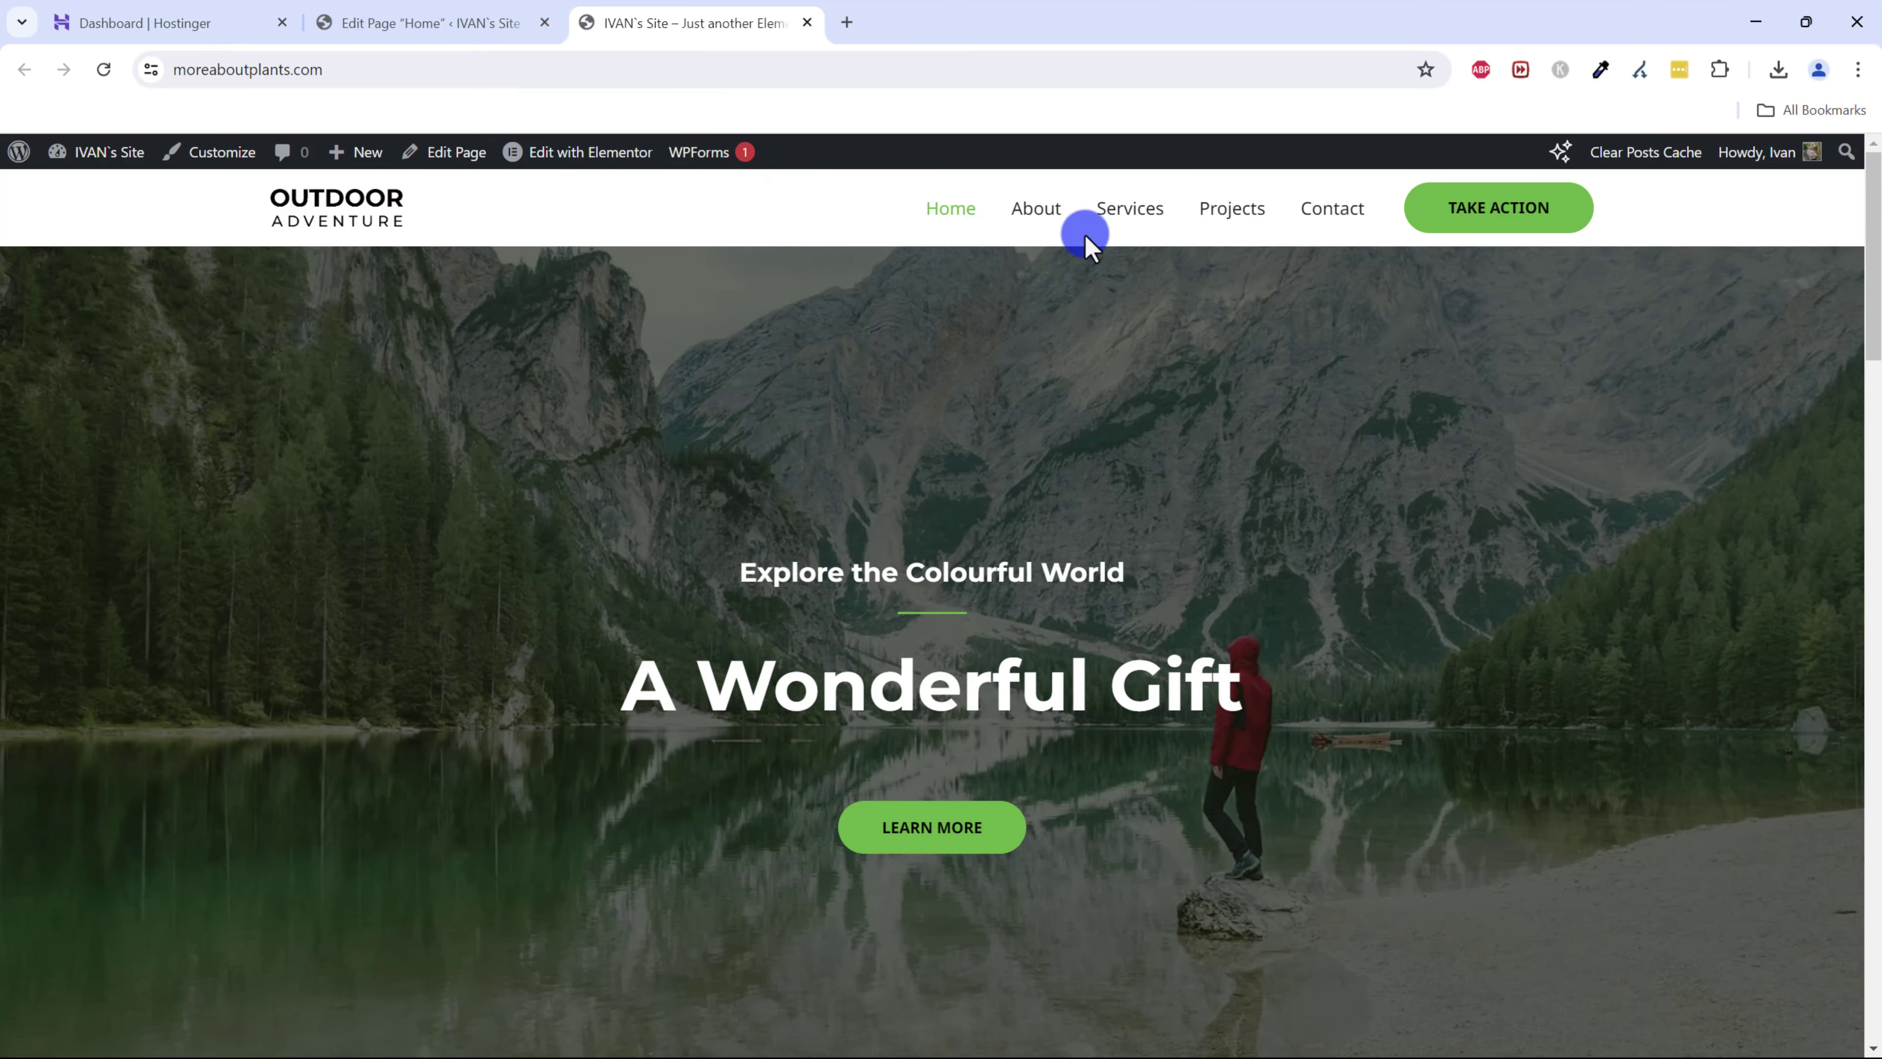
- Open the Home page from the page list for editing with Elementor and close the floating Structure overview
{"action": "left_click", "coordinate": [433, 19]}
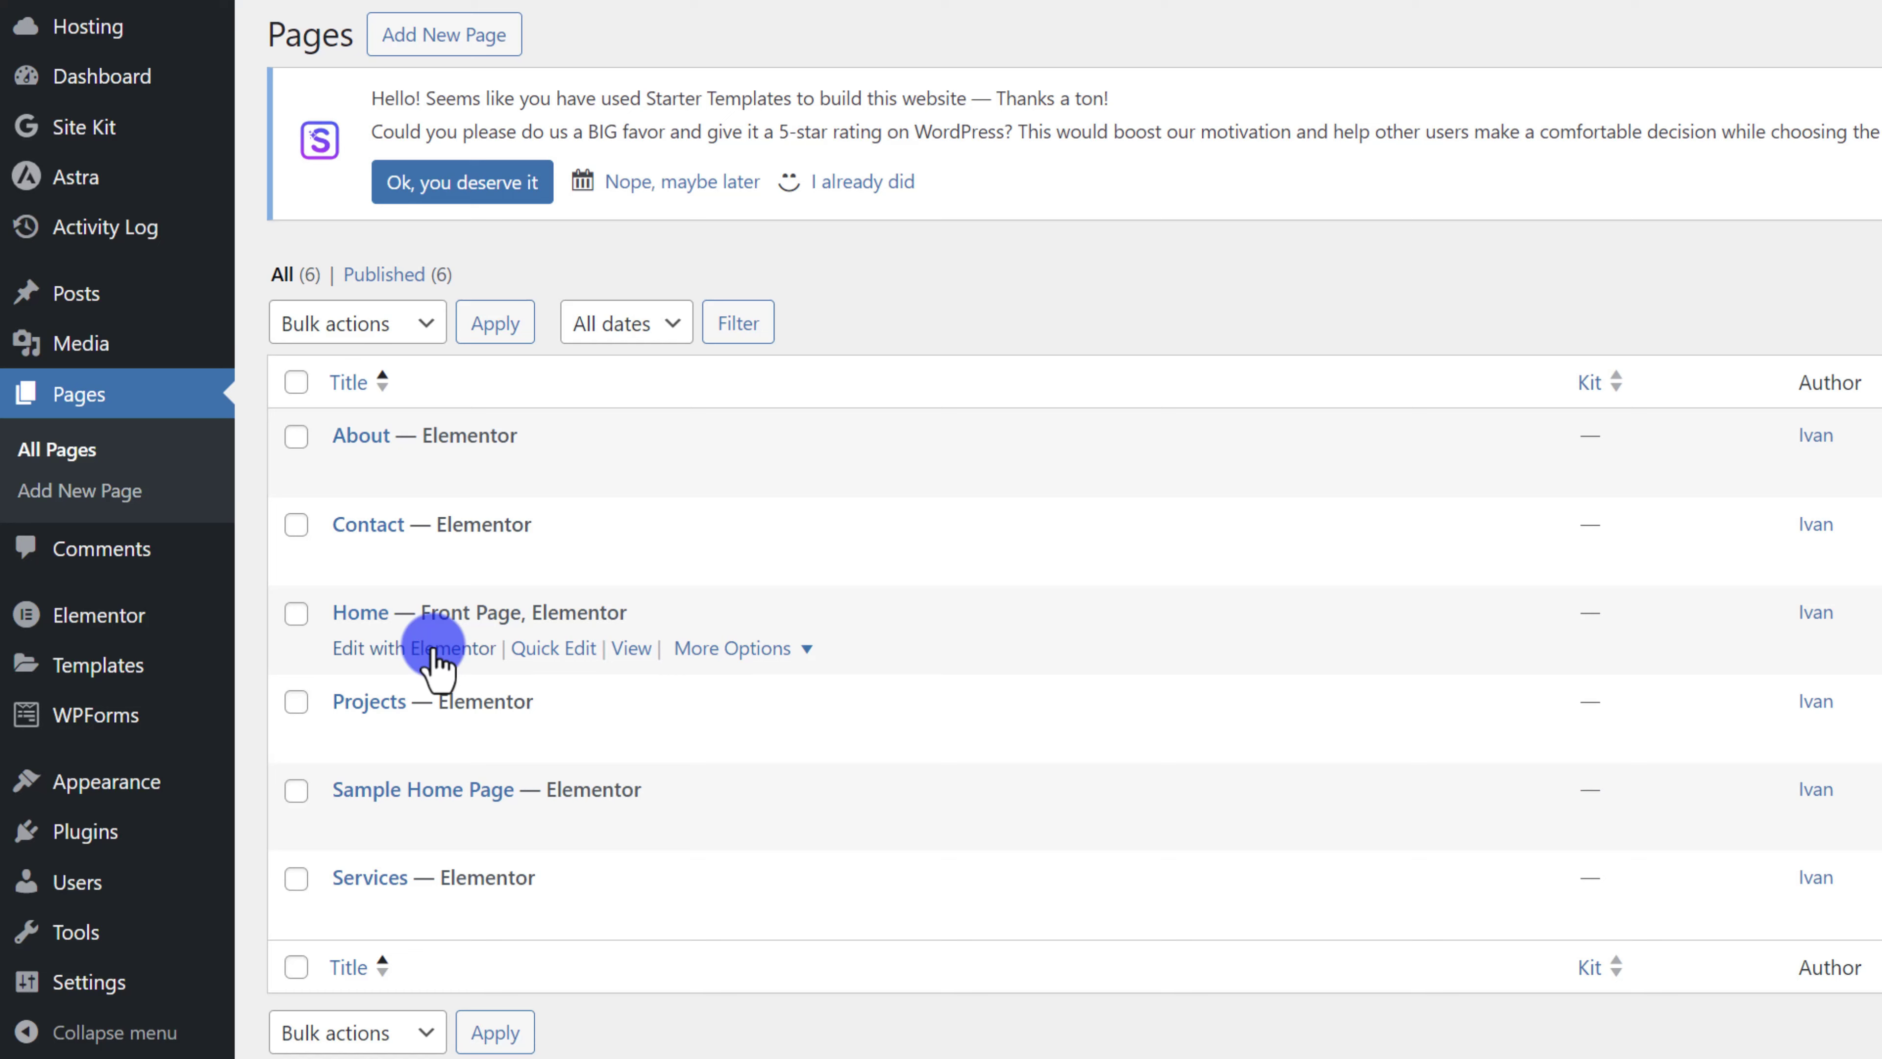
{"action": "left_click", "coordinate": [436, 652]}
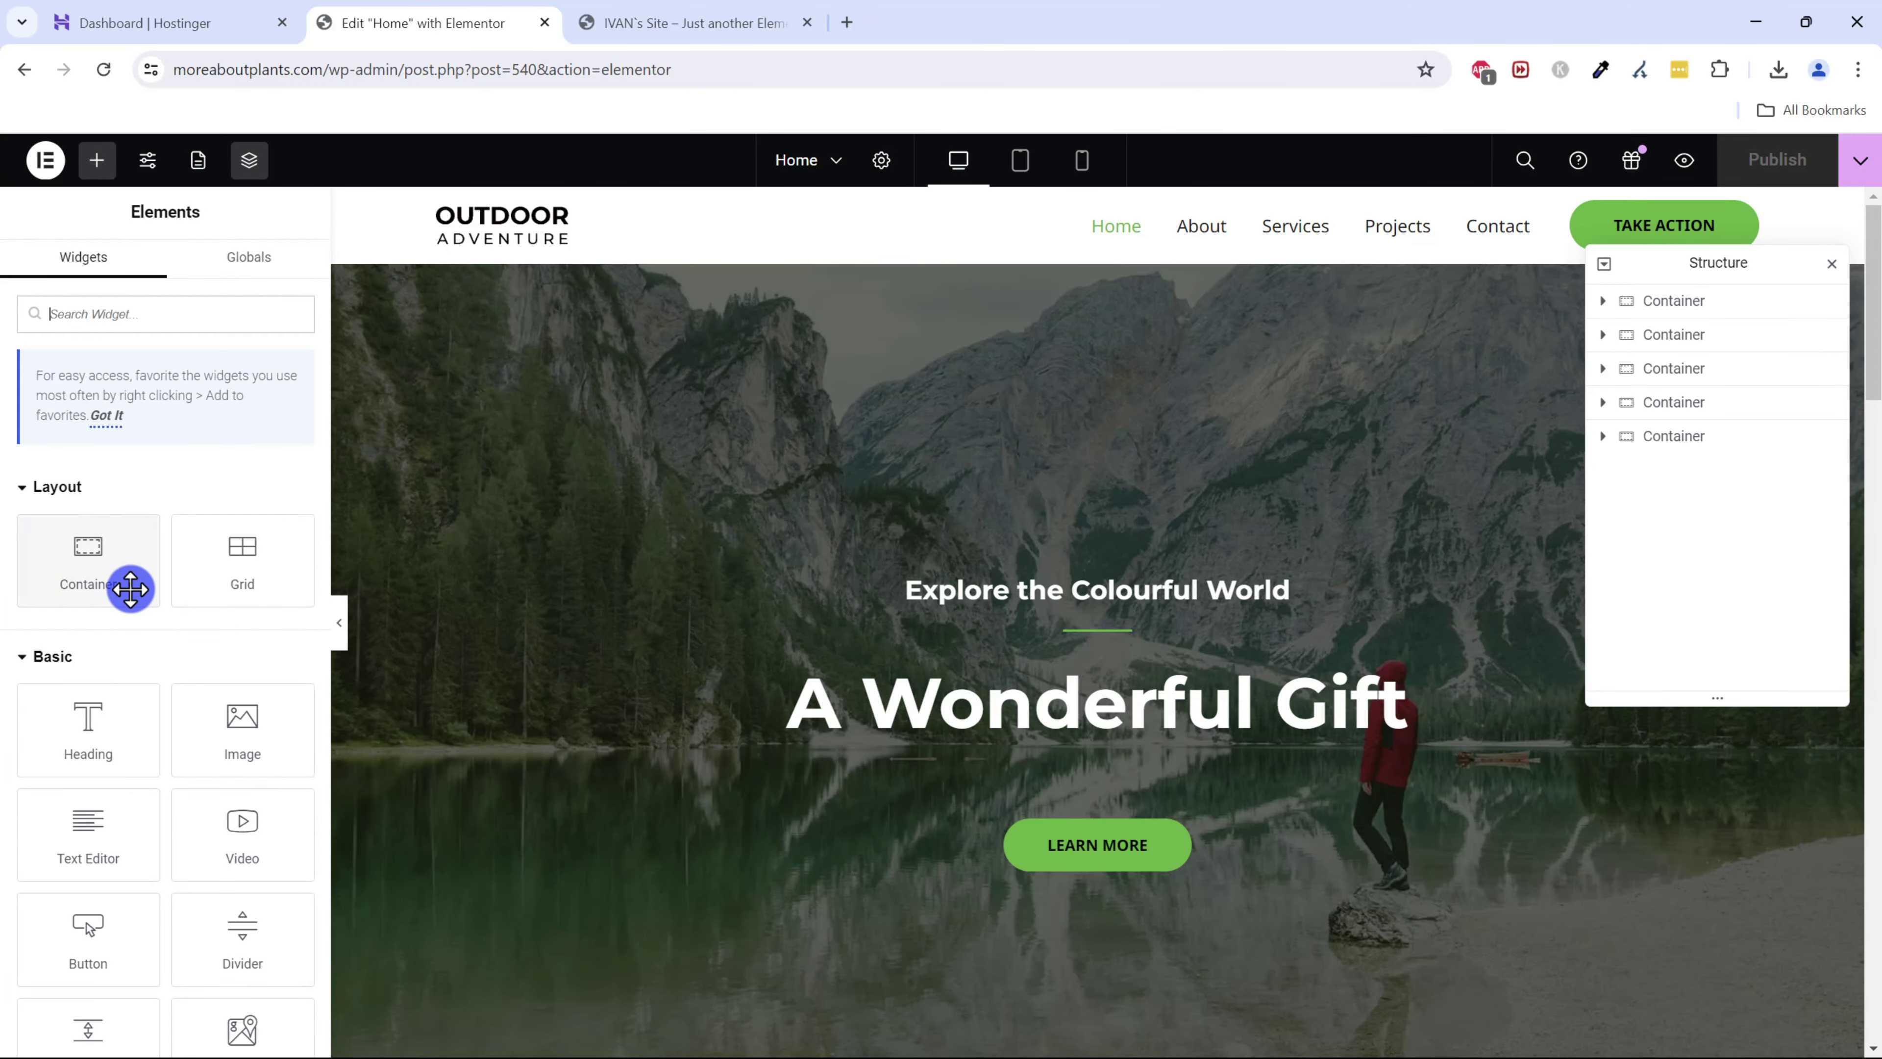
{"action": "left_click", "coordinate": [1831, 264]}
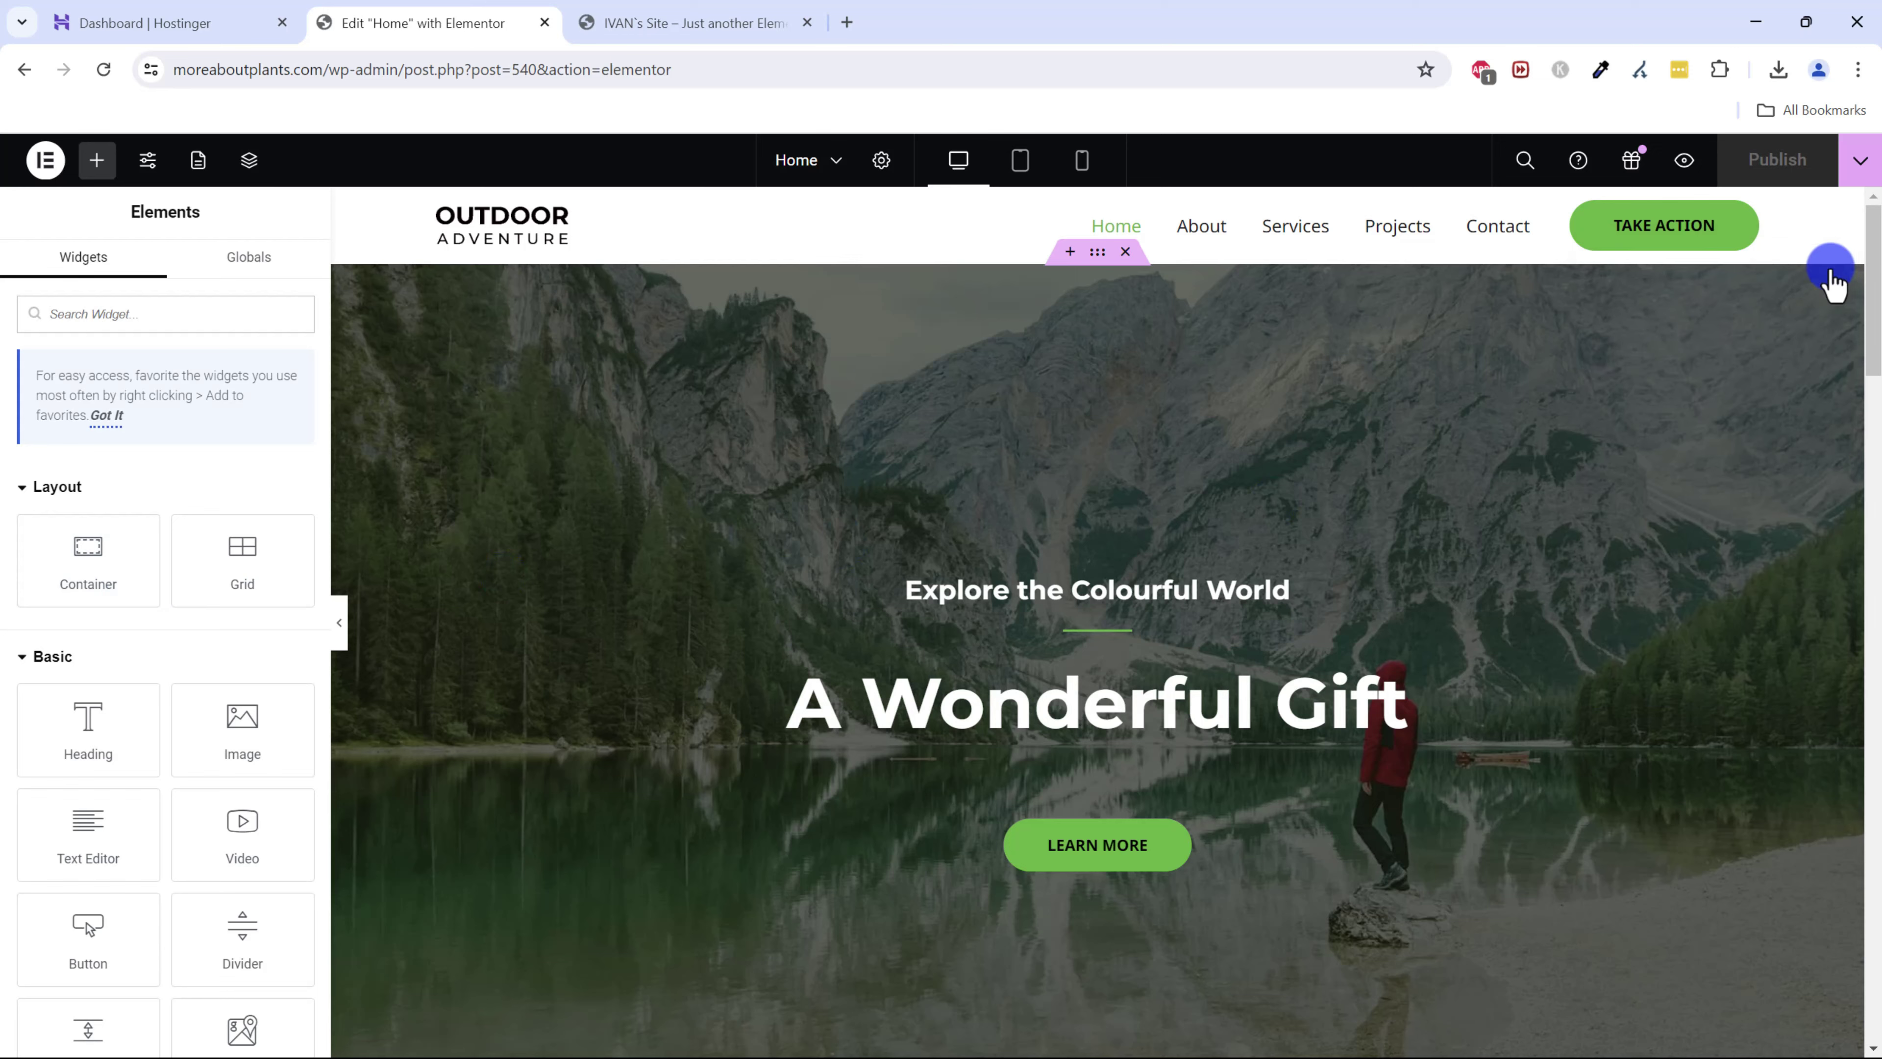
- Look through the available Elementor widgets, from the basic ones to the Pro ones
{"action": "scroll", "coordinate": [244, 630], "scroll_direction": "down", "scroll_amount": 1}
{"action": "scroll", "coordinate": [240, 617], "scroll_direction": "down", "scroll_amount": 7}
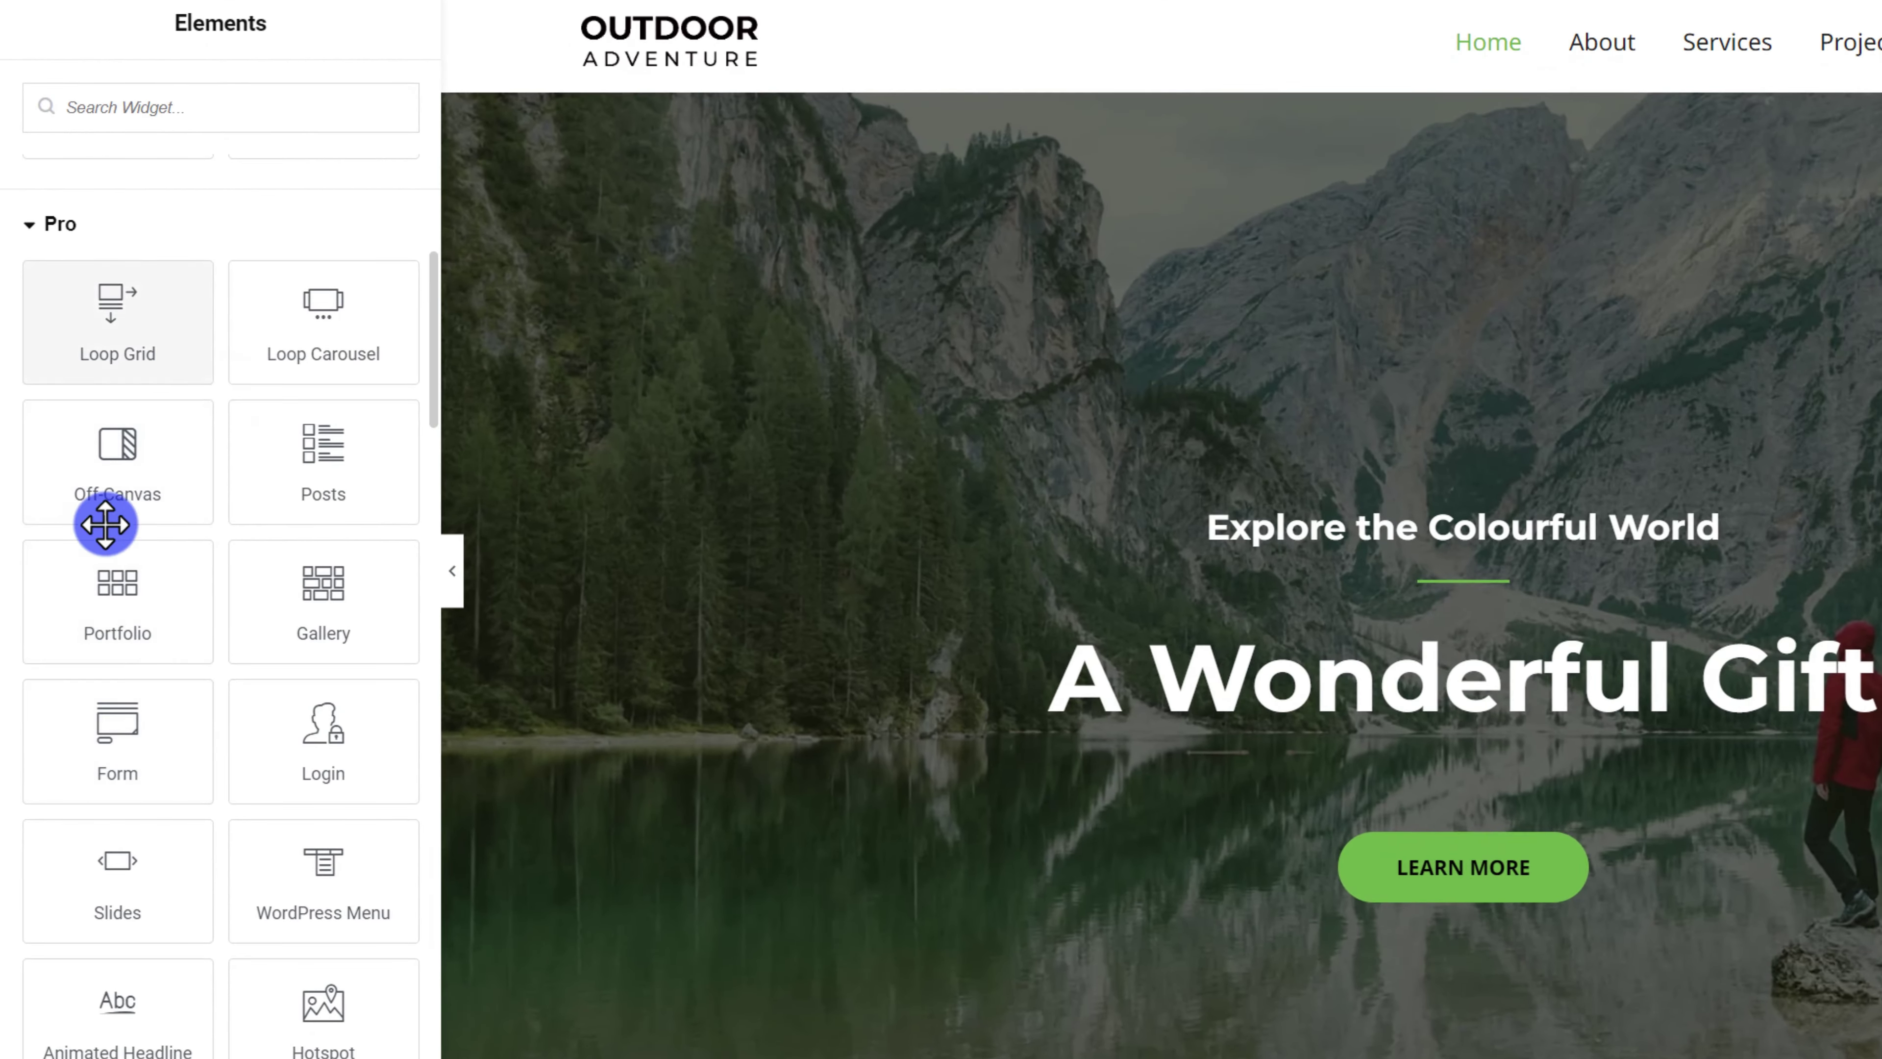
{"action": "scroll", "coordinate": [105, 524], "scroll_direction": "down", "scroll_amount": 7}
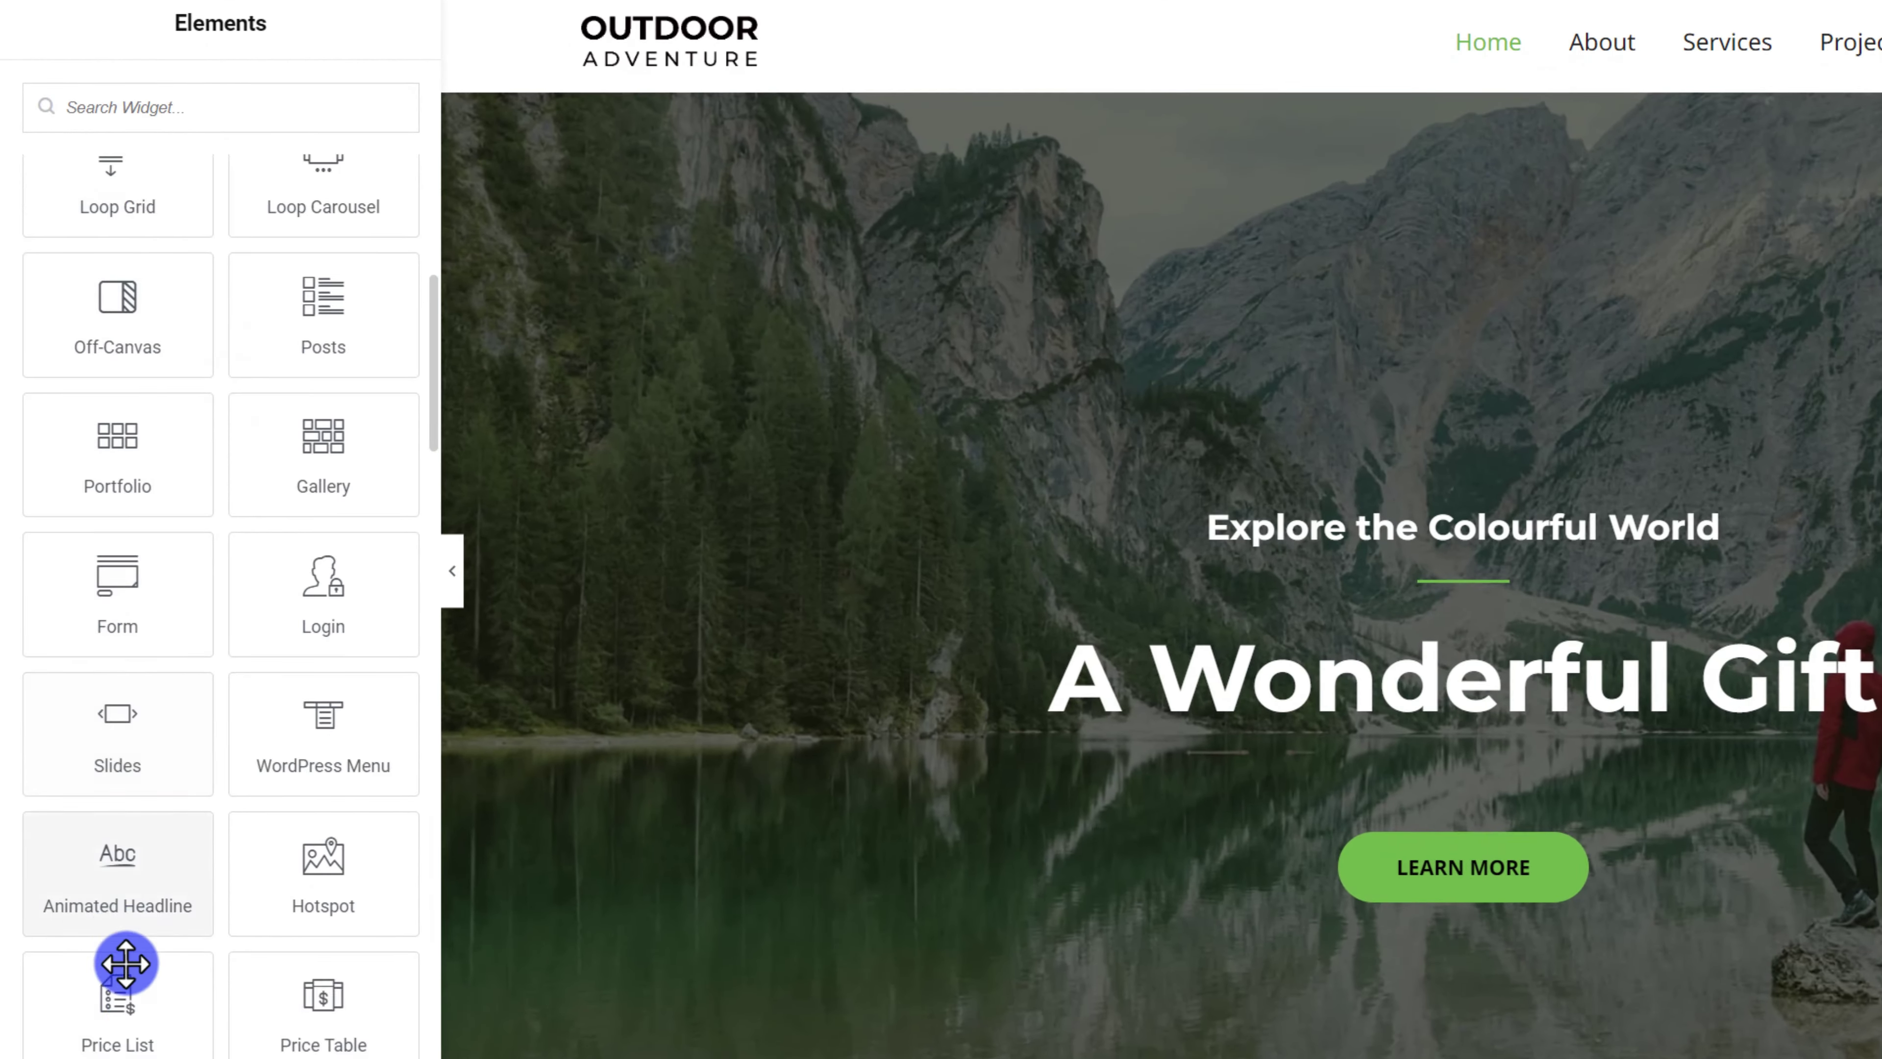
{"action": "scroll", "coordinate": [113, 784], "scroll_direction": "down", "scroll_amount": 4}
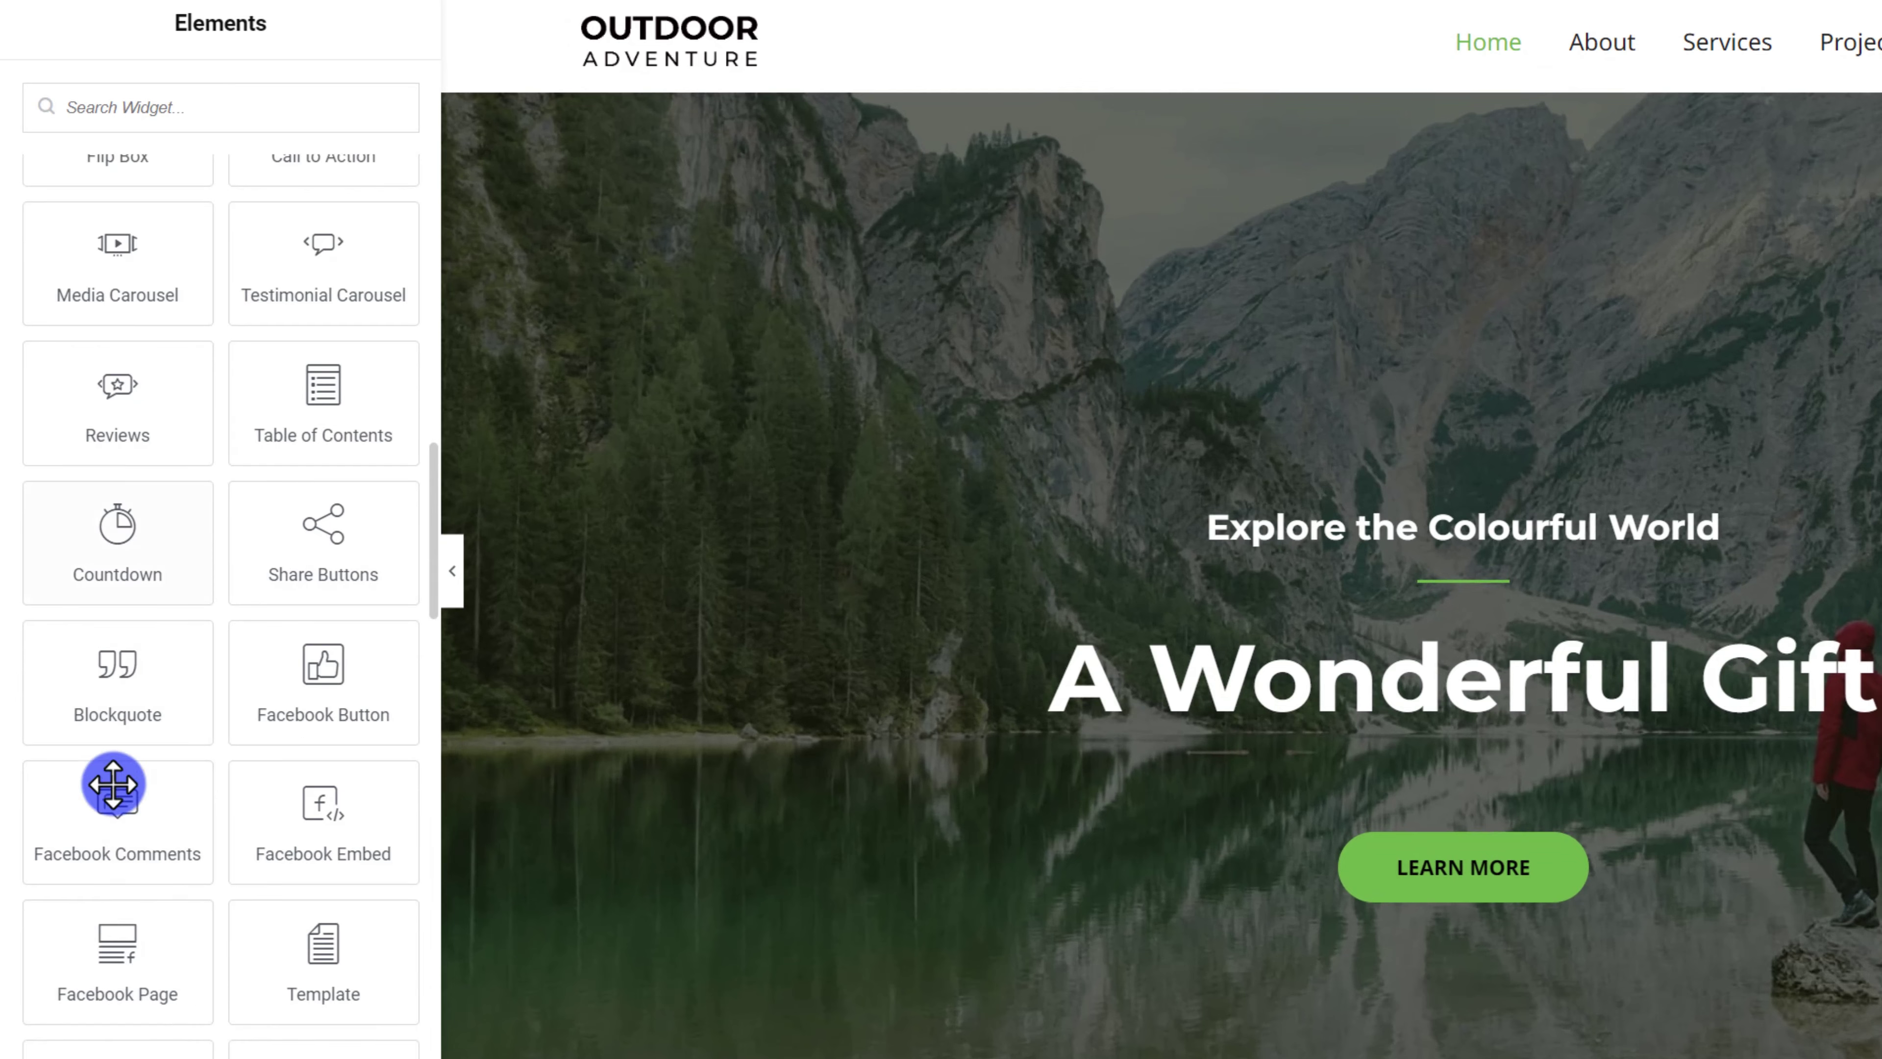
{"action": "scroll", "coordinate": [113, 576], "scroll_direction": "down", "scroll_amount": 8}
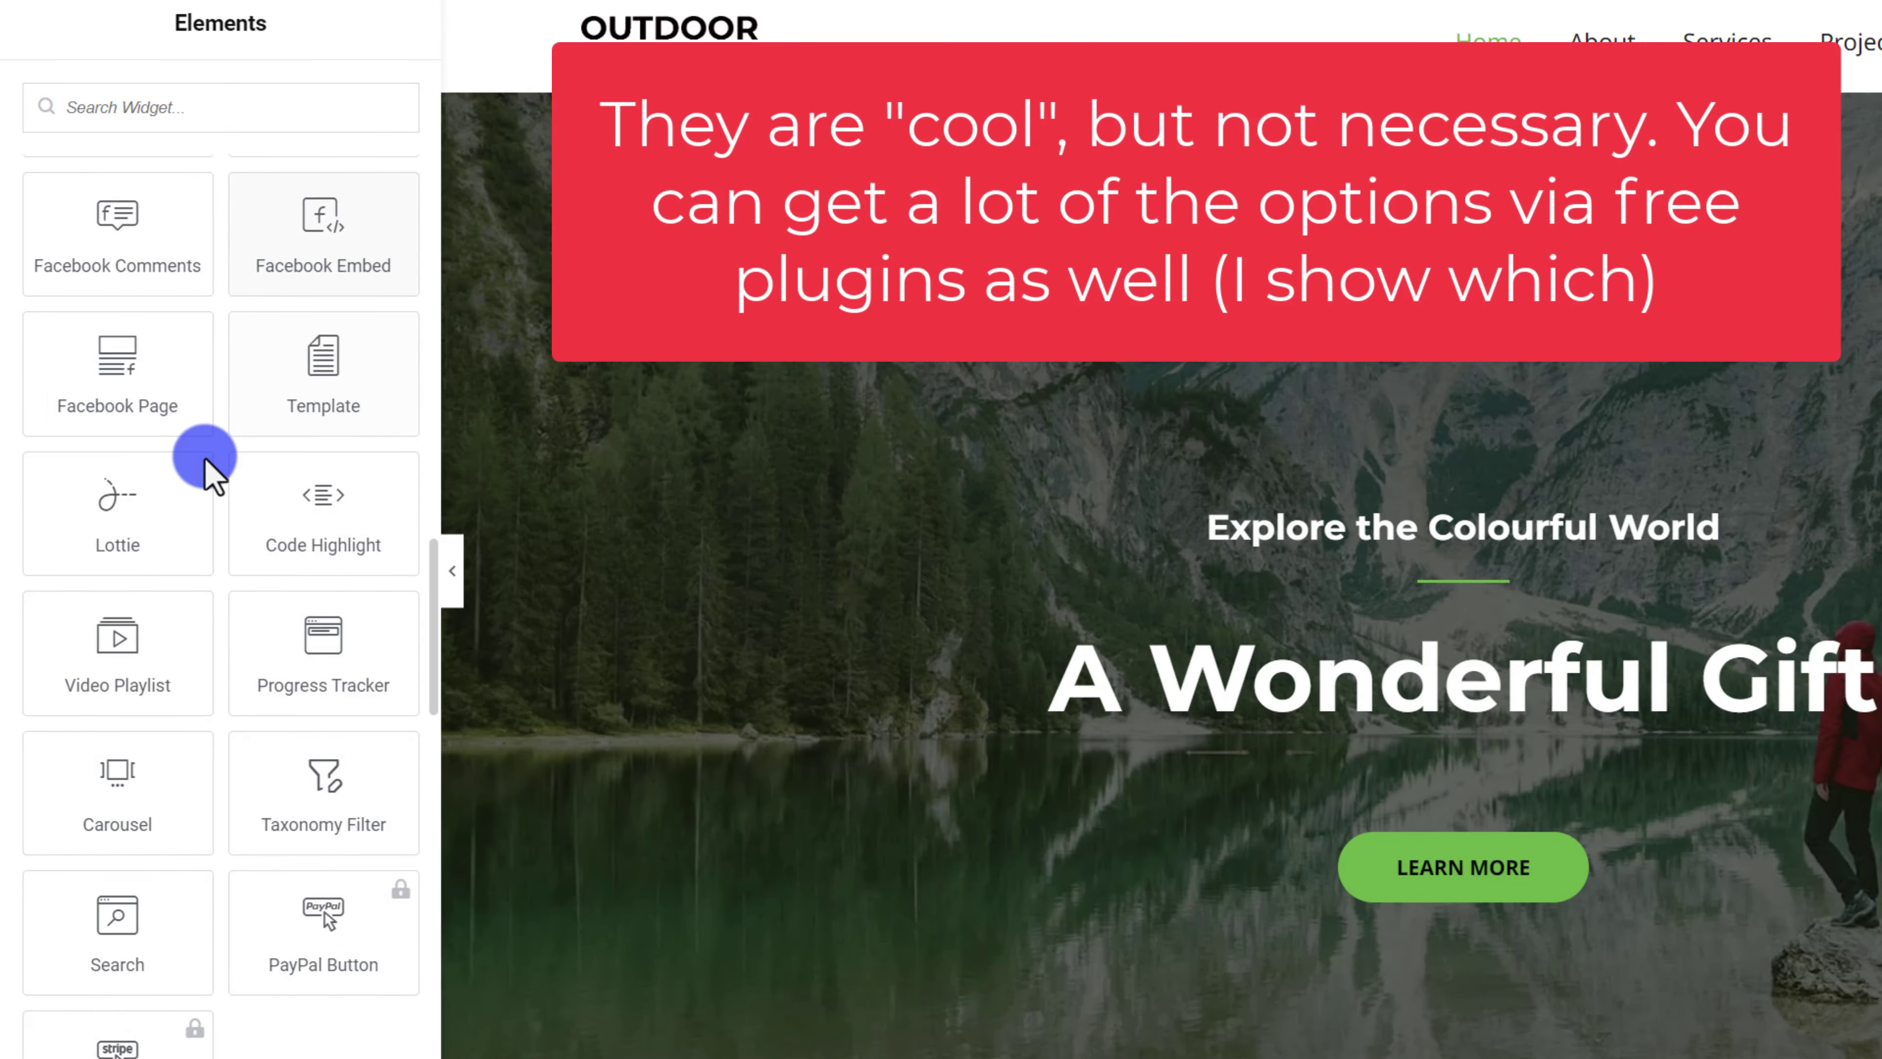
{"action": "scroll", "coordinate": [186, 927], "scroll_direction": "up", "scroll_amount": 15}
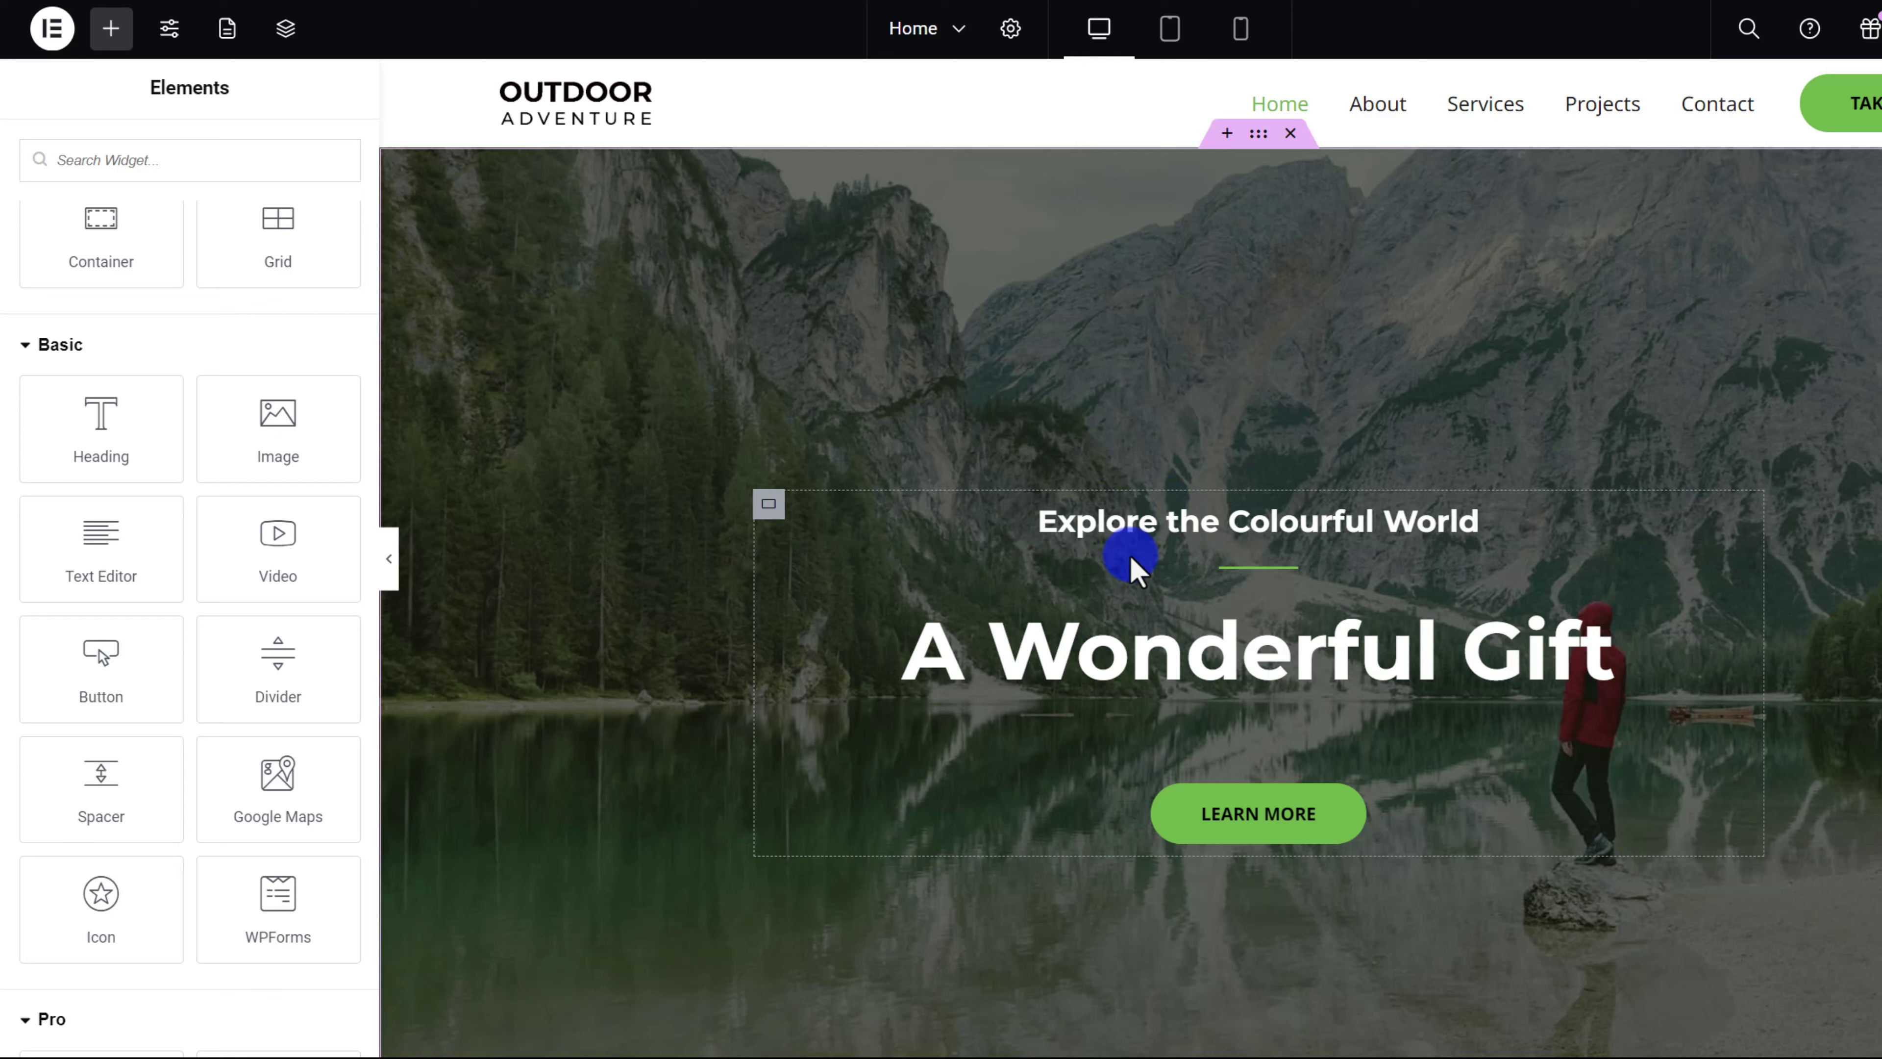
- Examine the content, style and advanced settings of the "Explore the Colourful World" heading and the content settings of the Learn More button, dismissing the AI offer
{"action": "left_click", "coordinate": [1399, 532]}
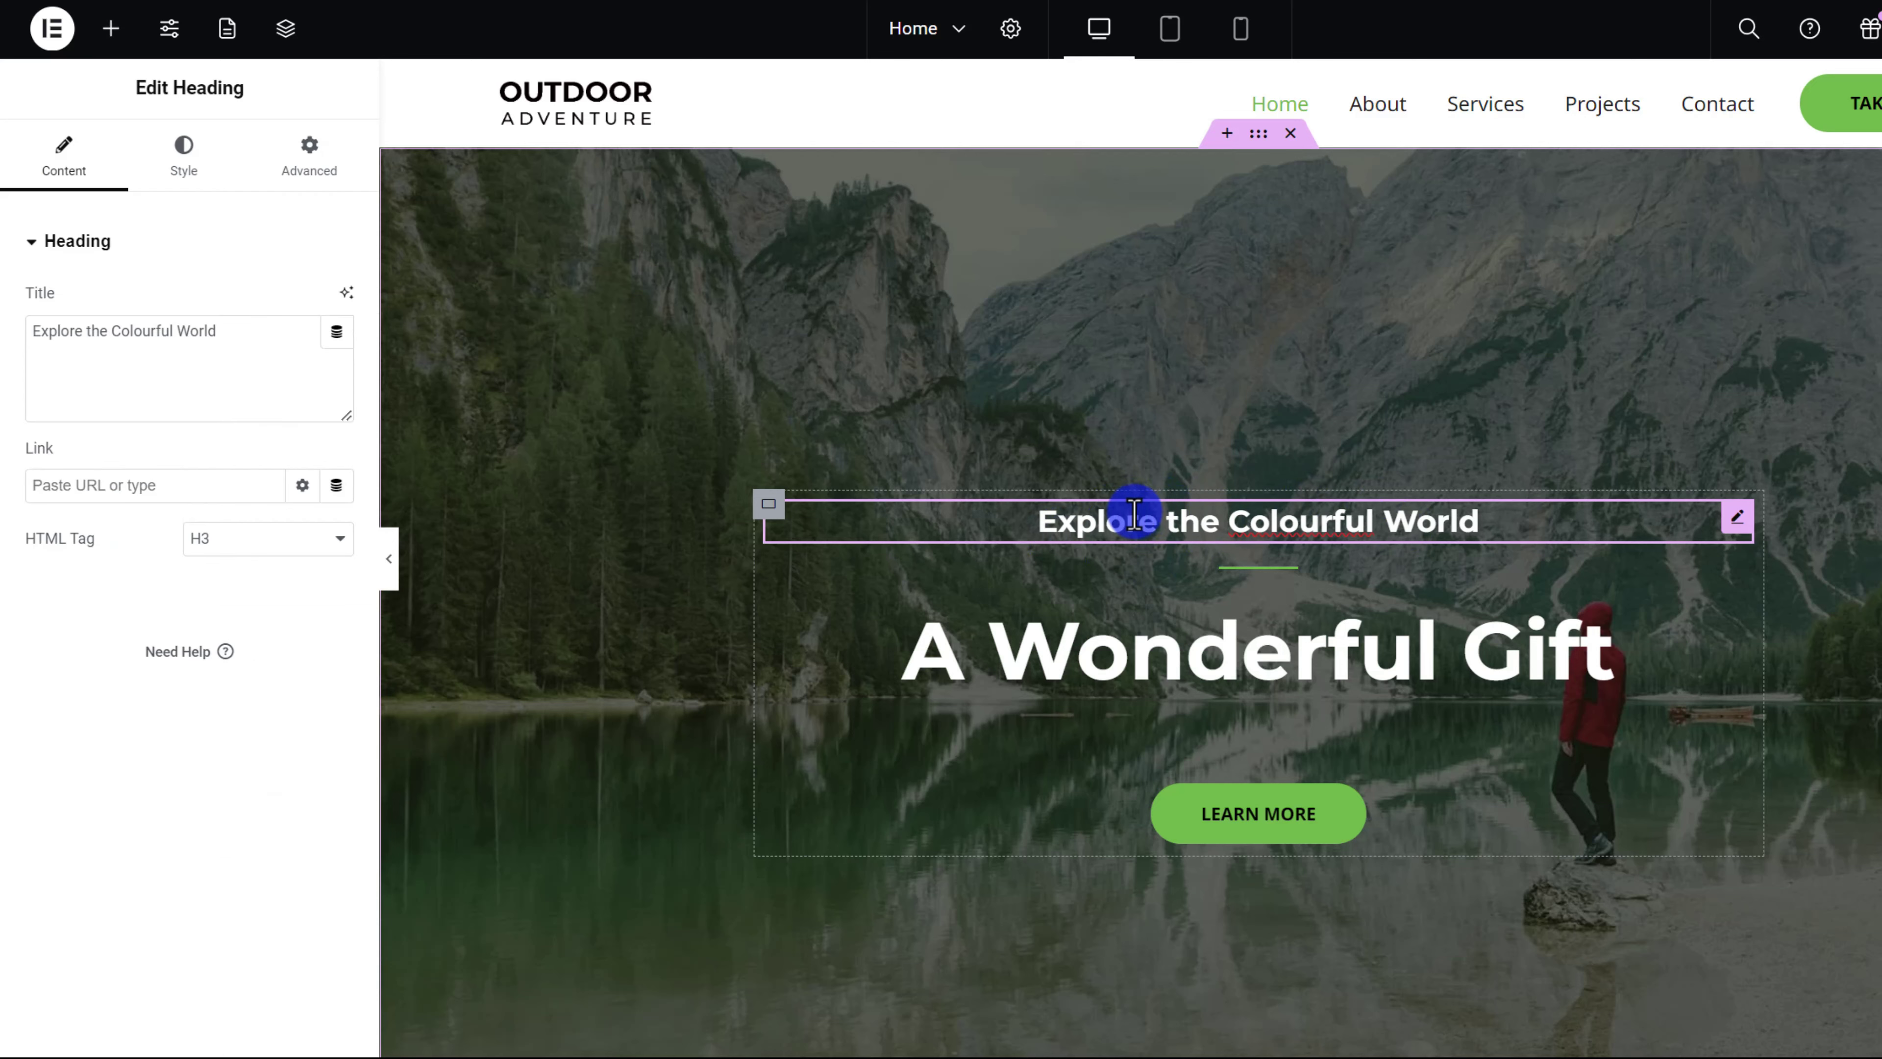
{"action": "left_click", "coordinate": [562, 382]}
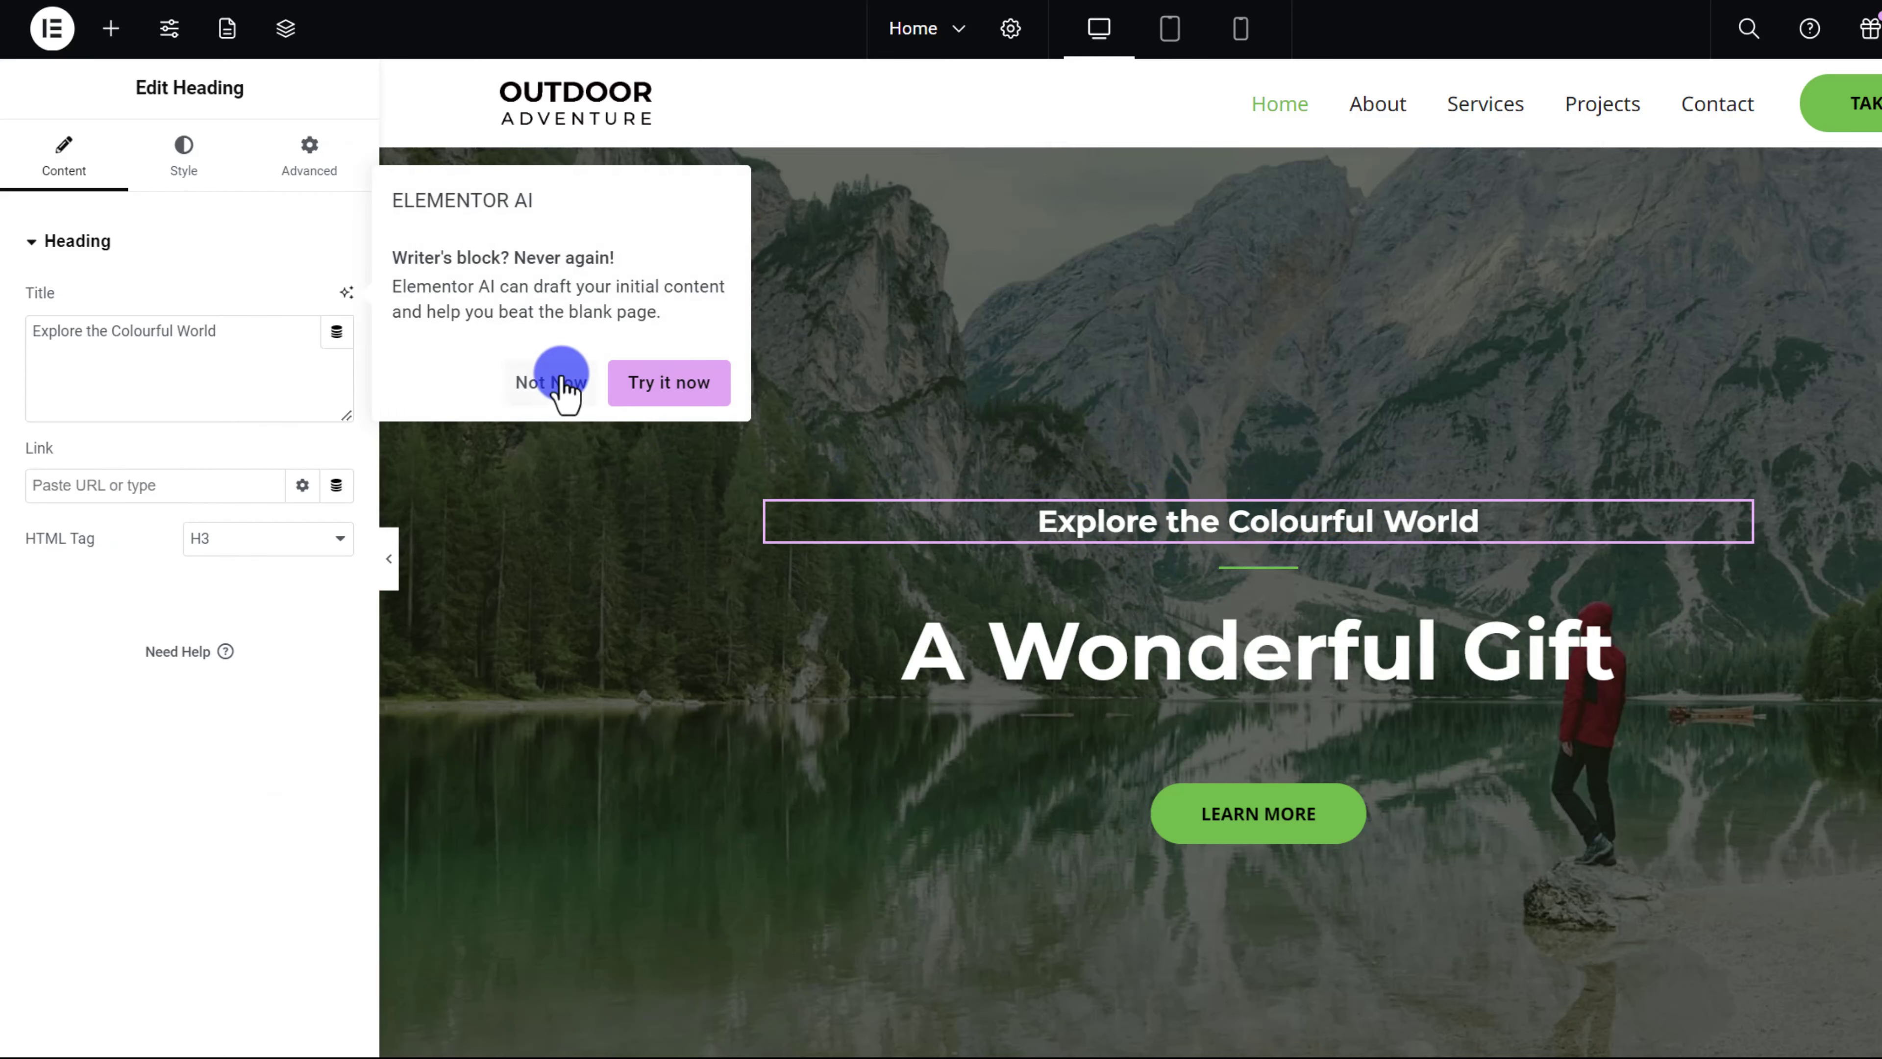
{"action": "triple_click", "coordinate": [1343, 522]}
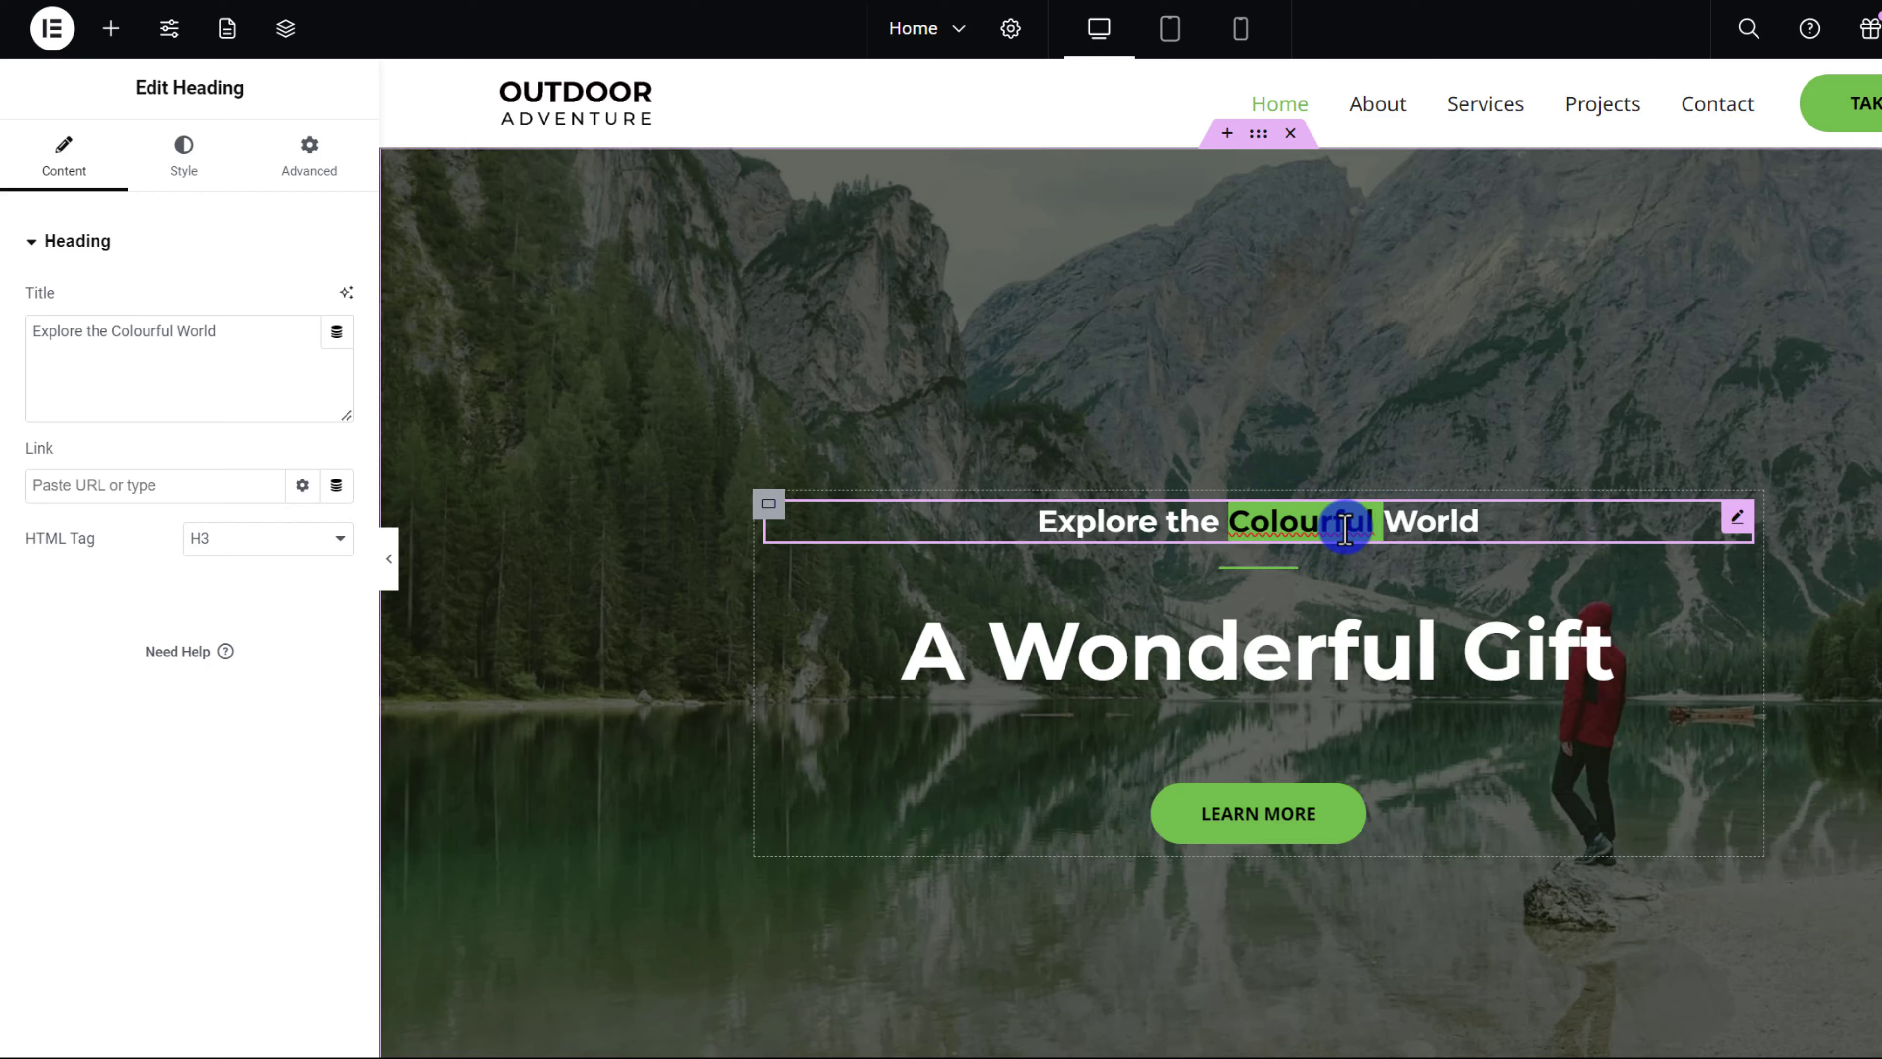
{"action": "left_click", "coordinate": [1200, 528]}
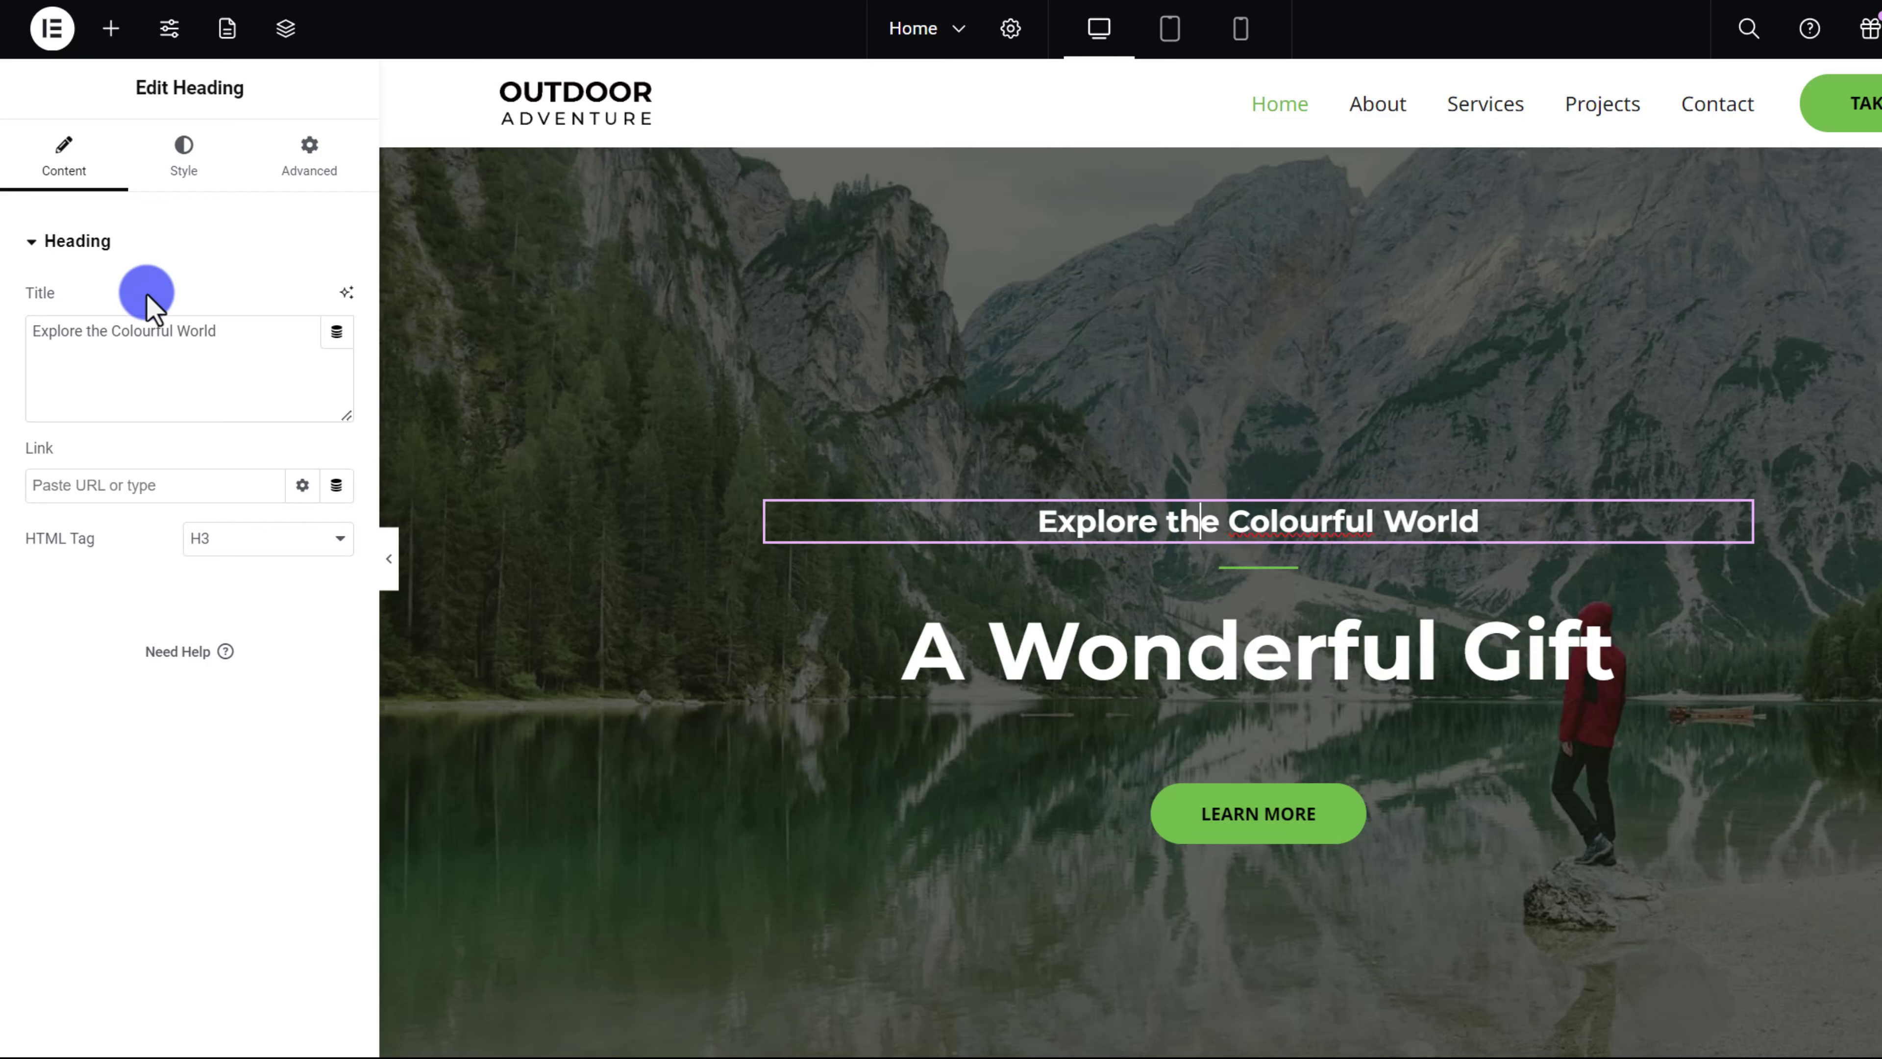
{"action": "left_click_drag", "start_coordinate": [263, 328], "coordinate": [61, 331]}
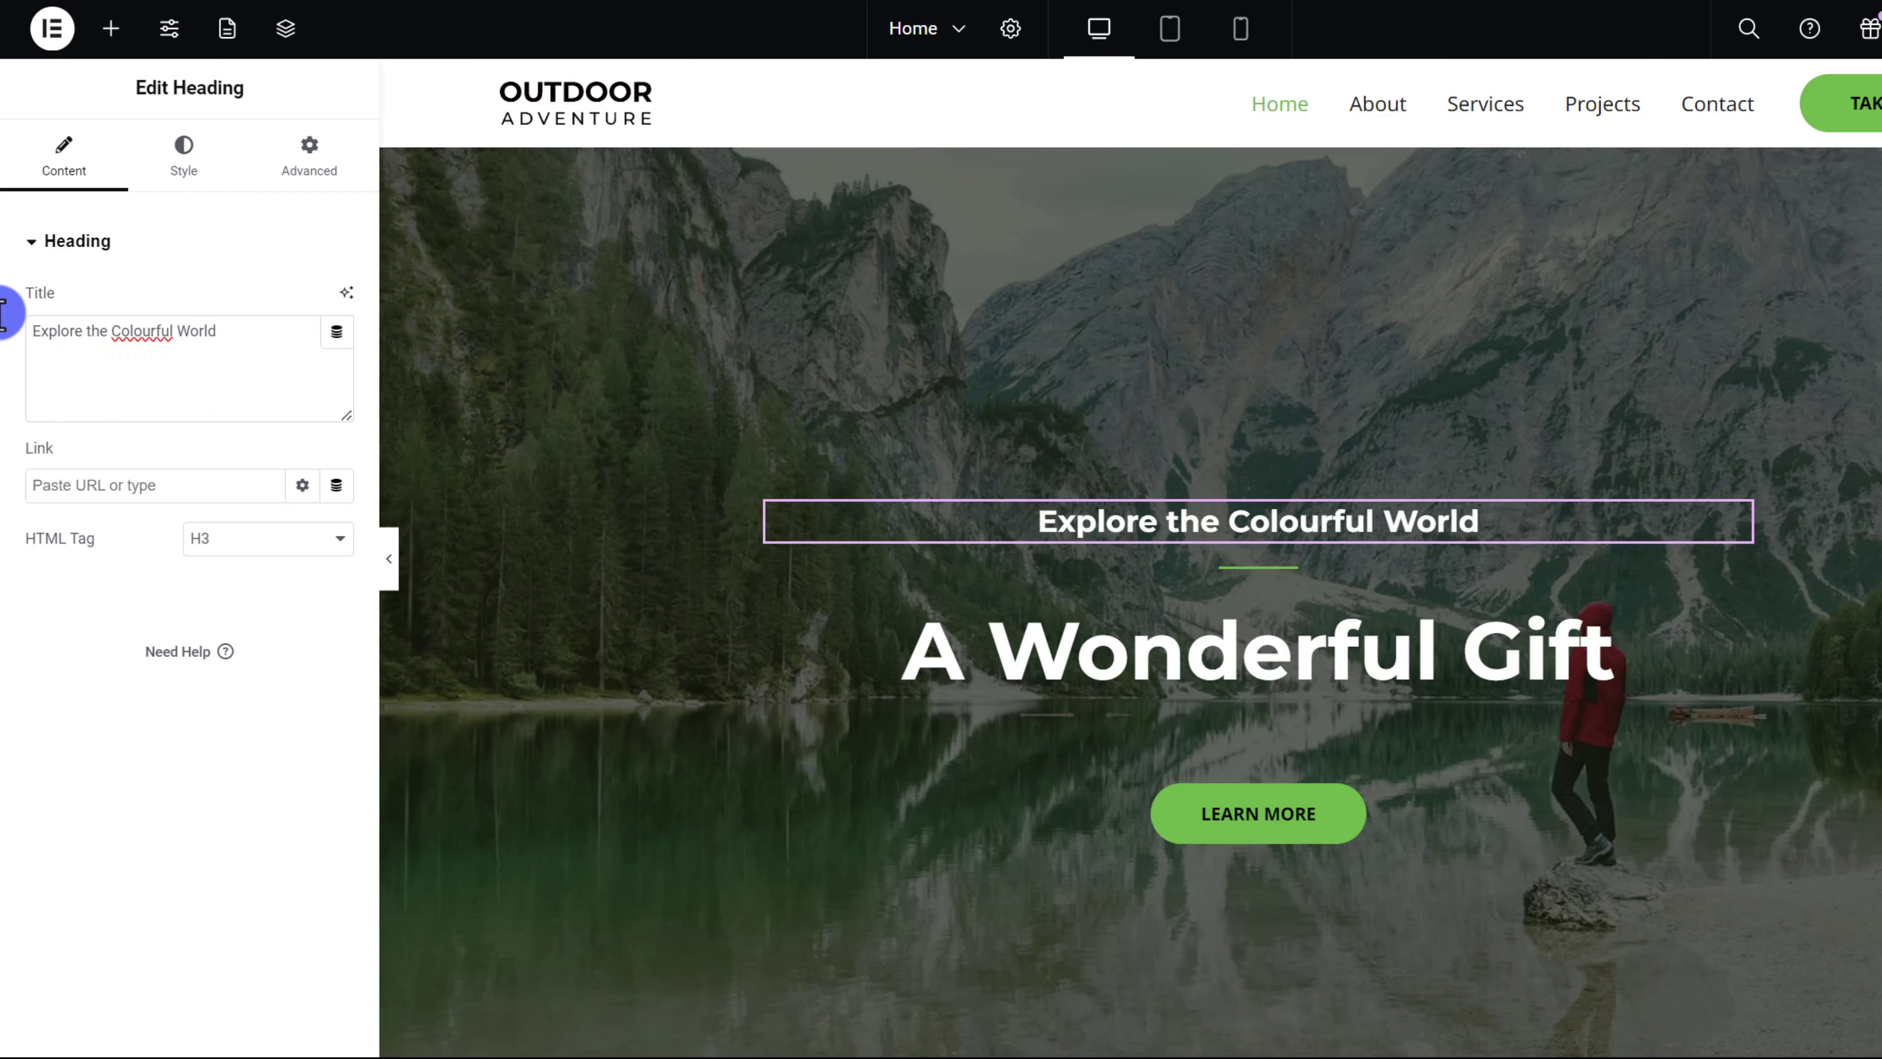
{"action": "left_click", "coordinate": [178, 156]}
{"action": "left_click", "coordinate": [339, 184]}
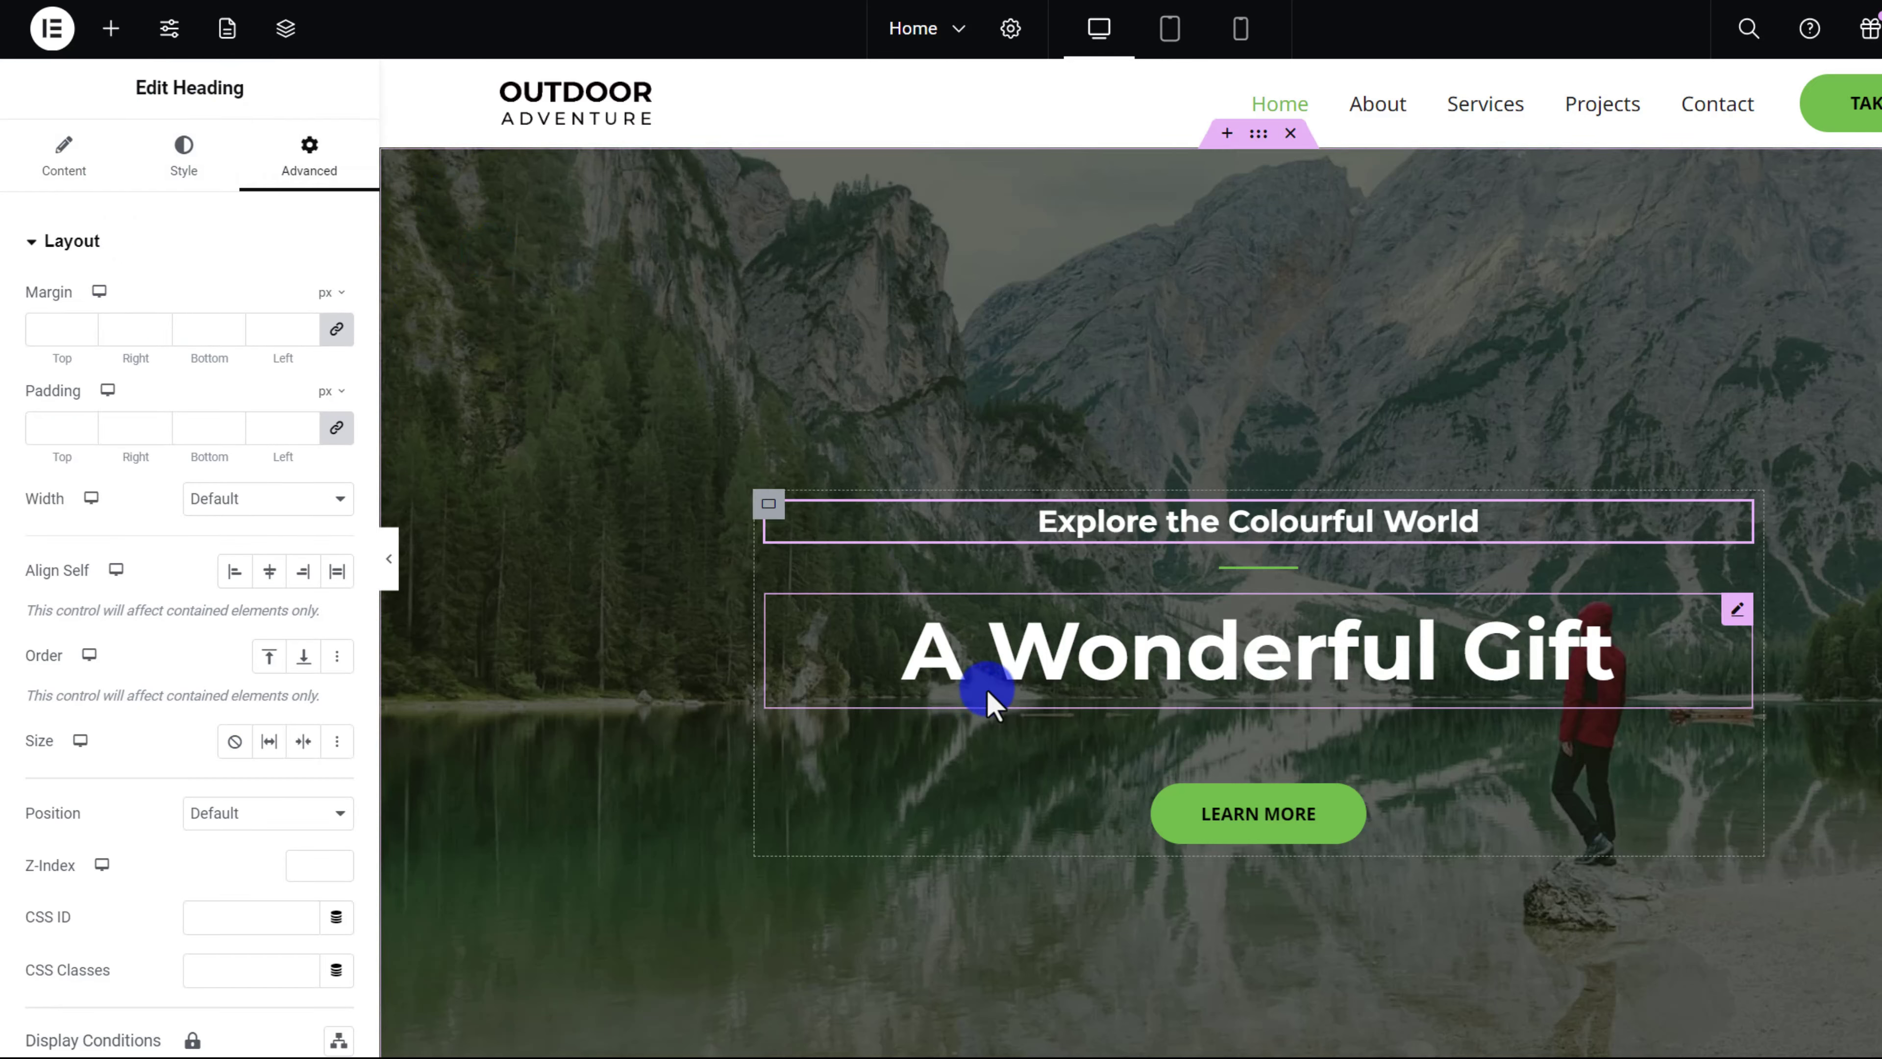
{"action": "left_click", "coordinate": [1256, 811]}
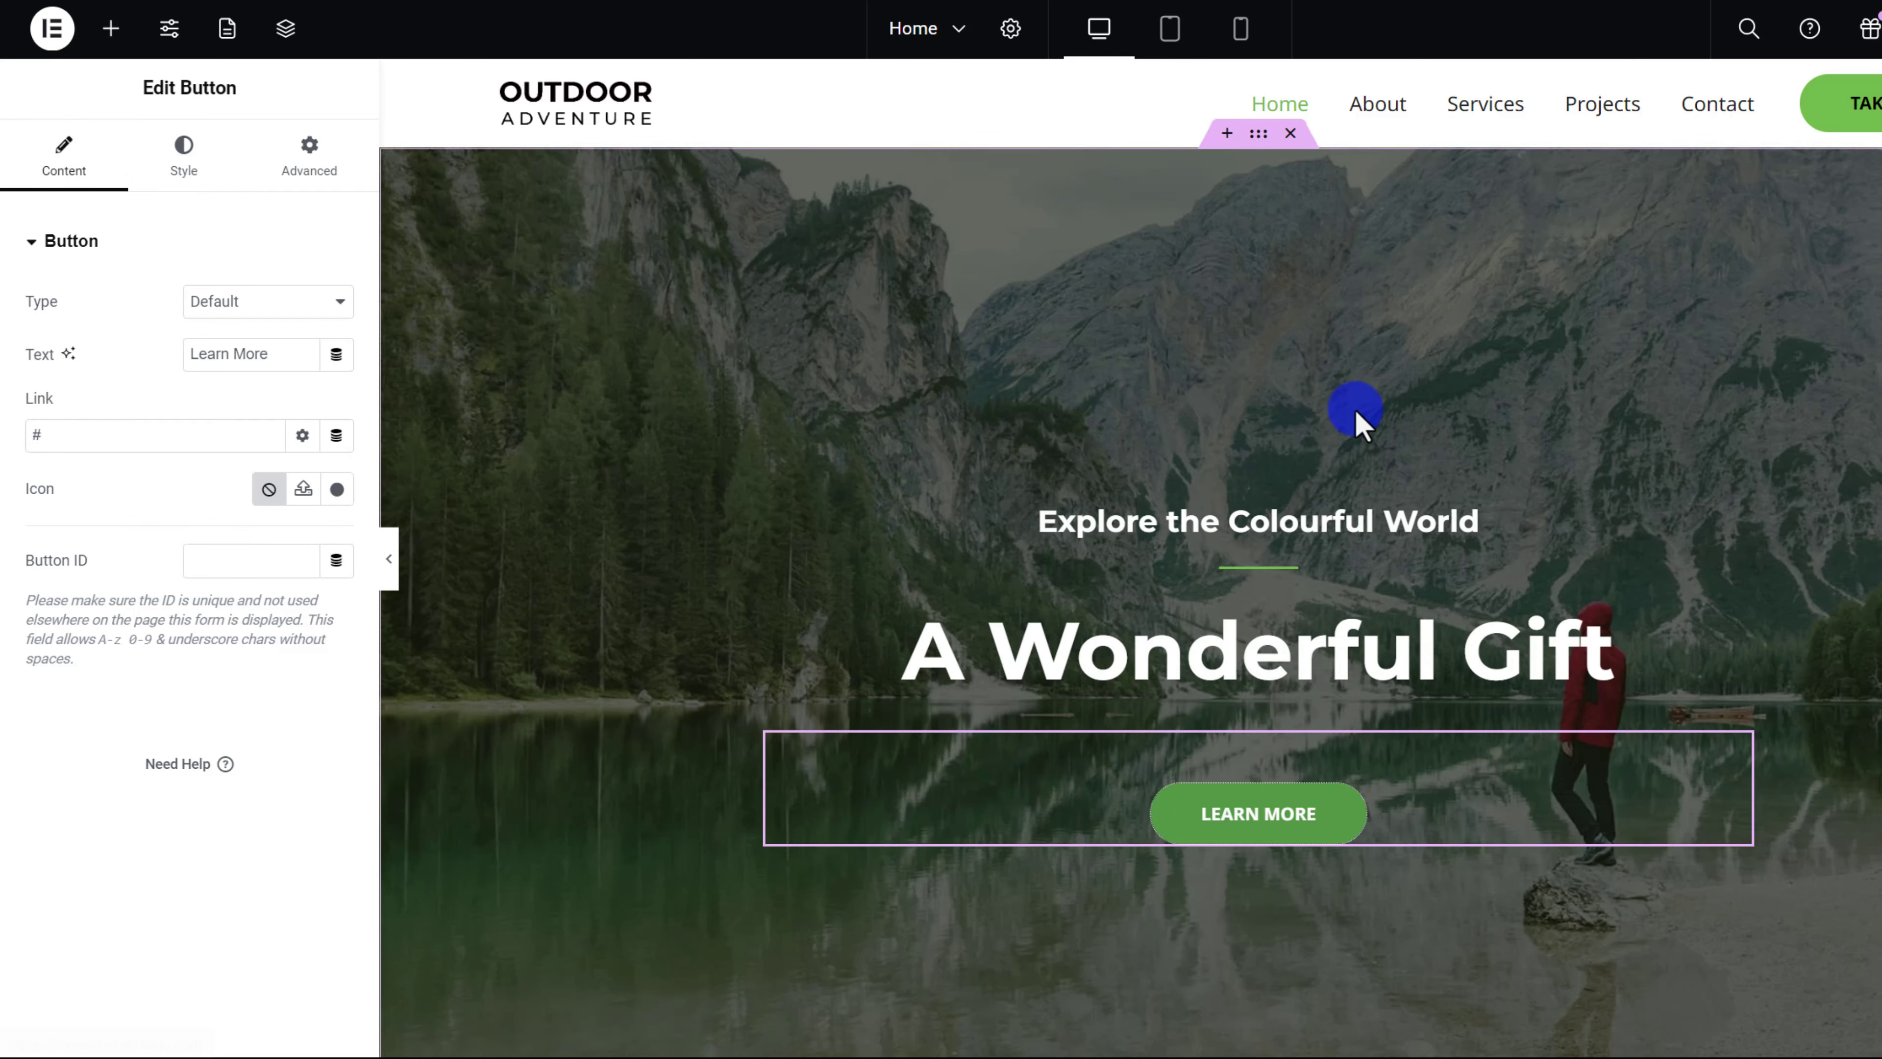
{"action": "scroll", "coordinate": [1353, 416], "scroll_direction": "down", "scroll_amount": 3}
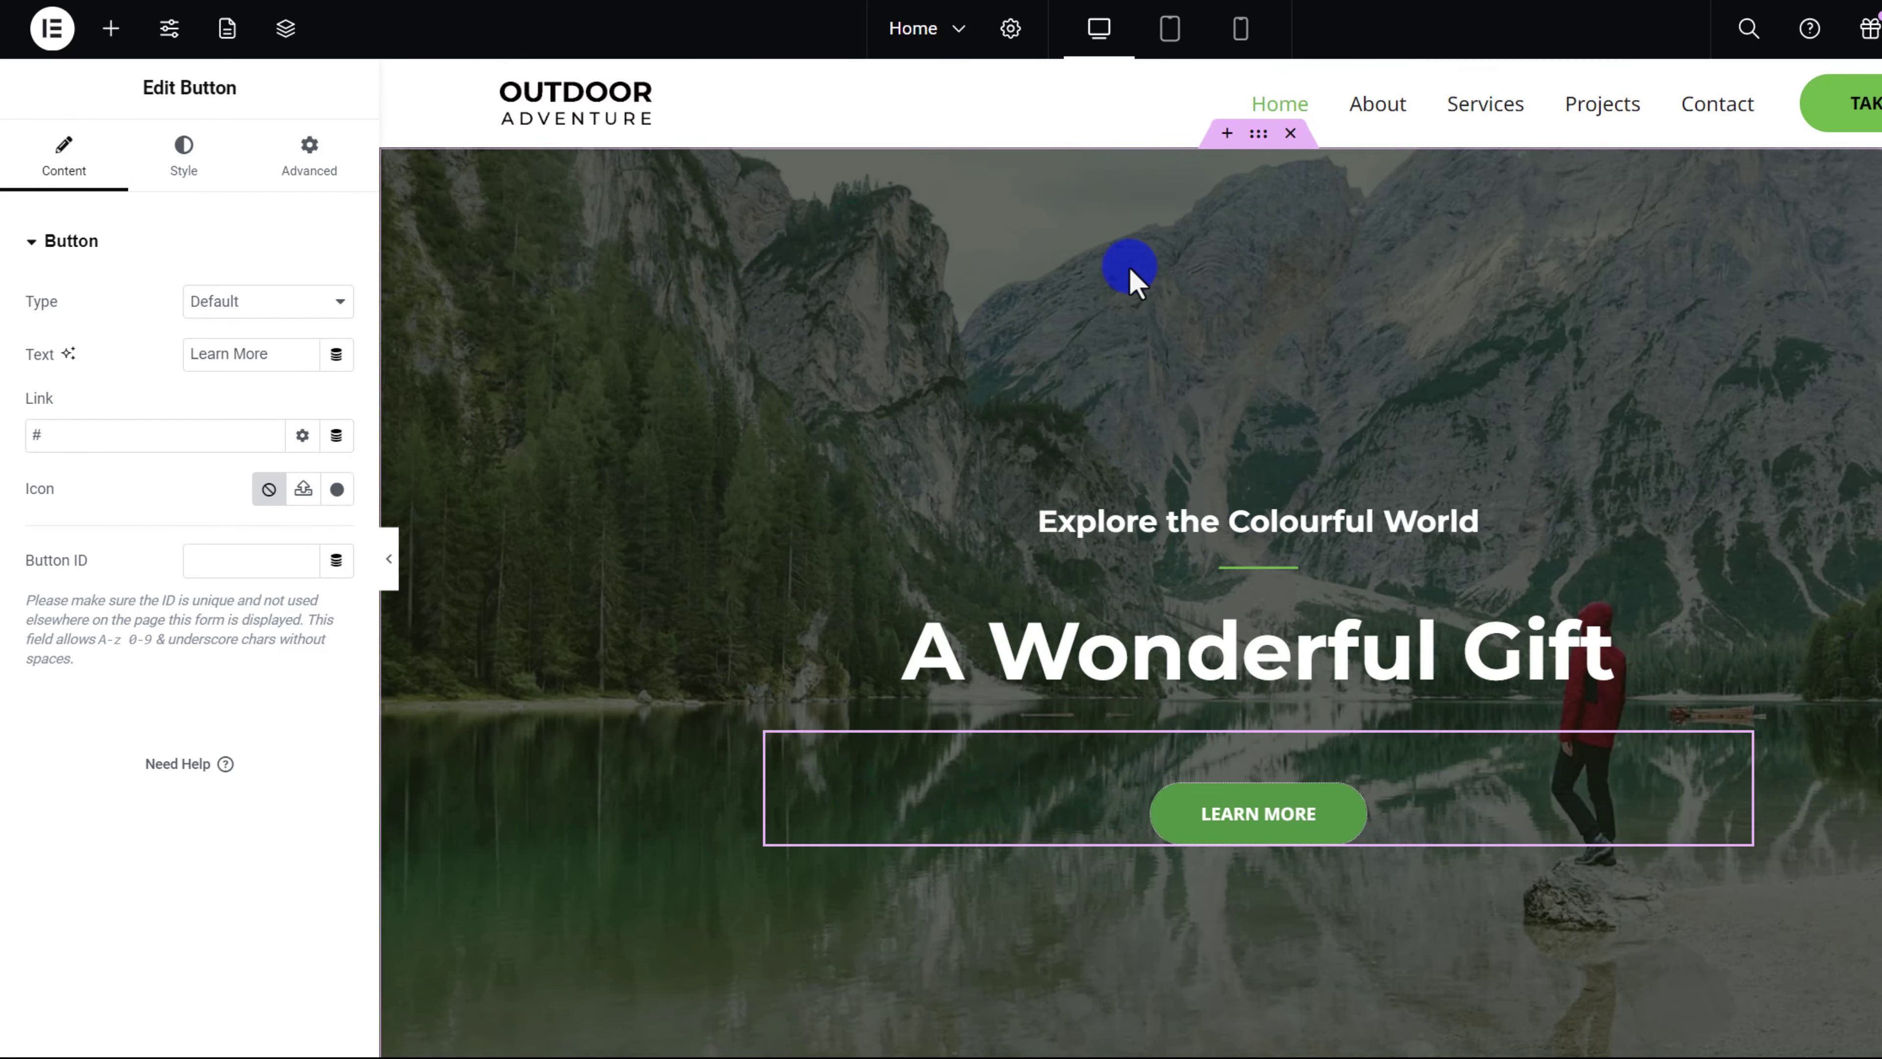
- Set the hero container's top and bottom padding to 135 px each
{"action": "left_click", "coordinate": [1258, 135]}
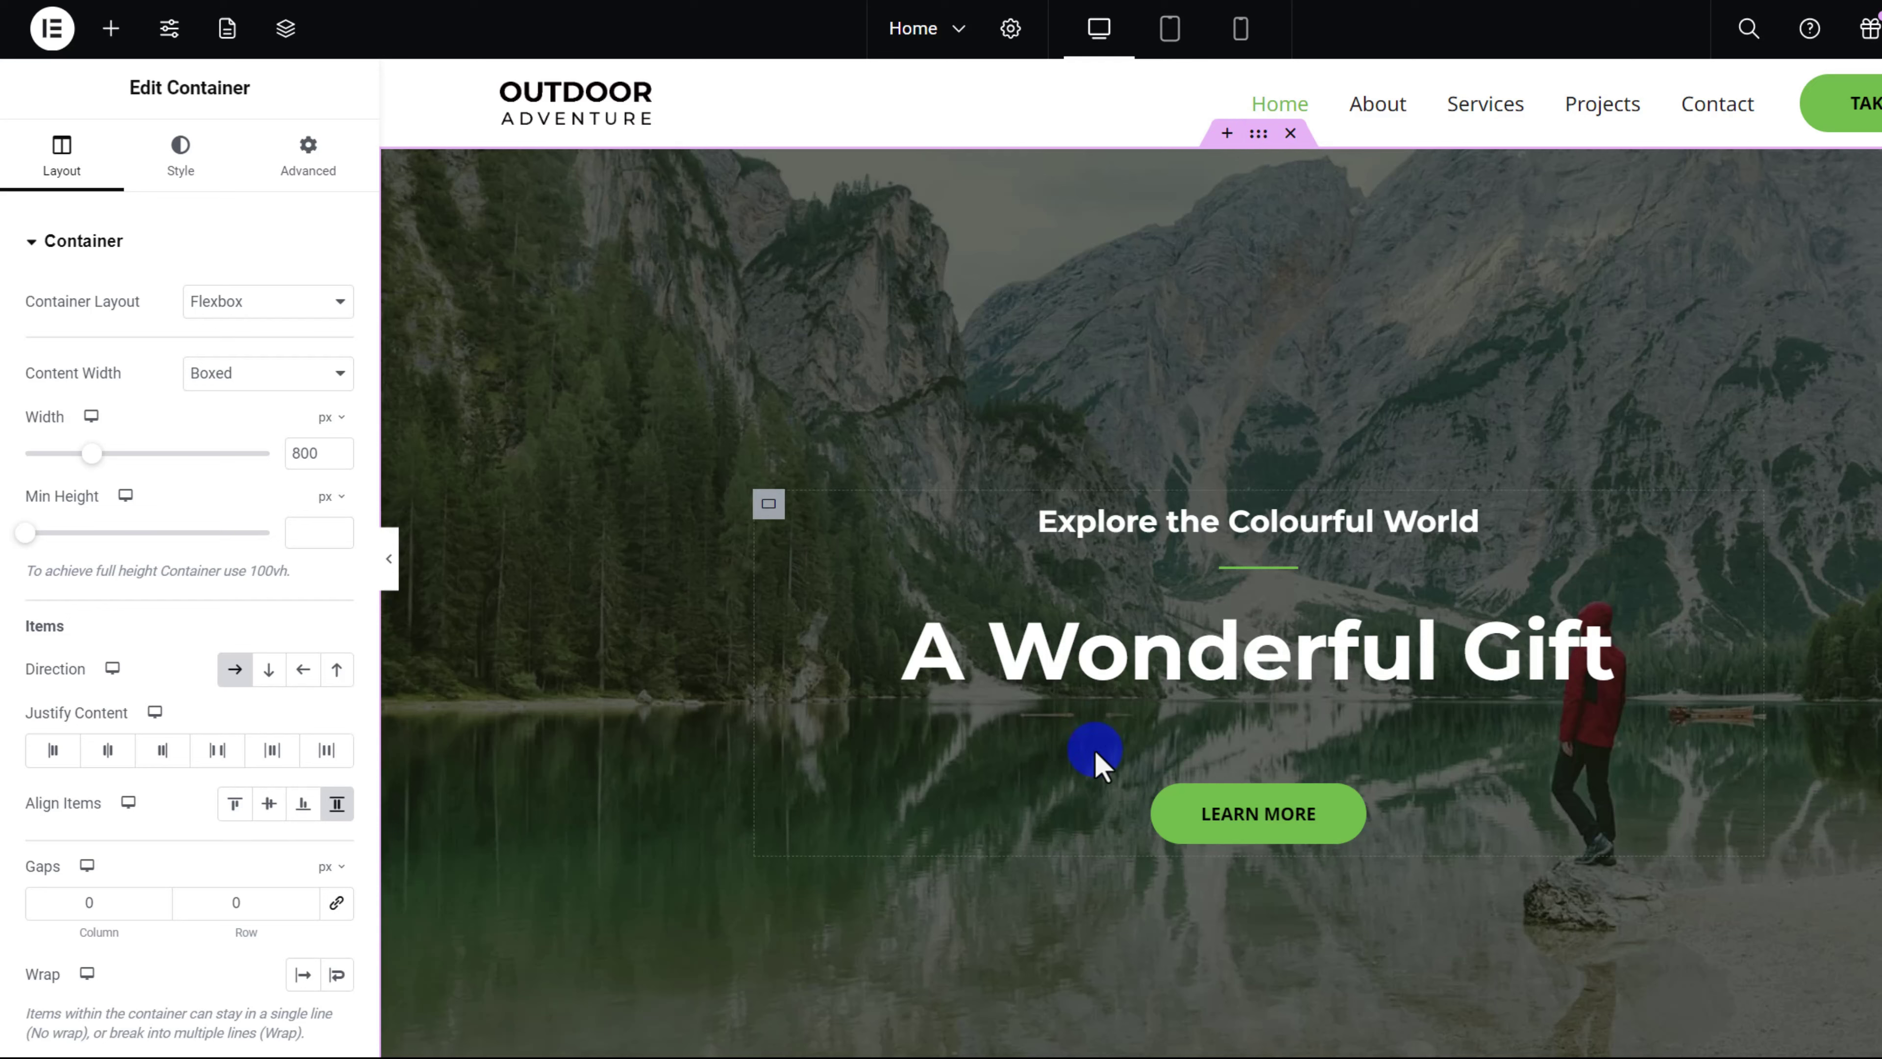
{"action": "scroll", "coordinate": [1092, 816], "scroll_direction": "down", "scroll_amount": 3}
{"action": "scroll", "coordinate": [1092, 833], "scroll_direction": "up", "scroll_amount": 3}
{"action": "left_click", "coordinate": [306, 157]}
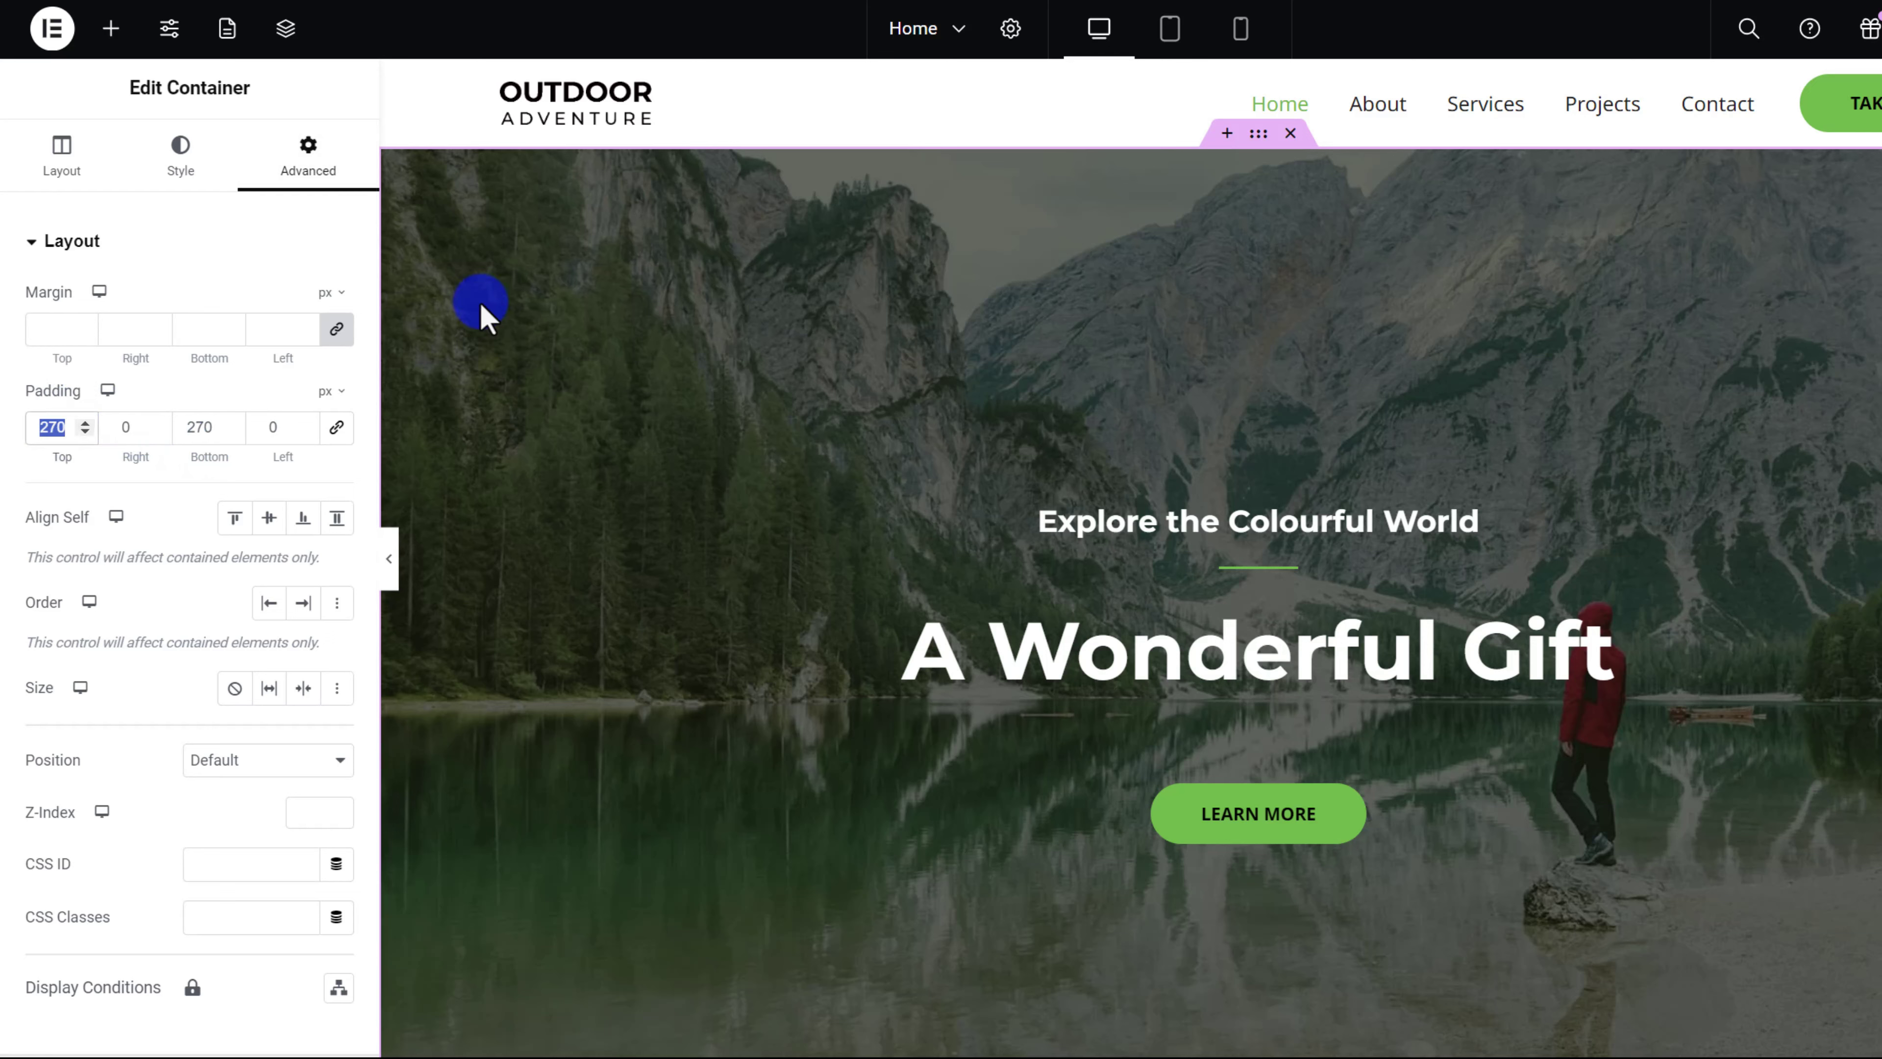
{"action": "type", "text": "135"}
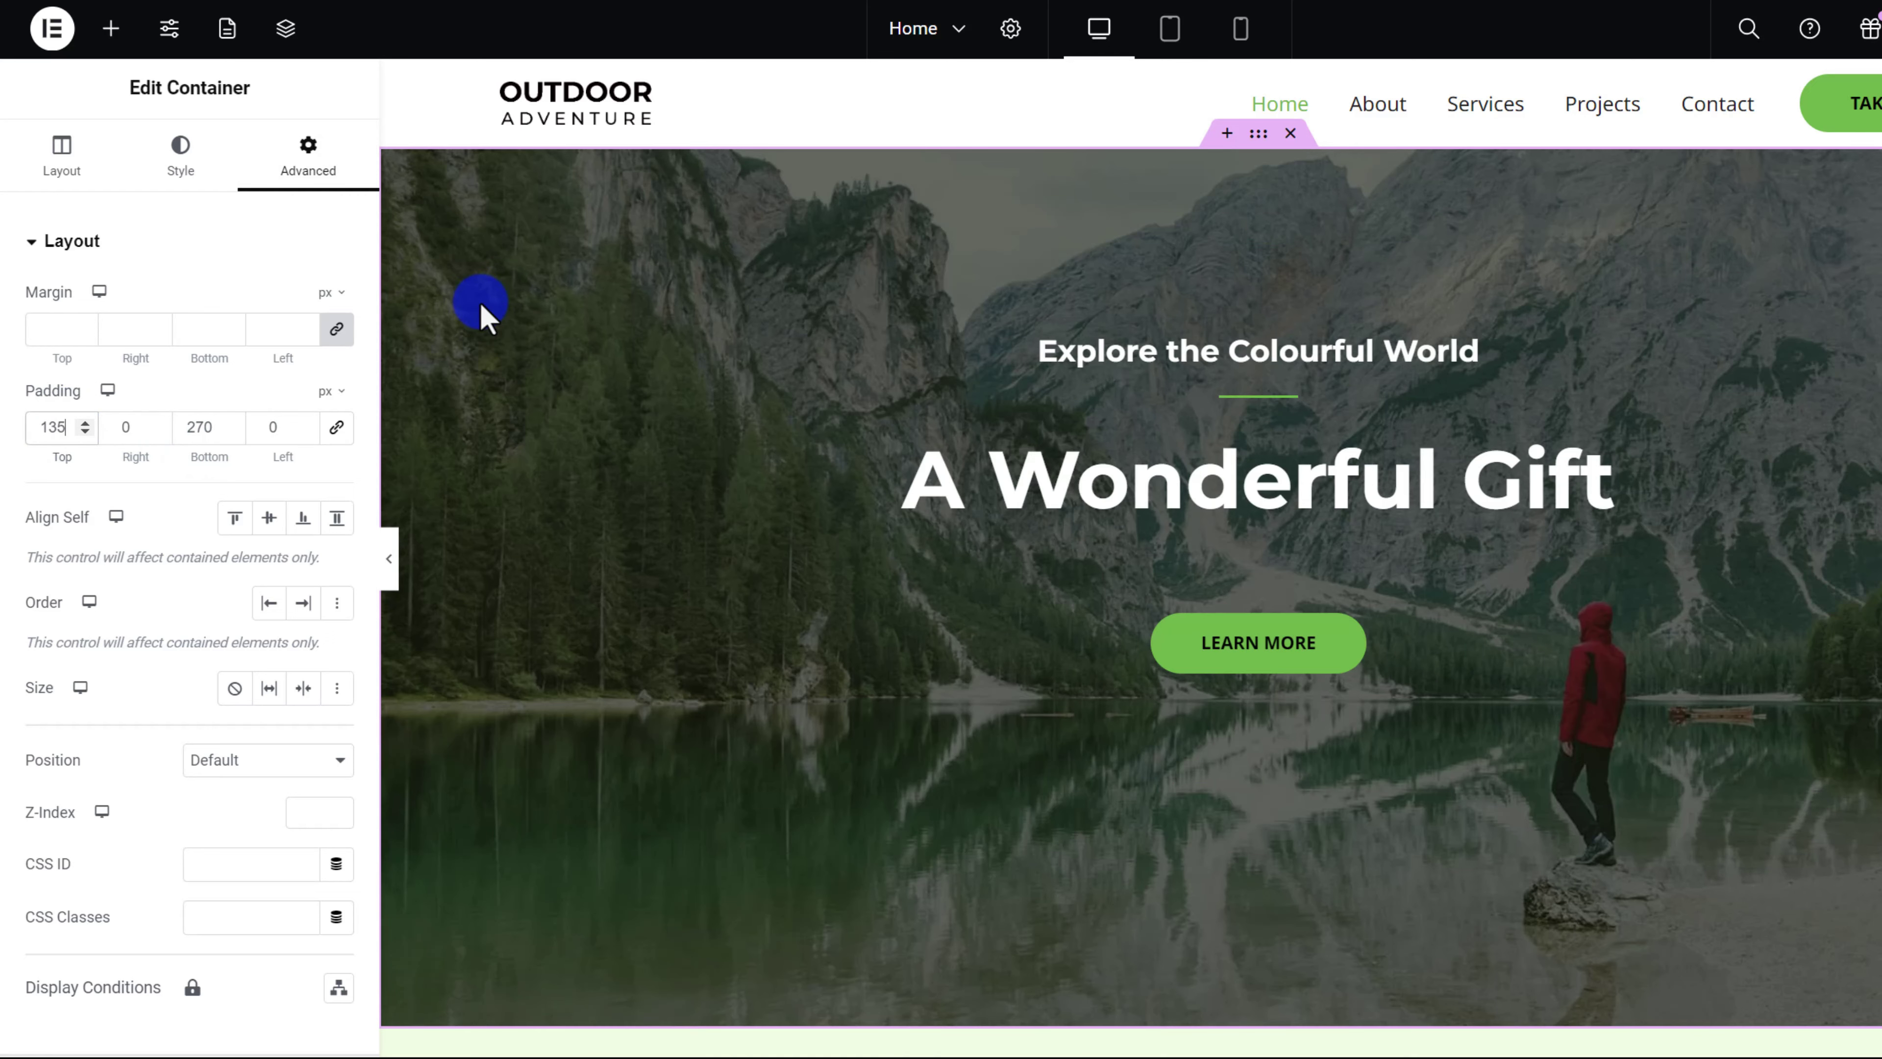
{"action": "double_click", "coordinate": [194, 427]}
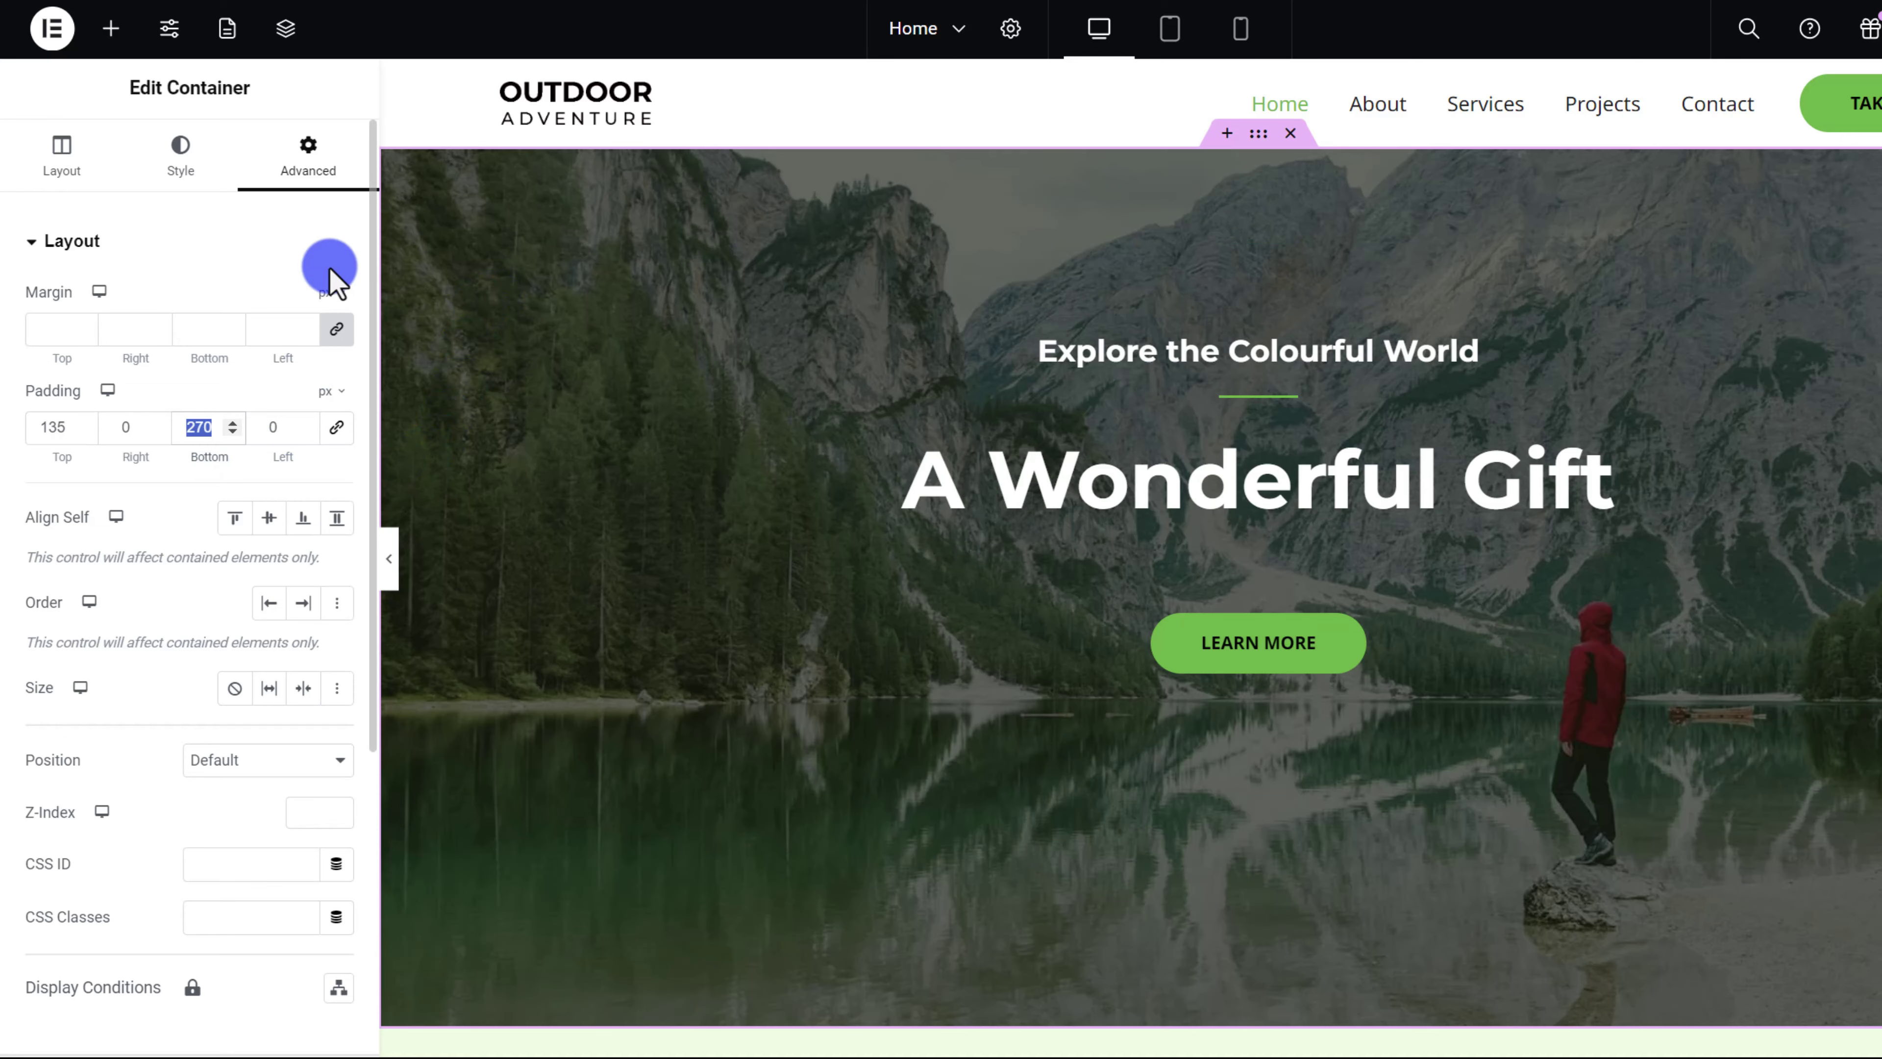
{"action": "type", "text": "135"}
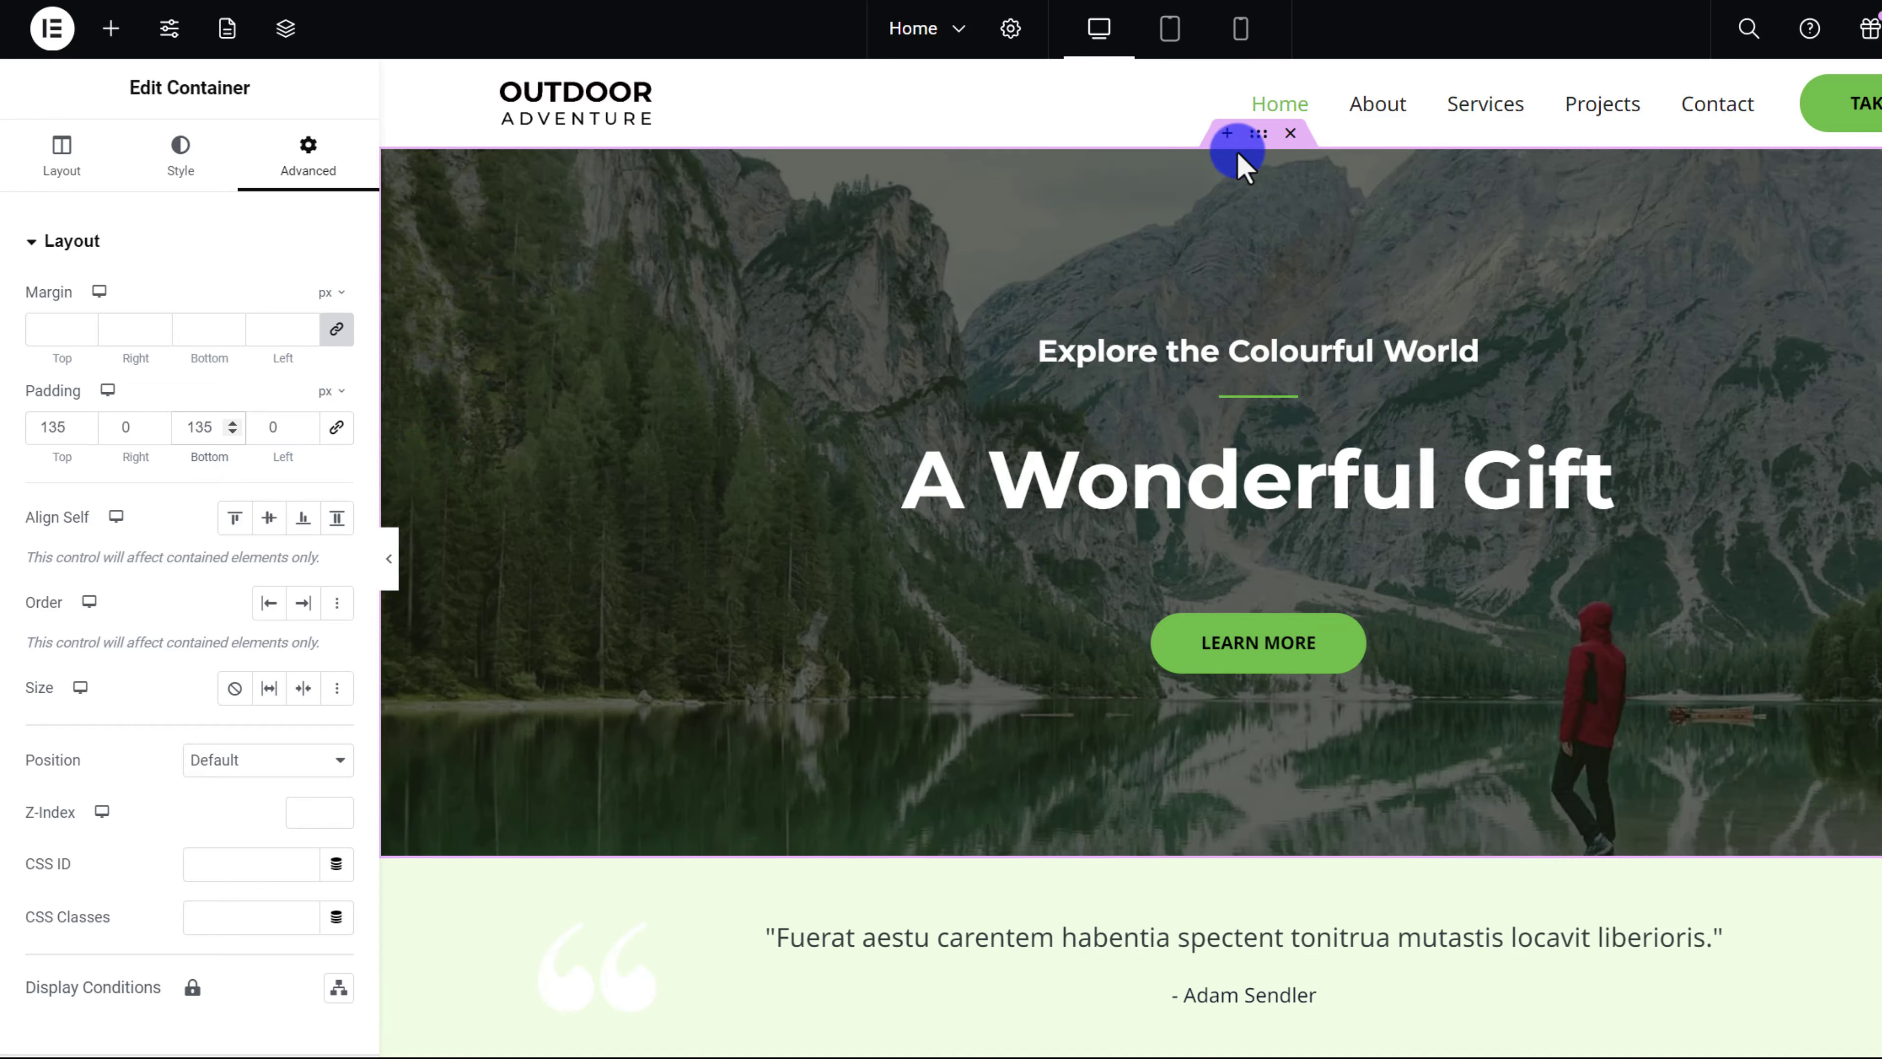
{"action": "scroll", "coordinate": [1197, 723], "scroll_direction": "down", "scroll_amount": 3}
{"action": "scroll", "coordinate": [1168, 785], "scroll_direction": "up", "scroll_amount": 3}
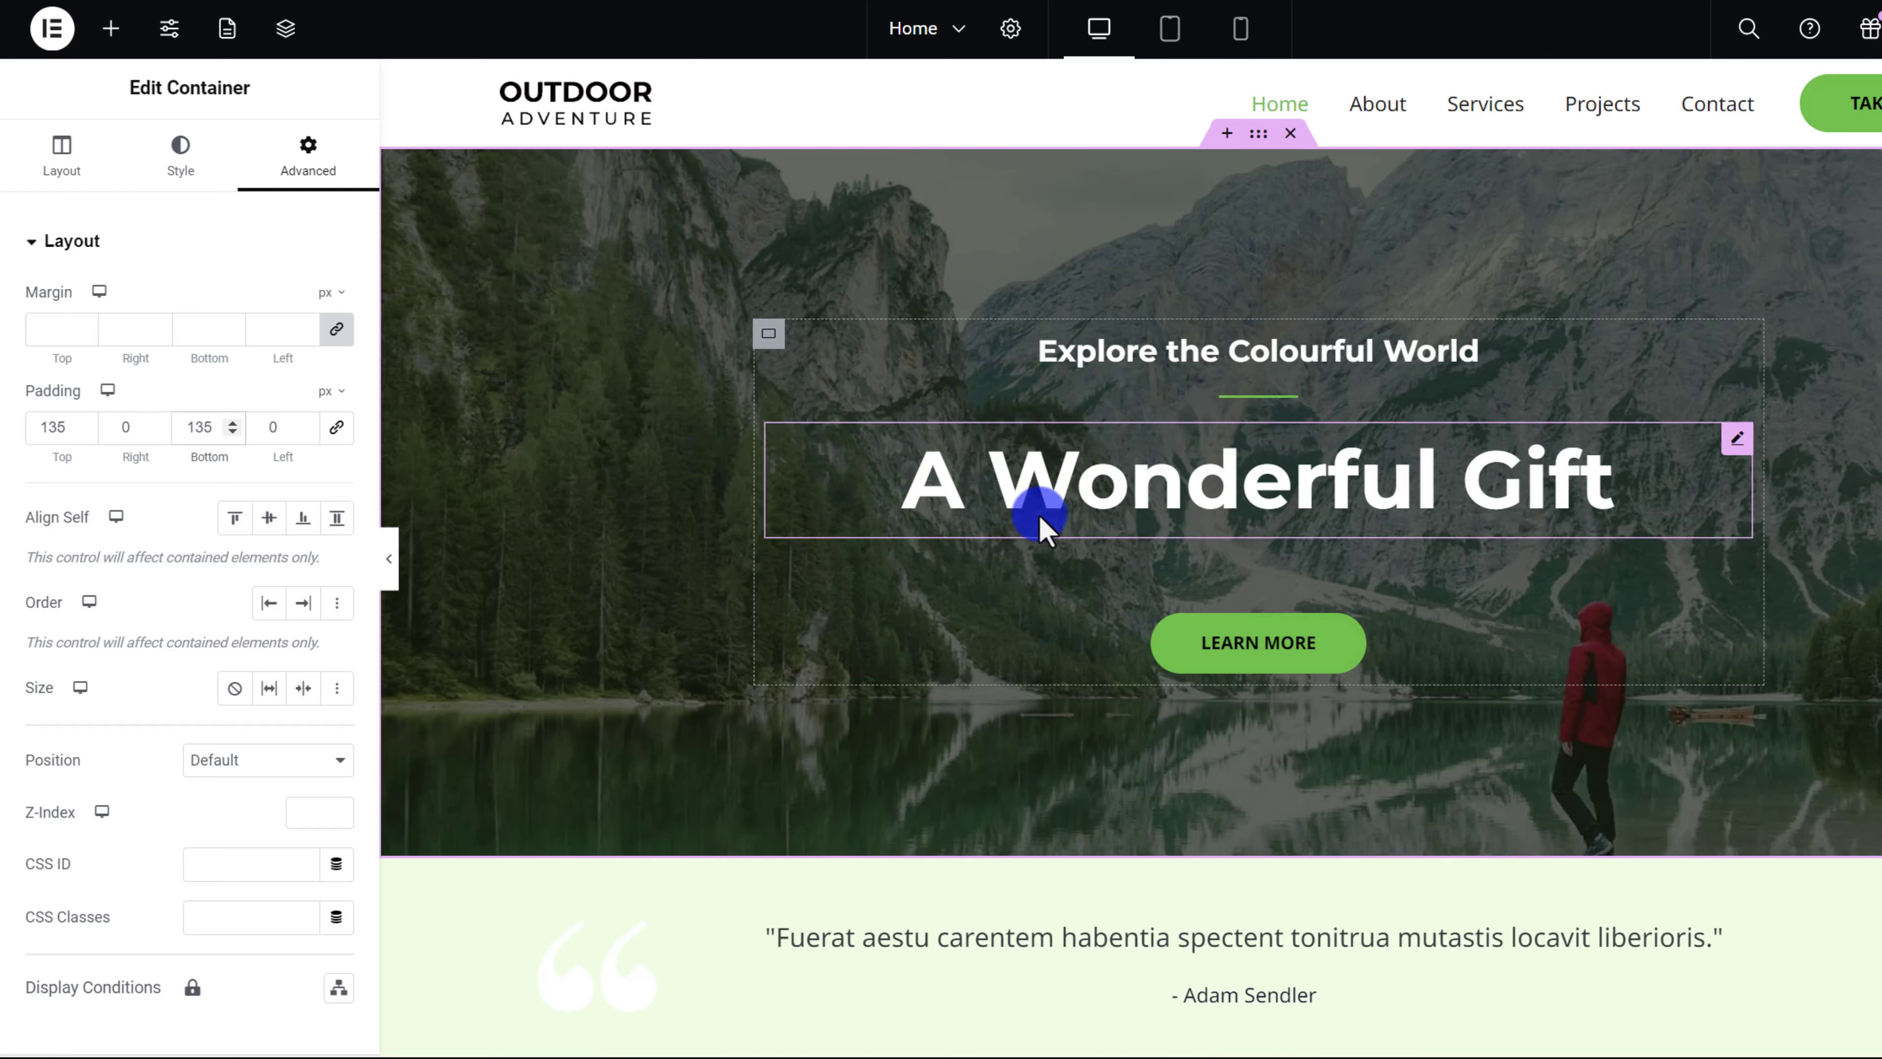
- Replace the hero's main heading text with "Learn About Plants"
{"action": "triple_click", "coordinate": [1105, 485]}
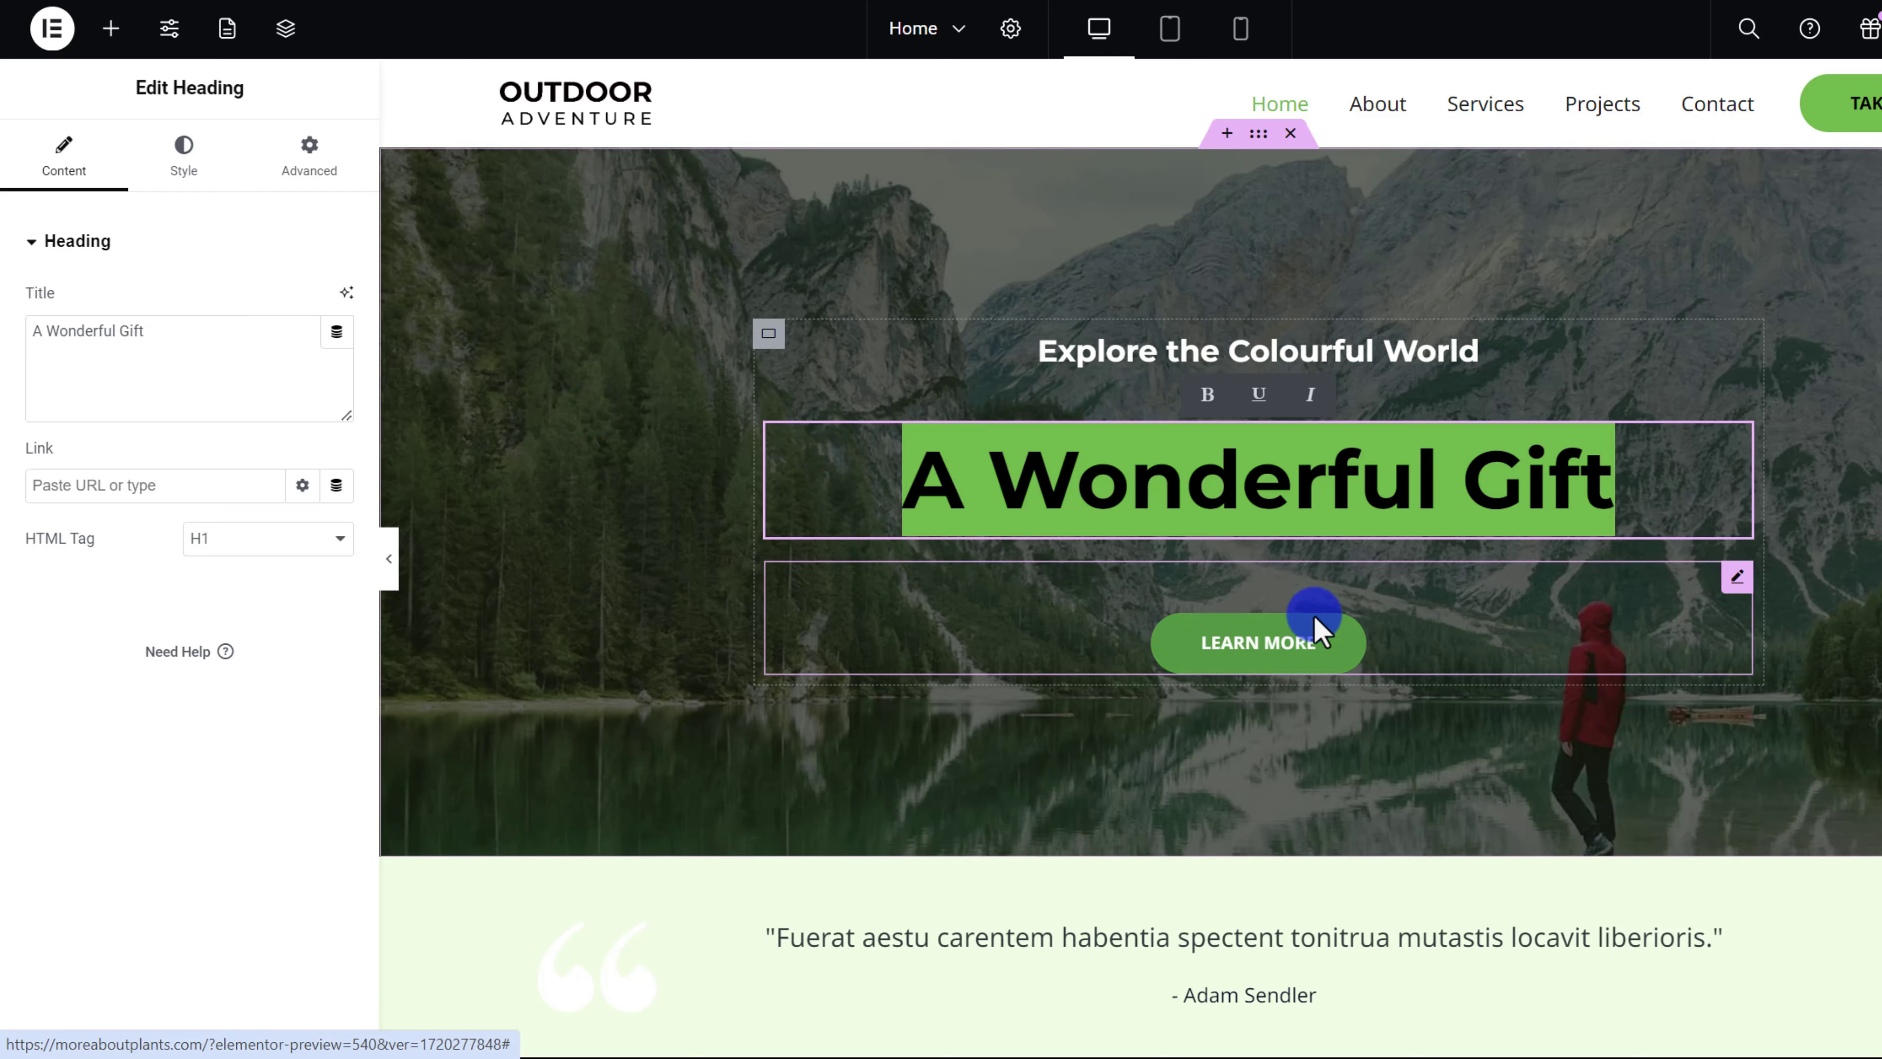
{"action": "type", "text": "Learn Abou"}
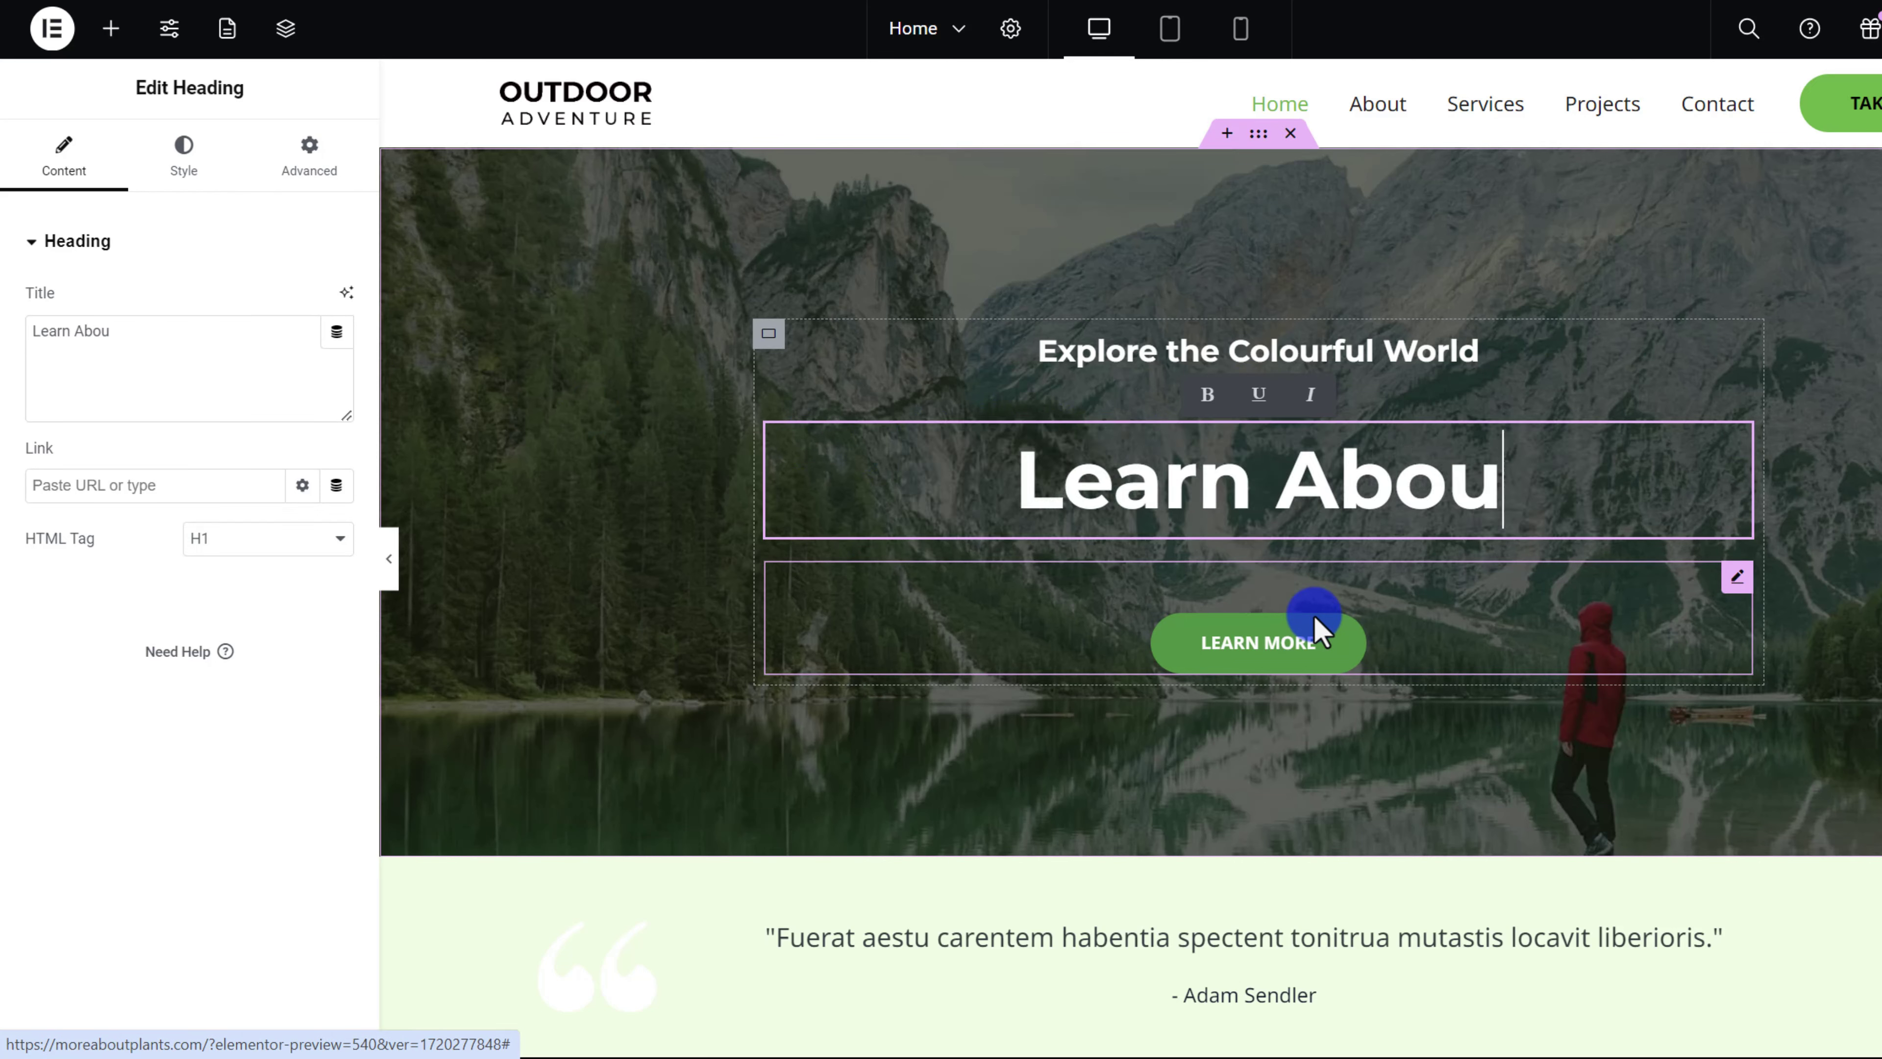
{"action": "type", "text": "t Plants"}
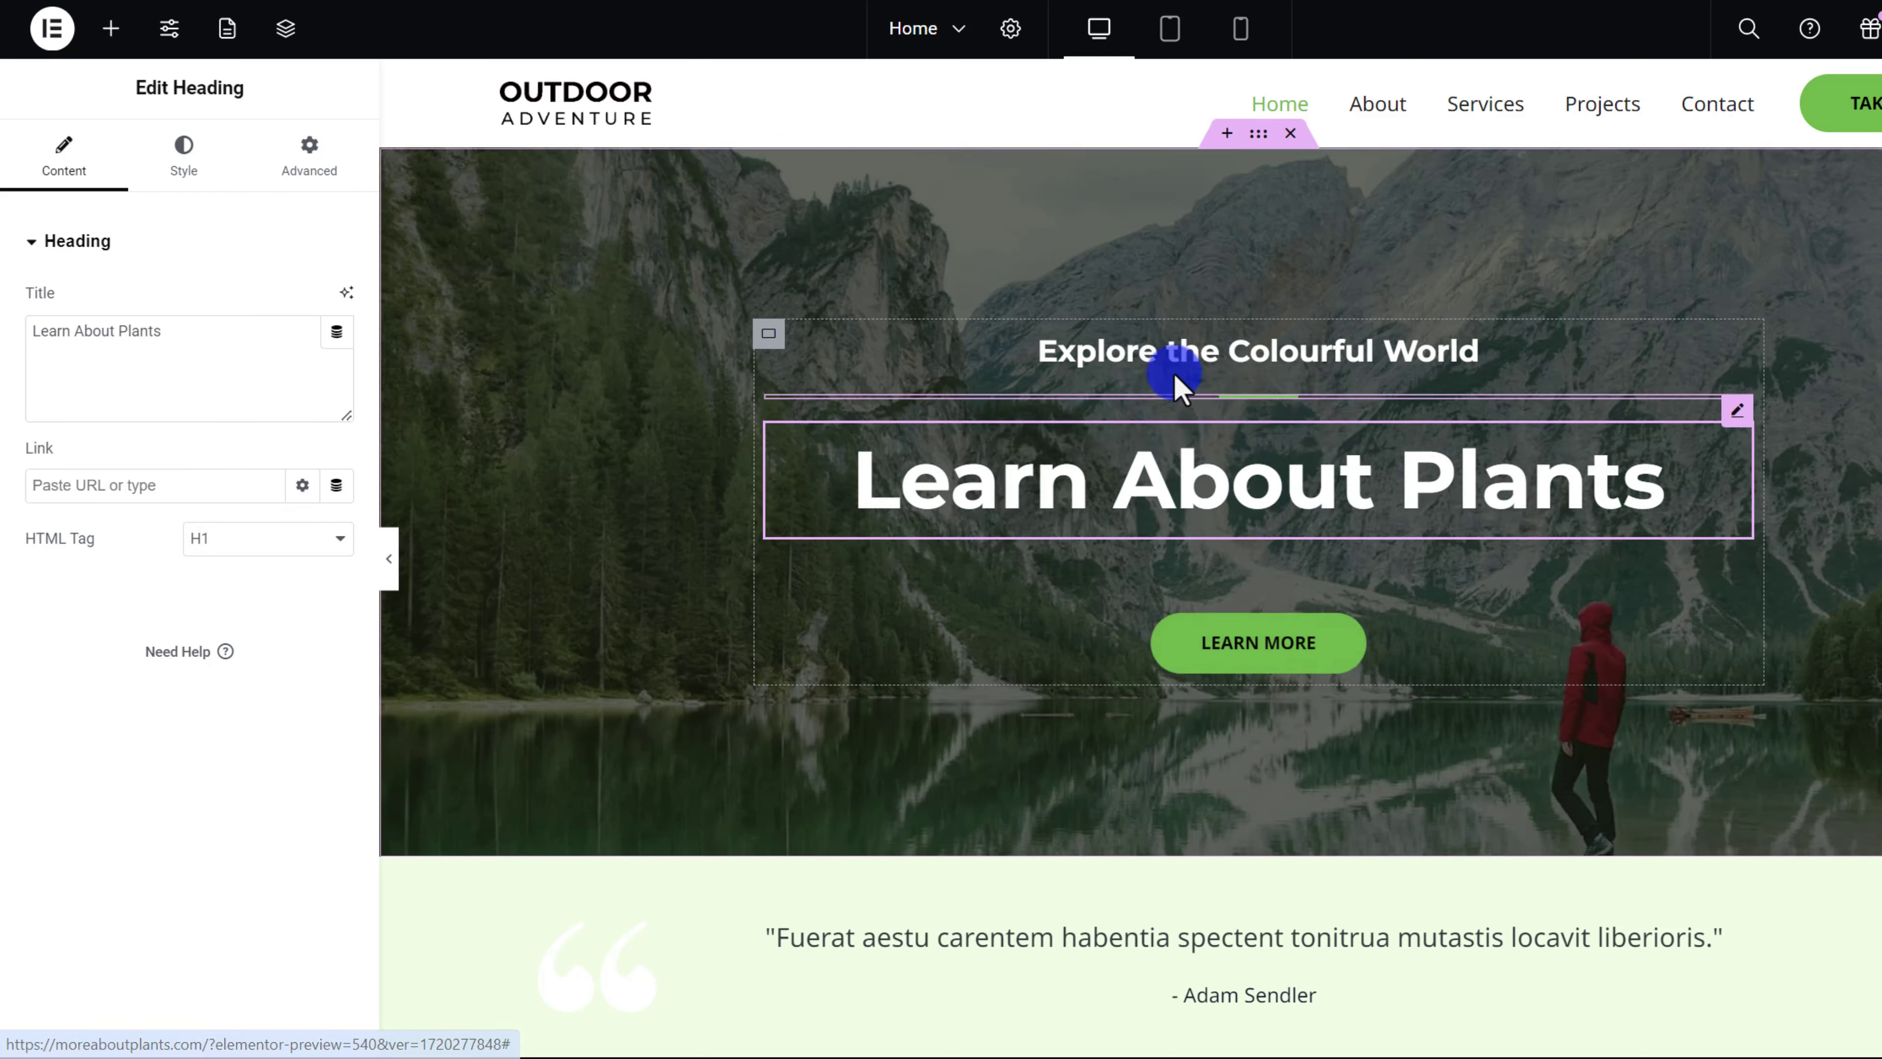
- Replace the smaller hero heading above the divider with "Plants are amazing. Read on to see why."
{"action": "left_click", "coordinate": [1161, 356]}
{"action": "double_click", "coordinate": [1161, 355]}
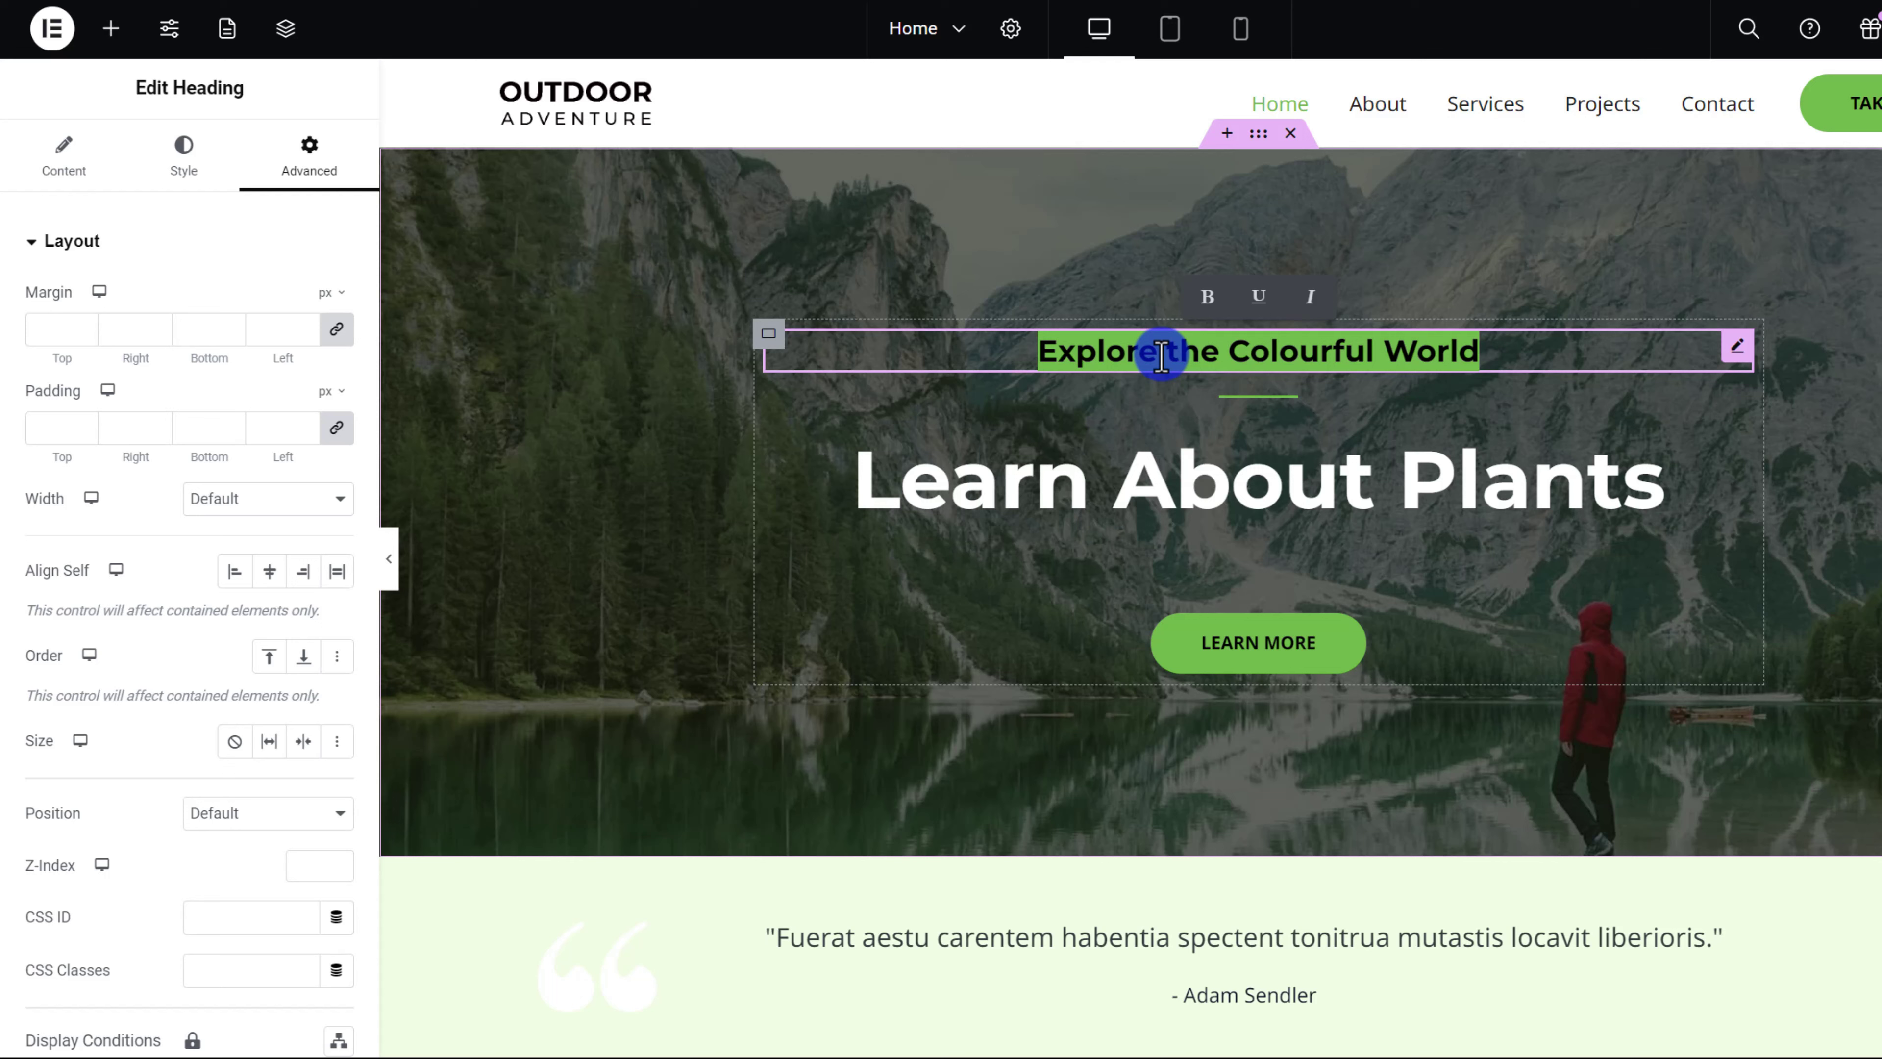
{"action": "type", "text": "Plants are am"}
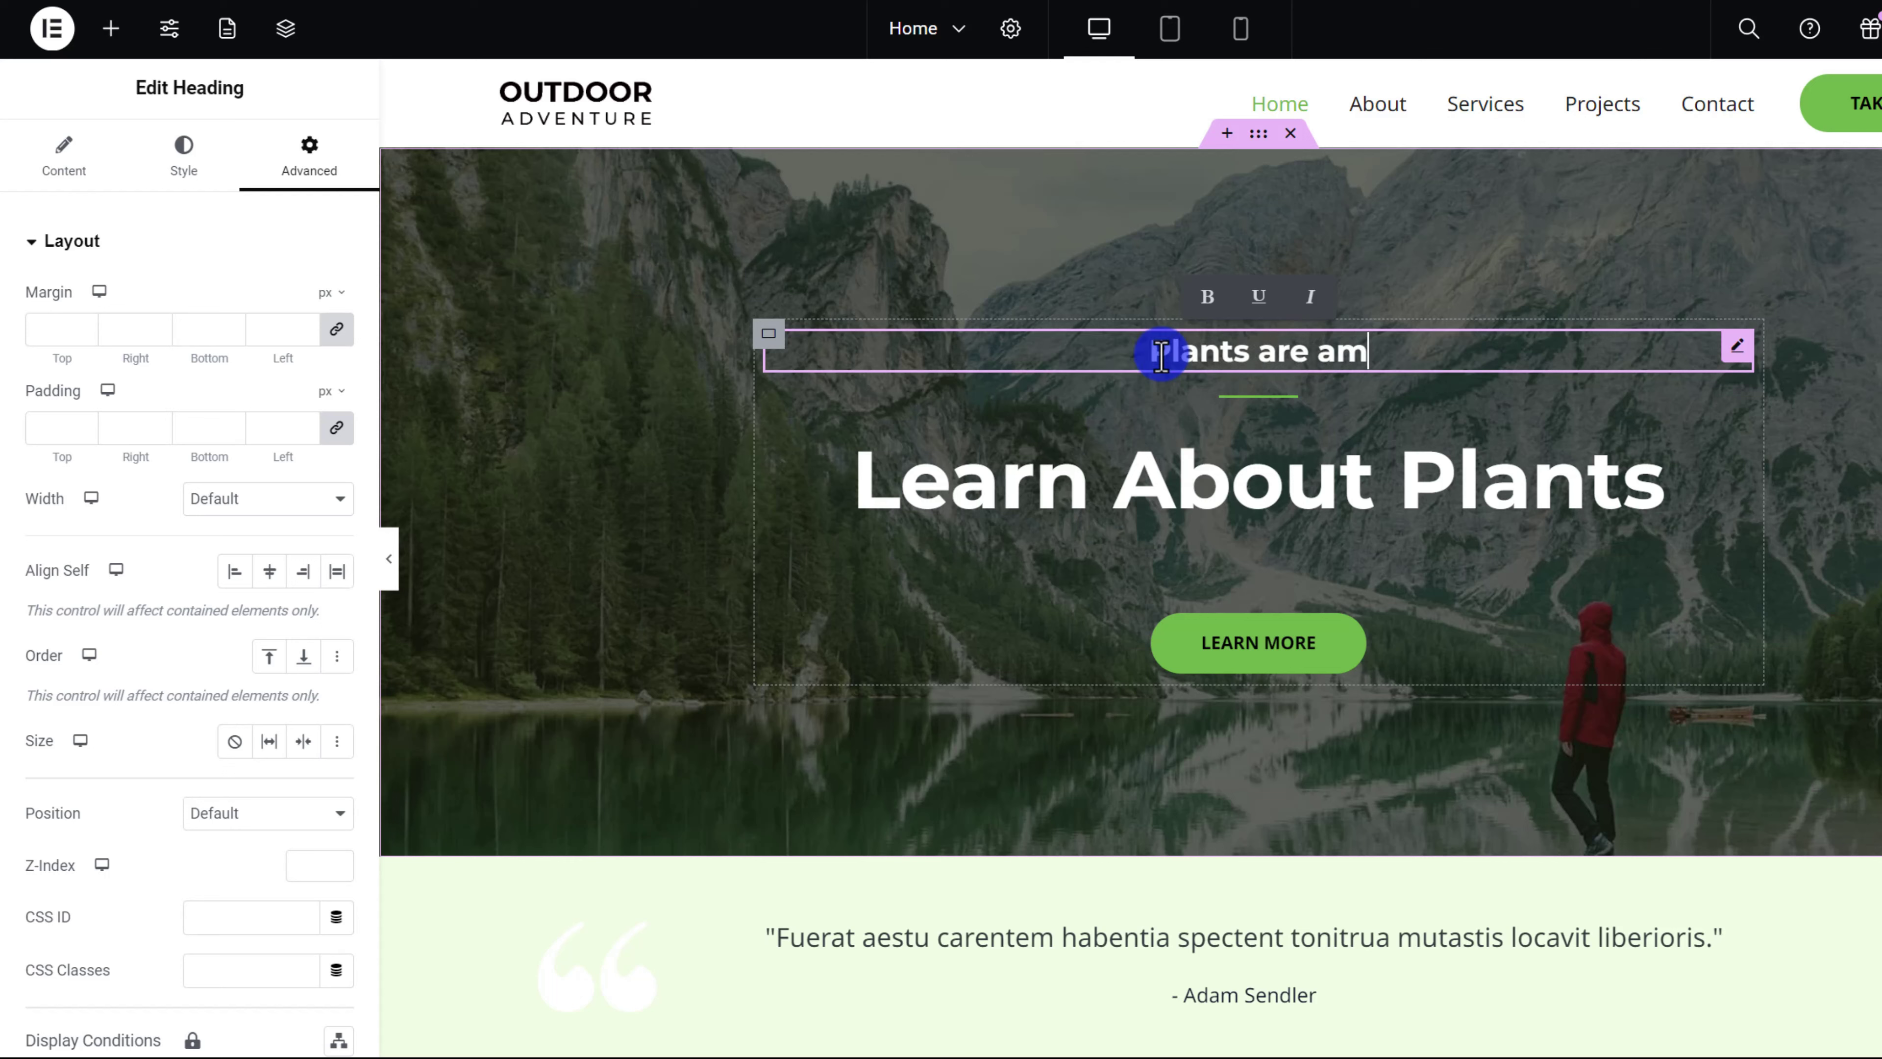
{"action": "type", "text": "azing. Read o"}
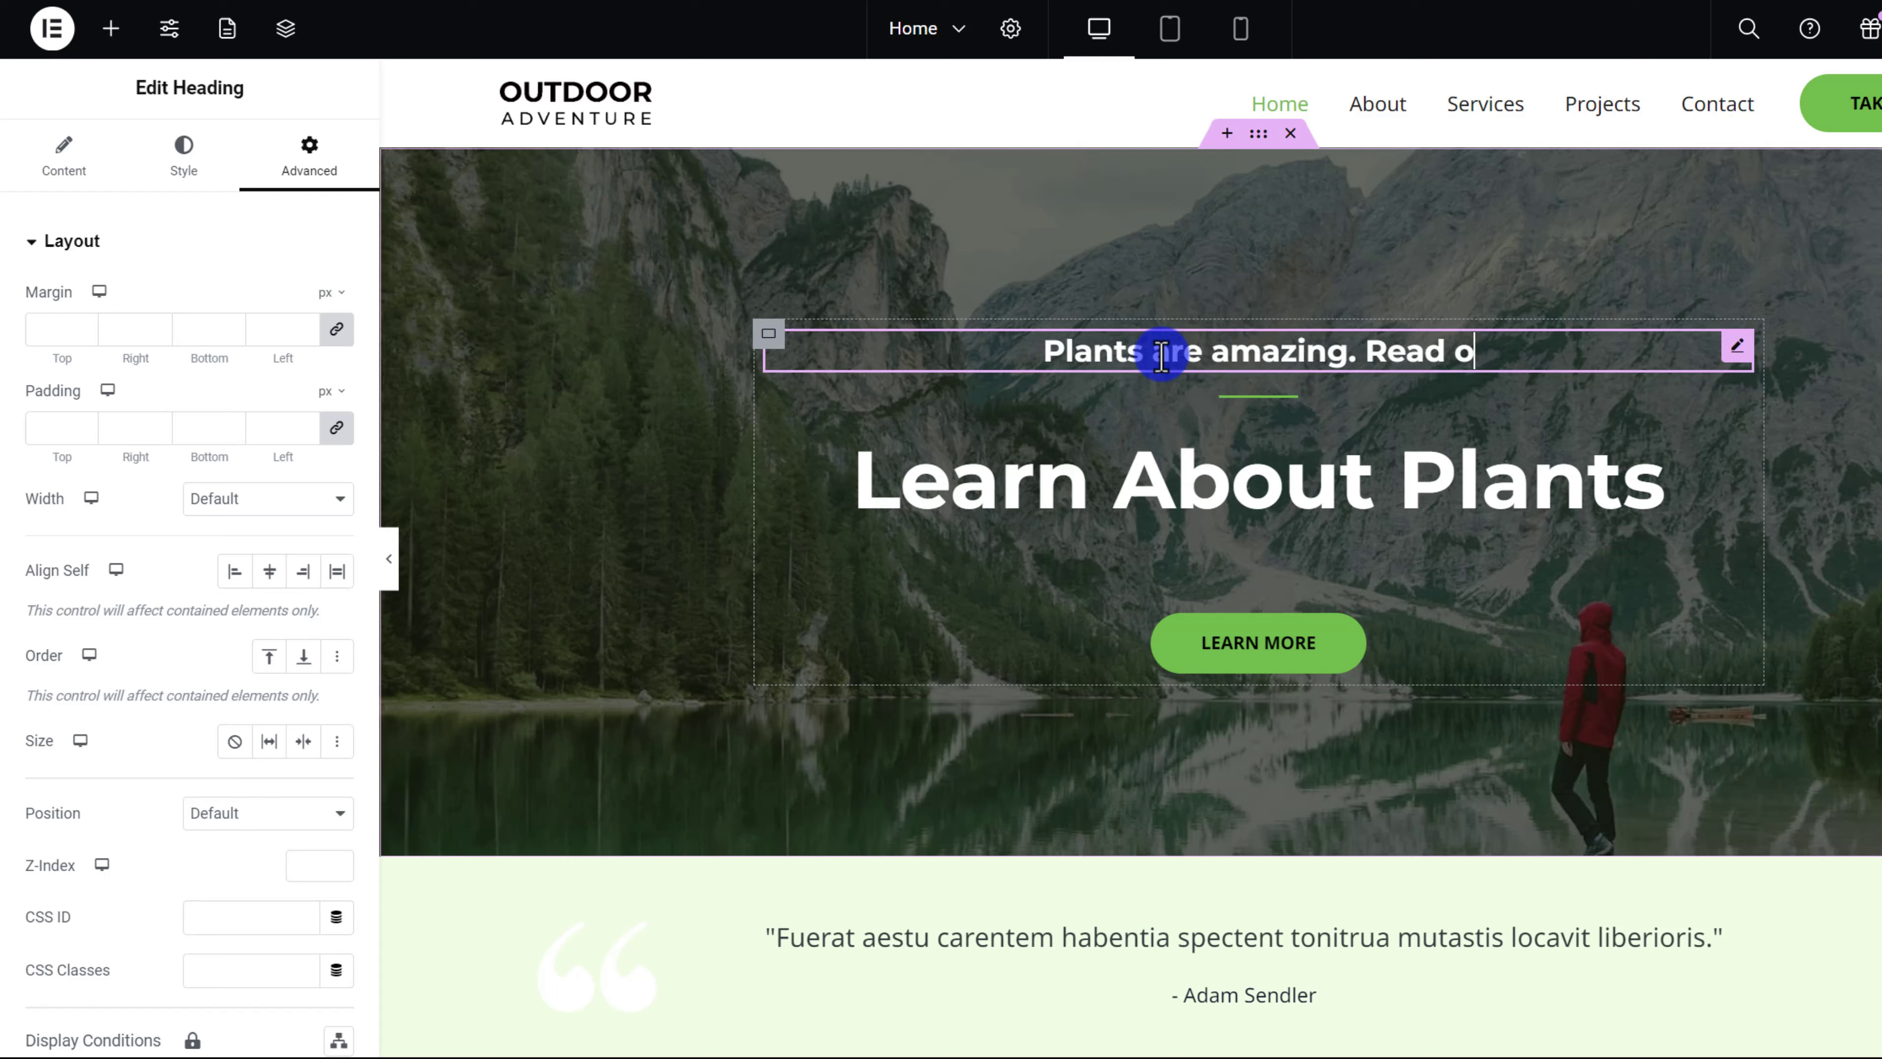
{"action": "type", "text": "n to see why"}
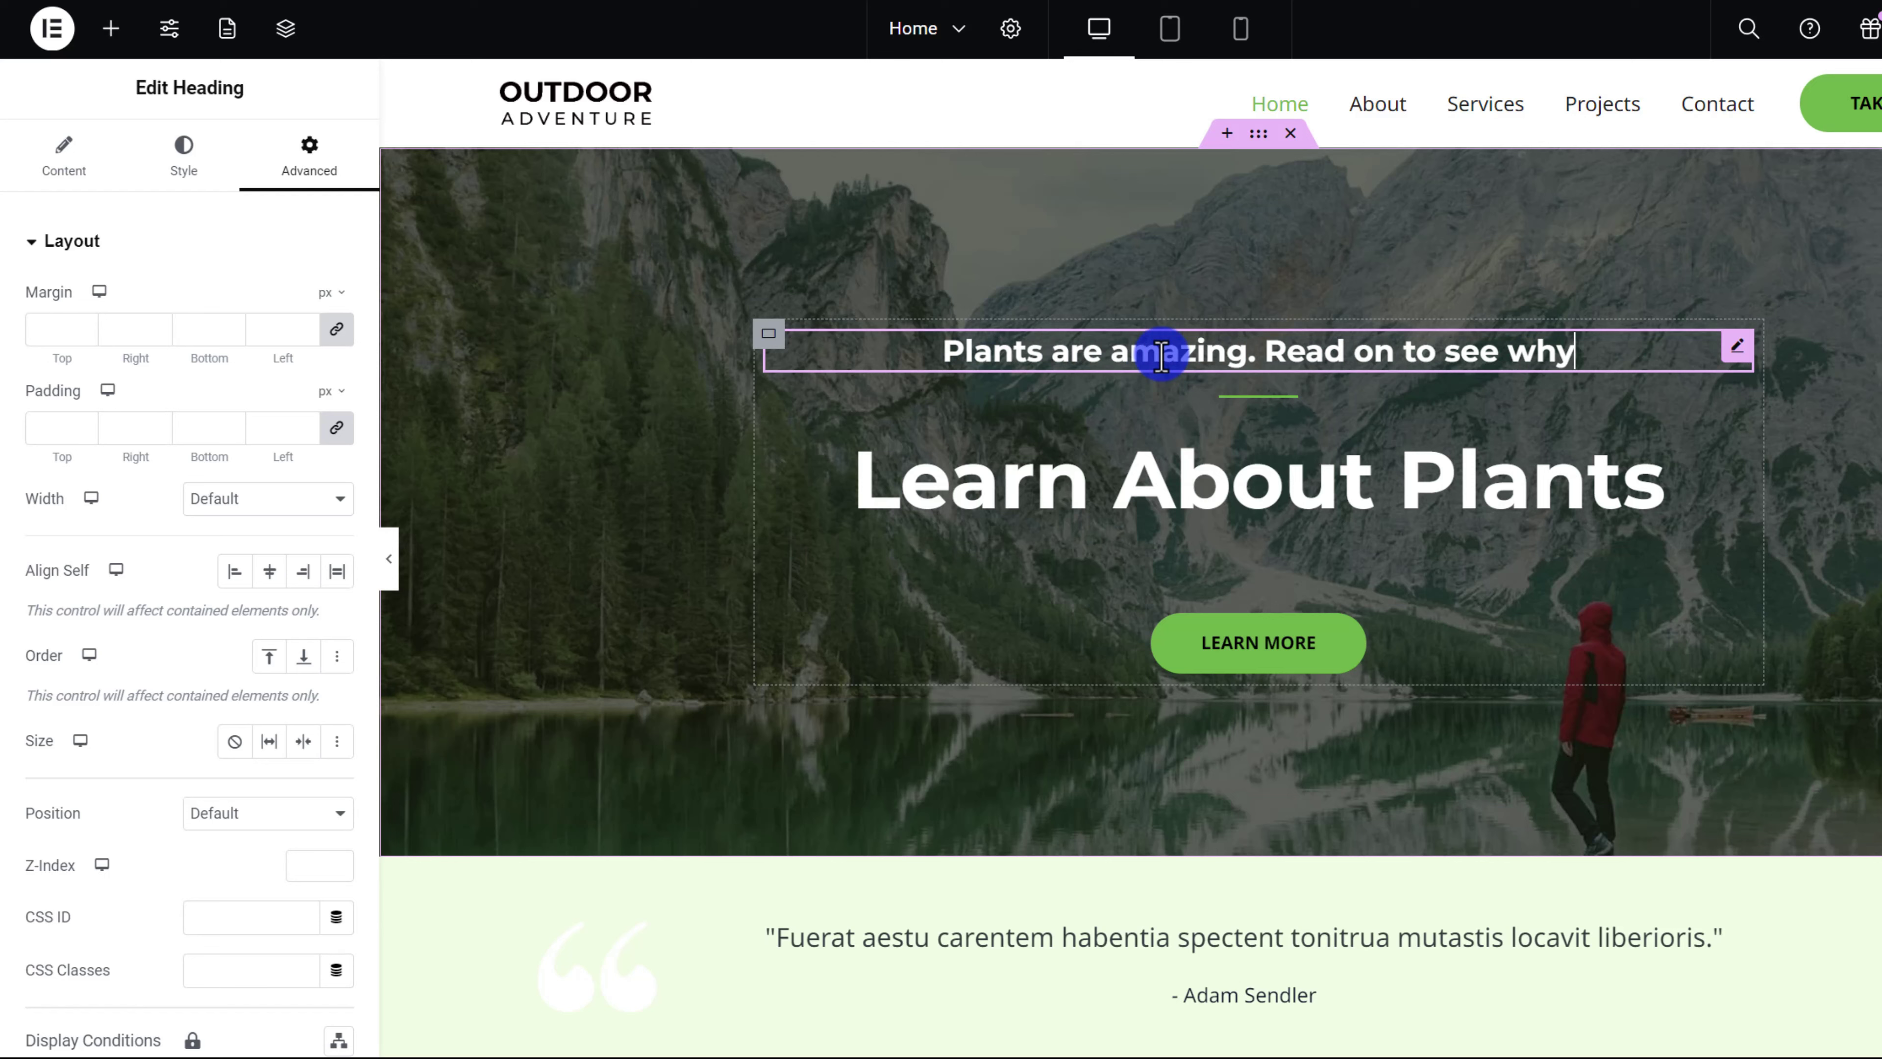
{"action": "type", "text": "."}
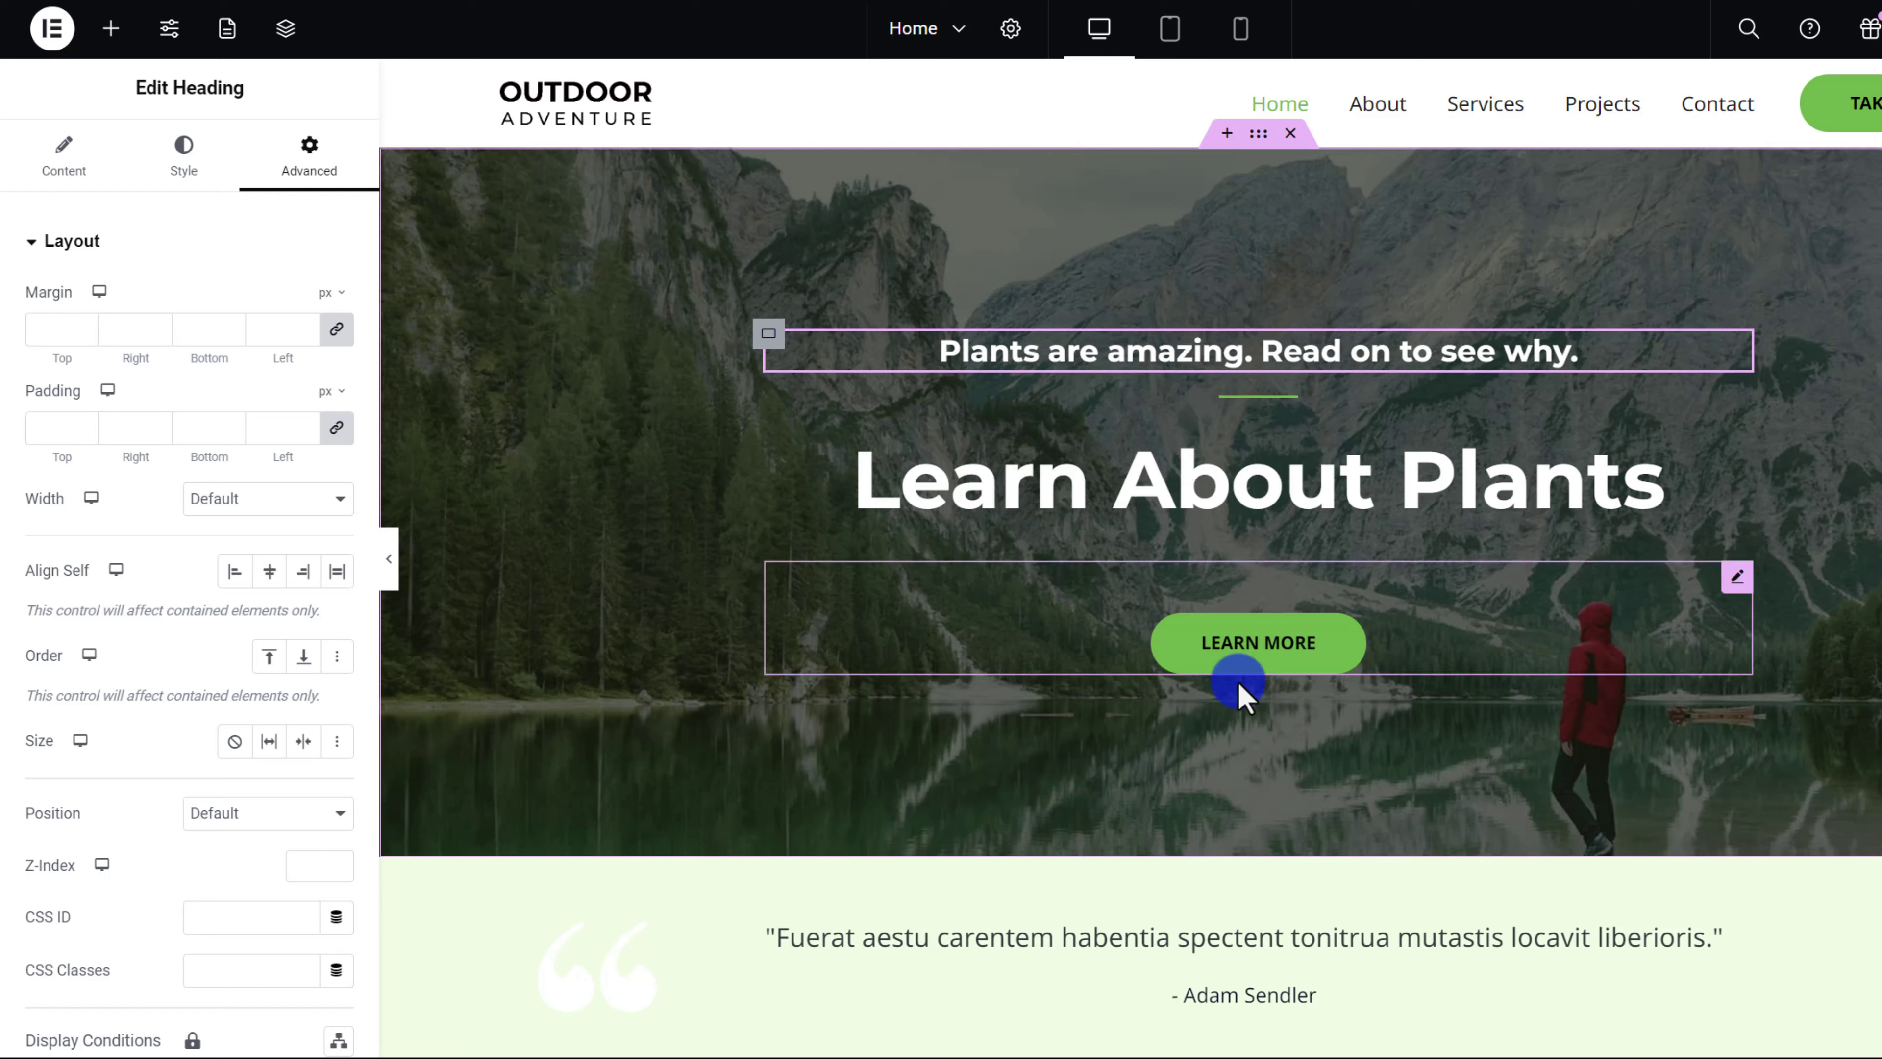
{"action": "left_click", "coordinate": [1232, 658]}
{"action": "left_click_drag", "start_coordinate": [115, 434], "coordinate": [22, 449]}
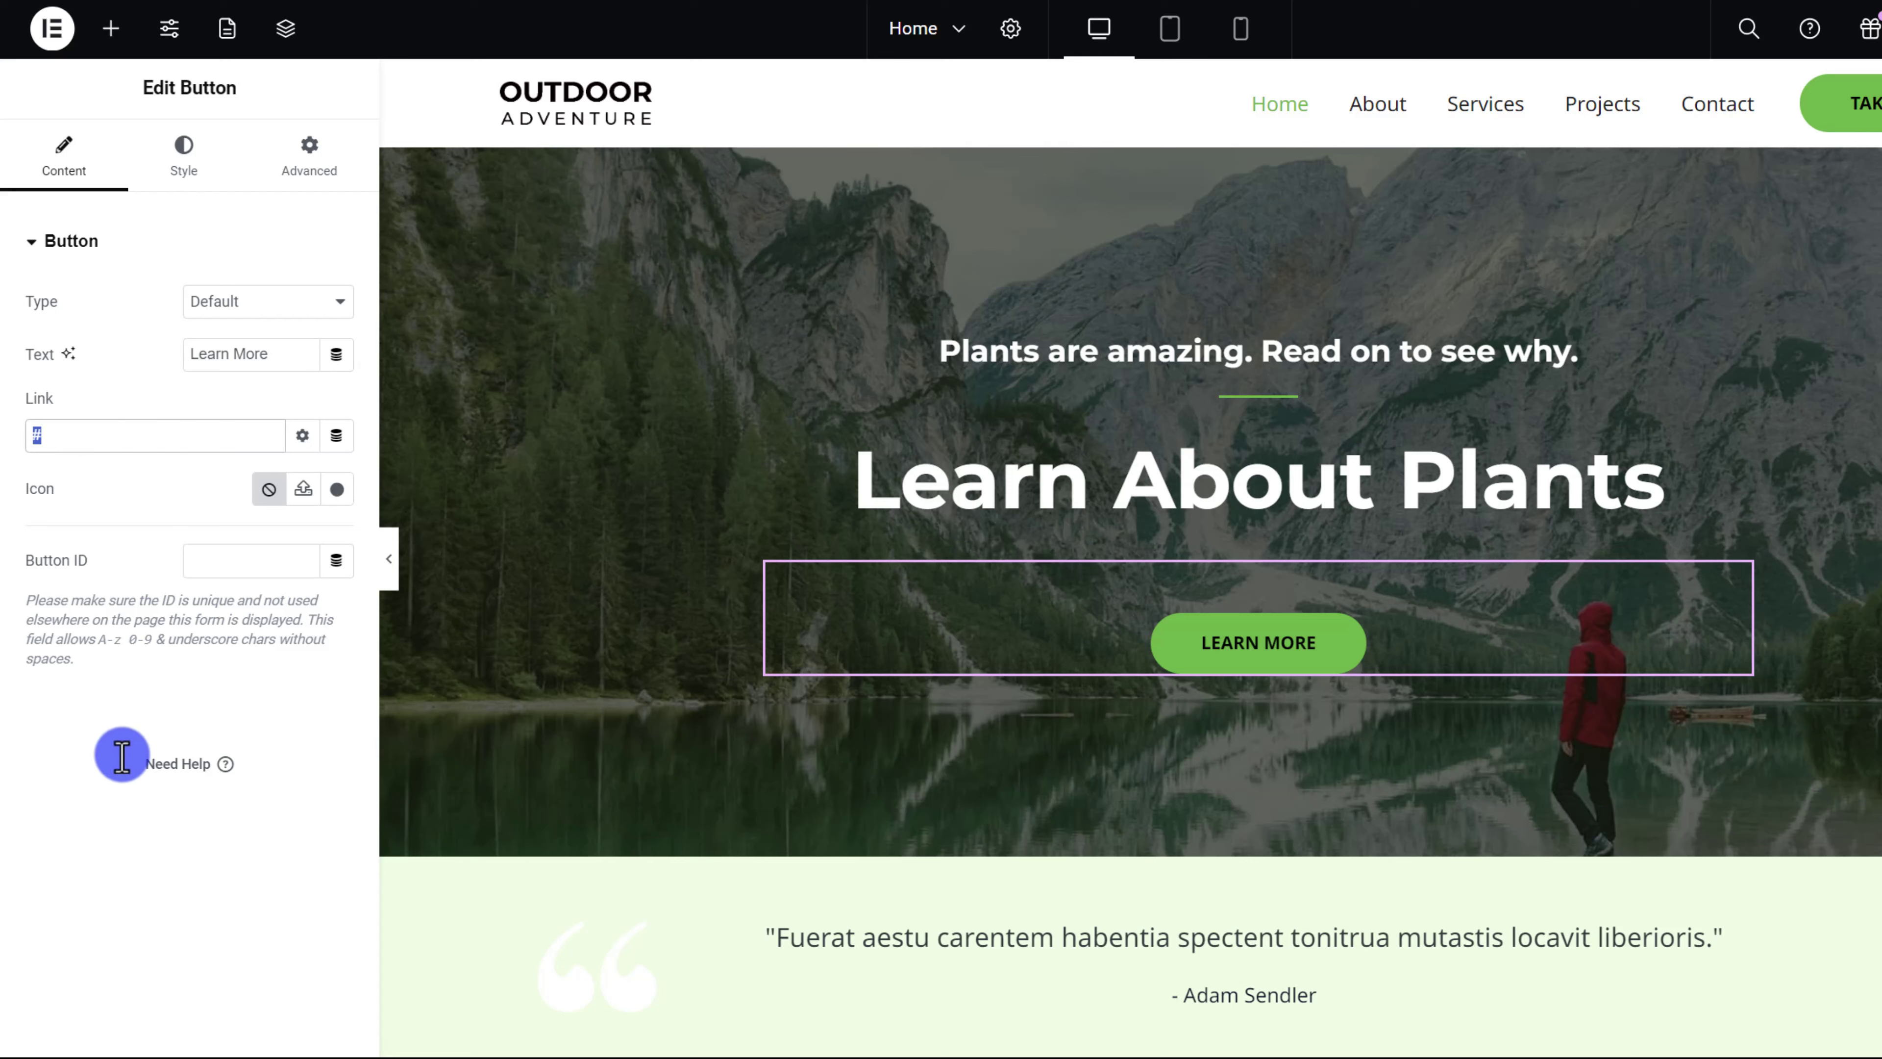
{"action": "type", "text": "https://www.ivanmana.com"}
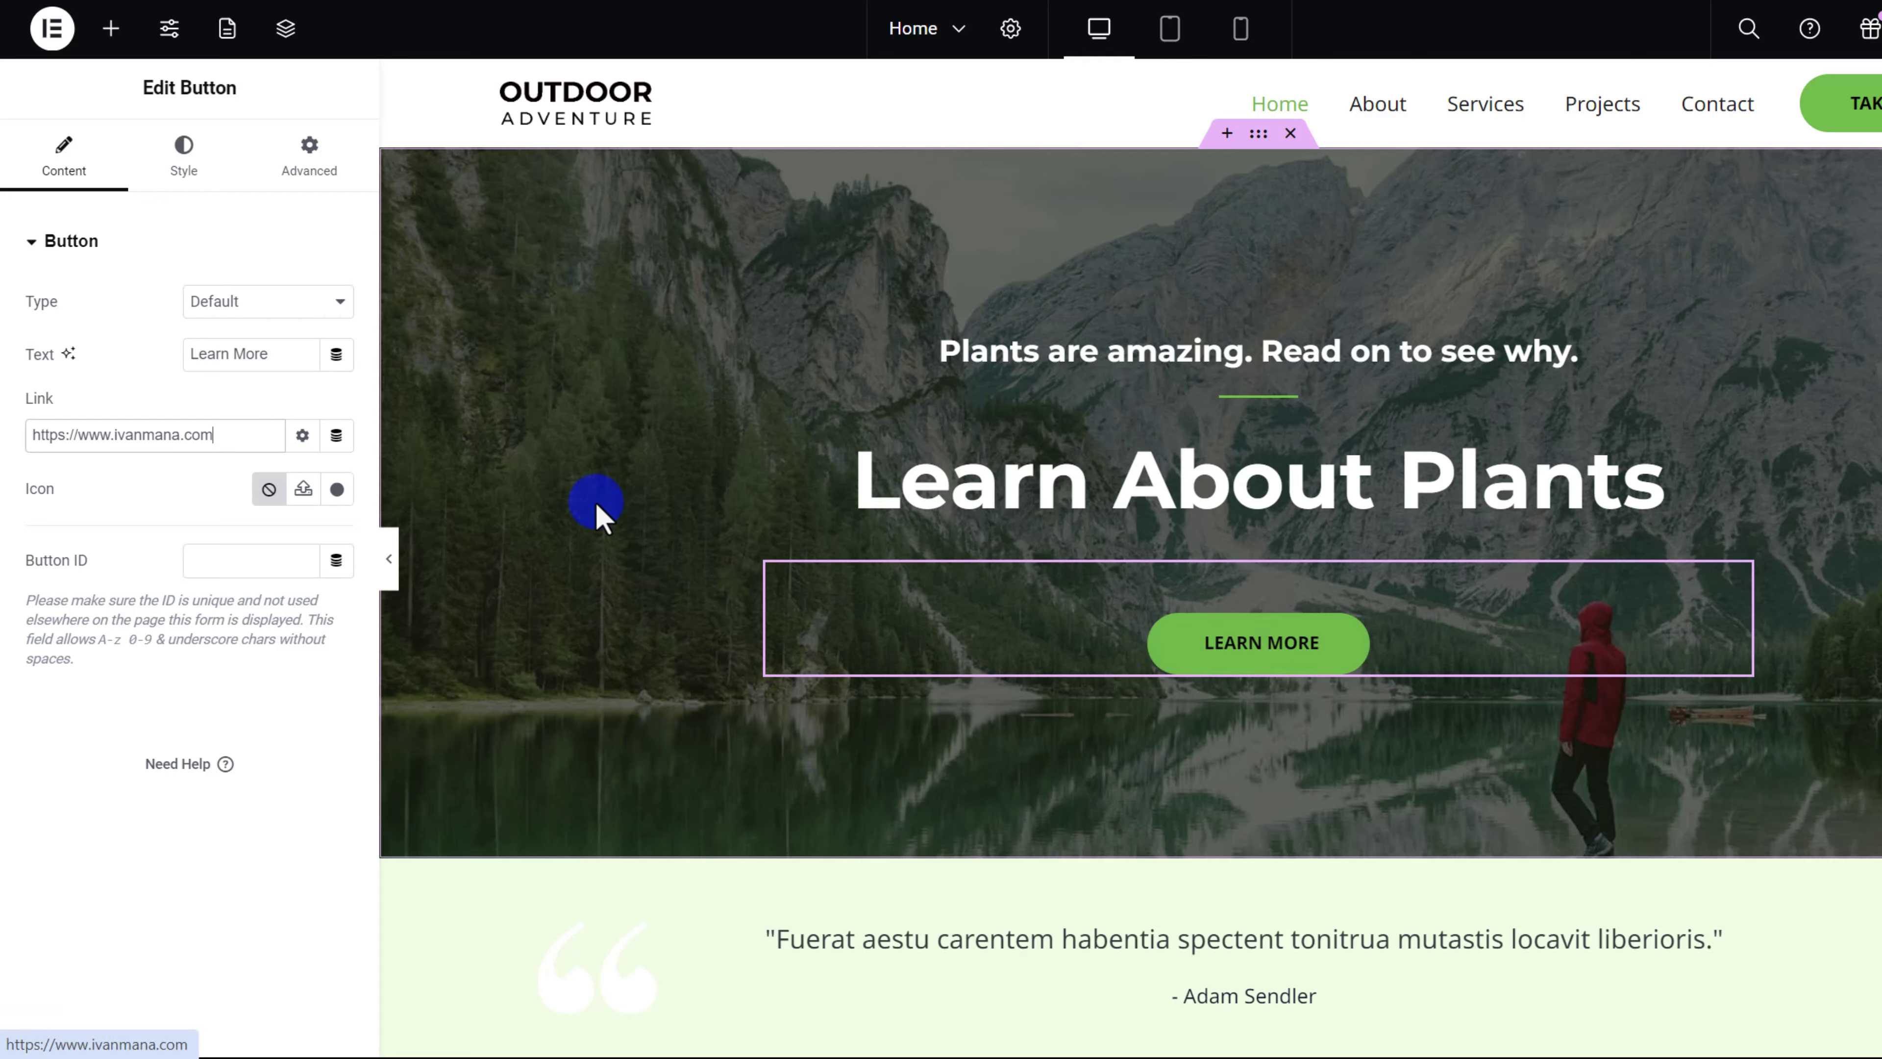
- Set the Learn More button's normal text color to white, #FFFFFF
{"action": "left_click", "coordinate": [157, 194]}
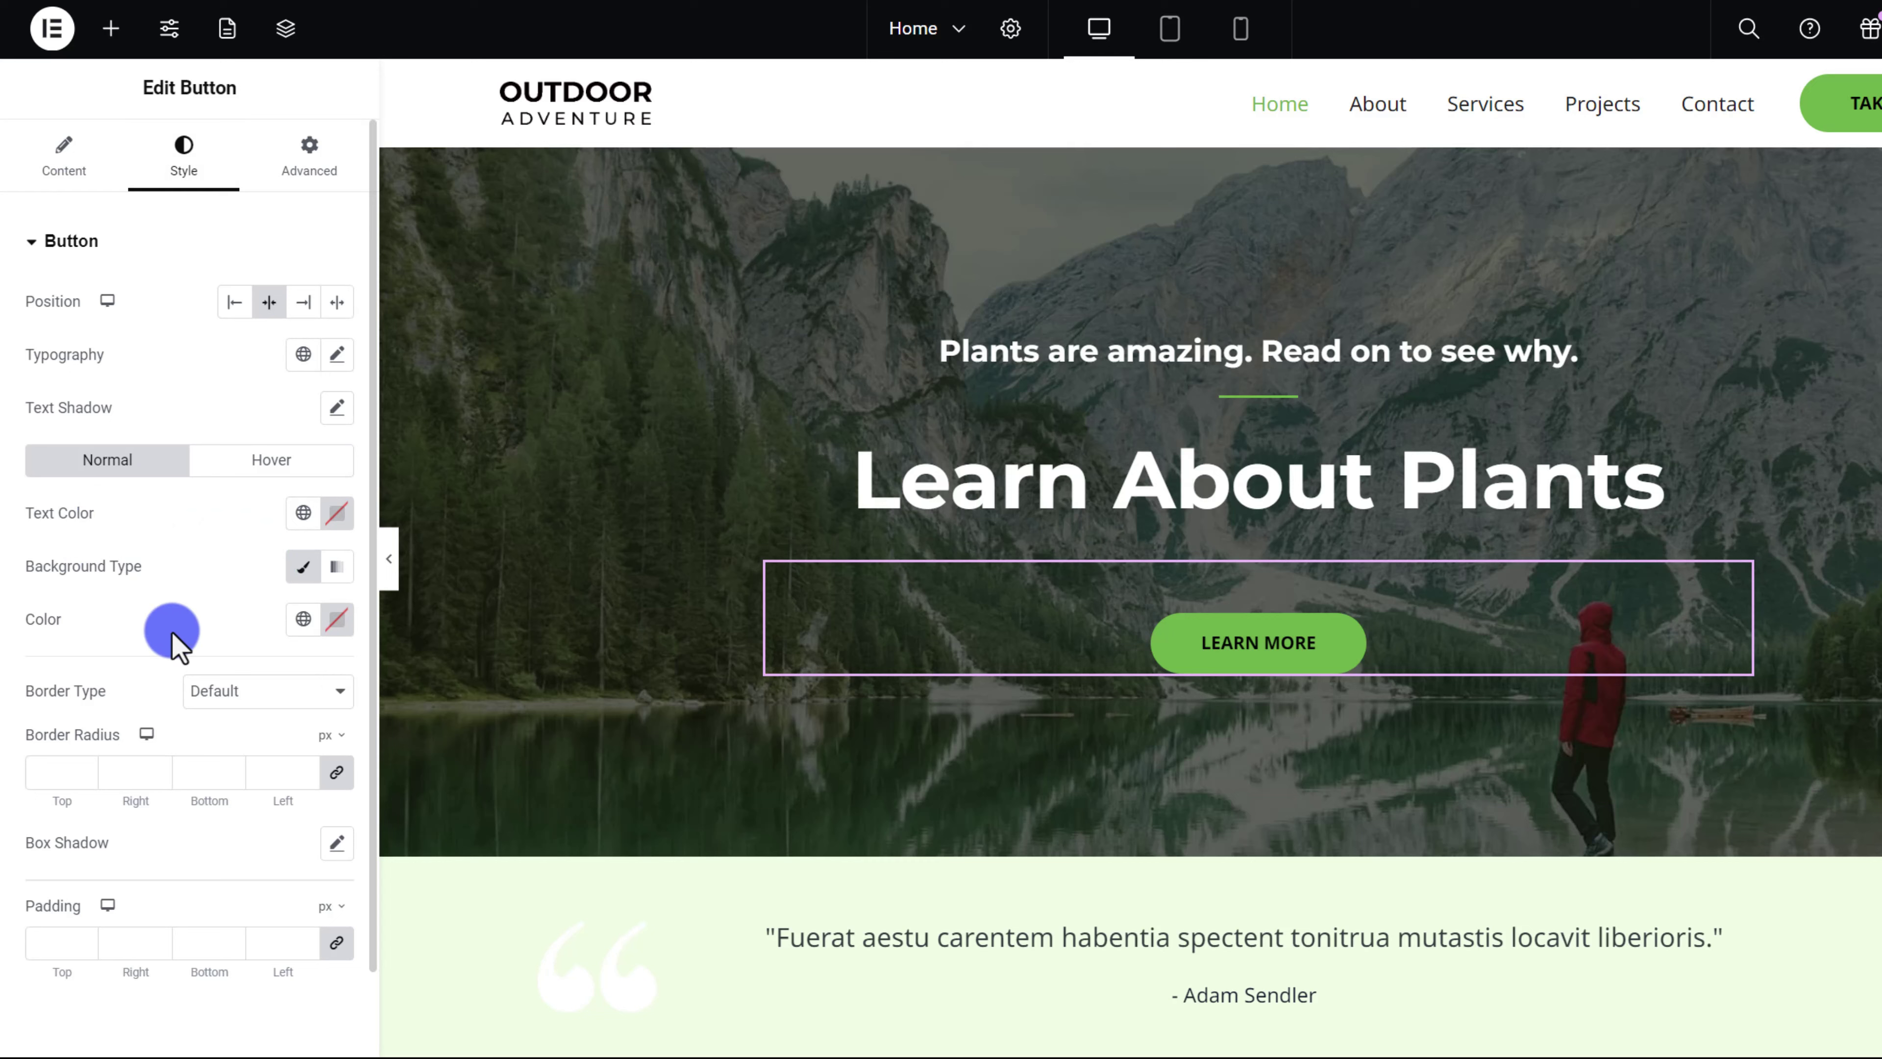
{"action": "scroll", "coordinate": [222, 627], "scroll_direction": "down", "scroll_amount": 1}
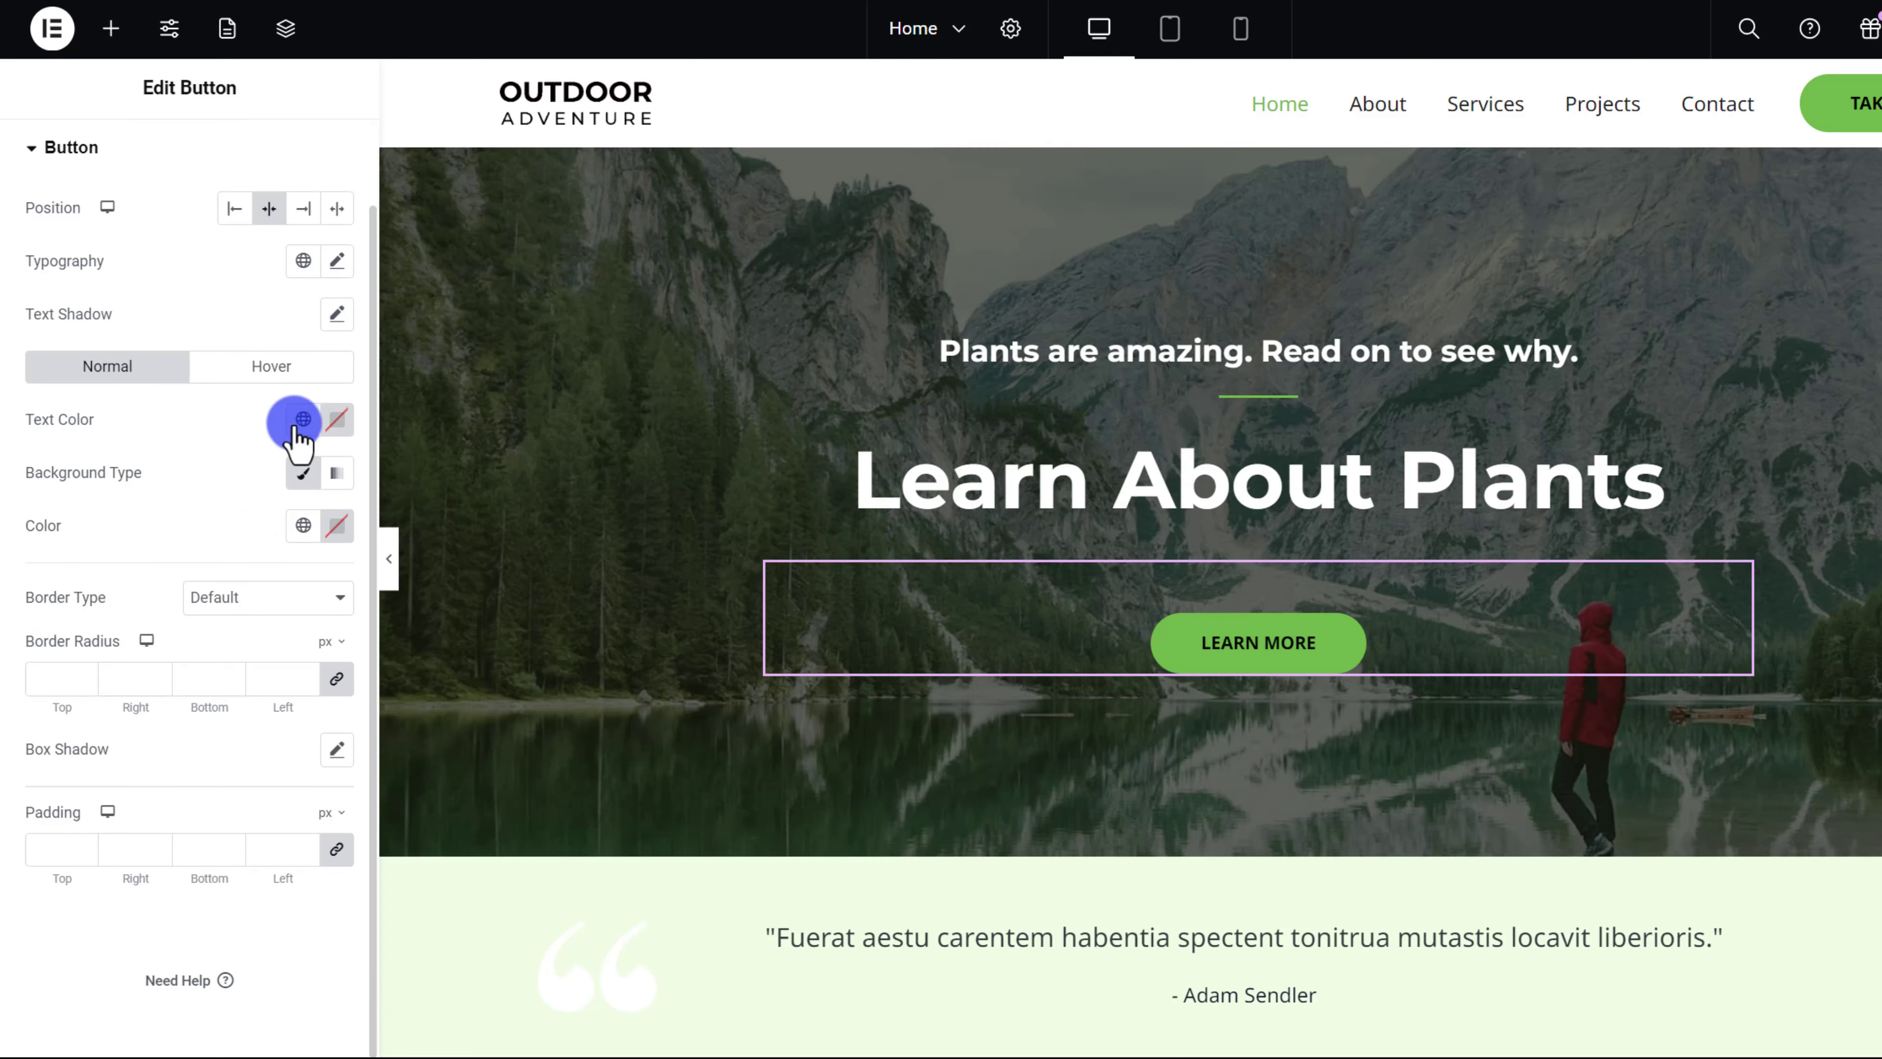
{"action": "left_click", "coordinate": [337, 422]}
{"action": "left_click_drag", "start_coordinate": [326, 545], "coordinate": [181, 521]}
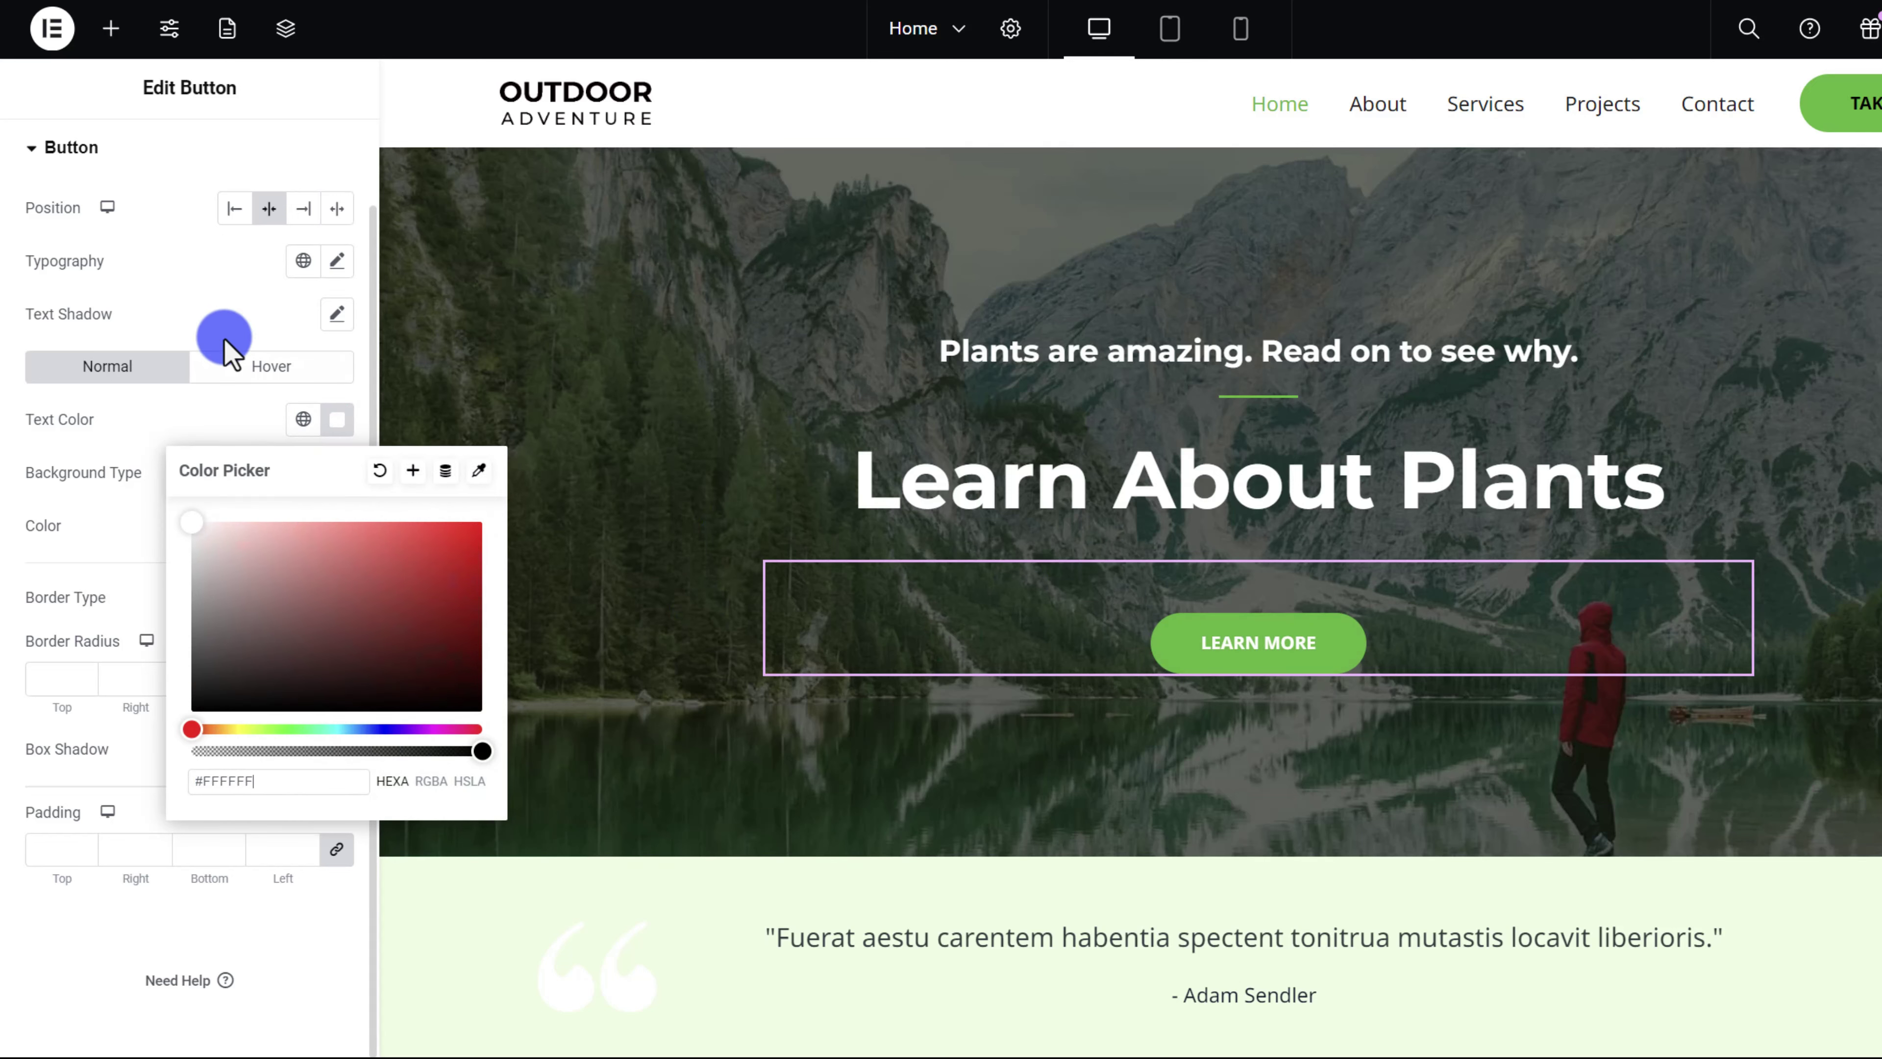
{"action": "left_click", "coordinate": [215, 317]}
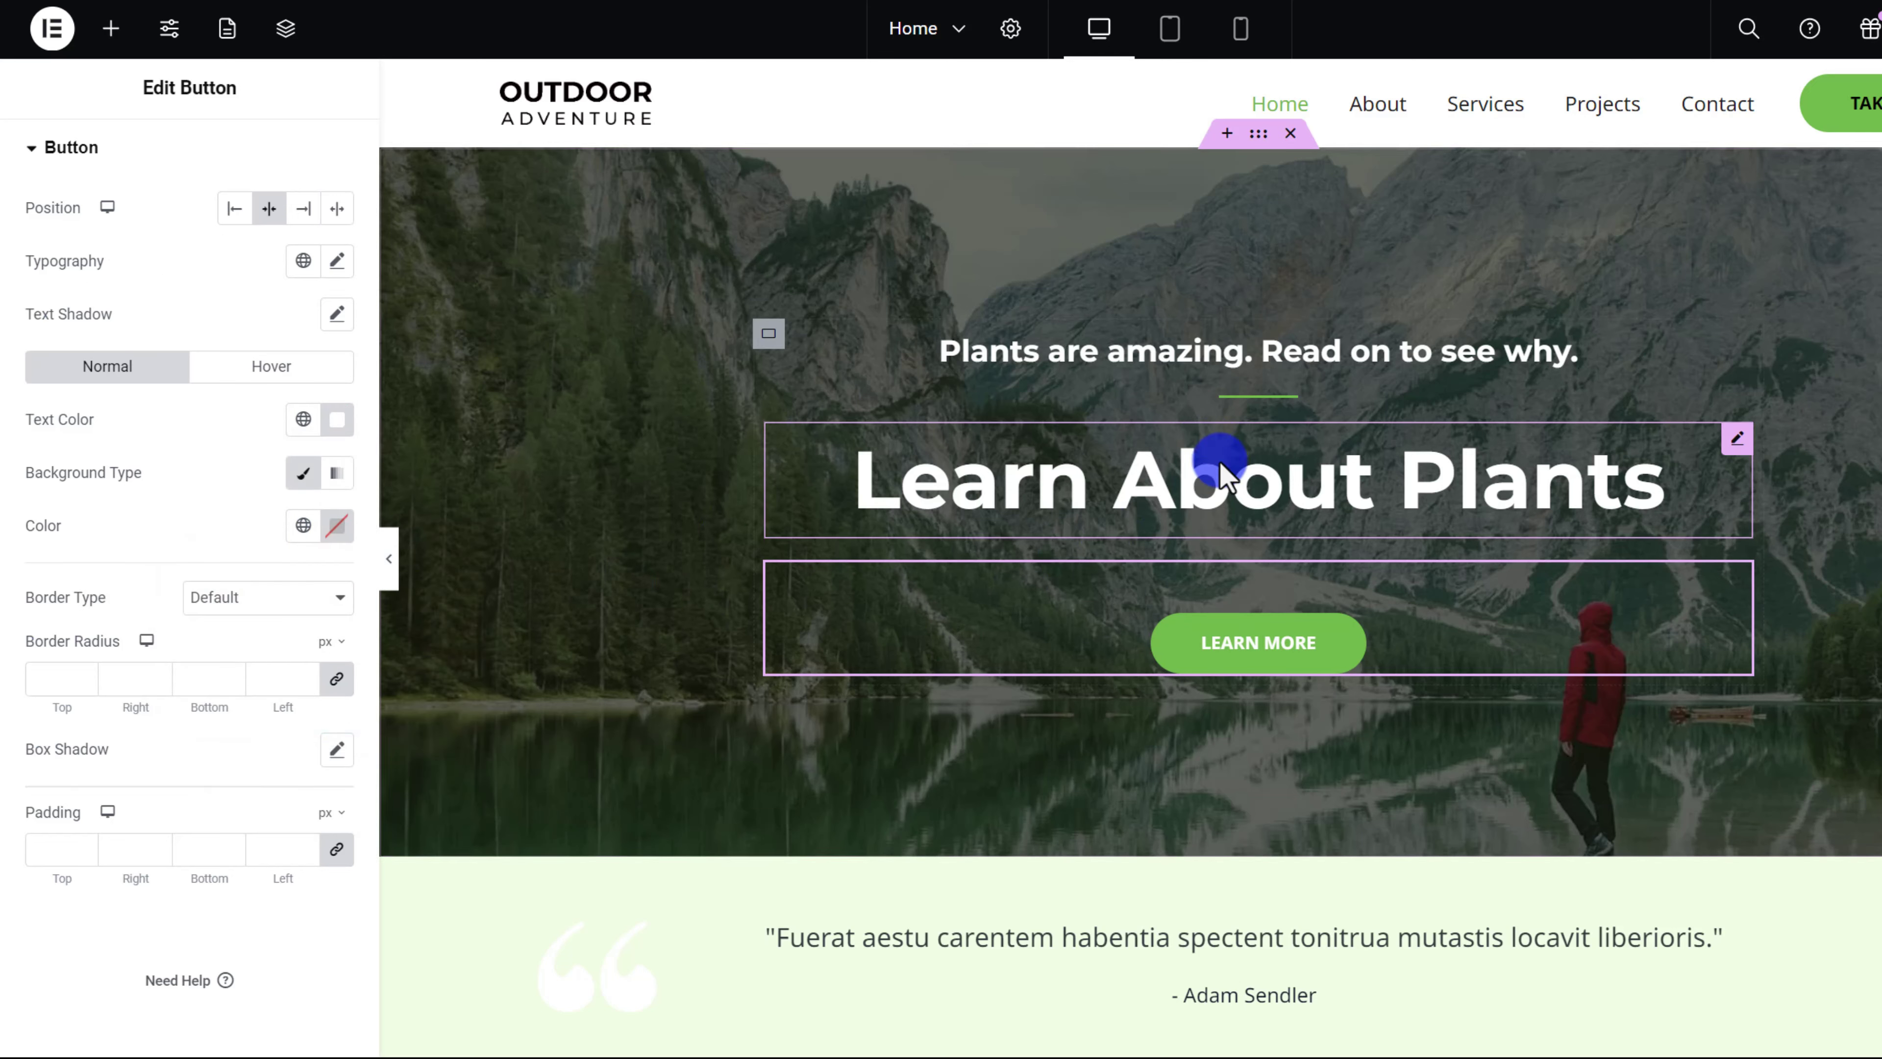
- Examine the style and typography settings of the "Learn About Plants" heading, then return to the Learn More button's settings
{"action": "left_click", "coordinate": [1193, 482]}
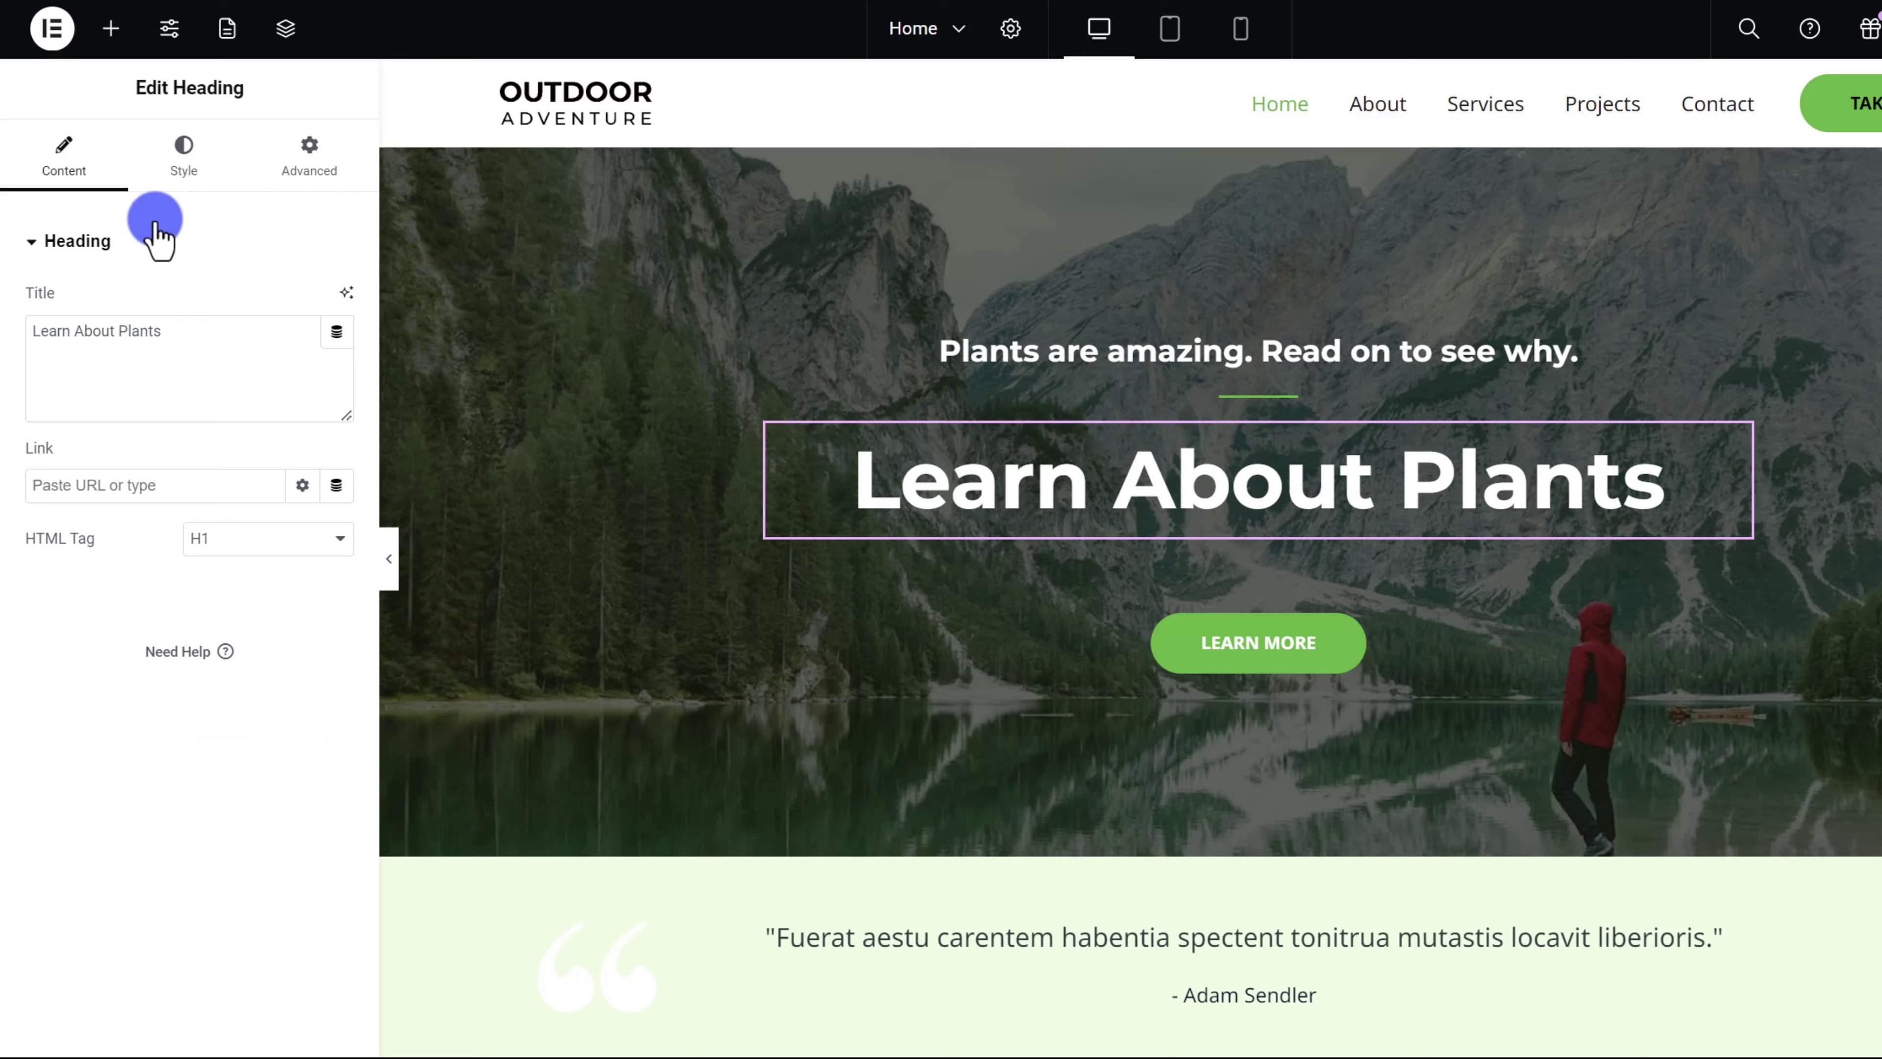
{"action": "left_click", "coordinate": [184, 178]}
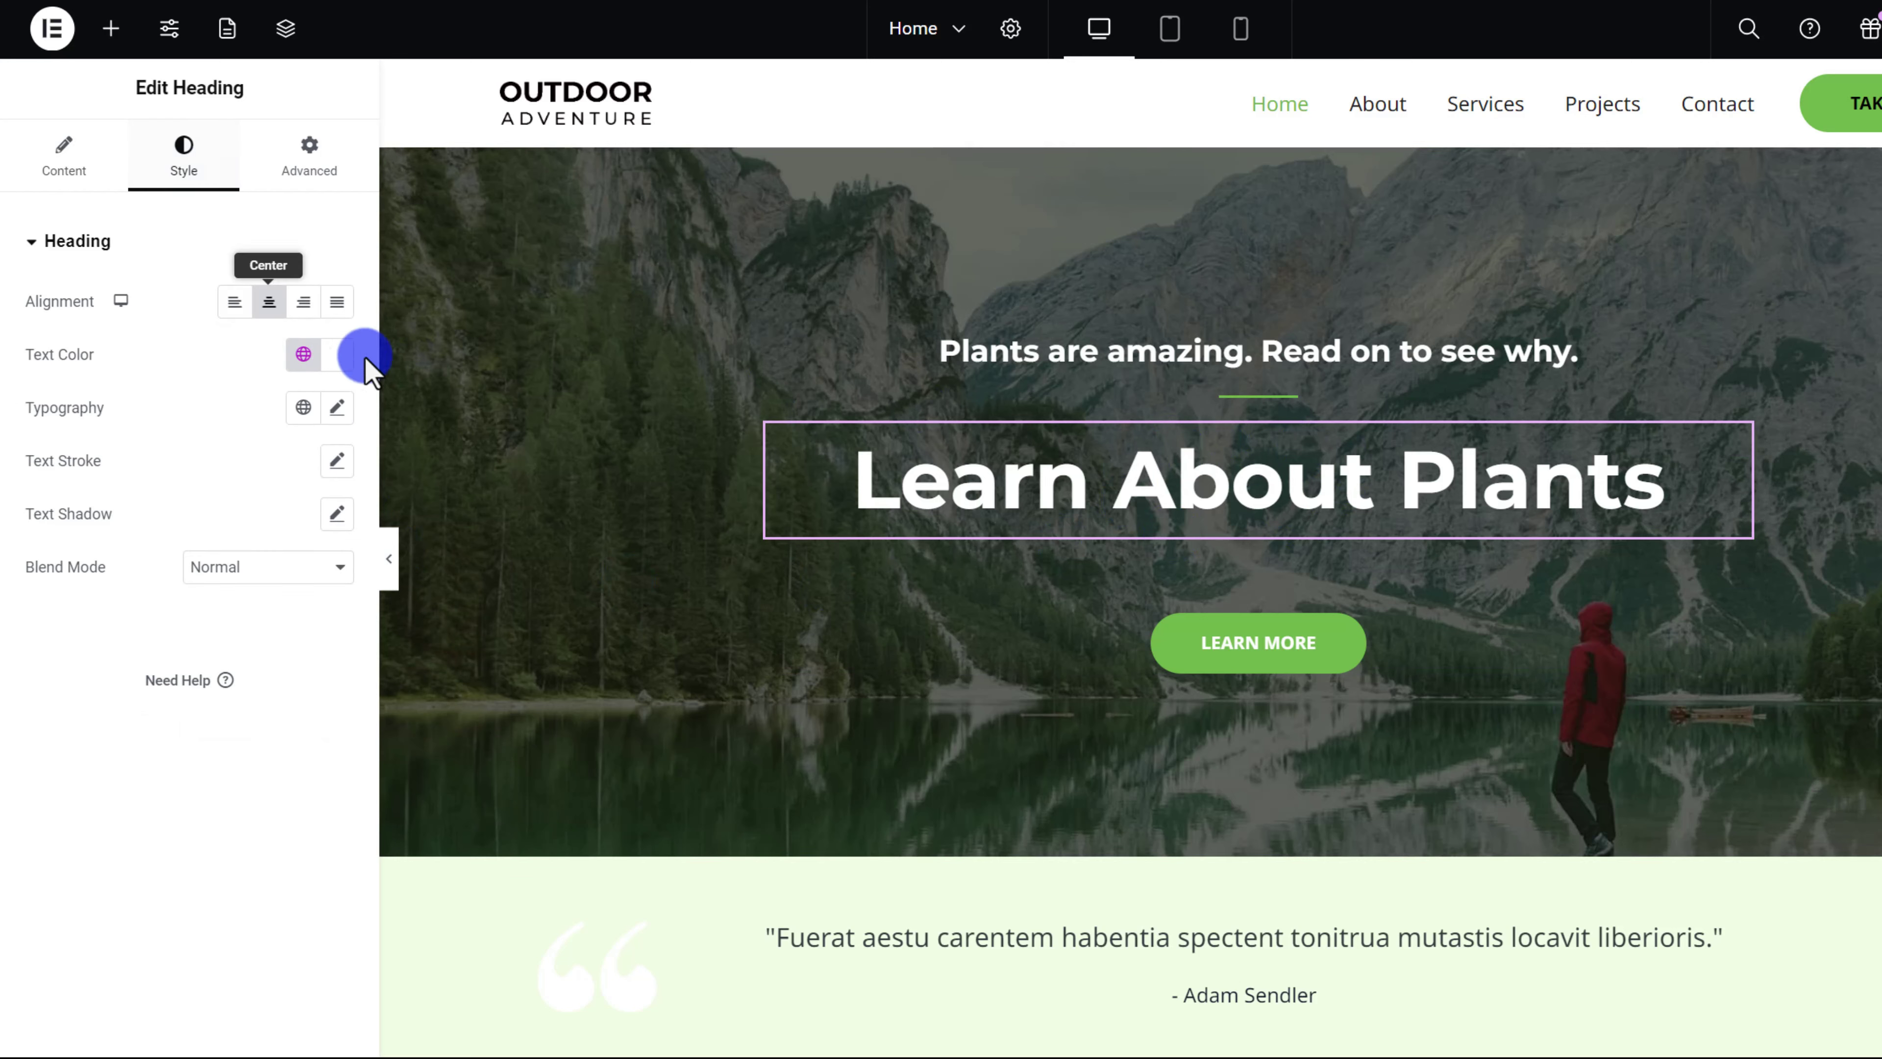
{"action": "left_click", "coordinate": [341, 414]}
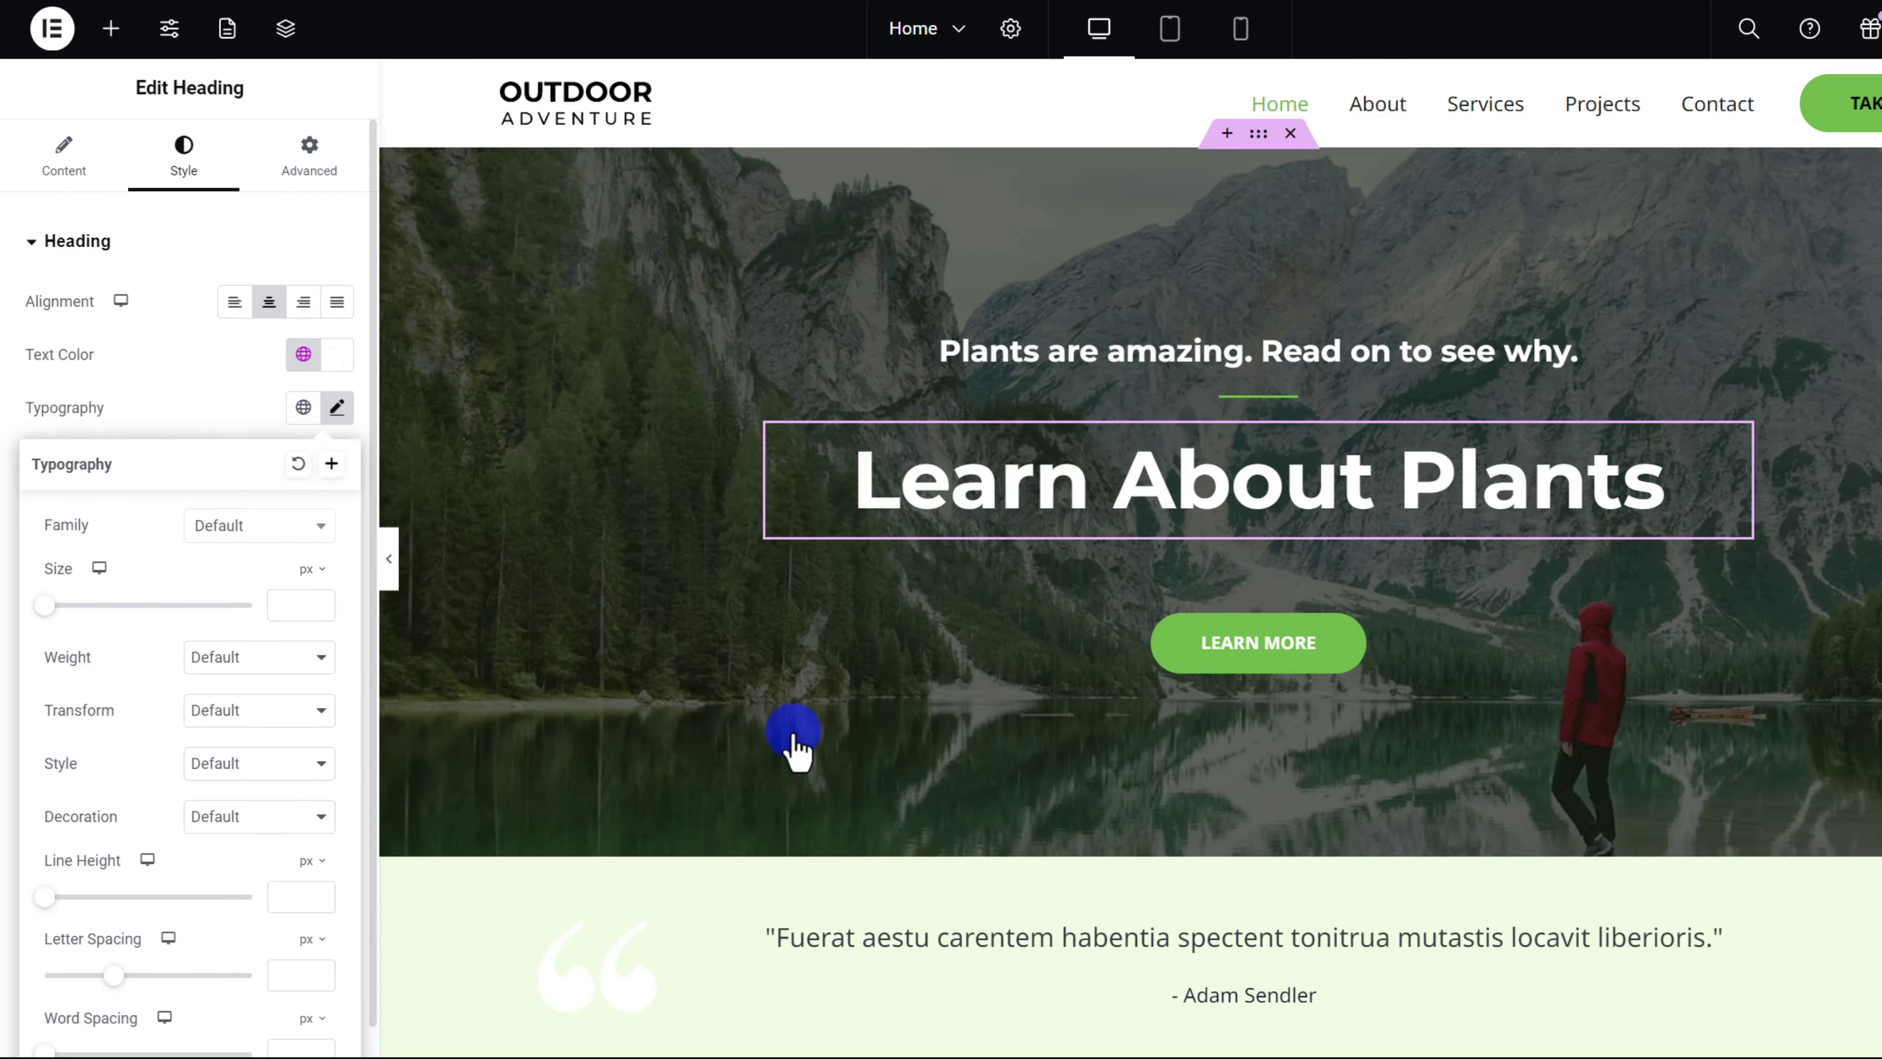
{"action": "left_click", "coordinate": [1258, 642]}
- Delete the testimonial quote section between the hero and the Upcoming Events section
{"action": "scroll", "coordinate": [659, 678], "scroll_direction": "down", "scroll_amount": 8}
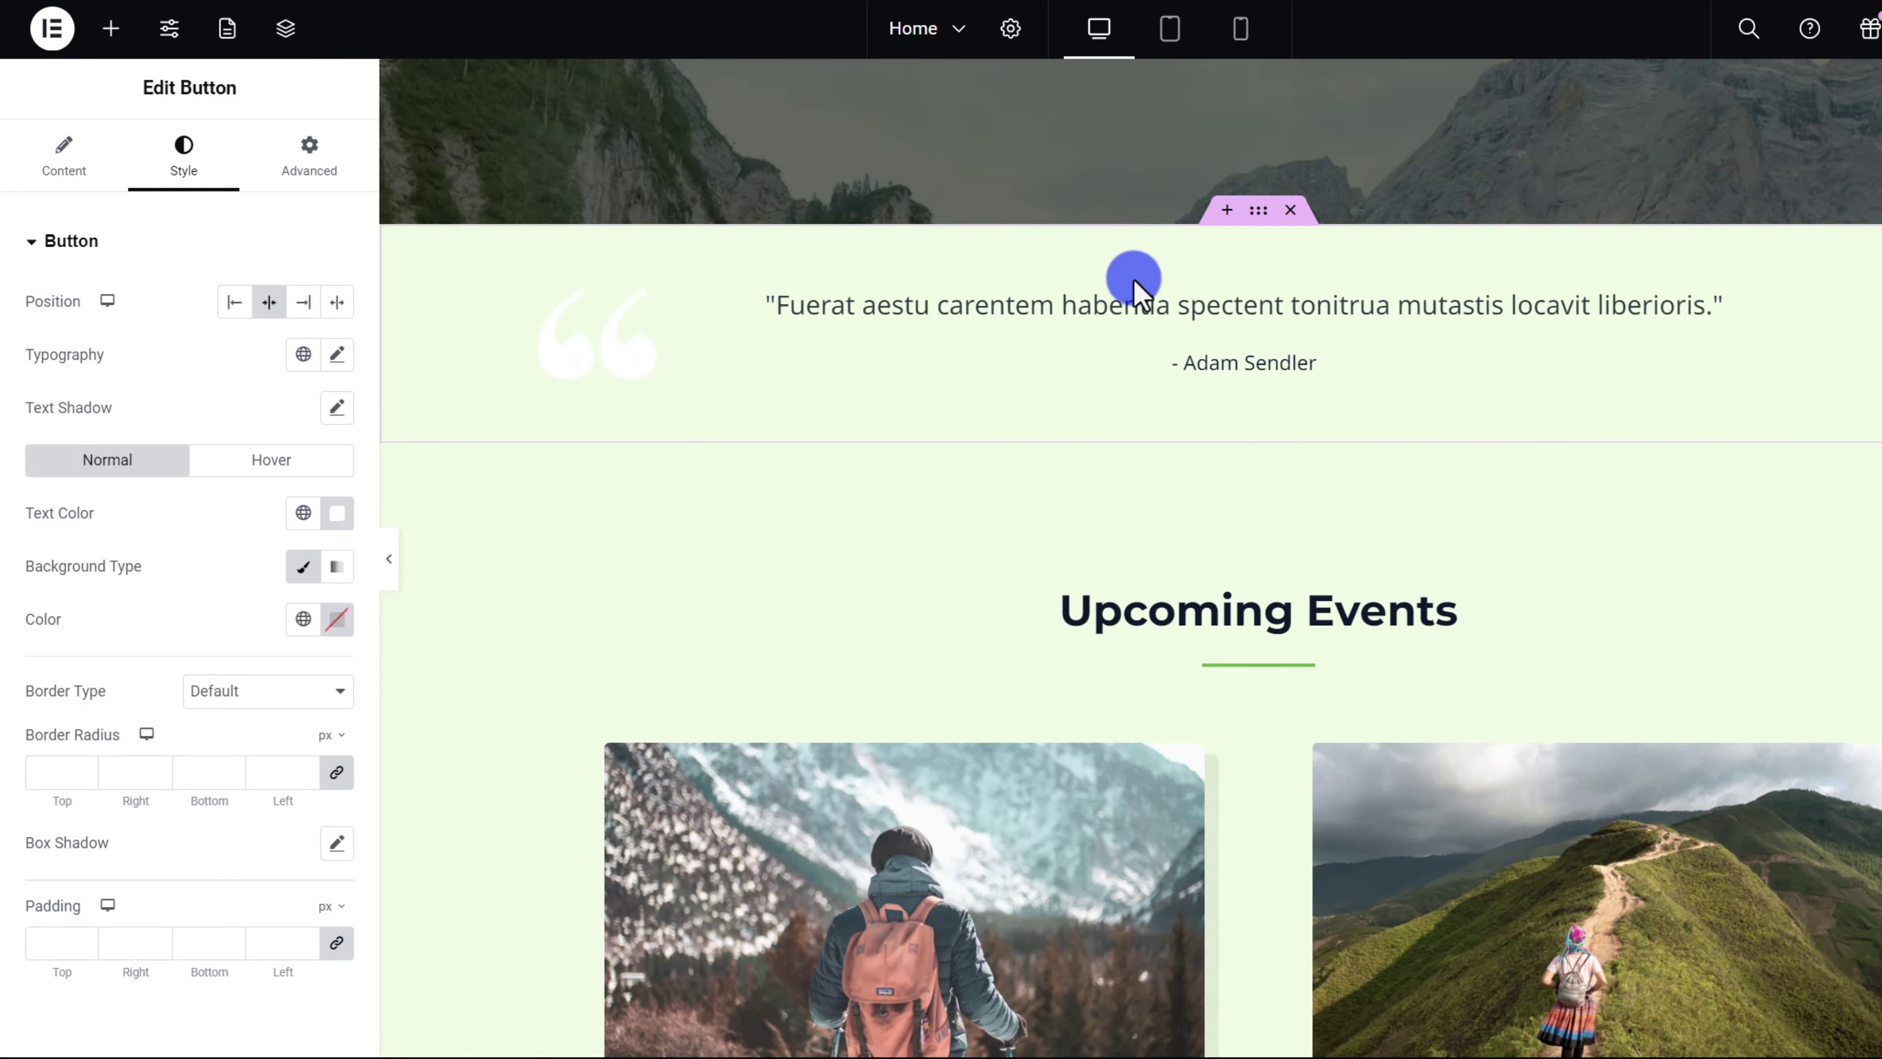
{"action": "scroll", "coordinate": [1218, 659], "scroll_direction": "down", "scroll_amount": 3}
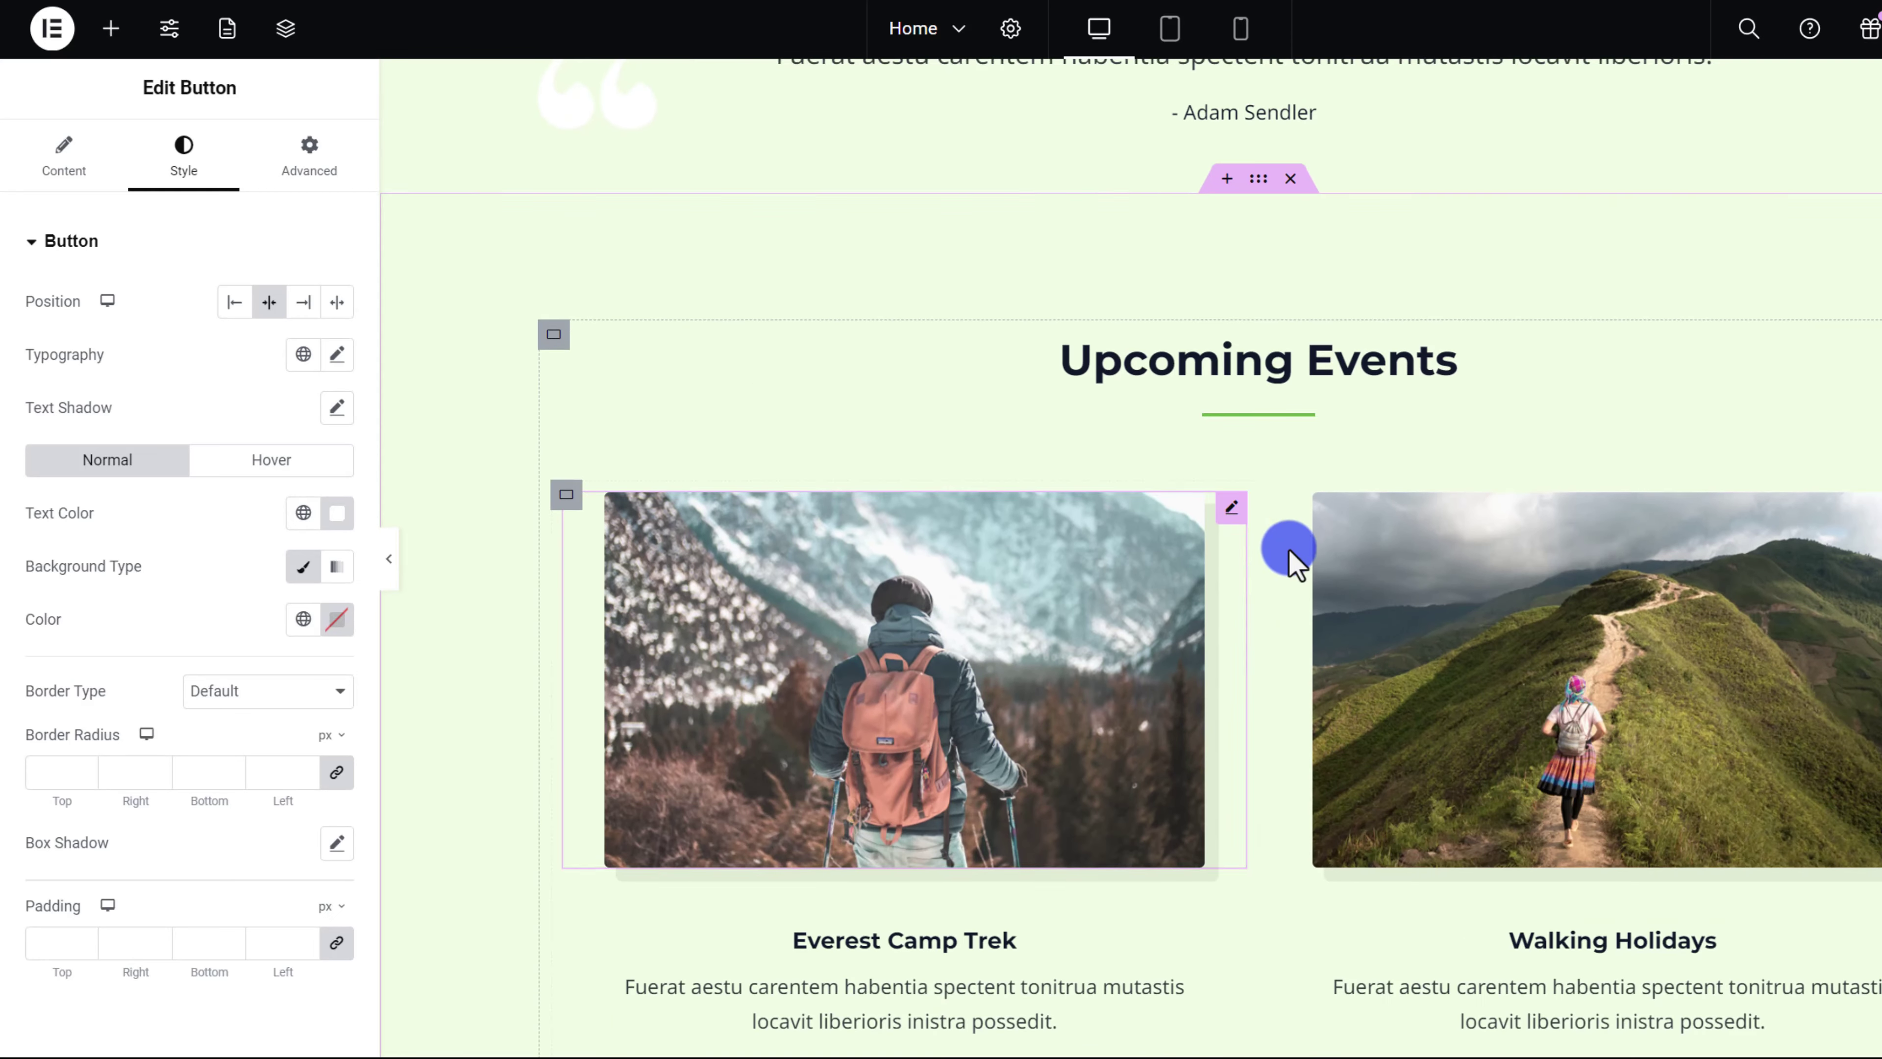
{"action": "scroll", "coordinate": [1169, 615], "scroll_direction": "up", "scroll_amount": 10}
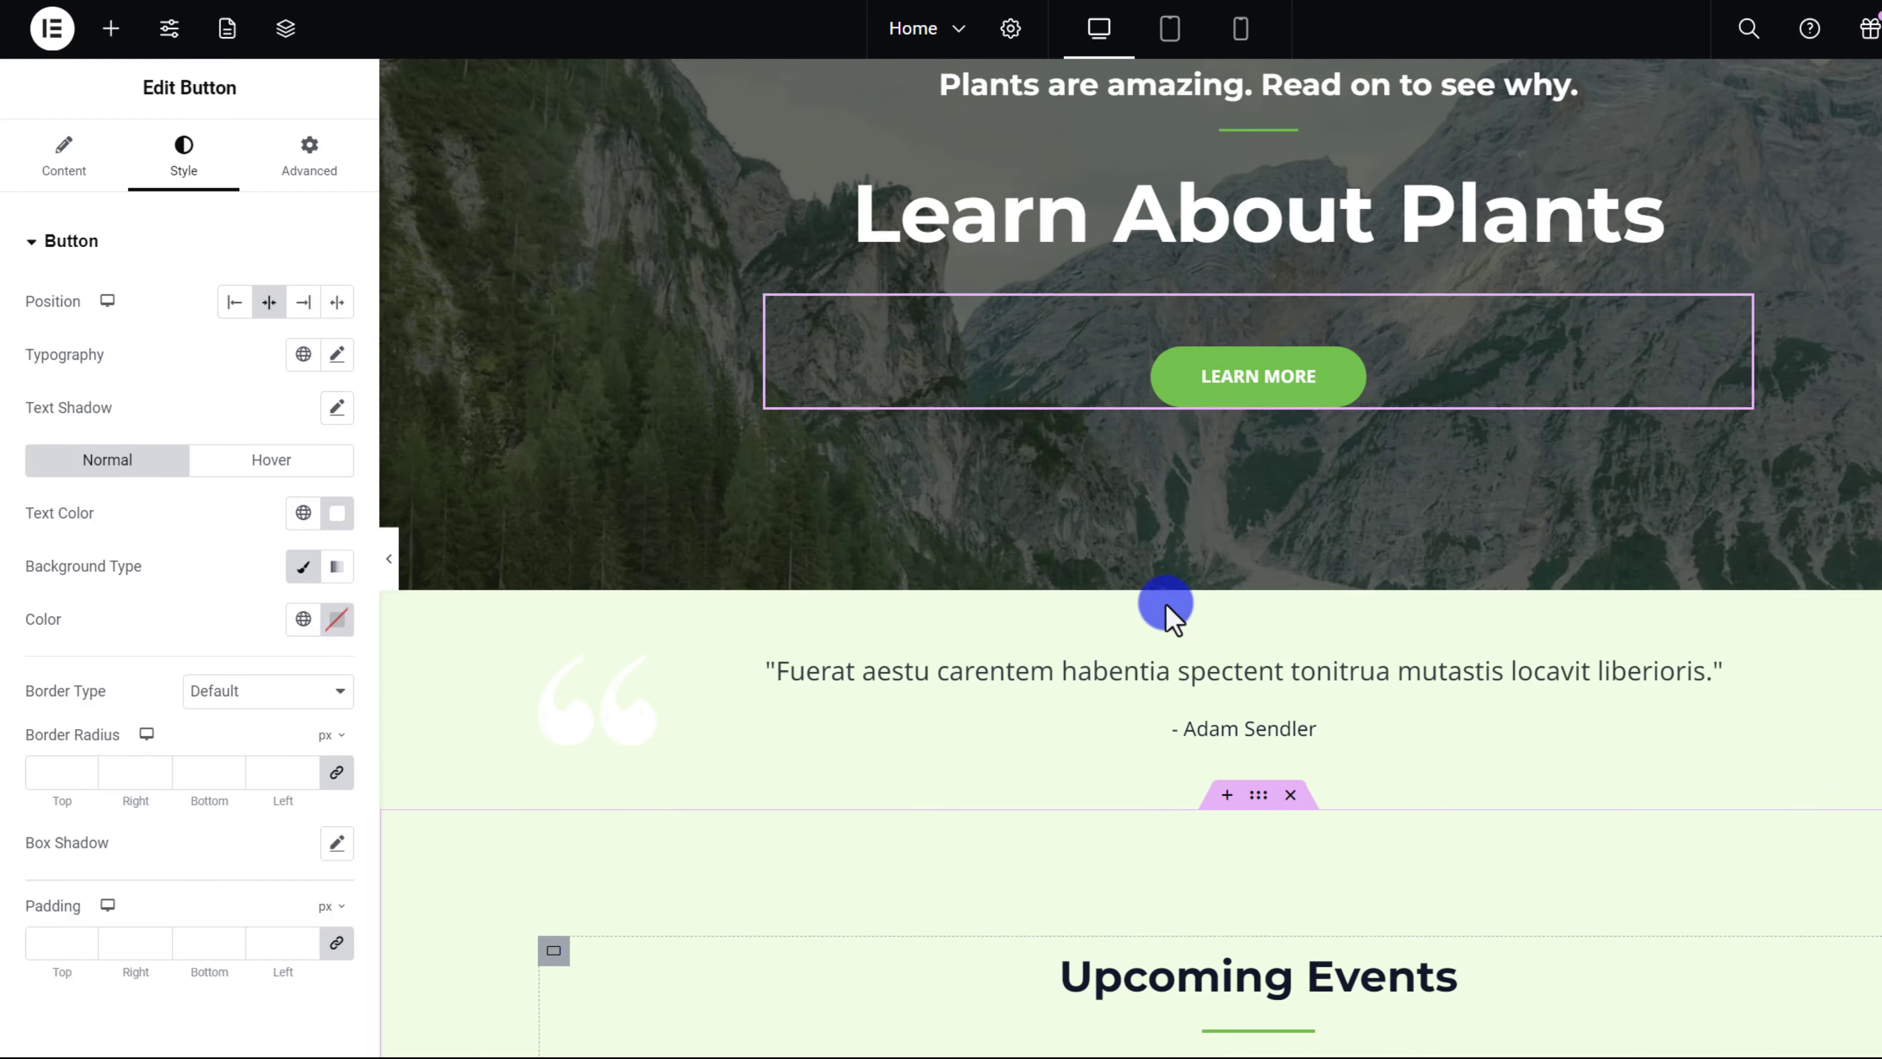
{"action": "scroll", "coordinate": [1049, 840], "scroll_direction": "down", "scroll_amount": 6}
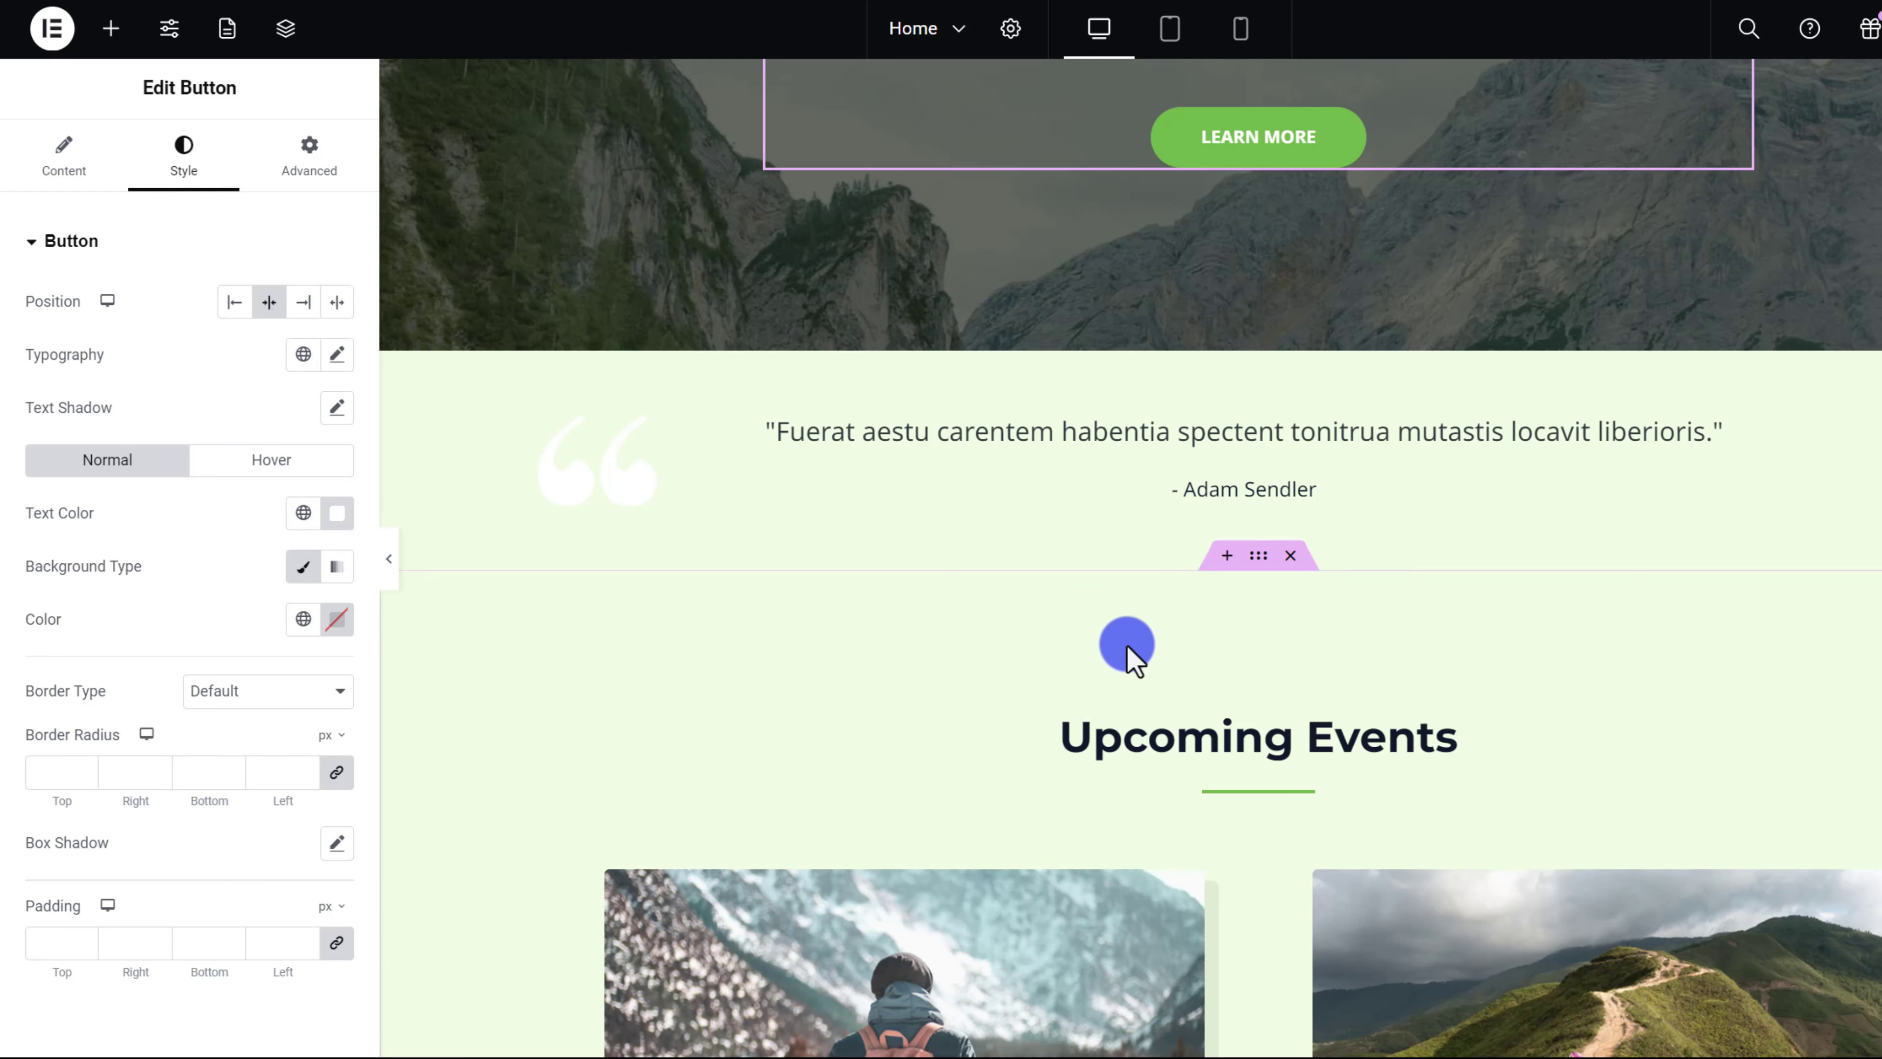
{"action": "scroll", "coordinate": [1131, 652], "scroll_direction": "up", "scroll_amount": 2}
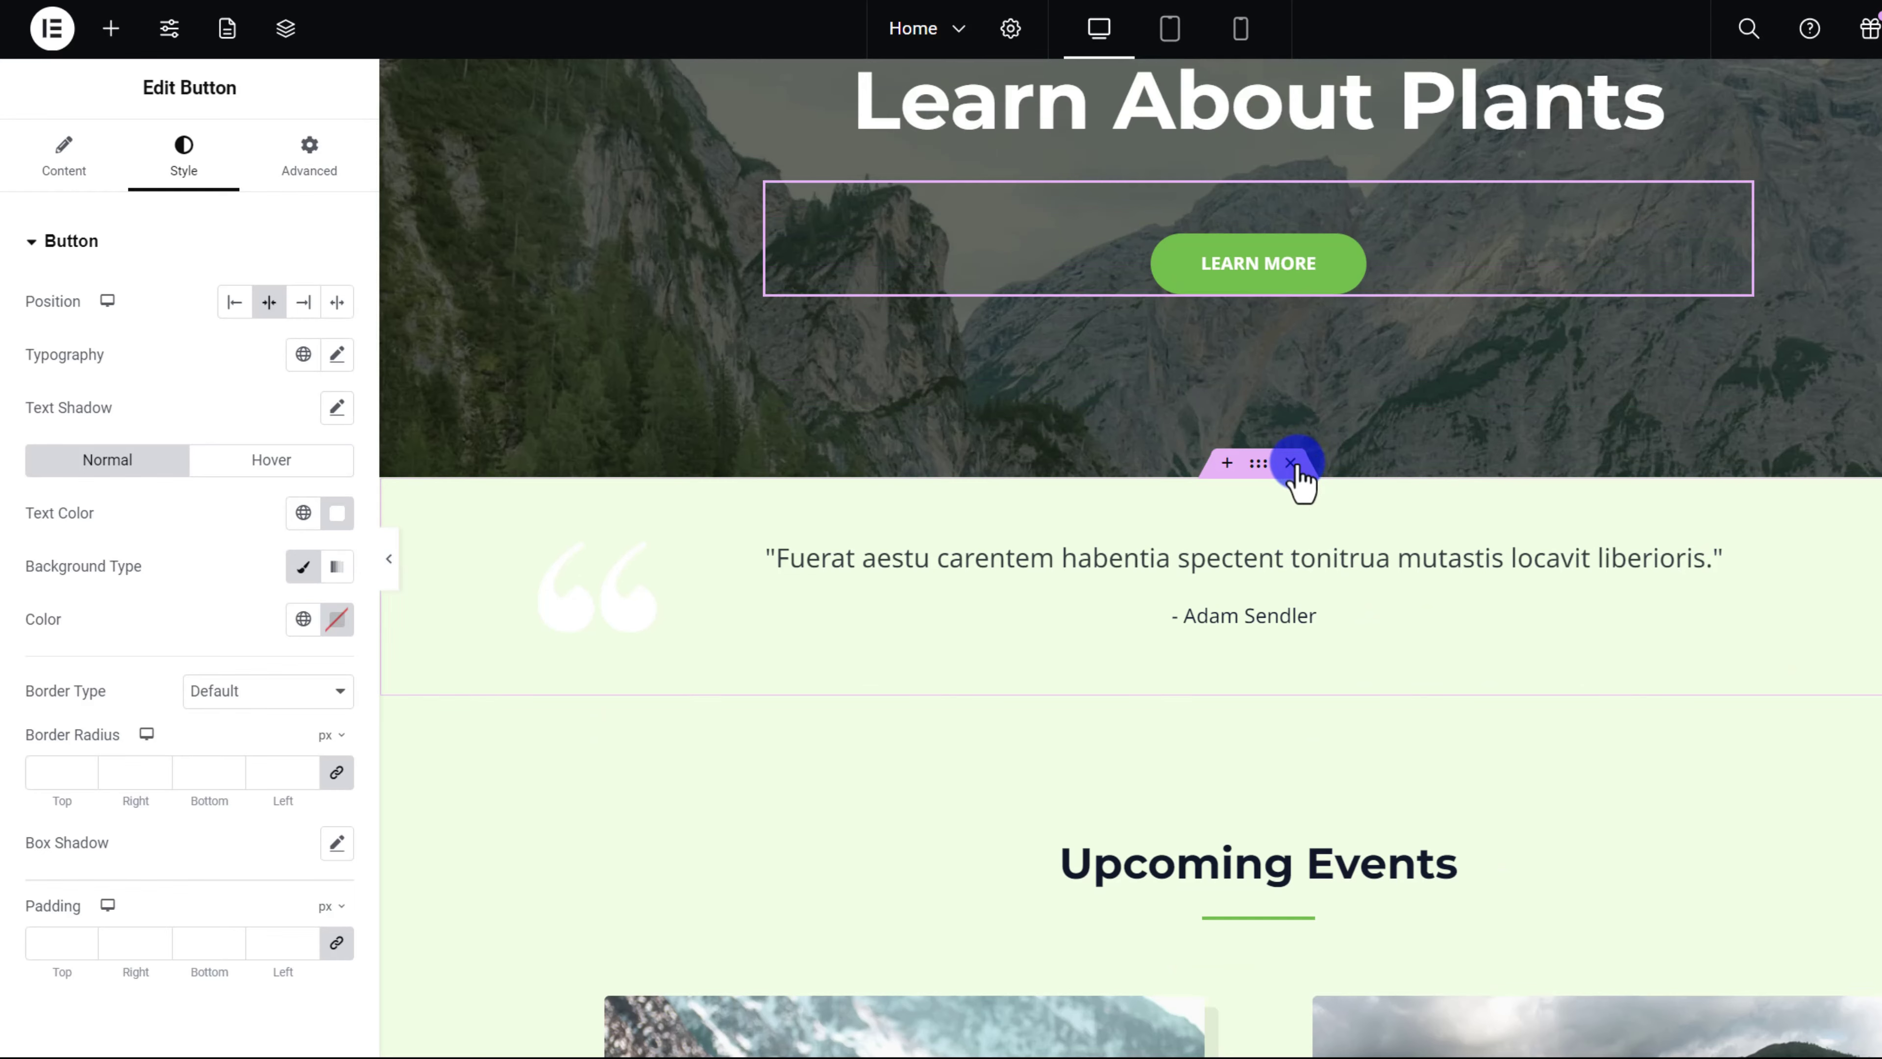
{"action": "left_click", "coordinate": [1292, 463]}
- Add a new Flexbox container with a single column directly above the Upcoming Events section
{"action": "scroll", "coordinate": [1278, 641], "scroll_direction": "up", "scroll_amount": 5}
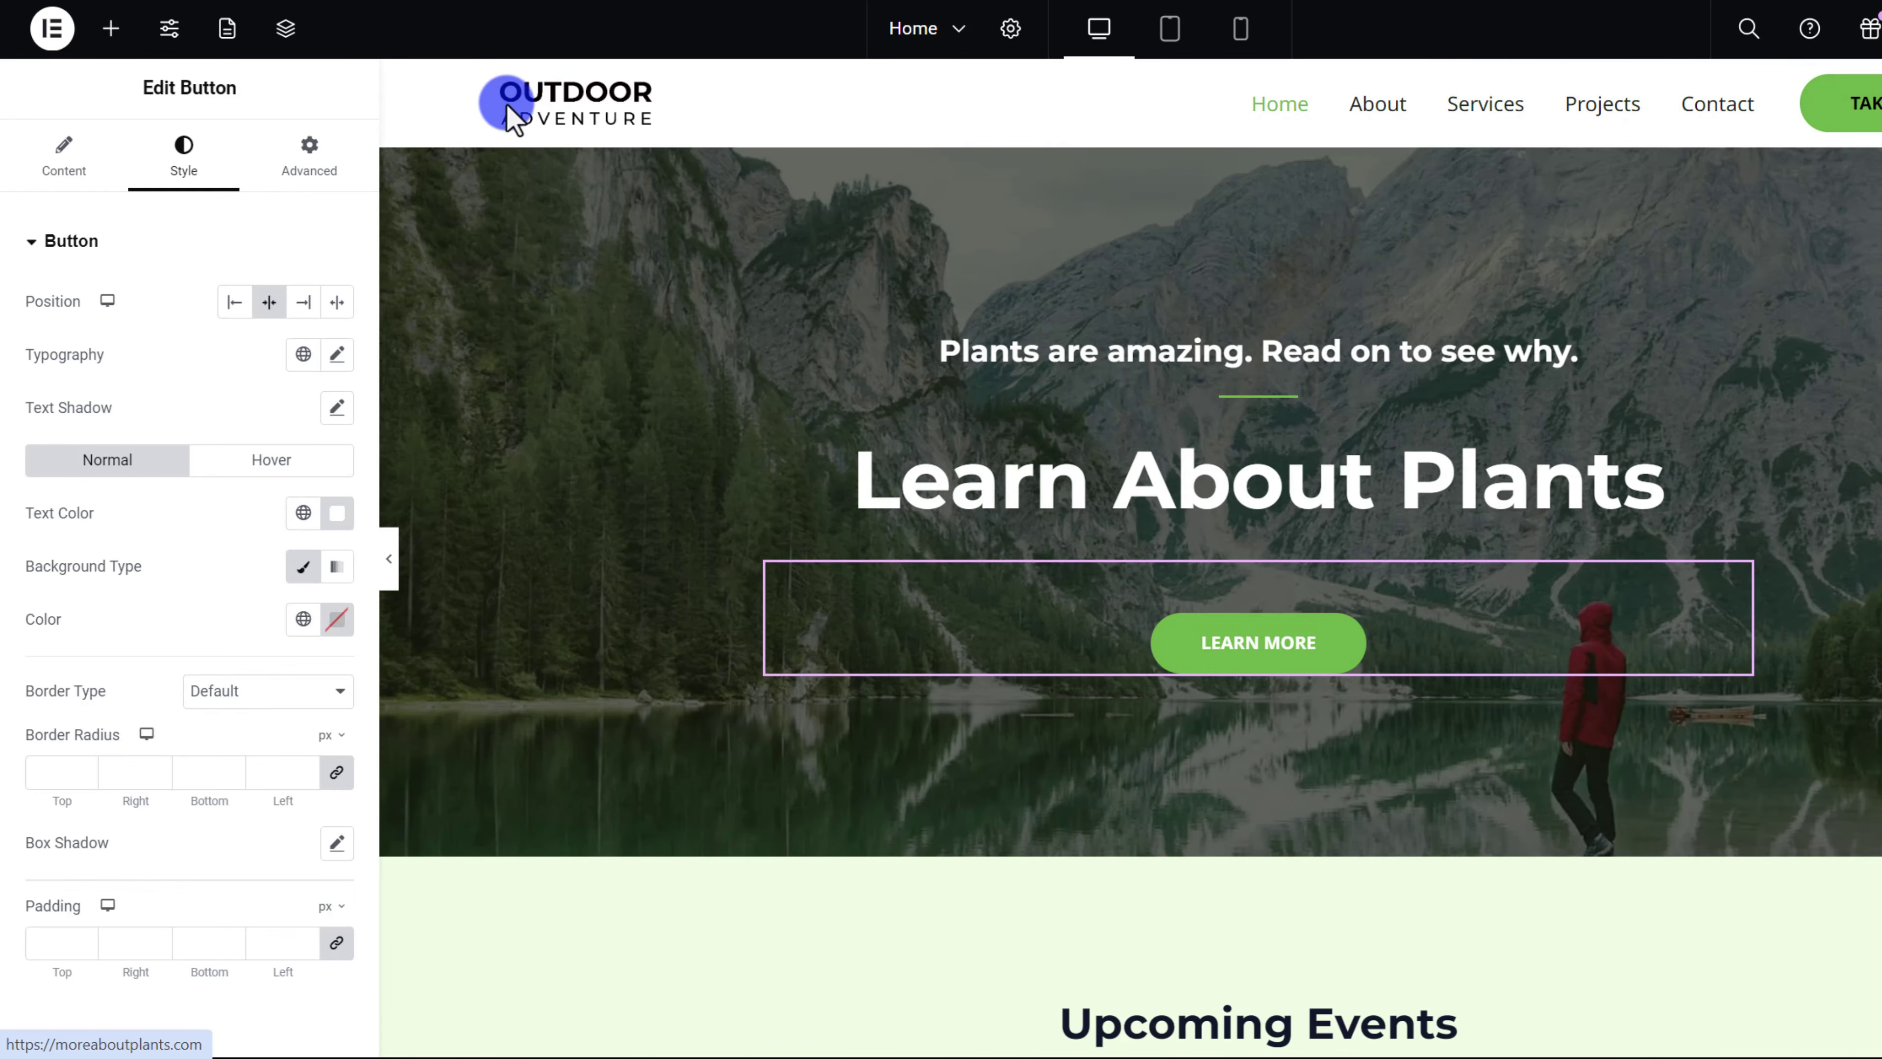
{"action": "scroll", "coordinate": [1284, 426], "scroll_direction": "down", "scroll_amount": 3}
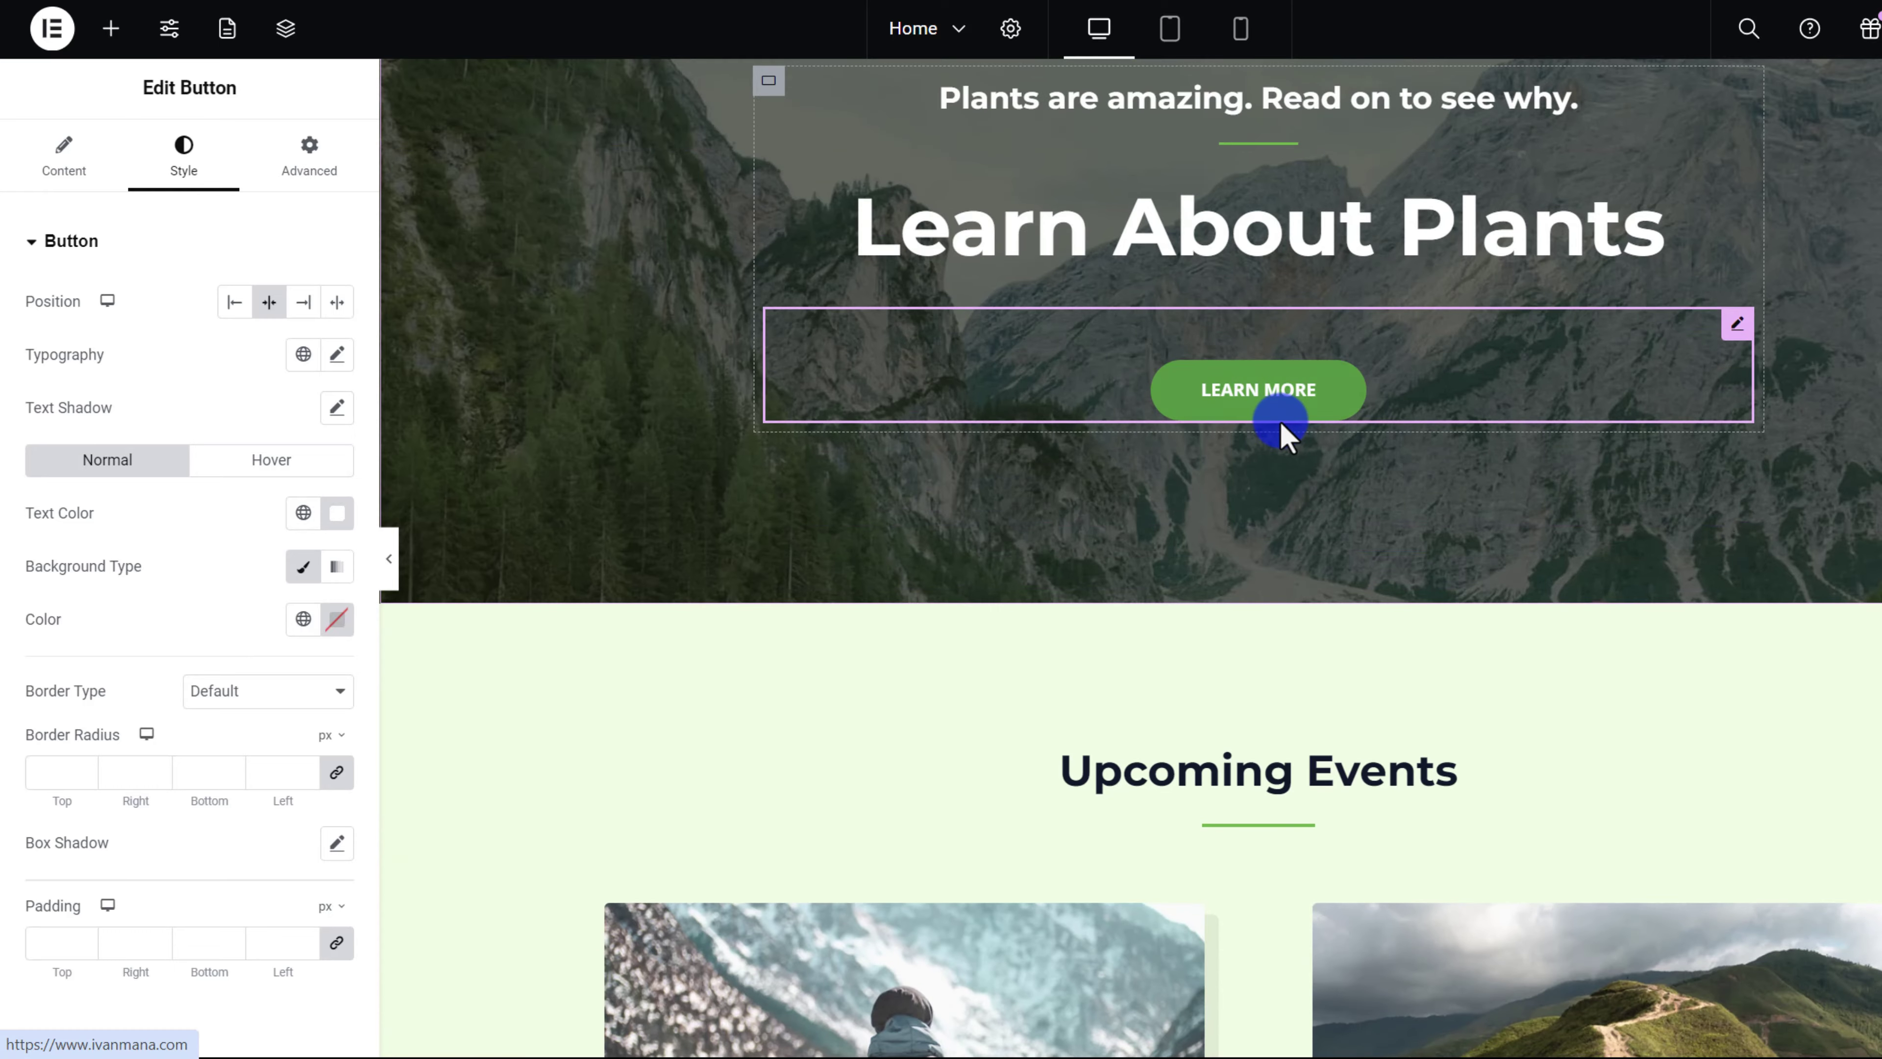
{"action": "scroll", "coordinate": [1279, 421], "scroll_direction": "down", "scroll_amount": 5}
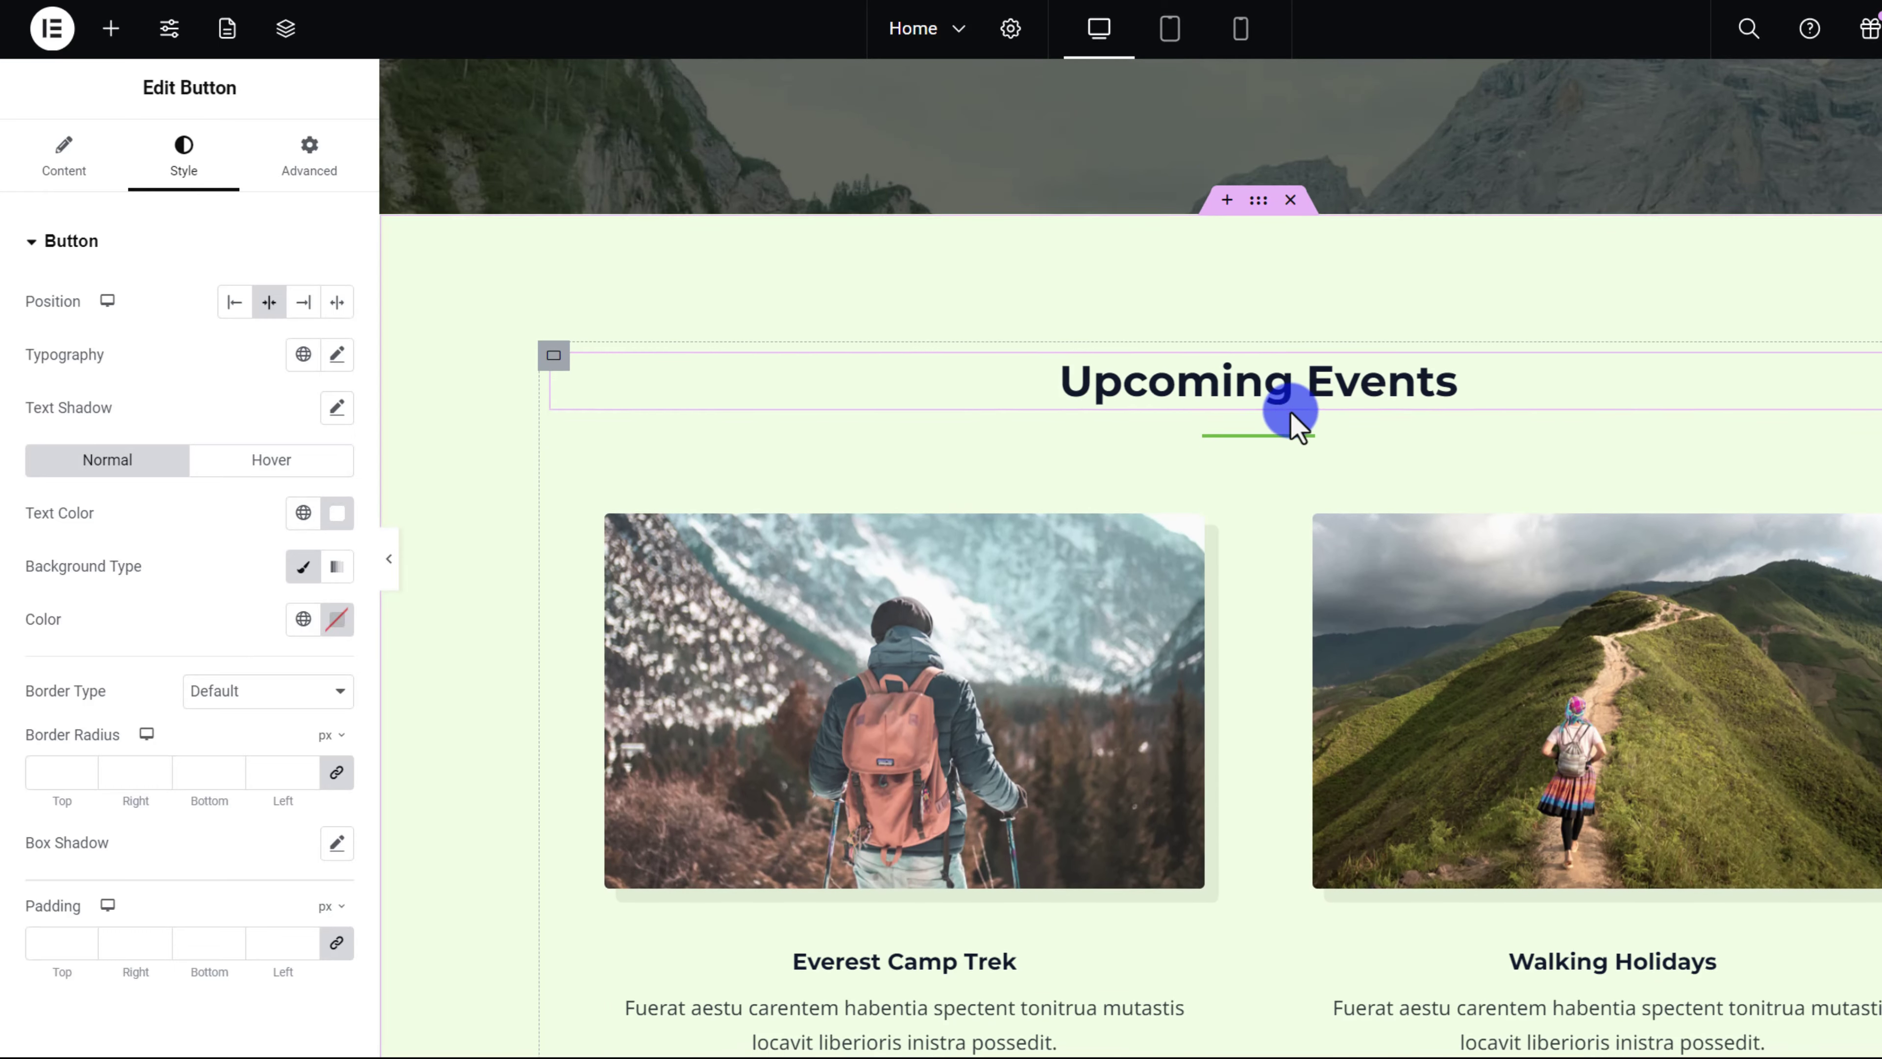
{"action": "scroll", "coordinate": [1289, 422], "scroll_direction": "down", "scroll_amount": 5}
{"action": "scroll", "coordinate": [1281, 412], "scroll_direction": "up", "scroll_amount": 6}
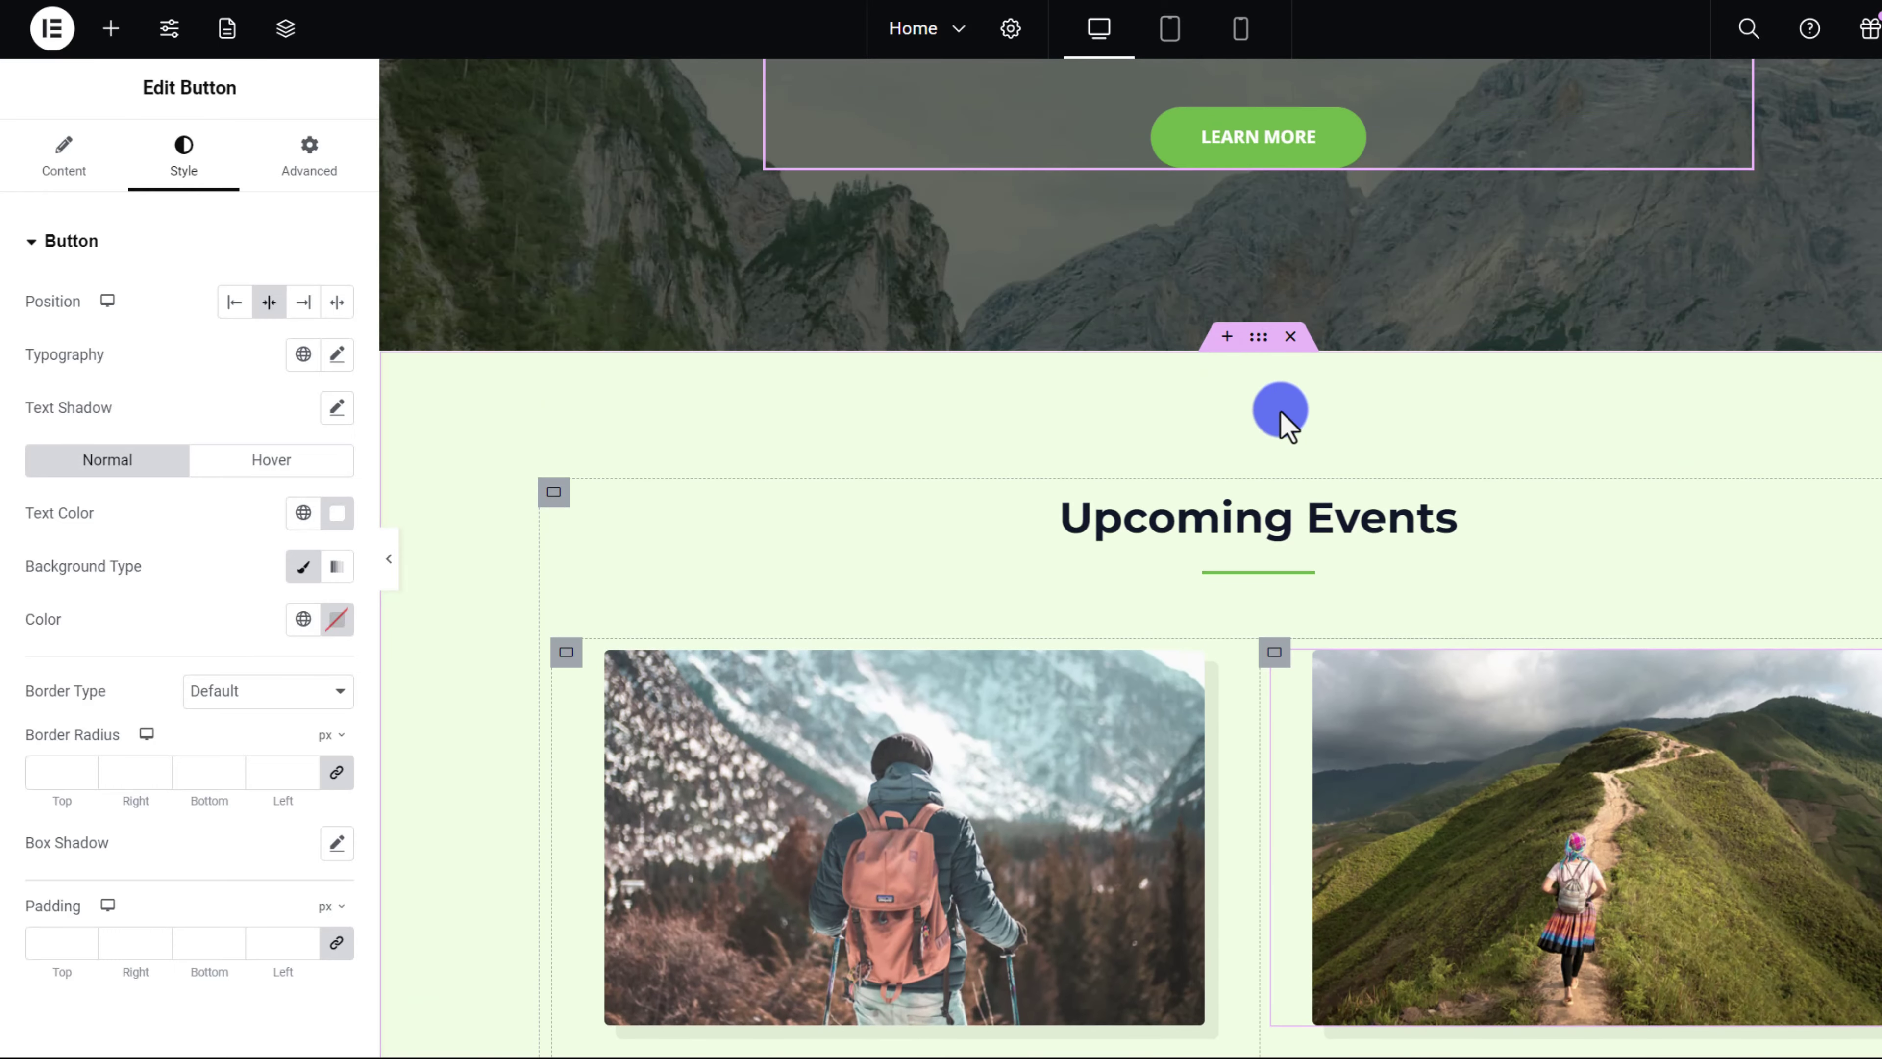
{"action": "left_click", "coordinate": [1227, 337]}
{"action": "left_click", "coordinate": [1188, 471]}
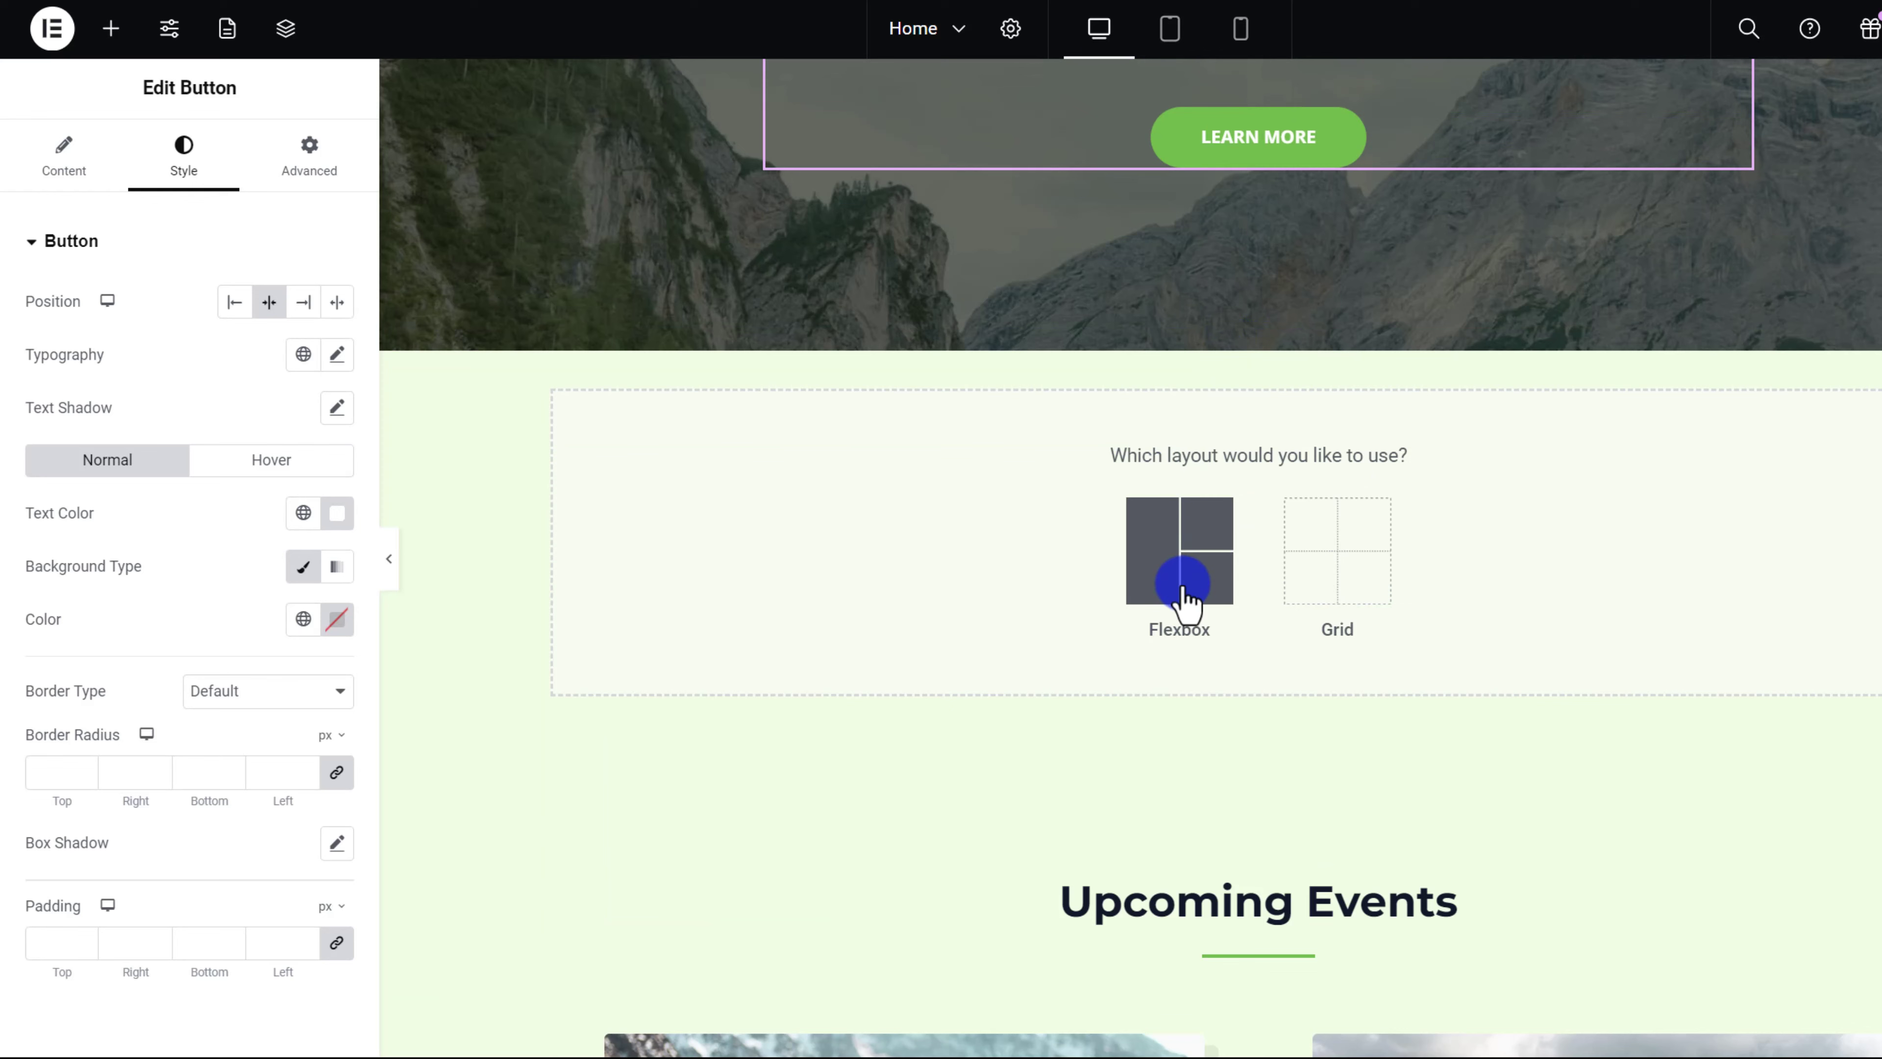
{"action": "left_click", "coordinate": [1182, 585]}
{"action": "left_click", "coordinate": [908, 541]}
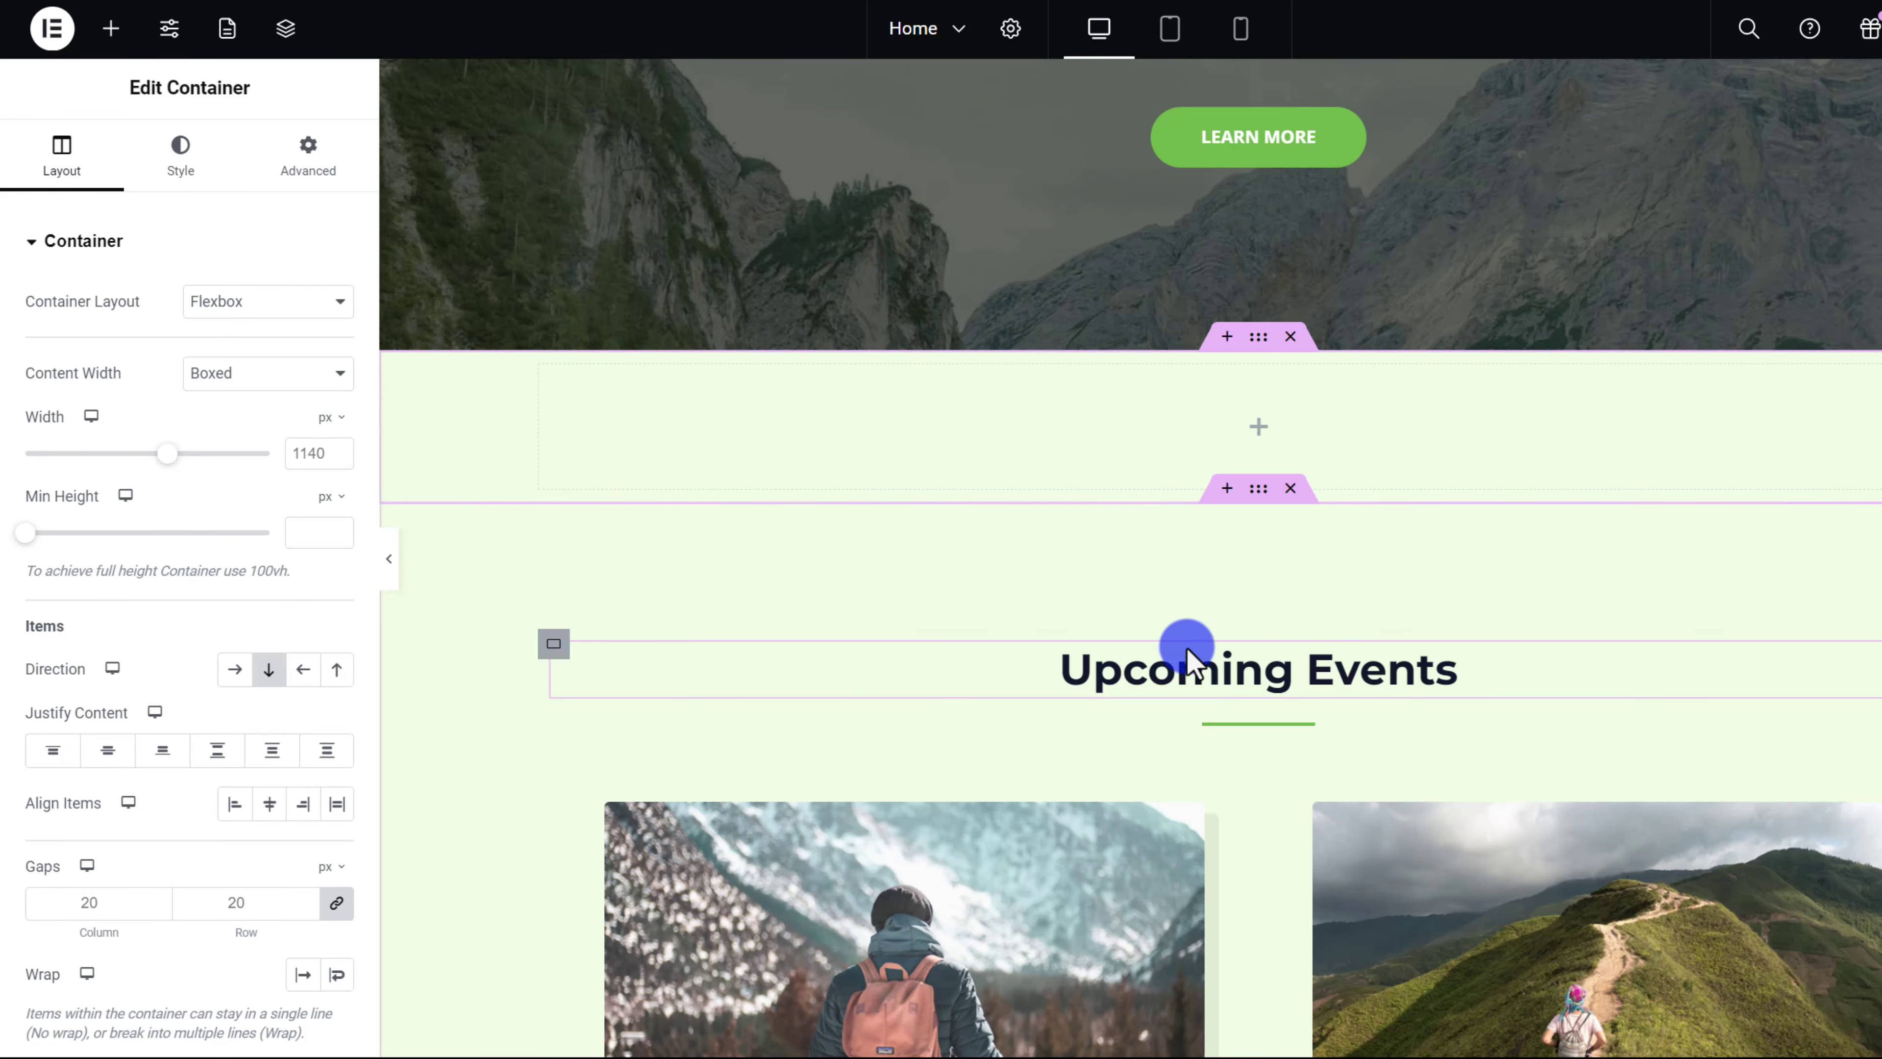
- Add a Heading widget to the new empty container, reading "Check Out Our Recent Posts", and center its alignment
{"action": "left_click", "coordinate": [1256, 422]}
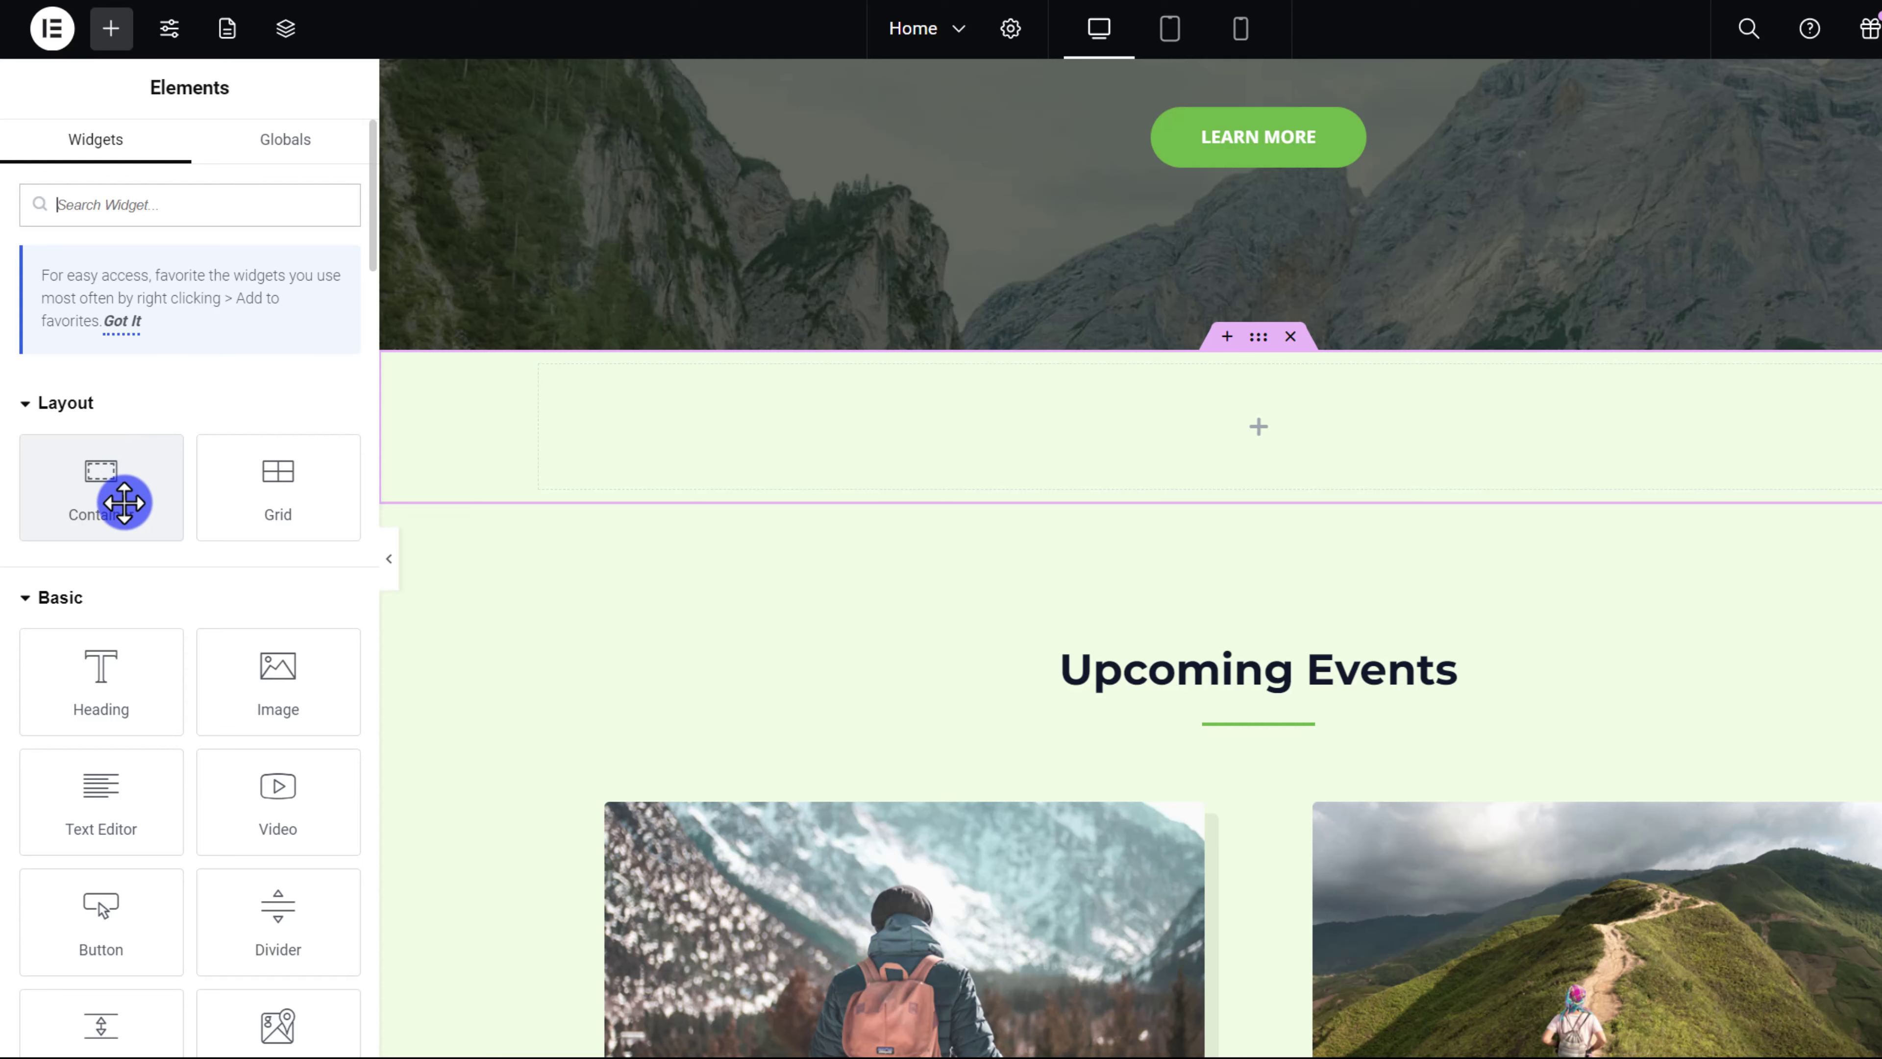
{"action": "left_click_drag", "start_coordinate": [109, 681], "coordinate": [1264, 441]}
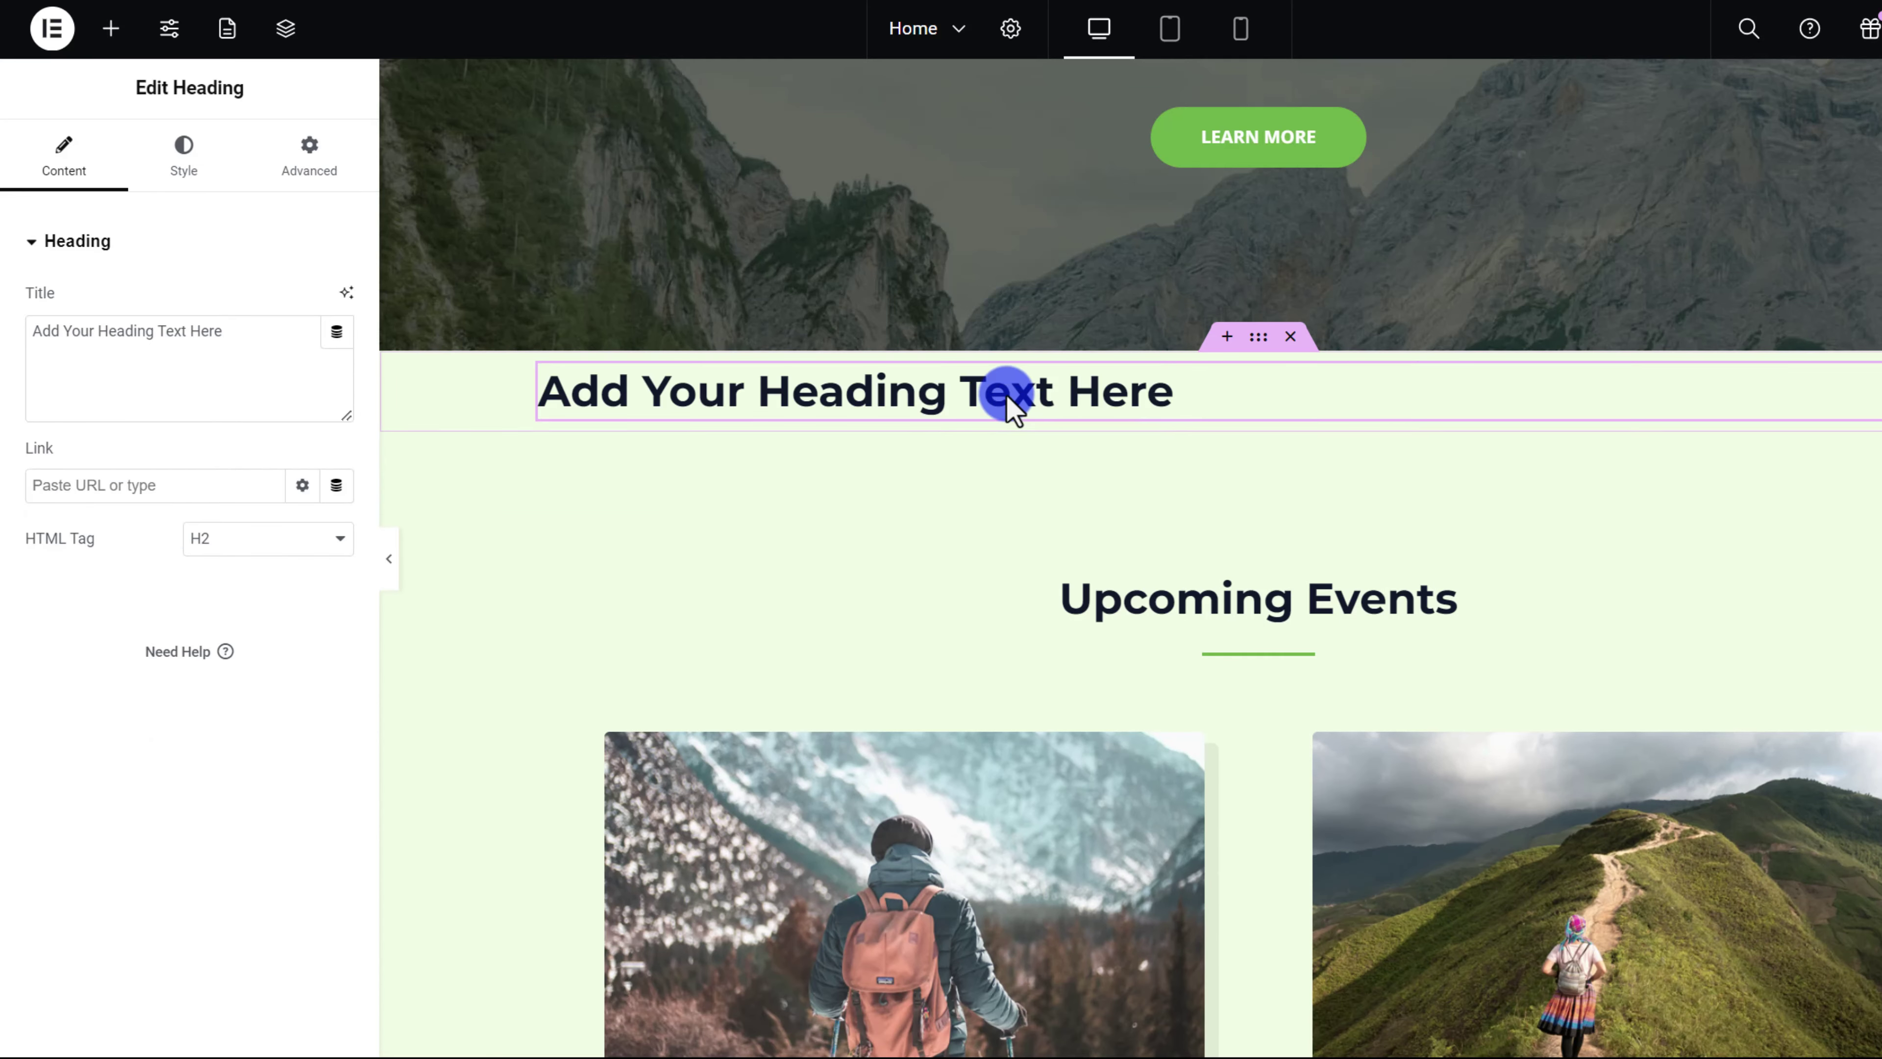
{"action": "triple_click", "coordinate": [1008, 400]}
{"action": "scroll", "coordinate": [986, 482], "scroll_direction": "up", "scroll_amount": 2}
{"action": "type", "text": "Check Out Our Recent Posts"}
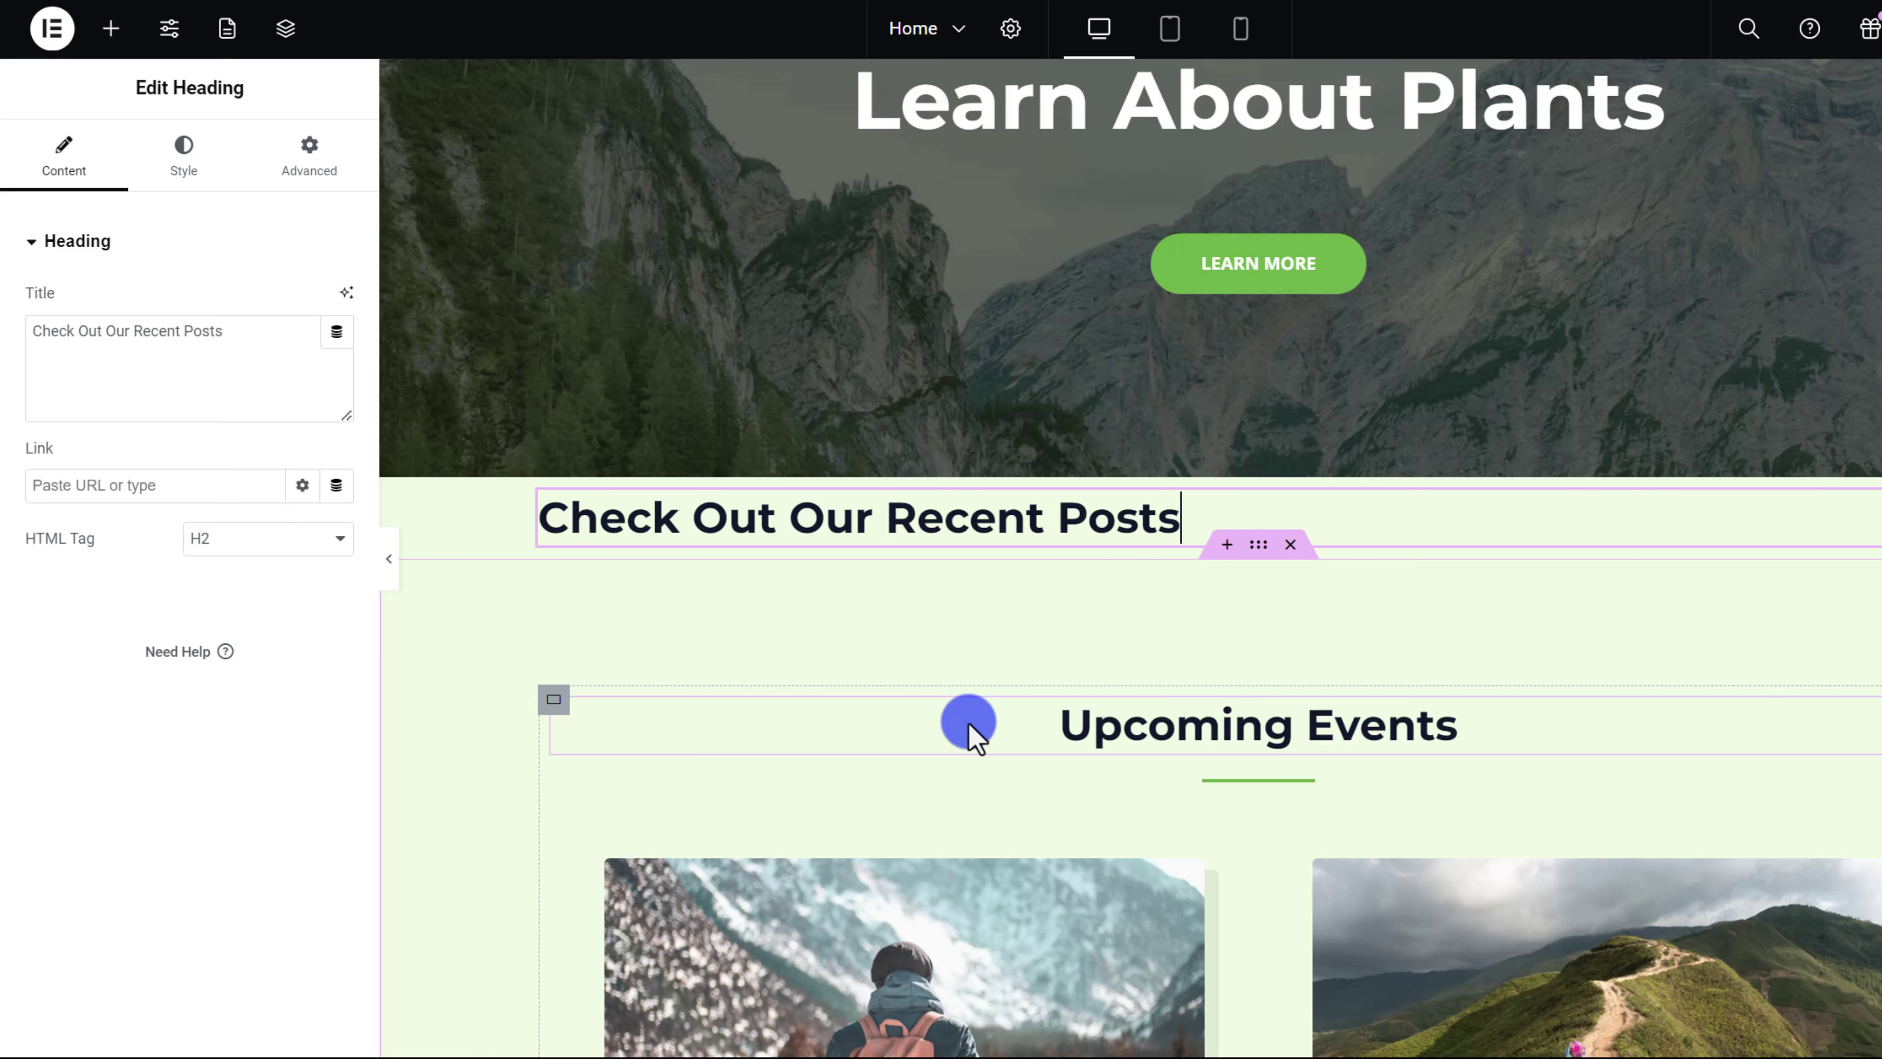
{"action": "left_click", "coordinate": [184, 157]}
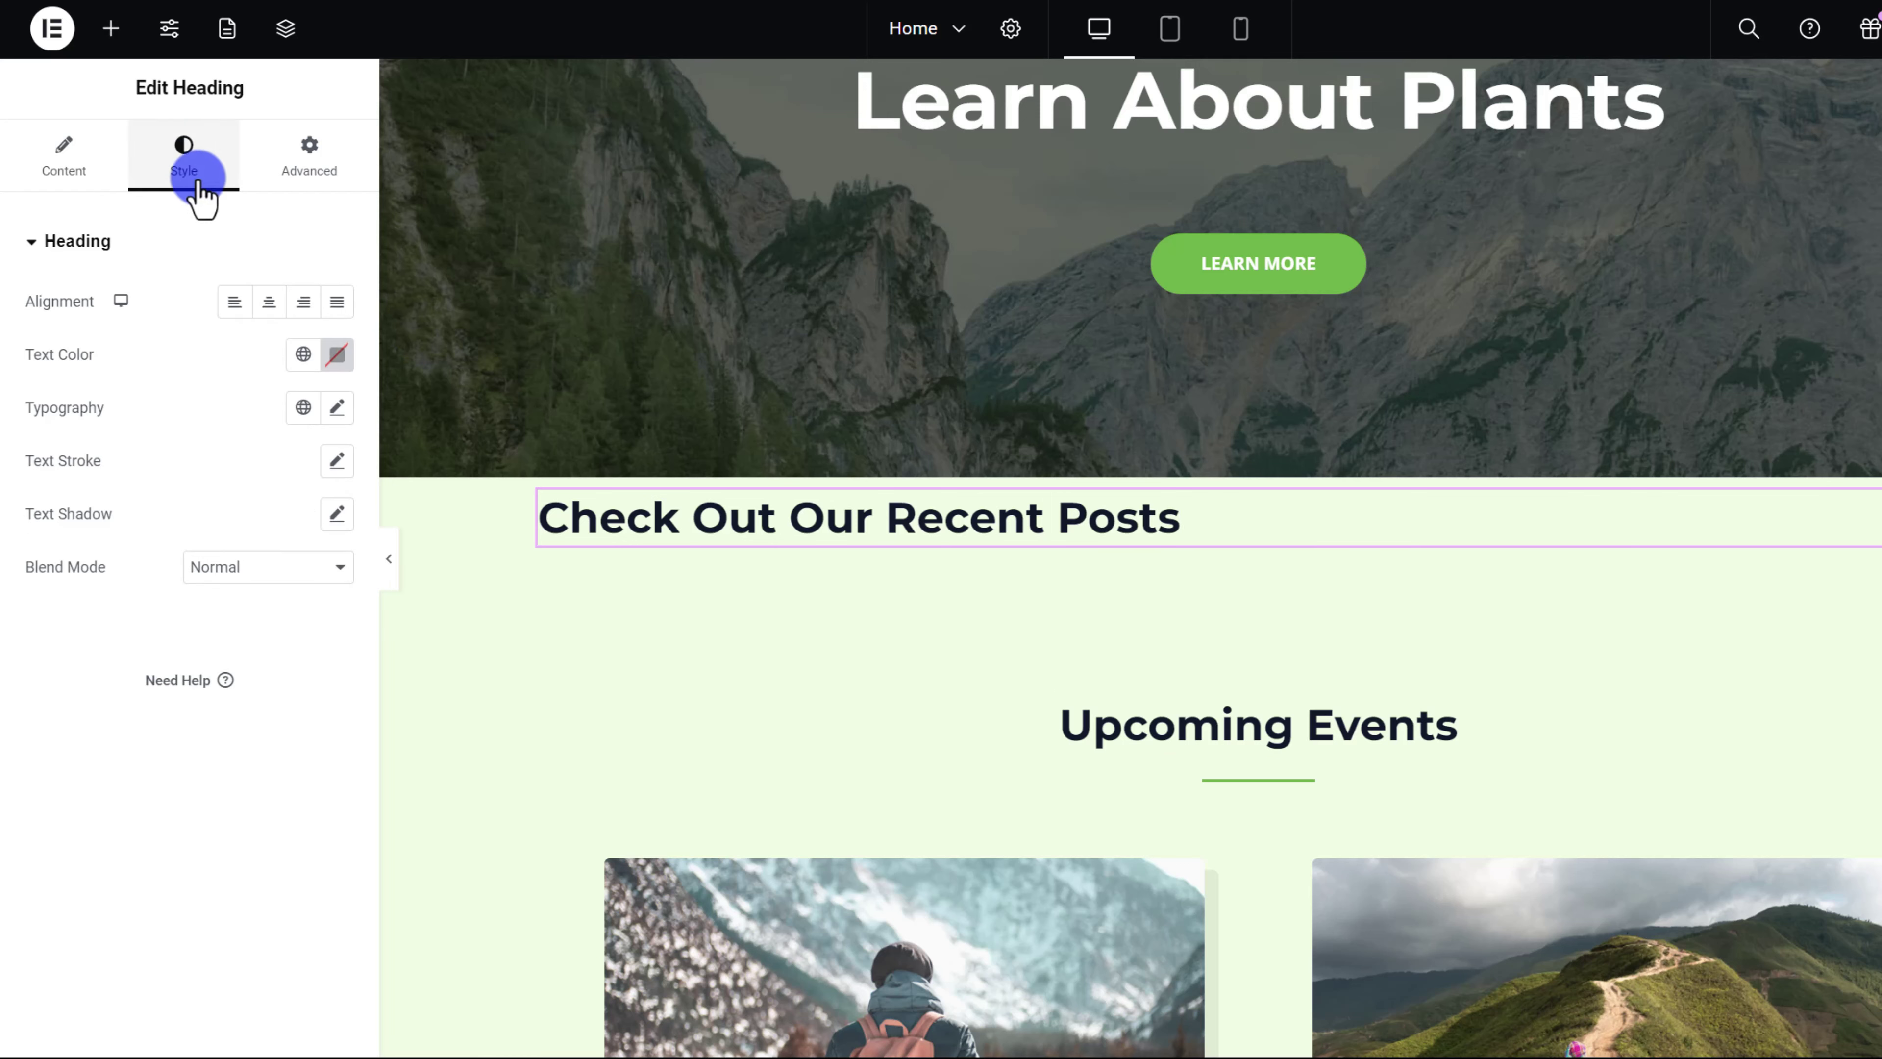
{"action": "left_click", "coordinate": [278, 317]}
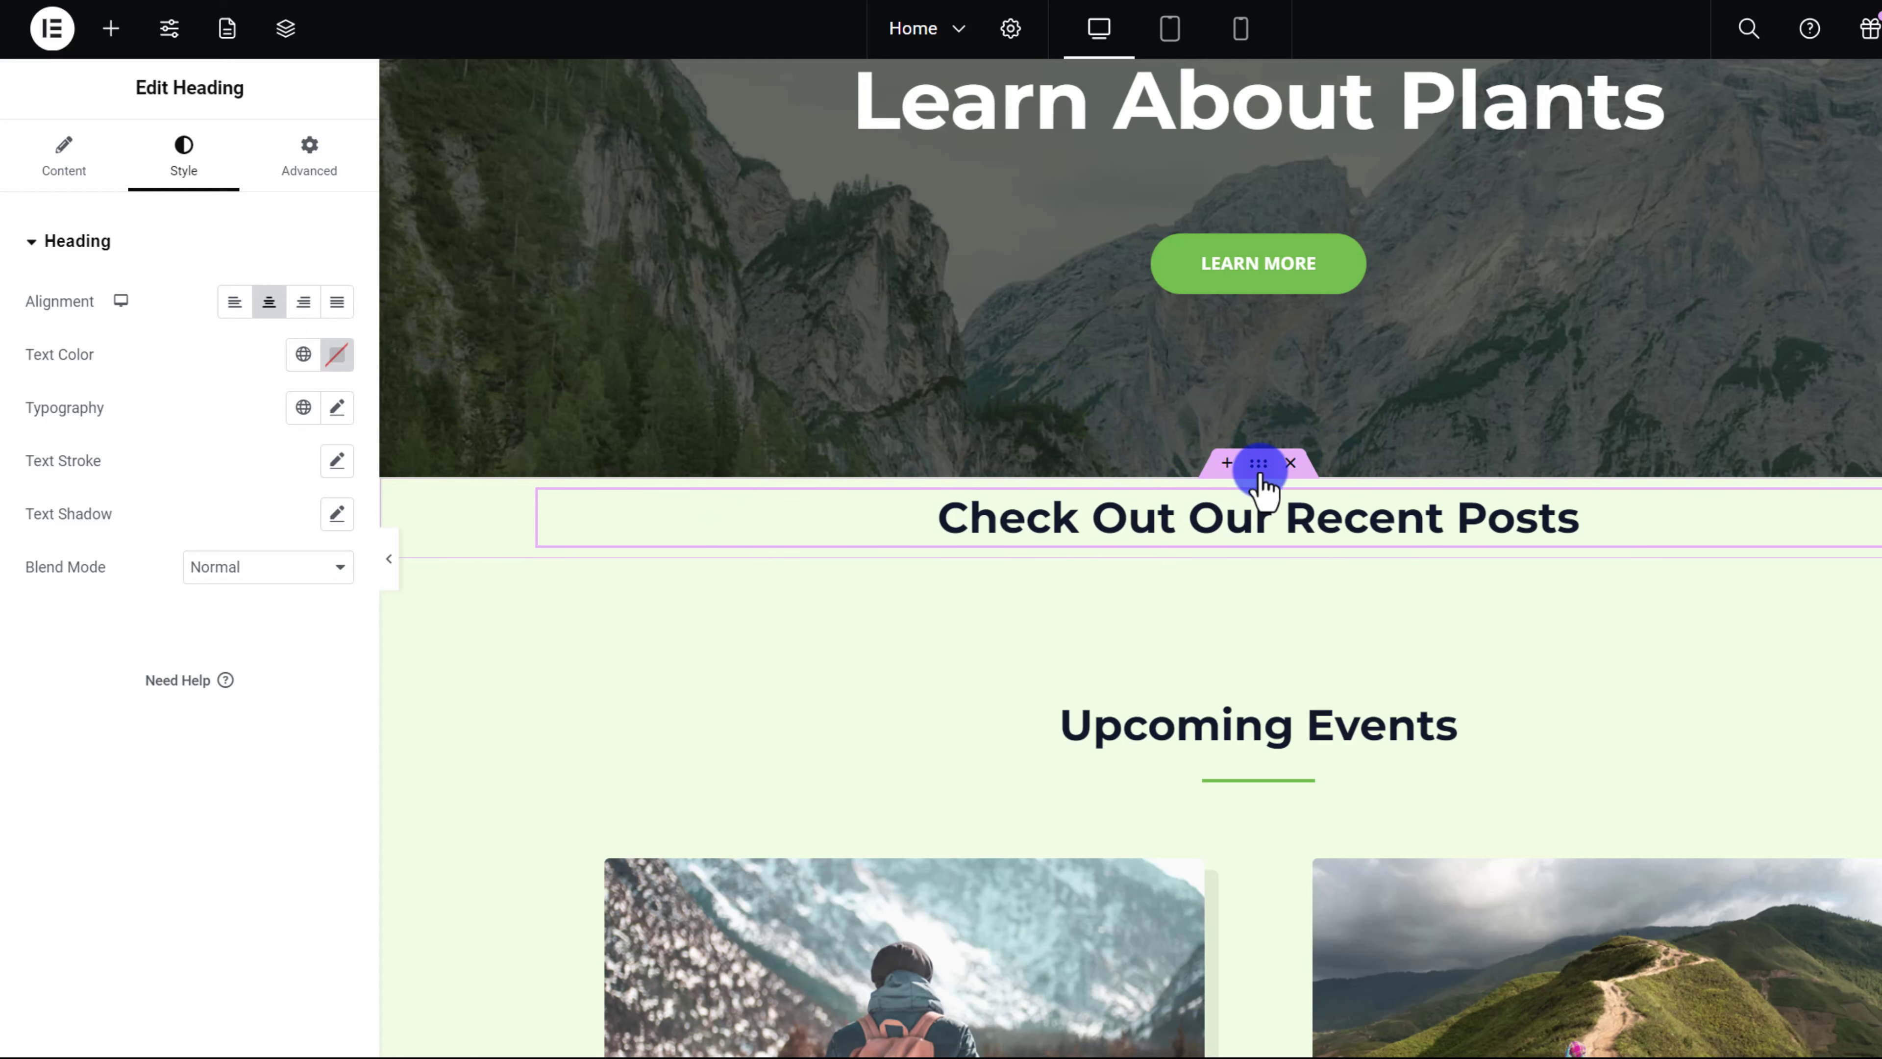
- Unlink the padding of the container holding the recent posts heading and set its top and bottom padding to 70 px
{"action": "left_click", "coordinate": [1259, 466]}
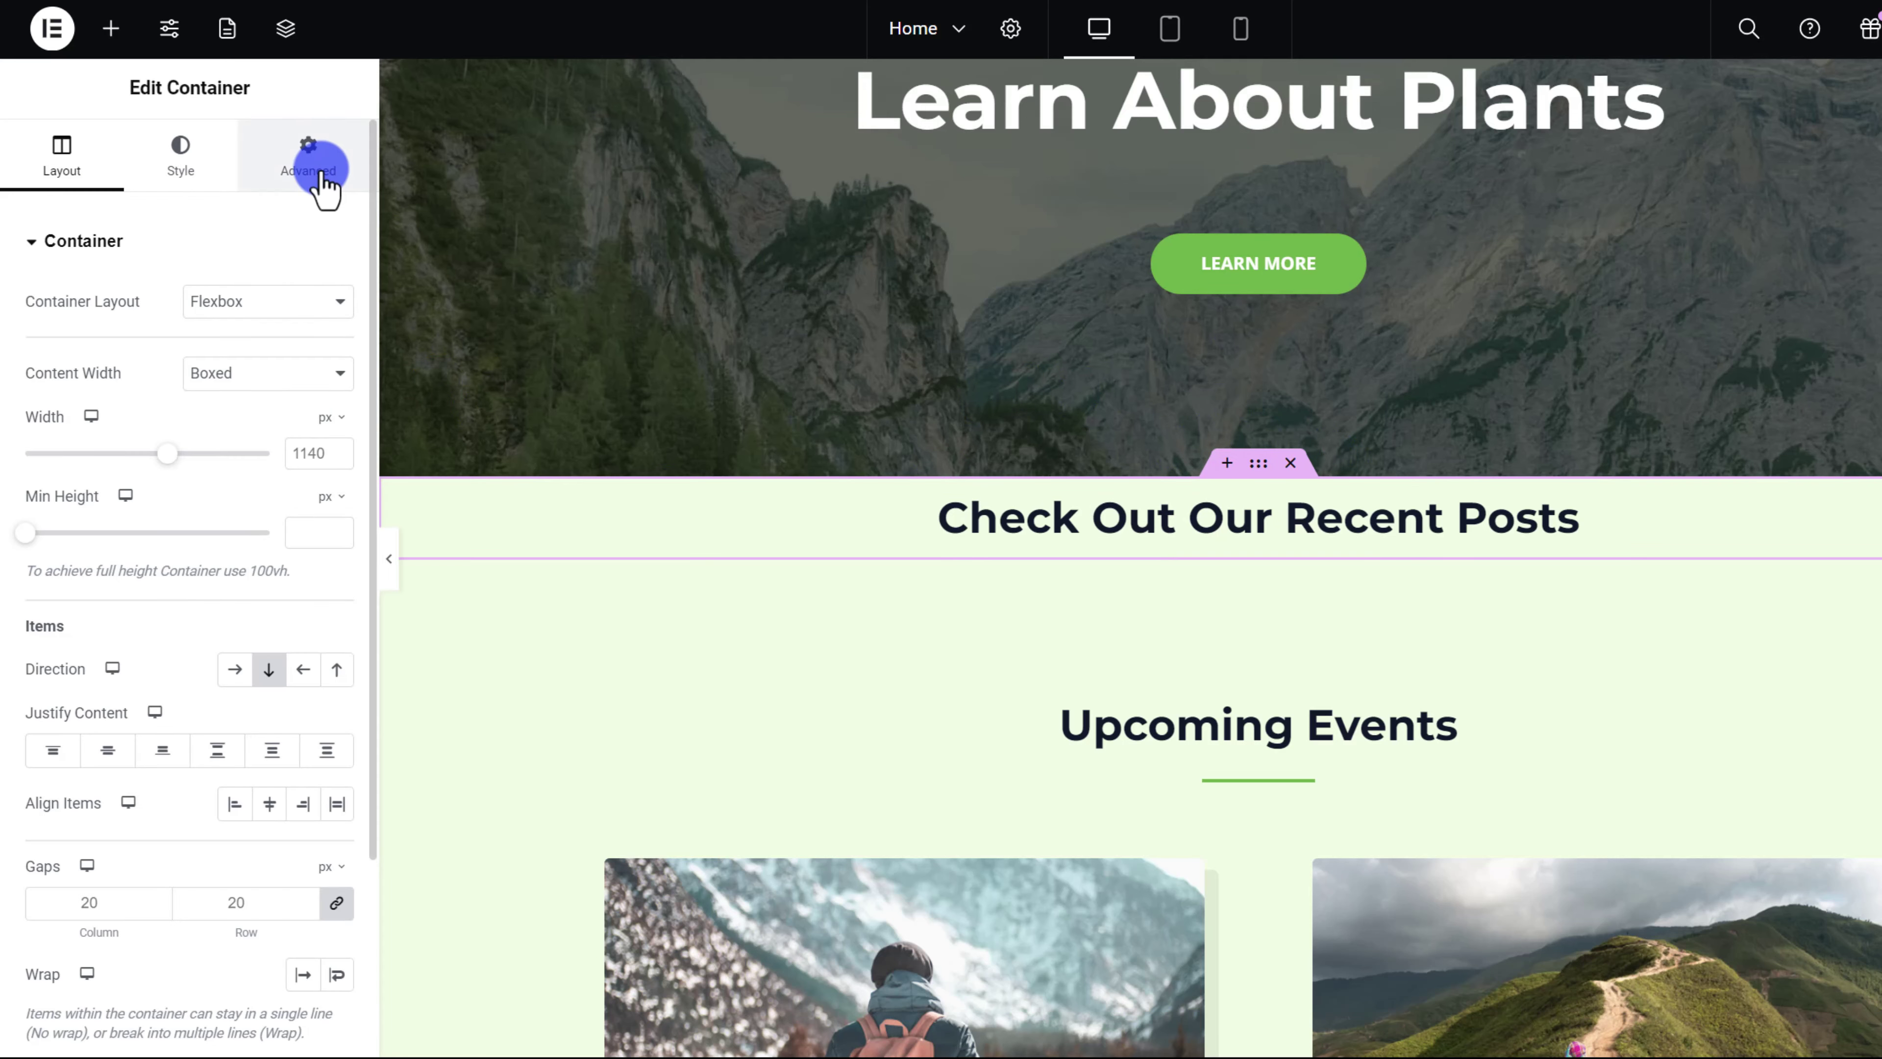
{"action": "left_click", "coordinate": [343, 178]}
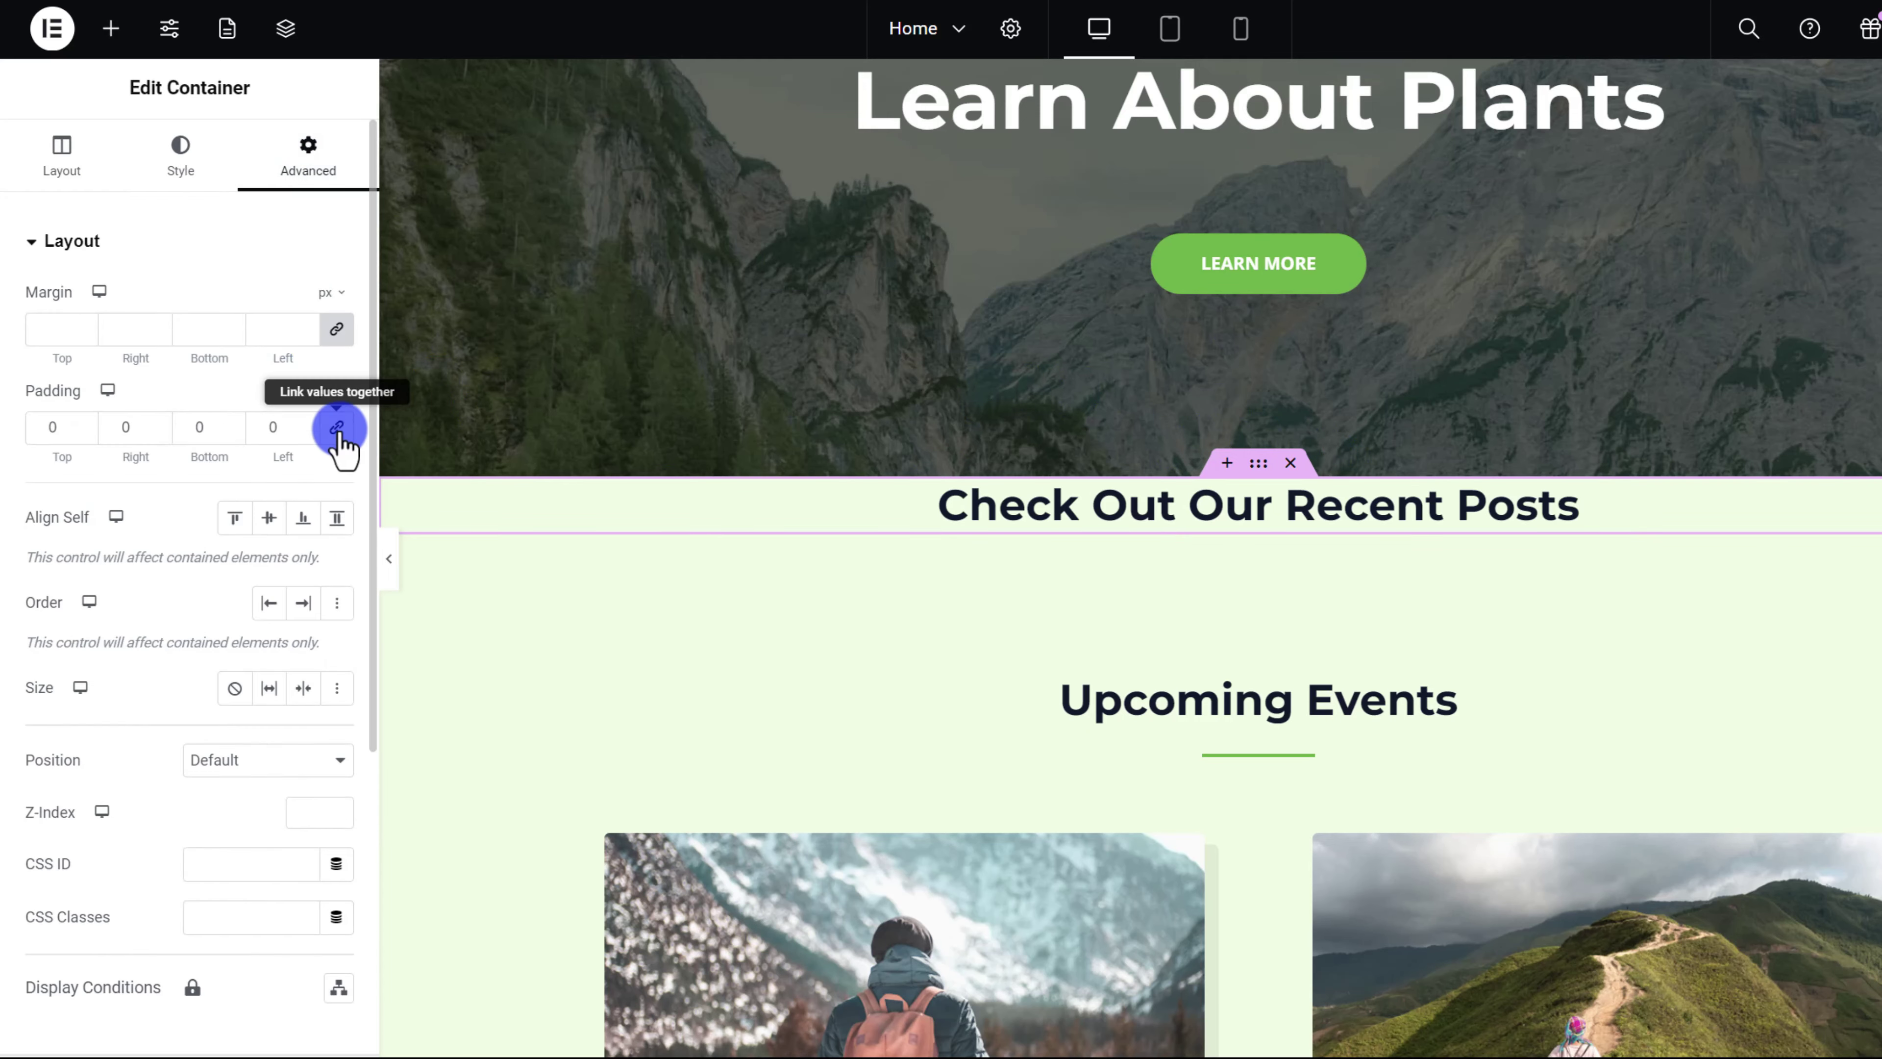
{"action": "left_click", "coordinate": [313, 424]}
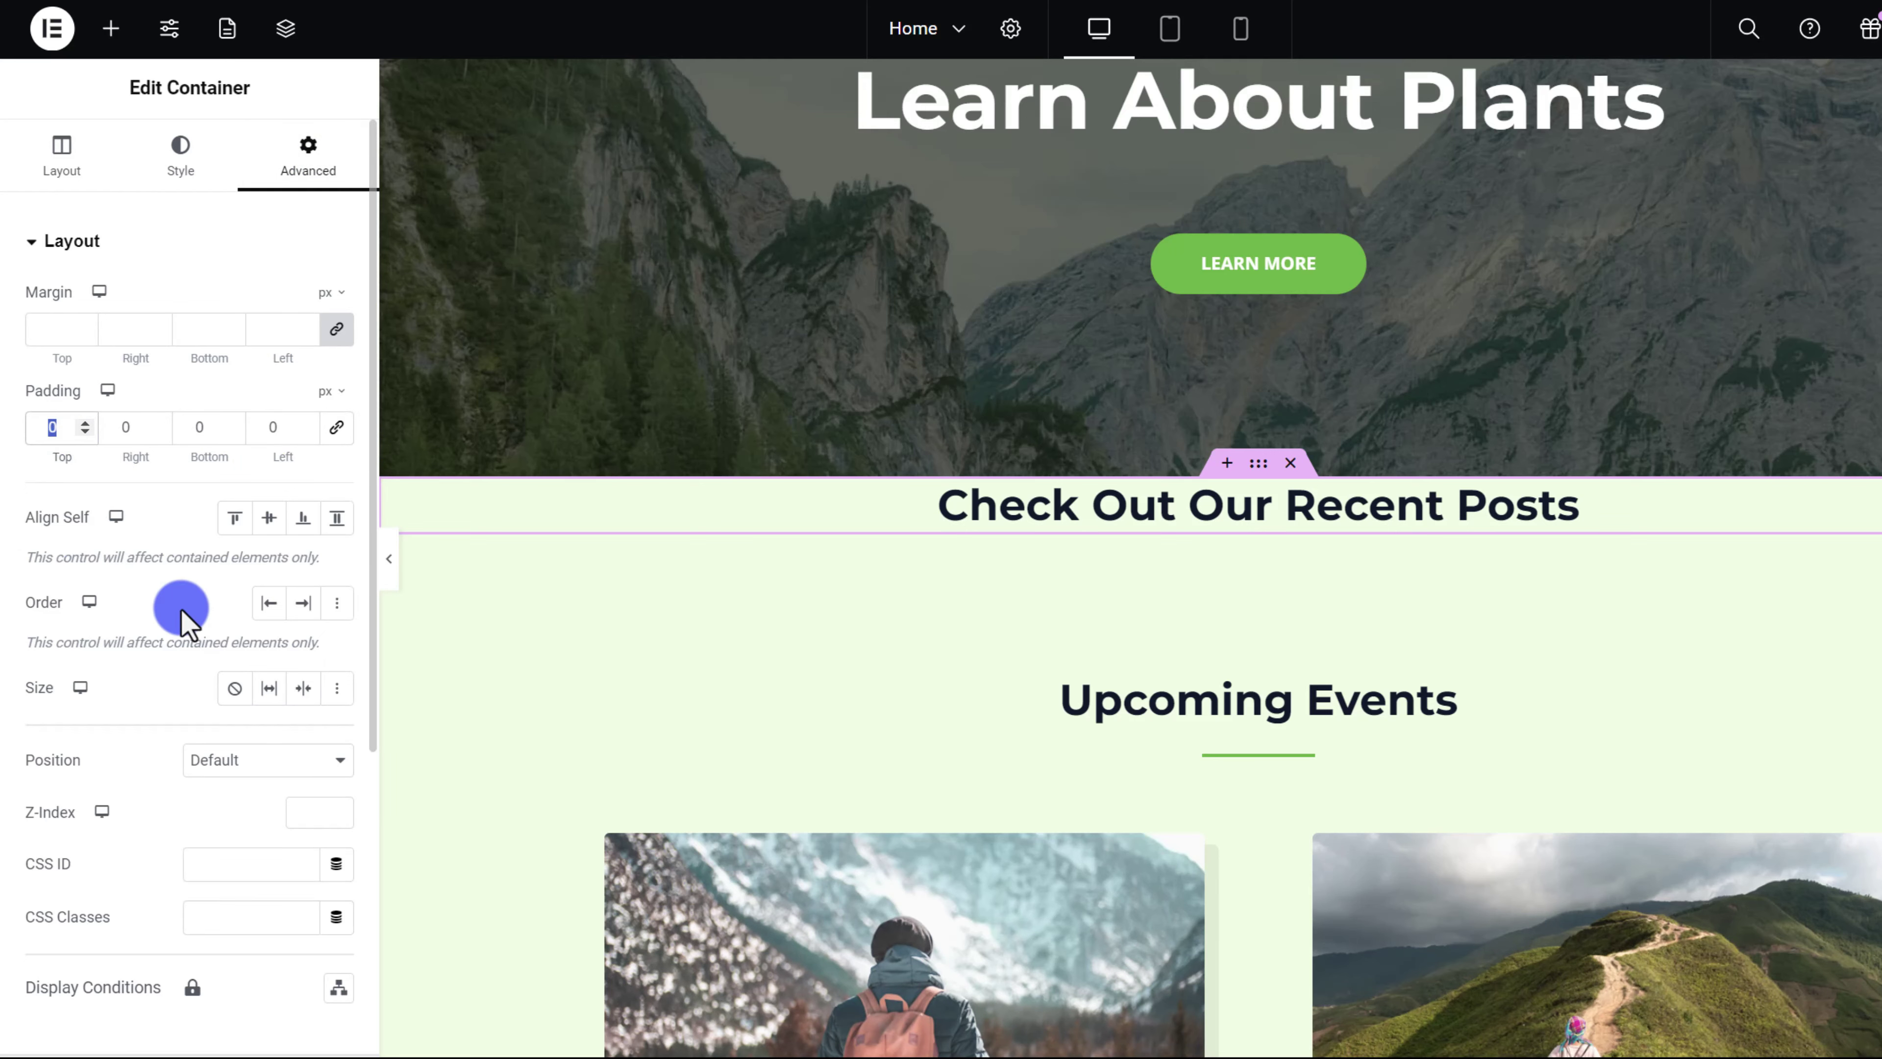
{"action": "type", "text": "135"}
{"action": "left_click", "coordinate": [64, 460]}
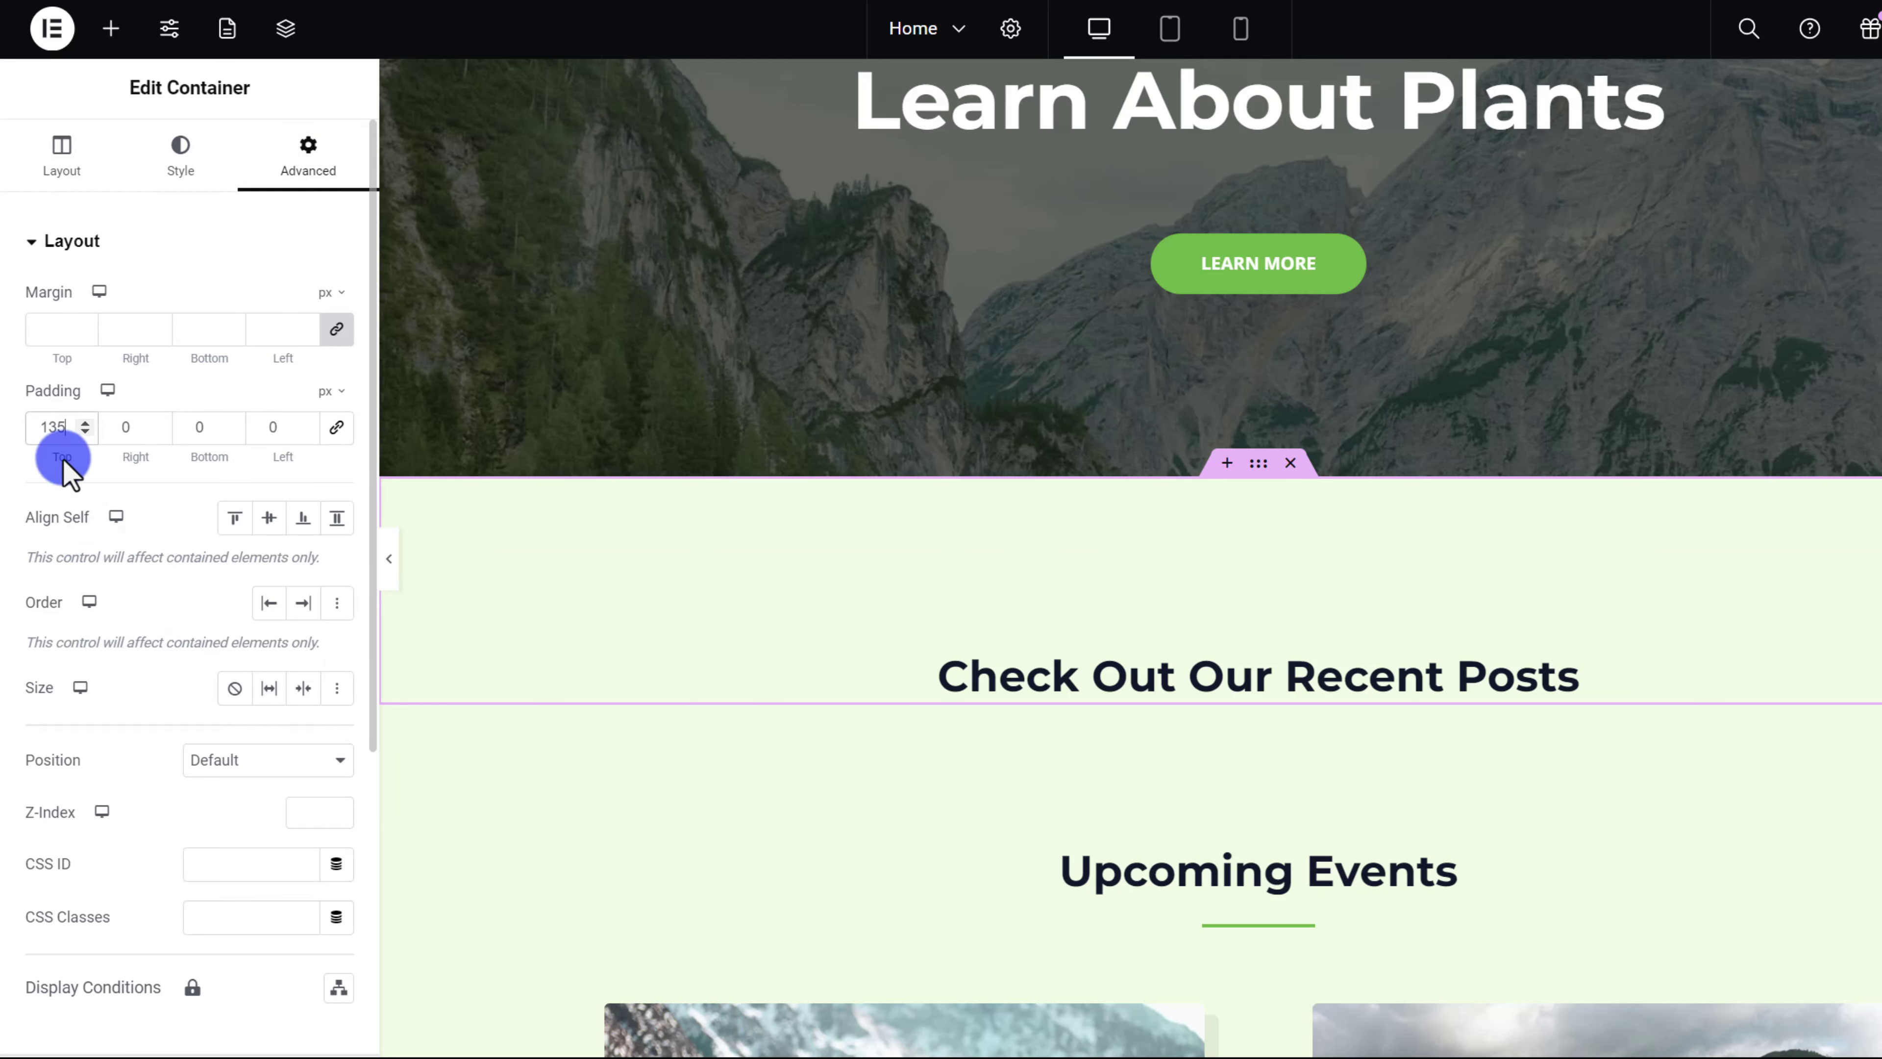
{"action": "double_click", "coordinate": [48, 430]}
{"action": "type", "text": "70"}
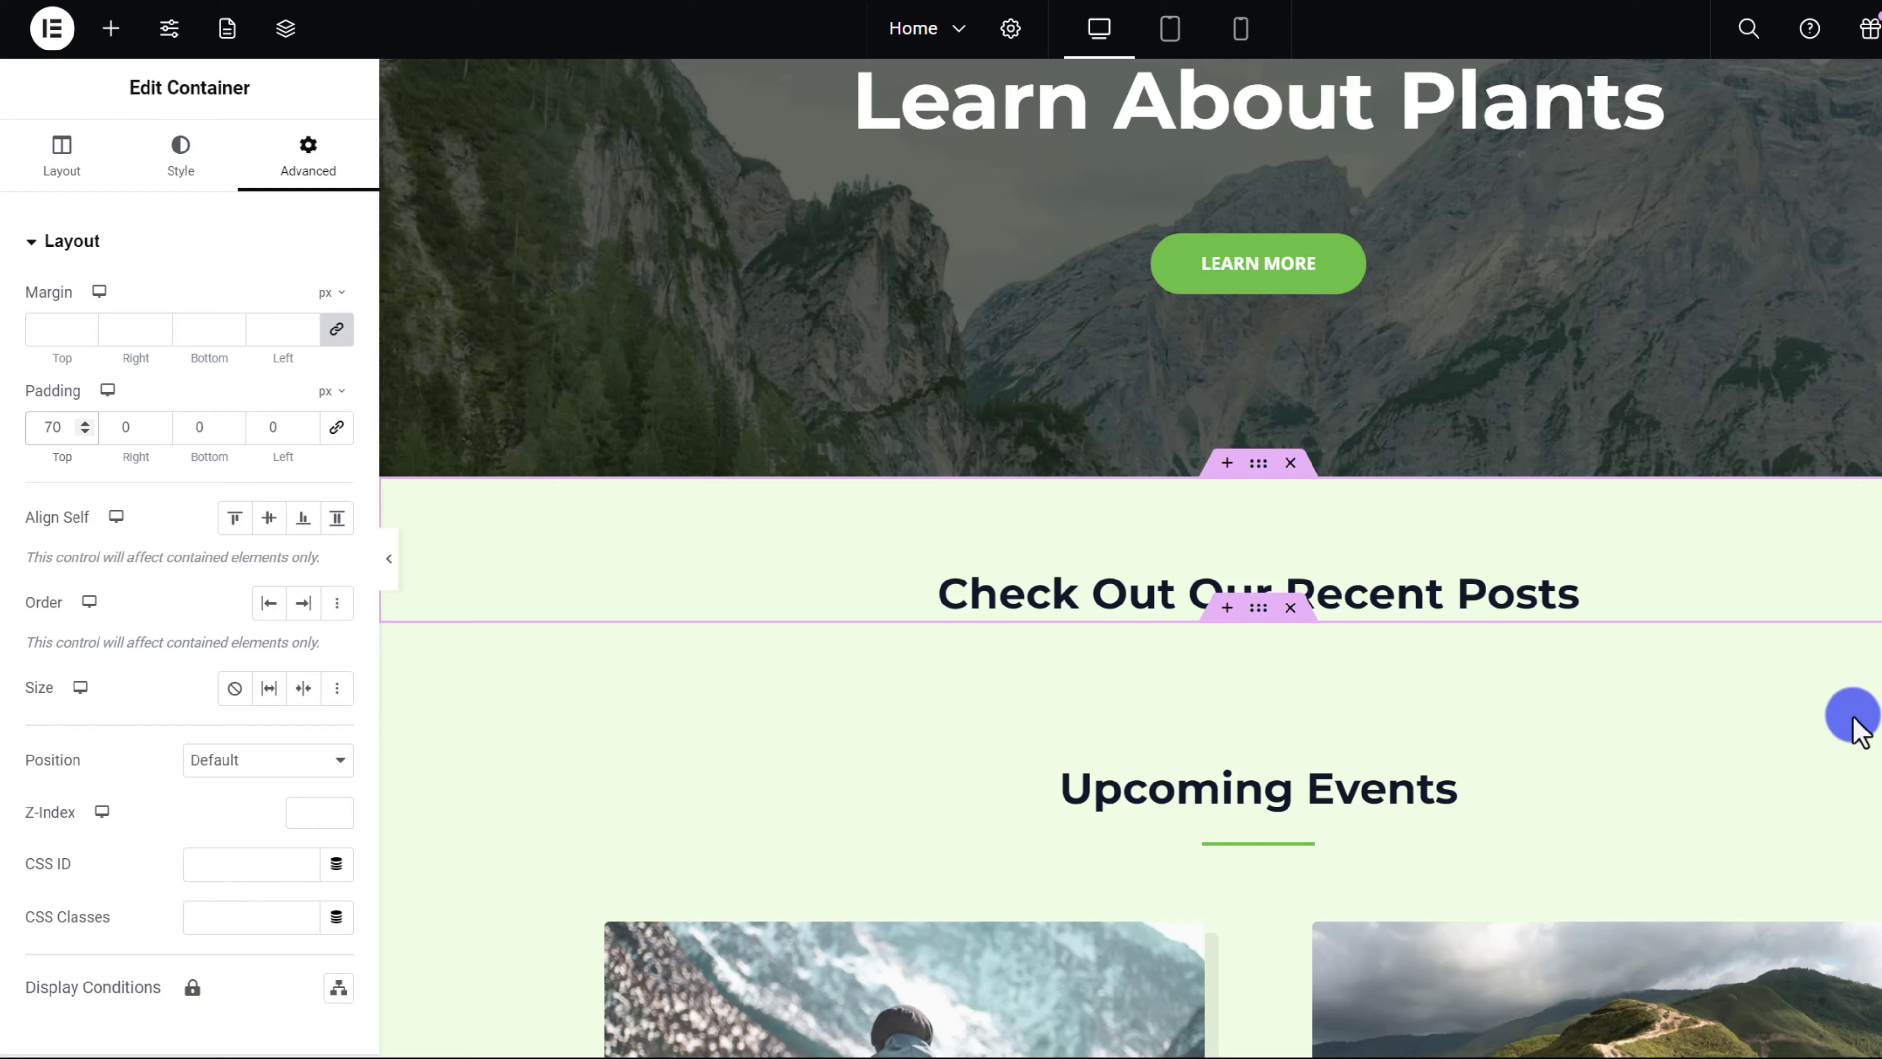
{"action": "scroll", "coordinate": [1051, 787], "scroll_direction": "up", "scroll_amount": 3}
{"action": "scroll", "coordinate": [1205, 677], "scroll_direction": "down", "scroll_amount": 5}
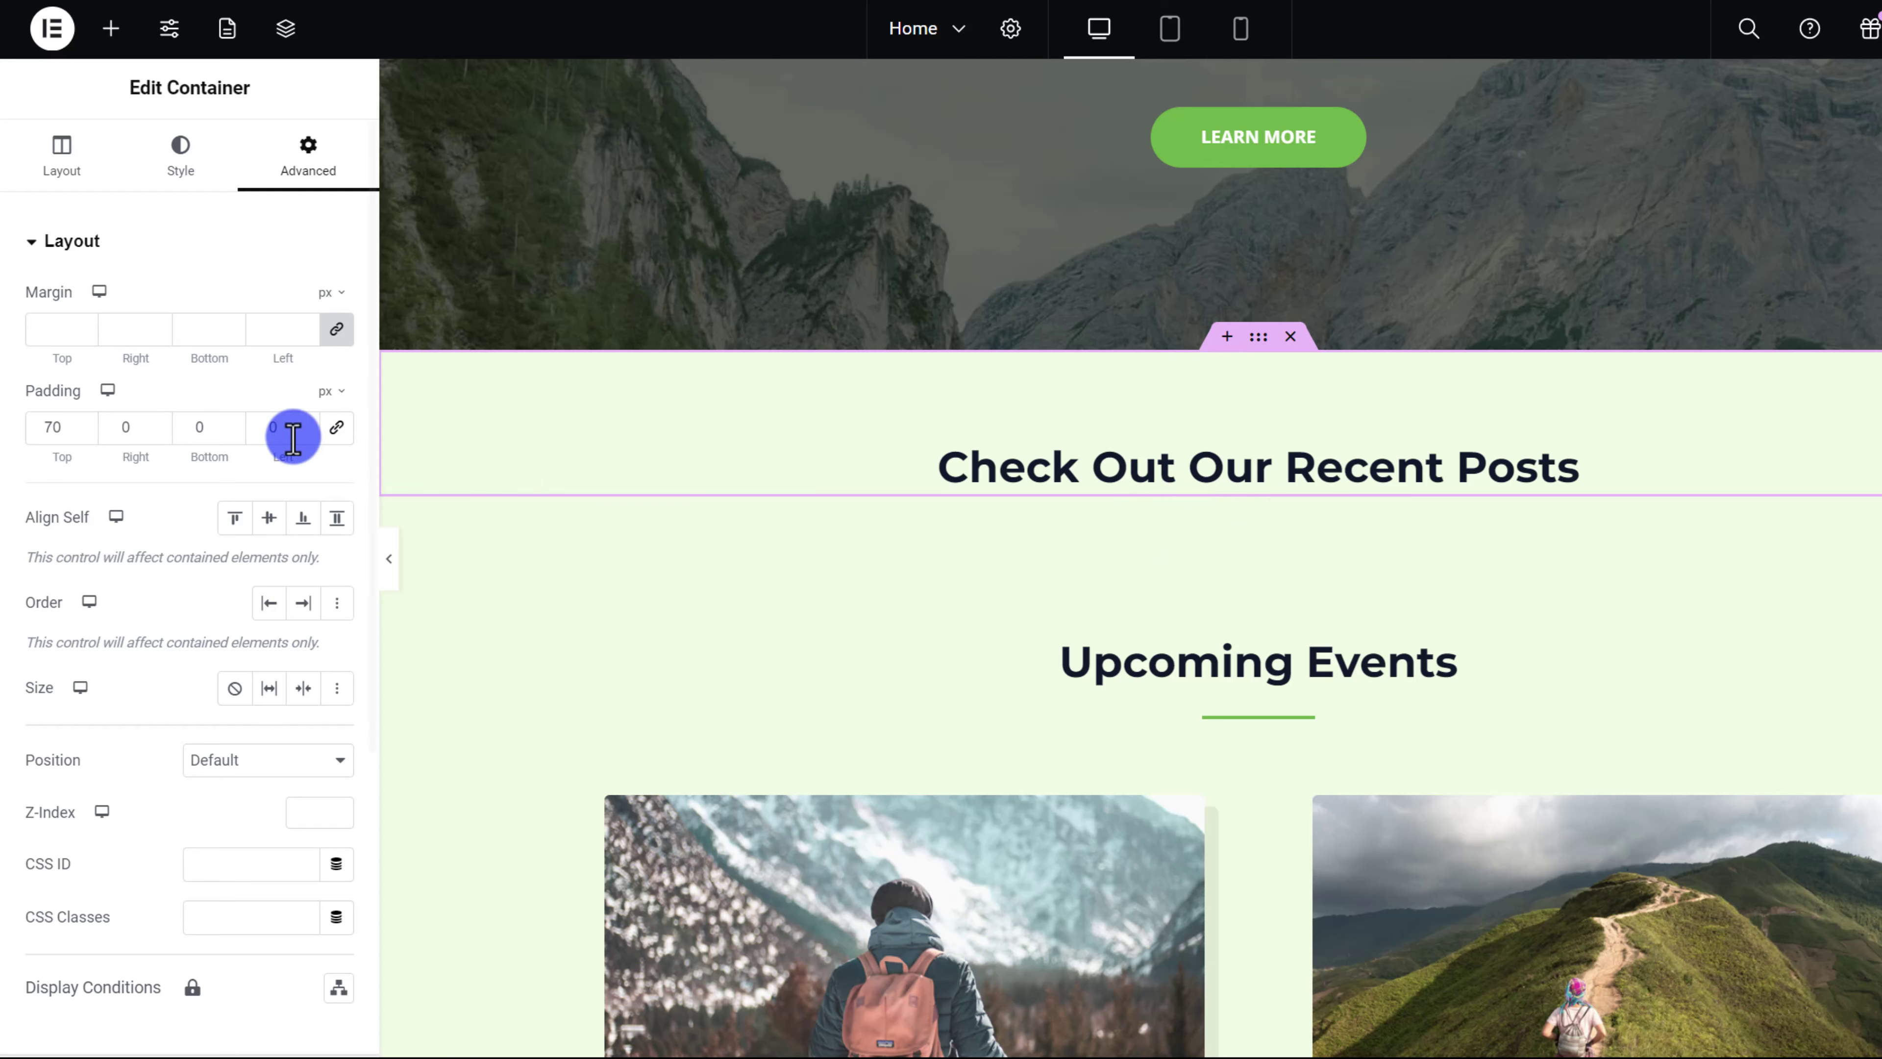
{"action": "left_click", "coordinate": [198, 427]}
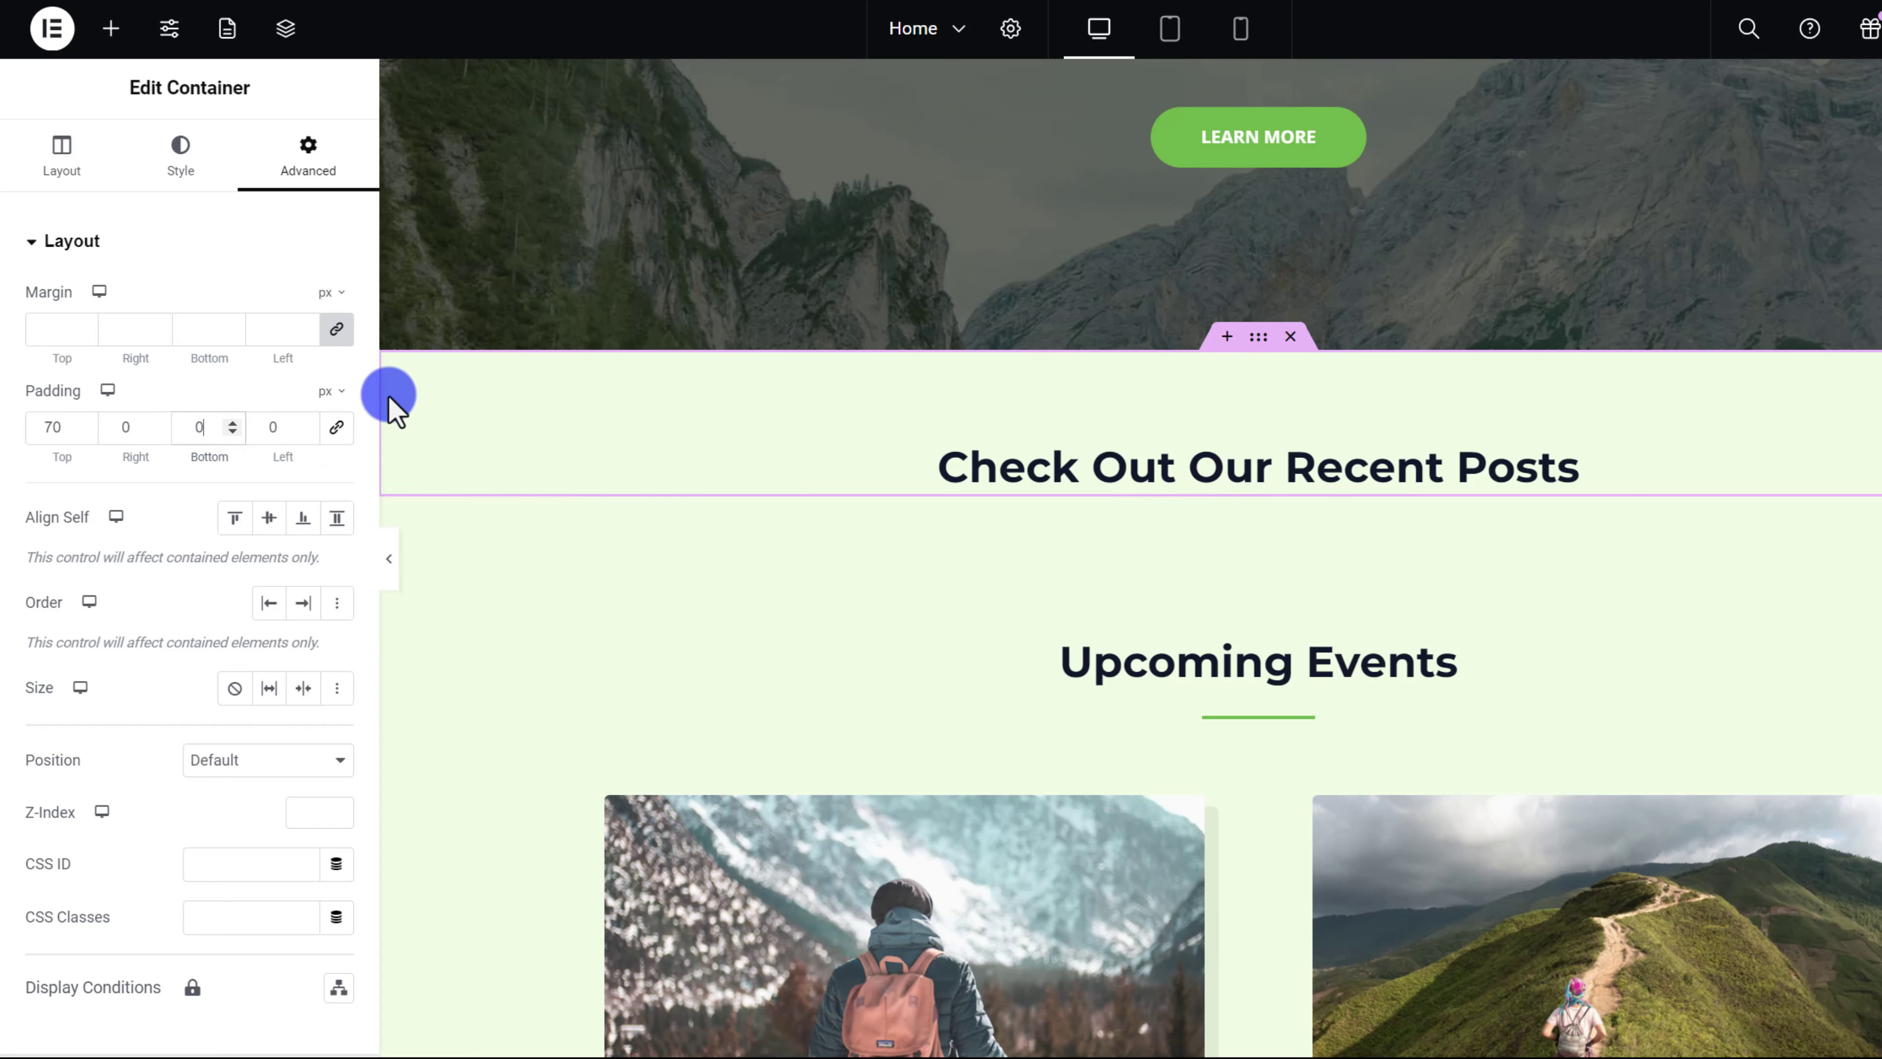
{"action": "type", "text": "70"}
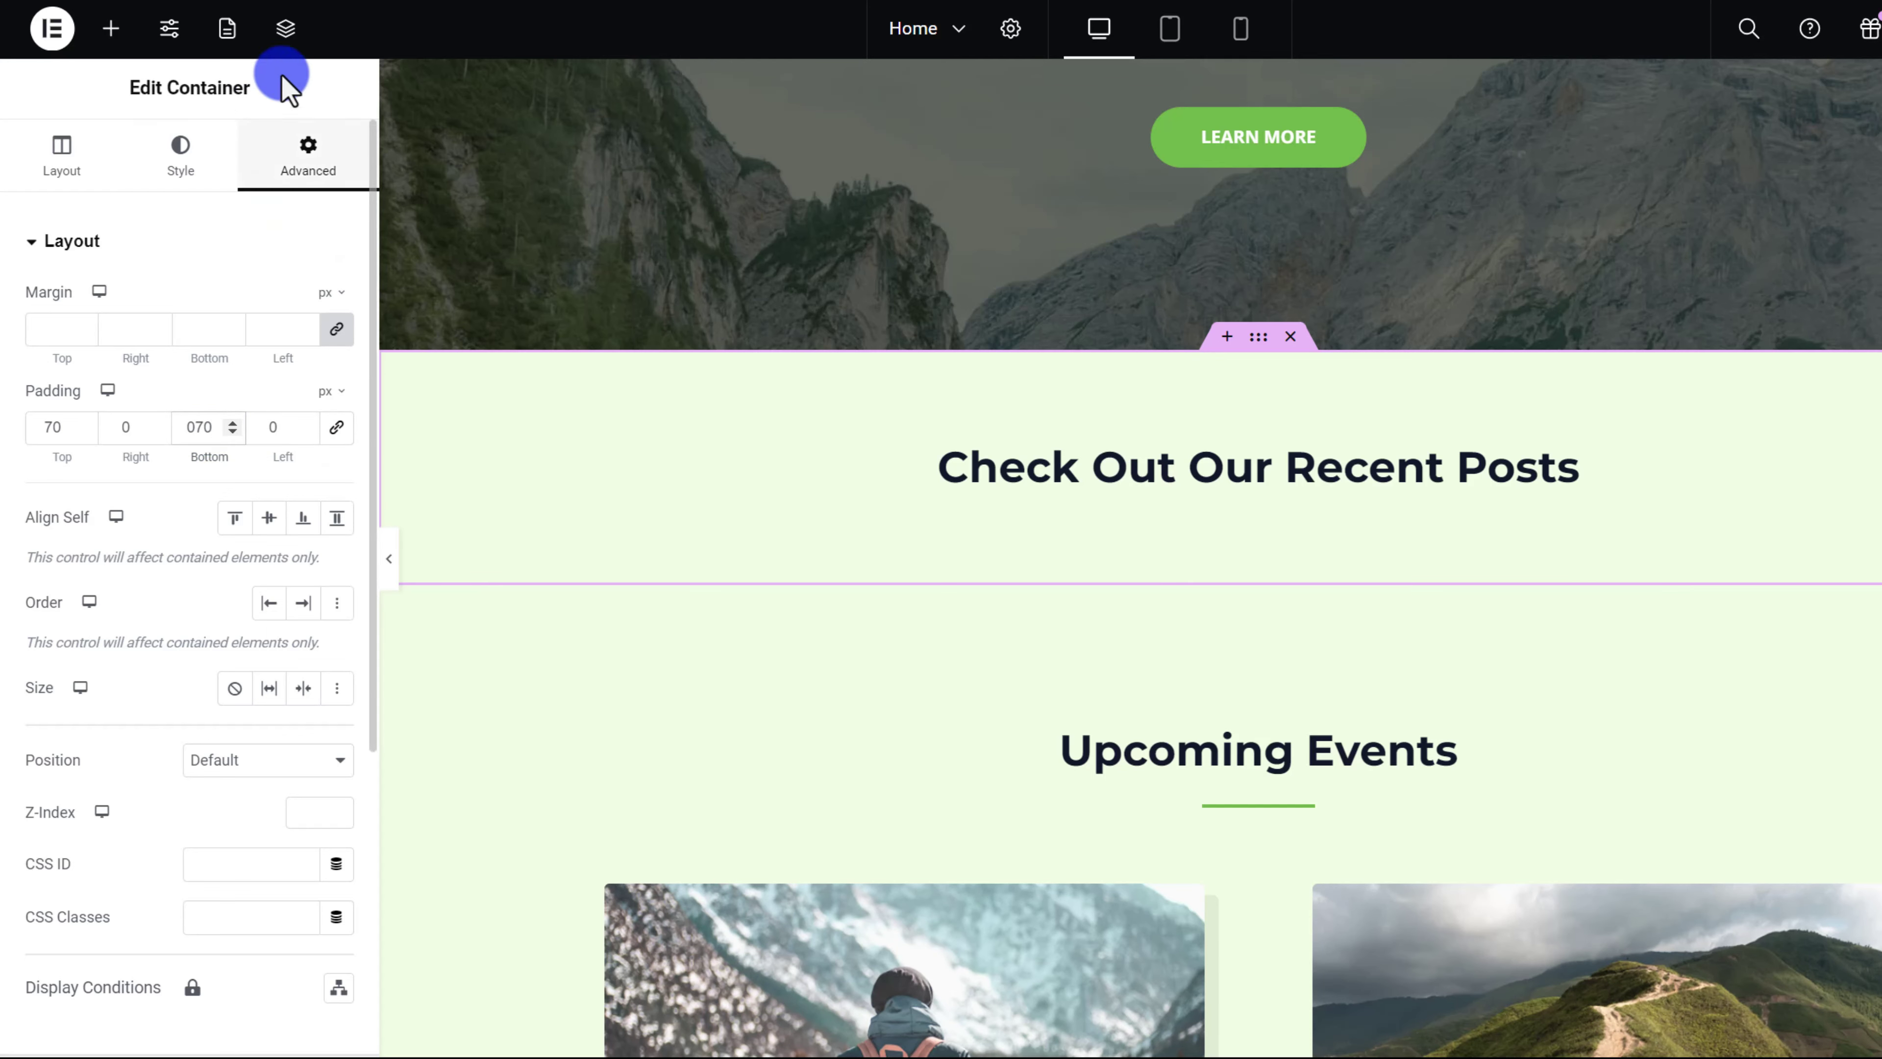
- Find the Posts widget by searching for "posts", add it below the "Check Out Our Recent Posts" heading, and review the layout
{"action": "left_click", "coordinate": [108, 31]}
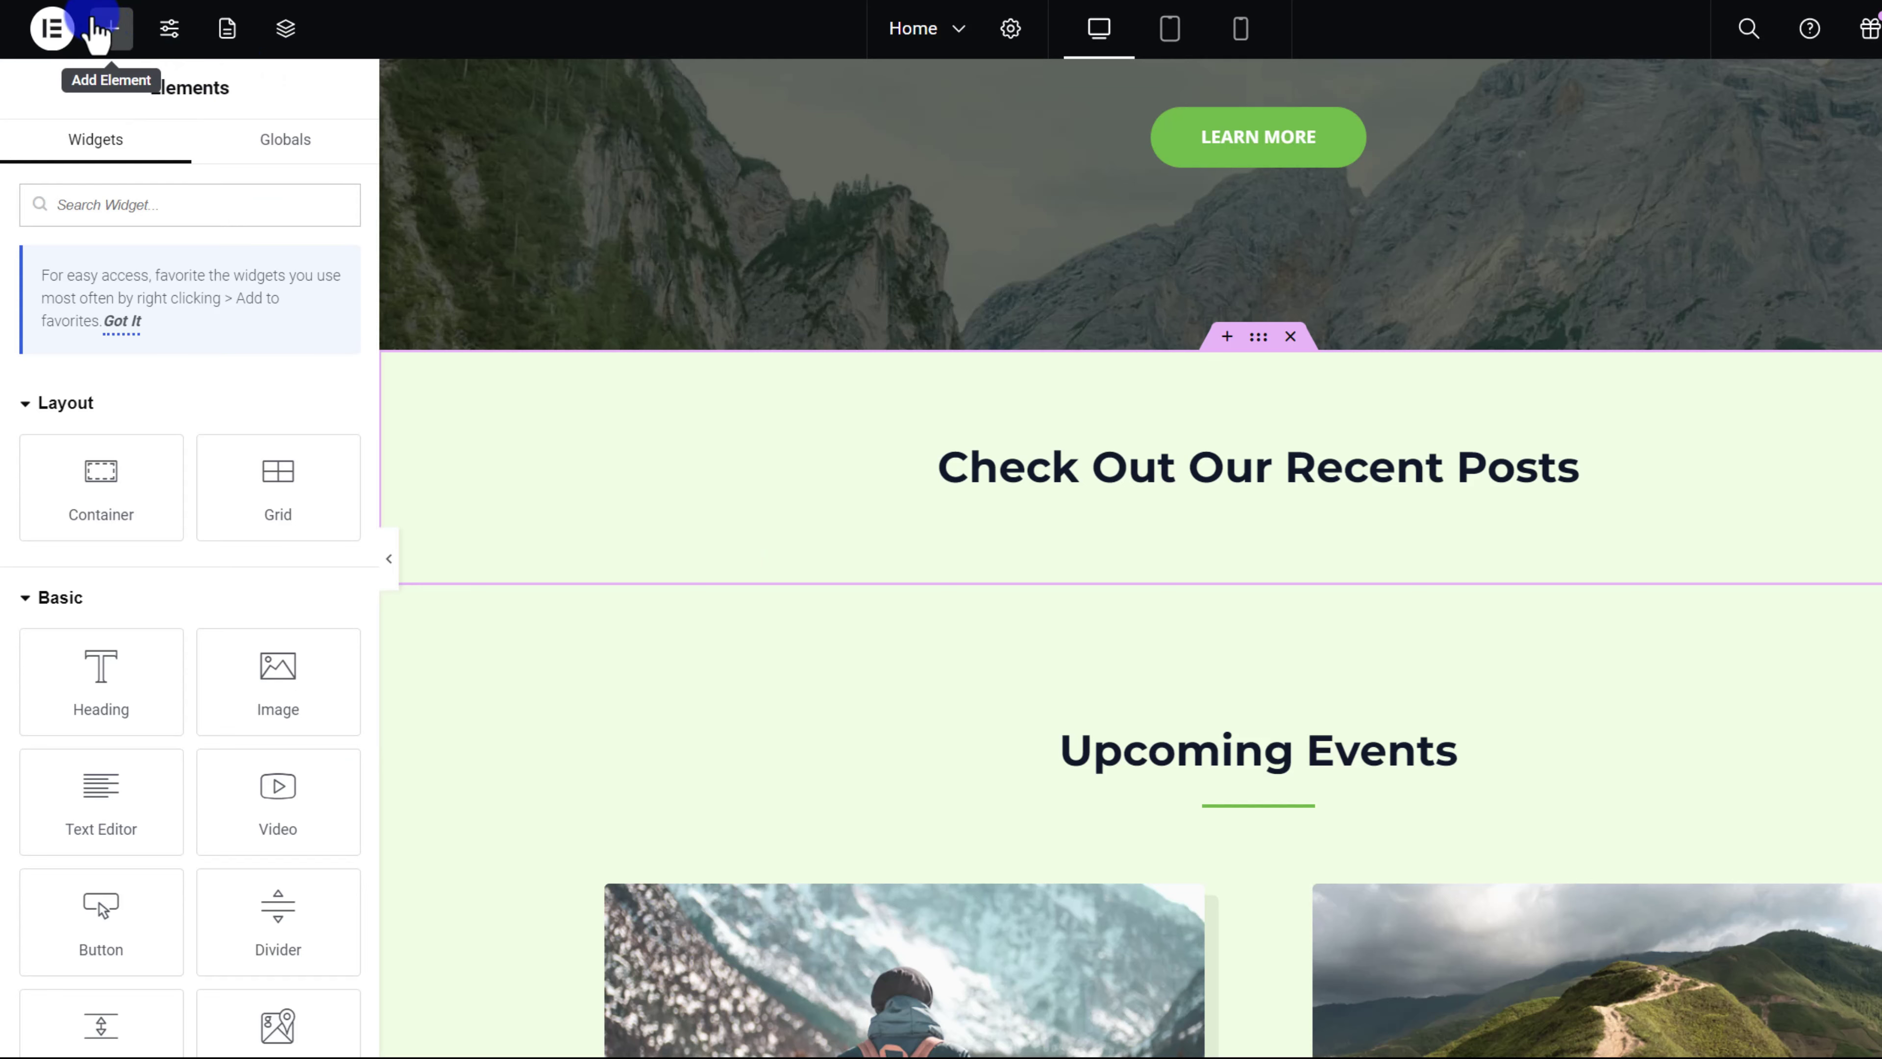
{"action": "left_click", "coordinate": [193, 207]}
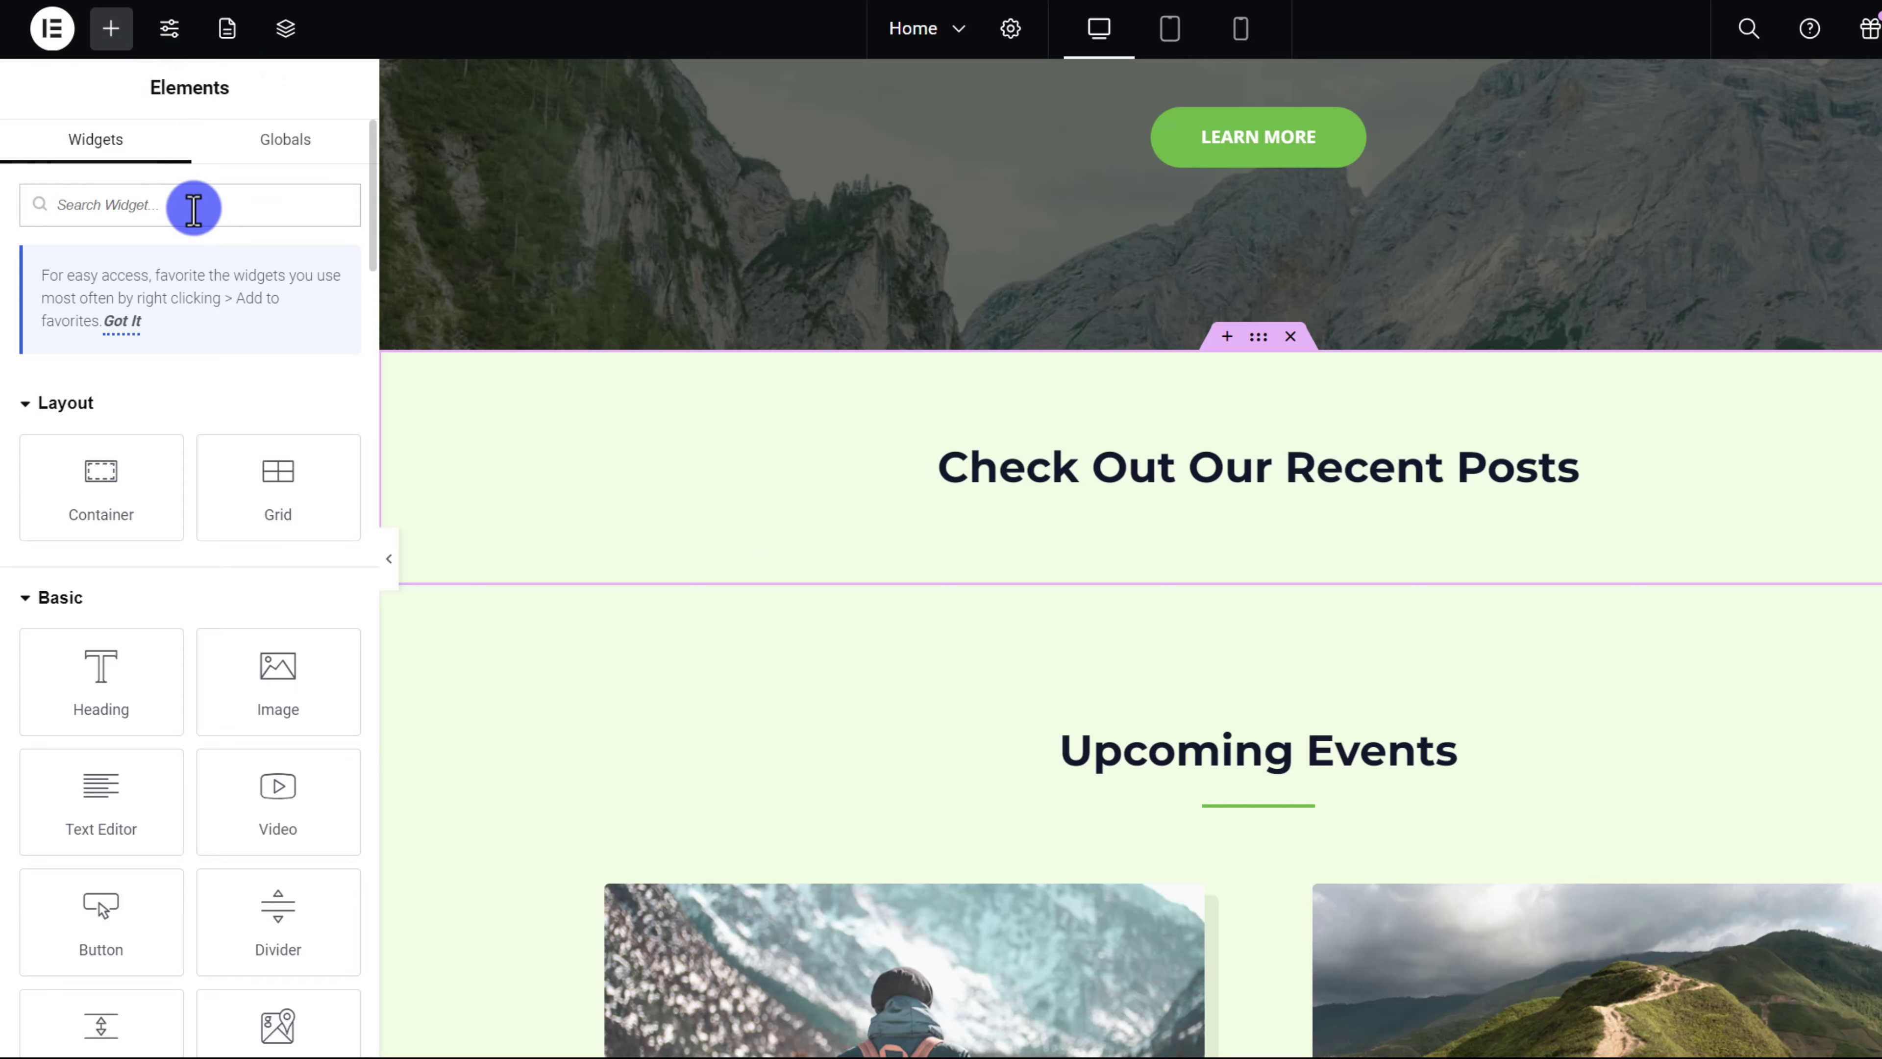
{"action": "type", "text": "posts"}
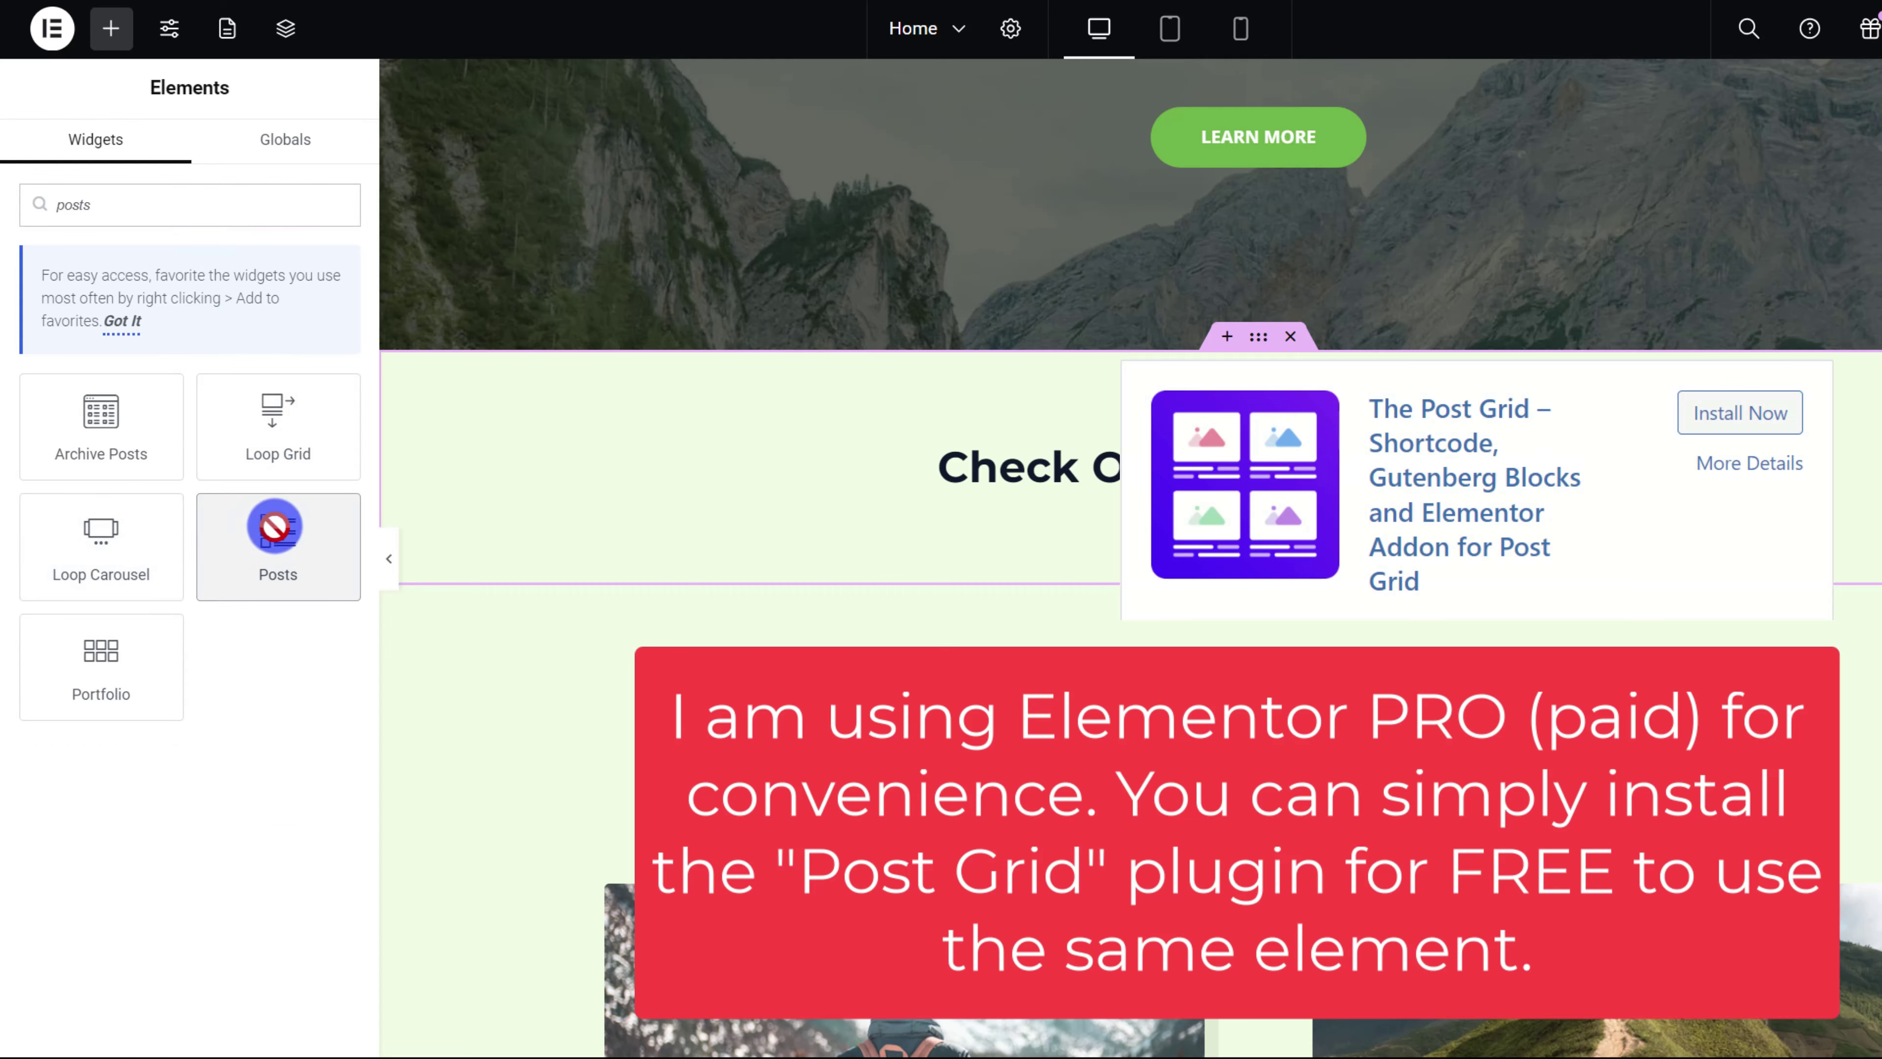
{"action": "left_click_drag", "start_coordinate": [274, 526], "coordinate": [763, 512]}
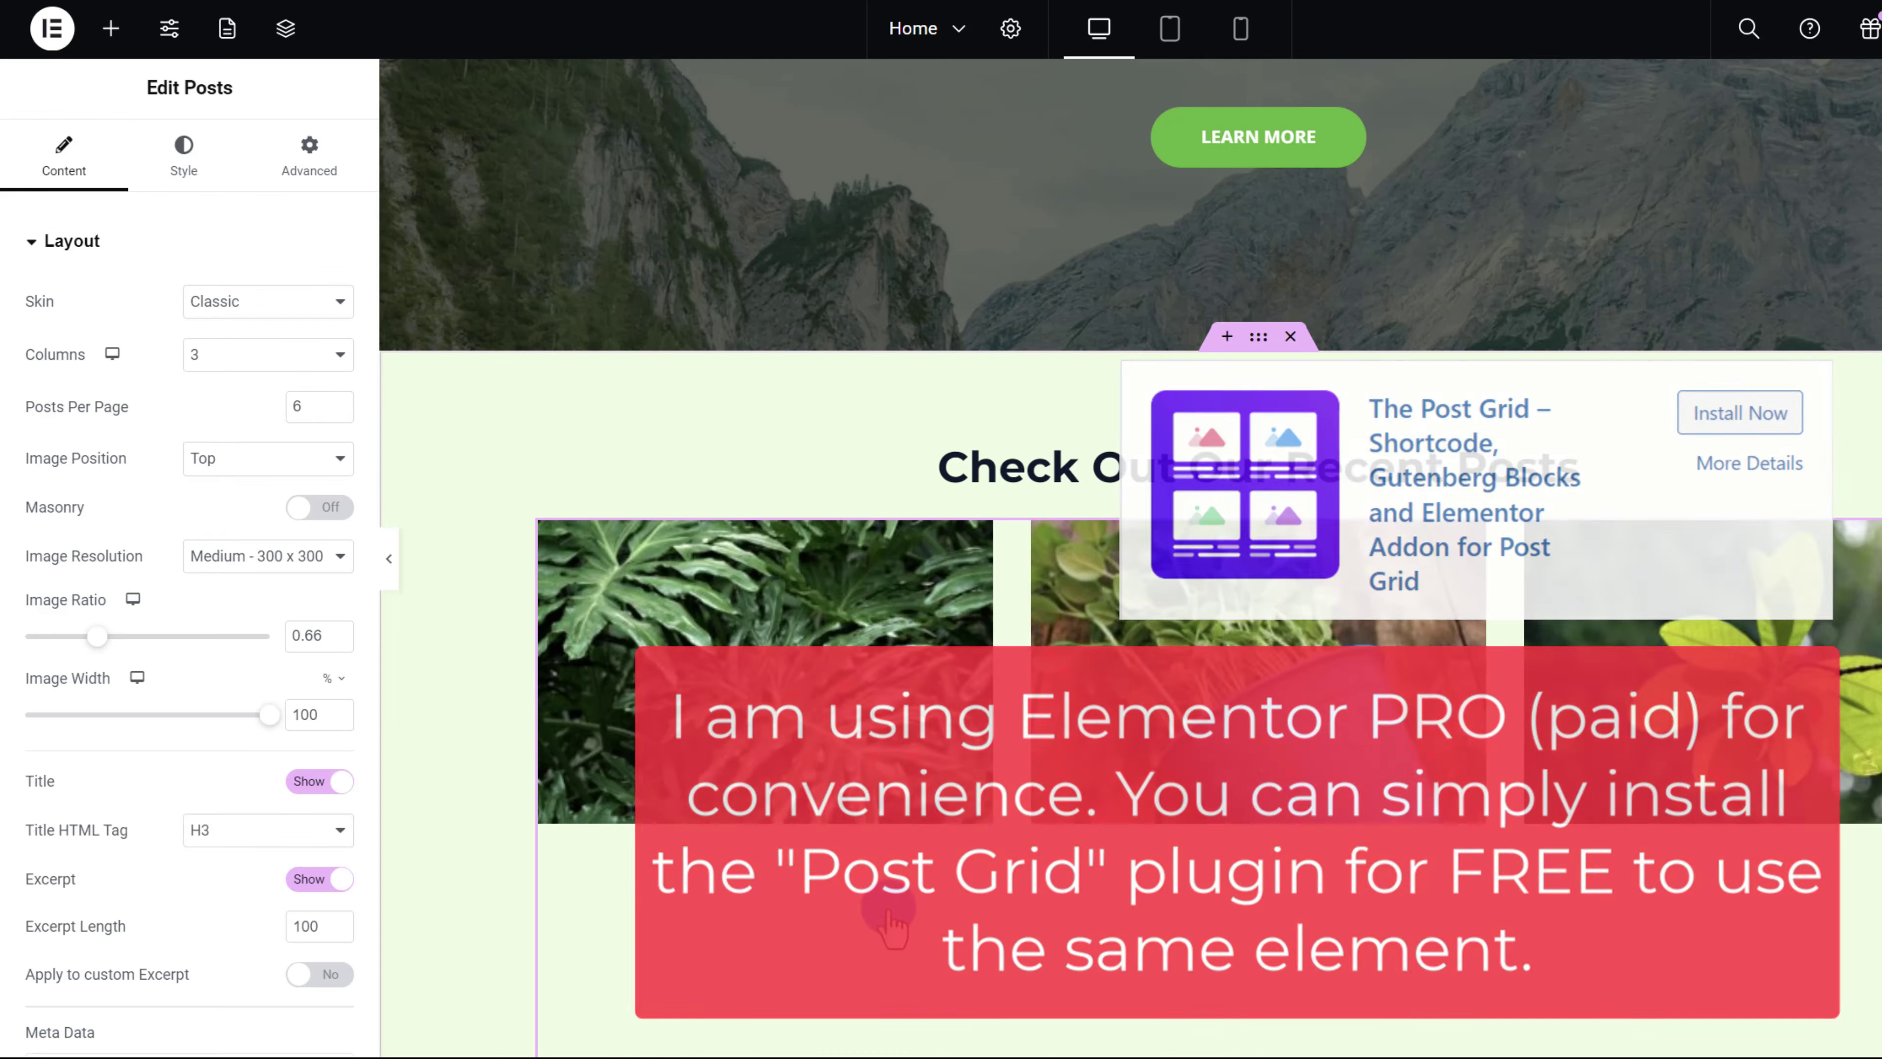
{"action": "scroll", "coordinate": [1067, 714], "scroll_direction": "down", "scroll_amount": 3}
{"action": "scroll", "coordinate": [1073, 732], "scroll_direction": "down", "scroll_amount": 5}
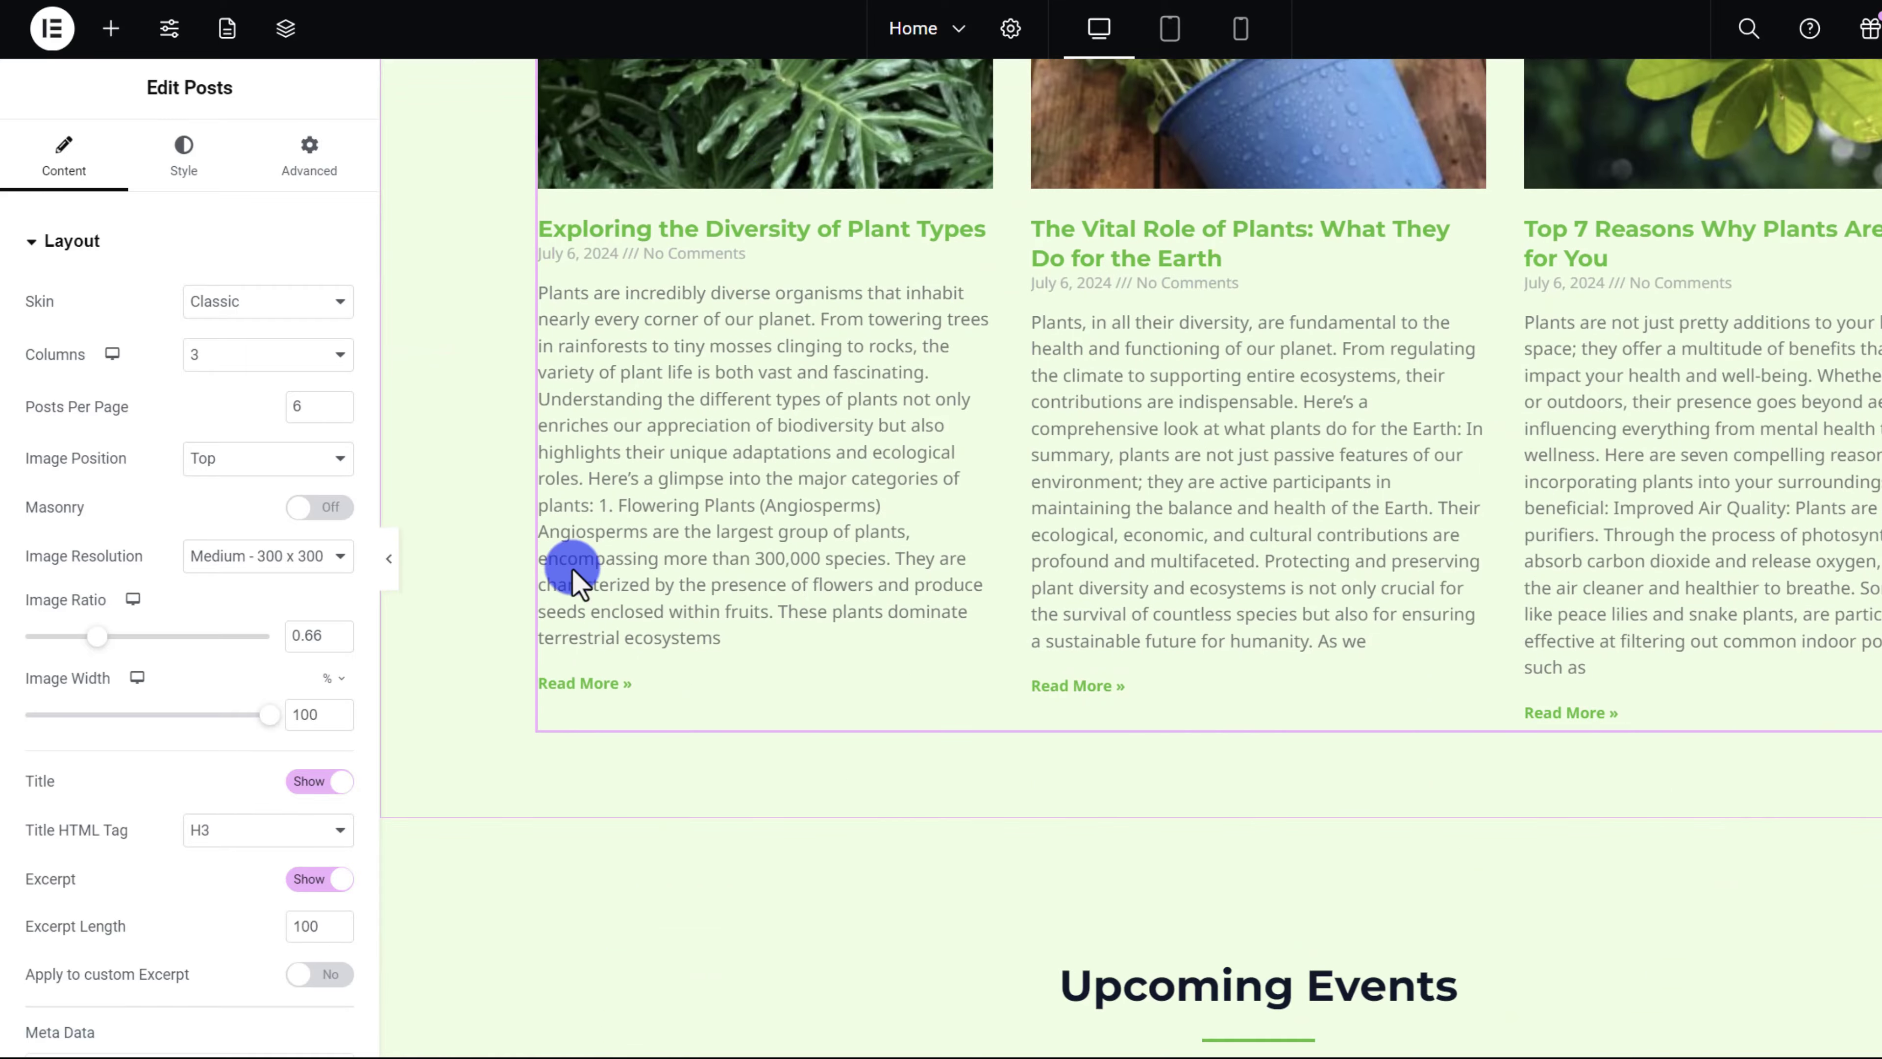
{"action": "scroll", "coordinate": [1504, 660], "scroll_direction": "up", "scroll_amount": 7}
{"action": "scroll", "coordinate": [1504, 549], "scroll_direction": "up", "scroll_amount": 3}
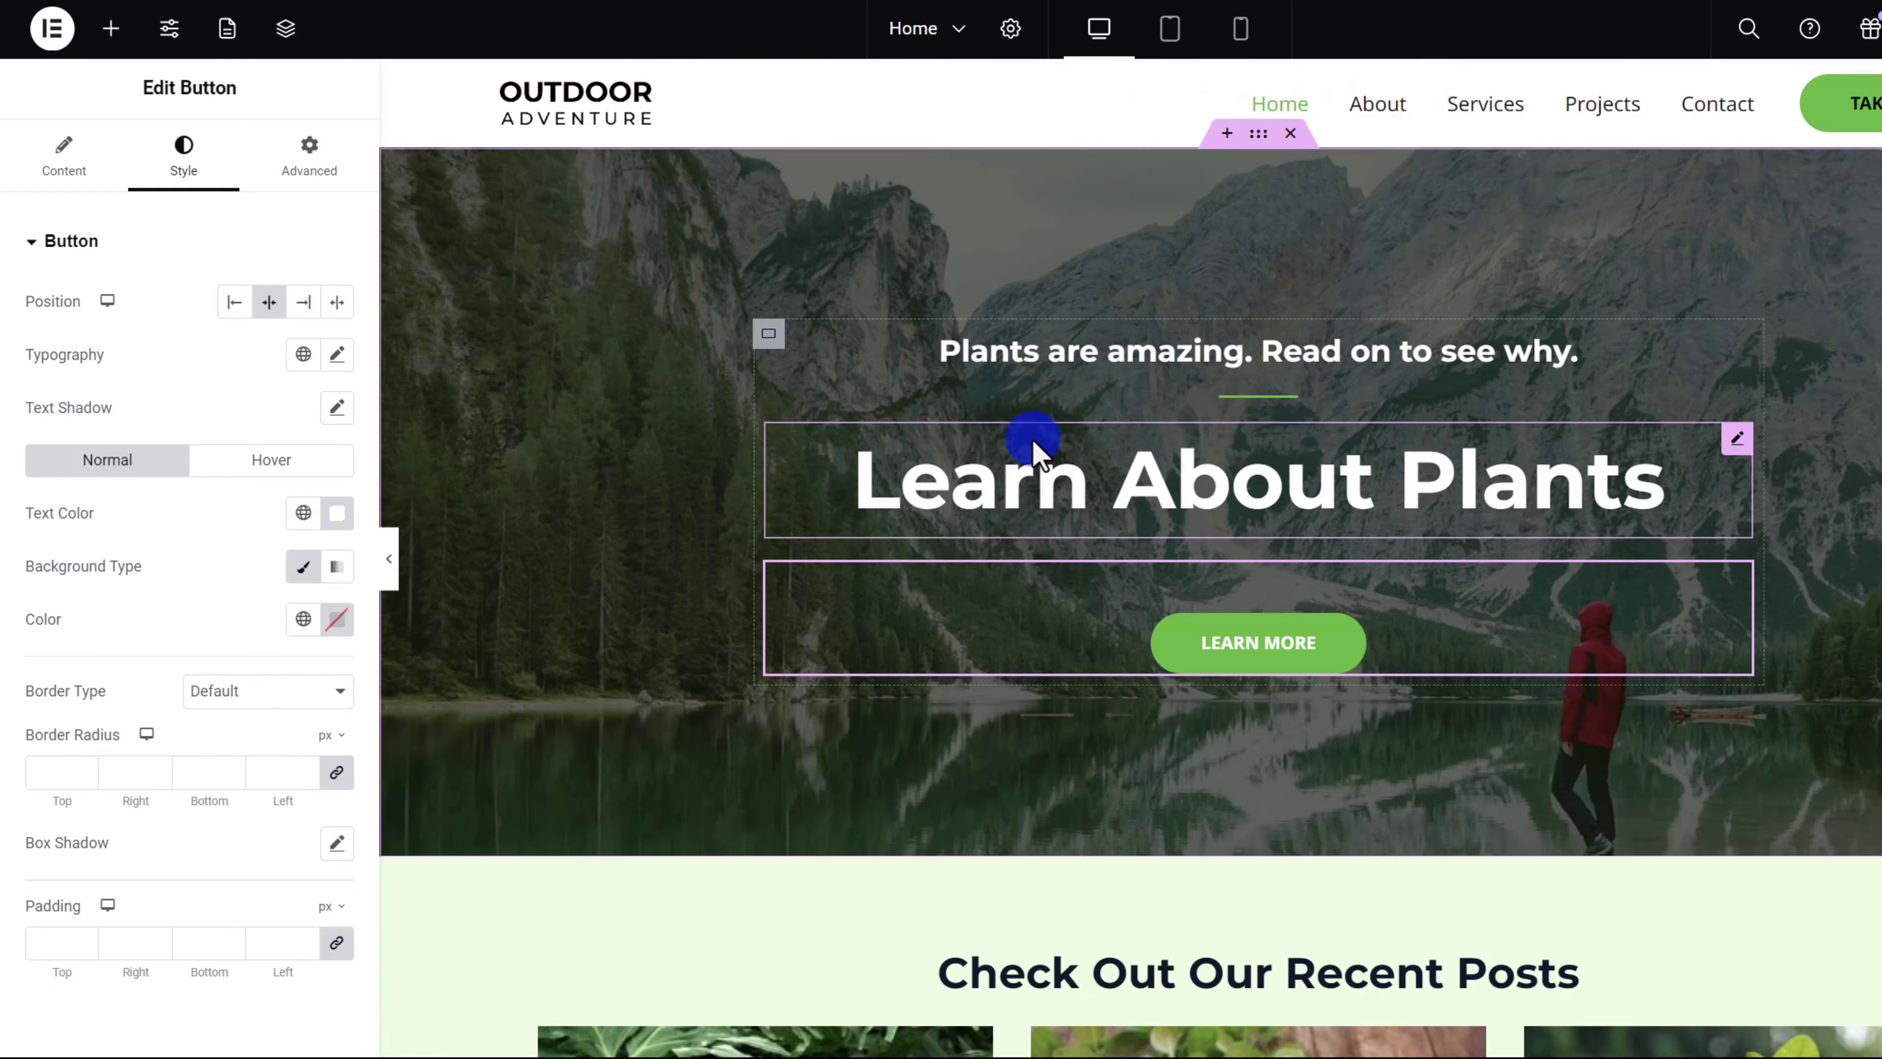
{"action": "scroll", "coordinate": [1029, 437], "scroll_direction": "down", "scroll_amount": 8}
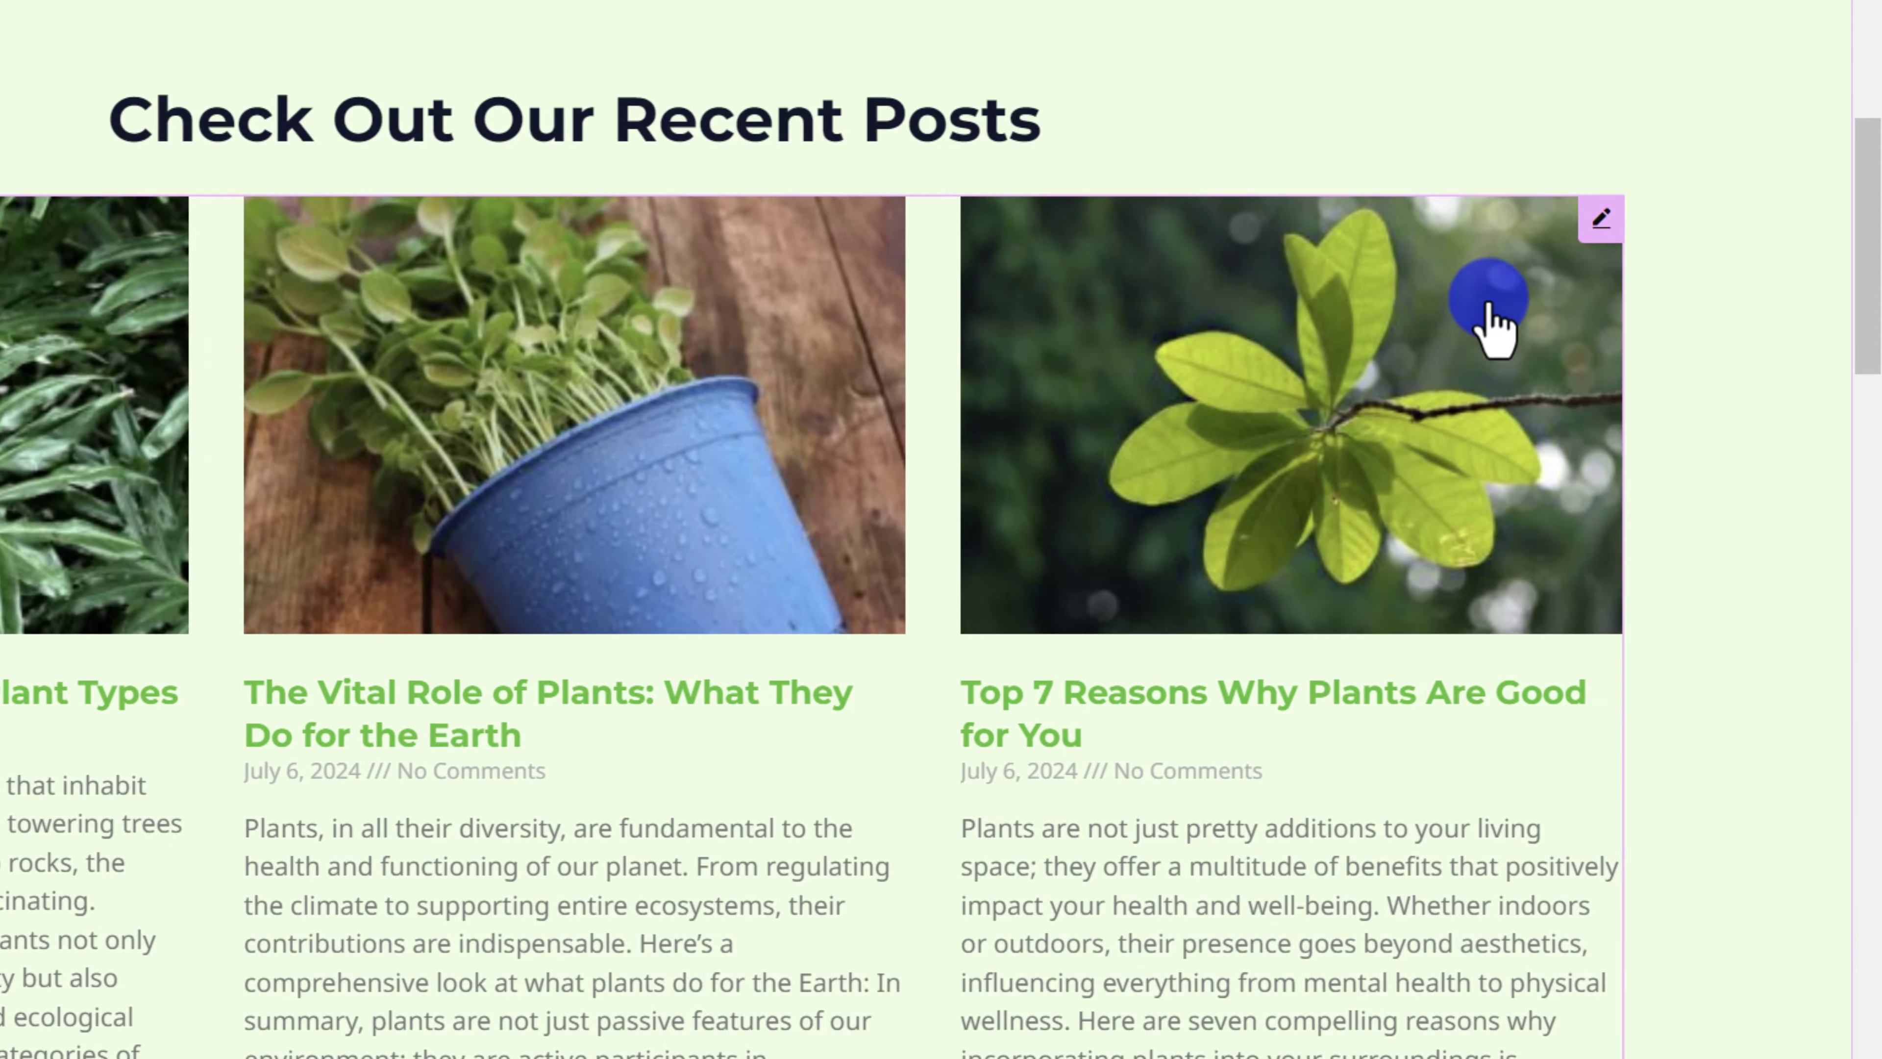
- Change the Posts widget's meta data by replacing Date with Author alongside Comments, and set the separator to "//"
{"action": "left_click", "coordinate": [1604, 221]}
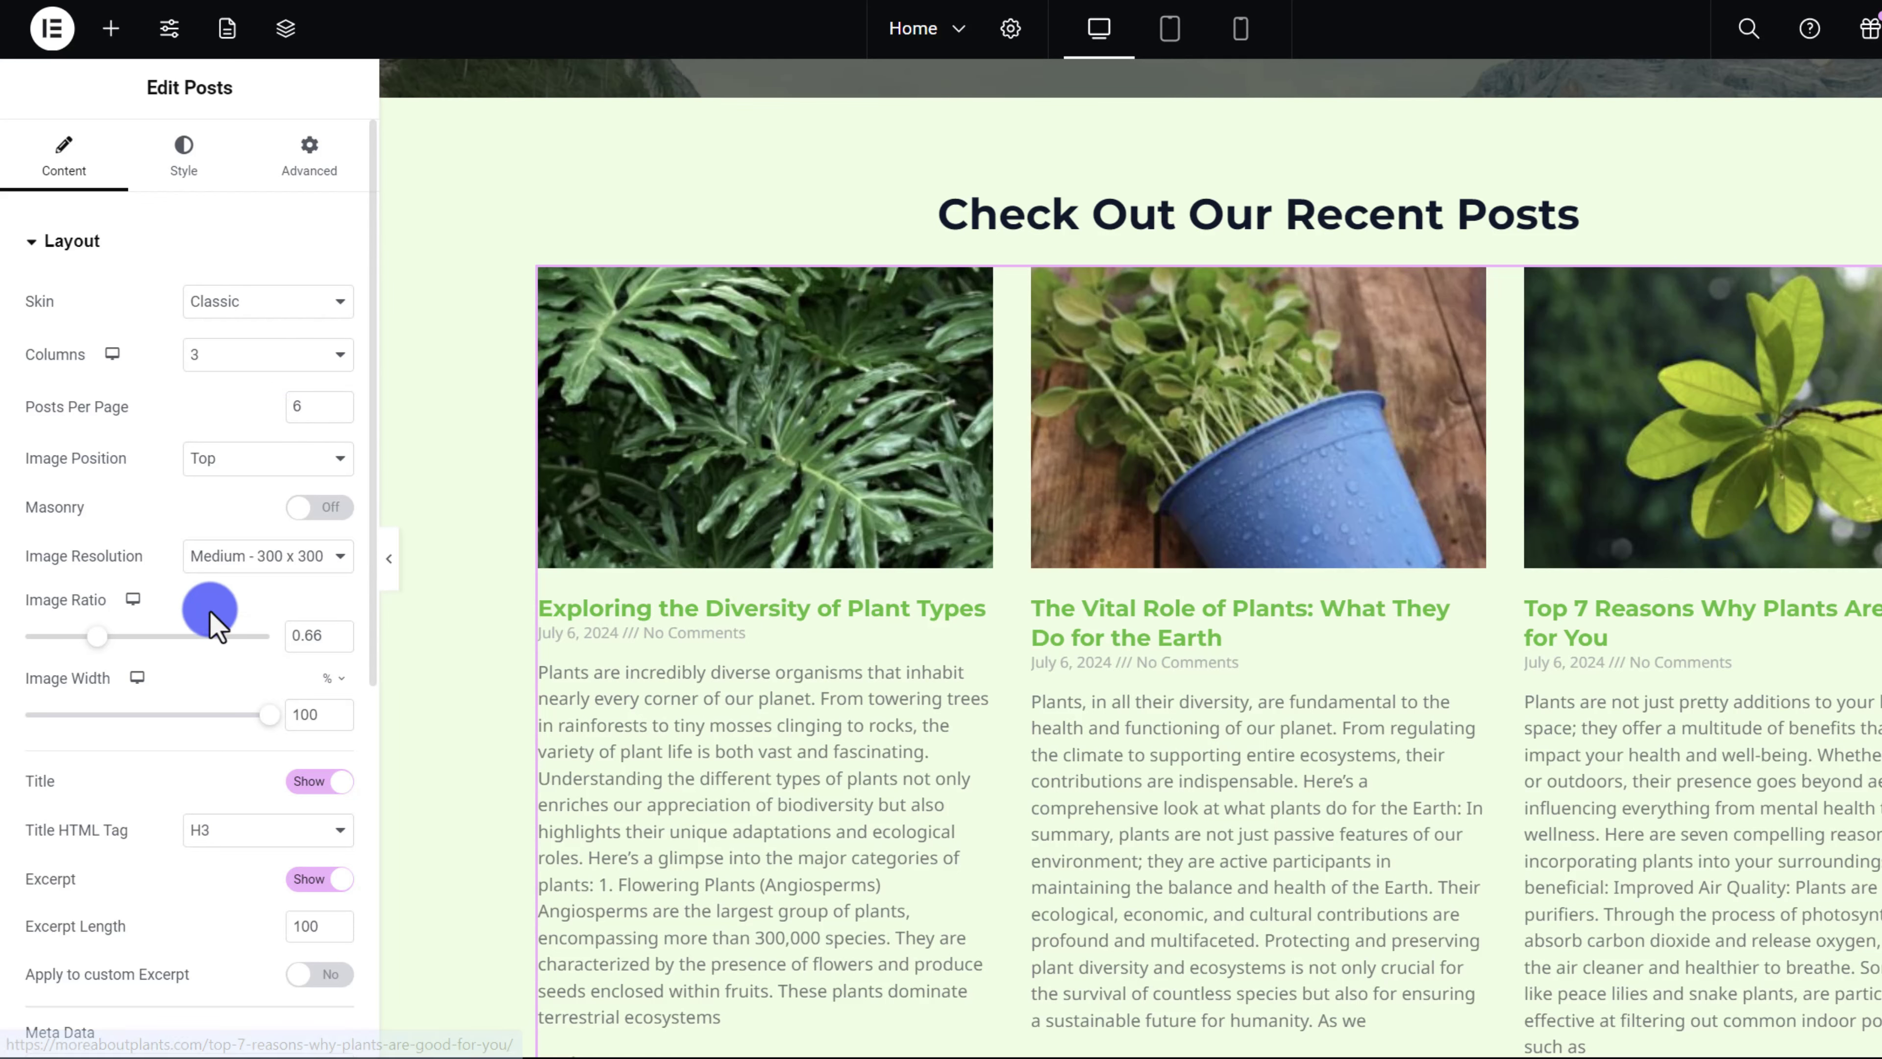
{"action": "scroll", "coordinate": [133, 630], "scroll_direction": "down", "scroll_amount": 3}
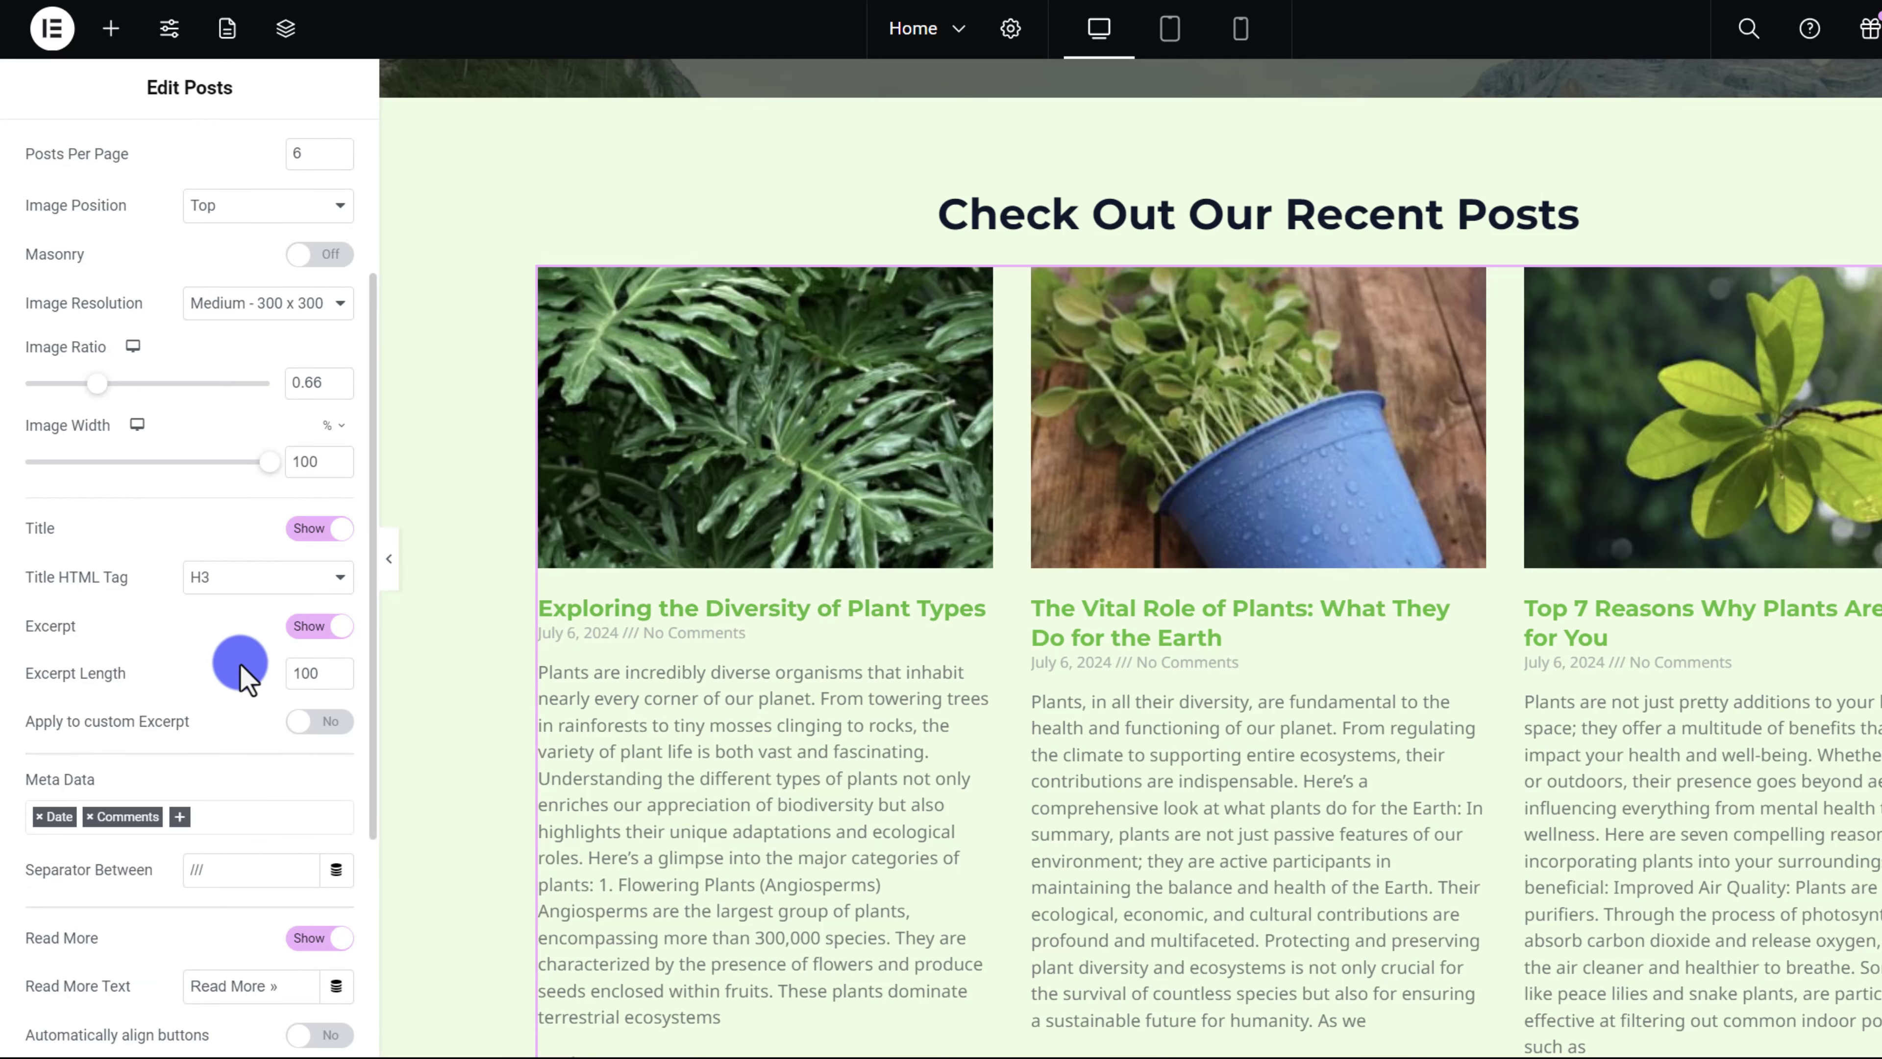
{"action": "scroll", "coordinate": [170, 690], "scroll_direction": "down", "scroll_amount": 2}
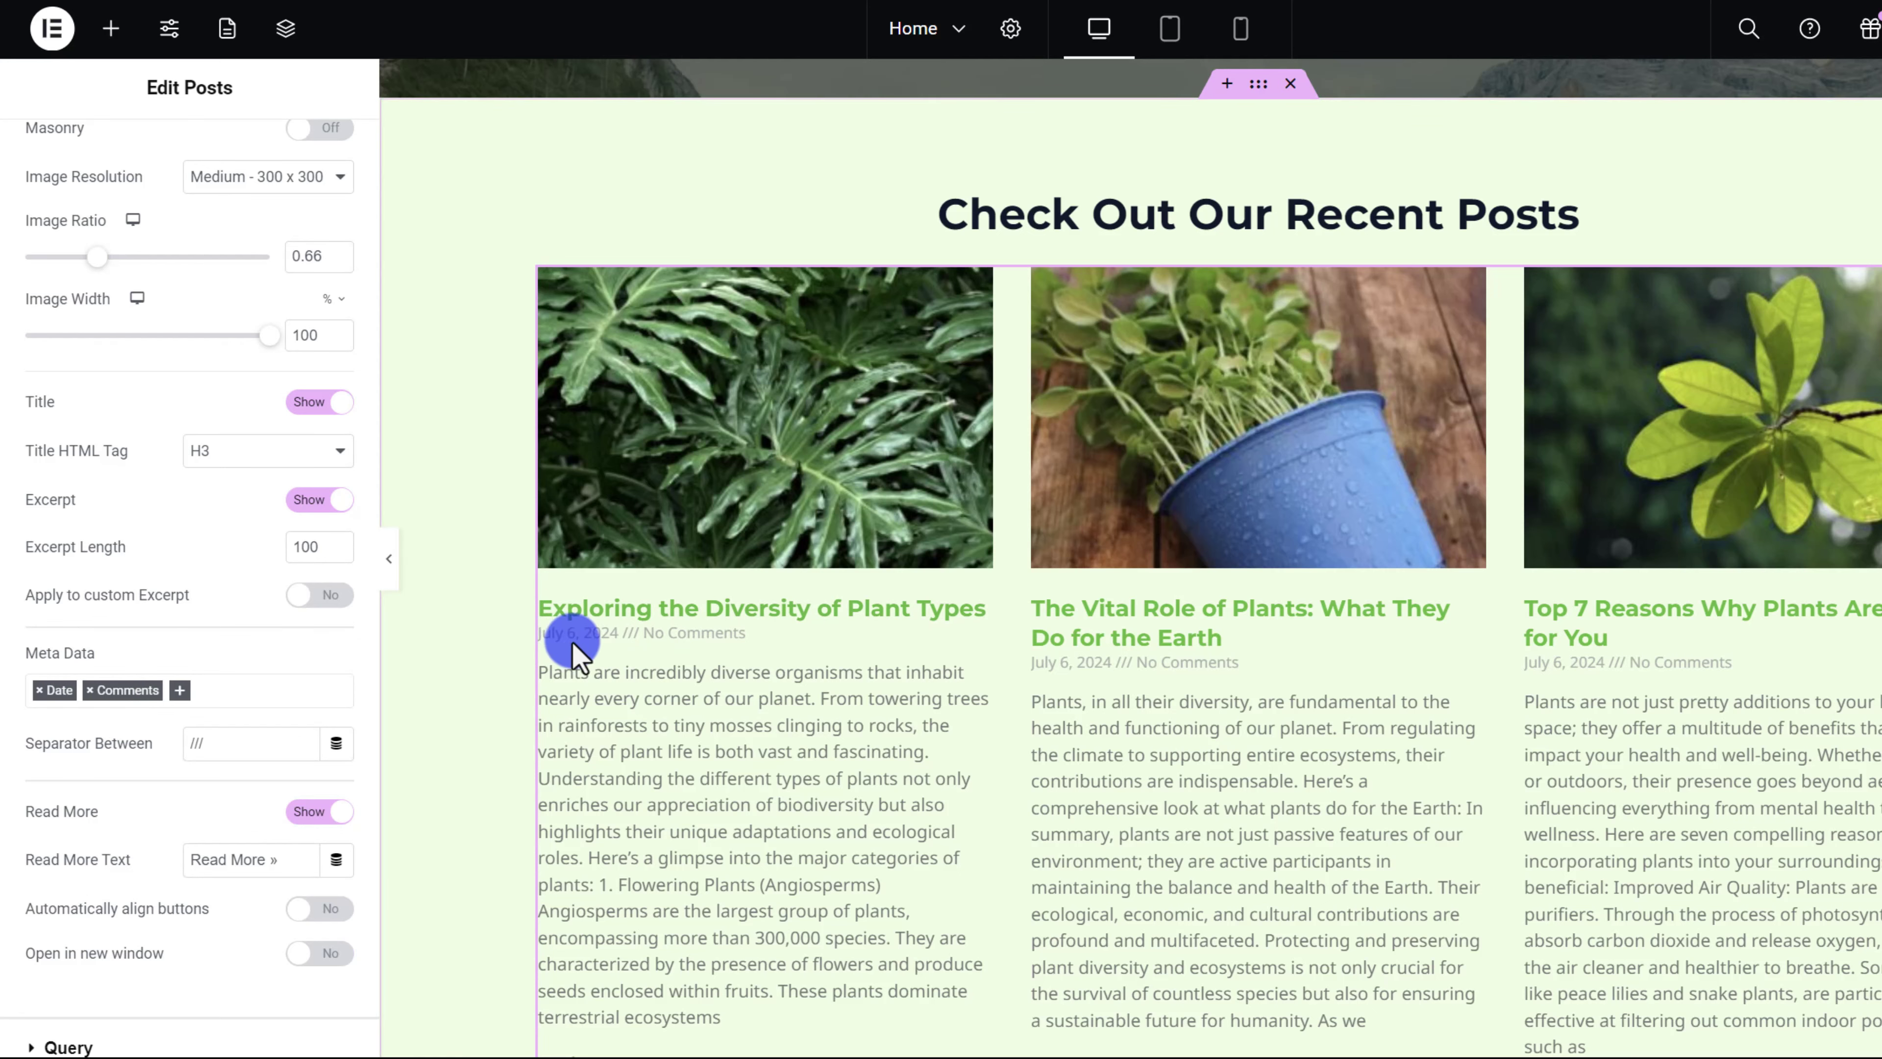
{"action": "left_click", "coordinate": [39, 690]}
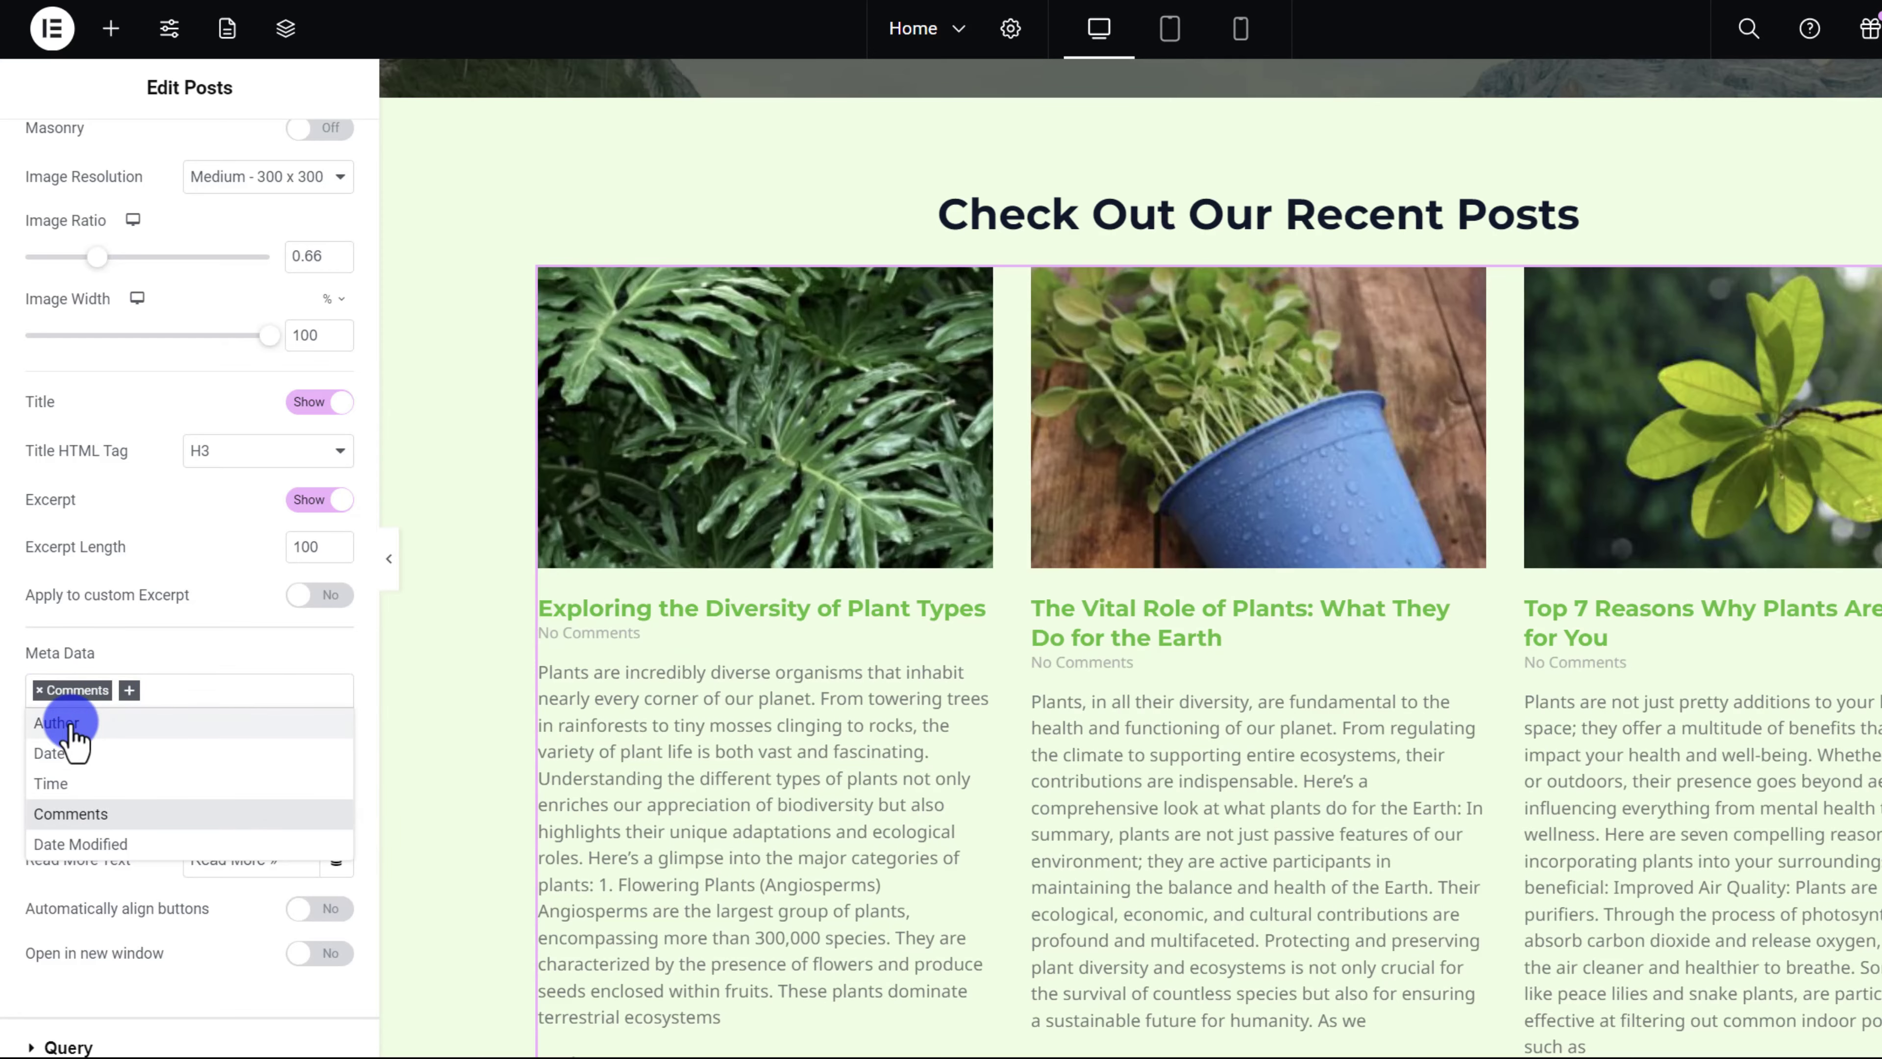
{"action": "left_click", "coordinate": [68, 723]}
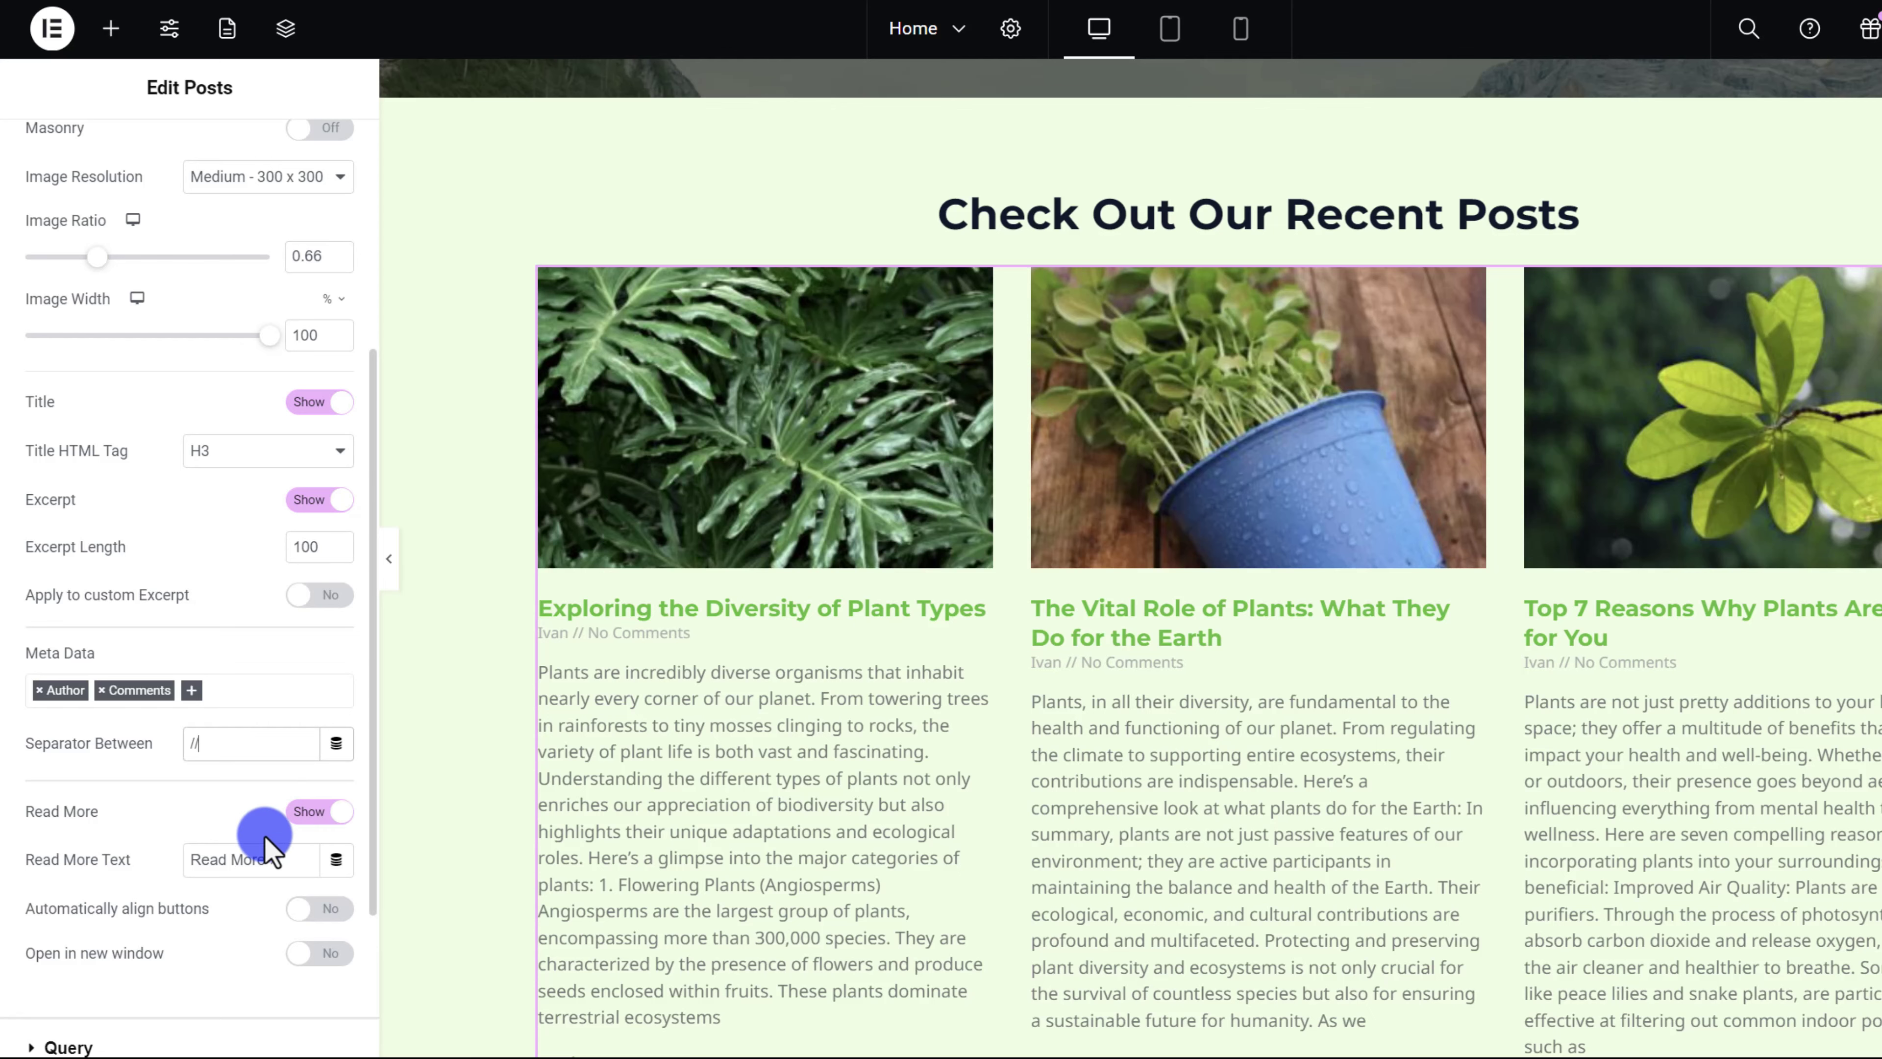
- Set the Posts widget's excerpt length to 50
{"action": "scroll", "coordinate": [263, 834], "scroll_direction": "down", "scroll_amount": 2}
{"action": "scroll", "coordinate": [735, 798], "scroll_direction": "down", "scroll_amount": 3}
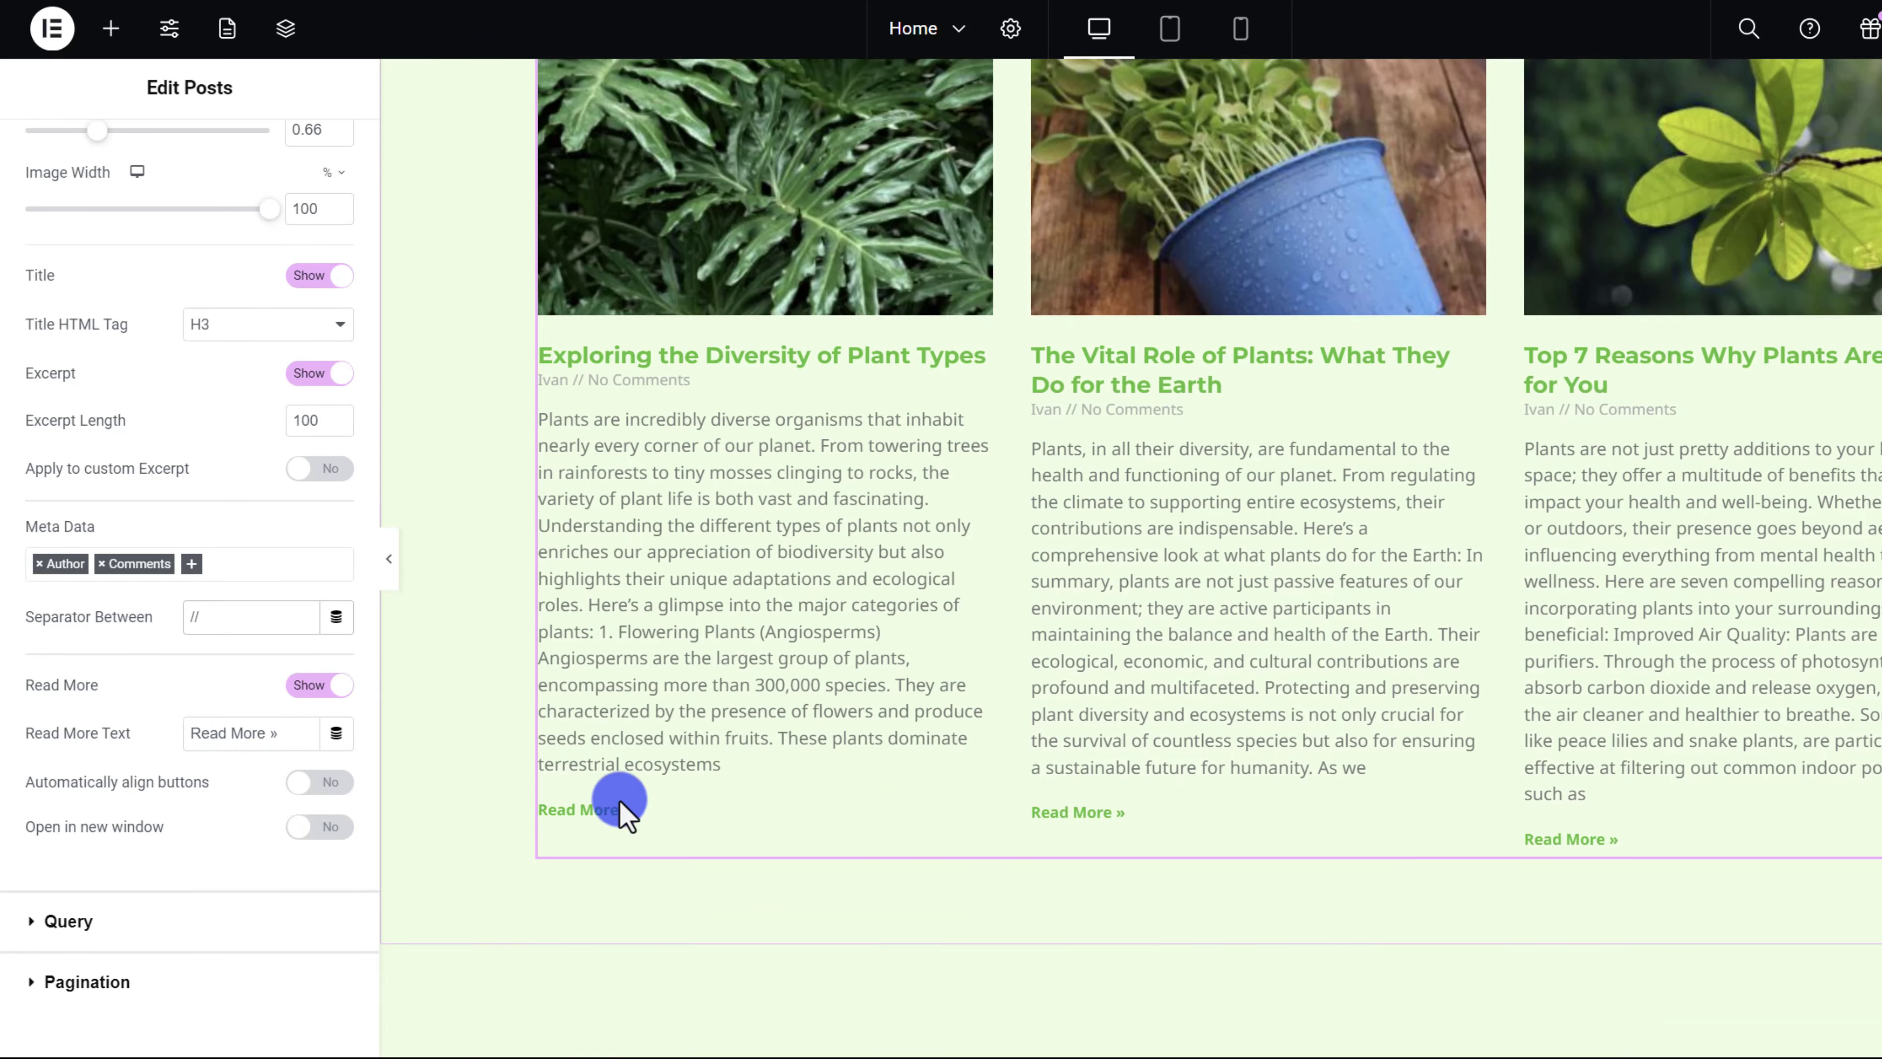
{"action": "scroll", "coordinate": [622, 798], "scroll_direction": "up", "scroll_amount": 2}
{"action": "scroll", "coordinate": [366, 715], "scroll_direction": "up", "scroll_amount": 3}
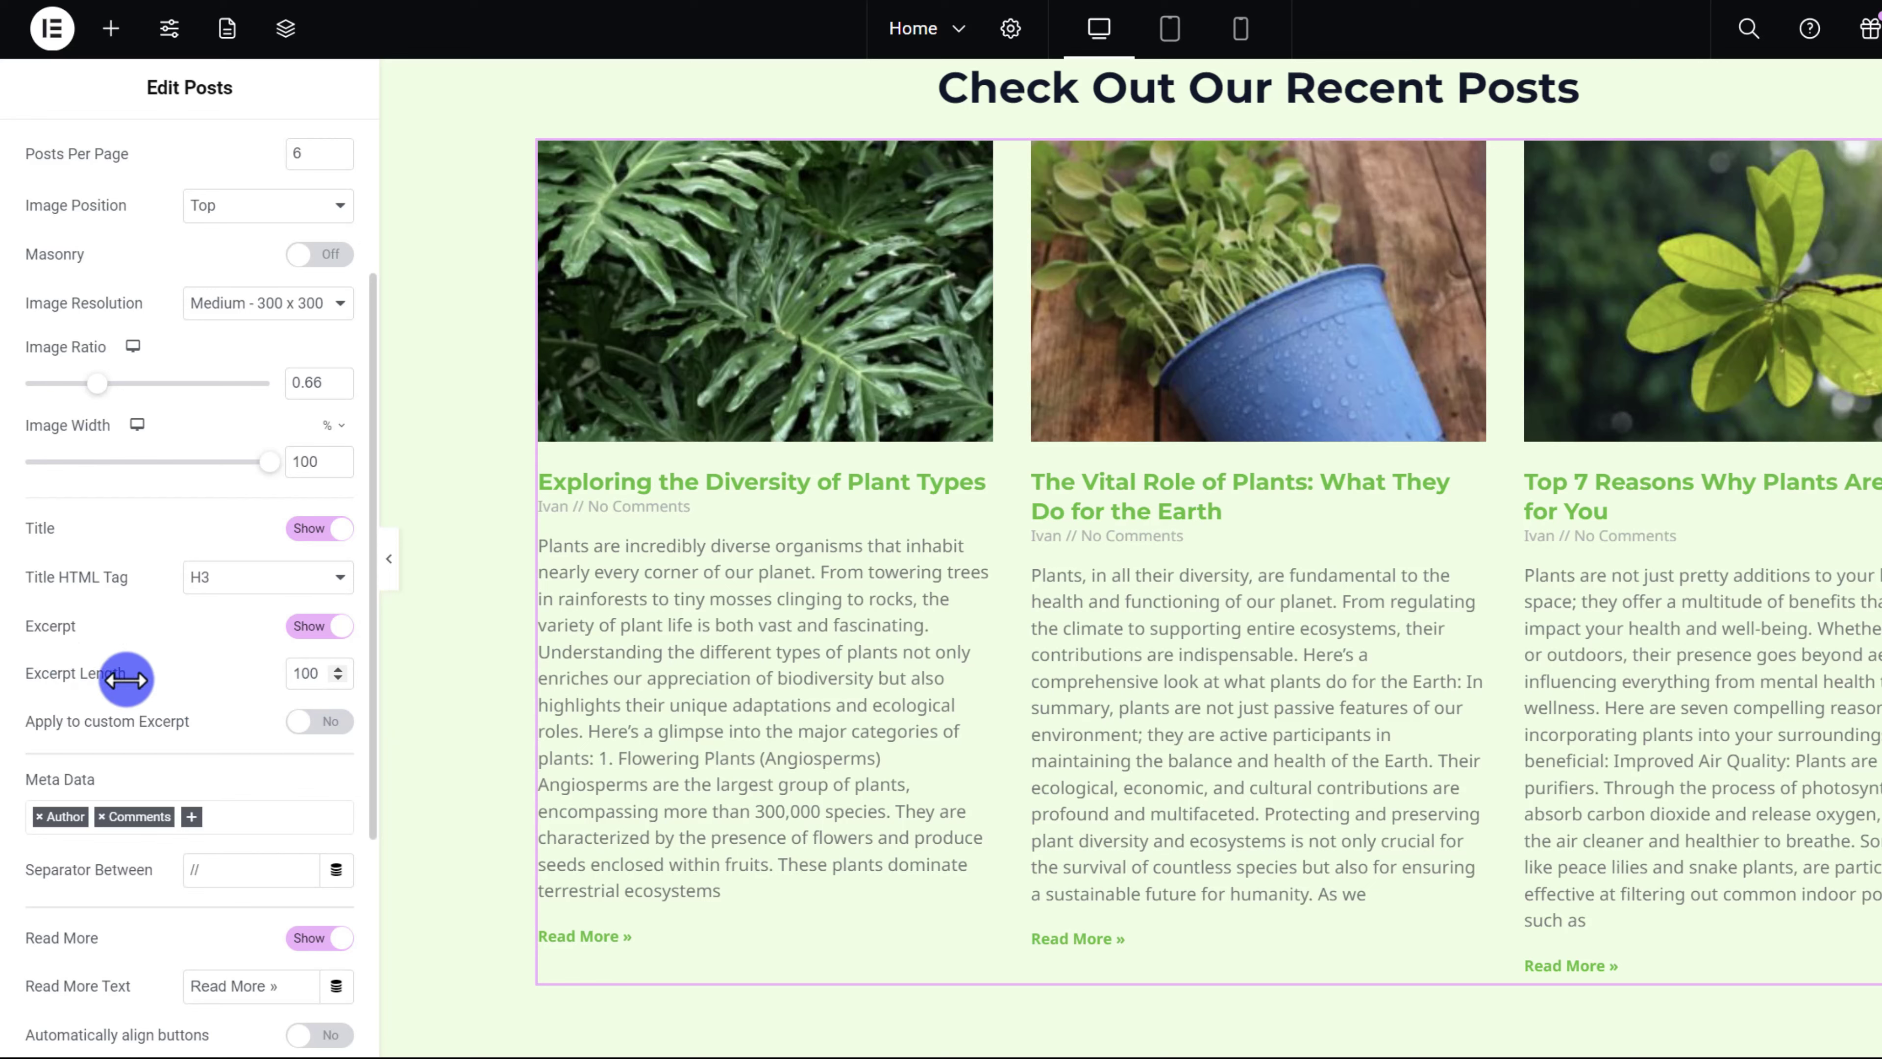
{"action": "double_click", "coordinate": [312, 670]}
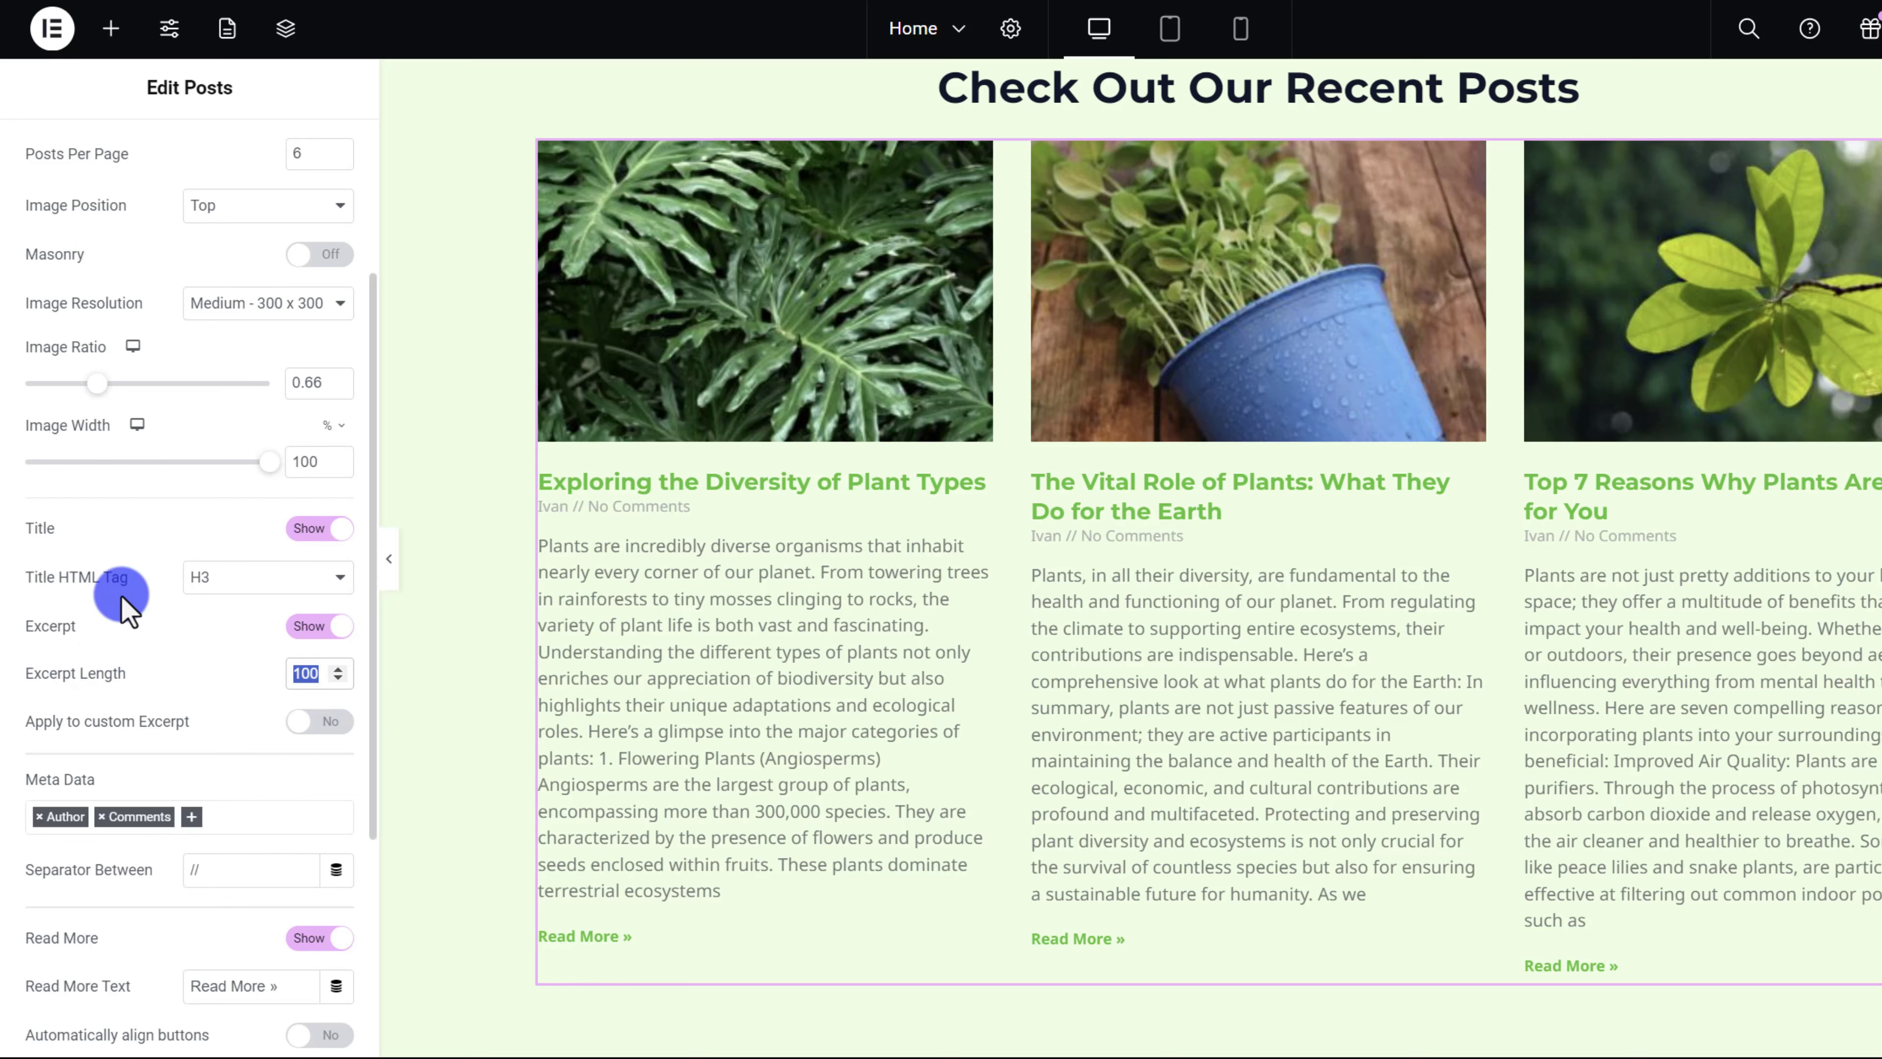
{"action": "type", "text": "50"}
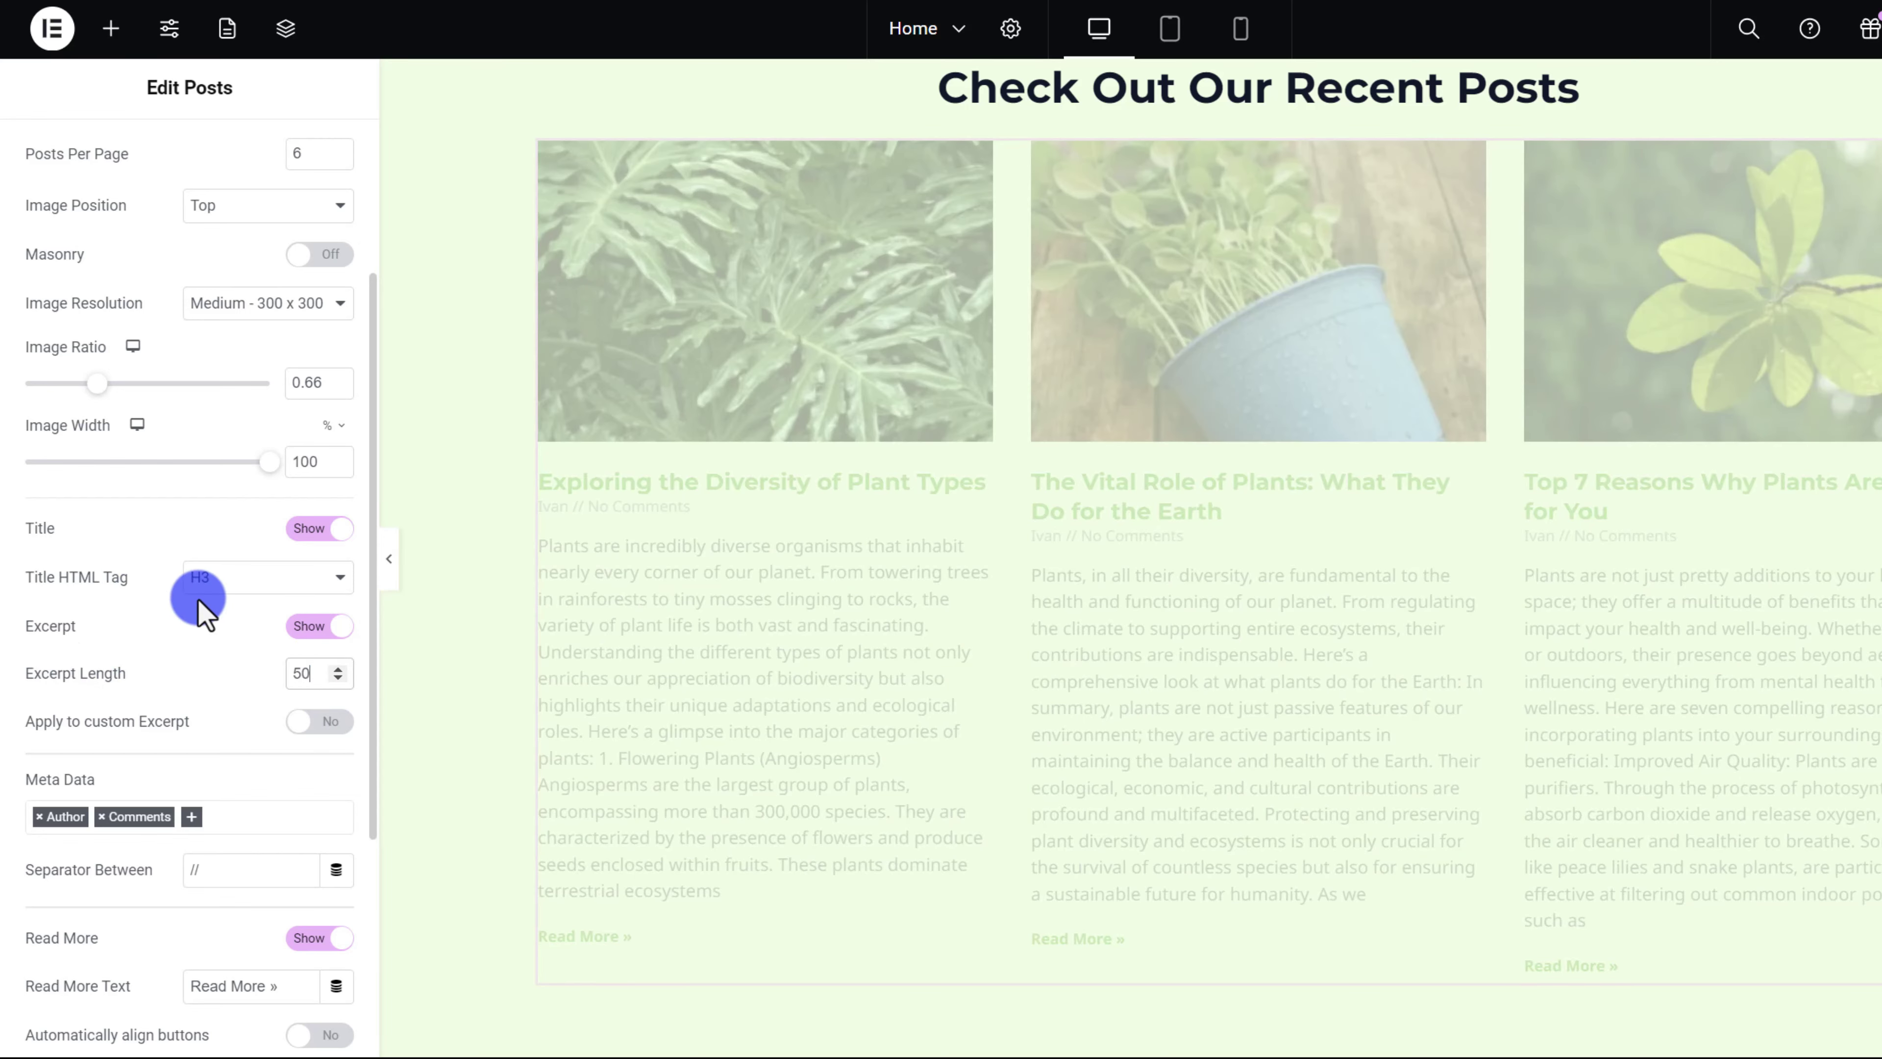
{"action": "scroll", "coordinate": [252, 672], "scroll_direction": "down", "scroll_amount": 3}
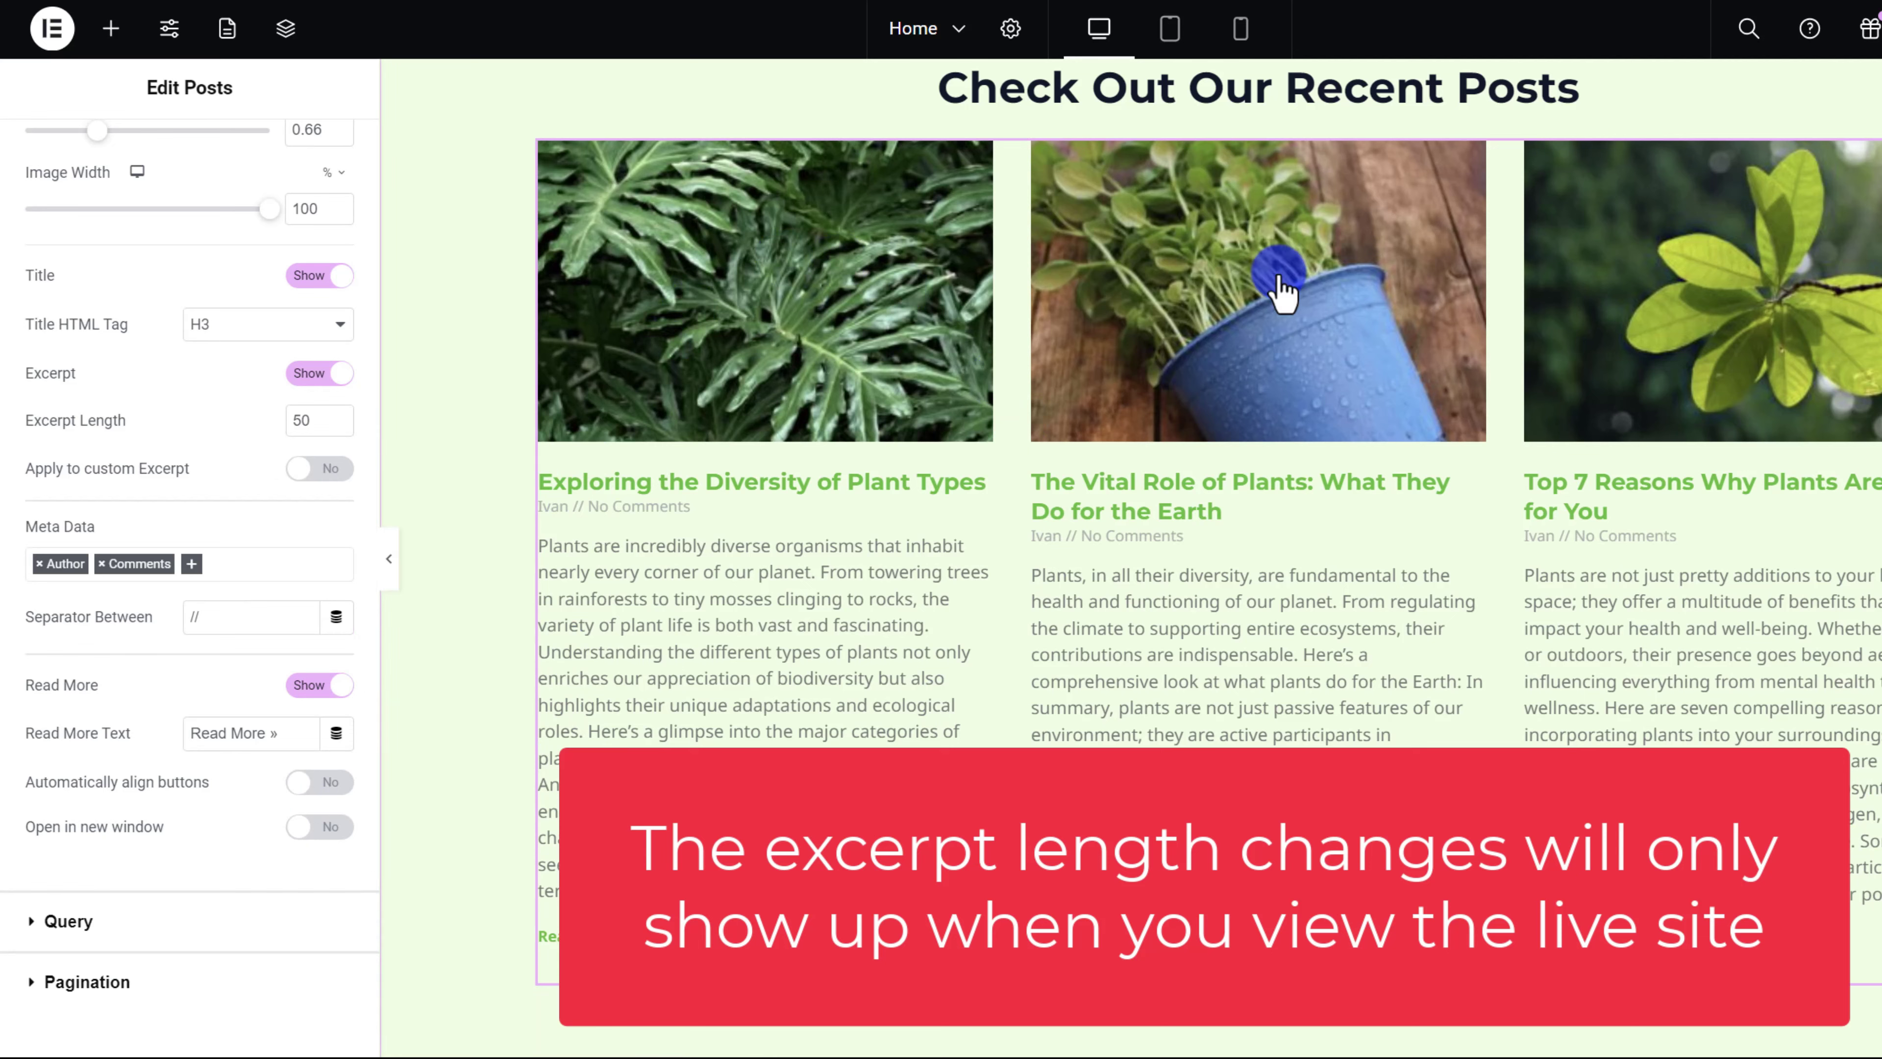
- Set the Posts widget's columns gap to 36 px, try centered alignment, and switch to left alignment
{"action": "scroll", "coordinate": [106, 295], "scroll_direction": "up", "scroll_amount": 5}
{"action": "left_click", "coordinate": [185, 152]}
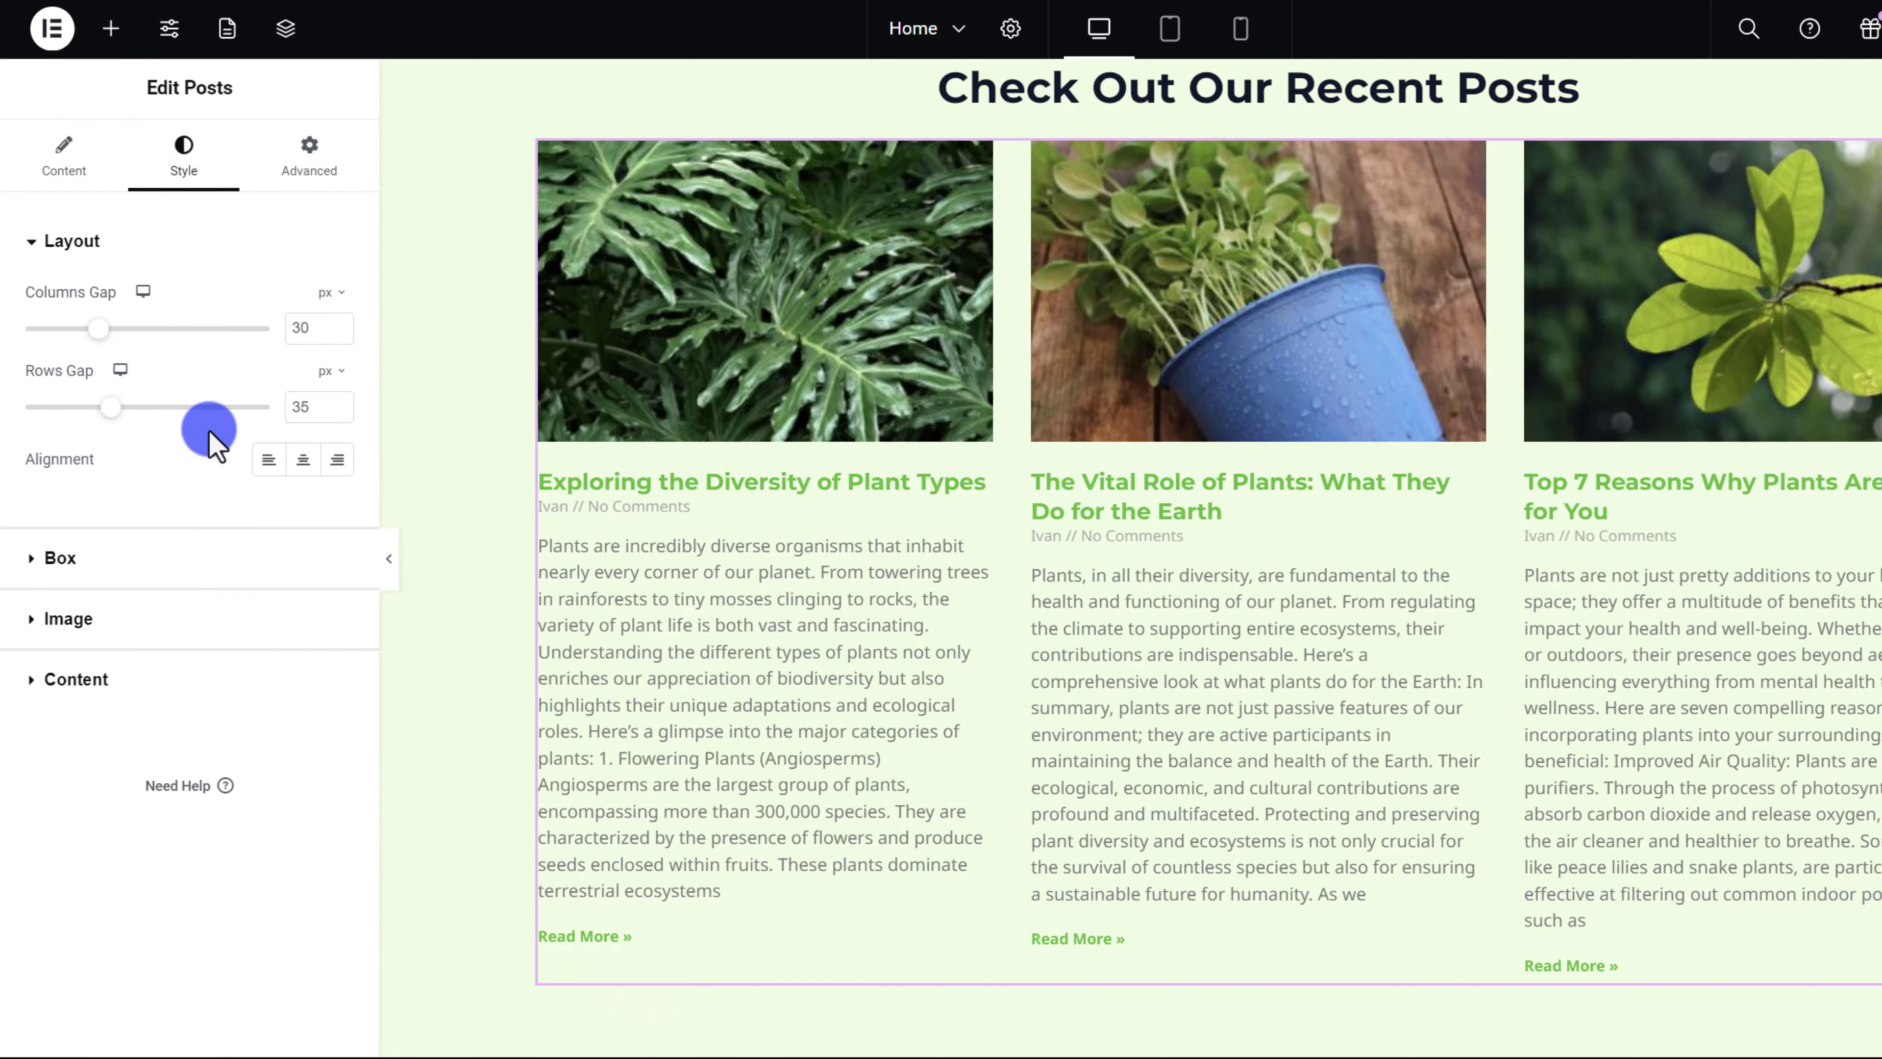
{"action": "mouse_move", "coordinate": [117, 326]}
{"action": "left_mouse_down"}
{"action": "mouse_move", "coordinate": [201, 325]}
{"action": "mouse_move", "coordinate": [116, 327]}
{"action": "left_mouse_up"}
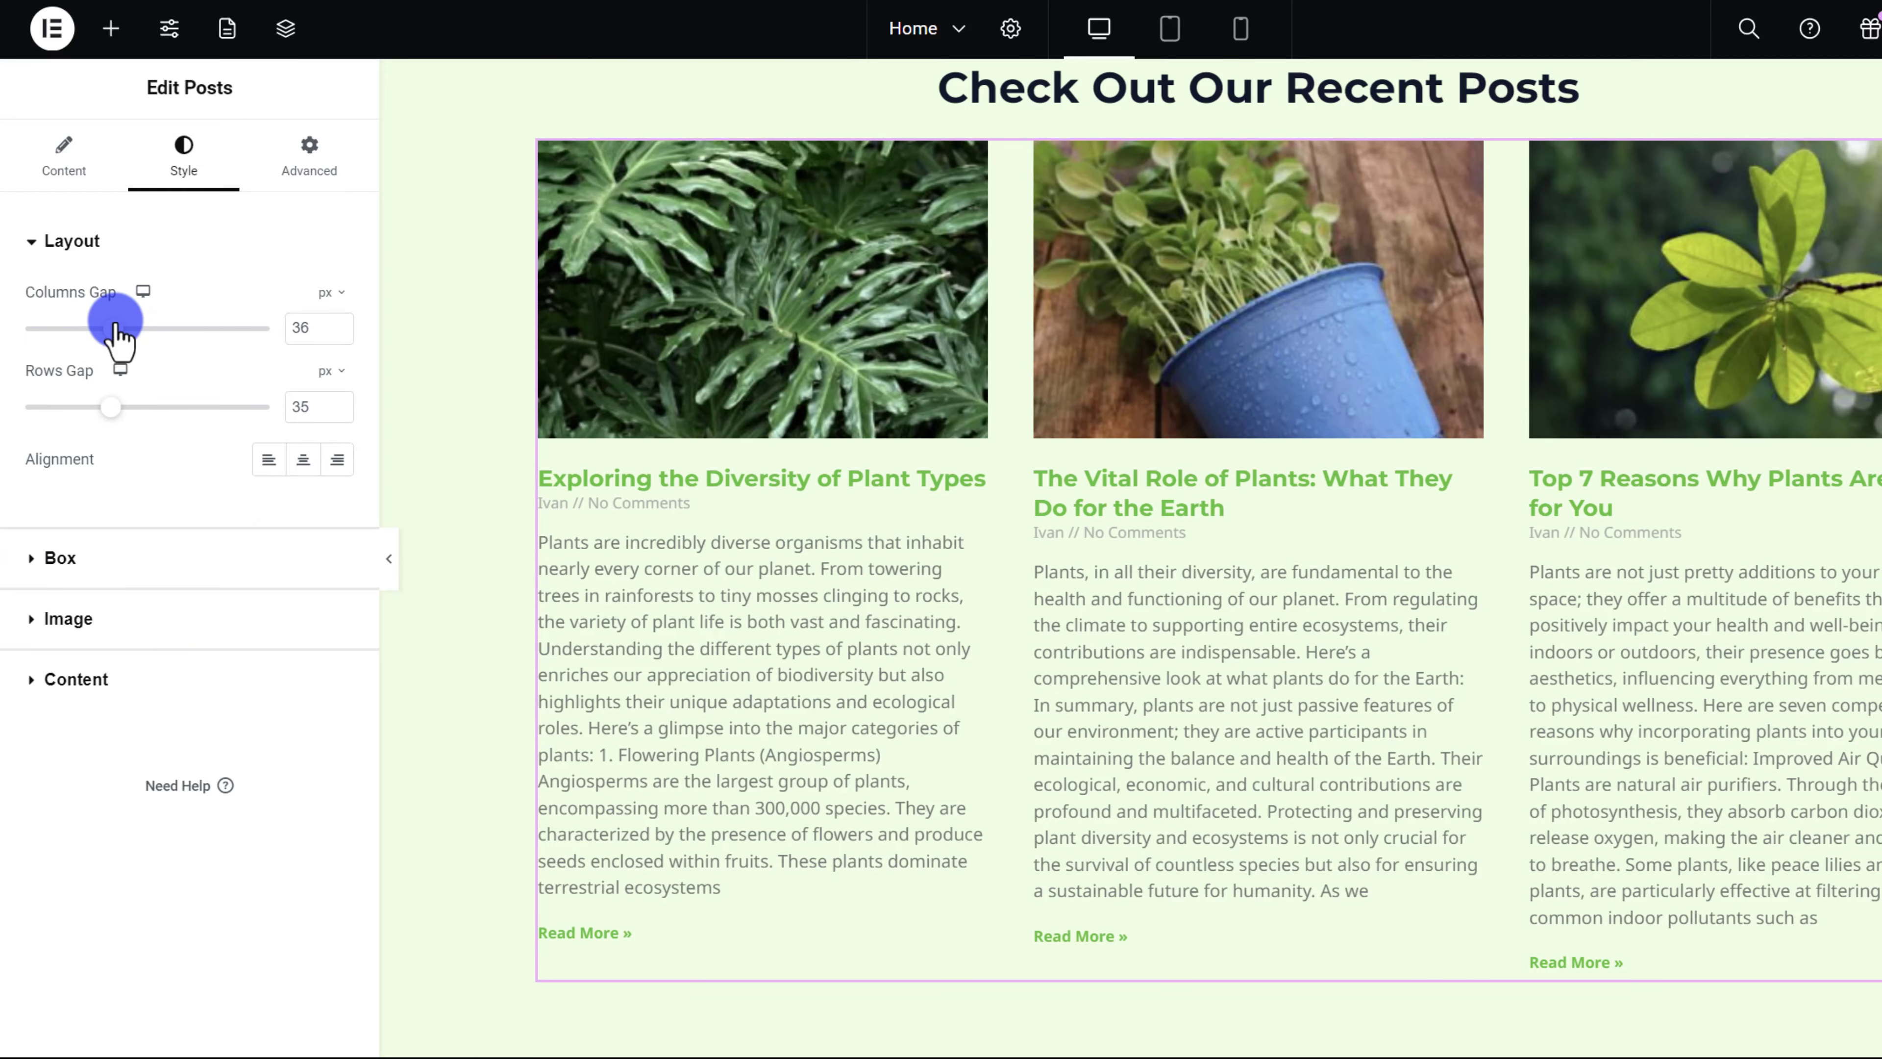
{"action": "left_click", "coordinate": [303, 459]}
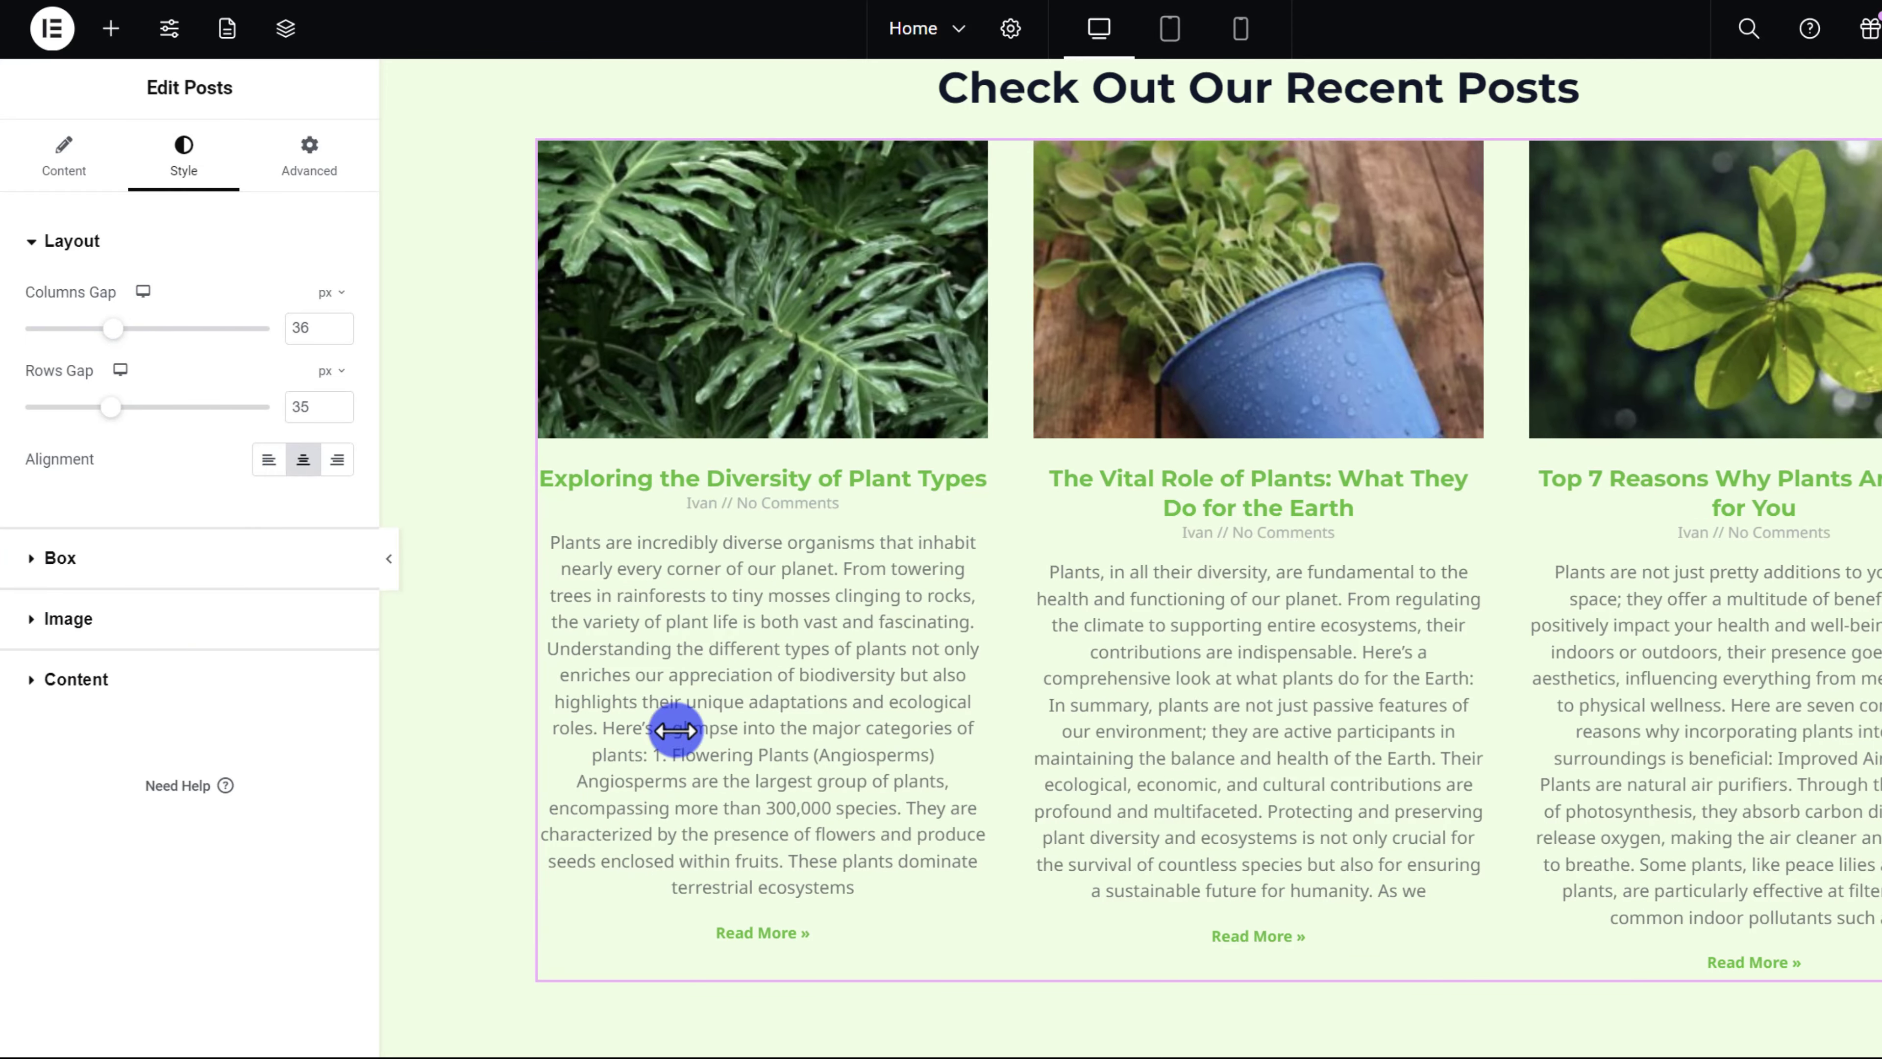
{"action": "left_click", "coordinate": [268, 459]}
- Round the post boxes with a 25 px border radius and give them the default box shadow
{"action": "left_click", "coordinate": [85, 571]}
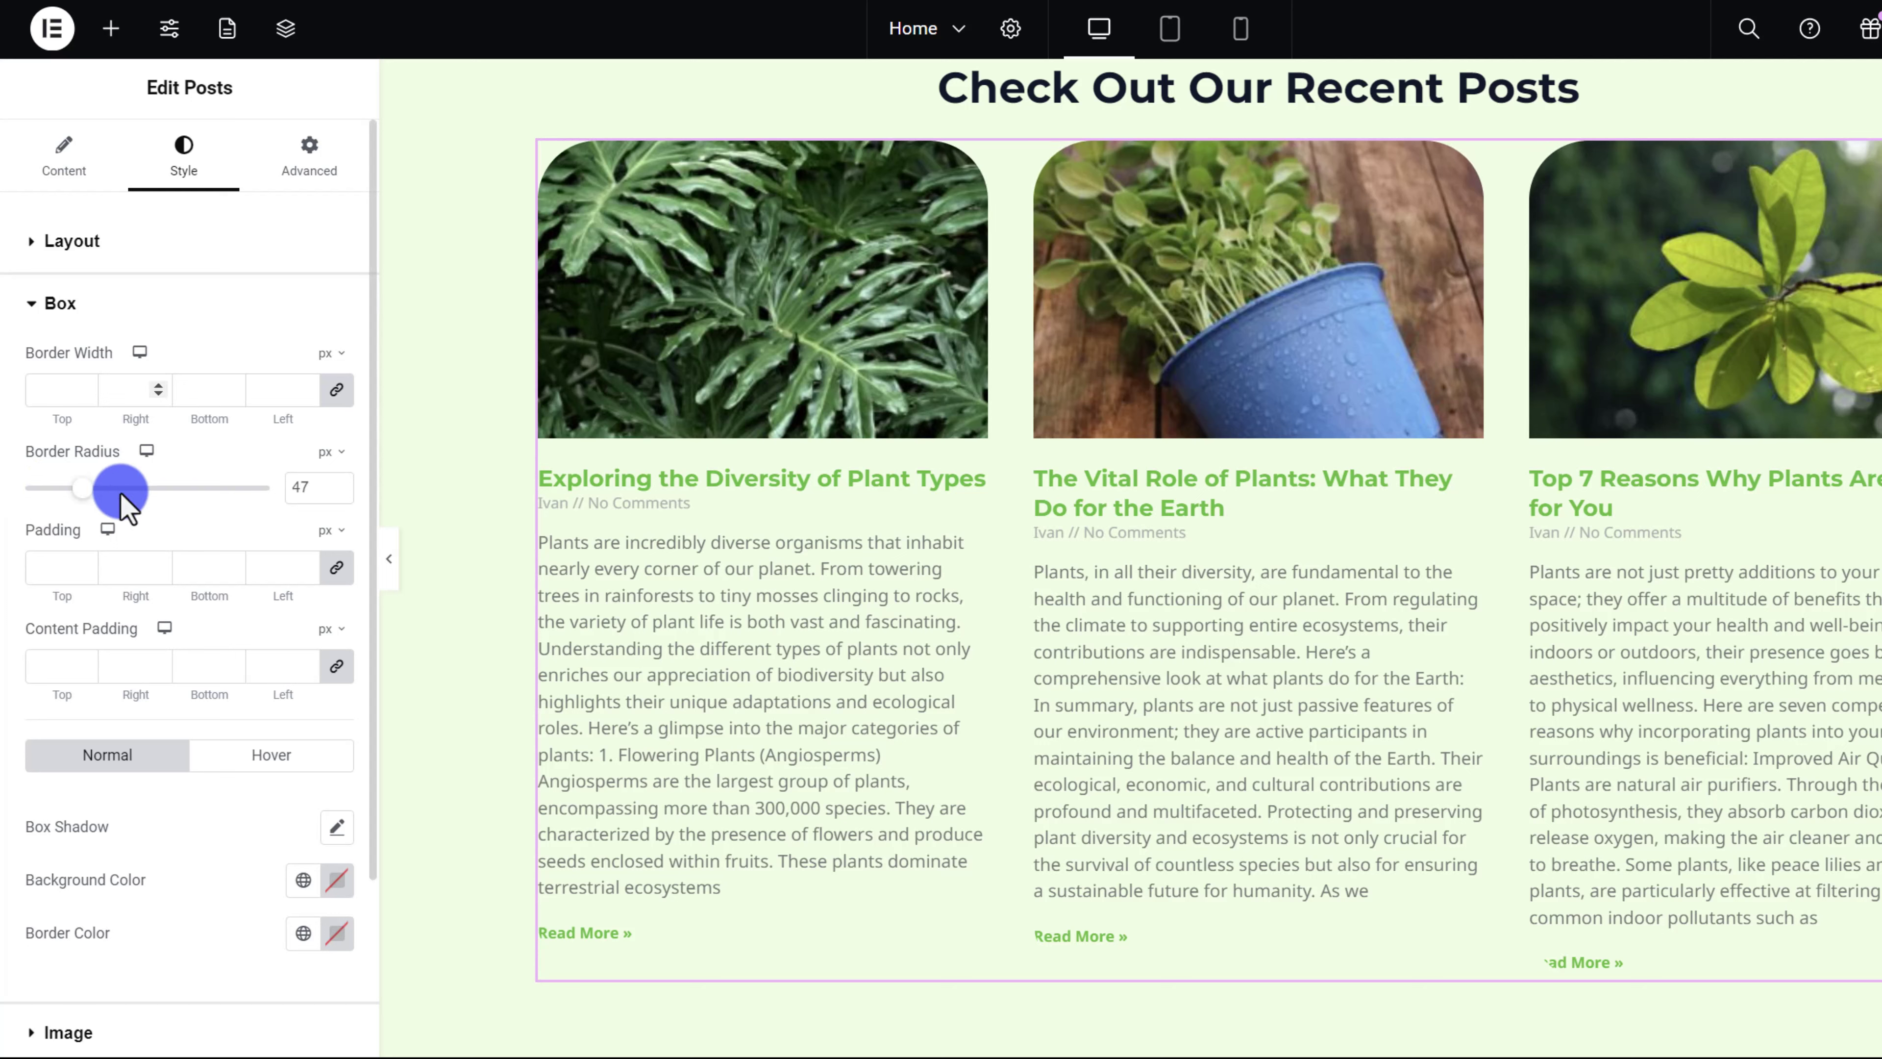
{"action": "left_click_drag", "start_coordinate": [94, 475], "coordinate": [53, 488]}
{"action": "left_click", "coordinate": [264, 495]}
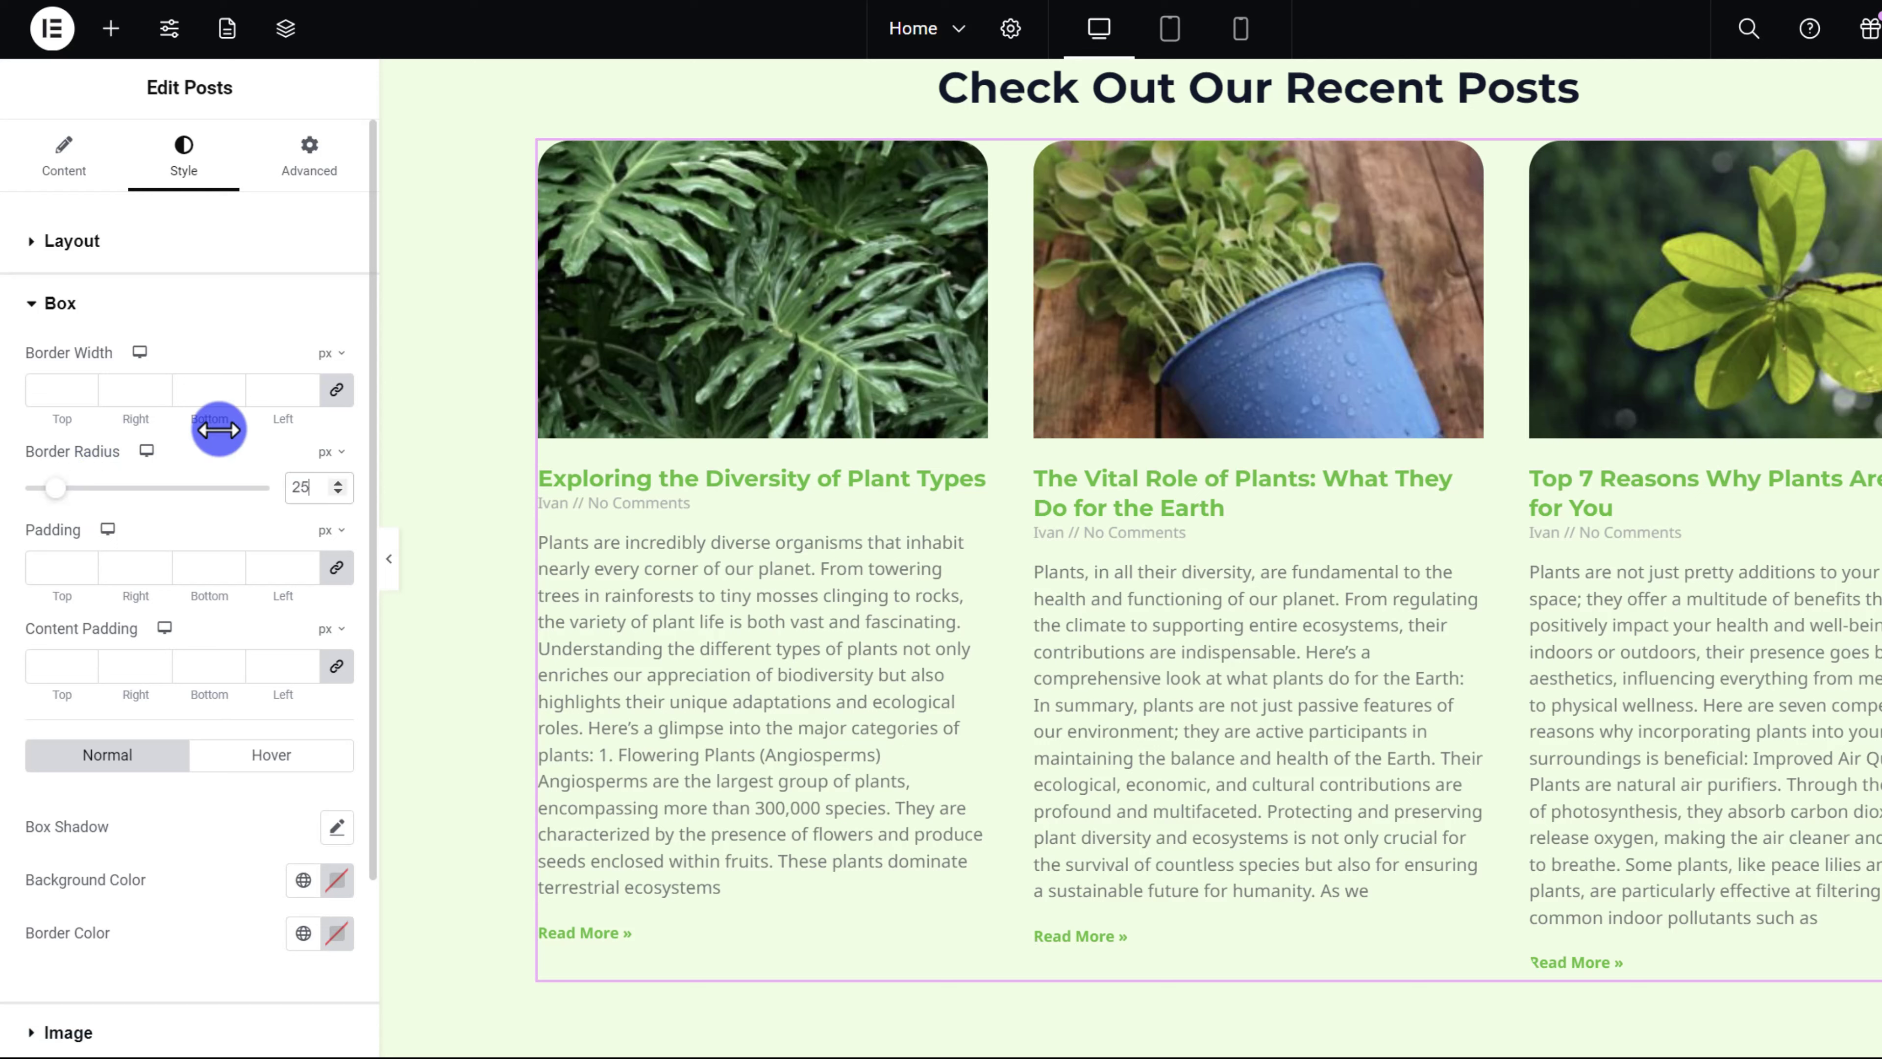
{"action": "left_click", "coordinate": [338, 830]}
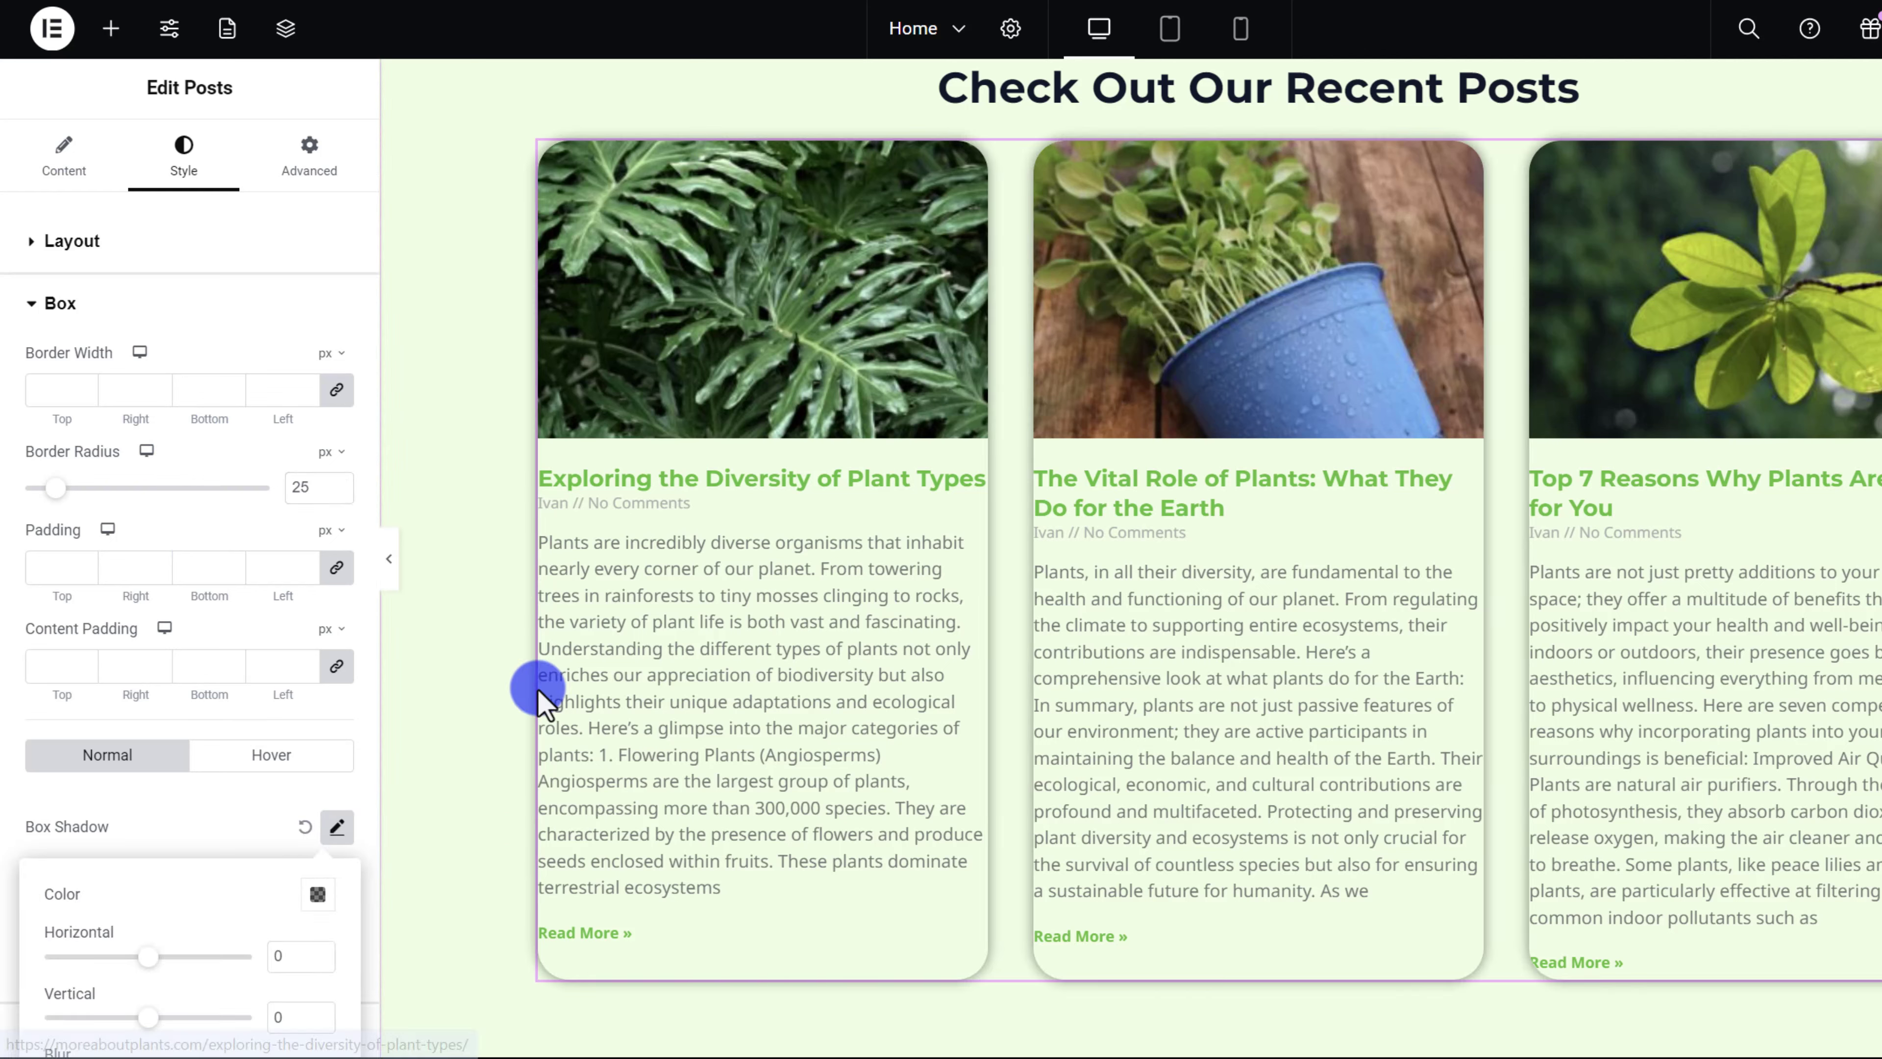
{"action": "scroll", "coordinate": [168, 781], "scroll_direction": "down", "scroll_amount": 3}
{"action": "left_click", "coordinate": [693, 798]}
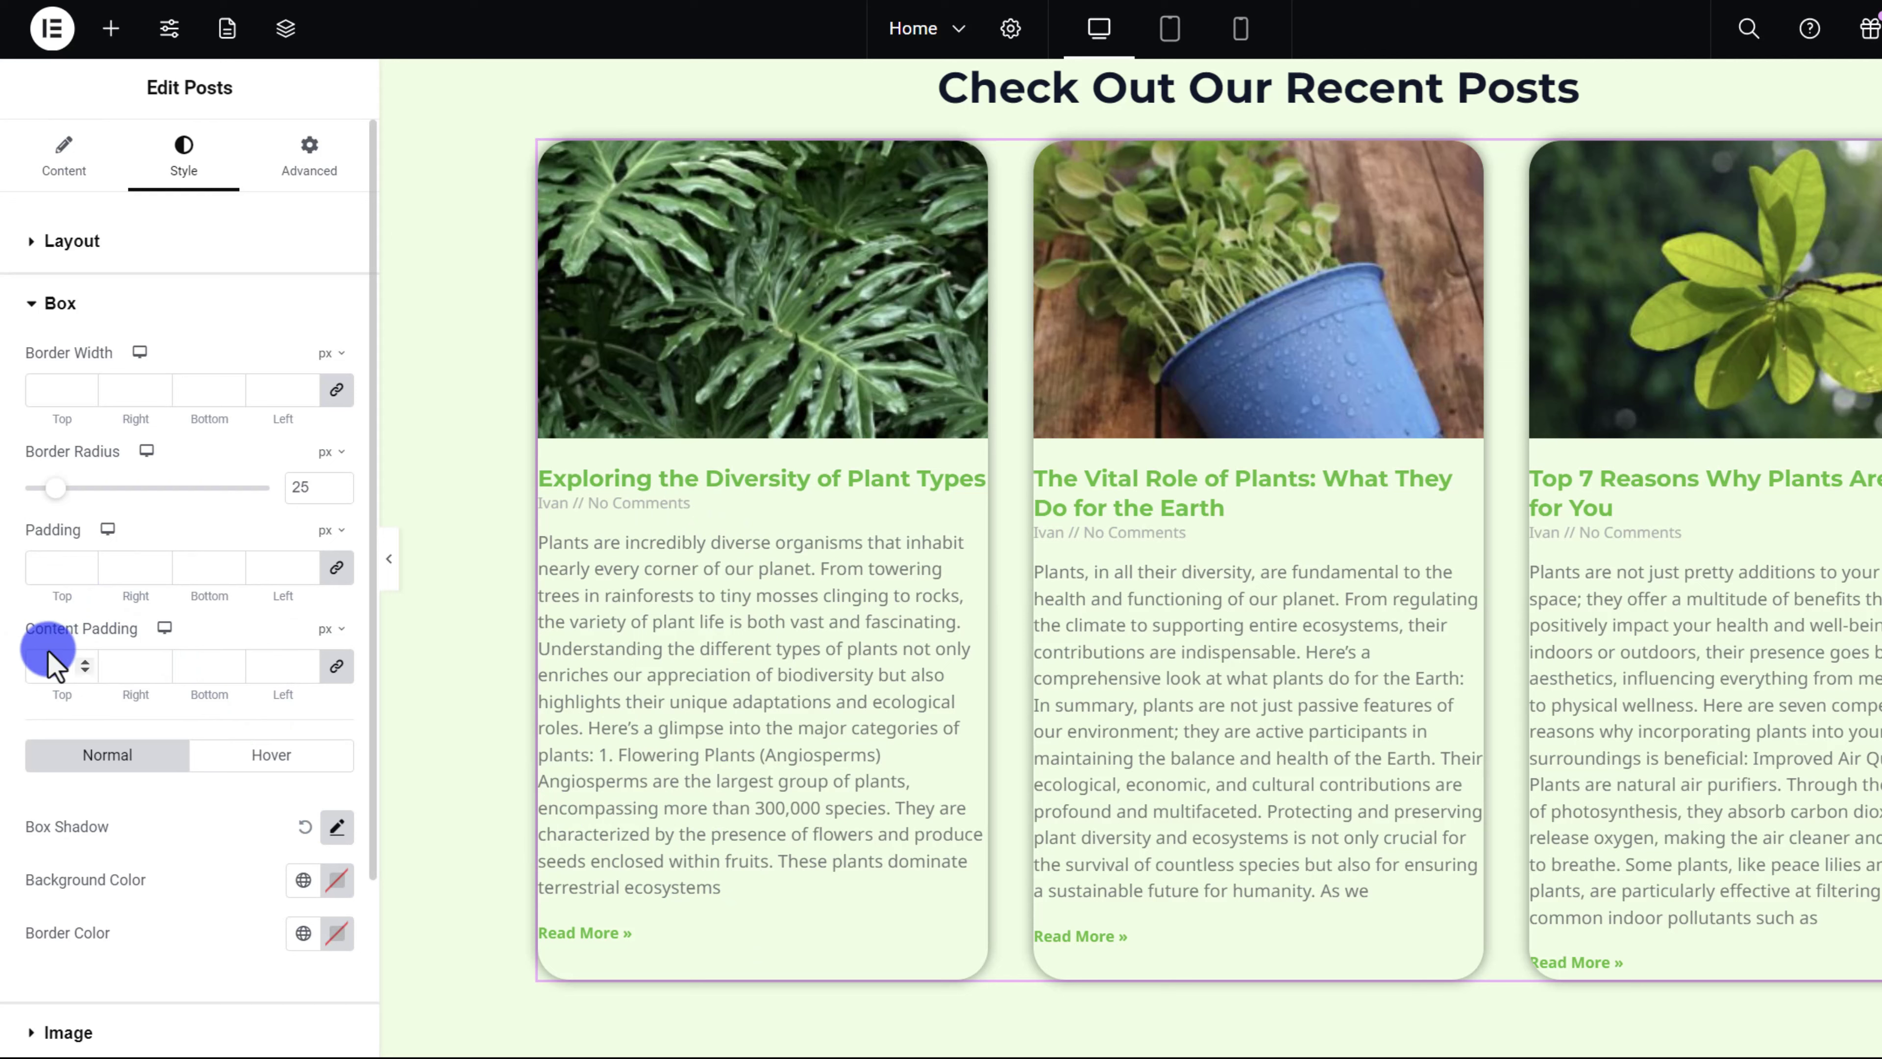
- Unlink the post boxes' content padding and set the right and left values to 20 px
{"action": "left_click", "coordinate": [348, 674]}
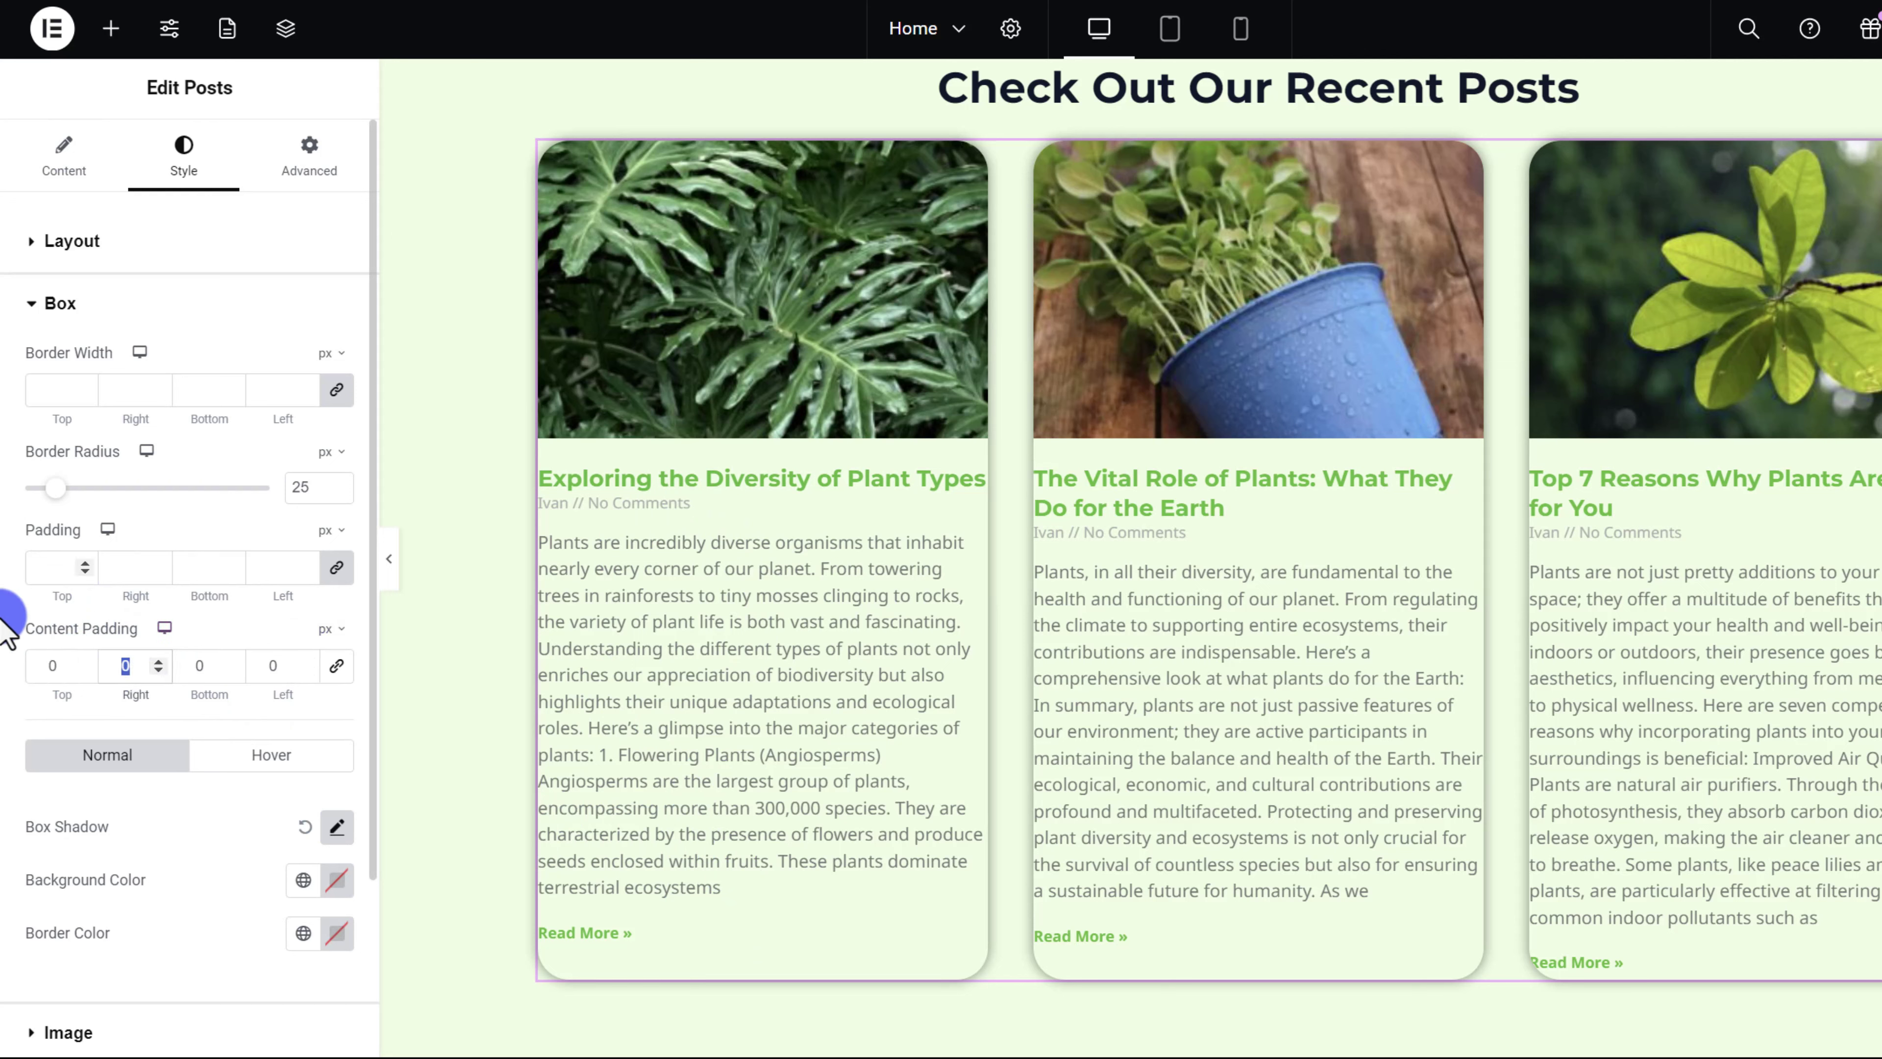
{"action": "type", "text": "20"}
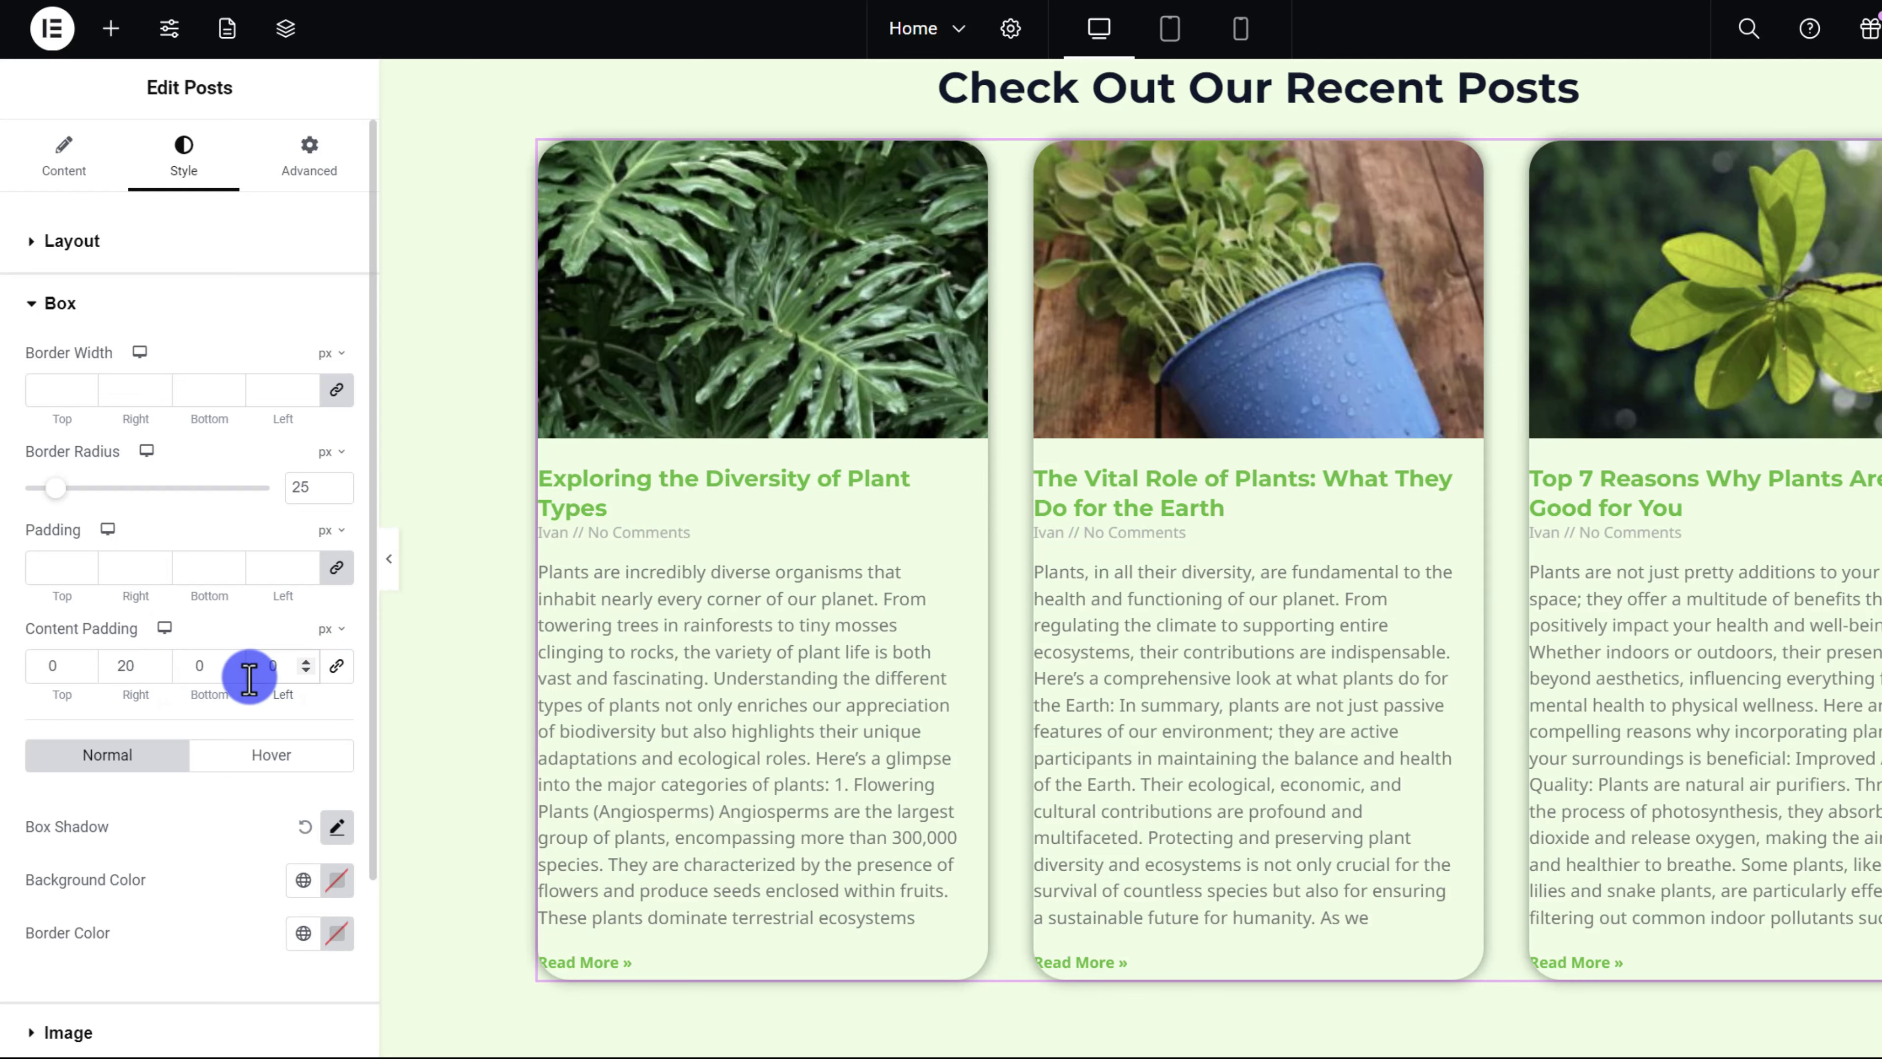
{"action": "type", "text": "20"}
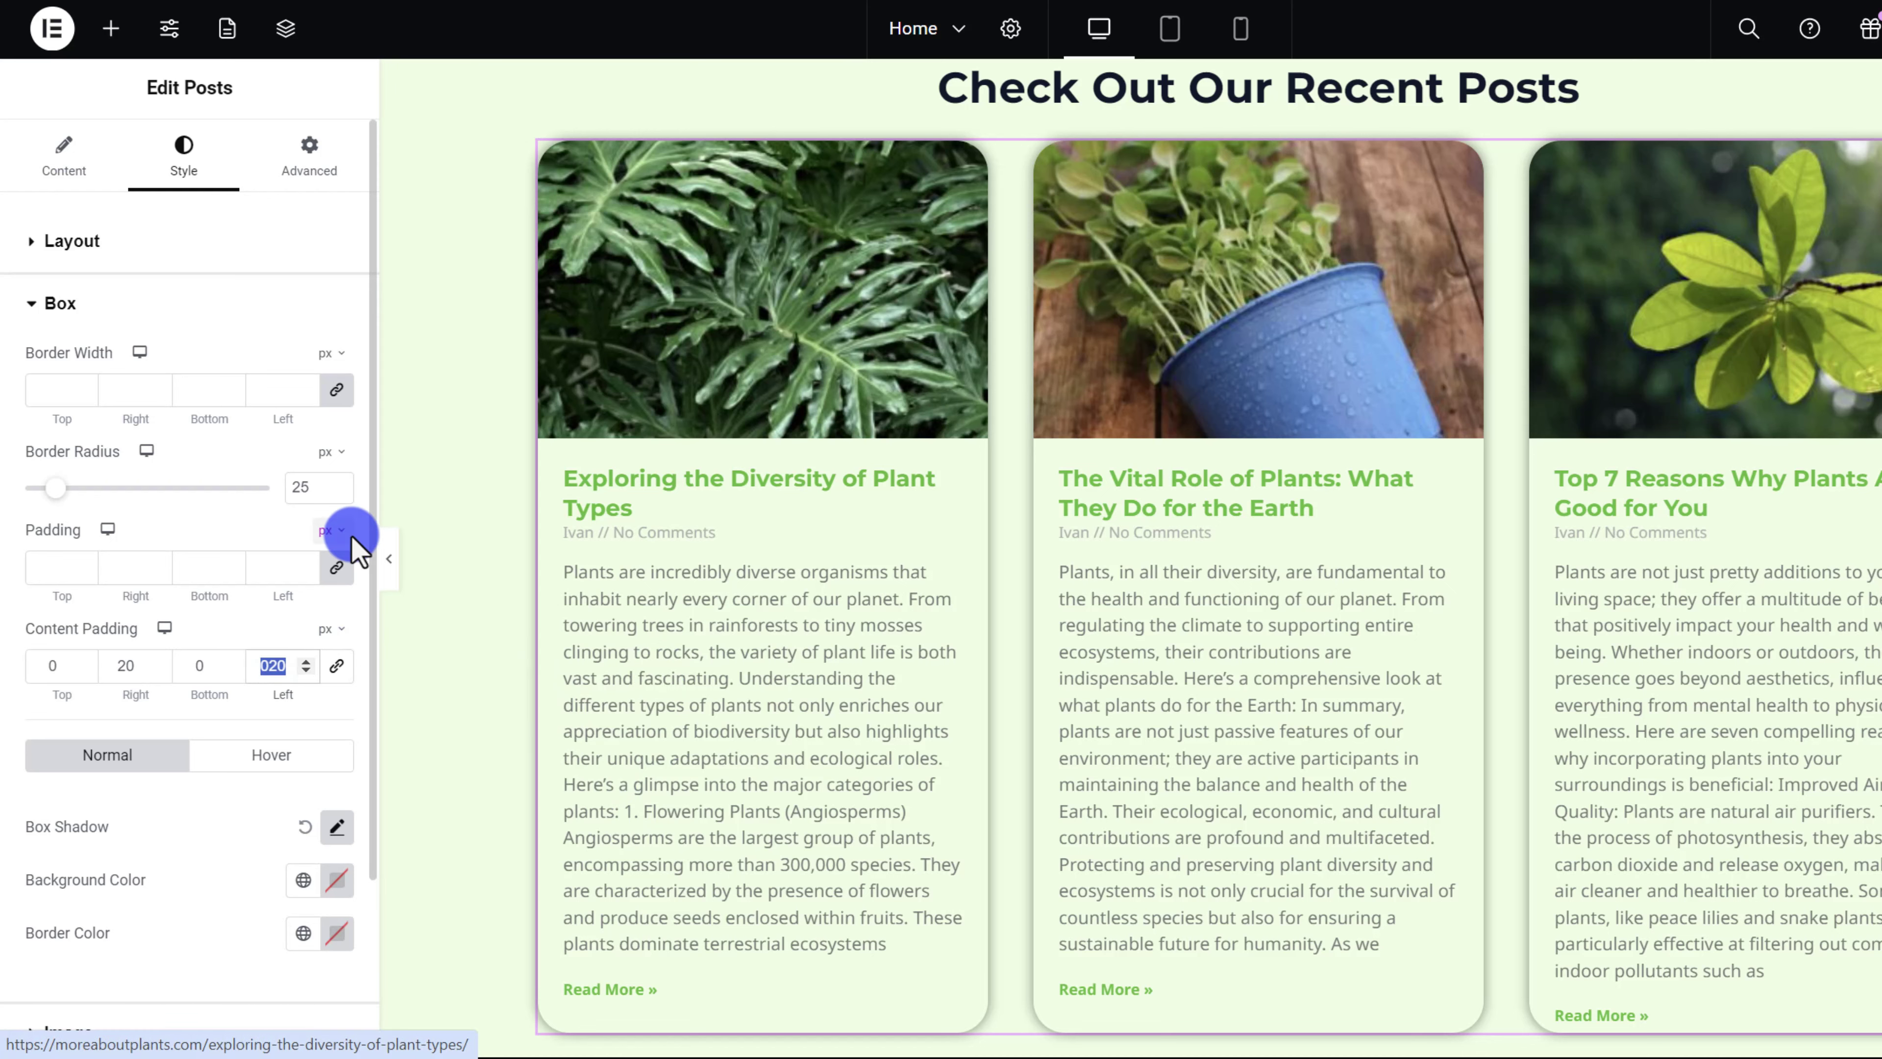
- Set the post boxes' left and right content padding to 30 px
{"action": "type", "text": "30"}
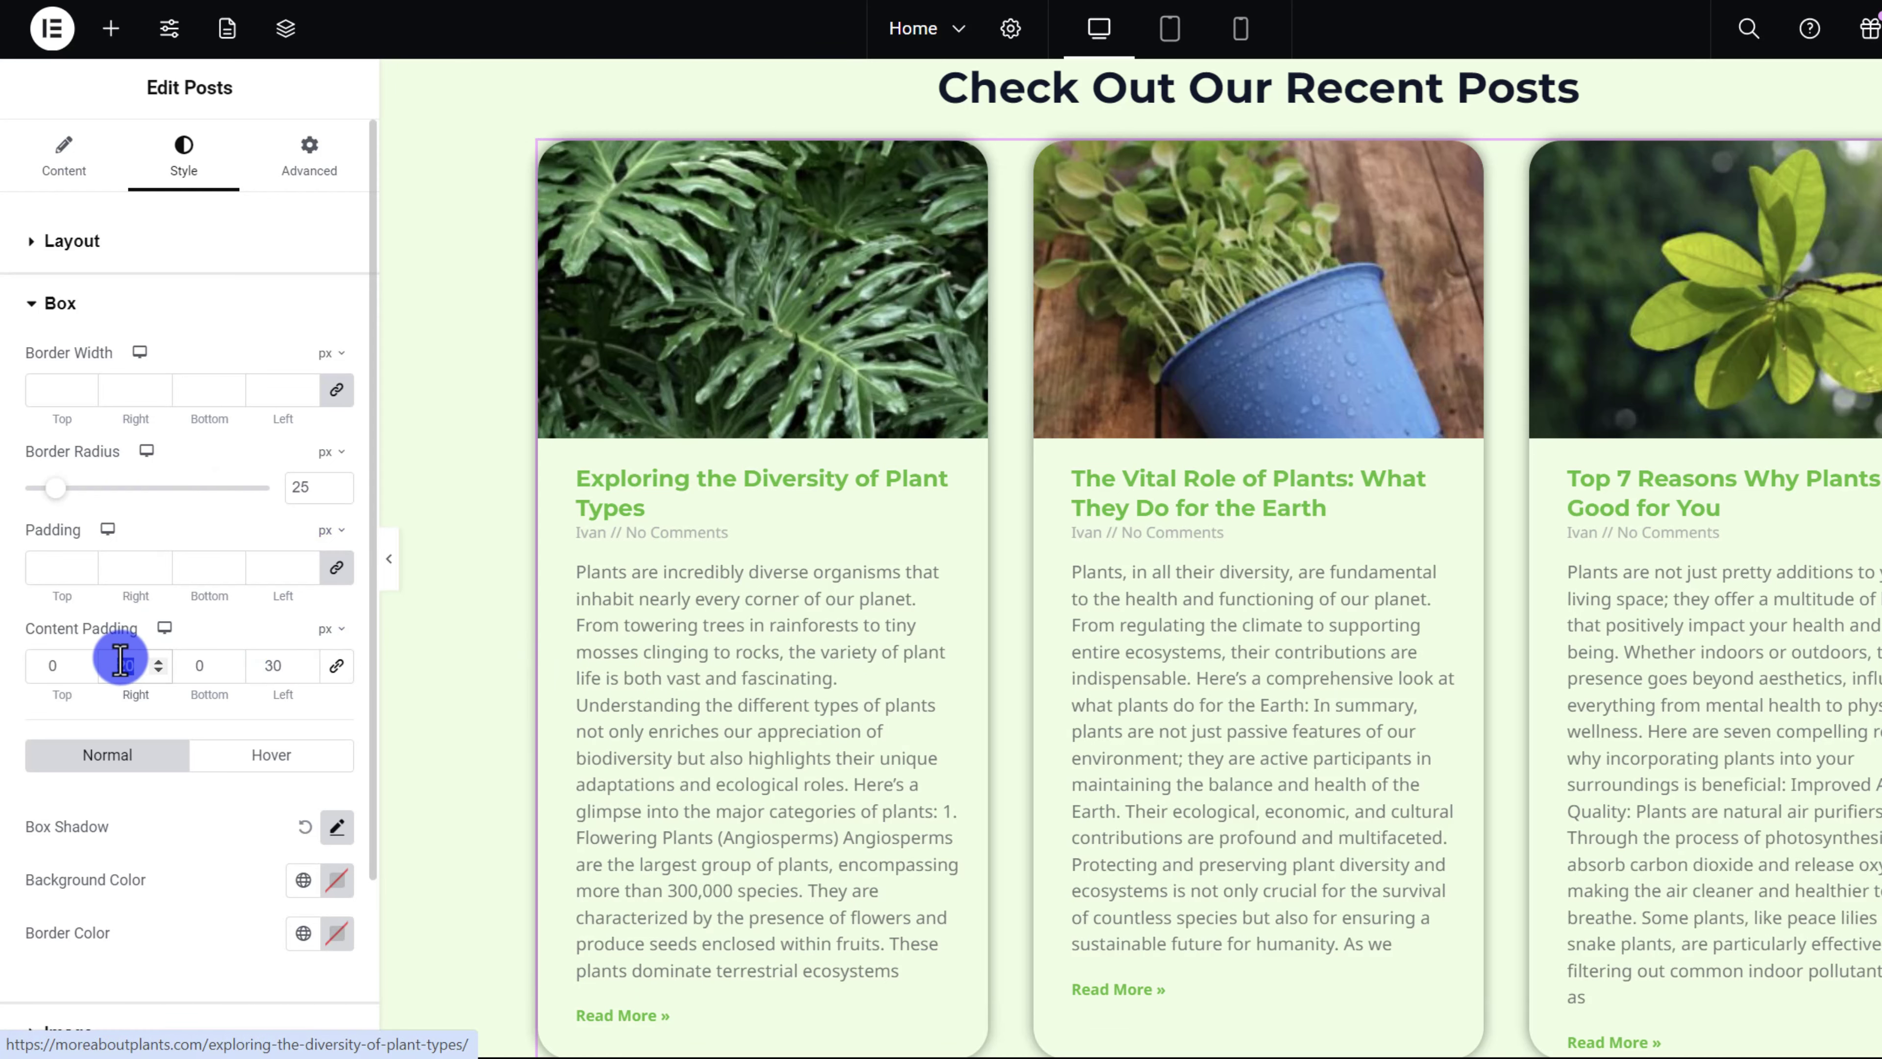
{"action": "type", "text": "30"}
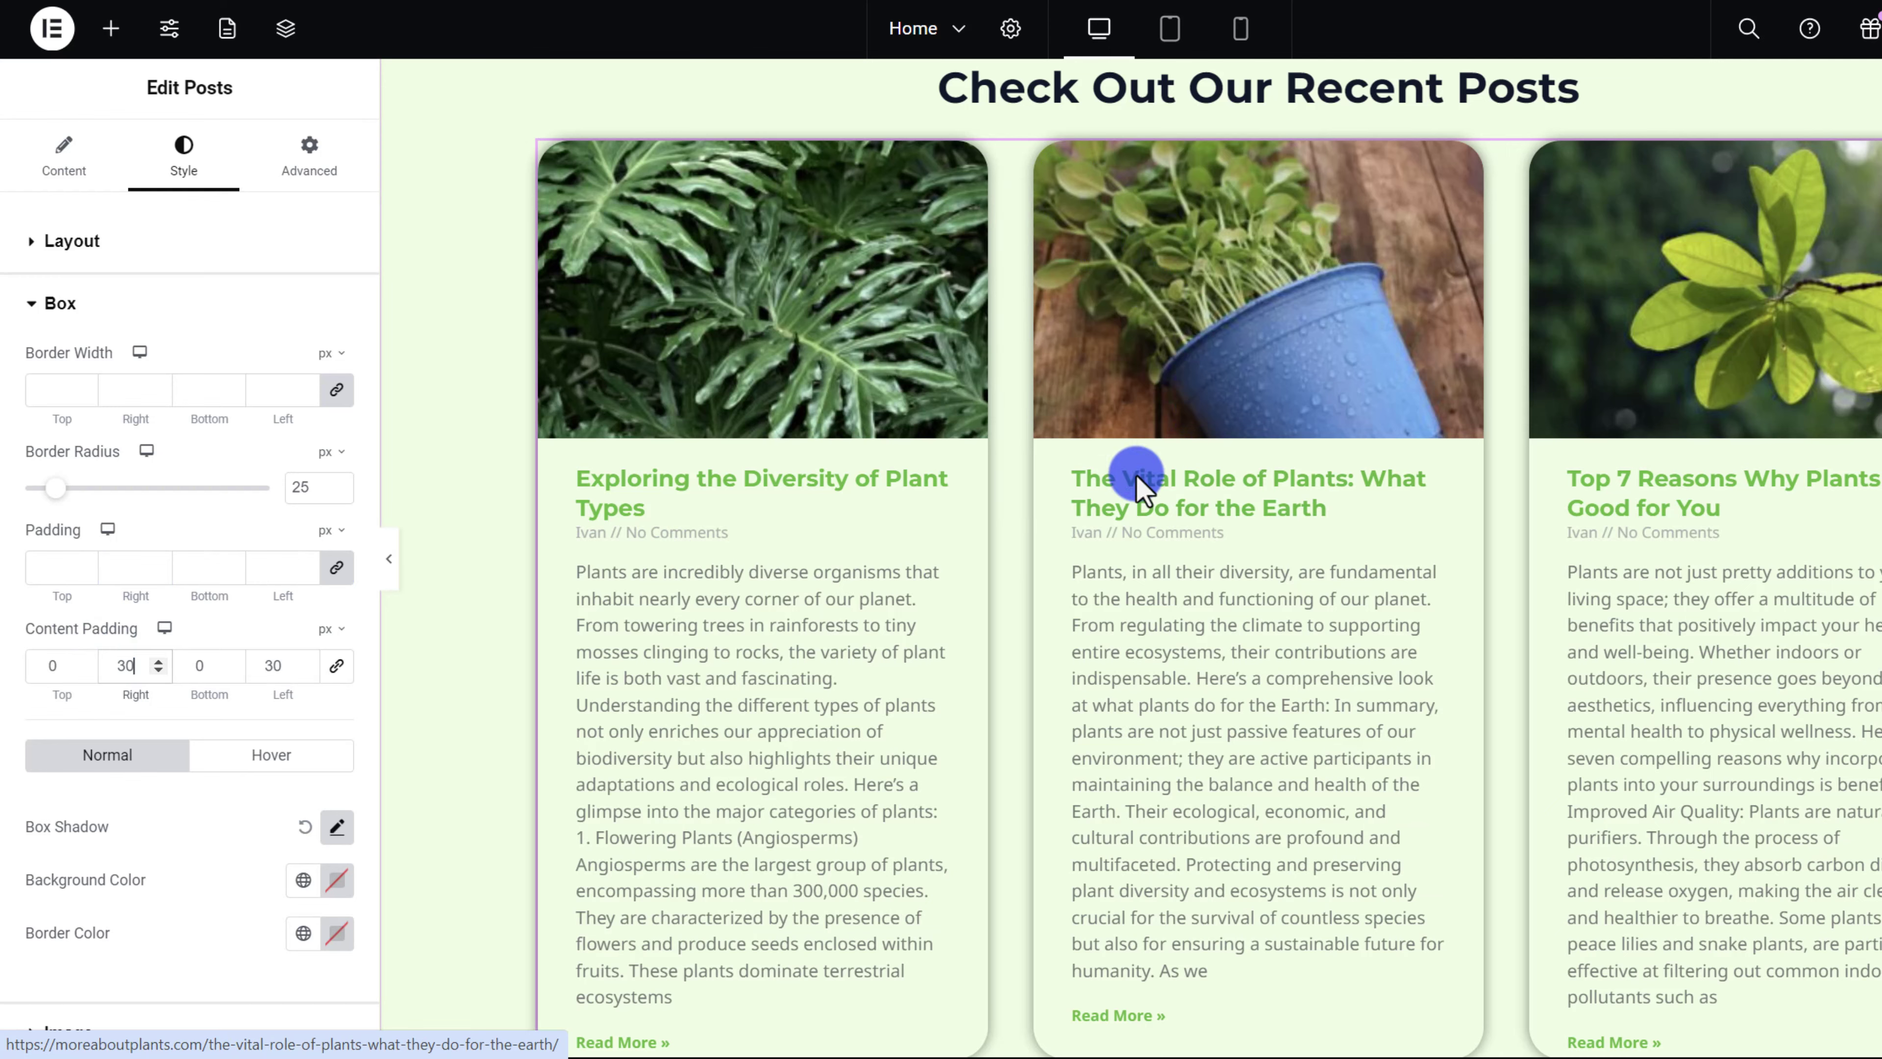
{"action": "scroll", "coordinate": [1198, 685], "scroll_direction": "up", "scroll_amount": 3}
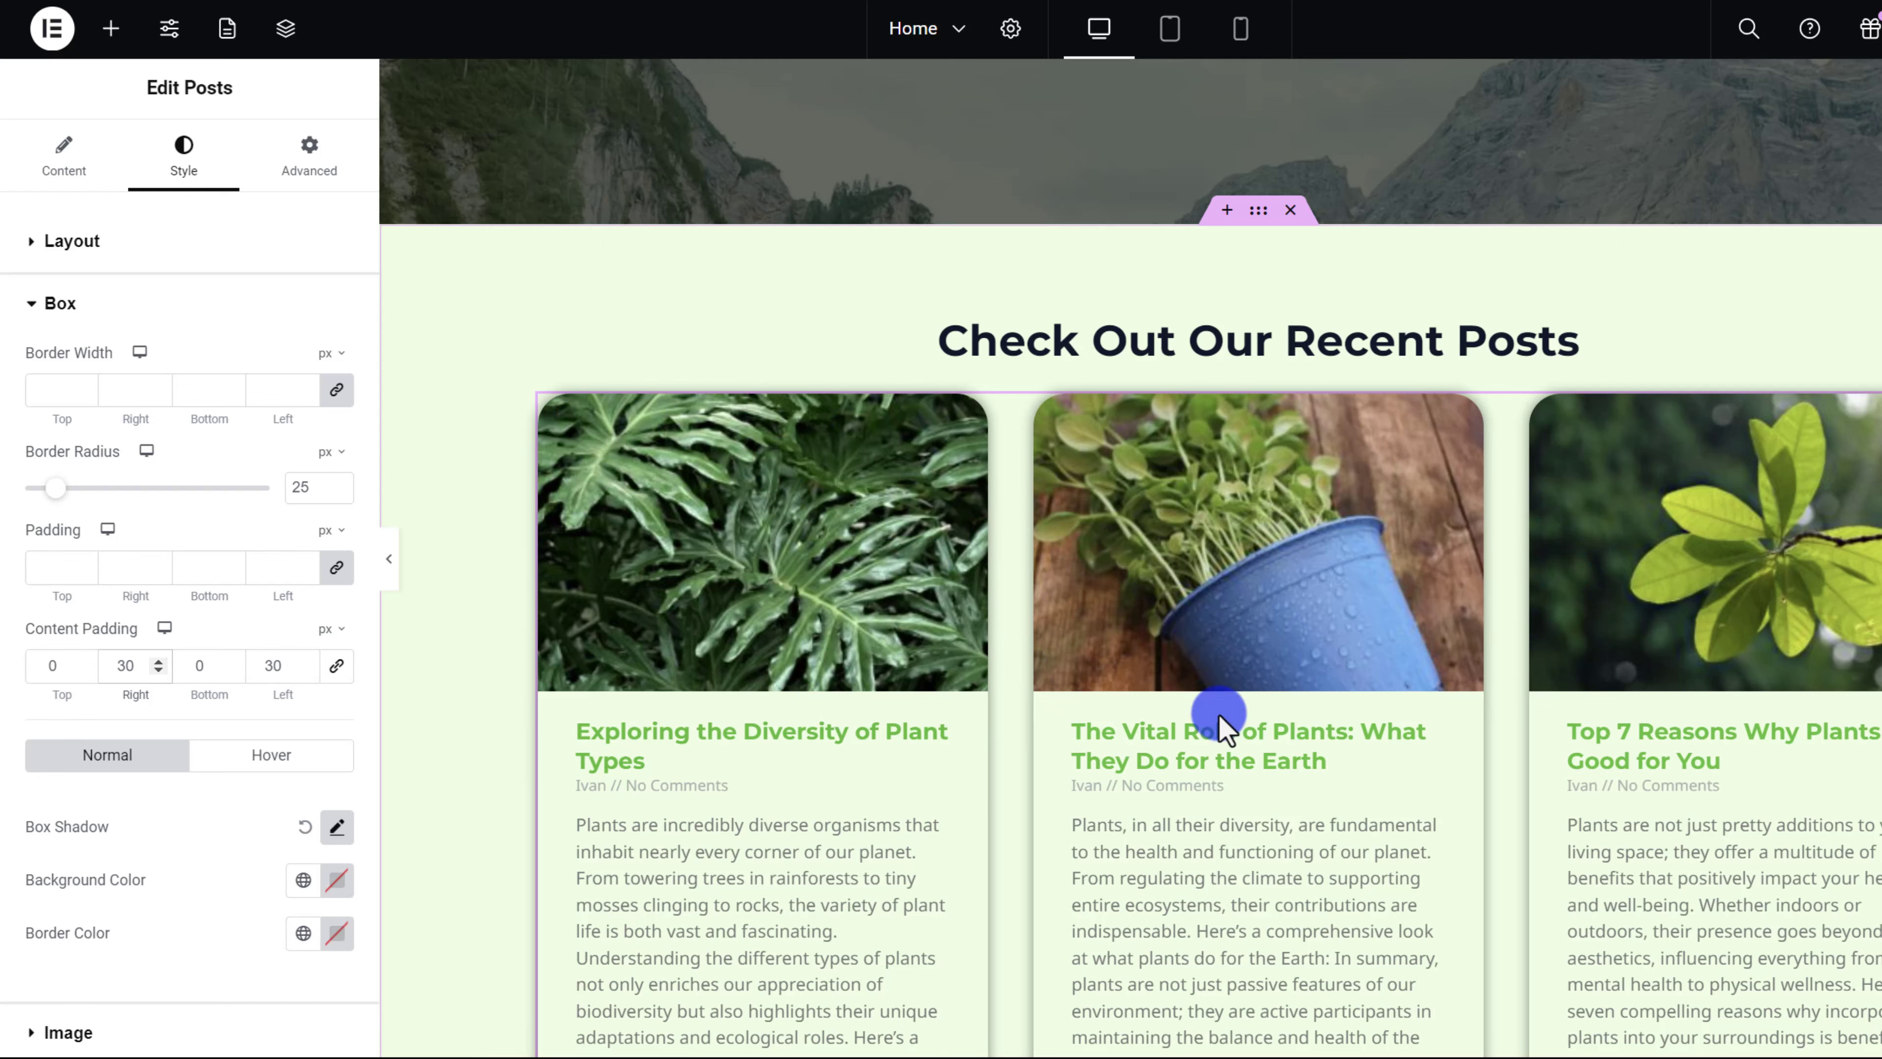
{"action": "scroll", "coordinate": [1184, 722], "scroll_direction": "down", "scroll_amount": 6}
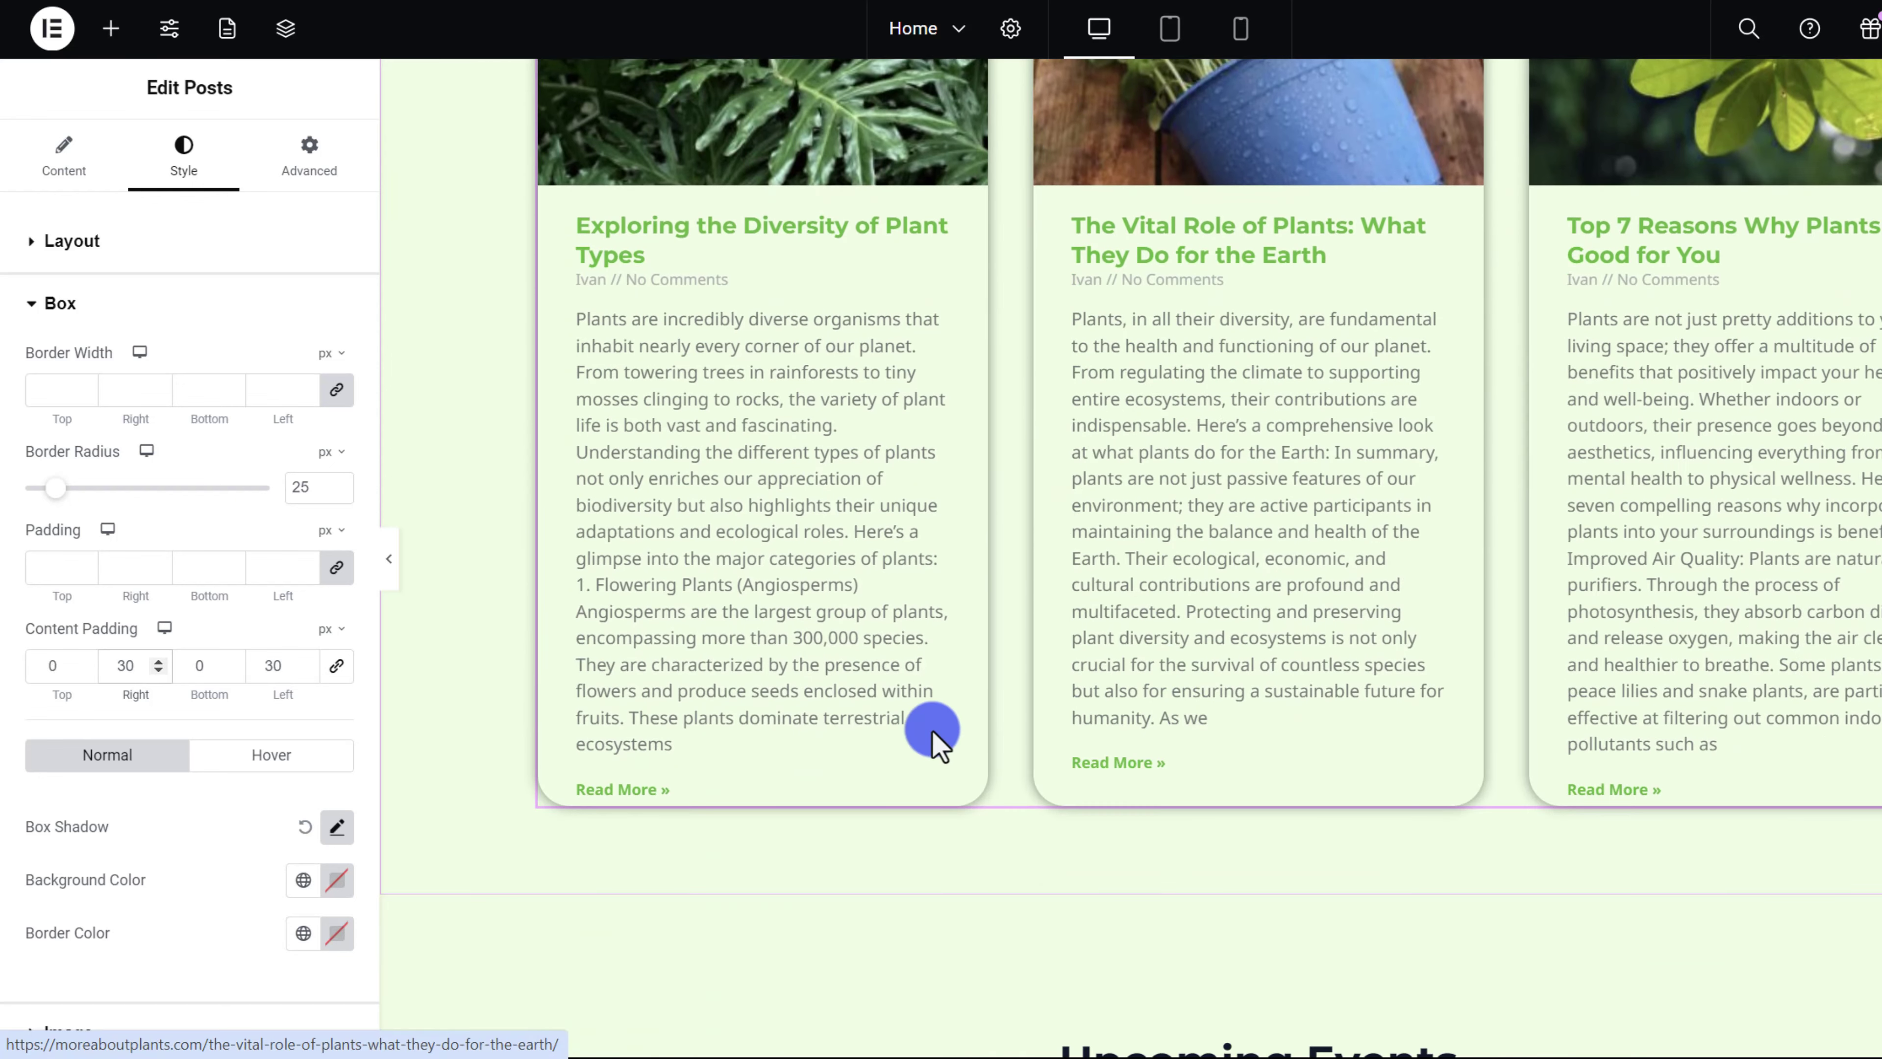
{"action": "scroll", "coordinate": [935, 733], "scroll_direction": "up", "scroll_amount": 7}
{"action": "scroll", "coordinate": [1098, 734], "scroll_direction": "down", "scroll_amount": 1}
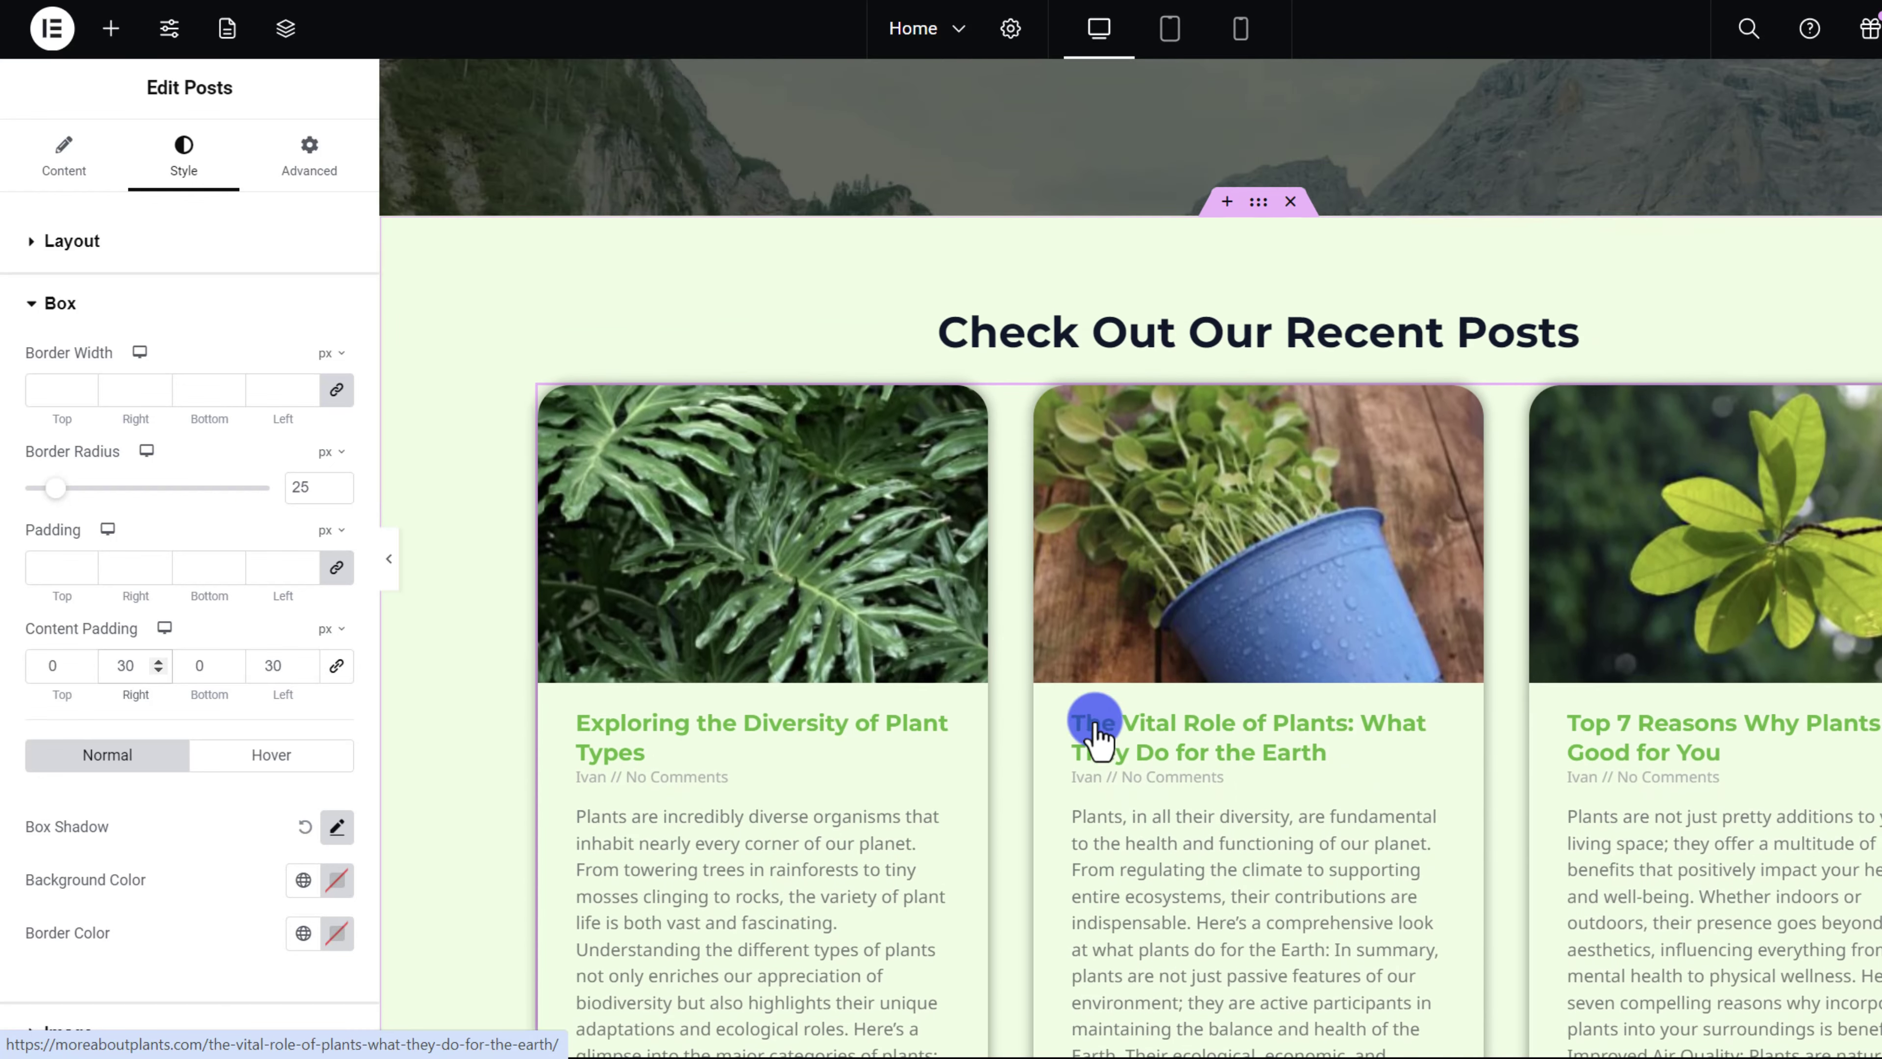
{"action": "scroll", "coordinate": [1095, 734], "scroll_direction": "down", "scroll_amount": 3}
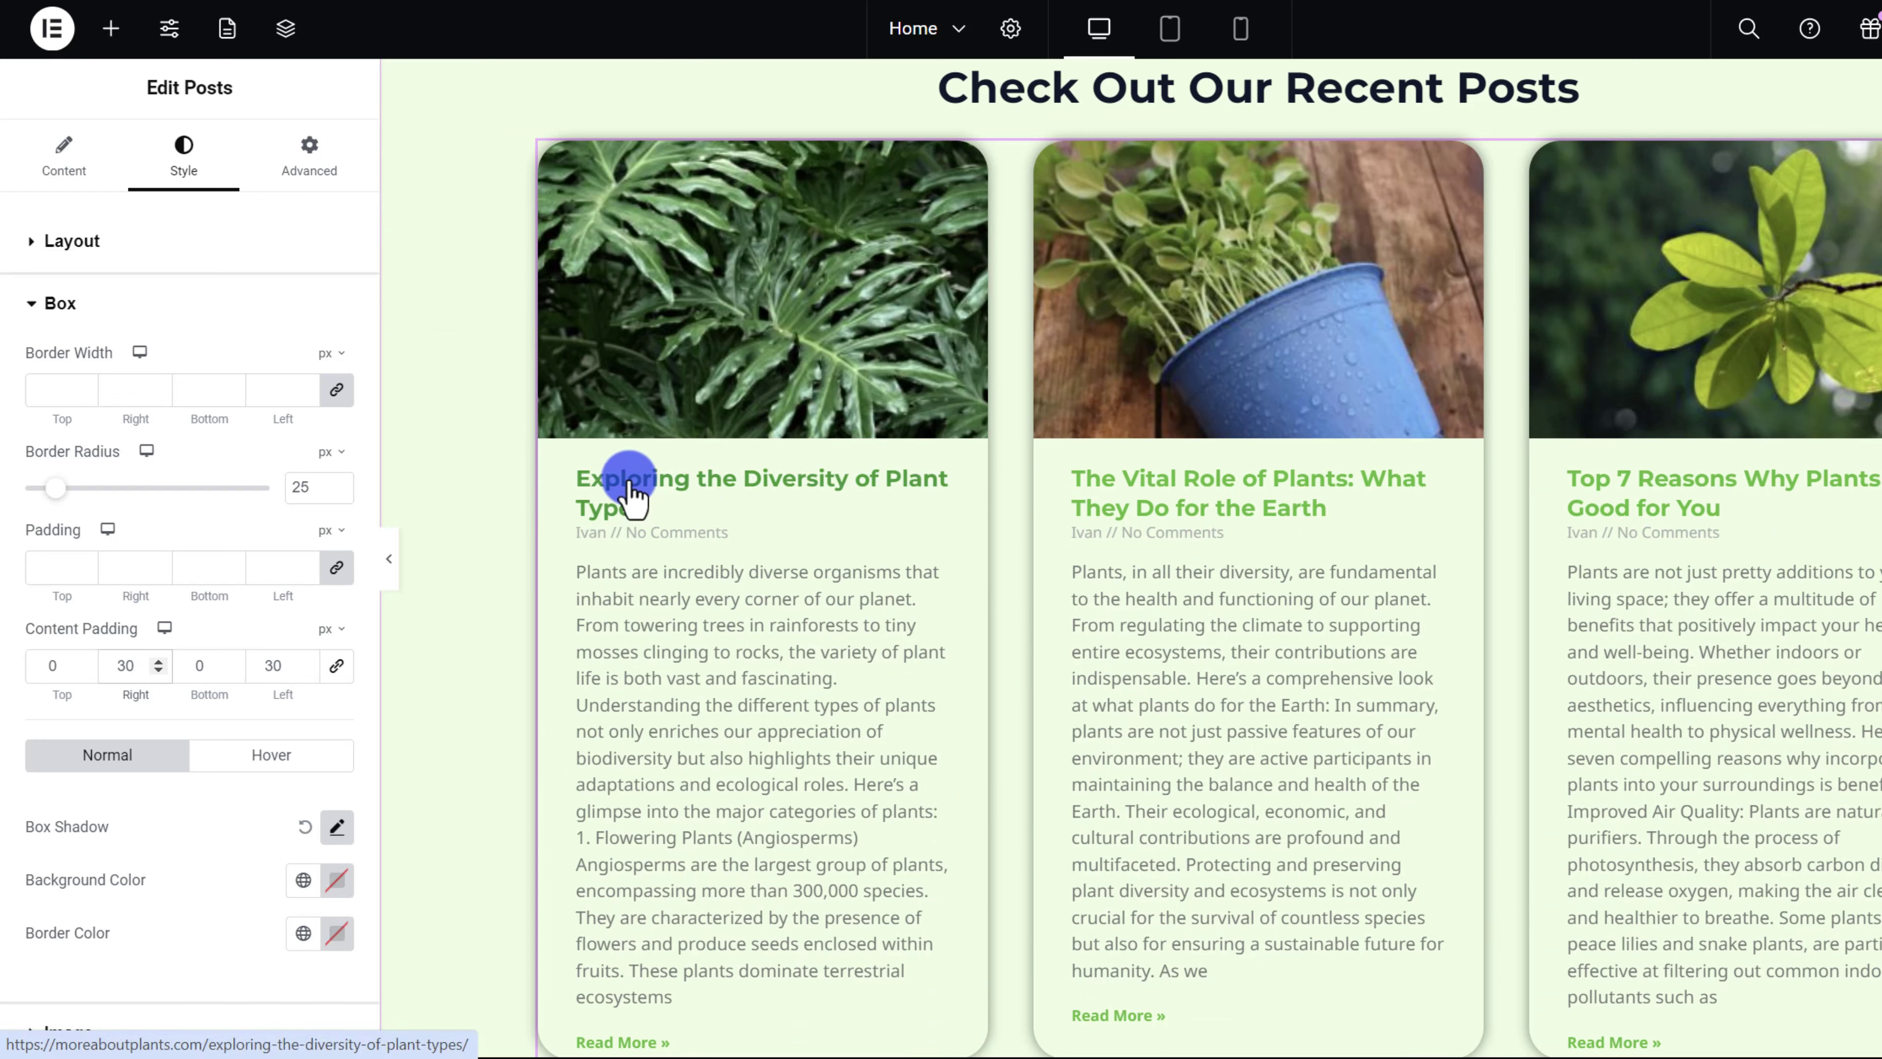
- Try red #F60000 as the color of the post titles in the Posts widget's content styling
{"action": "left_click", "coordinate": [62, 305]}
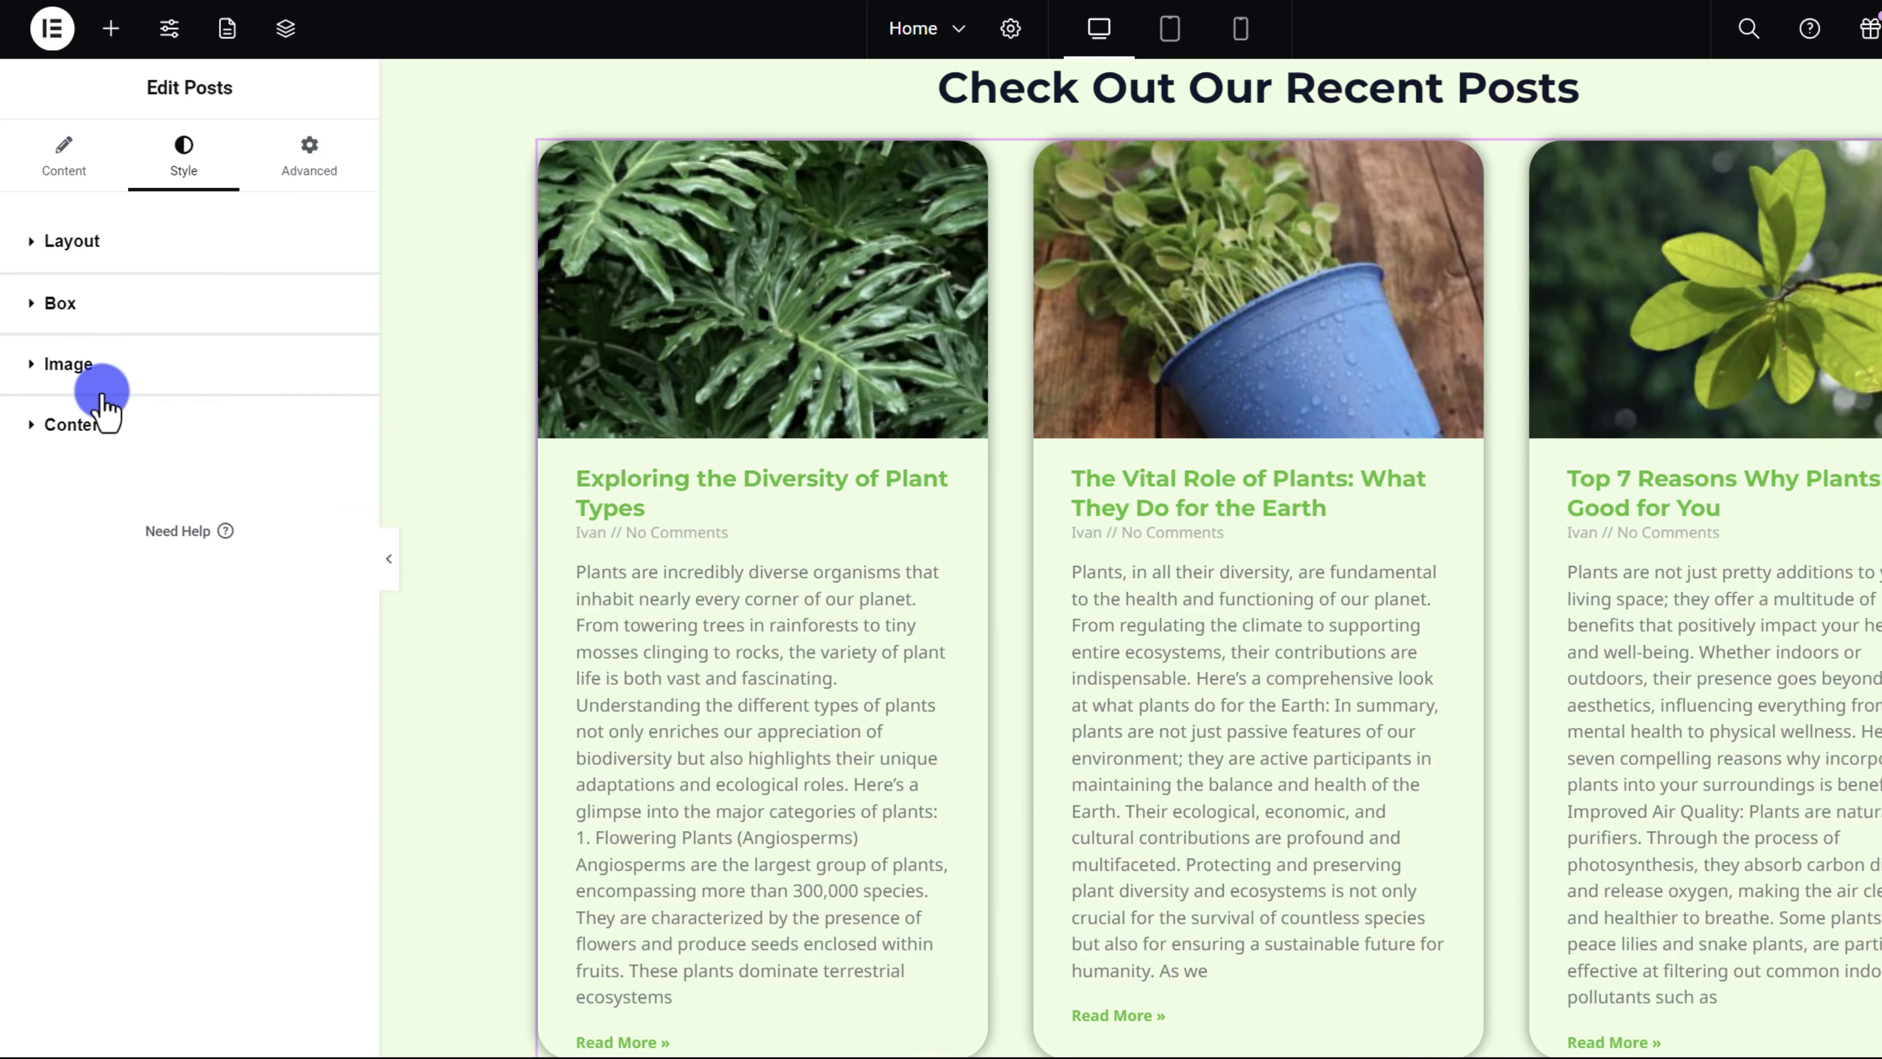
{"action": "left_click", "coordinate": [77, 426]}
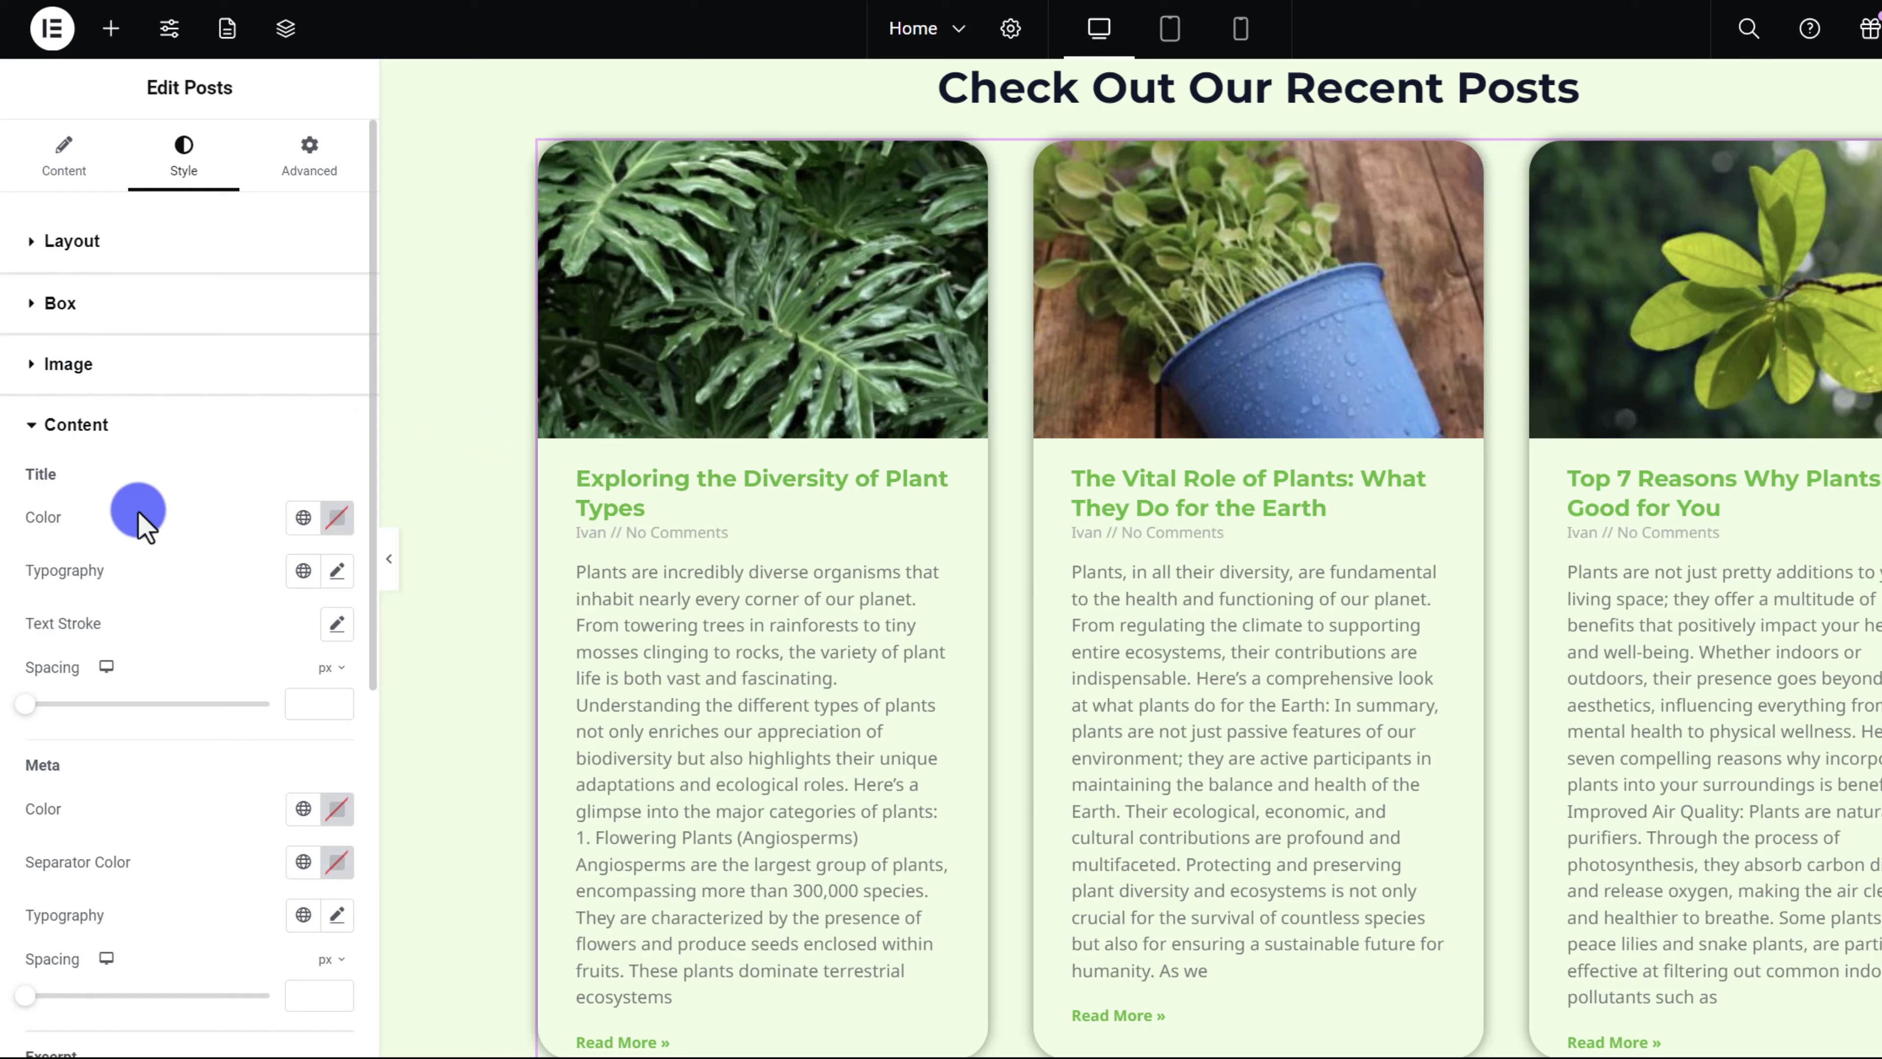
{"action": "scroll", "coordinate": [181, 554], "scroll_direction": "down", "scroll_amount": 2}
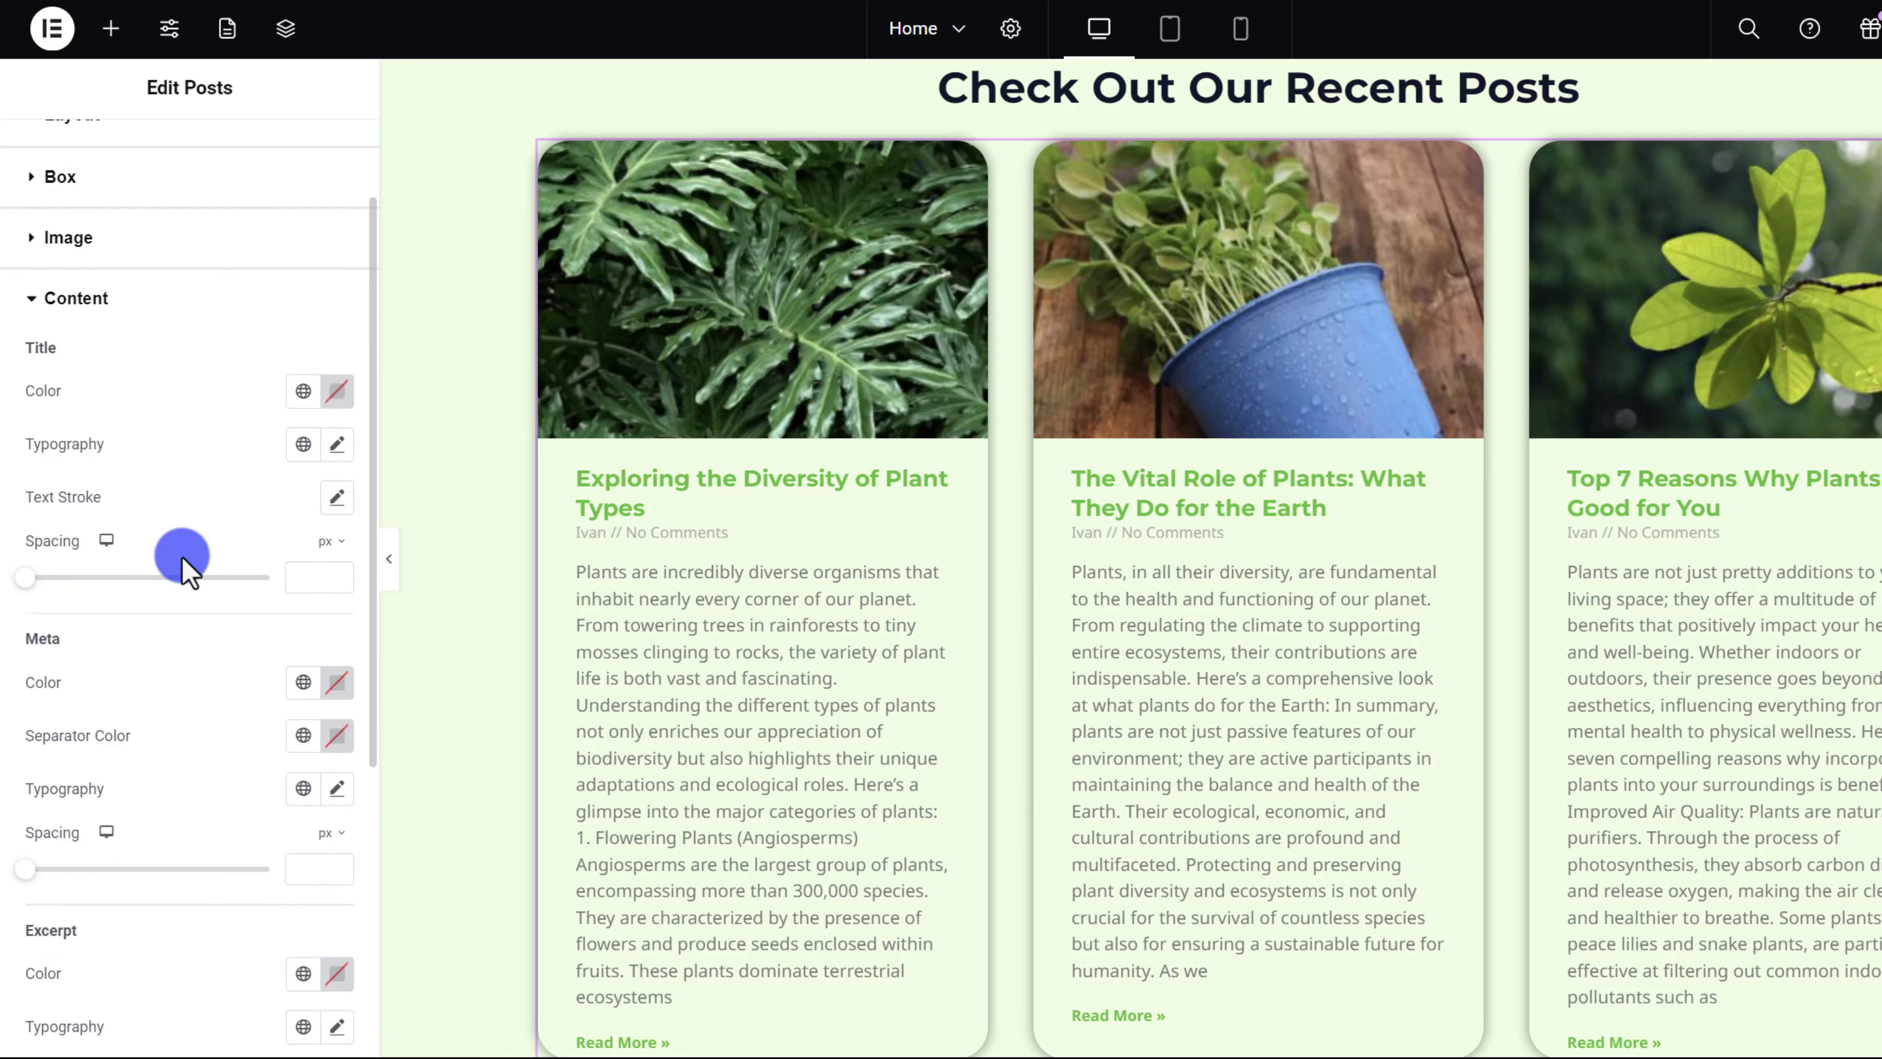
{"action": "left_click", "coordinate": [337, 390]}
{"action": "left_click", "coordinate": [487, 498]}
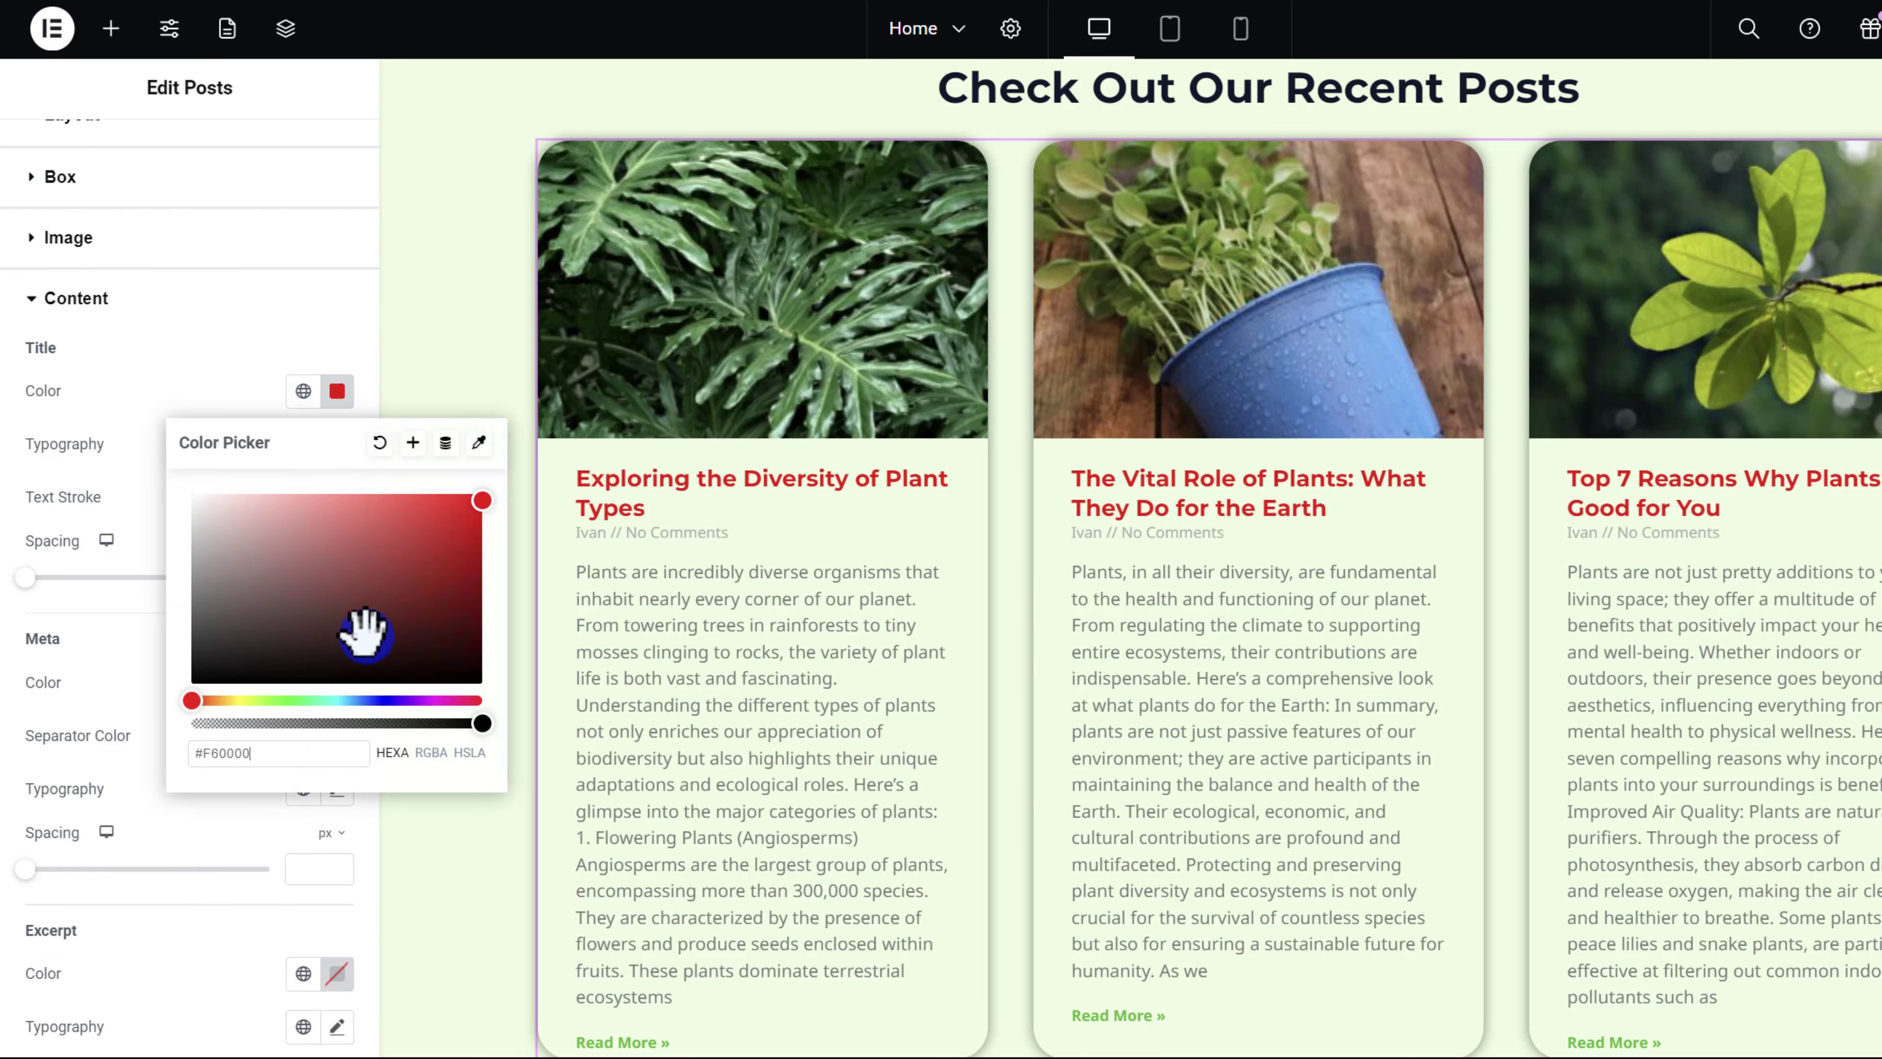
{"action": "left_click", "coordinate": [260, 349]}
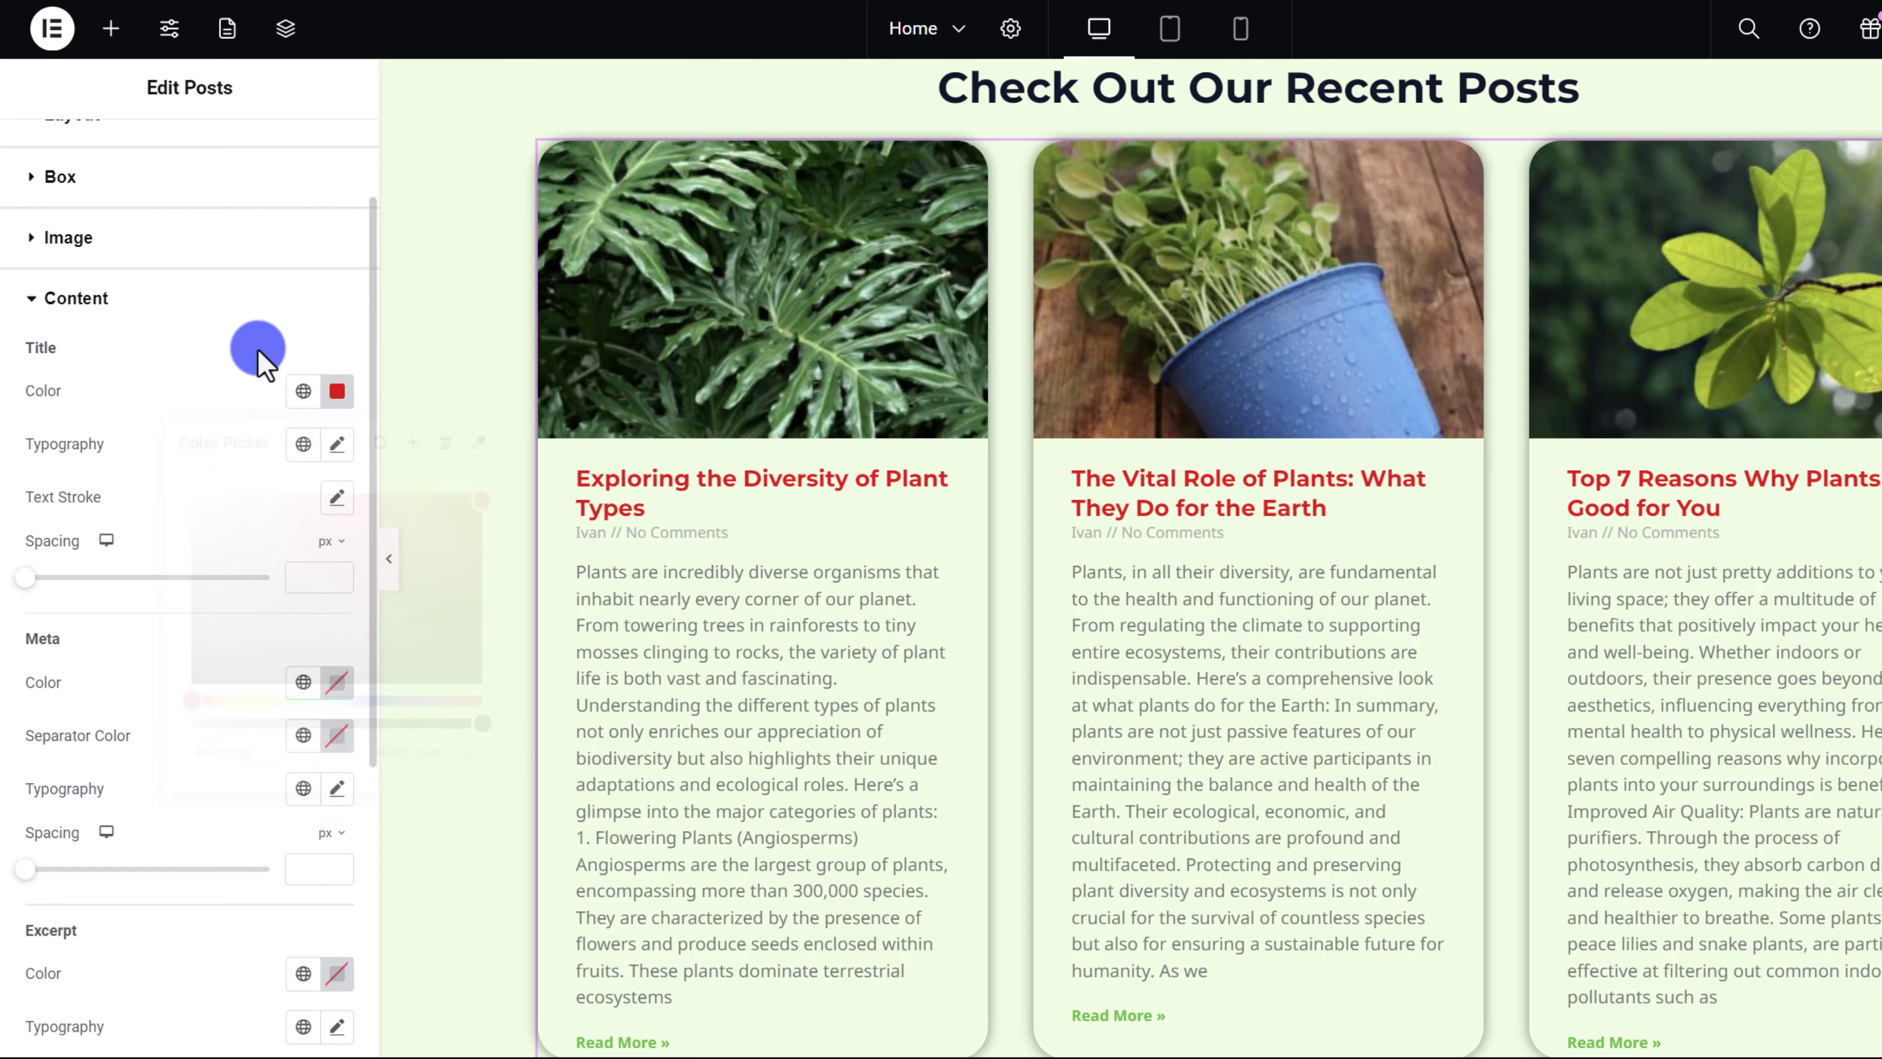
{"action": "scroll", "coordinate": [672, 547], "scroll_direction": "down", "scroll_amount": 2}
{"action": "scroll", "coordinate": [563, 537], "scroll_direction": "up", "scroll_amount": 2}
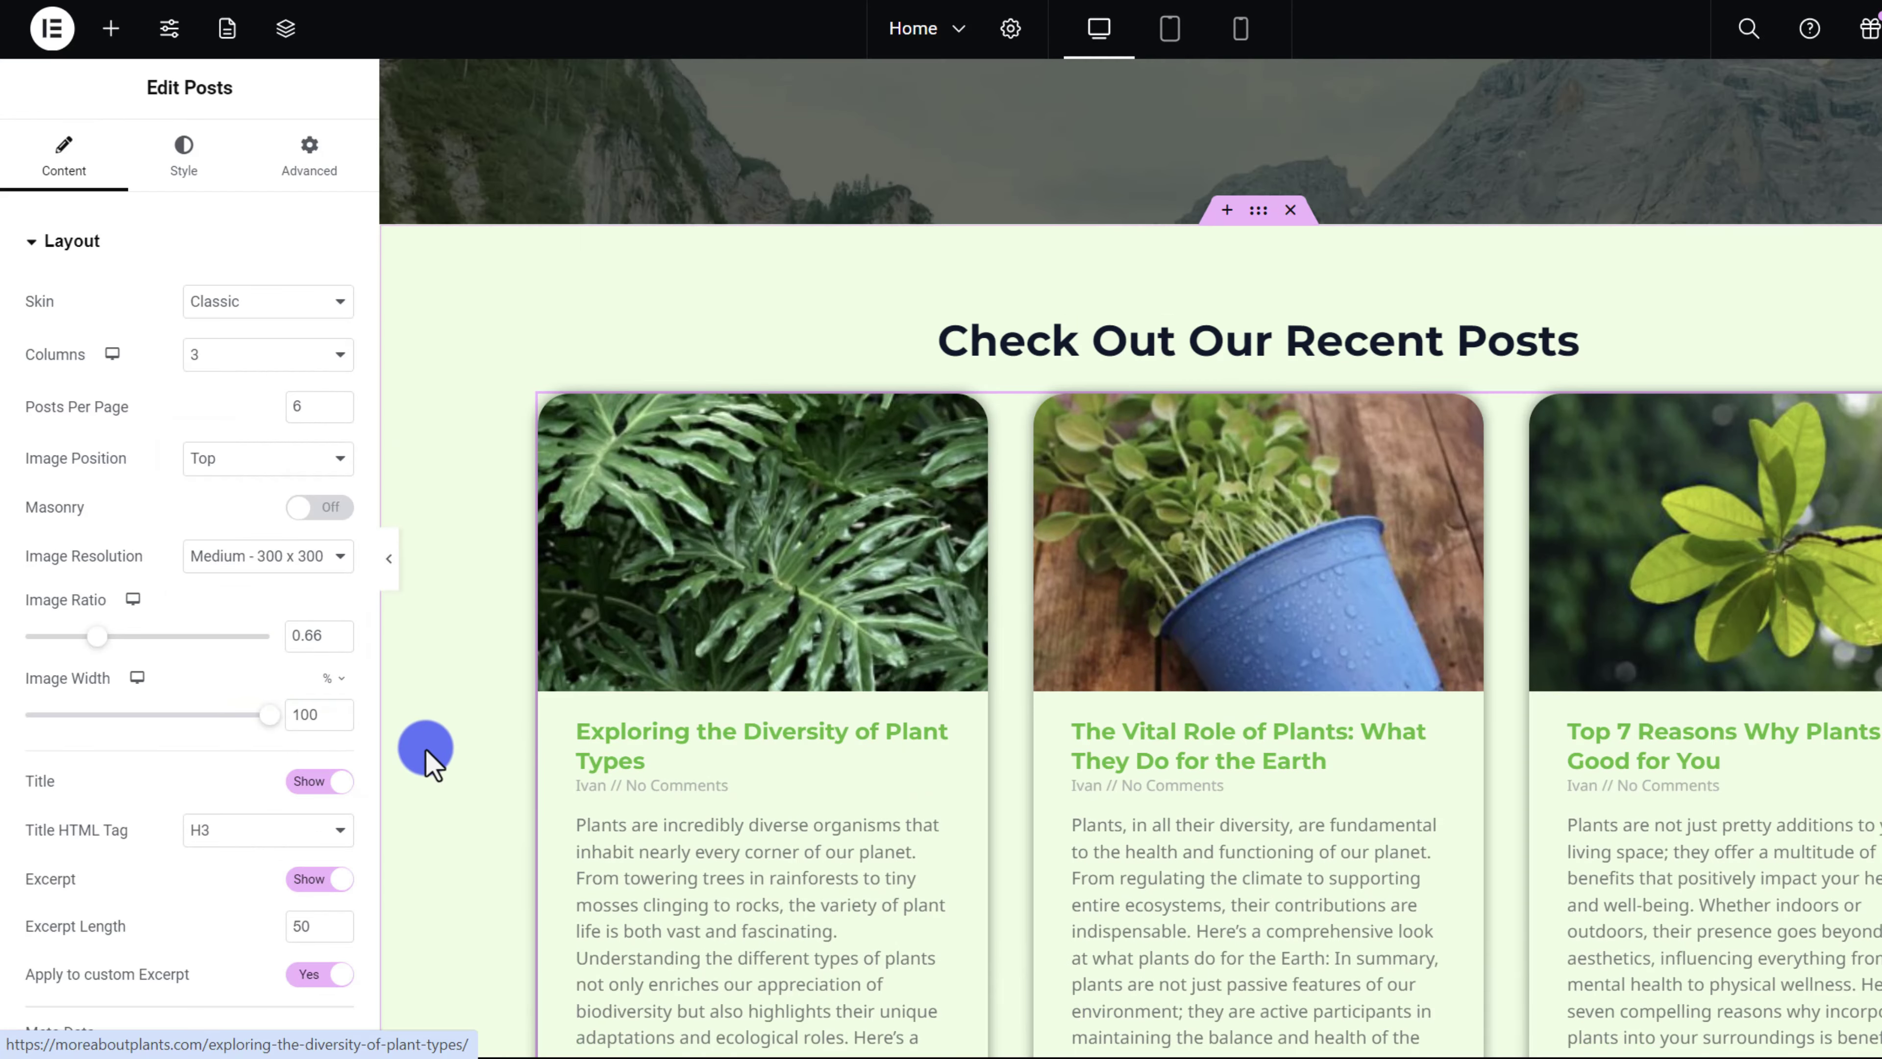
{"action": "scroll", "coordinate": [488, 764], "scroll_direction": "down", "scroll_amount": 5}
{"action": "scroll", "coordinate": [1416, 626], "scroll_direction": "down", "scroll_amount": 8}
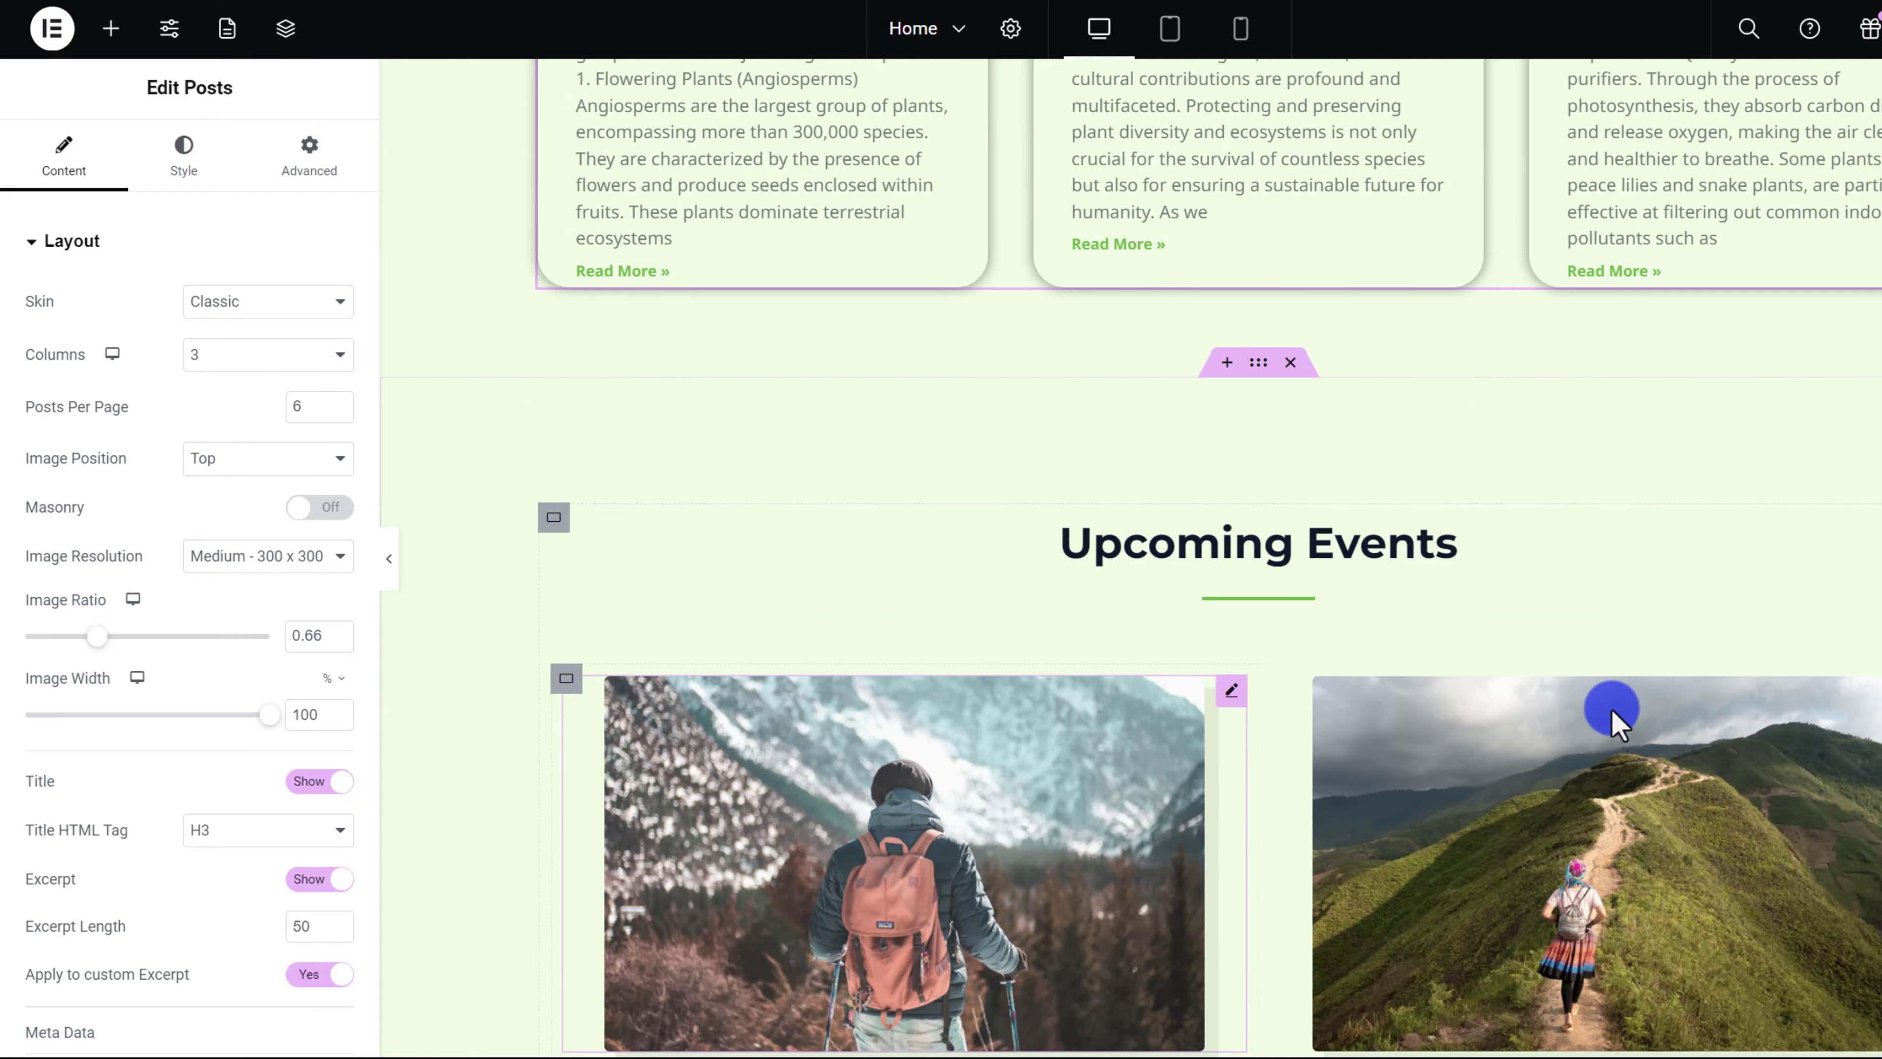
{"action": "scroll", "coordinate": [1323, 660], "scroll_direction": "up", "scroll_amount": 11}
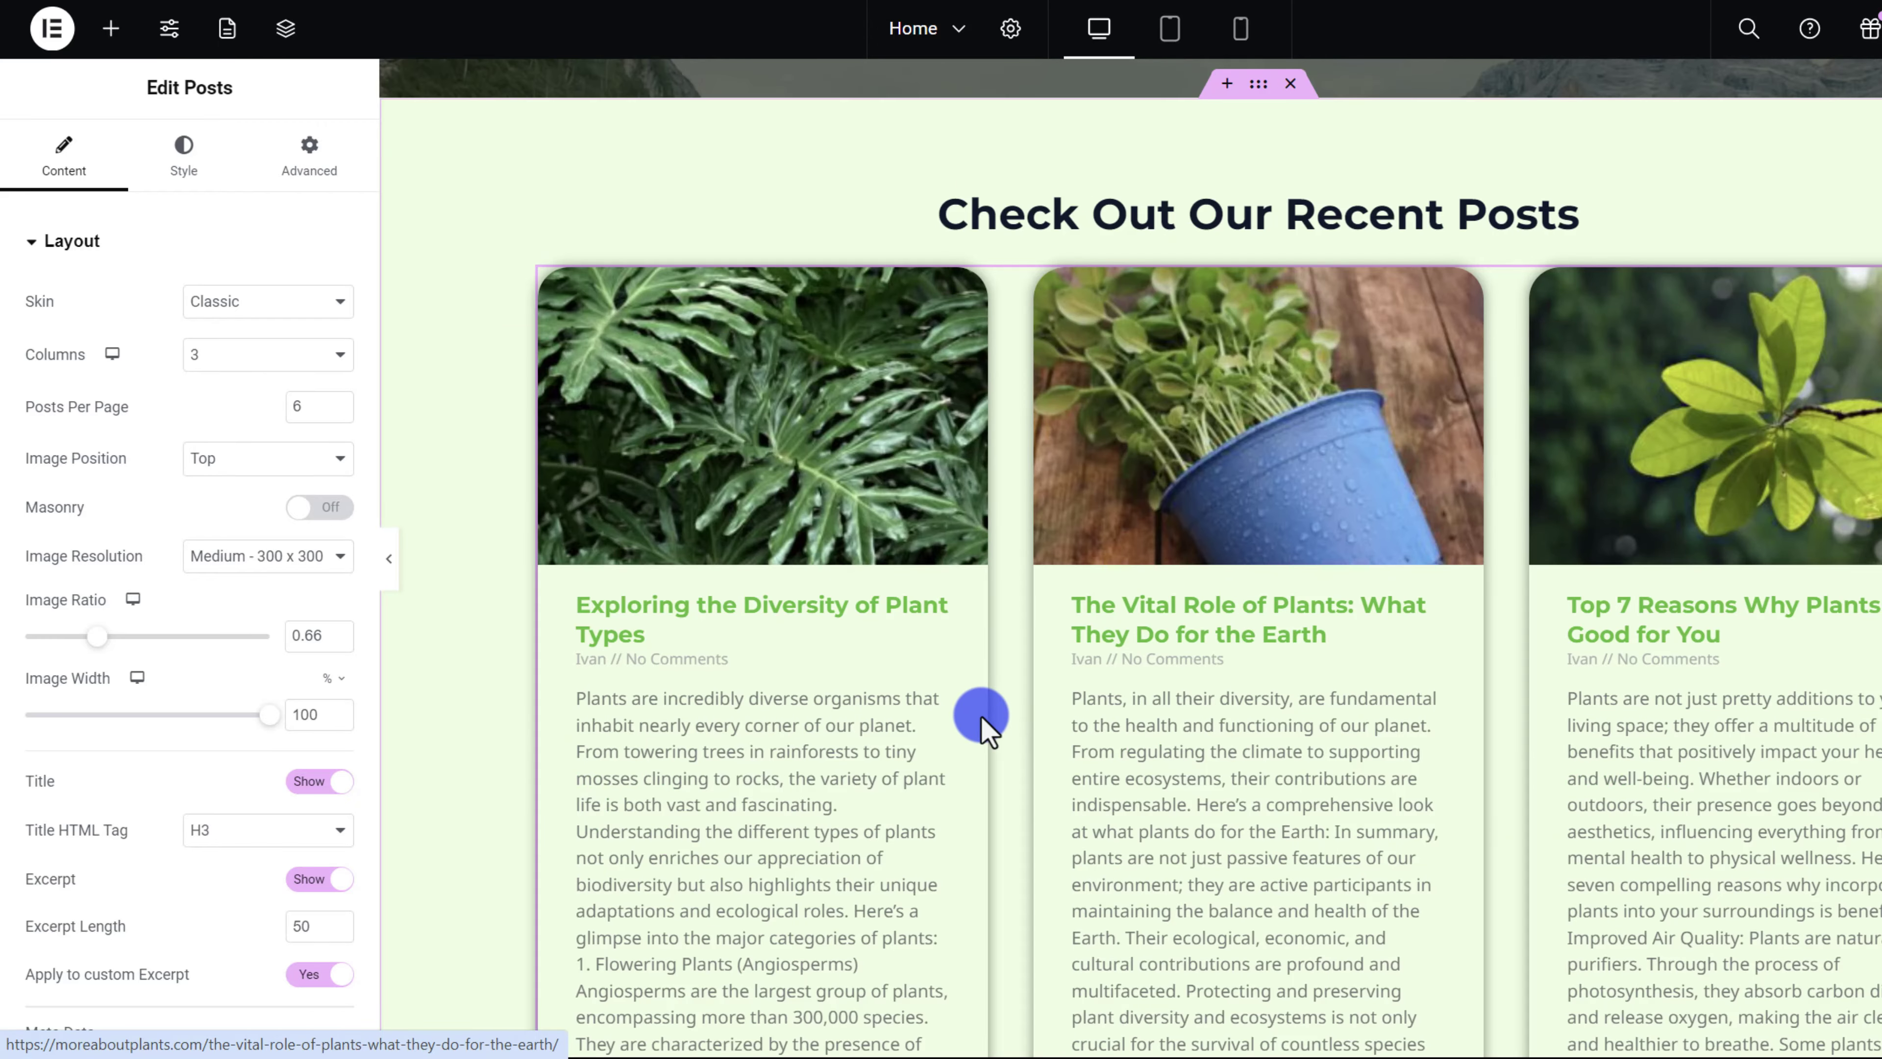
{"action": "scroll", "coordinate": [981, 714], "scroll_direction": "down", "scroll_amount": 2}
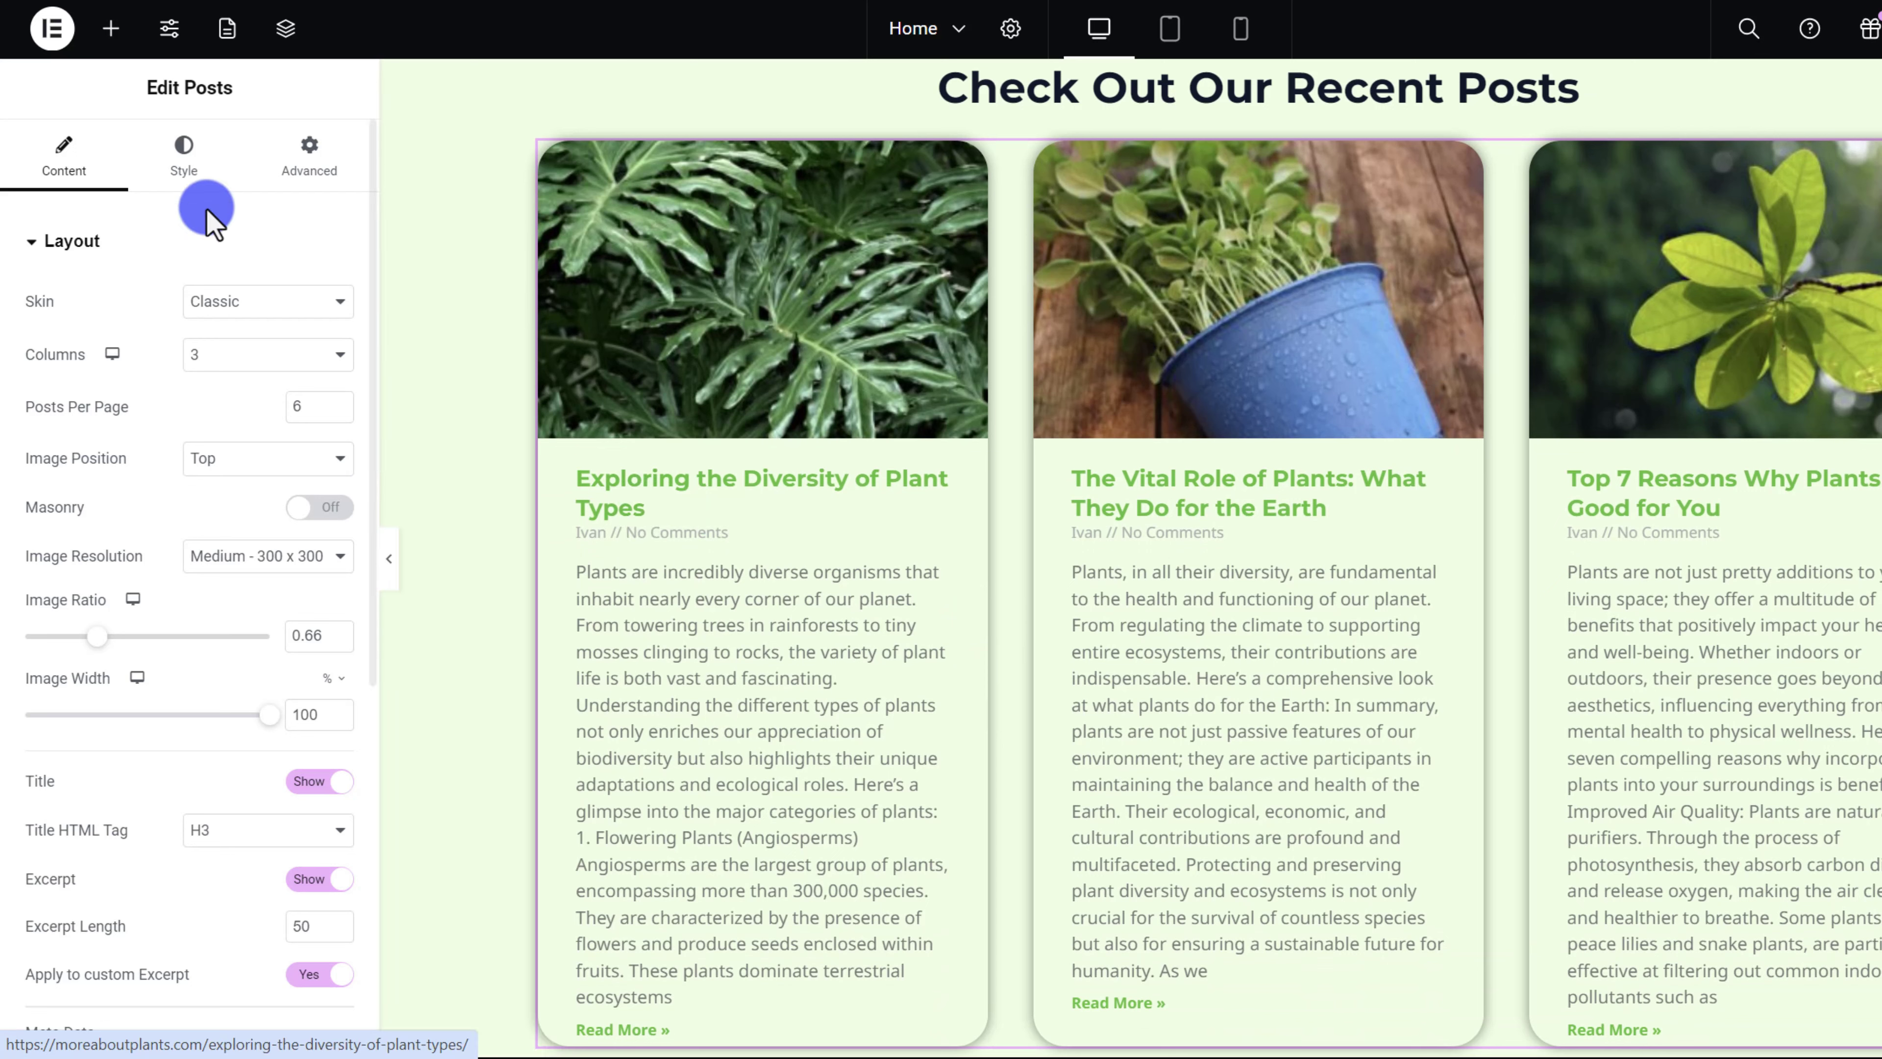
- Set the posts' meta spacing to 15 px and title spacing first to 15 px, then to 10 px
{"action": "left_click", "coordinate": [183, 157]}
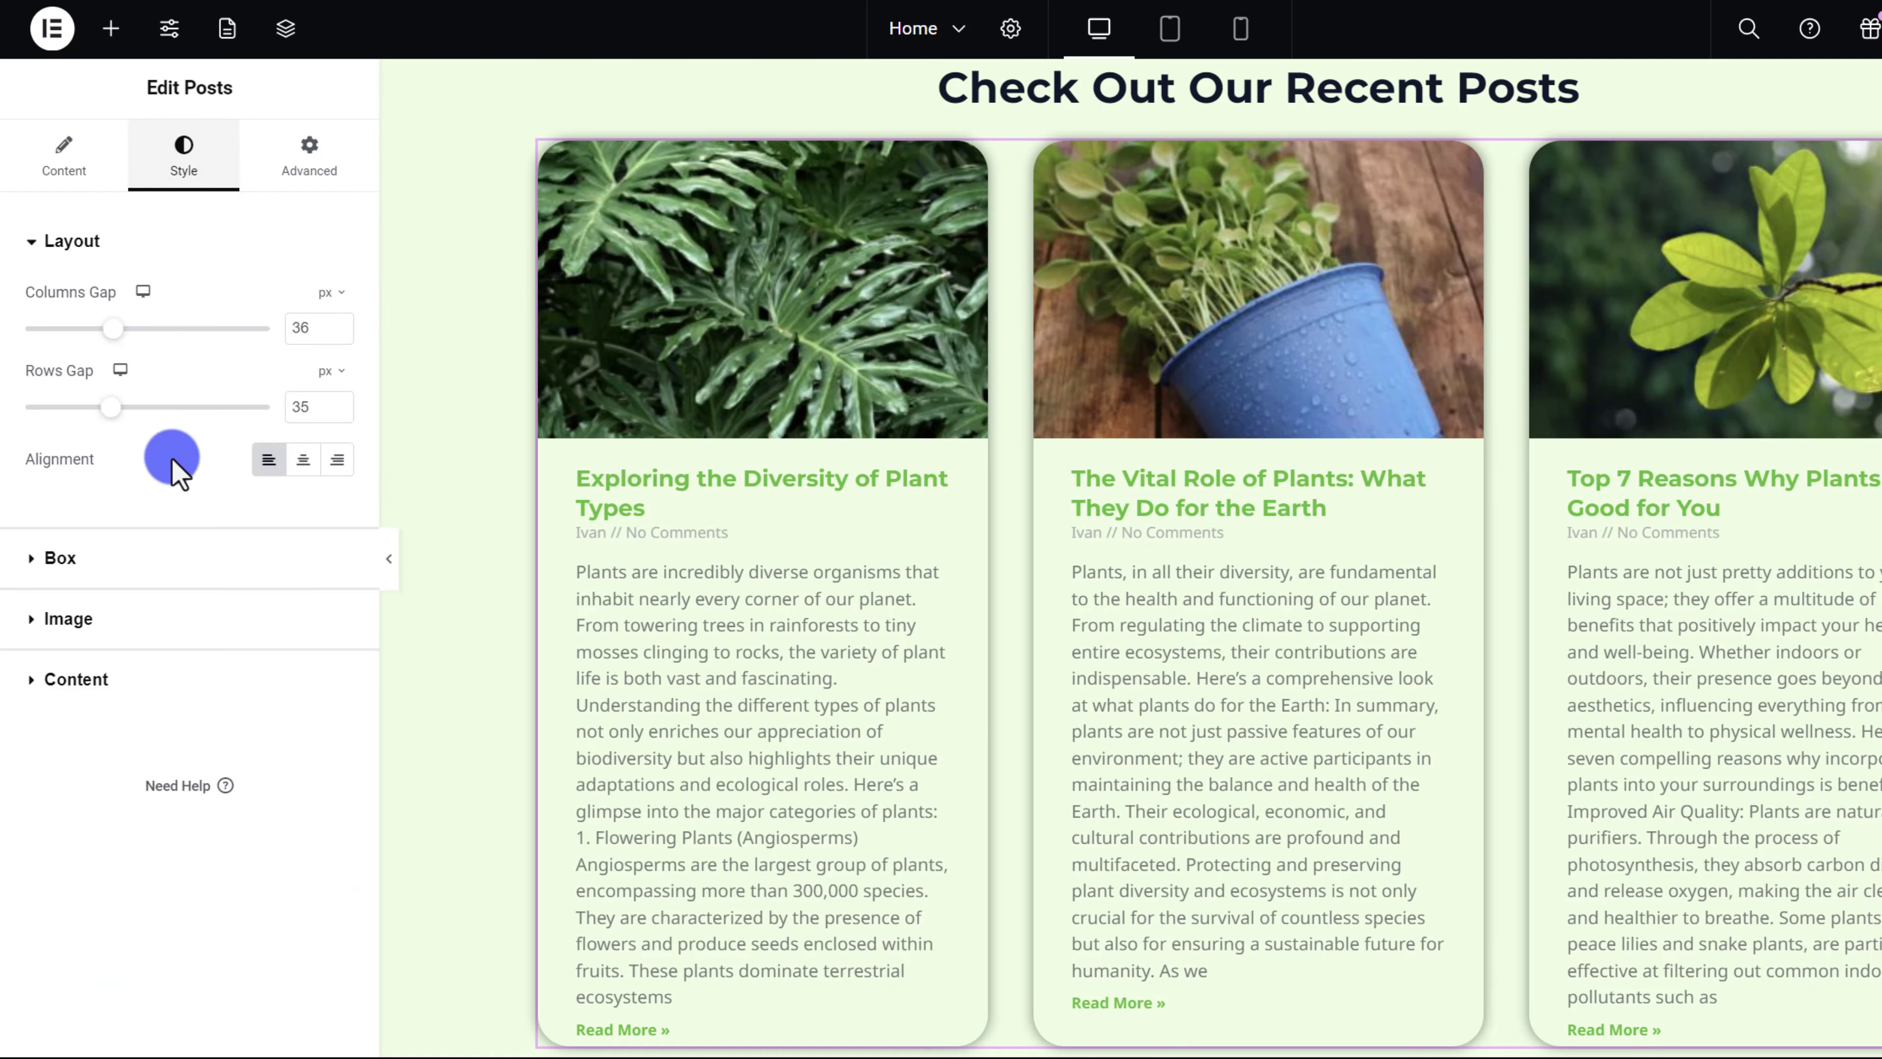
{"action": "left_click", "coordinate": [72, 680]}
{"action": "scroll", "coordinate": [215, 679], "scroll_direction": "down", "scroll_amount": 2}
{"action": "scroll", "coordinate": [215, 680], "scroll_direction": "up", "scroll_amount": 2}
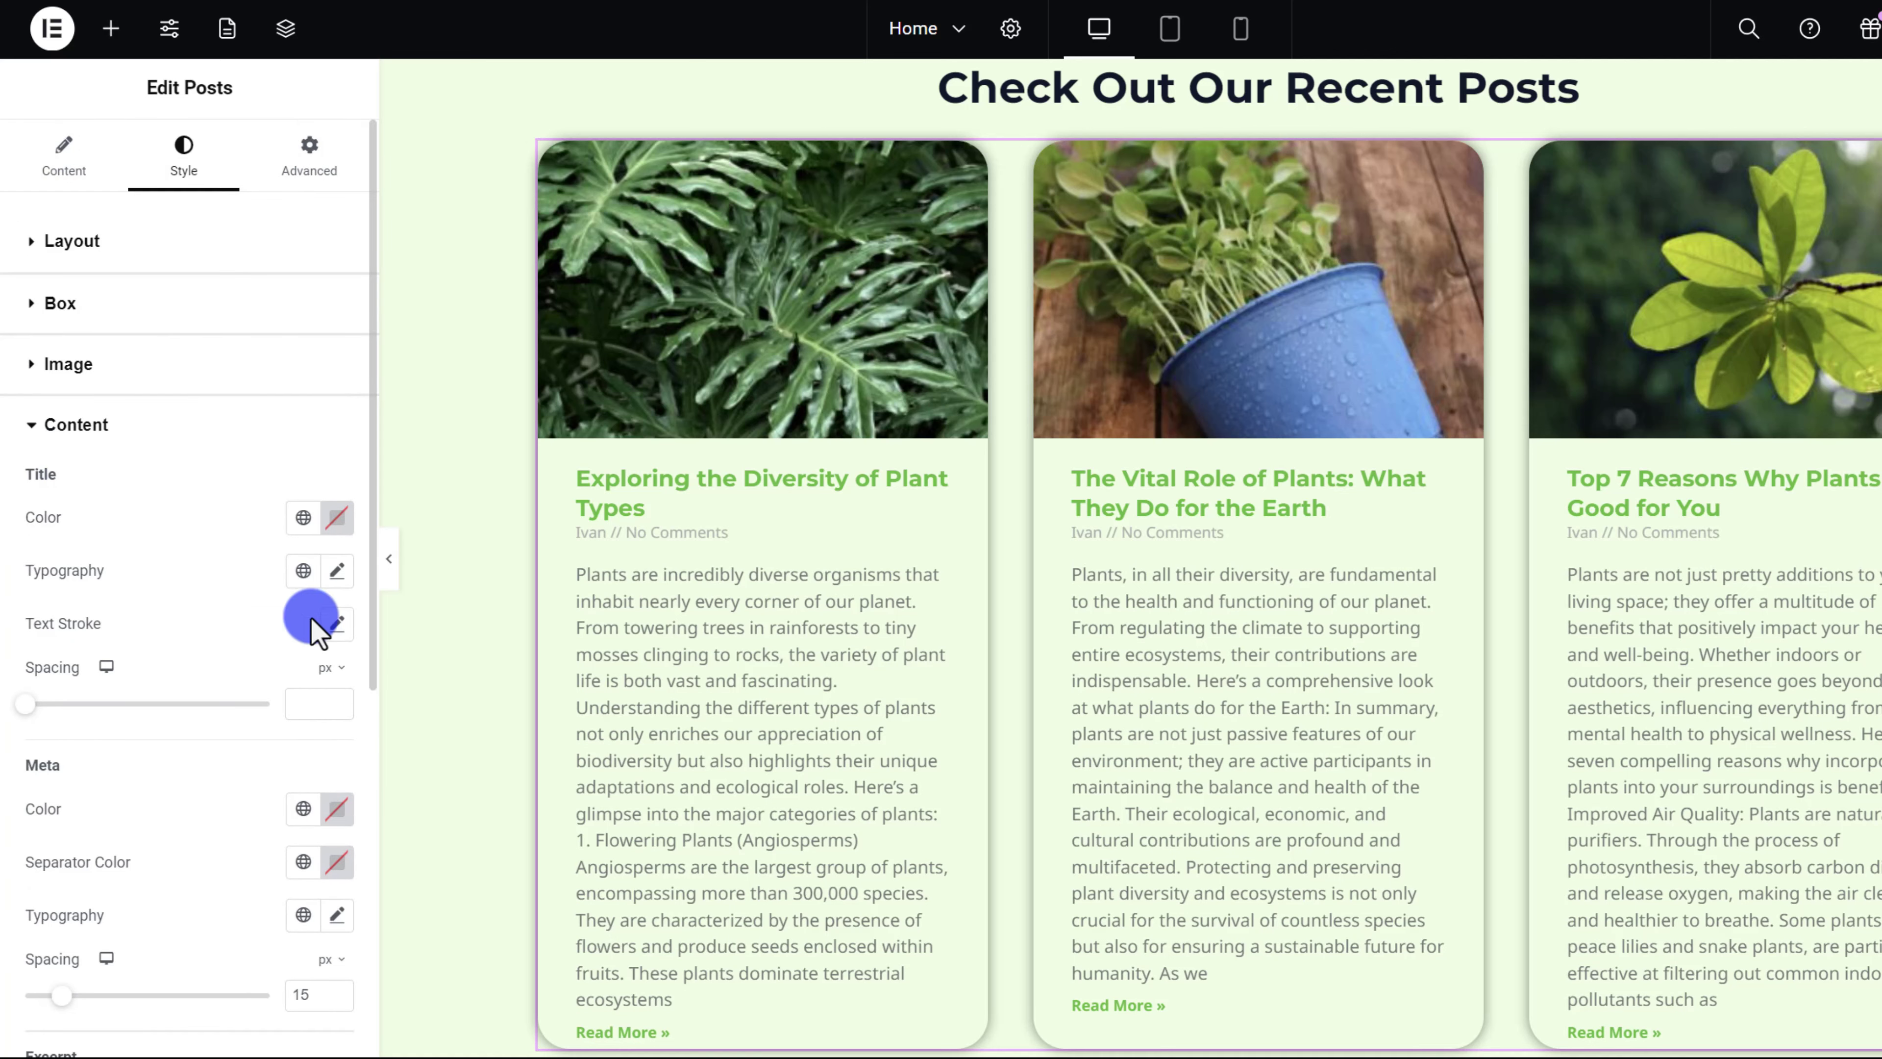
{"action": "type", "text": "15"}
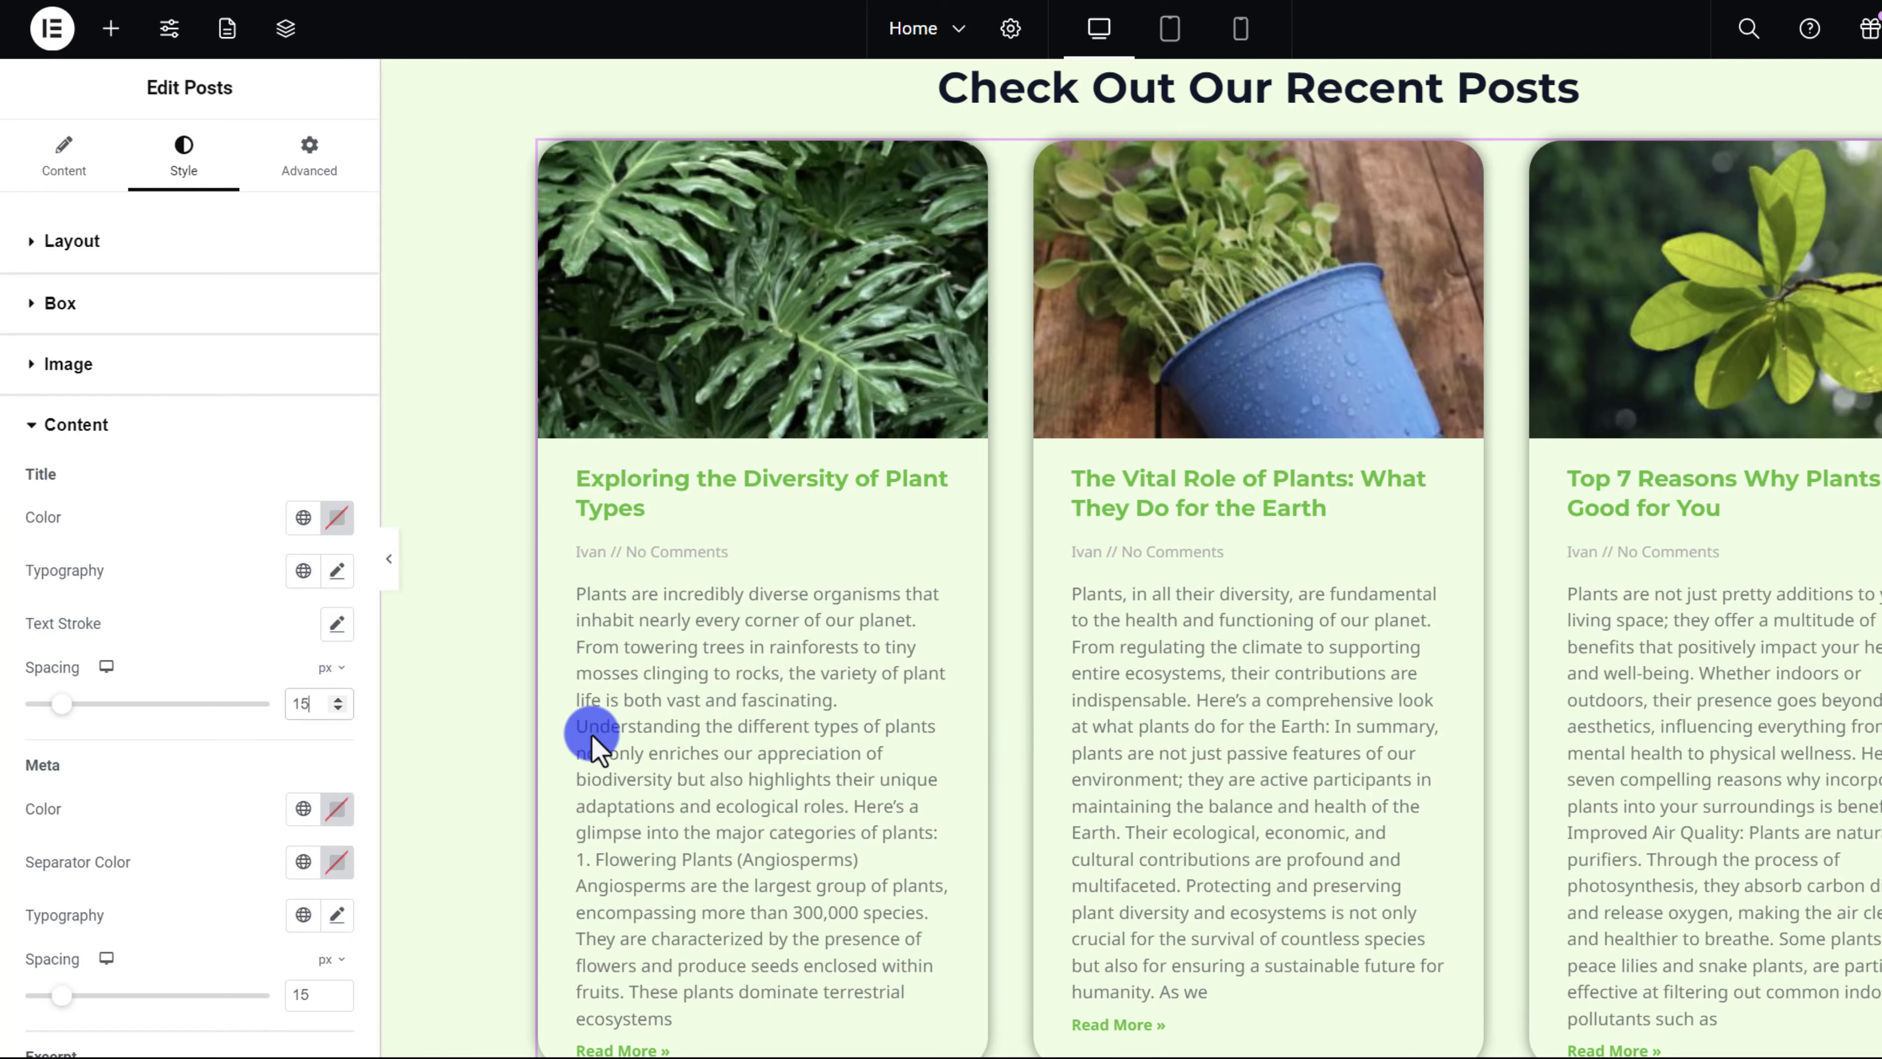
{"action": "scroll", "coordinate": [592, 742], "scroll_direction": "up", "scroll_amount": 3}
{"action": "scroll", "coordinate": [525, 744], "scroll_direction": "down", "scroll_amount": 5}
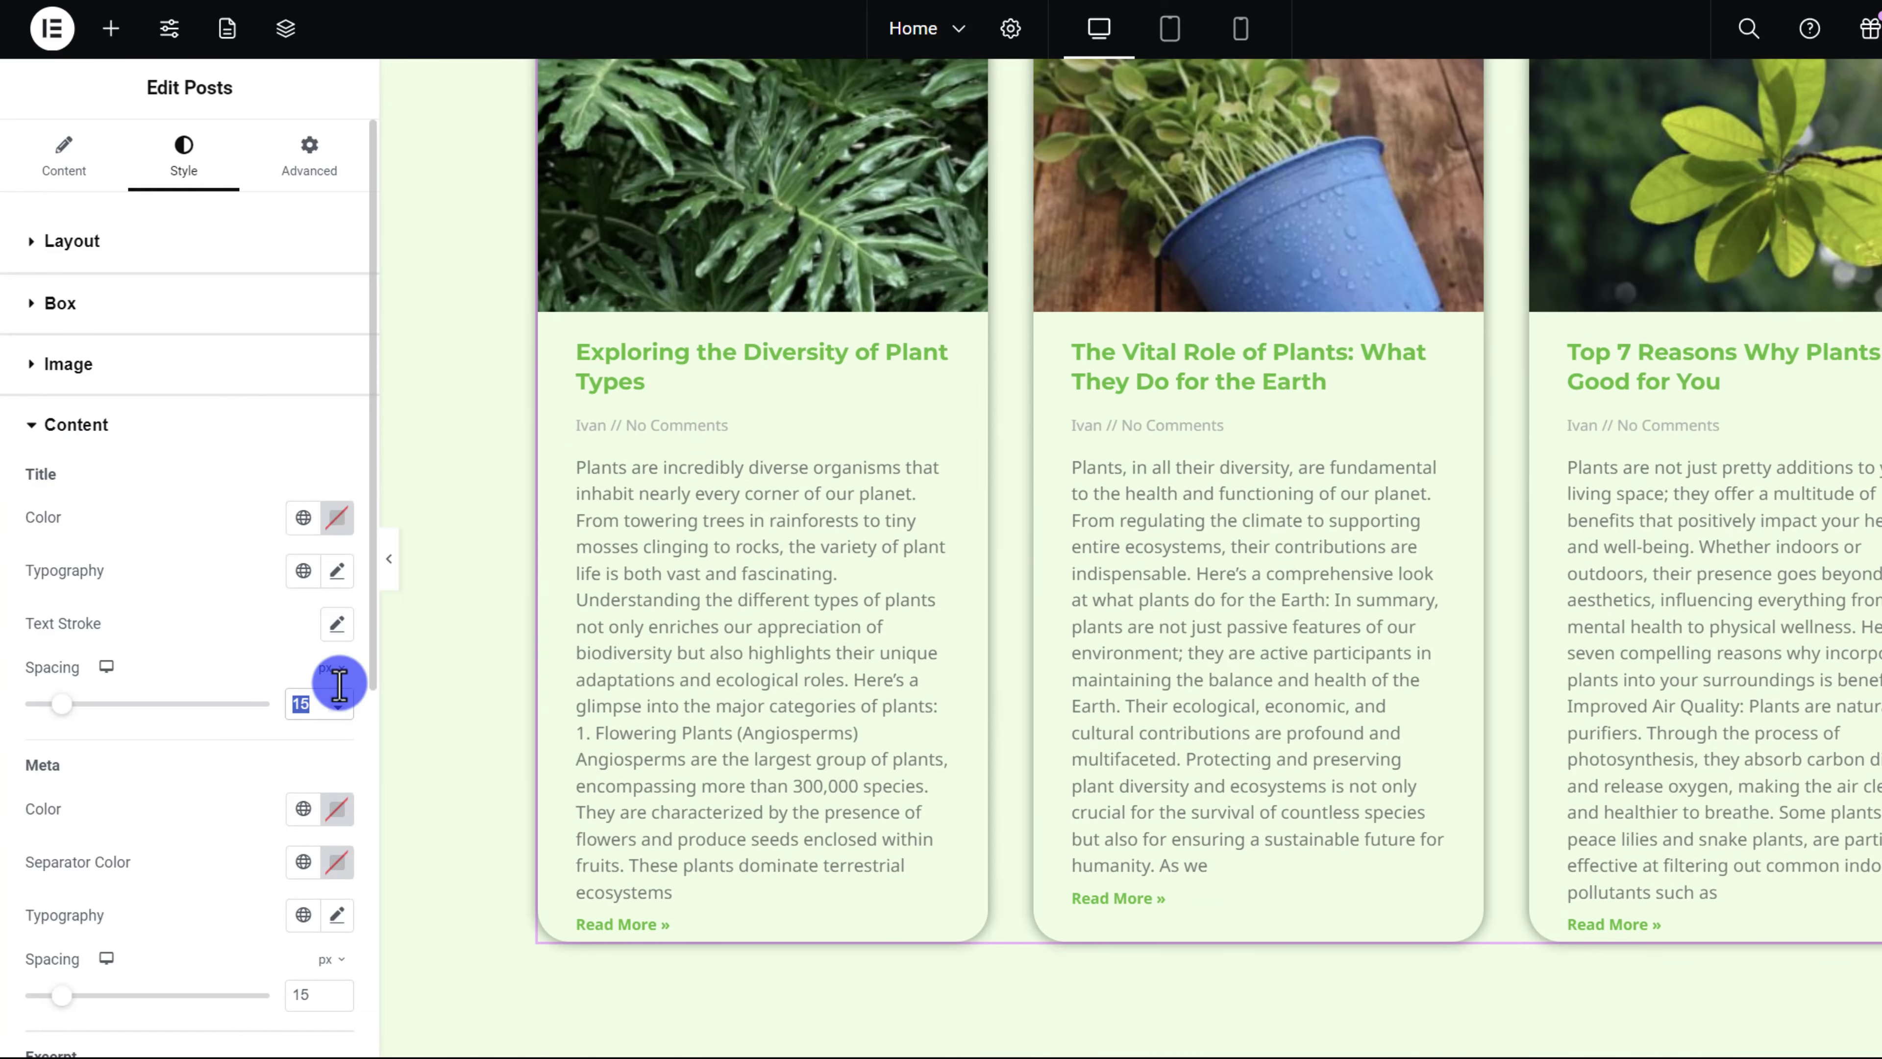
{"action": "type", "text": "10"}
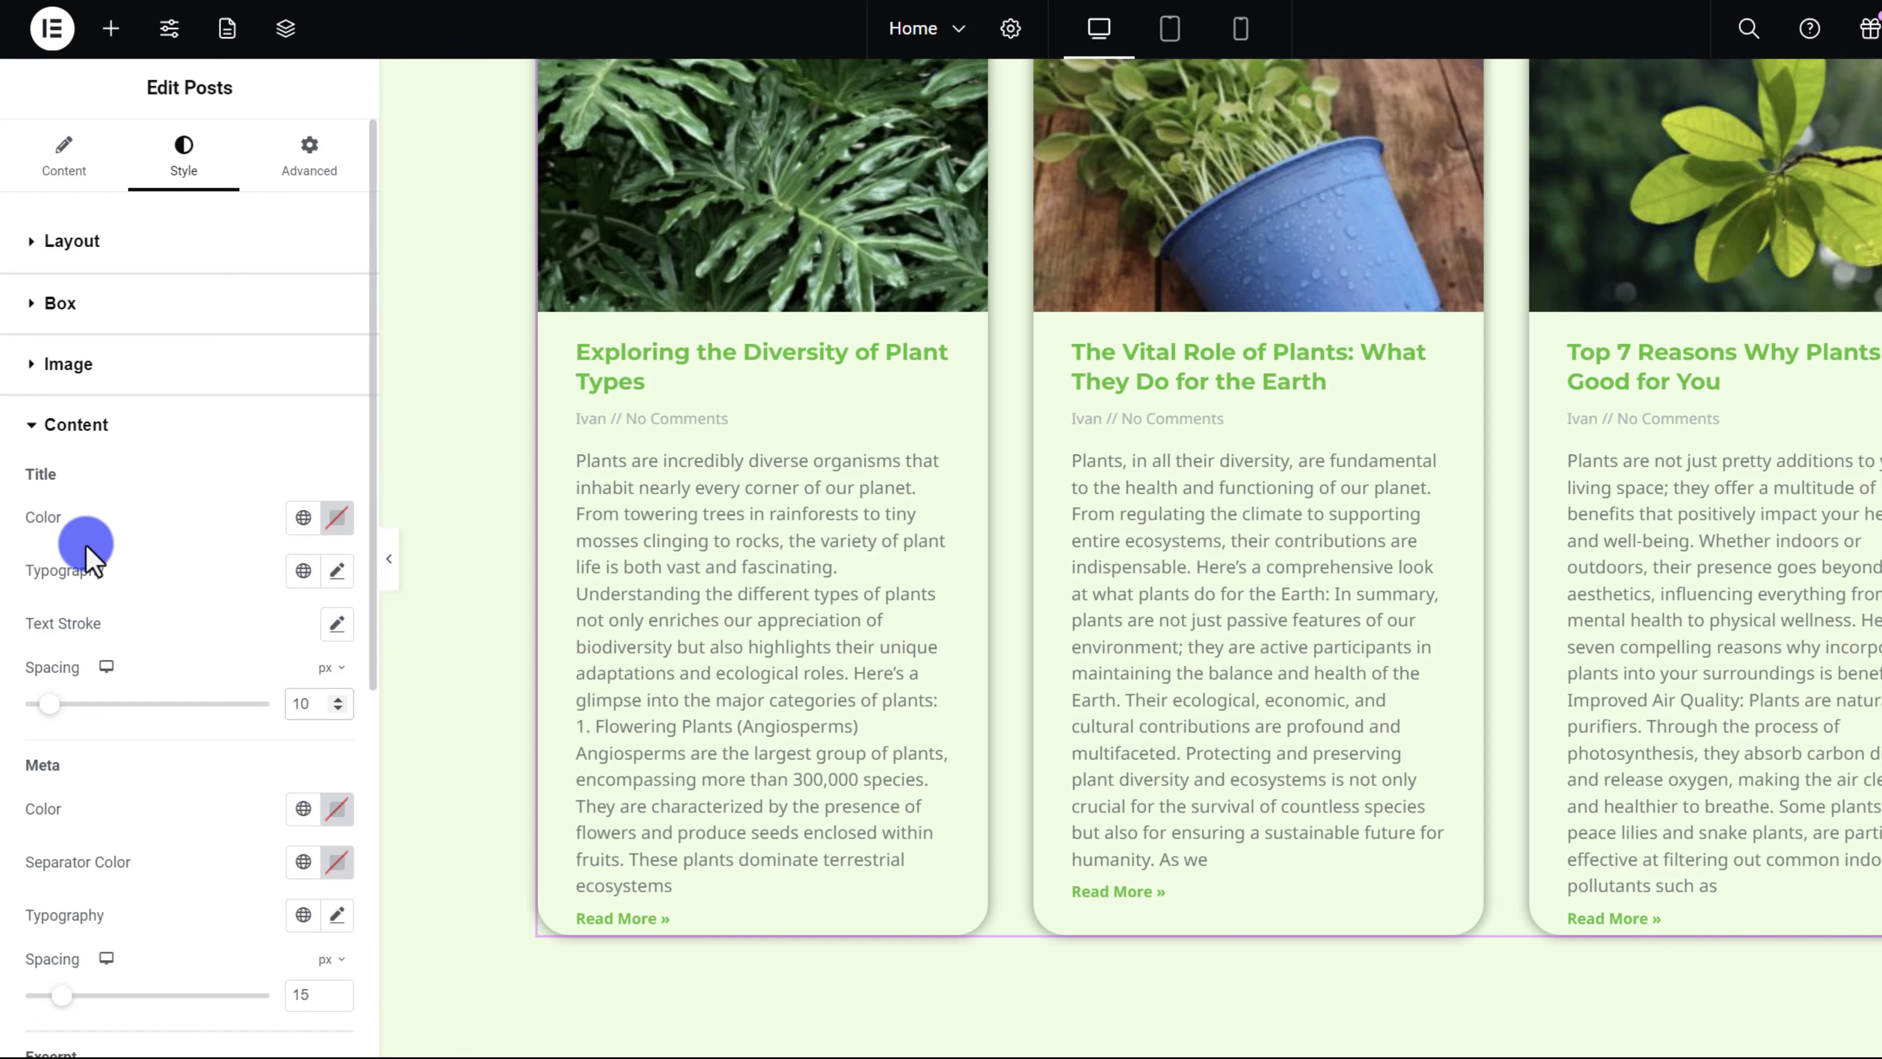
- Try an Image widget above the Everest Camp Trek photo in the Upcoming Events section, and delete it
{"action": "scroll", "coordinate": [491, 579], "scroll_direction": "up", "scroll_amount": 8}
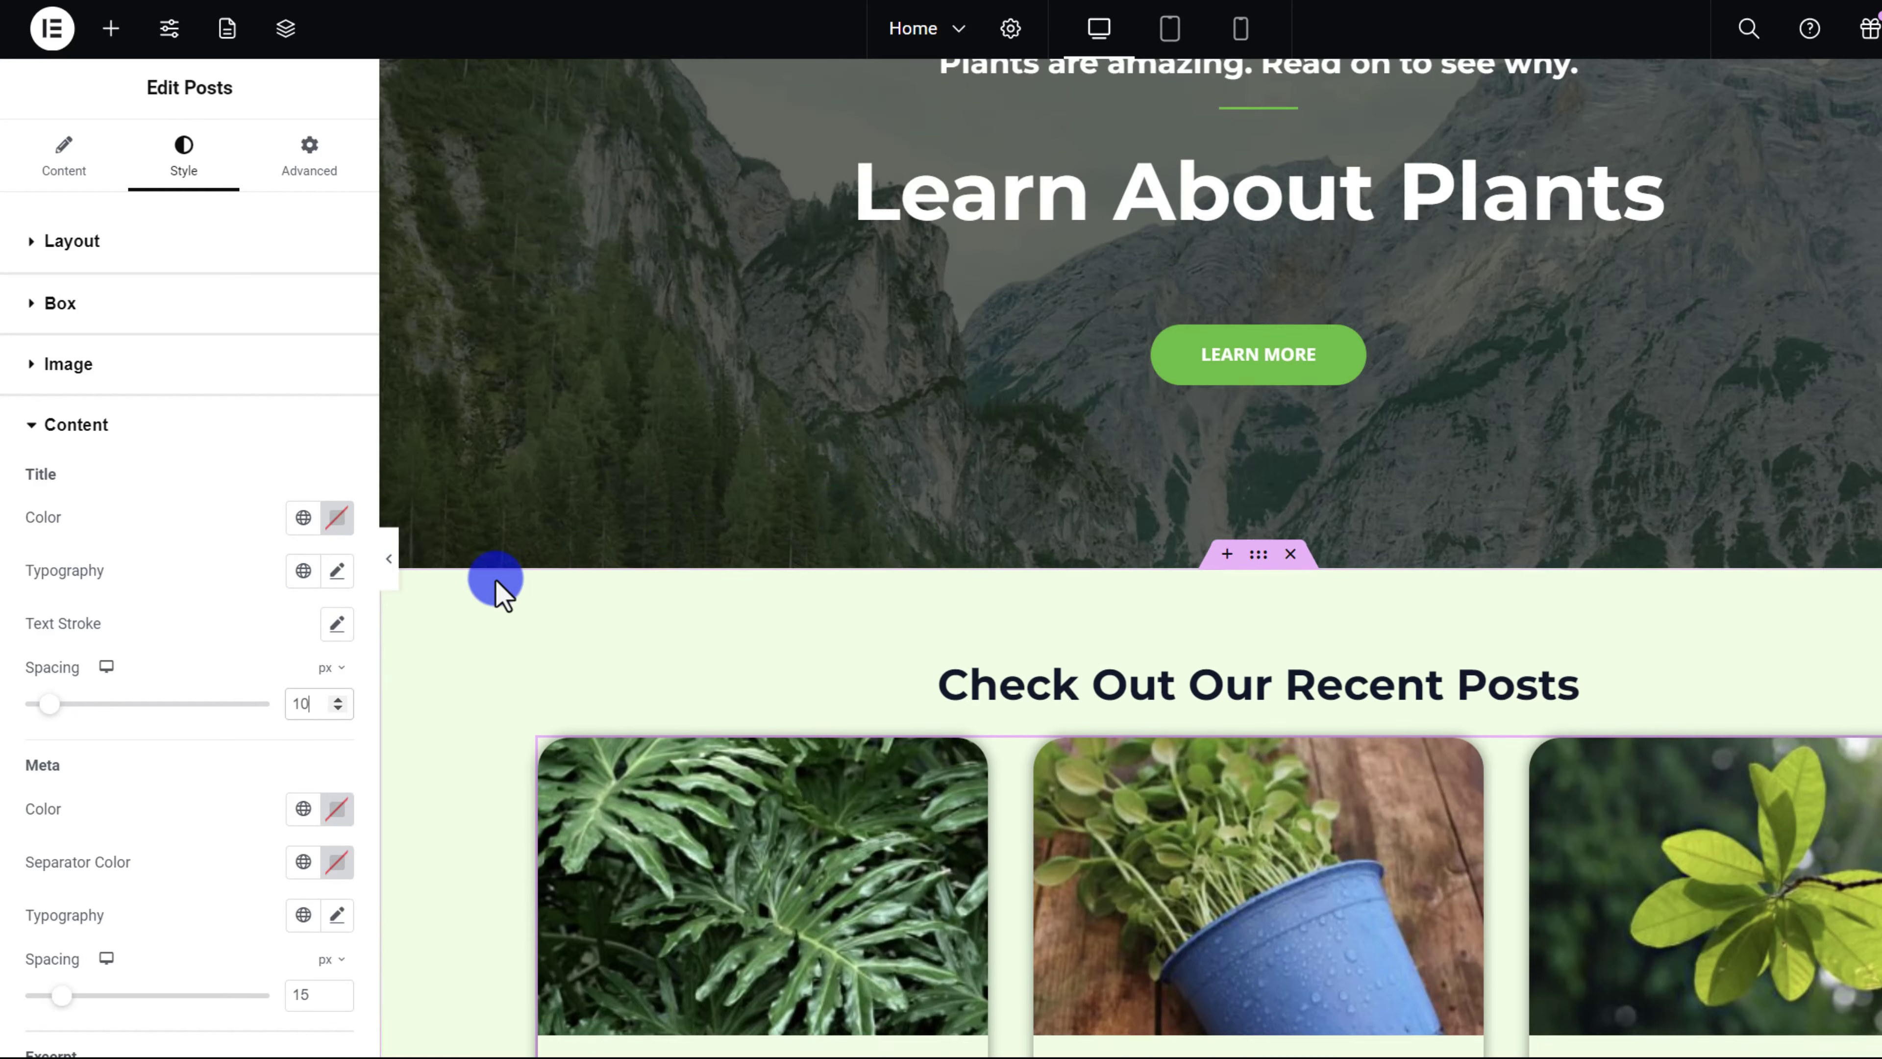
{"action": "scroll", "coordinate": [494, 578], "scroll_direction": "up", "scroll_amount": 4}
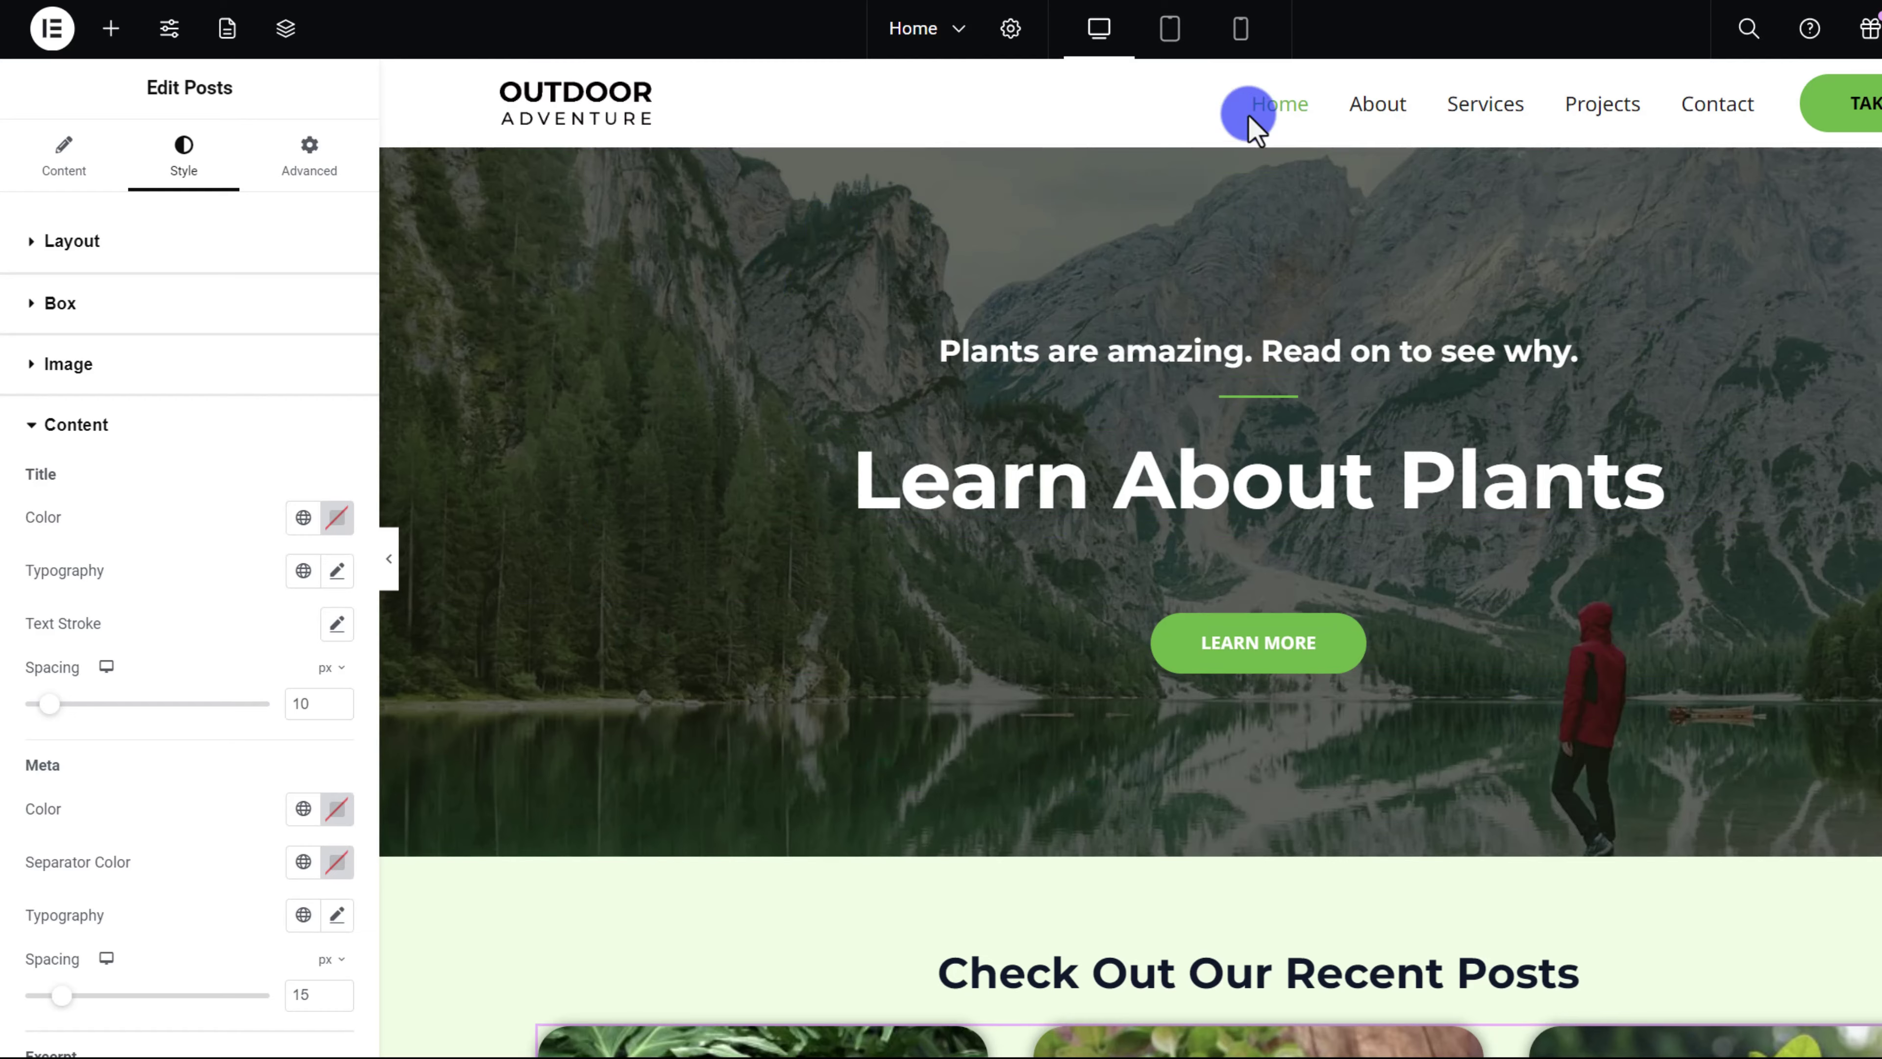
{"action": "scroll", "coordinate": [1204, 552], "scroll_direction": "down", "scroll_amount": 15}
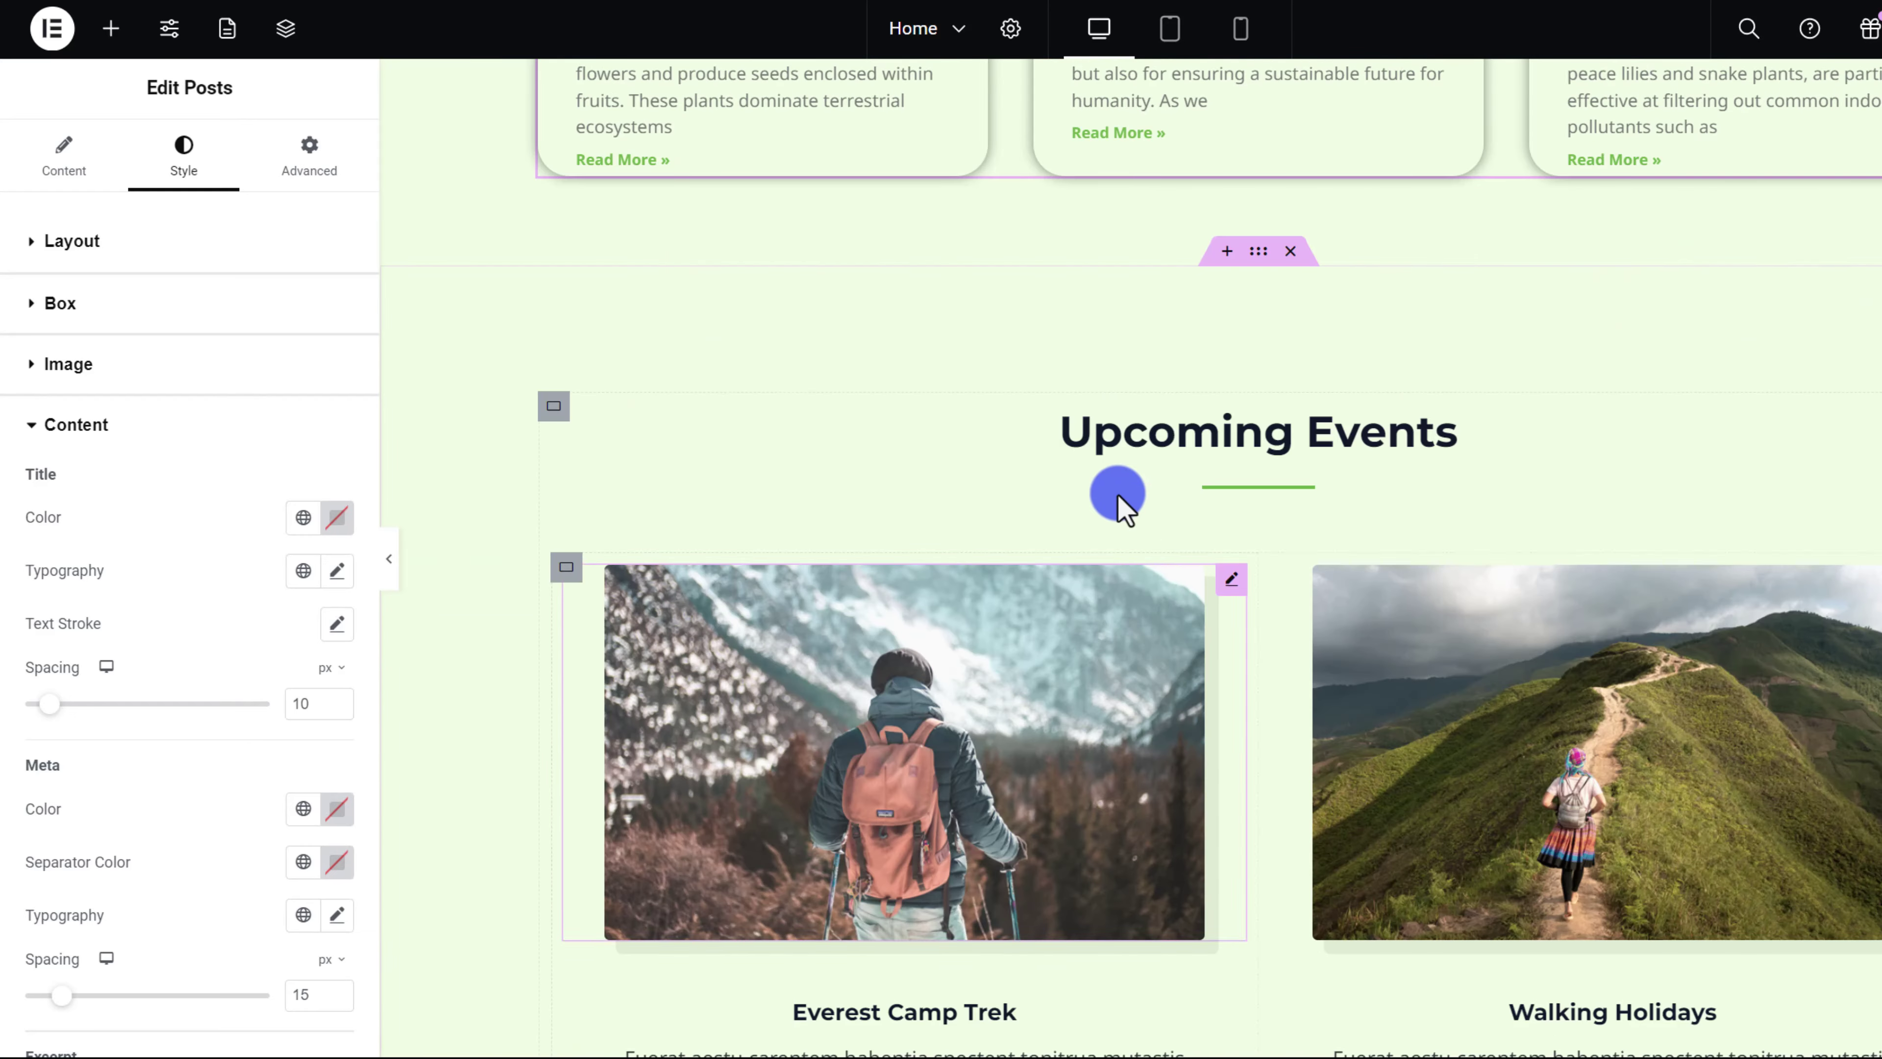
{"action": "left_click", "coordinate": [110, 37]}
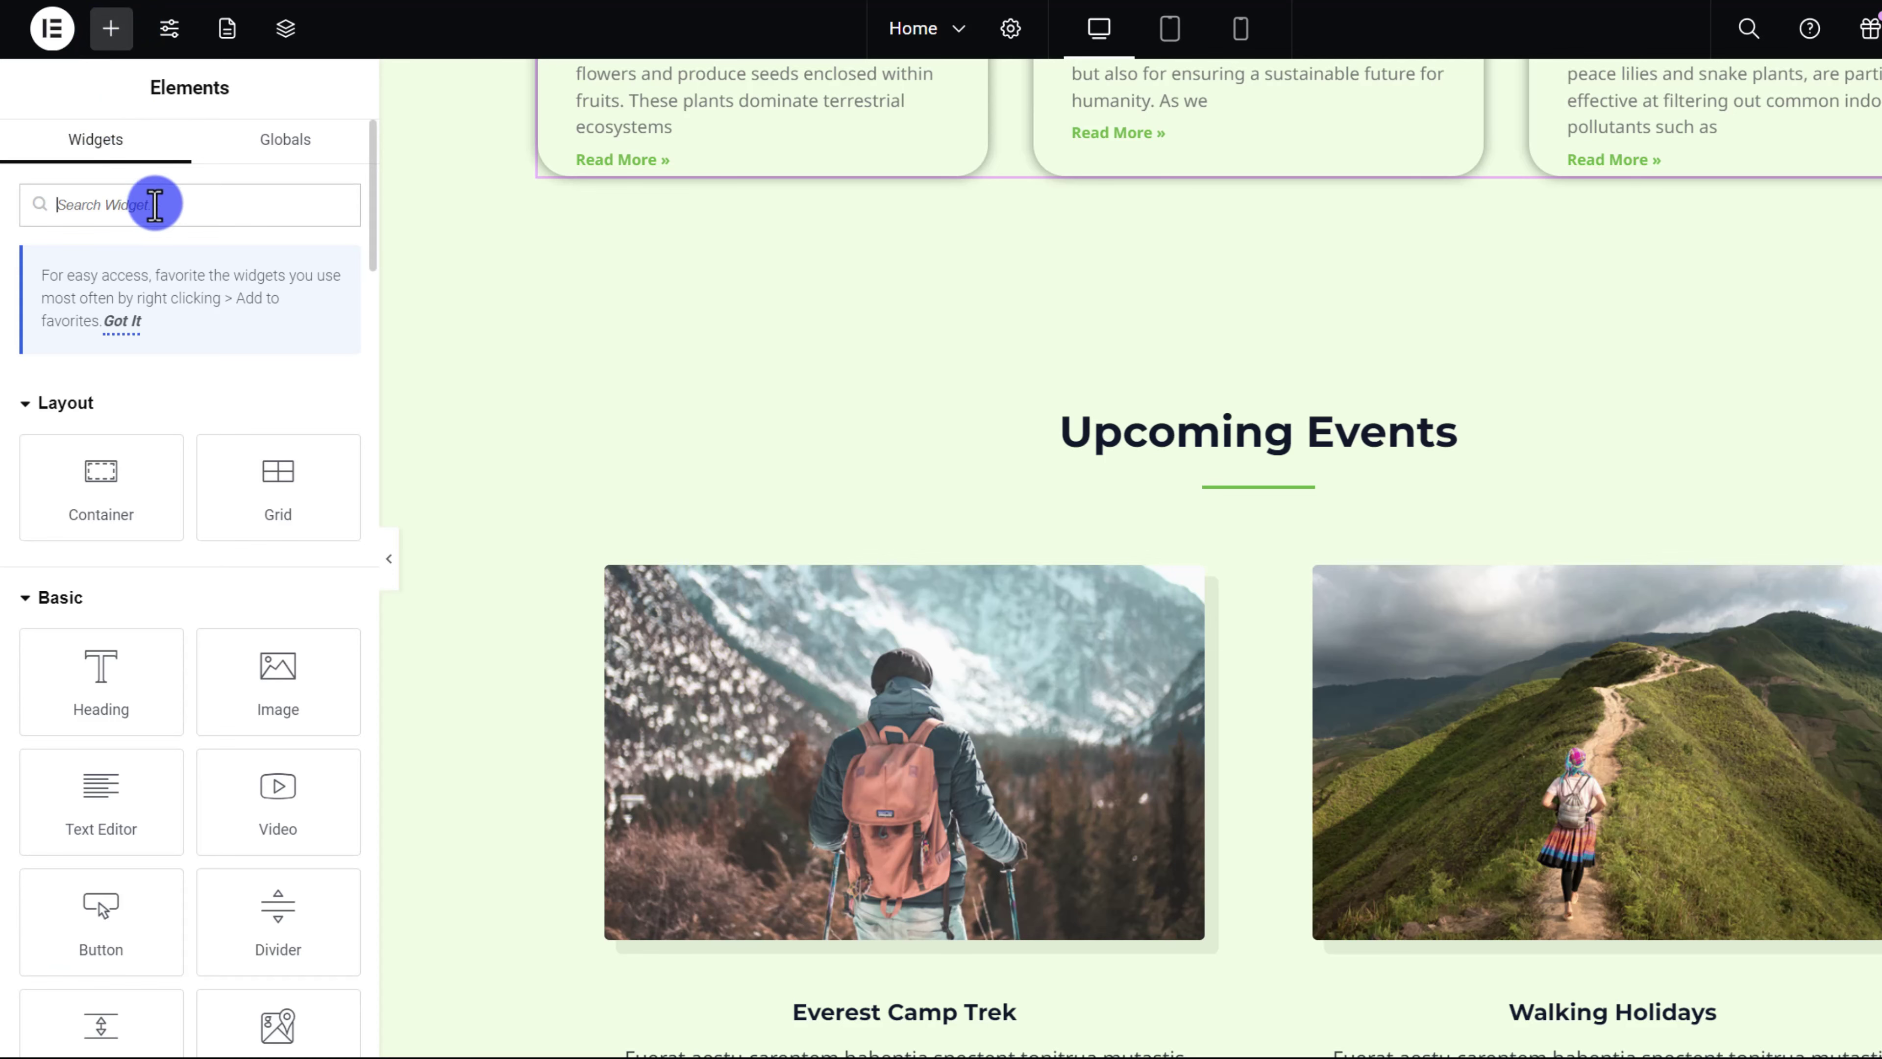
{"action": "scroll", "coordinate": [719, 756], "scroll_direction": "down", "scroll_amount": 3}
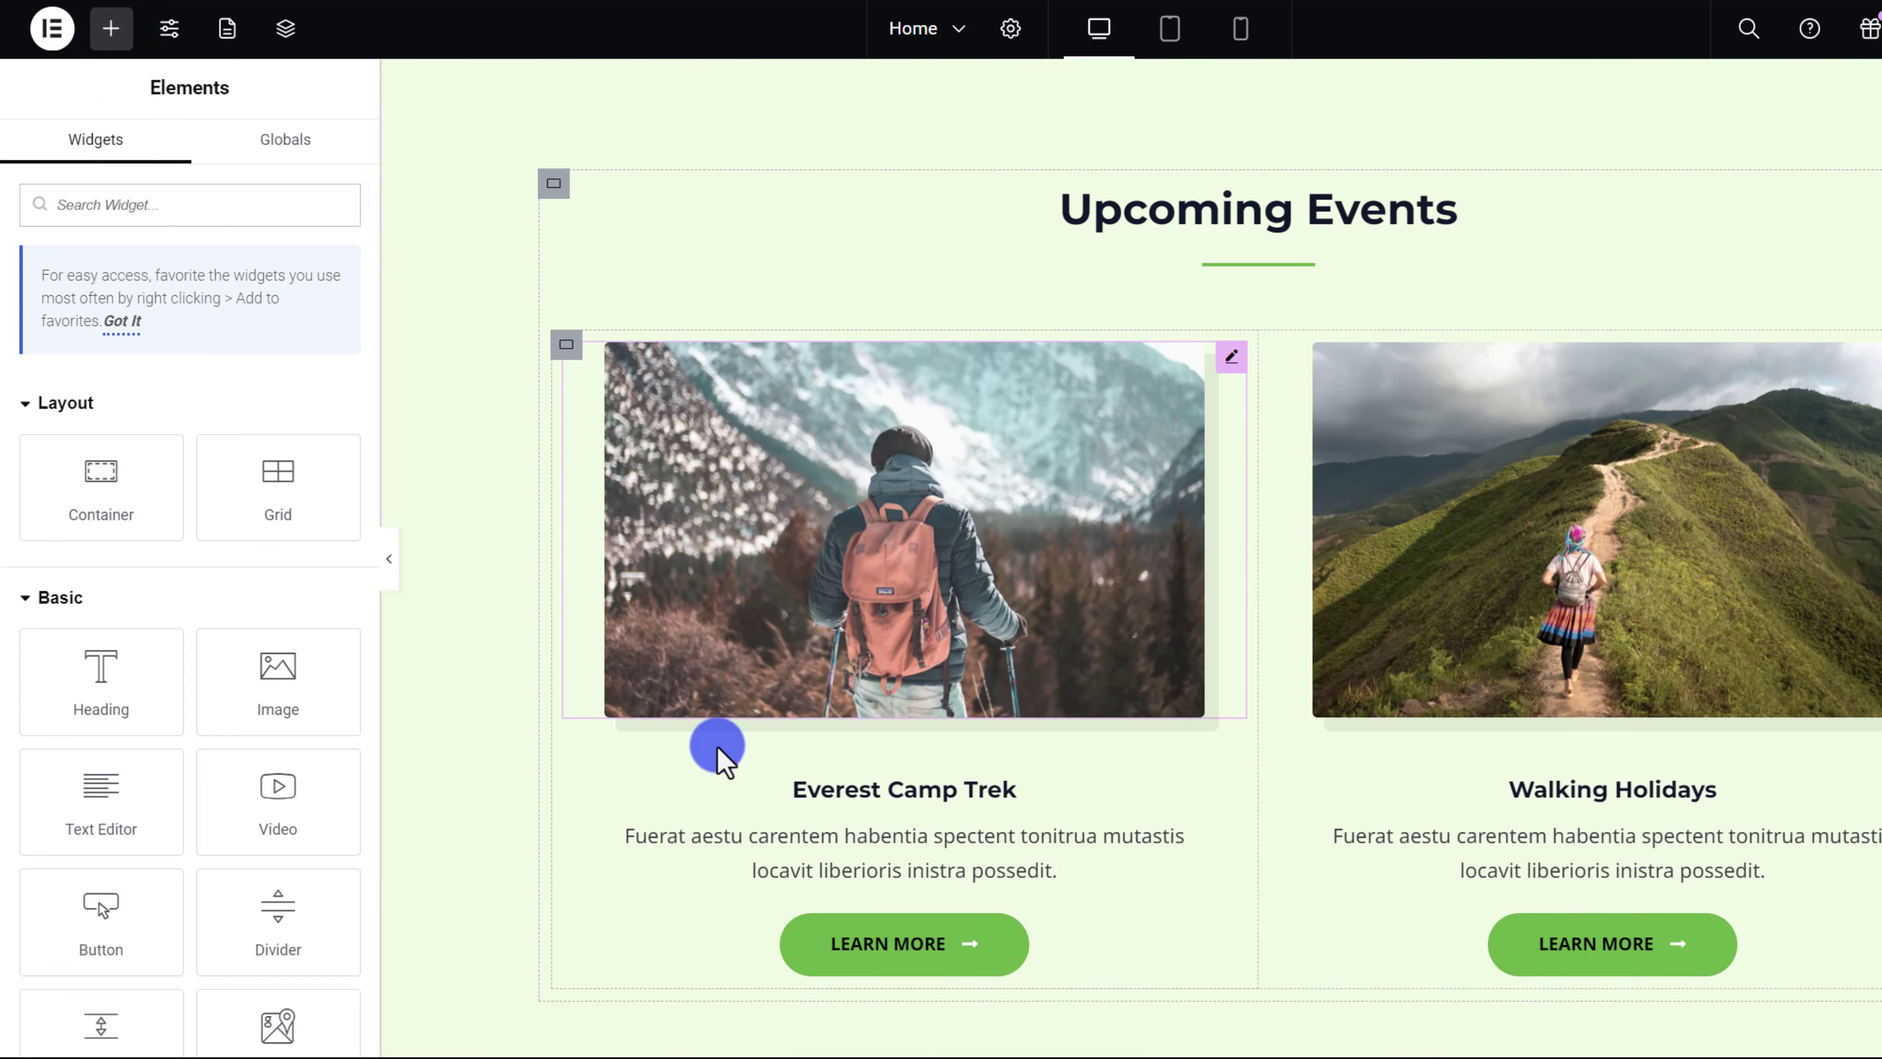
{"action": "scroll", "coordinate": [84, 840], "scroll_direction": "down", "scroll_amount": 4}
{"action": "left_click_drag", "start_coordinate": [269, 440], "coordinate": [848, 355]}
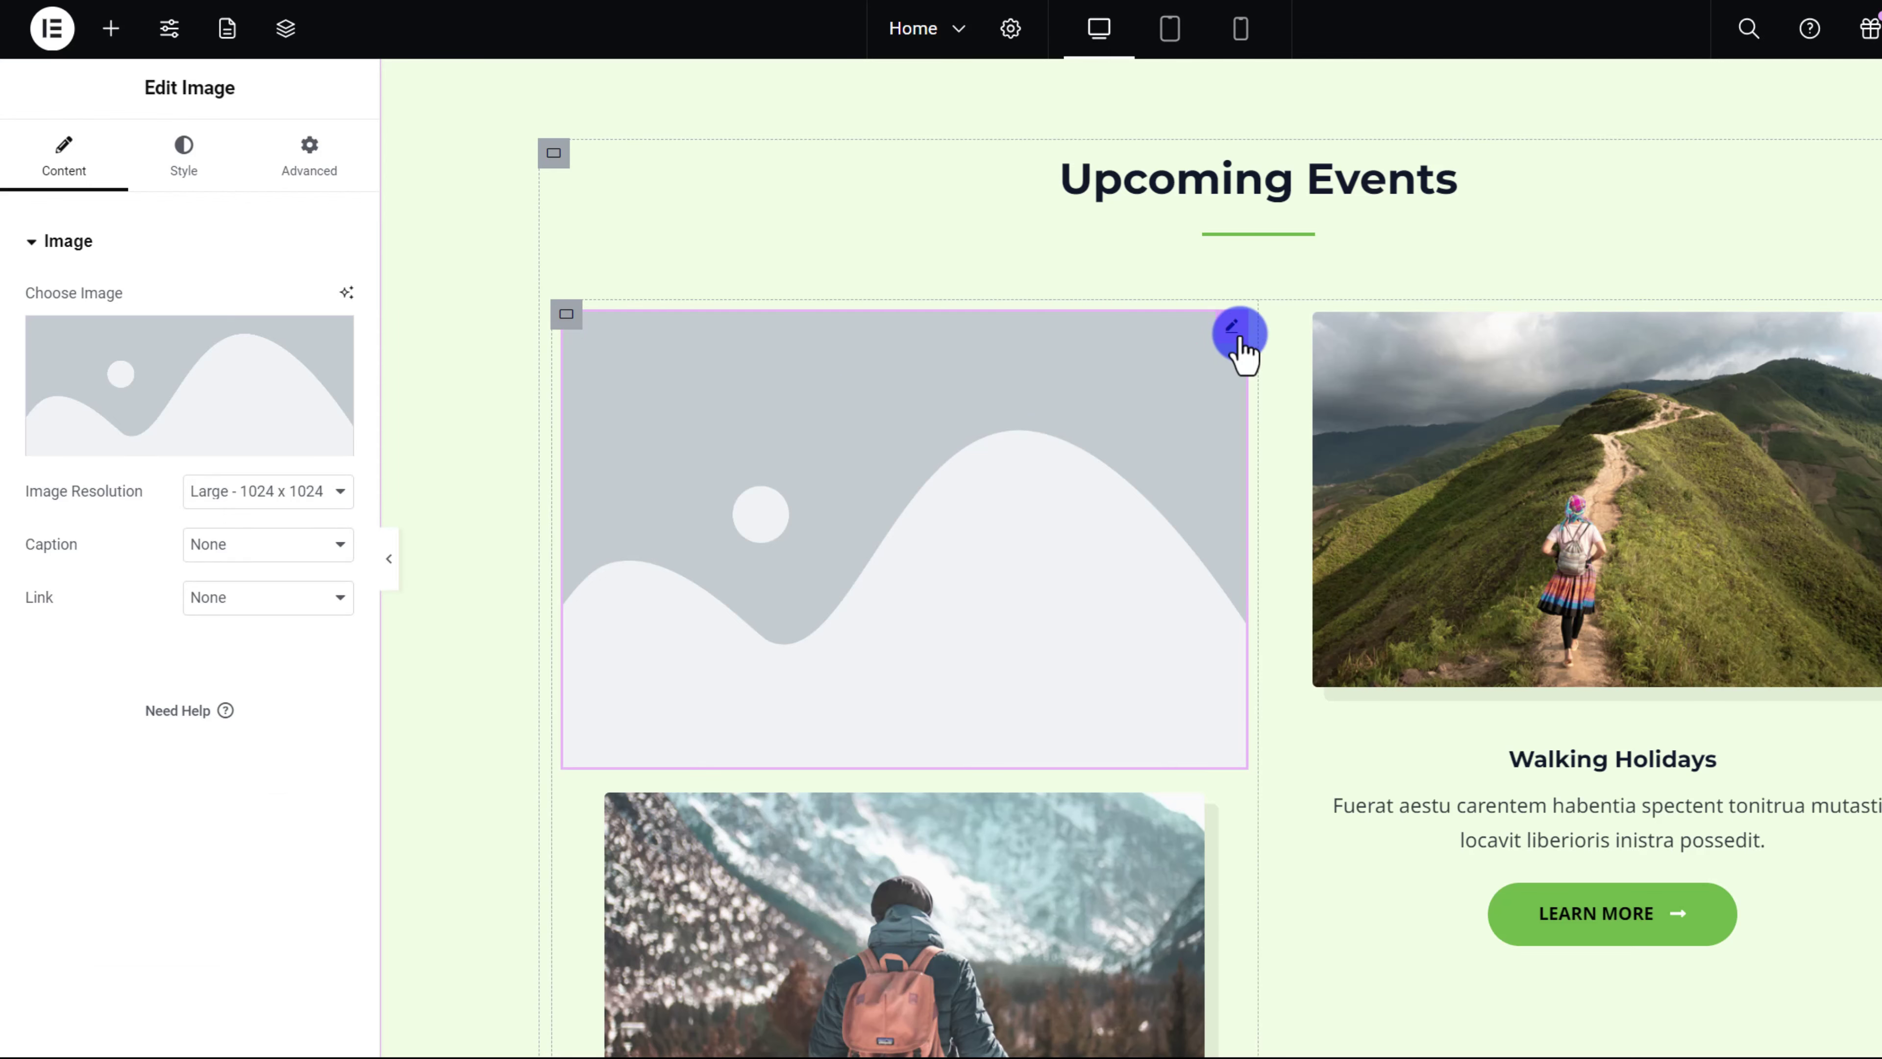
{"action": "right_click", "coordinate": [1226, 349]}
{"action": "left_click", "coordinate": [1305, 1002]}
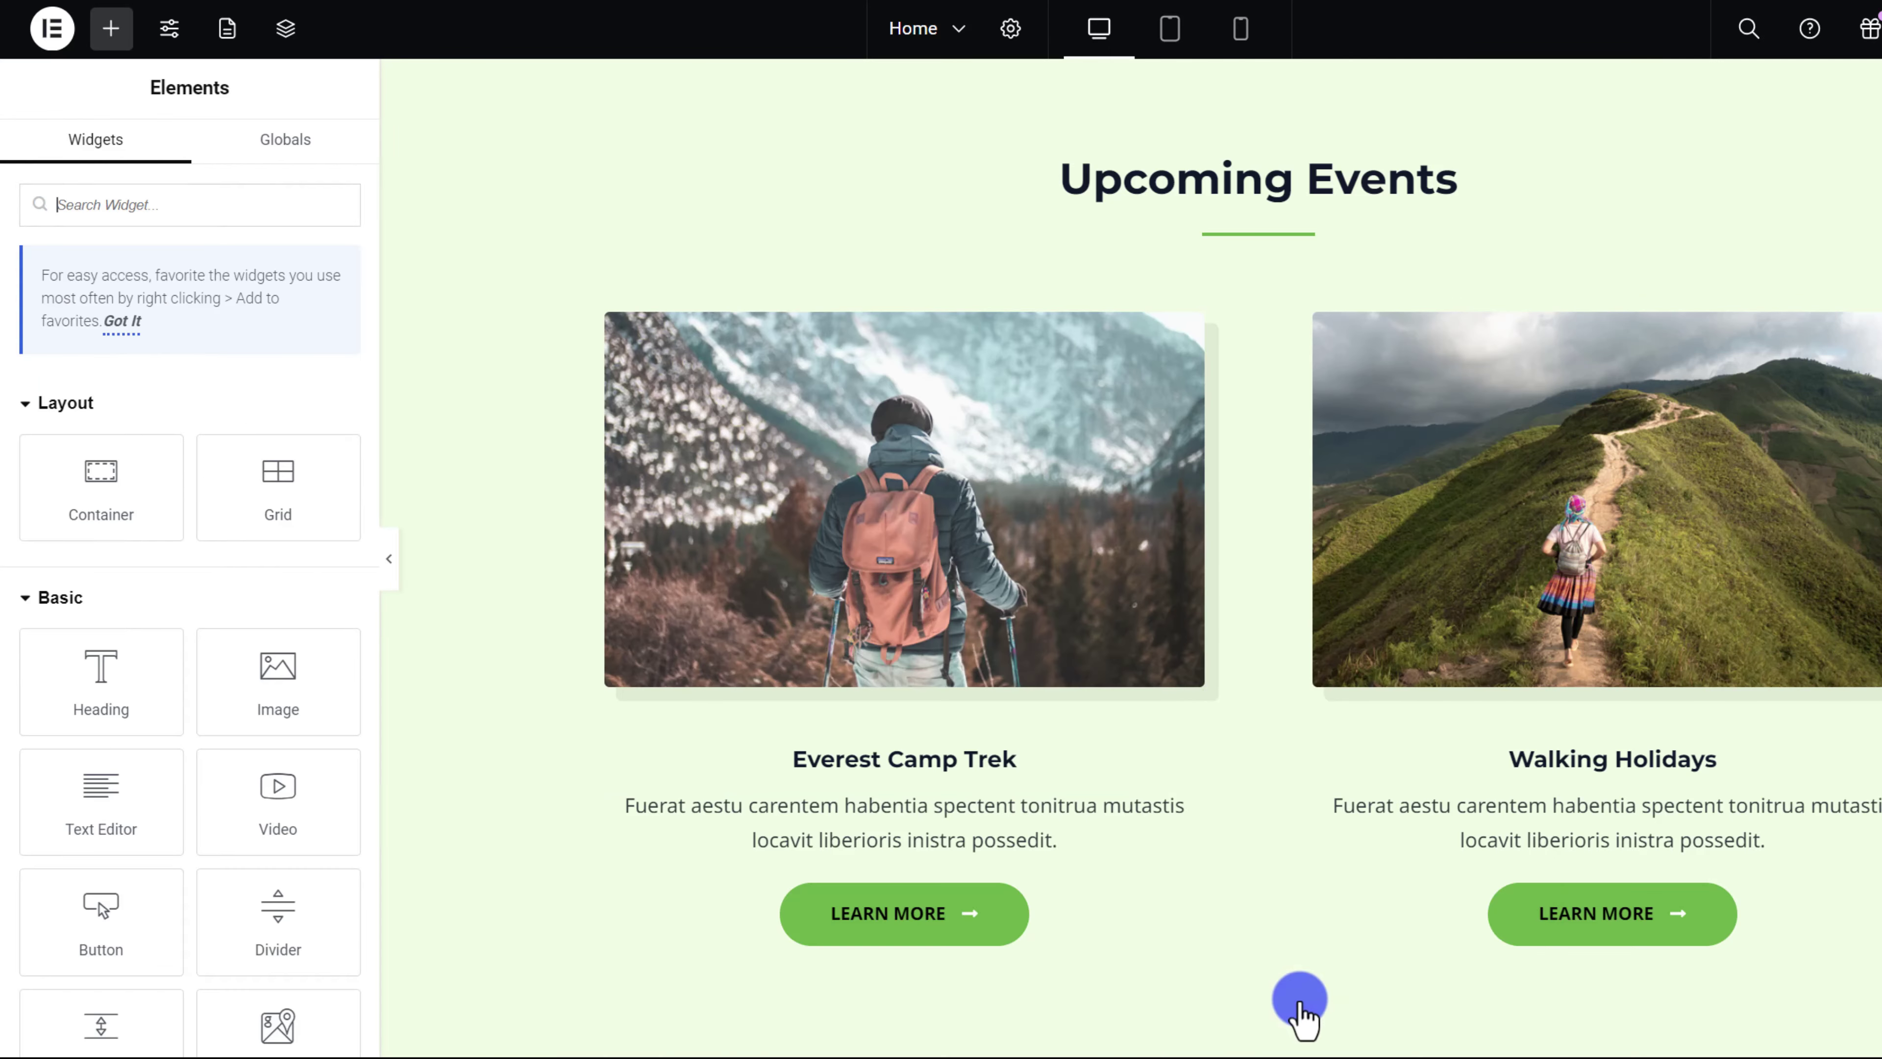
- Look over the Home page's sections from Upcoming Tours & Destination back up to the hero
{"action": "scroll", "coordinate": [550, 652], "scroll_direction": "down", "scroll_amount": 20}
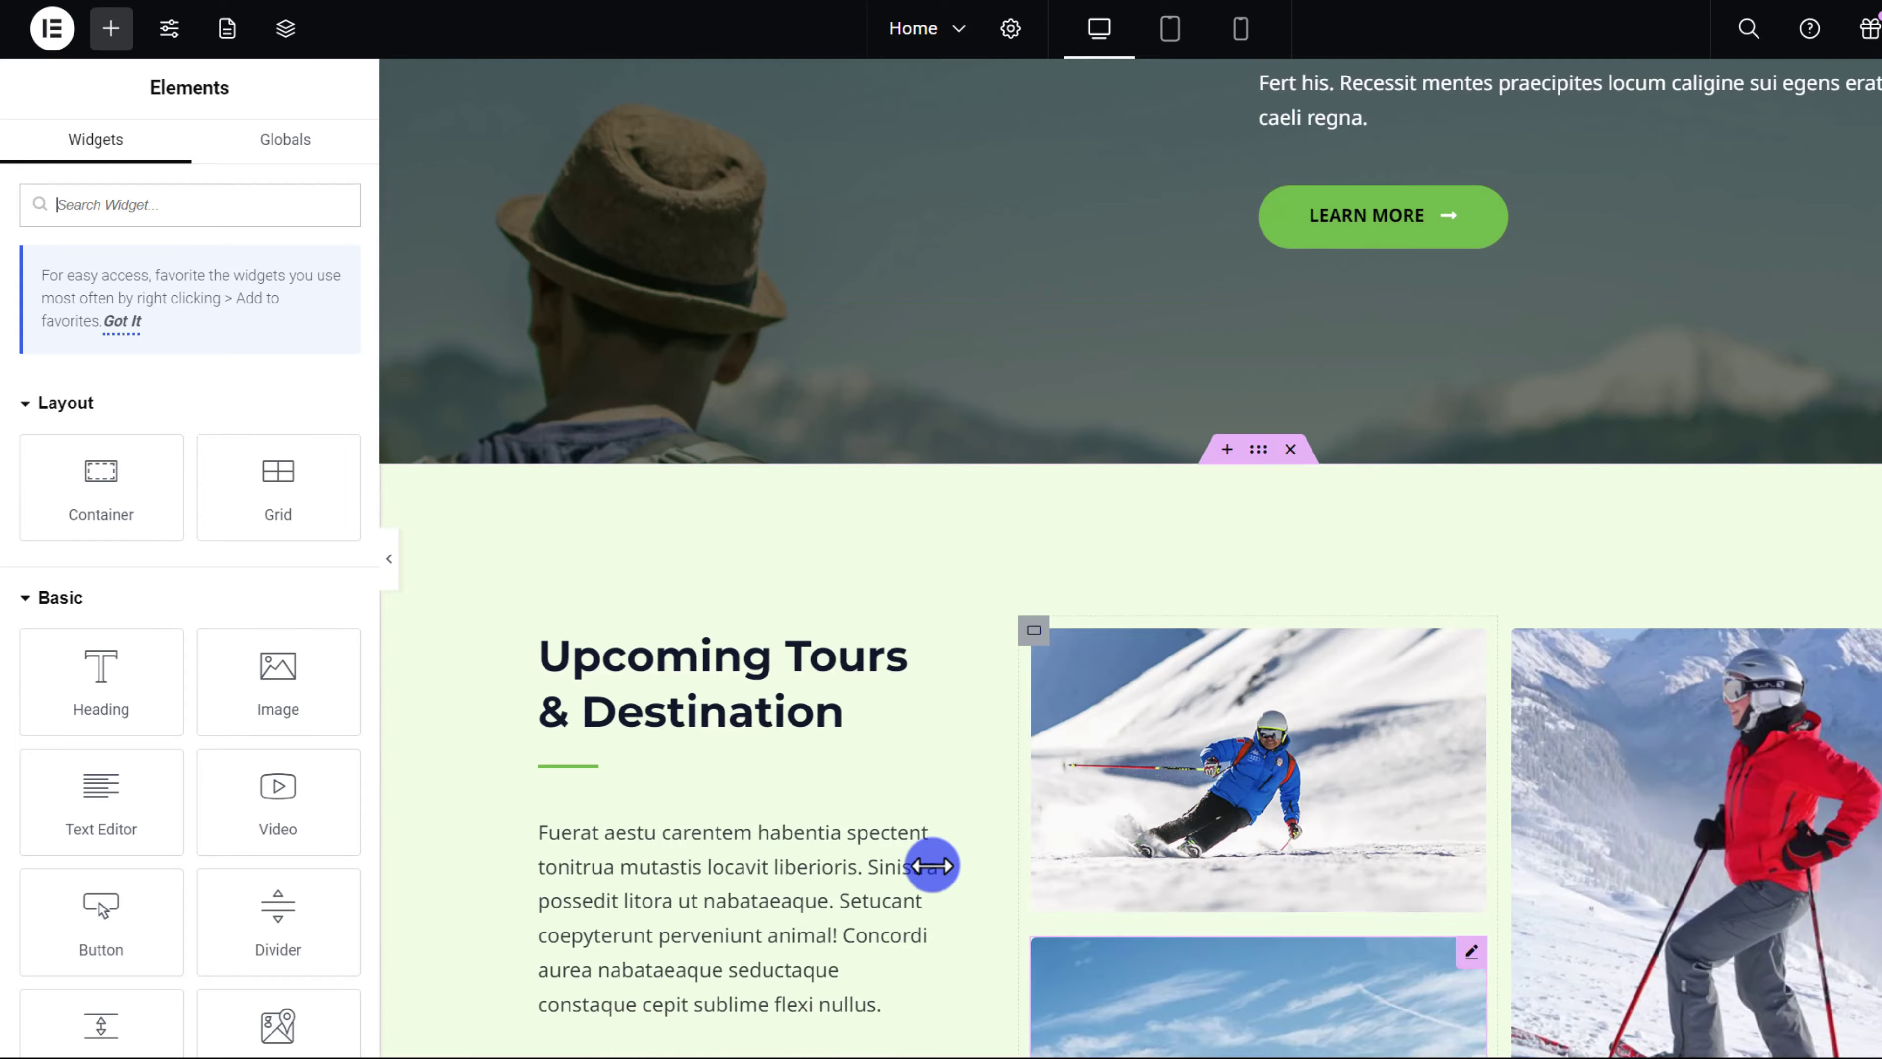
{"action": "scroll", "coordinate": [1402, 899], "scroll_direction": "down", "scroll_amount": 5}
{"action": "scroll", "coordinate": [1272, 857], "scroll_direction": "up", "scroll_amount": 15}
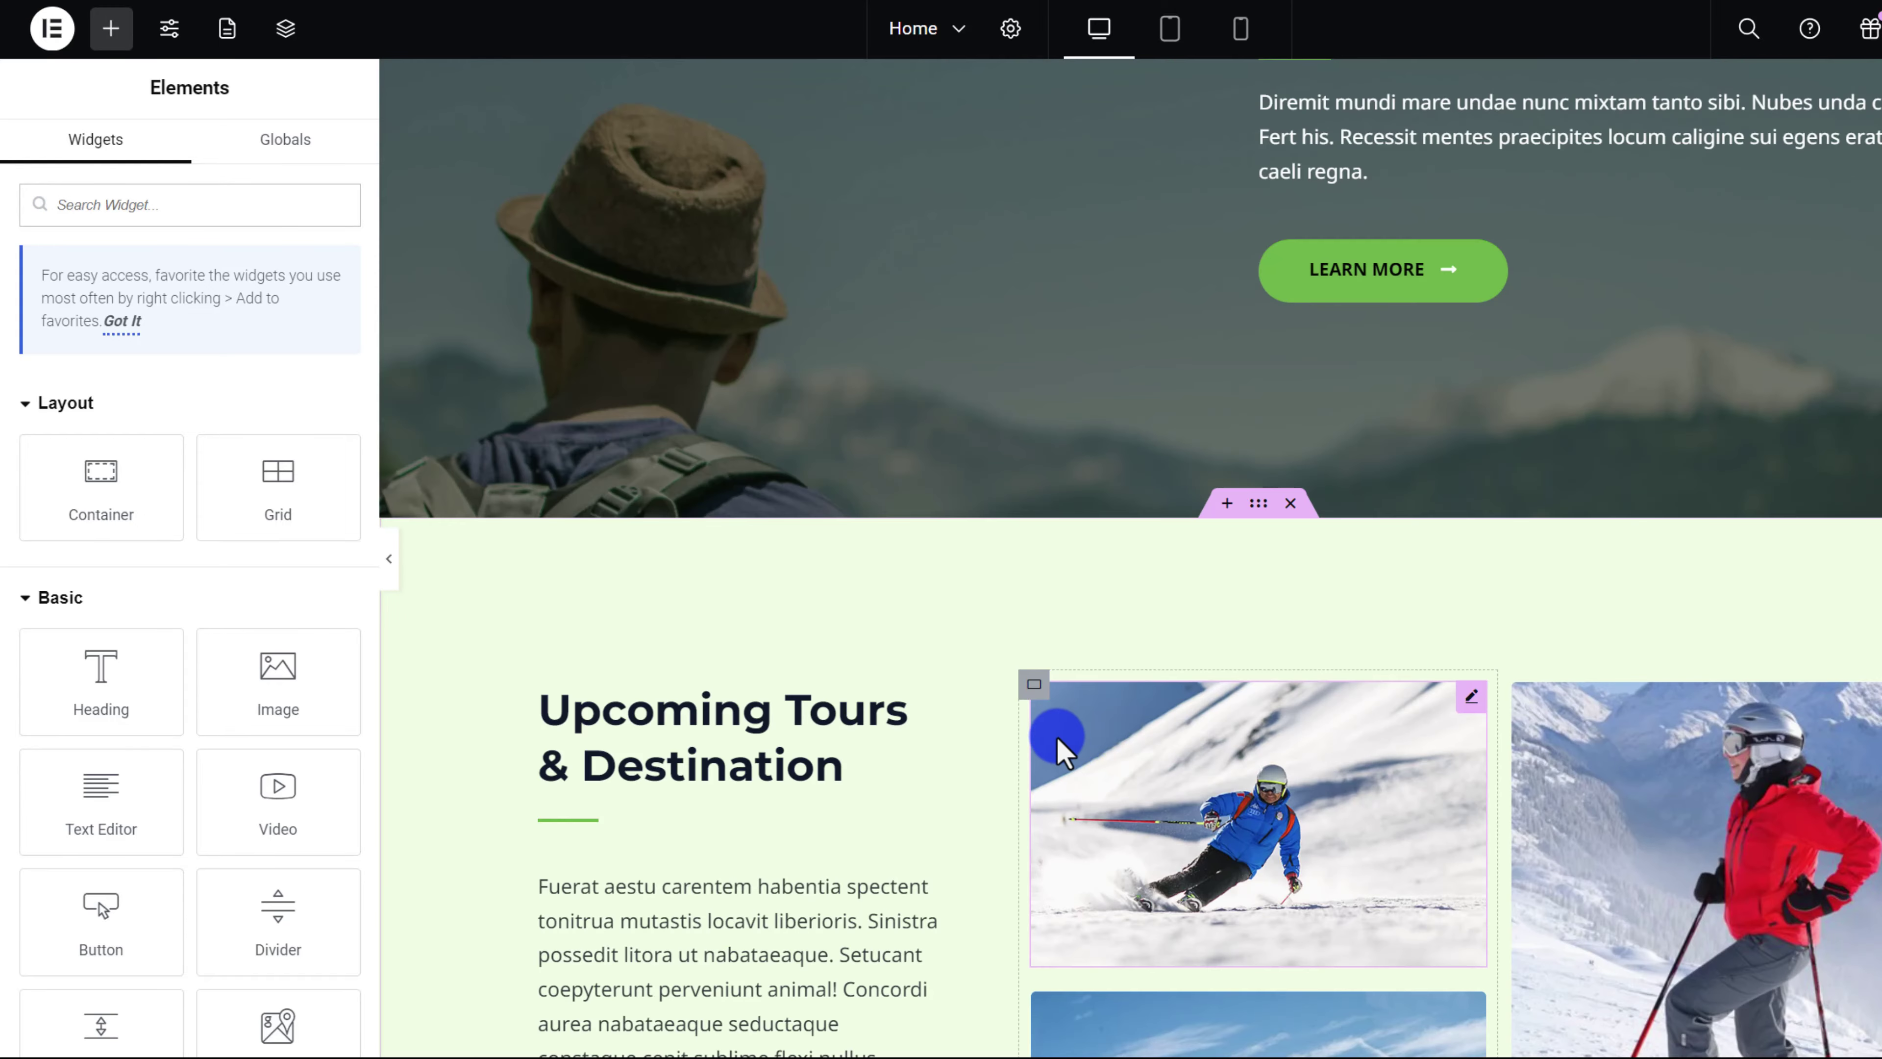
{"action": "scroll", "coordinate": [1040, 722], "scroll_direction": "up", "scroll_amount": 15}
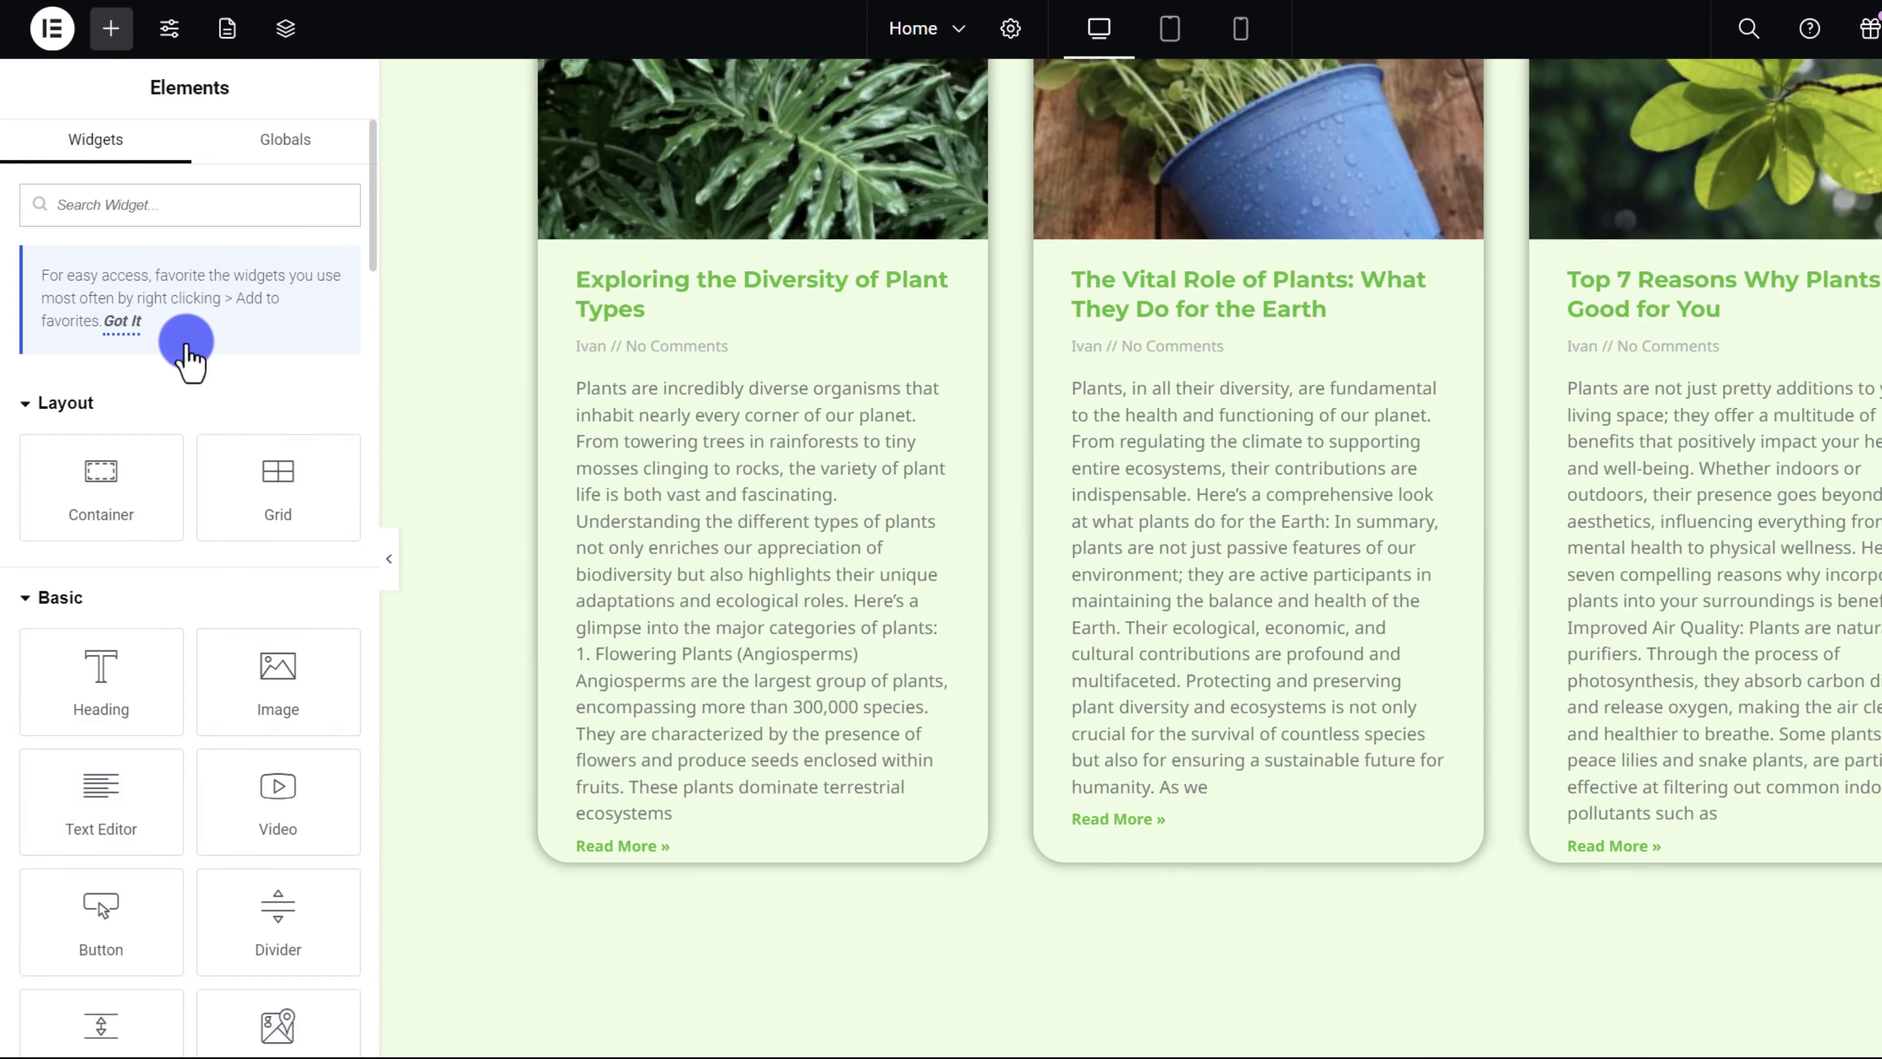
{"action": "scroll", "coordinate": [1032, 664], "scroll_direction": "up", "scroll_amount": 12}
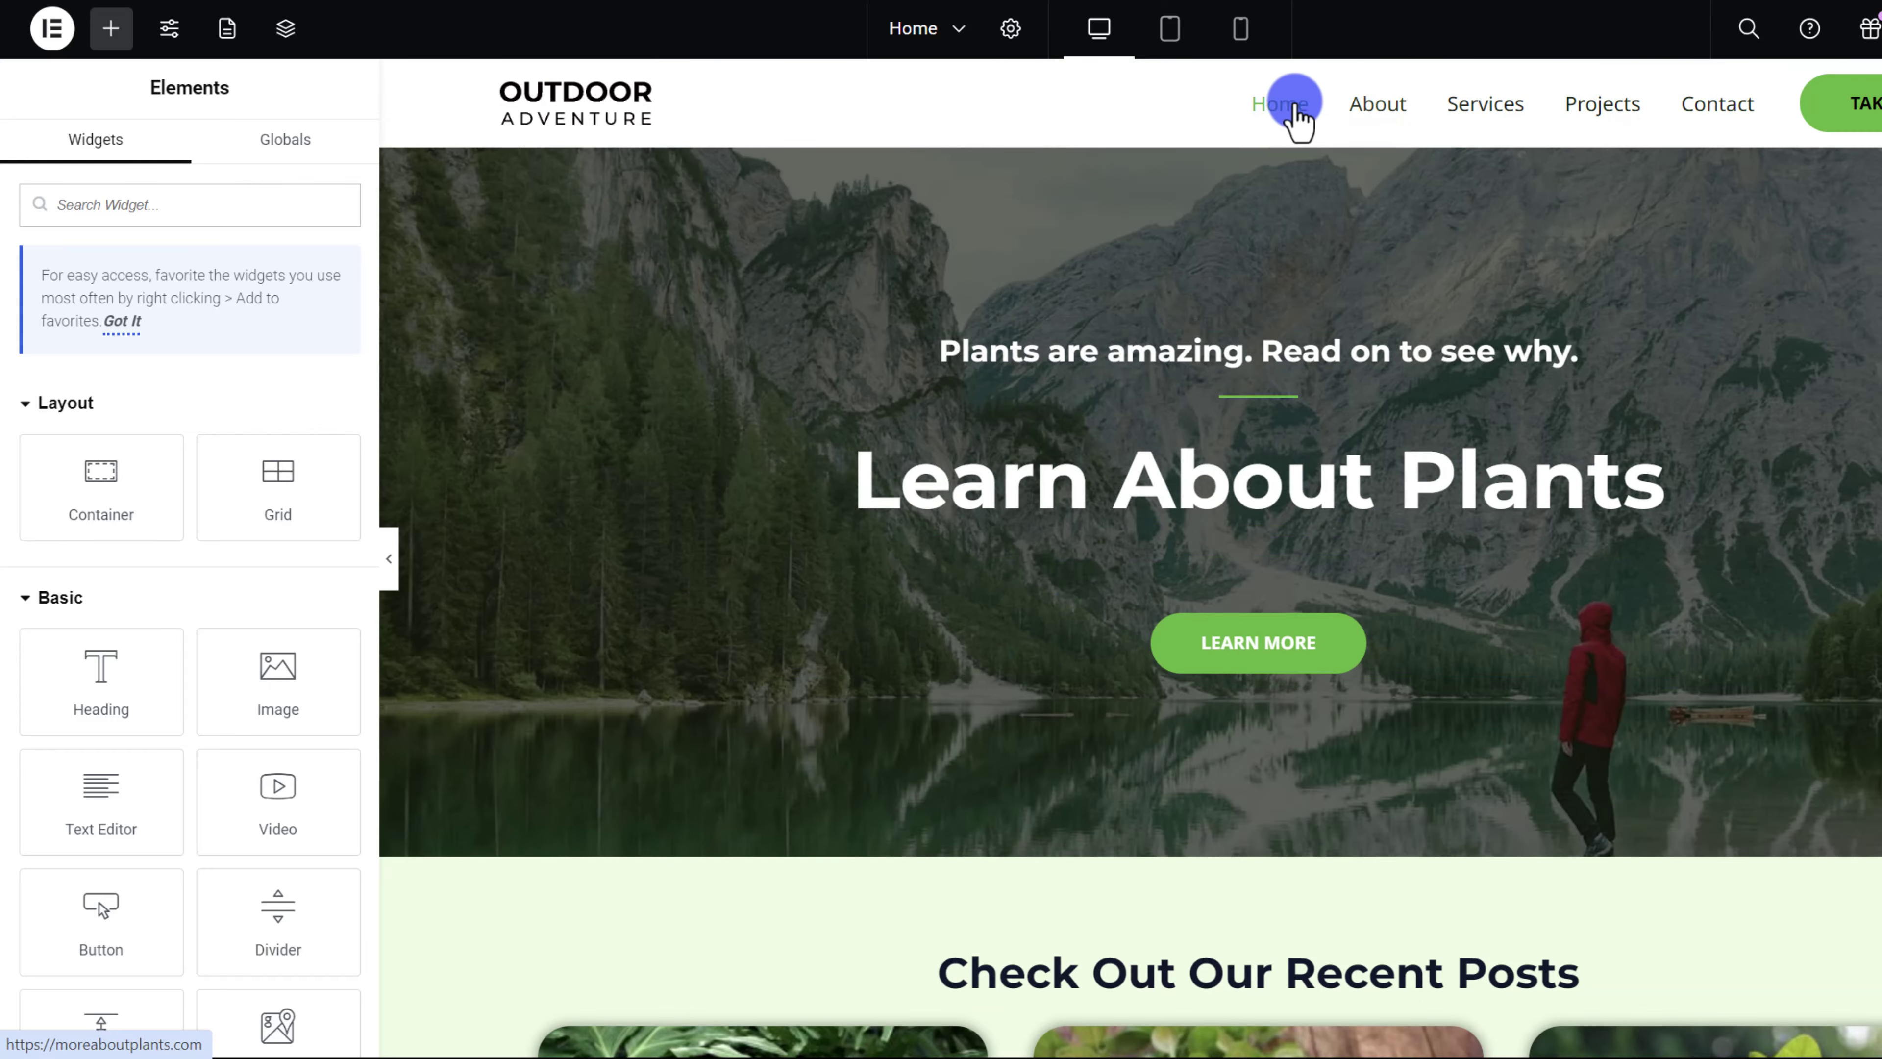
{"action": "scroll", "coordinate": [1323, 580], "scroll_direction": "down", "scroll_amount": 4}
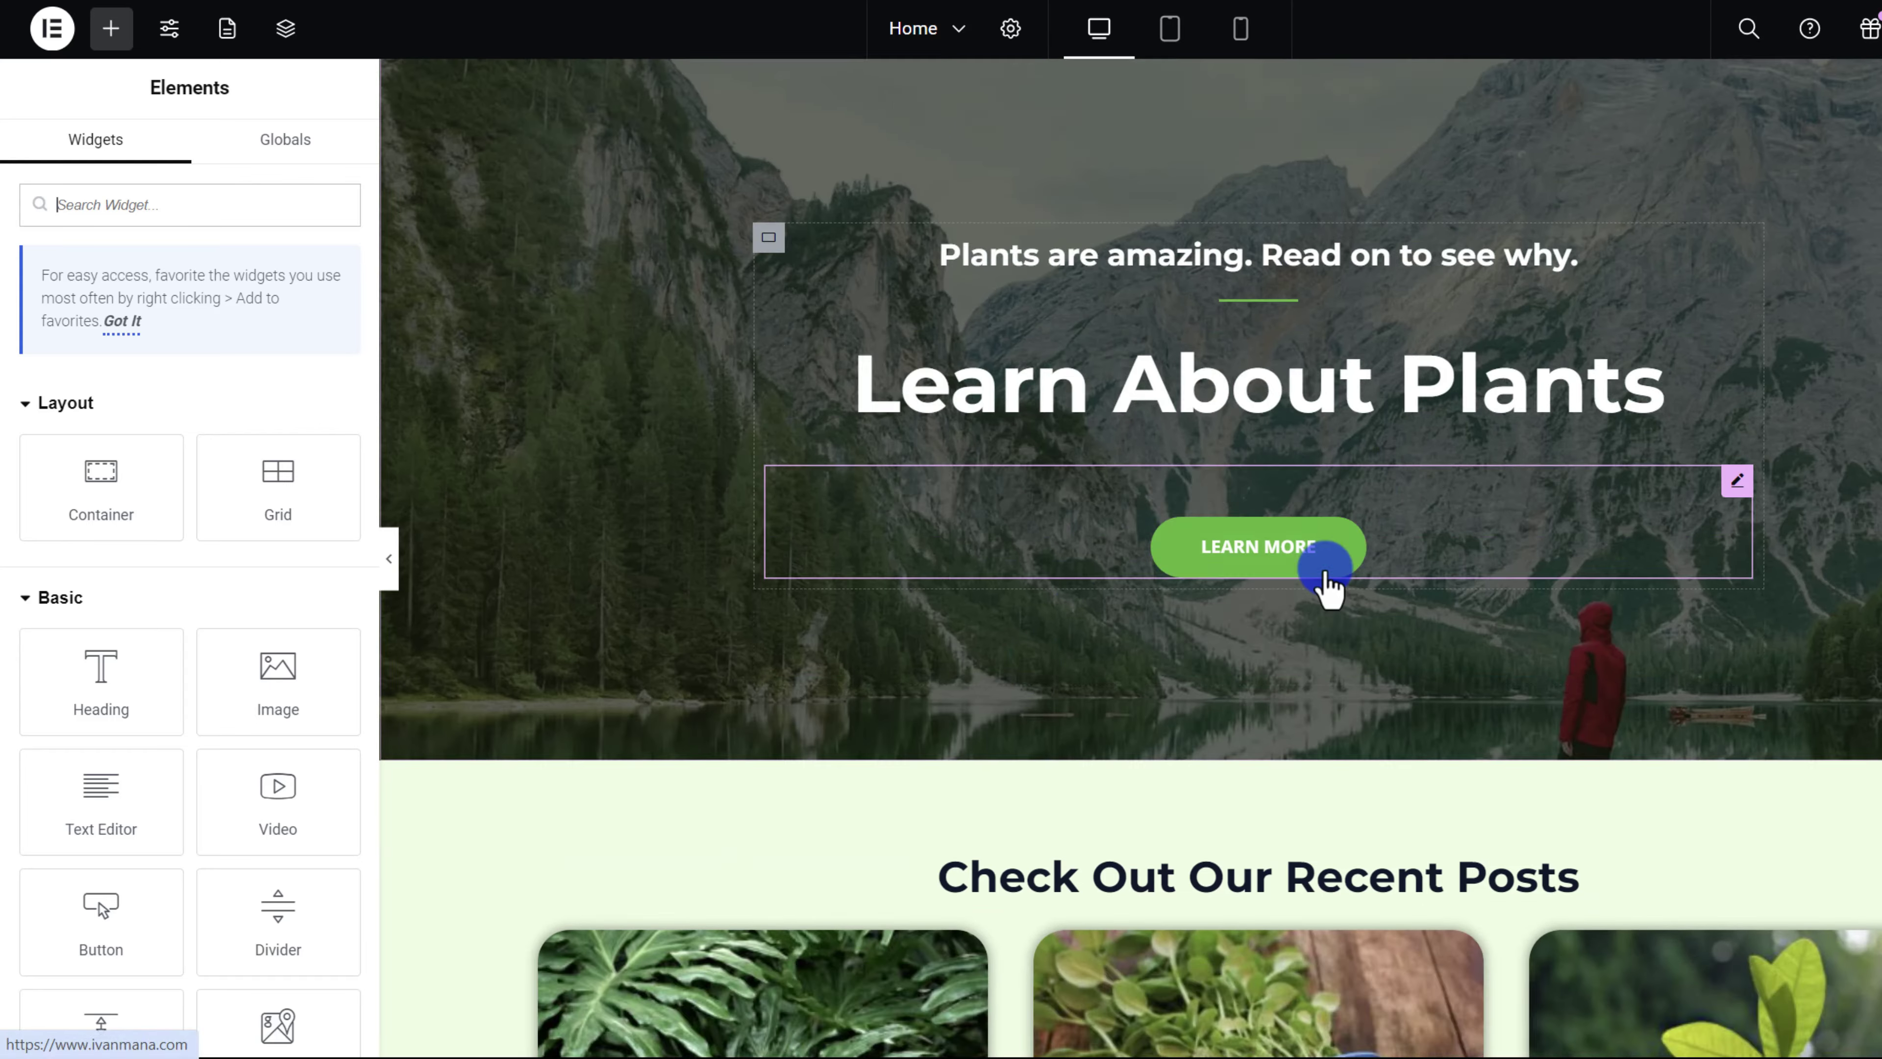
{"action": "scroll", "coordinate": [1259, 370], "scroll_direction": "up", "scroll_amount": 4}
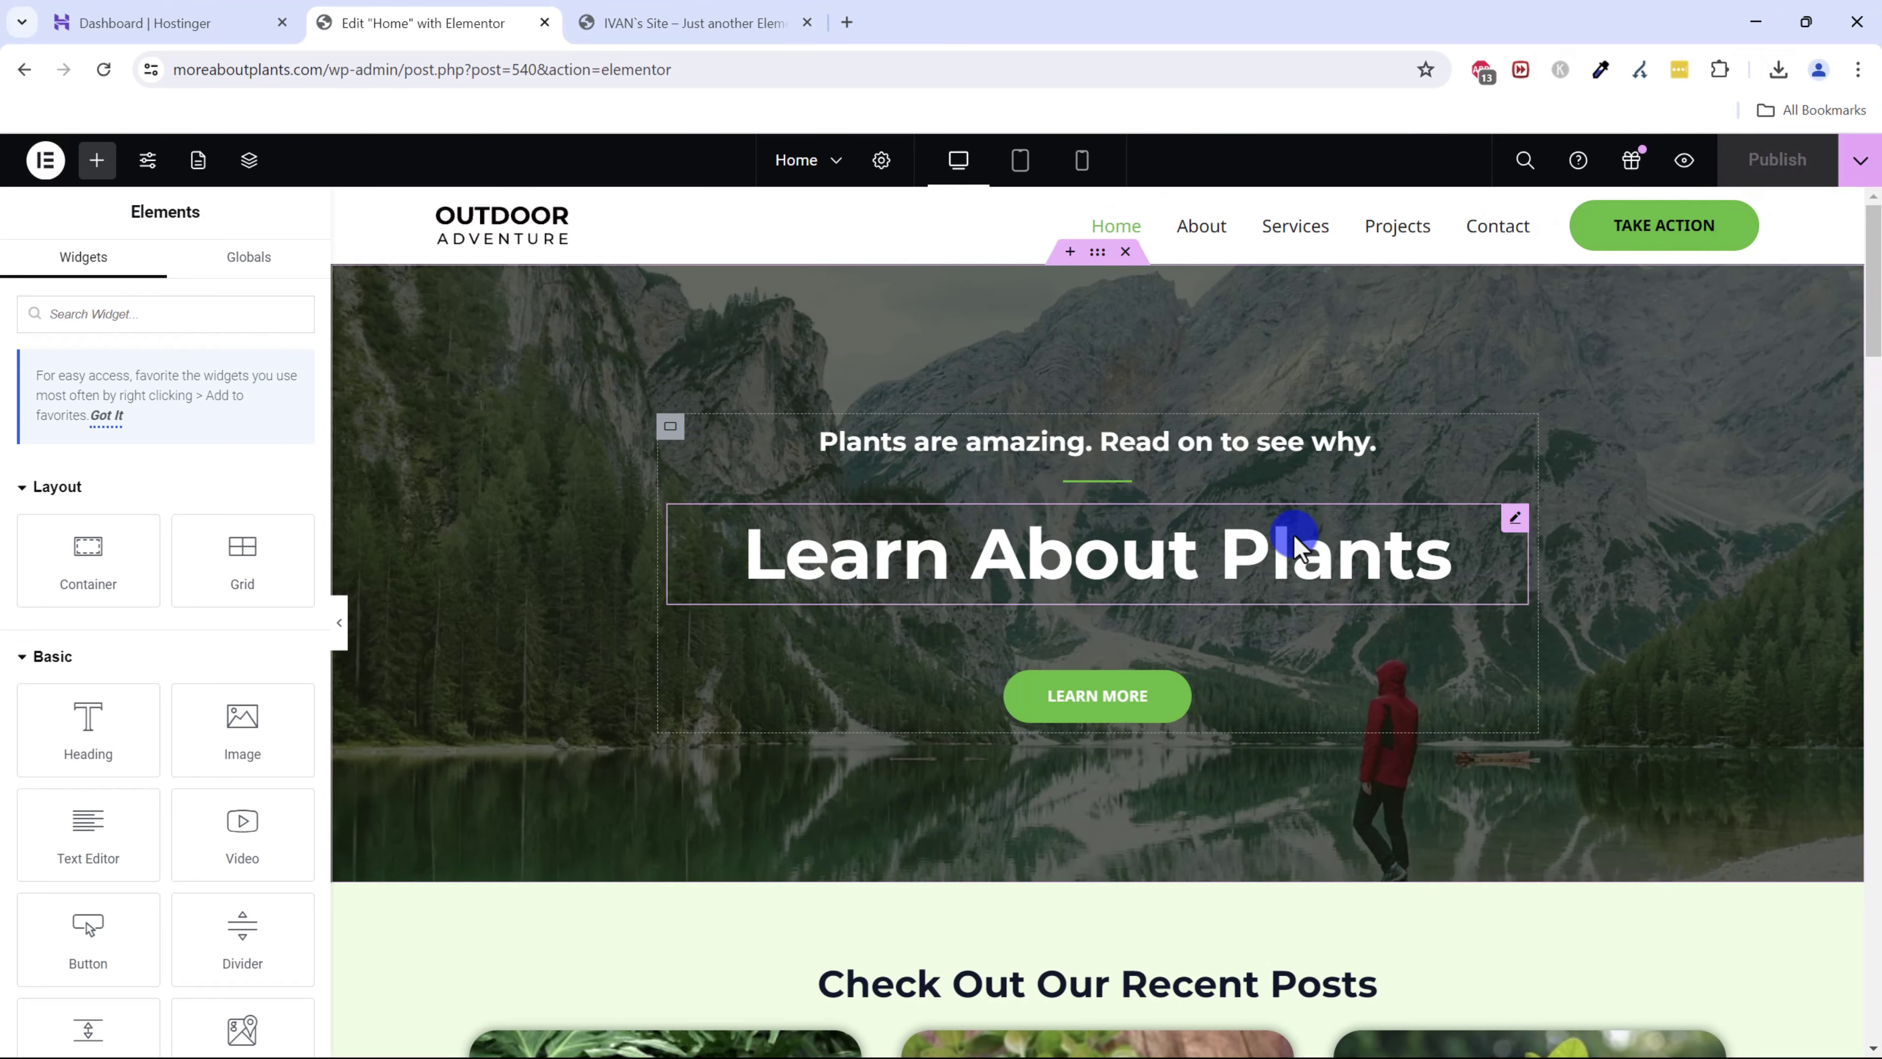
- Switch to the live site in the browser and reload its front page to check the edited Home page
{"action": "left_click", "coordinate": [700, 11]}
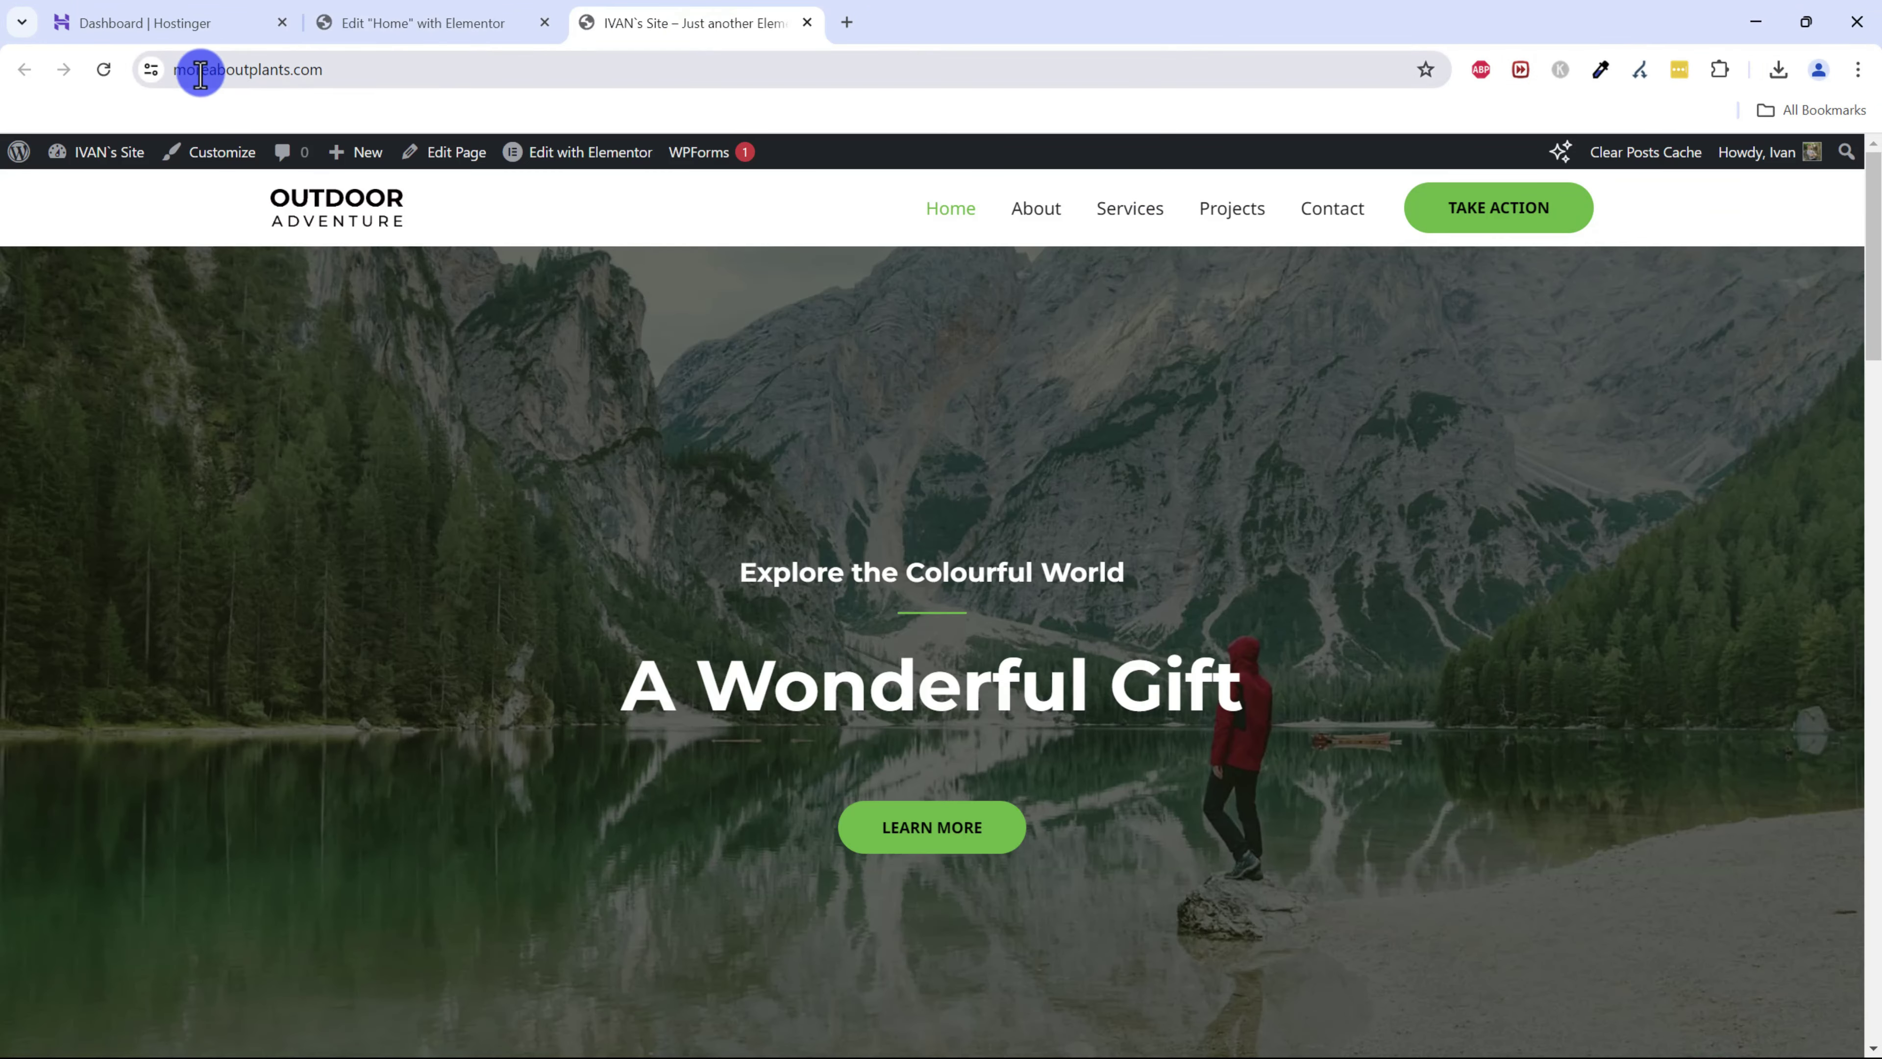
{"action": "left_click", "coordinate": [103, 69]}
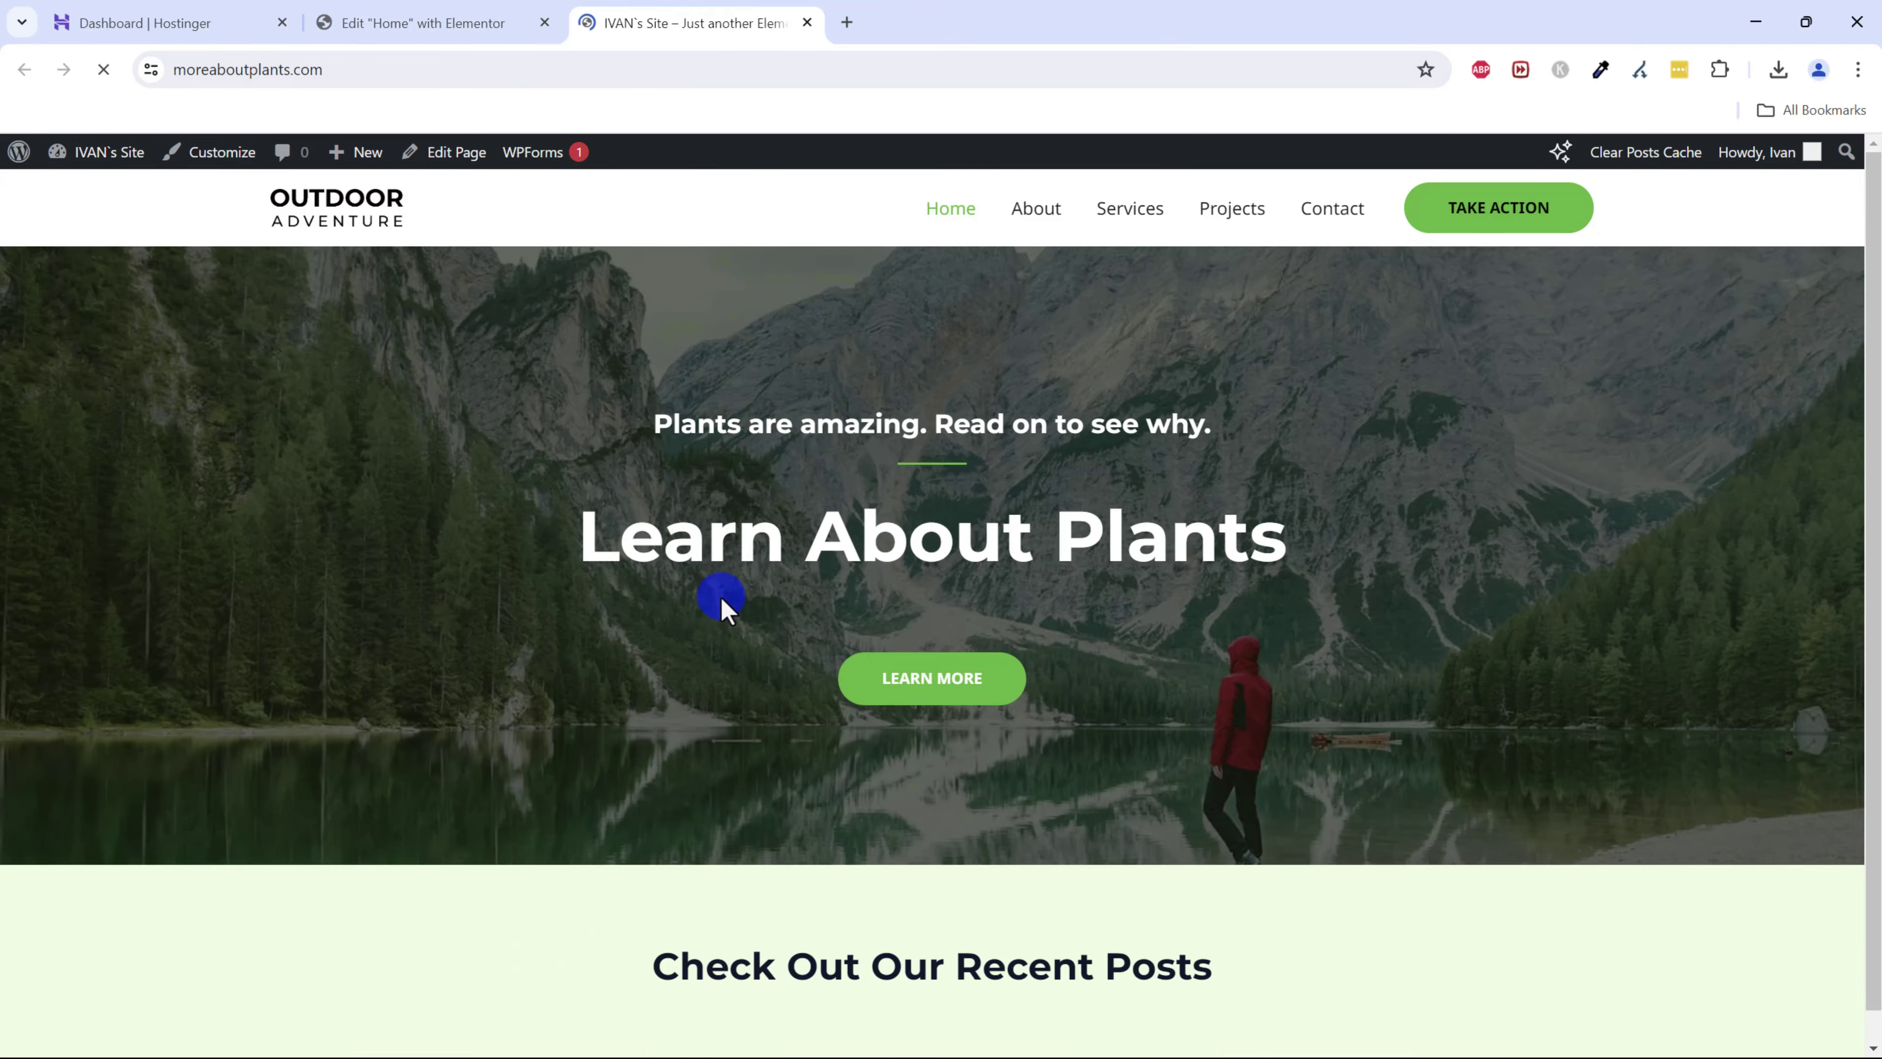
- Look over the live Home page's recent posts, The Vital Role of Plants post, and the sections down to Upcoming Tours & Destination
{"action": "scroll", "coordinate": [927, 490], "scroll_direction": "down", "scroll_amount": 10}
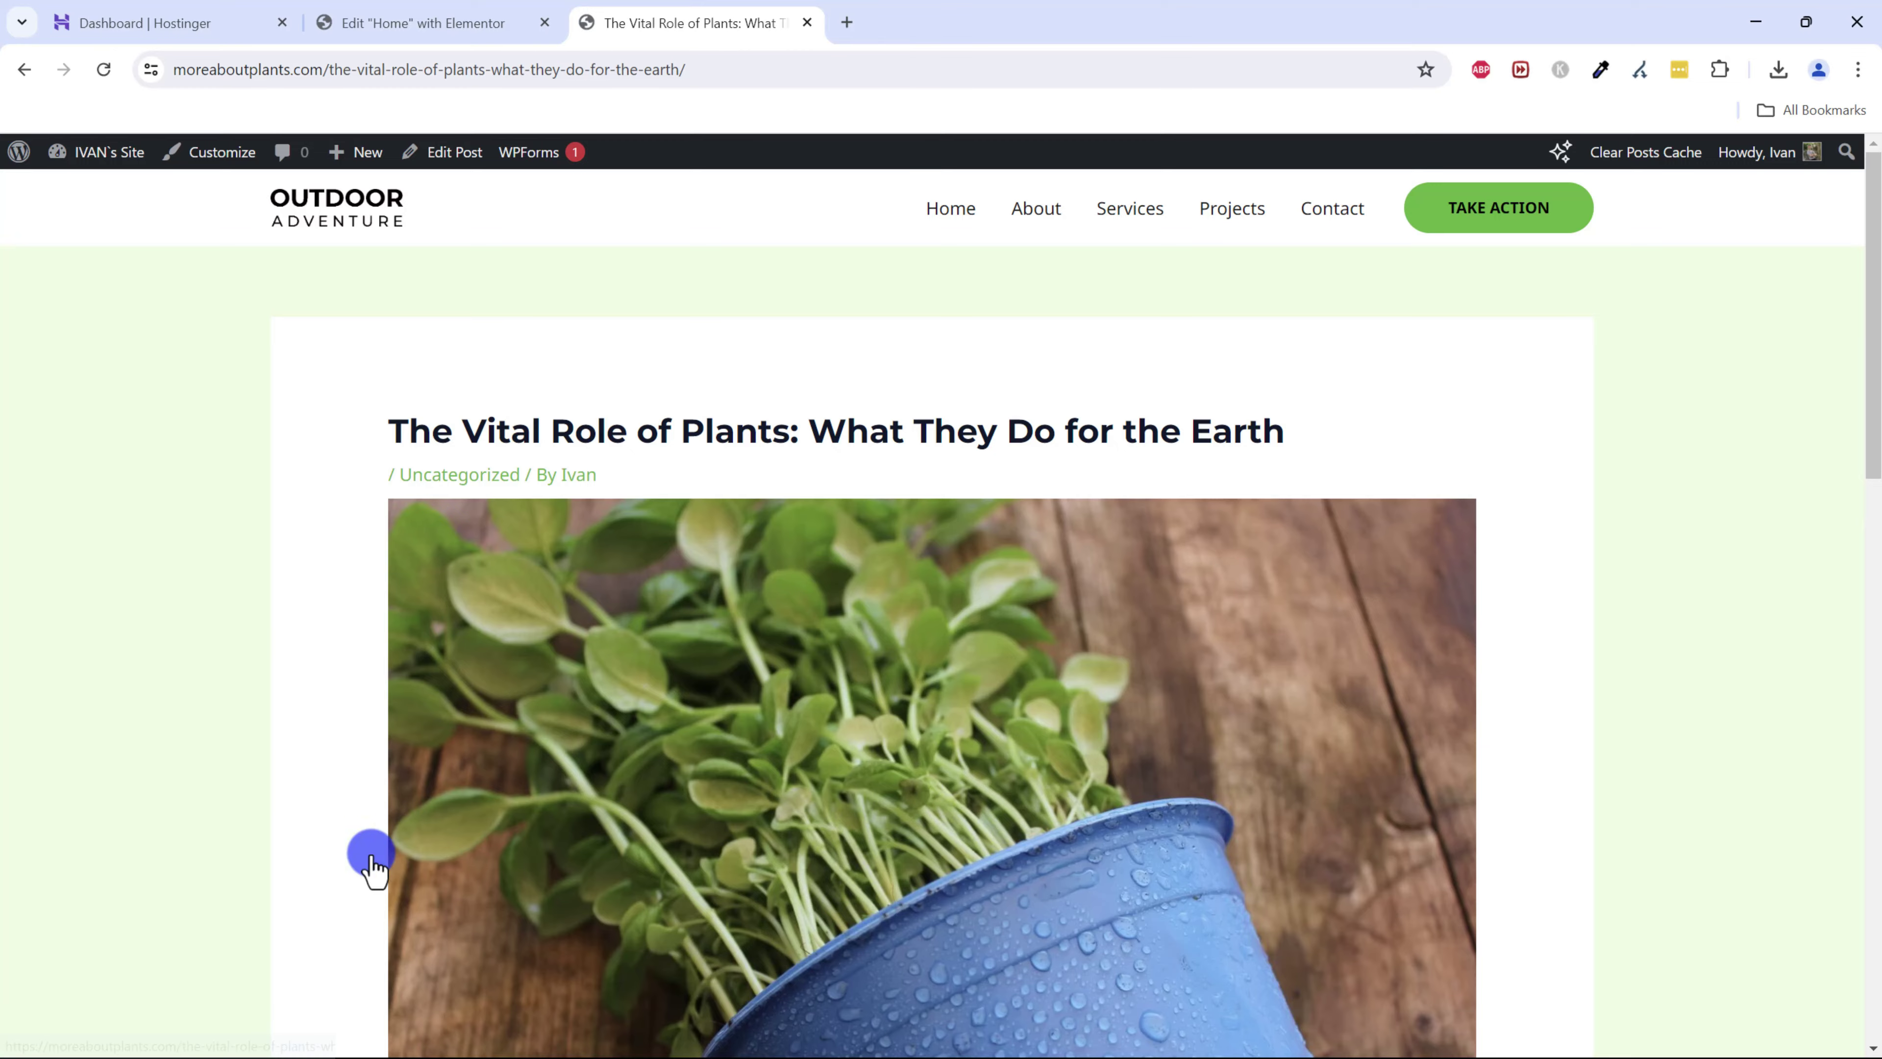
{"action": "scroll", "coordinate": [1050, 644], "scroll_direction": "down", "scroll_amount": 5}
{"action": "key", "text": "alt+Left"}
{"action": "scroll", "coordinate": [735, 798], "scroll_direction": "up", "scroll_amount": 6}
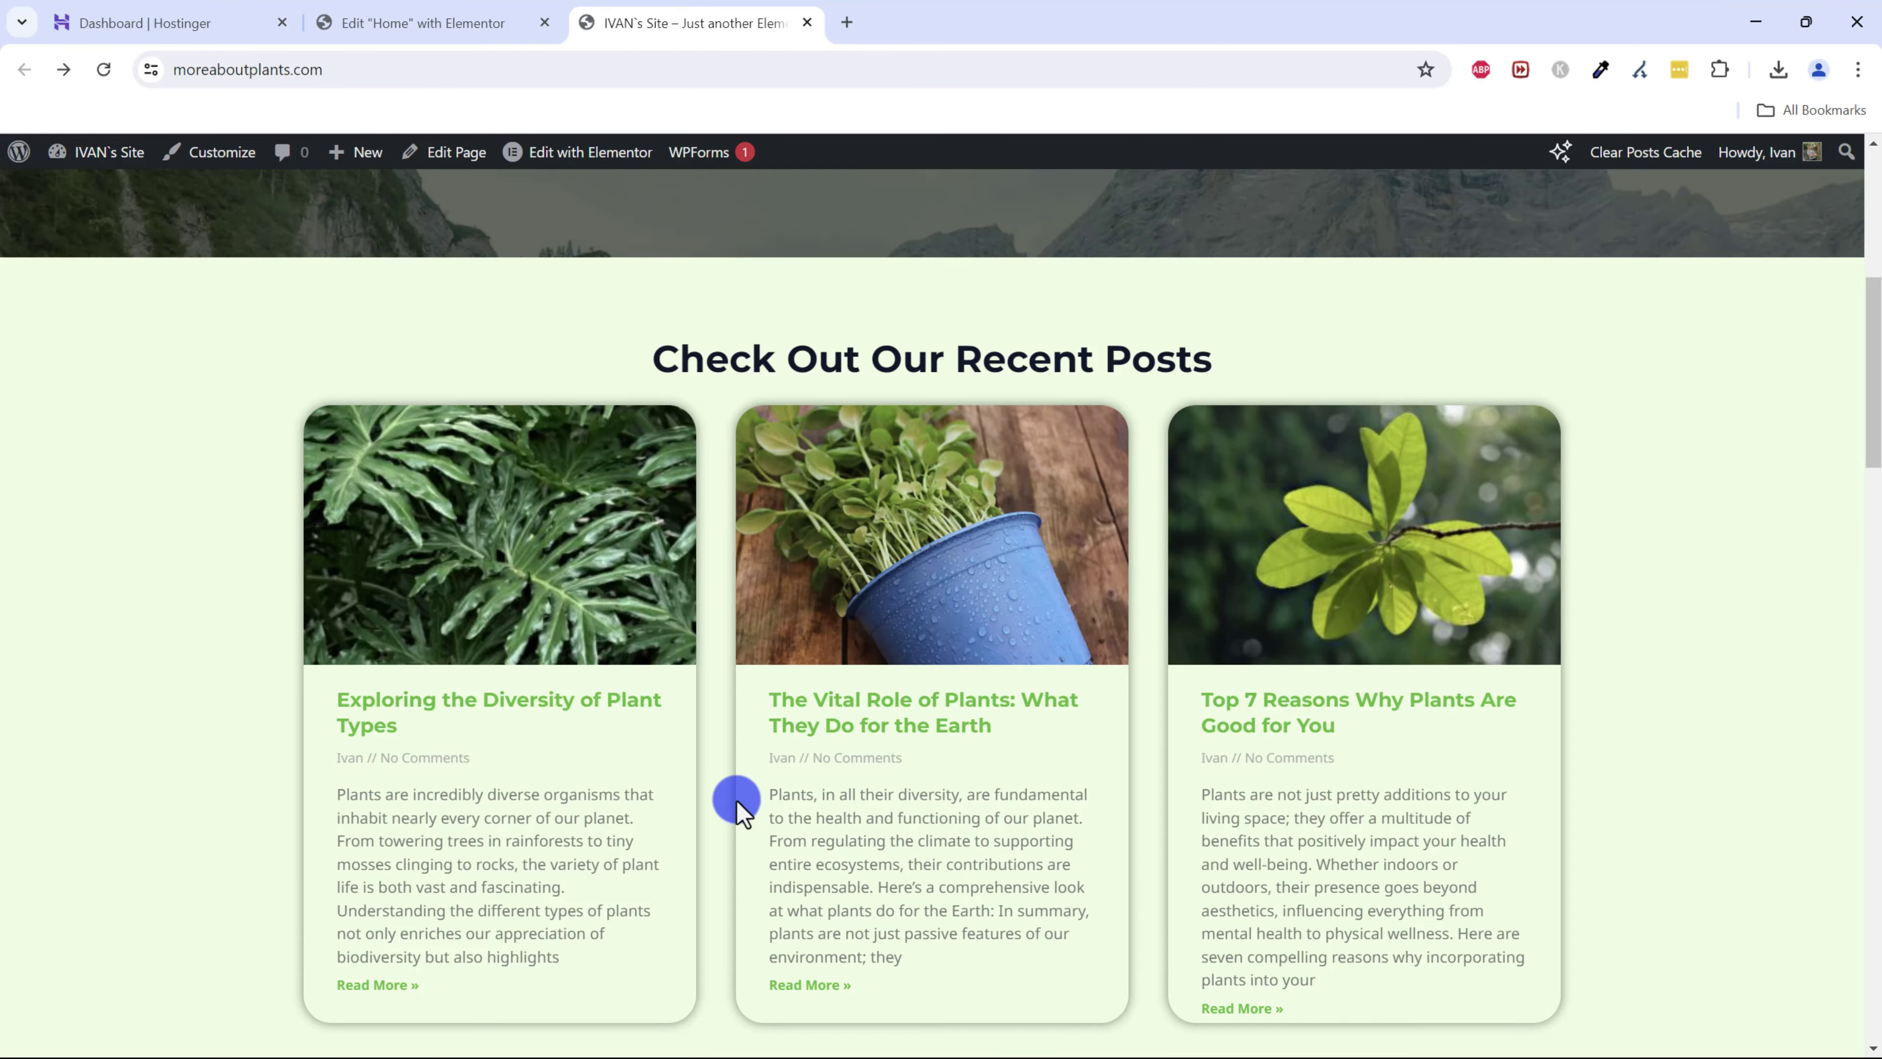
{"action": "scroll", "coordinate": [735, 790], "scroll_direction": "down", "scroll_amount": 15}
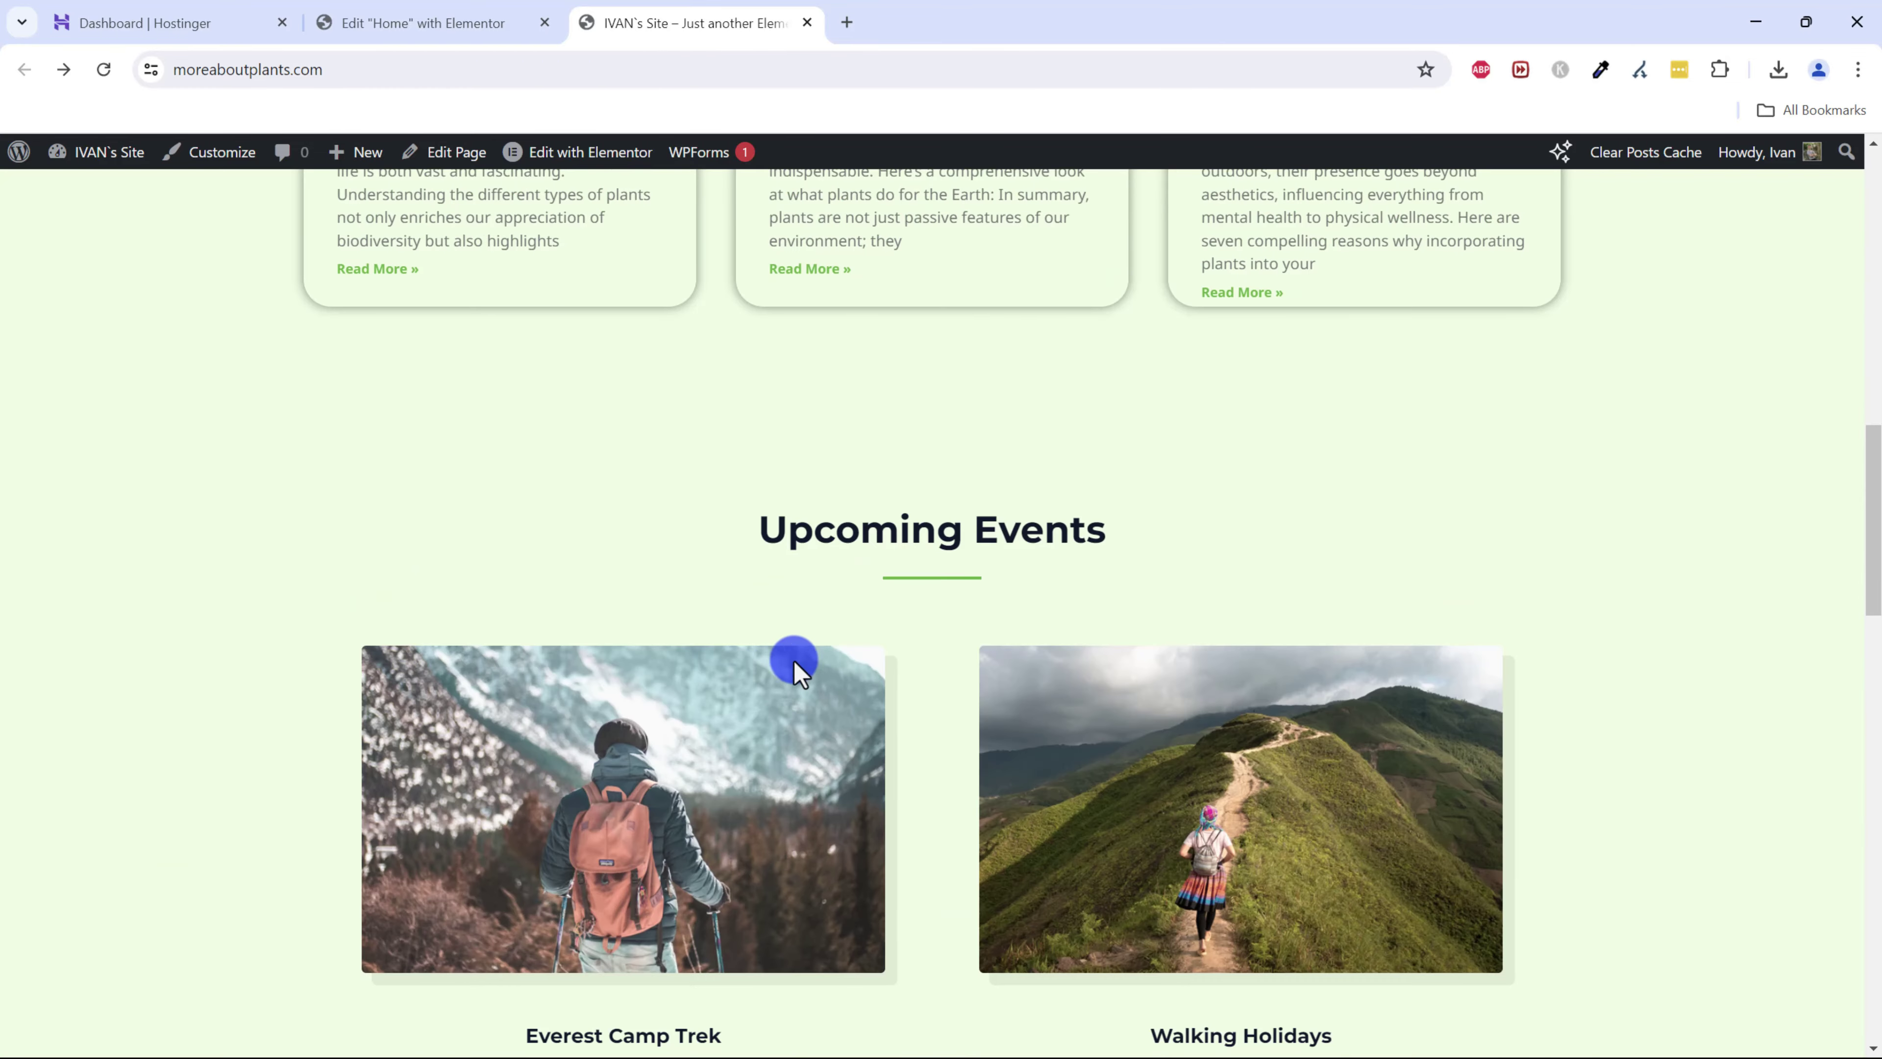
{"action": "scroll", "coordinate": [813, 670], "scroll_direction": "down", "scroll_amount": 20}
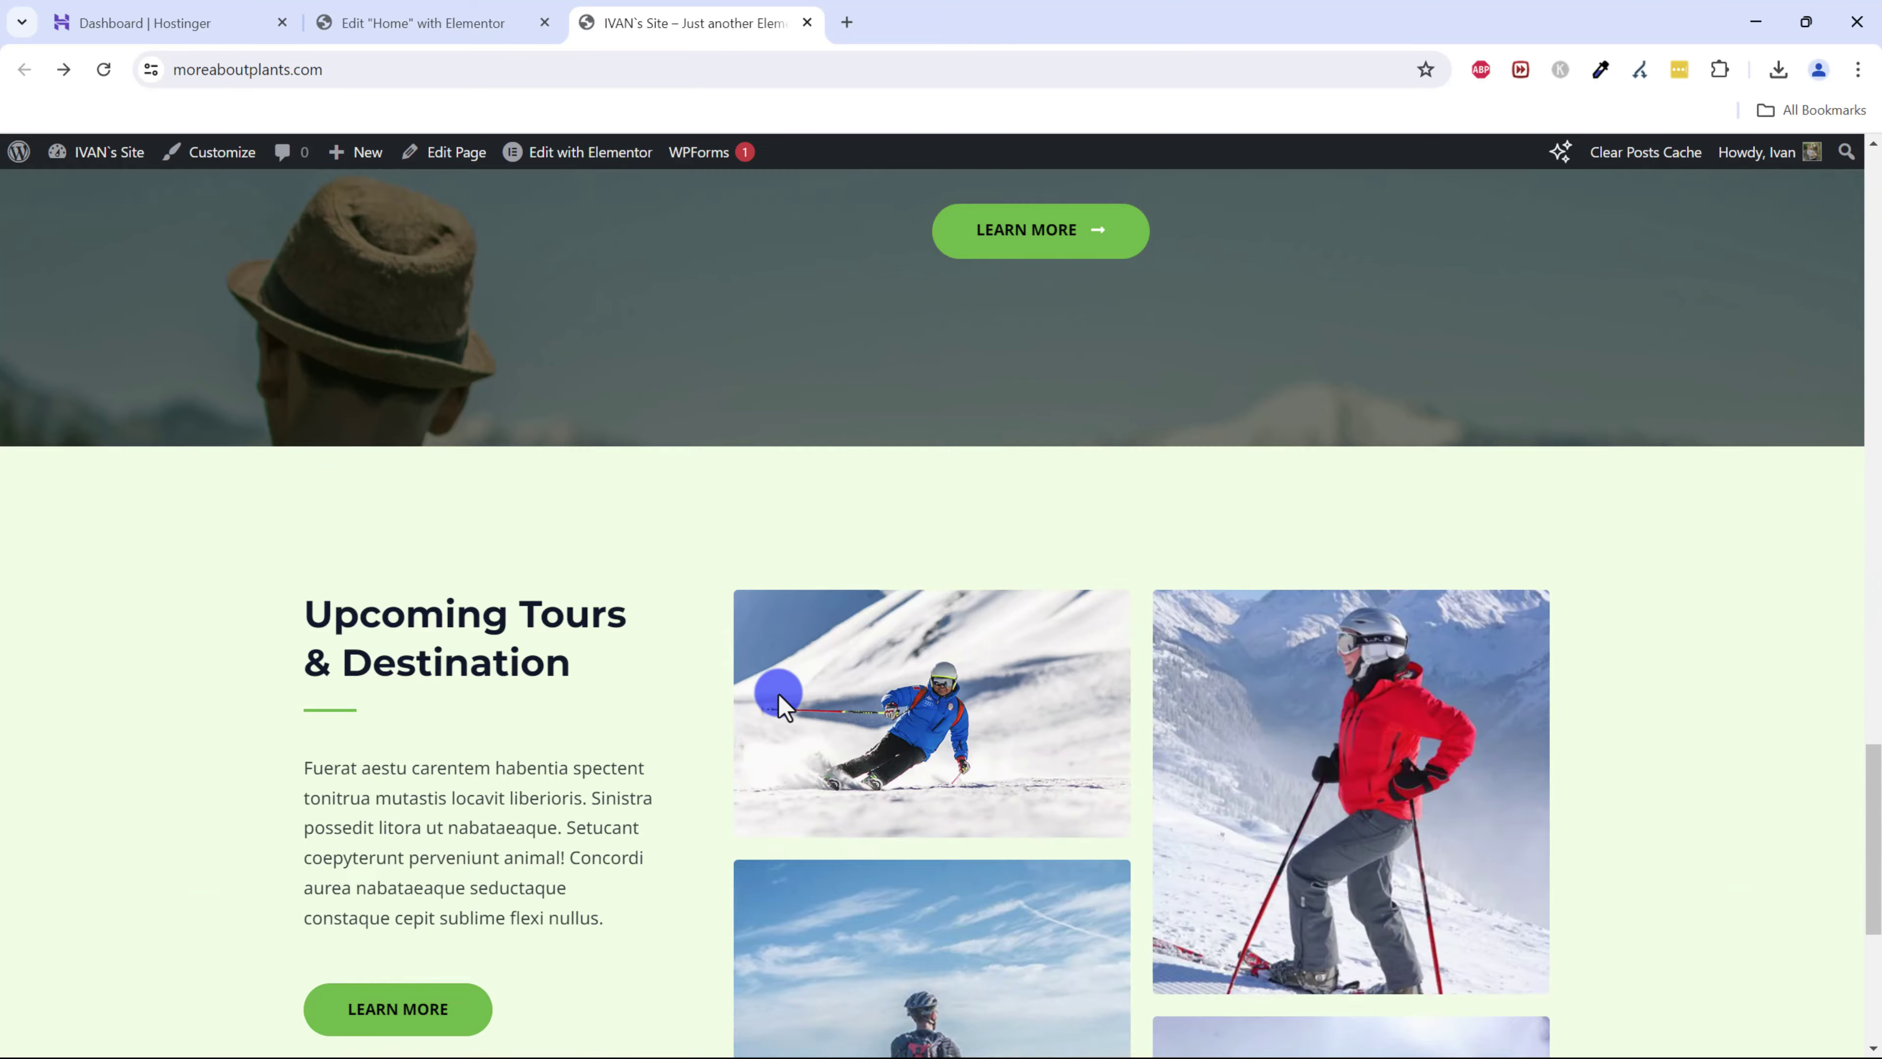
{"action": "scroll", "coordinate": [773, 685], "scroll_direction": "up", "scroll_amount": 20}
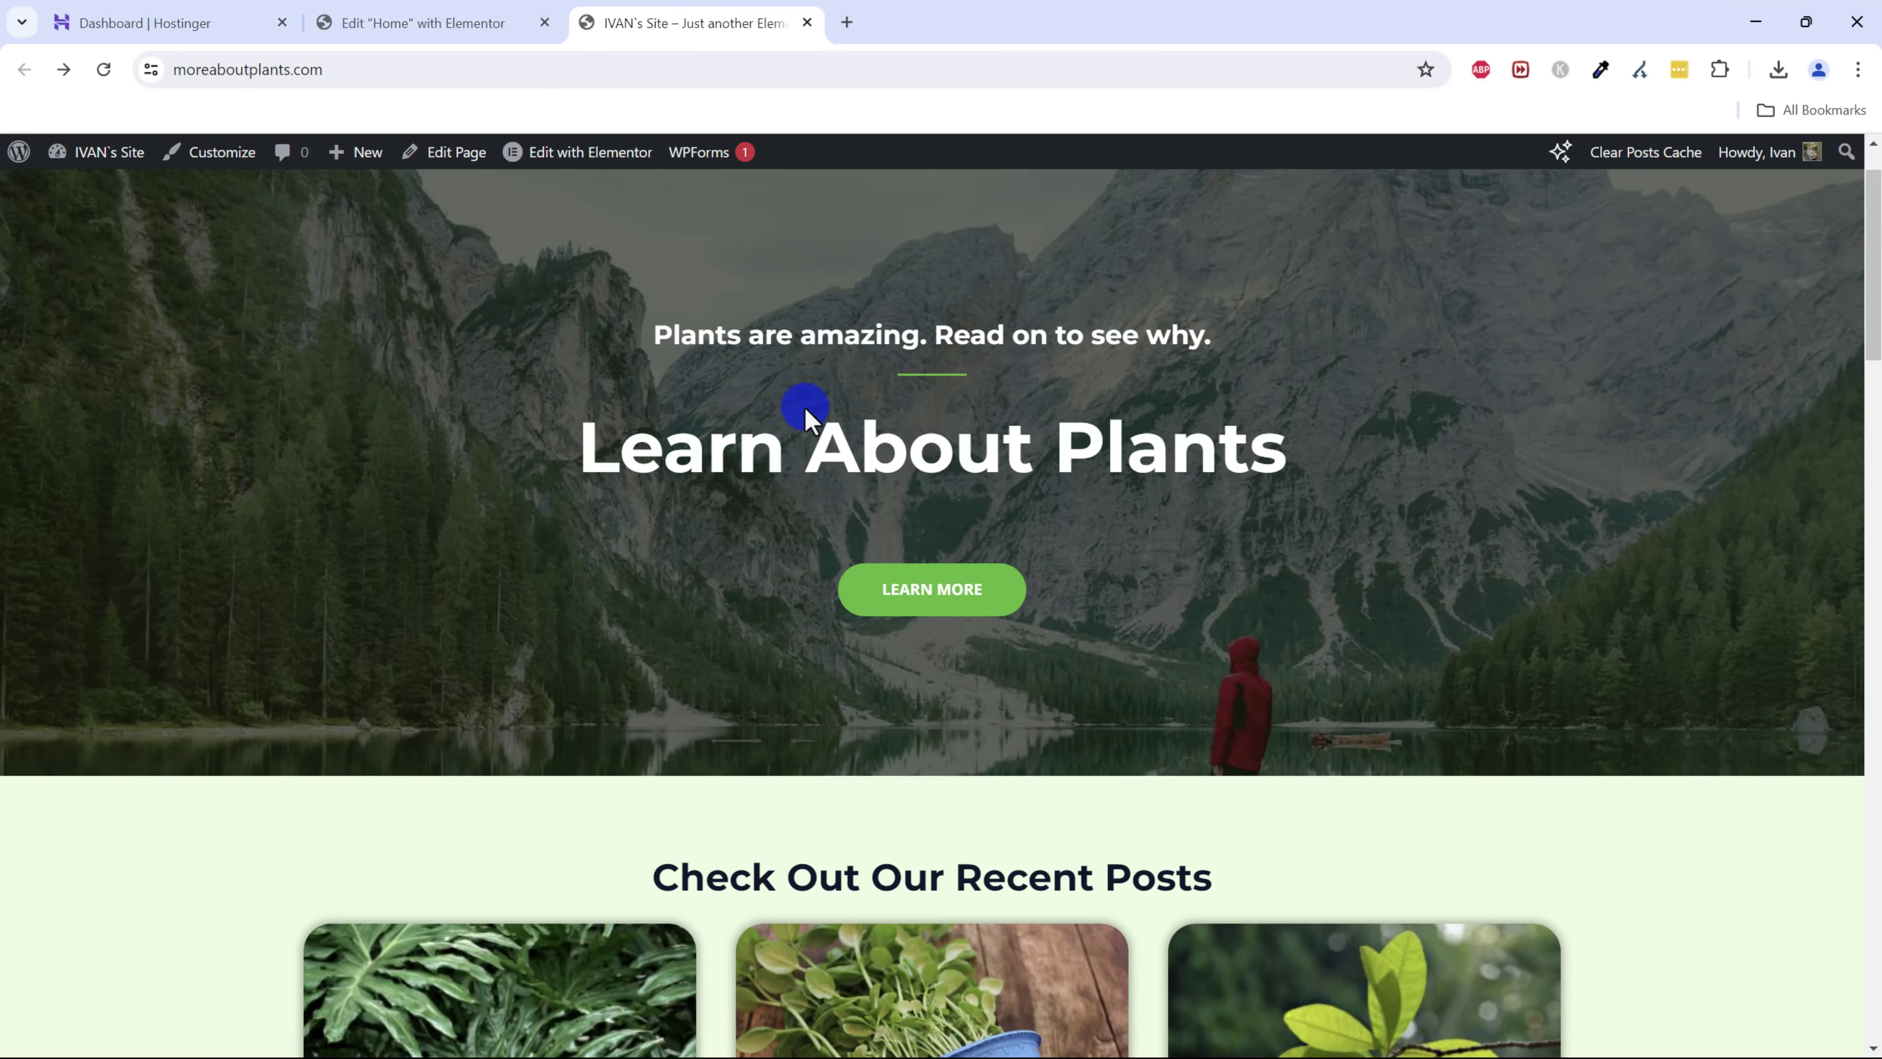
{"action": "scroll", "coordinate": [804, 415], "scroll_direction": "up", "scroll_amount": 2}
- Exit the Home page's Elementor editor to WordPress and open the Contact page from the page list in the WordPress editor
{"action": "left_click", "coordinate": [355, 11]}
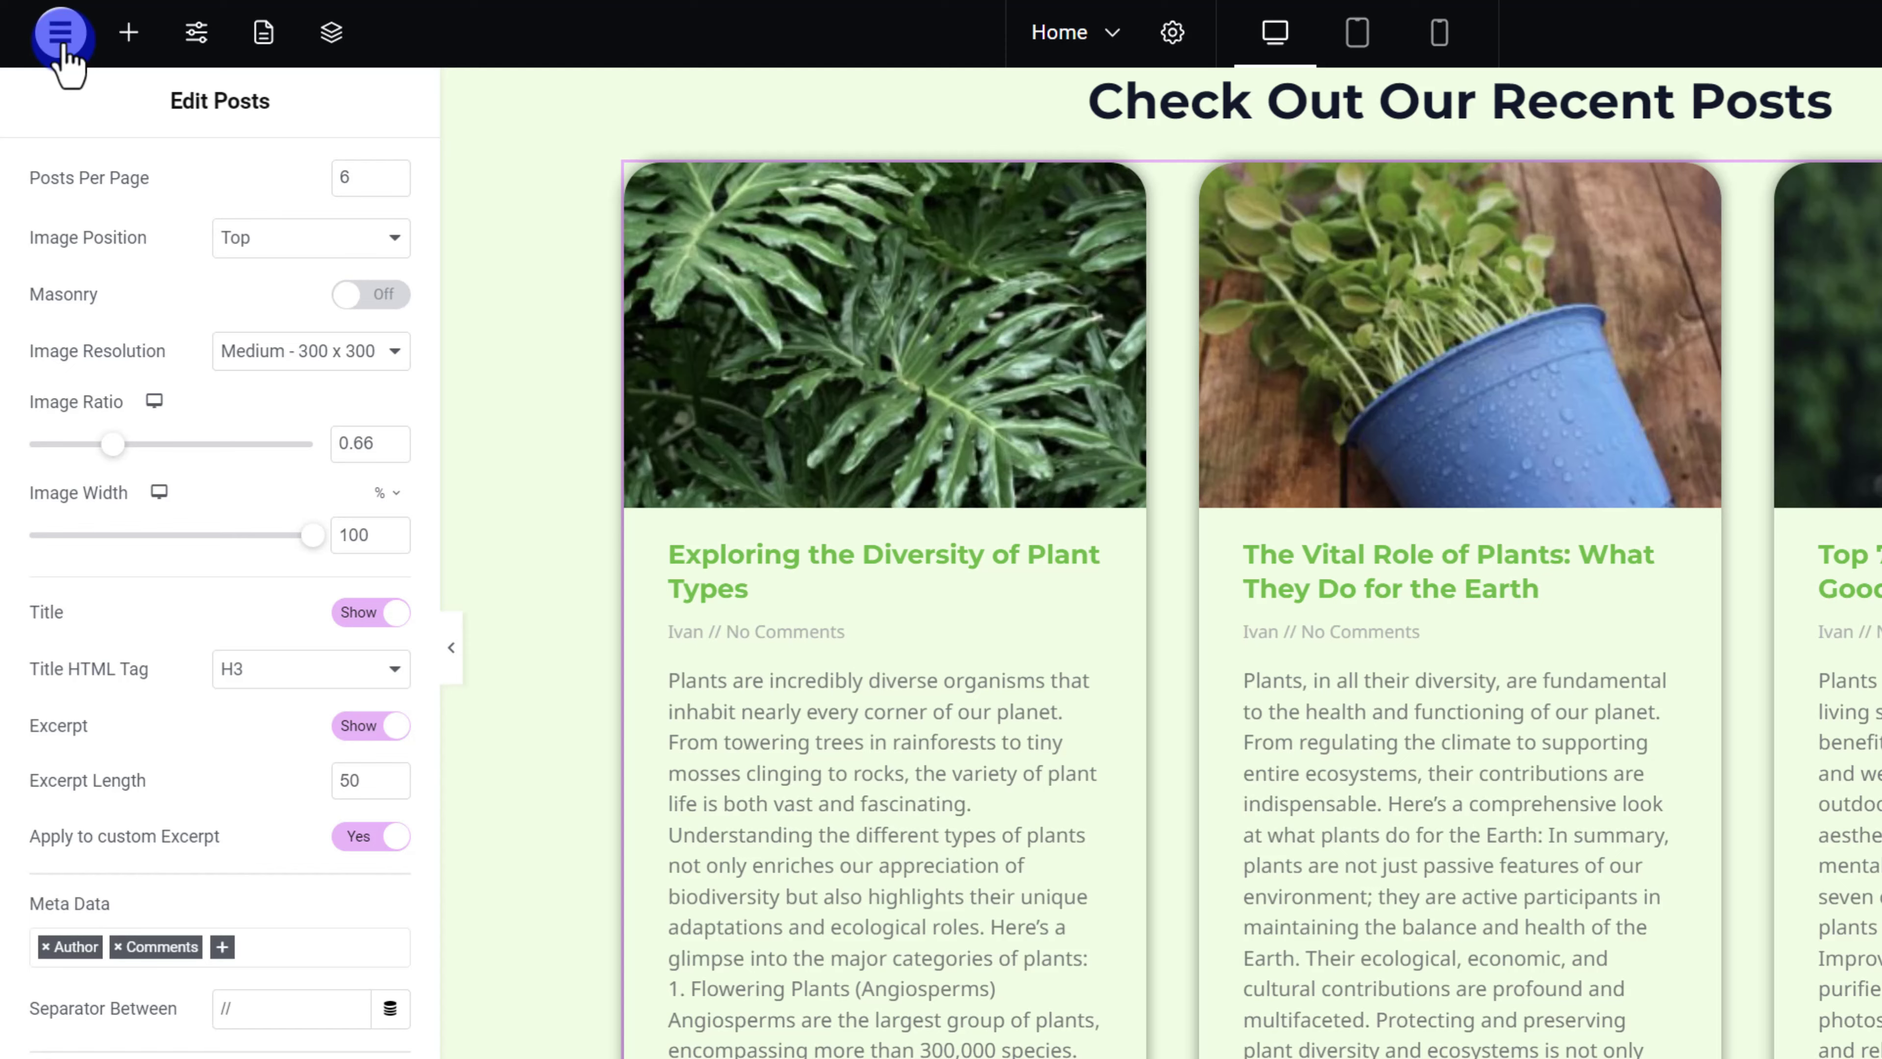
{"action": "left_click", "coordinate": [59, 34]}
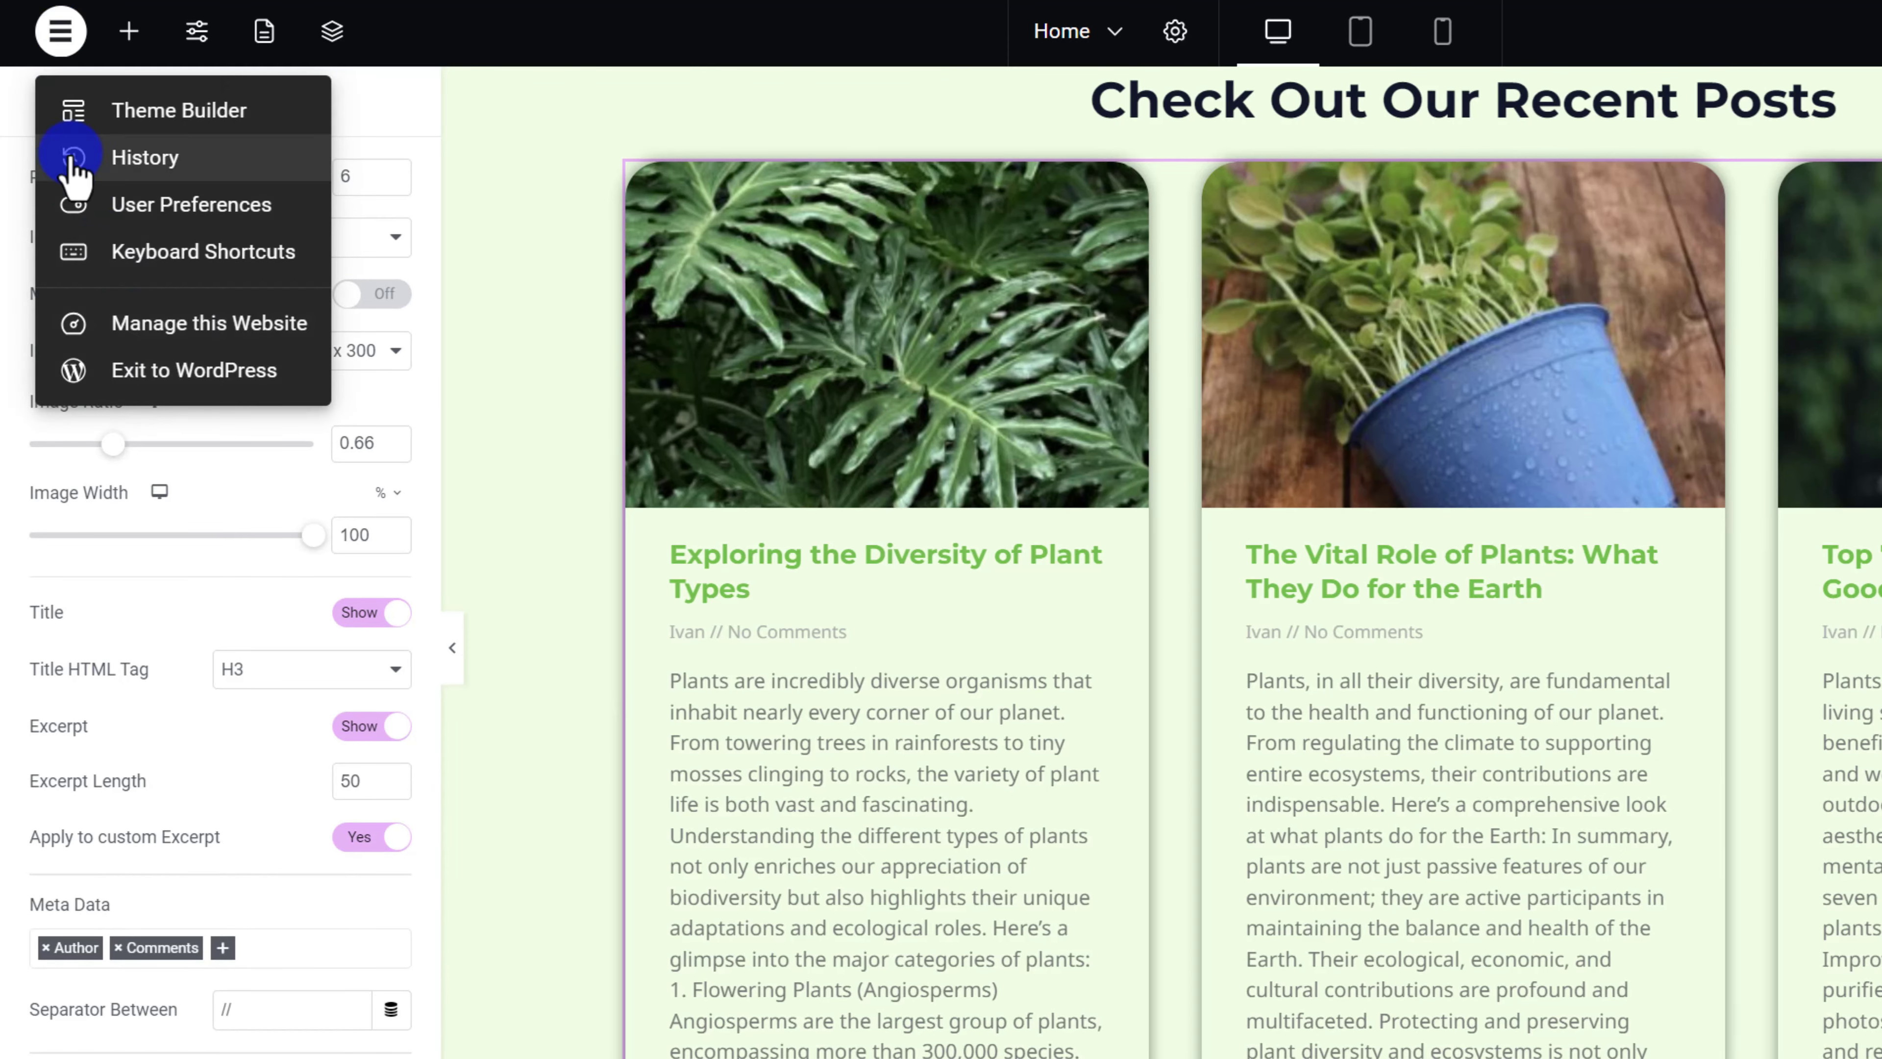
{"action": "left_click", "coordinate": [183, 402]}
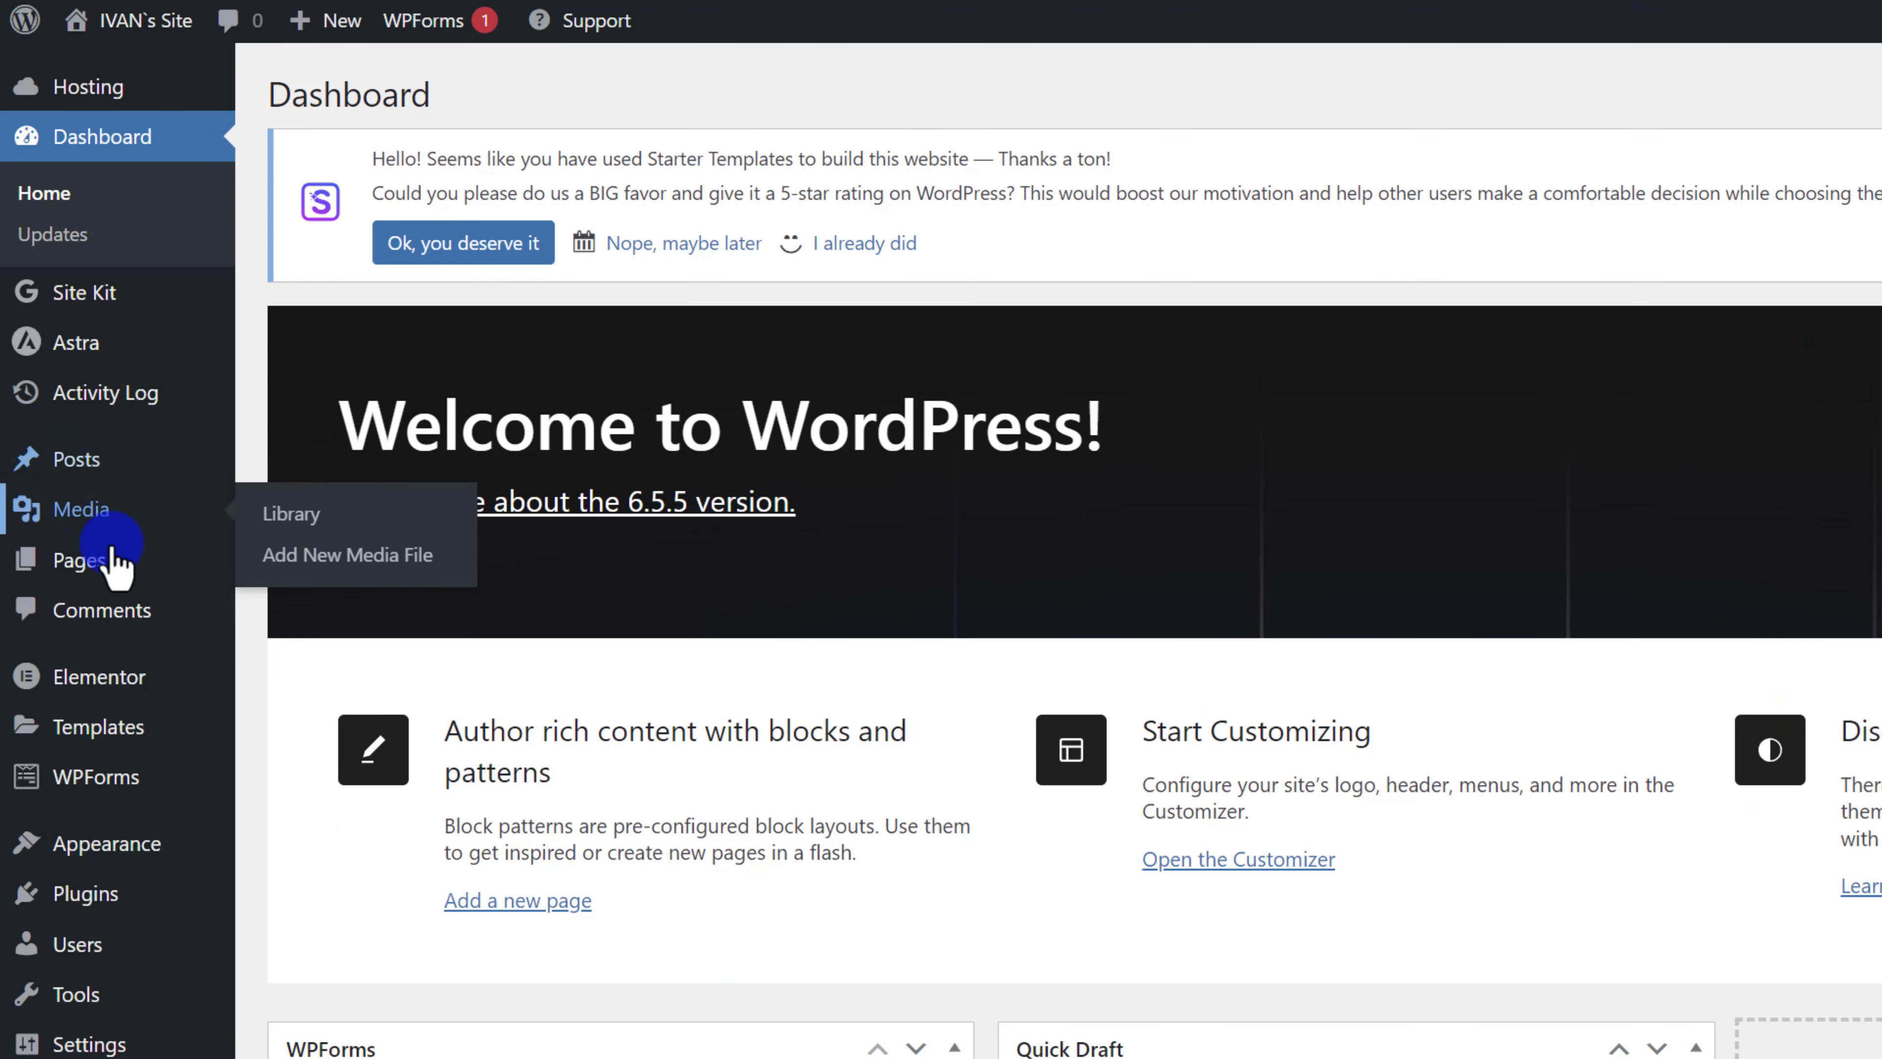
{"action": "mouse_move", "coordinate": [116, 571]}
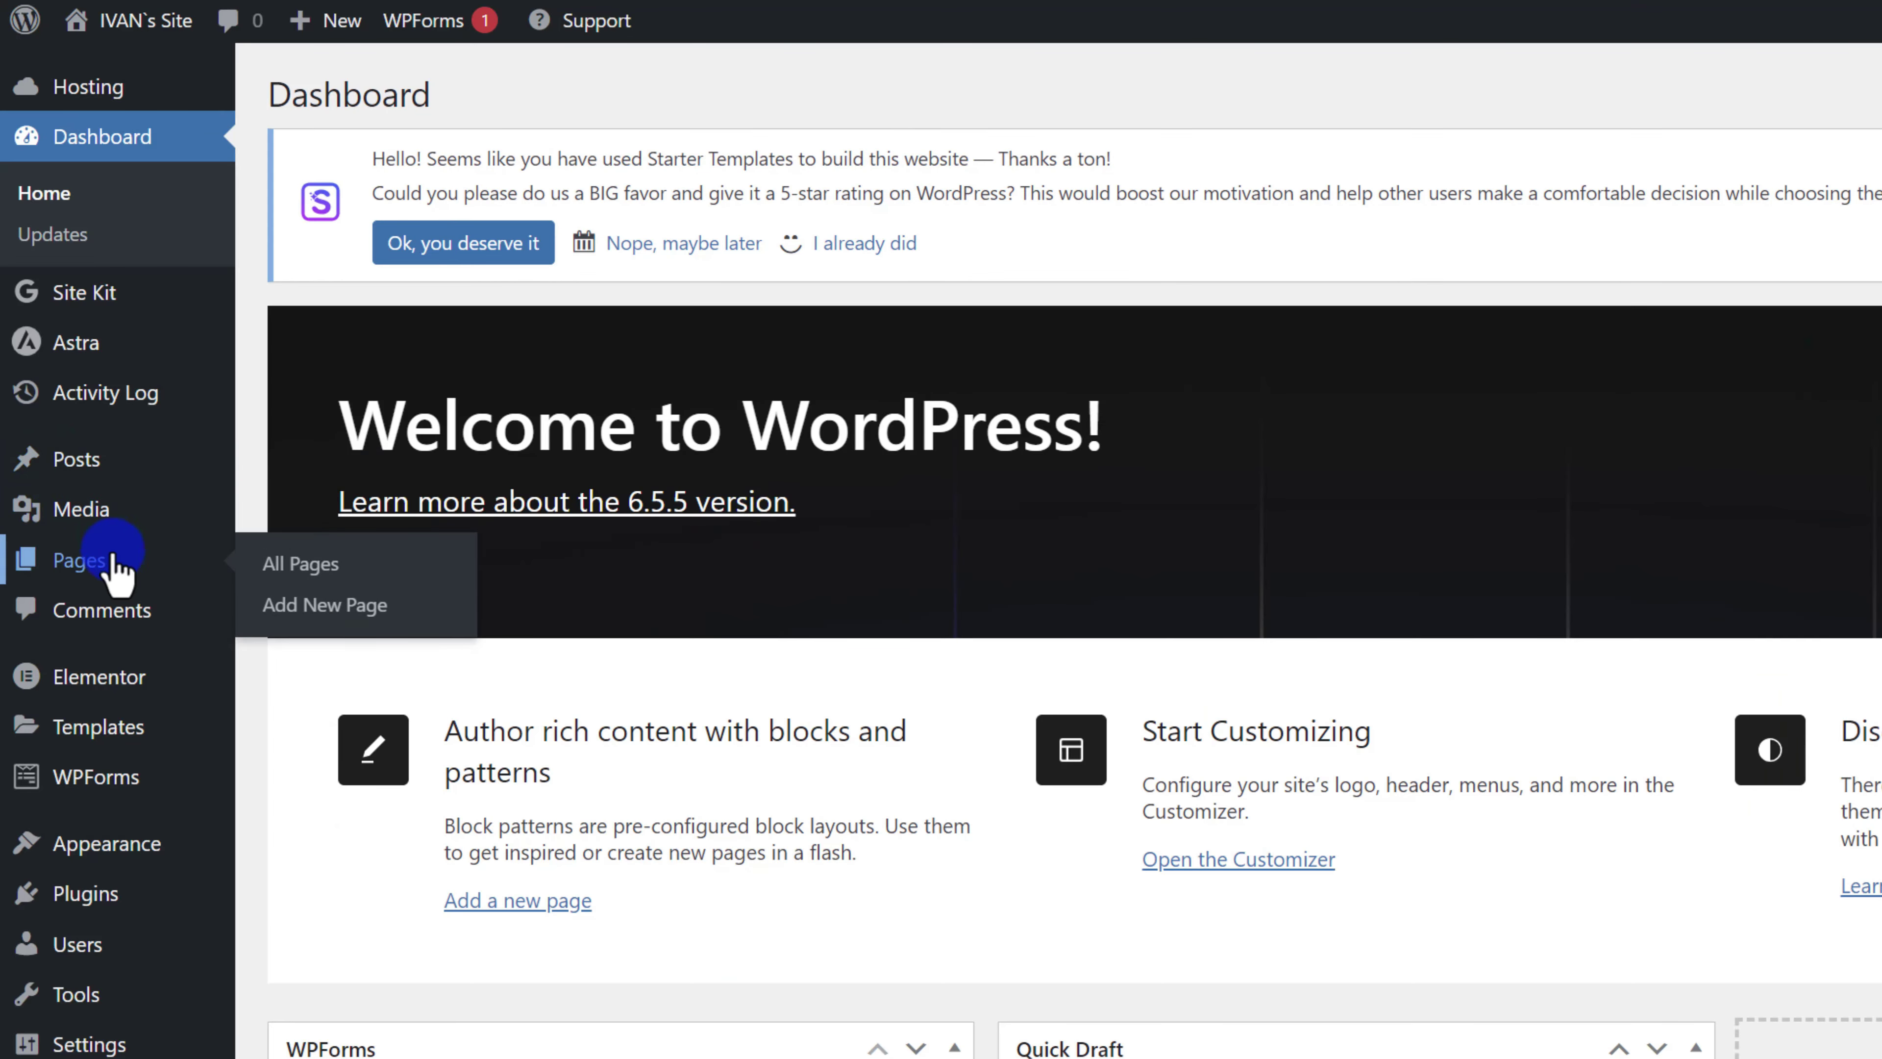
{"action": "left_click", "coordinate": [278, 565]}
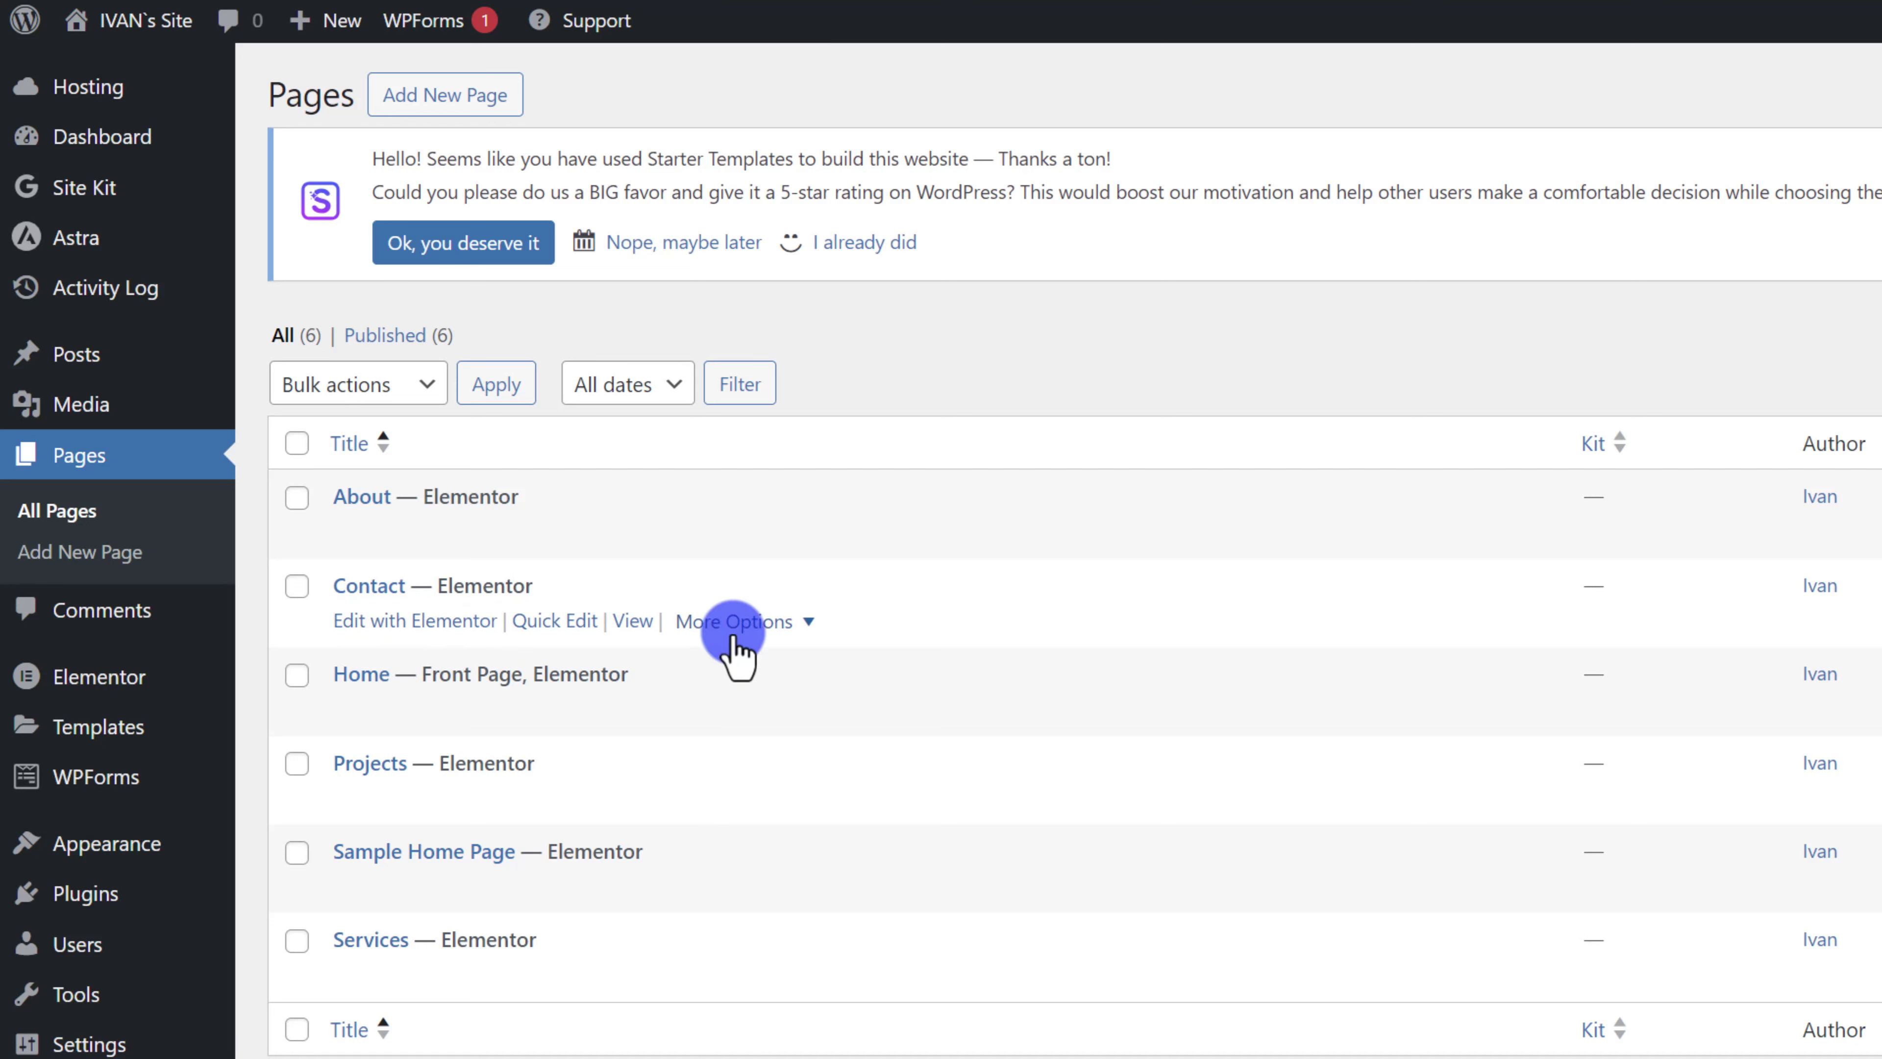
{"action": "left_click", "coordinate": [750, 623]}
{"action": "left_click", "coordinate": [752, 824]}
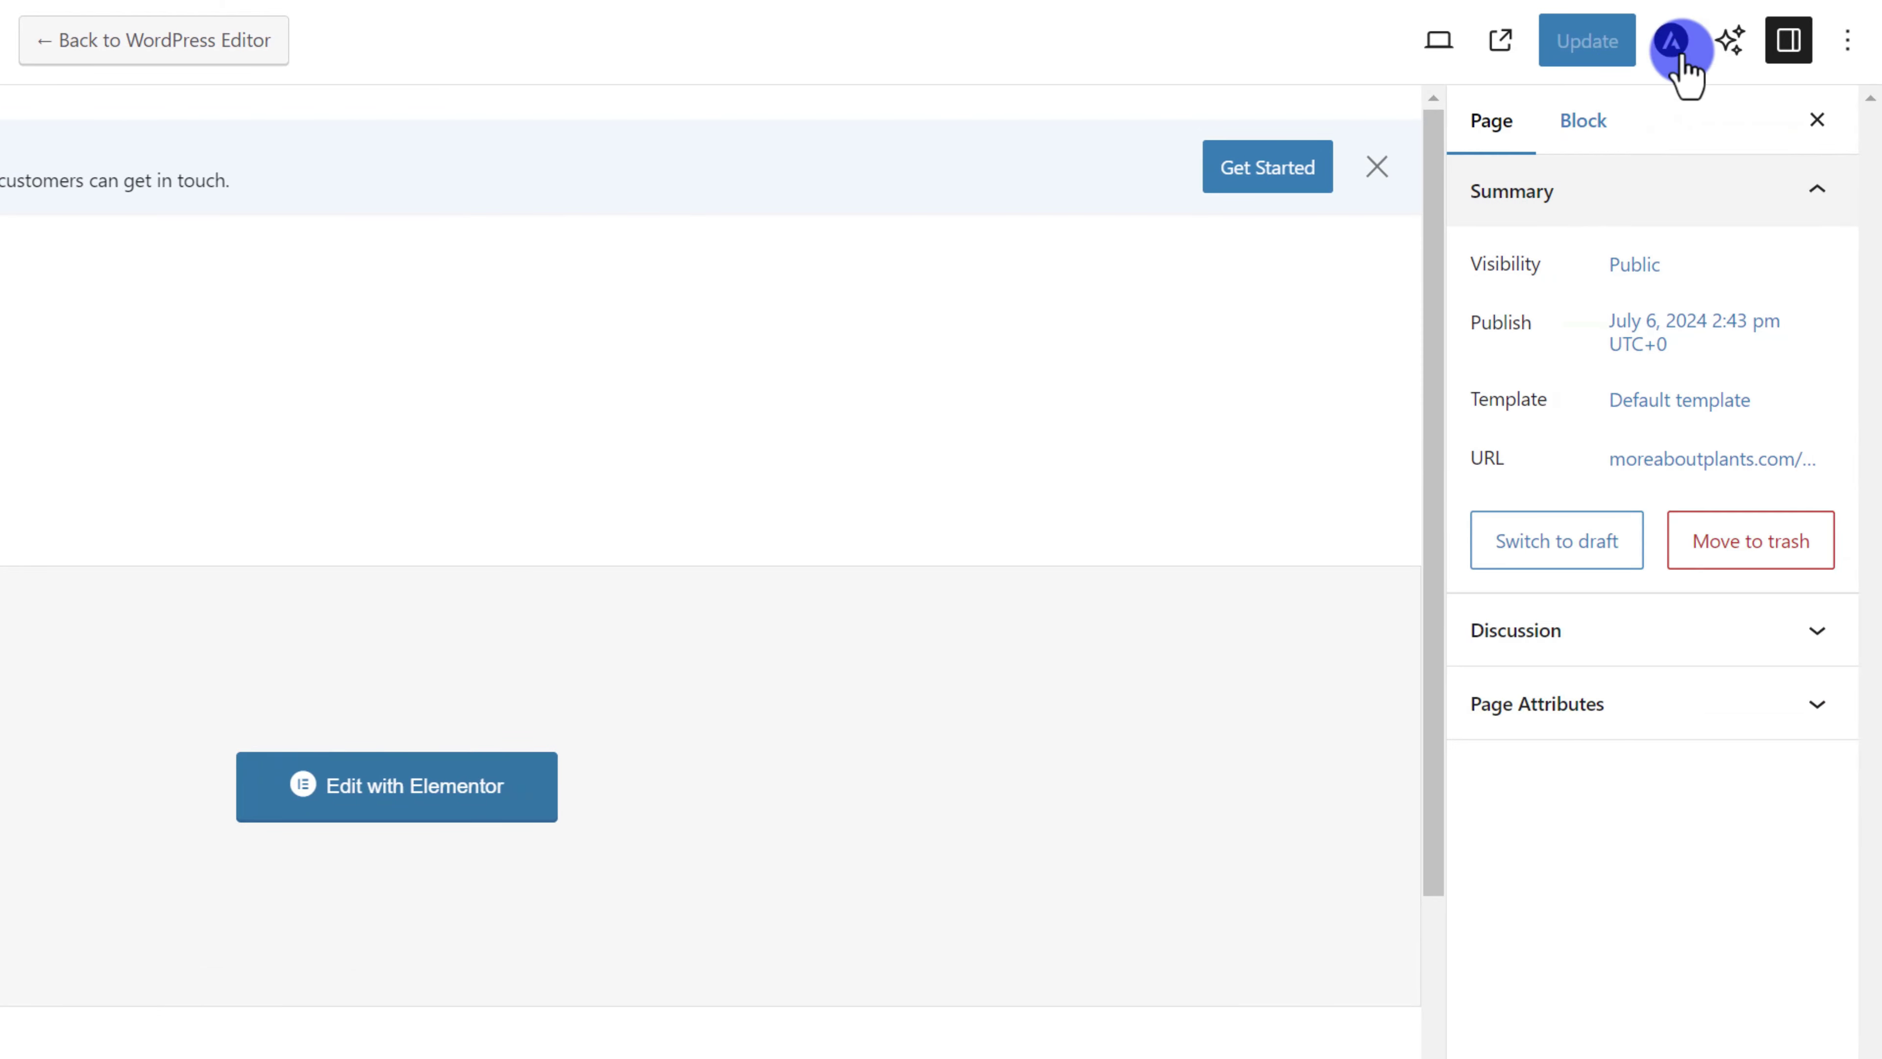
- Set the Contact page's transparent header to Disabled in the Astra advanced settings and update the page
{"action": "left_click", "coordinate": [1676, 46]}
{"action": "scroll", "coordinate": [1604, 845], "scroll_direction": "down", "scroll_amount": 3}
{"action": "left_click", "coordinate": [1575, 880]}
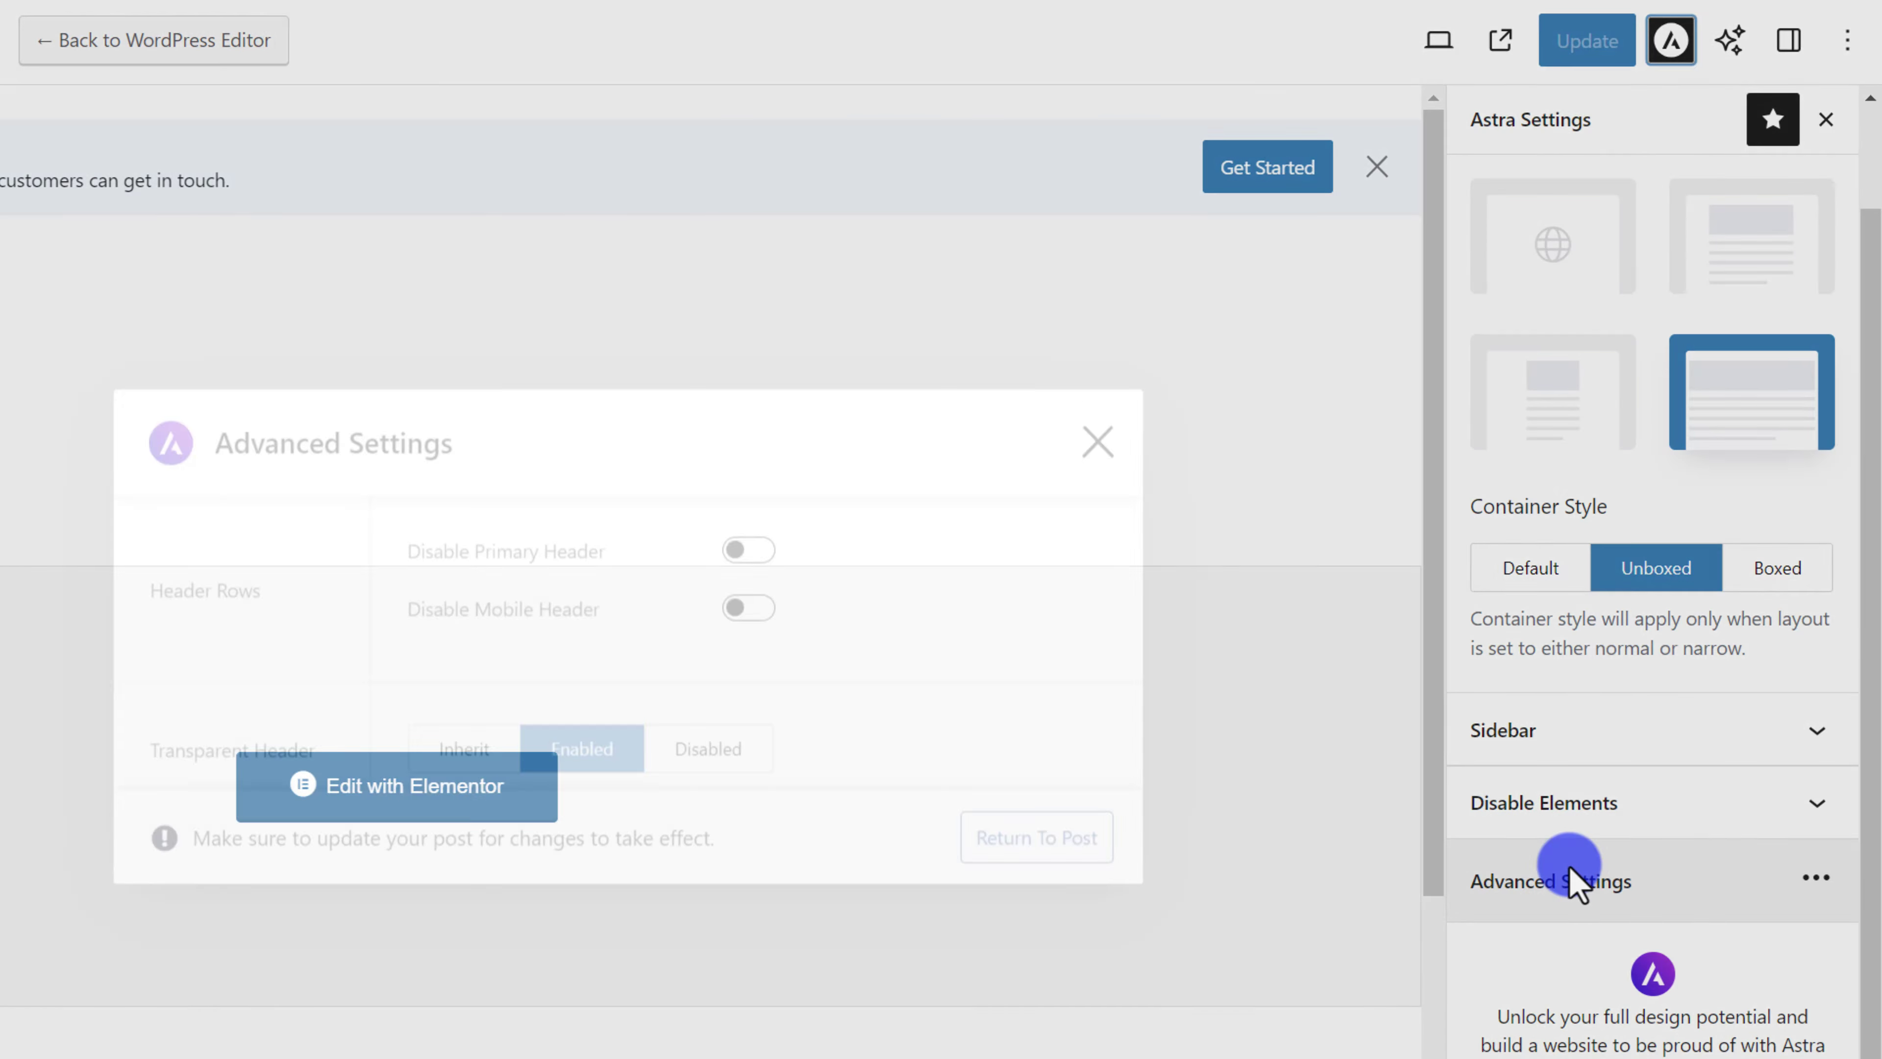
{"action": "left_click", "coordinate": [730, 734]}
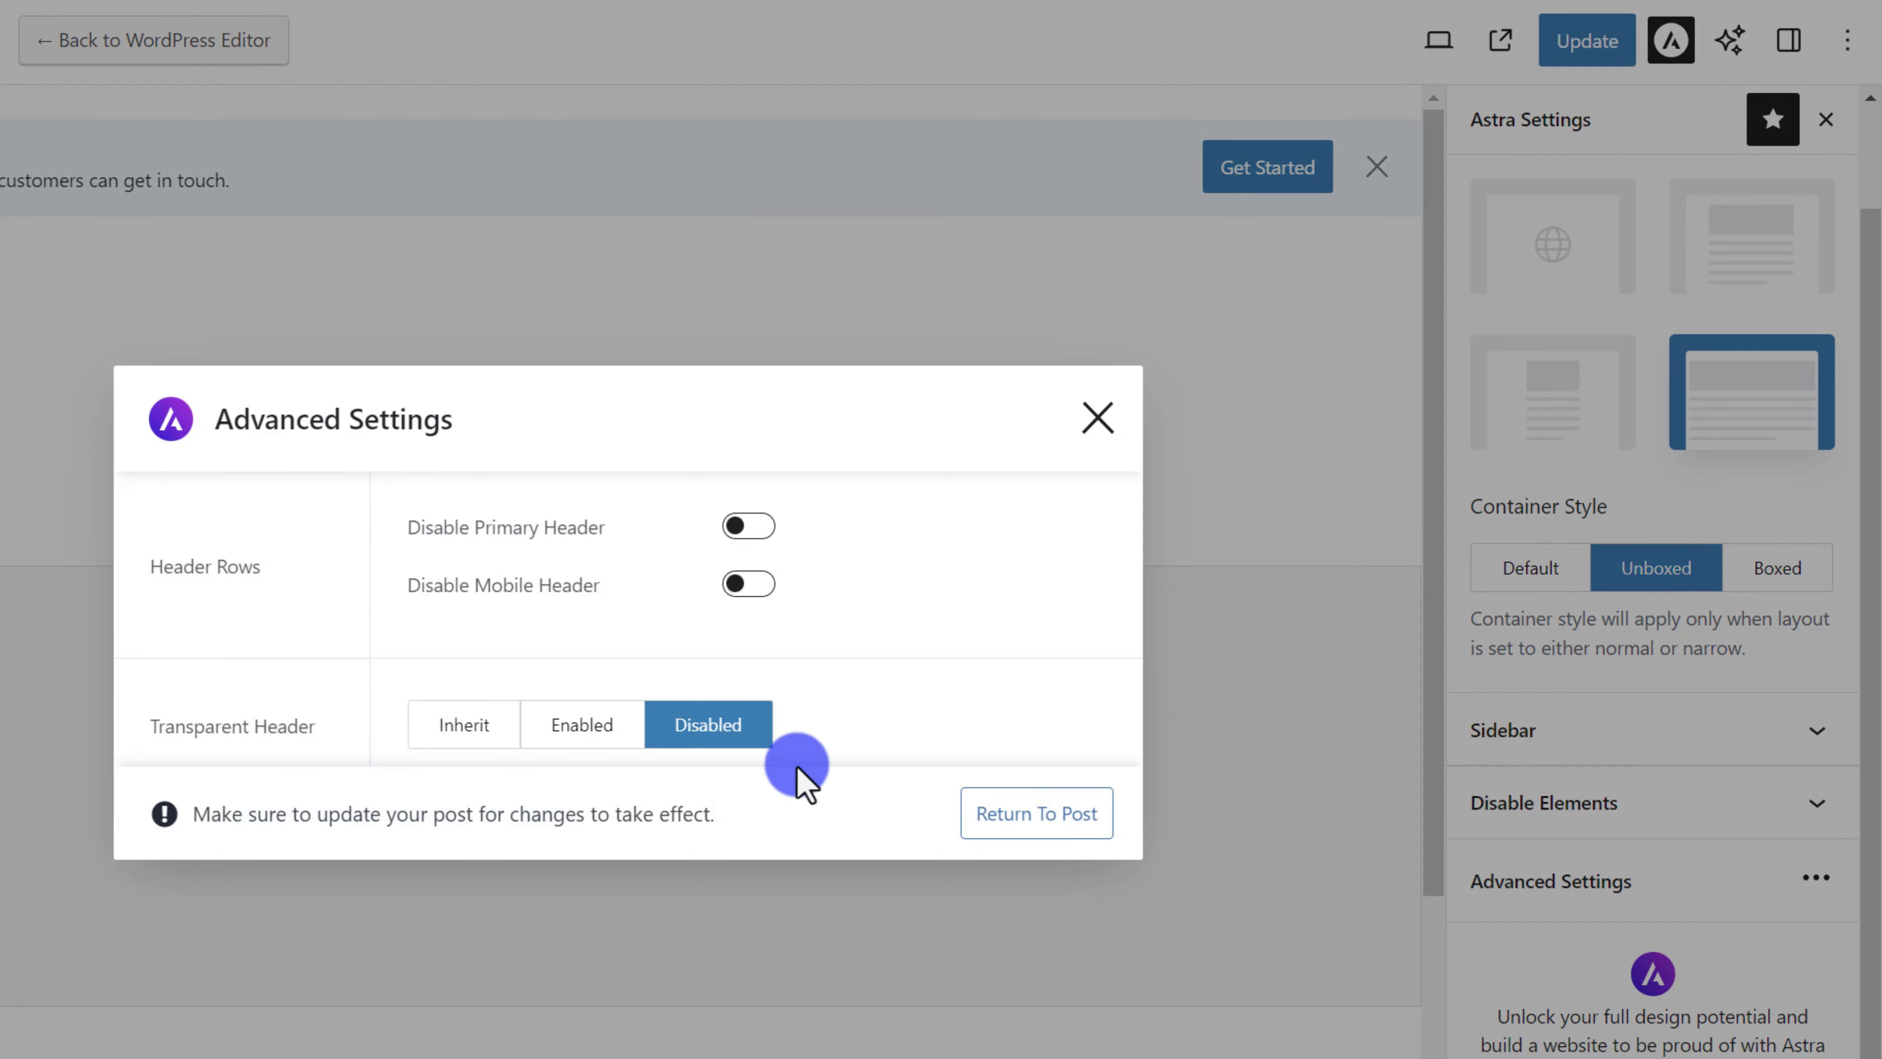
{"action": "left_click", "coordinate": [1059, 815]}
{"action": "left_click", "coordinate": [1593, 52]}
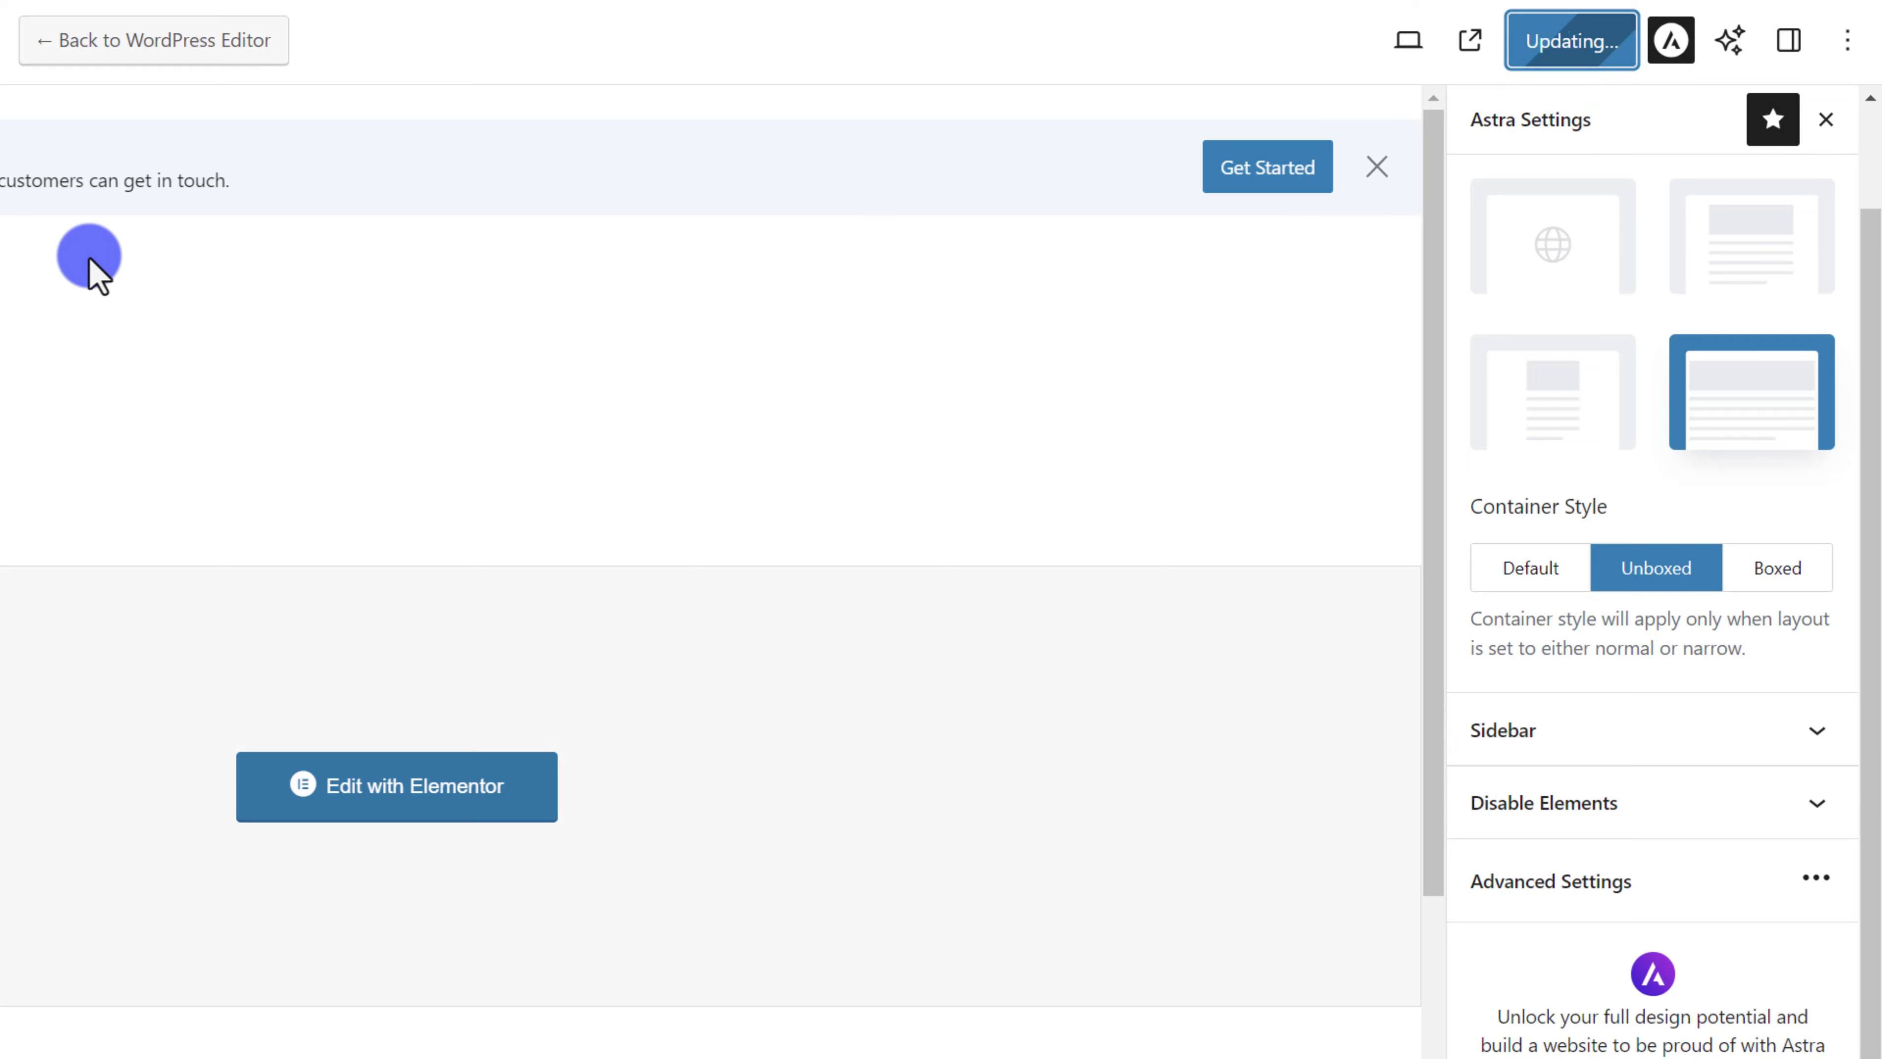
- Open the Contact page in Elementor and look over its hero, We're Ready, Let's Talk and Contact Info sections
{"action": "left_click", "coordinate": [415, 804]}
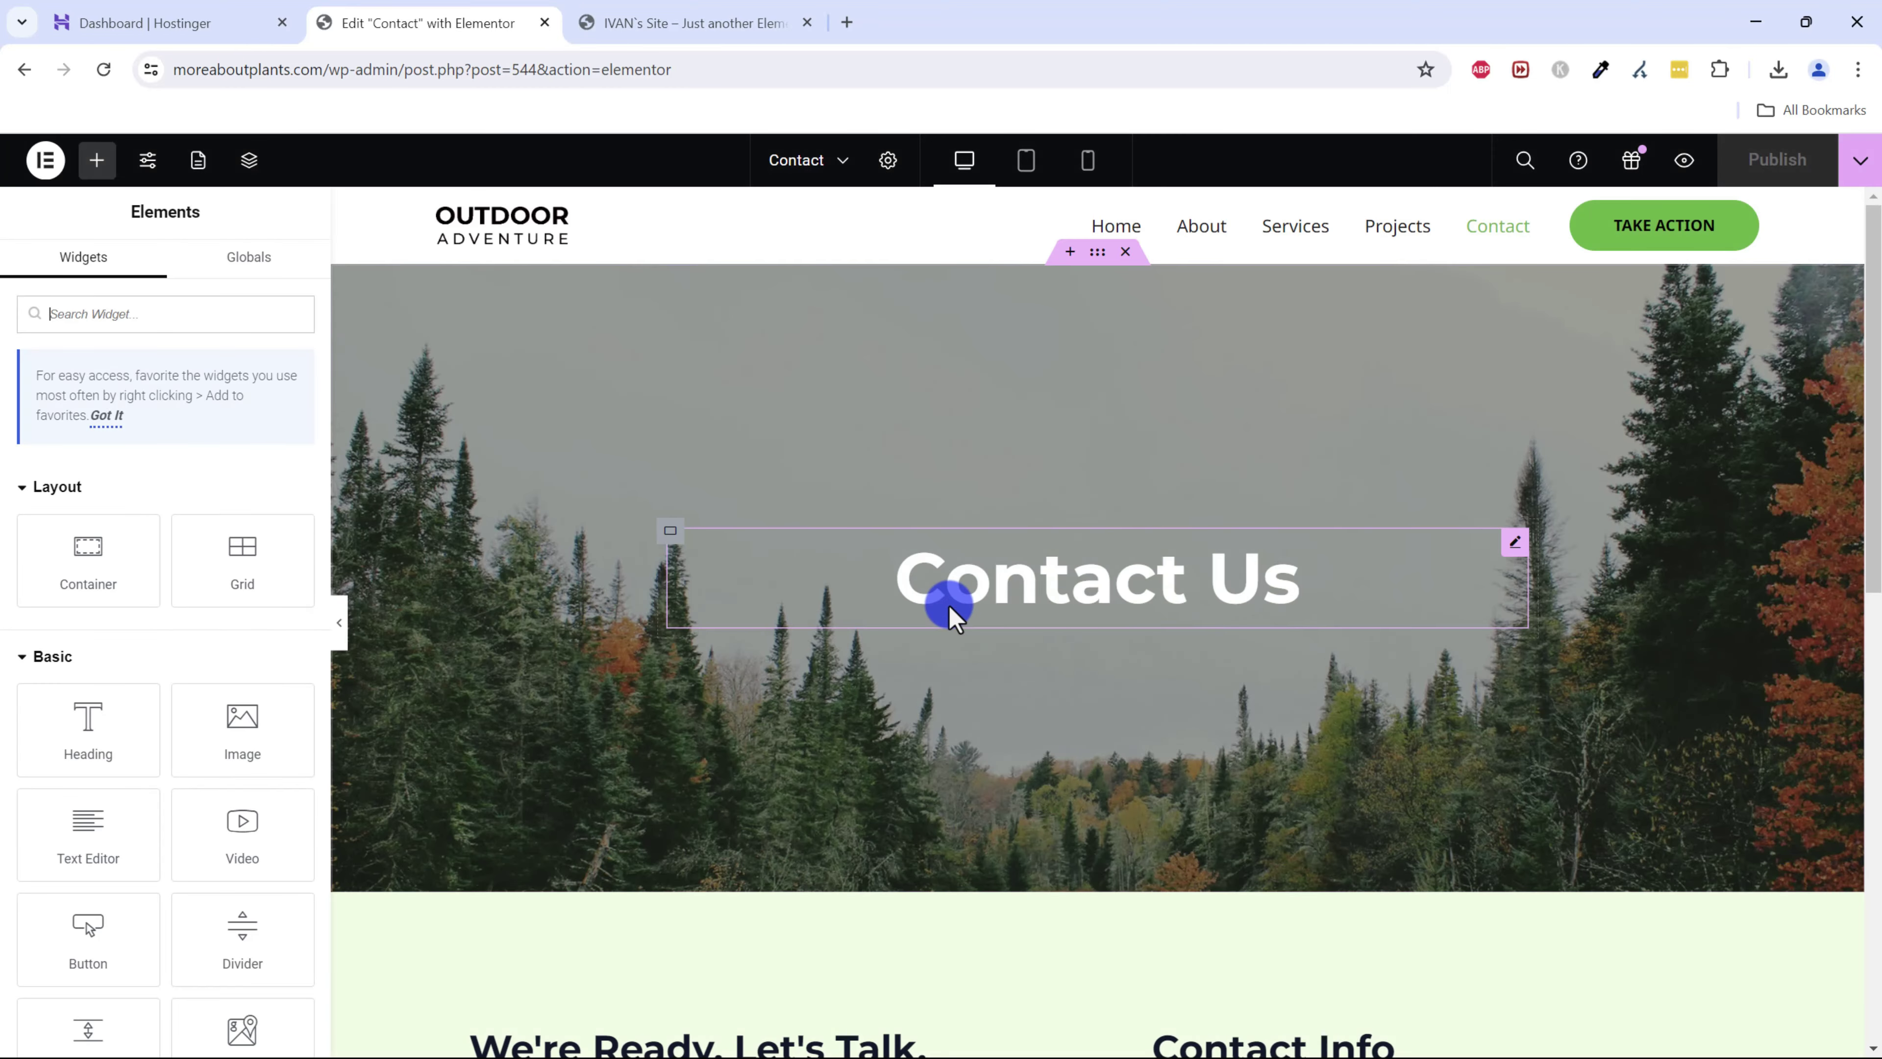
{"action": "scroll", "coordinate": [840, 765], "scroll_direction": "down", "scroll_amount": 10}
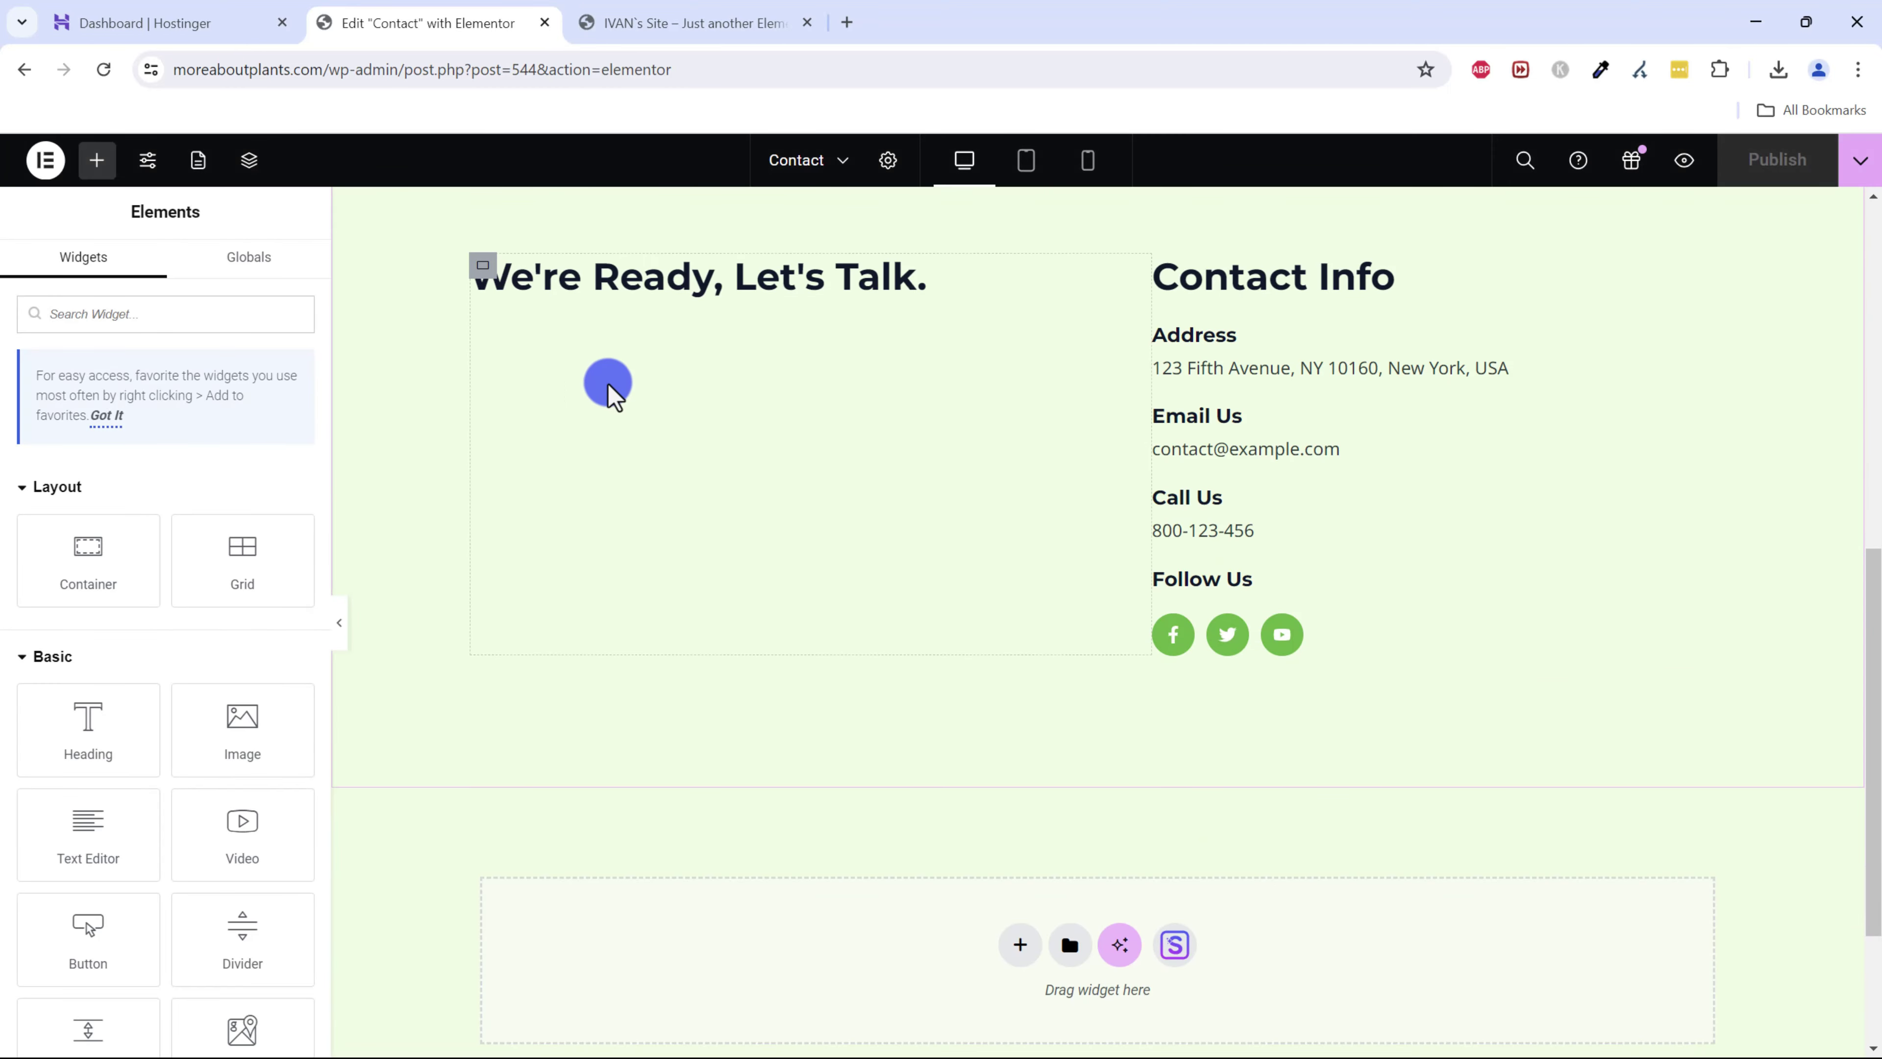
{"action": "scroll", "coordinate": [963, 779], "scroll_direction": "down", "scroll_amount": 3}
{"action": "scroll", "coordinate": [933, 845], "scroll_direction": "up", "scroll_amount": 8}
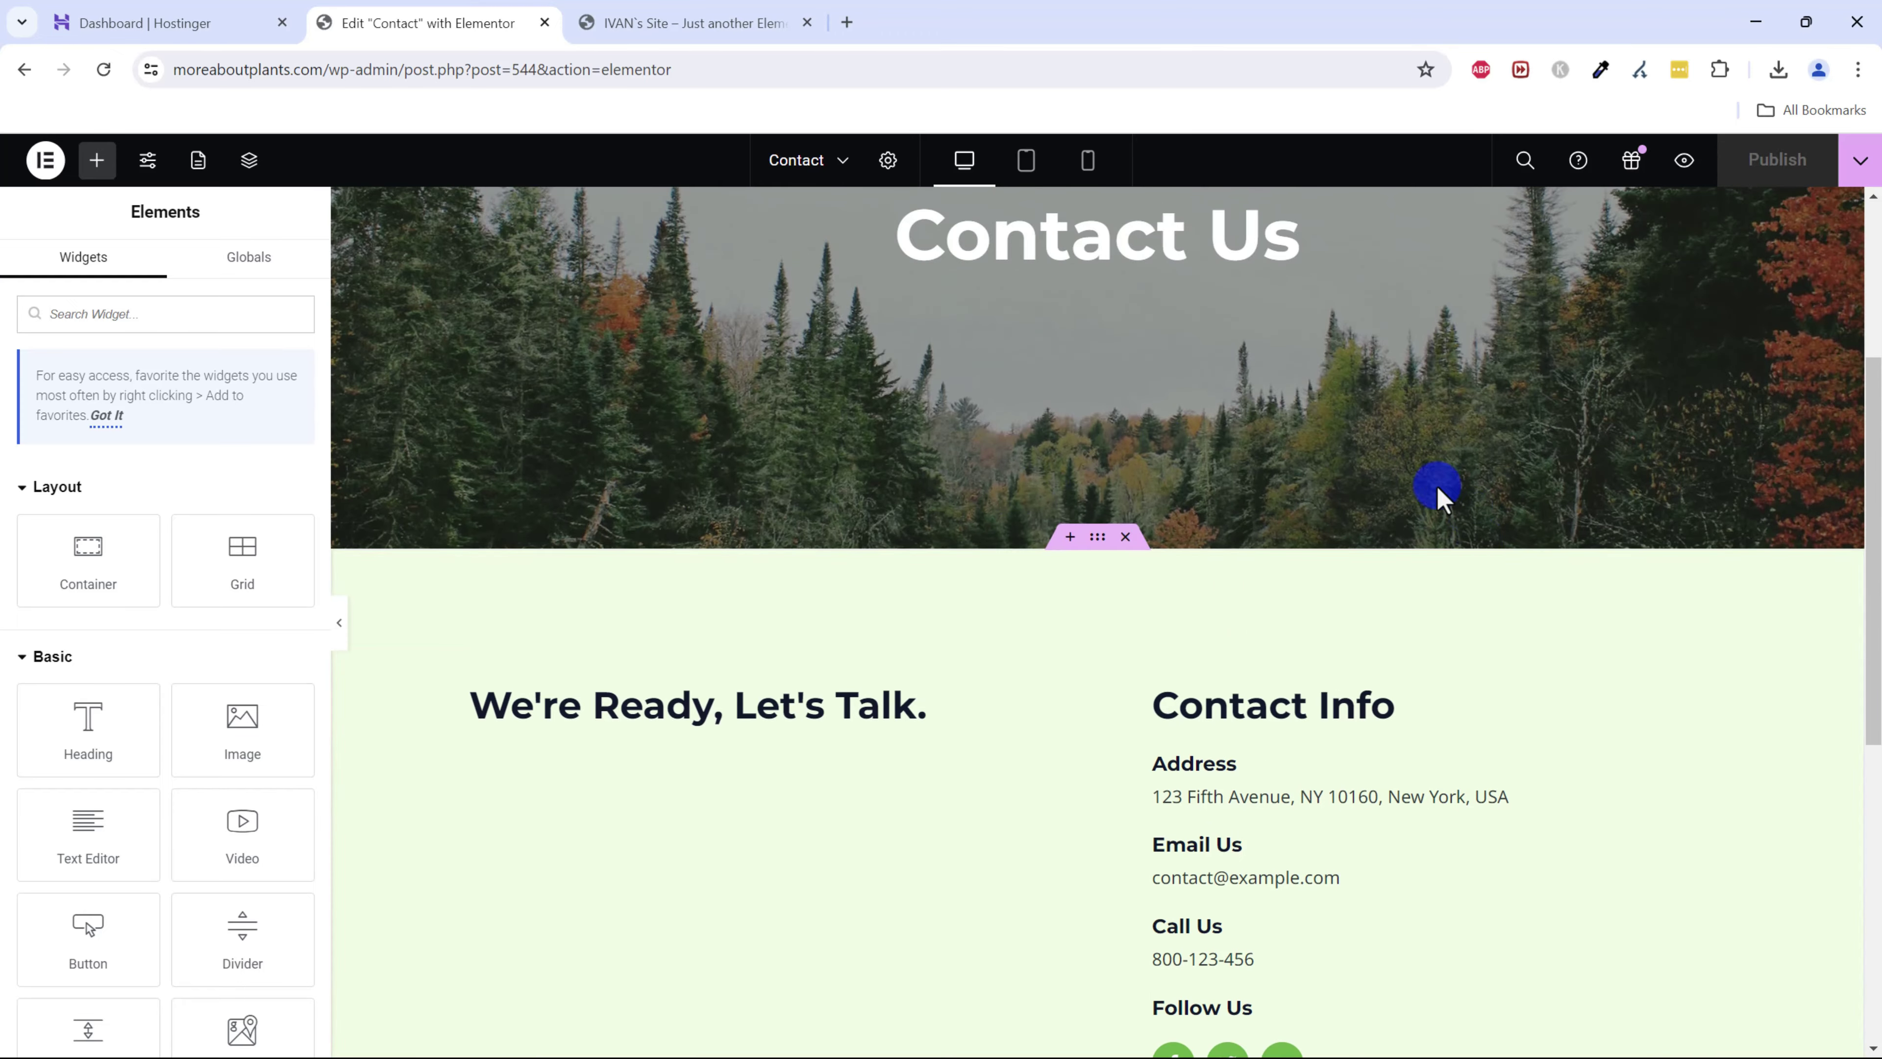
{"action": "scroll", "coordinate": [1033, 663], "scroll_direction": "down", "scroll_amount": 3}
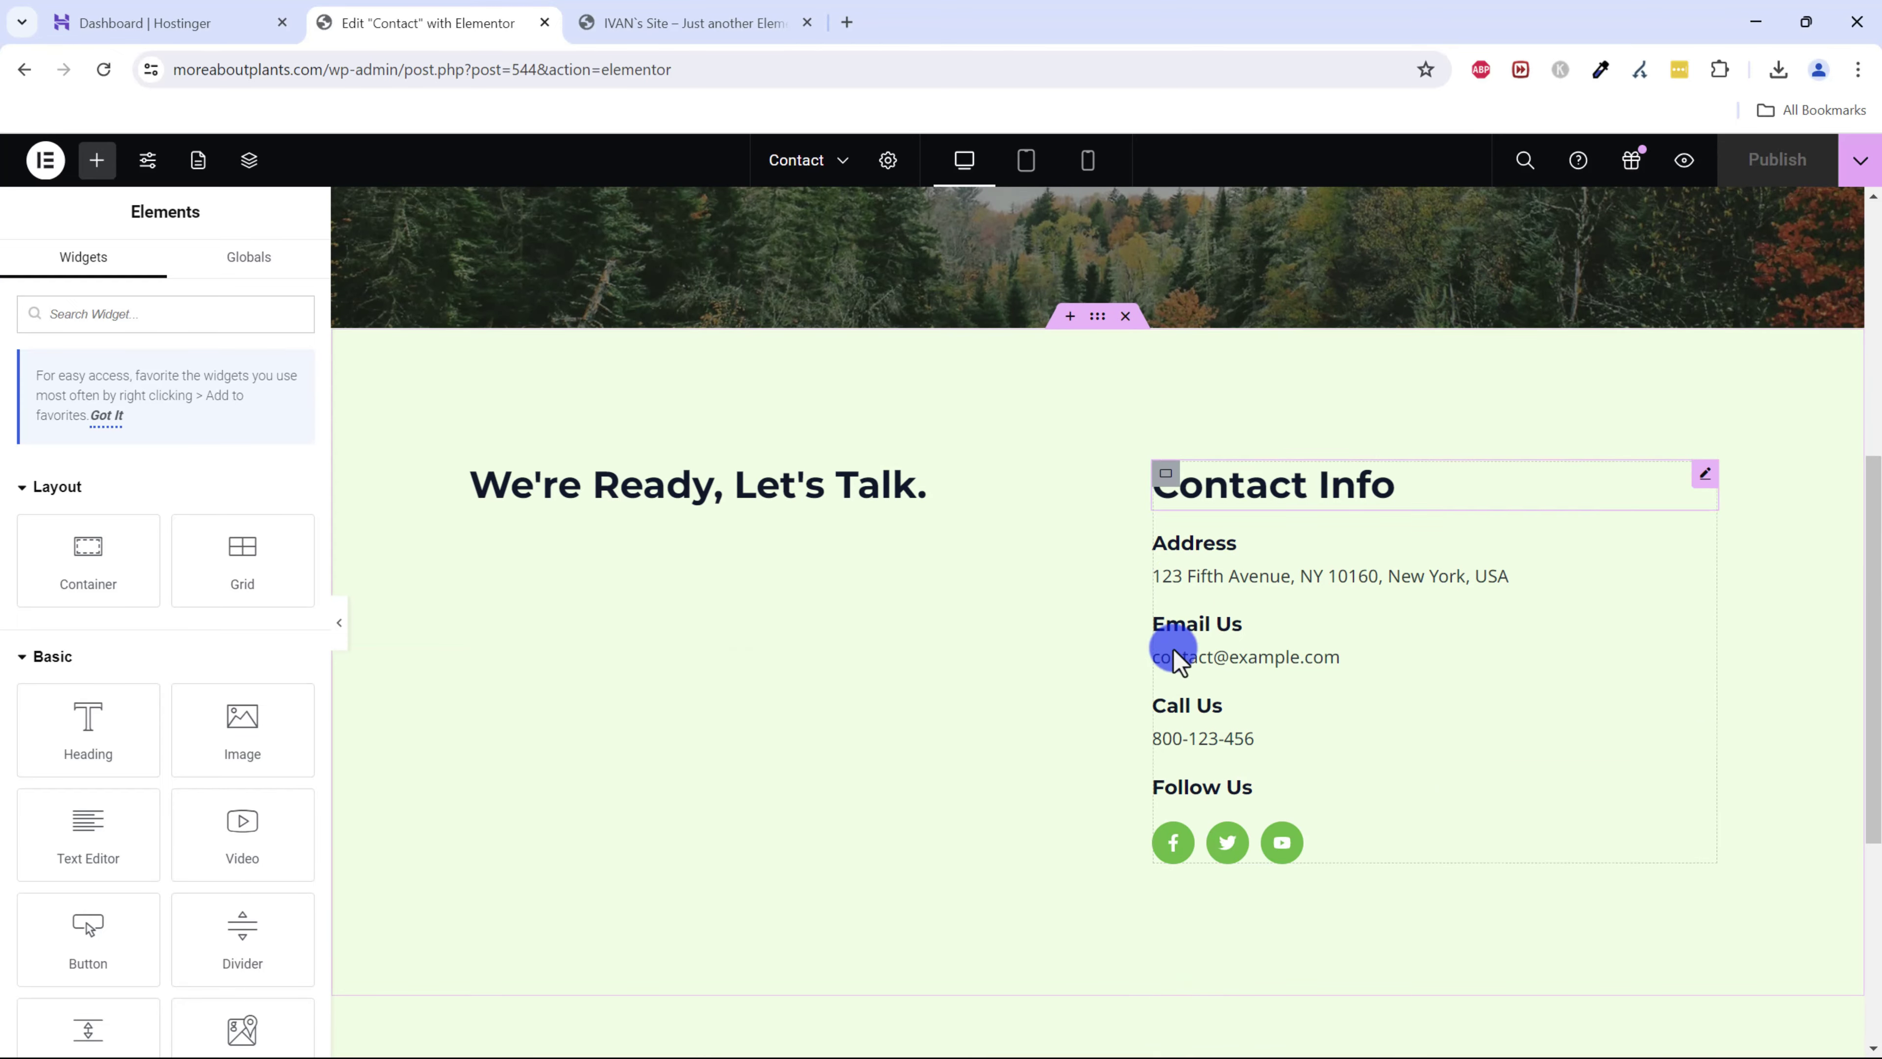
{"action": "left_click", "coordinate": [1247, 570]}
{"action": "left_click", "coordinate": [905, 694]}
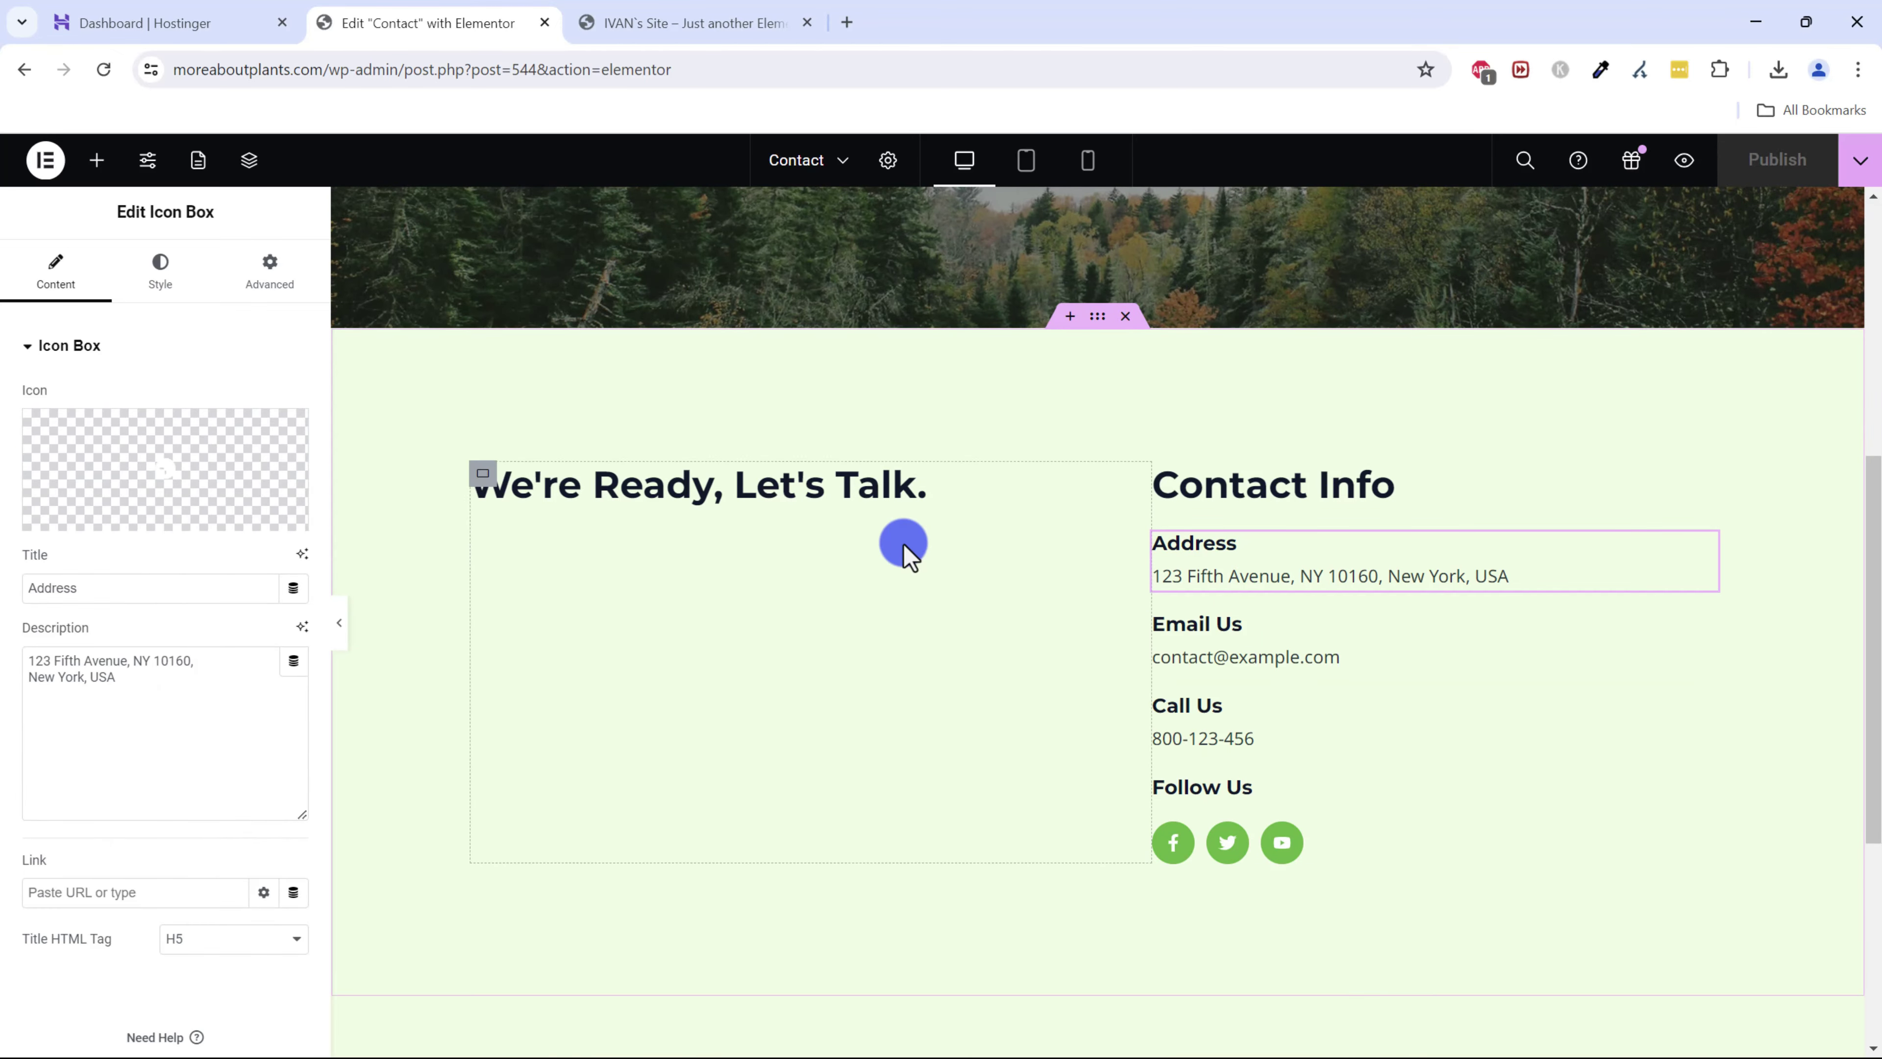
- Add a Form widget beneath the "We're Ready, Let's Talk." heading
{"action": "left_click", "coordinate": [97, 149]}
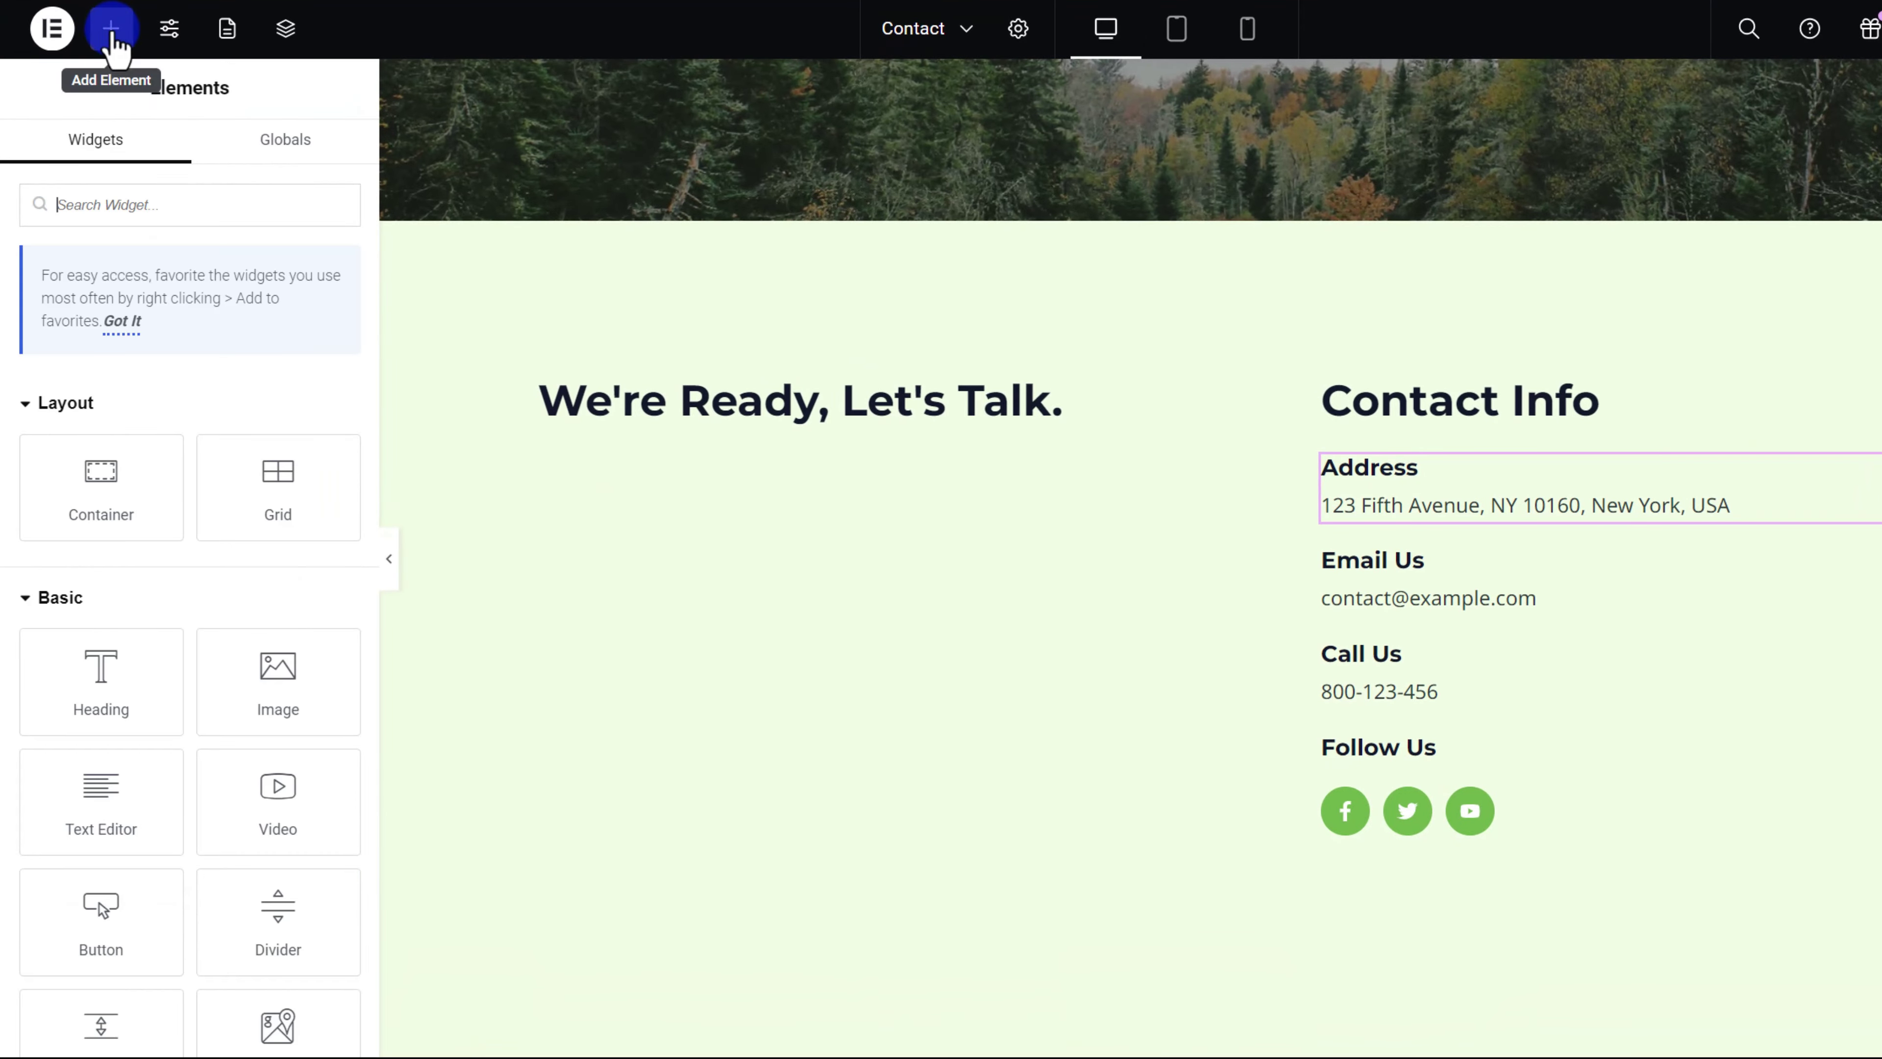
{"action": "scroll", "coordinate": [243, 511], "scroll_direction": "down", "scroll_amount": 10}
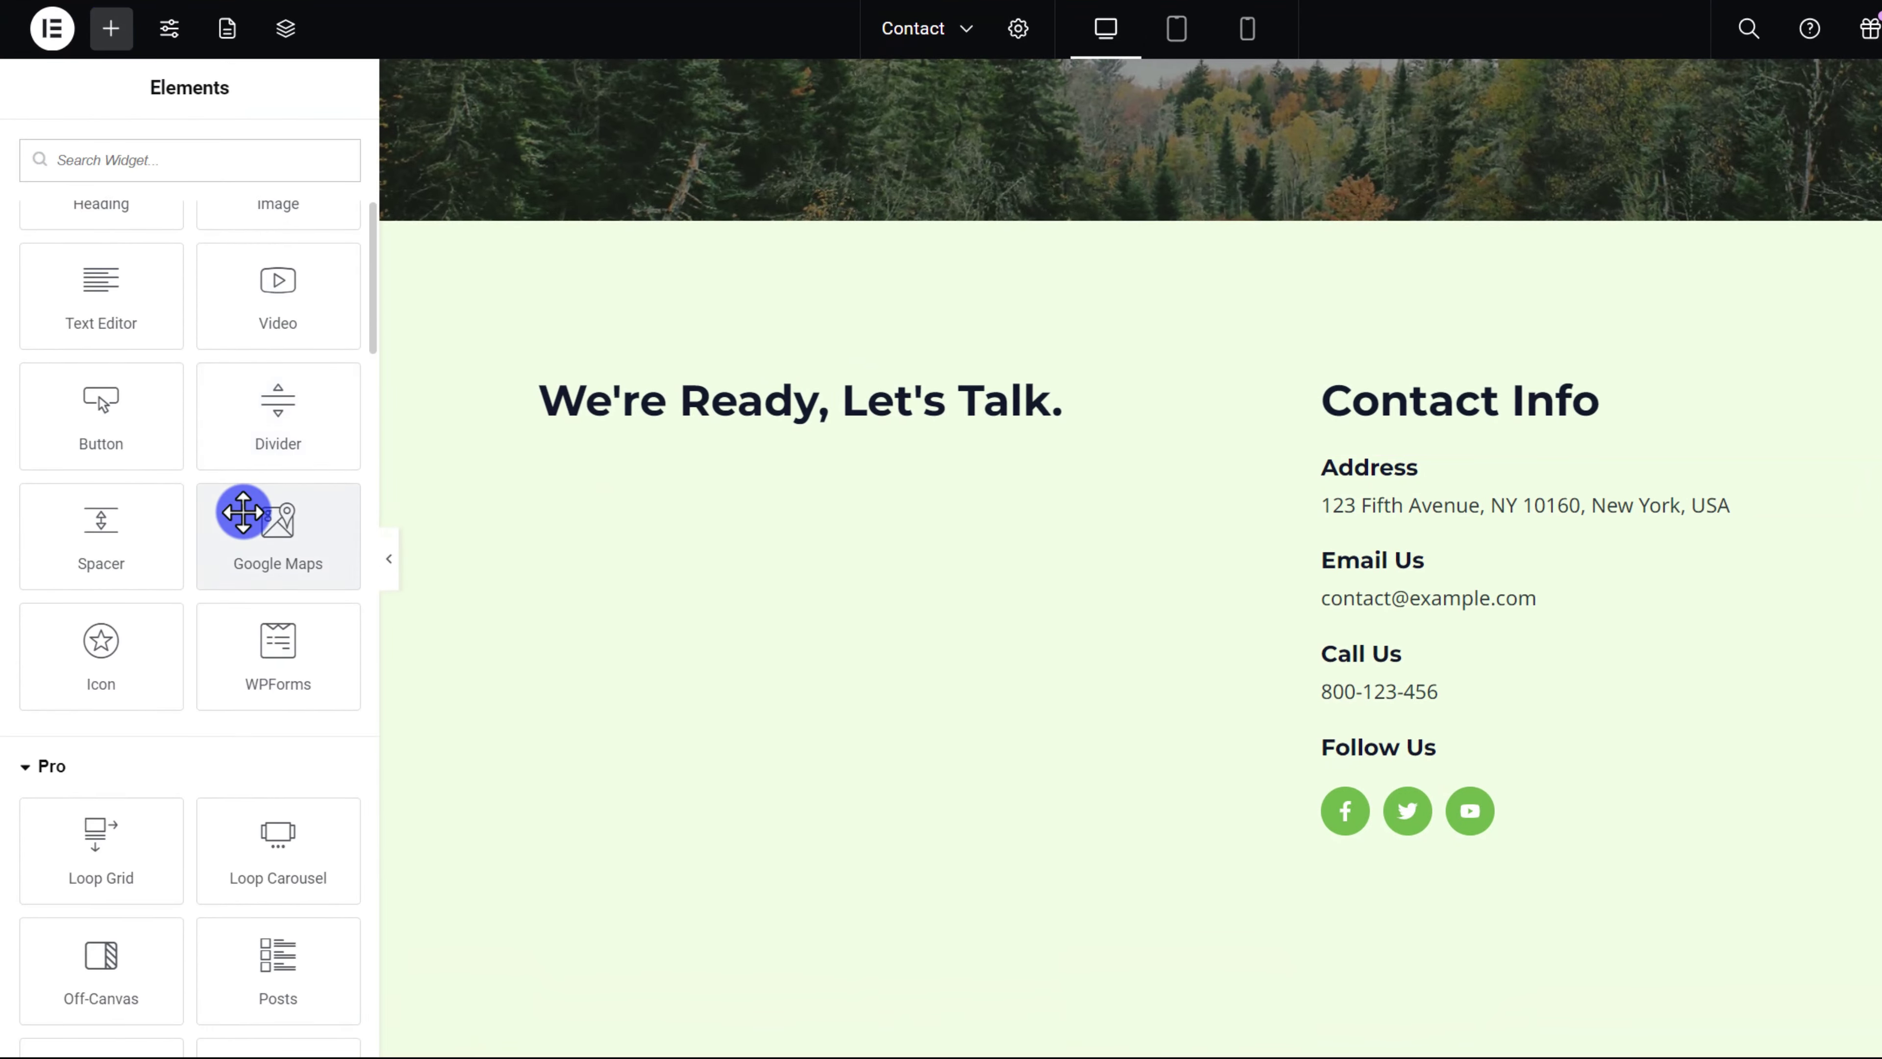
{"action": "scroll", "coordinate": [243, 511], "scroll_direction": "down", "scroll_amount": 2}
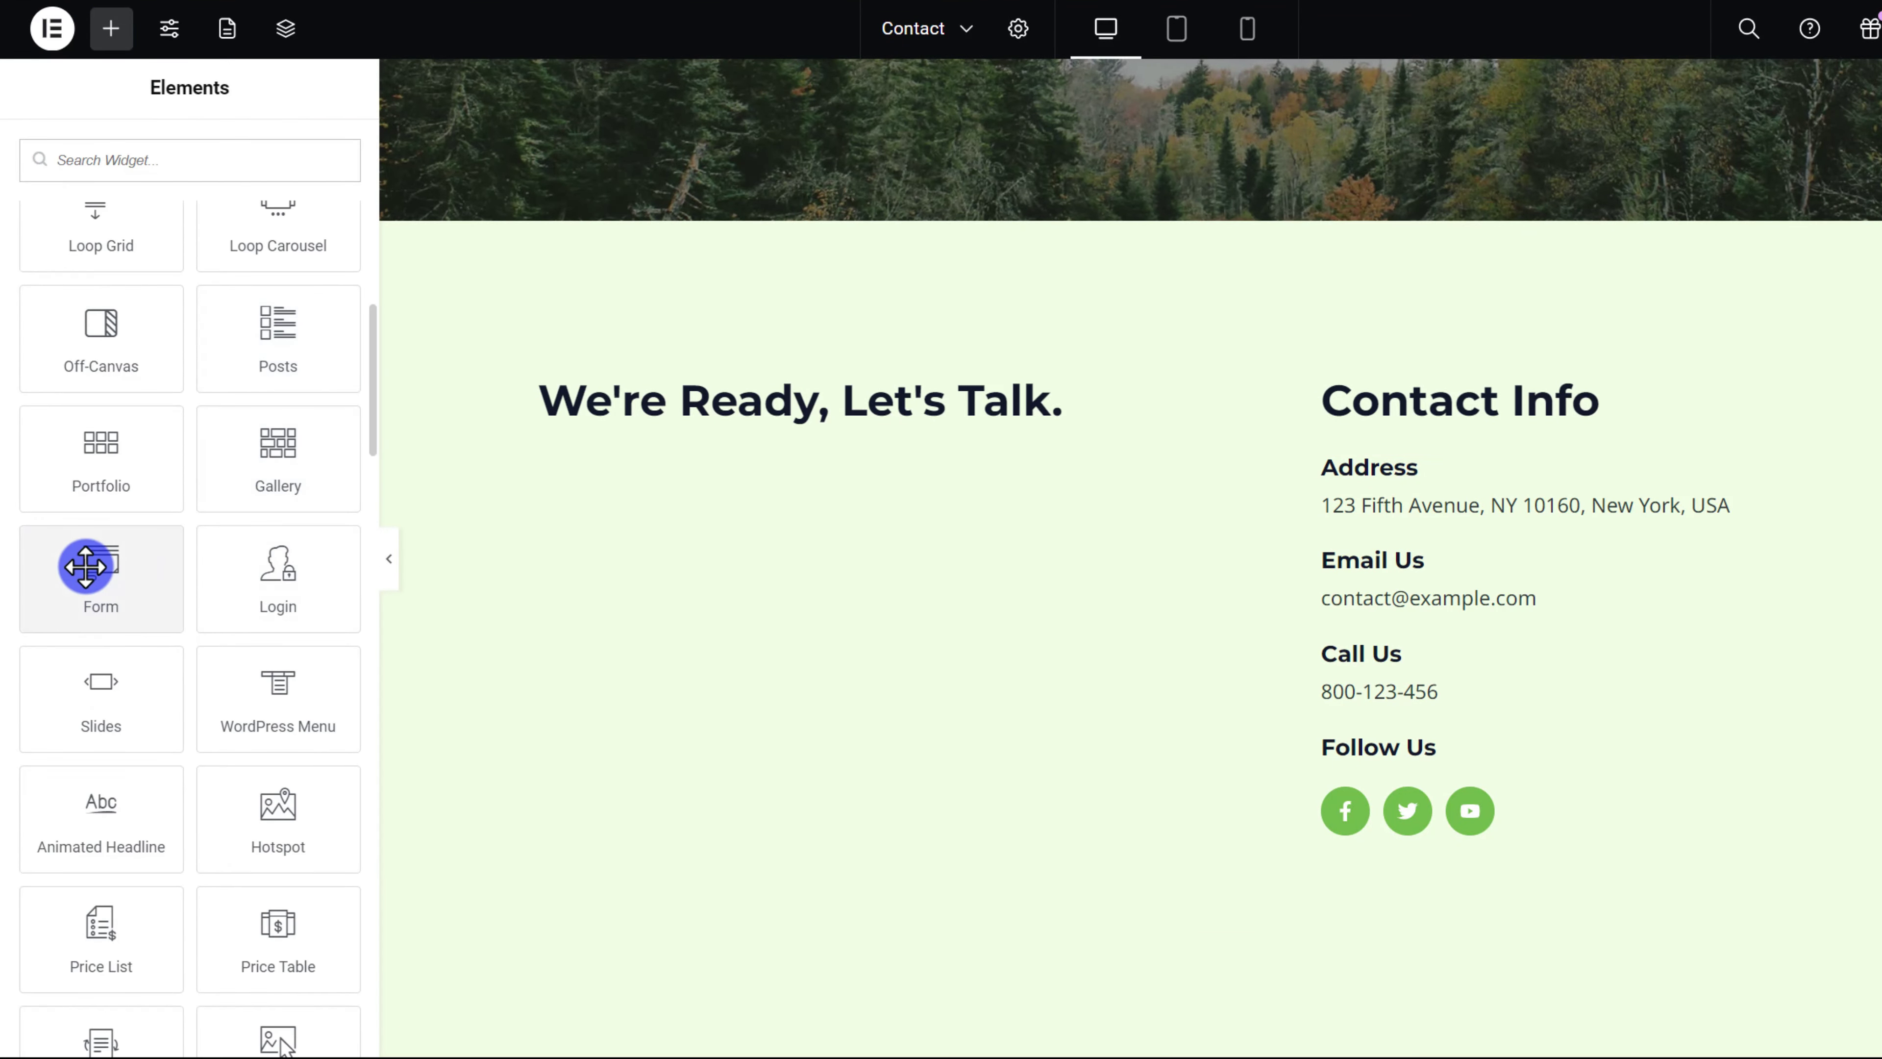
{"action": "left_click_drag", "start_coordinate": [88, 563], "coordinate": [1006, 486]}
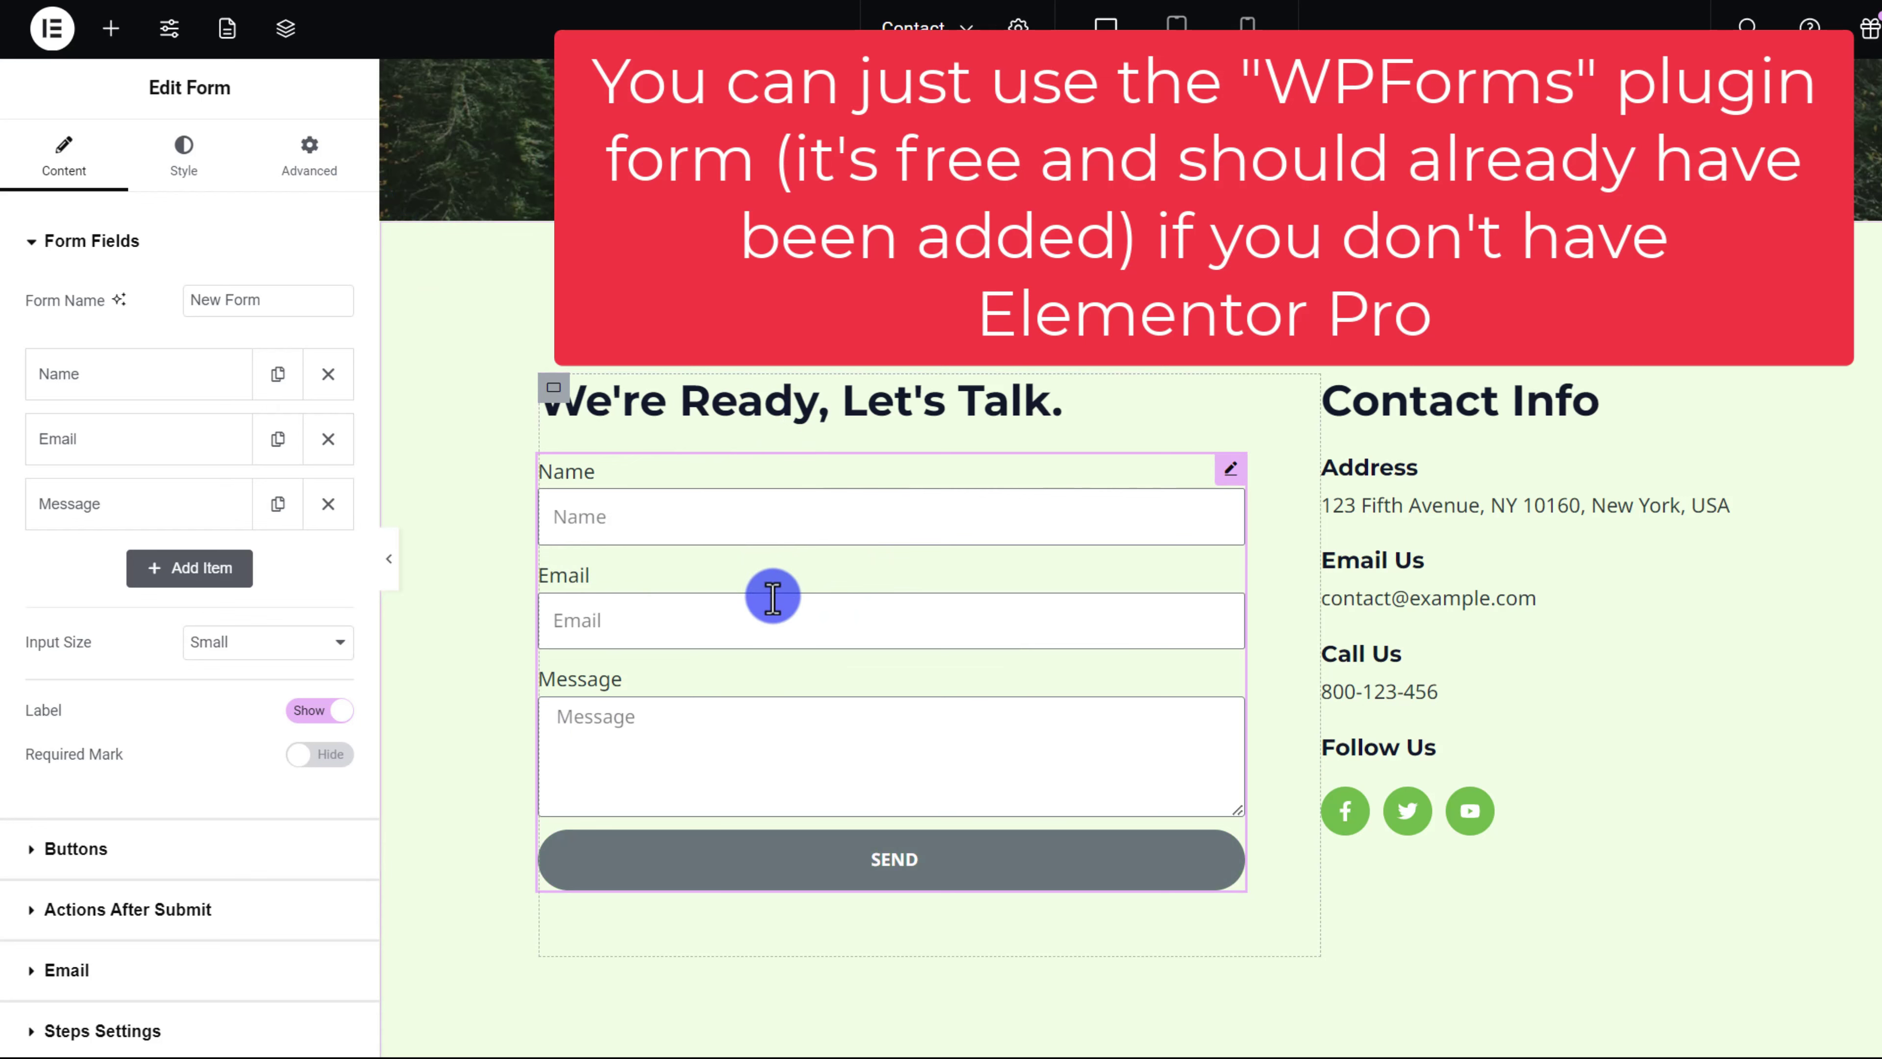
- Examine the settings of the contact form's Name, Email and Message fields
{"action": "left_click", "coordinate": [113, 368]}
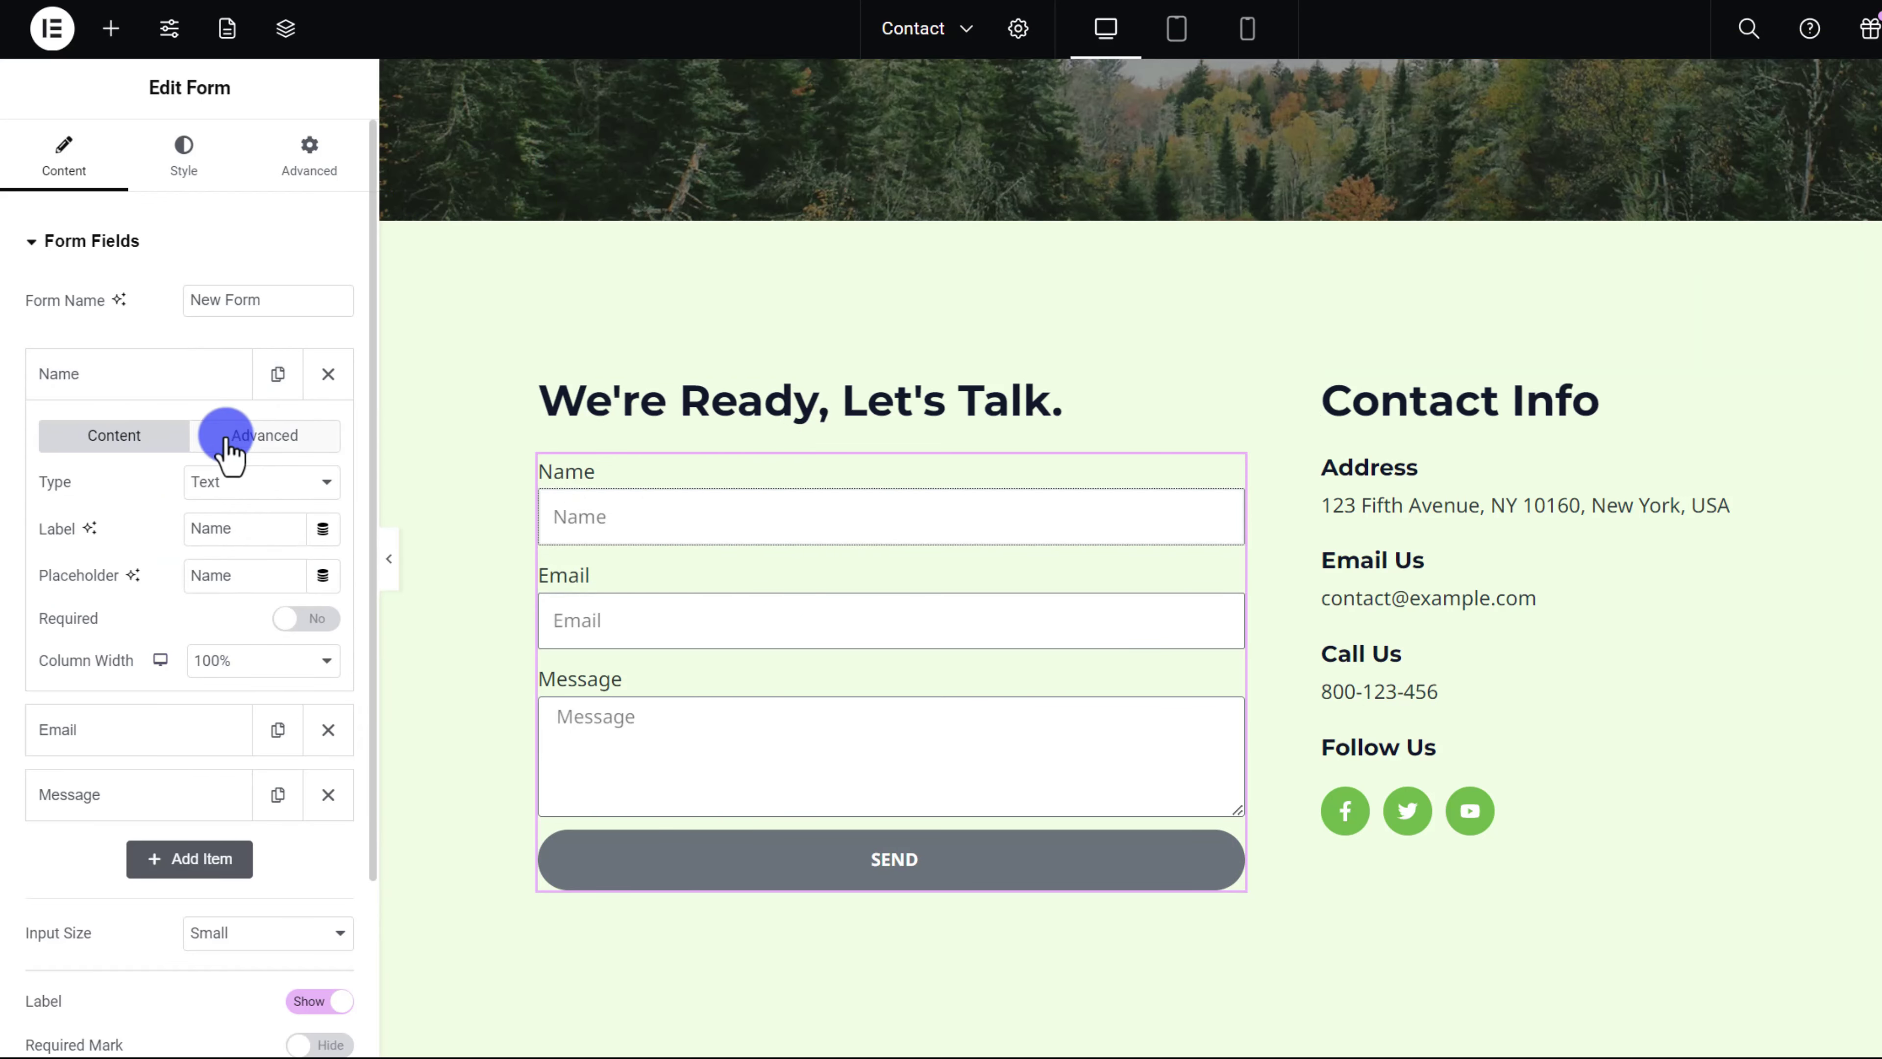
{"action": "left_click", "coordinate": [226, 439]}
{"action": "left_click", "coordinate": [110, 434]}
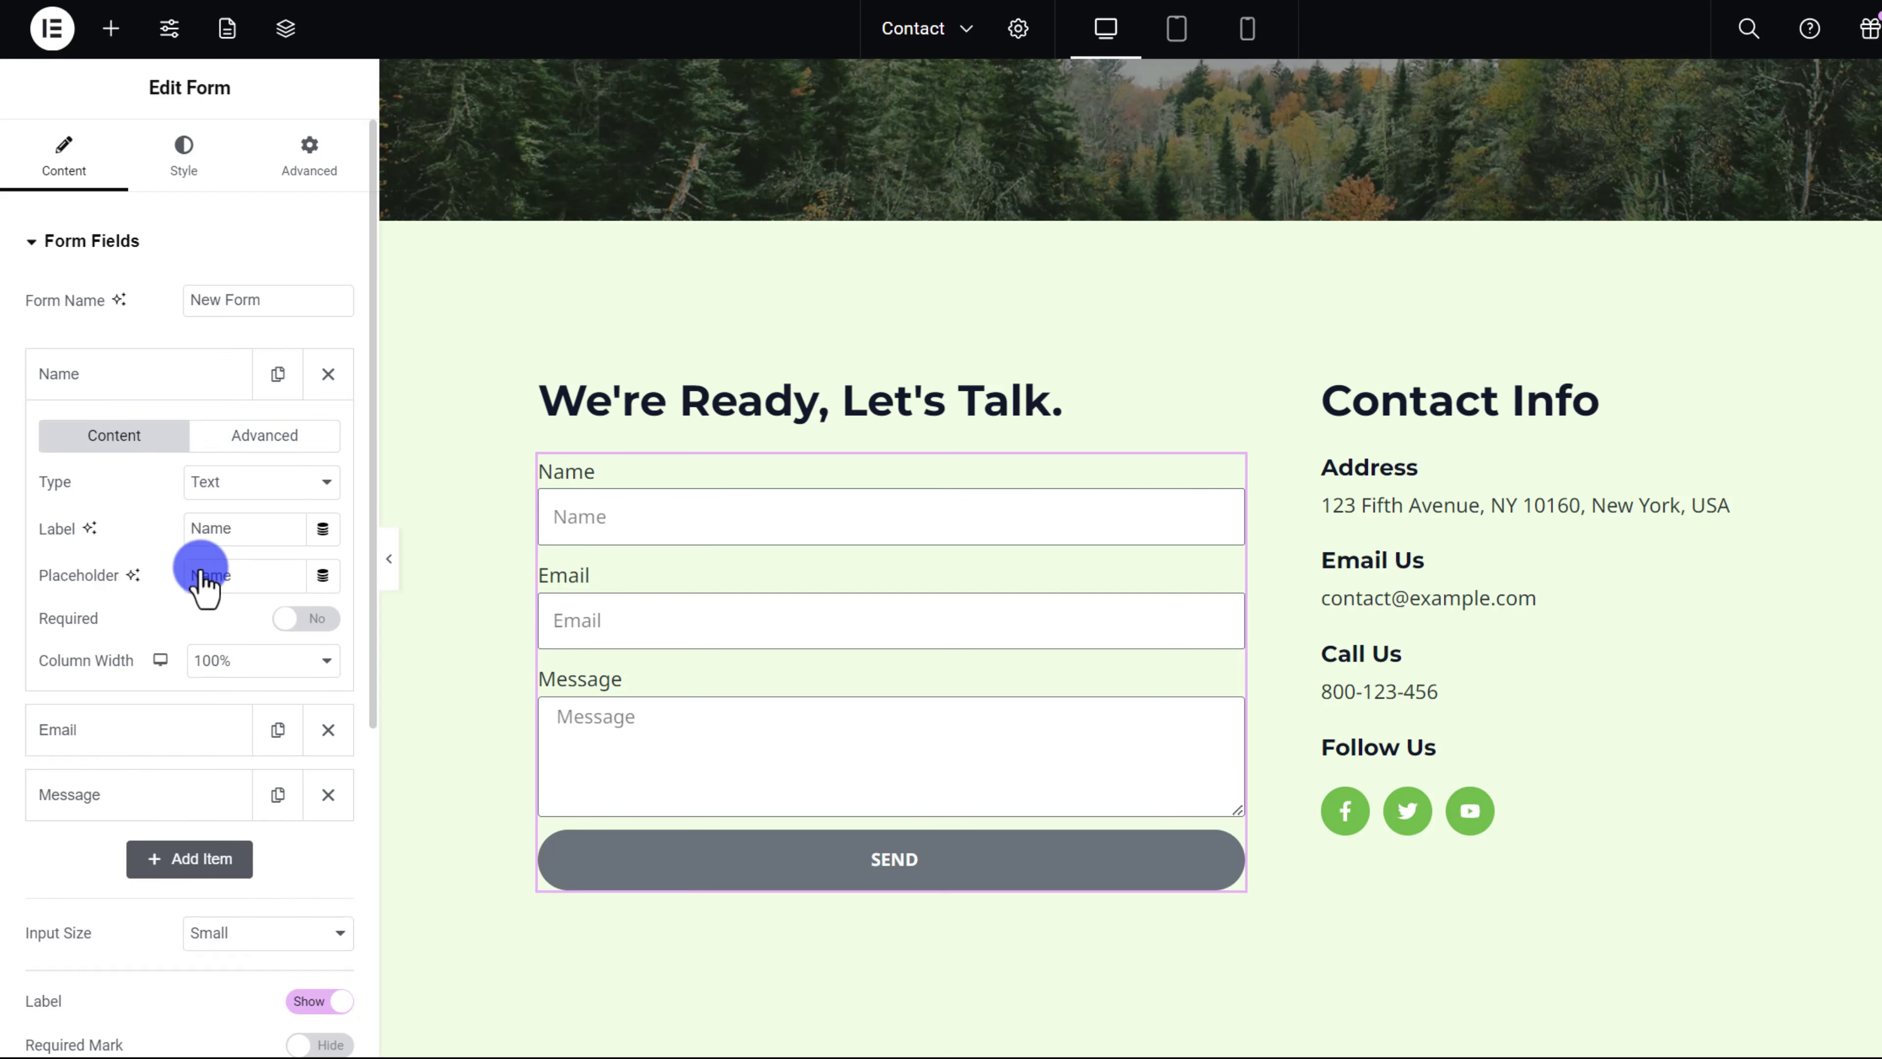
{"action": "scroll", "coordinate": [185, 519], "scroll_direction": "down", "scroll_amount": 3}
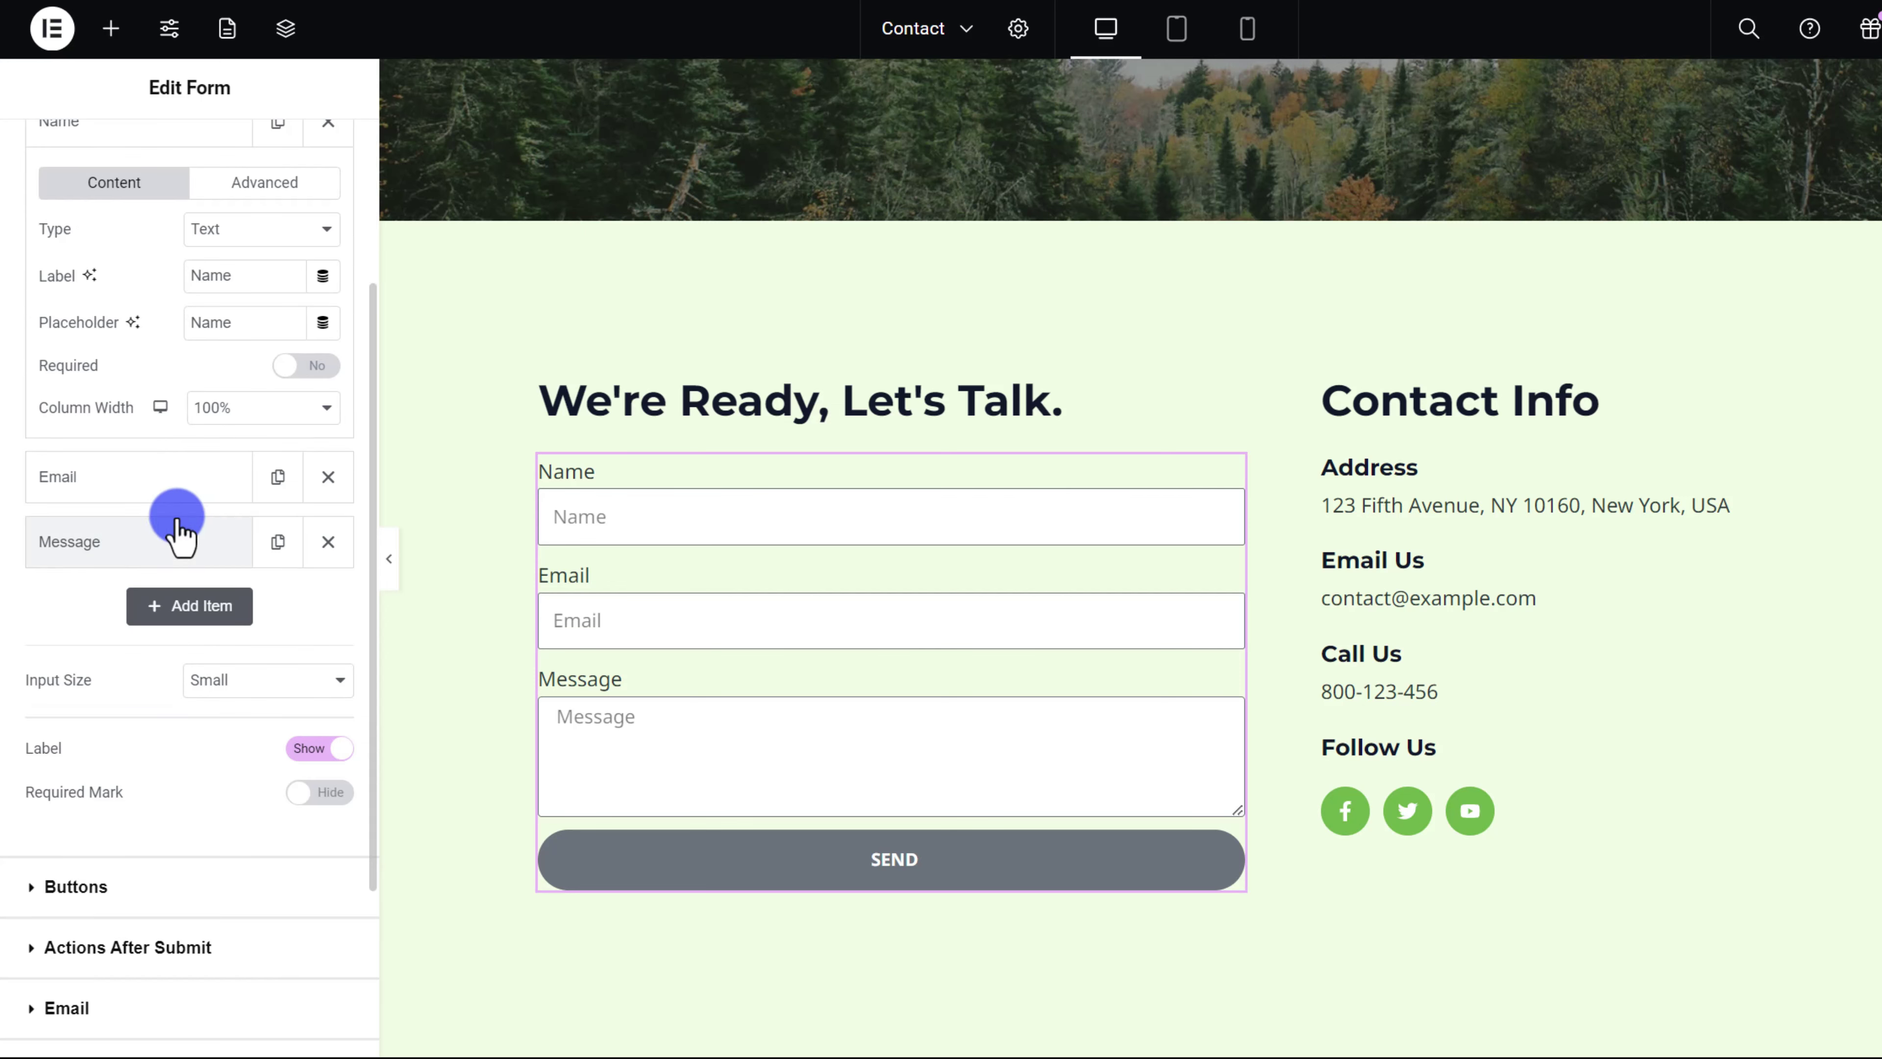
{"action": "left_click", "coordinate": [112, 478]}
{"action": "left_click", "coordinate": [118, 538]}
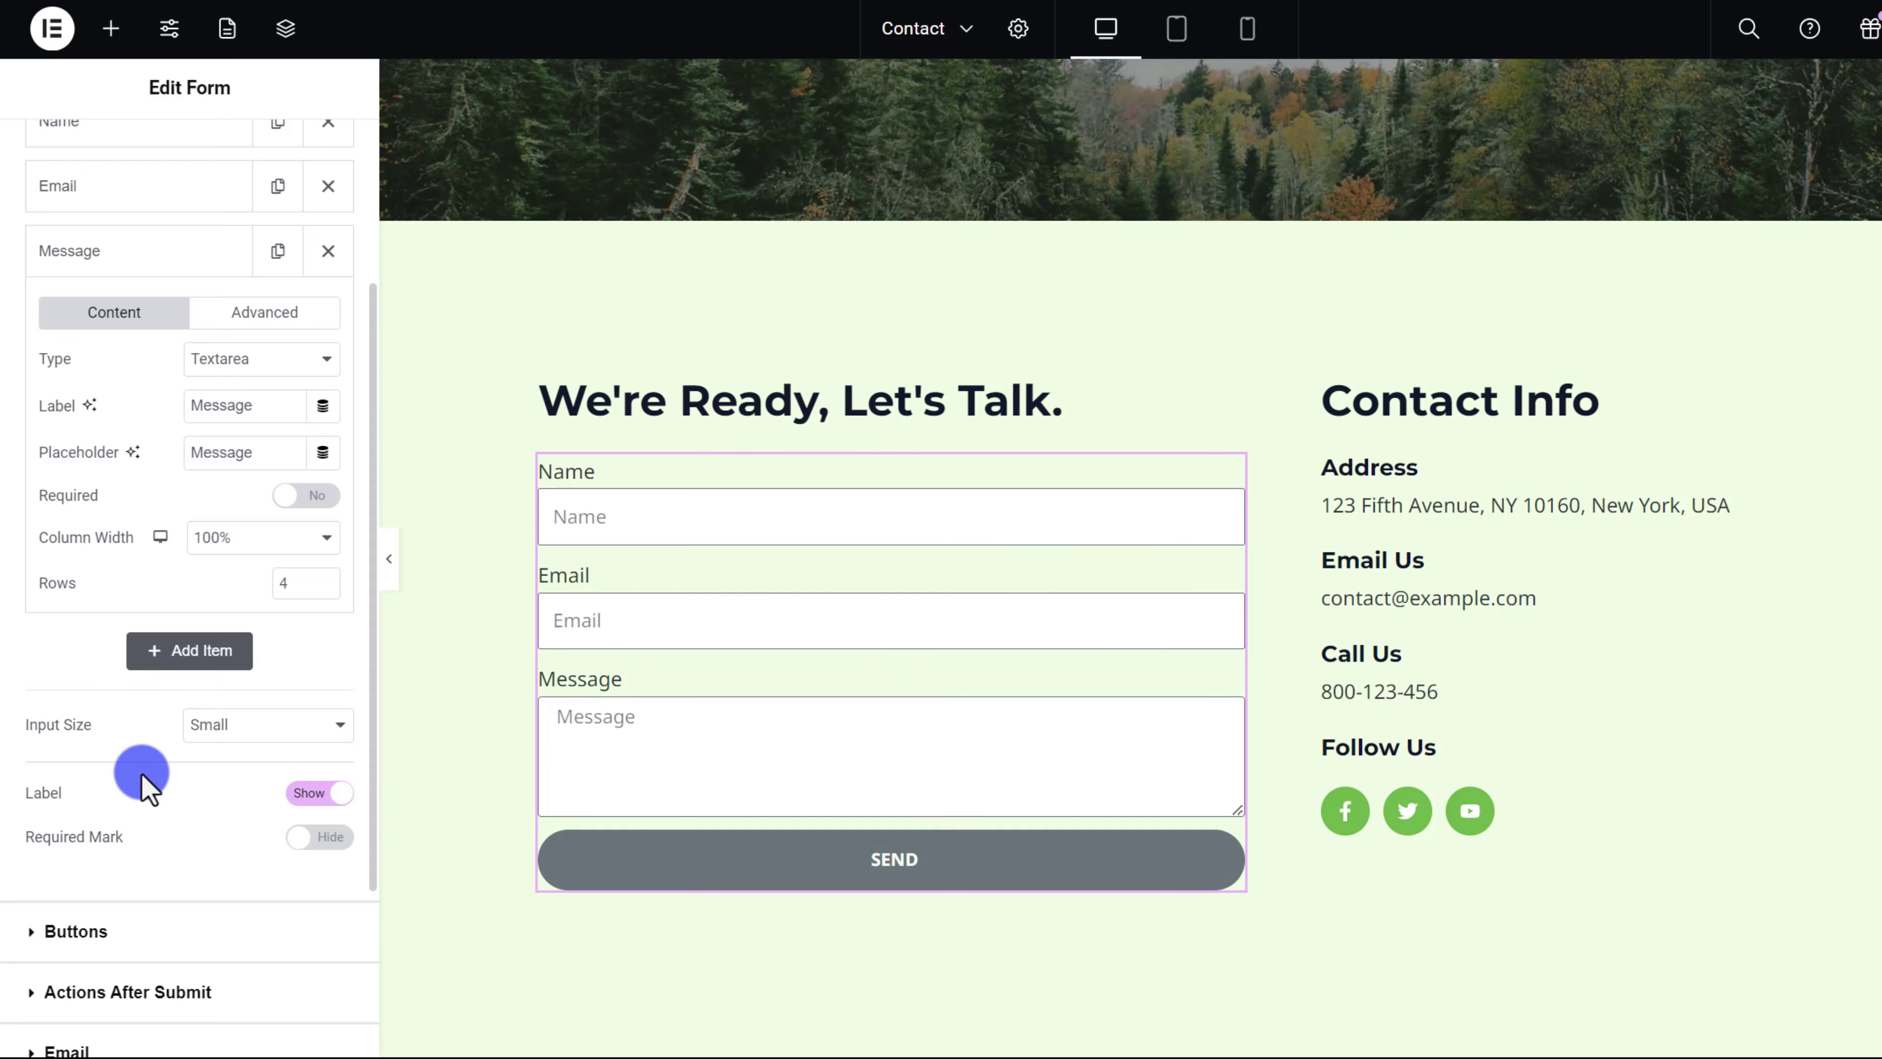
- Examine the contact form's button, after-submit action and email notification settings
{"action": "scroll", "coordinate": [119, 749], "scroll_direction": "down", "scroll_amount": 3}
{"action": "left_click", "coordinate": [76, 679]}
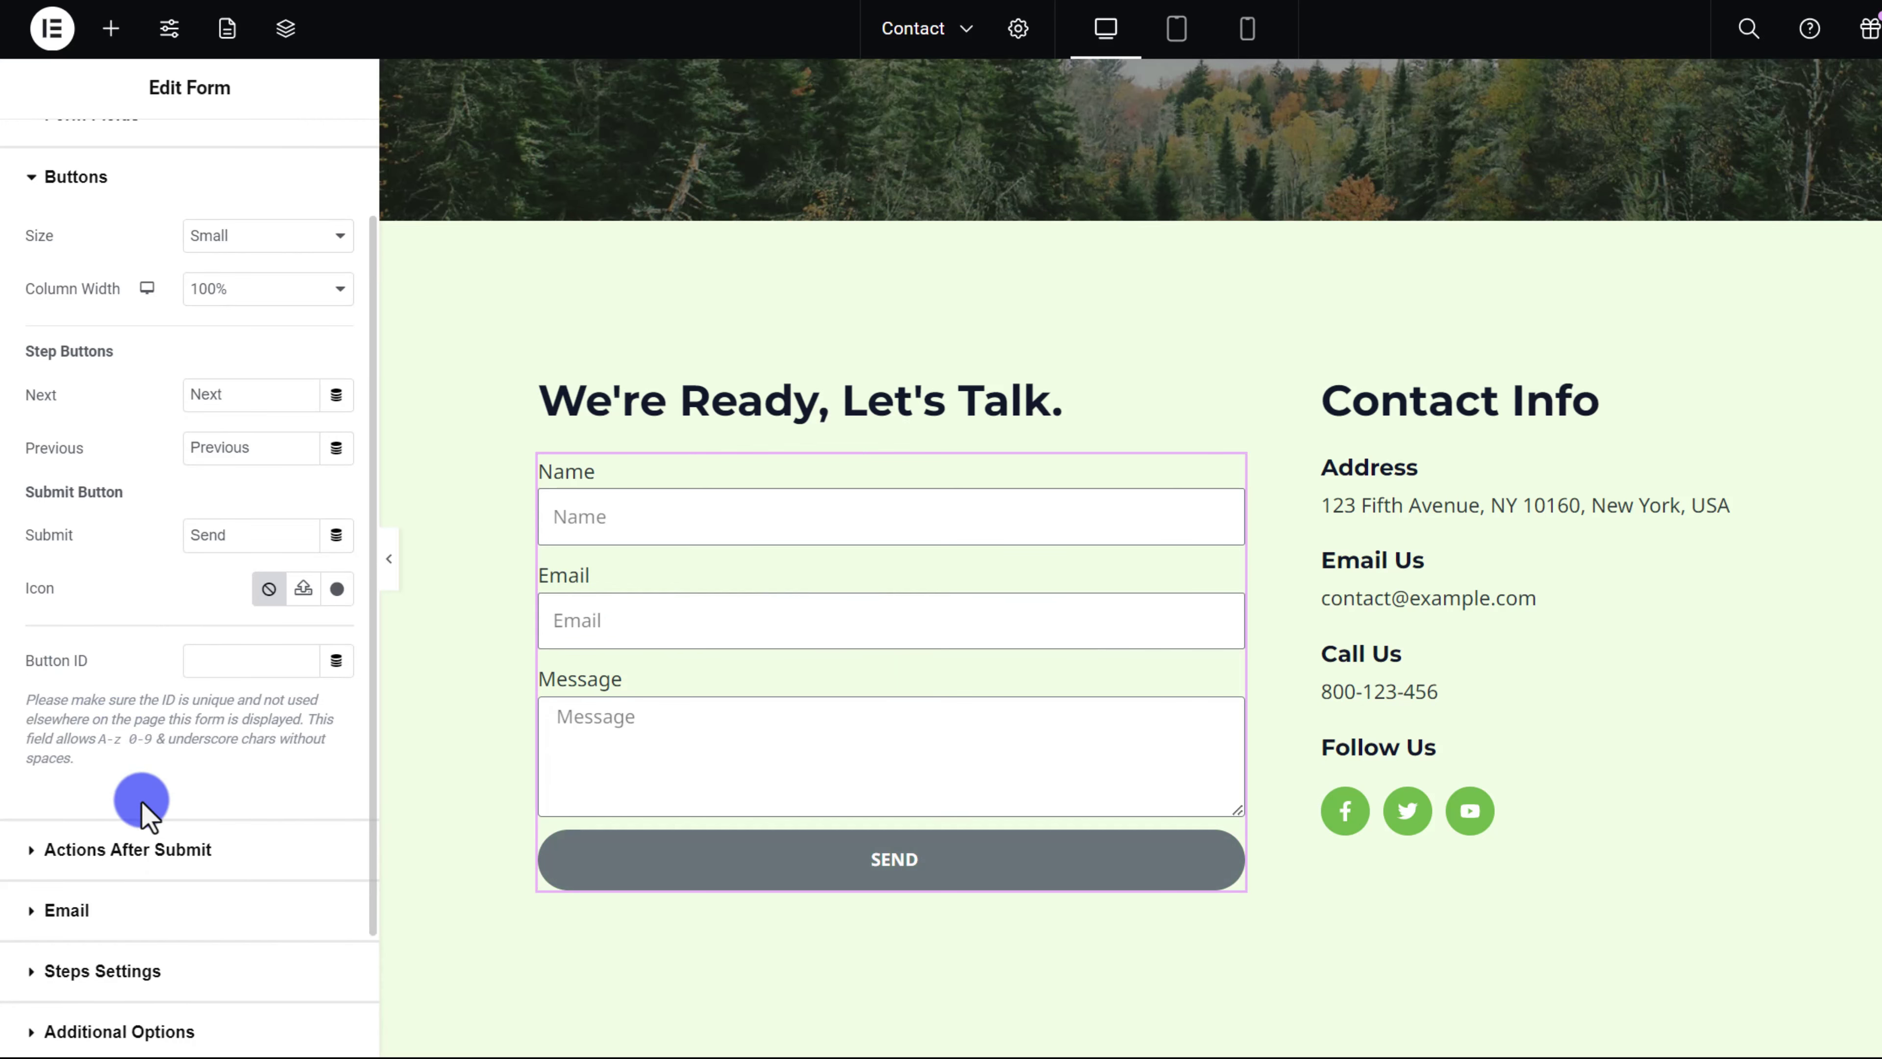
{"action": "left_click", "coordinate": [96, 849]}
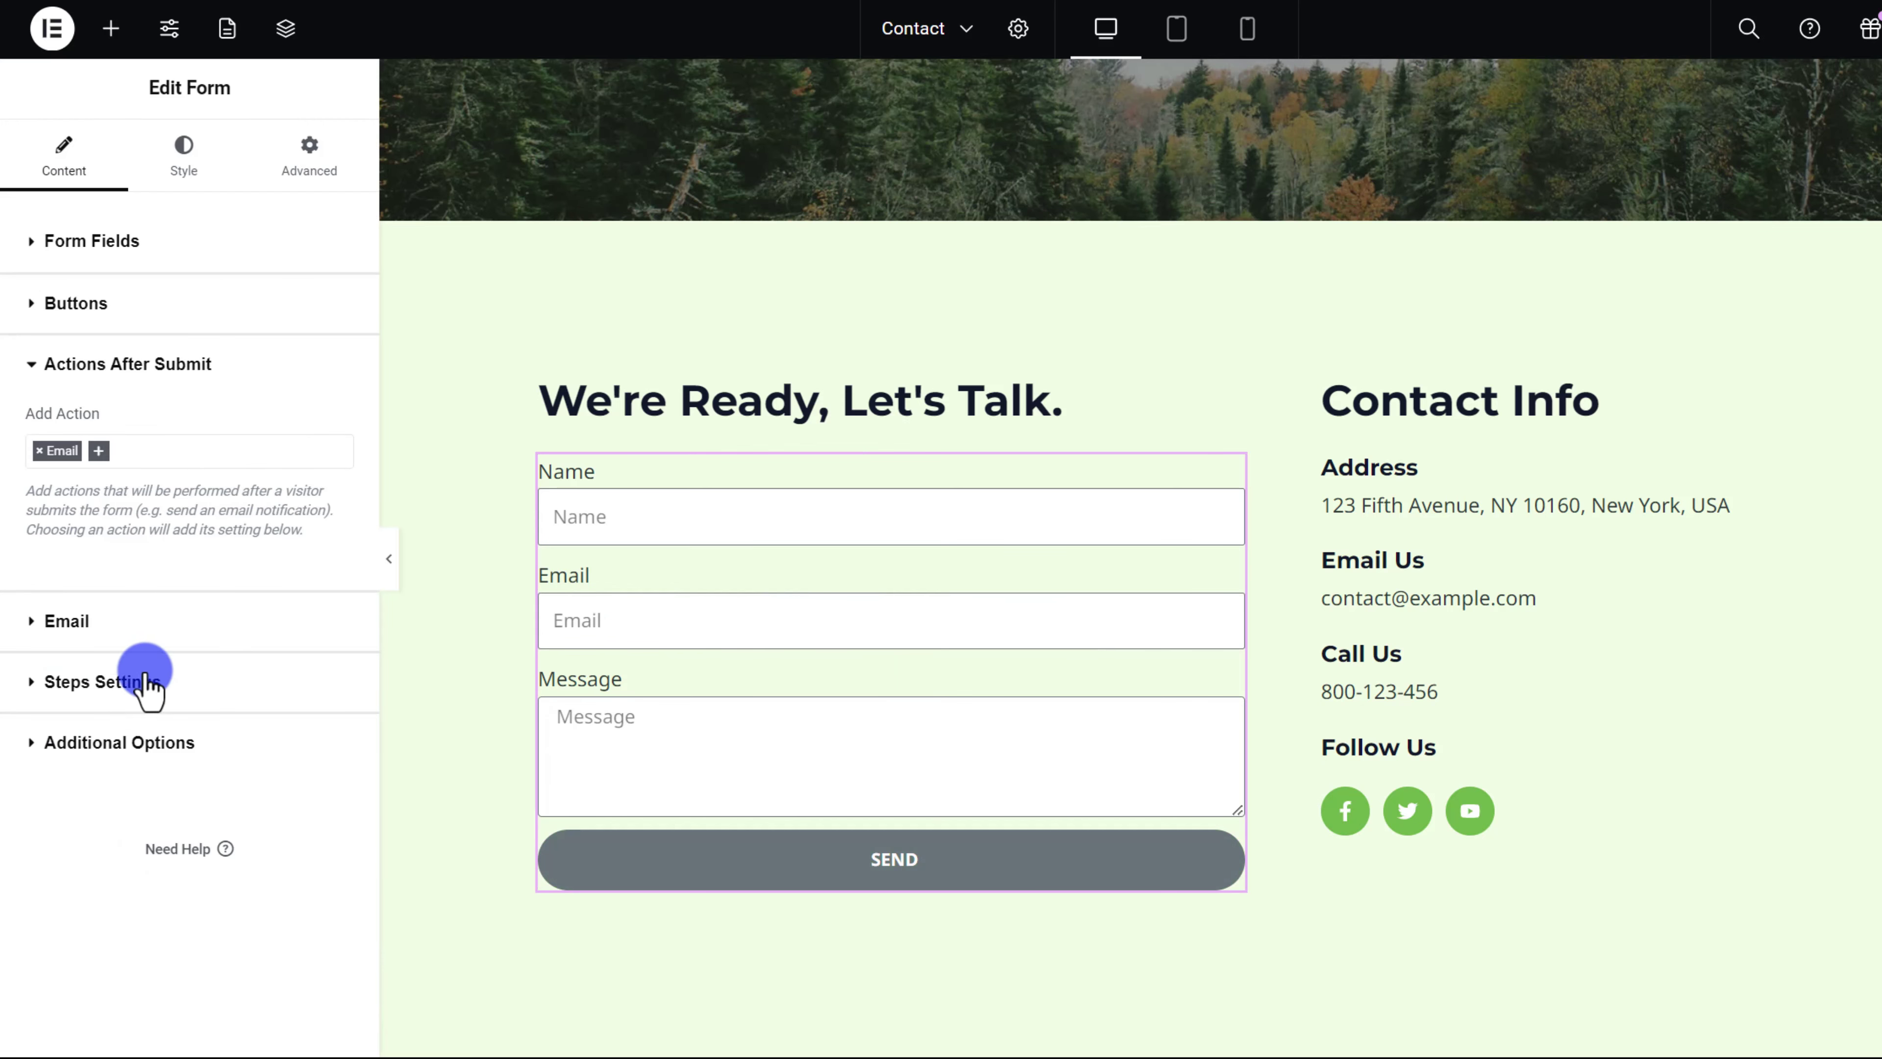
{"action": "left_click", "coordinate": [112, 621]}
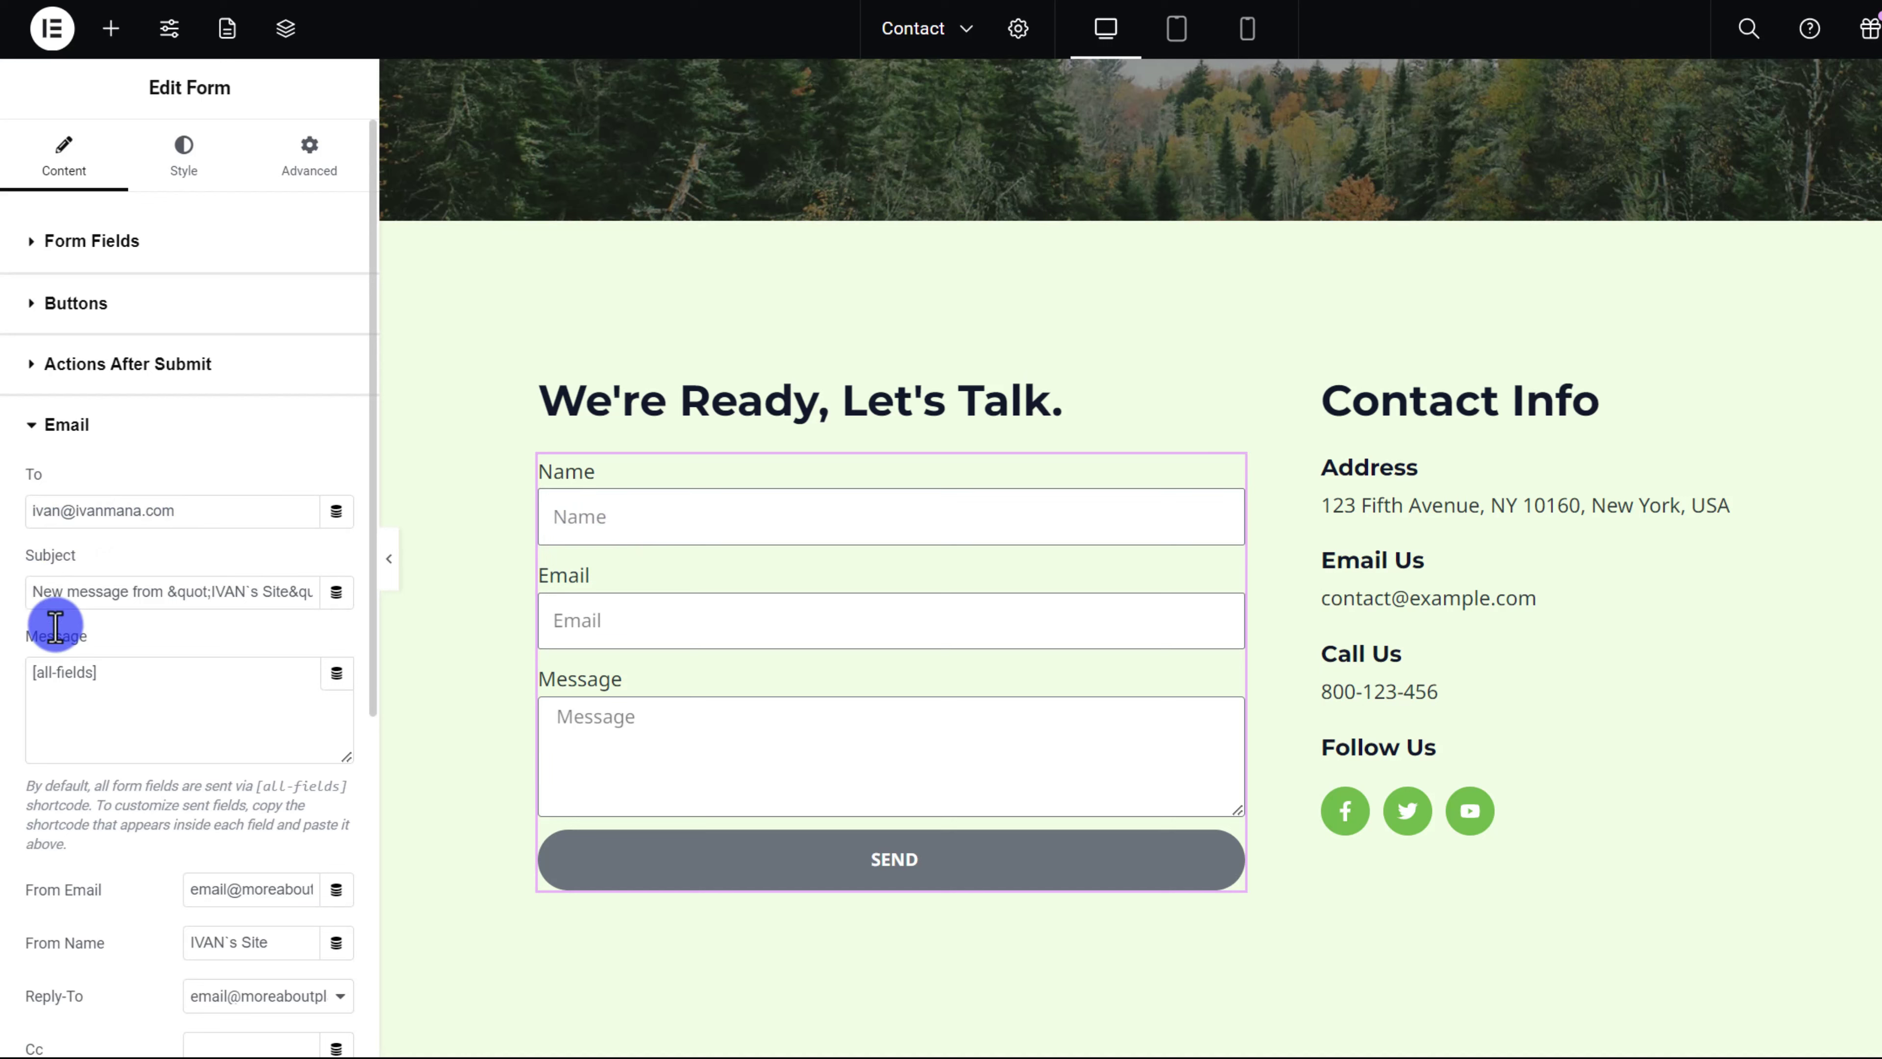
{"action": "scroll", "coordinate": [122, 732], "scroll_direction": "down", "scroll_amount": 4}
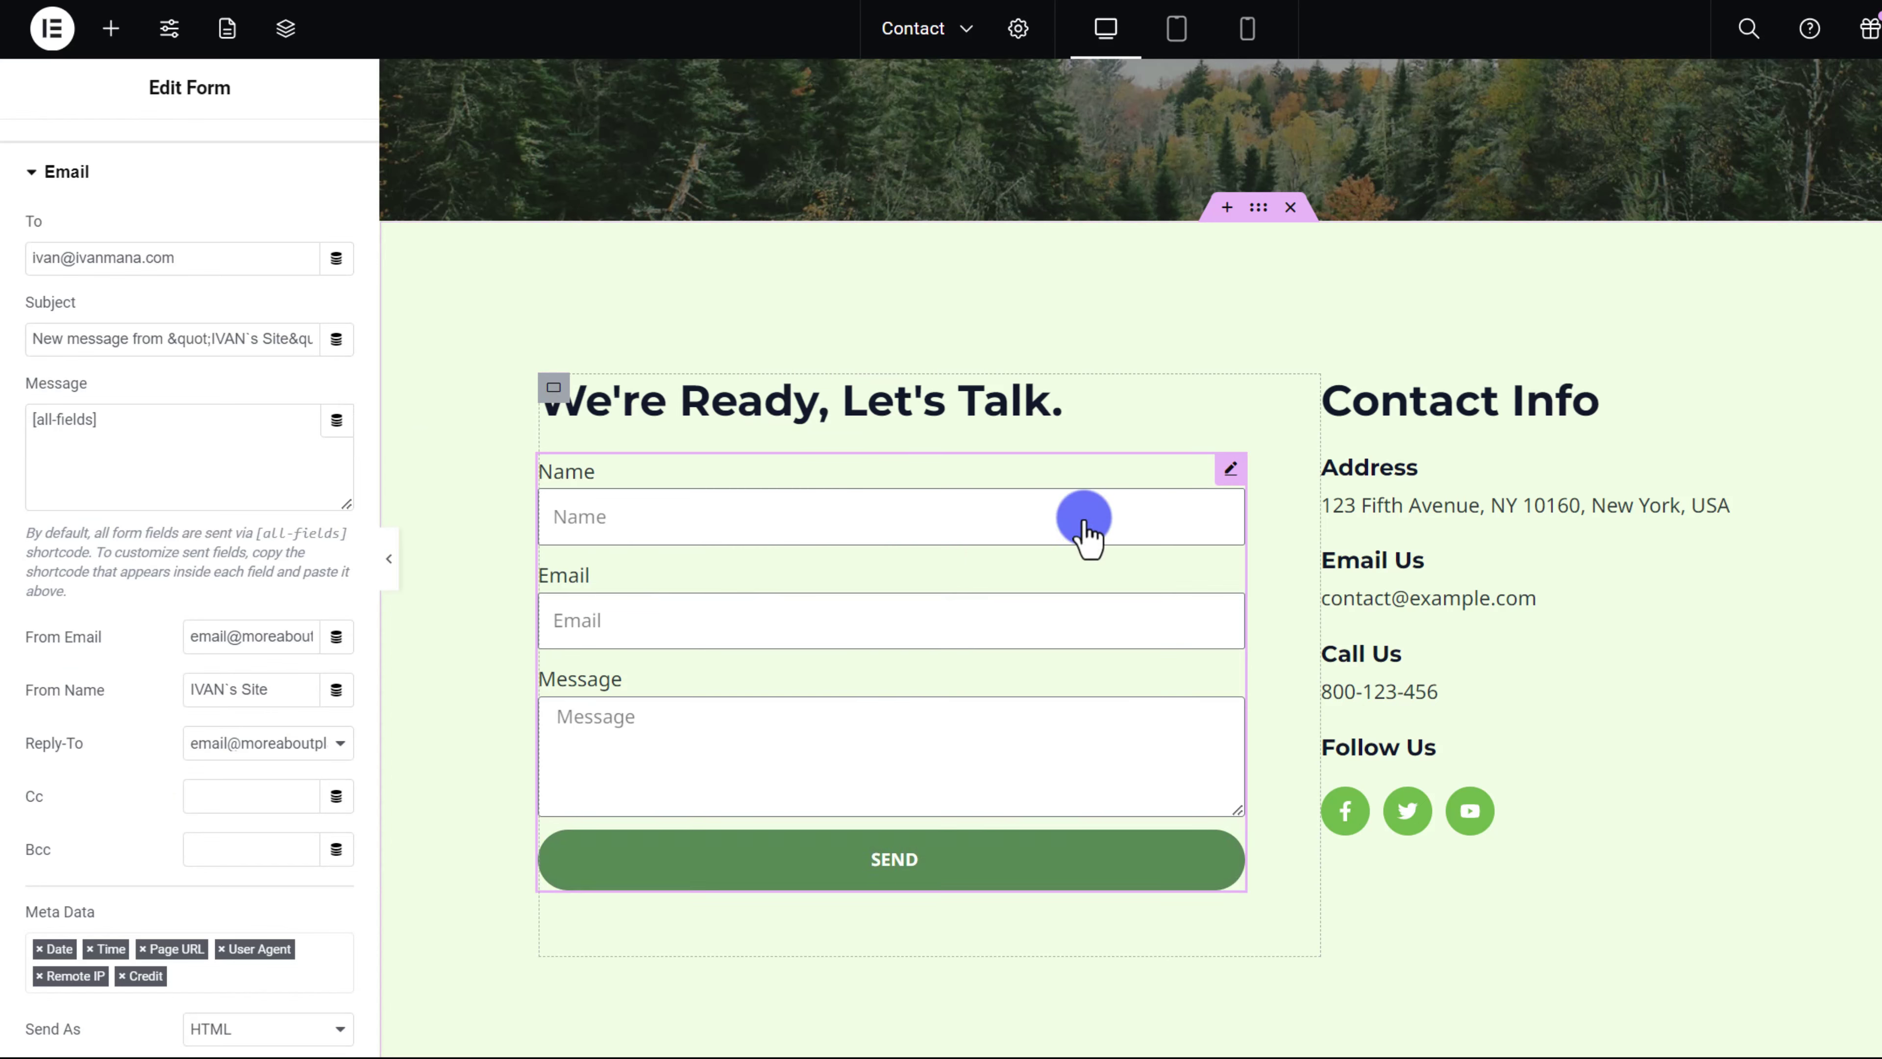
{"action": "scroll", "coordinate": [211, 712], "scroll_direction": "down", "scroll_amount": 4}
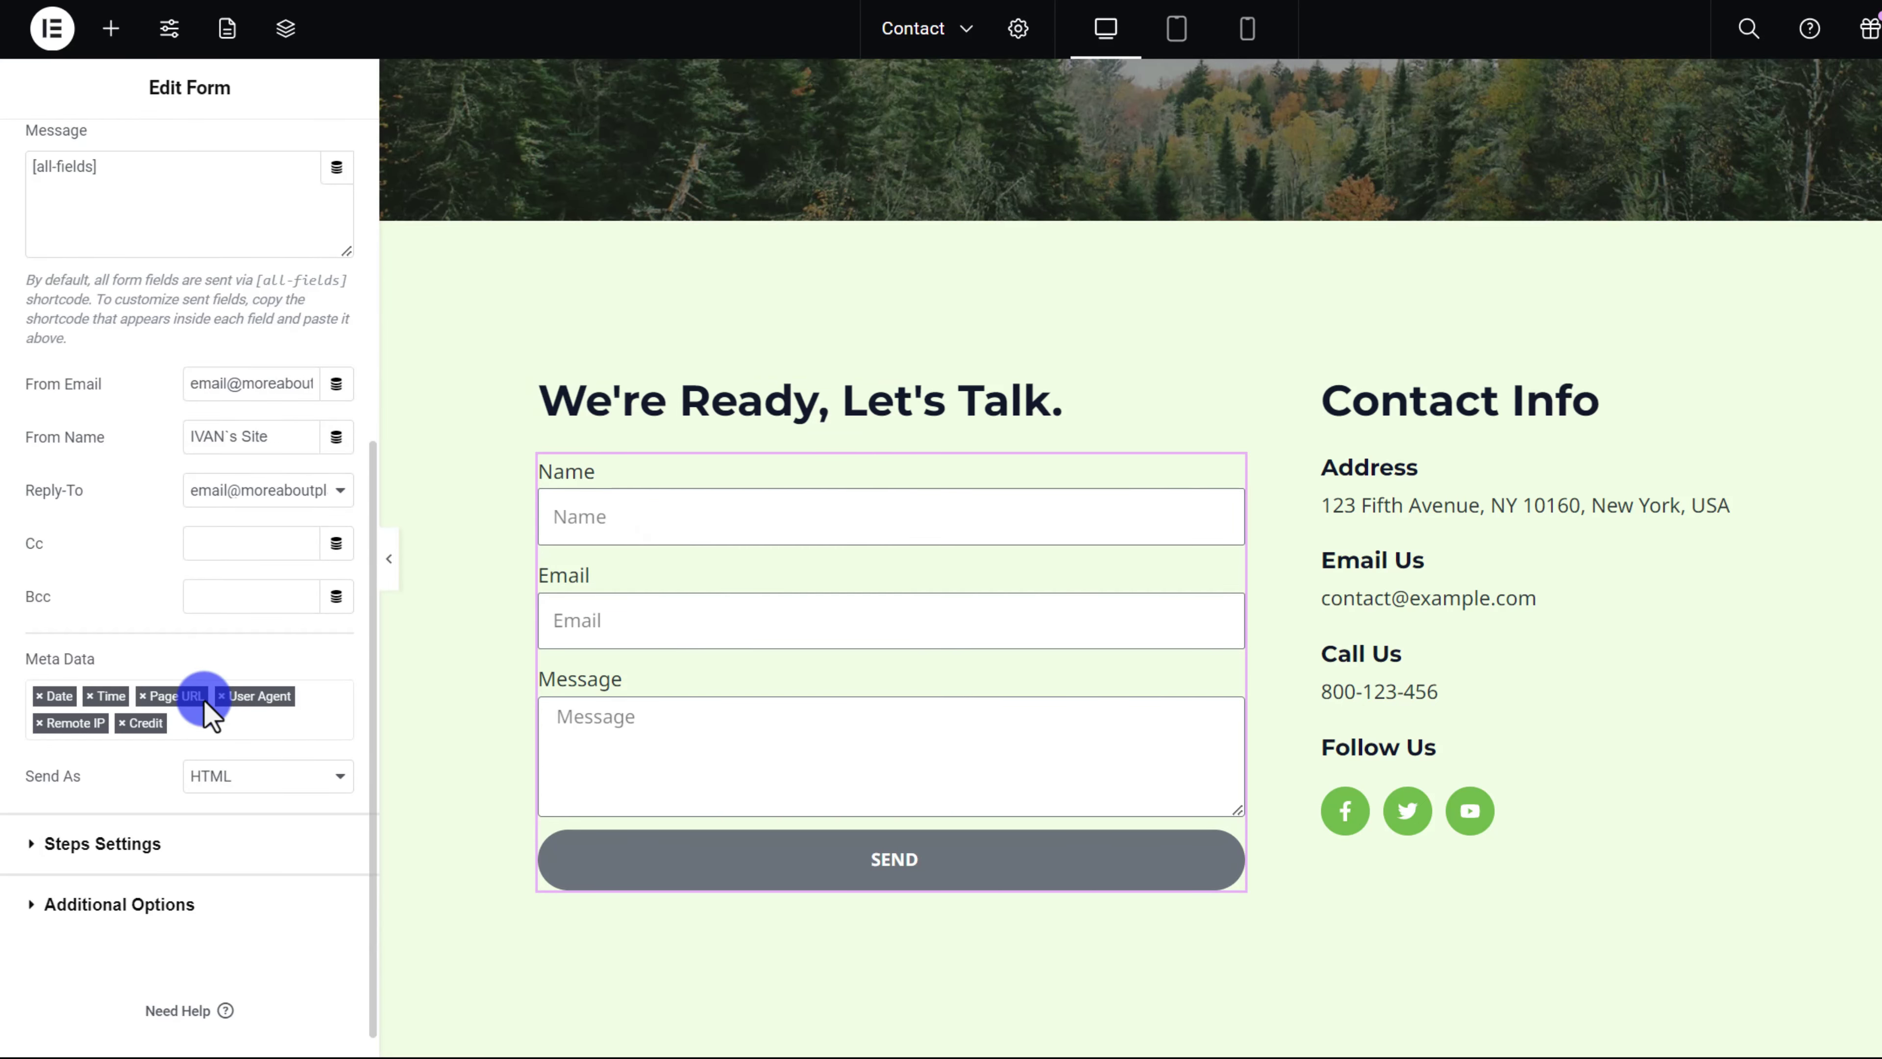
- Look over the Contact page from the Contact Us hero down to the form and contact details
{"action": "scroll", "coordinate": [111, 878], "scroll_direction": "up", "scroll_amount": 10}
{"action": "scroll", "coordinate": [113, 878], "scroll_direction": "down", "scroll_amount": 10}
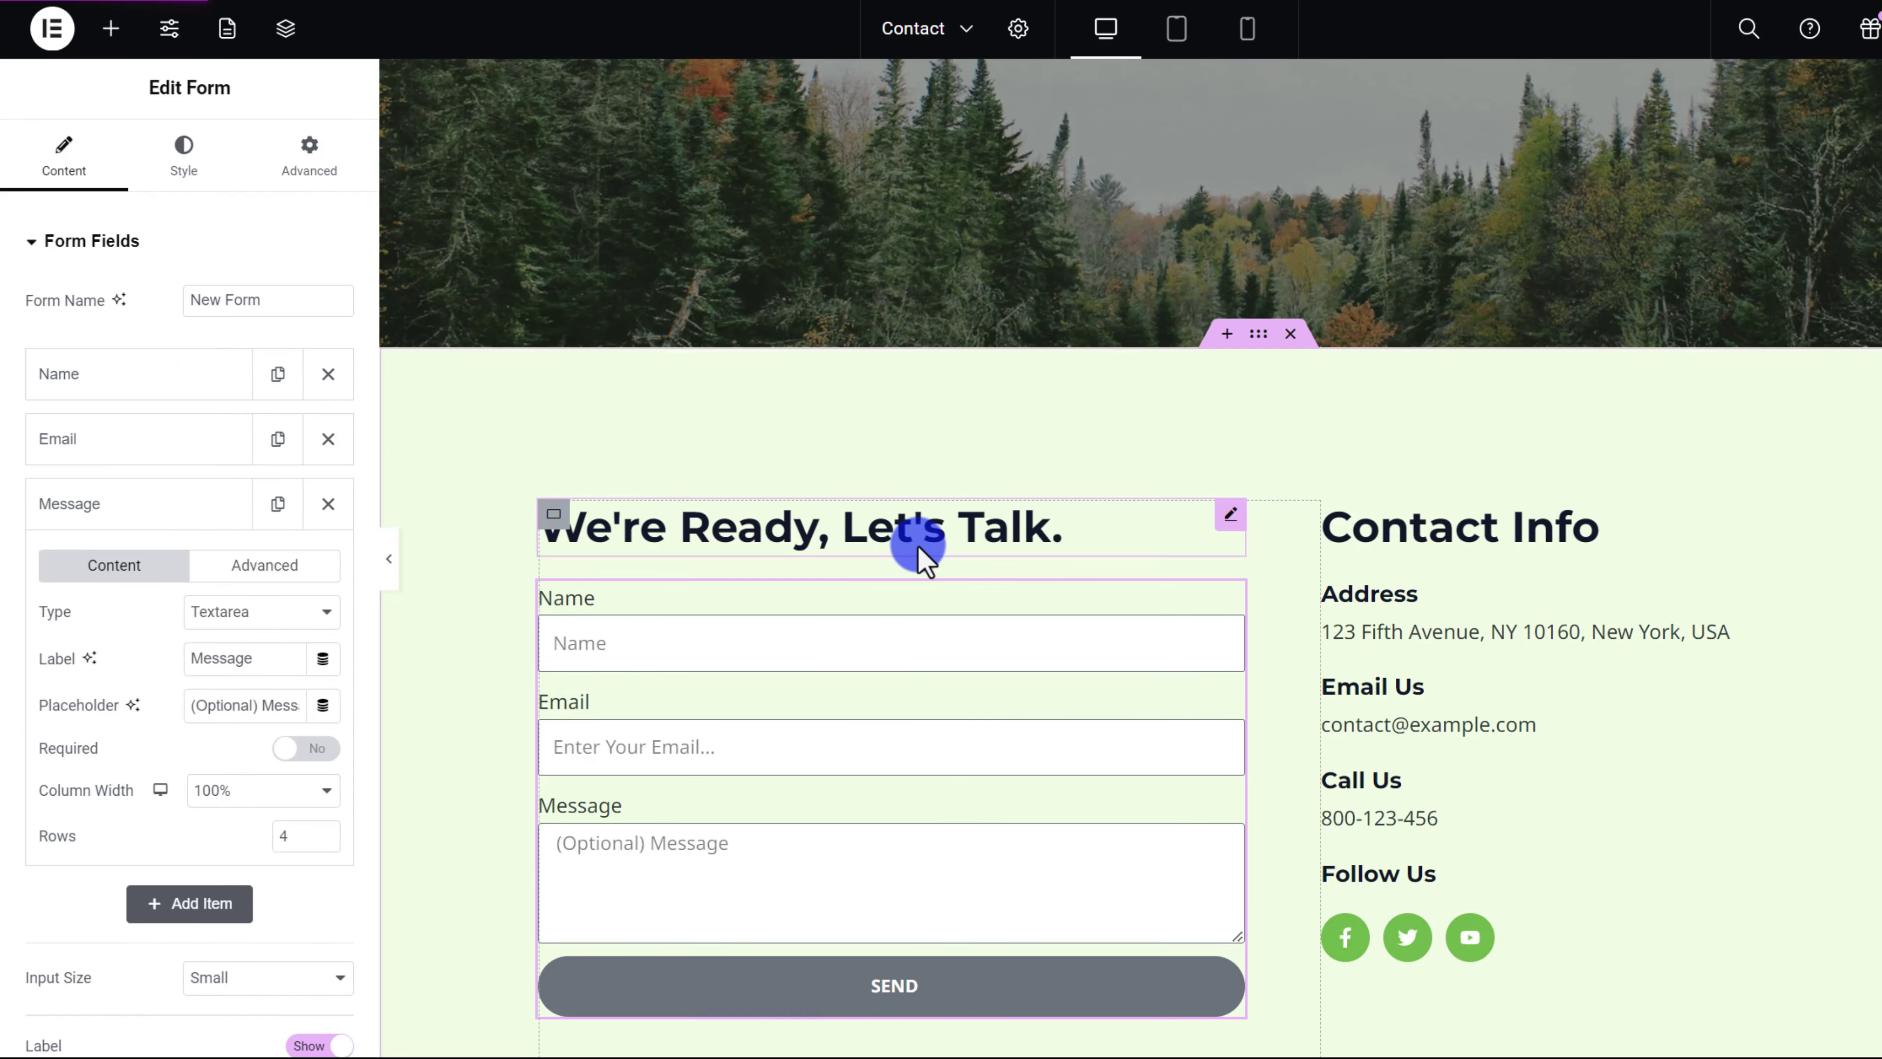
{"action": "scroll", "coordinate": [917, 544], "scroll_direction": "up", "scroll_amount": 6}
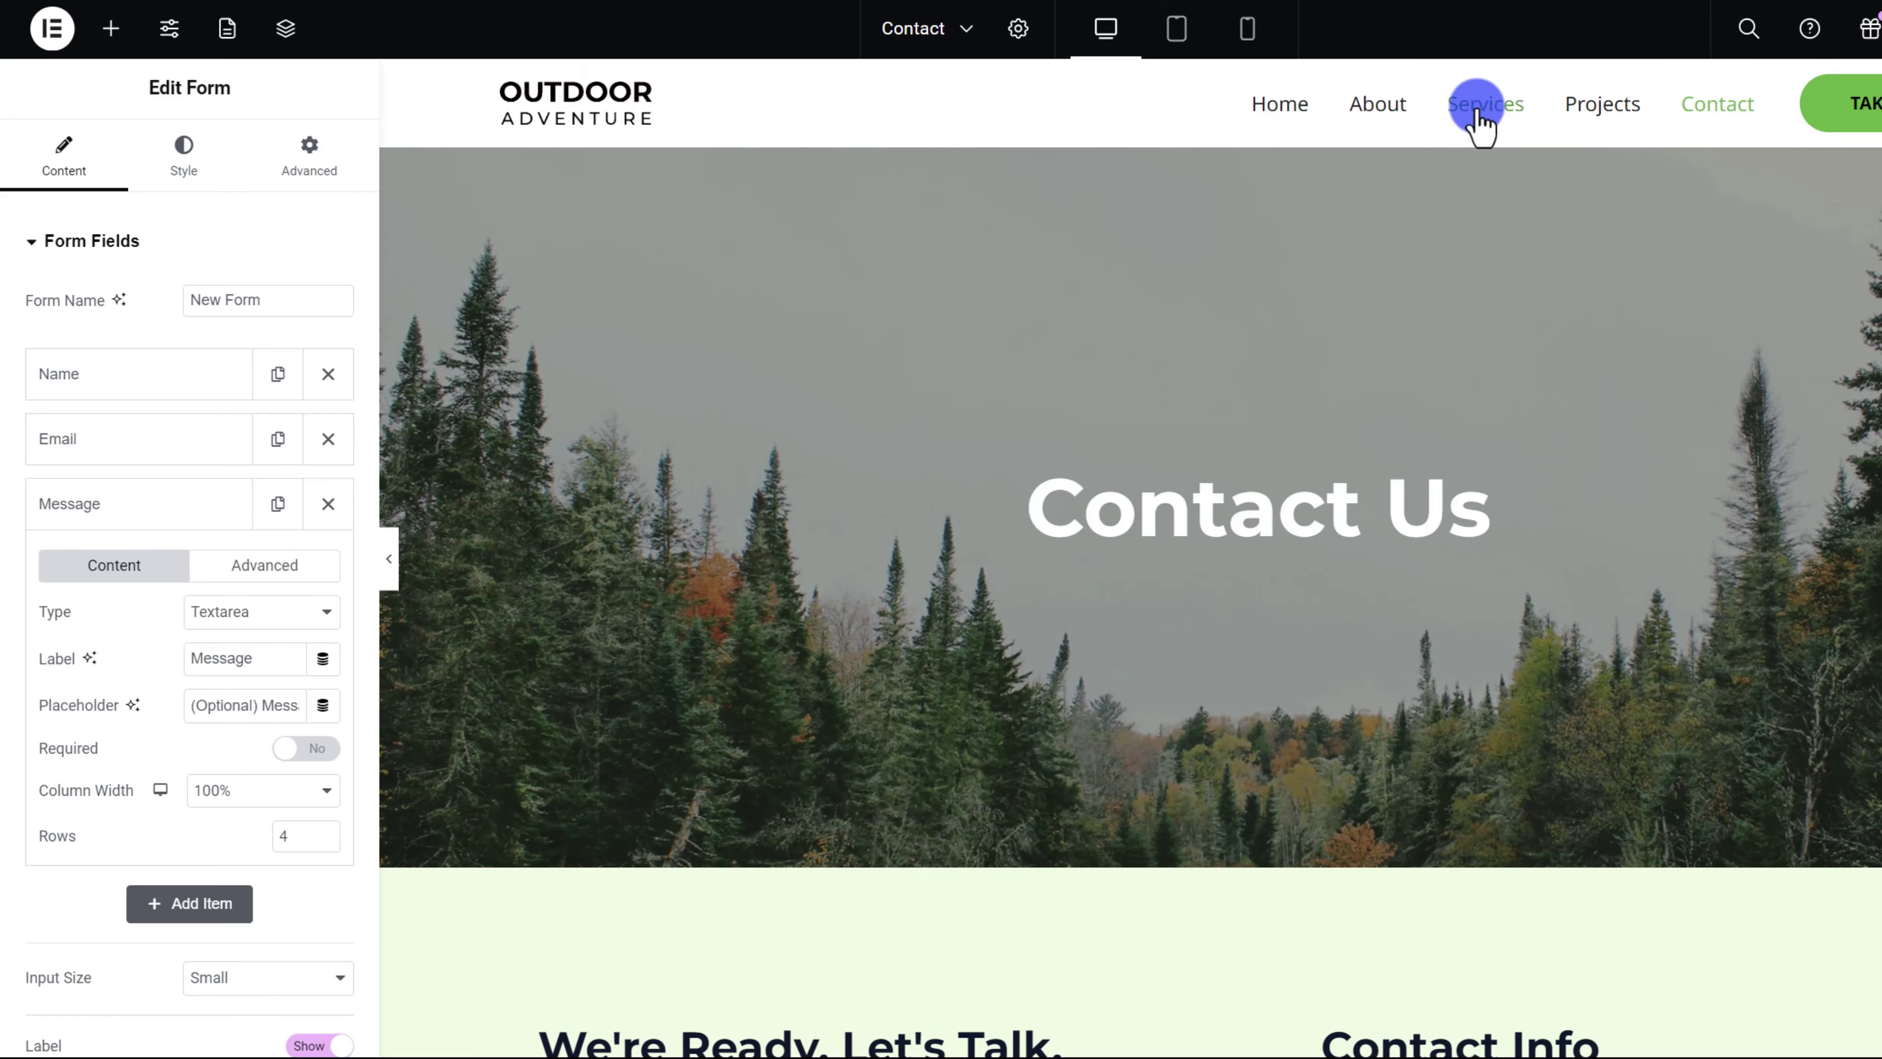
{"action": "scroll", "coordinate": [1386, 474], "scroll_direction": "down", "scroll_amount": 10}
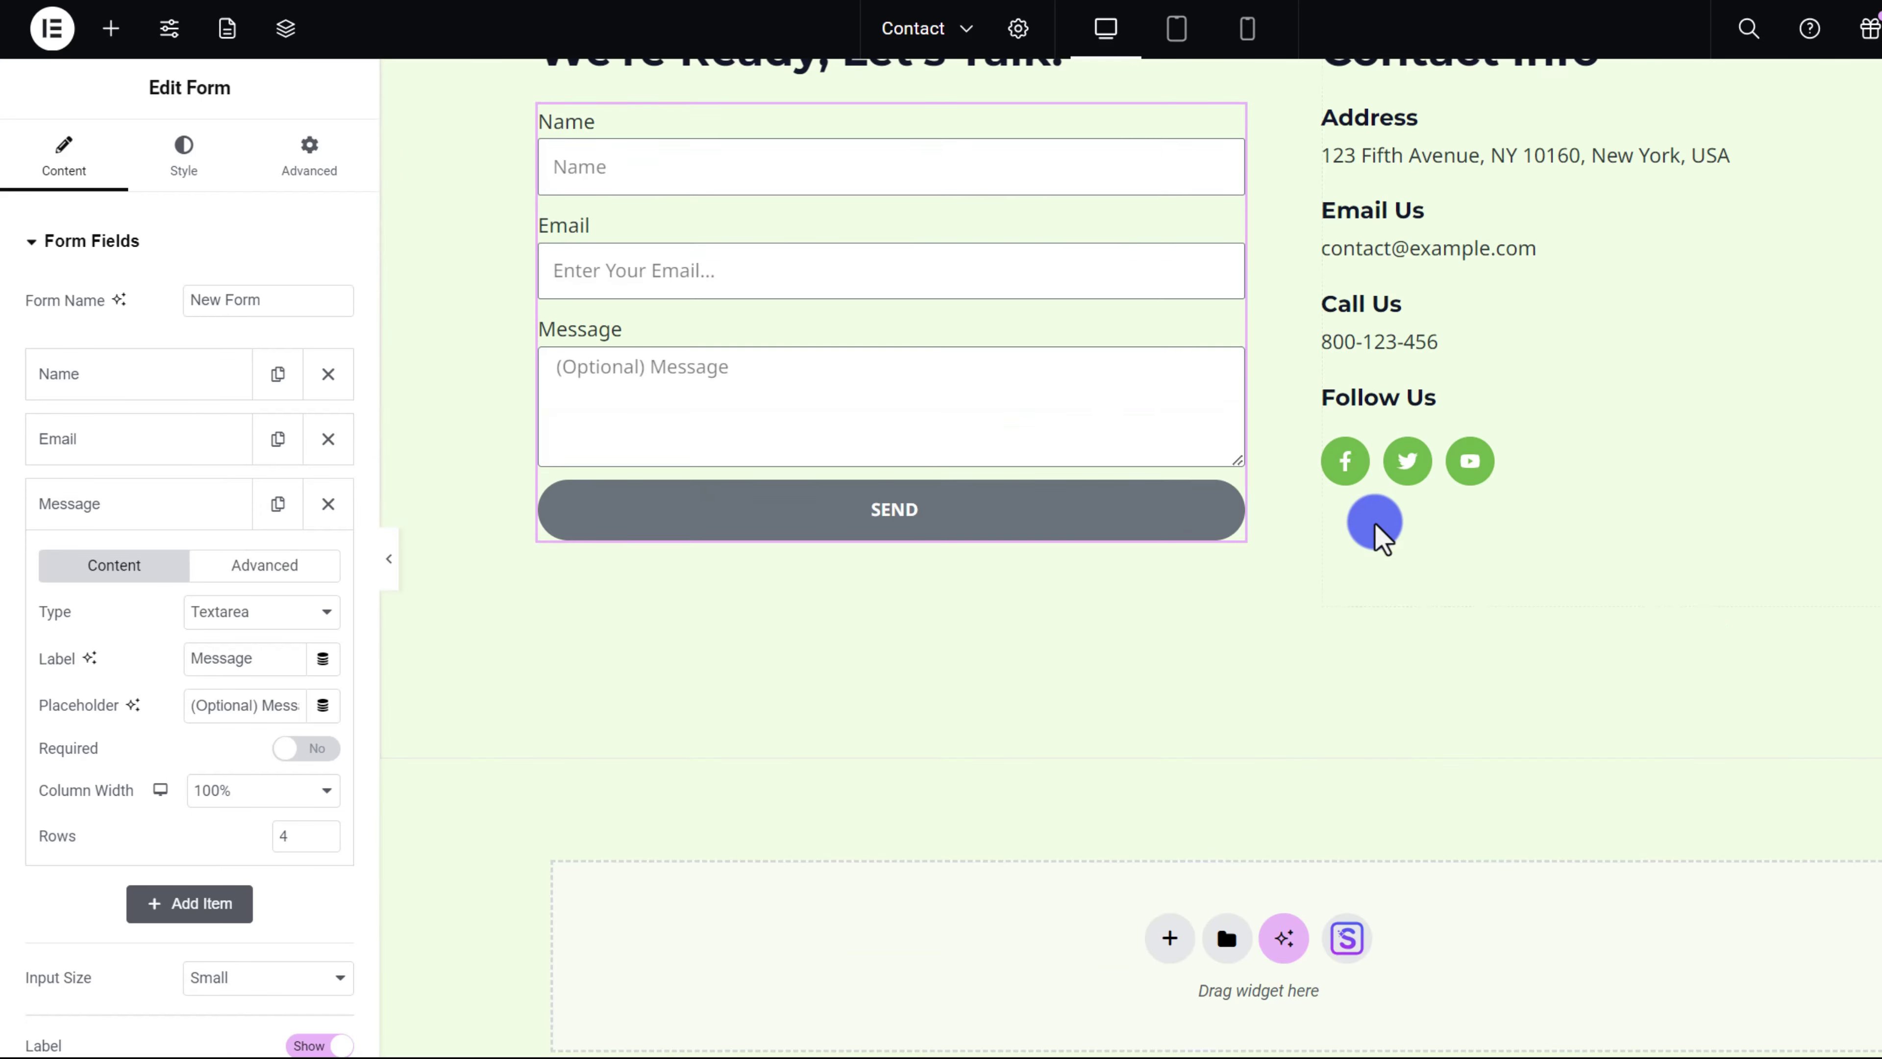
- Insert the dark "Our Services" block with four subheadings from the Starter Templates Services blocks below the contact form section
{"action": "scroll", "coordinate": [1374, 530], "scroll_direction": "up", "scroll_amount": 10}
{"action": "scroll", "coordinate": [1526, 391], "scroll_direction": "down", "scroll_amount": 10}
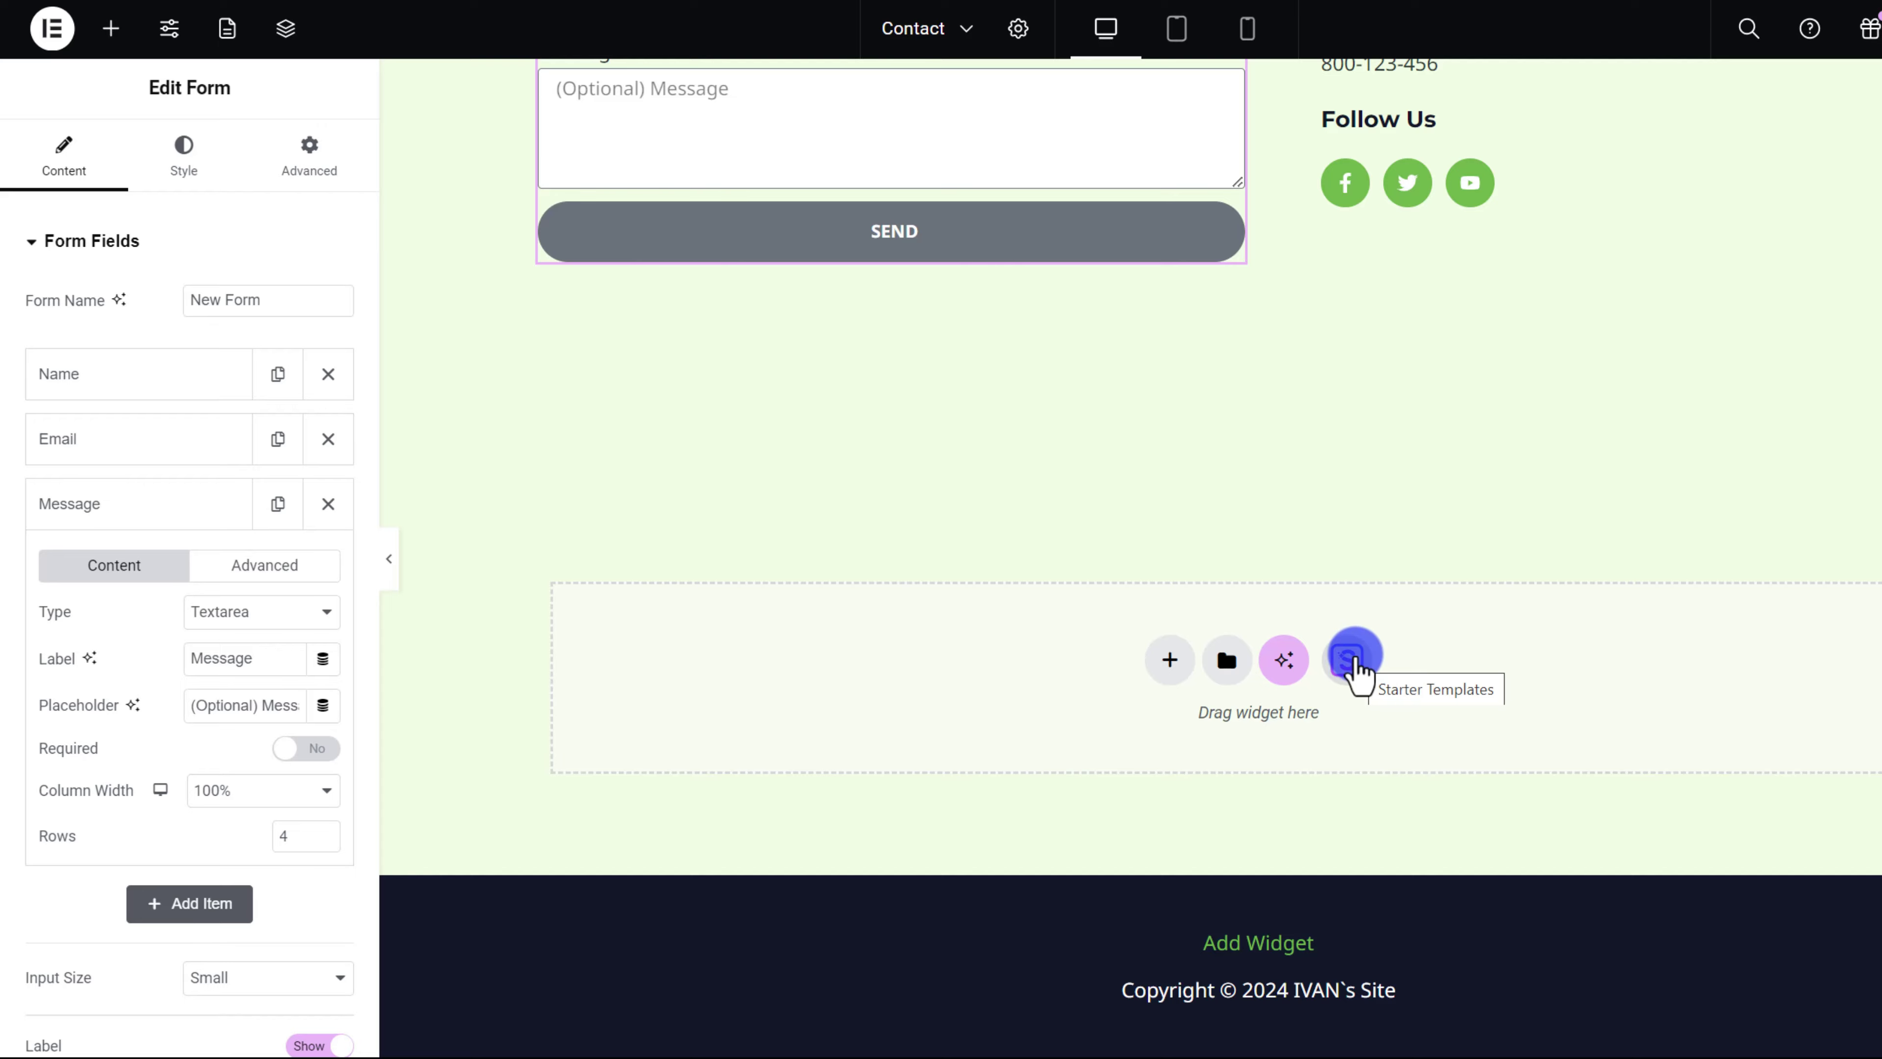
{"action": "left_click", "coordinate": [1350, 658]}
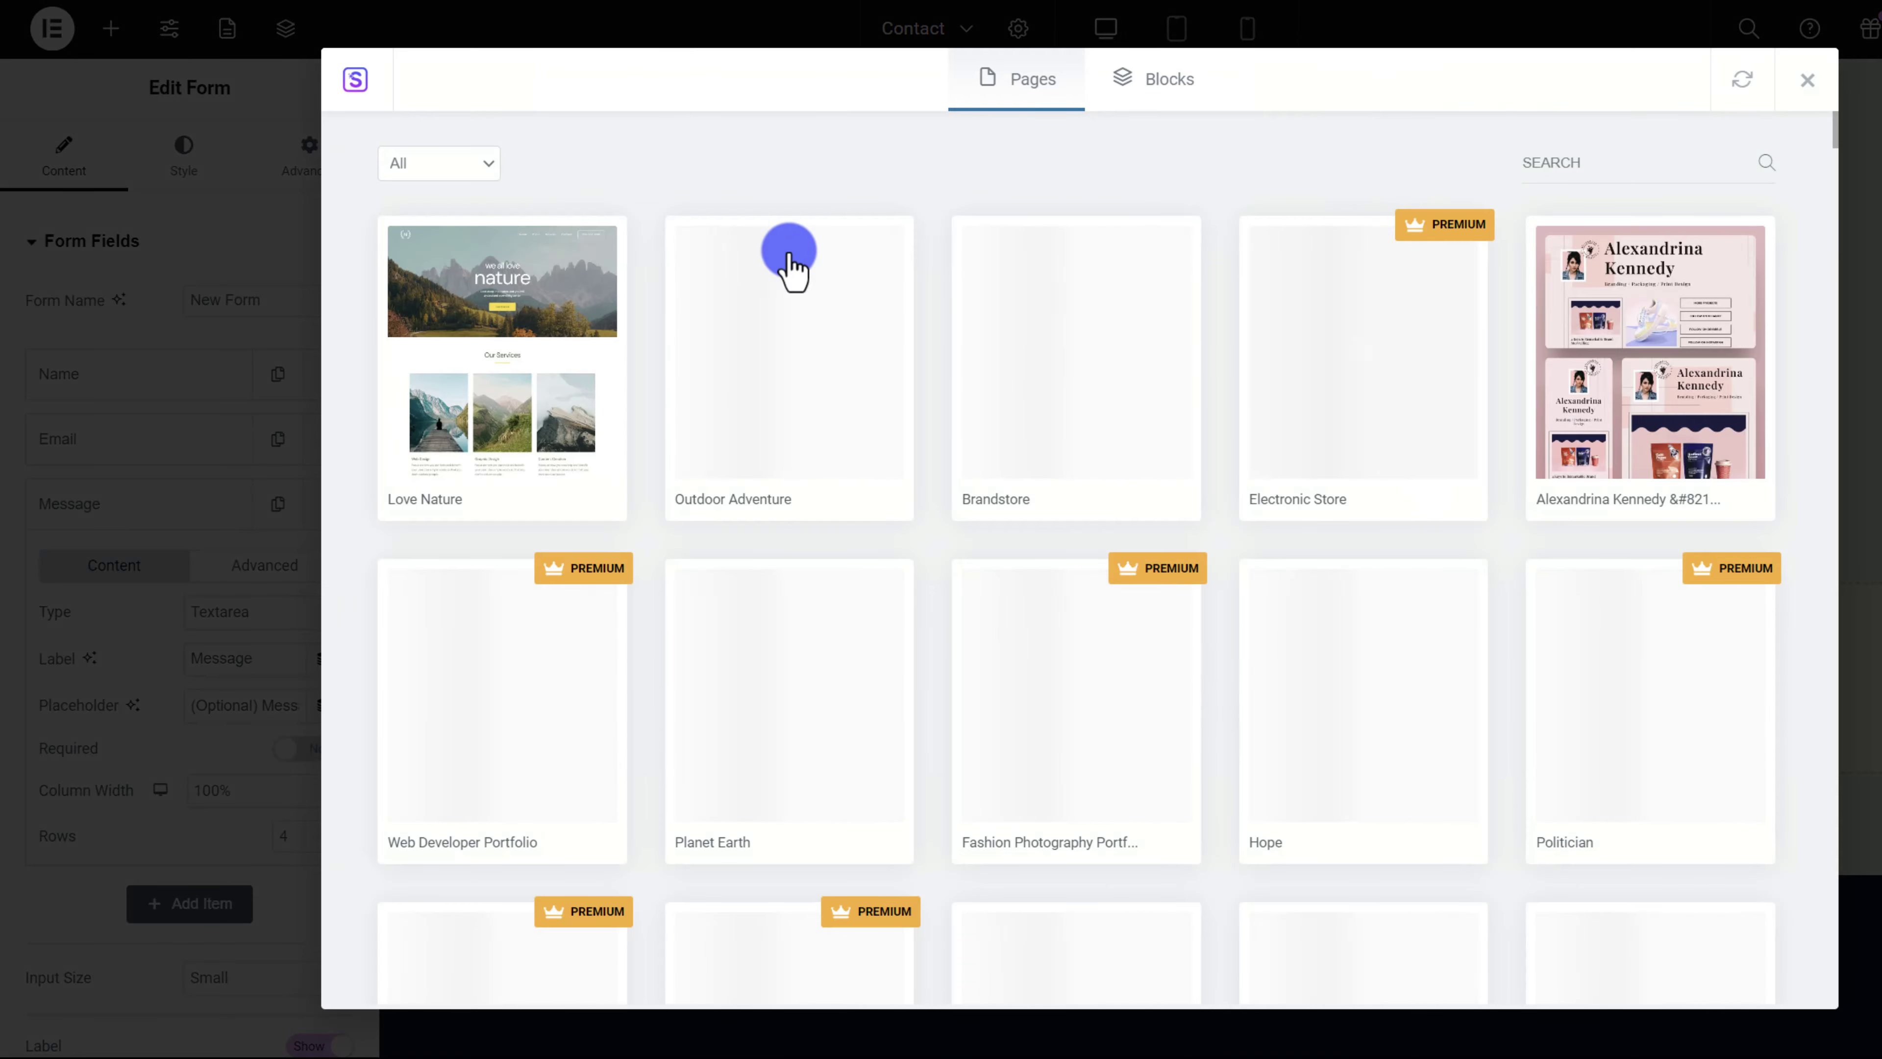
{"action": "left_click", "coordinate": [1164, 76]}
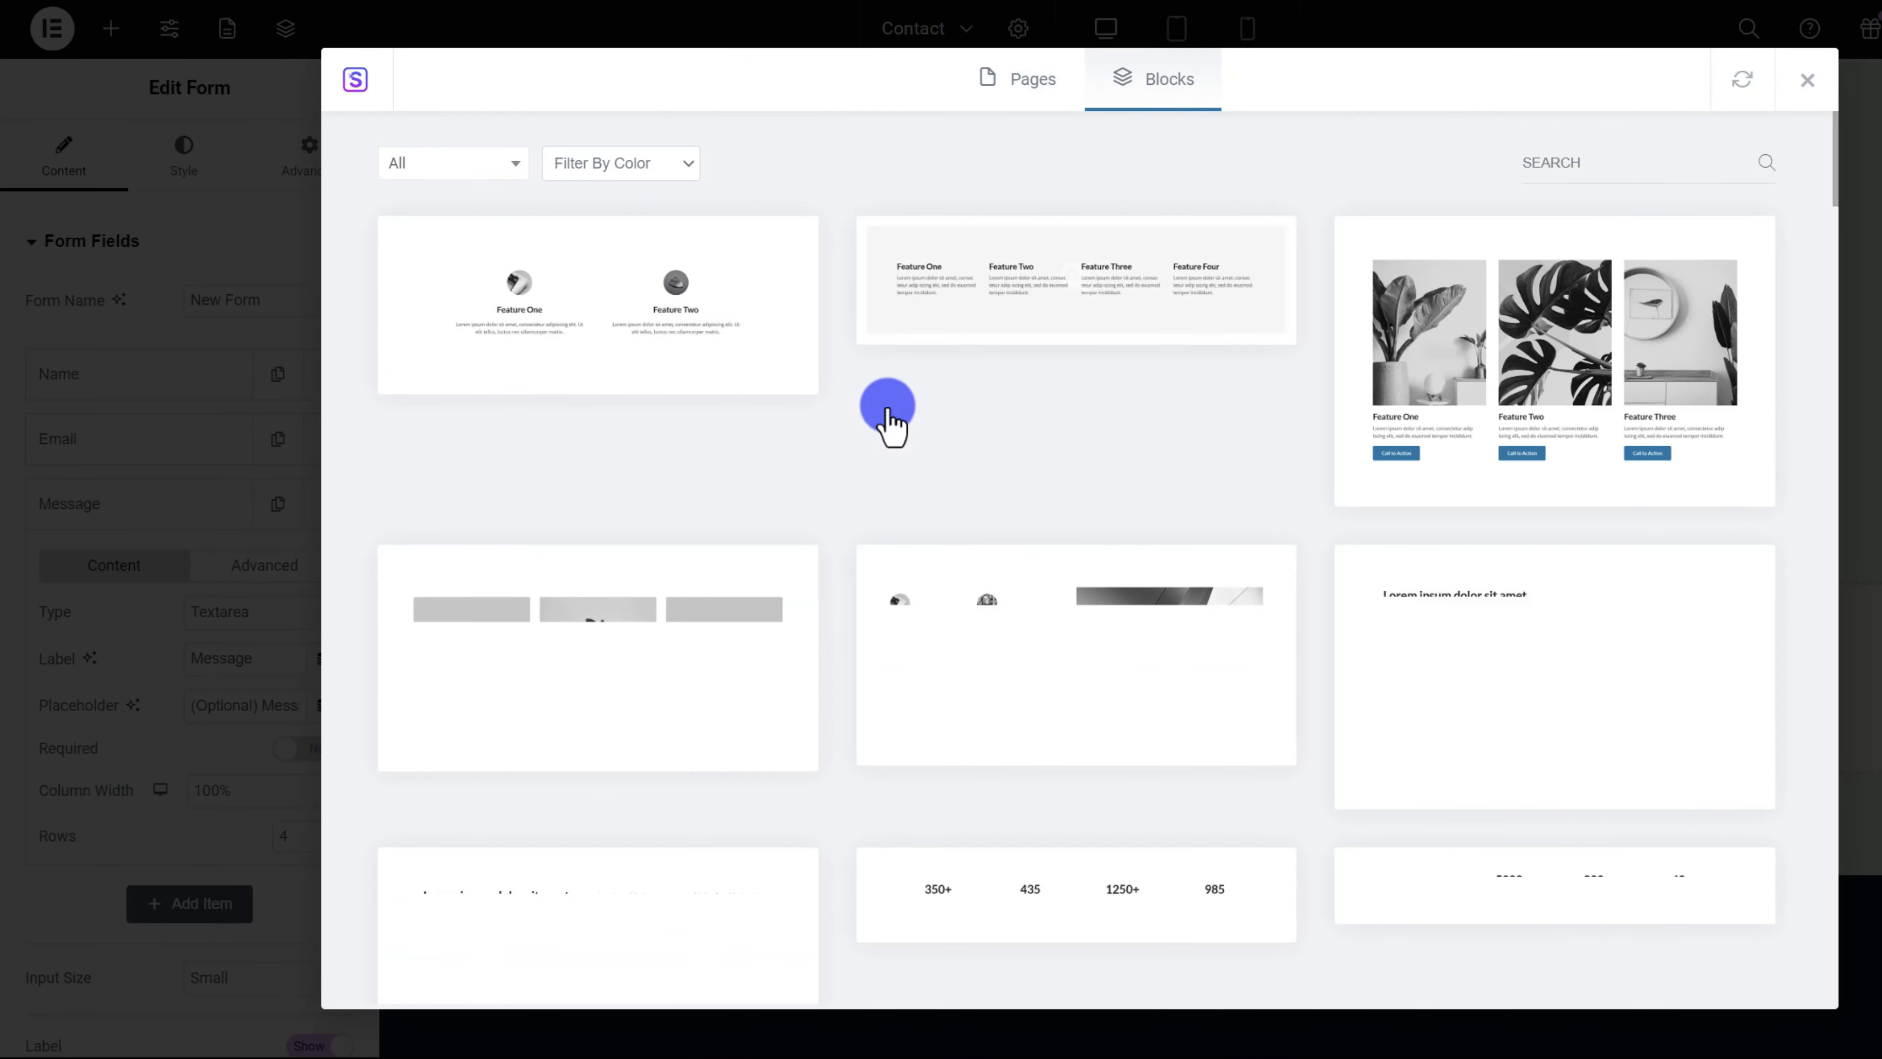
{"action": "left_click", "coordinate": [436, 164]}
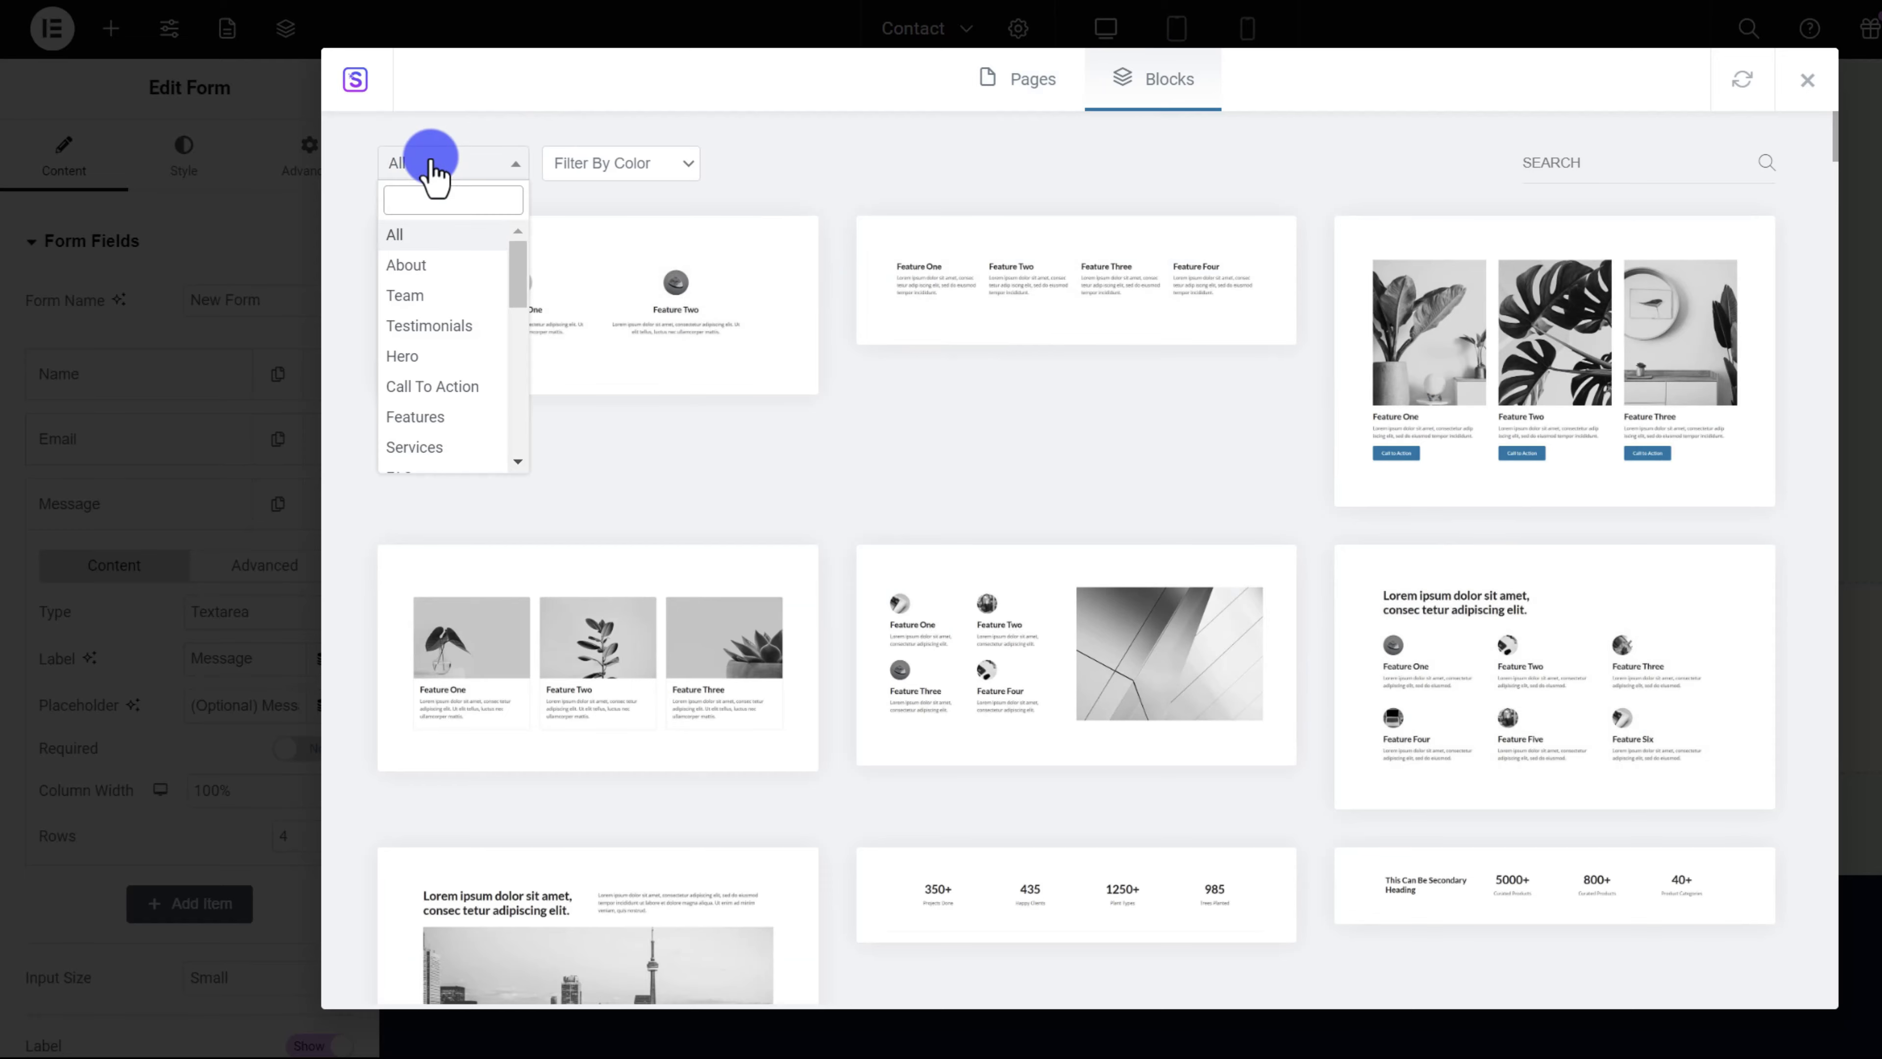
{"action": "scroll", "coordinate": [445, 415], "scroll_direction": "down", "scroll_amount": 2}
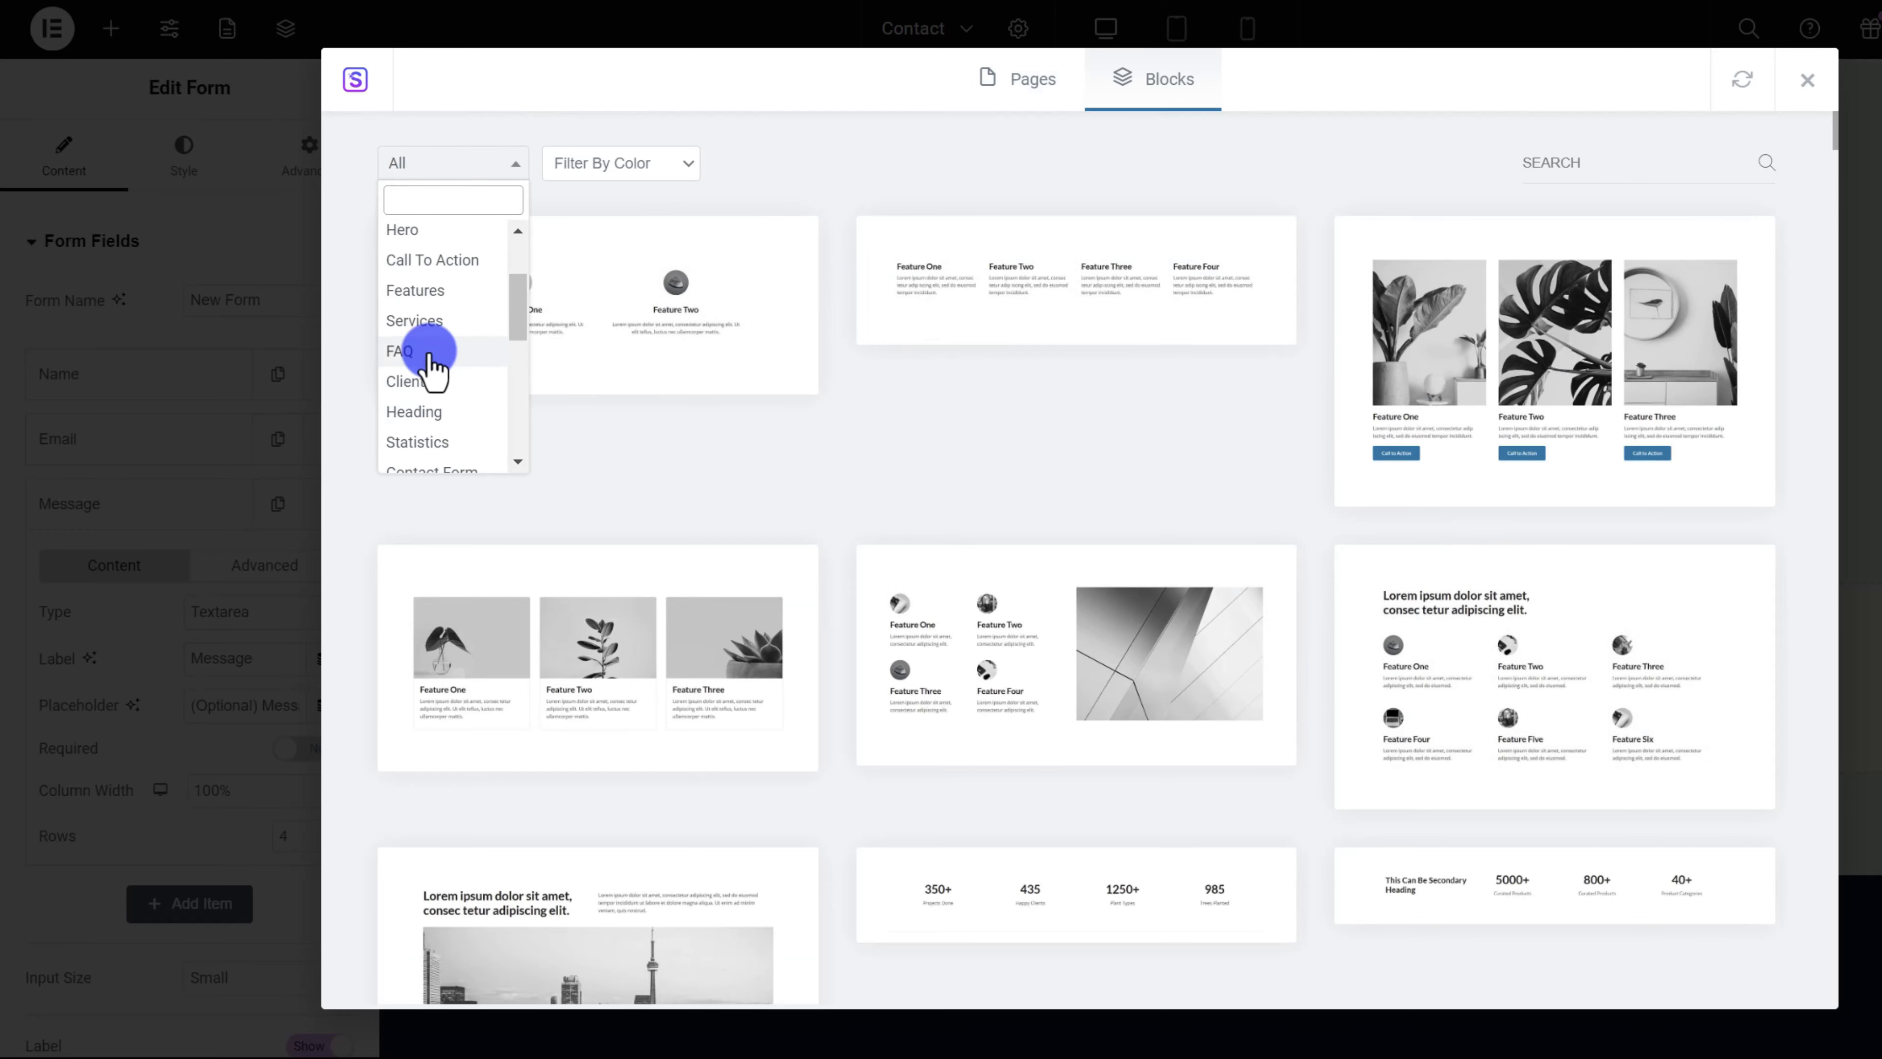
{"action": "left_click", "coordinate": [421, 320]}
{"action": "scroll", "coordinate": [1362, 493], "scroll_direction": "down", "scroll_amount": 3}
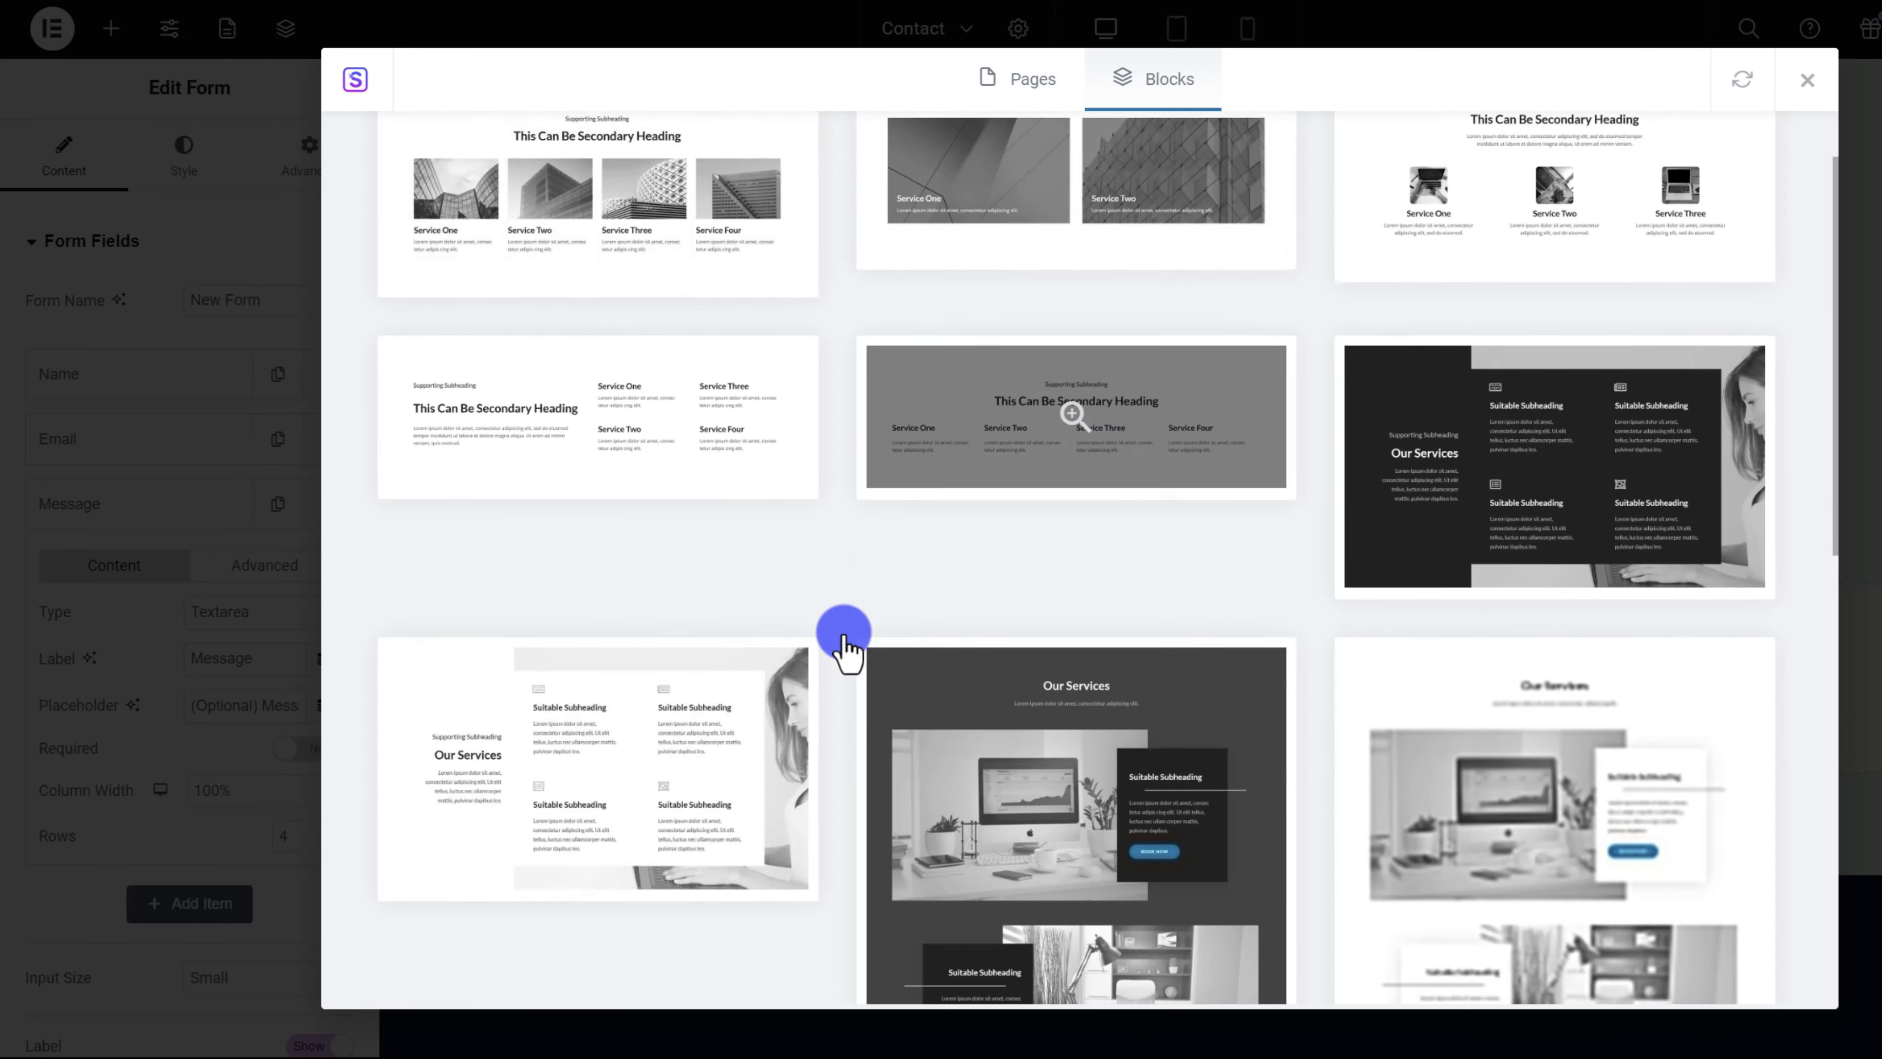
{"action": "left_click", "coordinate": [1575, 375]}
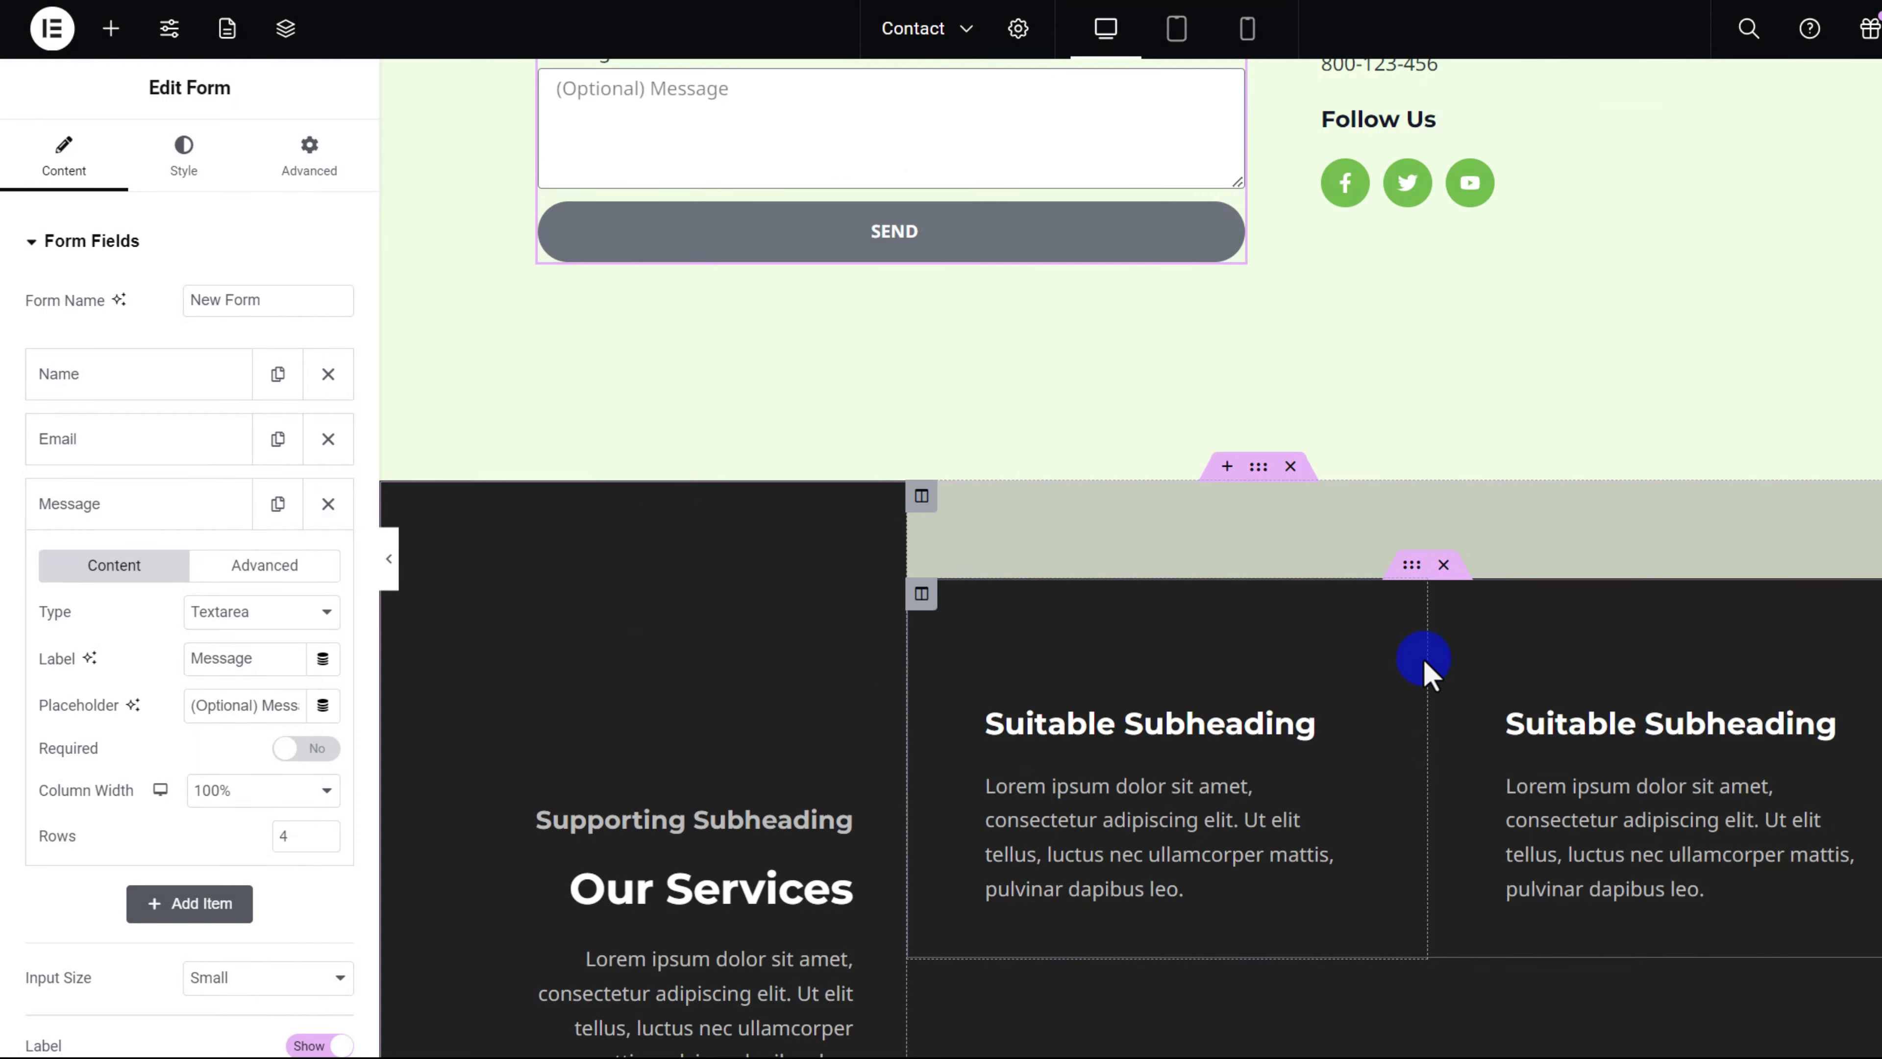
- Look over the inserted "Our Services" section and delete it from the Contact page
{"action": "scroll", "coordinate": [1222, 645], "scroll_direction": "up", "scroll_amount": 1}
{"action": "scroll", "coordinate": [1476, 475], "scroll_direction": "down", "scroll_amount": 4}
{"action": "scroll", "coordinate": [1476, 476], "scroll_direction": "down", "scroll_amount": 4}
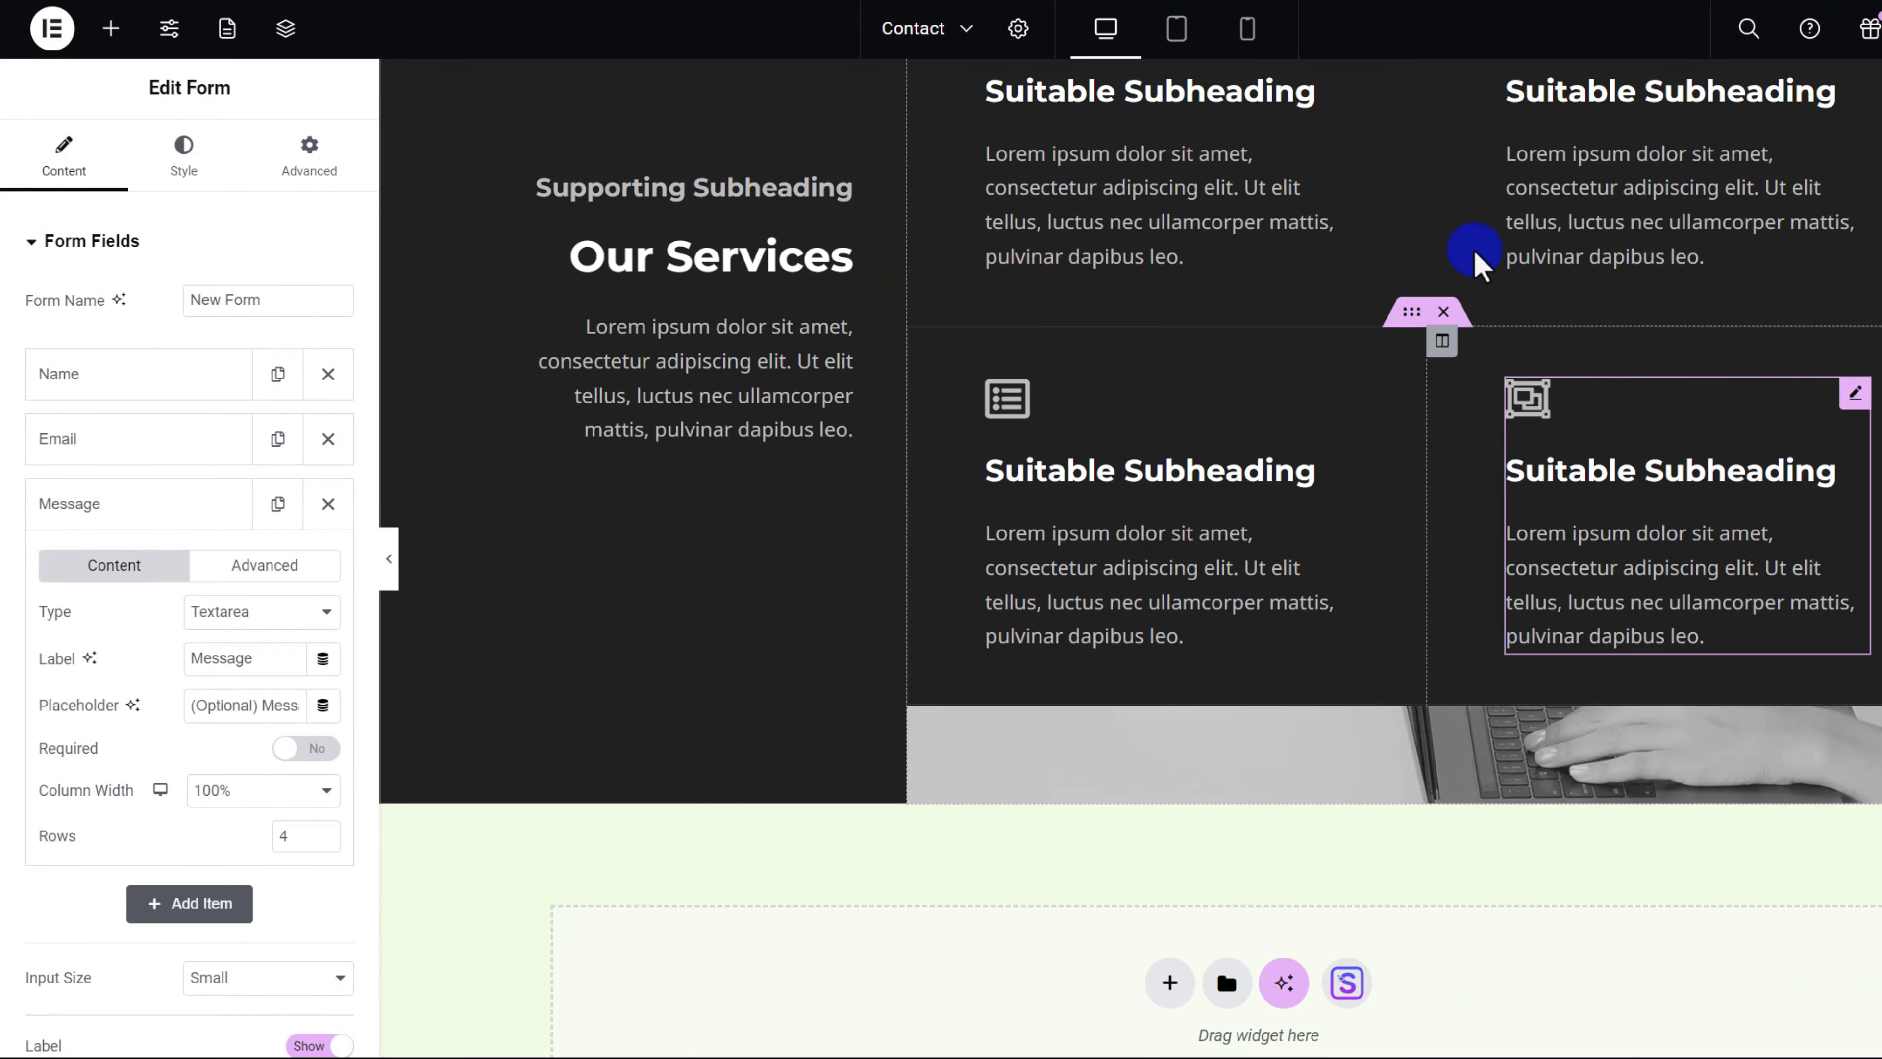
{"action": "scroll", "coordinate": [1403, 344], "scroll_direction": "up", "scroll_amount": 5}
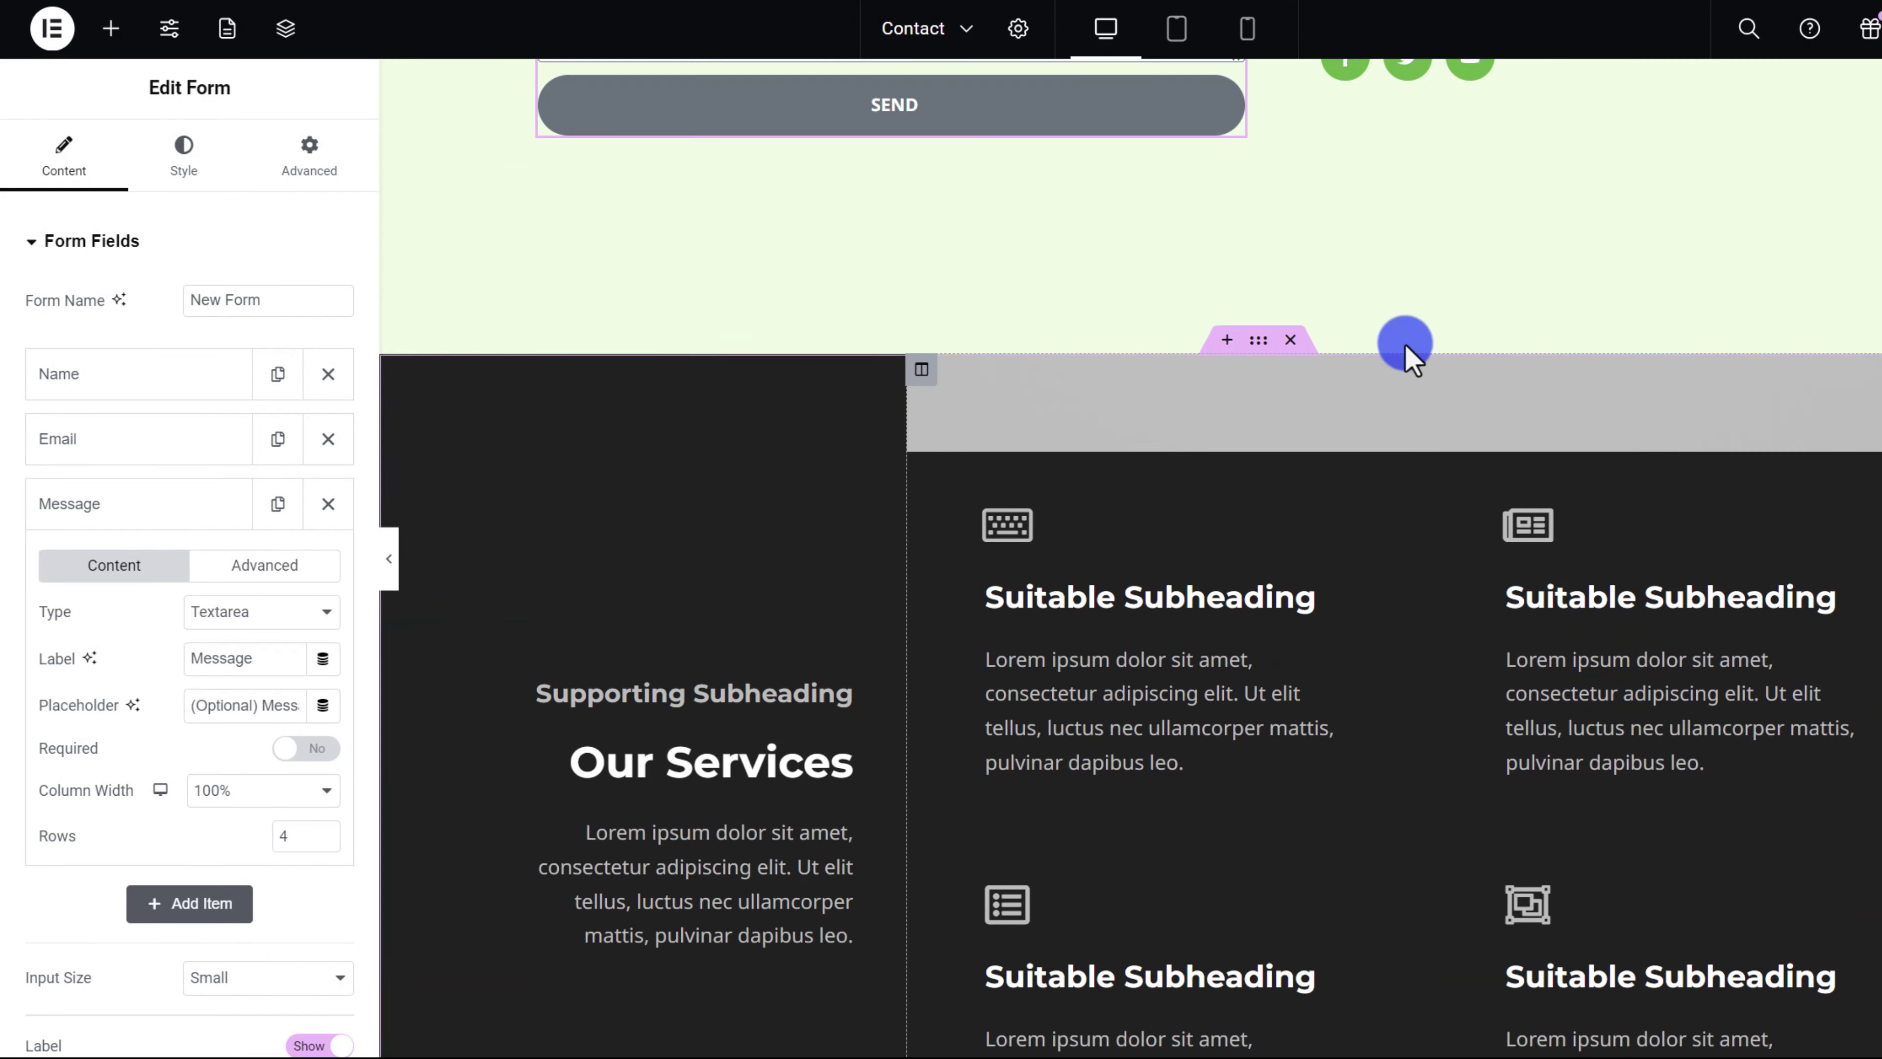
{"action": "left_click", "coordinate": [1290, 348]}
- Review the Contact page and publish its changes
{"action": "scroll", "coordinate": [1259, 597], "scroll_direction": "up", "scroll_amount": 9}
{"action": "scroll", "coordinate": [1394, 71], "scroll_direction": "up", "scroll_amount": 4}
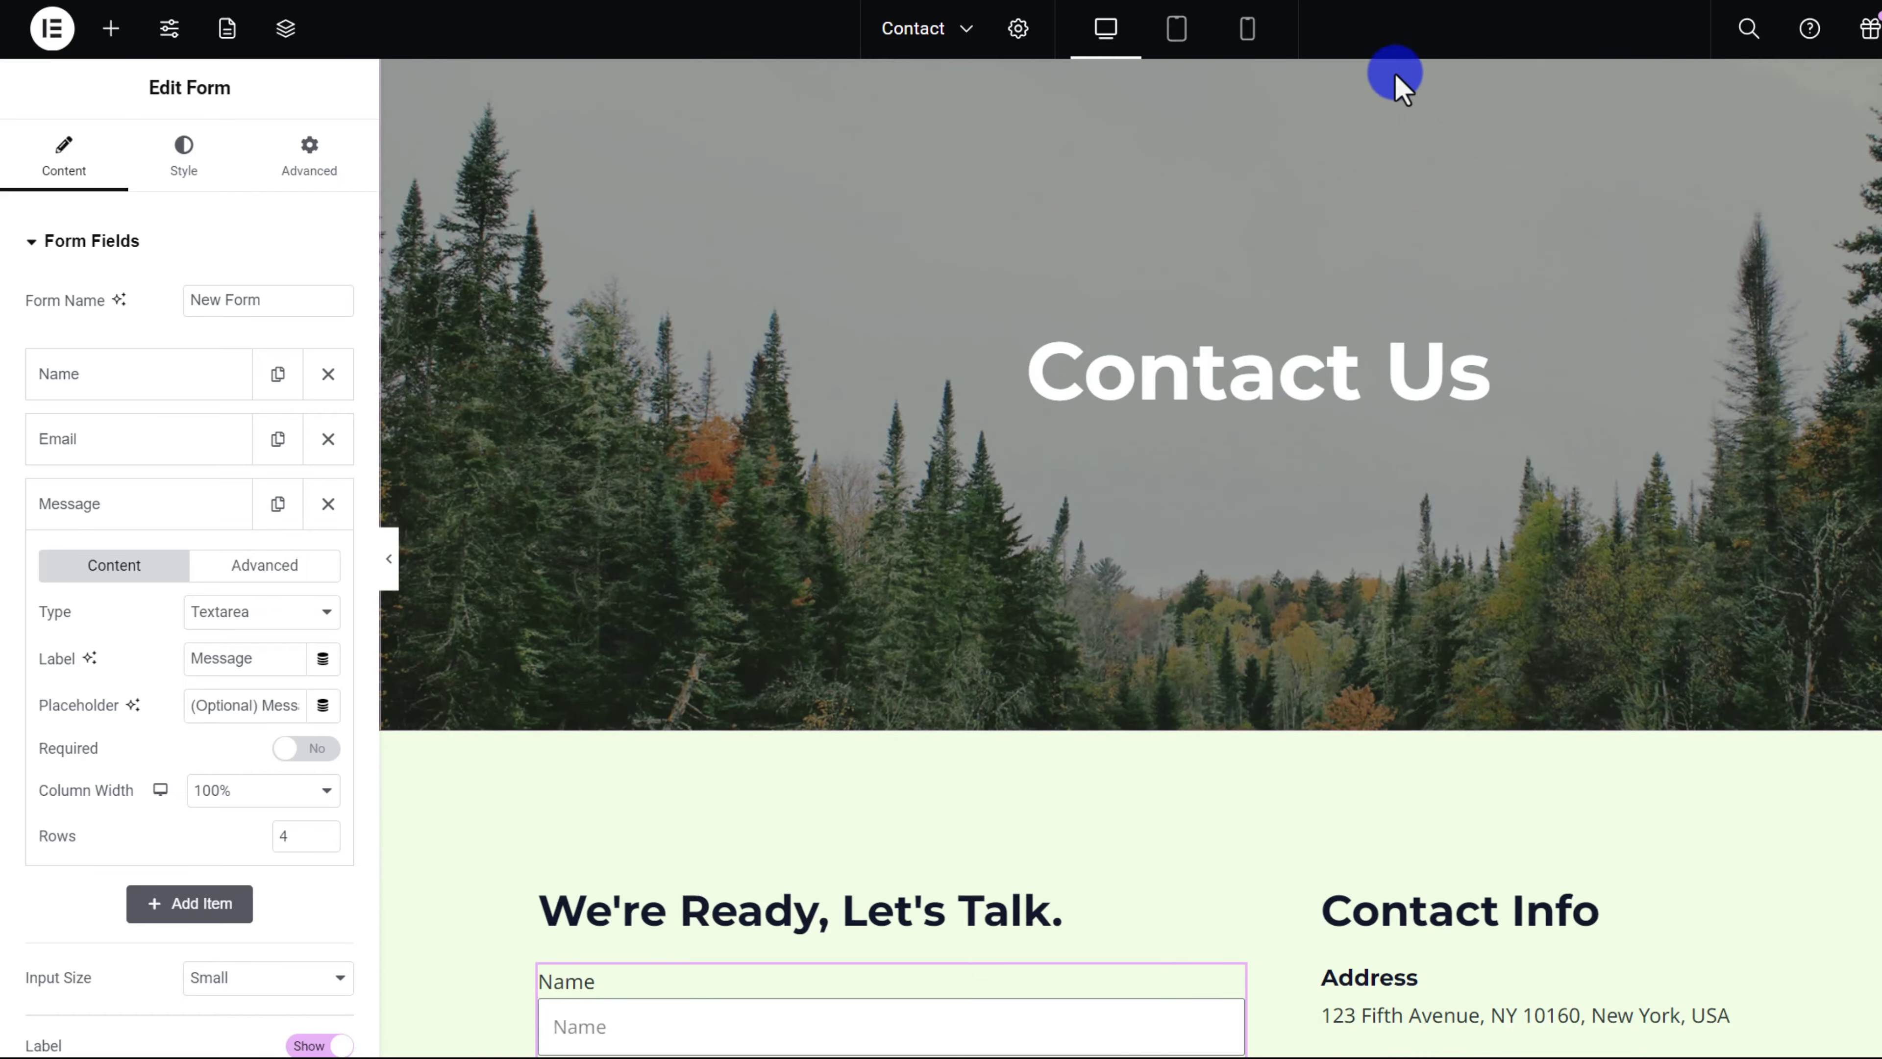
{"action": "scroll", "coordinate": [1596, 113], "scroll_direction": "up", "scroll_amount": 2}
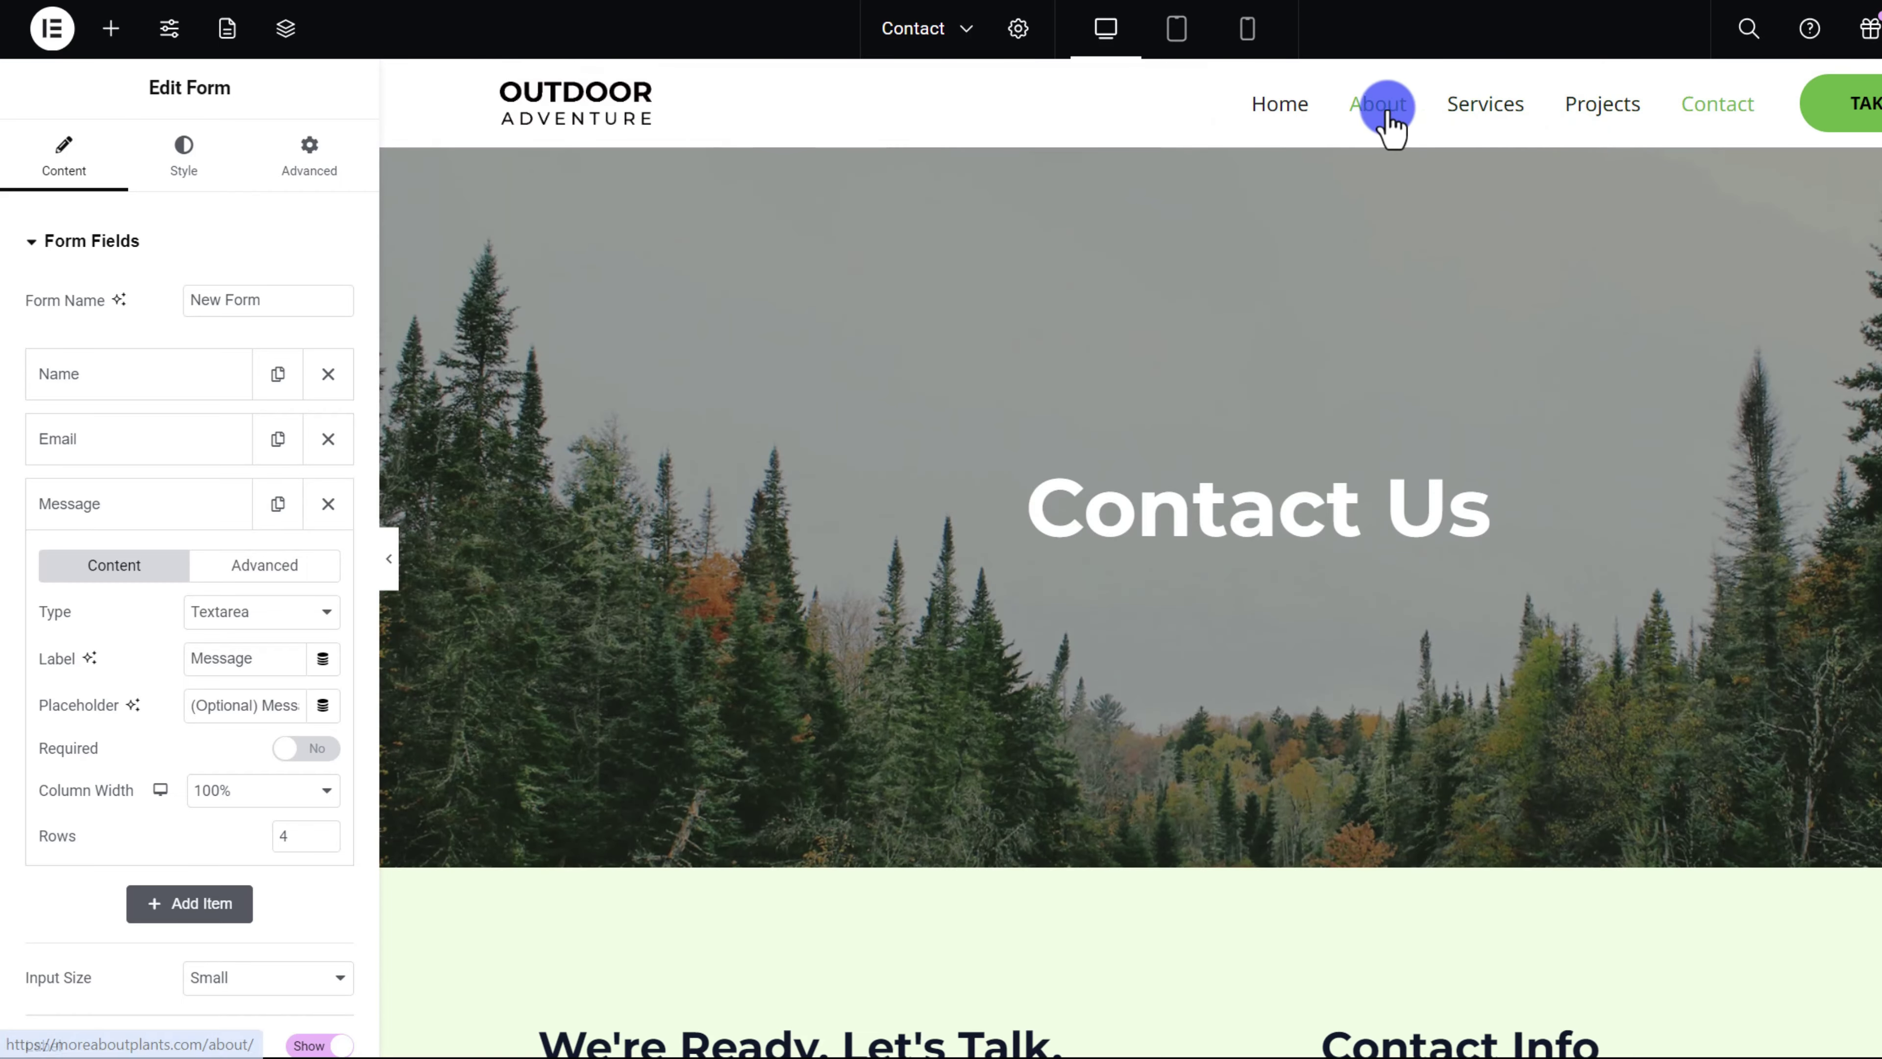
{"action": "scroll", "coordinate": [1262, 560], "scroll_direction": "down", "scroll_amount": 15}
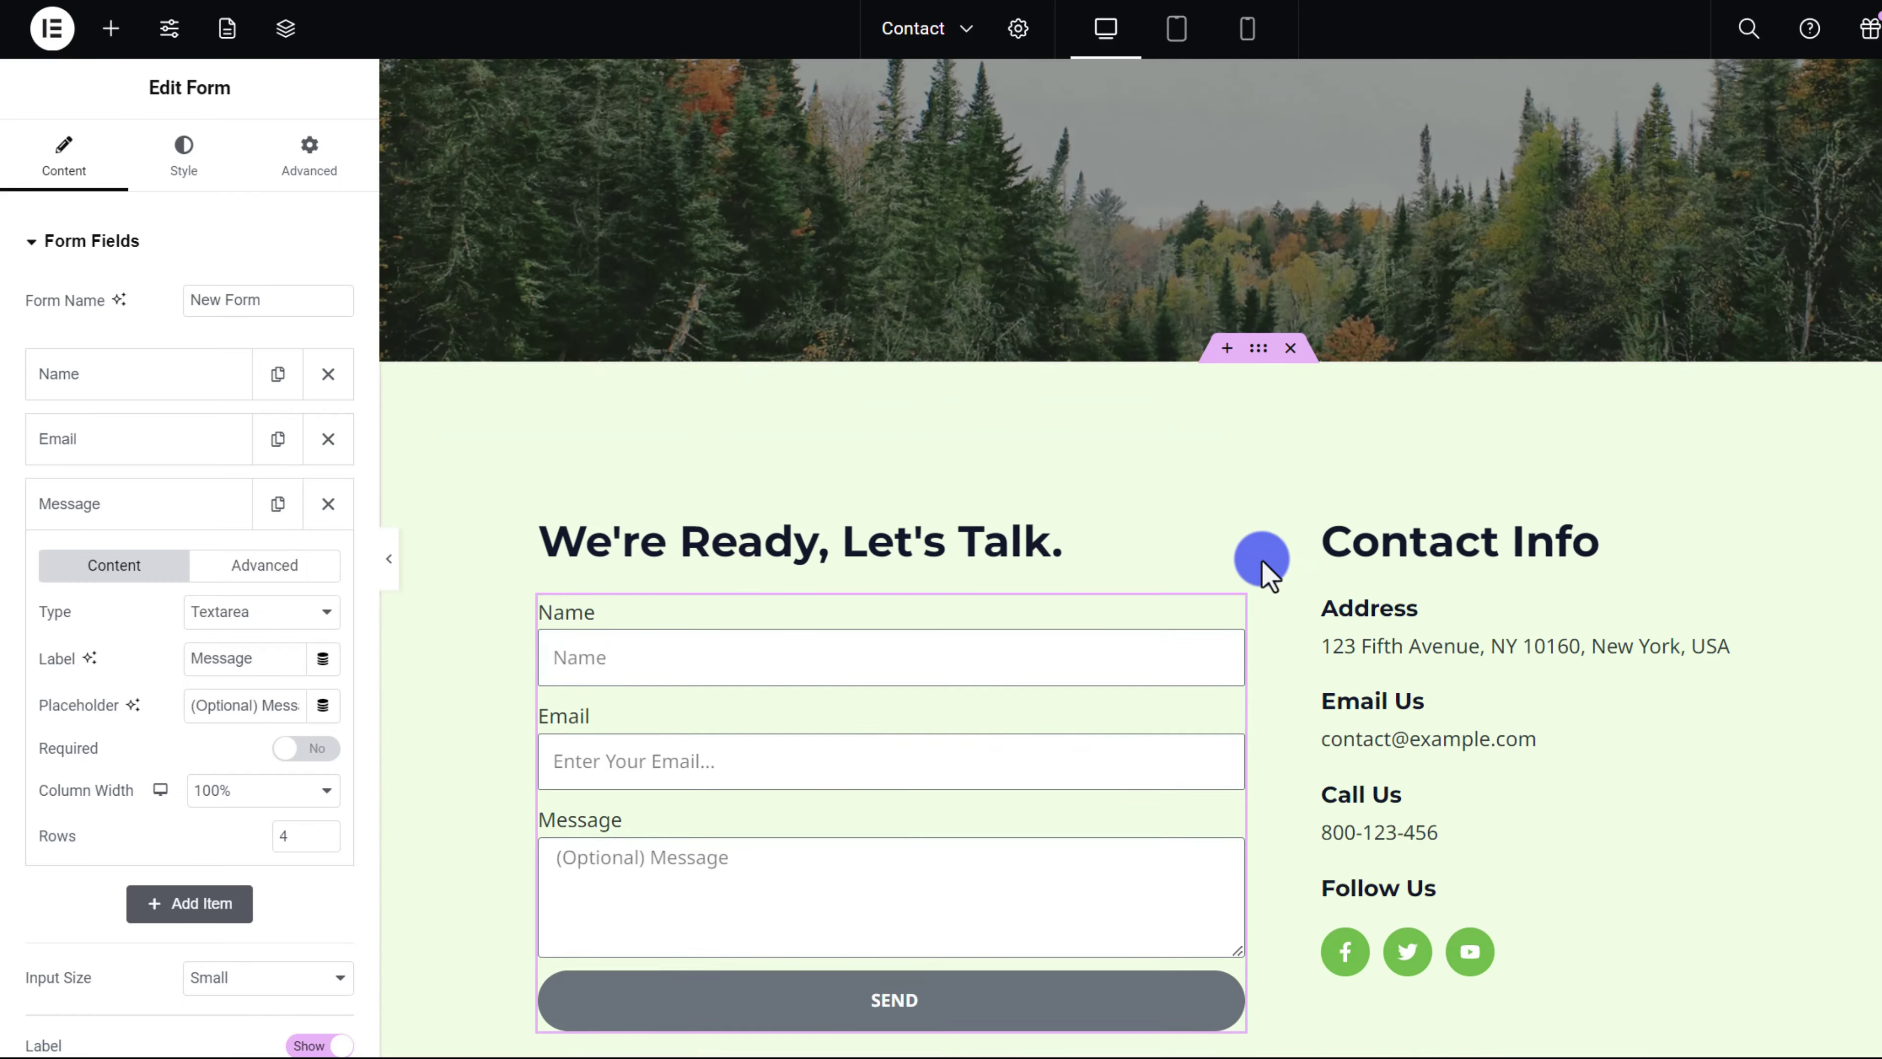
{"action": "scroll", "coordinate": [1252, 585], "scroll_direction": "up", "scroll_amount": 9}
{"action": "scroll", "coordinate": [1246, 608], "scroll_direction": "up", "scroll_amount": 6}
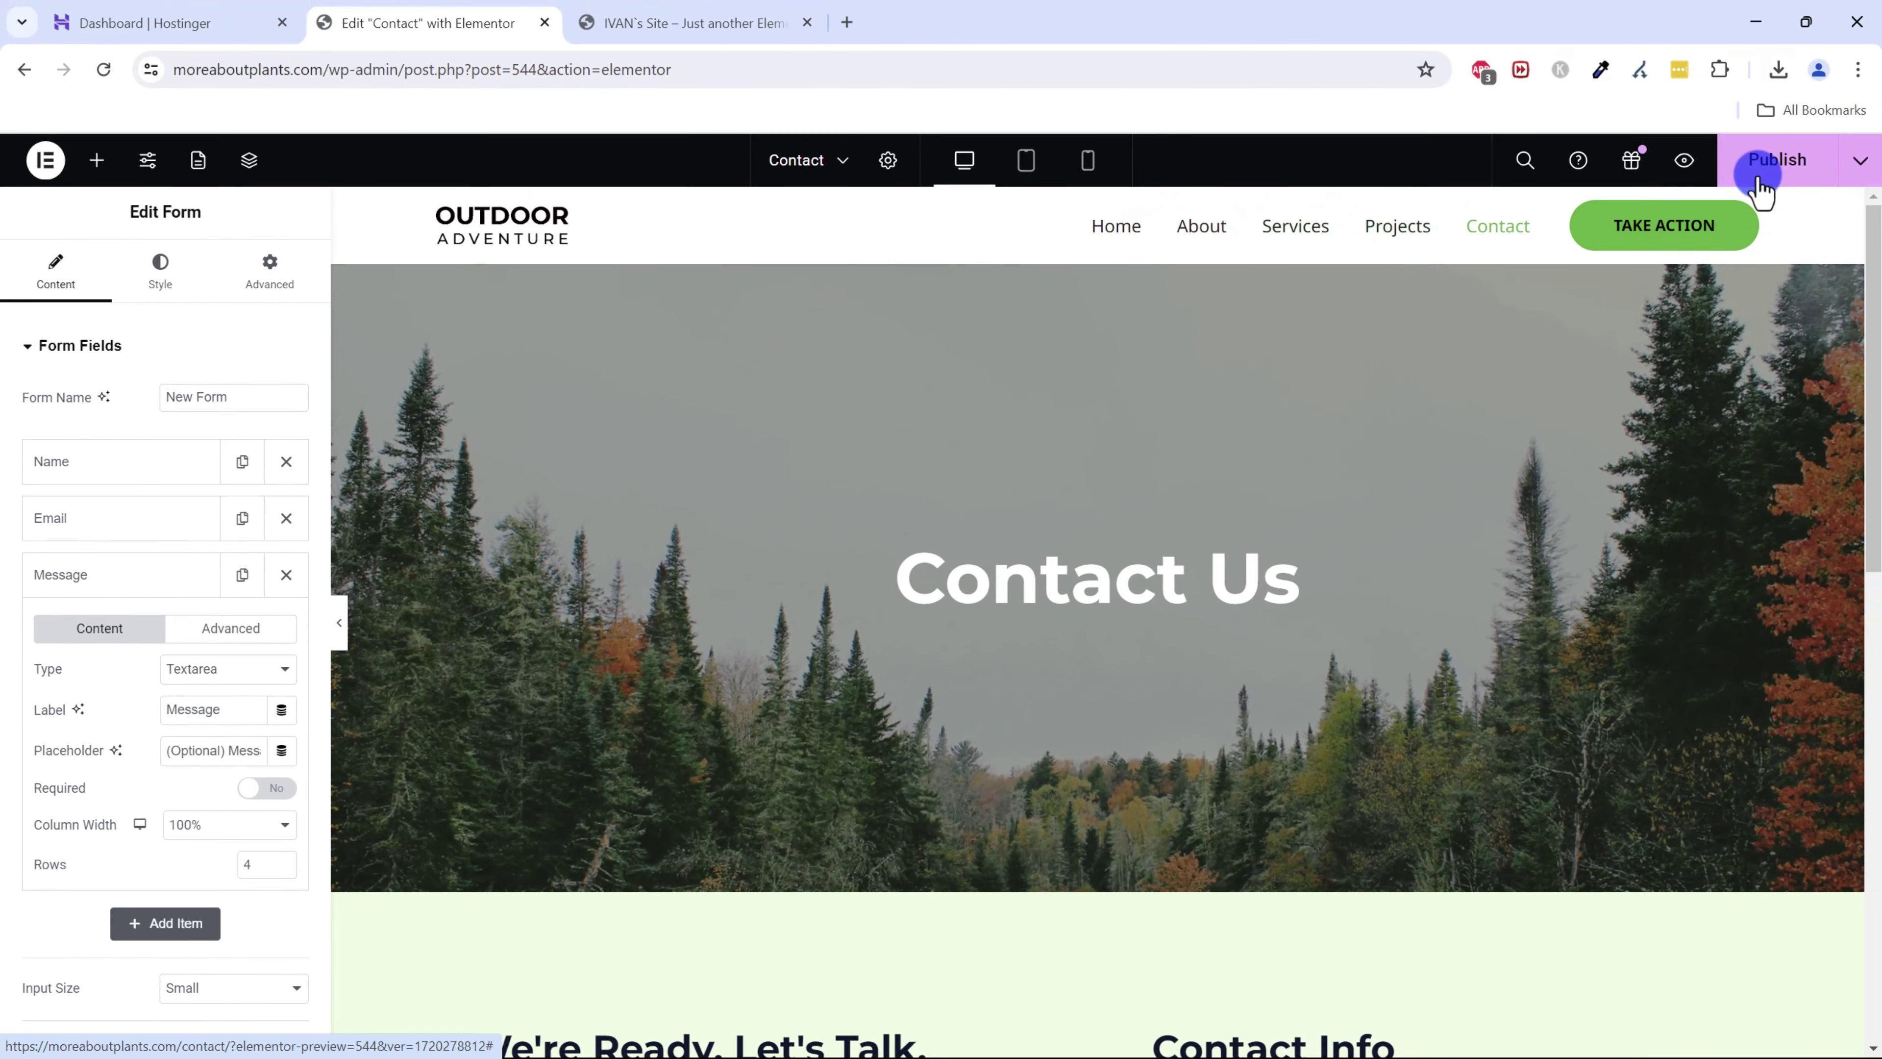
{"action": "left_click", "coordinate": [1758, 178]}
{"action": "scroll", "coordinate": [1042, 571], "scroll_direction": "down", "scroll_amount": 6}
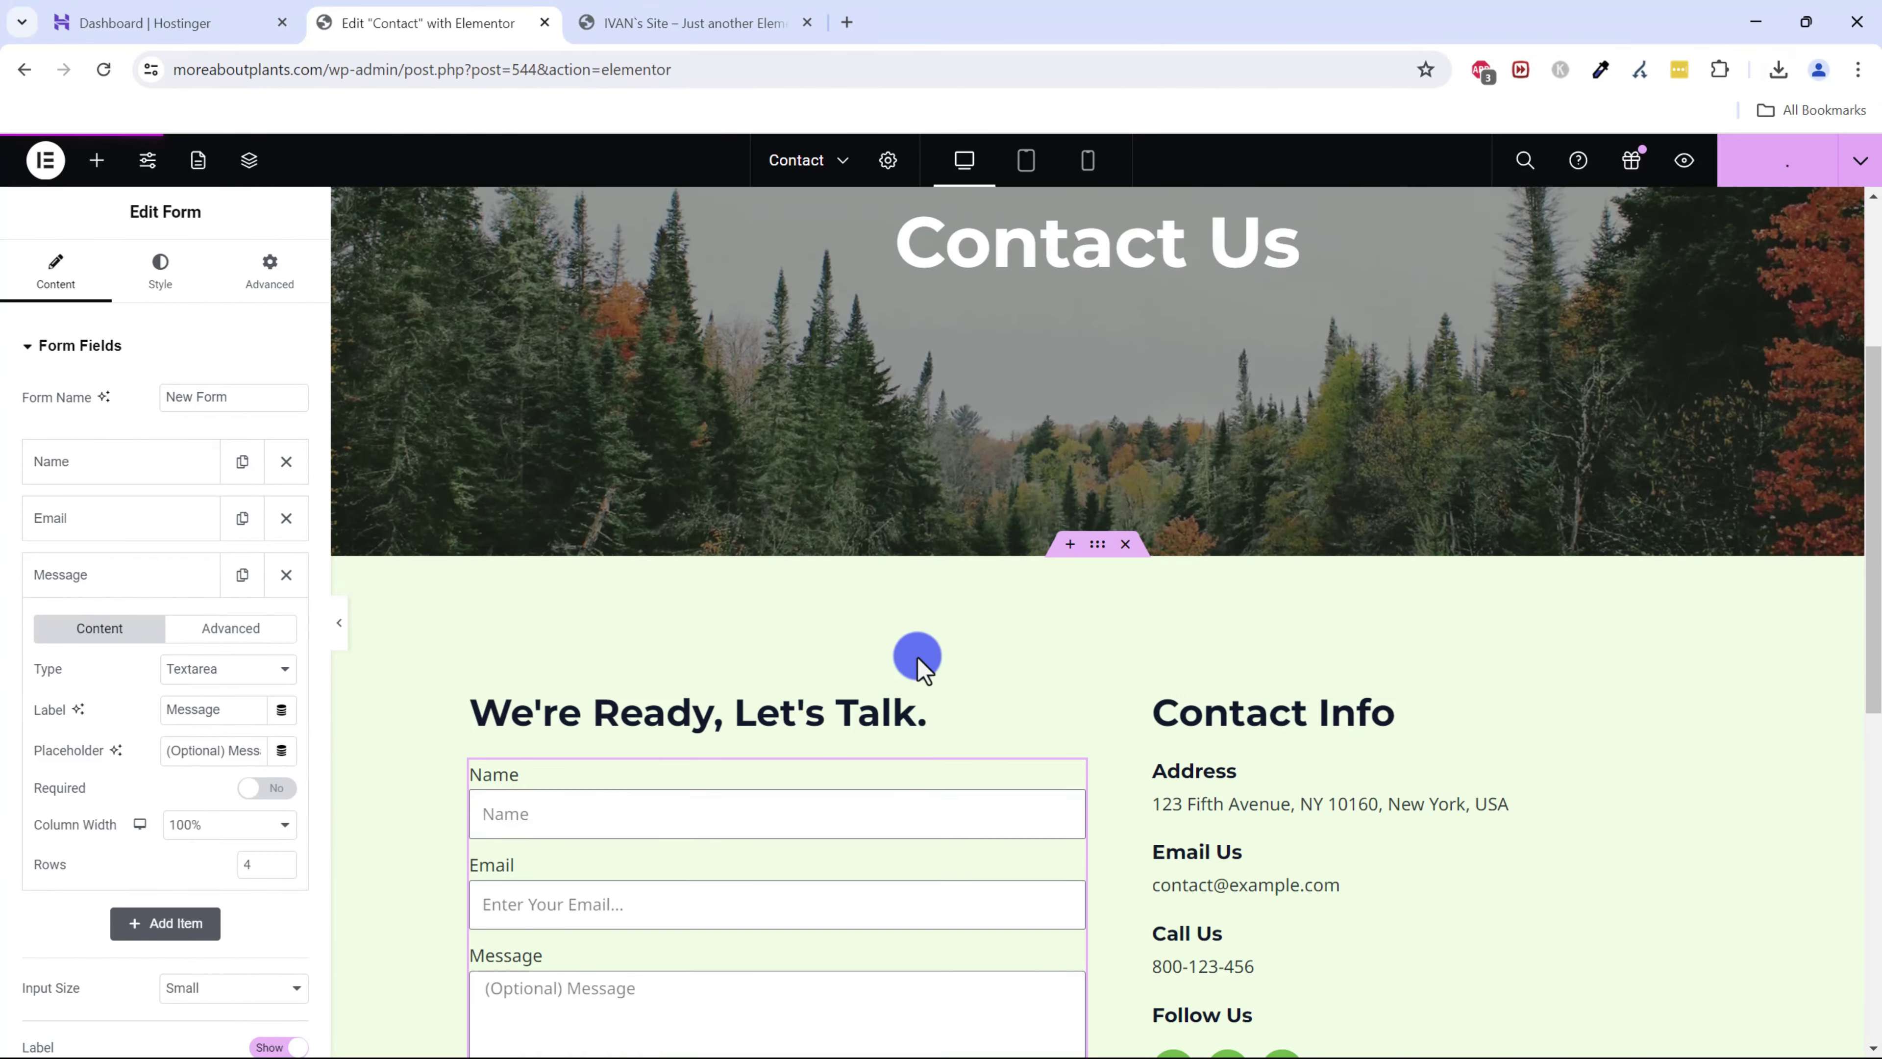
{"action": "scroll", "coordinate": [923, 730], "scroll_direction": "up", "scroll_amount": 6}
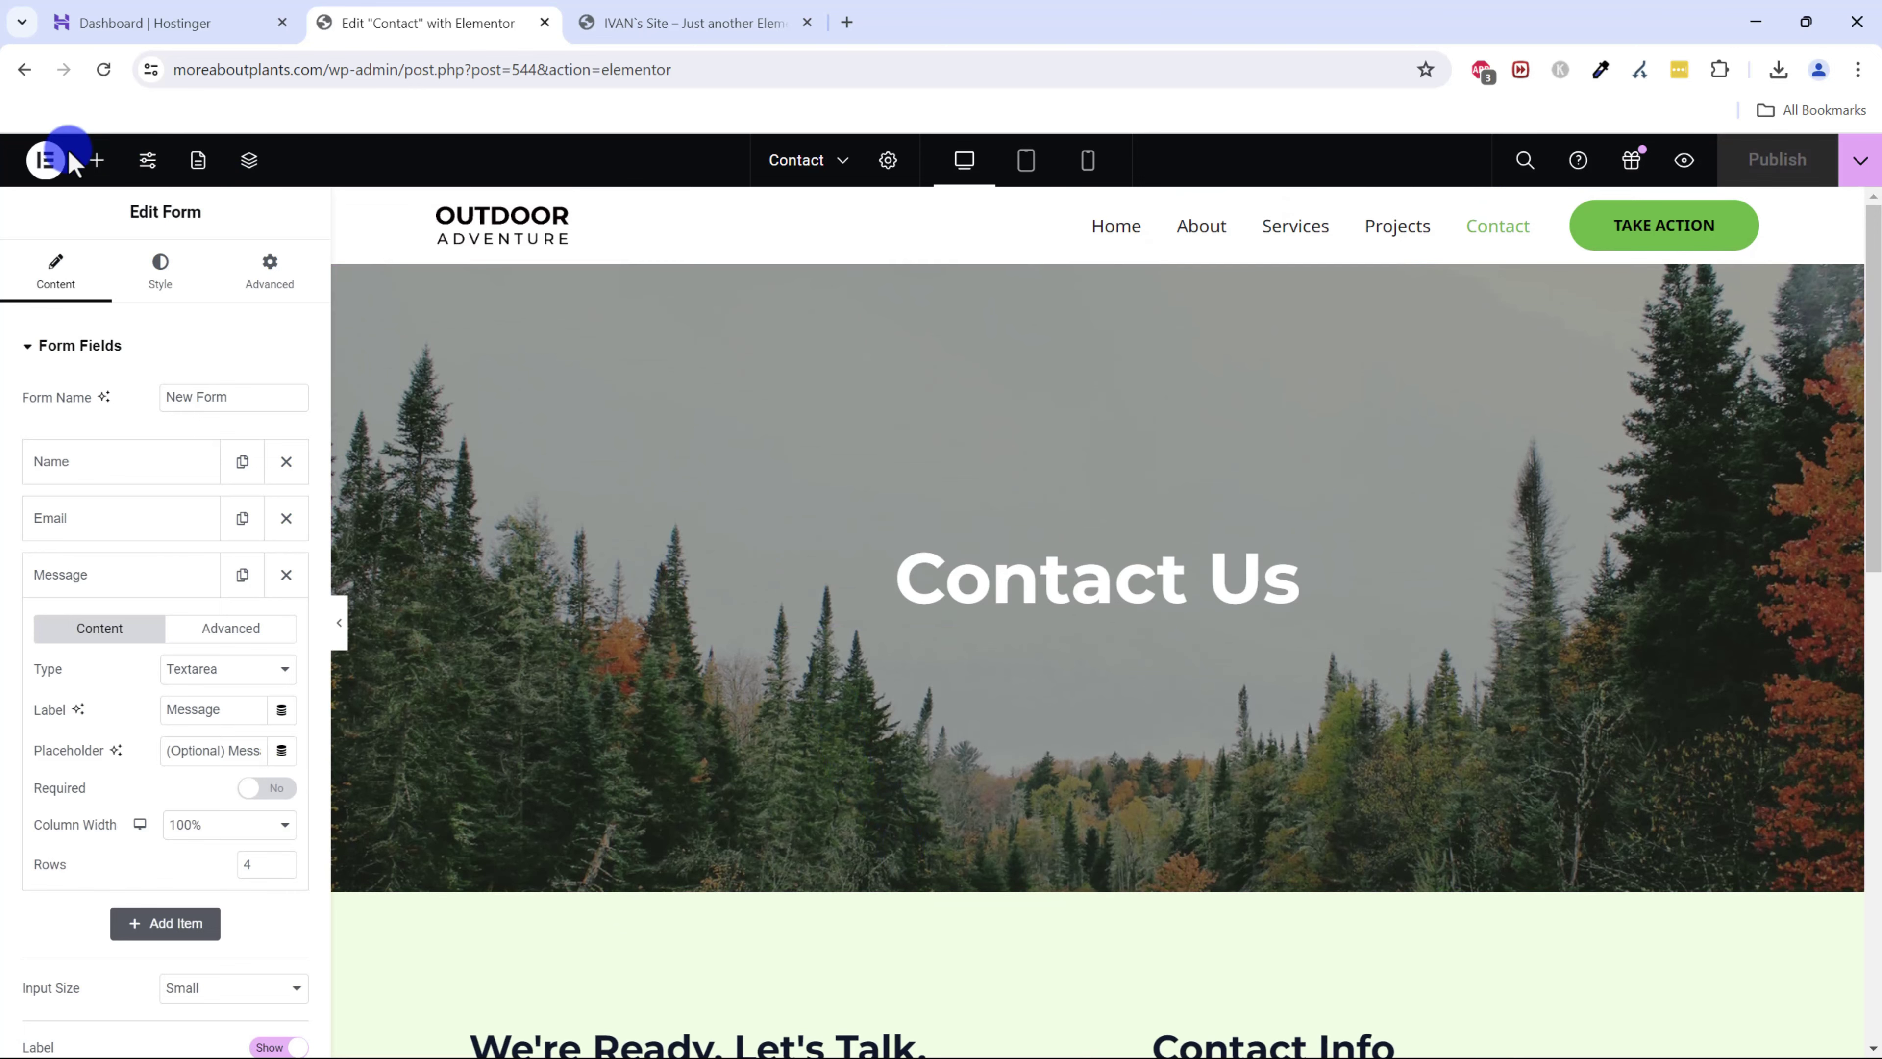
- Exit the Elementor editor to the WordPress dashboard and open the list of all pages
{"action": "left_click", "coordinate": [46, 159]}
{"action": "left_click", "coordinate": [126, 417]}
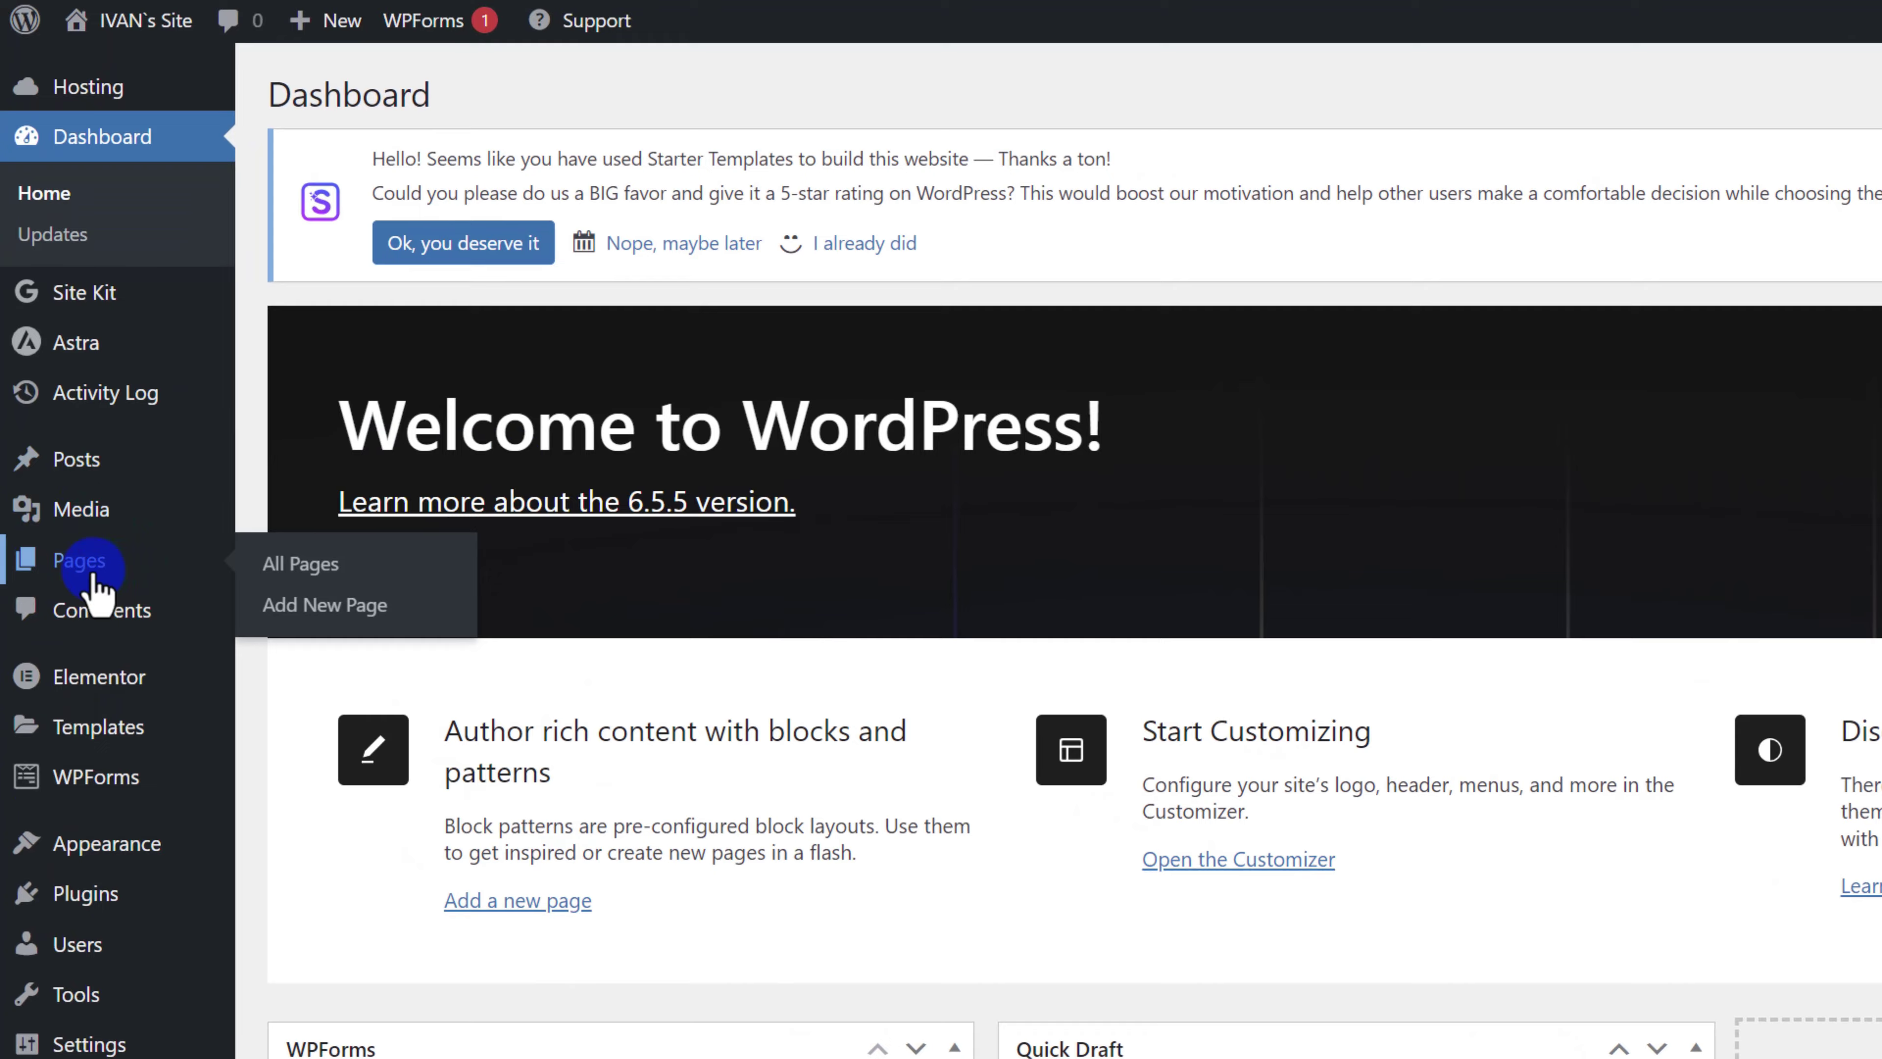
{"action": "left_click", "coordinate": [92, 575]}
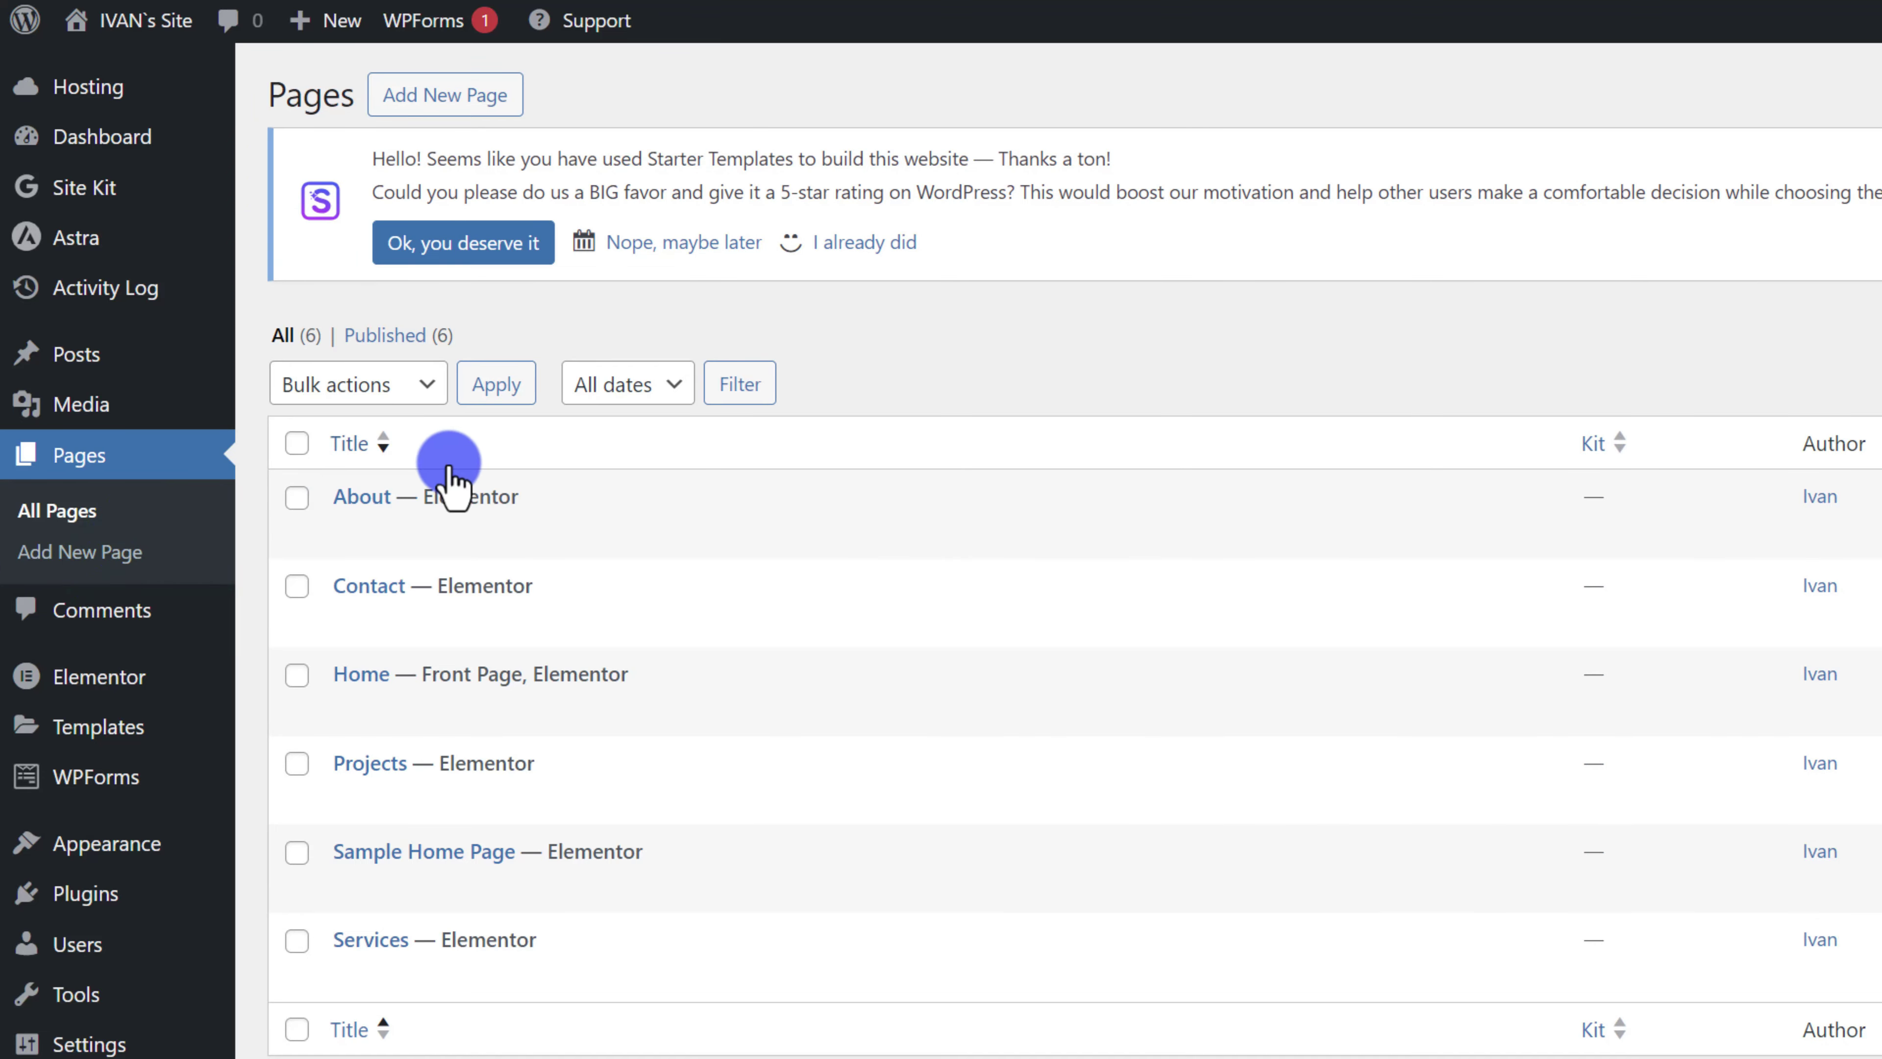
{"action": "mouse_move", "coordinate": [428, 473]}
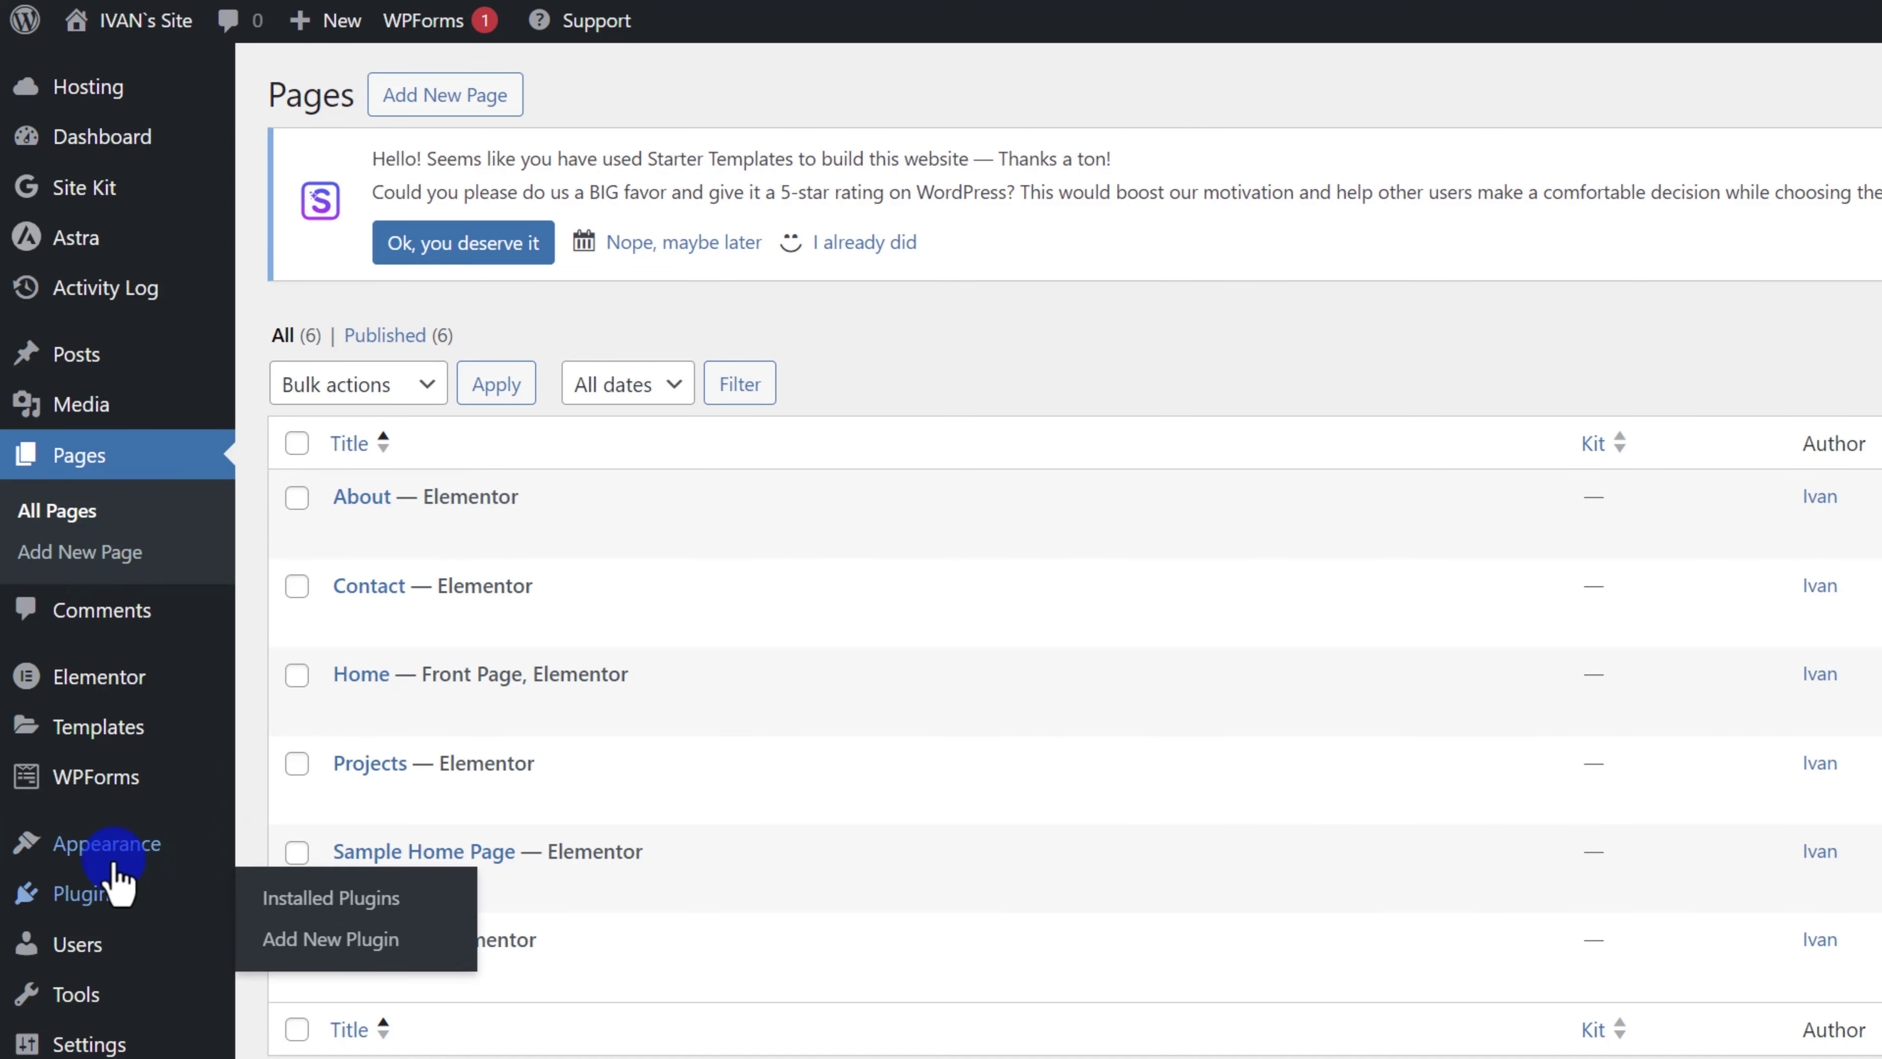
- View the live Home page from the pages list and open it in the theme customizer
{"action": "mouse_move", "coordinate": [89, 848]}
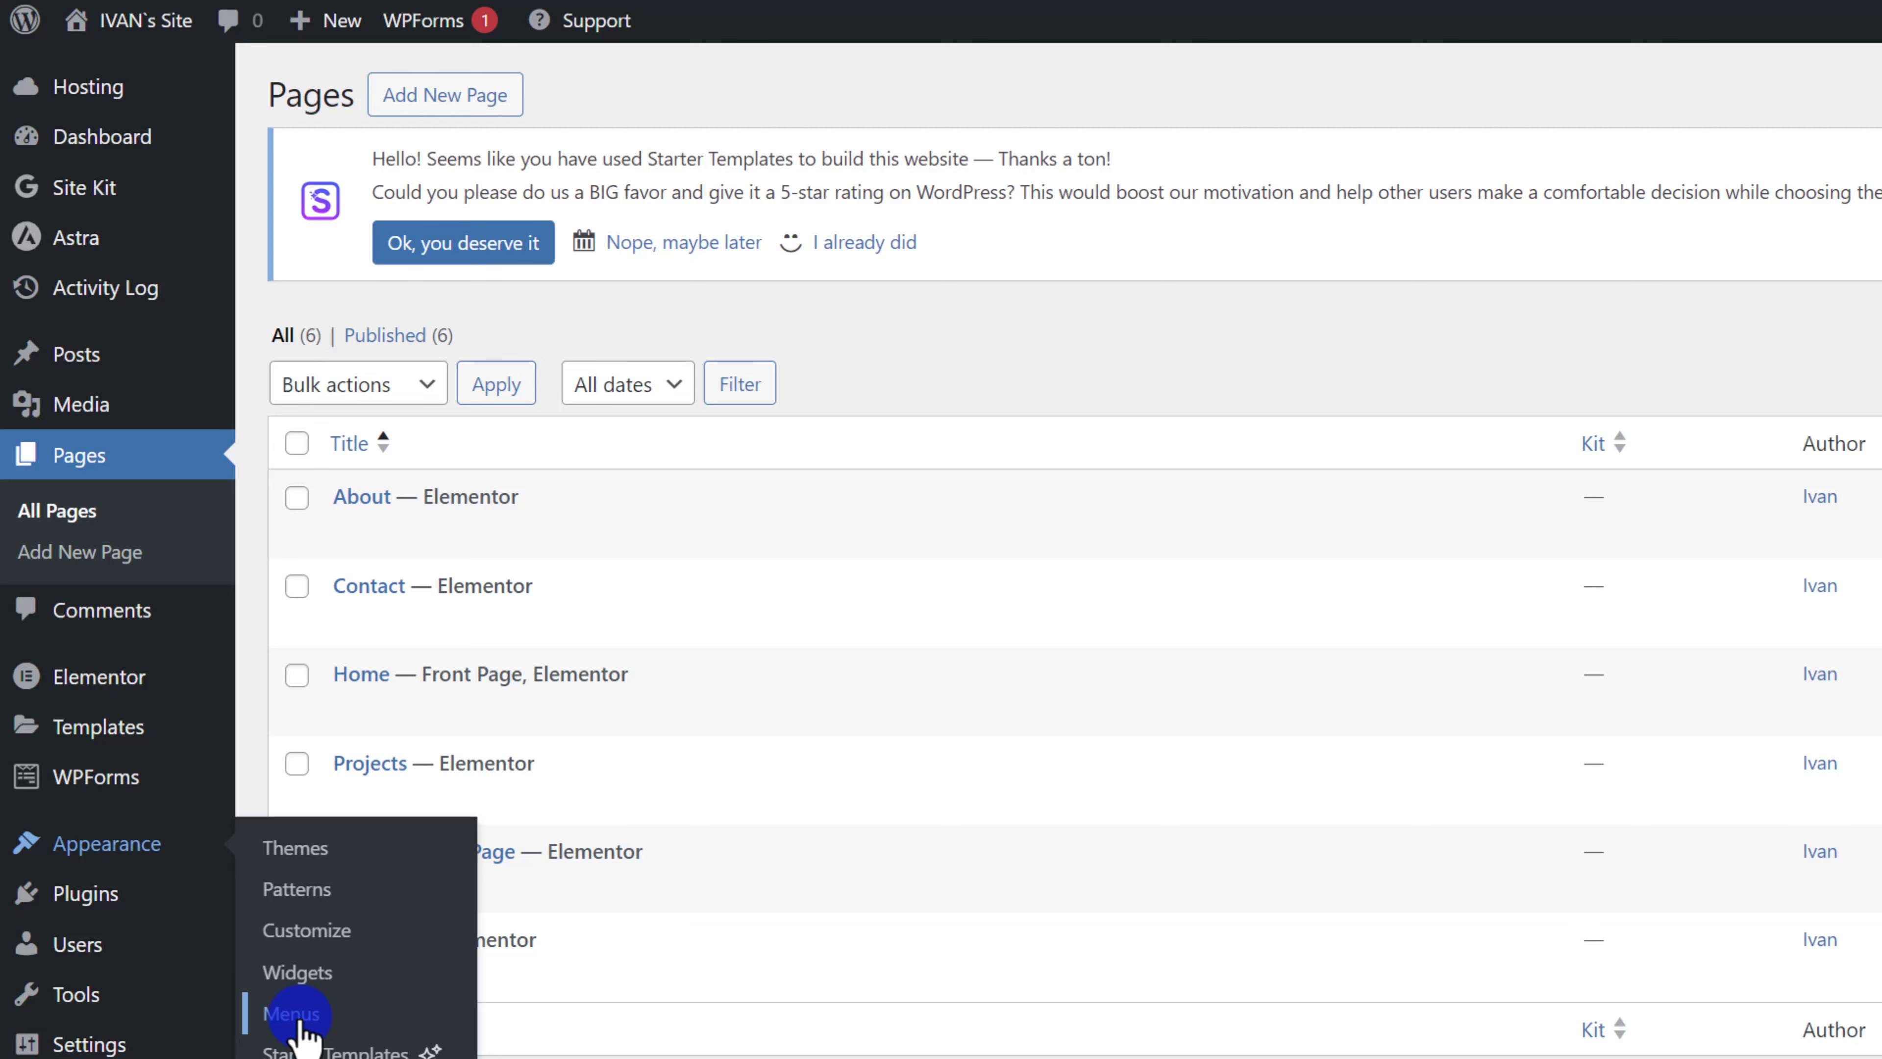
{"action": "mouse_move", "coordinate": [433, 704]}
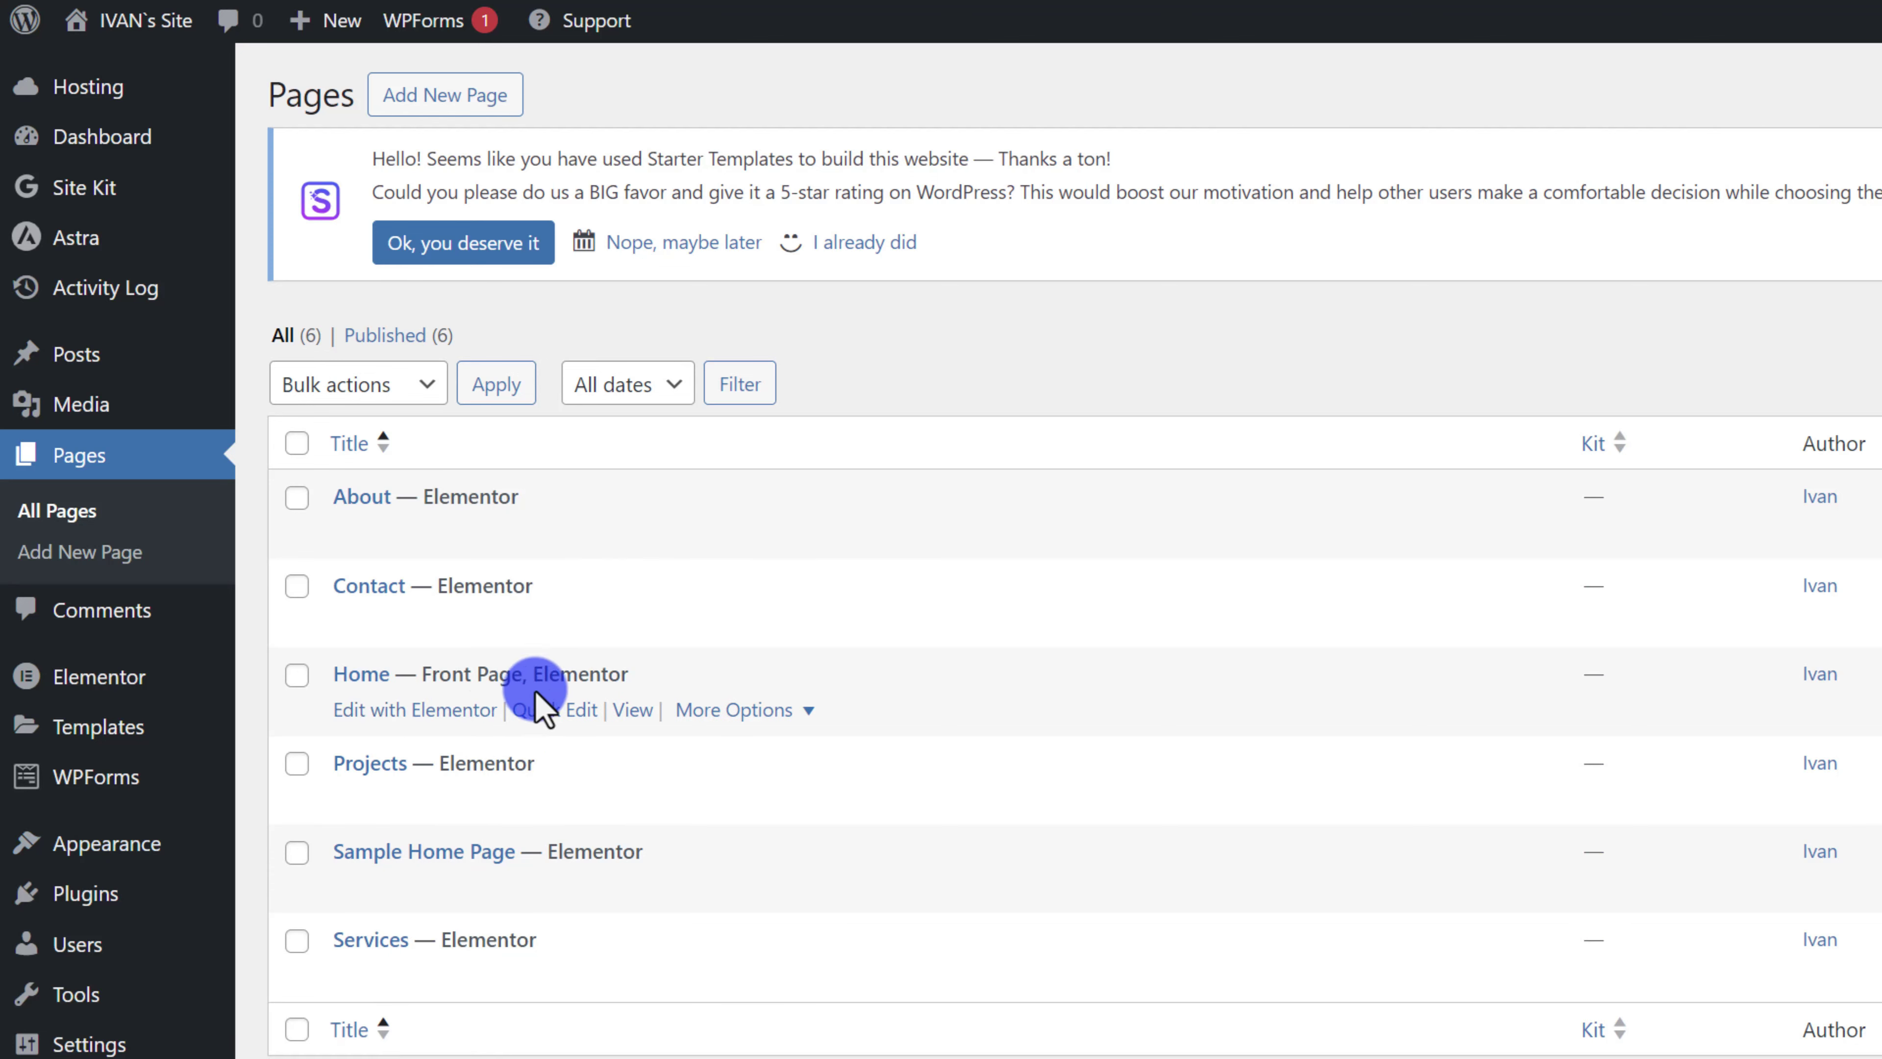
{"action": "left_click", "coordinate": [756, 712]}
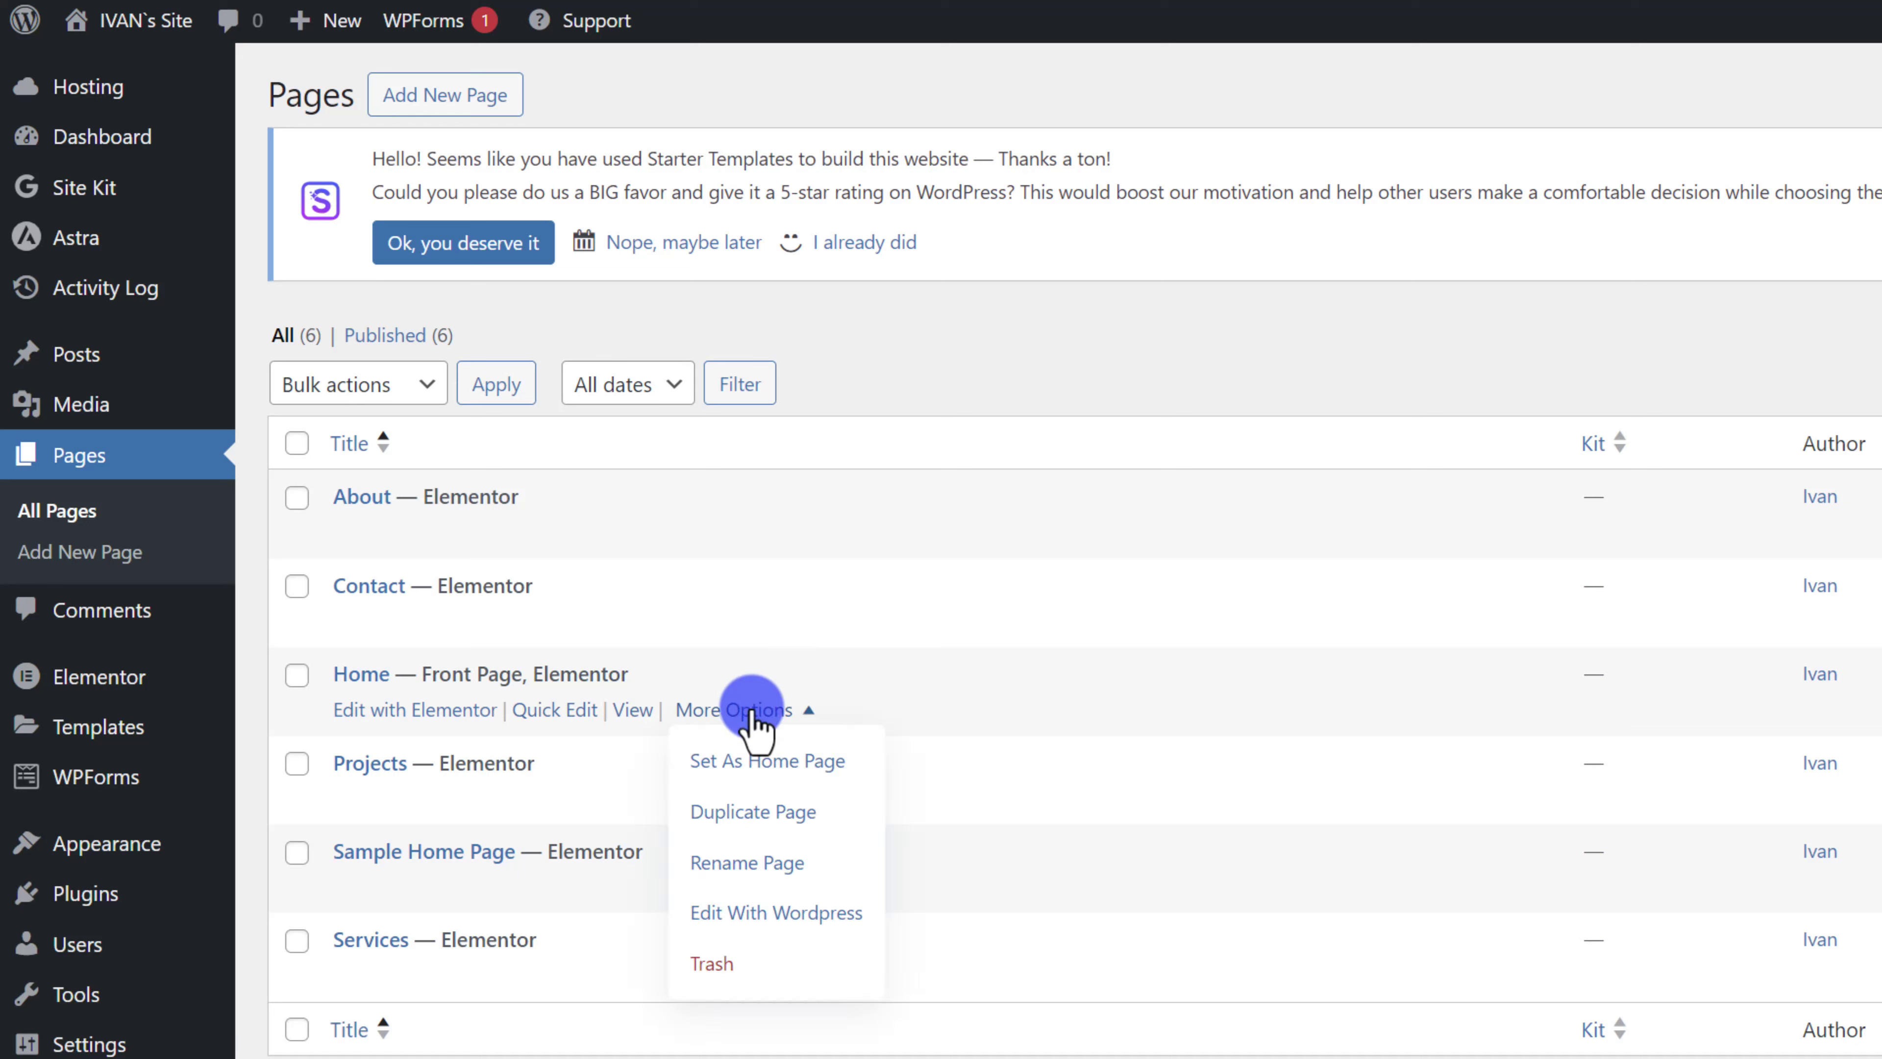
{"action": "left_click", "coordinate": [634, 711]}
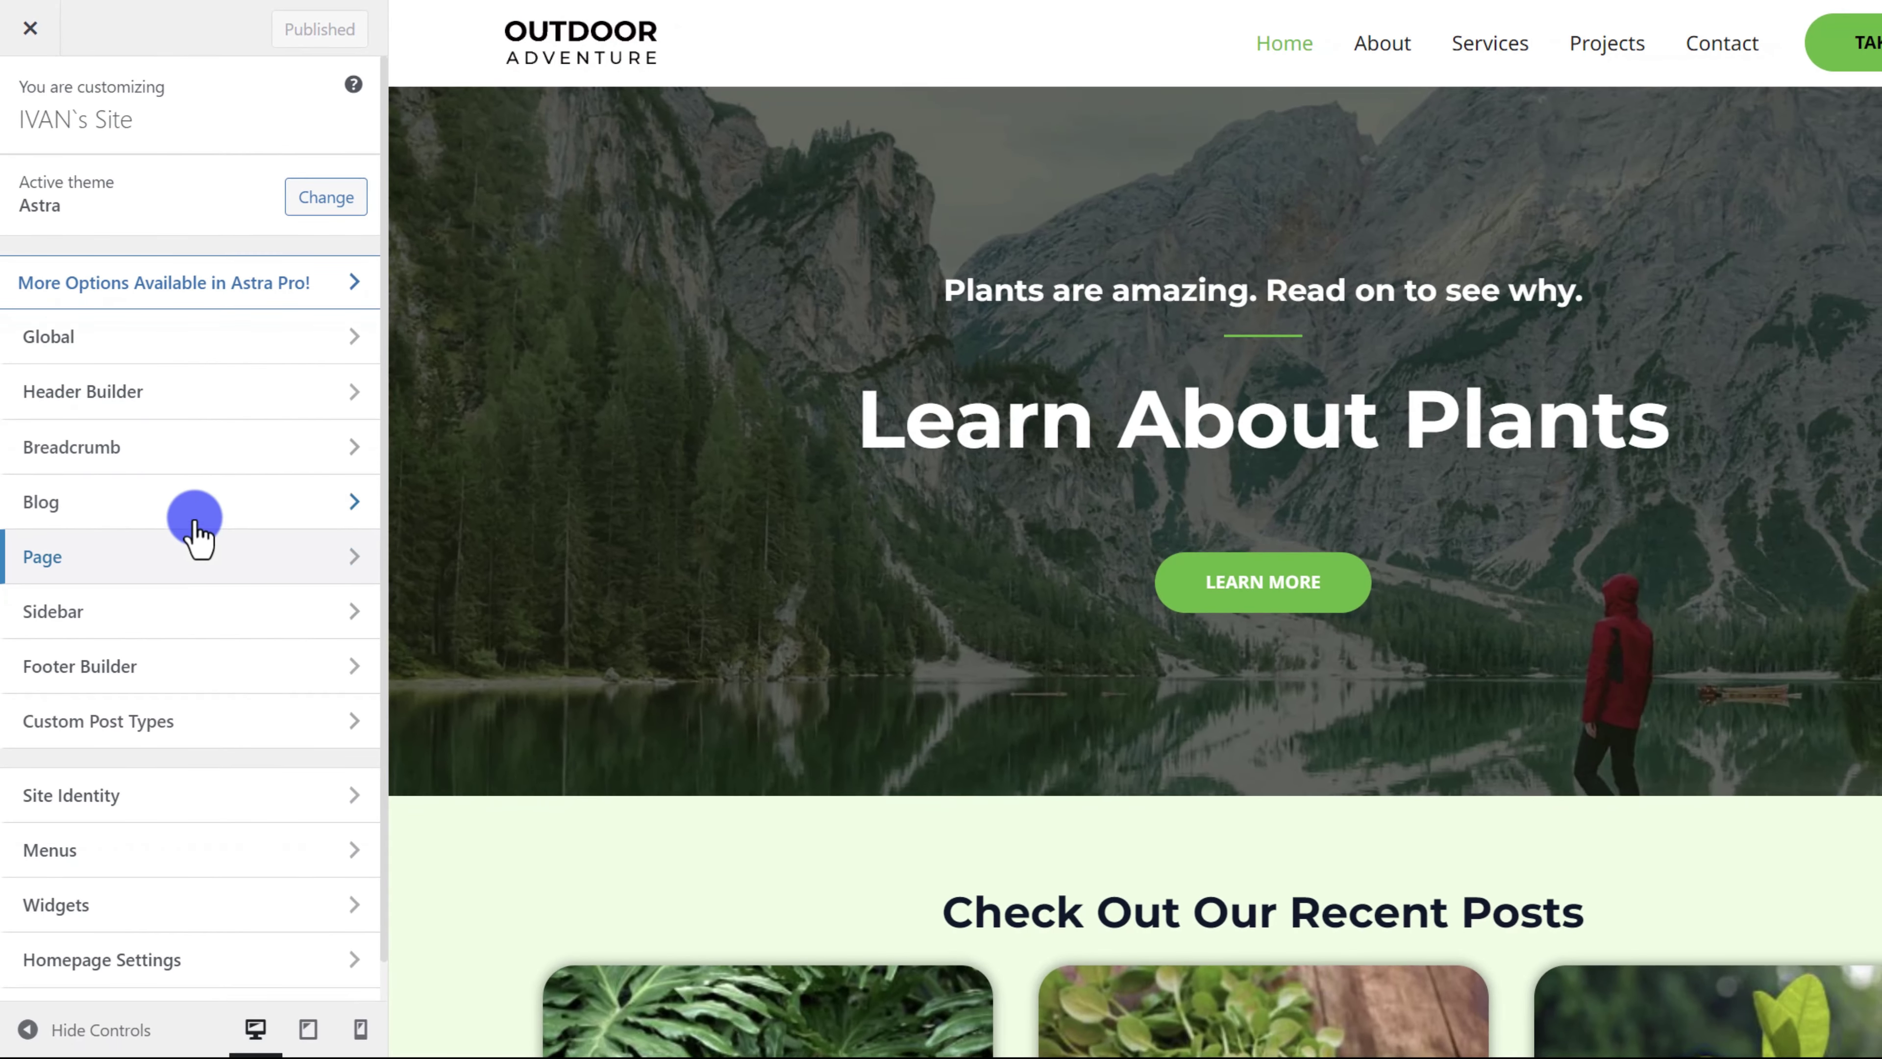
- Open the menu assigned to the Primary Menu location for editing, by way of the header's primary menu settings
{"action": "left_click", "coordinate": [170, 400]}
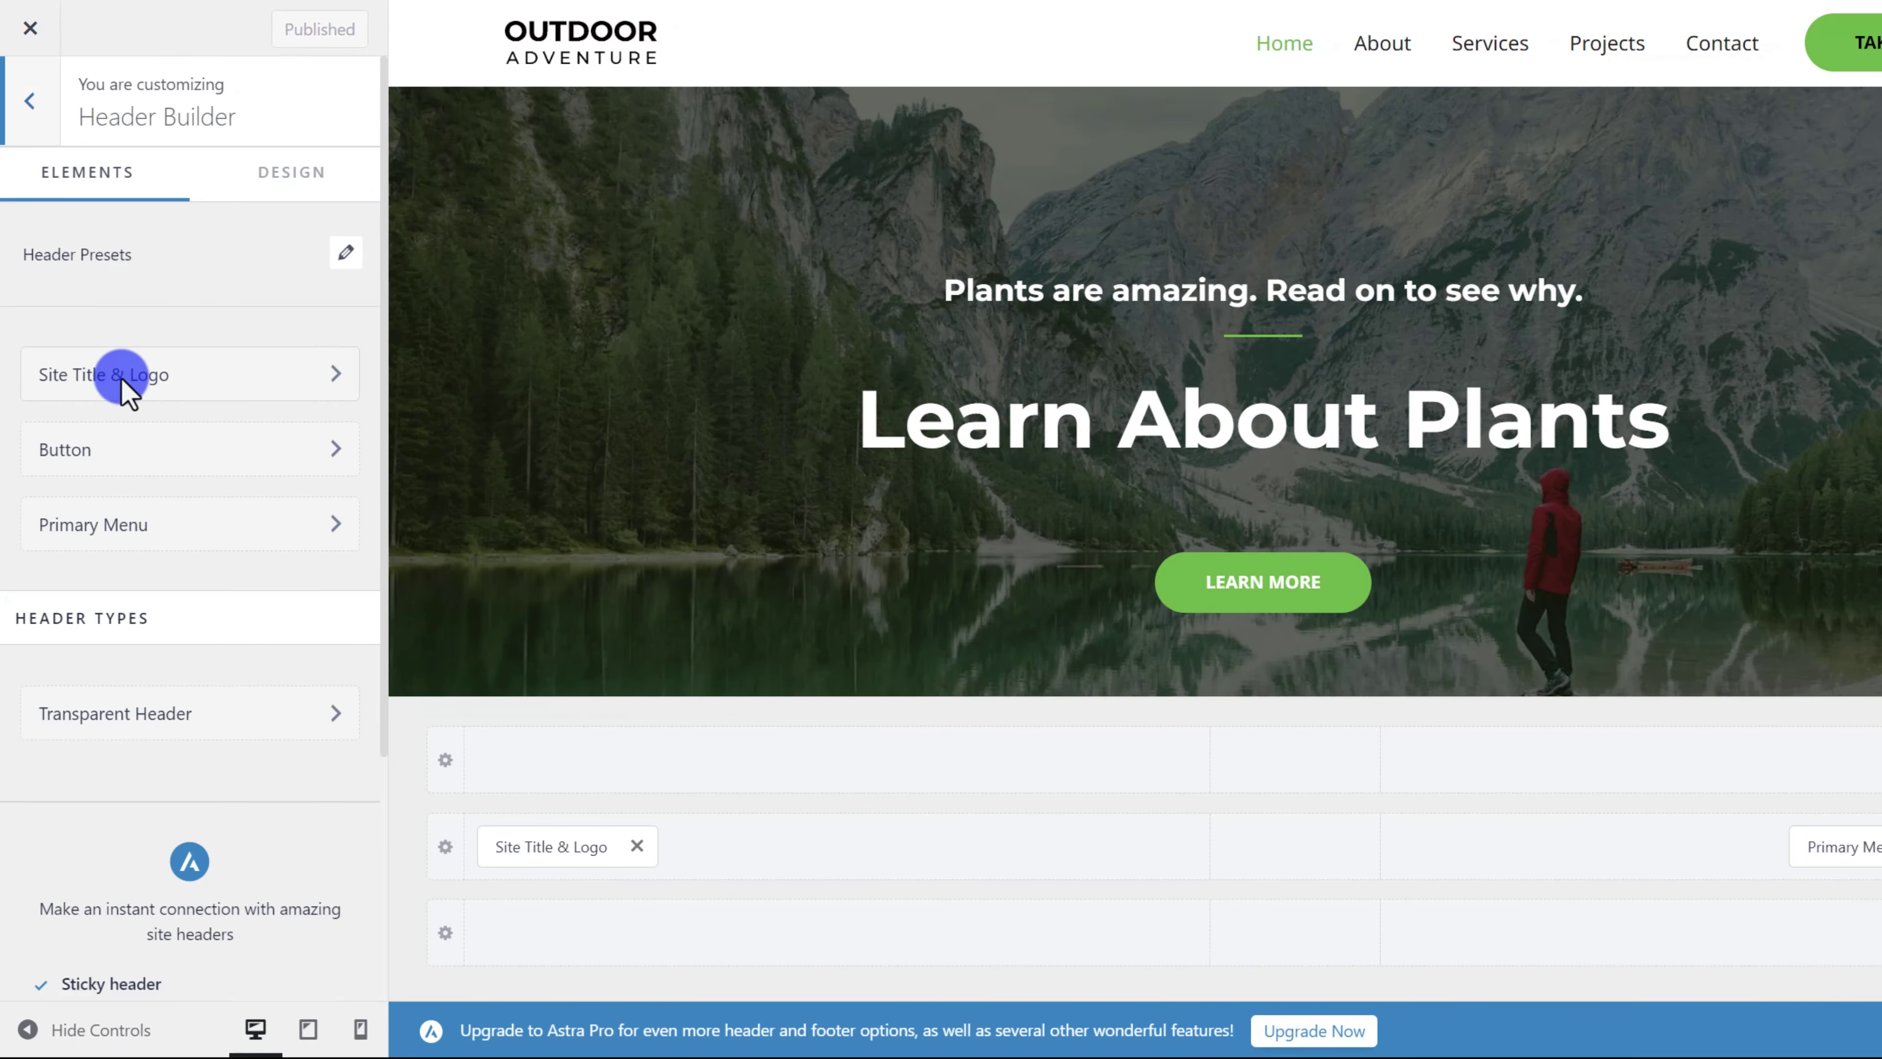
{"action": "left_click", "coordinate": [153, 535]}
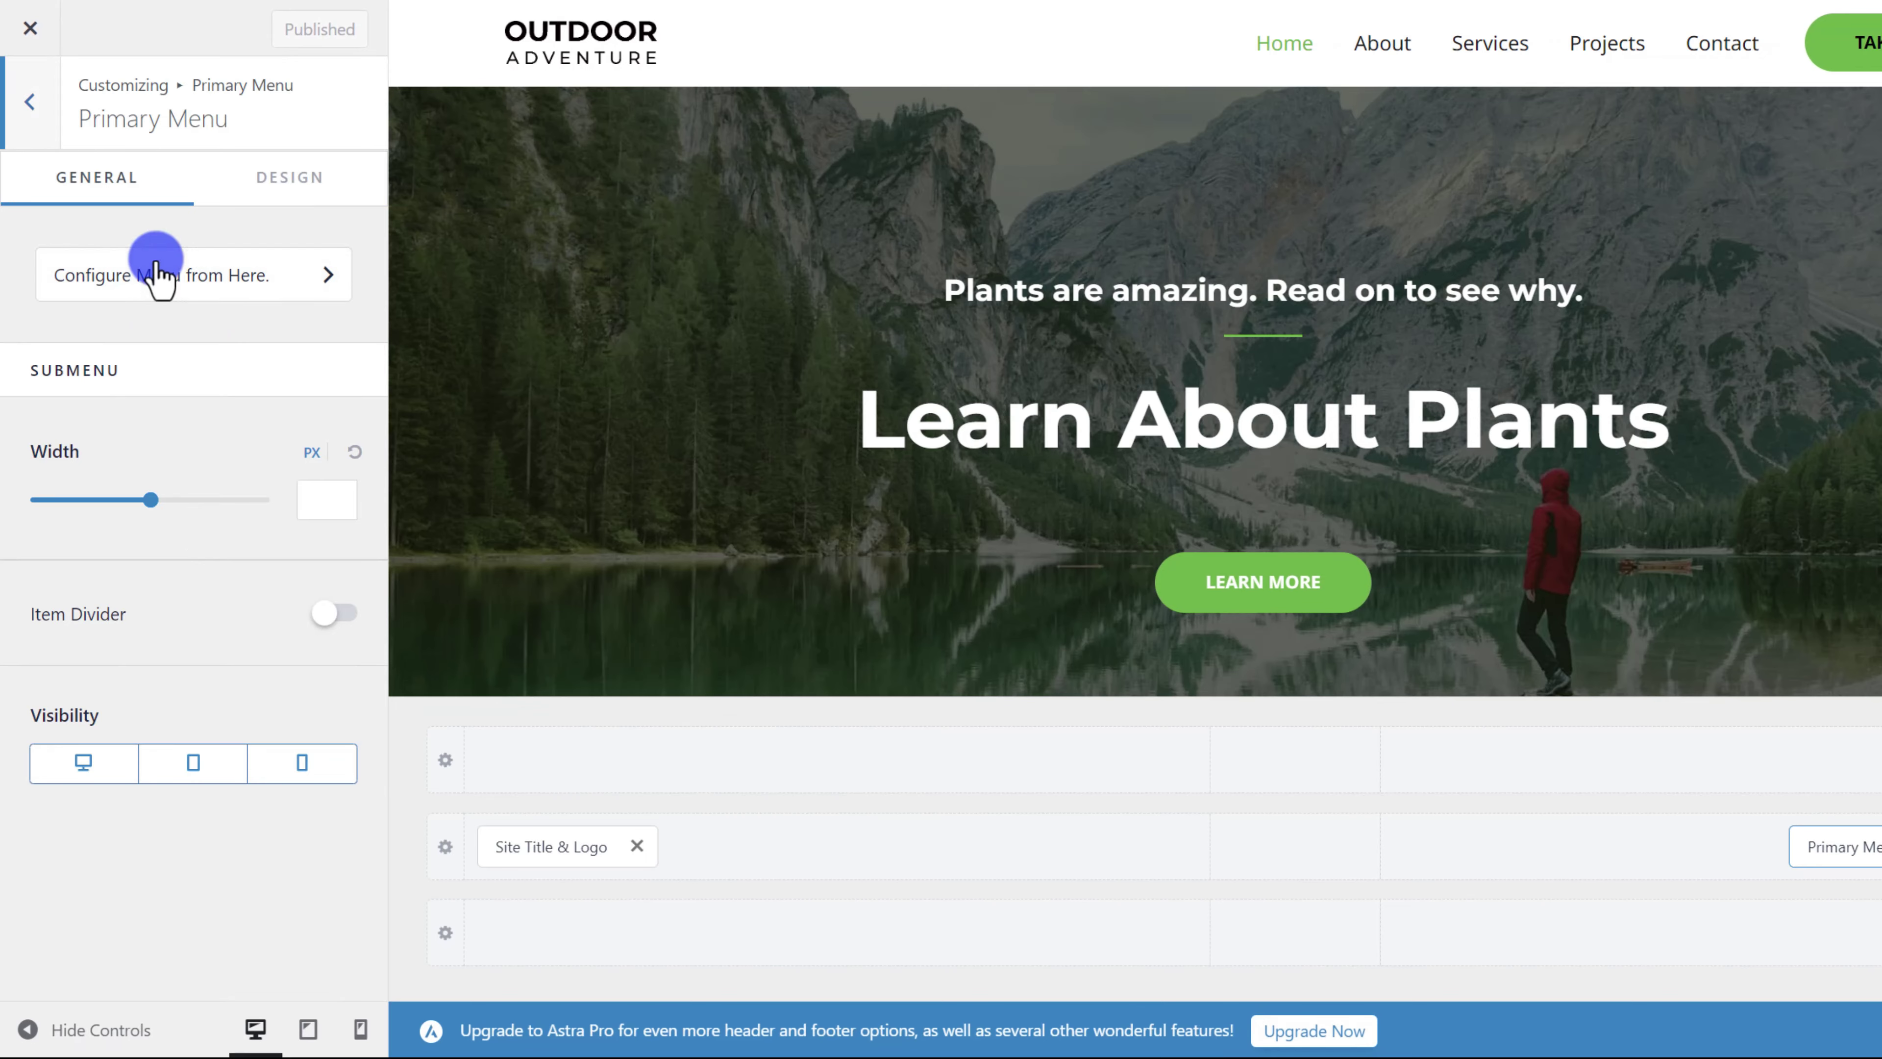
{"action": "left_click", "coordinate": [199, 285]}
{"action": "left_click", "coordinate": [229, 445]}
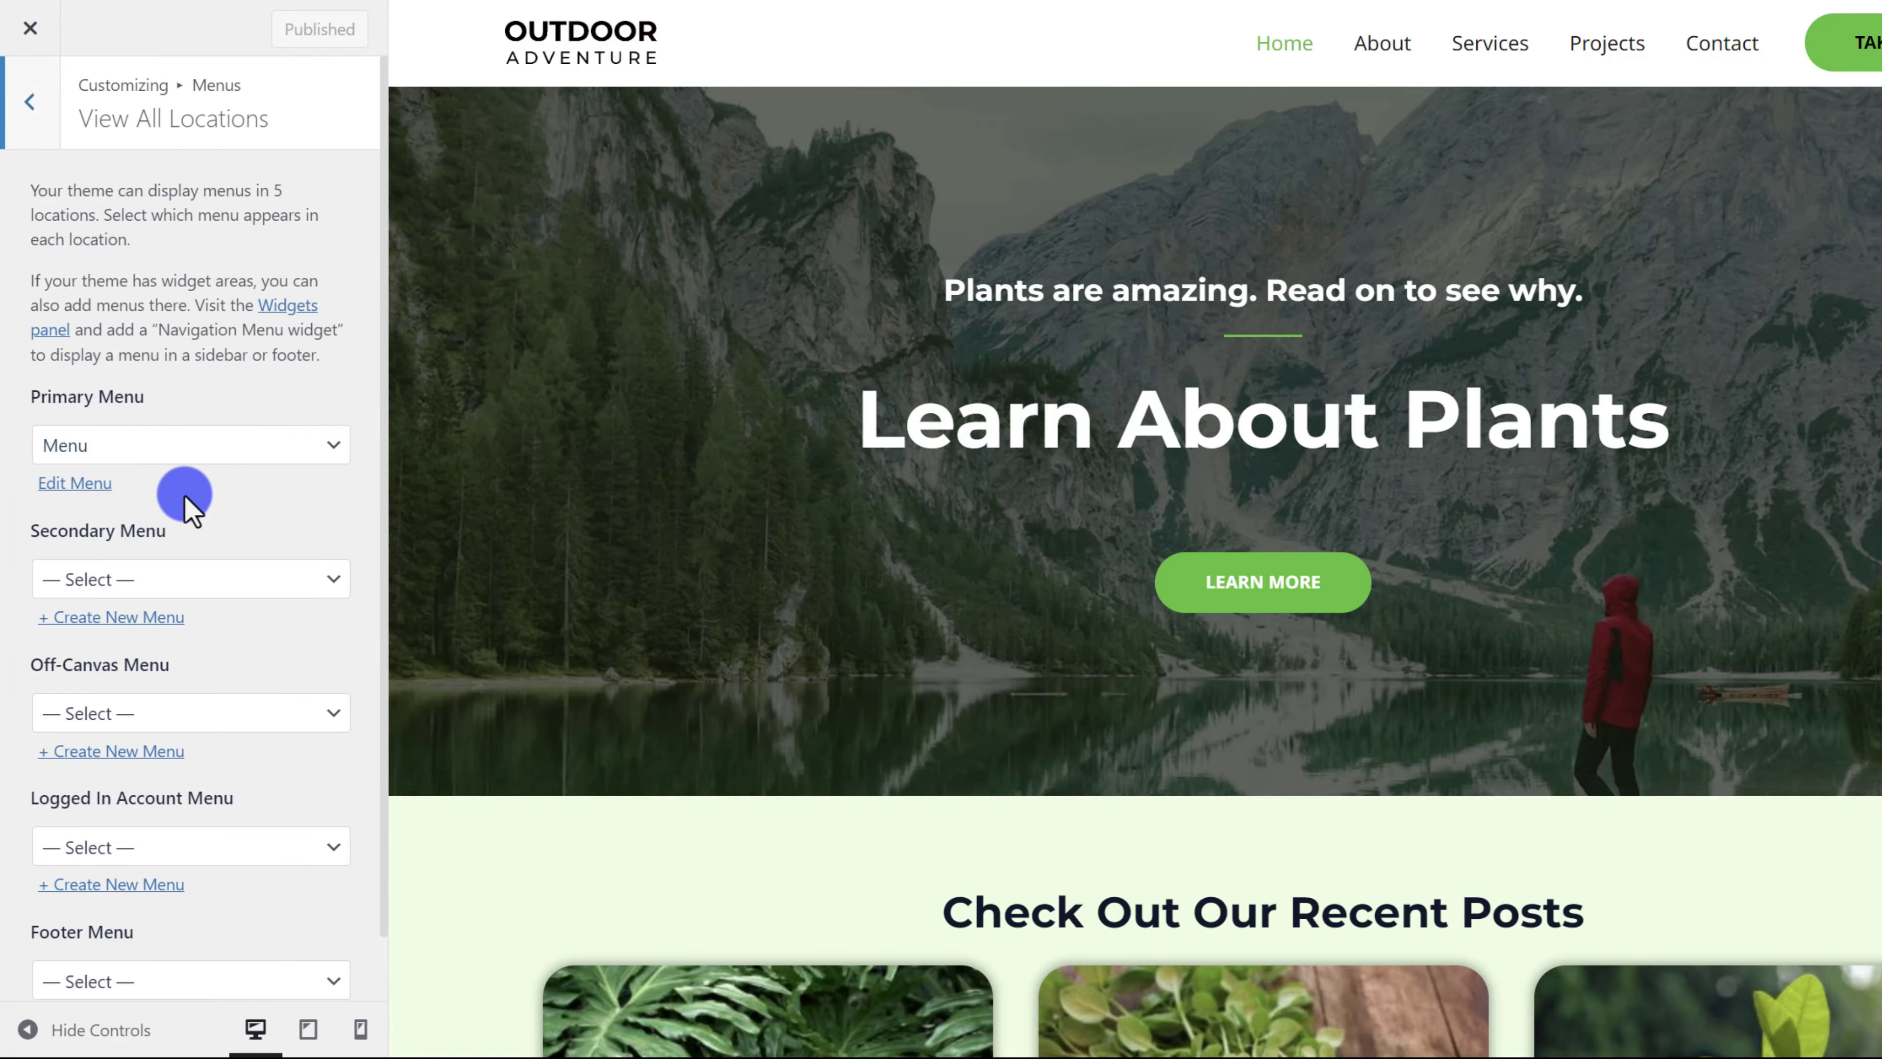
{"action": "left_click", "coordinate": [76, 486]}
- Remove the Projects item from the site's primary menu
{"action": "mouse_move", "coordinate": [288, 437]}
{"action": "left_mouse_down"}
{"action": "mouse_move", "coordinate": [348, 382]}
{"action": "mouse_move", "coordinate": [205, 551]}
{"action": "mouse_move", "coordinate": [168, 483]}
{"action": "mouse_move", "coordinate": [289, 388]}
{"action": "mouse_move", "coordinate": [268, 407]}
{"action": "left_mouse_up"}
{"action": "left_click", "coordinate": [270, 453]}
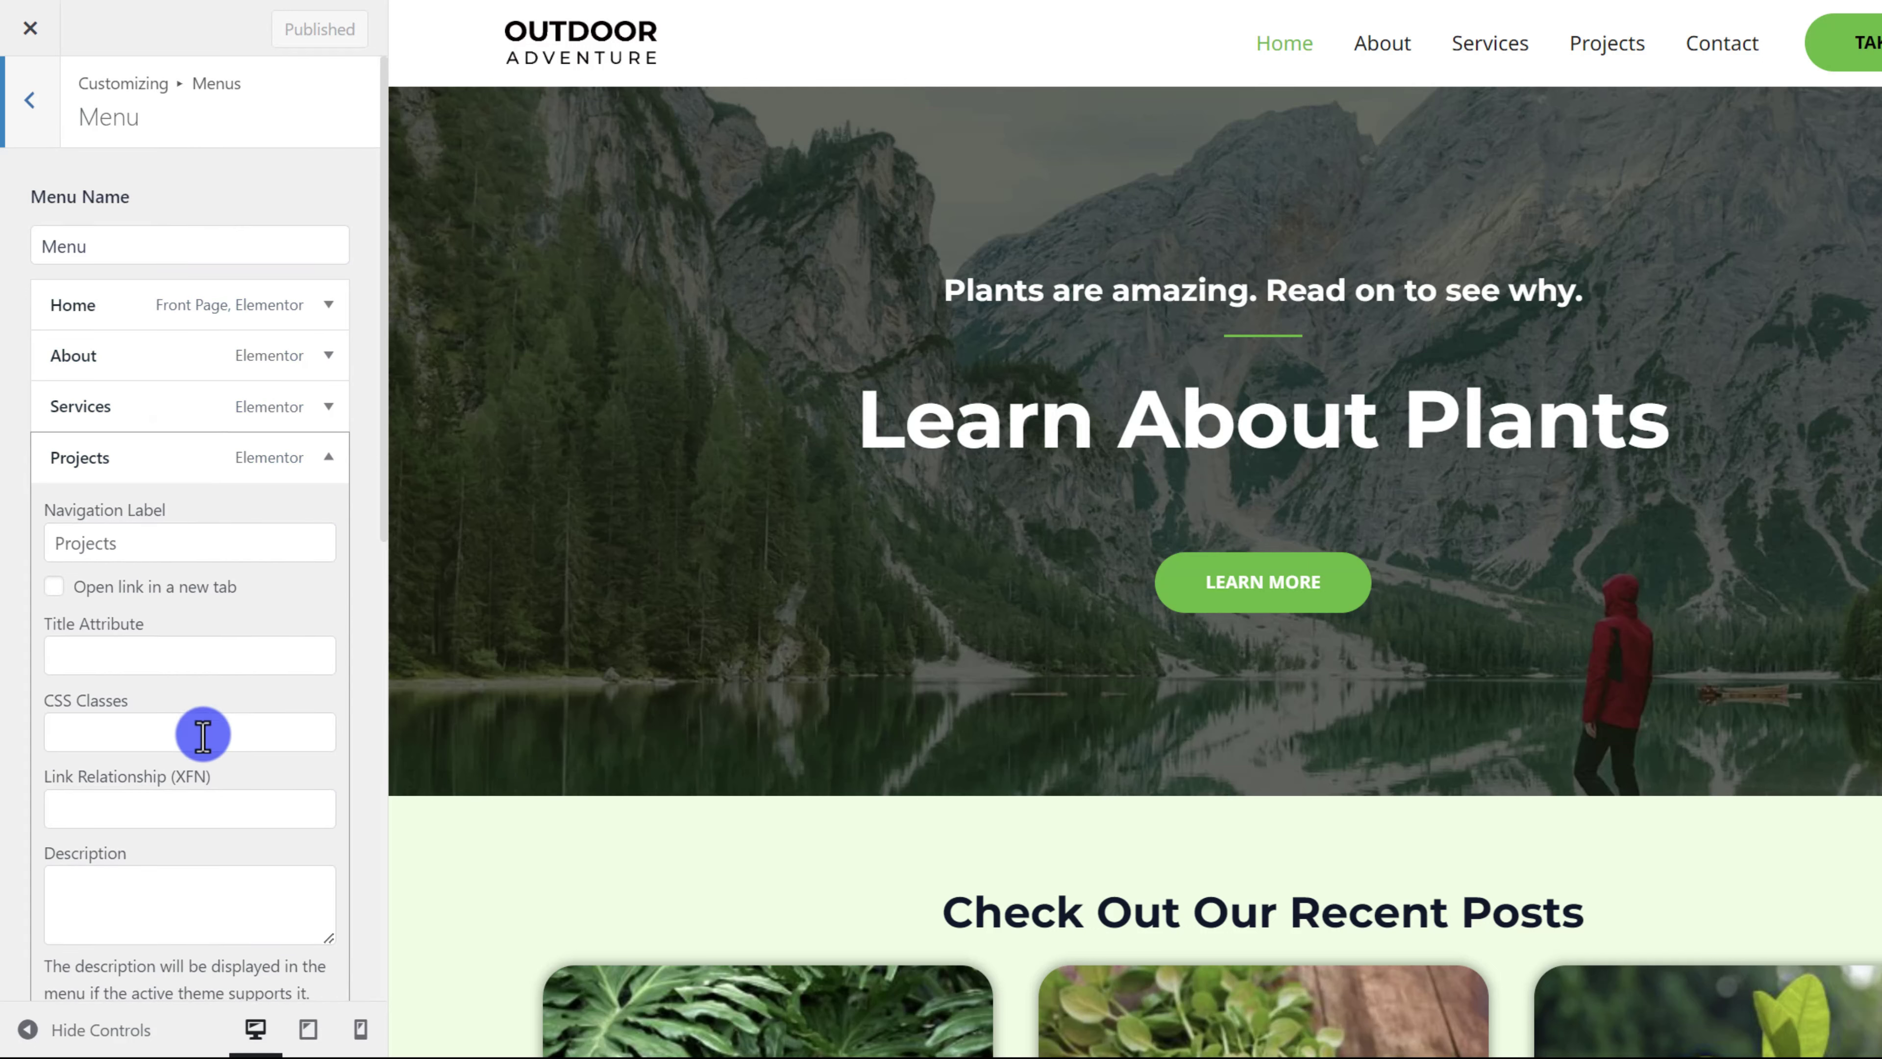
{"action": "scroll", "coordinate": [201, 731], "scroll_direction": "down", "scroll_amount": 1}
{"action": "left_click", "coordinate": [72, 947]}
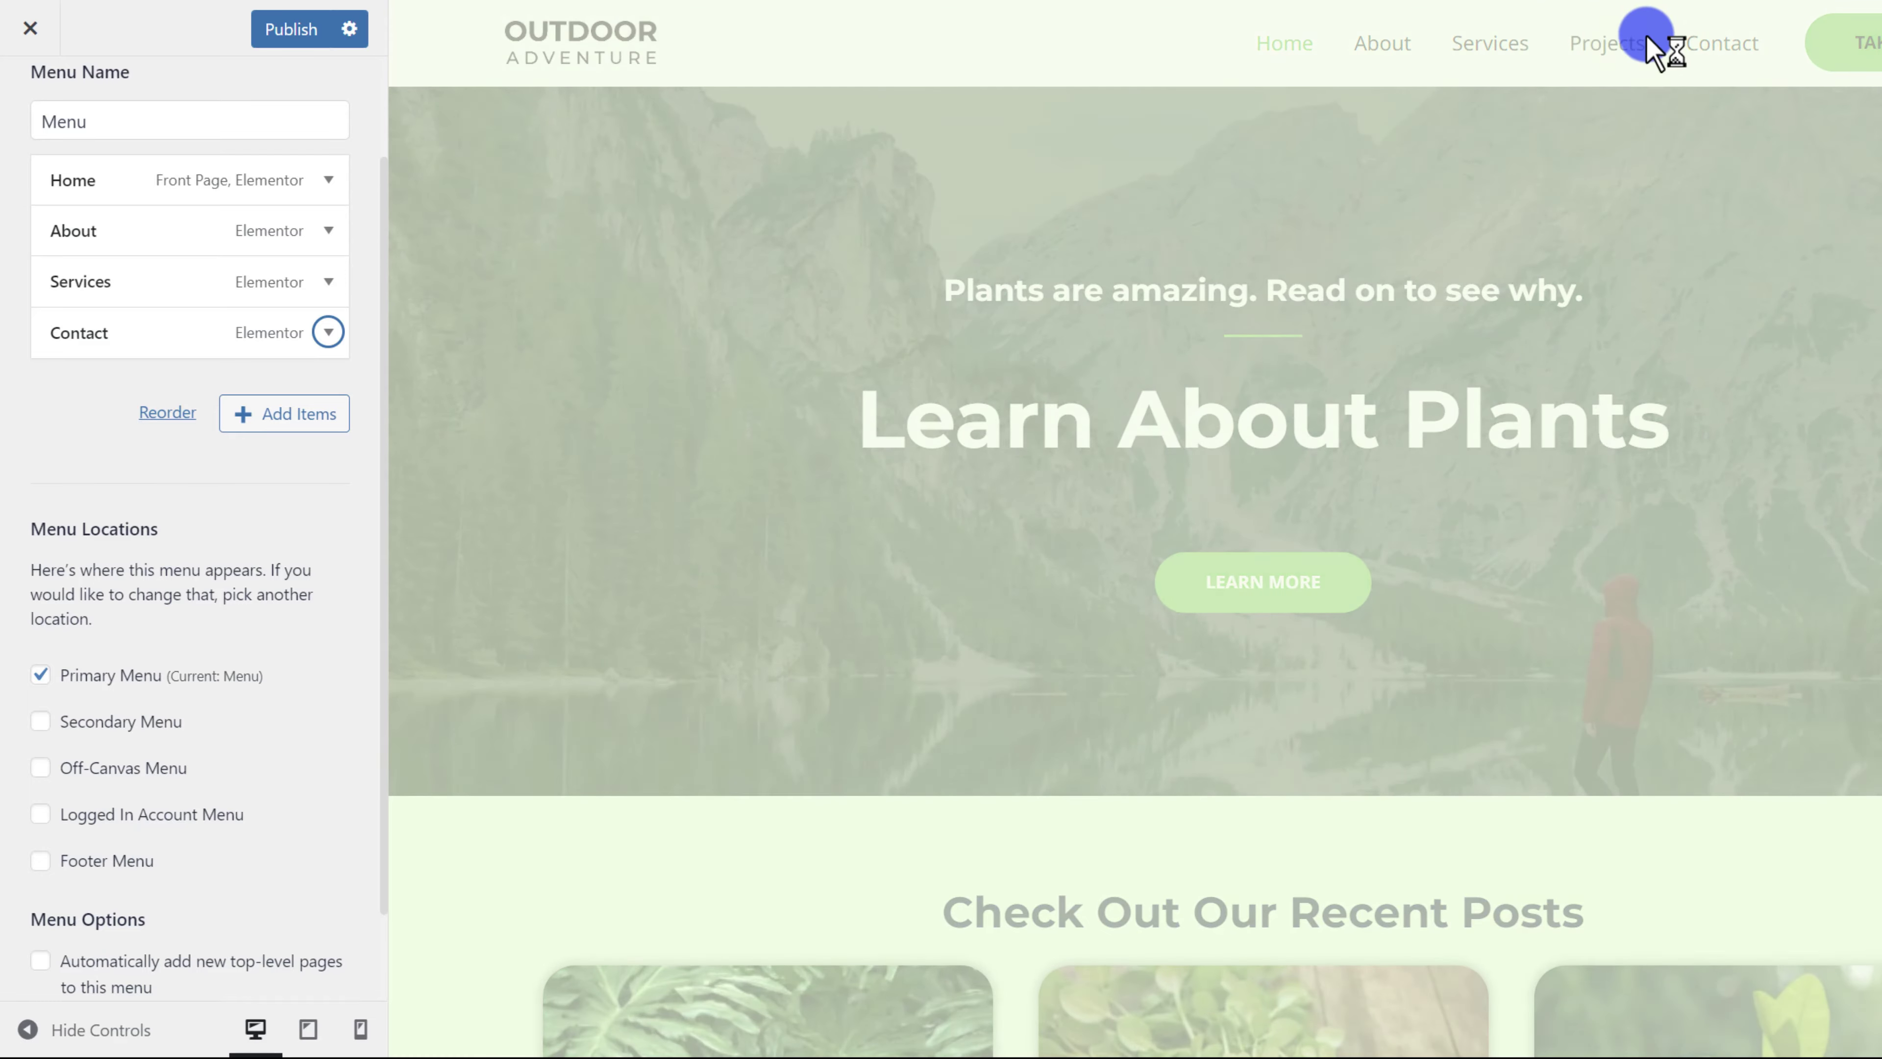
- Remove the Services item from the site's primary menu
{"action": "scroll", "coordinate": [304, 445], "scroll_direction": "up", "scroll_amount": 1}
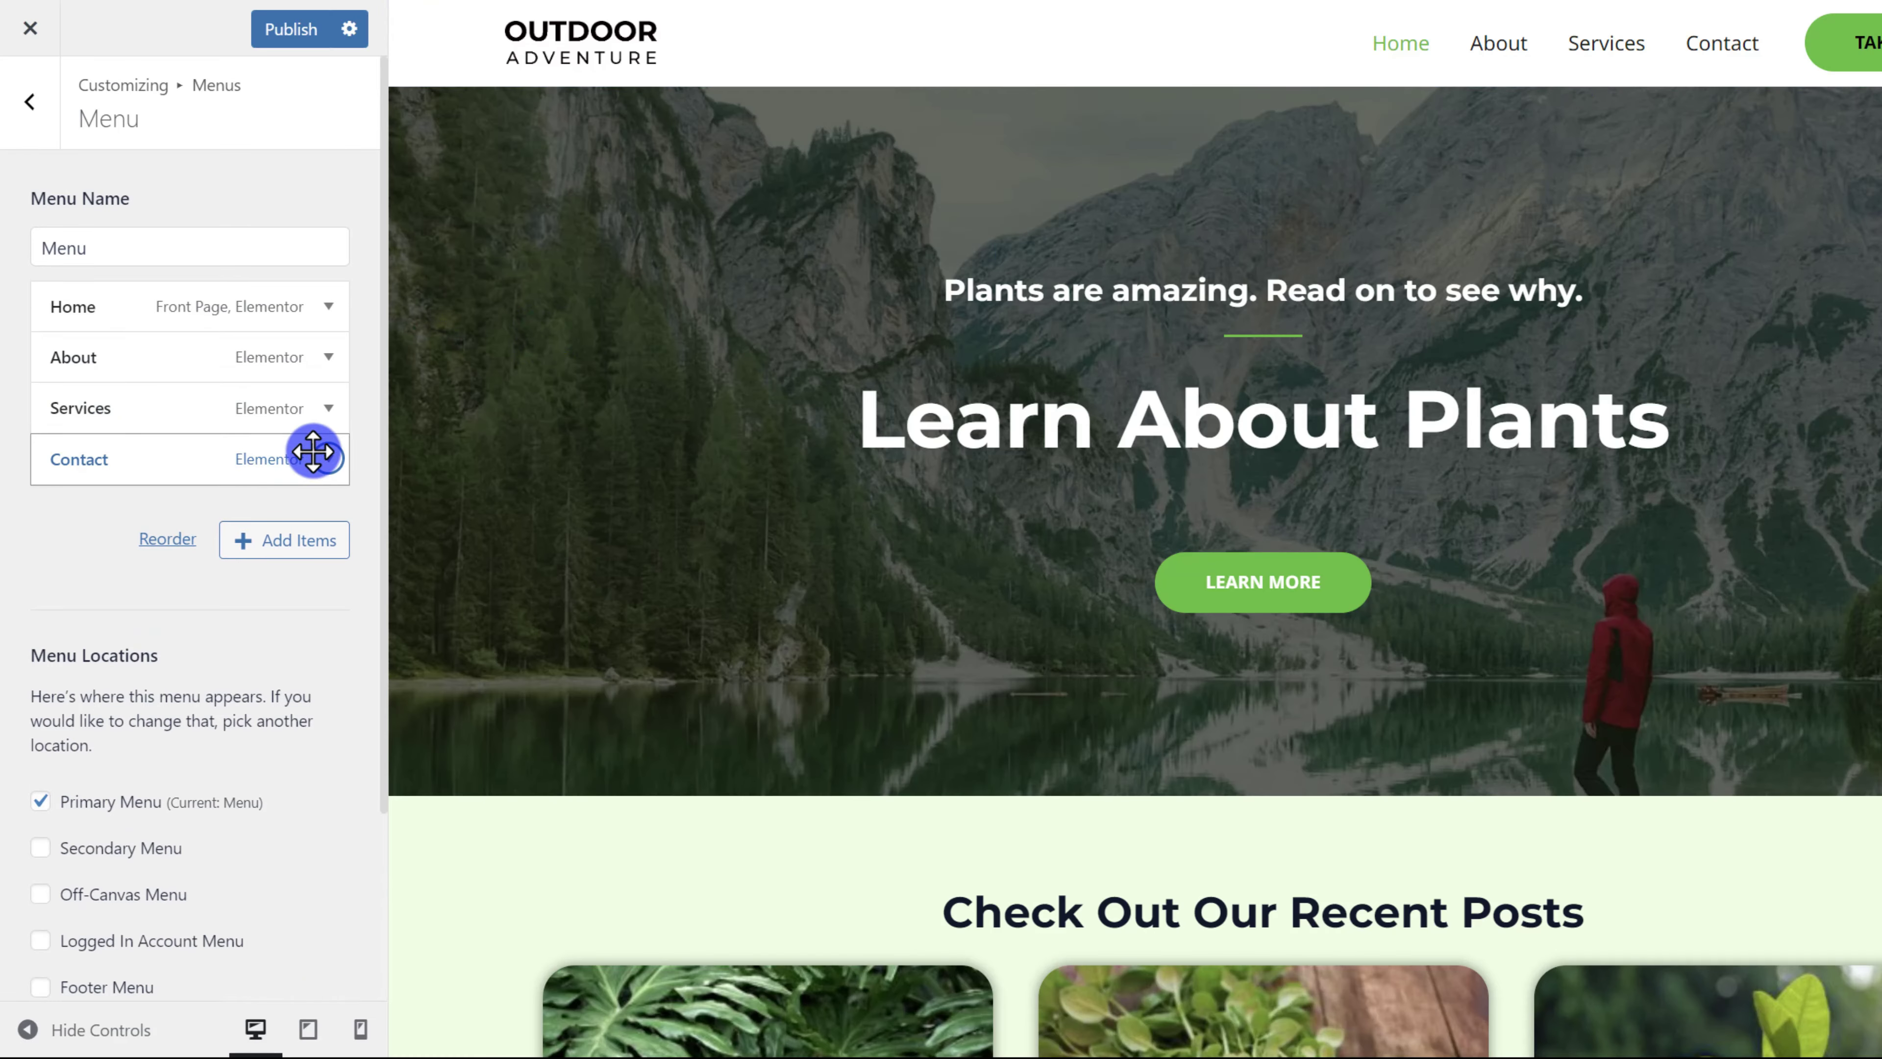
{"action": "left_click", "coordinate": [282, 404]}
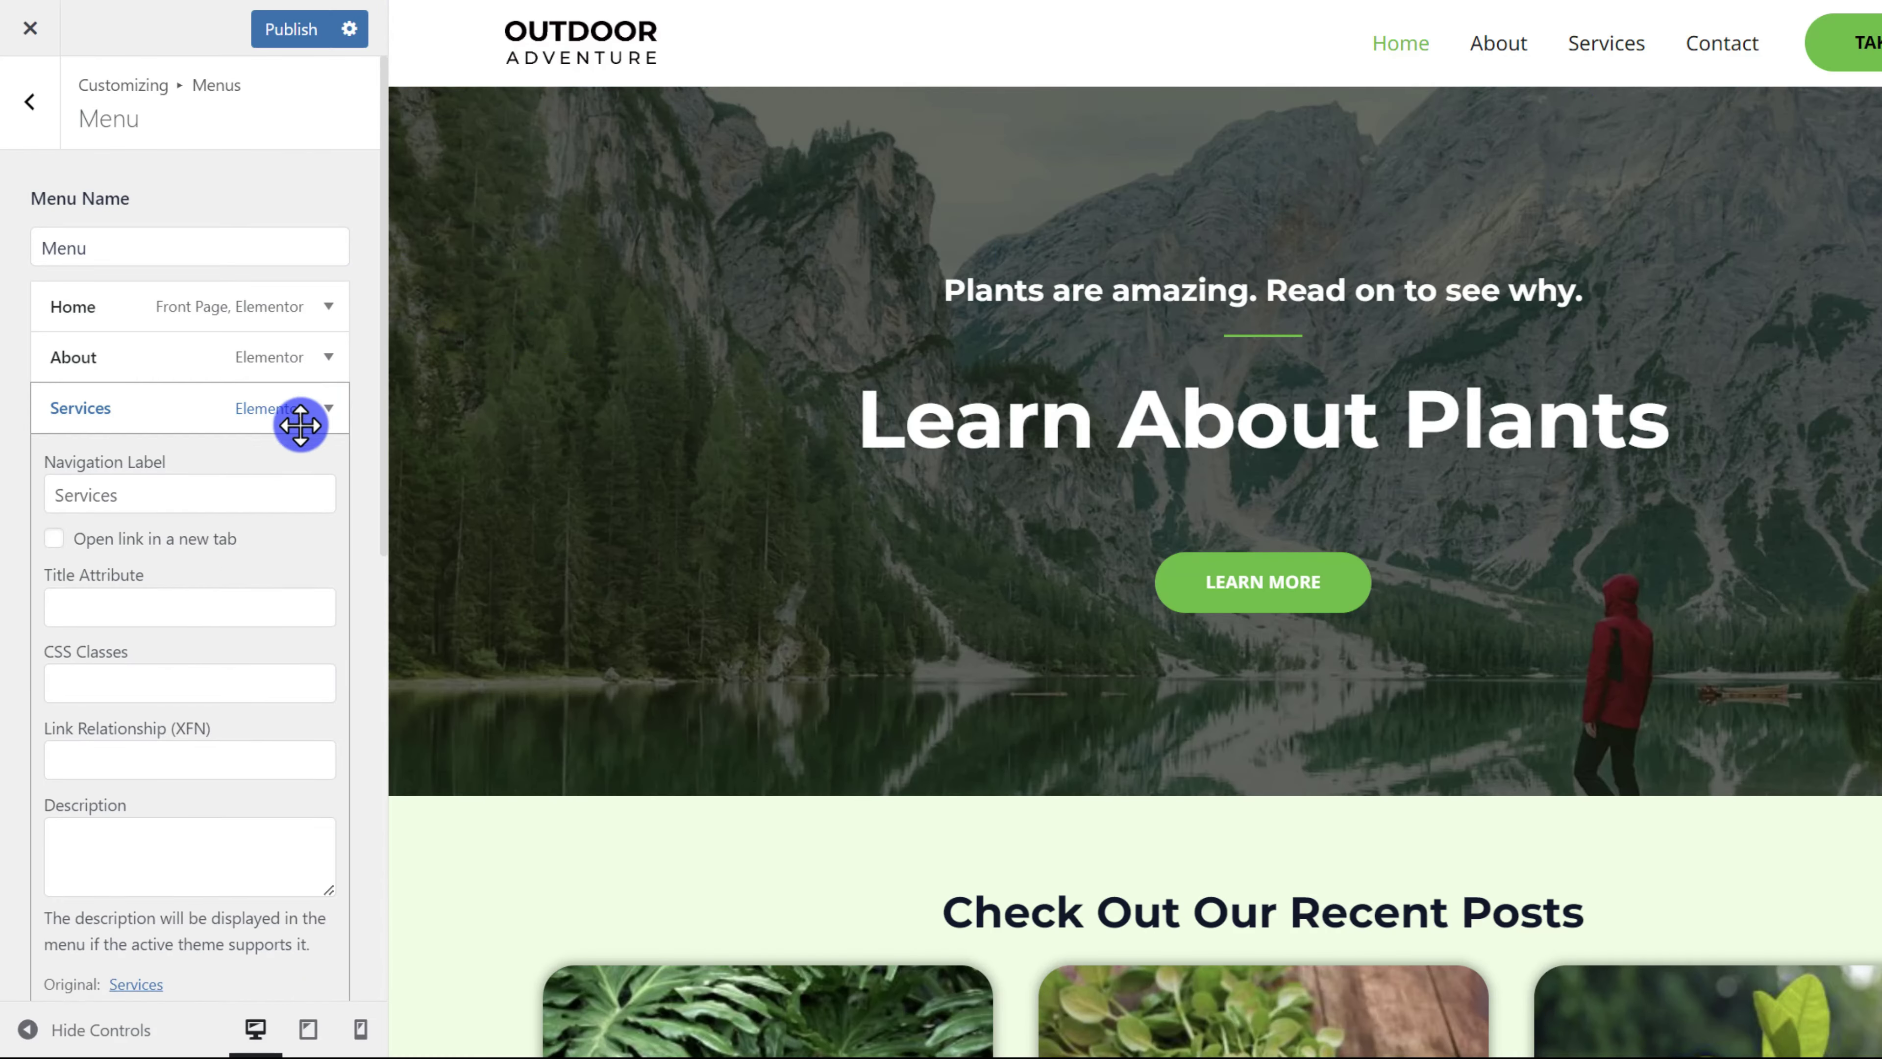
{"action": "scroll", "coordinate": [185, 620], "scroll_direction": "down", "scroll_amount": 4}
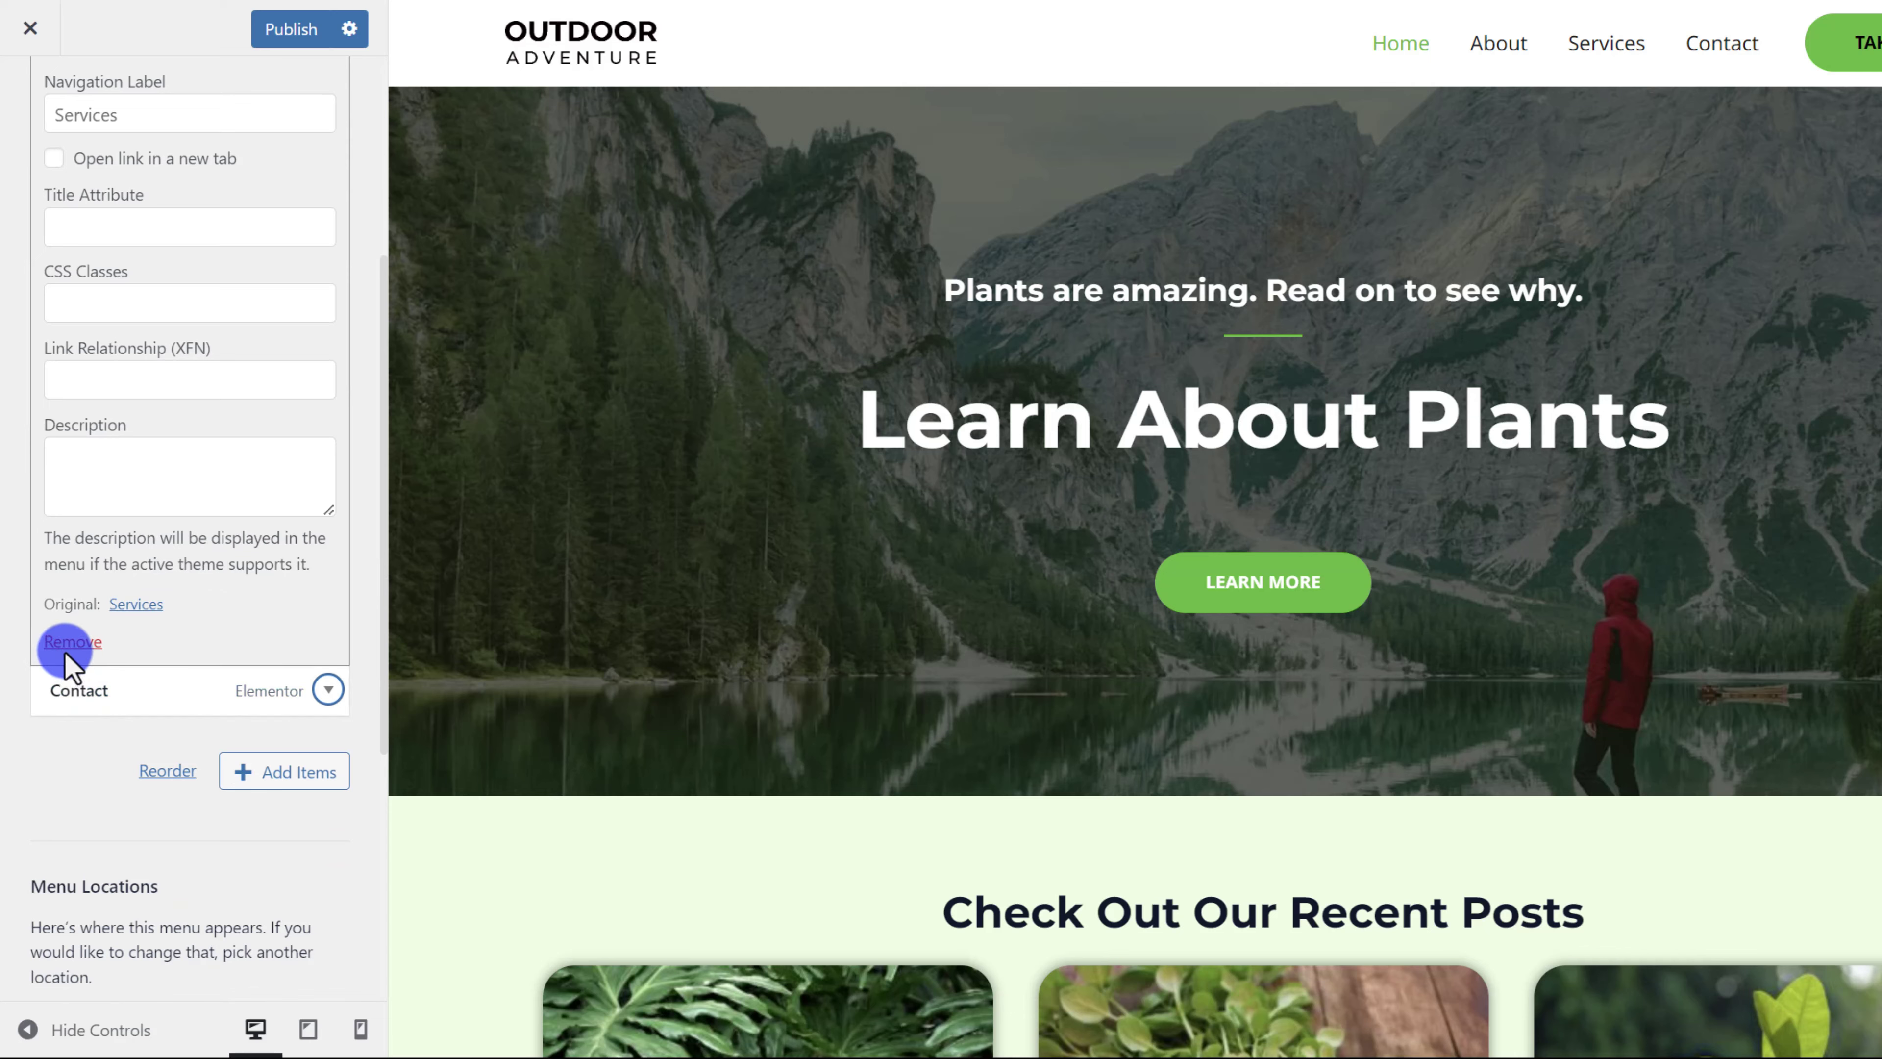
{"action": "left_click", "coordinate": [68, 642]}
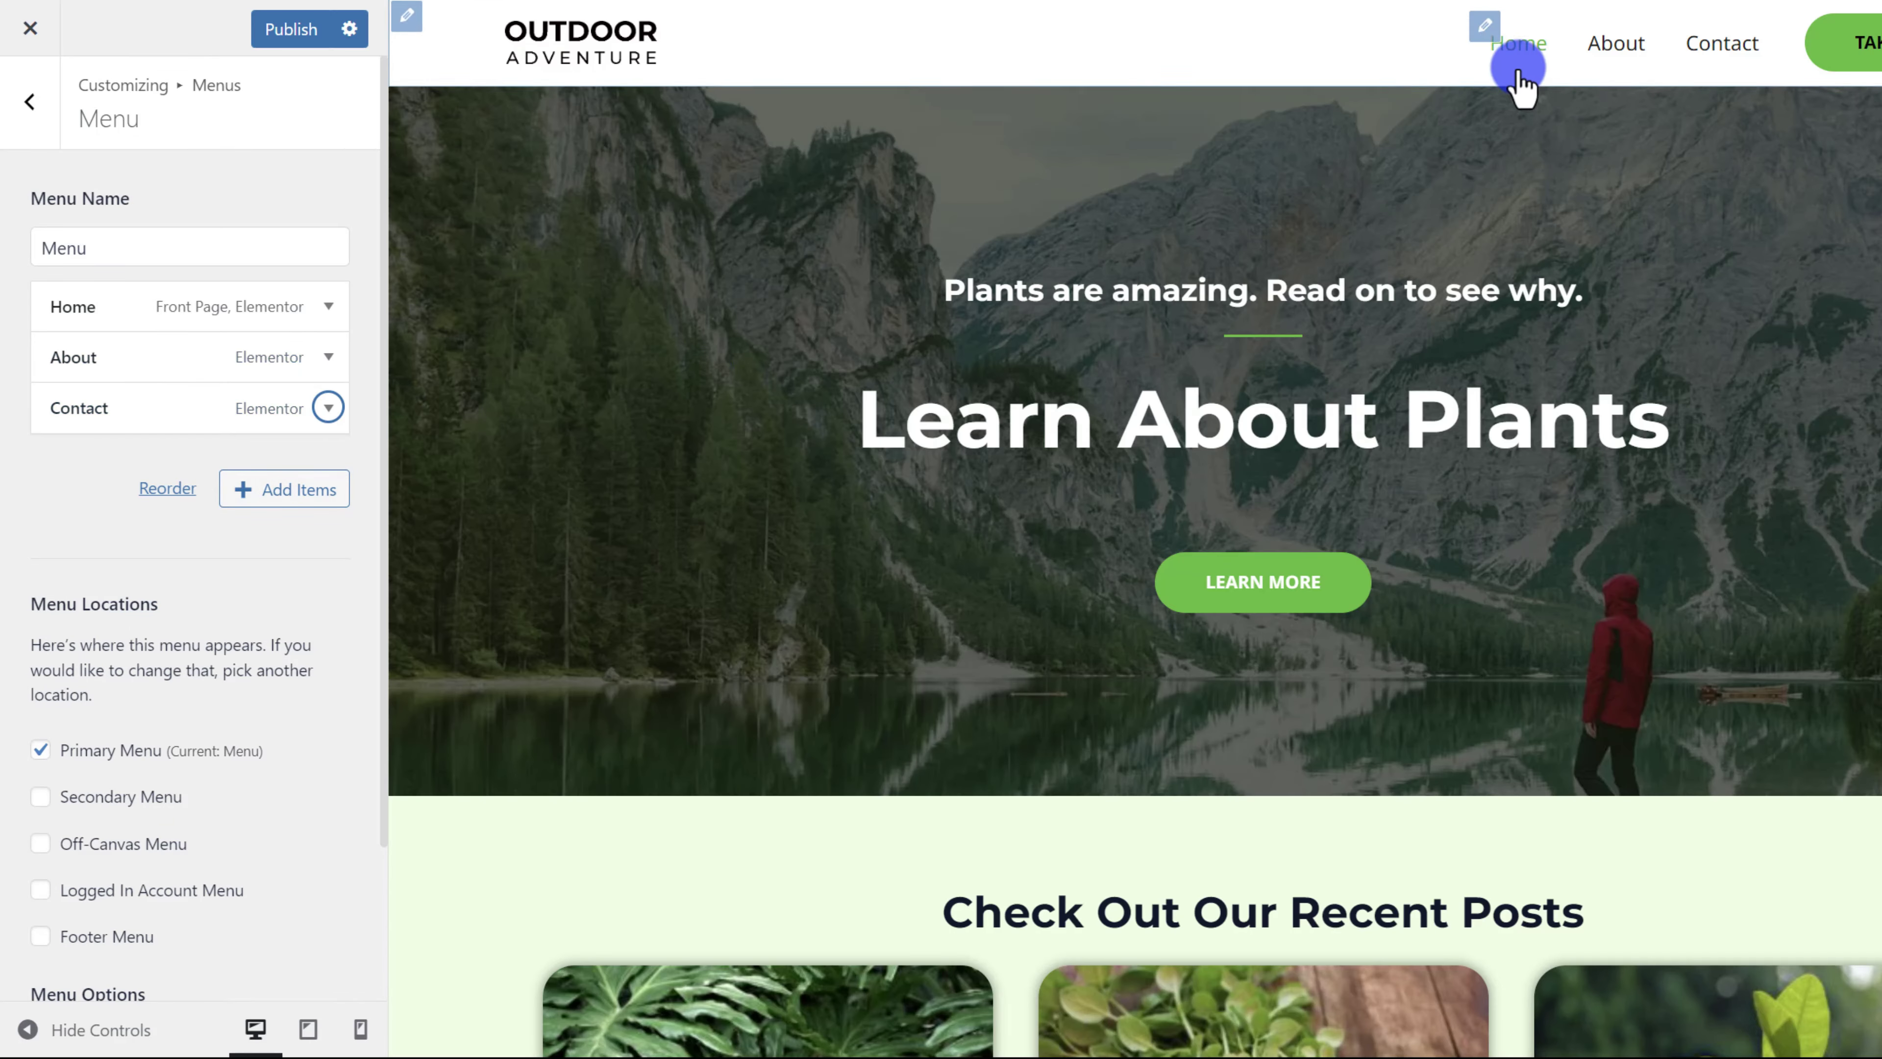
- Add a new page named Blog to the primary menu and publish the menu changes
{"action": "left_click", "coordinate": [278, 493]}
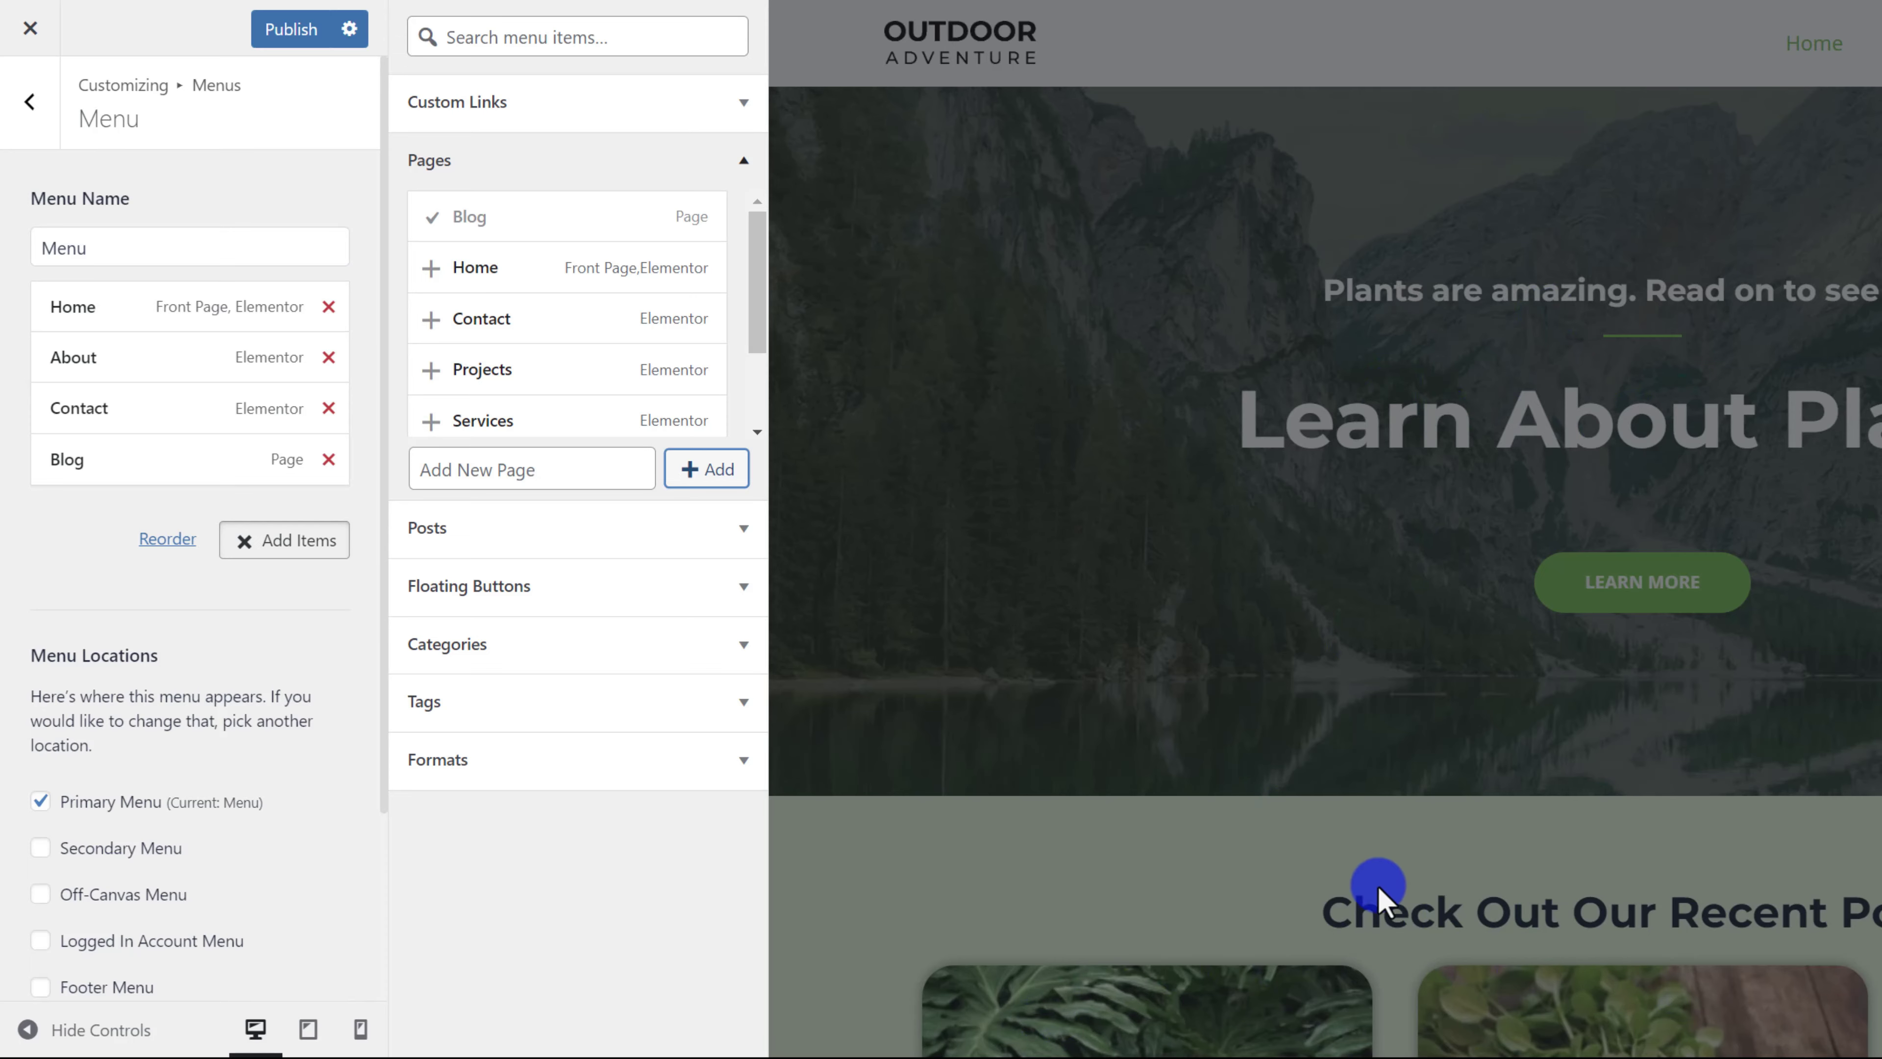
{"action": "left_click", "coordinate": [318, 33]}
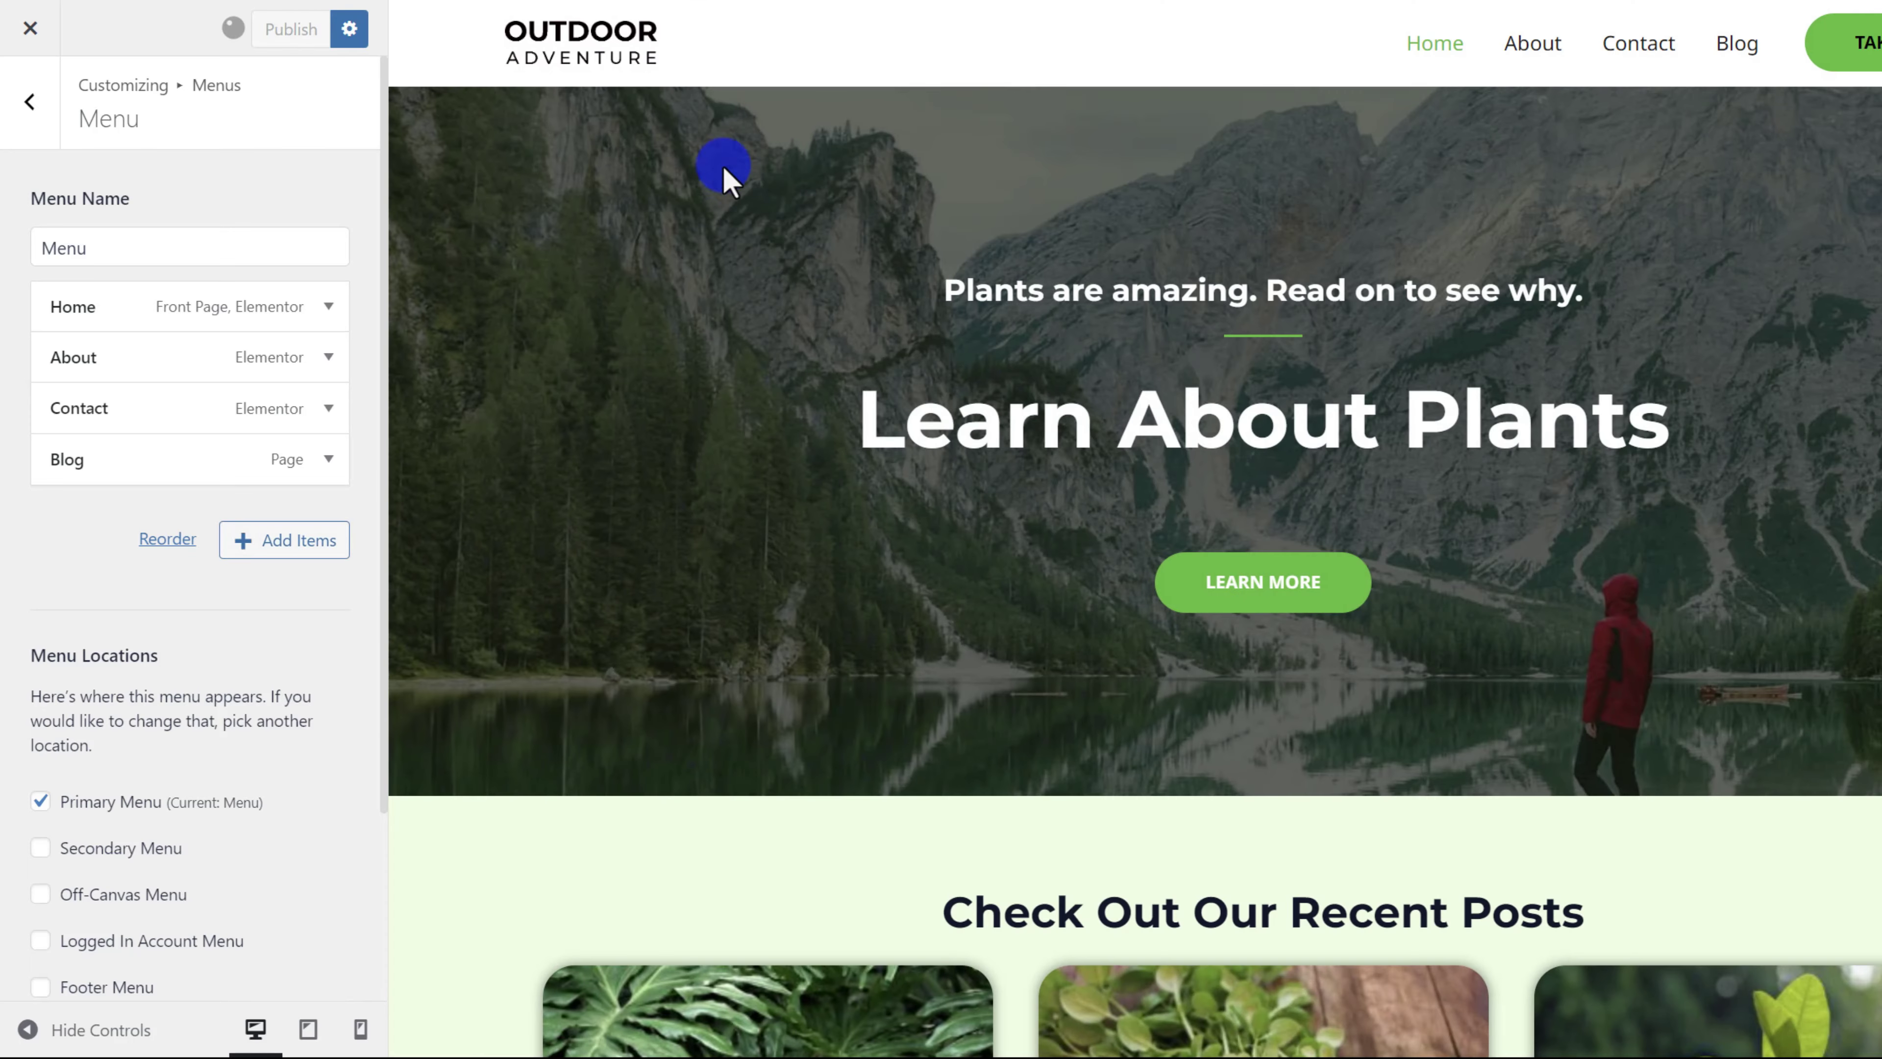
{"action": "left_click", "coordinate": [1737, 44]}
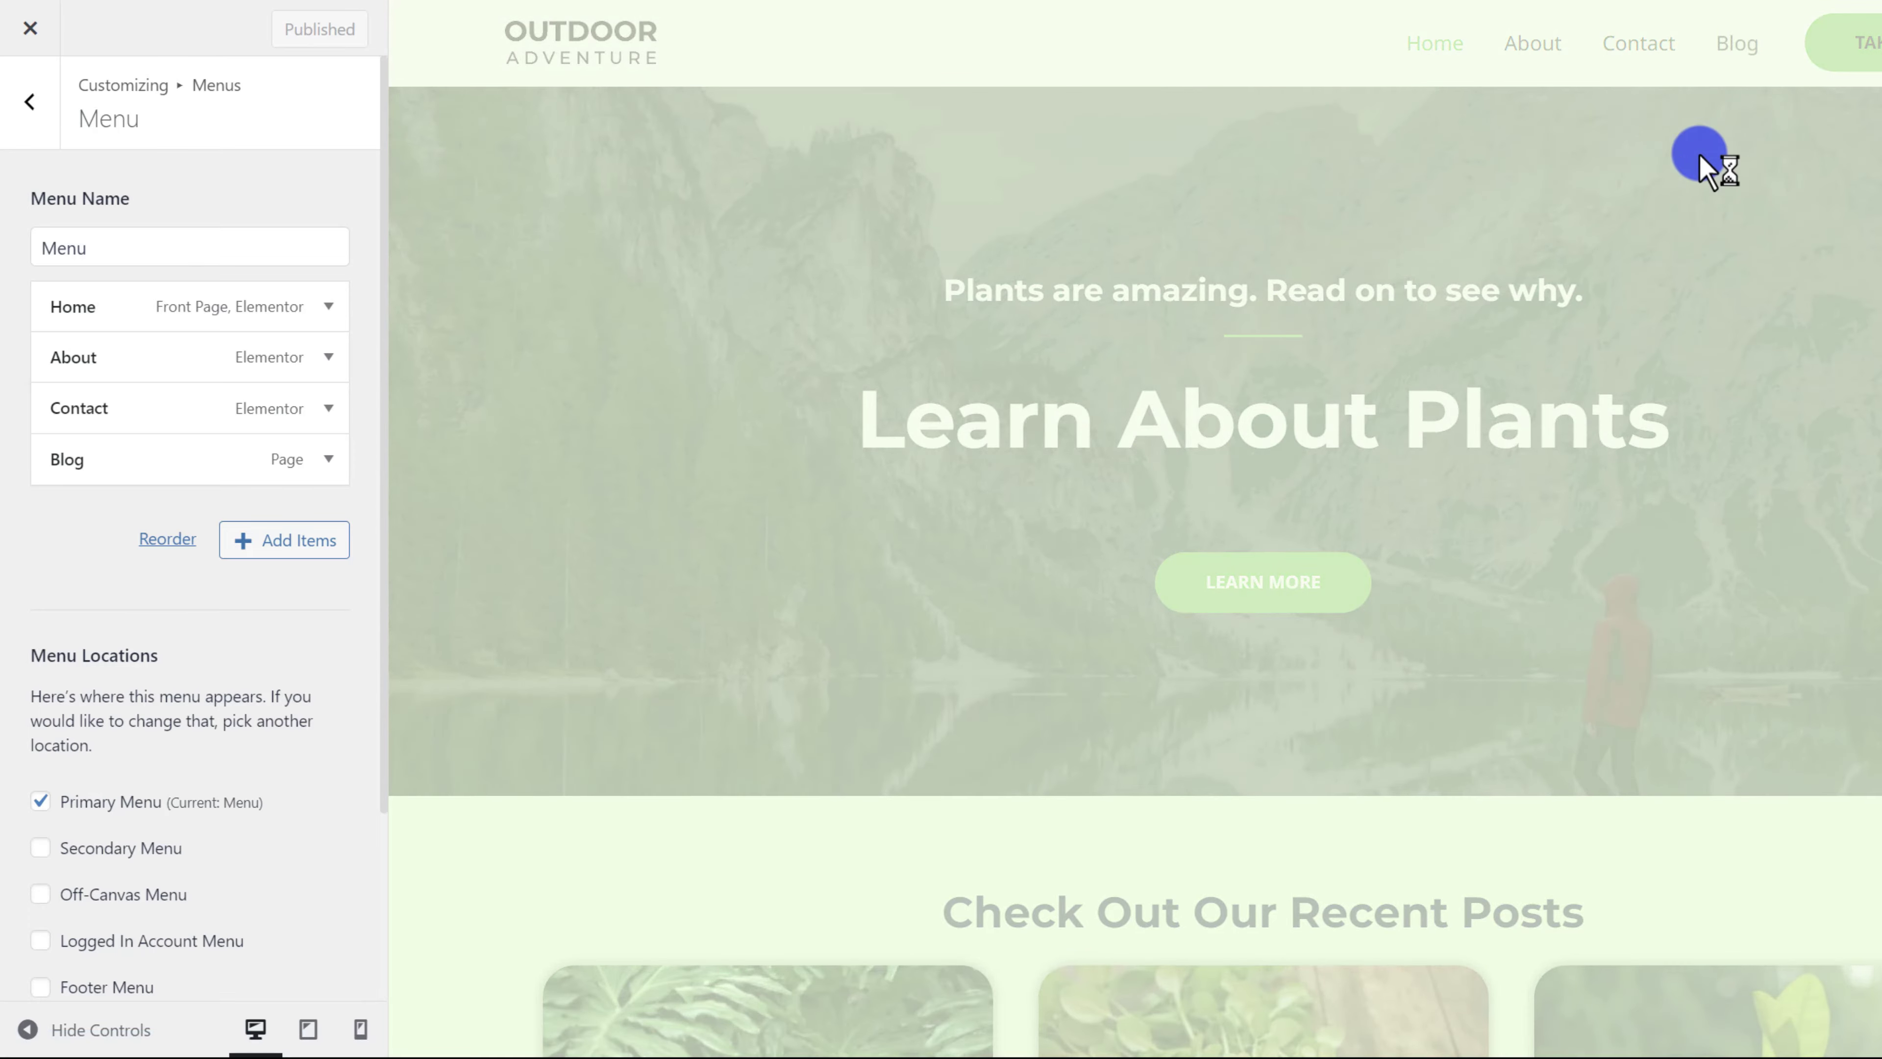
{"action": "scroll", "coordinate": [1248, 775], "scroll_direction": "down", "scroll_amount": 3}
{"action": "scroll", "coordinate": [1248, 774], "scroll_direction": "down", "scroll_amount": 5}
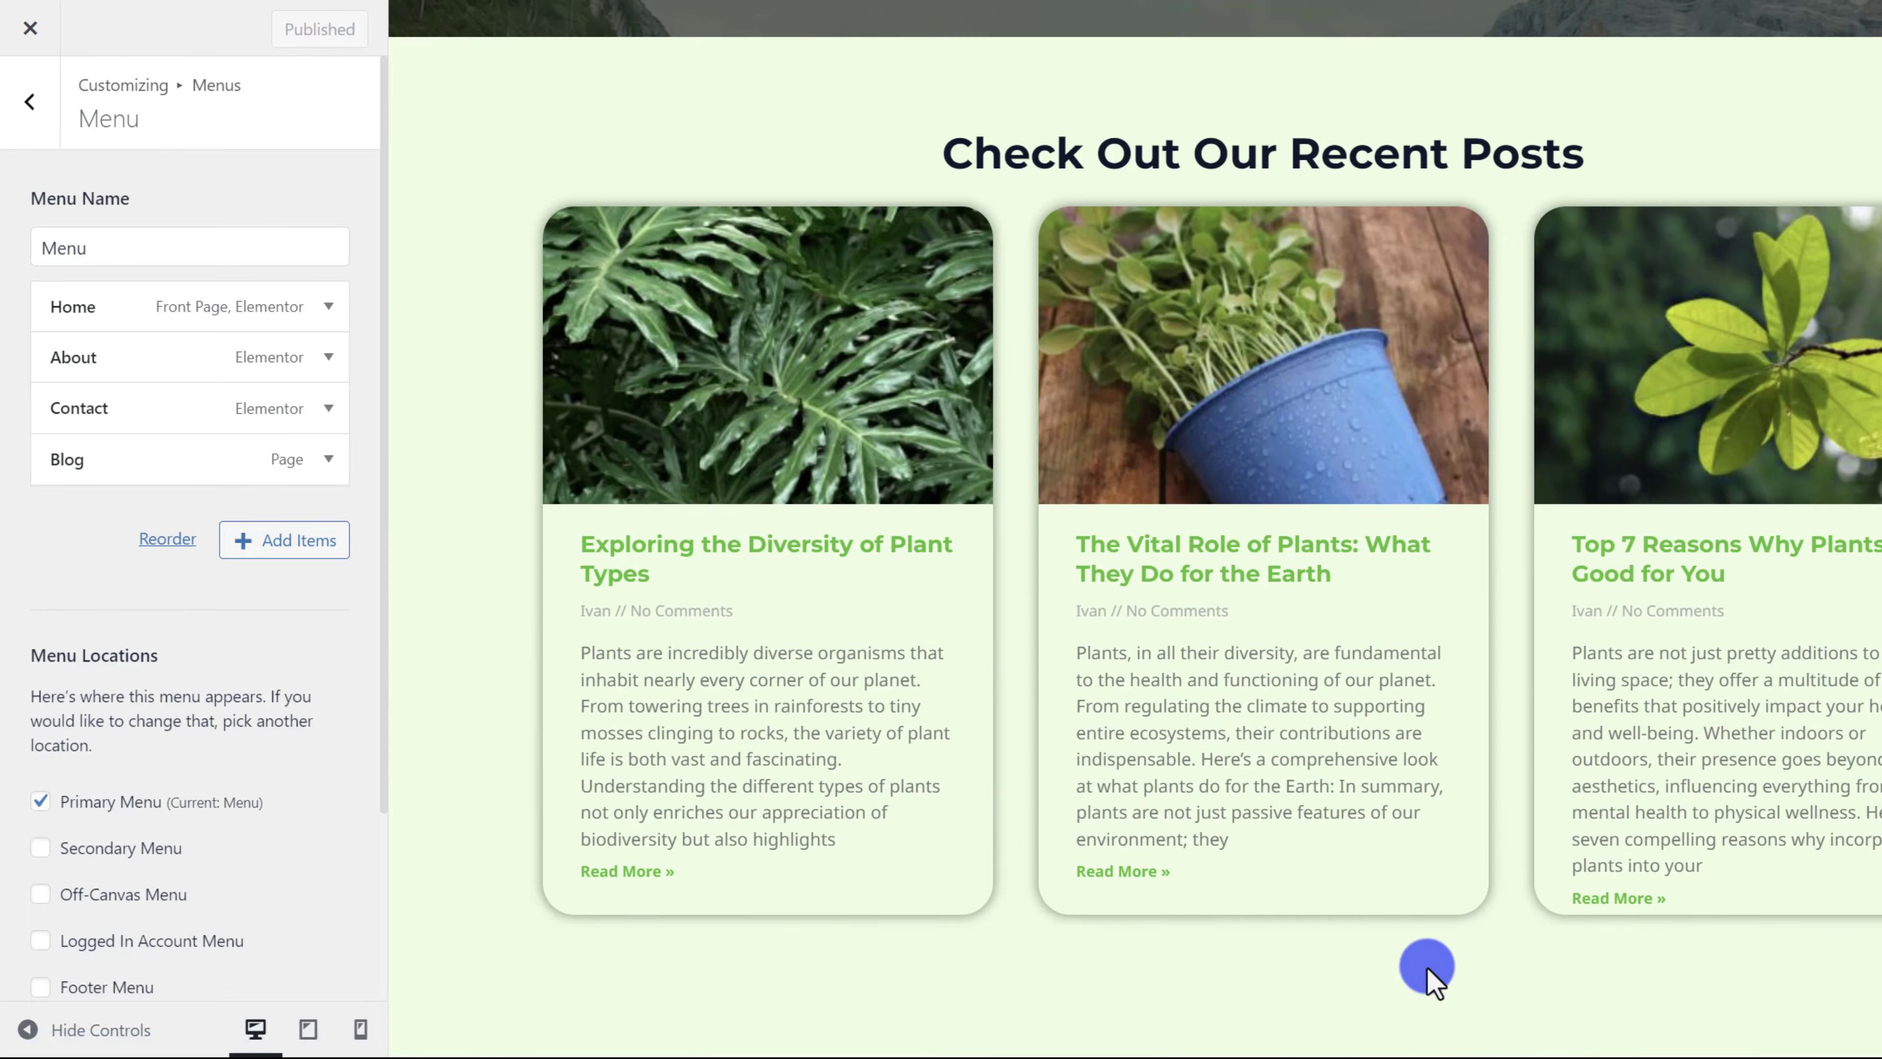
{"action": "scroll", "coordinate": [1021, 511], "scroll_direction": "up", "scroll_amount": 8}
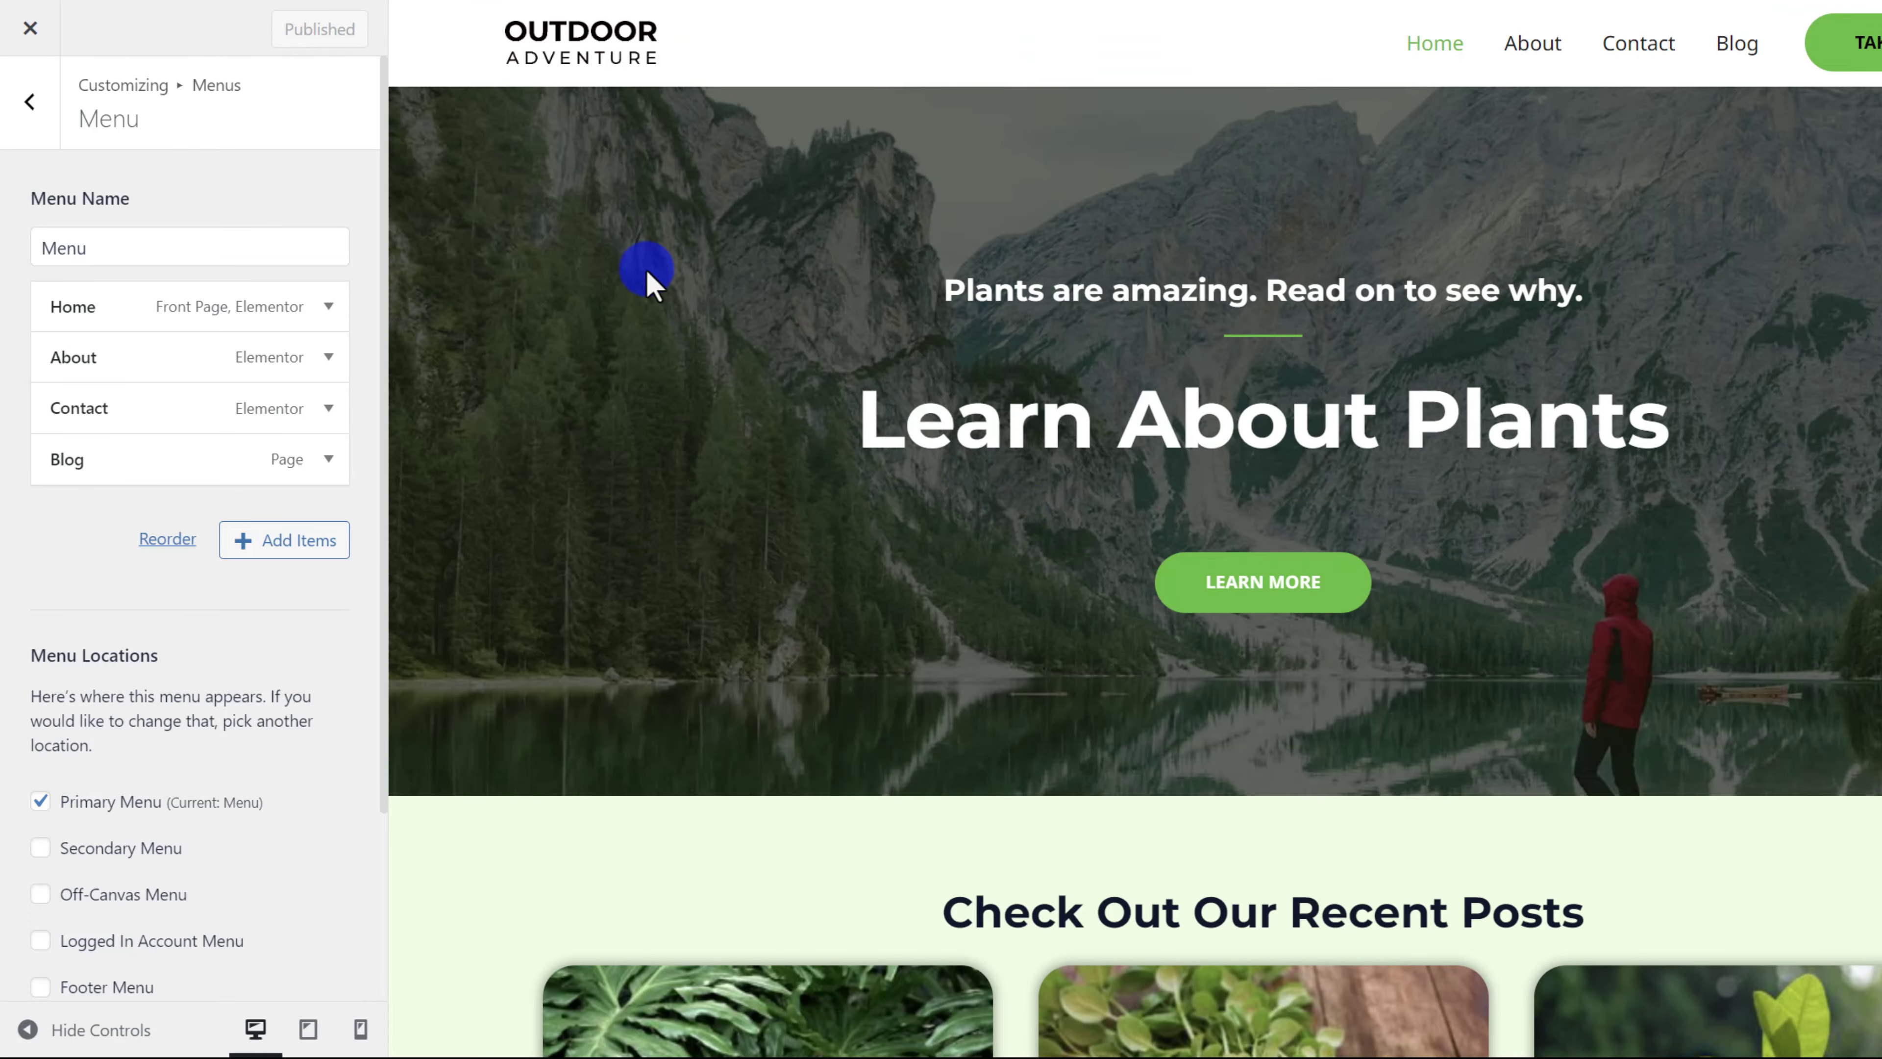
- Leave the menu settings and open the Site Title & Logo settings in the Header Builder
{"action": "left_click", "coordinate": [16, 115]}
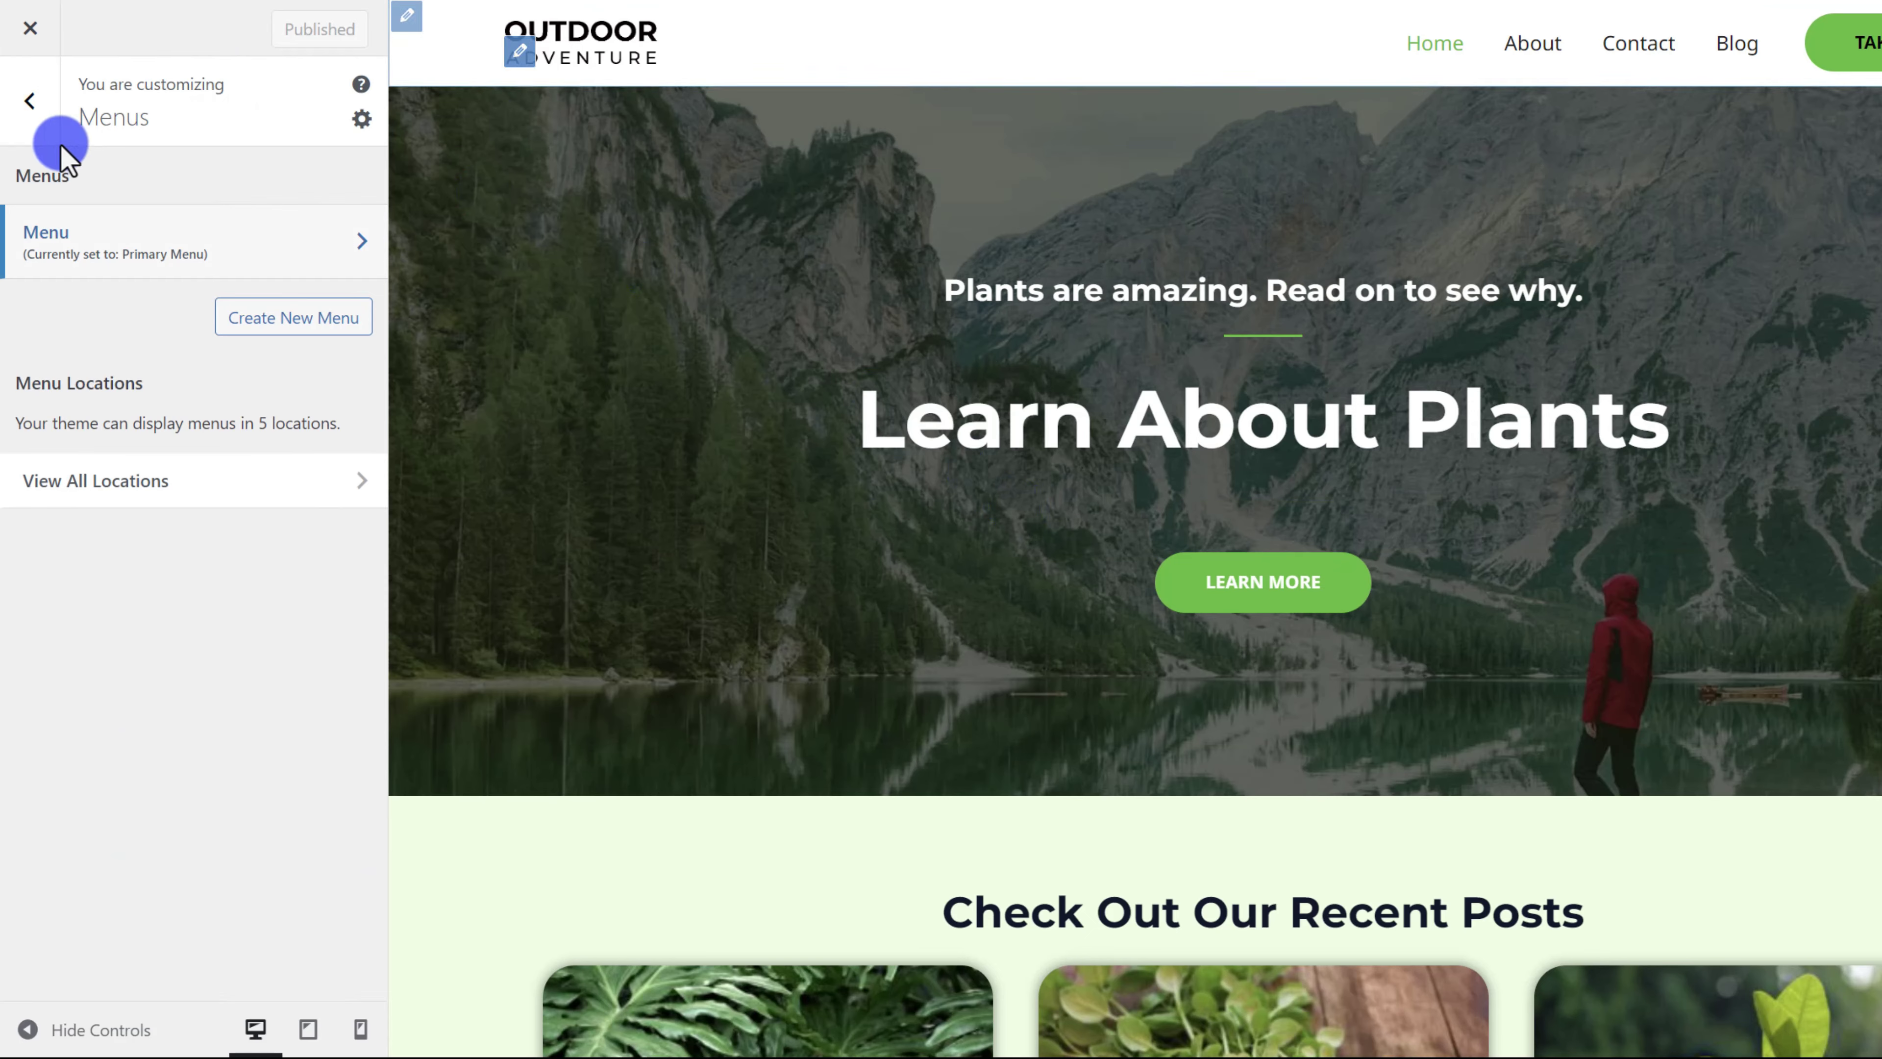
{"action": "left_click", "coordinate": [17, 115]}
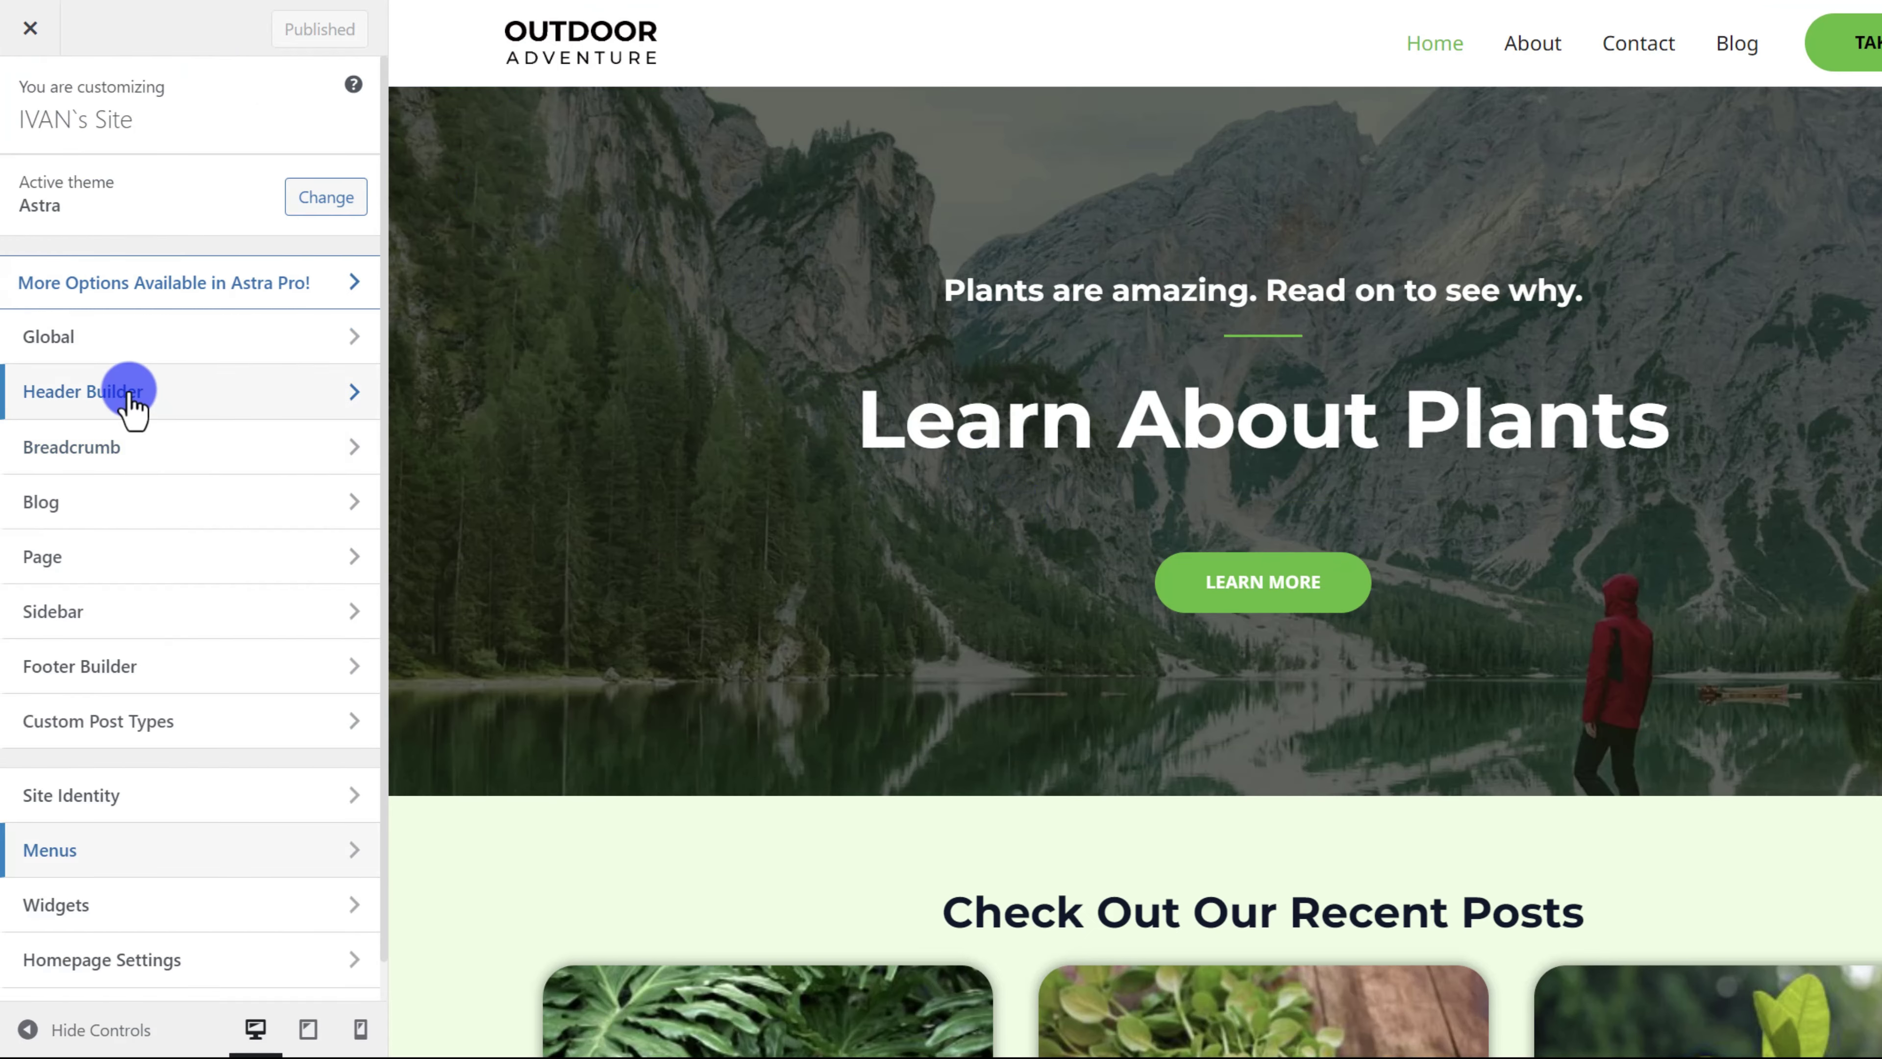
{"action": "left_click", "coordinate": [131, 394]}
{"action": "left_click", "coordinate": [139, 370]}
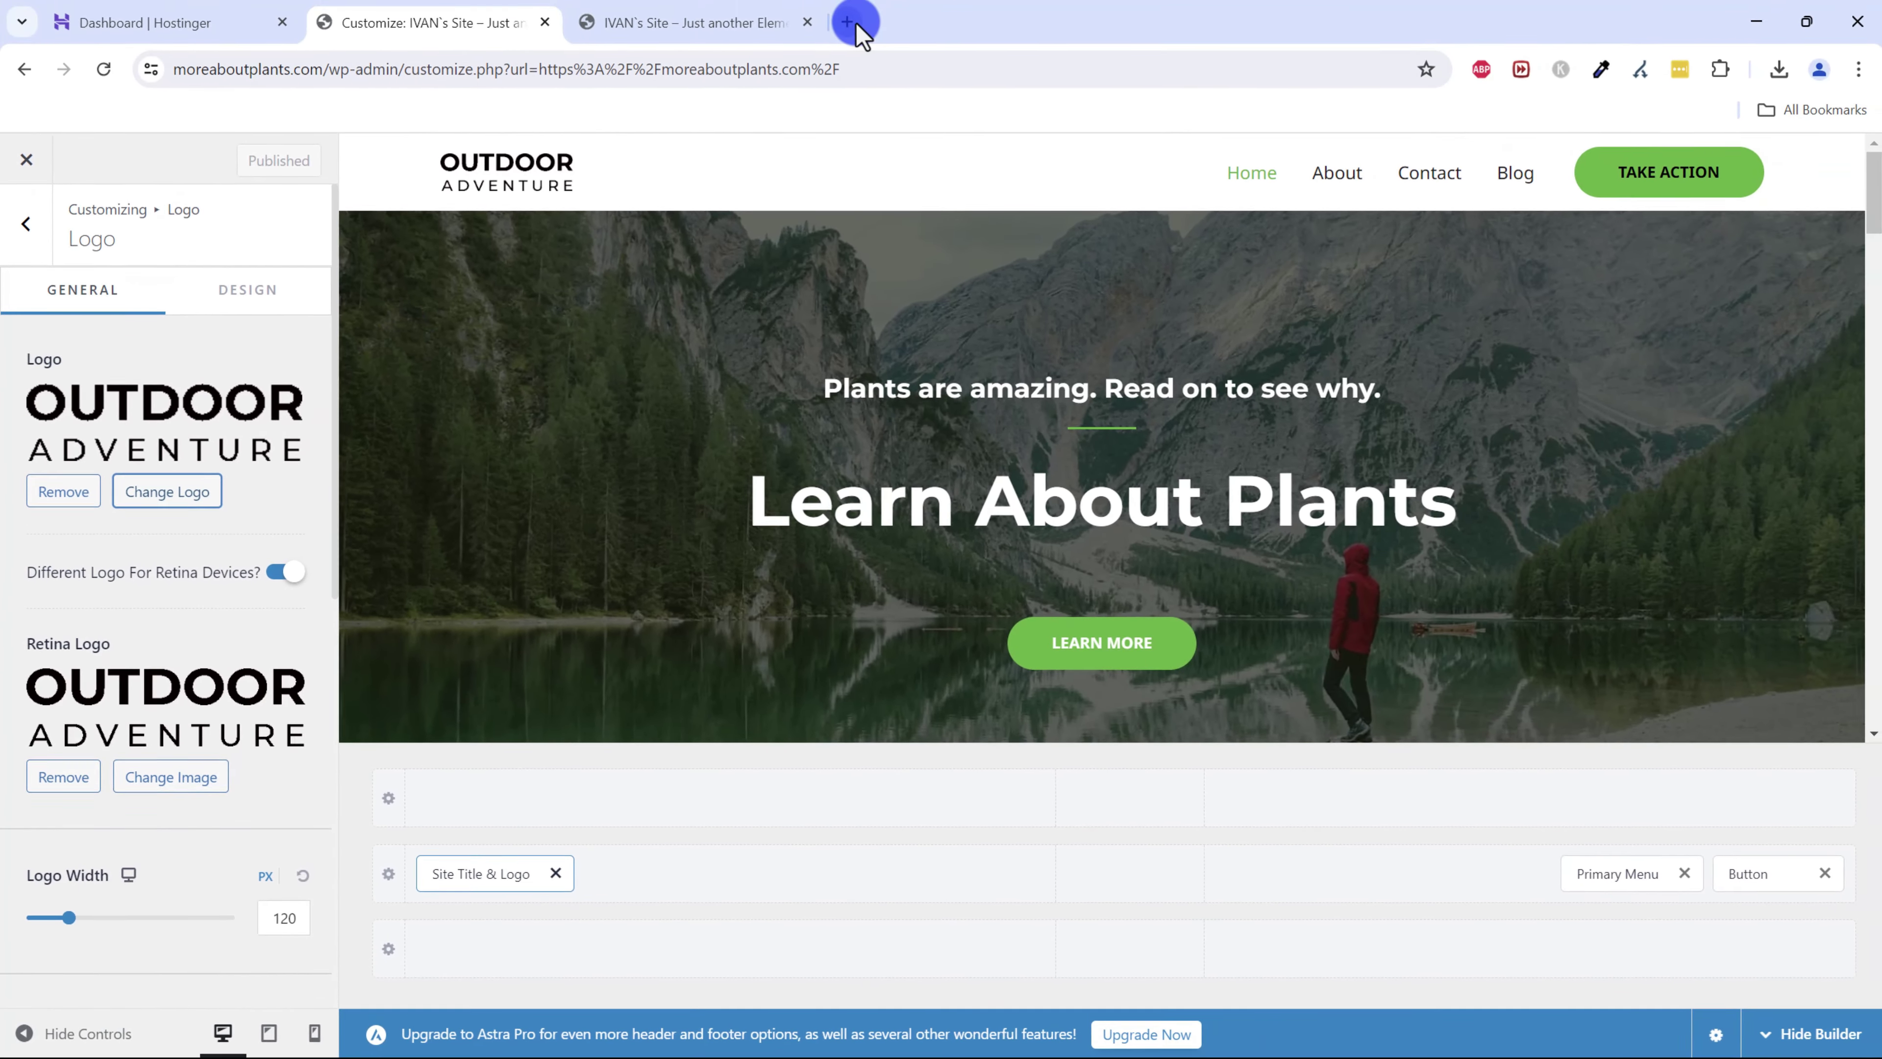
- Look at Canva's pricing page through go.ivanmana.com/canva in a new browser tab, closing the tab when done
{"action": "left_click", "coordinate": [852, 25]}
{"action": "type", "text": "g"}
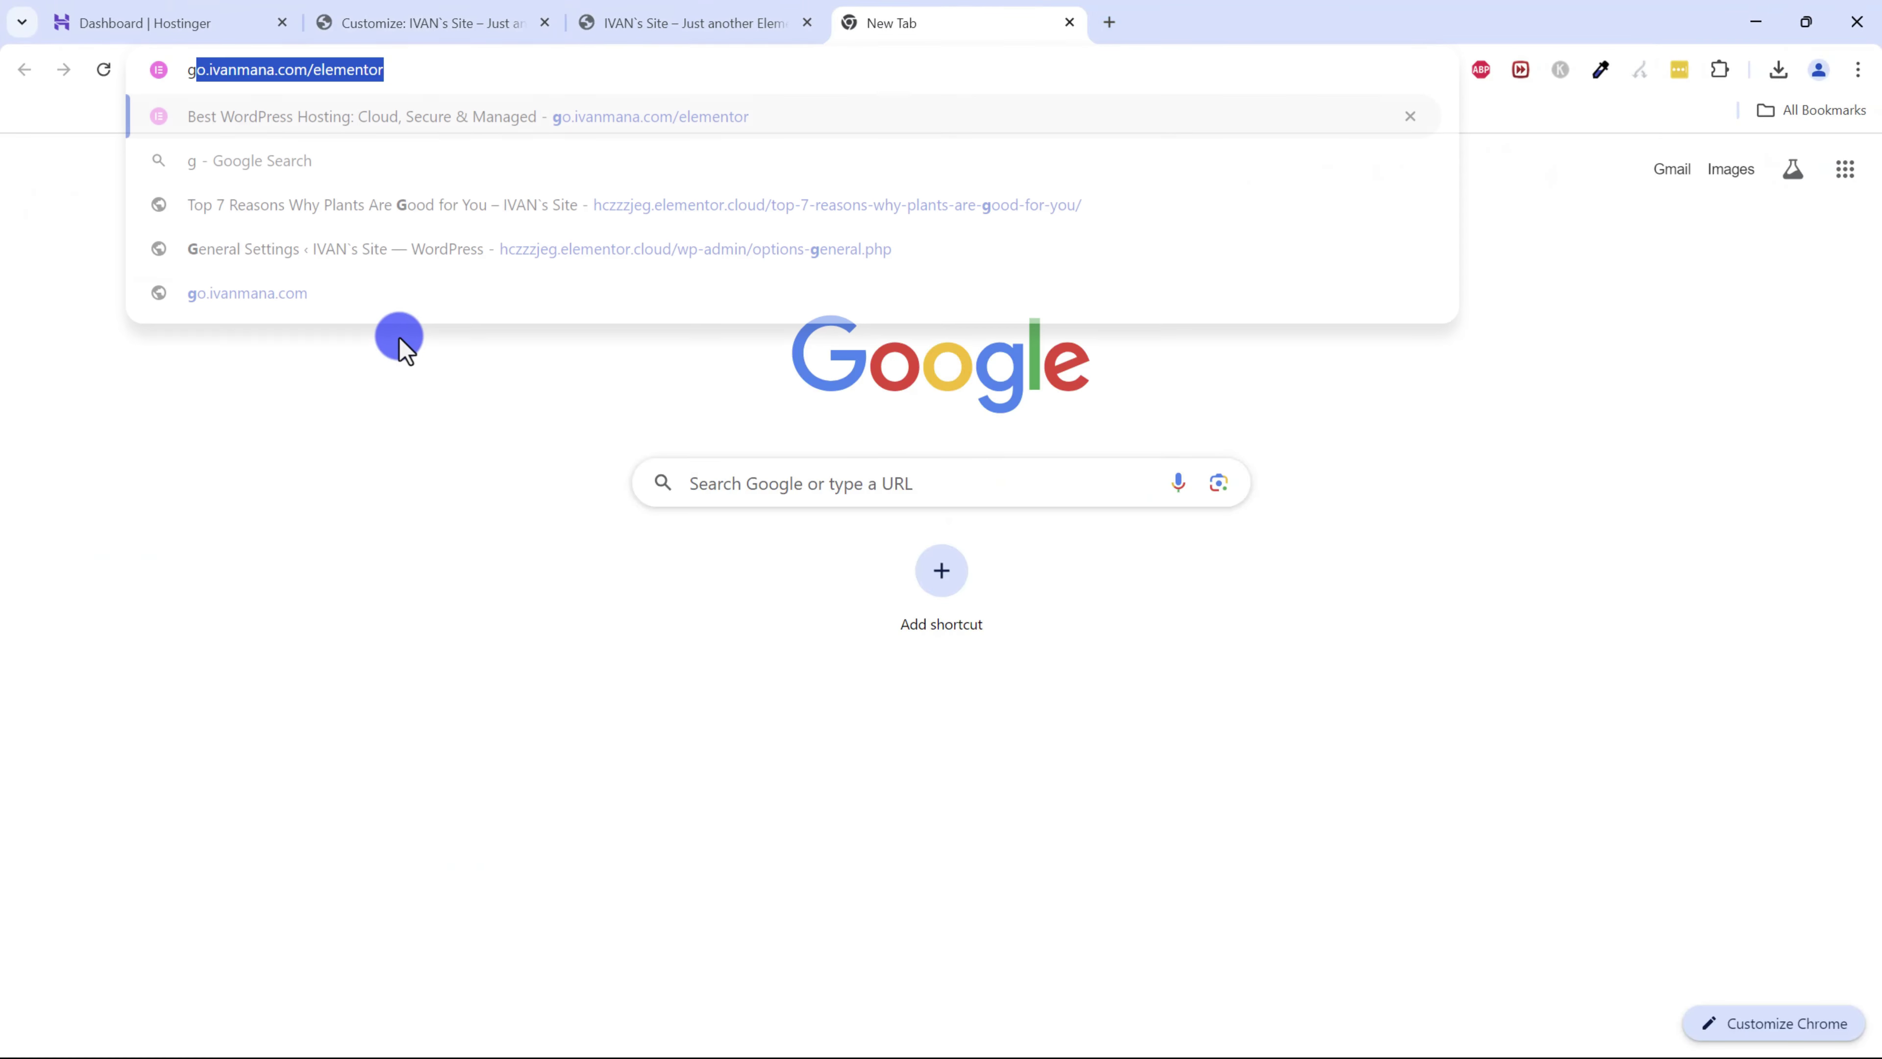
{"action": "type", "text": "o.ivanmana.com/canva"}
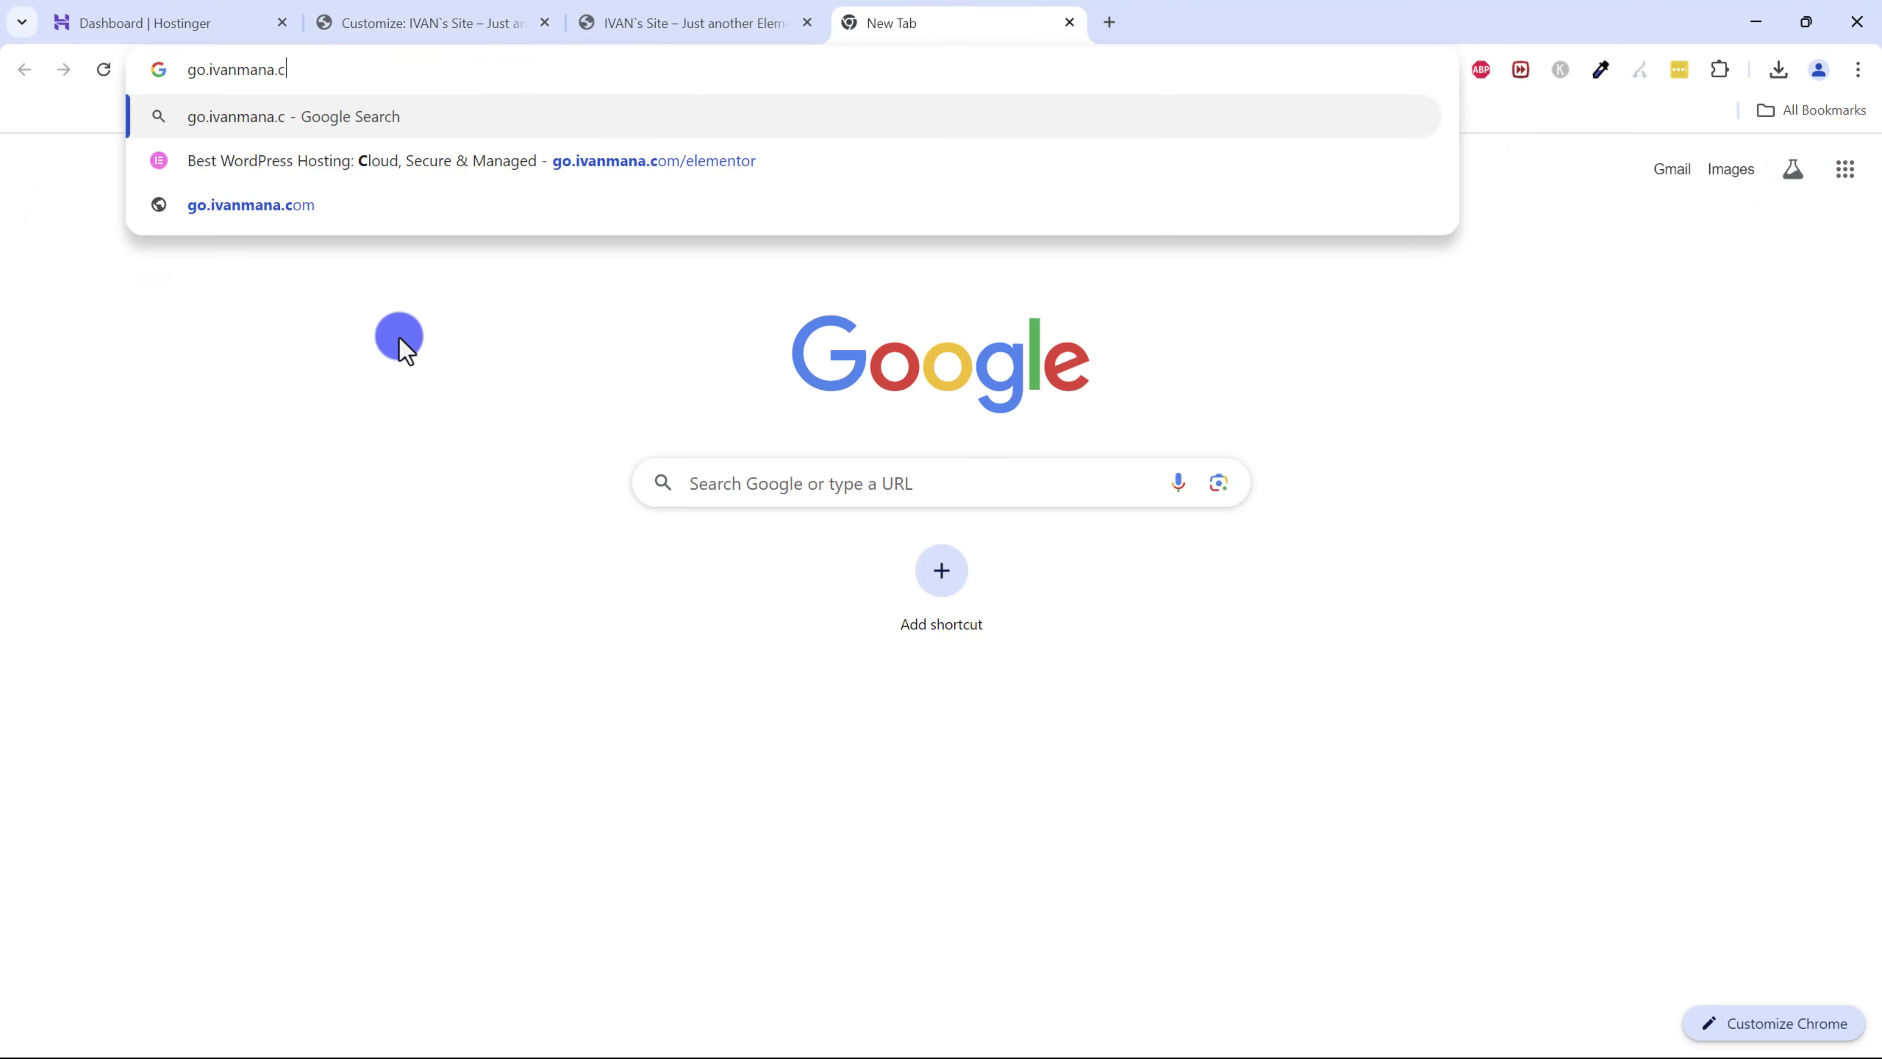
{"action": "key", "text": "Return"}
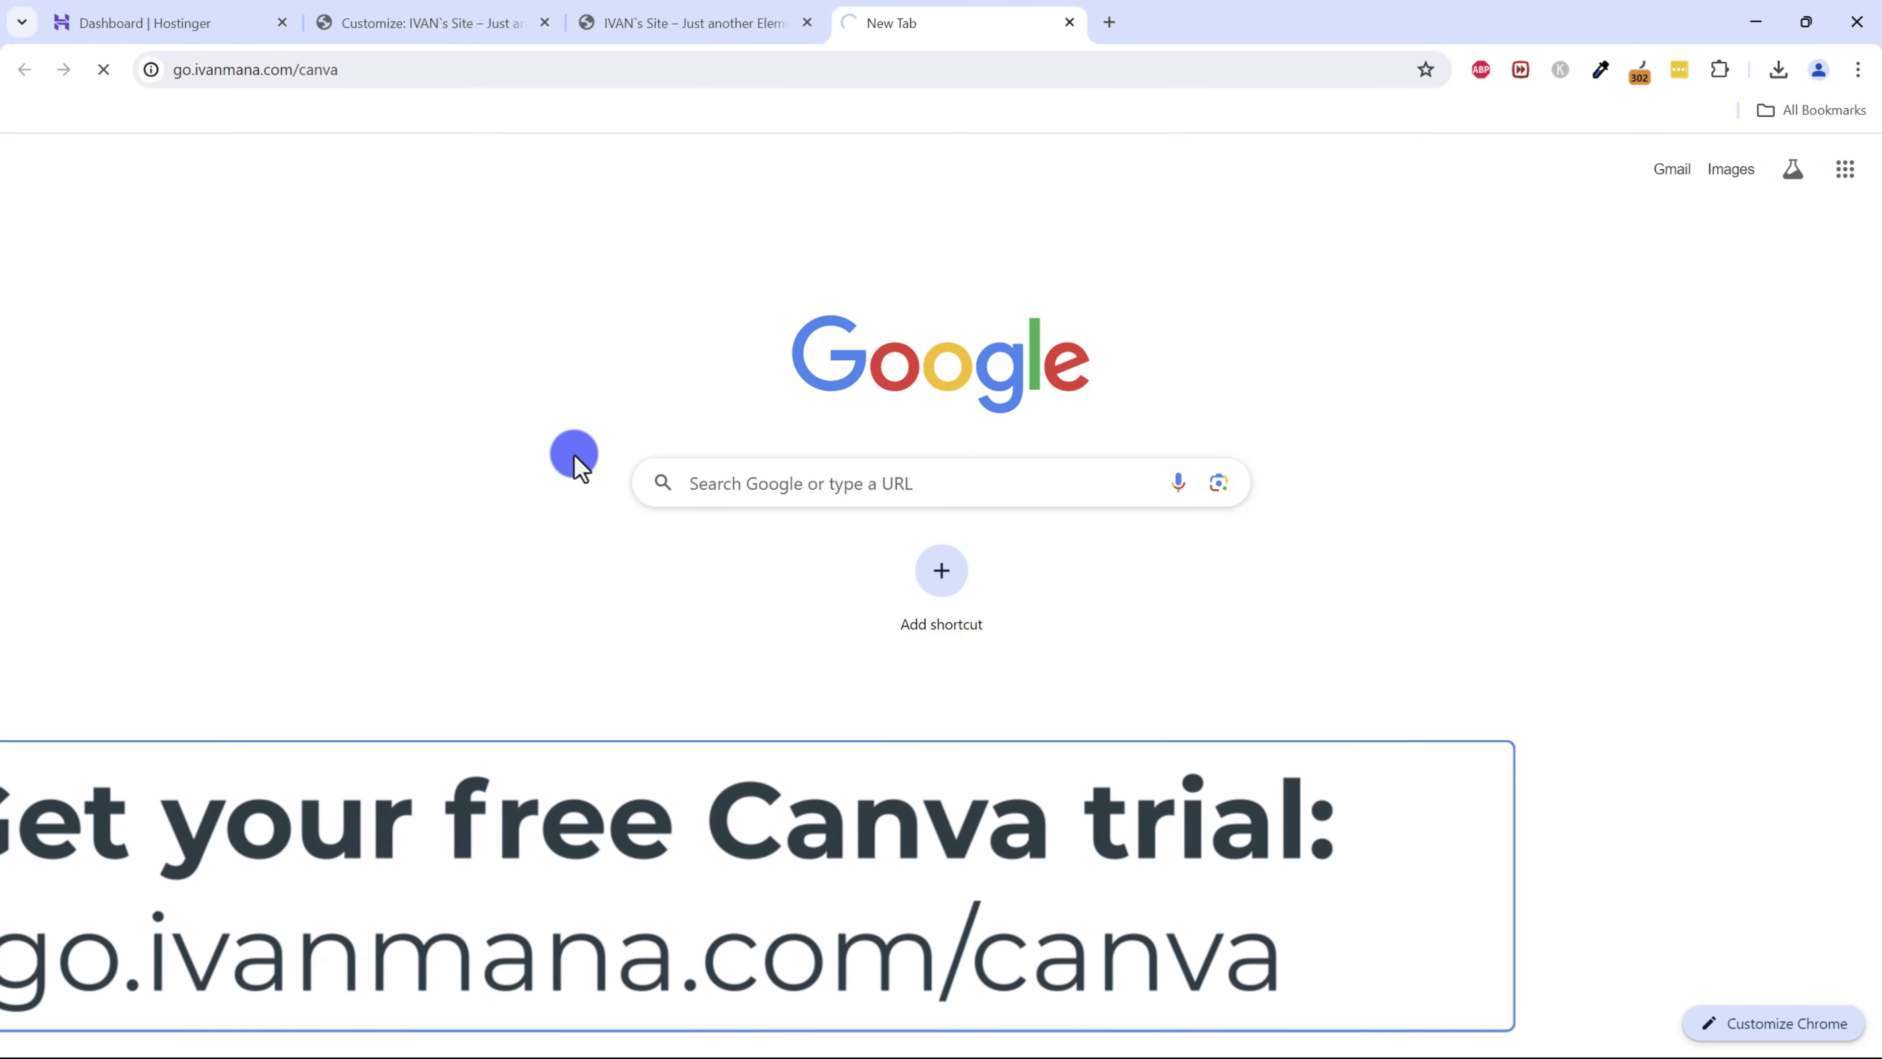
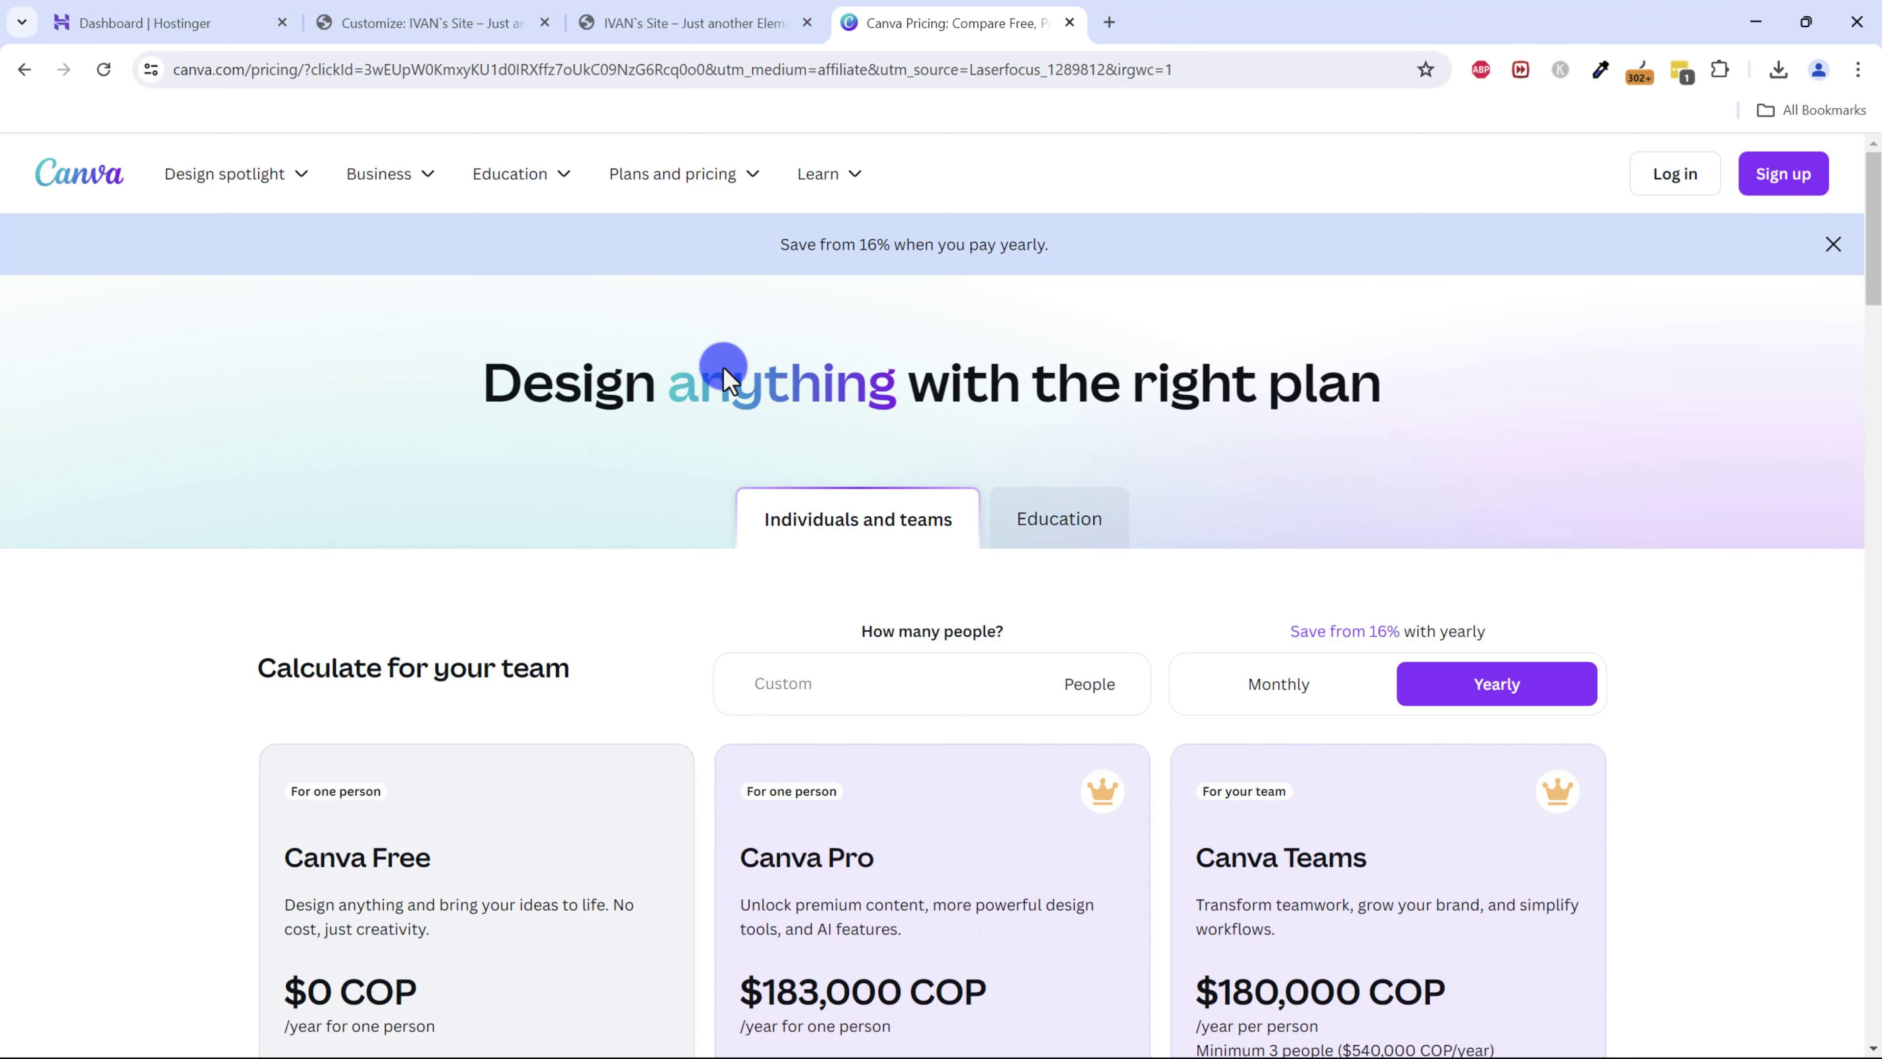
{"action": "left_click", "coordinate": [1070, 23]}
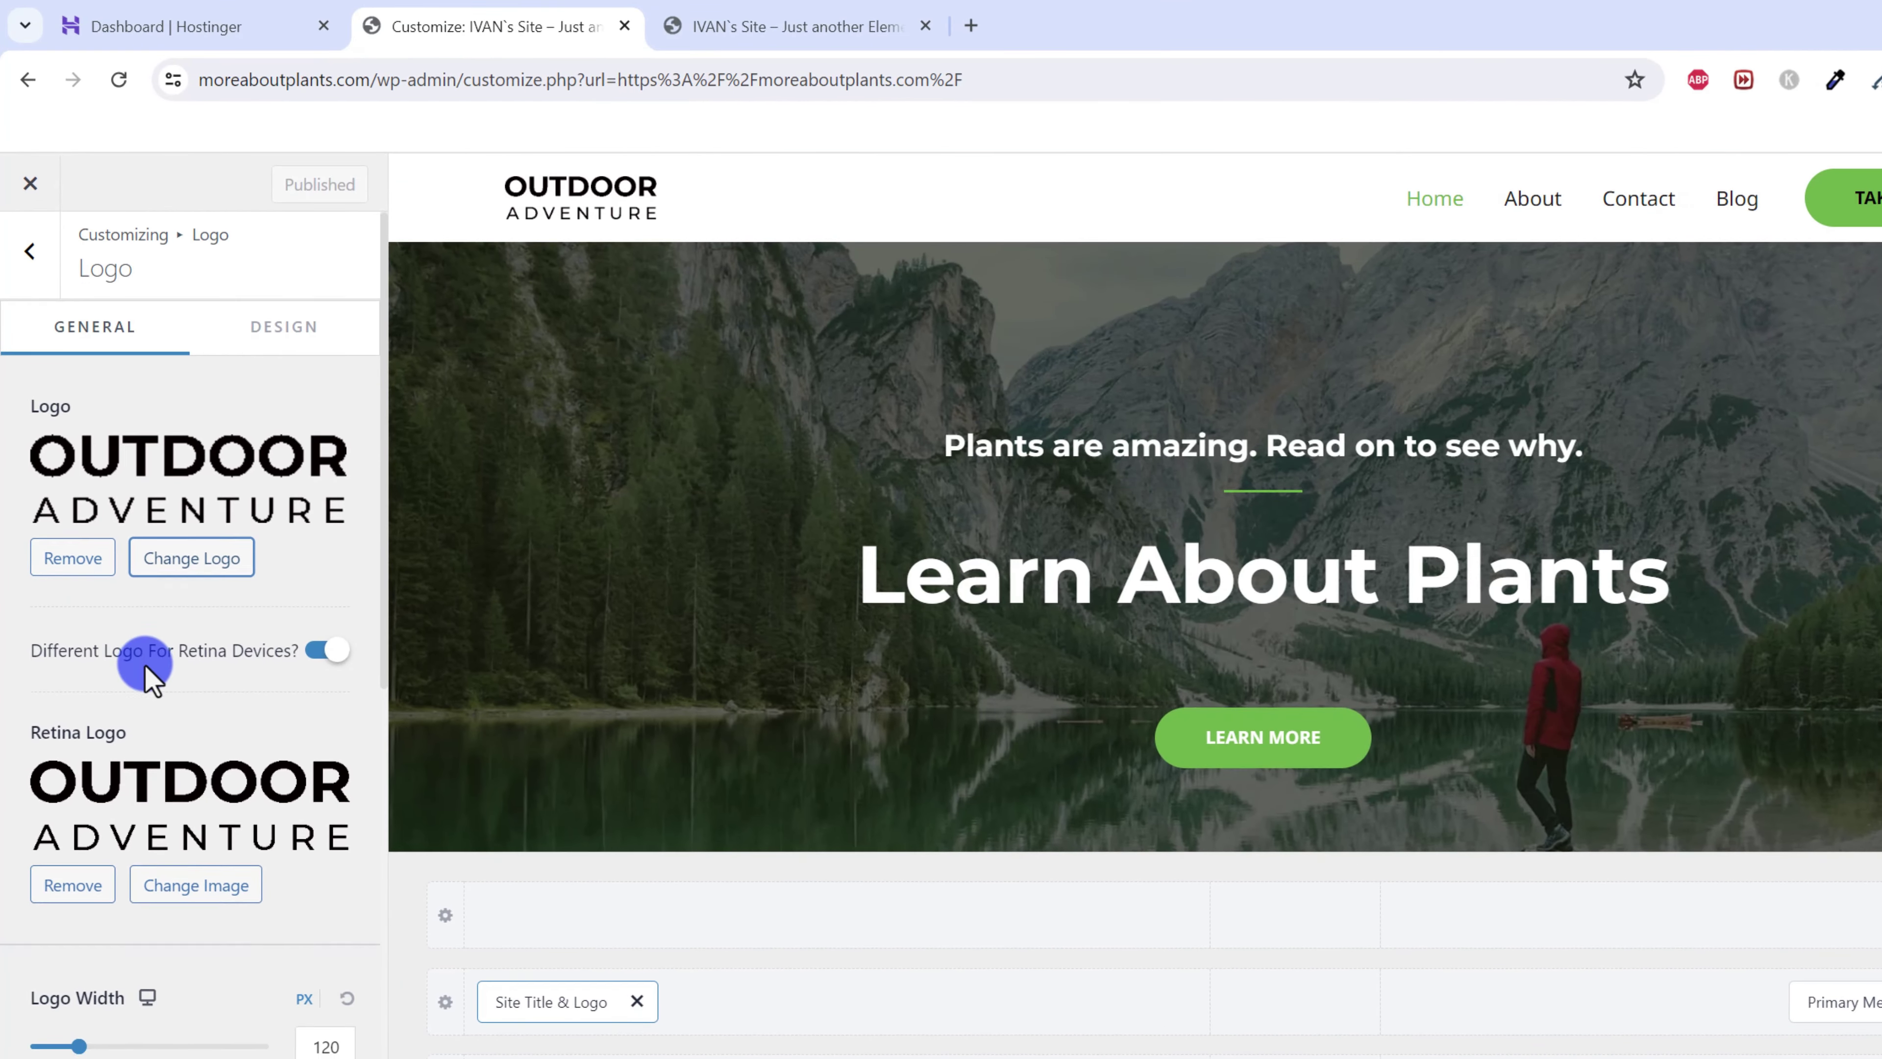
- Set the site title to "Plants For Life" in the logo settings
{"action": "scroll", "coordinate": [148, 690], "scroll_direction": "down", "scroll_amount": 5}
{"action": "scroll", "coordinate": [111, 778], "scroll_direction": "up", "scroll_amount": 2}
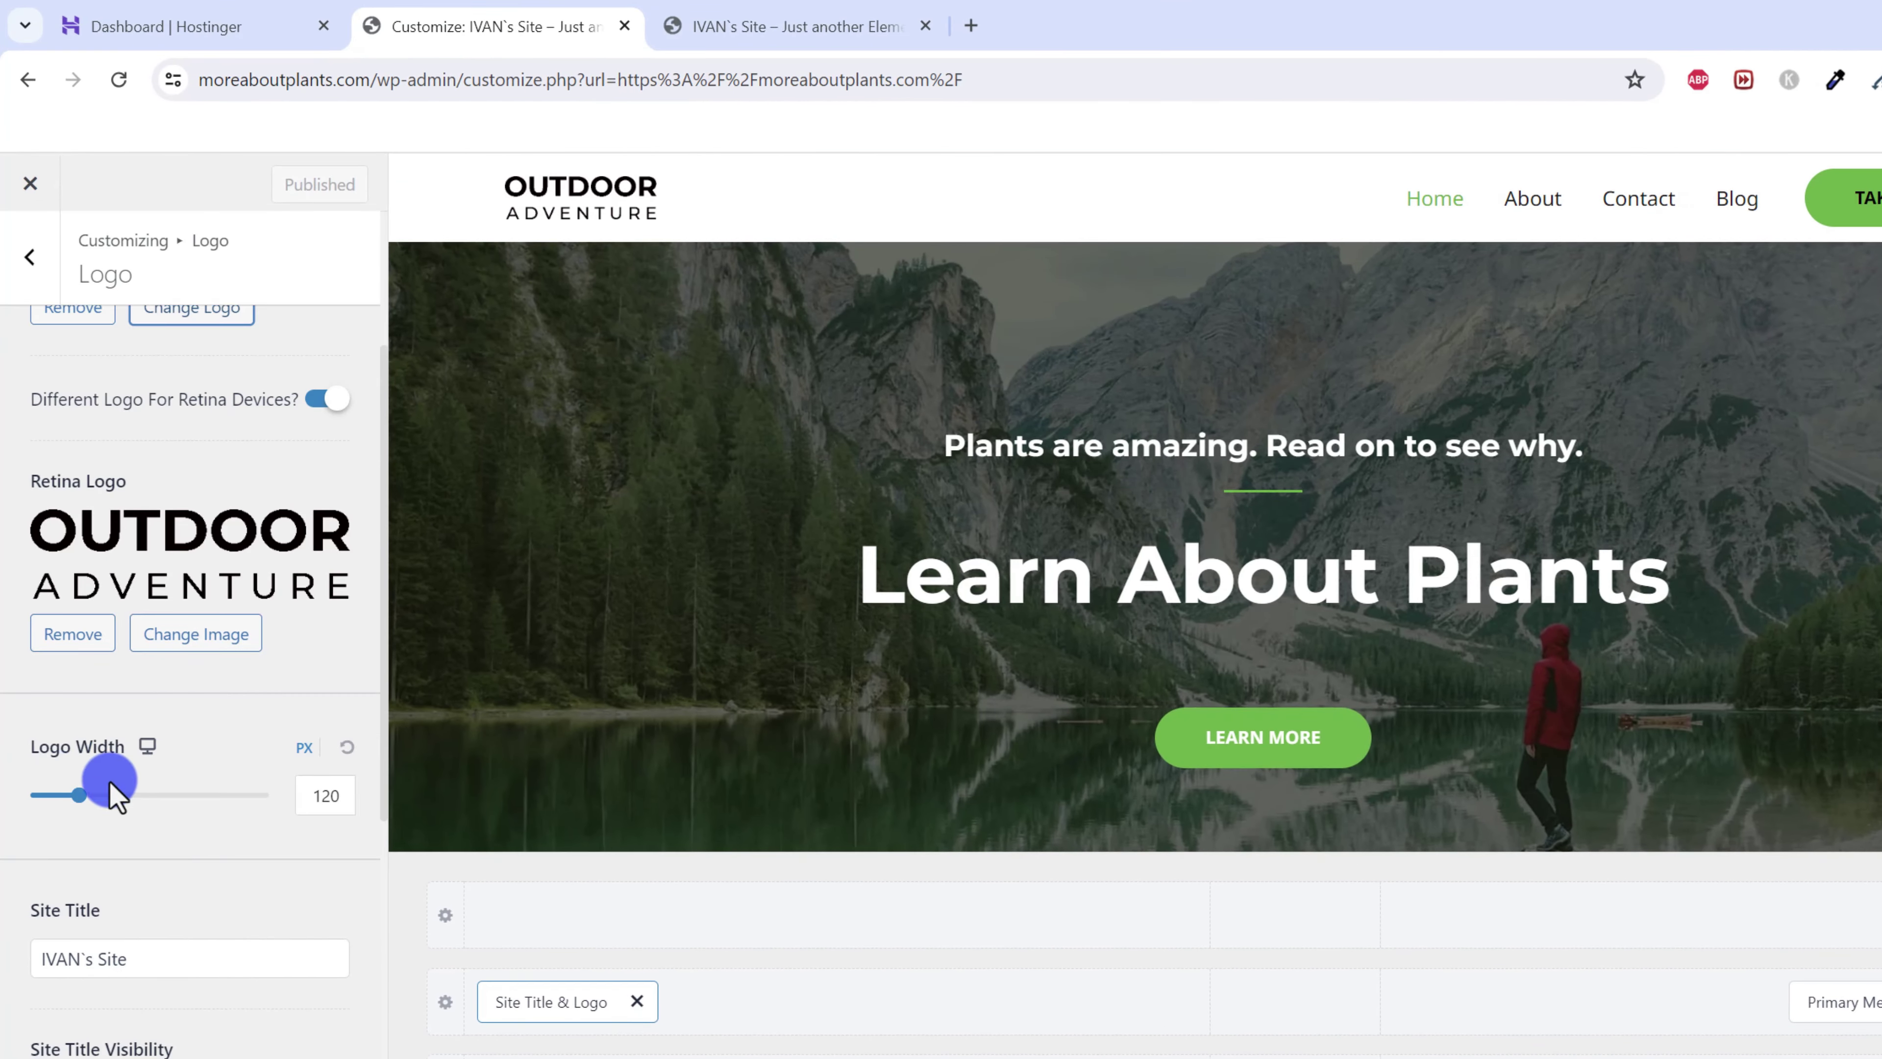
{"action": "scroll", "coordinate": [96, 741], "scroll_direction": "down", "scroll_amount": 5}
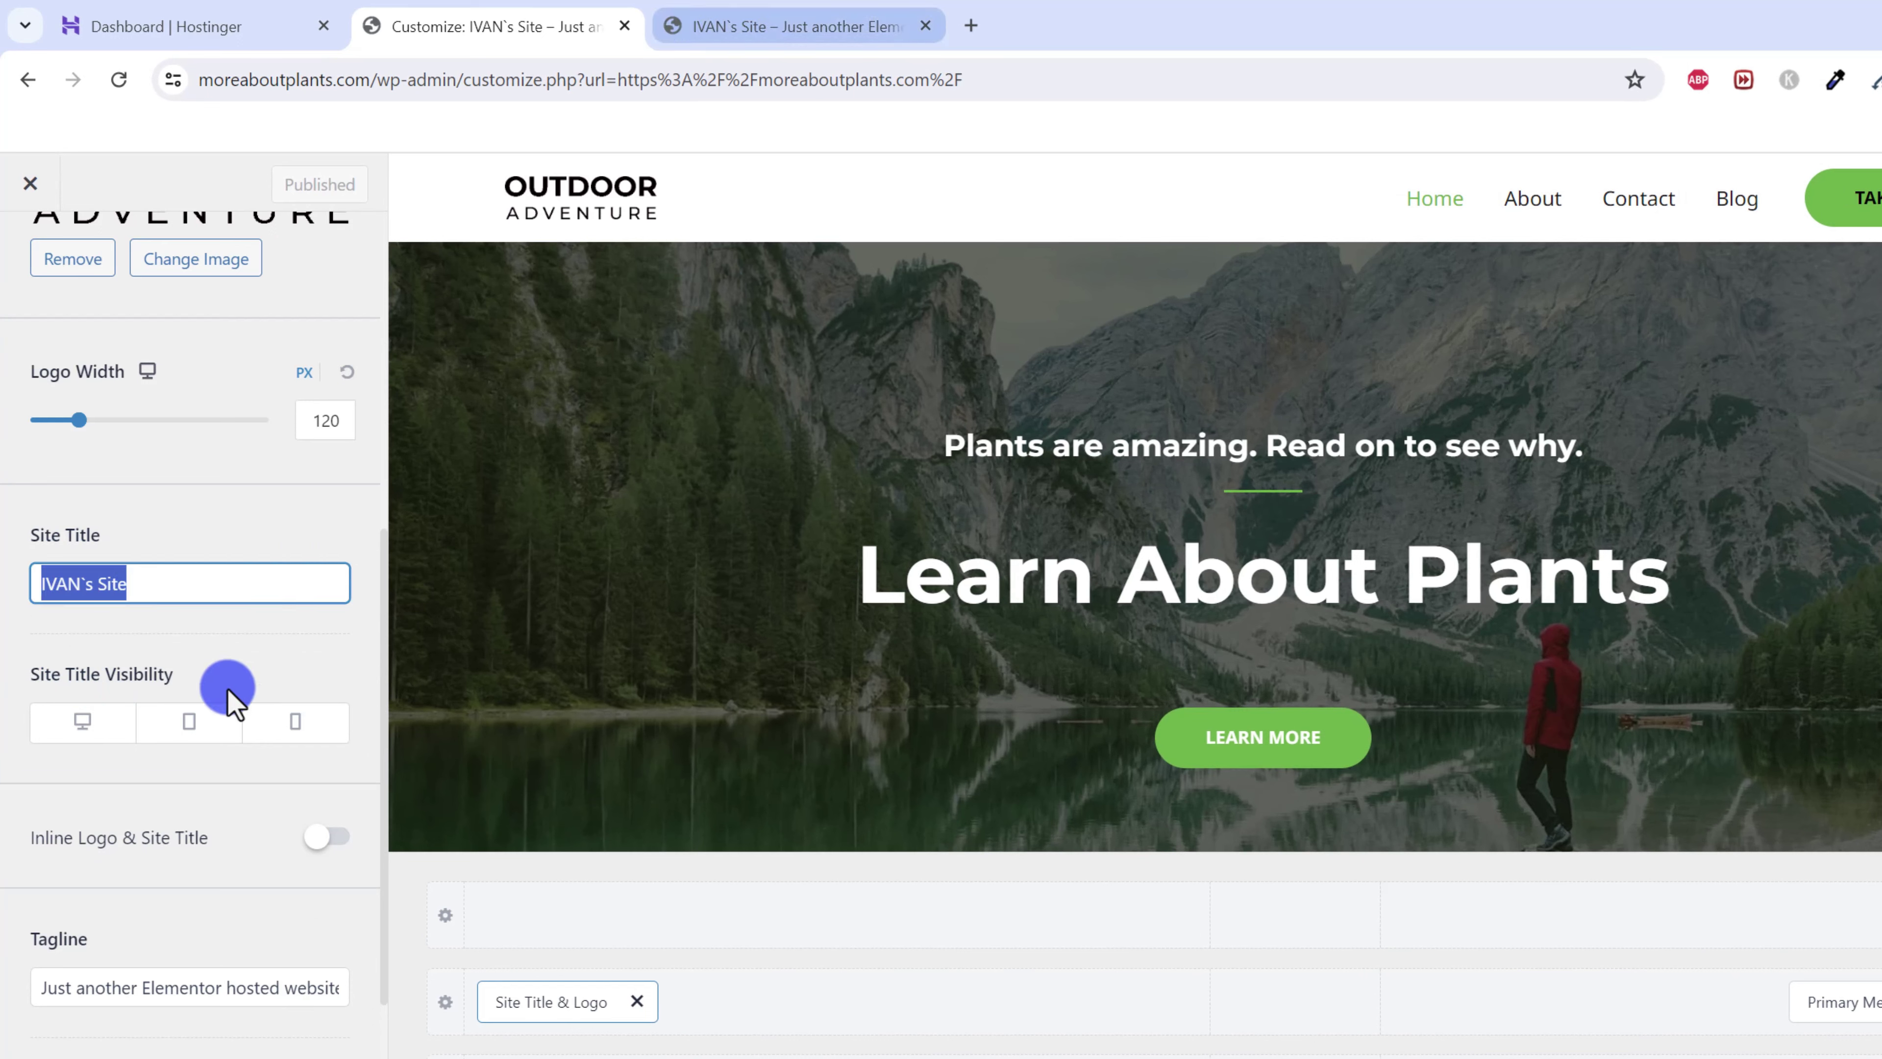
{"action": "type", "text": "Plants For Life"}
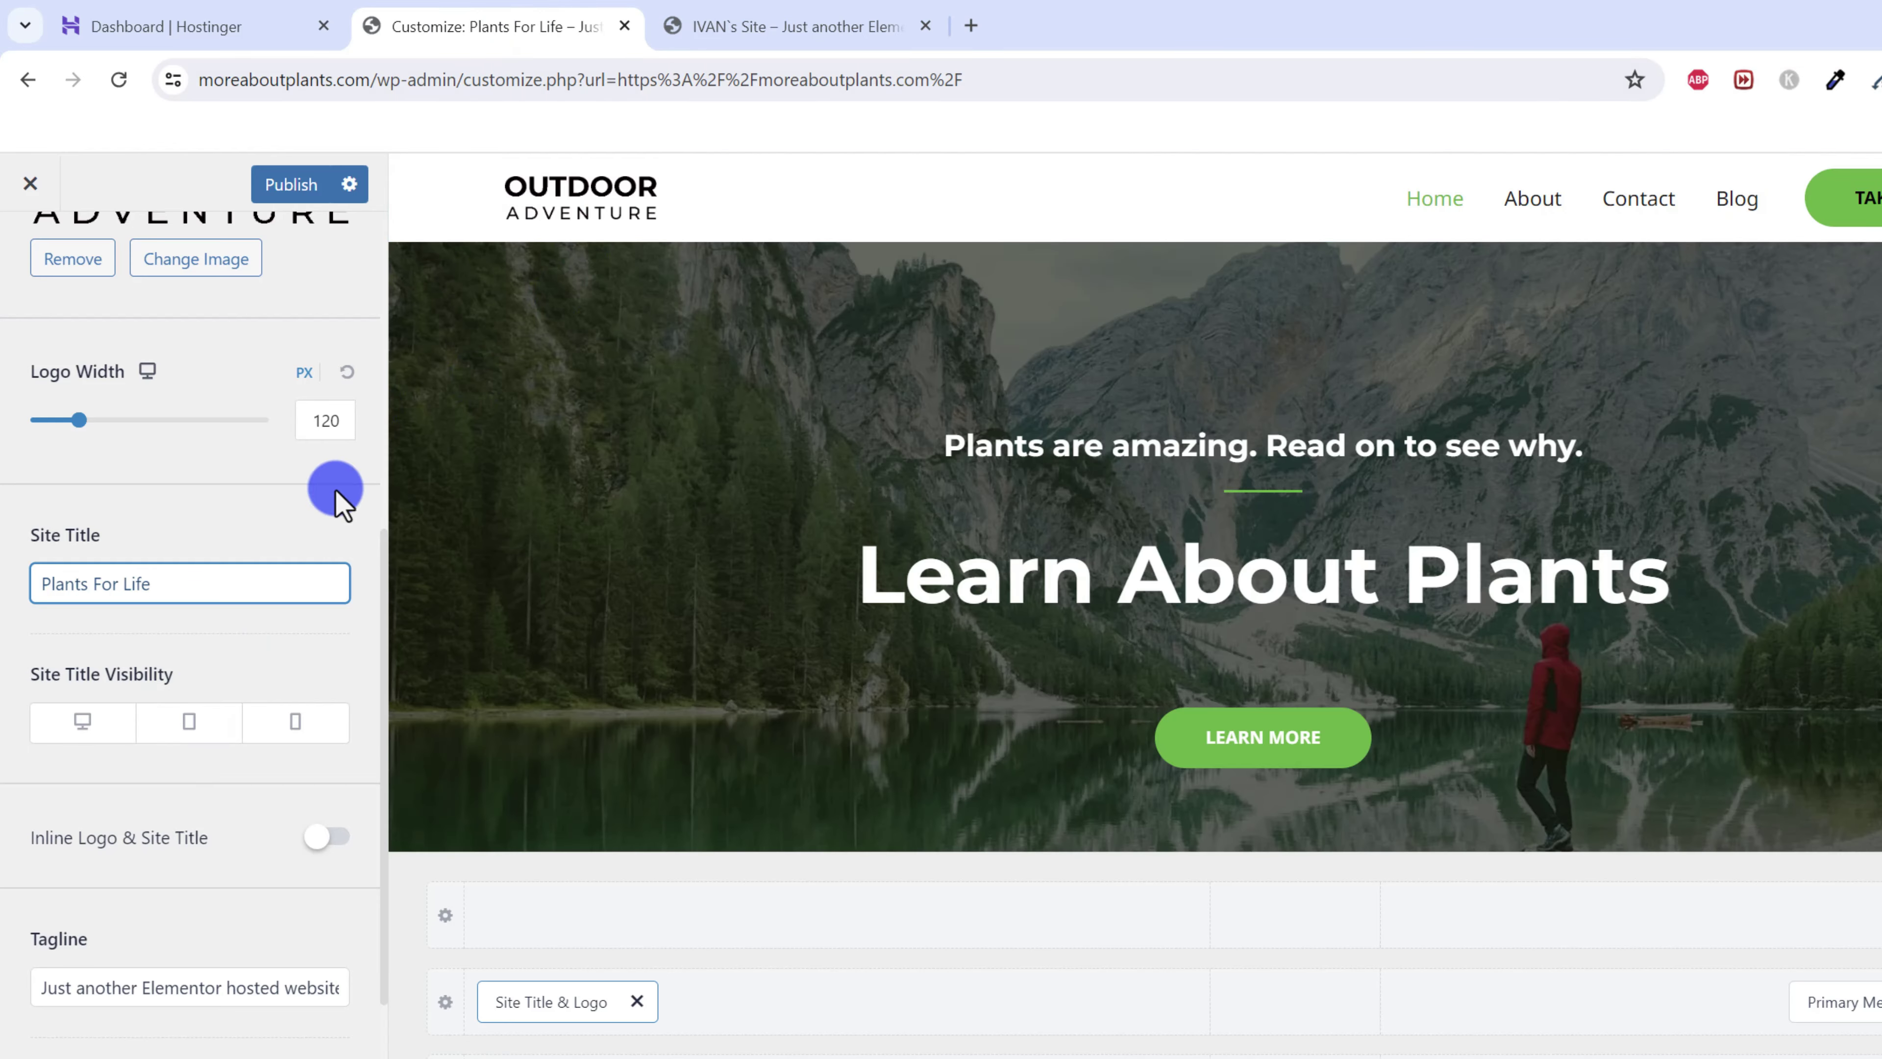
- Clear the site's tagline and publish the site identity changes
{"action": "scroll", "coordinate": [244, 680], "scroll_direction": "down", "scroll_amount": 4}
{"action": "triple_click", "coordinate": [117, 689]}
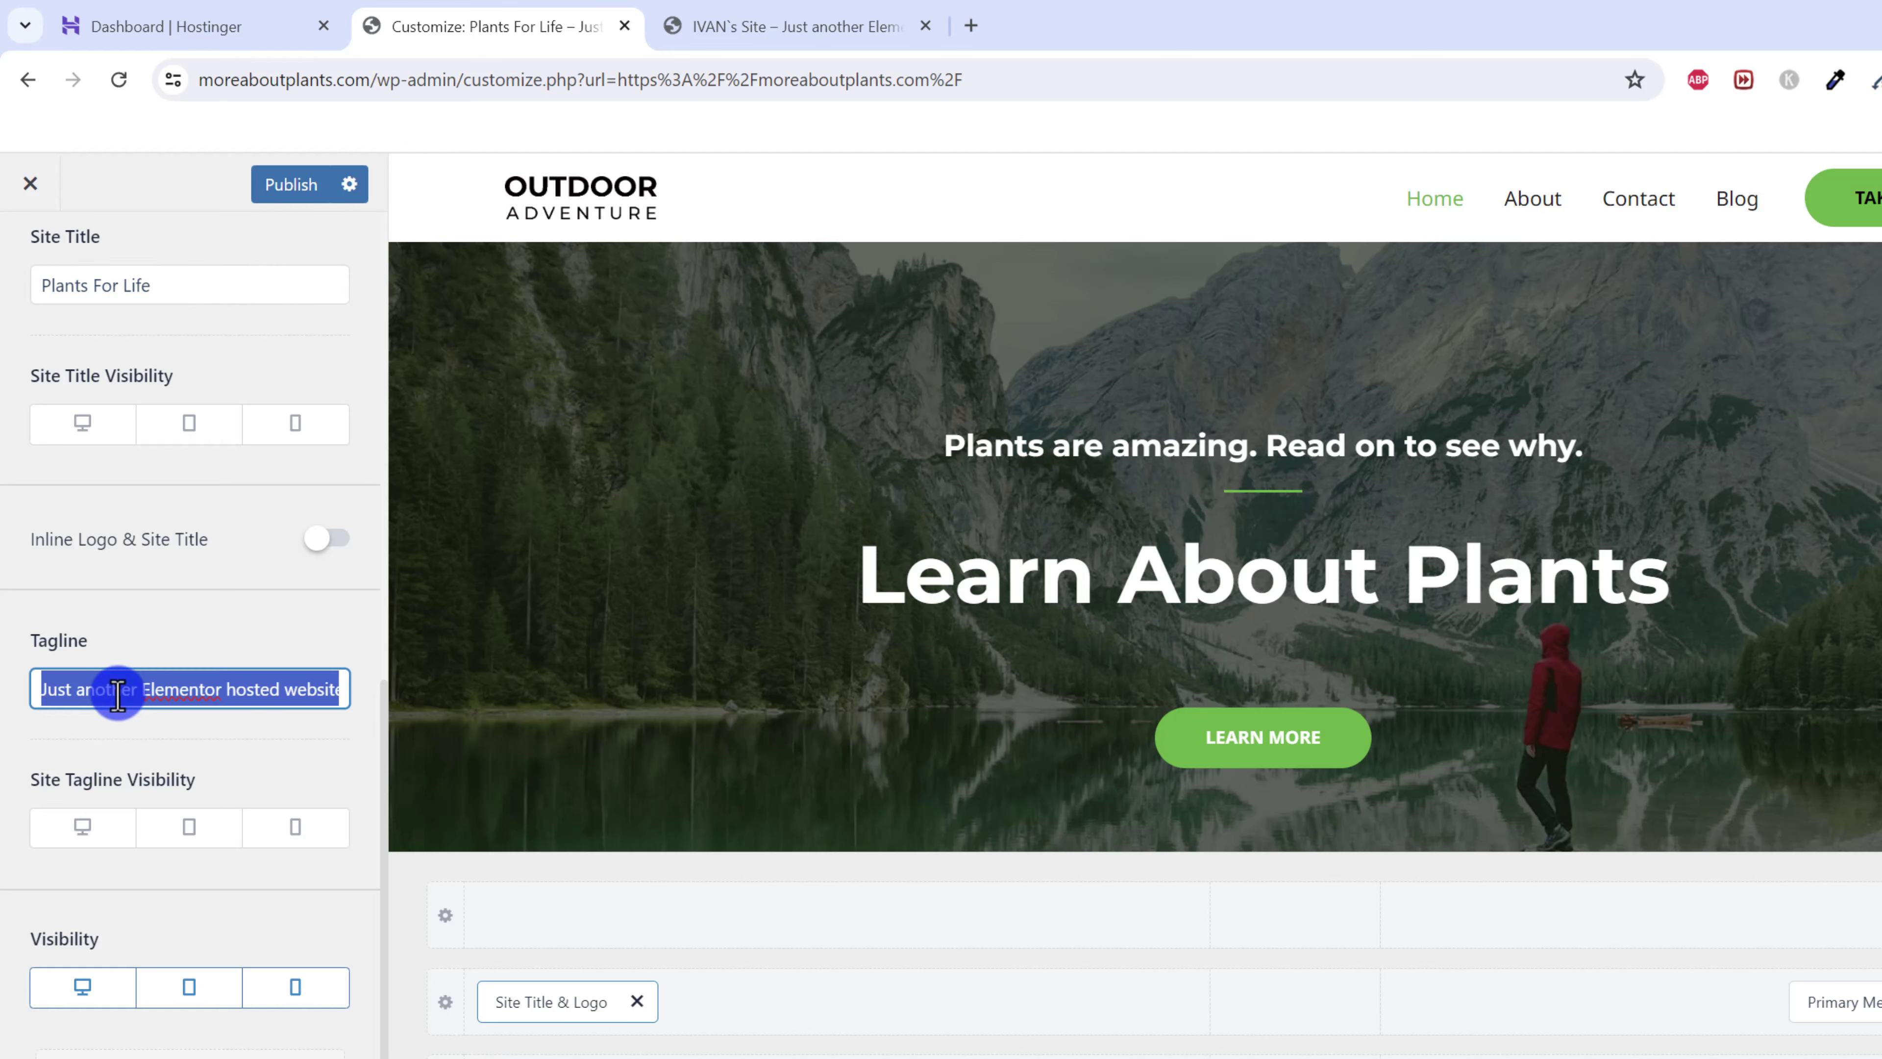
{"action": "key", "text": "BackSpace"}
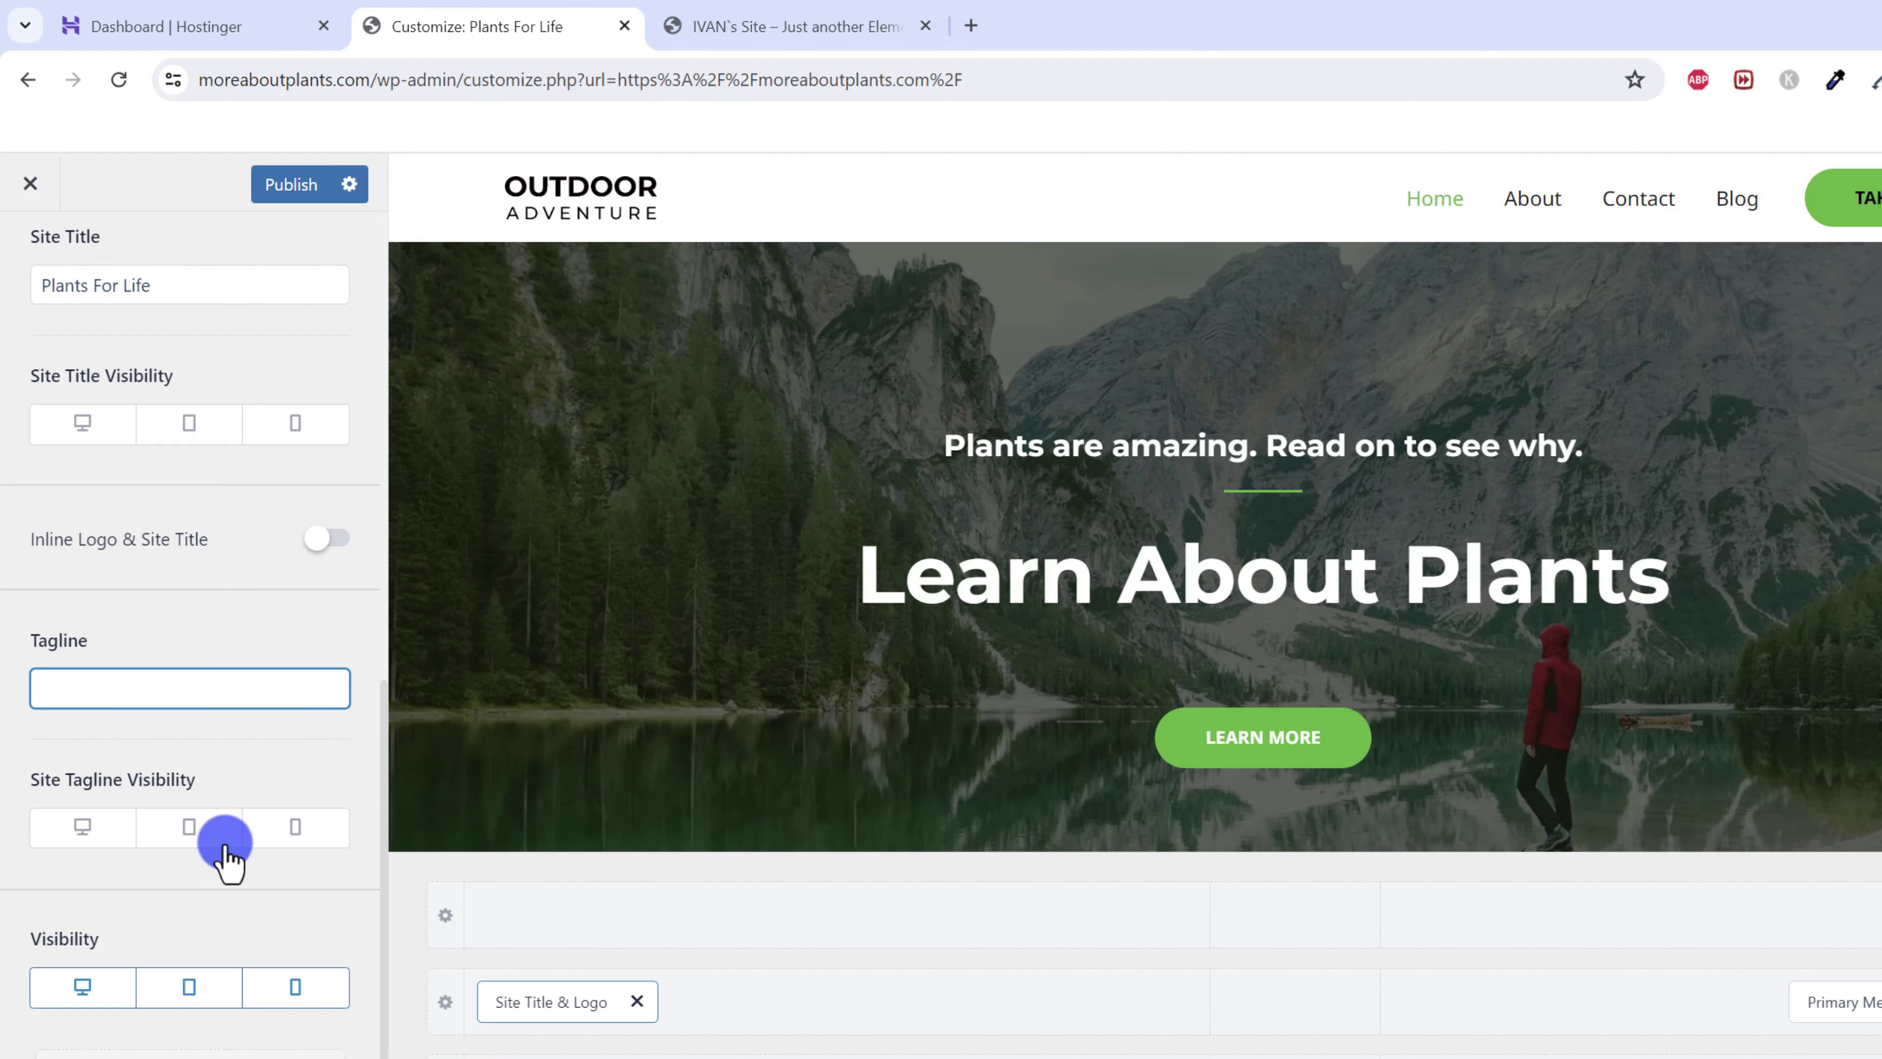
{"action": "scroll", "coordinate": [222, 775], "scroll_direction": "up", "scroll_amount": 5}
{"action": "scroll", "coordinate": [215, 727], "scroll_direction": "up", "scroll_amount": 8}
{"action": "left_click", "coordinate": [24, 267]}
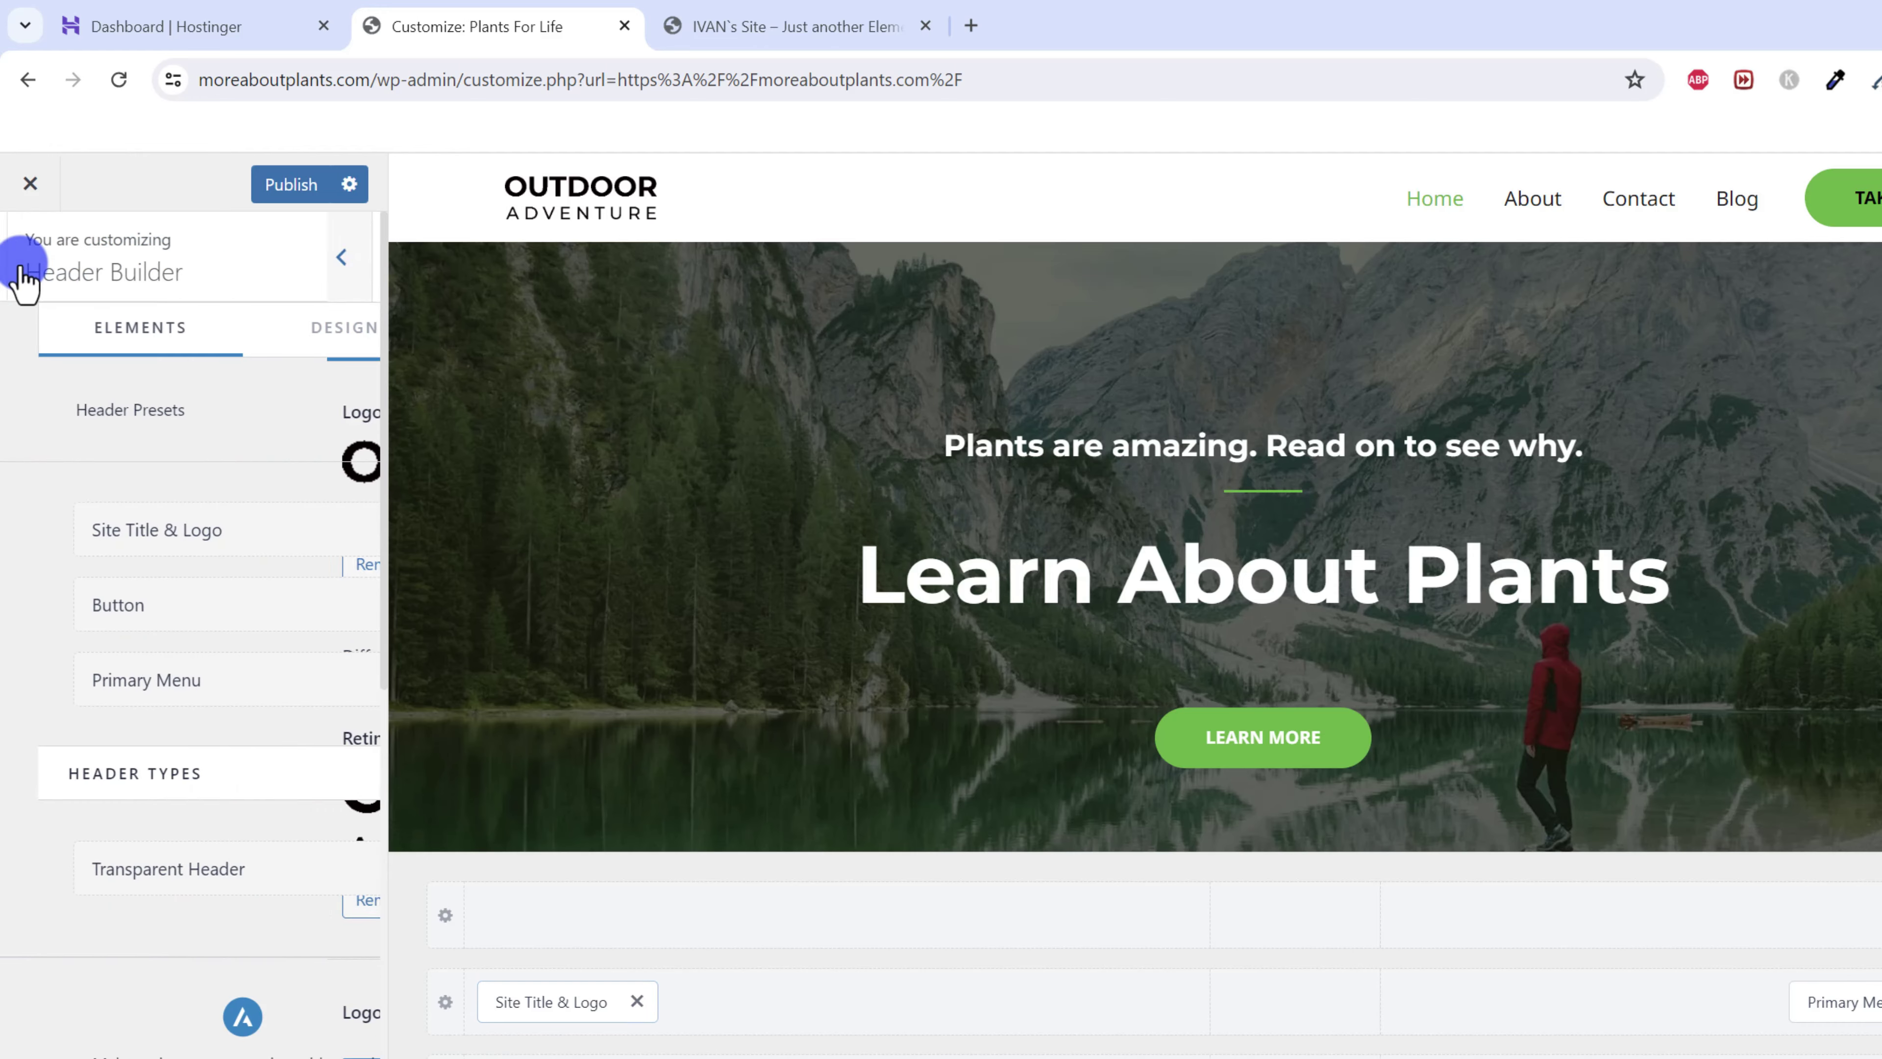
{"action": "left_click", "coordinate": [268, 186]}
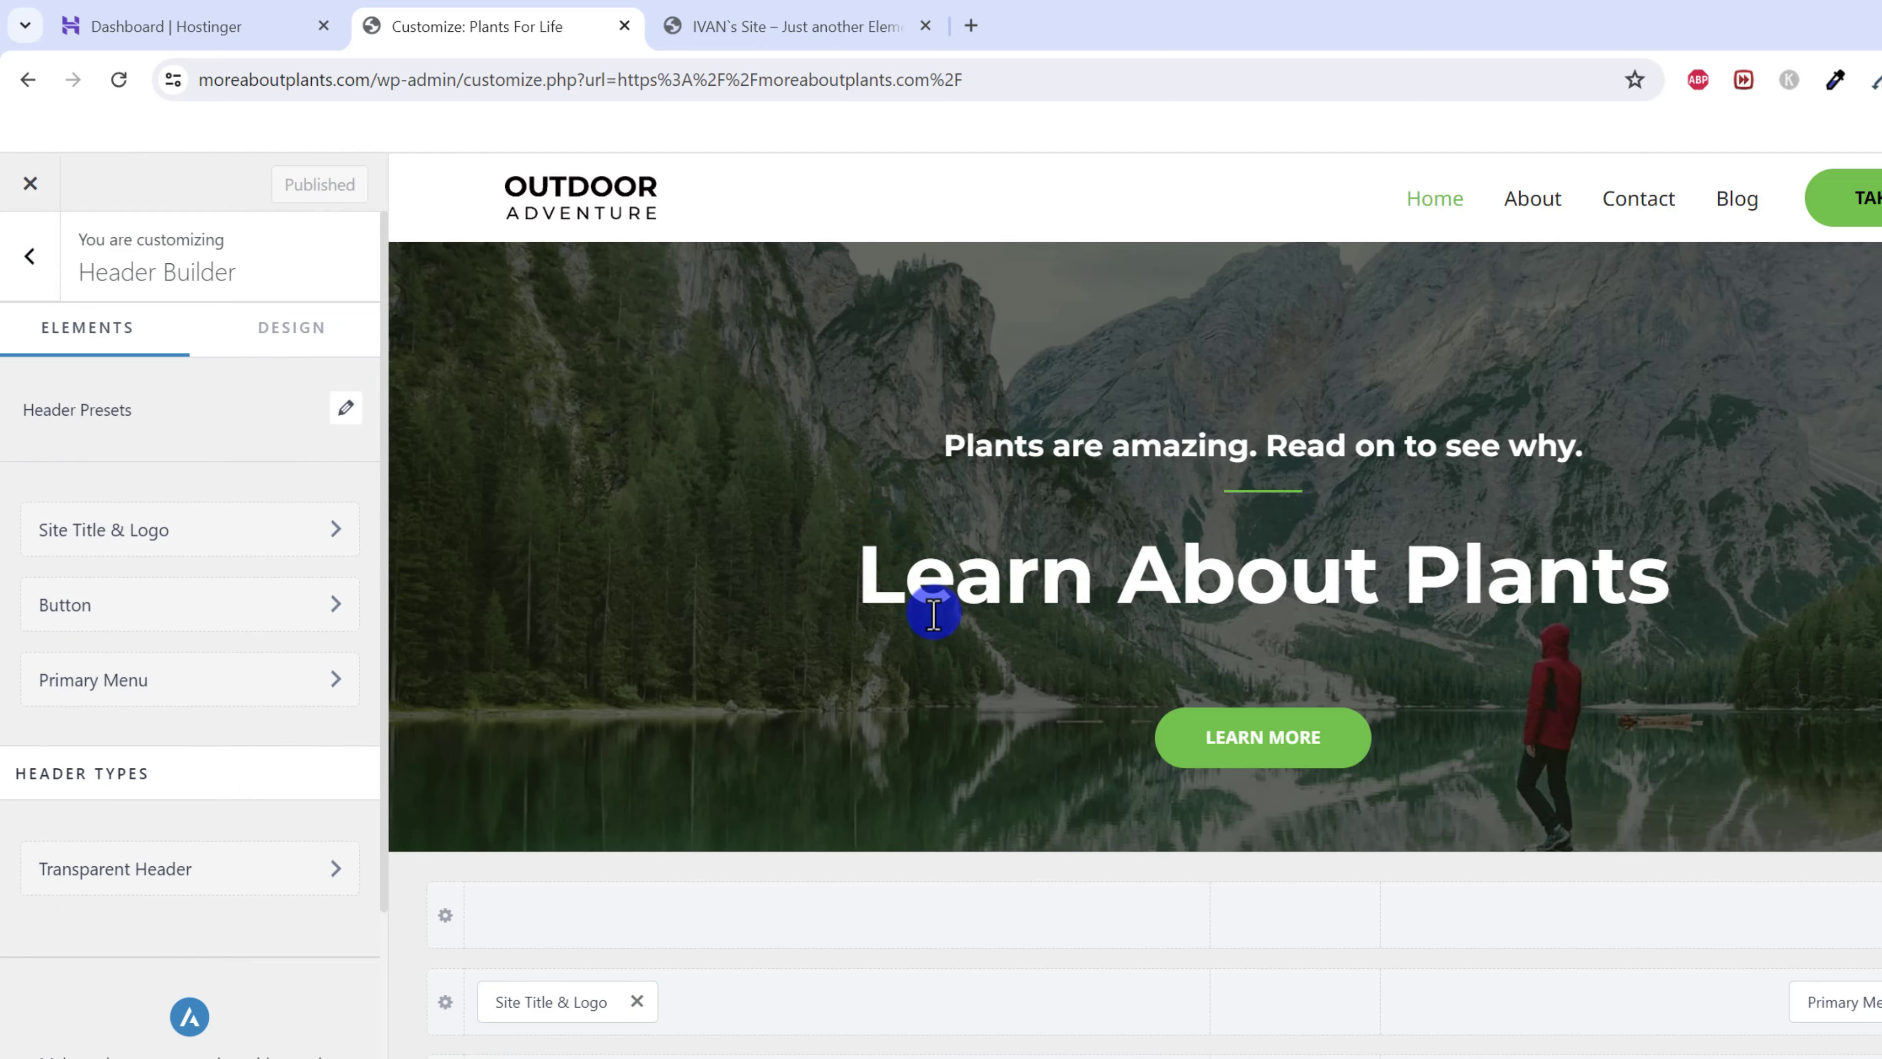
- Leave the Header Builder and open the Footer Builder for customizing
{"action": "scroll", "coordinate": [941, 639], "scroll_direction": "down", "scroll_amount": 6}
{"action": "left_click", "coordinate": [27, 258]}
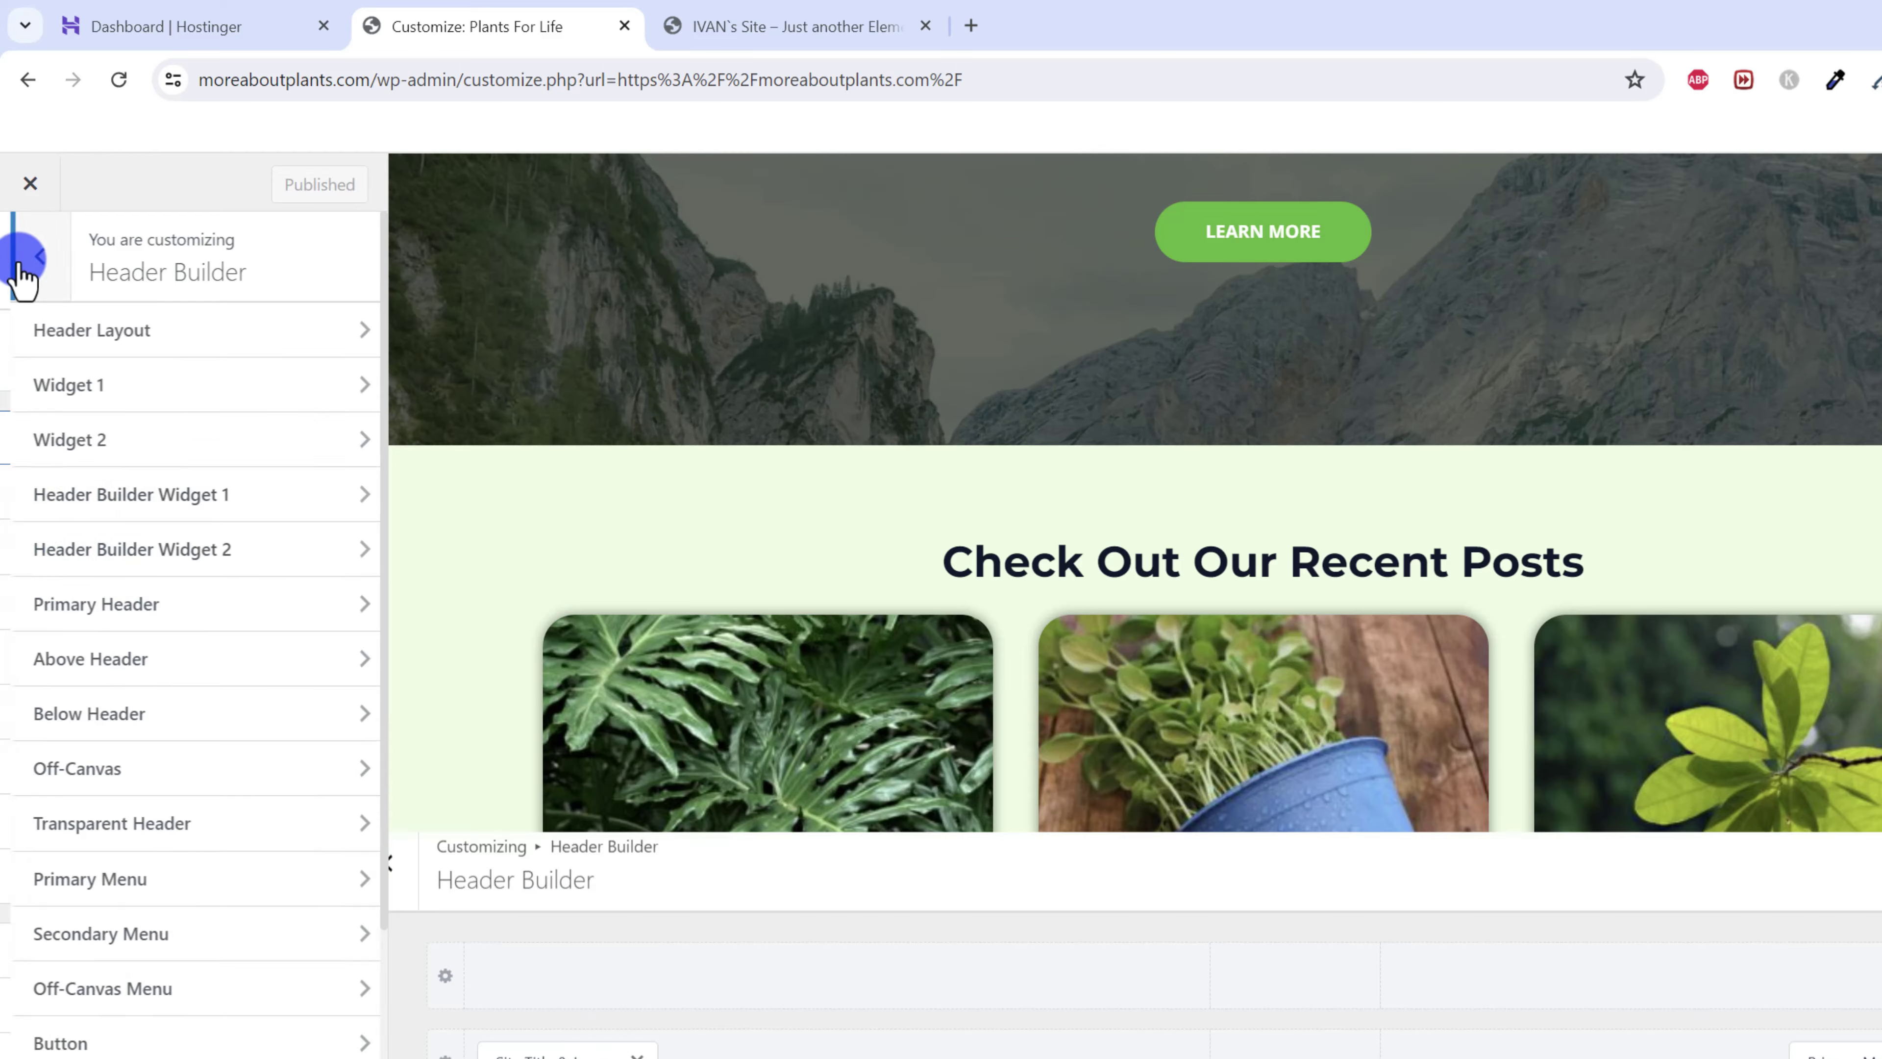
{"action": "left_click", "coordinate": [119, 820]}
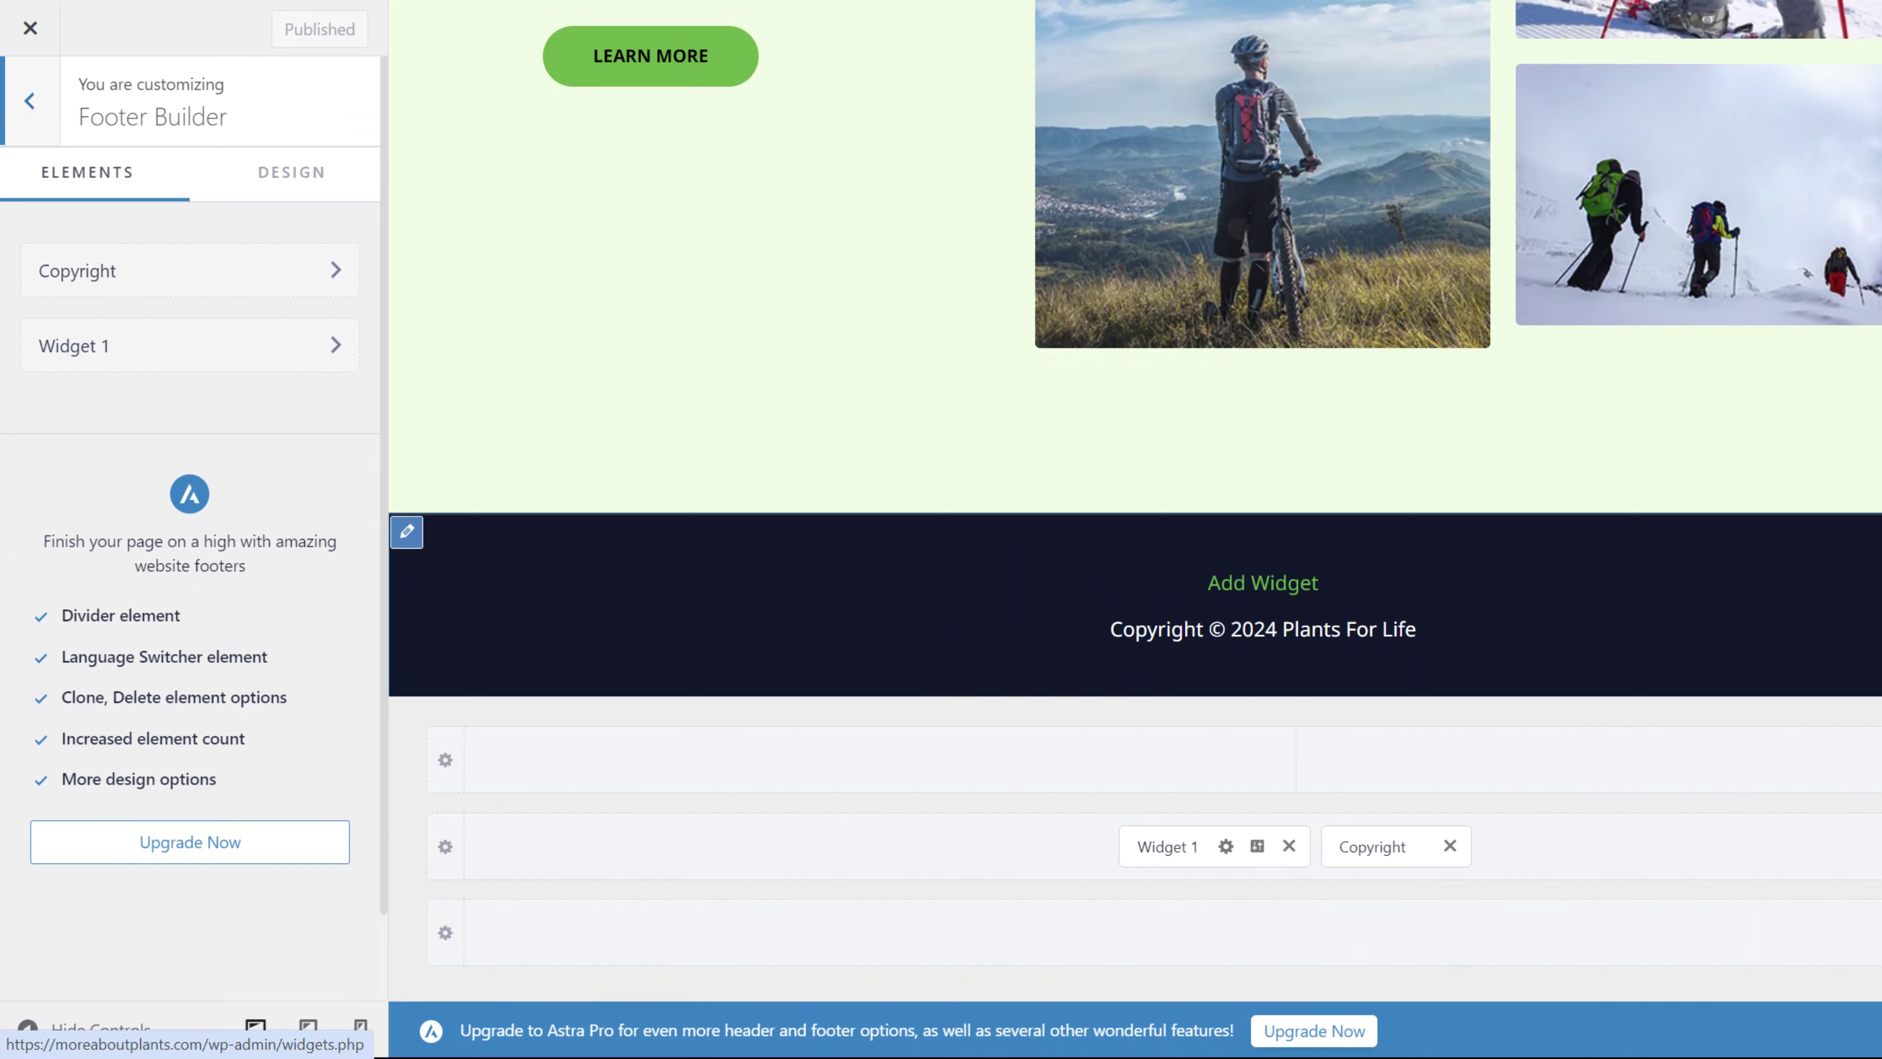
- Divide the primary footer row into three columns, placing Copyright in the first and Widget 1 in the second
{"action": "left_click", "coordinate": [445, 846]}
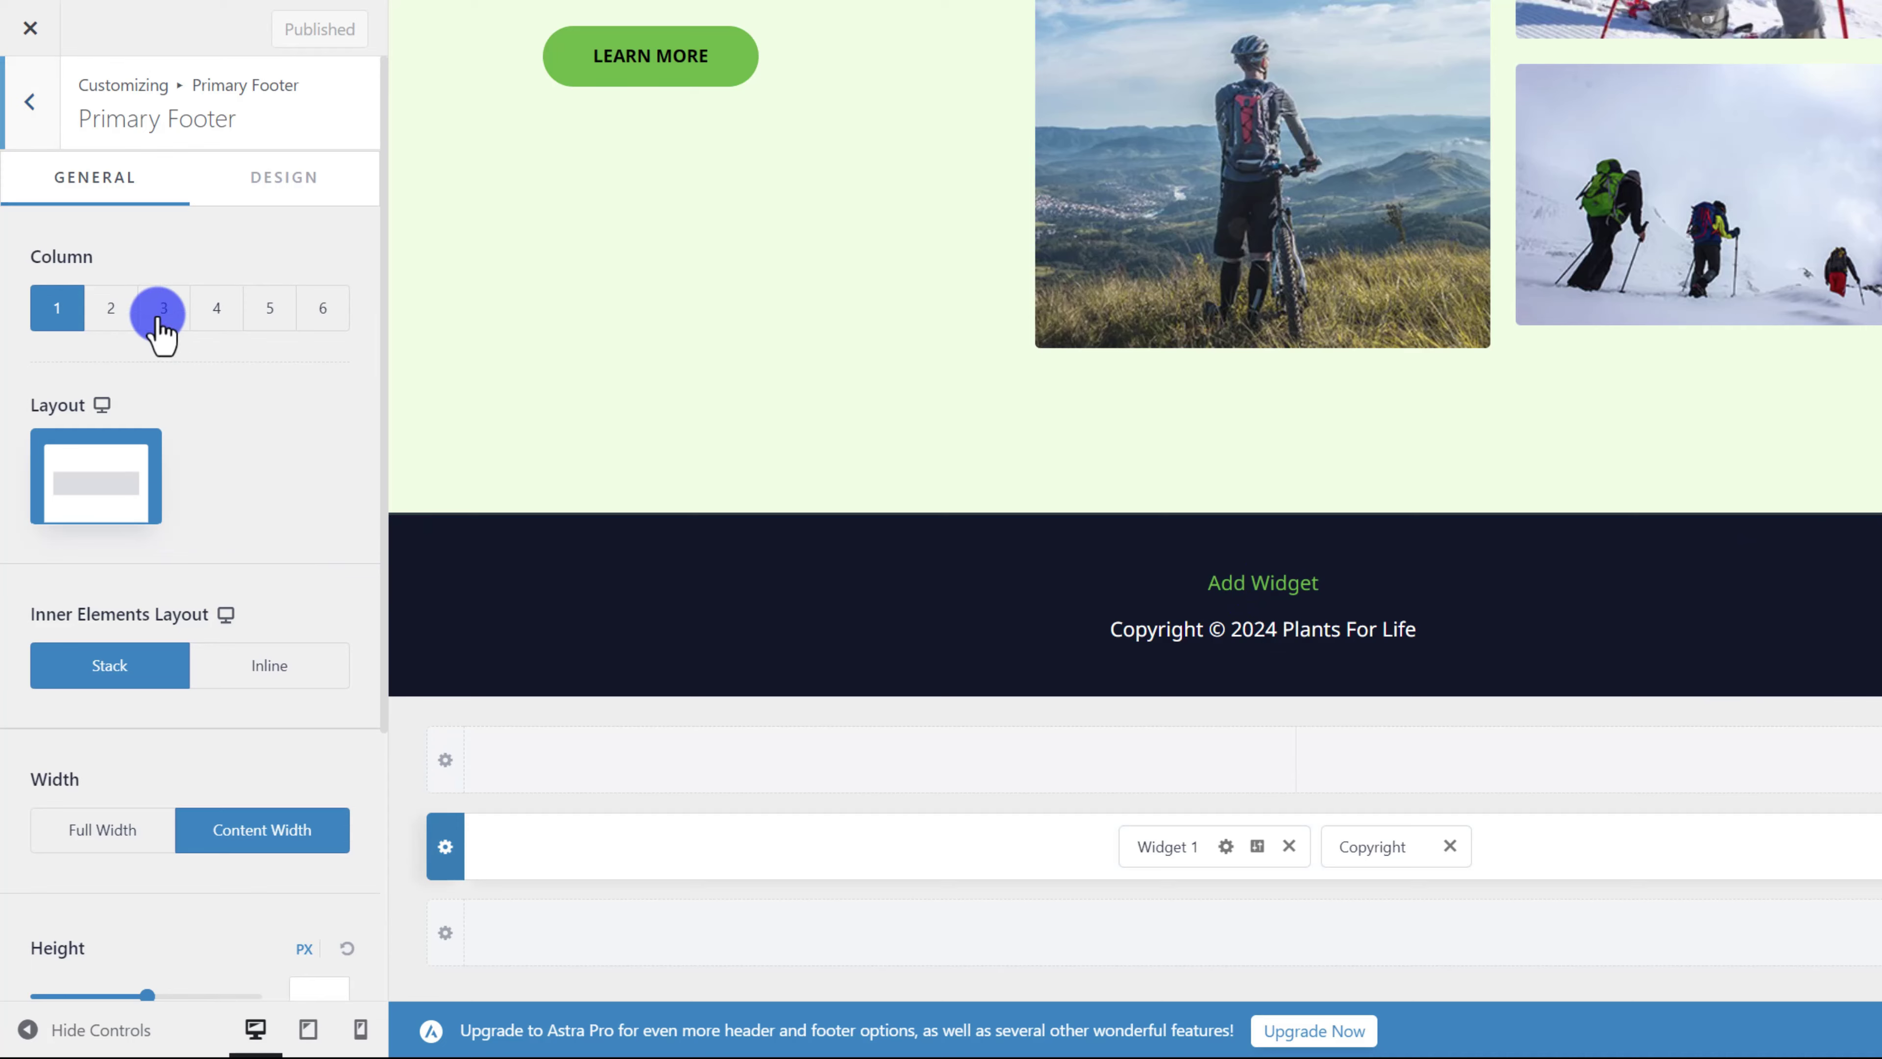
{"action": "left_click", "coordinate": [160, 317]}
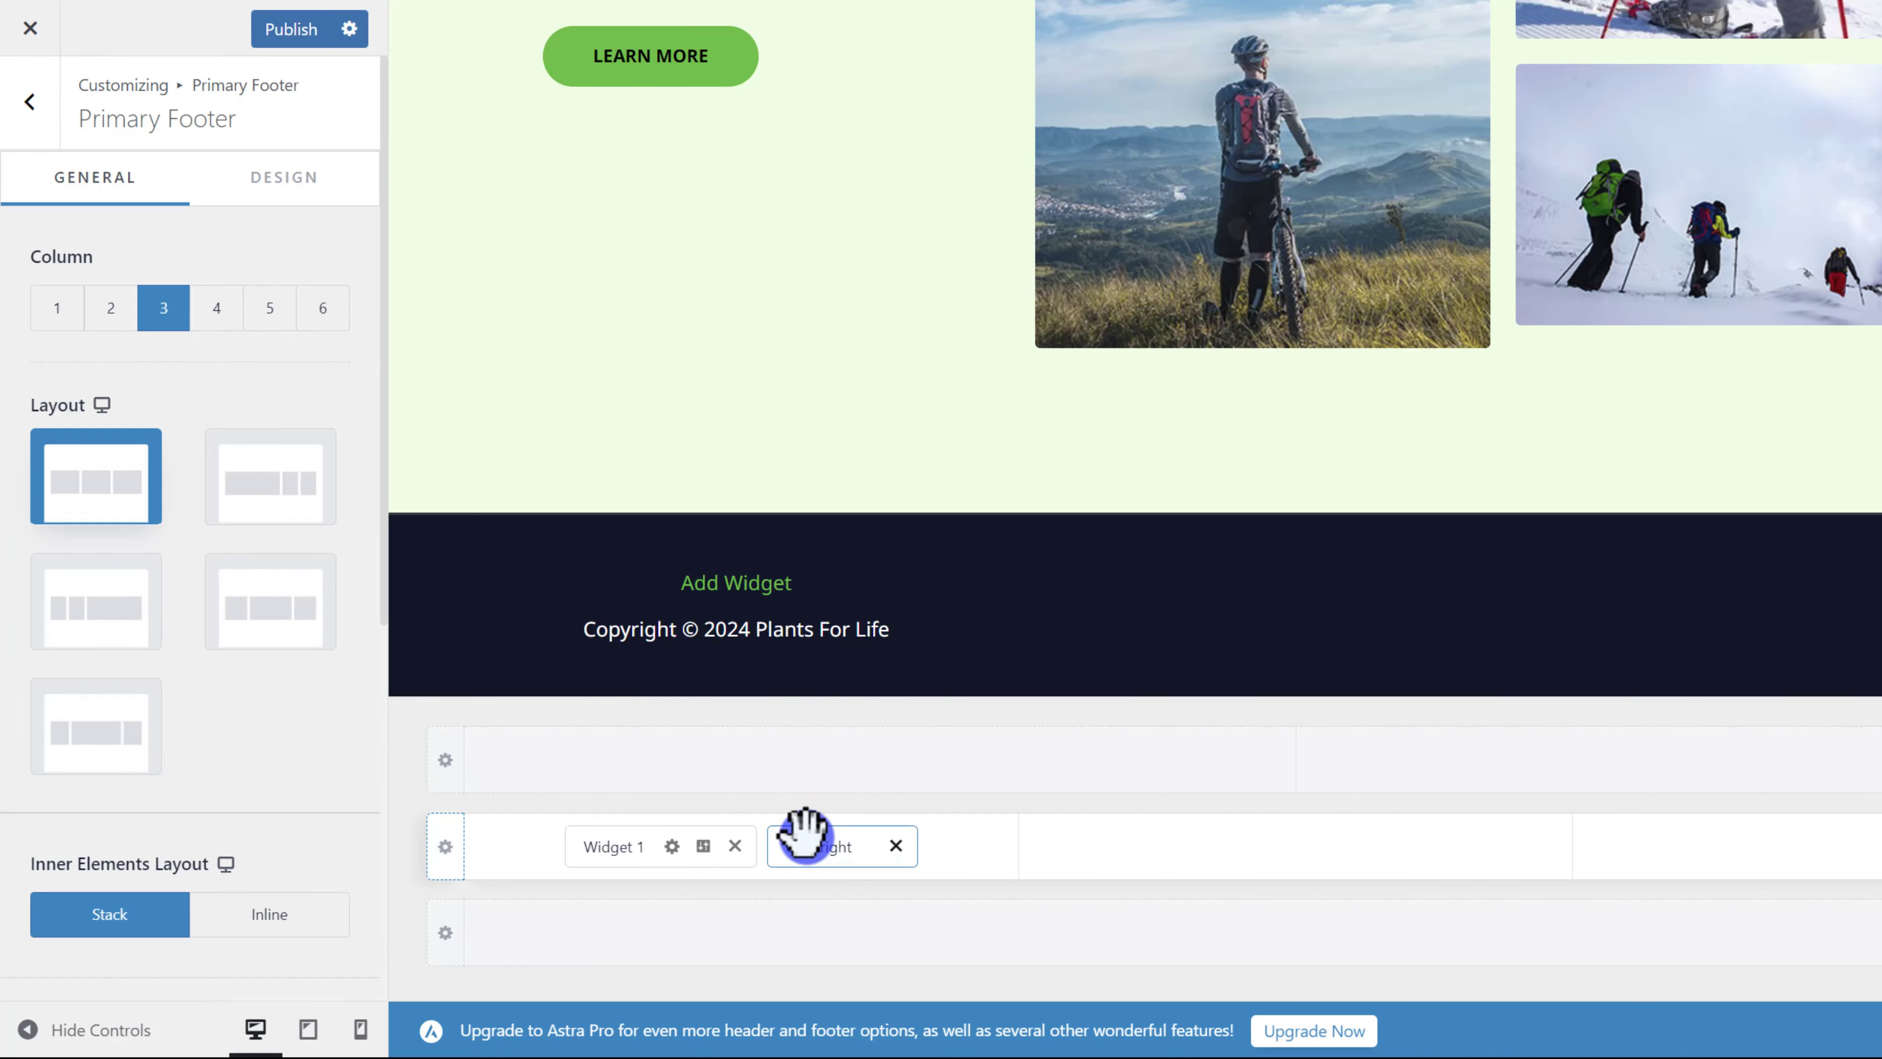
{"action": "left_click_drag", "start_coordinate": [807, 845], "coordinate": [619, 861]}
{"action": "left_click_drag", "start_coordinate": [765, 849], "coordinate": [1714, 845]}
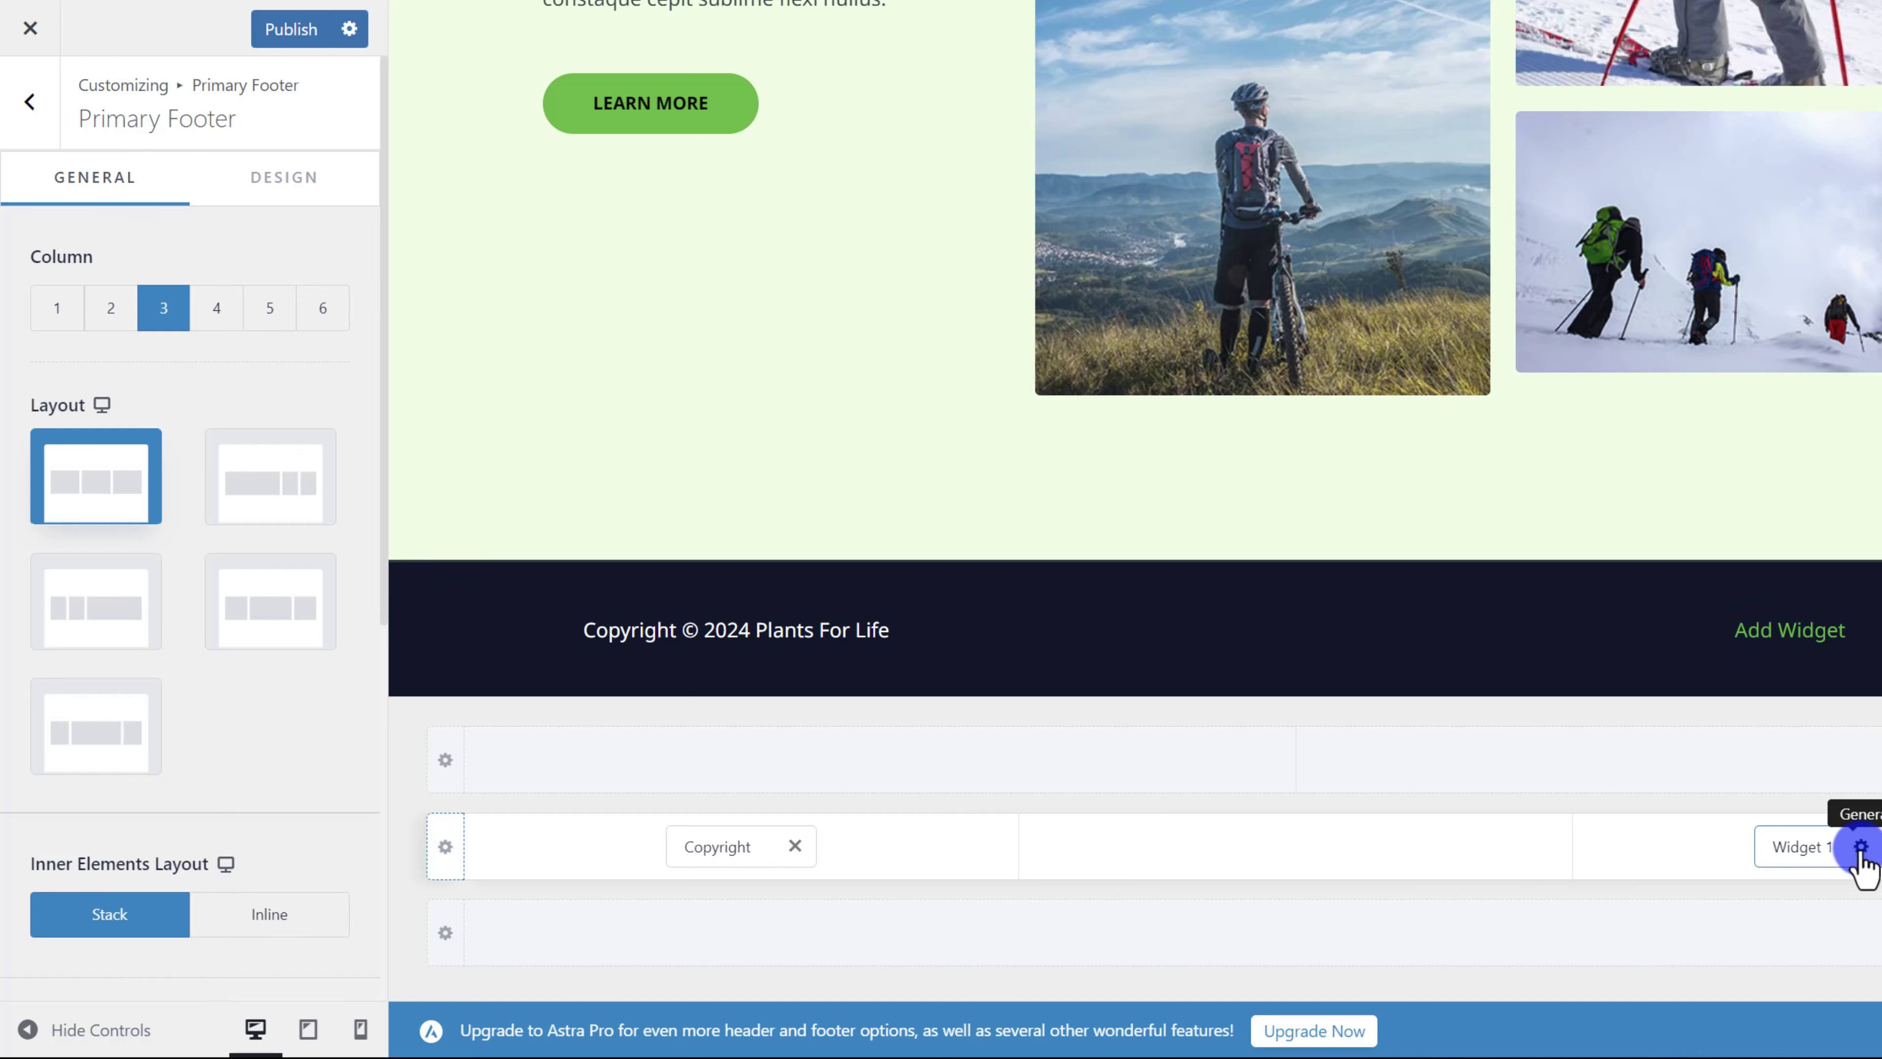
{"action": "left_click_drag", "start_coordinate": [1862, 860], "coordinate": [1306, 864]}
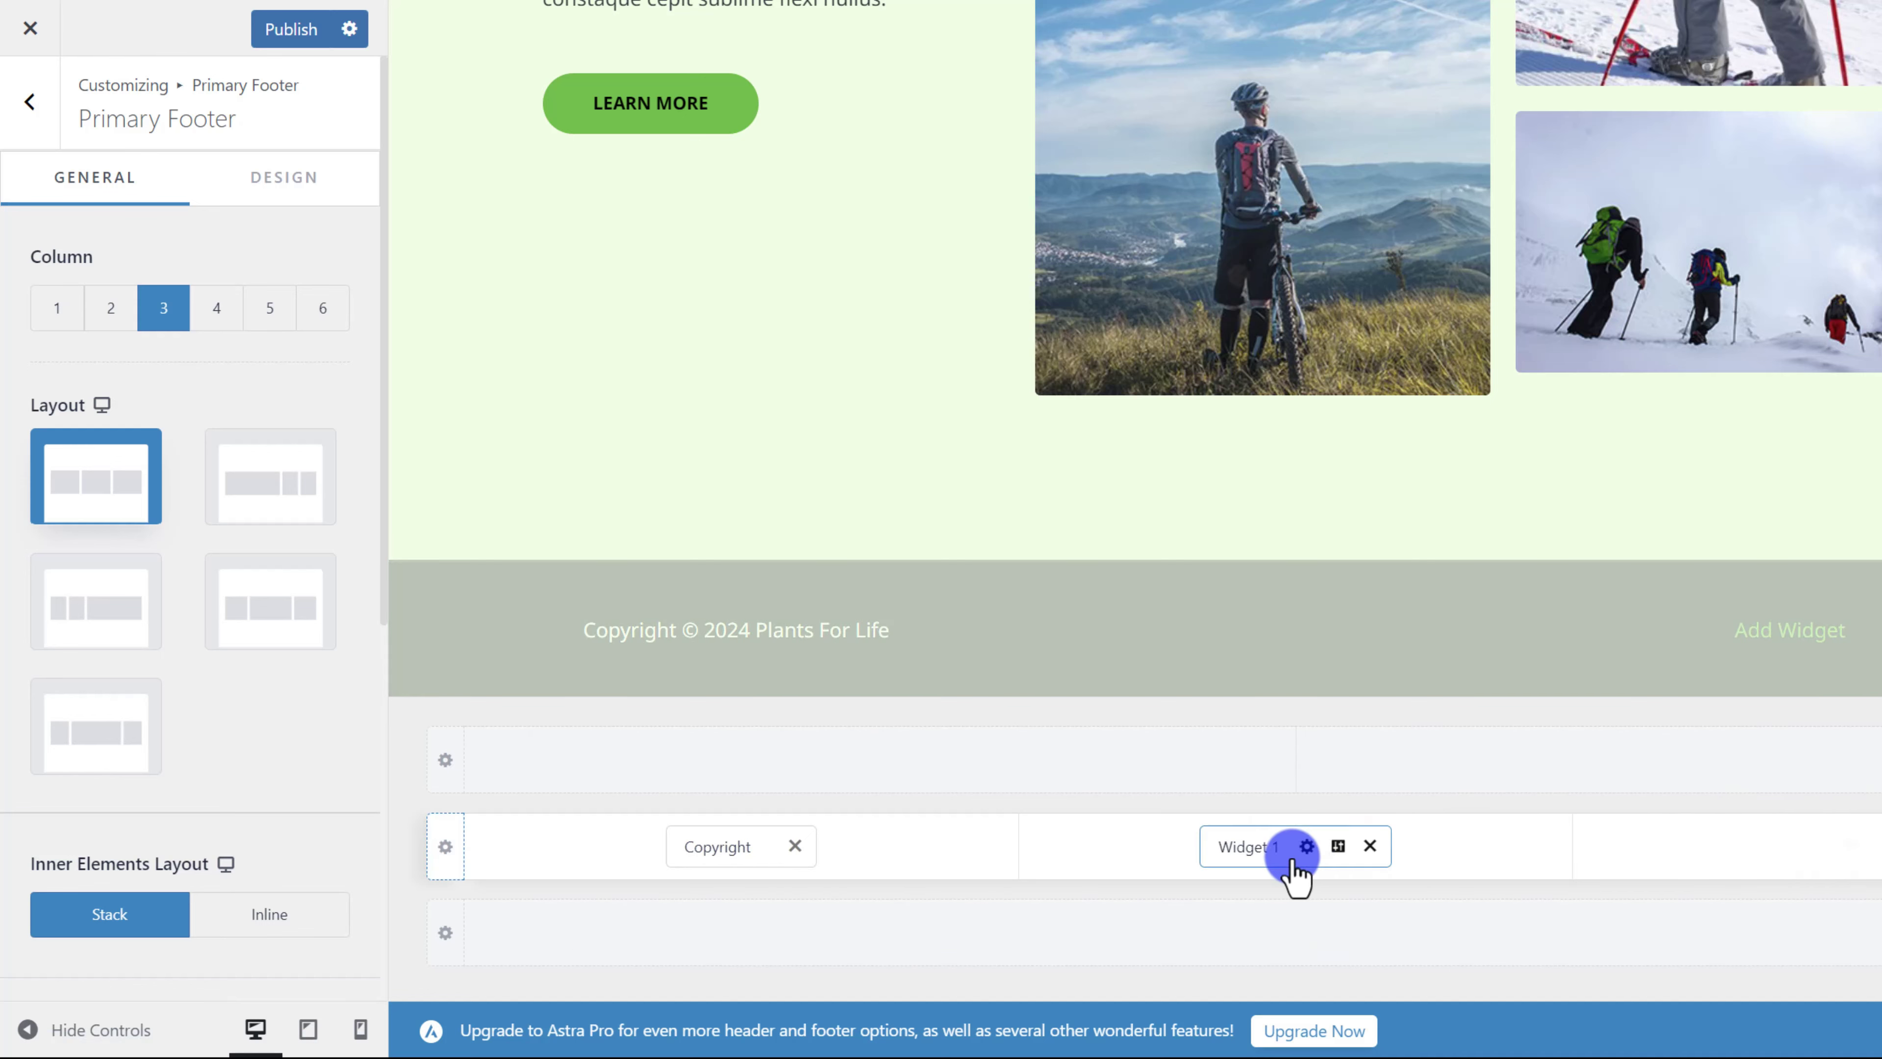
- Add the Social element to the empty third column of the primary footer row
{"action": "left_click", "coordinate": [1849, 845]}
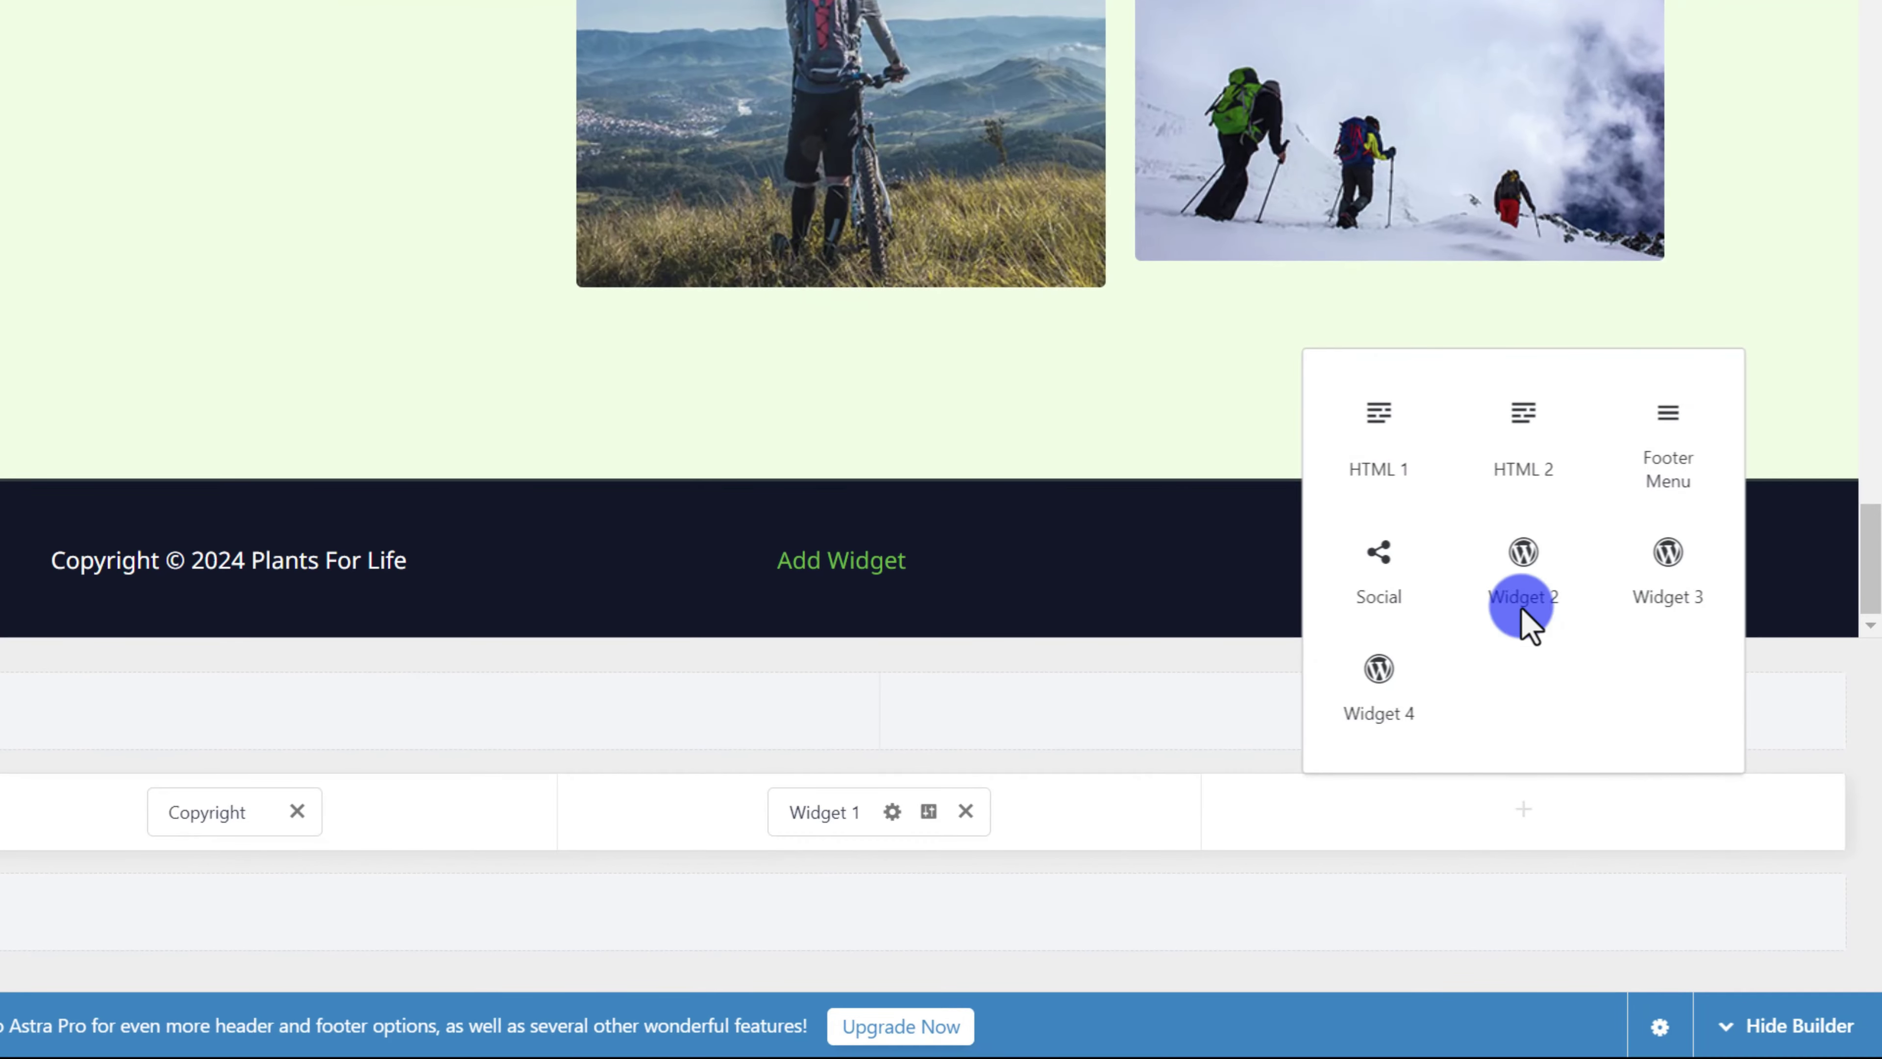
{"action": "left_click", "coordinate": [1382, 593]}
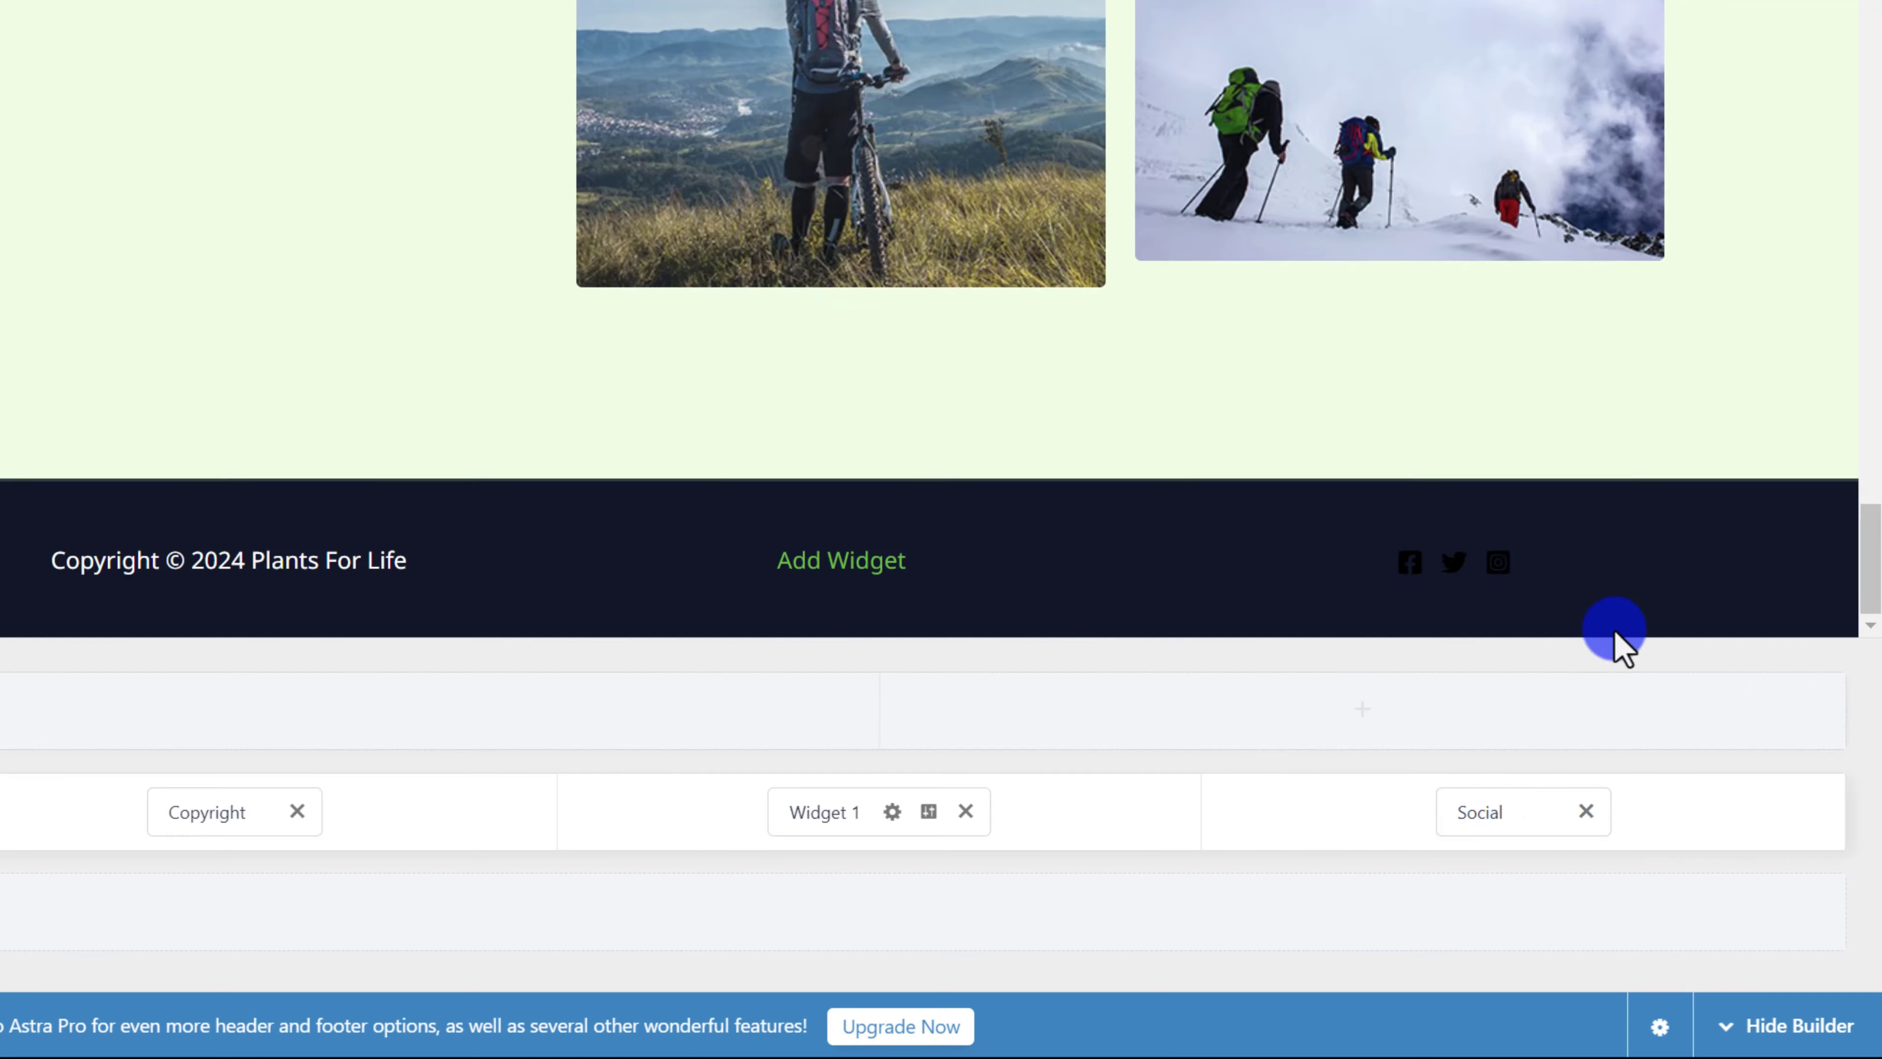
{"action": "left_click", "coordinate": [1429, 593]}
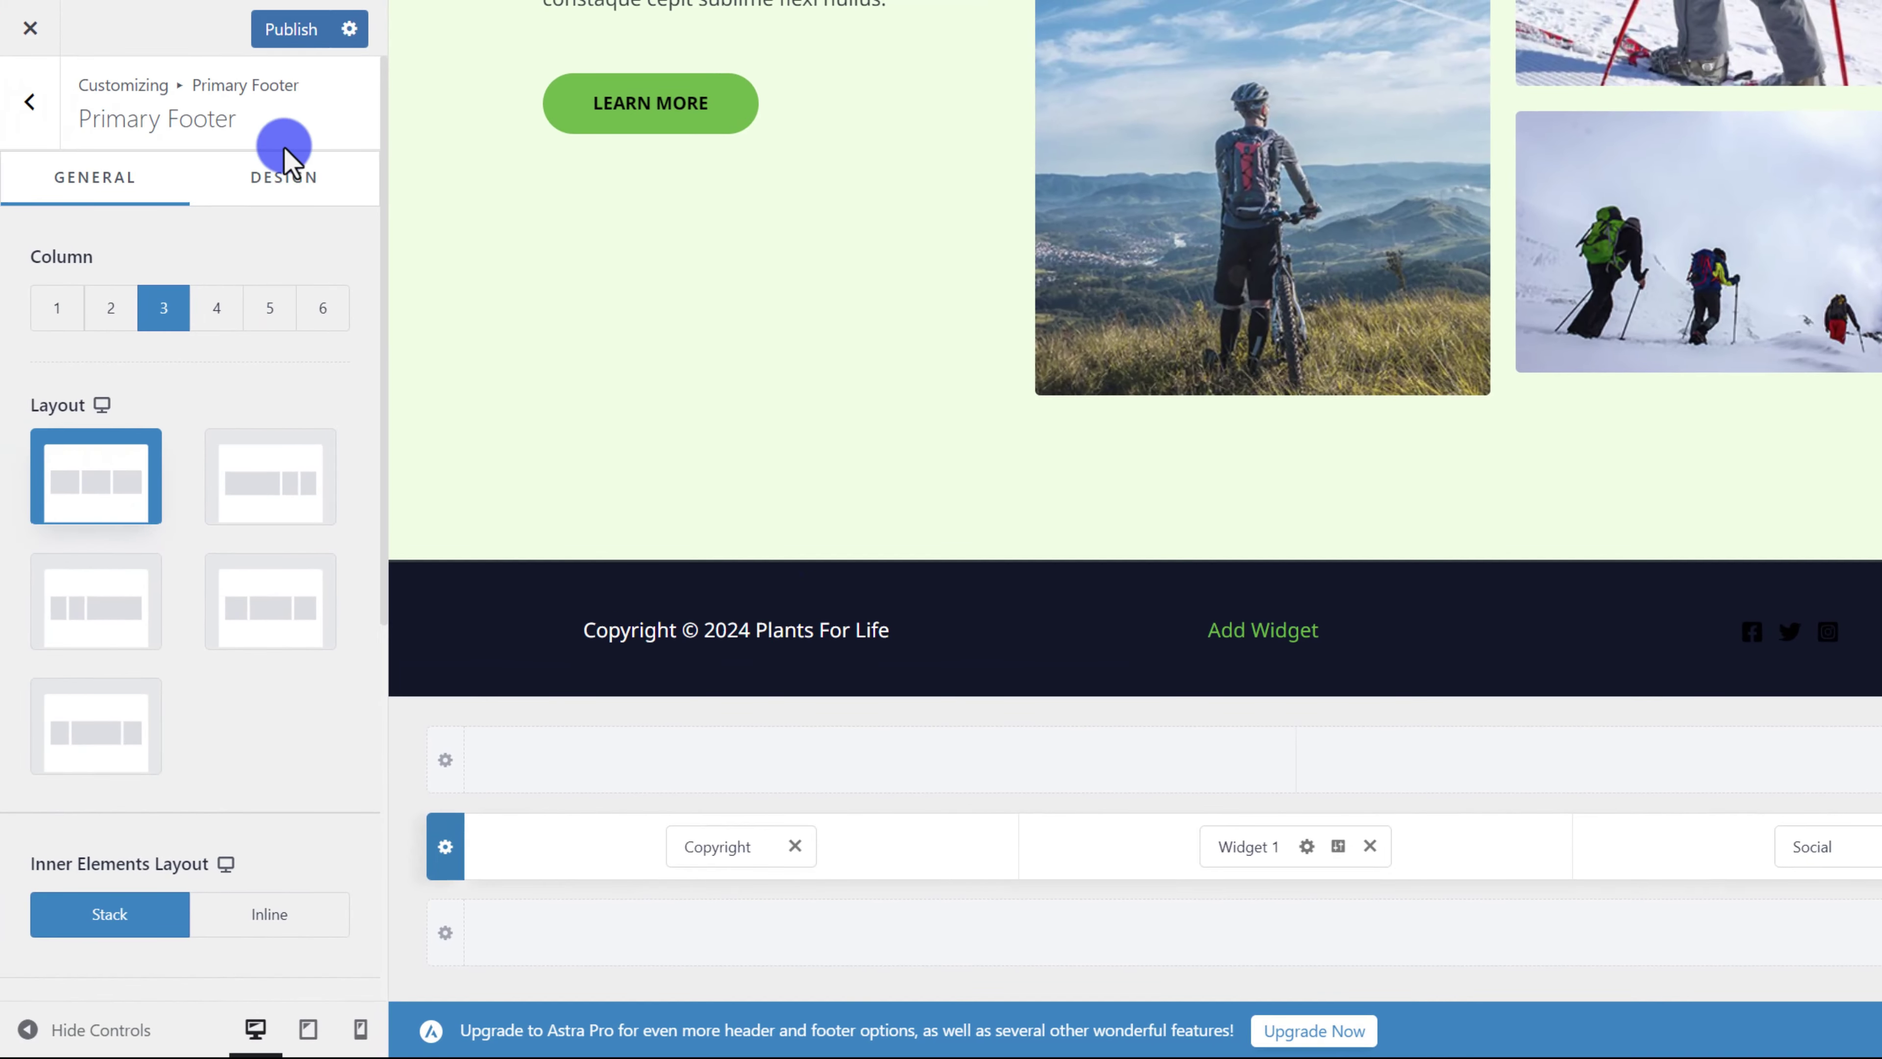
- Set the normal icon color of the footer's social icons to white (FFFFFF)
{"action": "left_click", "coordinate": [1823, 849]}
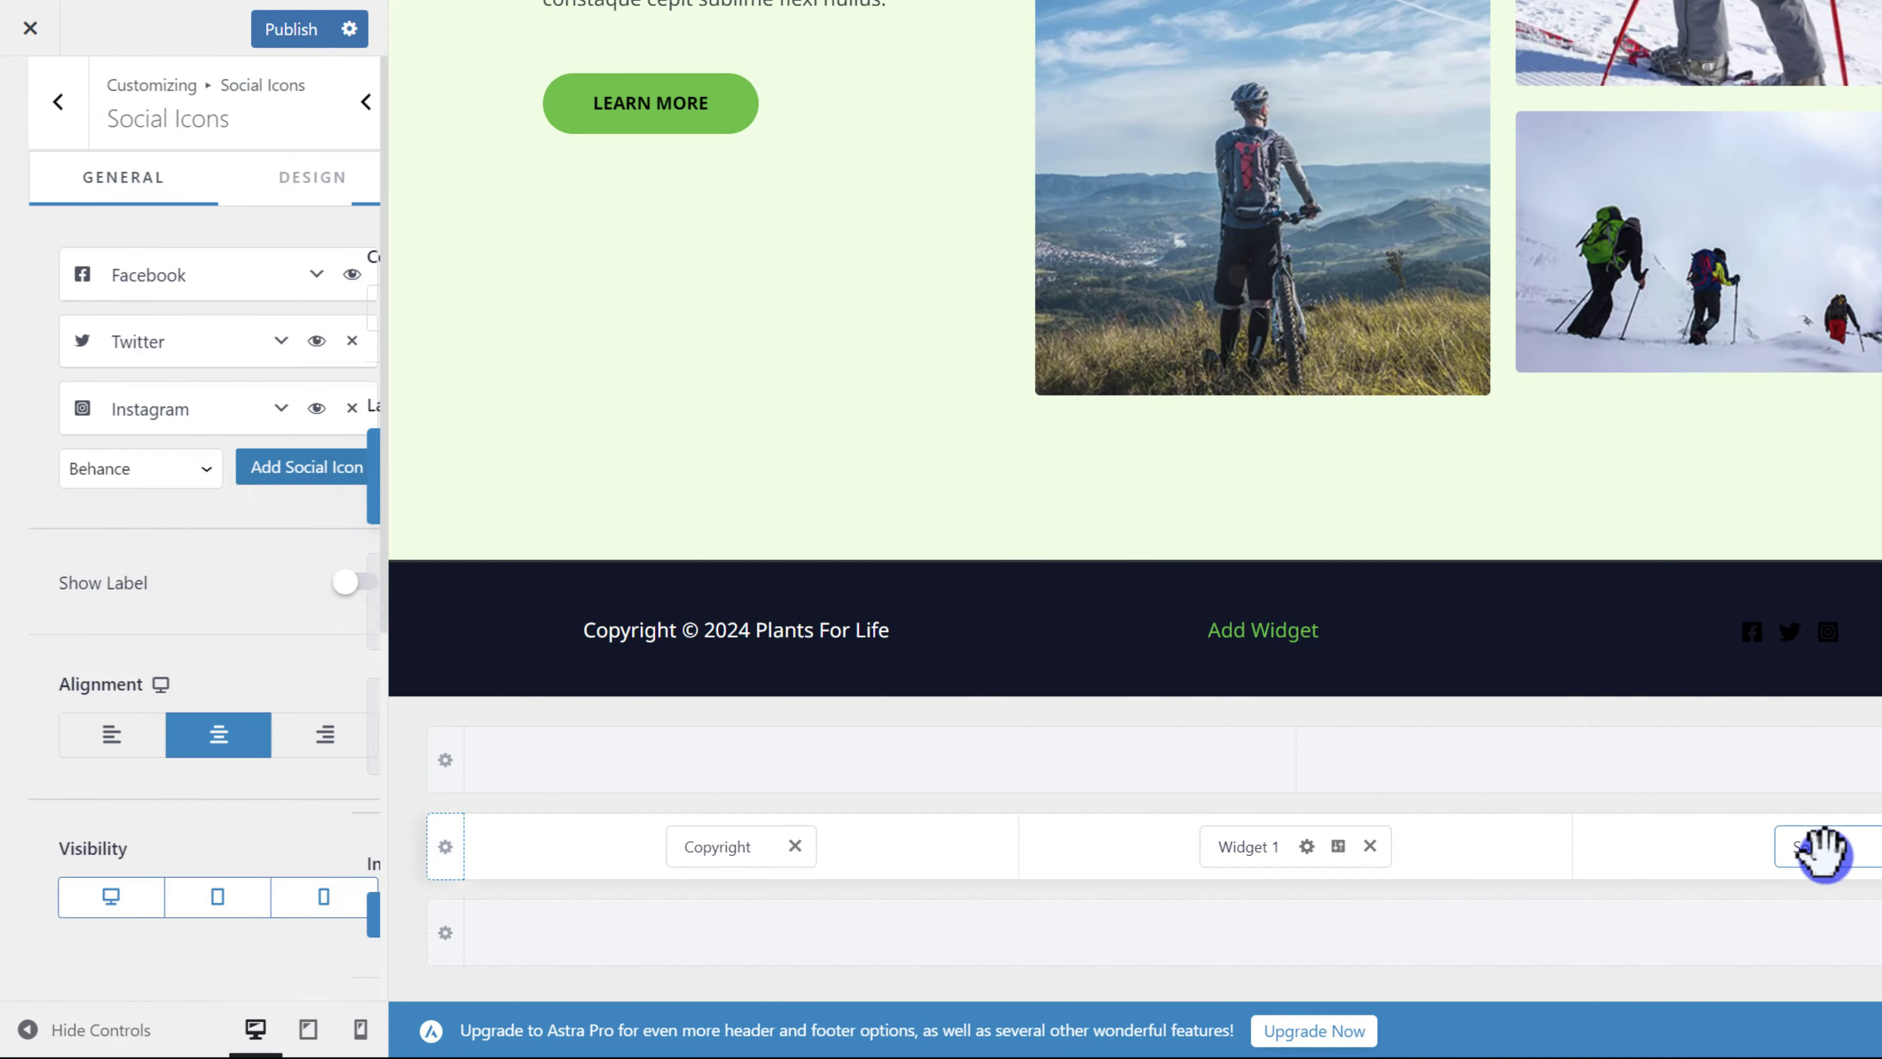
{"action": "left_click", "coordinate": [290, 169]}
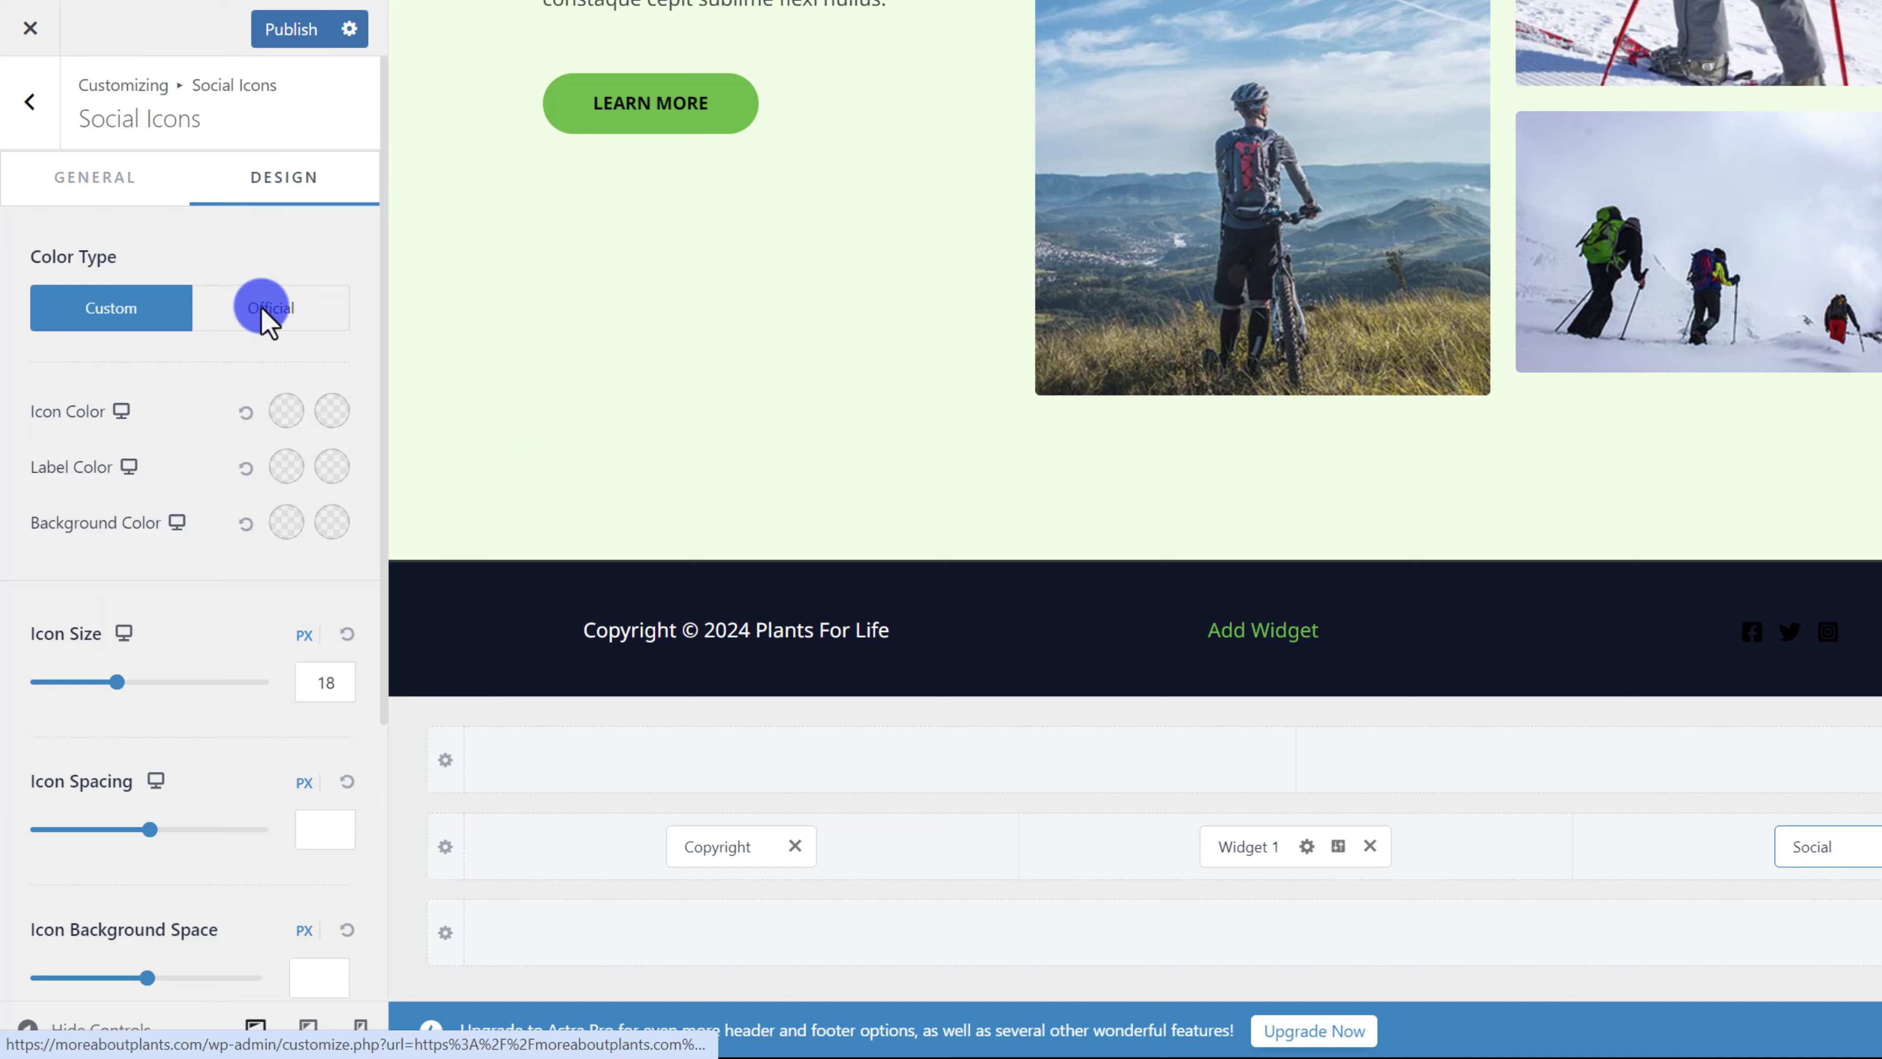
{"action": "left_click", "coordinate": [288, 415]}
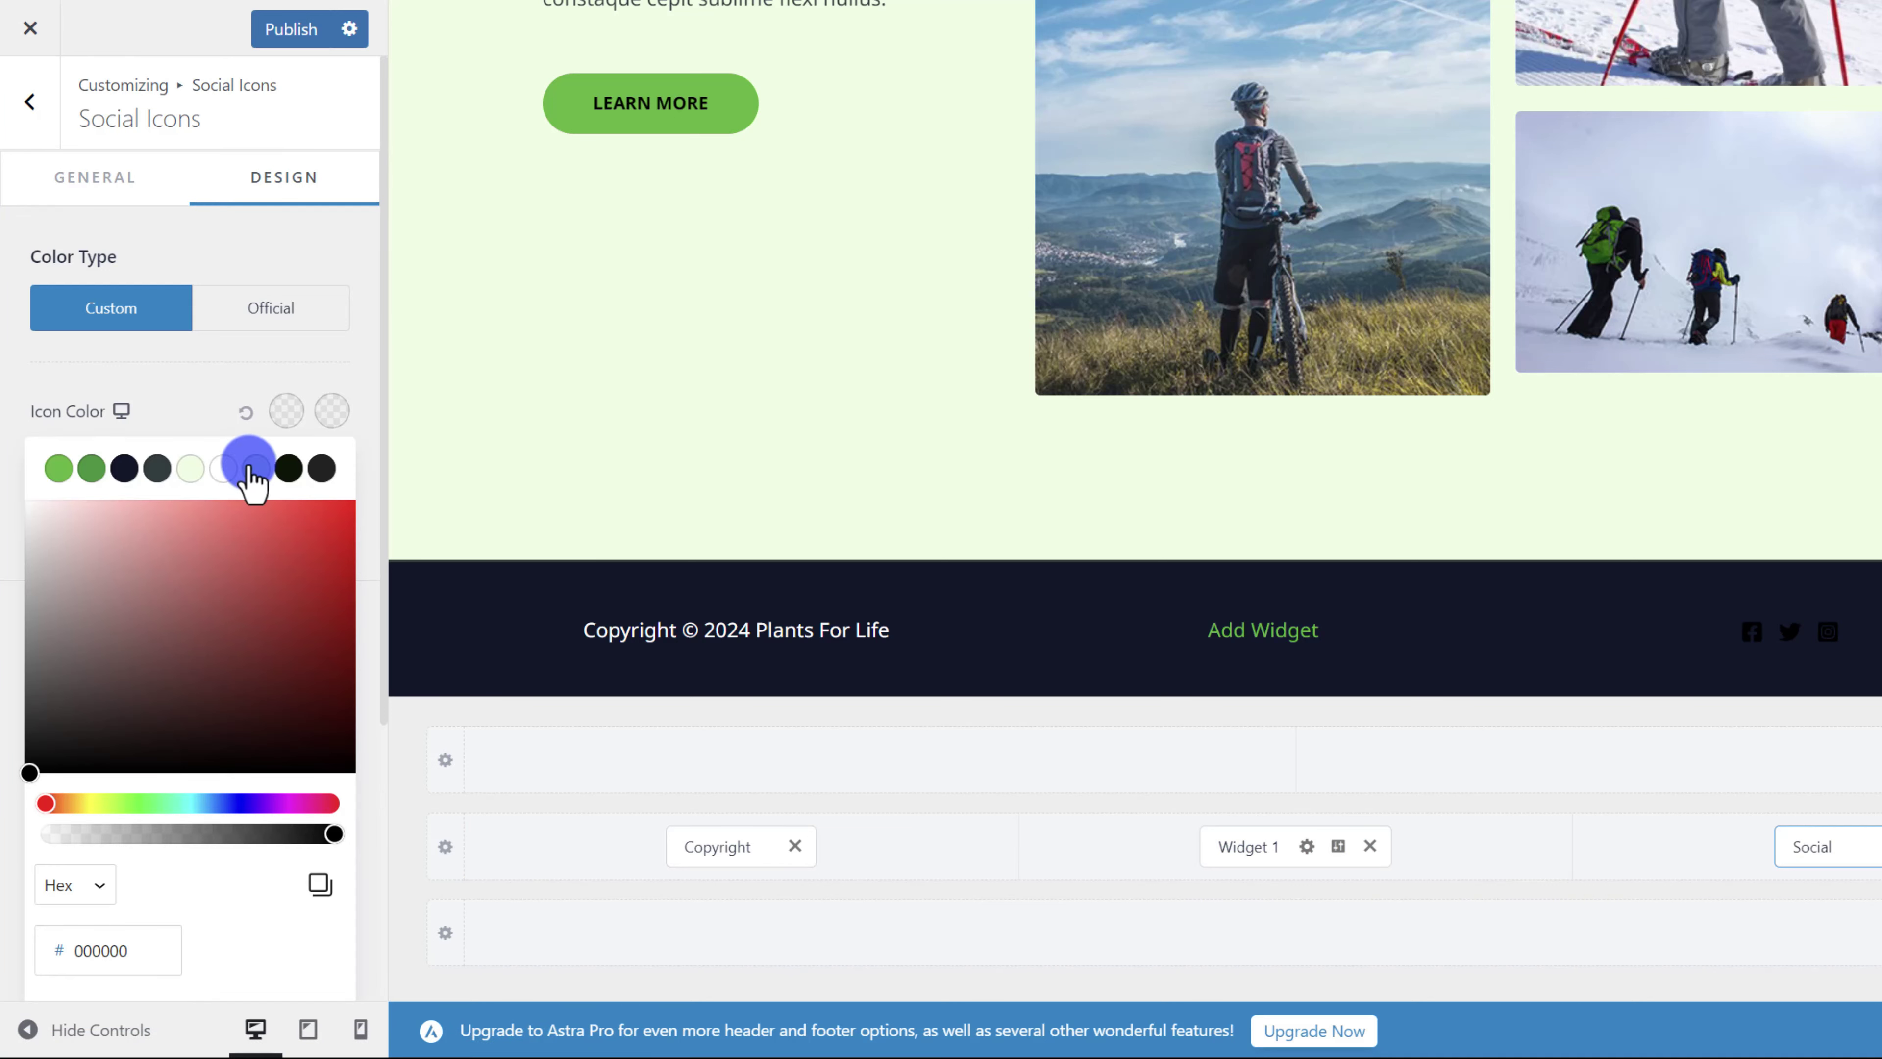
{"action": "left_click", "coordinate": [222, 467]}
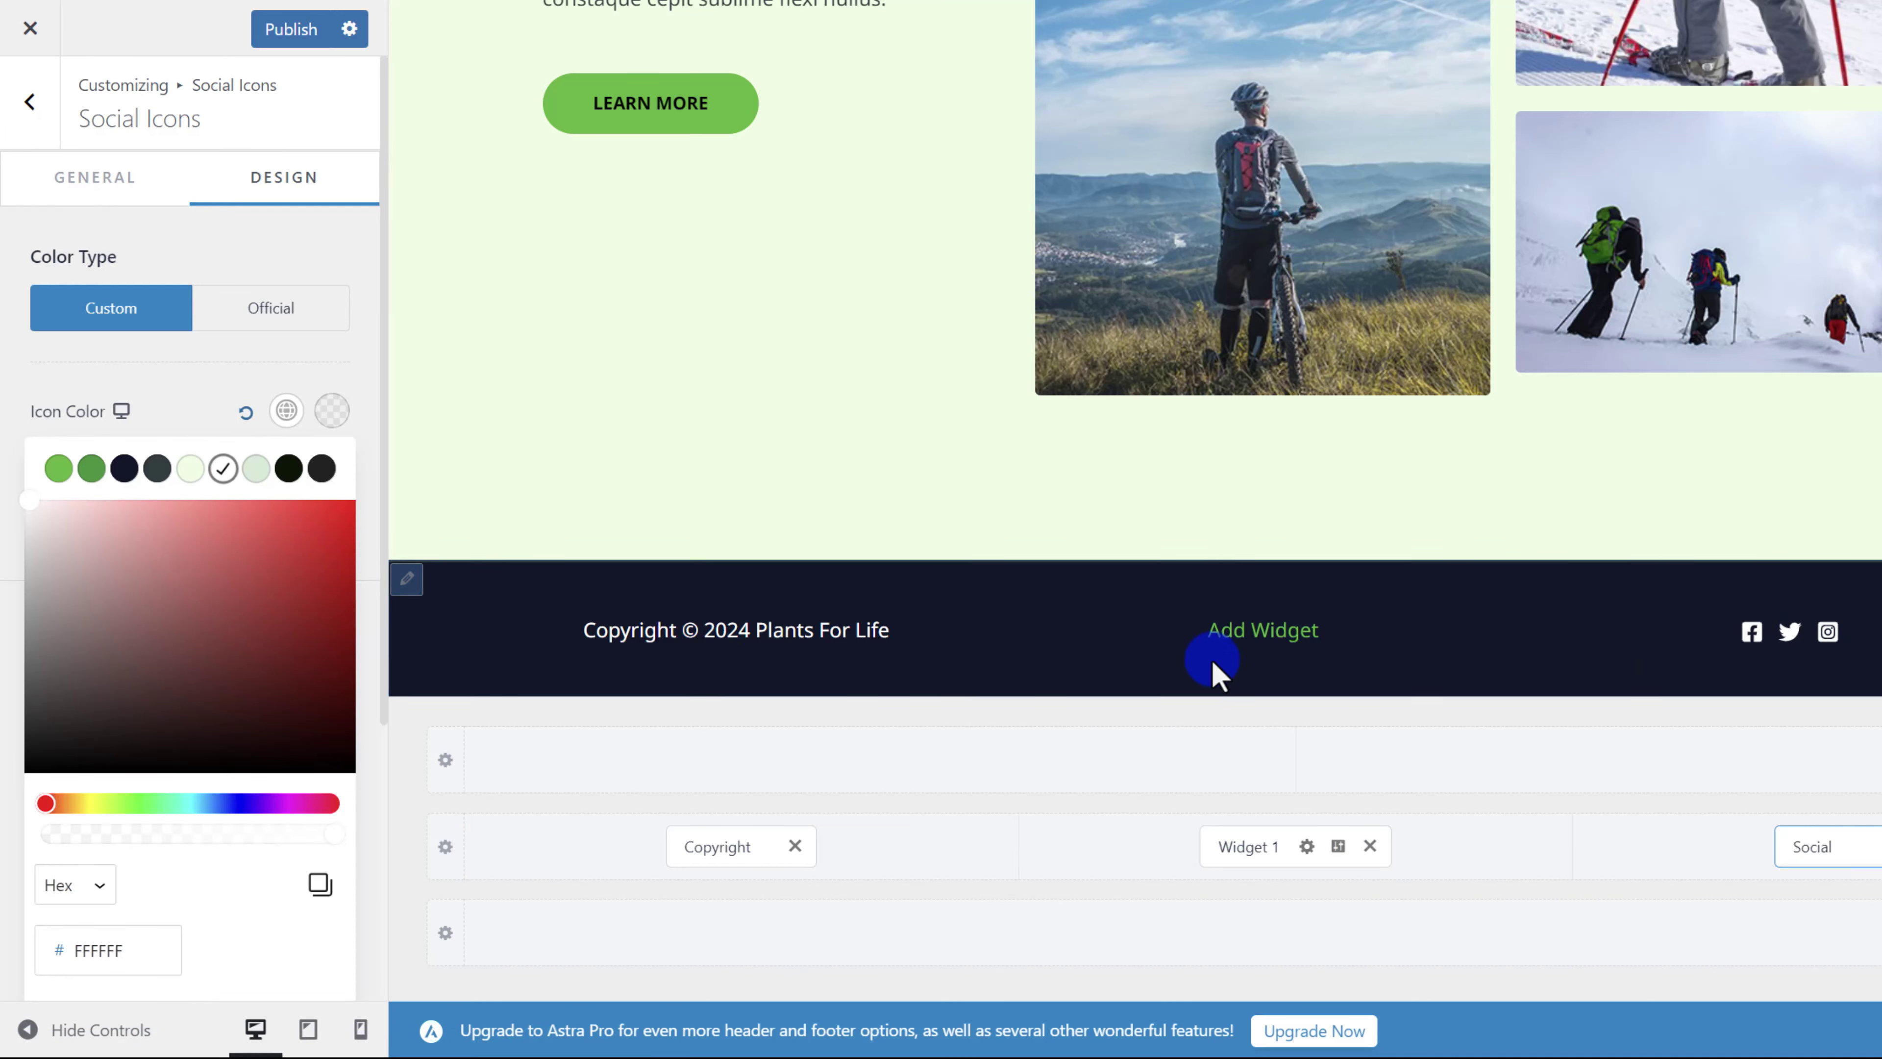
{"action": "left_click", "coordinate": [259, 269]}
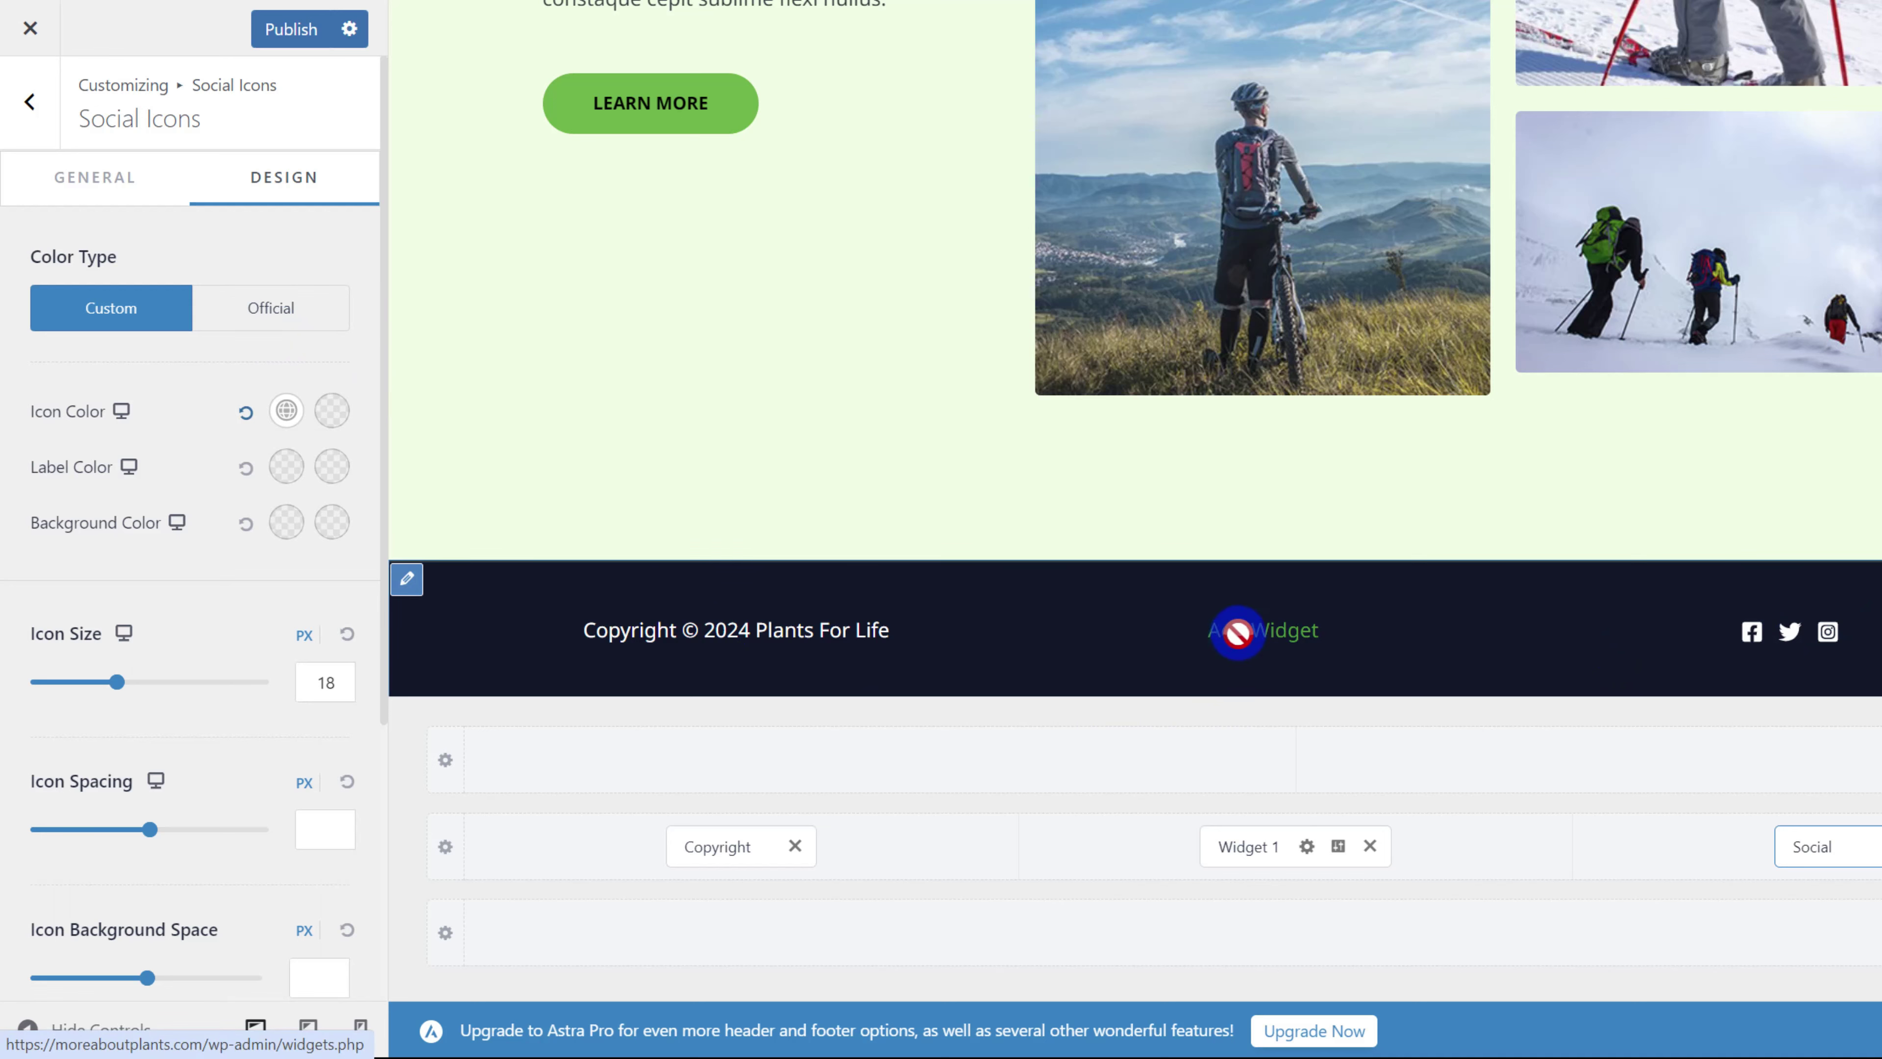
- Add a paragraph block to footer Widget 1 reading "Disclaimer // Terms of Use // Privacy Policy"
{"action": "left_click", "coordinate": [1263, 844]}
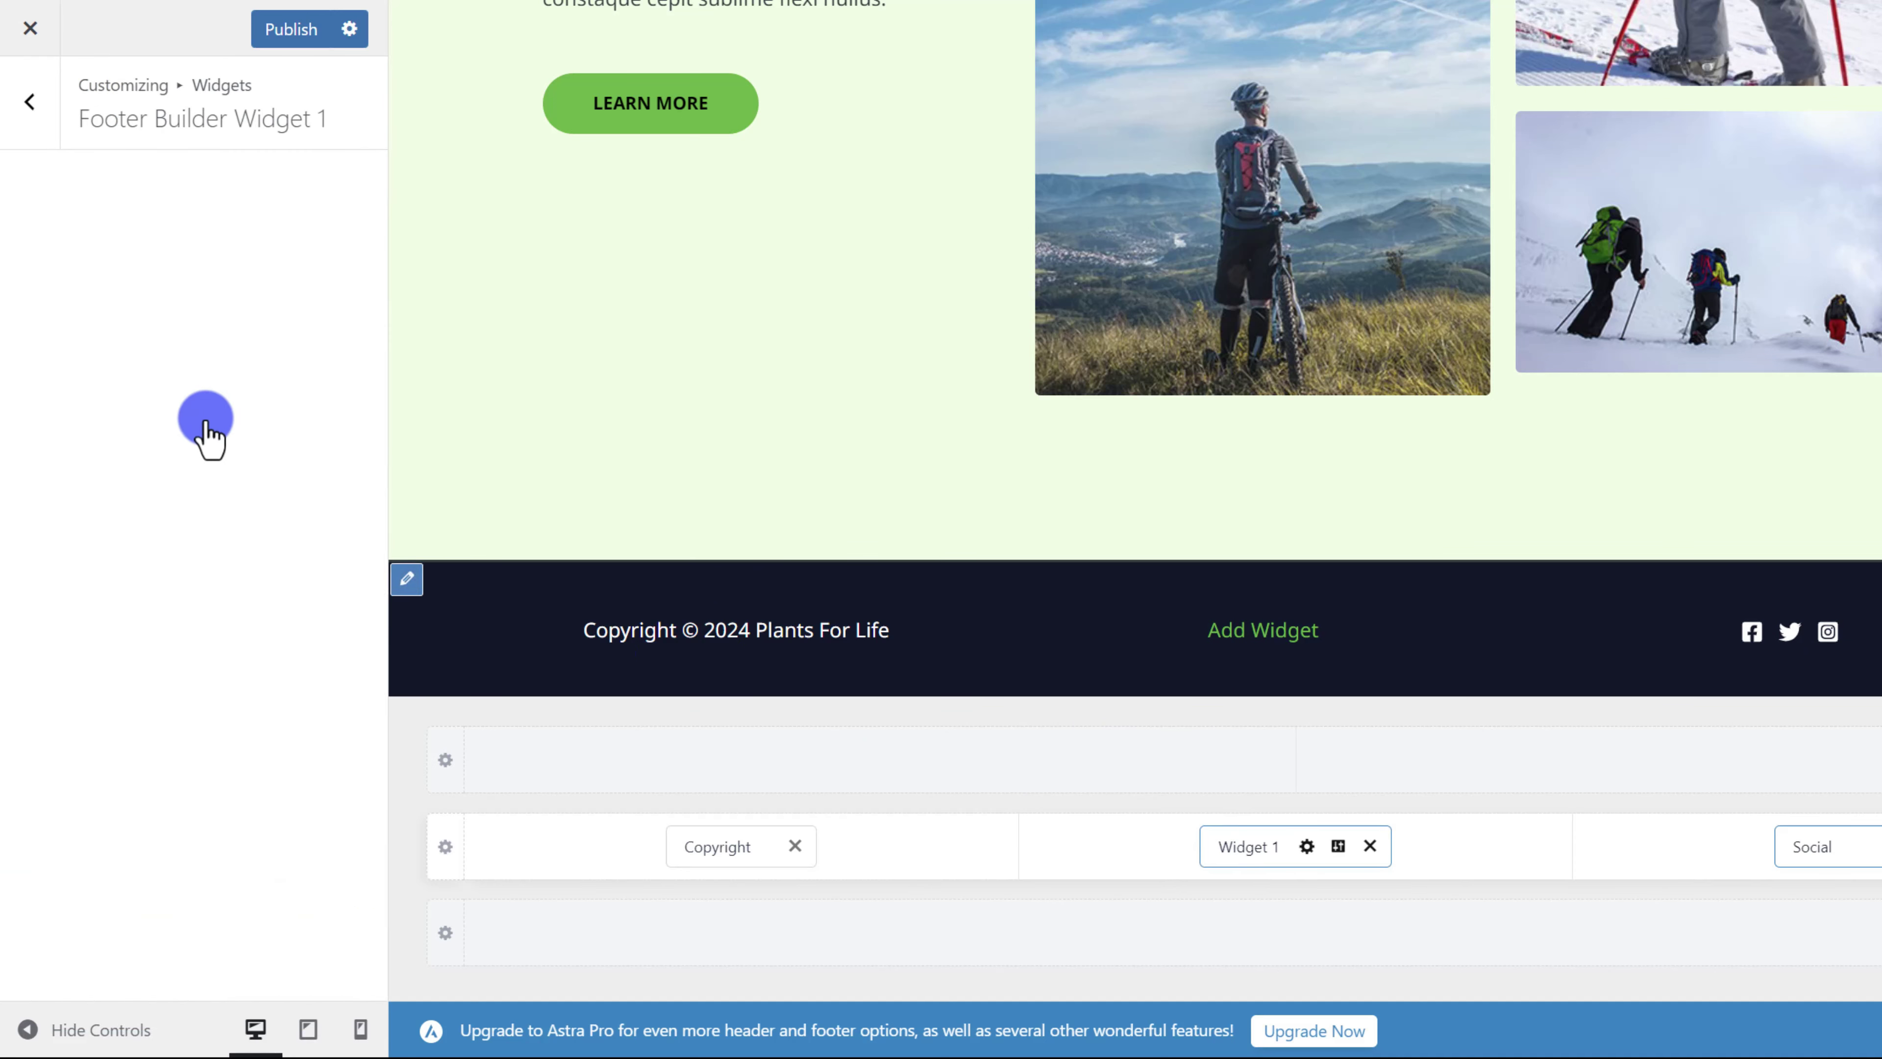
{"action": "left_click", "coordinate": [116, 694]}
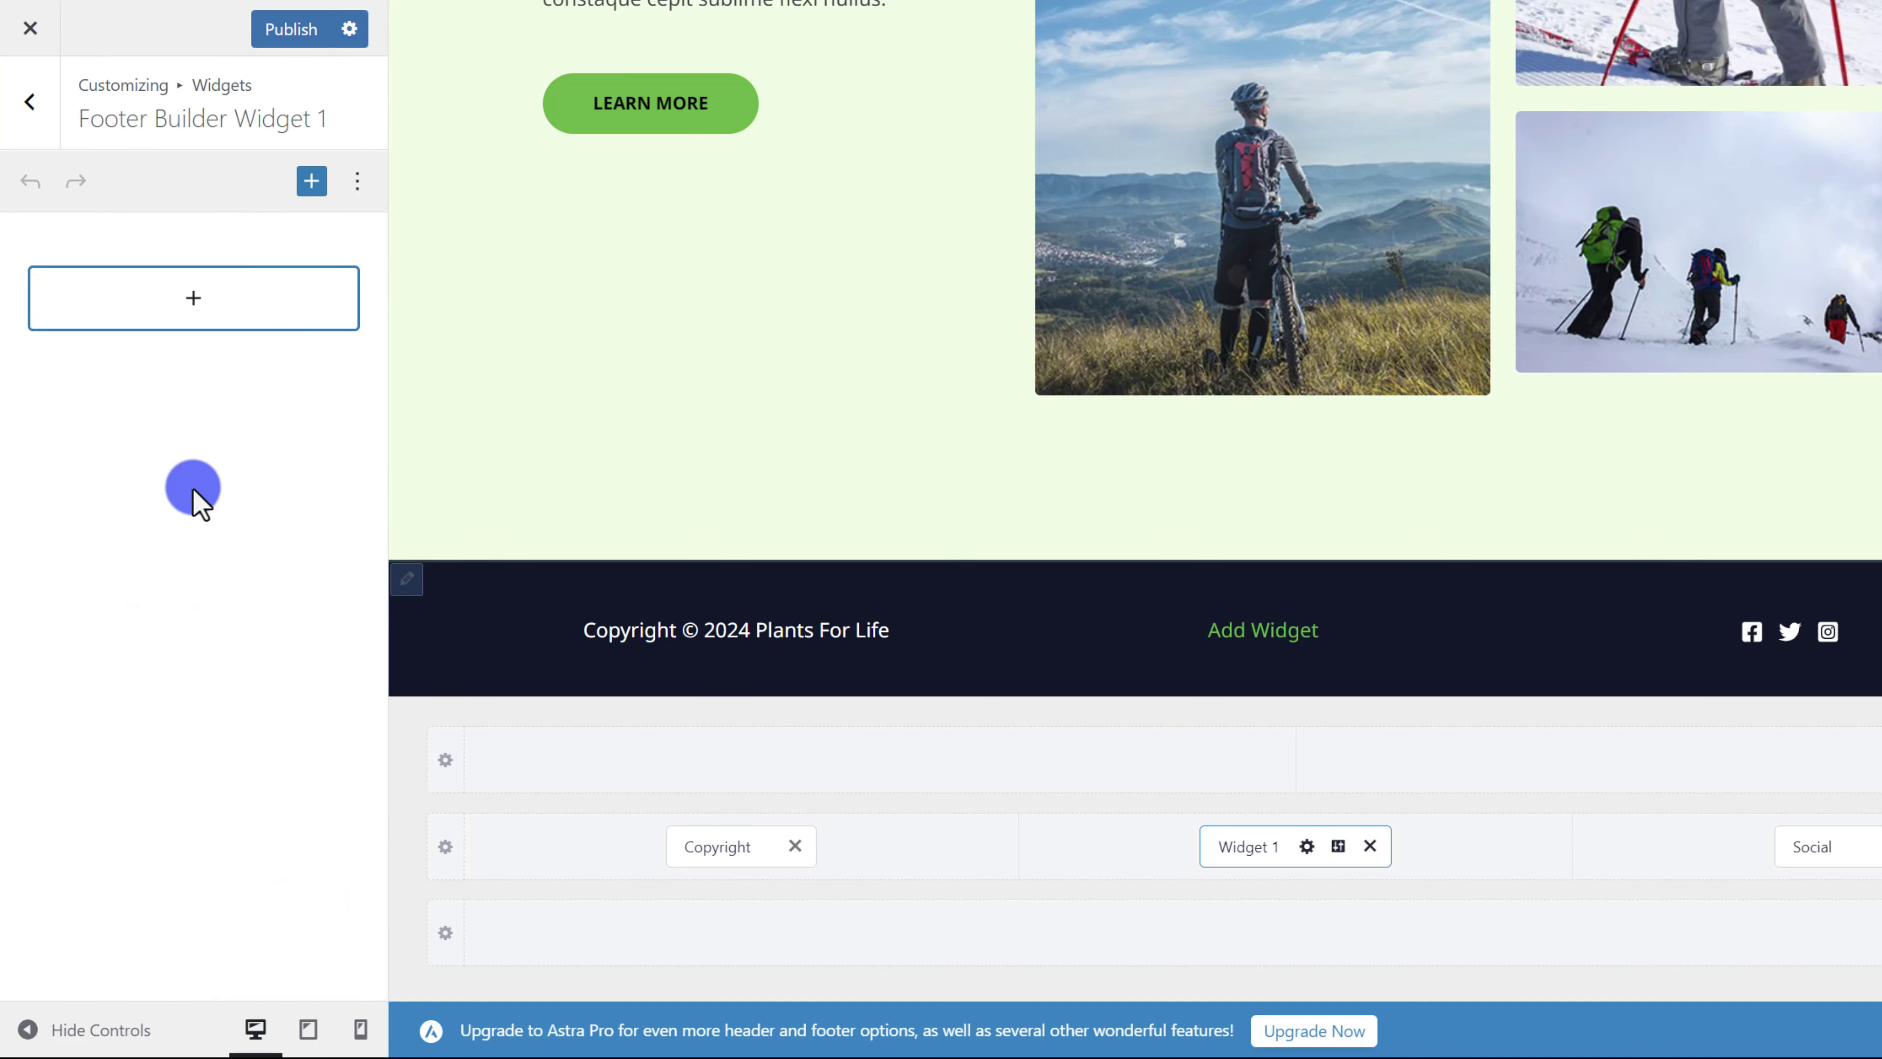
{"action": "left_click", "coordinate": [186, 302]}
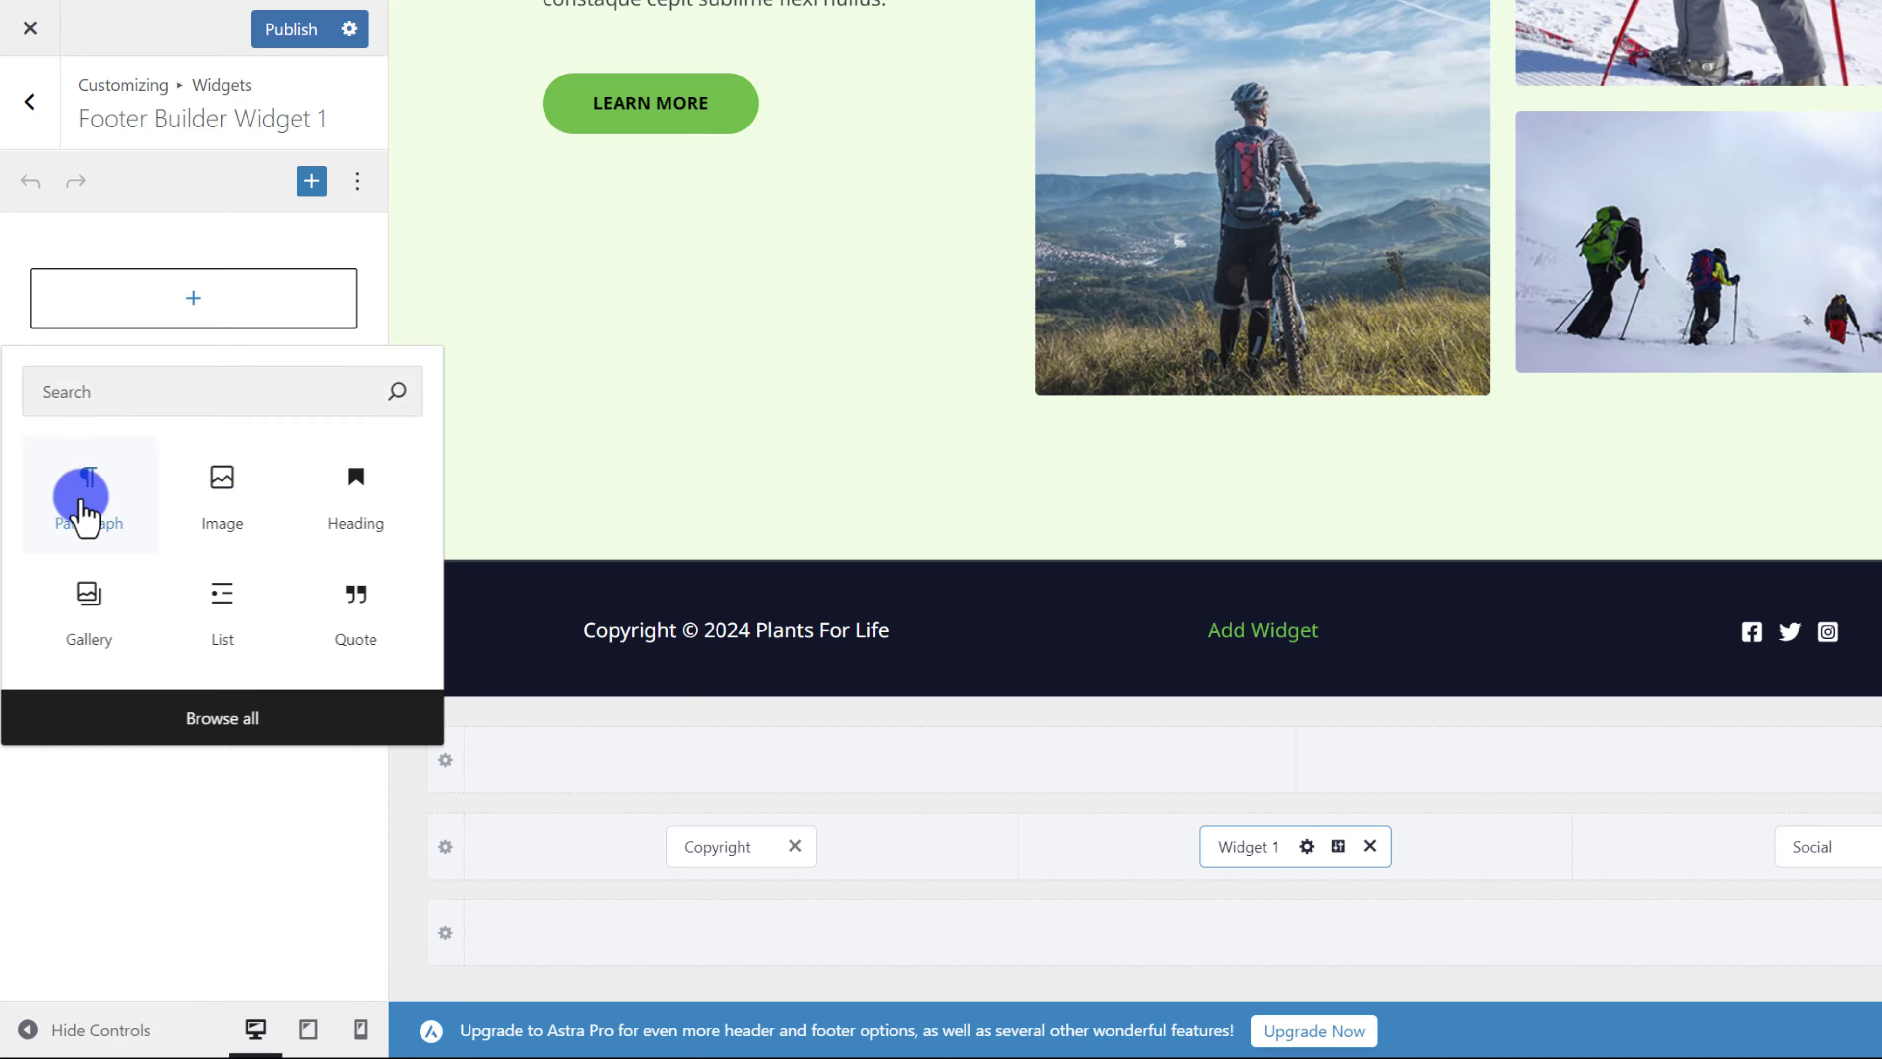
{"action": "left_click", "coordinate": [85, 495]}
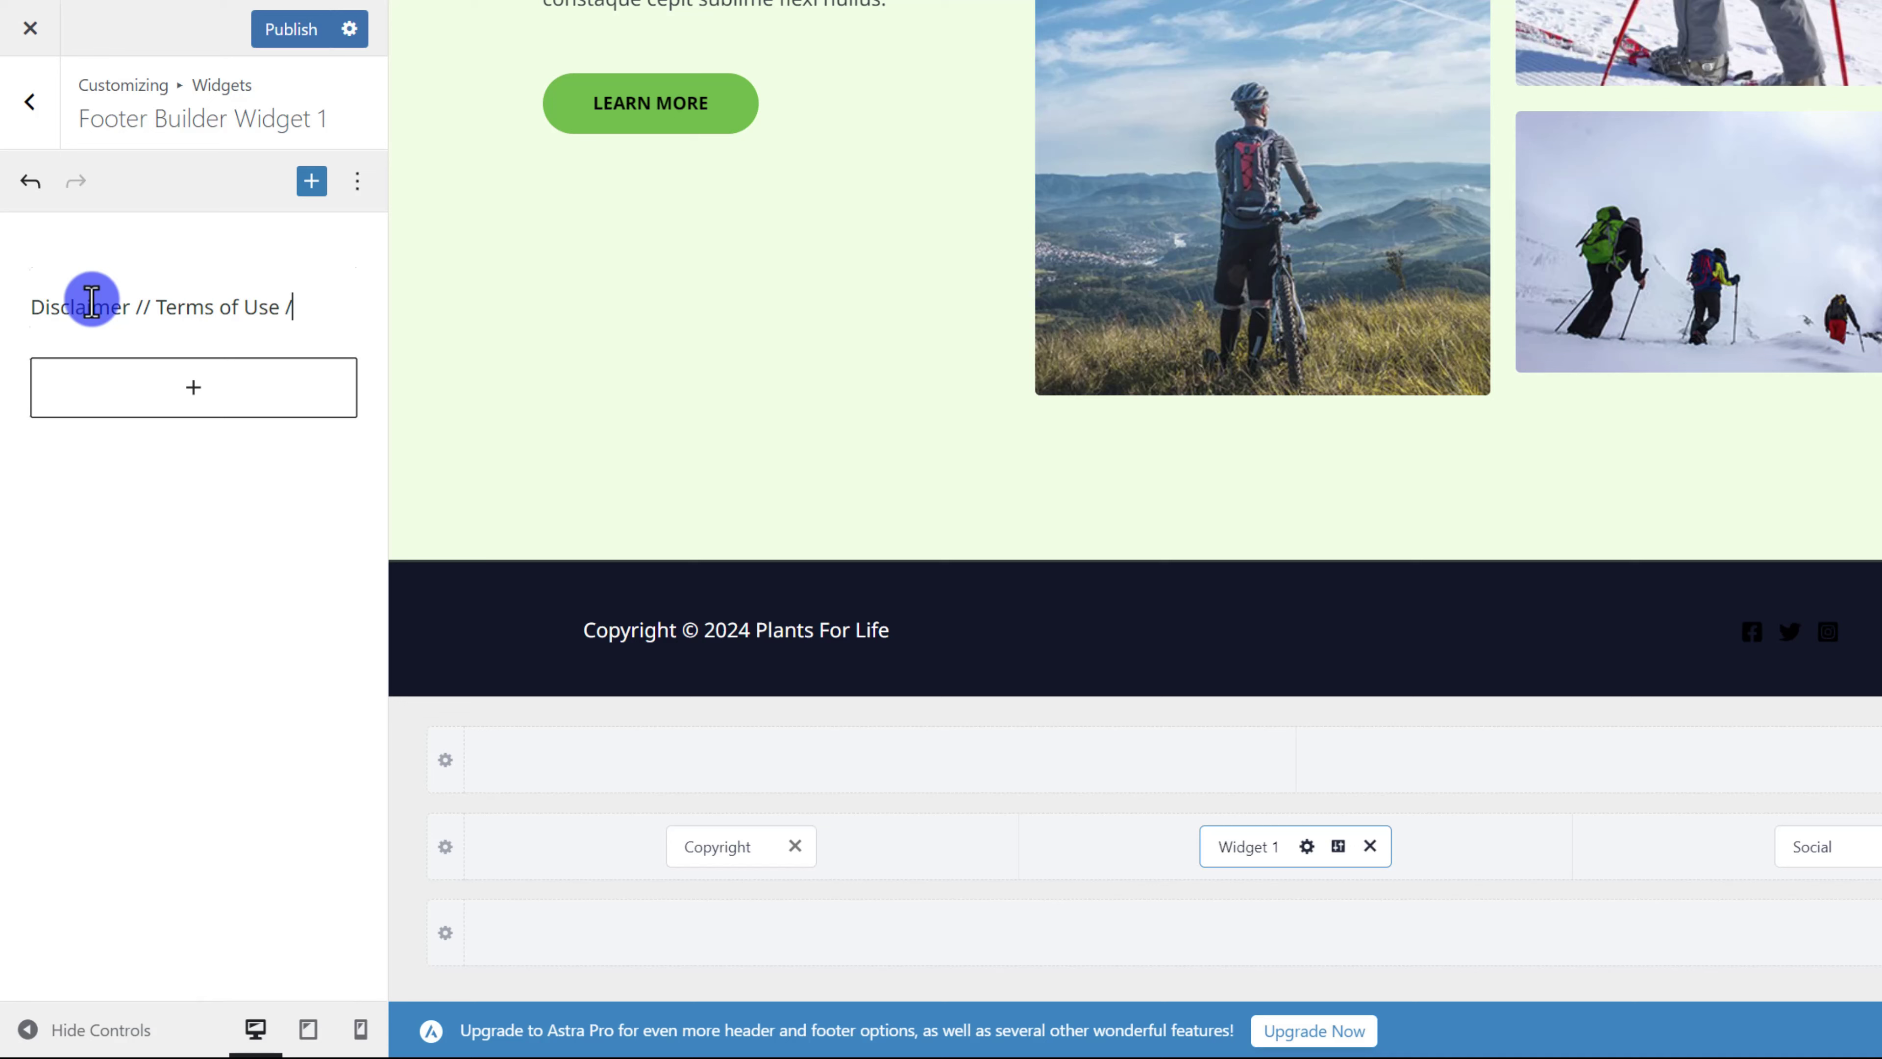
{"action": "type", "text": "Disclaimer // Terms of Use // Privacy Policy"}
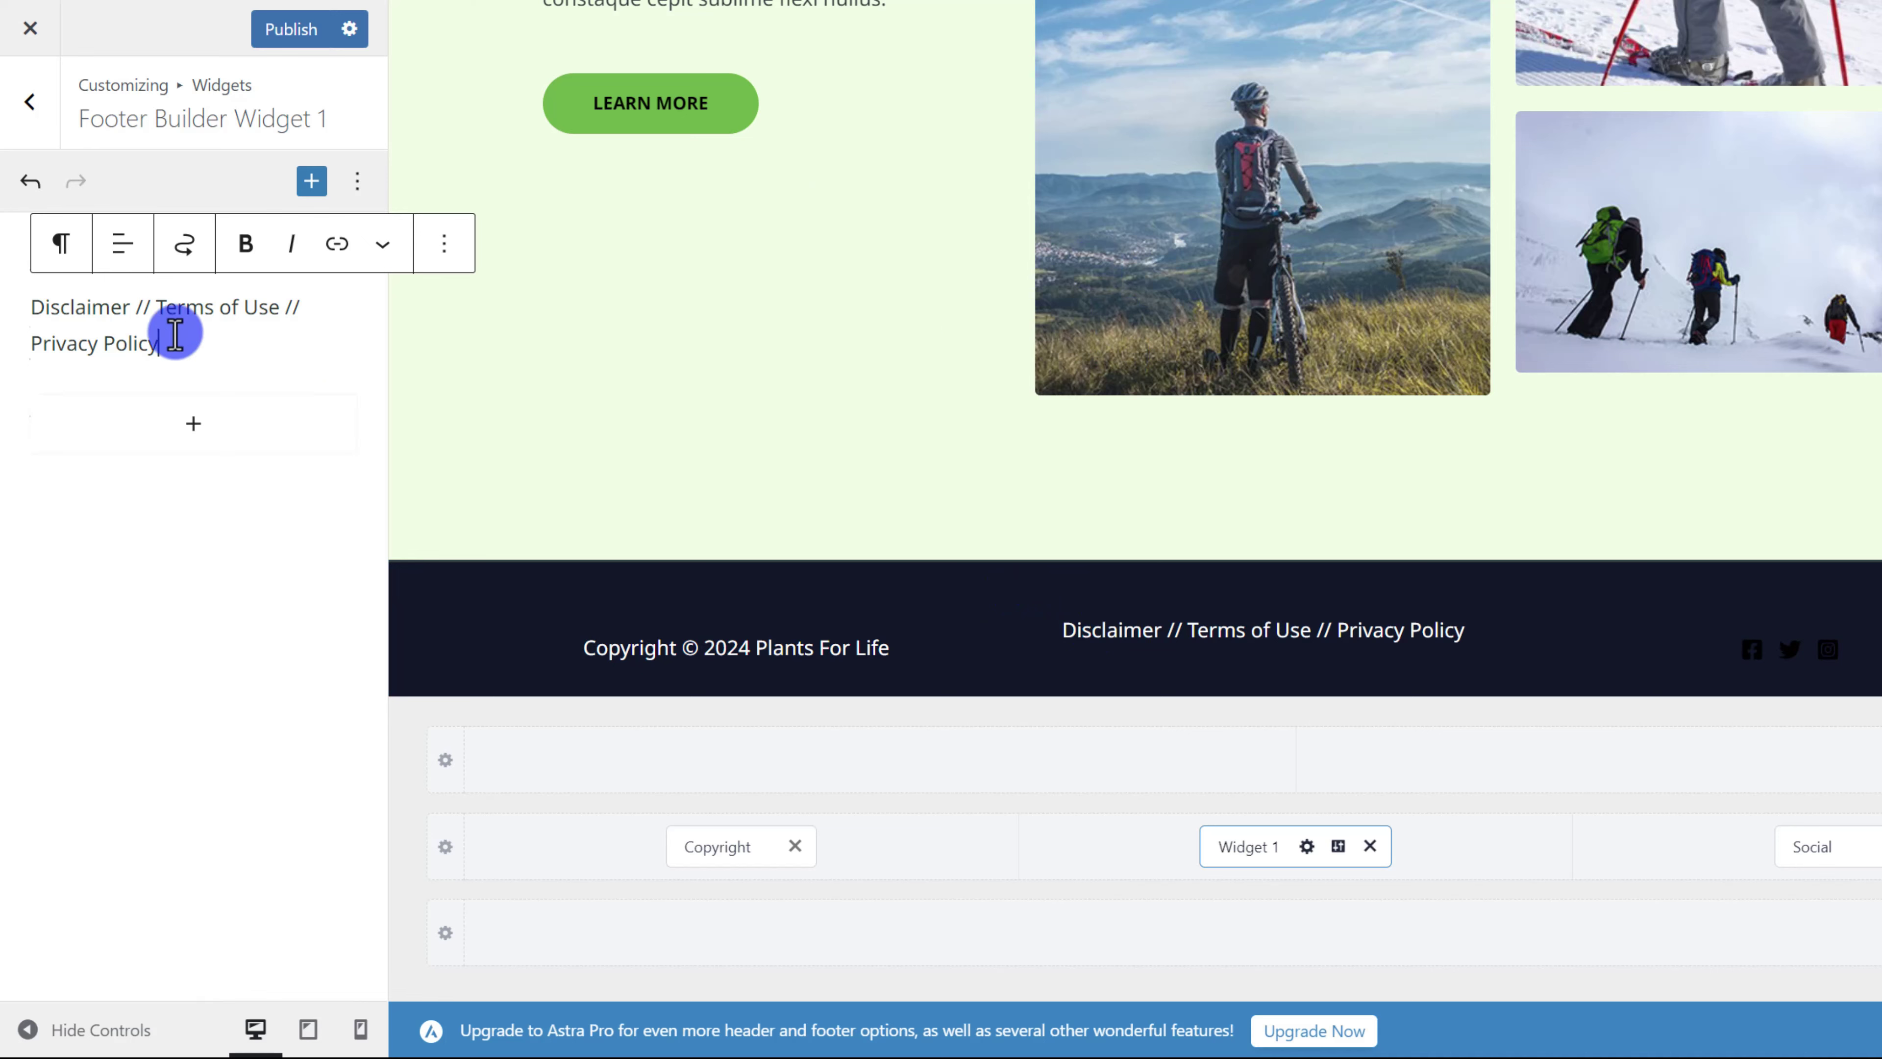
{"action": "left_click_drag", "start_coordinate": [130, 307], "coordinate": [35, 300]}
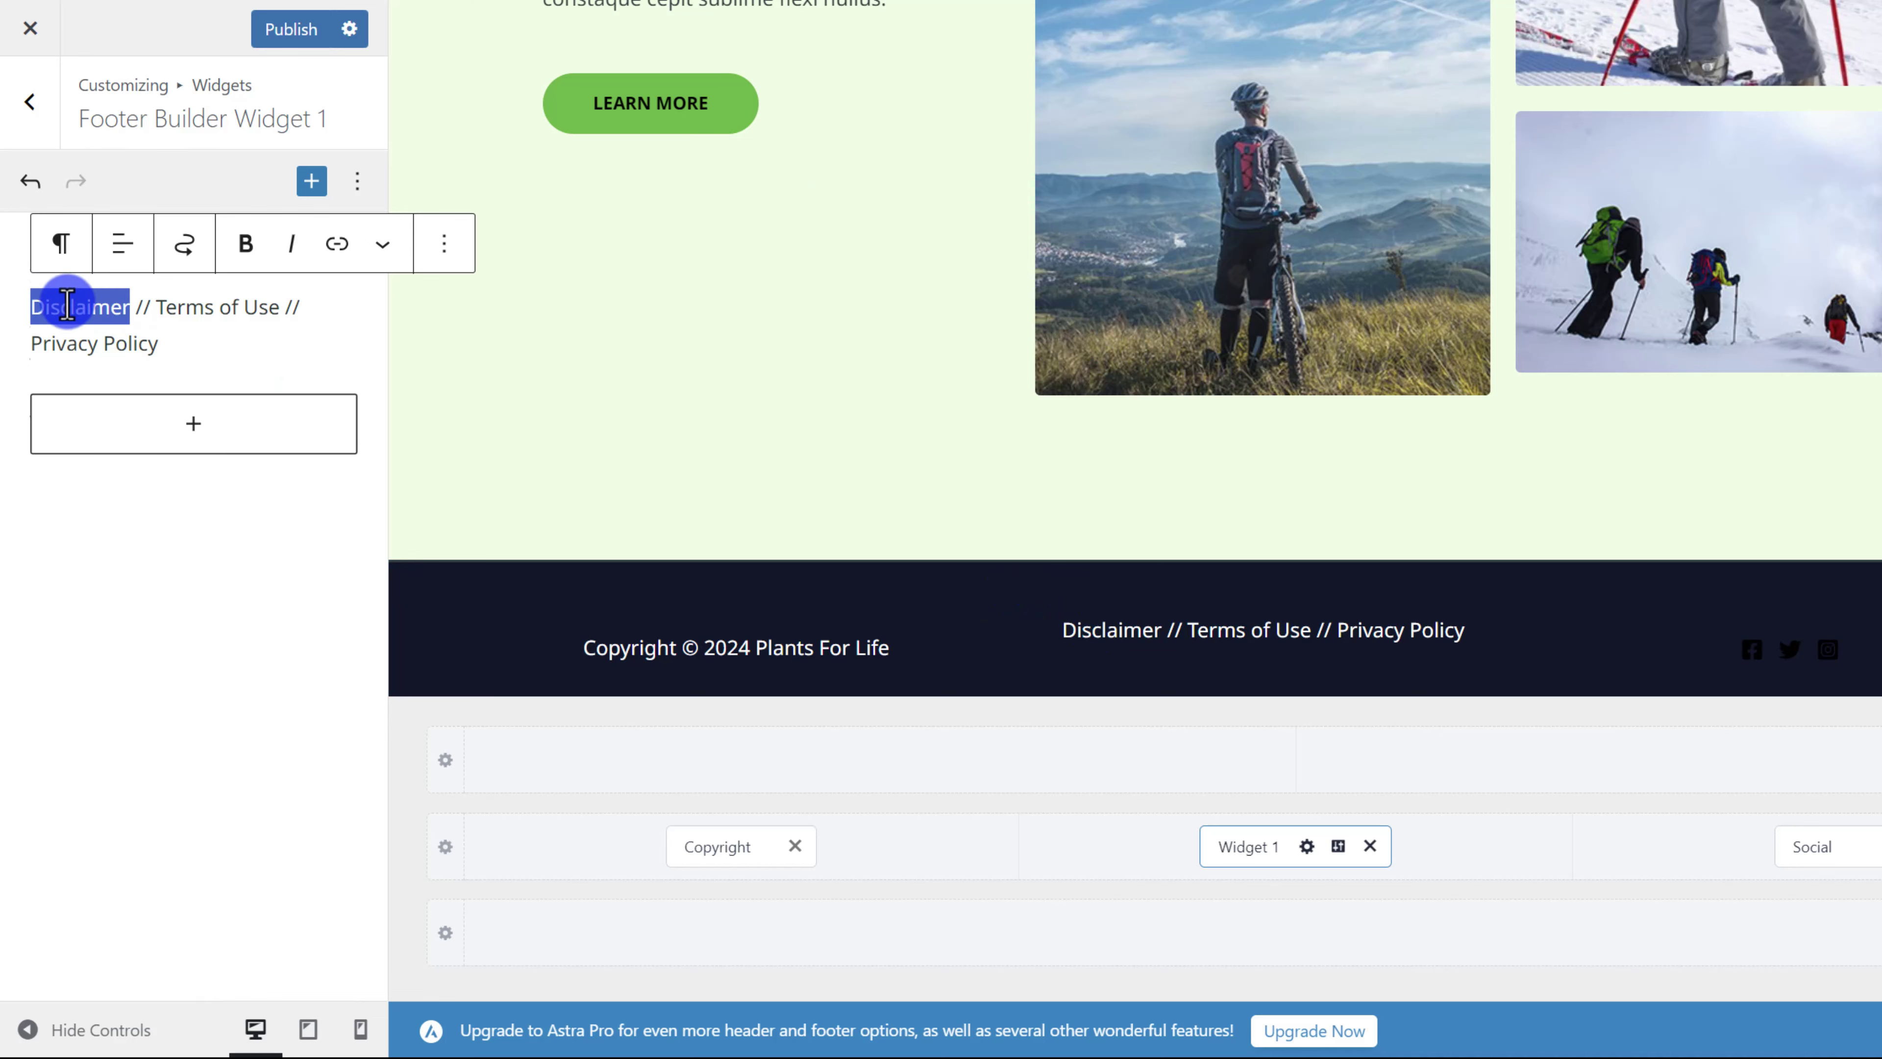
{"action": "left_click", "coordinate": [336, 243]}
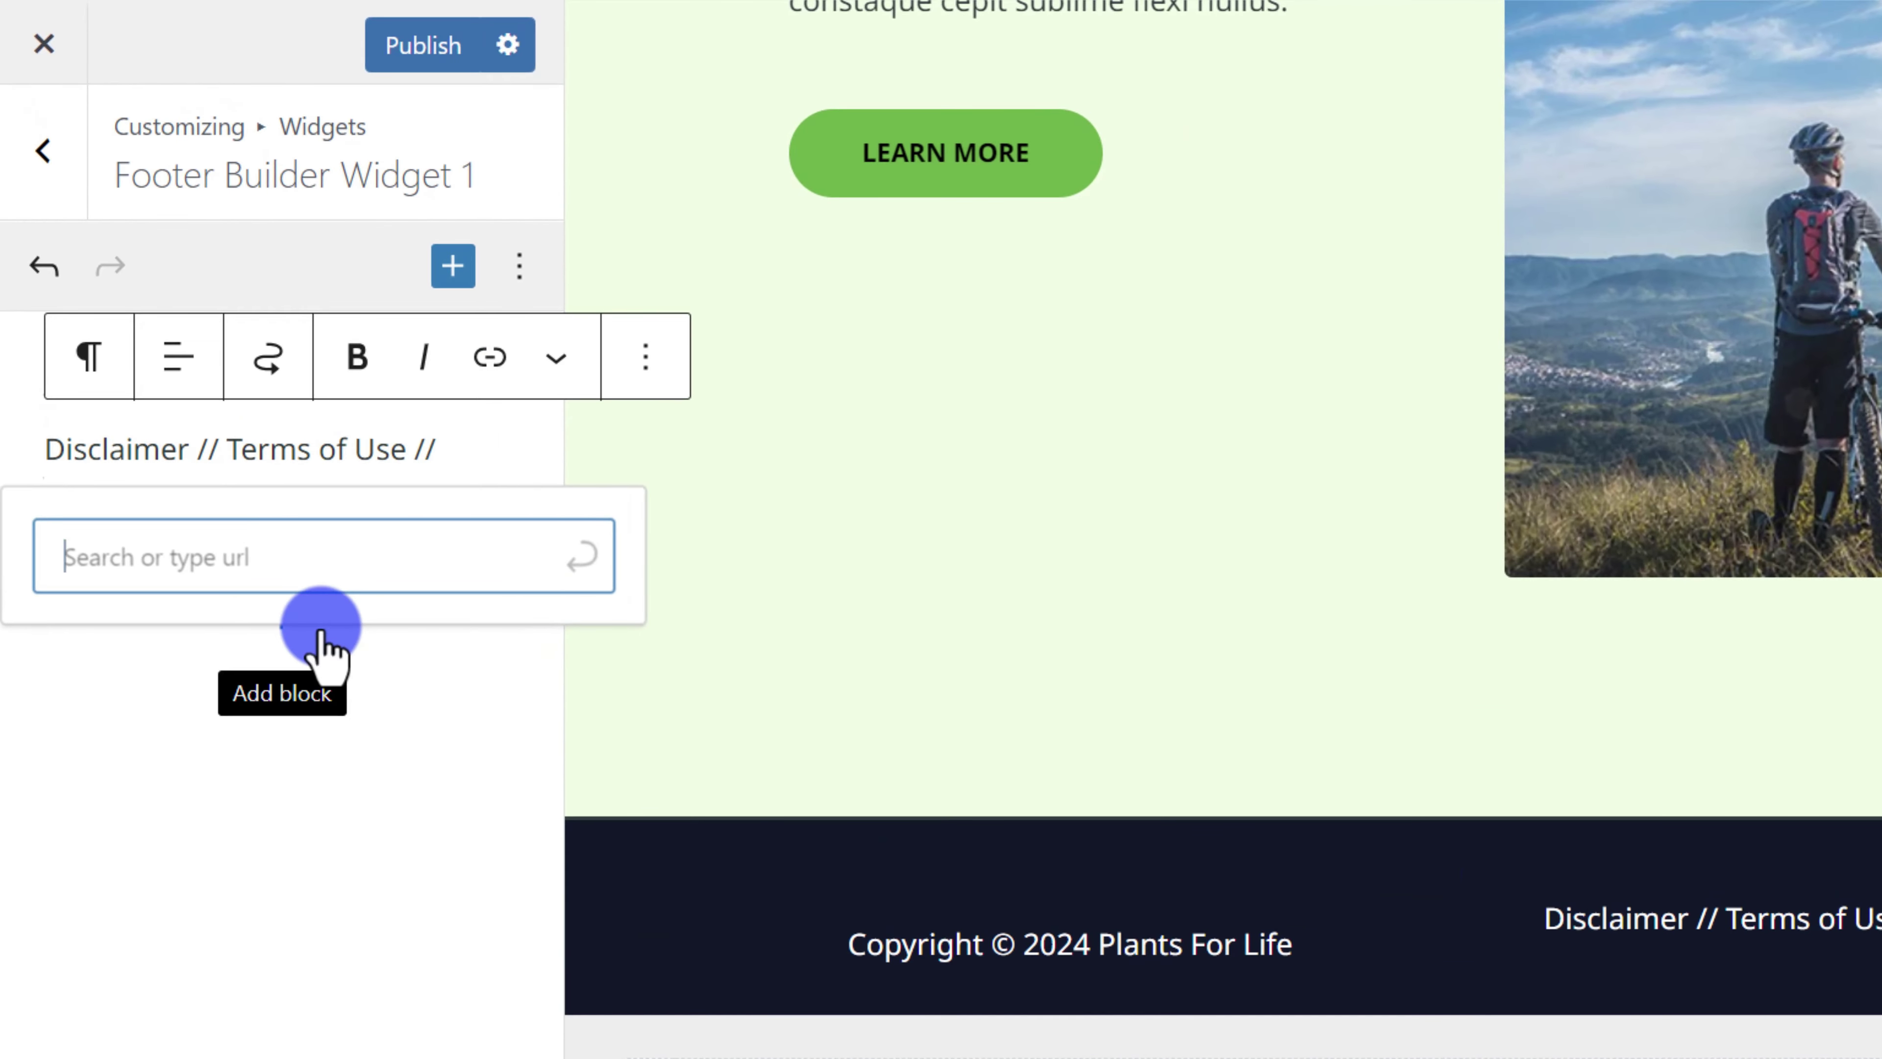
{"action": "type", "text": "https:///"}
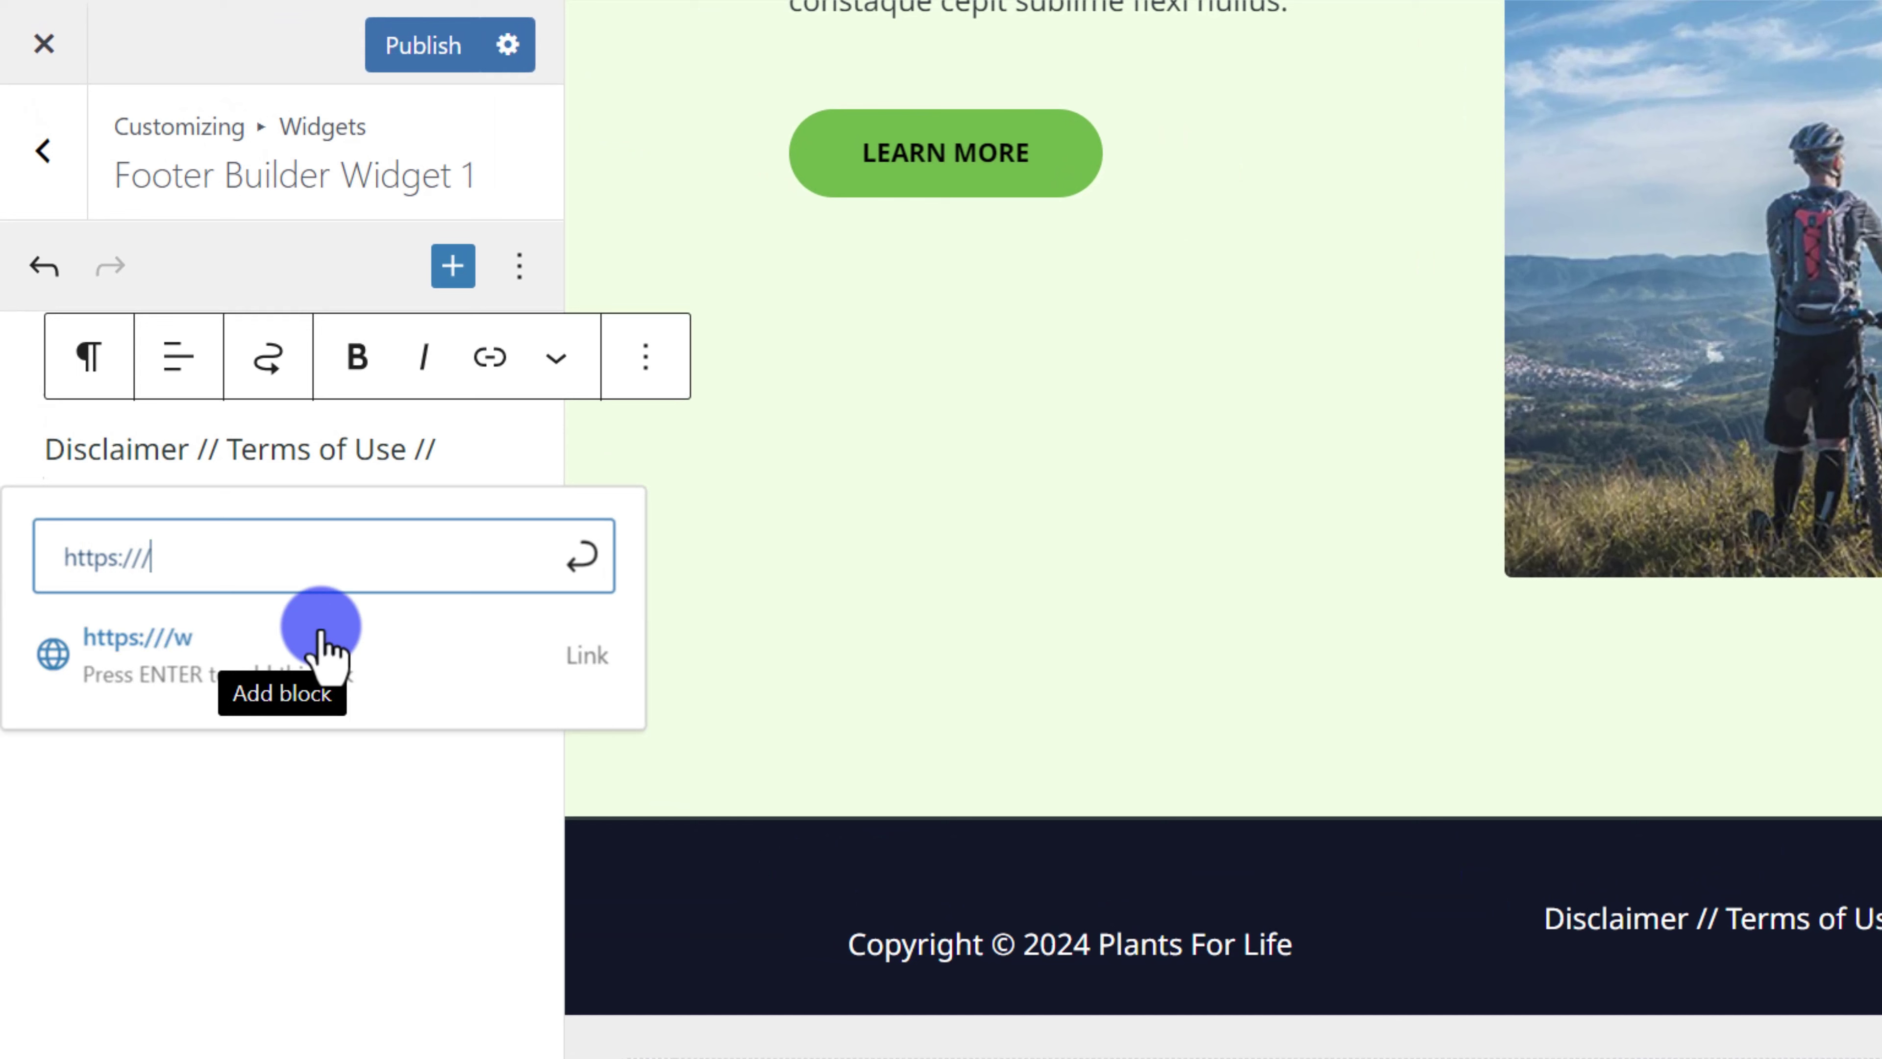
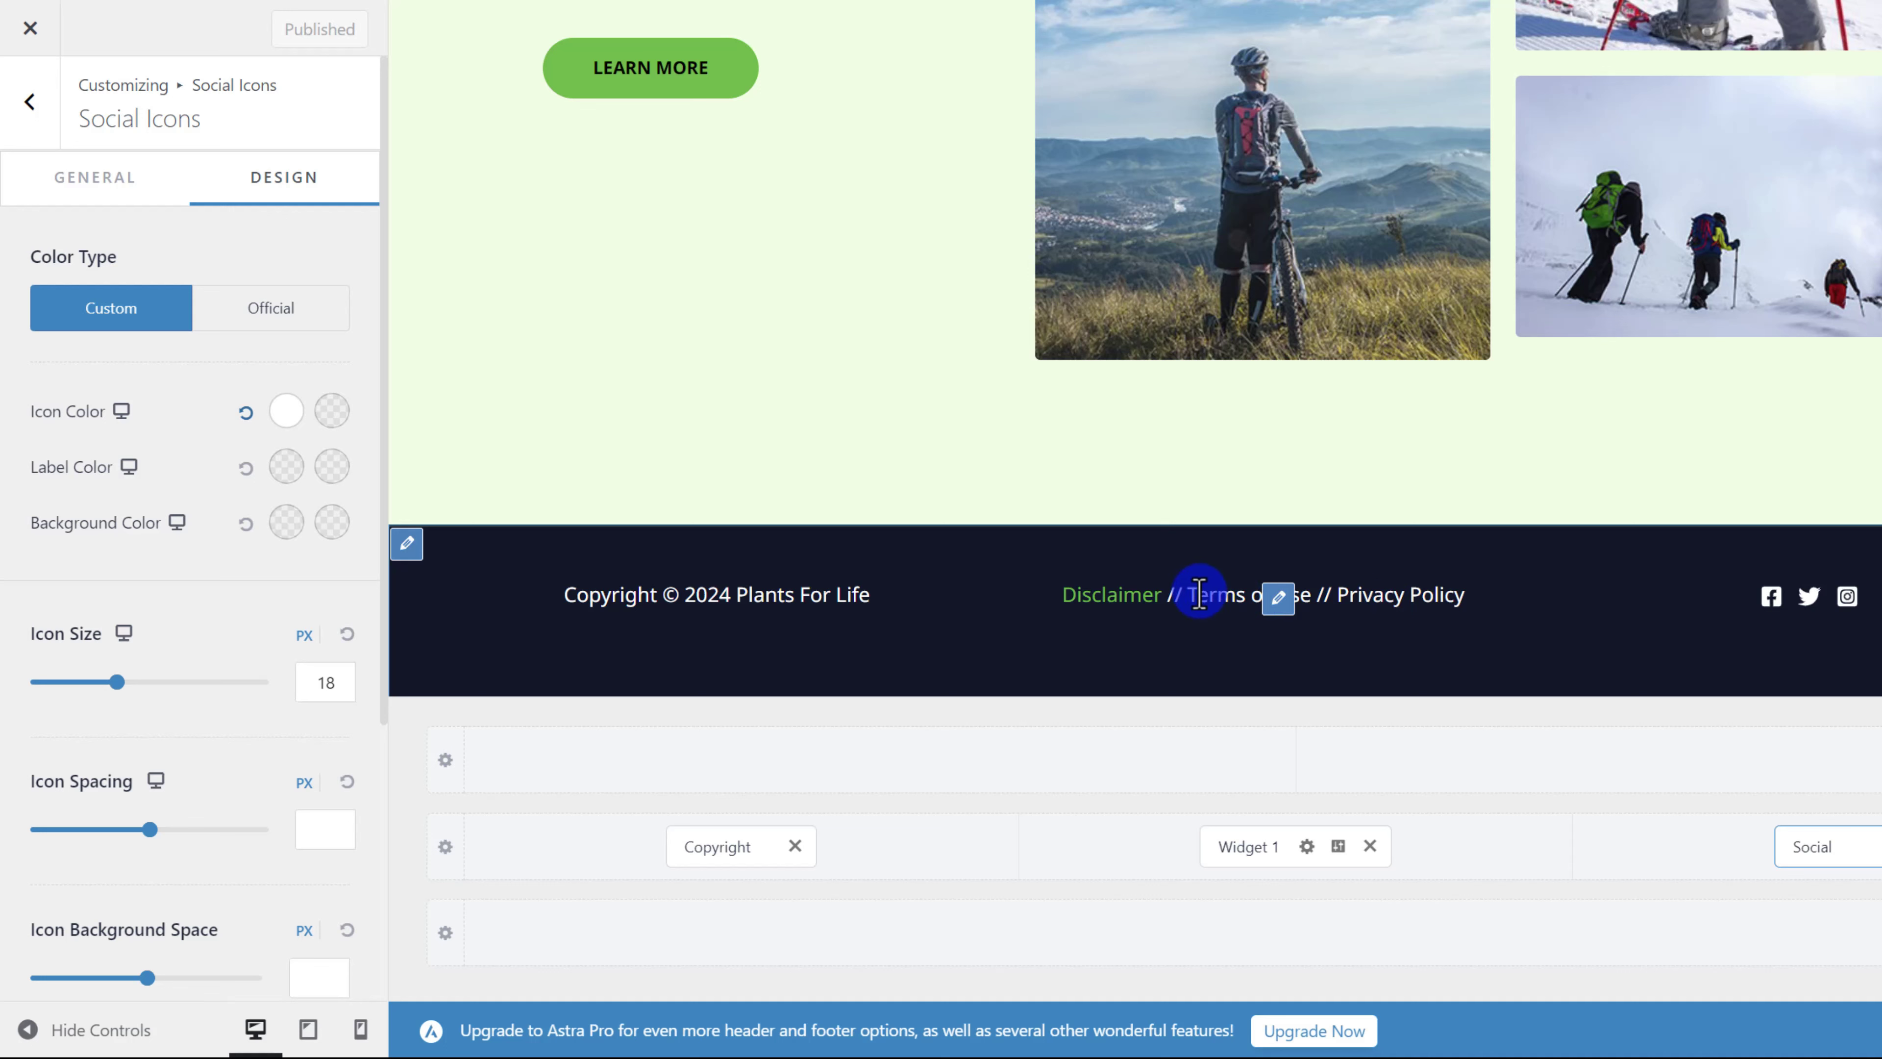
{"action": "left_click_drag", "start_coordinate": [1242, 599], "coordinate": [1303, 604]}
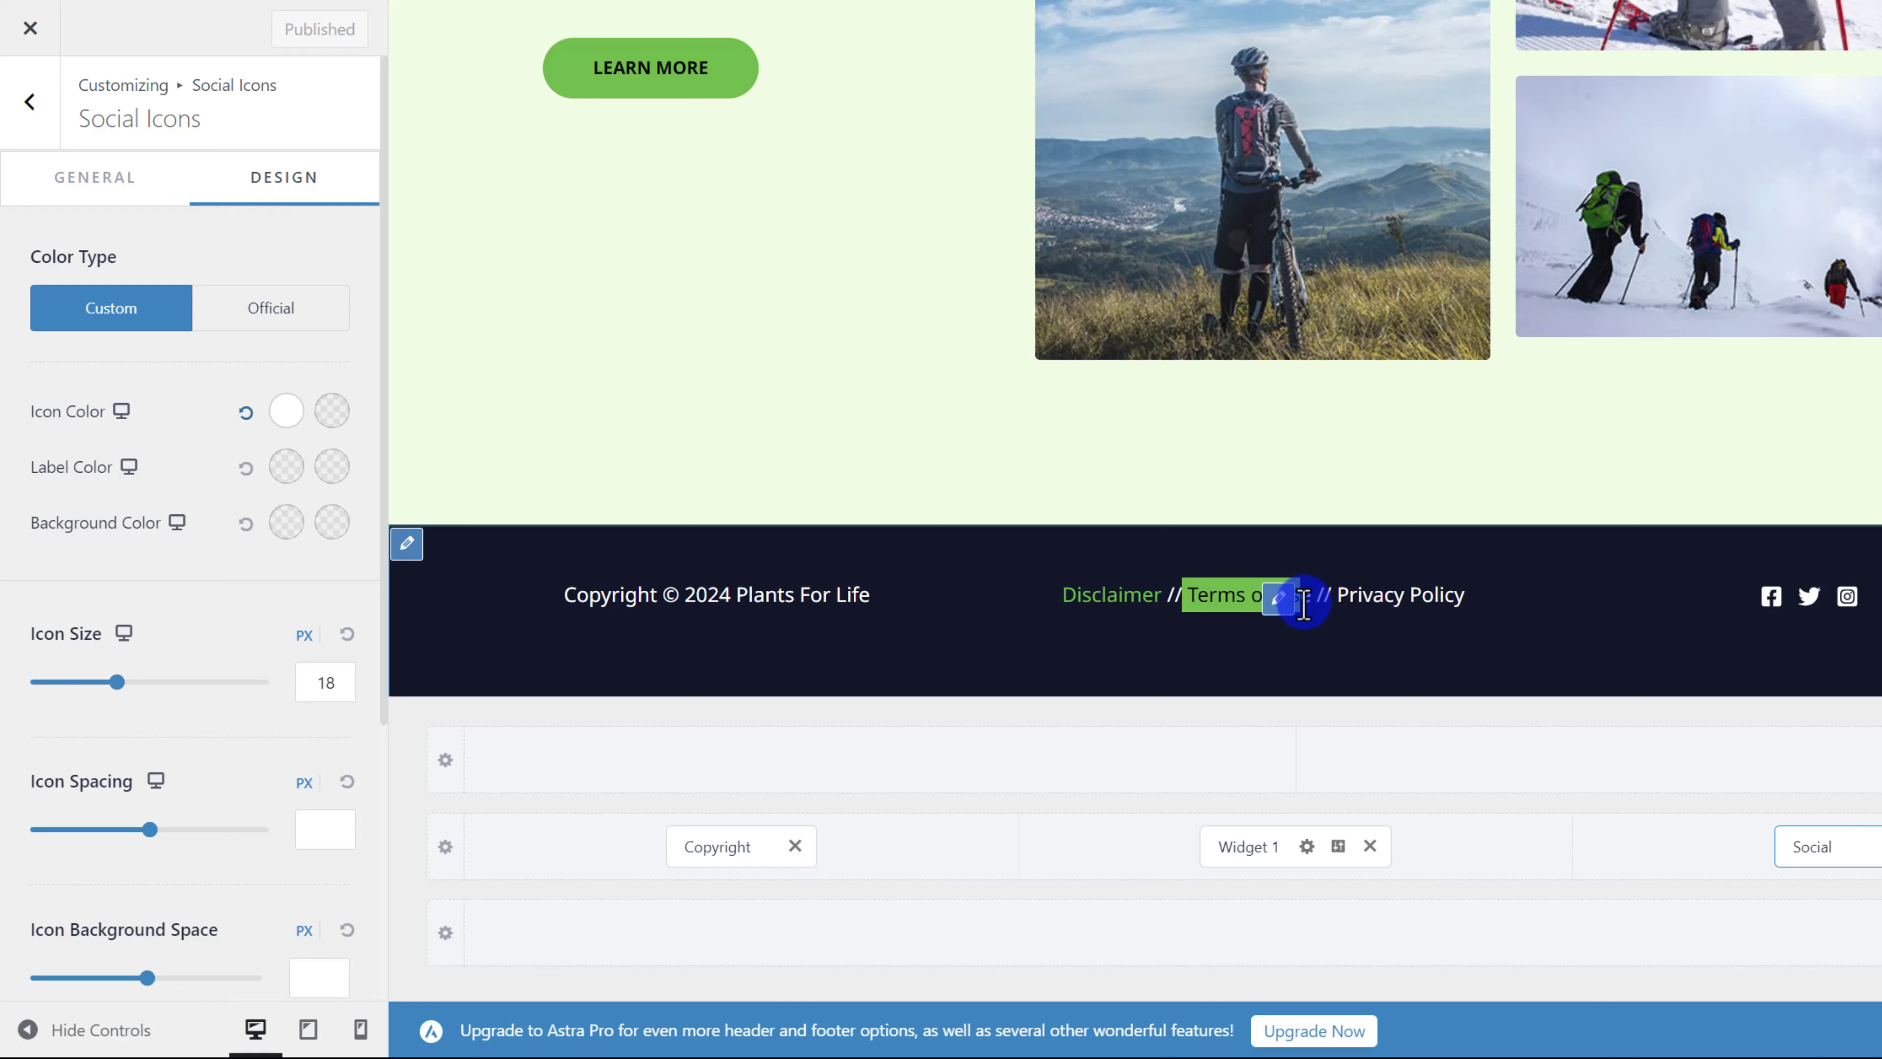
{"action": "left_click", "coordinate": [1195, 577]}
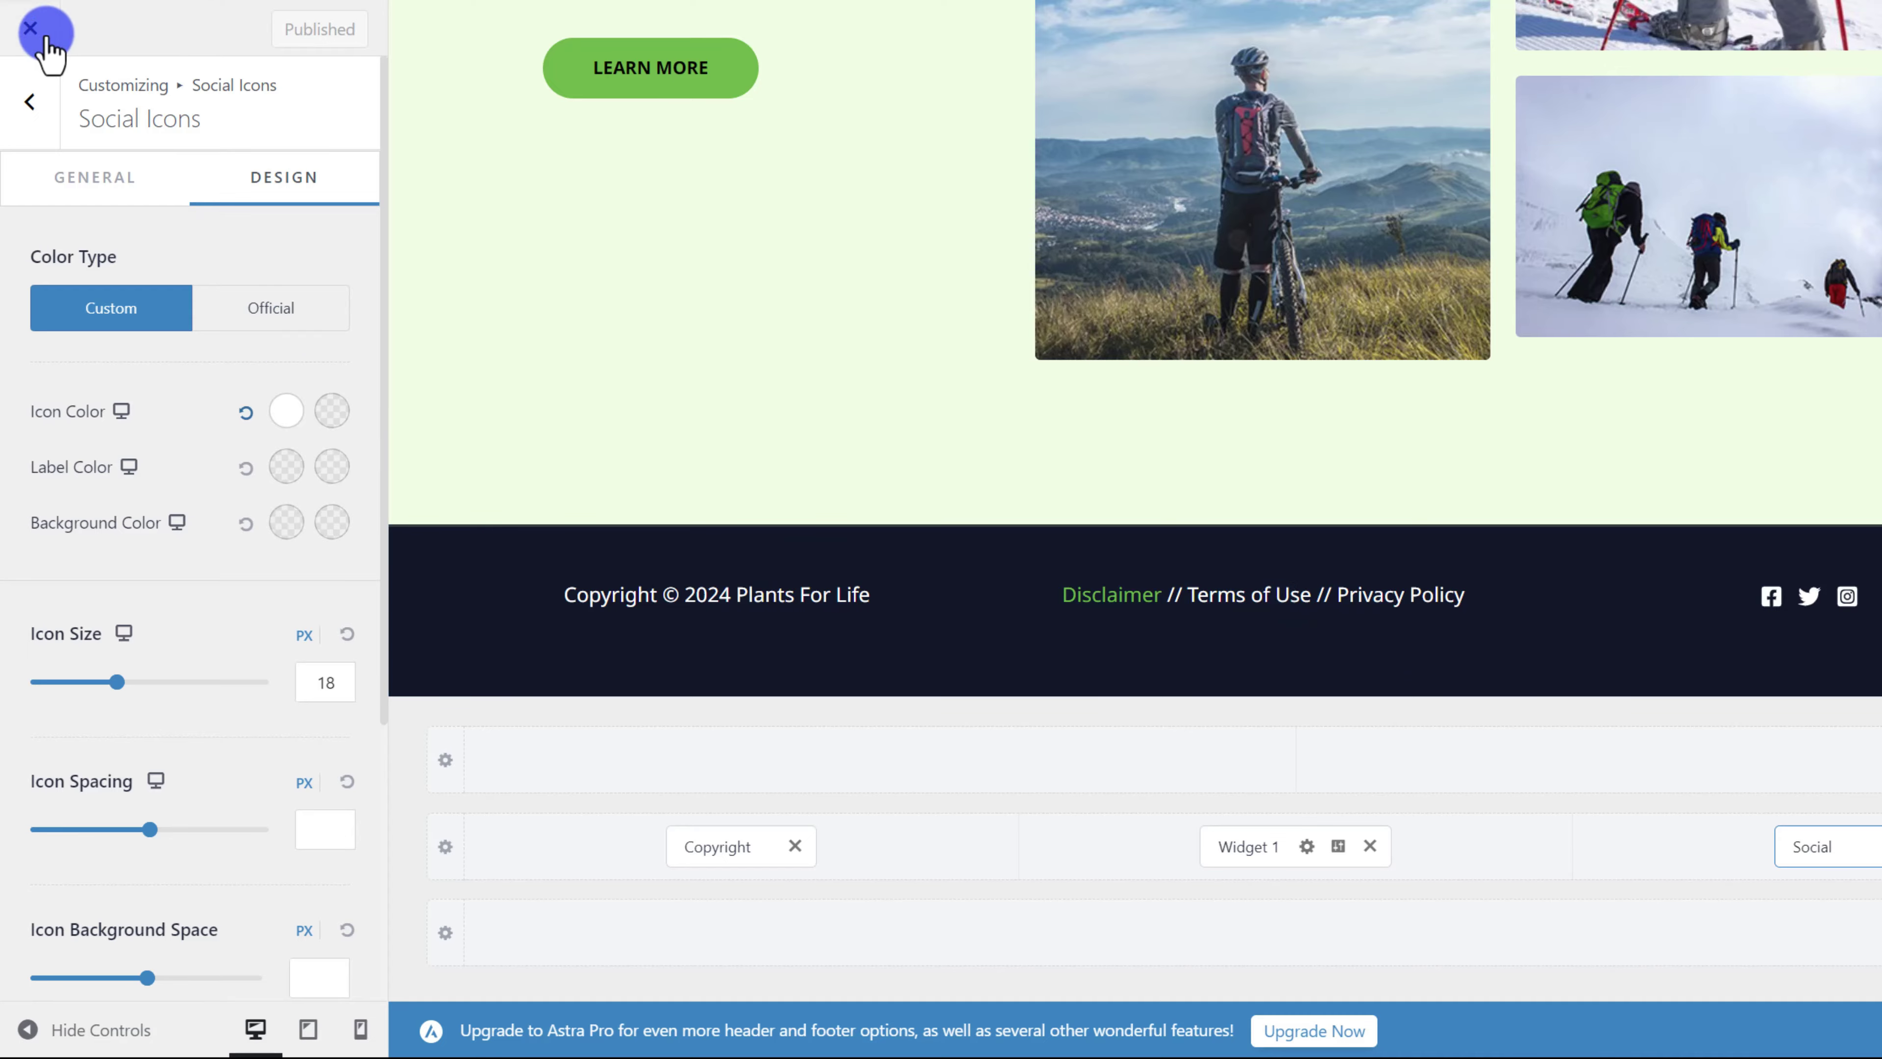
- Leave the social icon settings and the Footer Builder, and open the theme's global color settings
{"action": "left_click", "coordinate": [30, 100]}
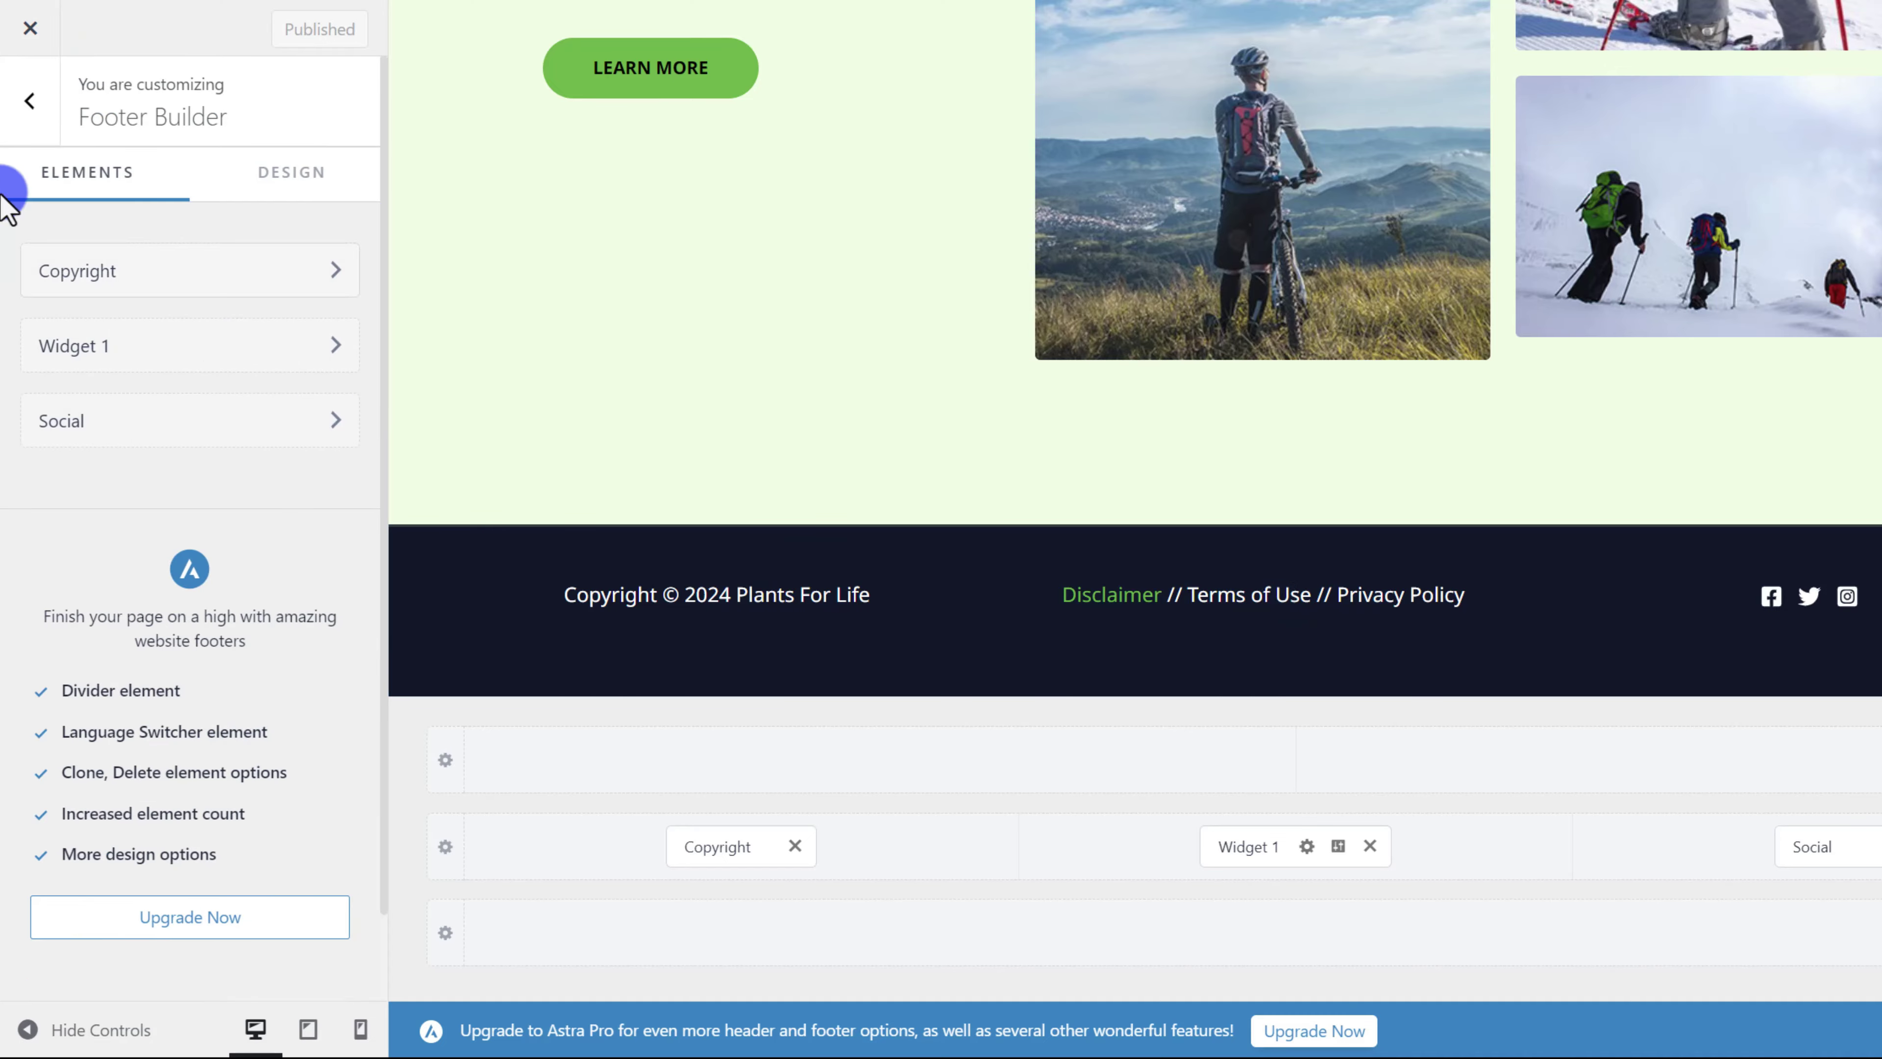
{"action": "left_click", "coordinate": [54, 111]}
{"action": "scroll", "coordinate": [1044, 476], "scroll_direction": "up", "scroll_amount": 15}
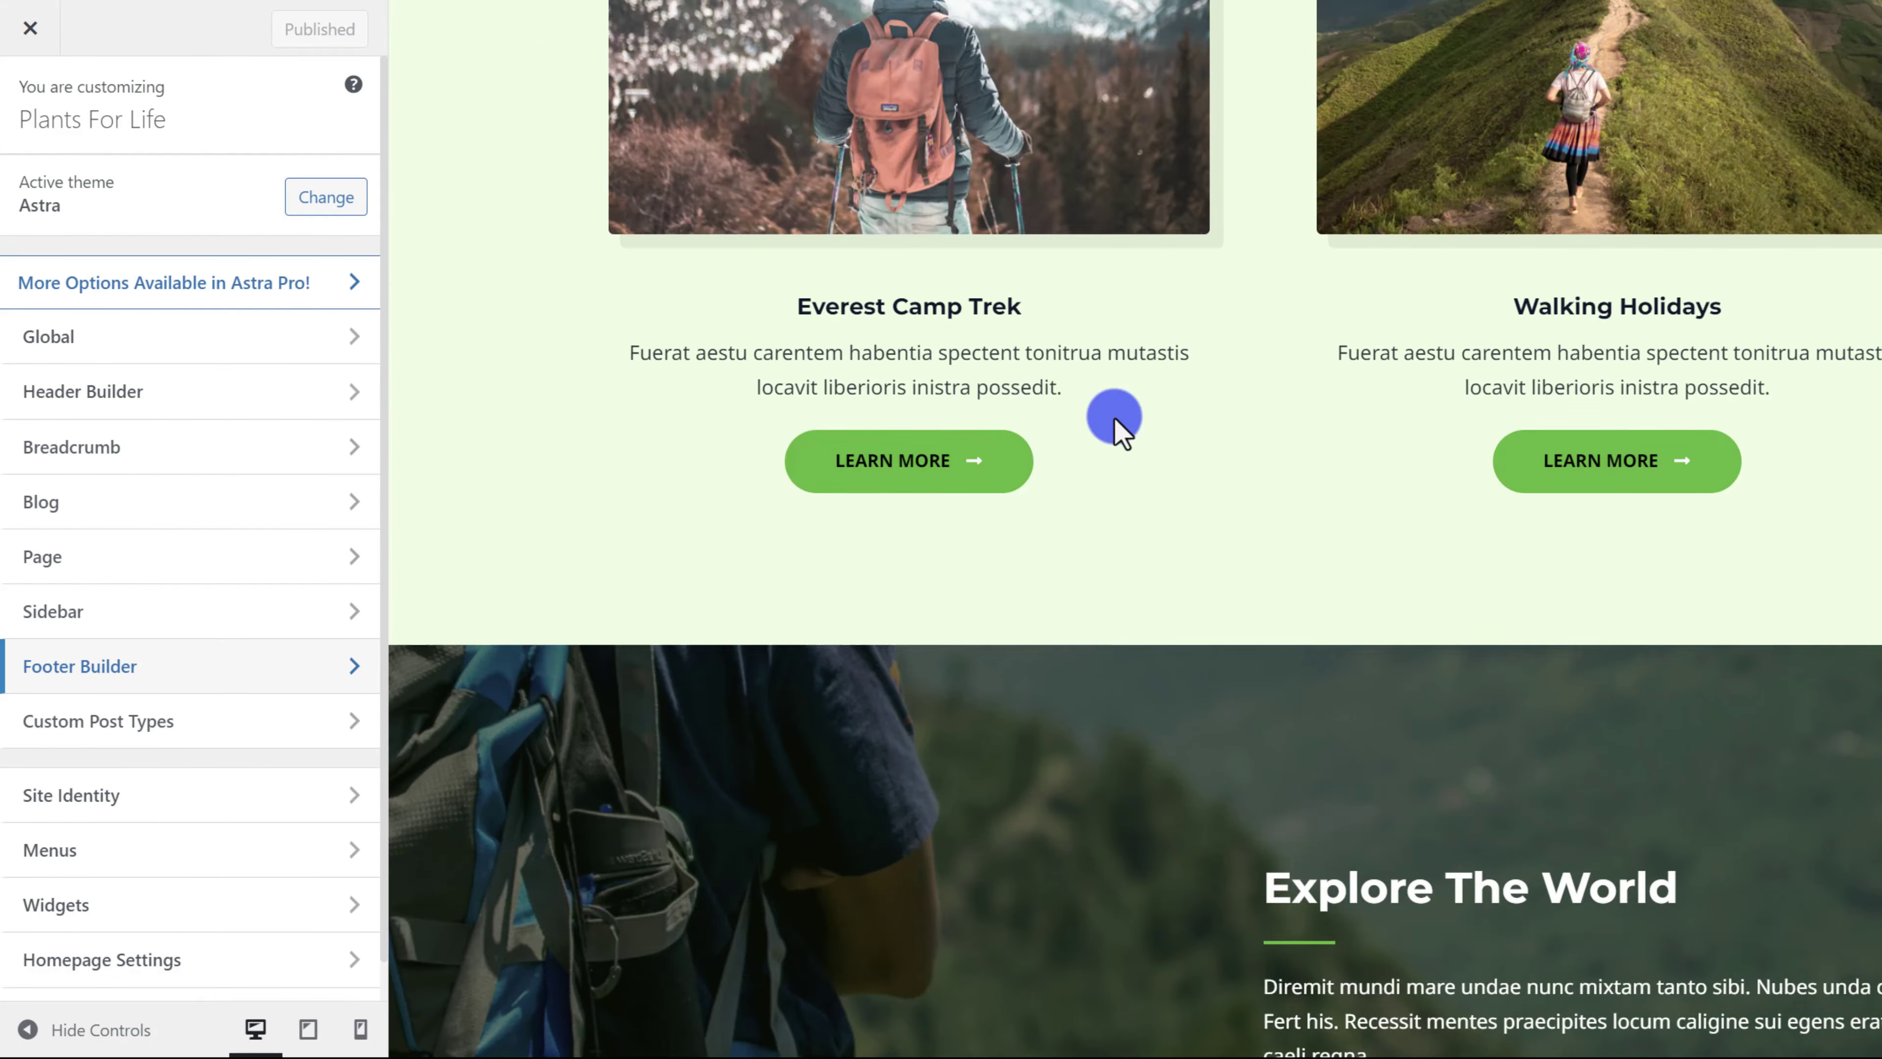
{"action": "scroll", "coordinate": [1180, 564], "scroll_direction": "up", "scroll_amount": 15}
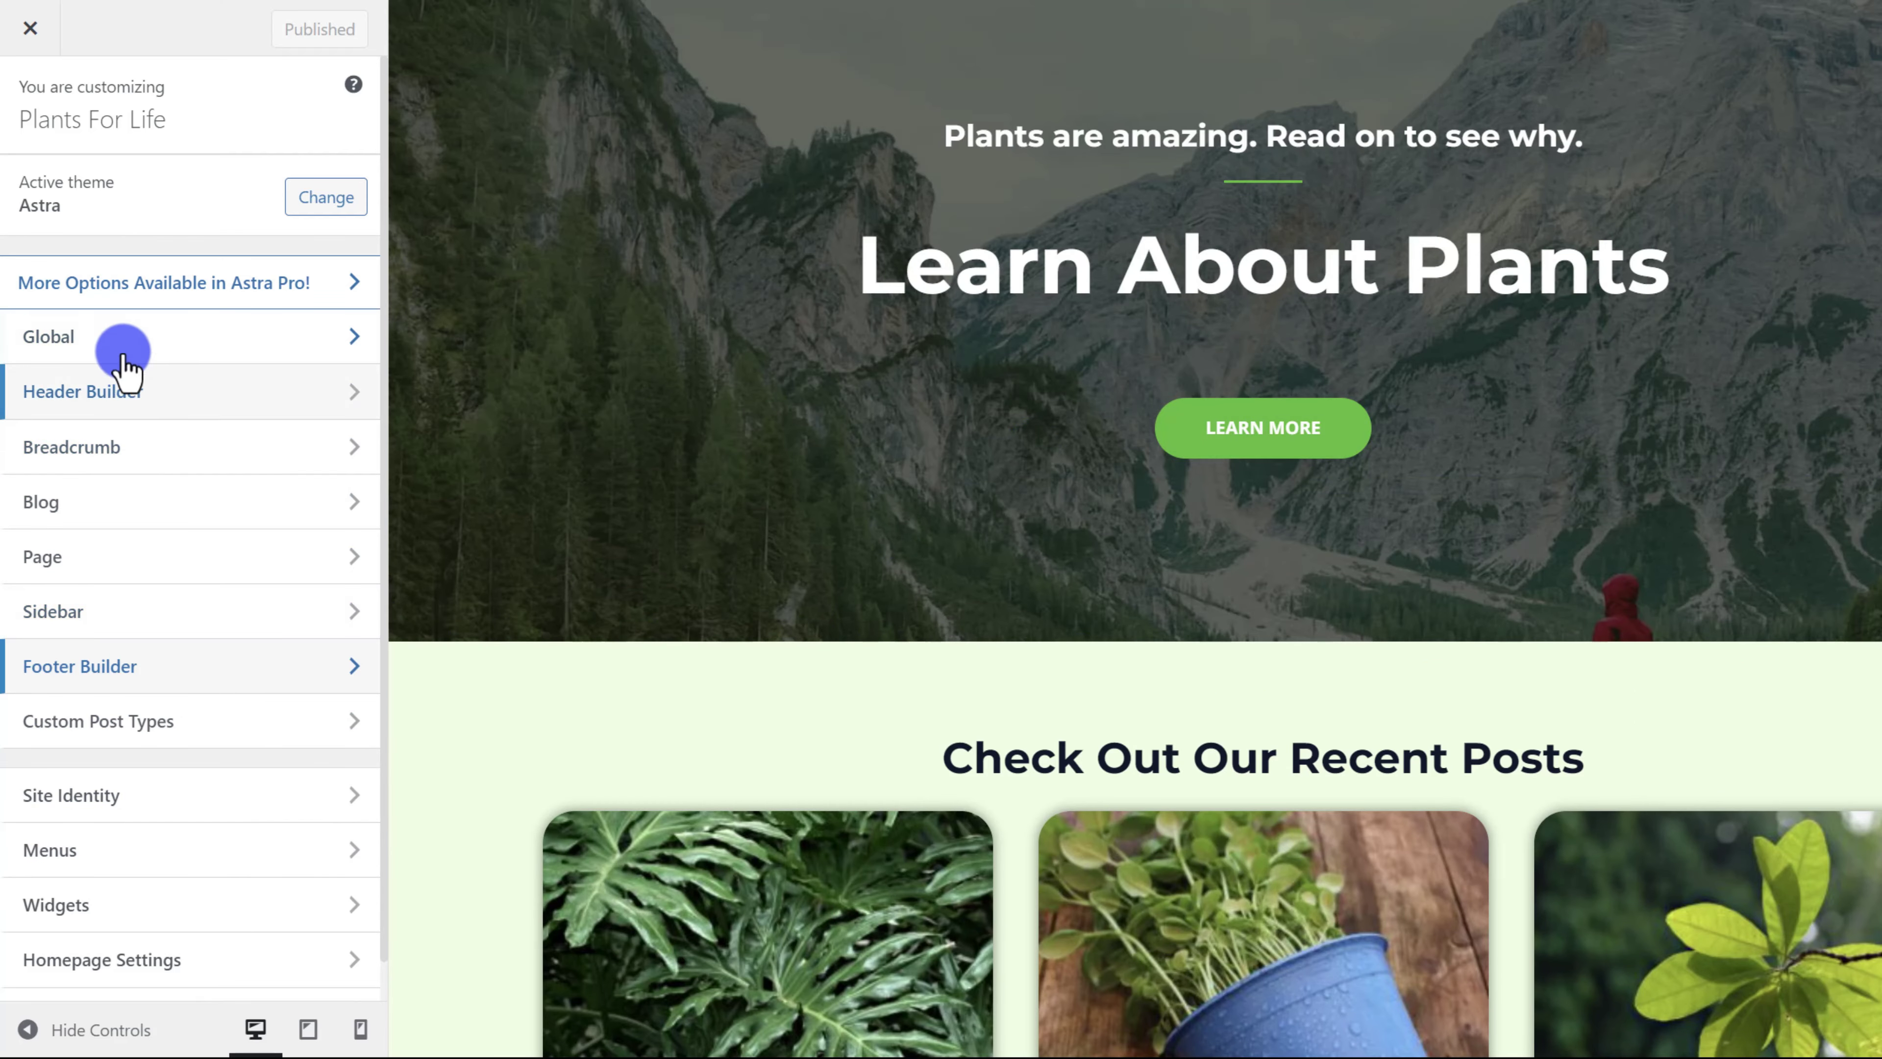
{"action": "left_click", "coordinate": [171, 346]}
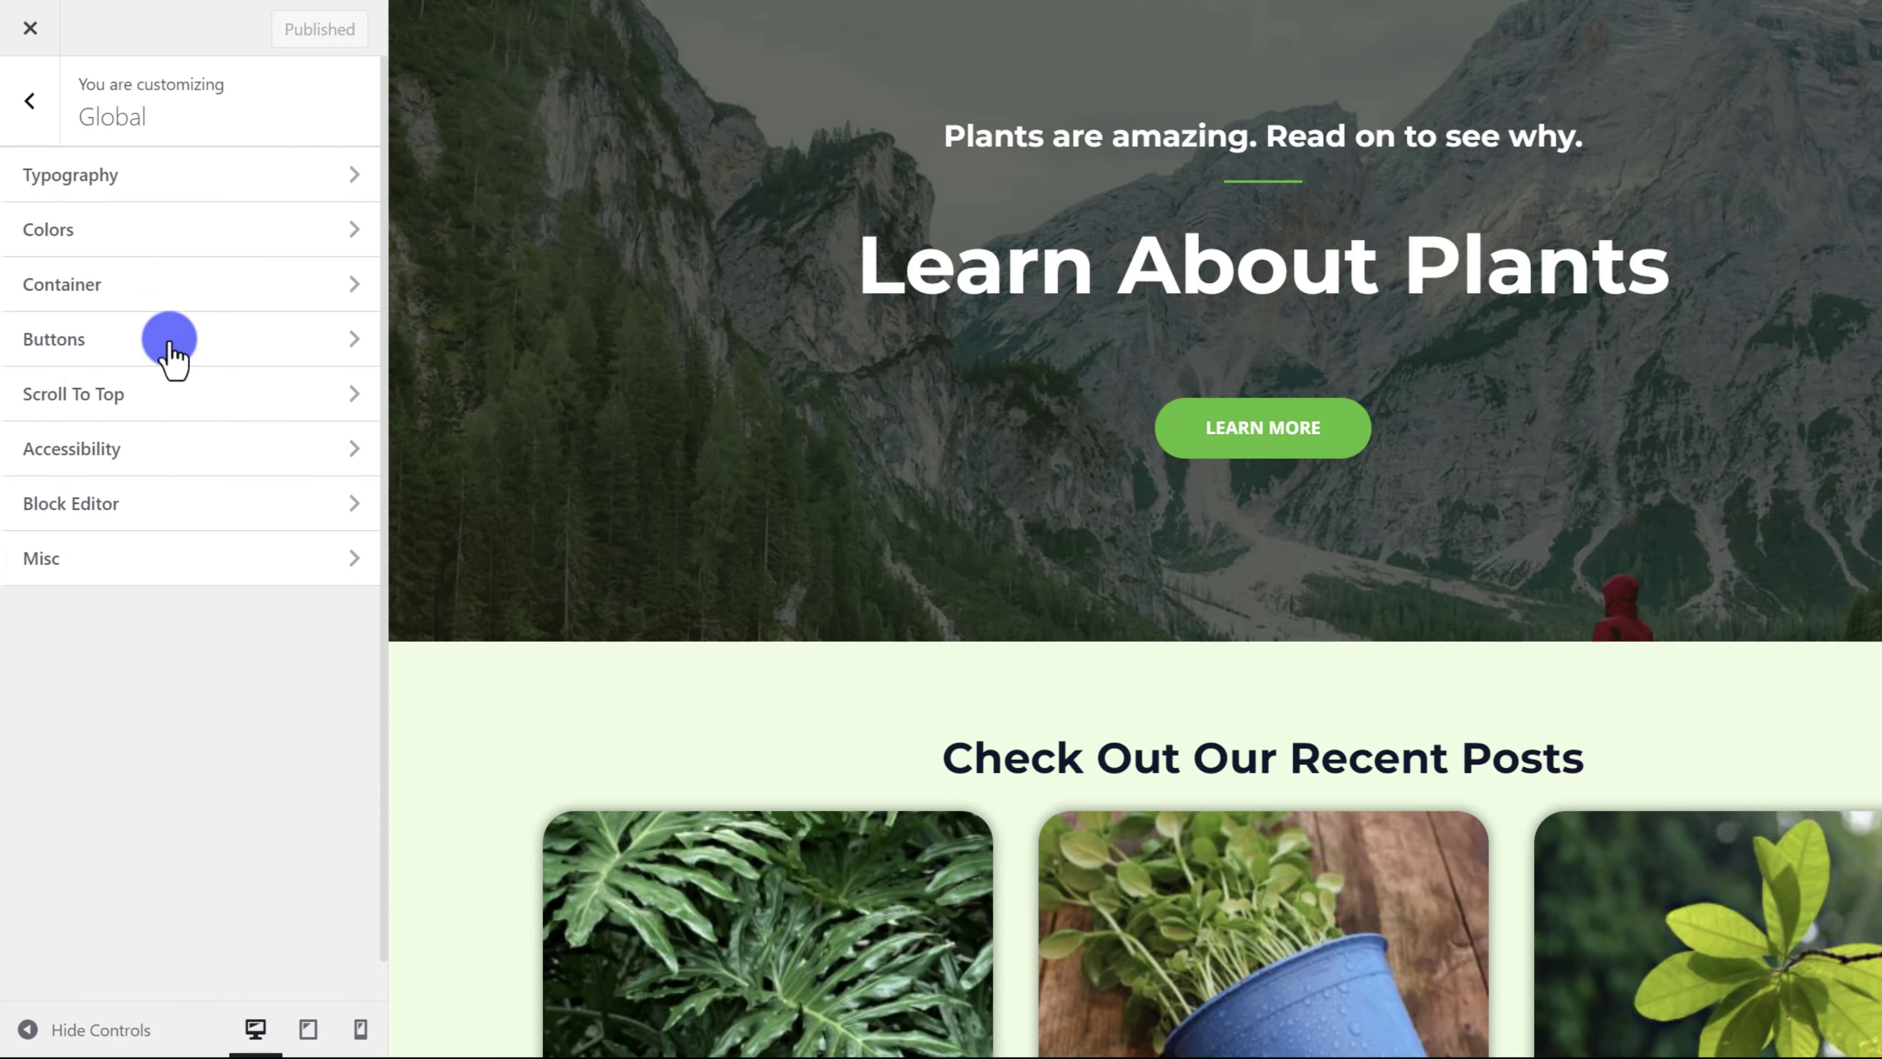
{"action": "left_click", "coordinate": [130, 235]}
{"action": "scroll", "coordinate": [198, 678], "scroll_direction": "down", "scroll_amount": 2}
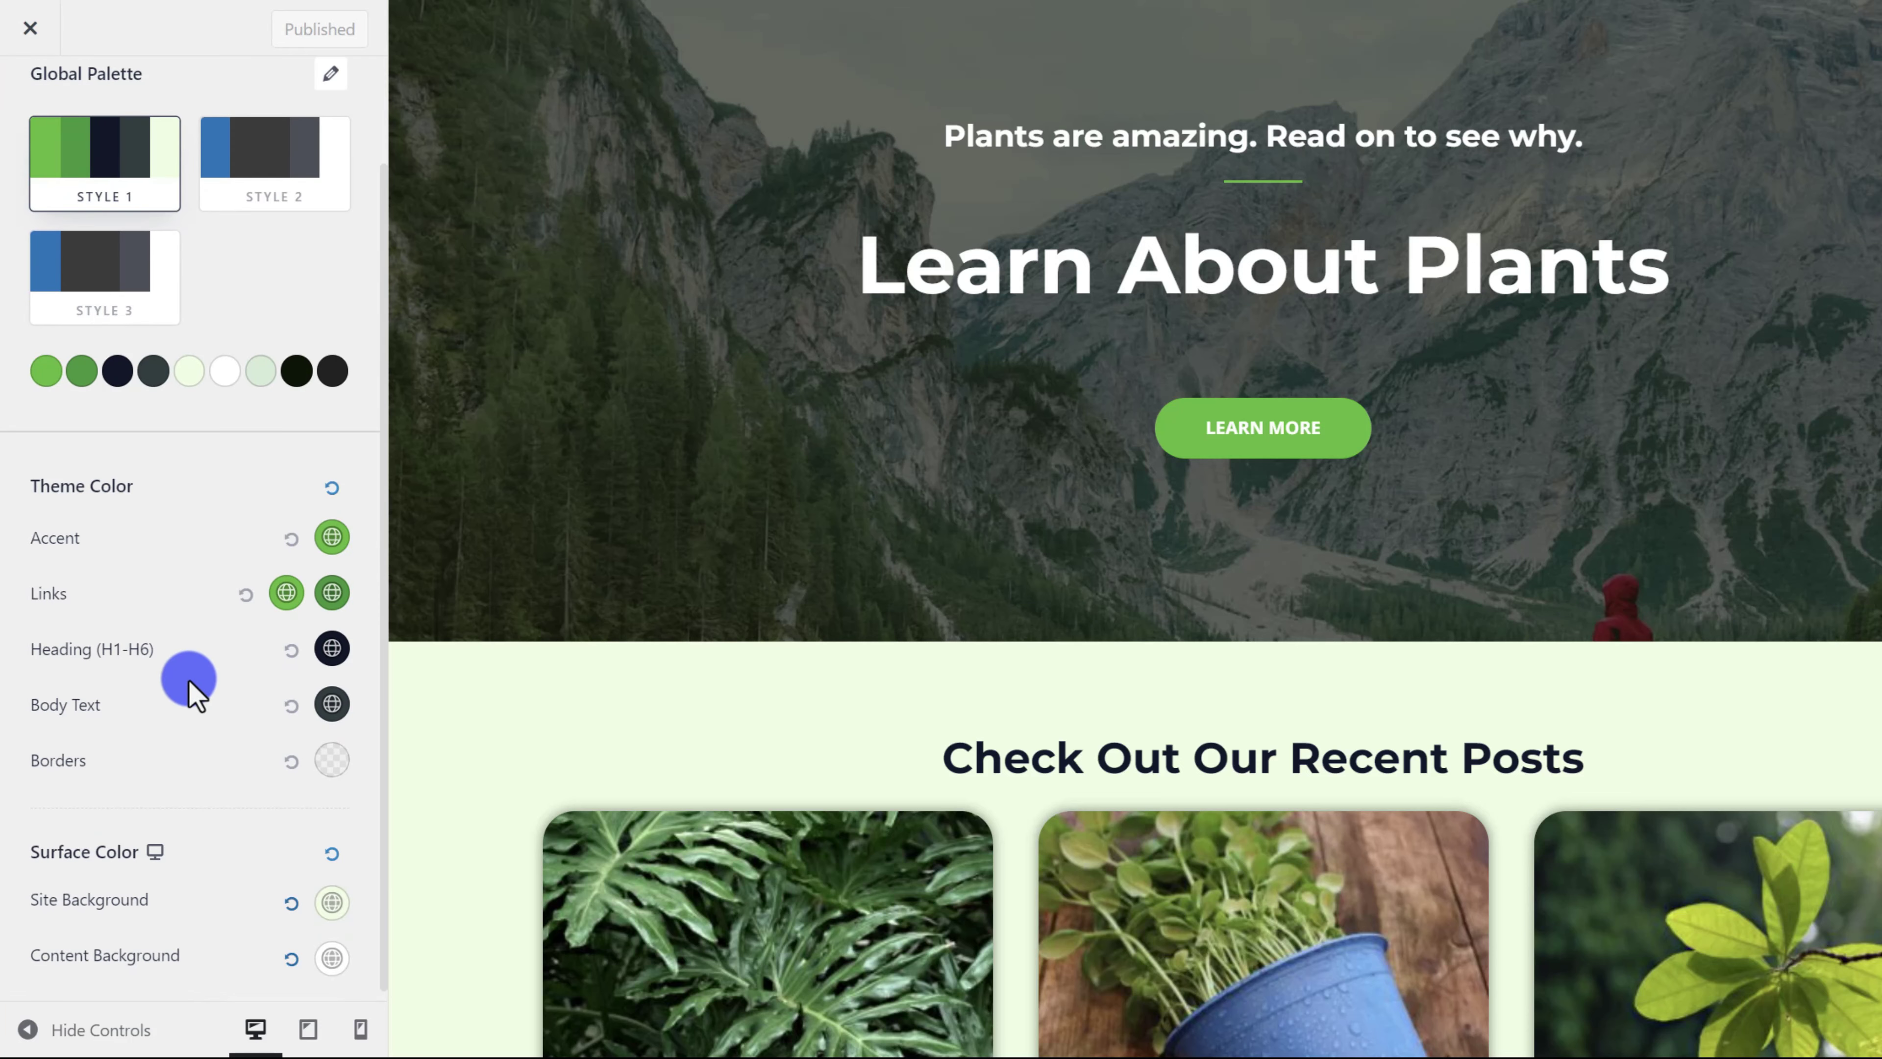
- Change the site background surface color to plain white
{"action": "left_click", "coordinate": [332, 896]}
{"action": "scroll", "coordinate": [265, 890], "scroll_direction": "down", "scroll_amount": 5}
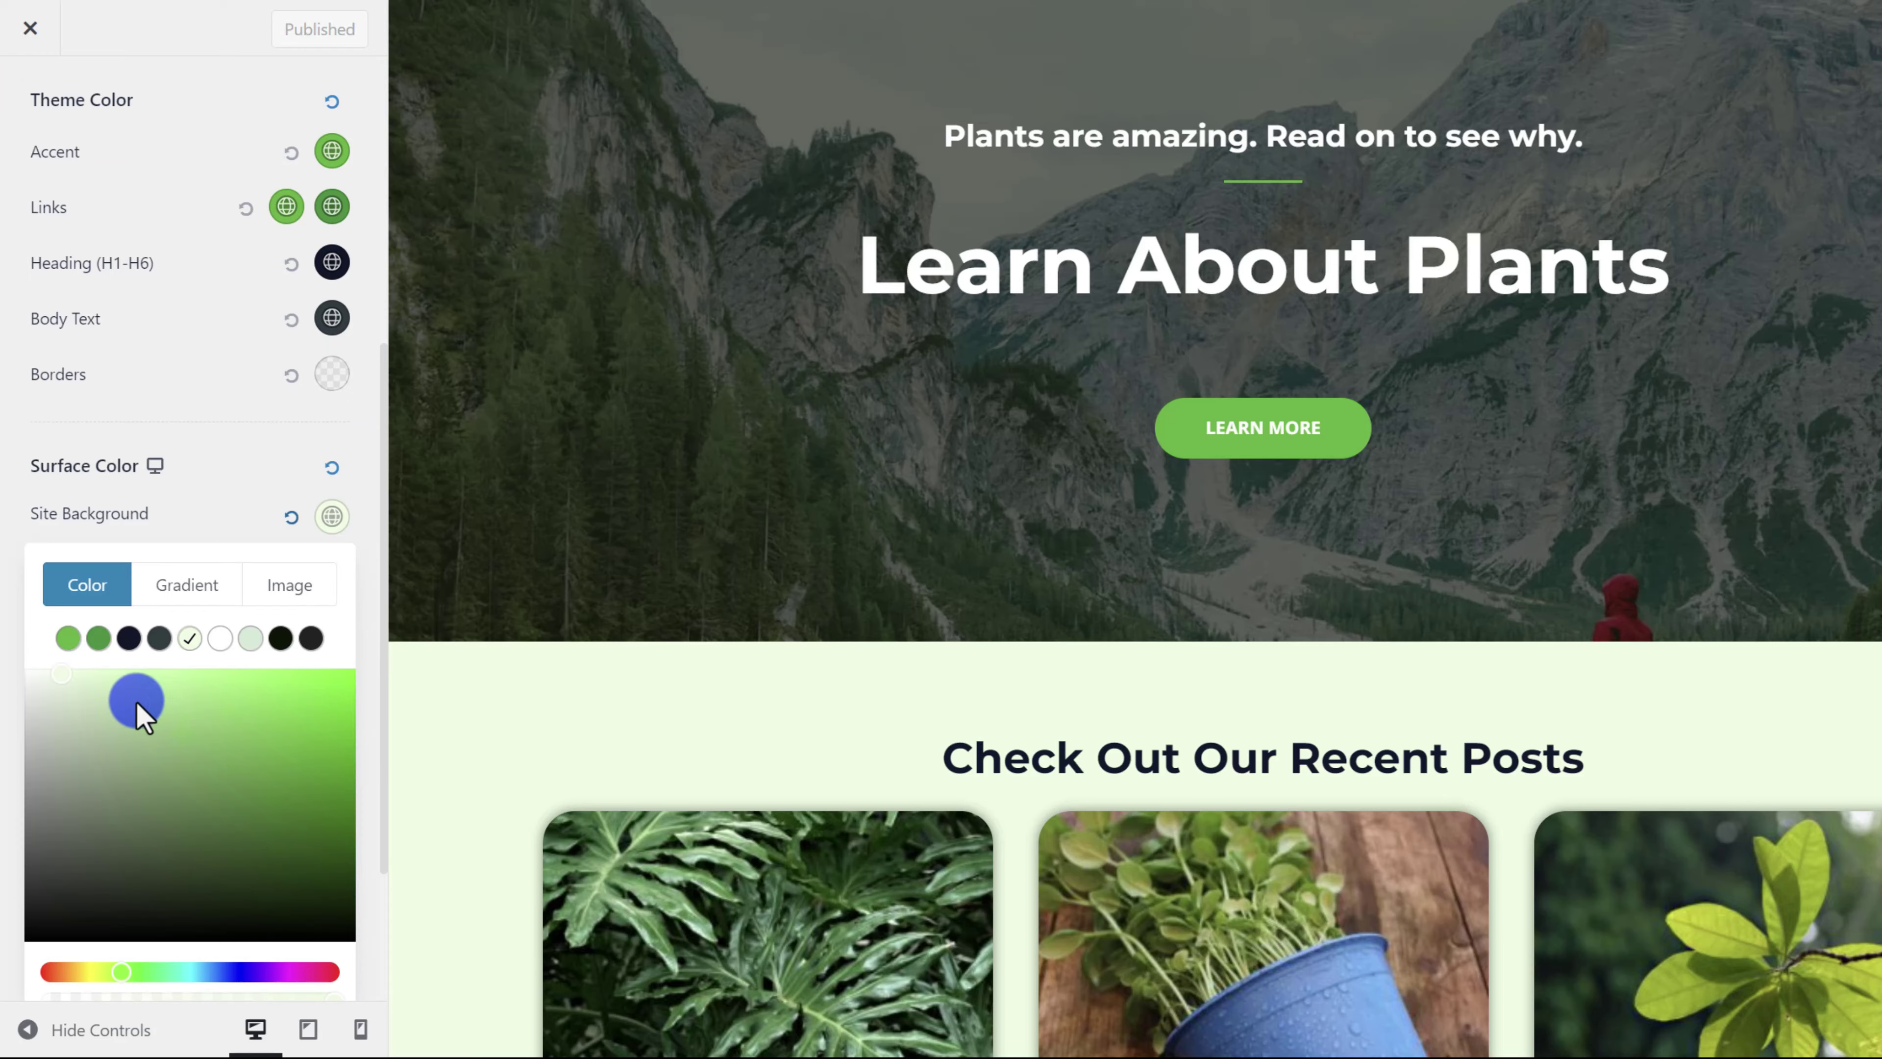
{"action": "left_click_drag", "start_coordinate": [141, 716], "coordinate": [21, 652]}
{"action": "left_click", "coordinate": [30, 666]}
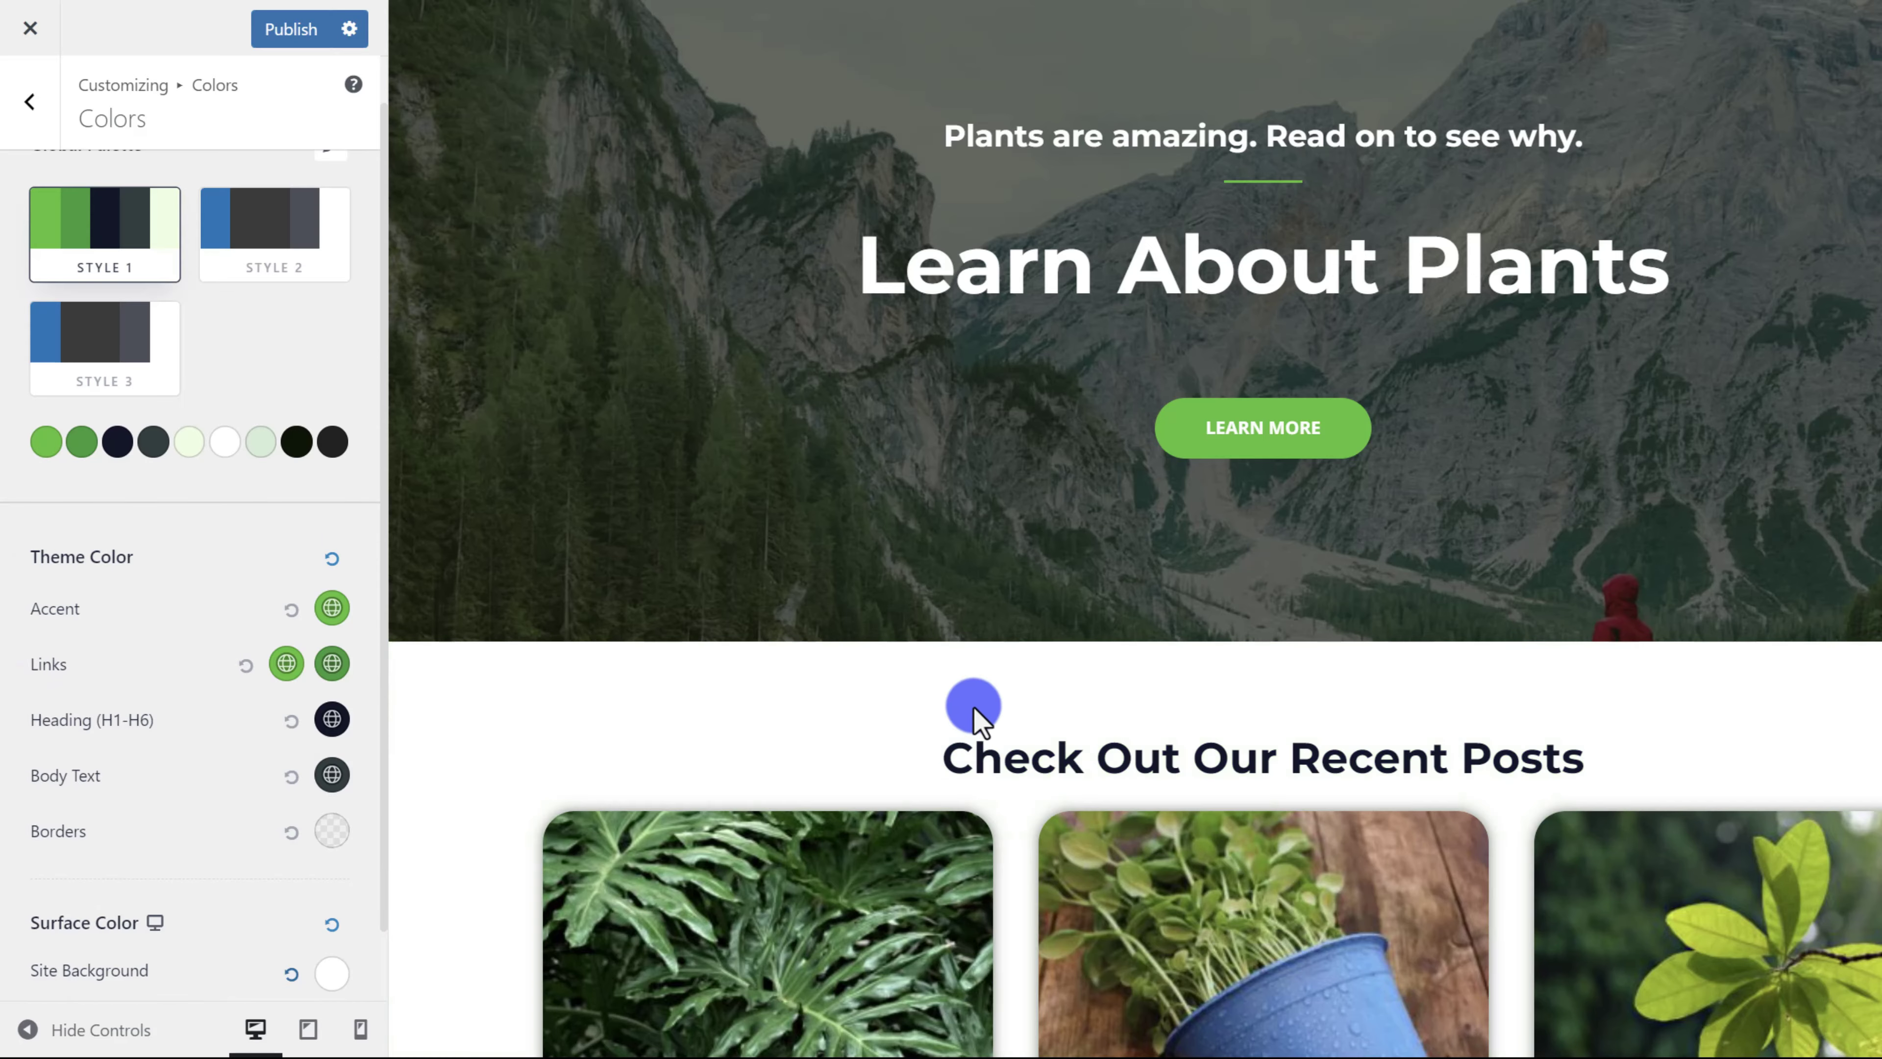
- Examine the new site background throughout the homepage preview and review the theme and surface color options
{"action": "scroll", "coordinate": [973, 710], "scroll_direction": "down", "scroll_amount": 13}
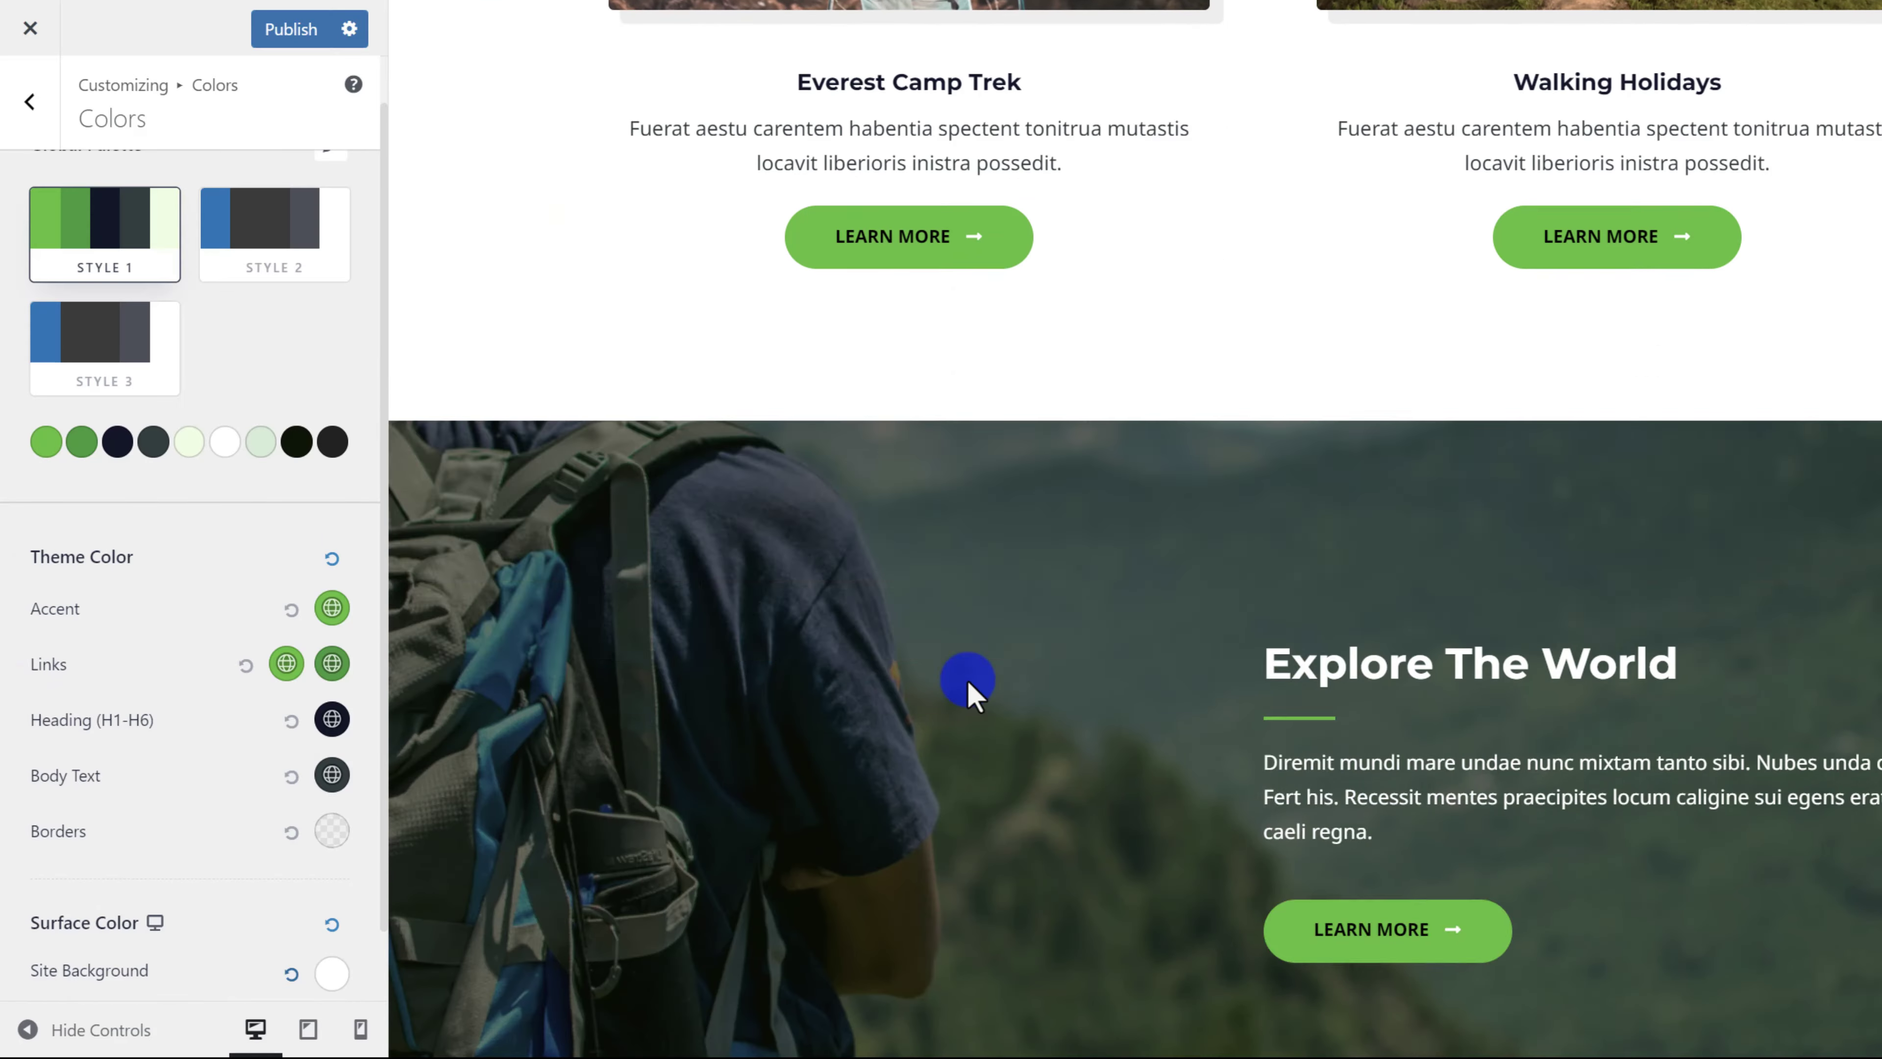
{"action": "scroll", "coordinate": [967, 680], "scroll_direction": "up", "scroll_amount": 15}
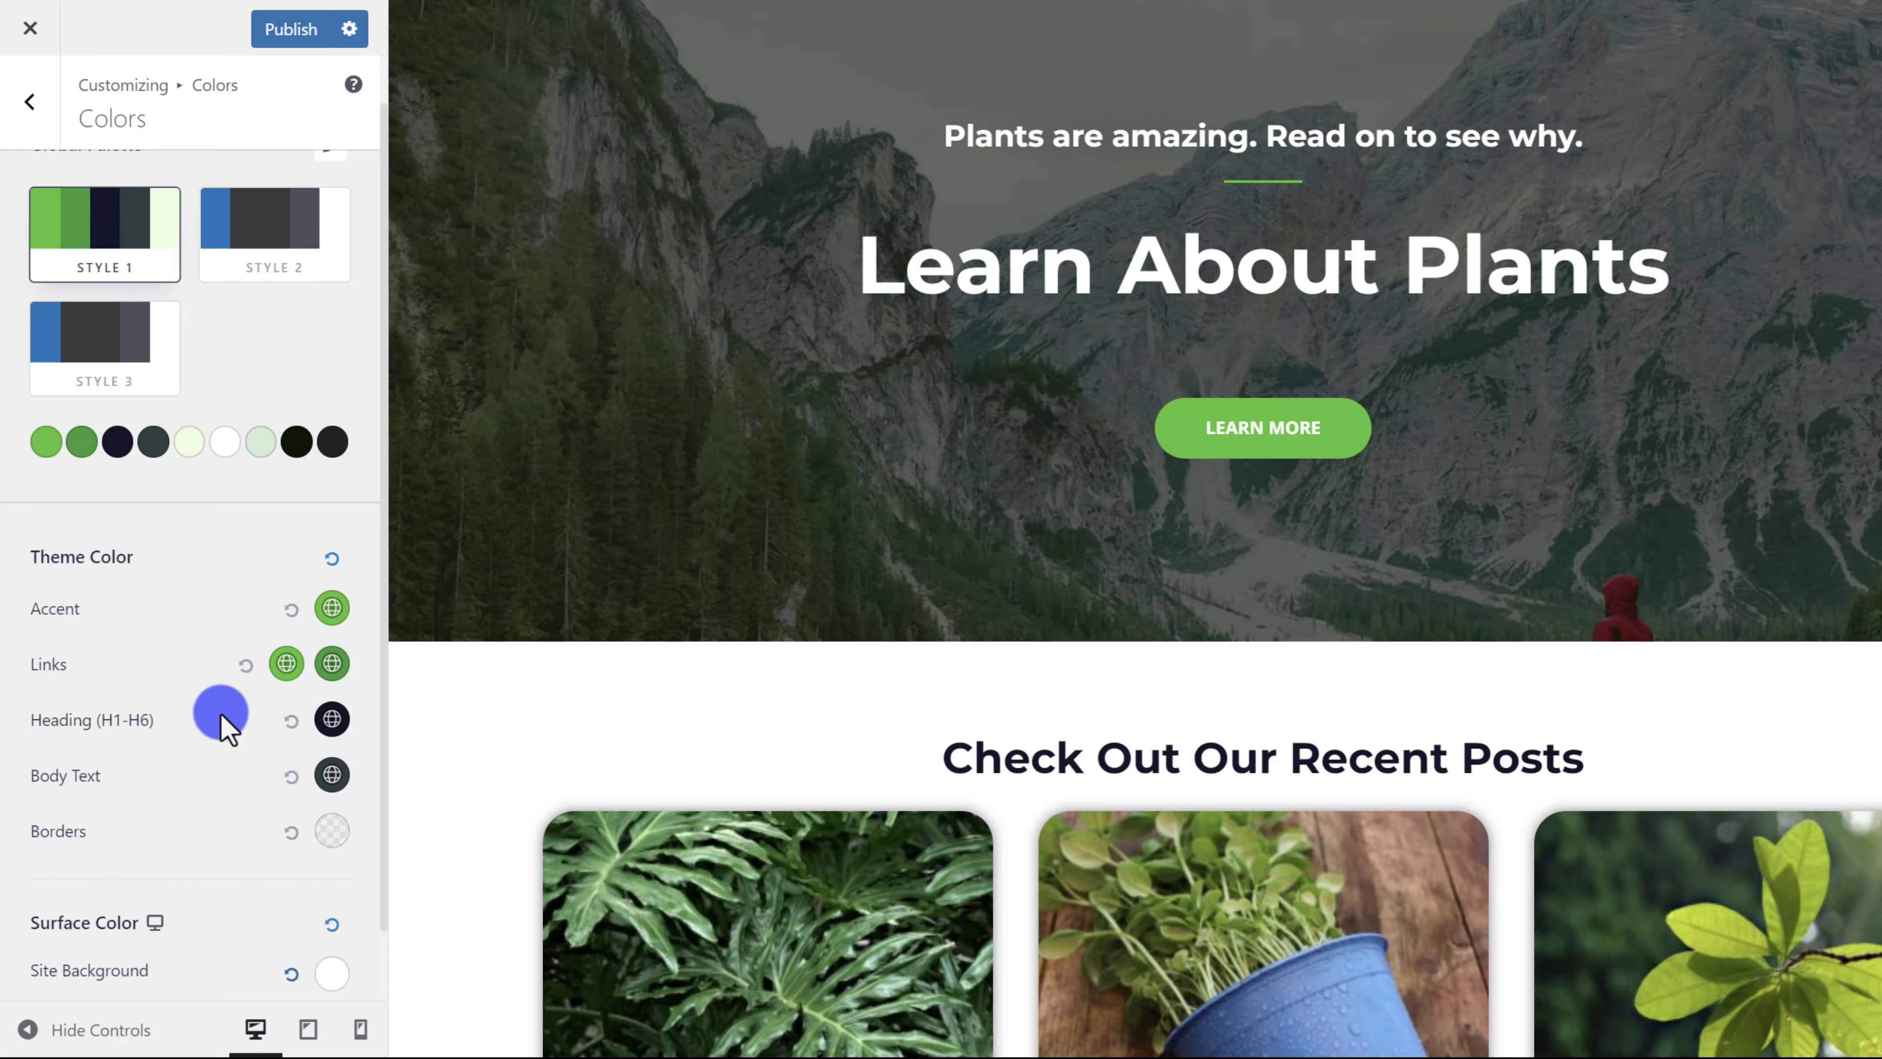
{"action": "scroll", "coordinate": [221, 715], "scroll_direction": "down", "scroll_amount": 1}
{"action": "scroll", "coordinate": [198, 456], "scroll_direction": "up", "scroll_amount": 2}
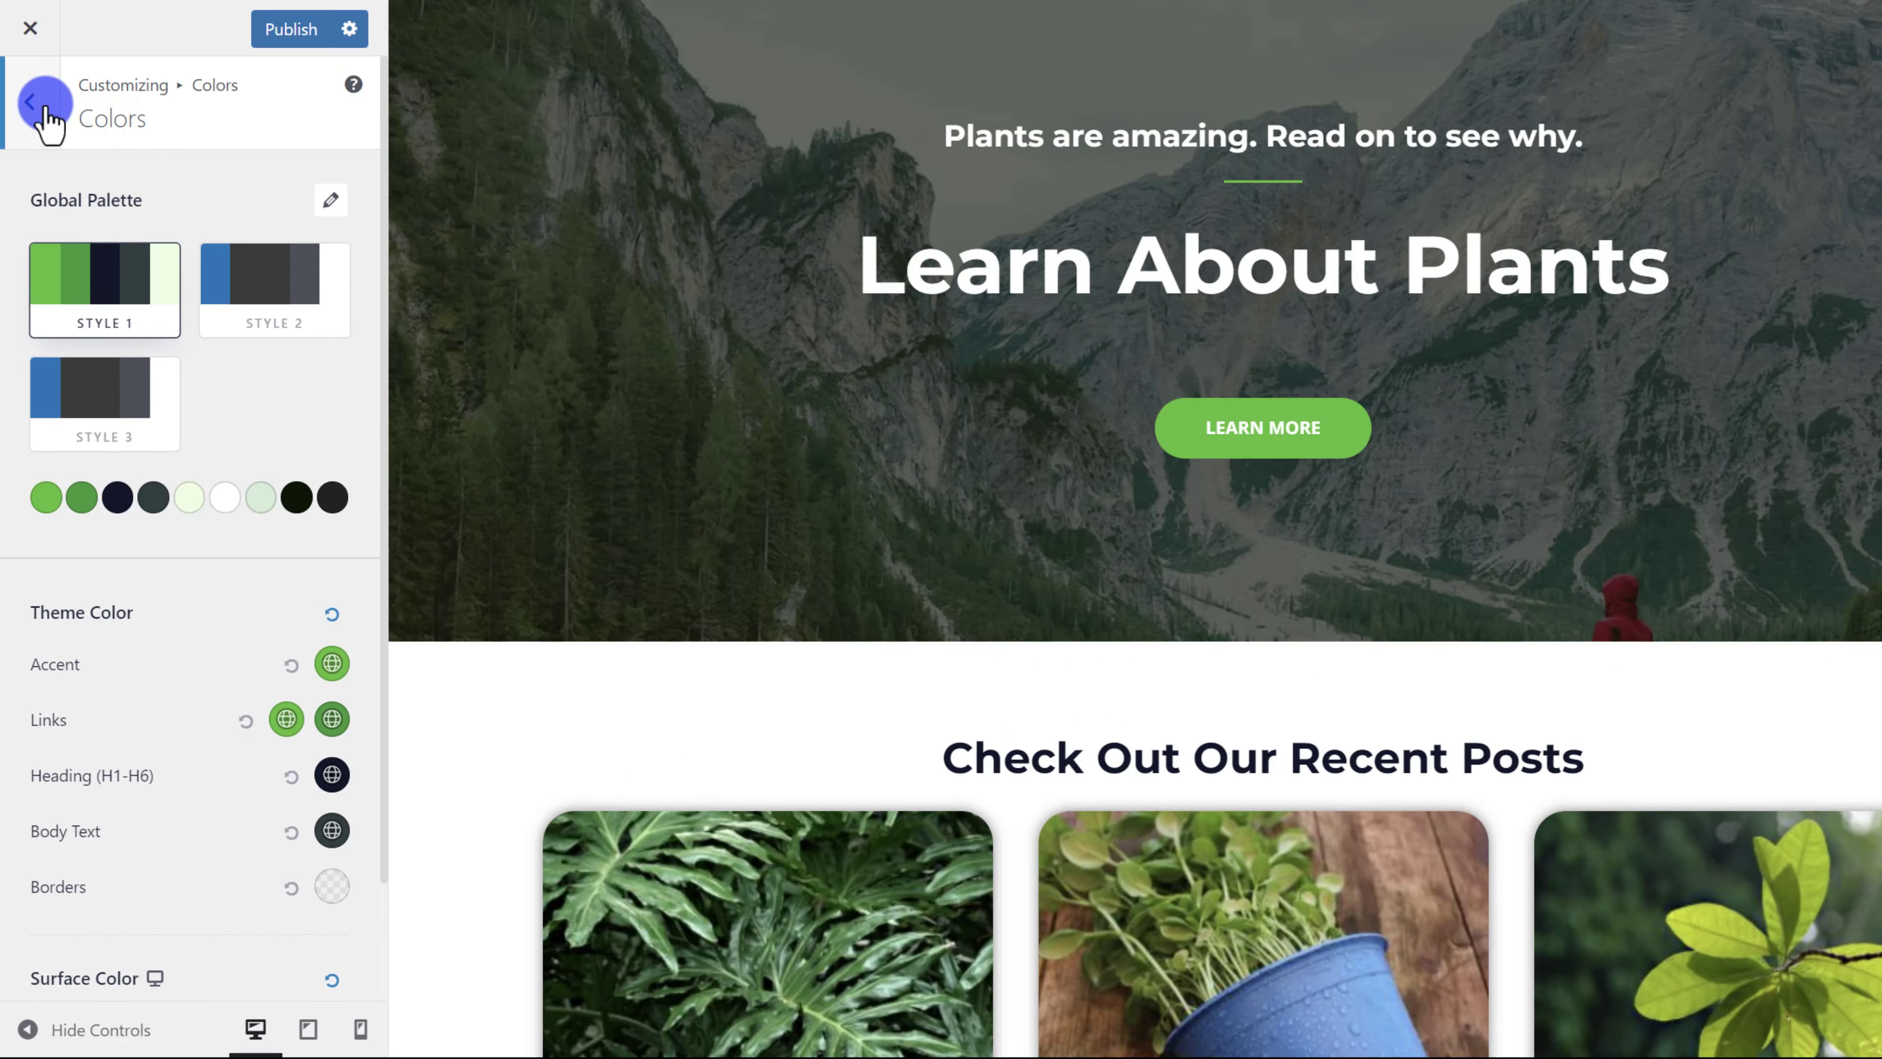
{"action": "scroll", "coordinate": [310, 683], "scroll_direction": "down", "scroll_amount": 2}
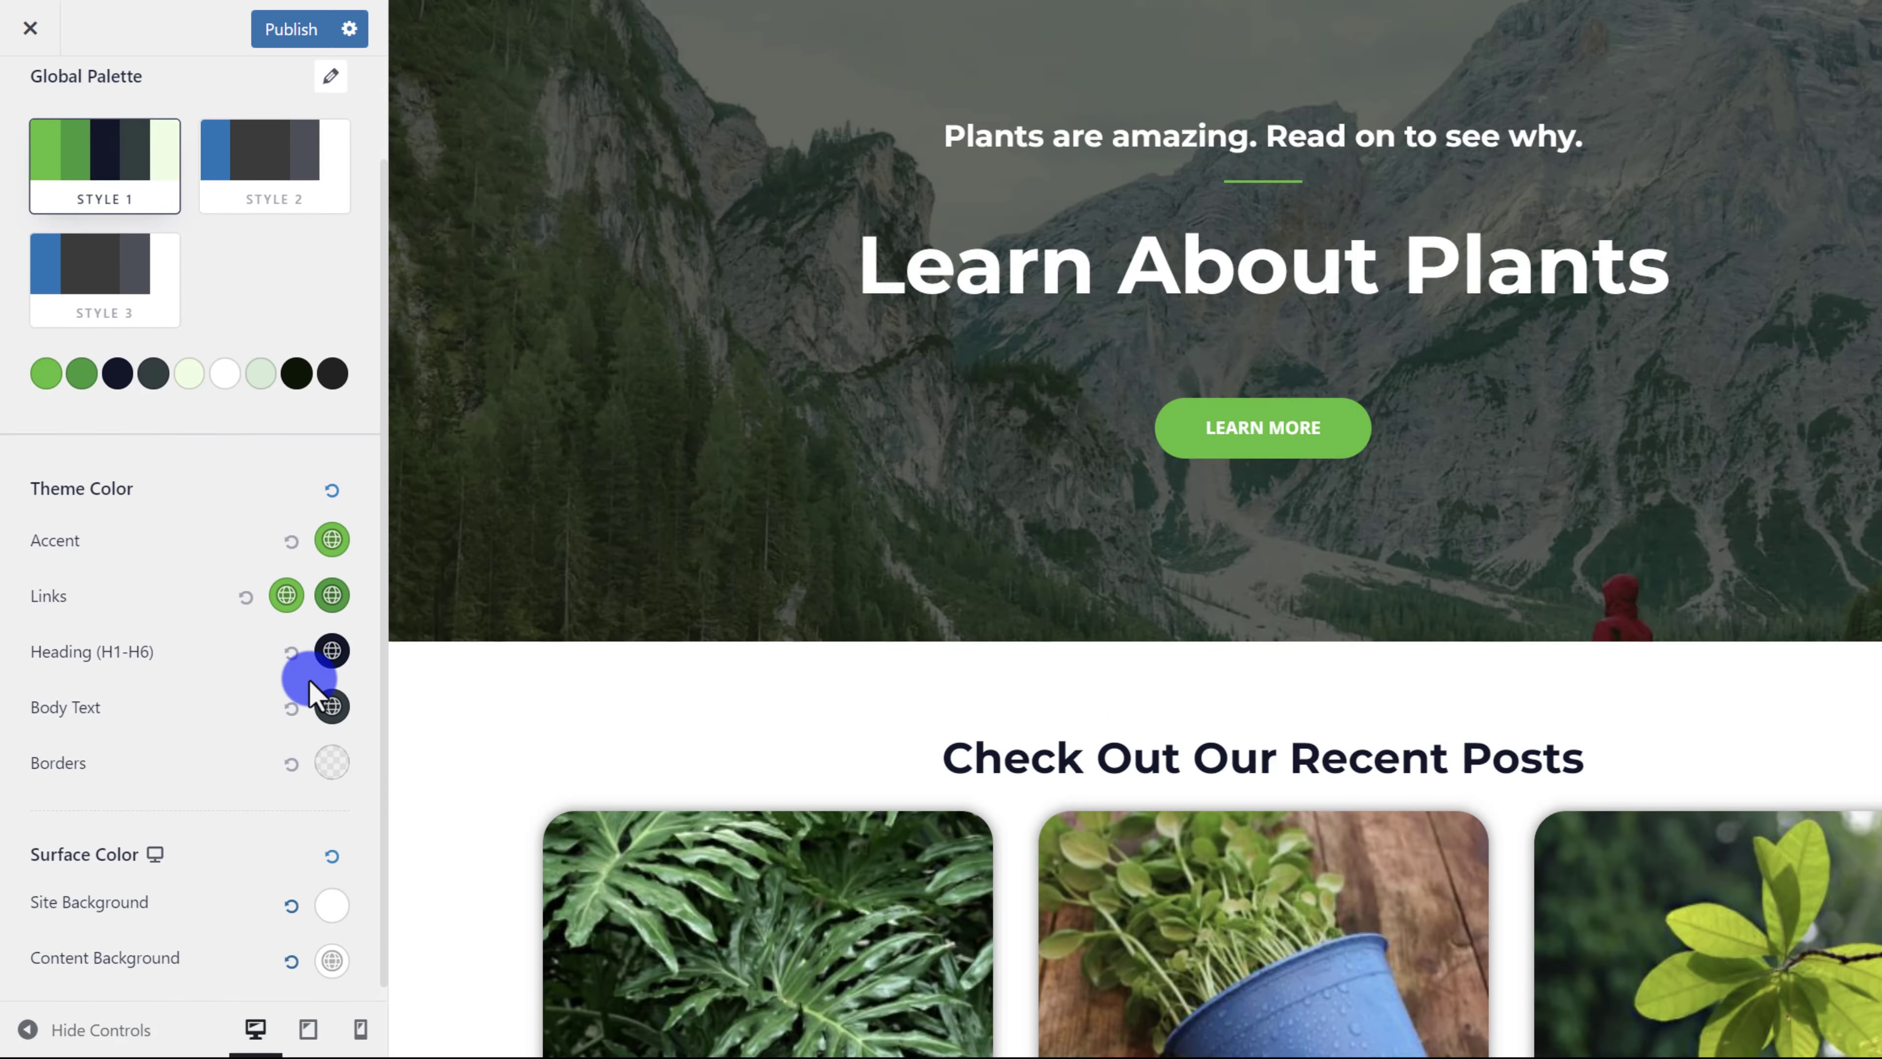
{"action": "scroll", "coordinate": [852, 711], "scroll_direction": "down", "scroll_amount": 15}
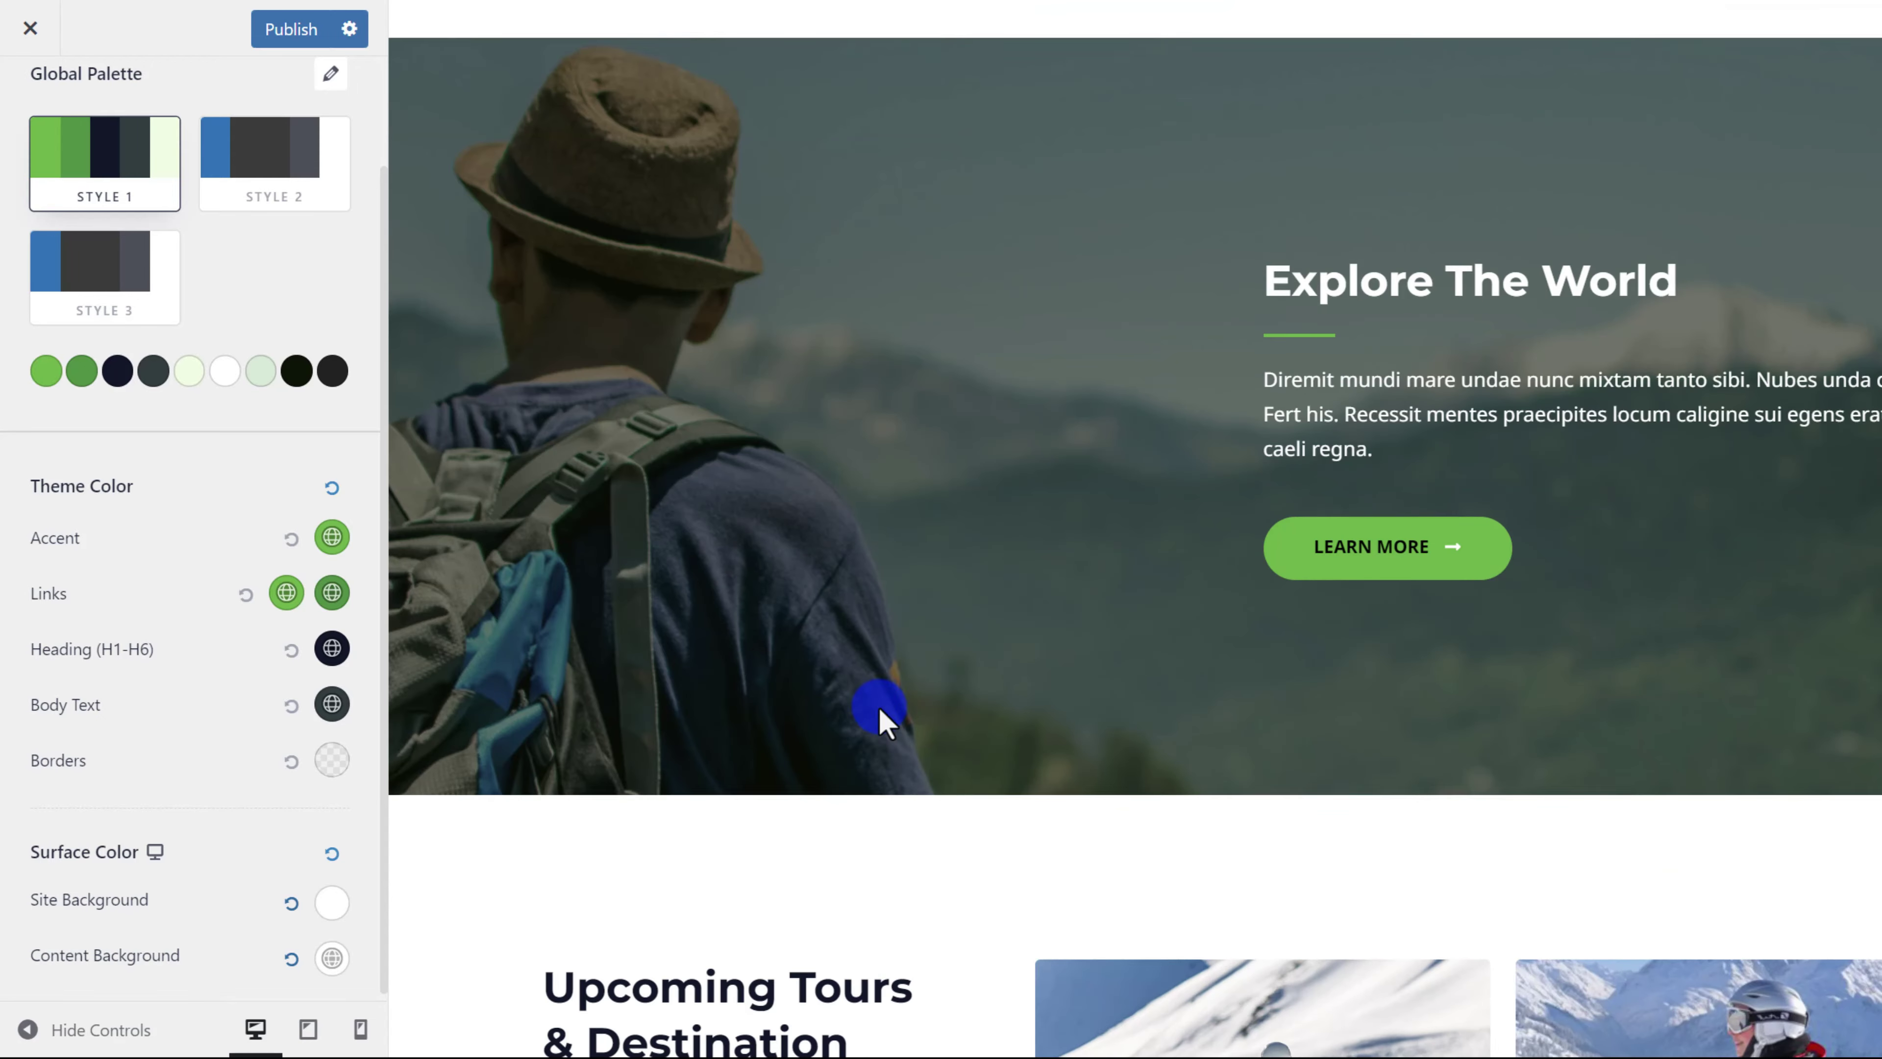
- Change the theme's normal link color to medium blue and its hover link color to a stronger blue
{"action": "scroll", "coordinate": [877, 741], "scroll_direction": "down", "scroll_amount": 12}
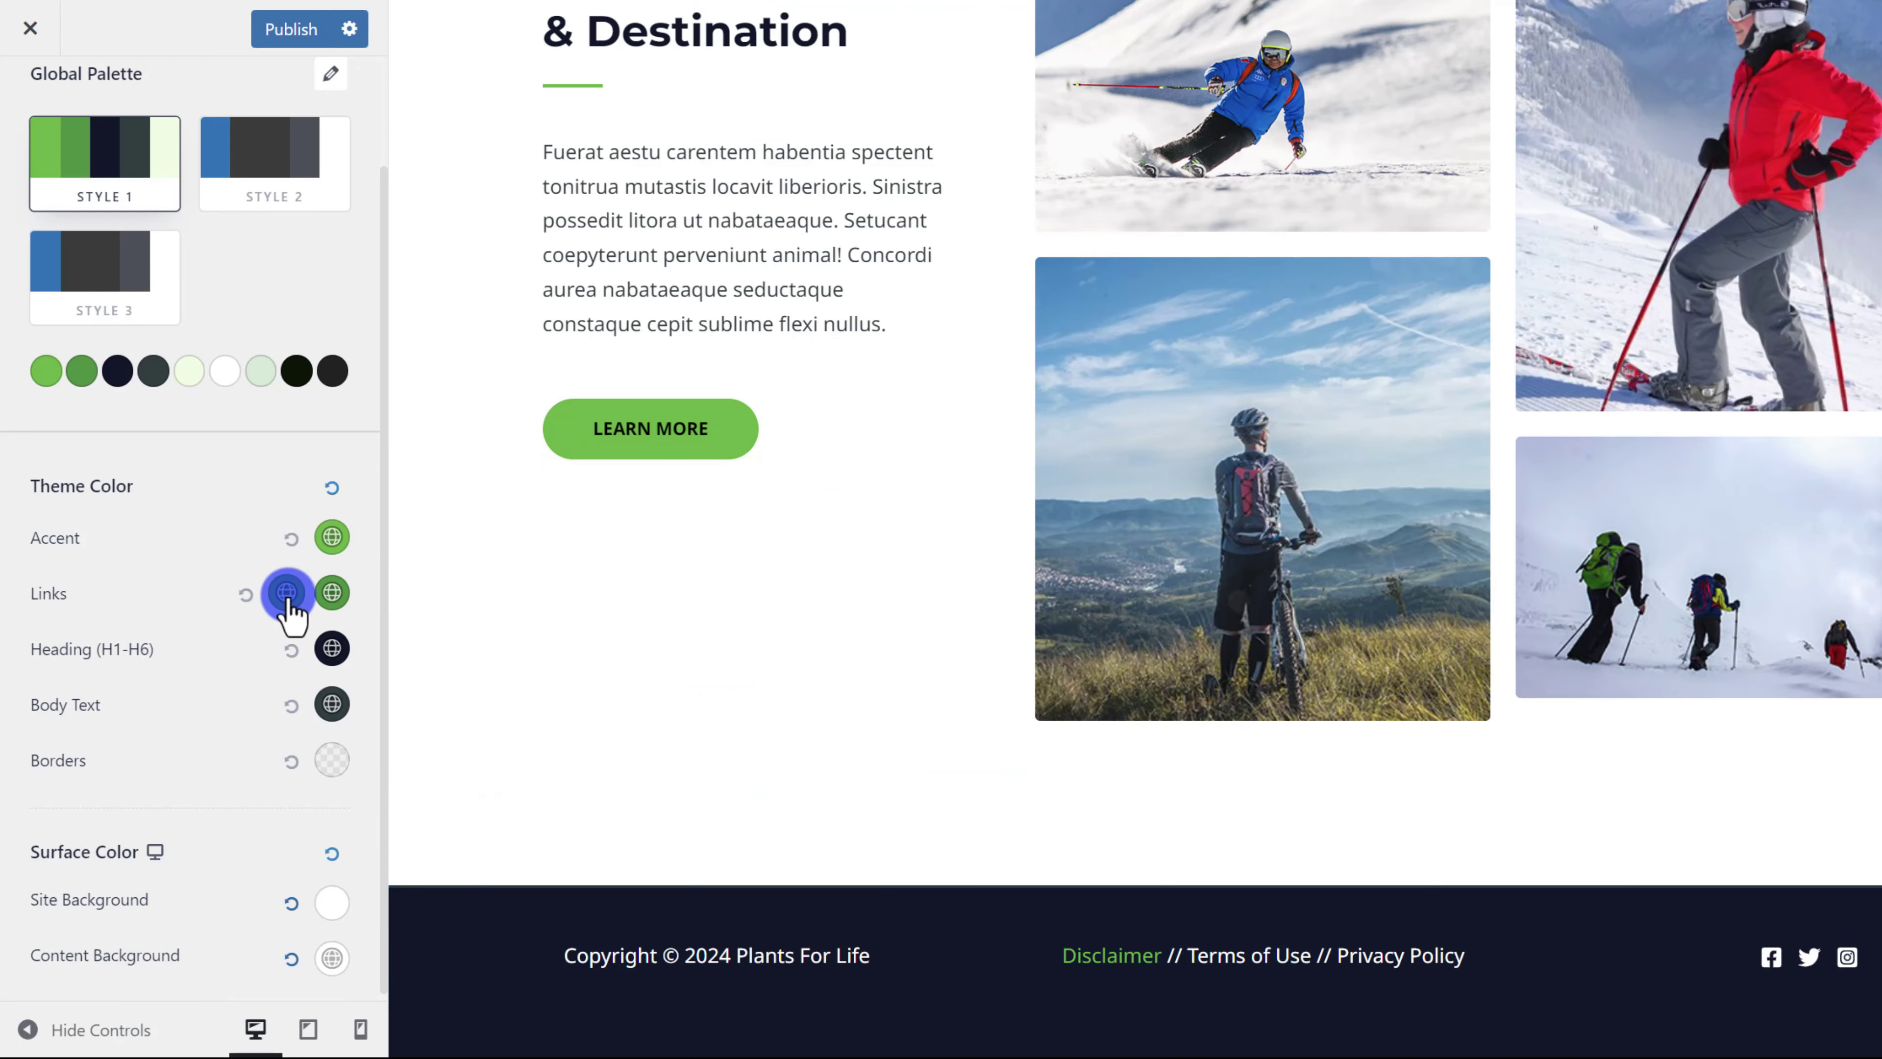
{"action": "left_click", "coordinate": [286, 593]}
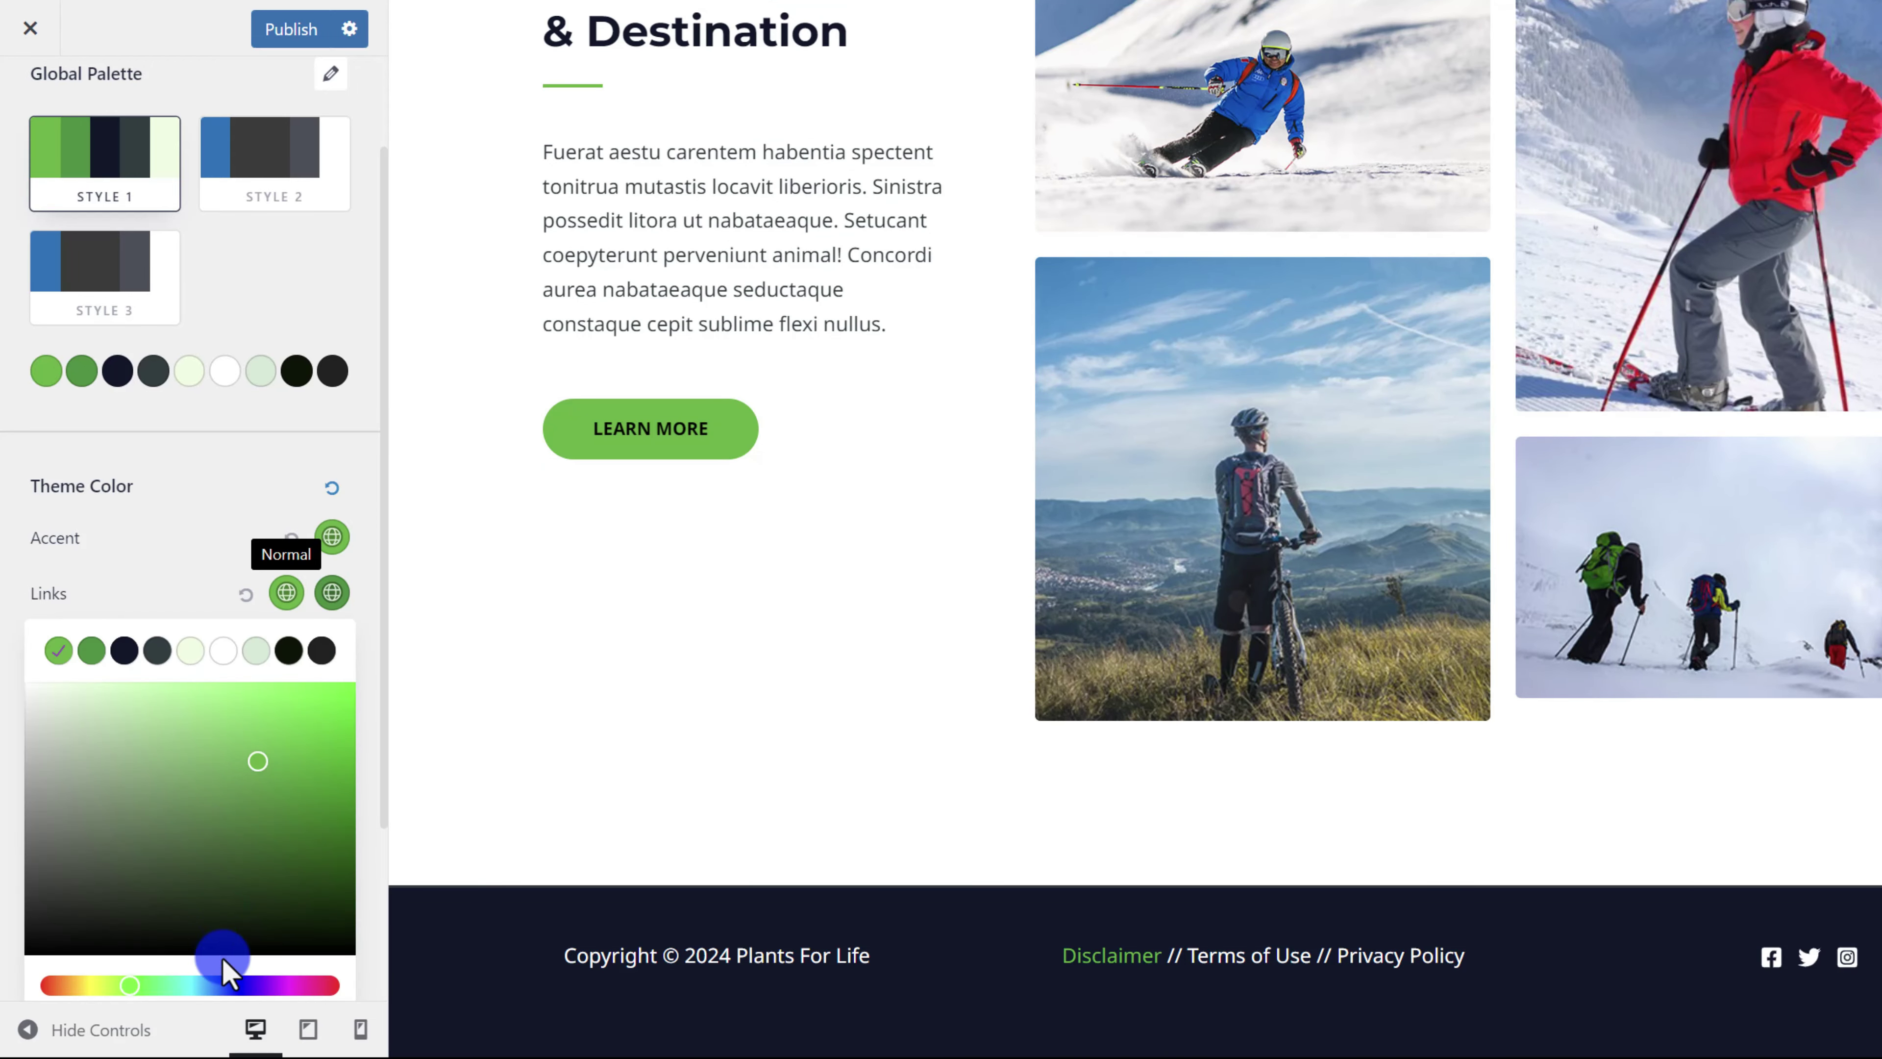
{"action": "left_click_drag", "start_coordinate": [221, 985], "coordinate": [236, 990]}
{"action": "left_click_drag", "start_coordinate": [216, 726], "coordinate": [265, 719]}
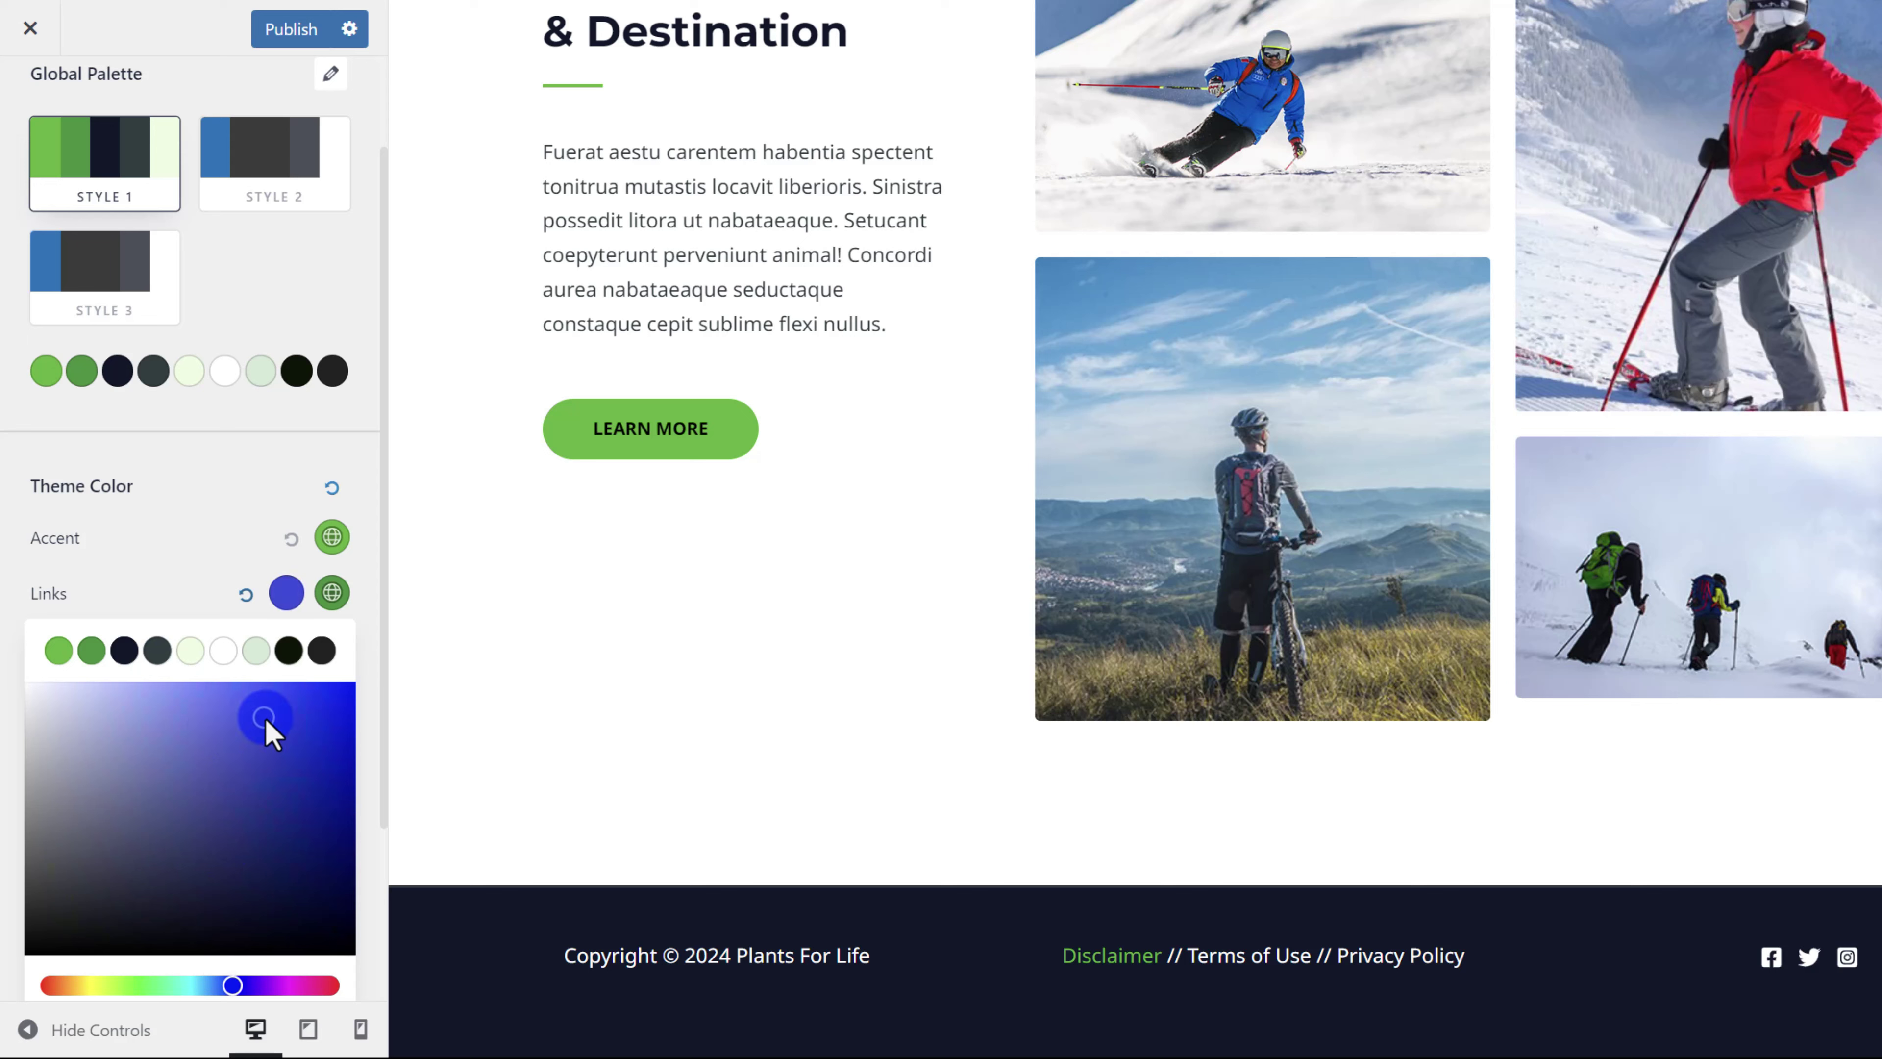
{"action": "left_click", "coordinate": [239, 485]}
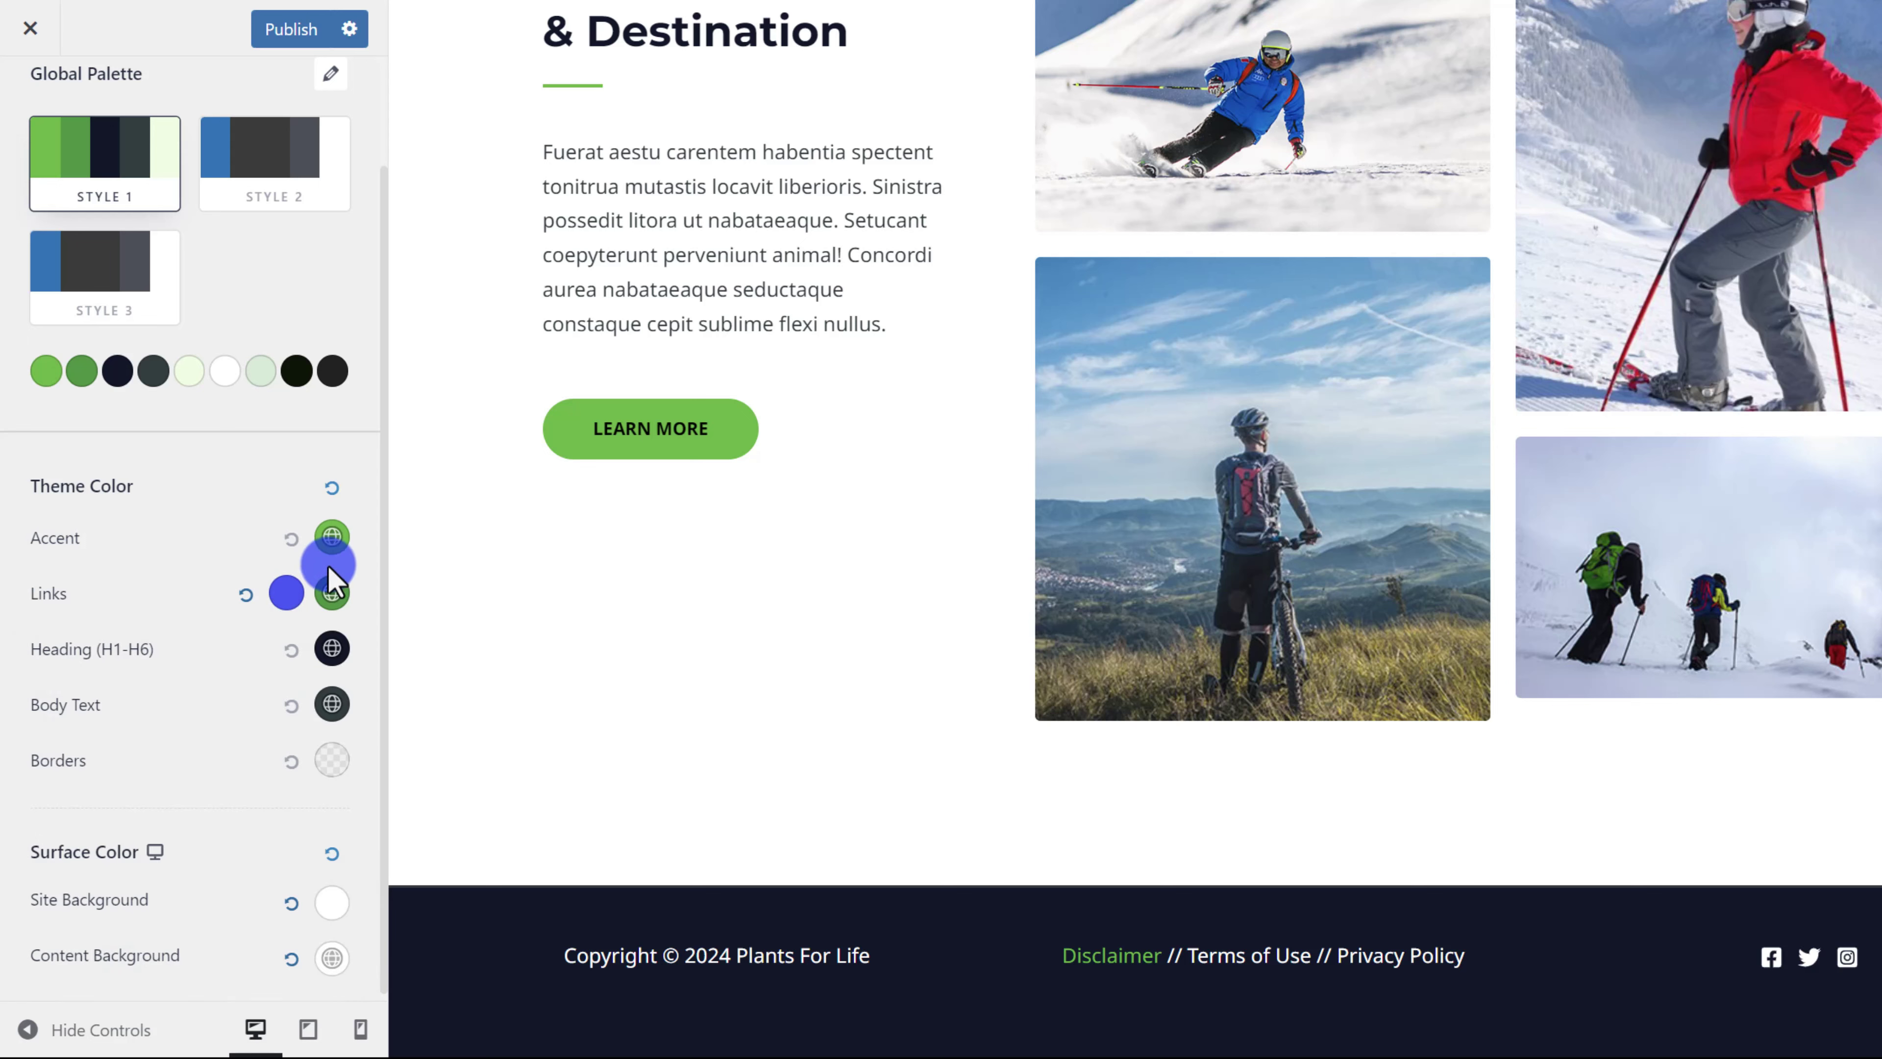
{"action": "left_click", "coordinate": [346, 601]}
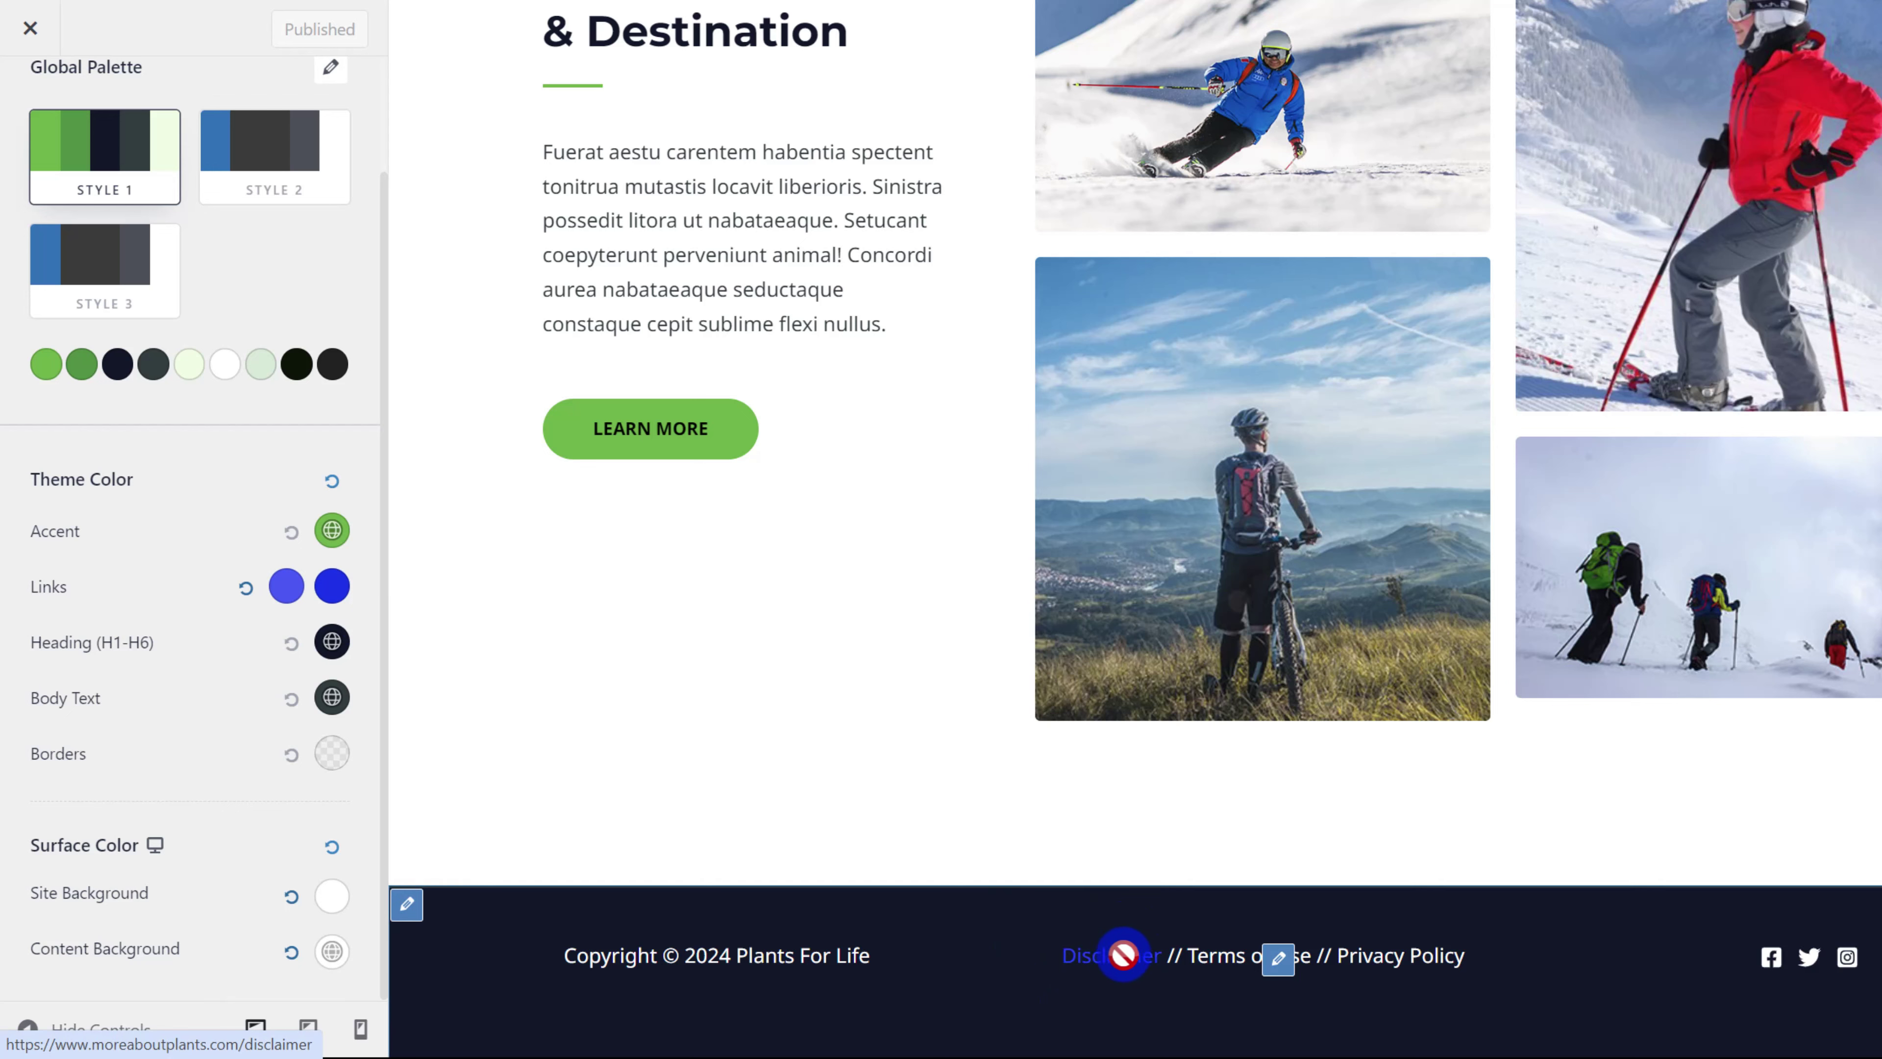
- Set the theme's normal link color to the palette's white, test the footer's Disclaimer link, and publish the color changes
{"action": "left_click", "coordinate": [286, 586]}
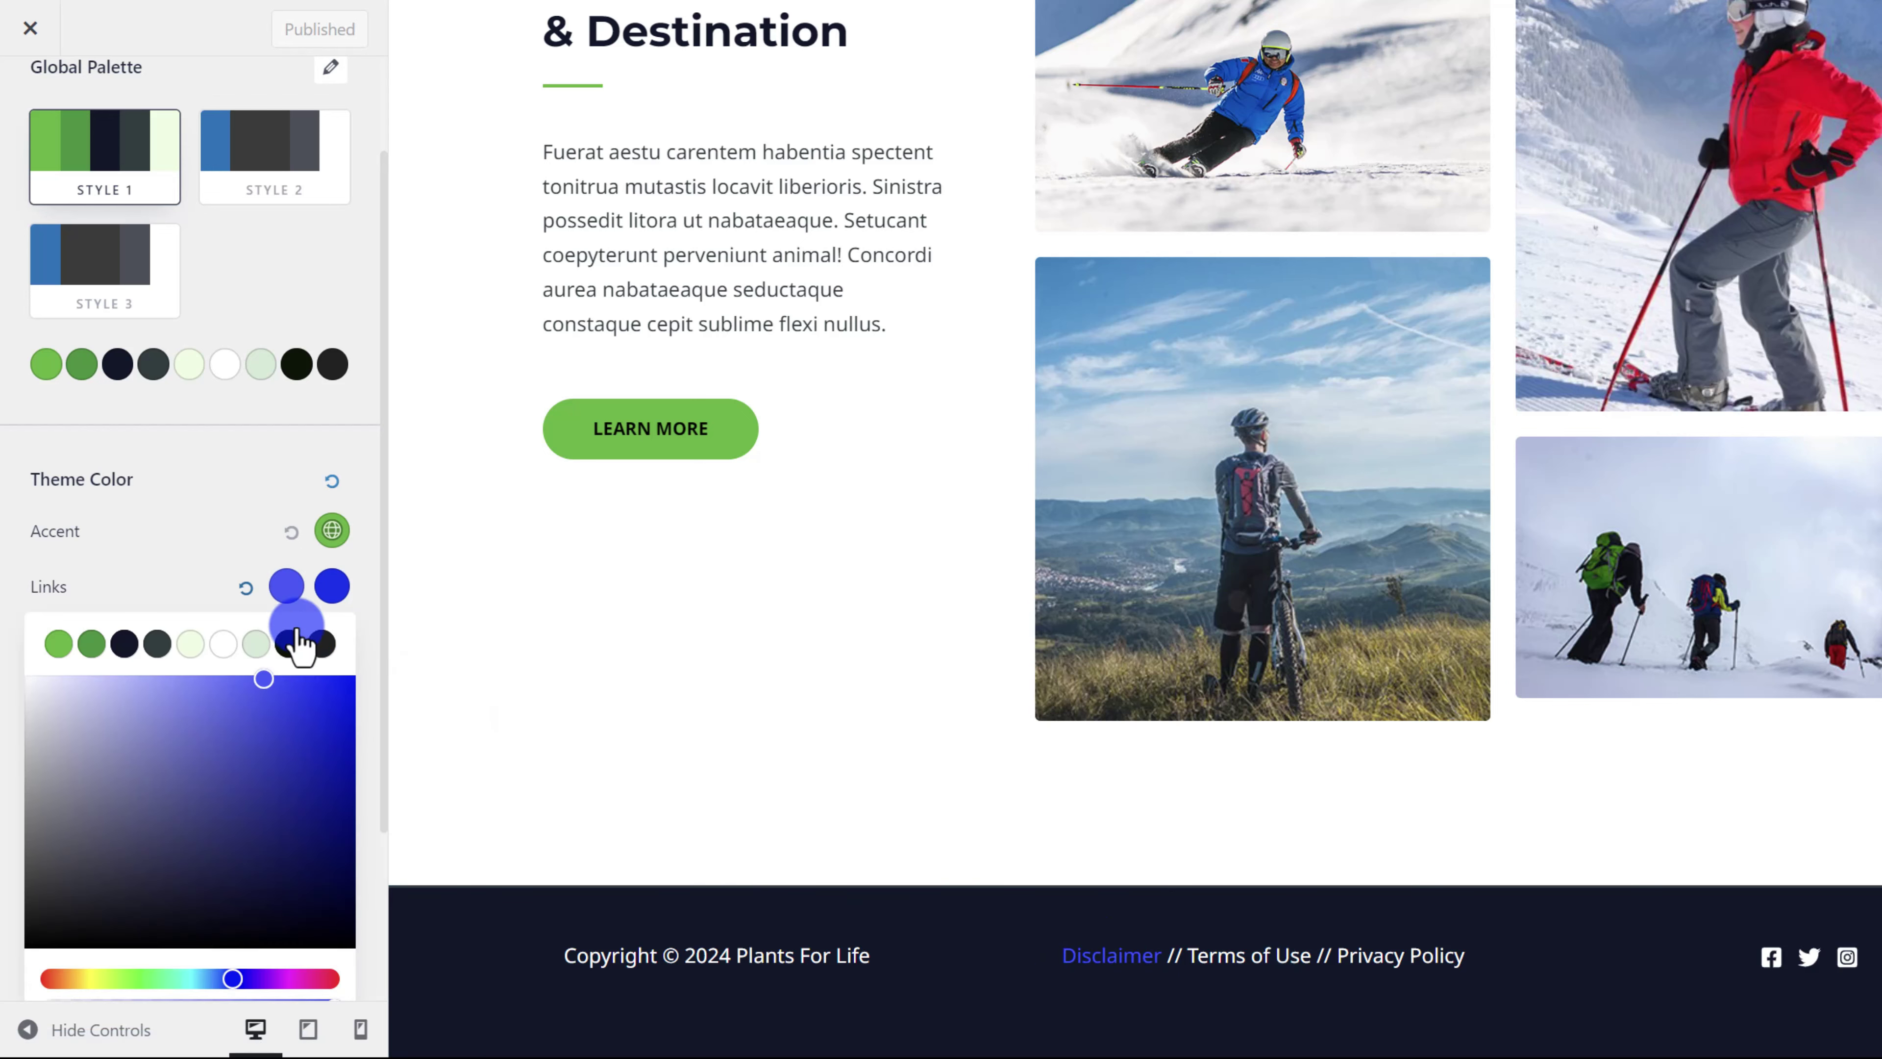
{"action": "left_click", "coordinate": [225, 647]}
{"action": "left_click", "coordinate": [221, 492]}
{"action": "left_click", "coordinate": [1074, 951]}
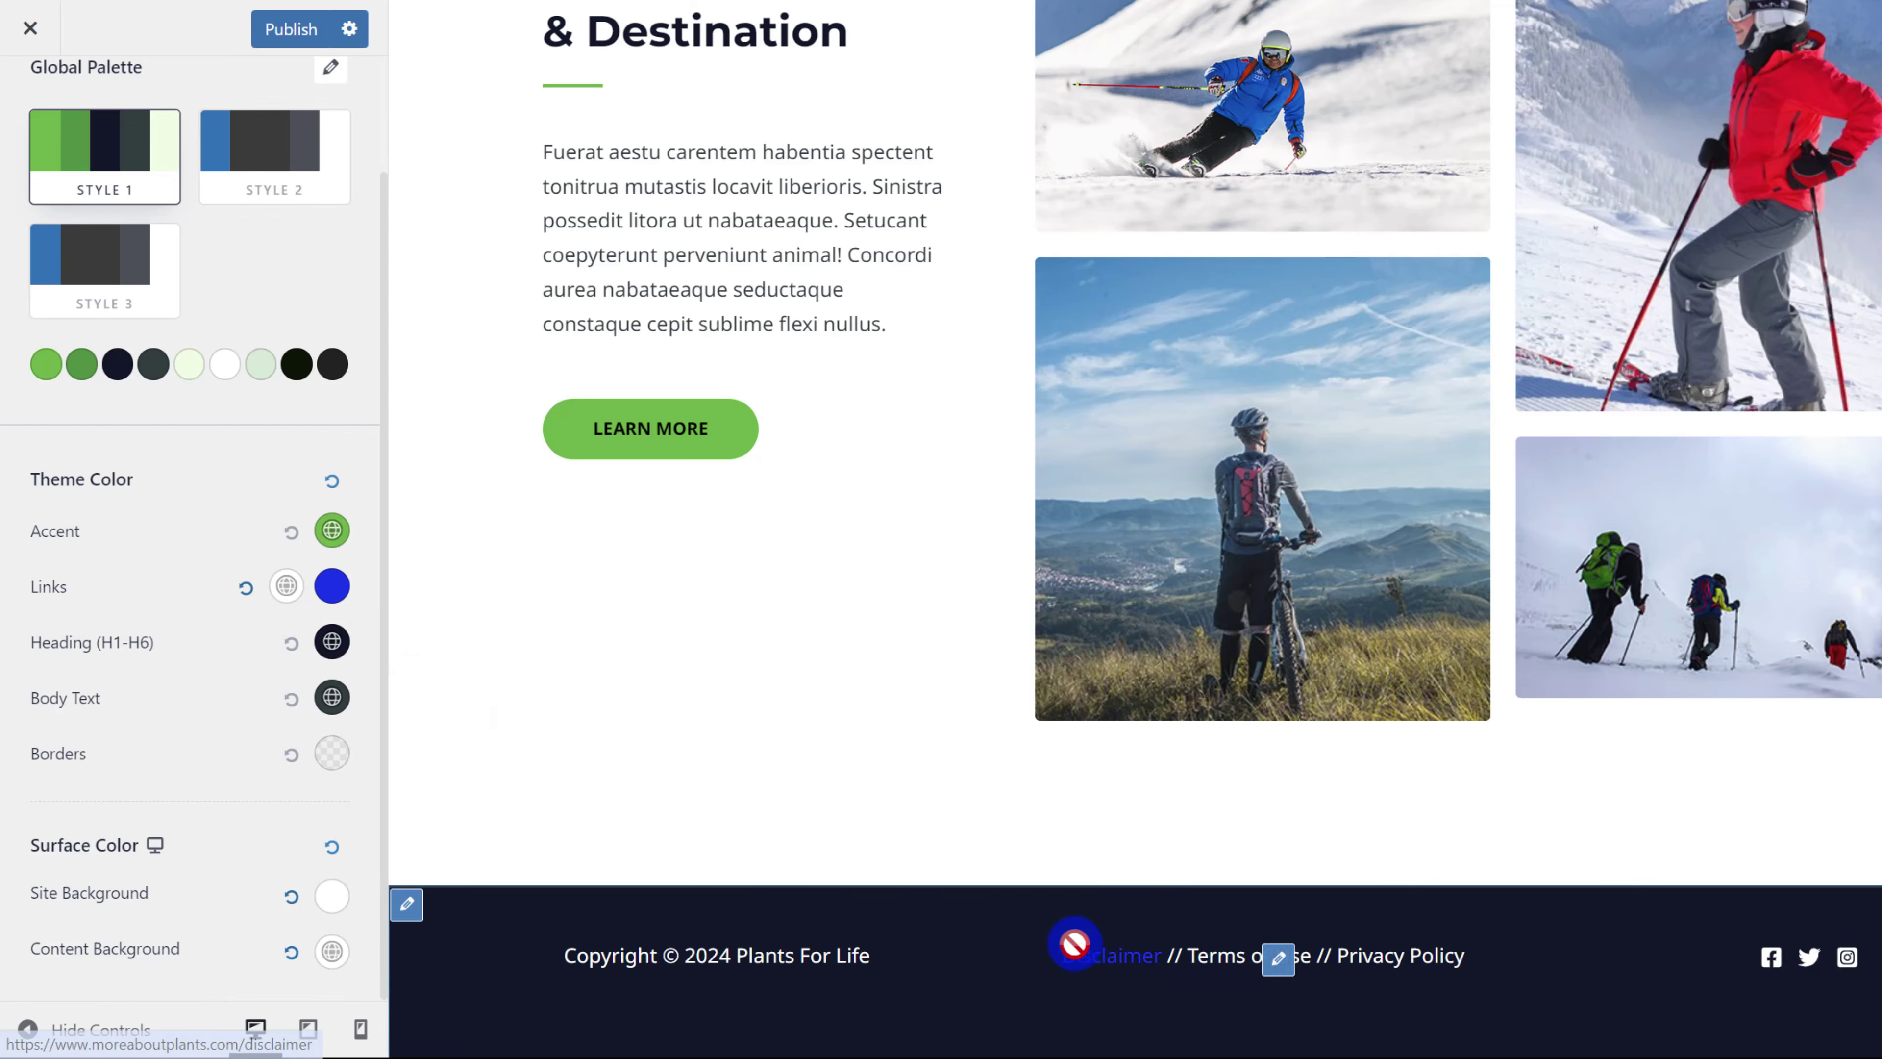
{"action": "left_click", "coordinate": [259, 36]}
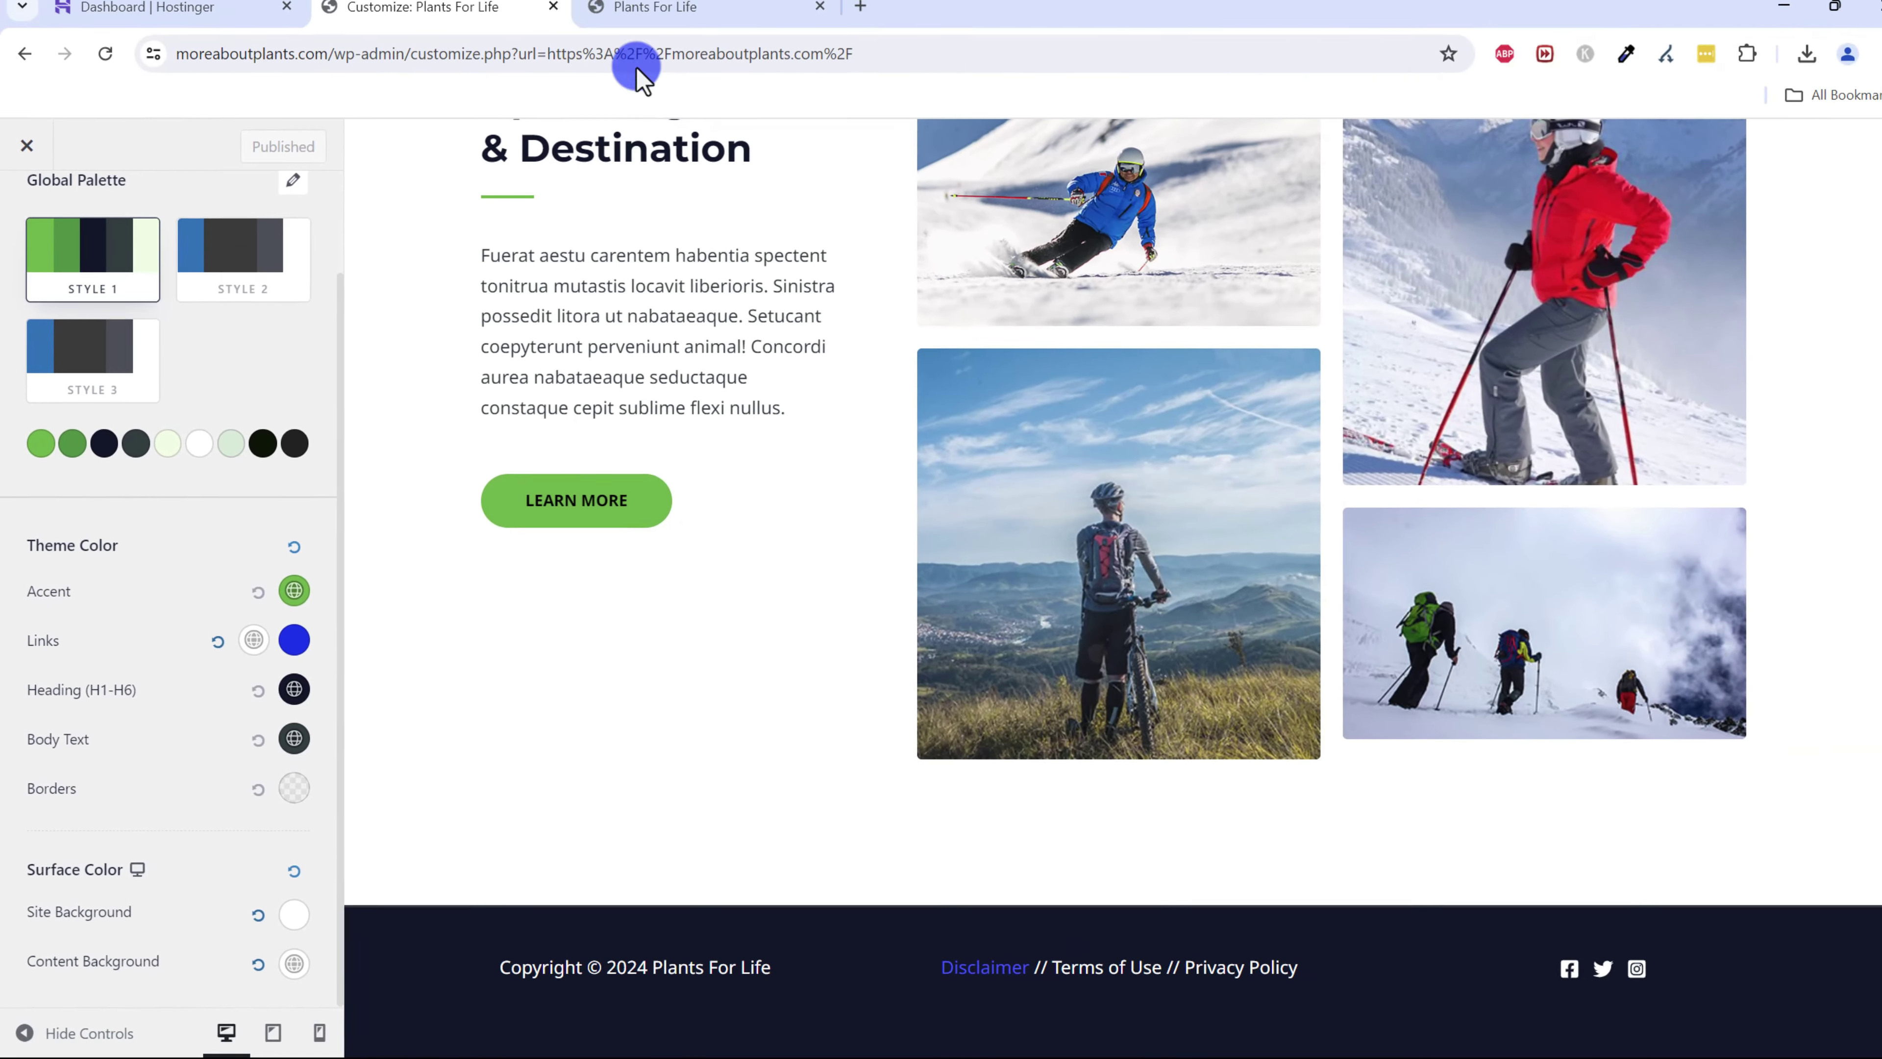
- Examine the live homepage and the customizer preview from the hero section down to the footer links
{"action": "left_click", "coordinate": [667, 7]}
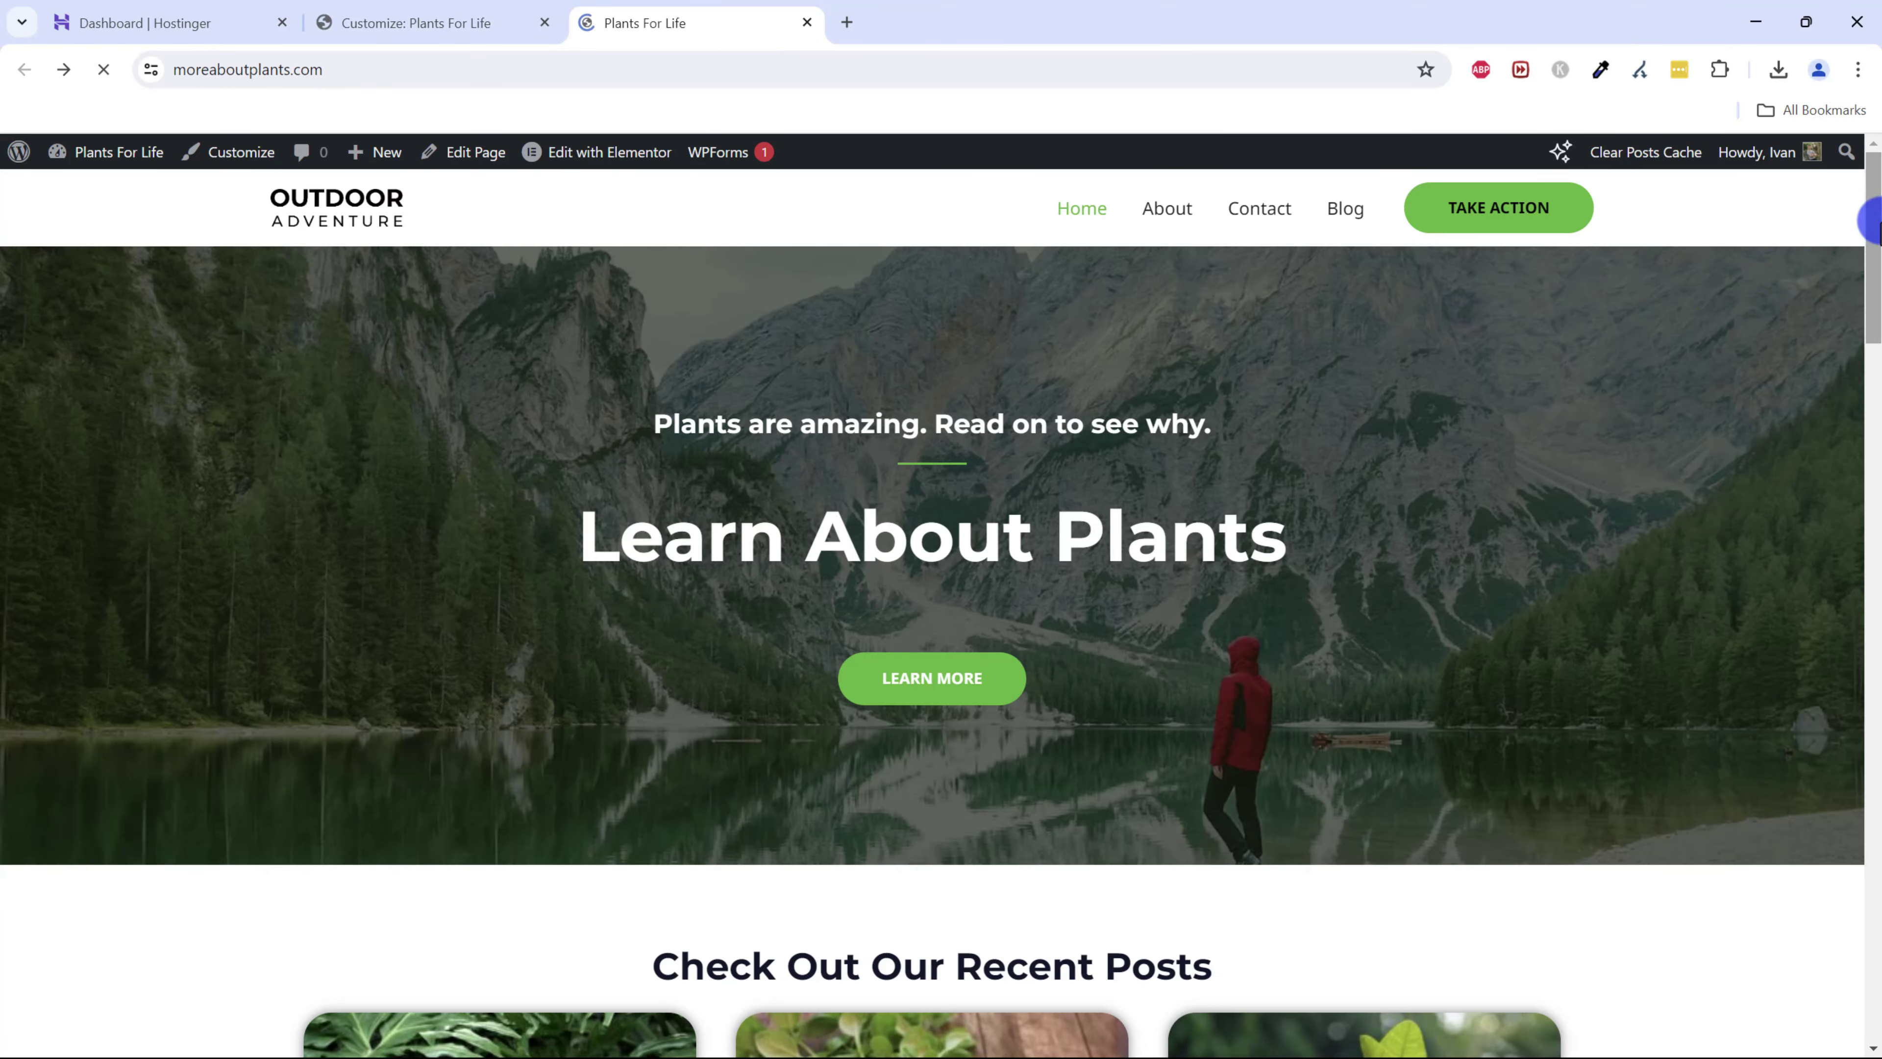
{"action": "left_click_drag", "start_coordinate": [1869, 210], "coordinate": [1748, 966]}
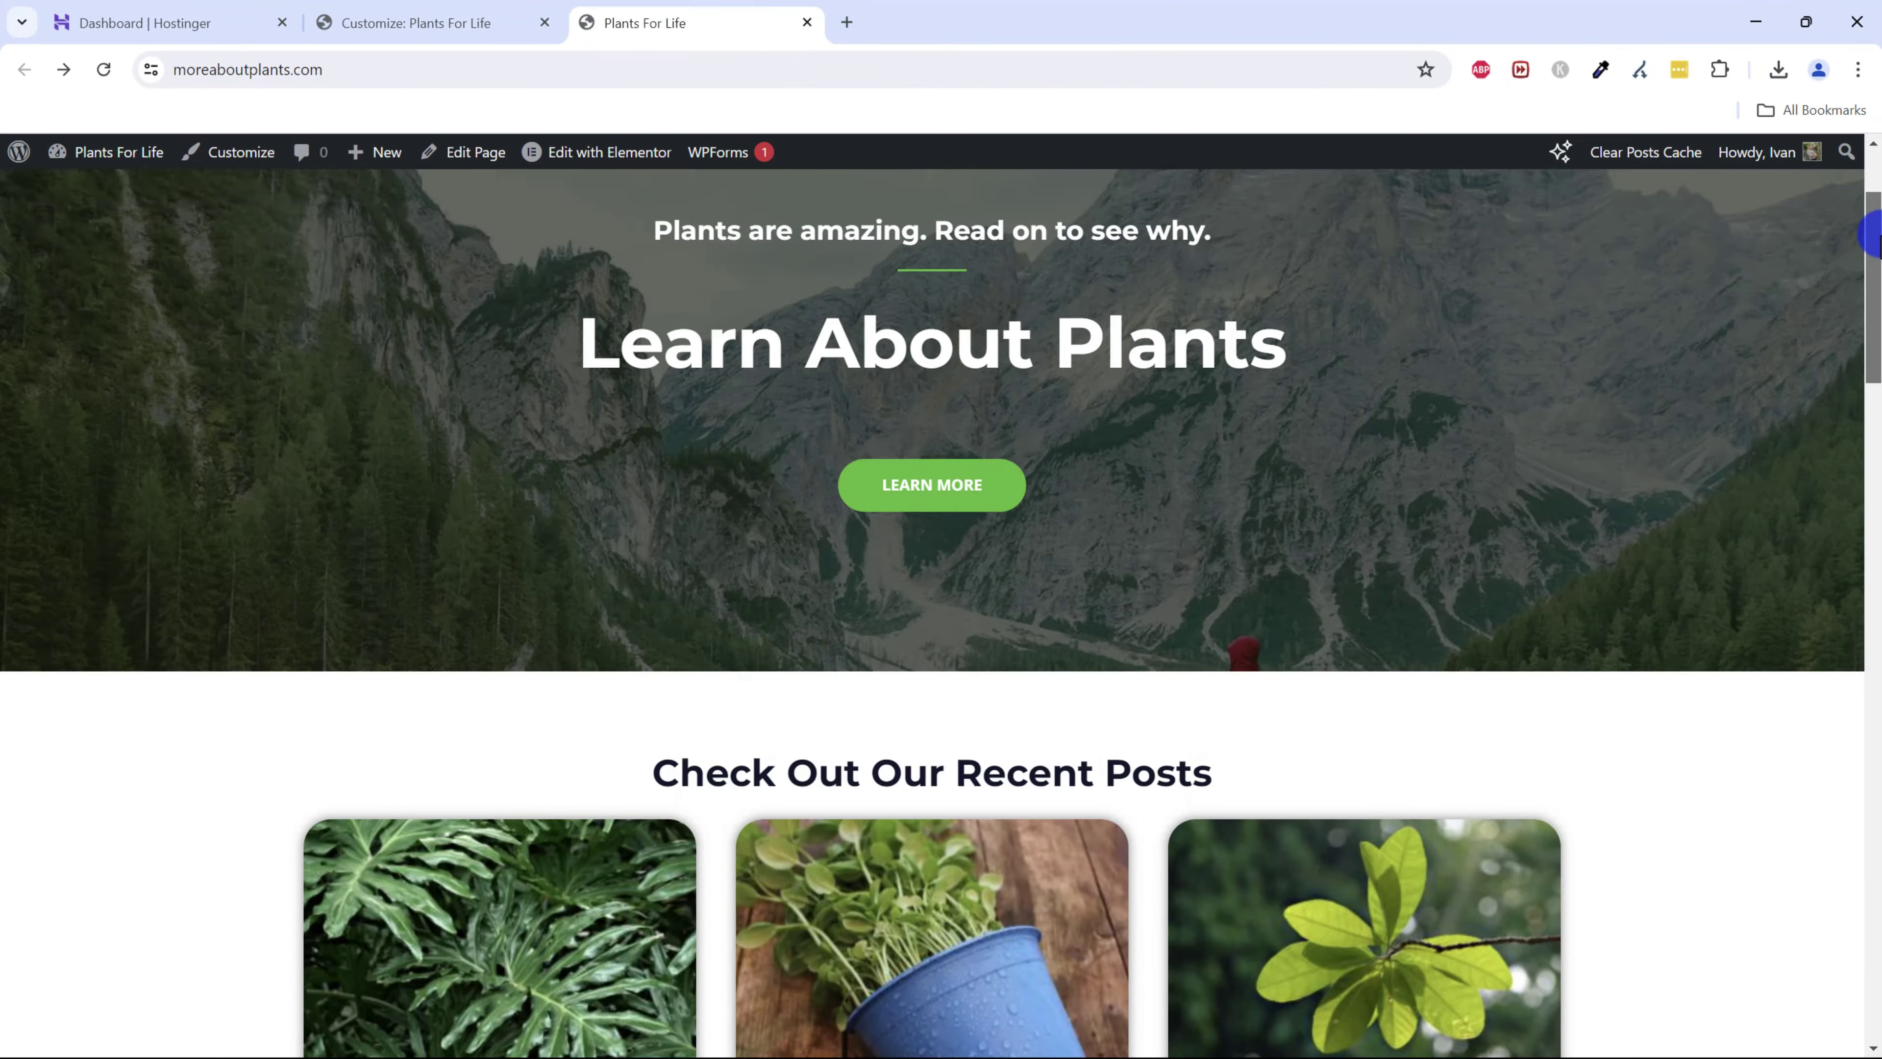
{"action": "left_click", "coordinate": [265, 762]}
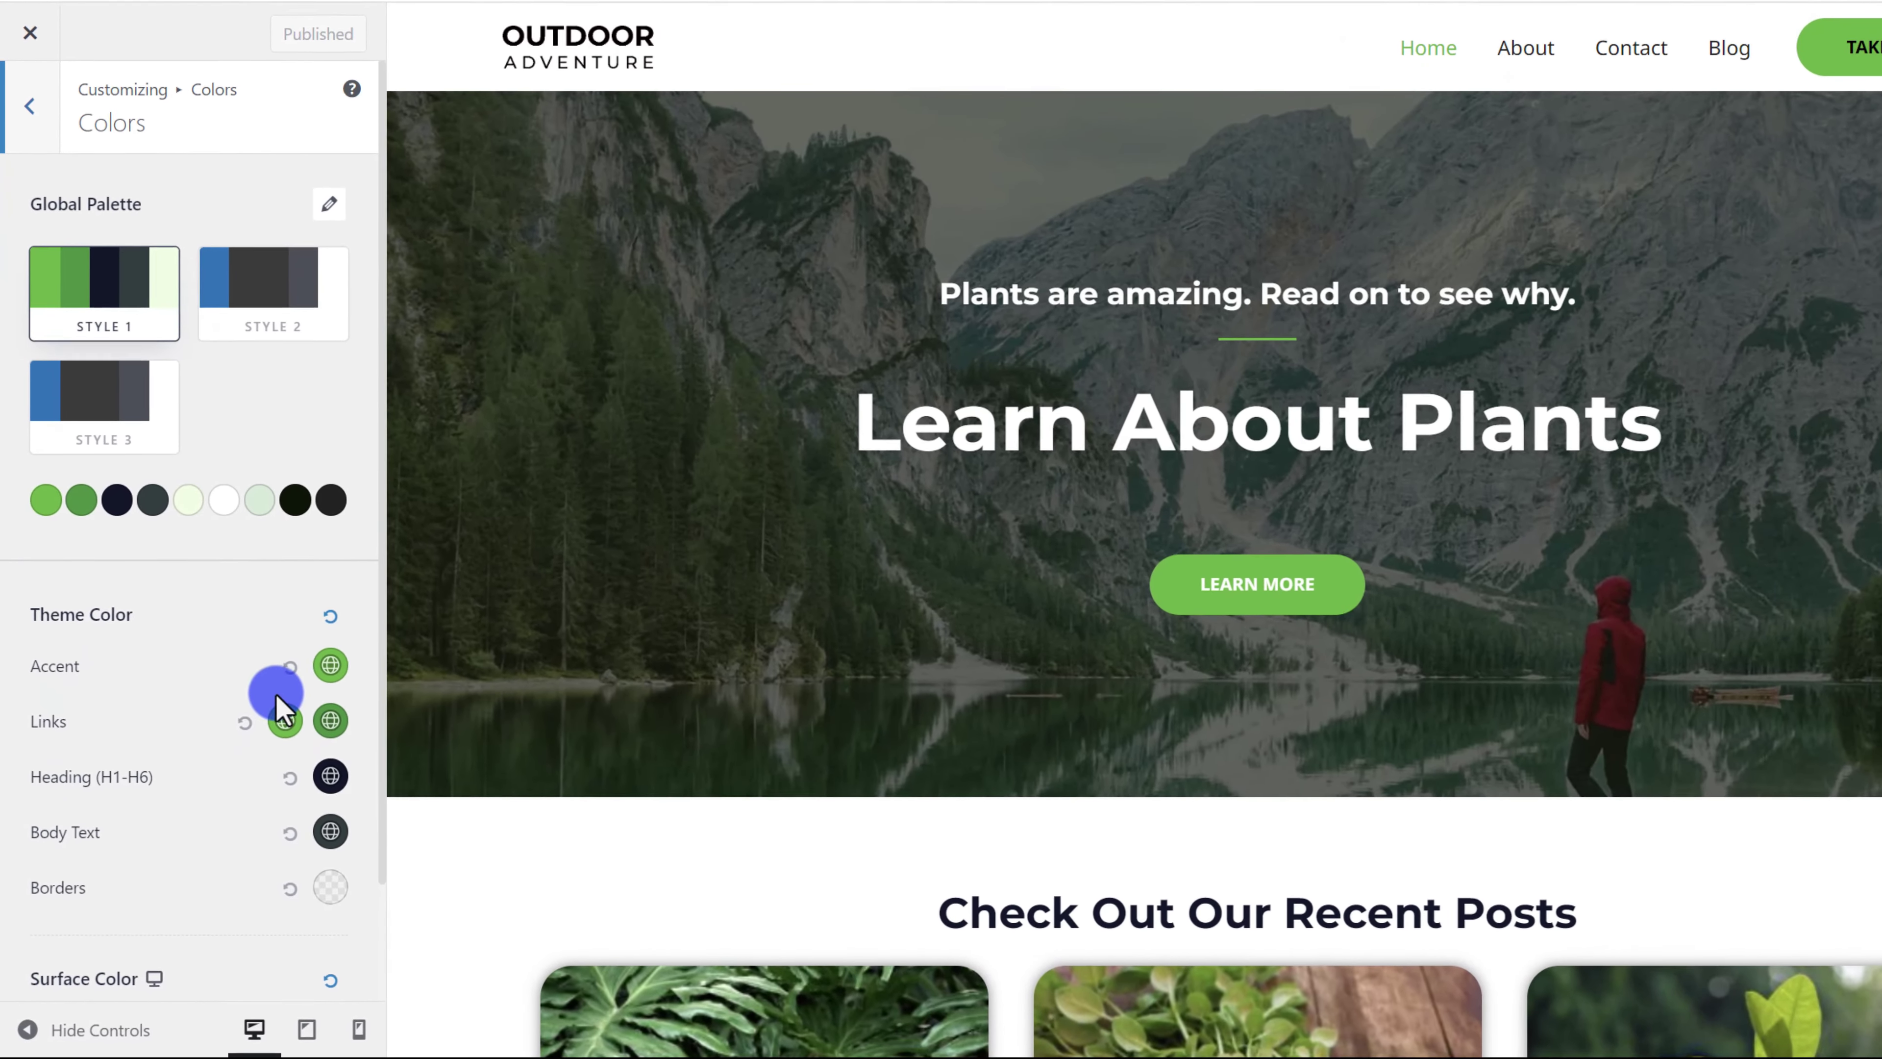
{"action": "scroll", "coordinate": [883, 710], "scroll_direction": "down", "scroll_amount": 5}
{"action": "scroll", "coordinate": [626, 600], "scroll_direction": "down", "scroll_amount": 3}
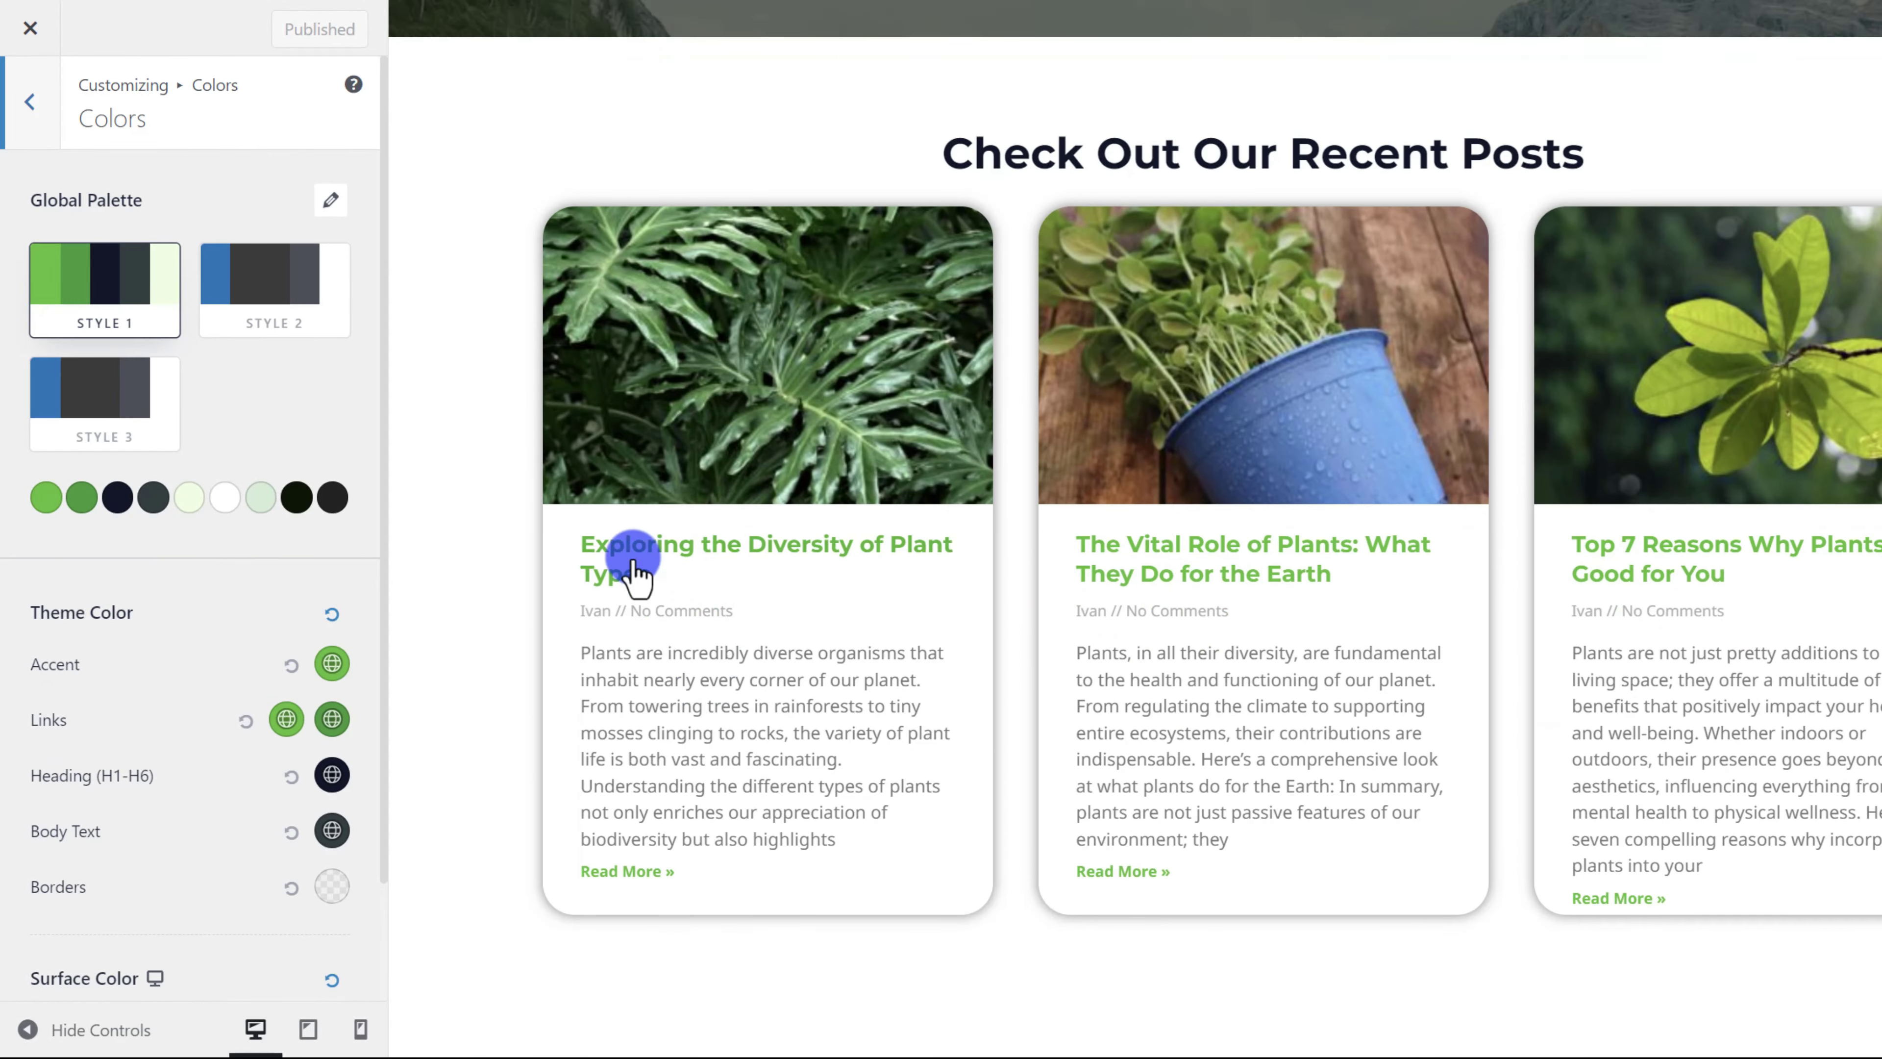
{"action": "scroll", "coordinate": [796, 700], "scroll_direction": "down", "scroll_amount": 8}
{"action": "scroll", "coordinate": [807, 711], "scroll_direction": "down", "scroll_amount": 2}
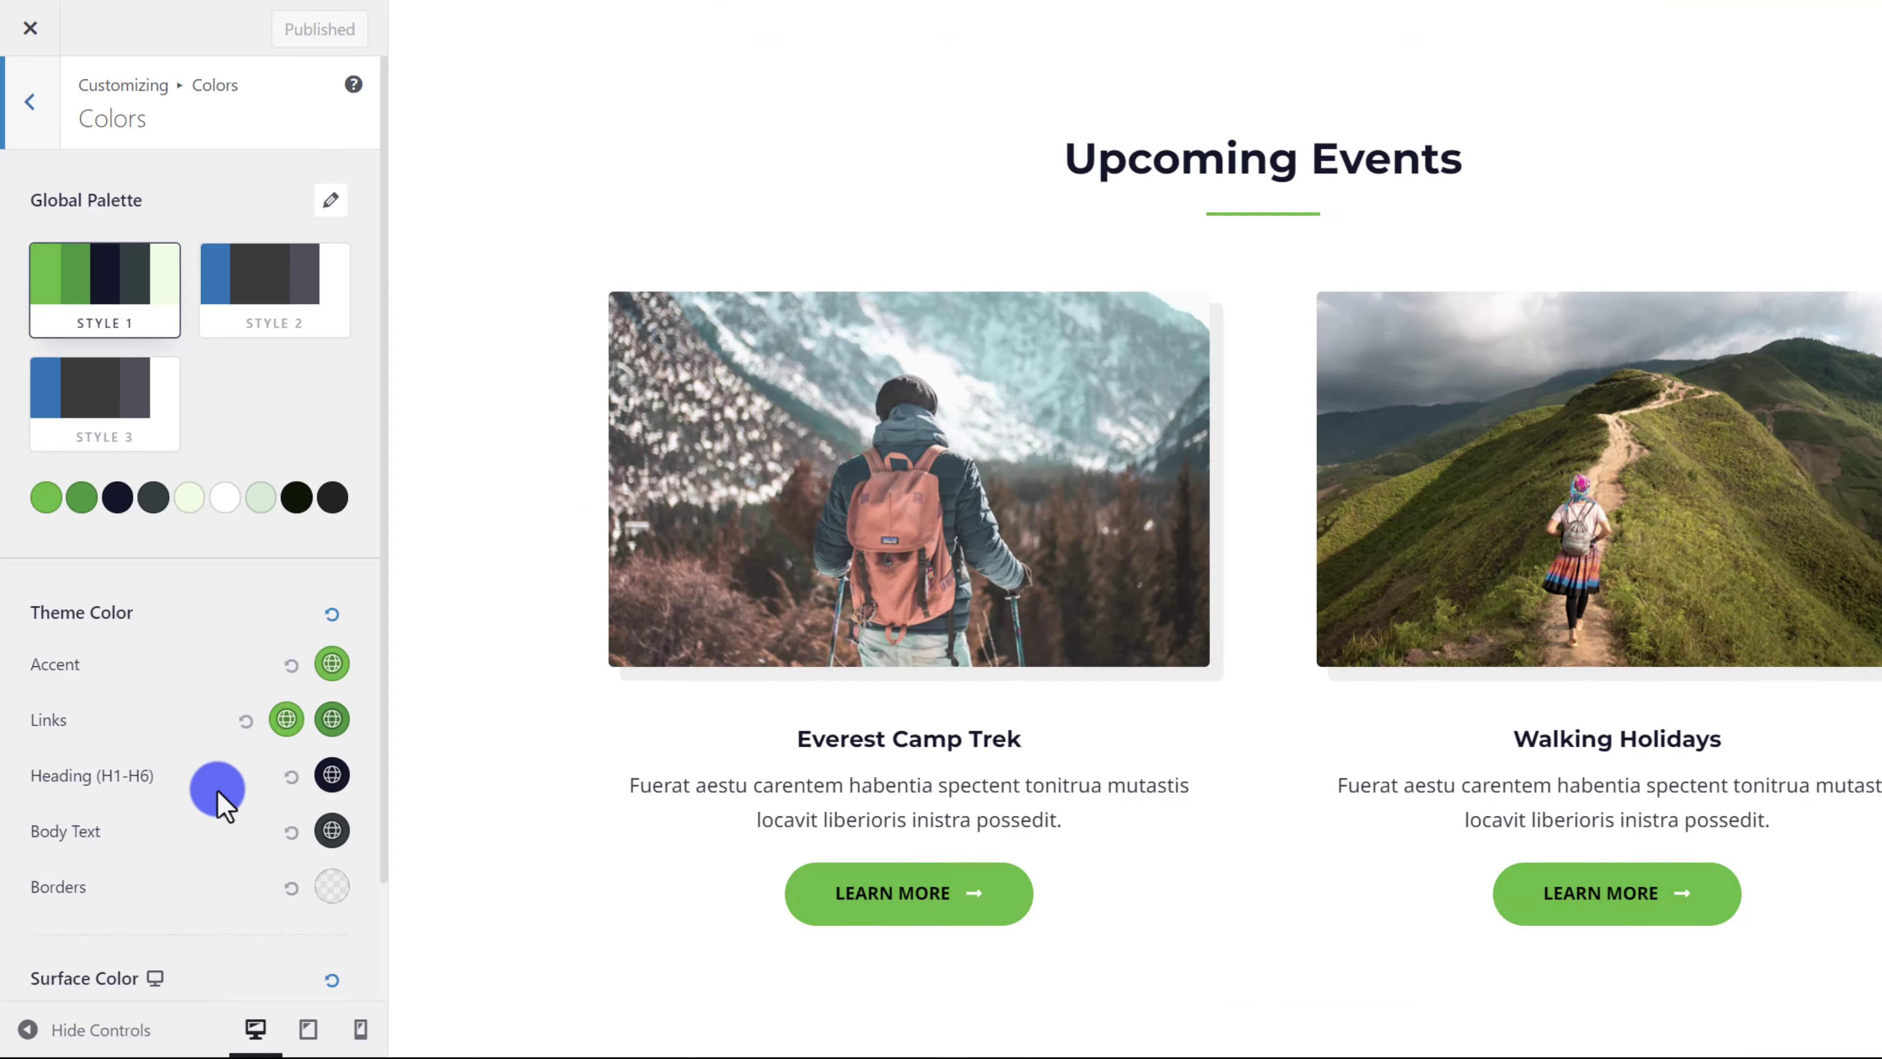
{"action": "scroll", "coordinate": [950, 778], "scroll_direction": "down", "scroll_amount": 15}
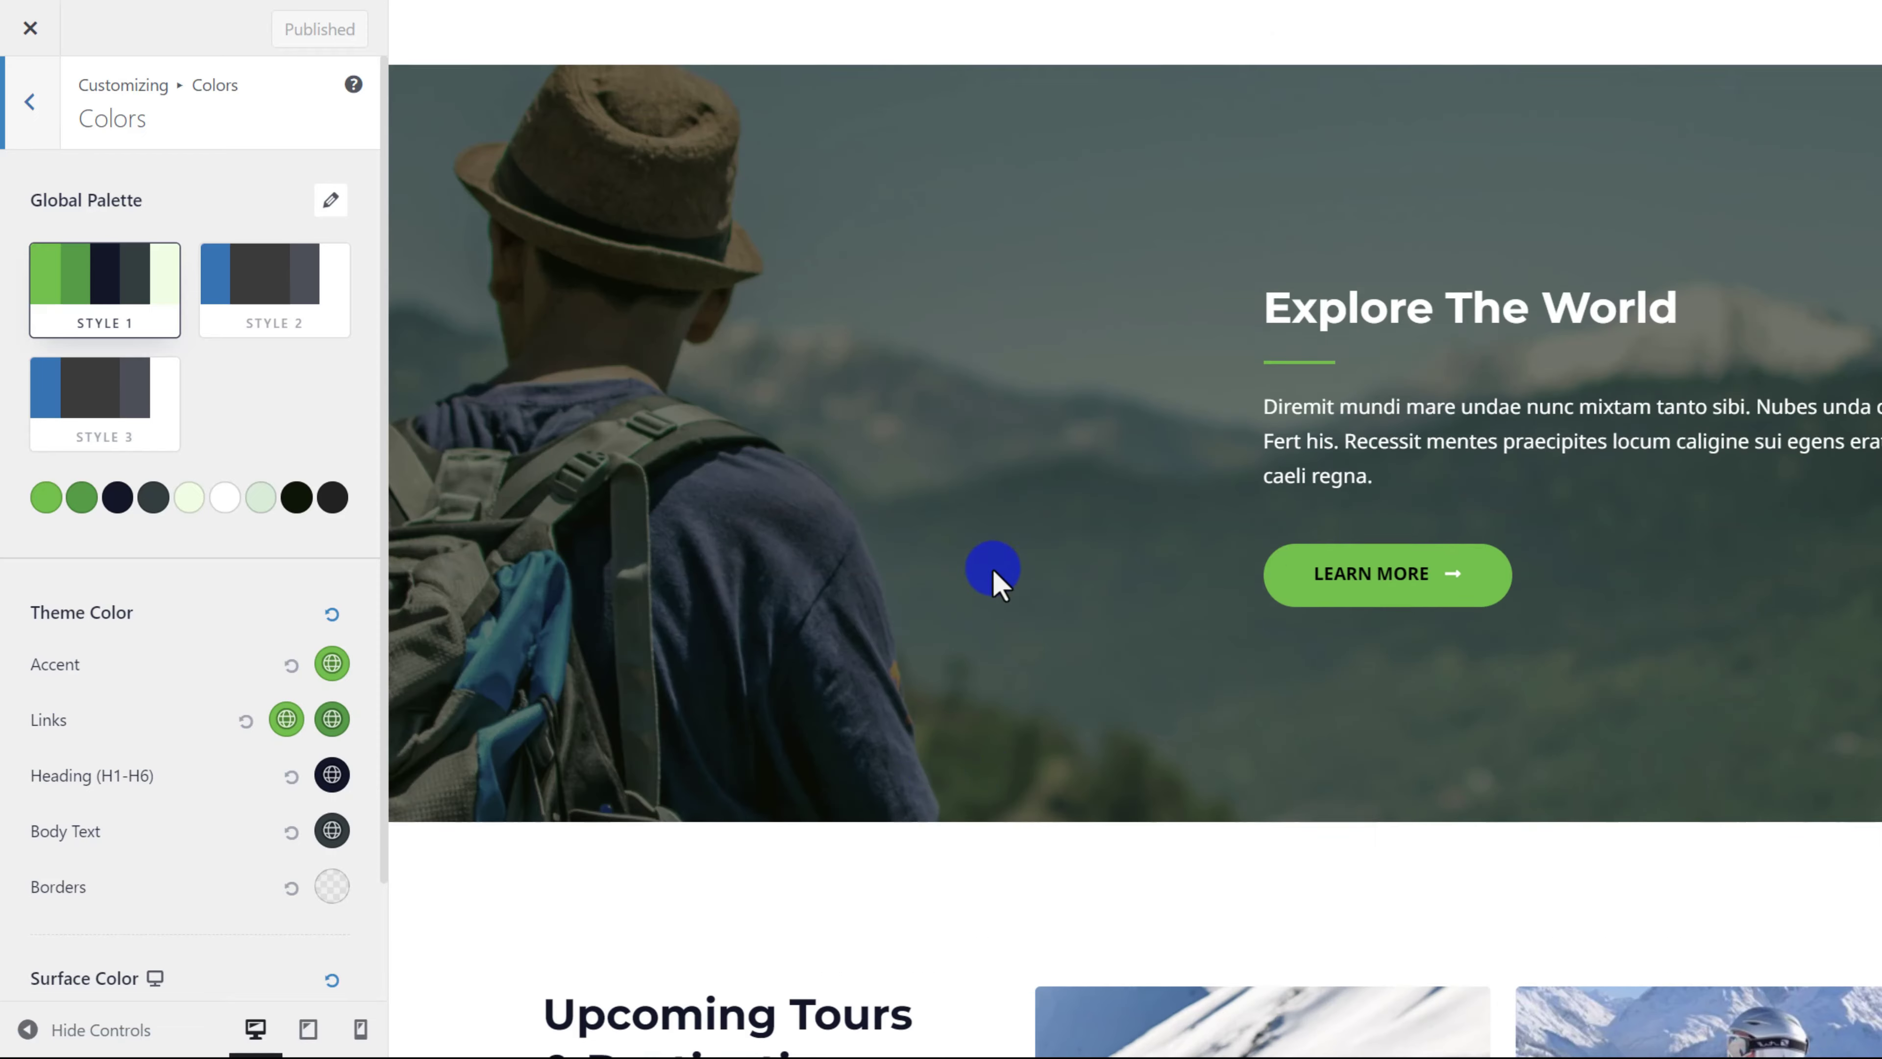
{"action": "scroll", "coordinate": [983, 730], "scroll_direction": "down", "scroll_amount": 7}
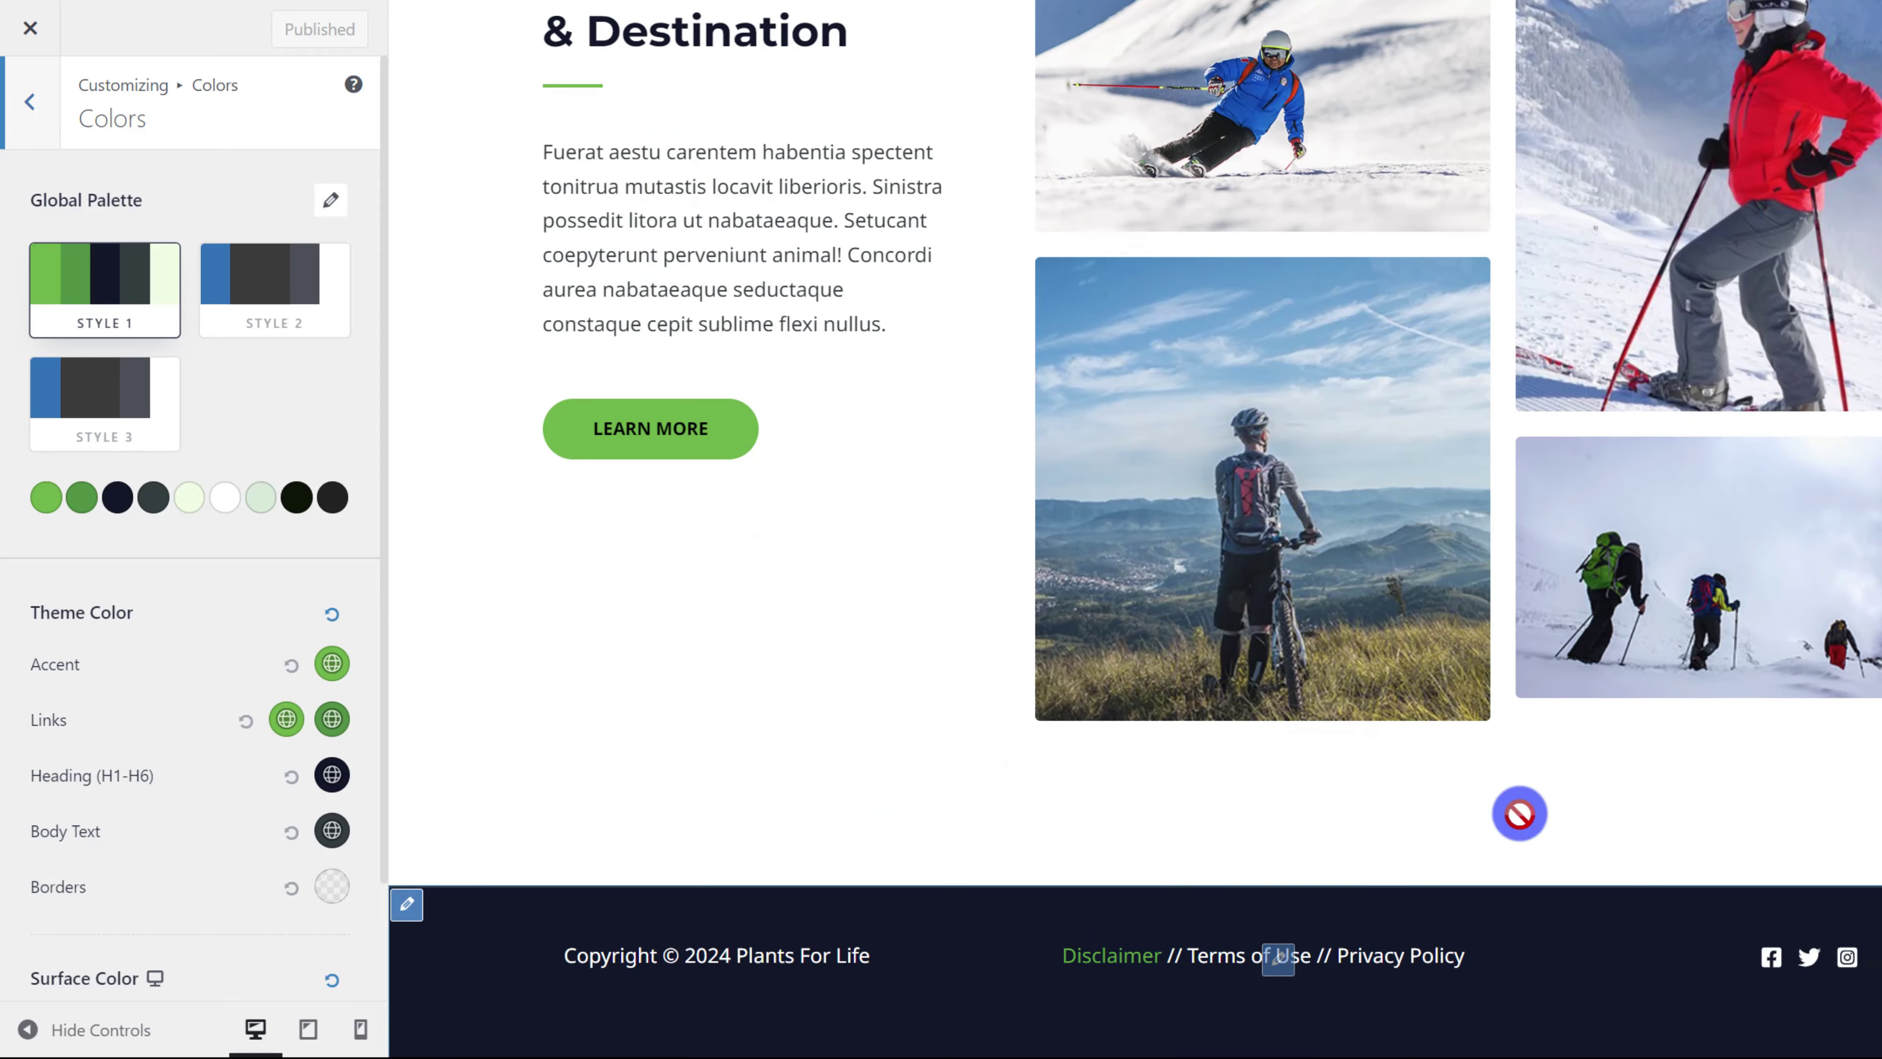
{"action": "scroll", "coordinate": [1519, 813], "scroll_direction": "up", "scroll_amount": 20}
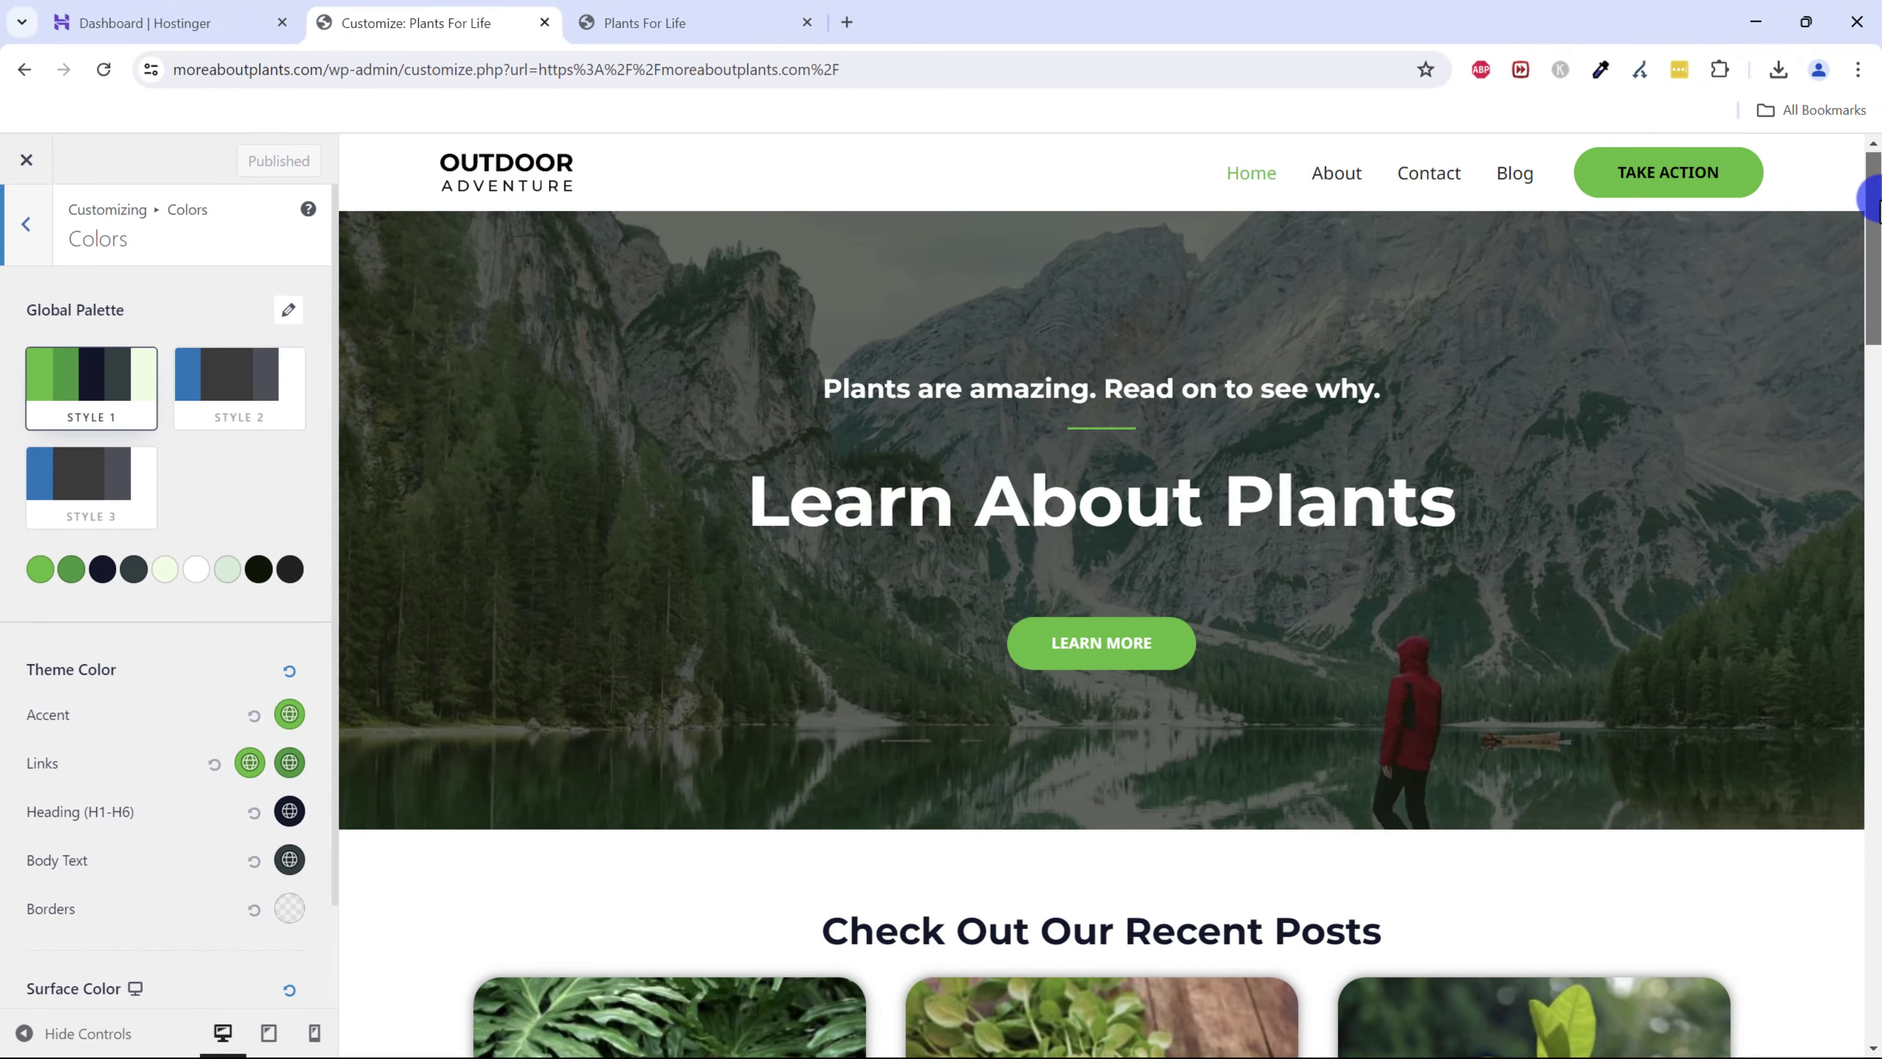
- Leave the color settings for the Global options, and reload the live homepage to review its header and recent posts
{"action": "left_click", "coordinate": [39, 223]}
{"action": "scroll", "coordinate": [777, 680], "scroll_direction": "down", "scroll_amount": 6}
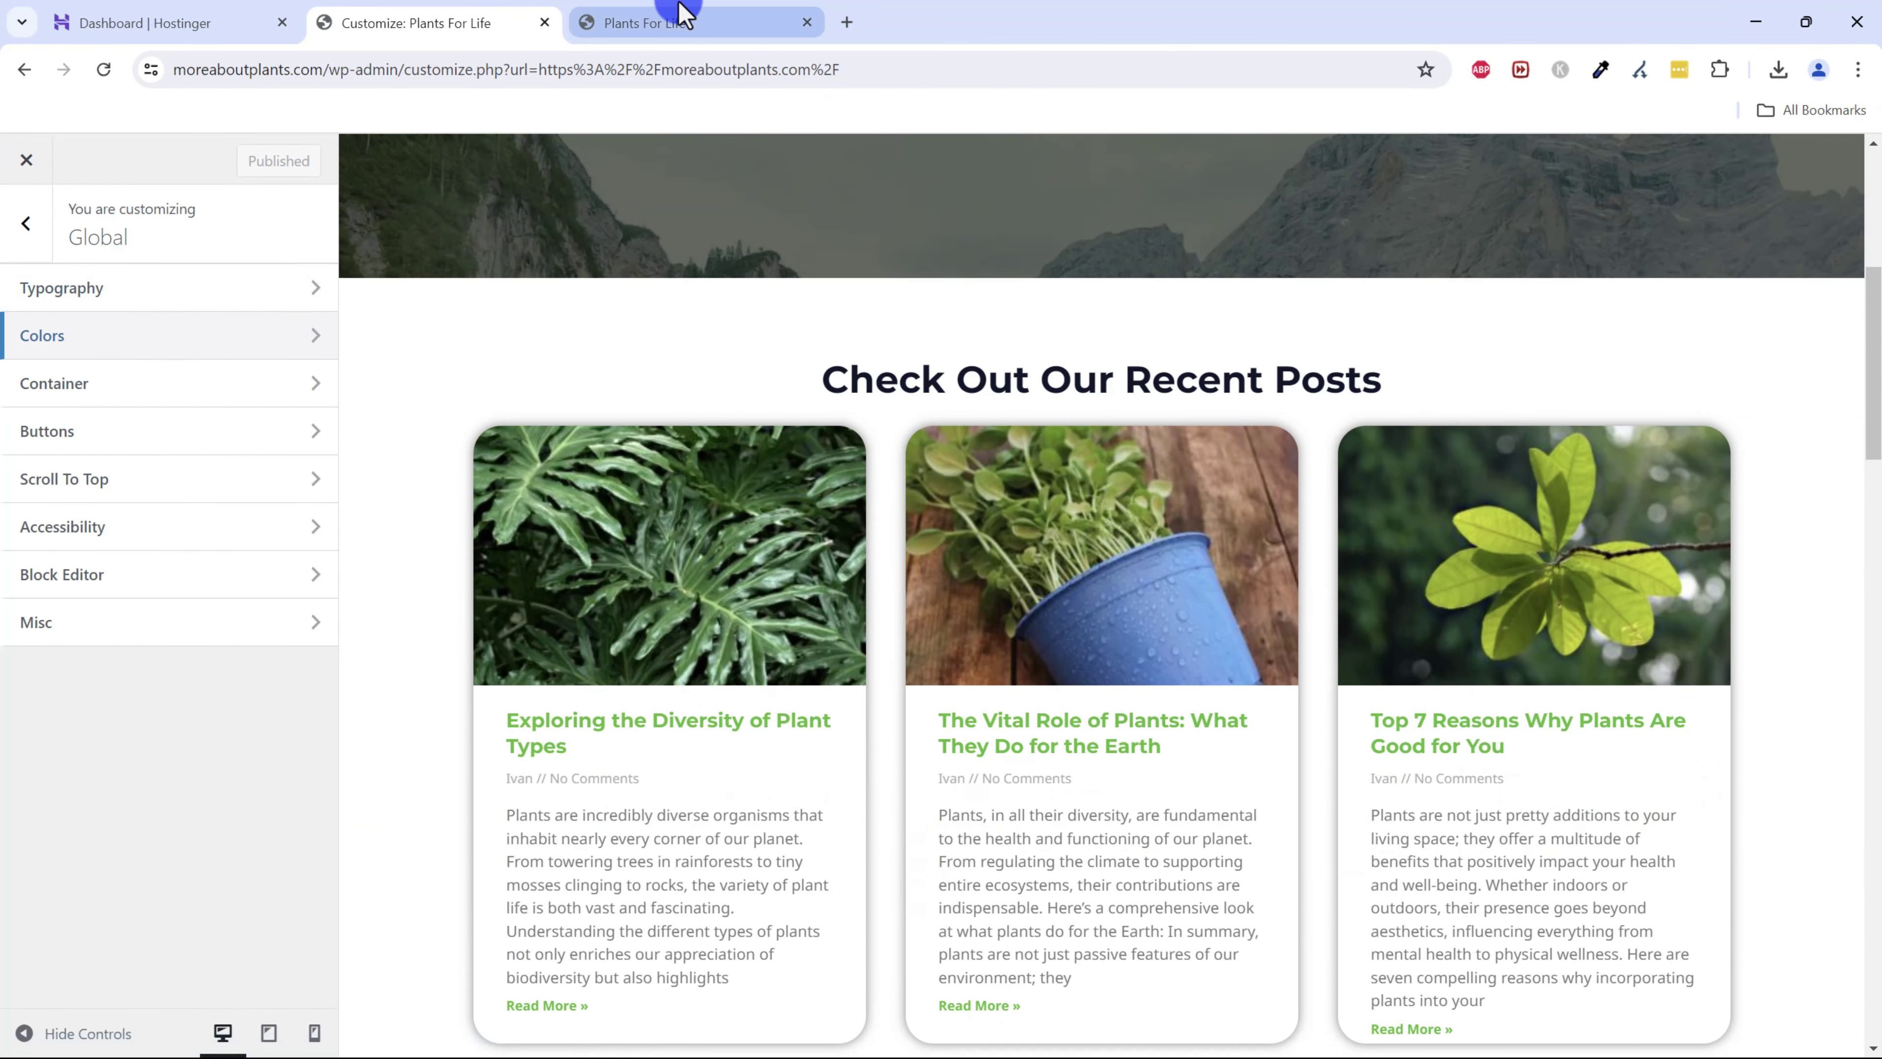
{"action": "left_click", "coordinate": [672, 20]}
{"action": "left_click", "coordinate": [104, 70]}
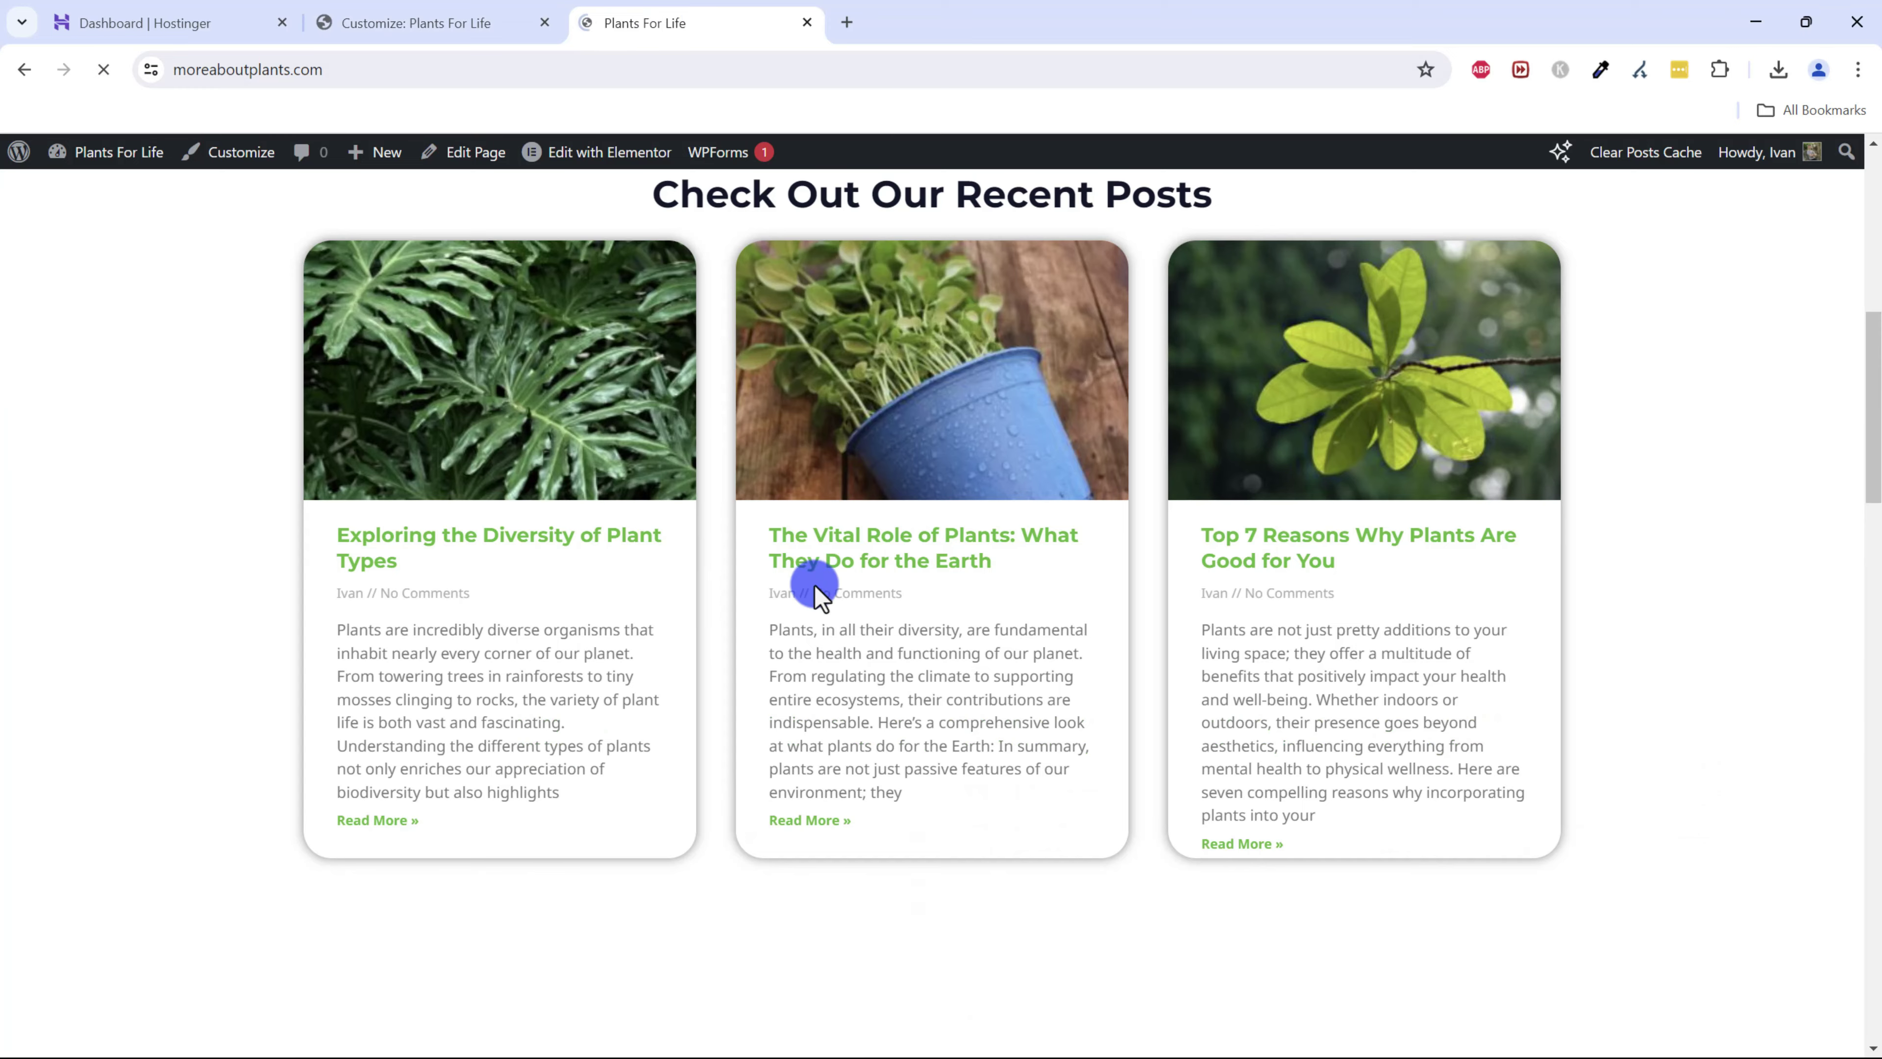
{"action": "scroll", "coordinate": [996, 567], "scroll_direction": "up", "scroll_amount": 8}
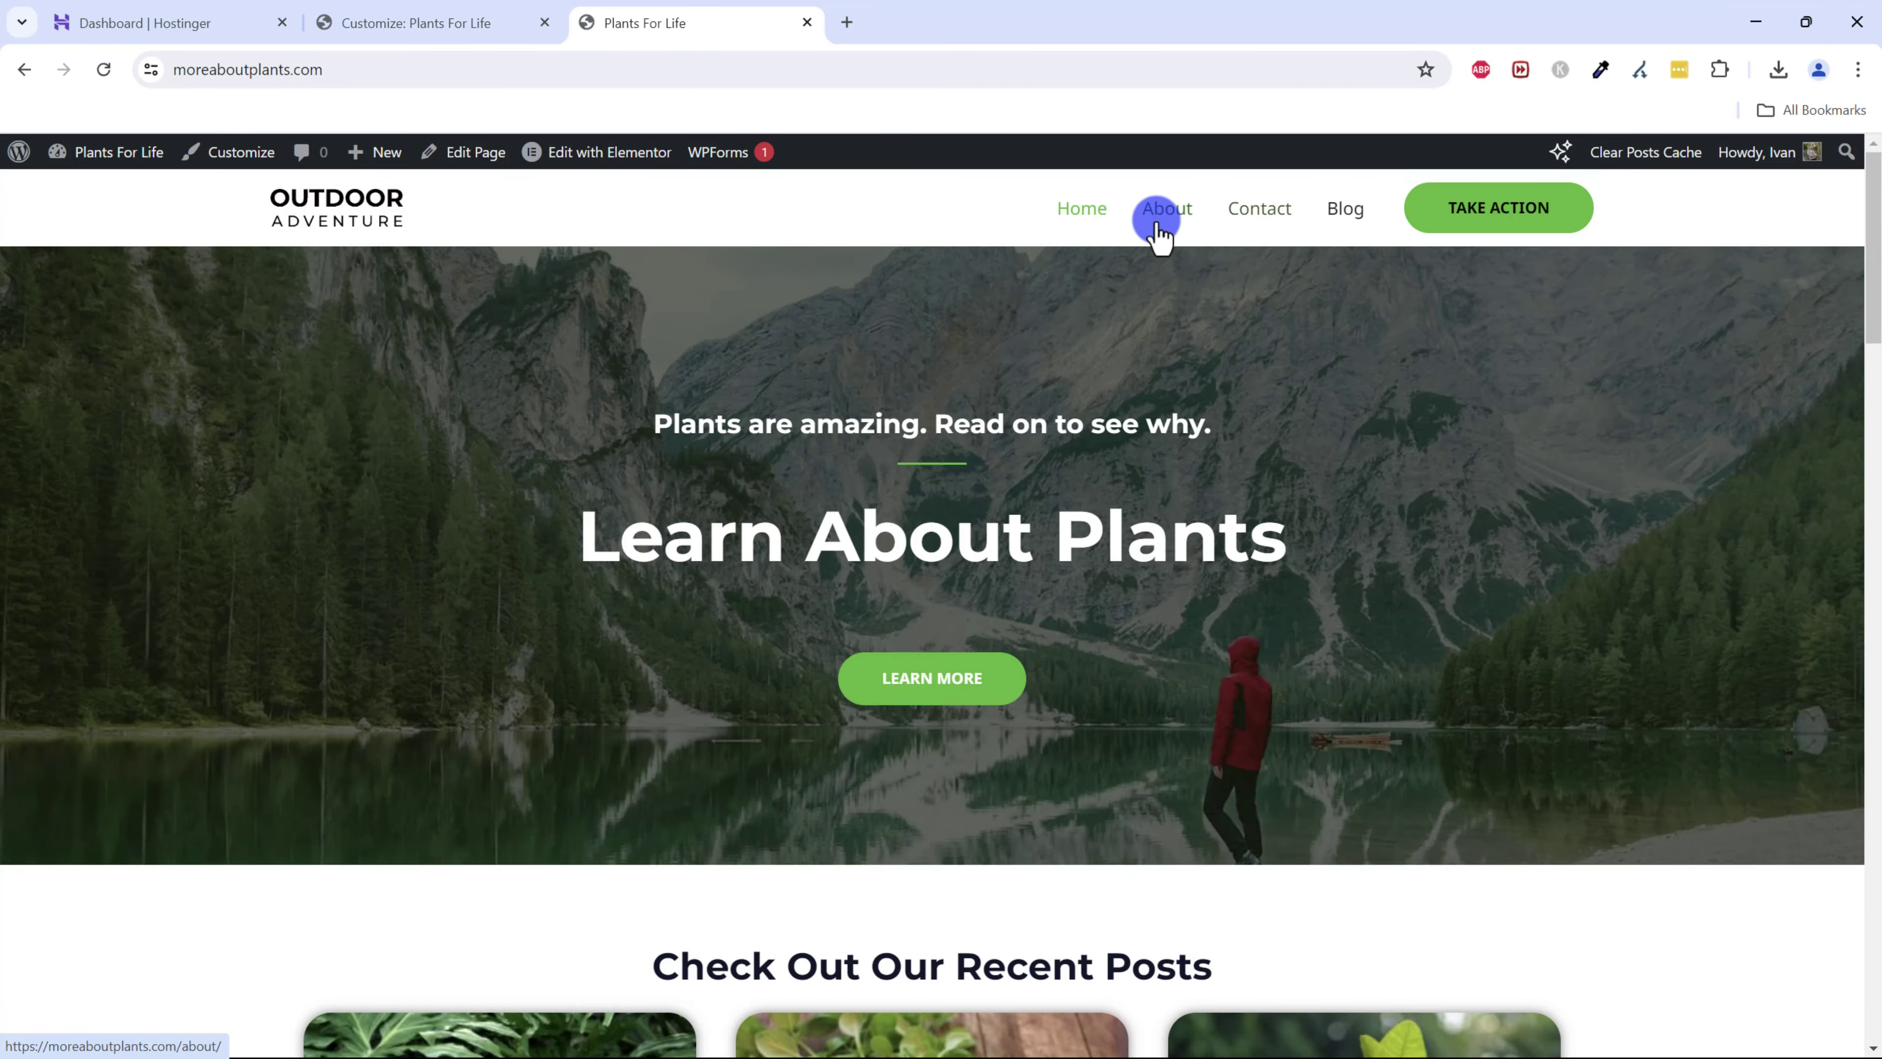
{"action": "scroll", "coordinate": [928, 677], "scroll_direction": "down", "scroll_amount": 8}
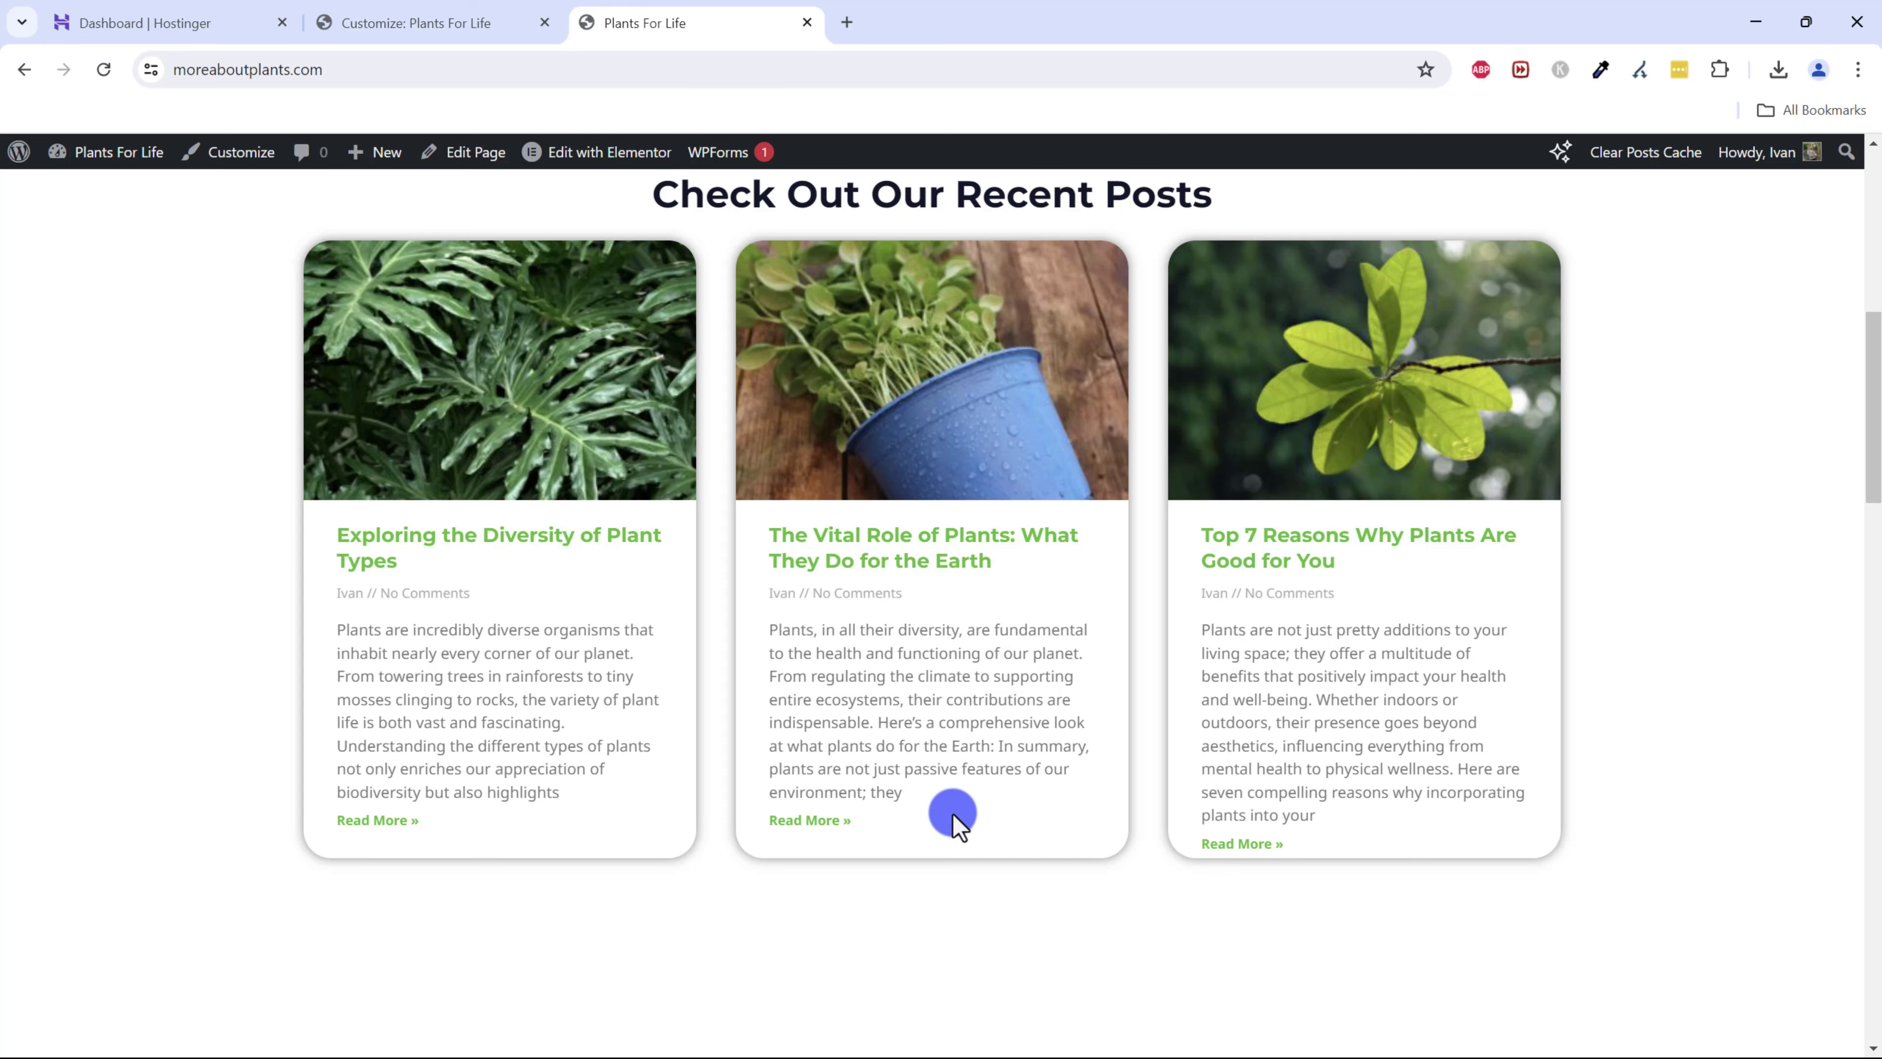
{"action": "scroll", "coordinate": [952, 823], "scroll_direction": "up", "scroll_amount": 8}
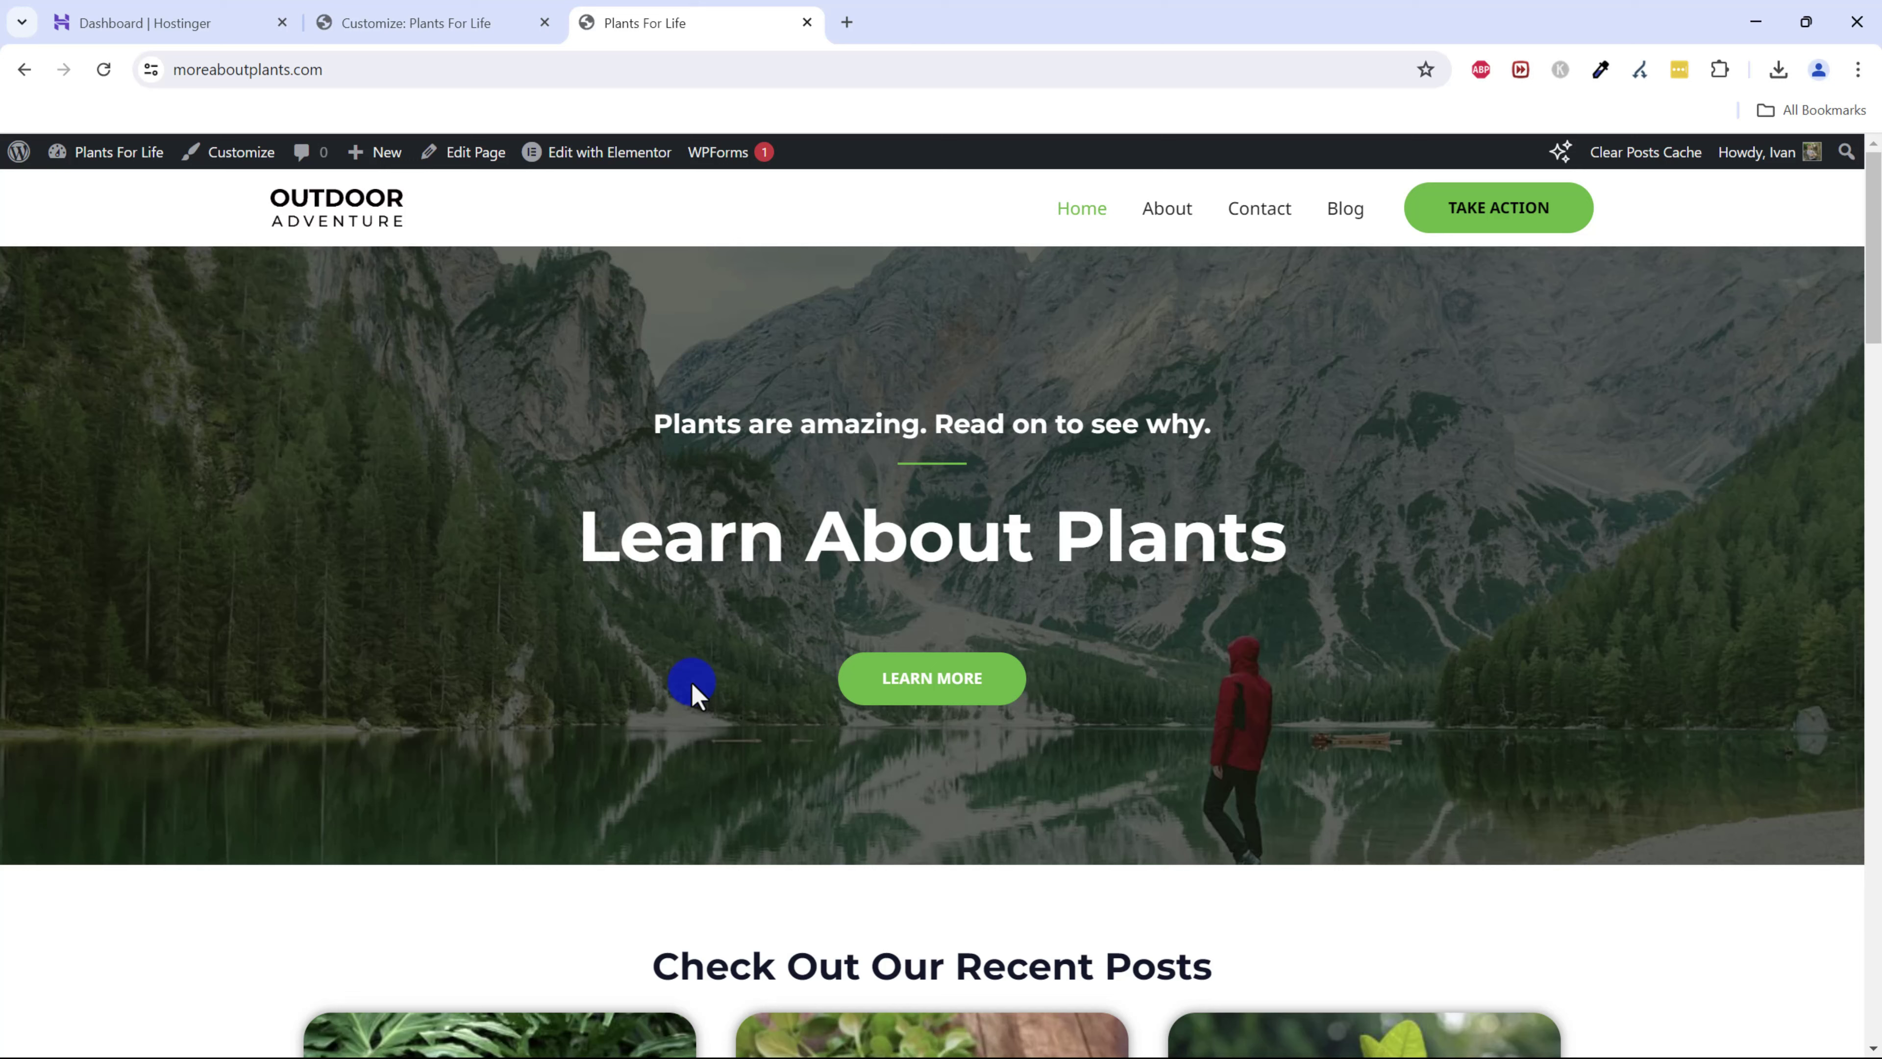
- Search Google for "top affiliate networks" in a new browser tab
{"action": "left_click", "coordinate": [846, 22]}
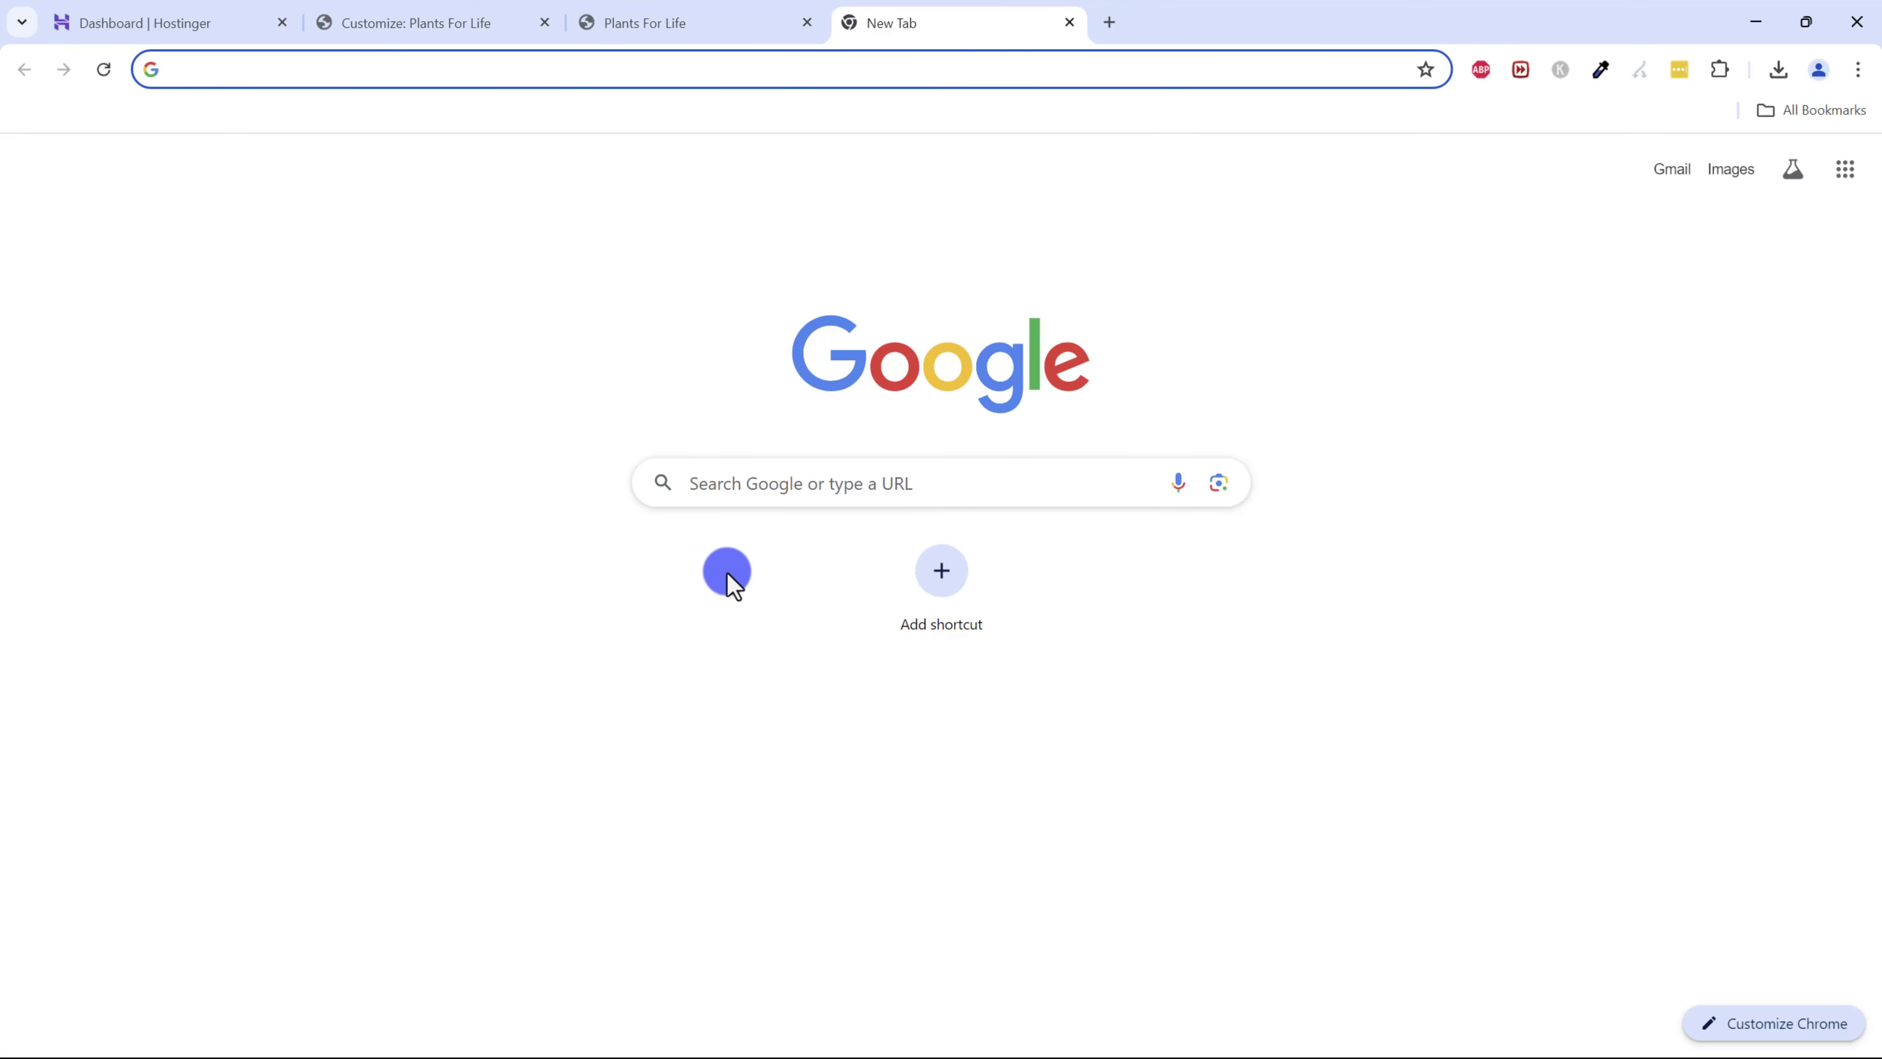
{"action": "left_click", "coordinate": [789, 483]}
{"action": "type", "text": "top affil"}
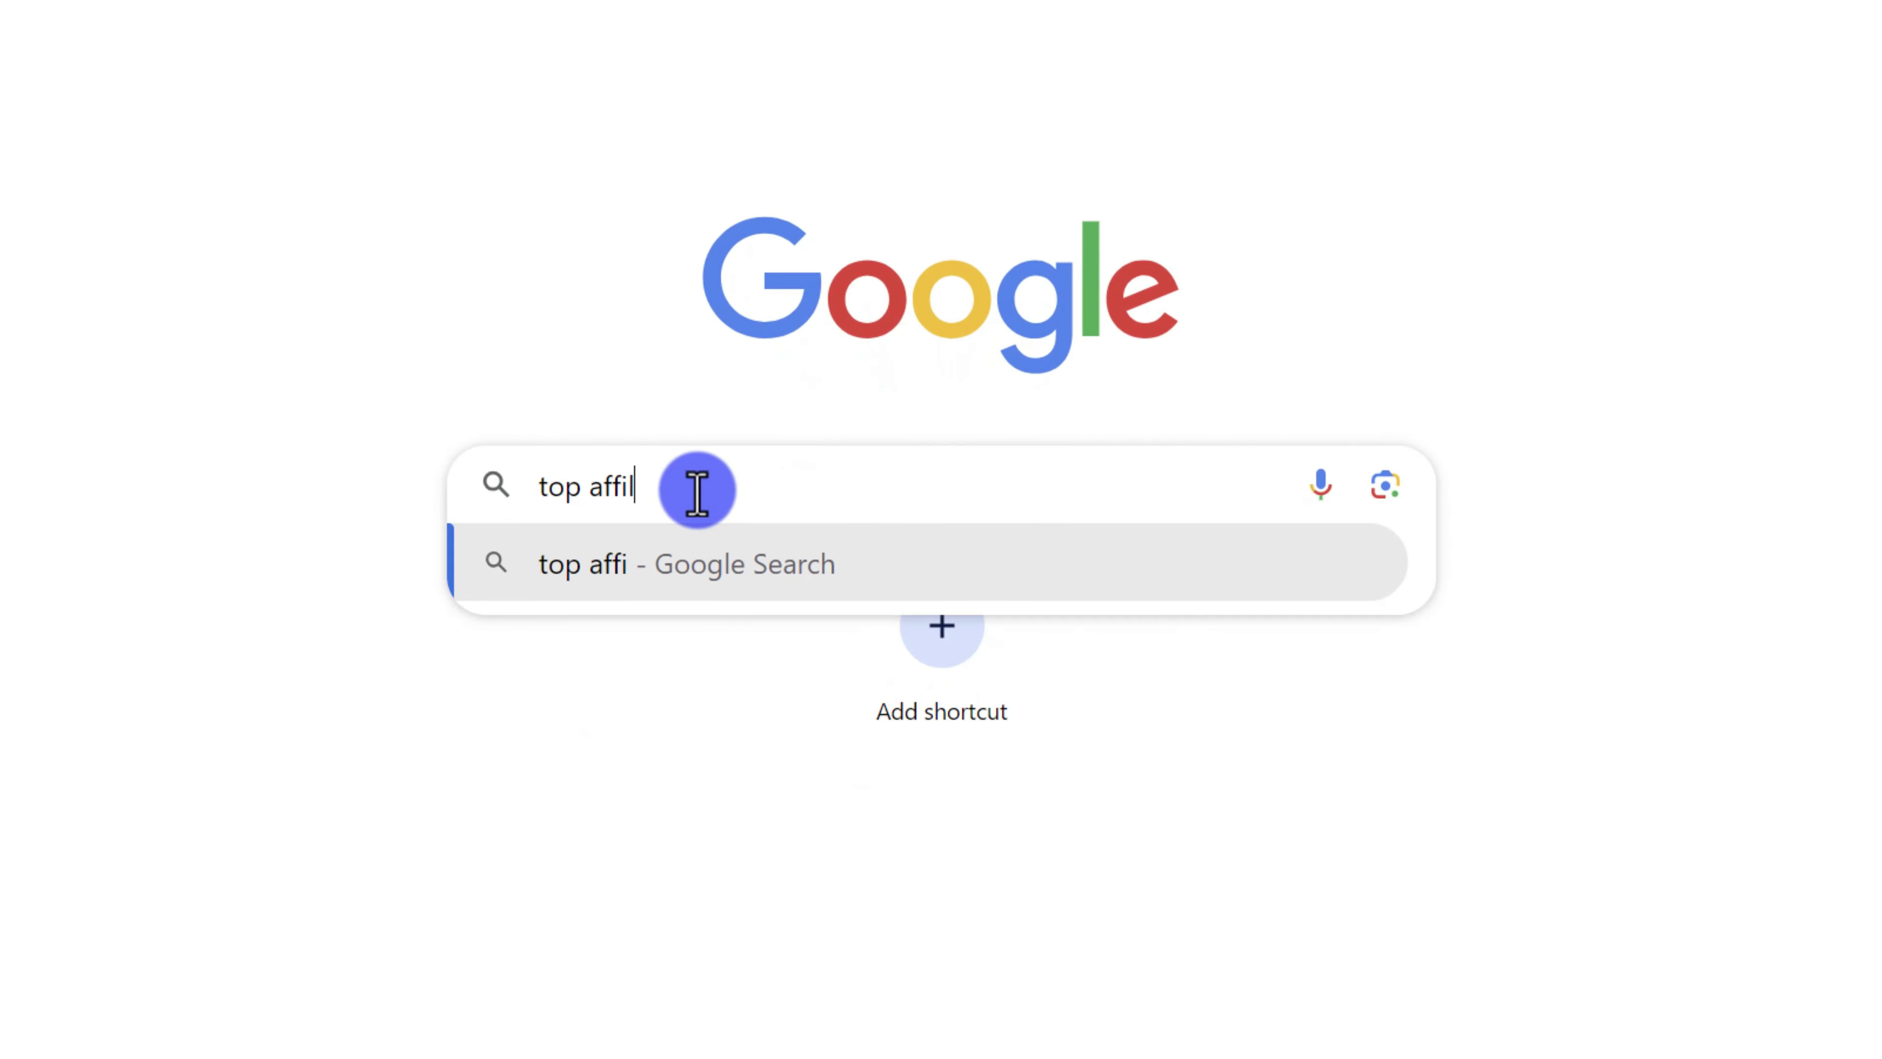
{"action": "type", "text": "iate networks"}
{"action": "key", "text": "Return"}
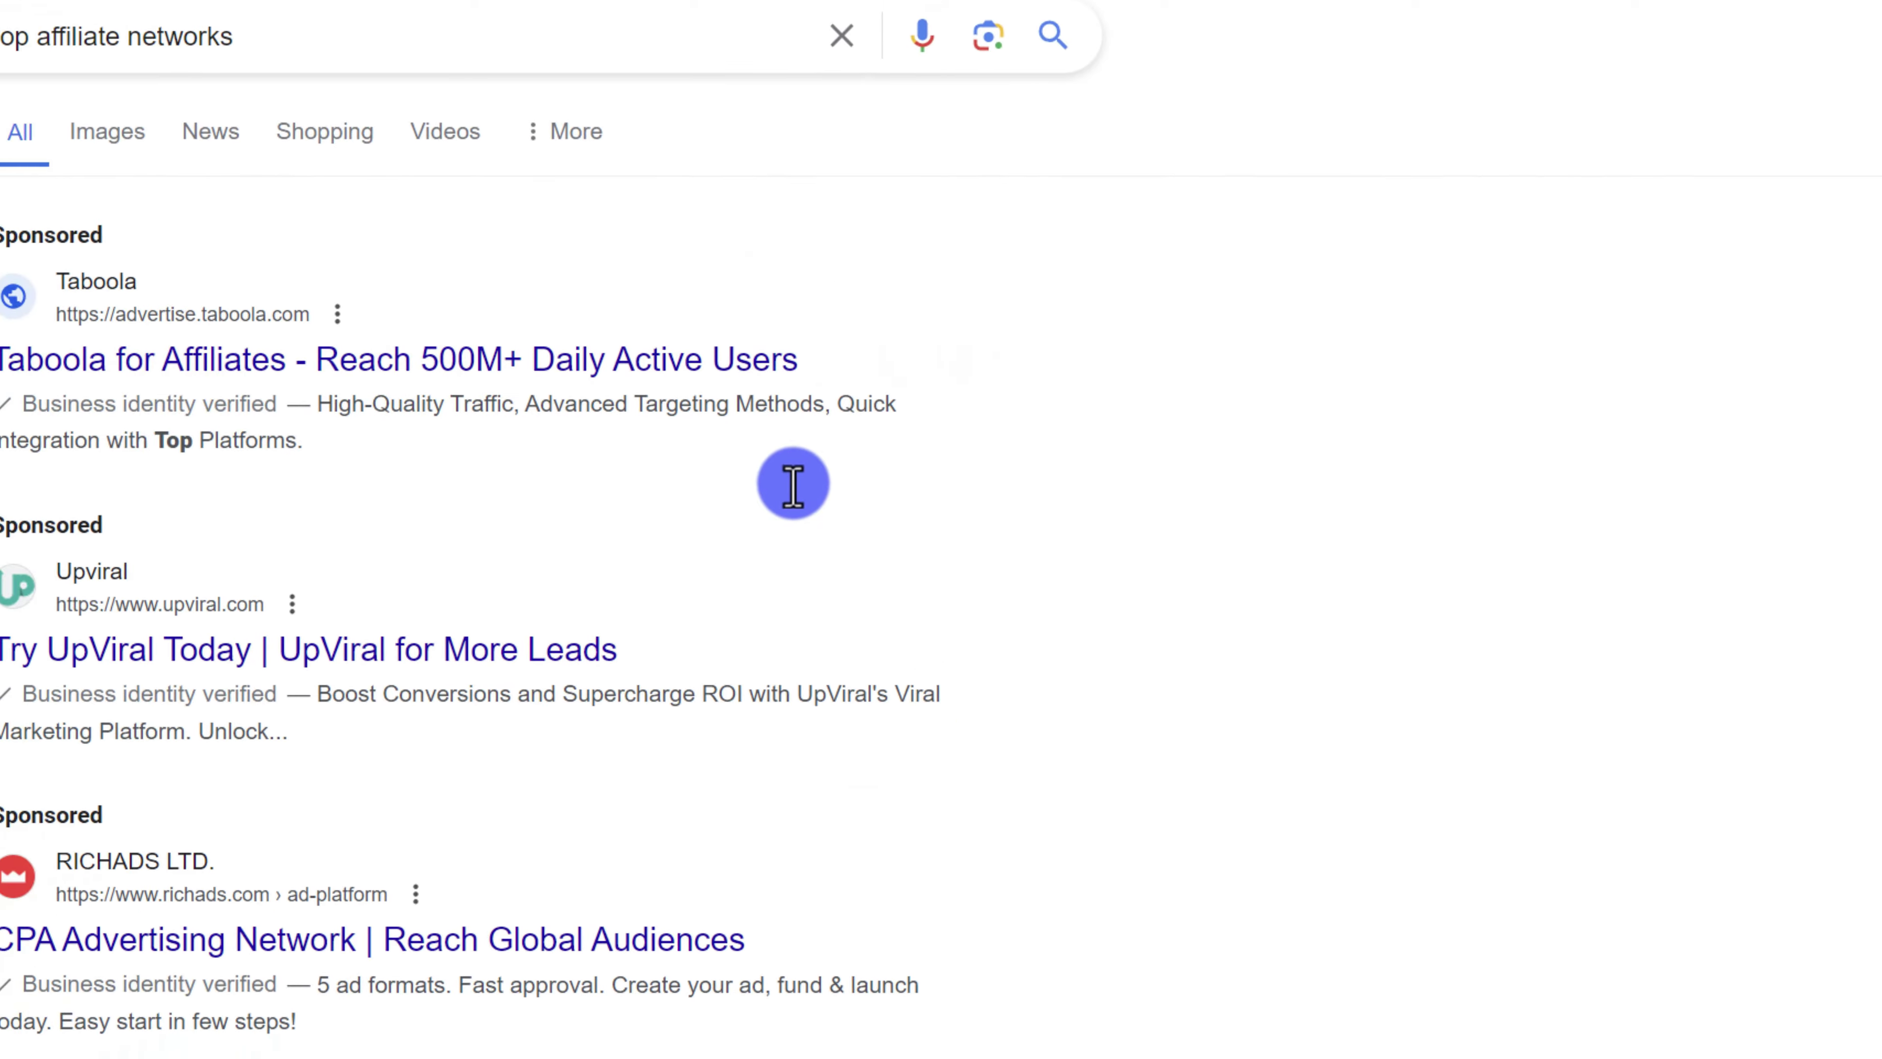
- Look through the list of affiliate networks and expand the details for Amazon Associates
{"action": "scroll", "coordinate": [686, 682], "scroll_direction": "down", "scroll_amount": 10}
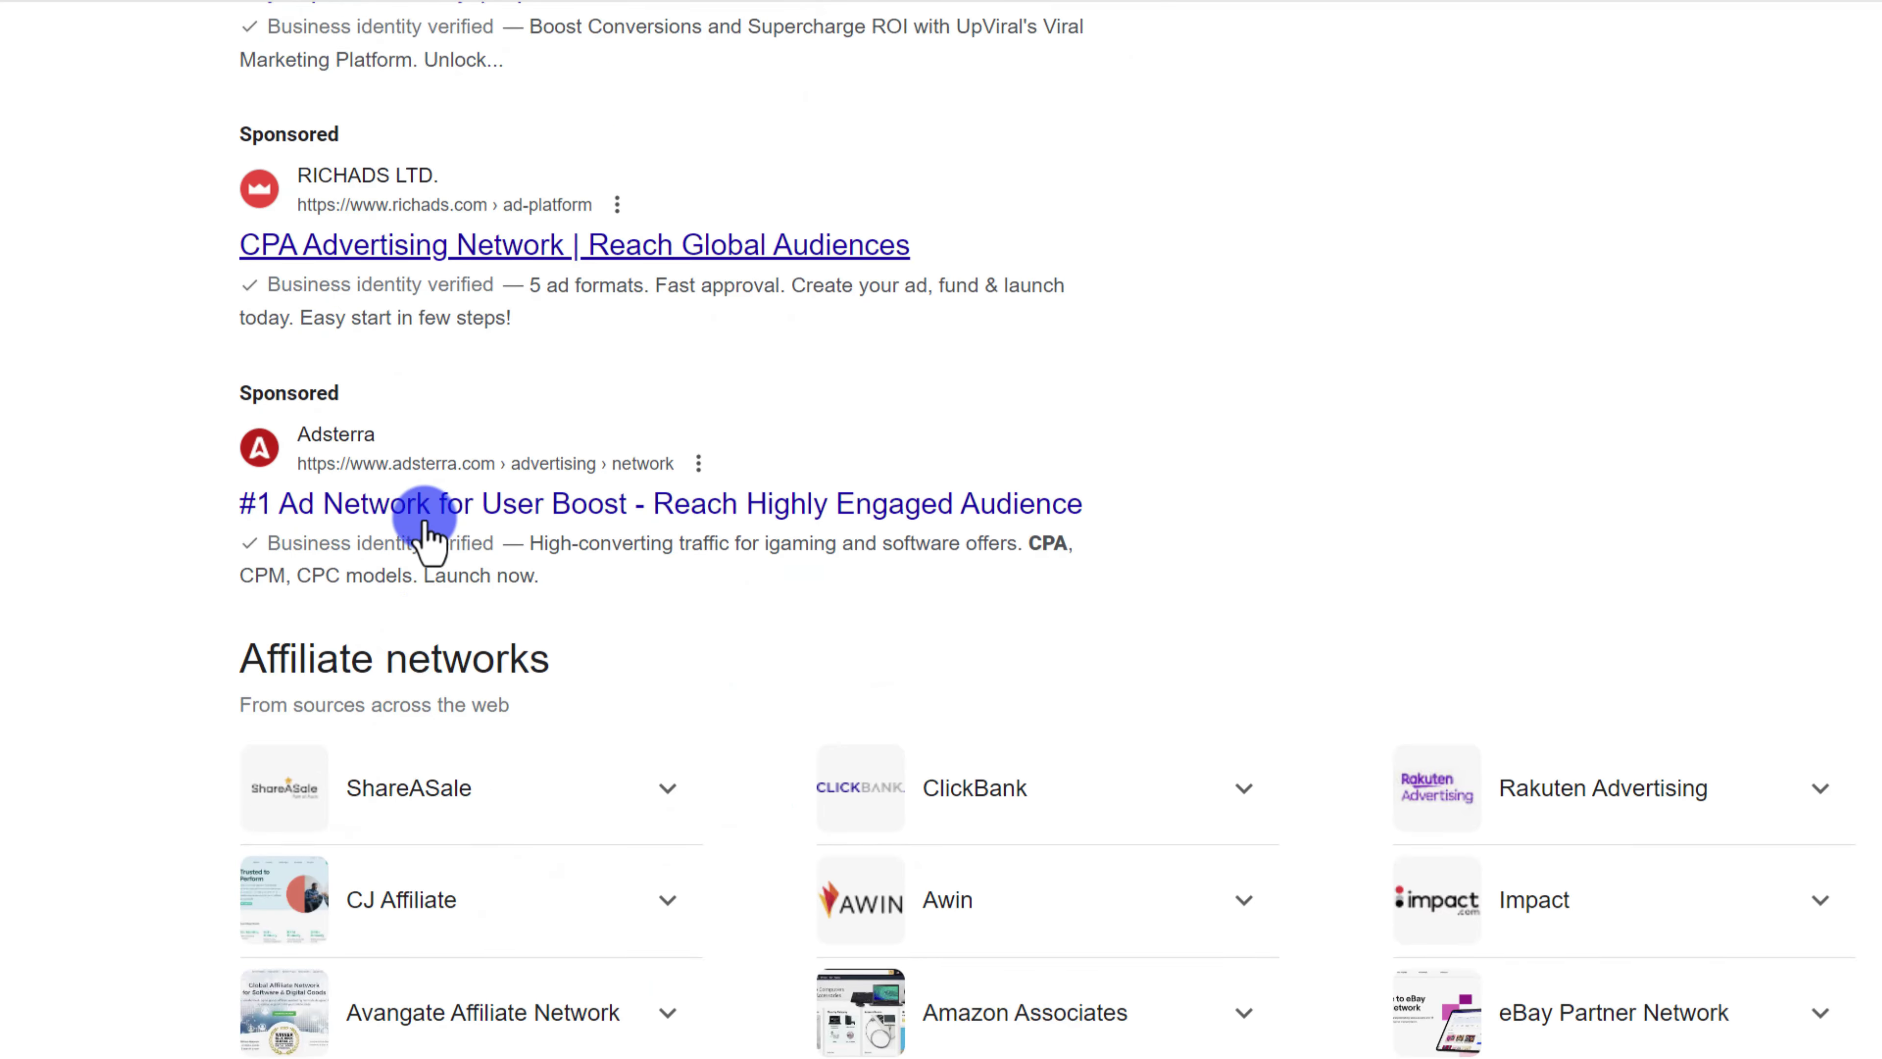
{"action": "left_click", "coordinate": [1008, 723]}
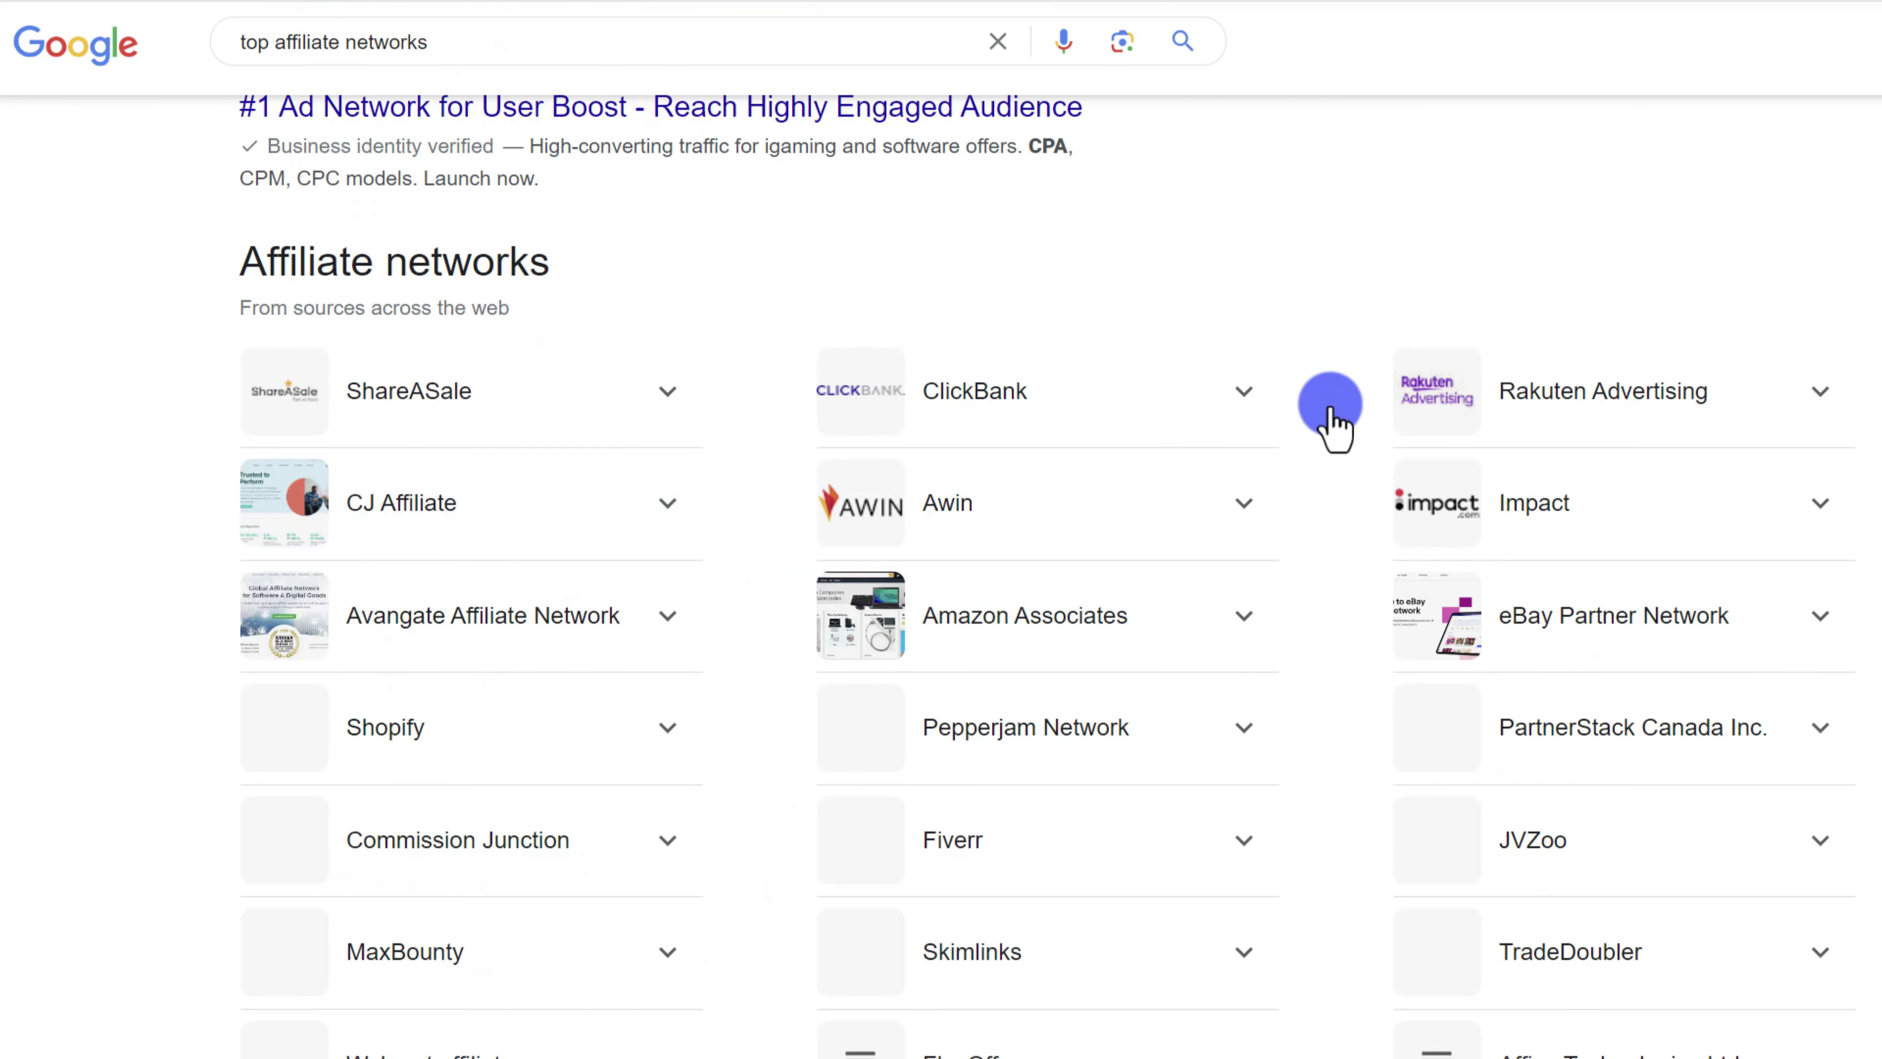
{"action": "scroll", "coordinate": [152, 616], "scroll_direction": "down", "scroll_amount": 2}
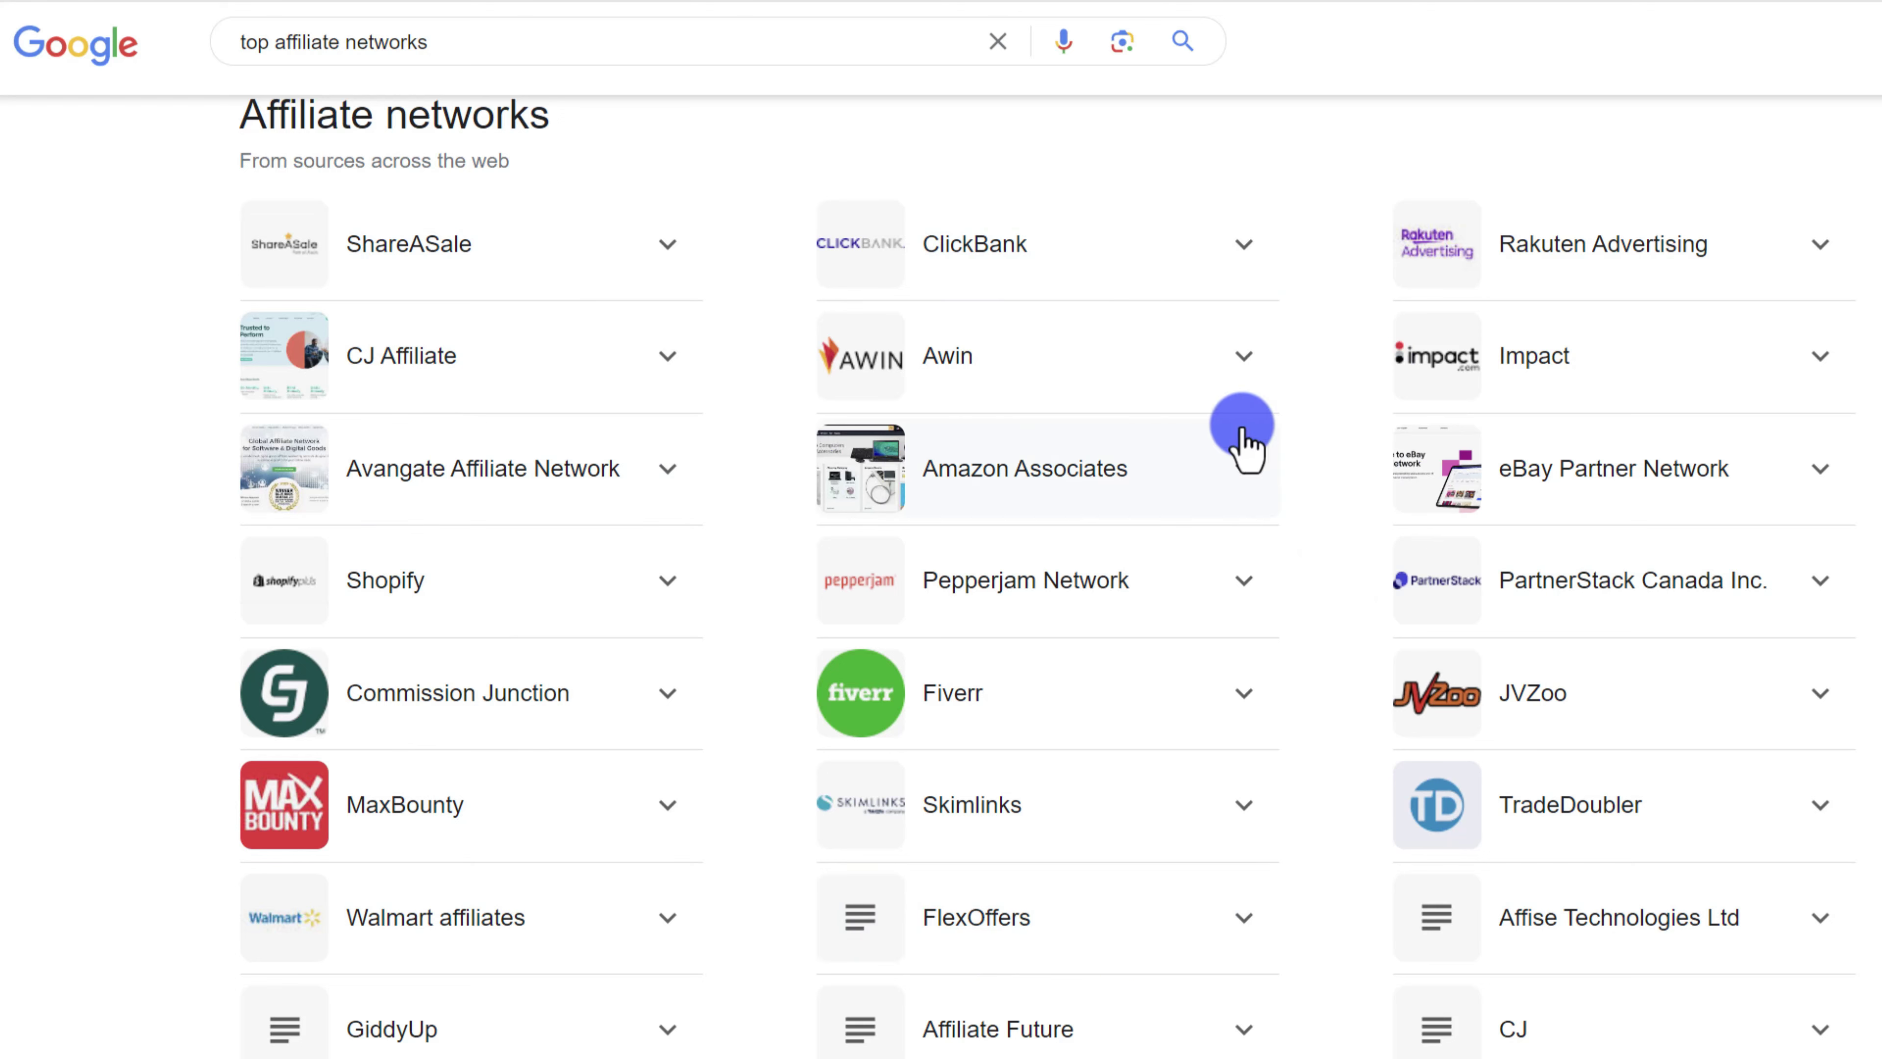
{"action": "left_click", "coordinate": [1035, 481]}
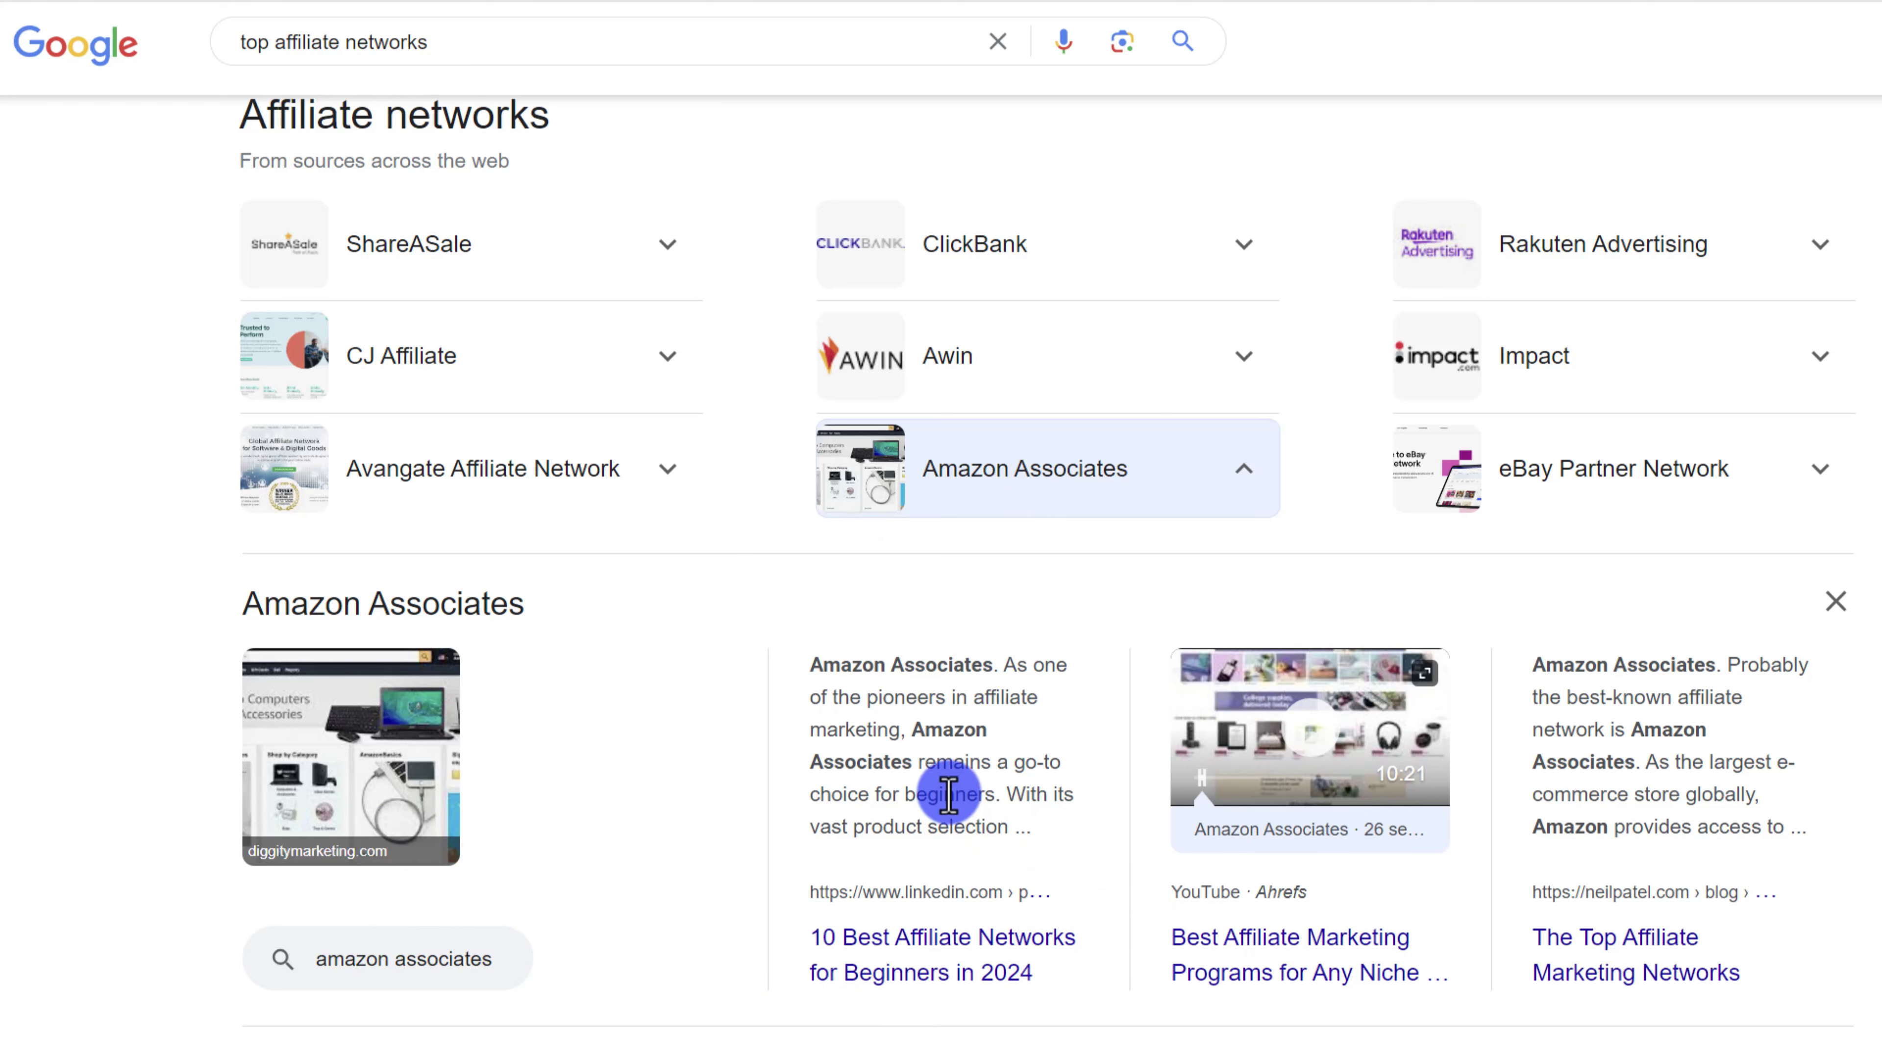
- Search Google for "amazon associates commissions rates" and open Amazon's commission income statement page
{"action": "scroll", "coordinate": [852, 526], "scroll_direction": "up", "scroll_amount": 12}
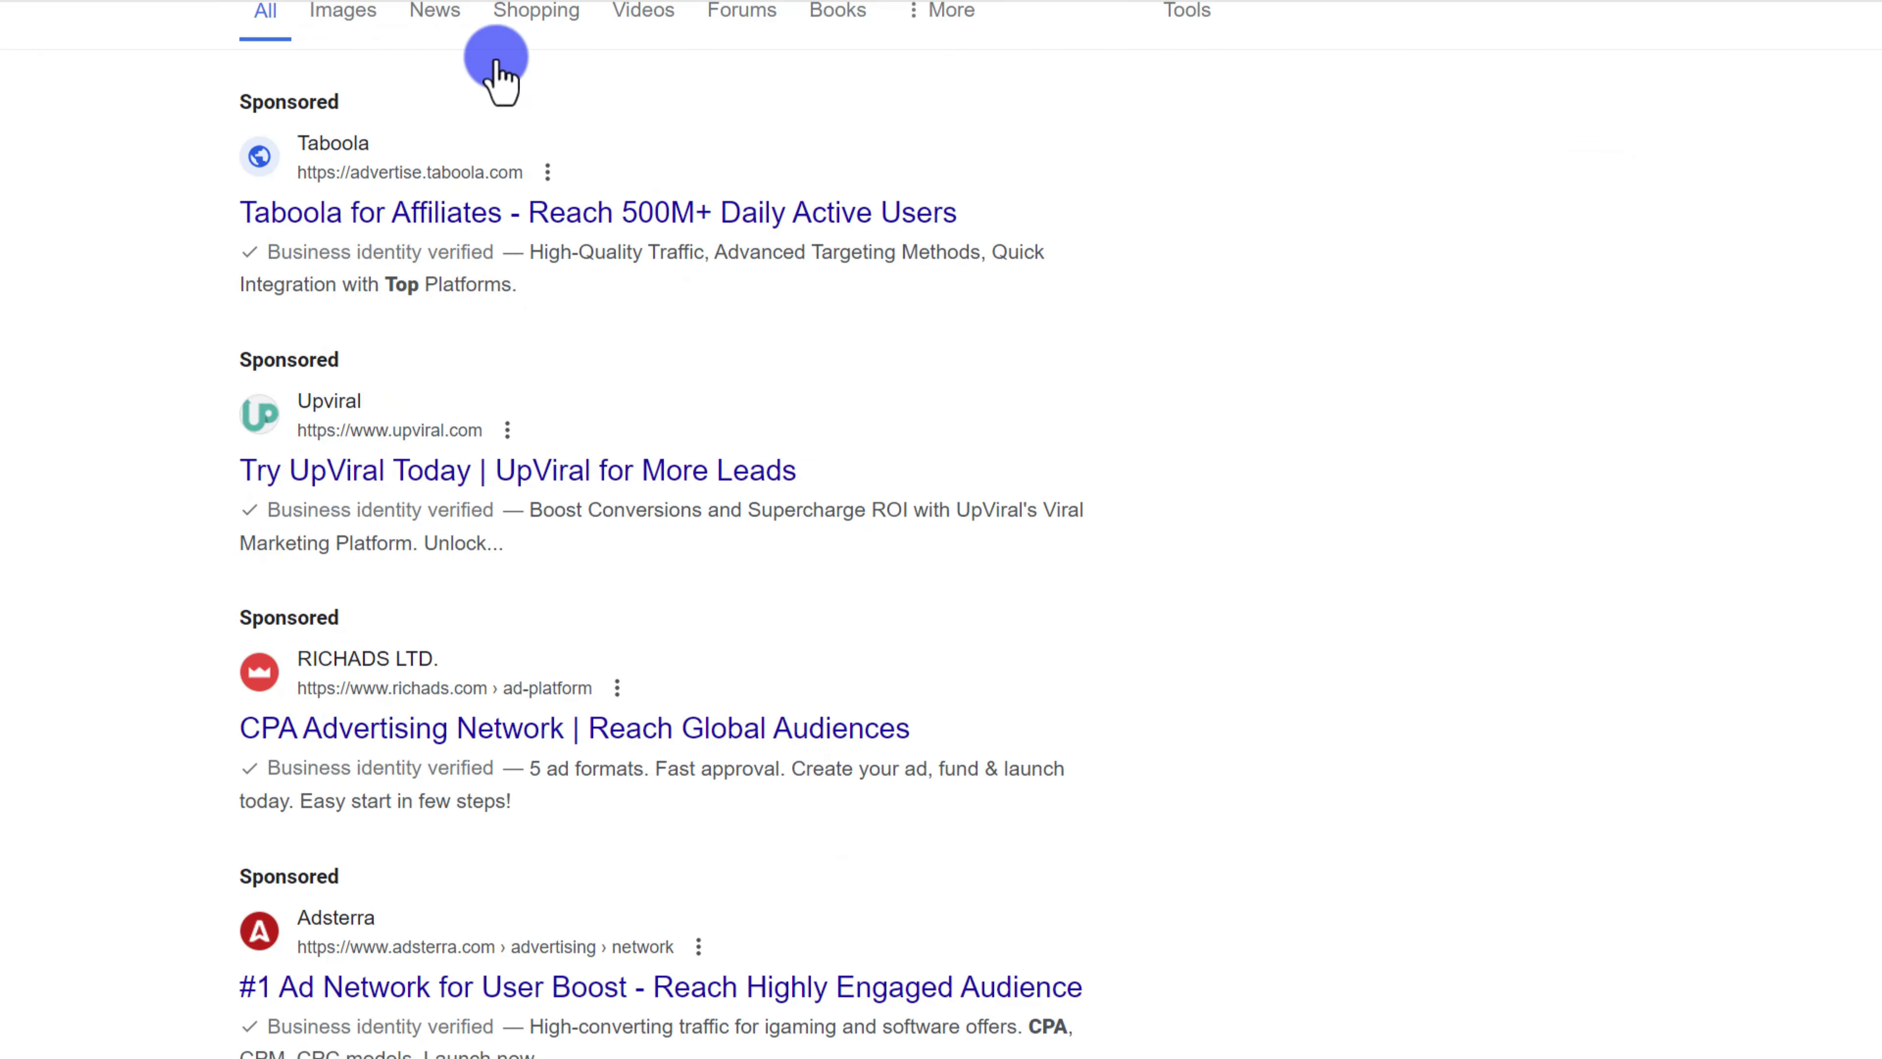
{"action": "scroll", "coordinate": [412, 111], "scroll_direction": "up", "scroll_amount": 2}
{"action": "triple_click", "coordinate": [387, 71]}
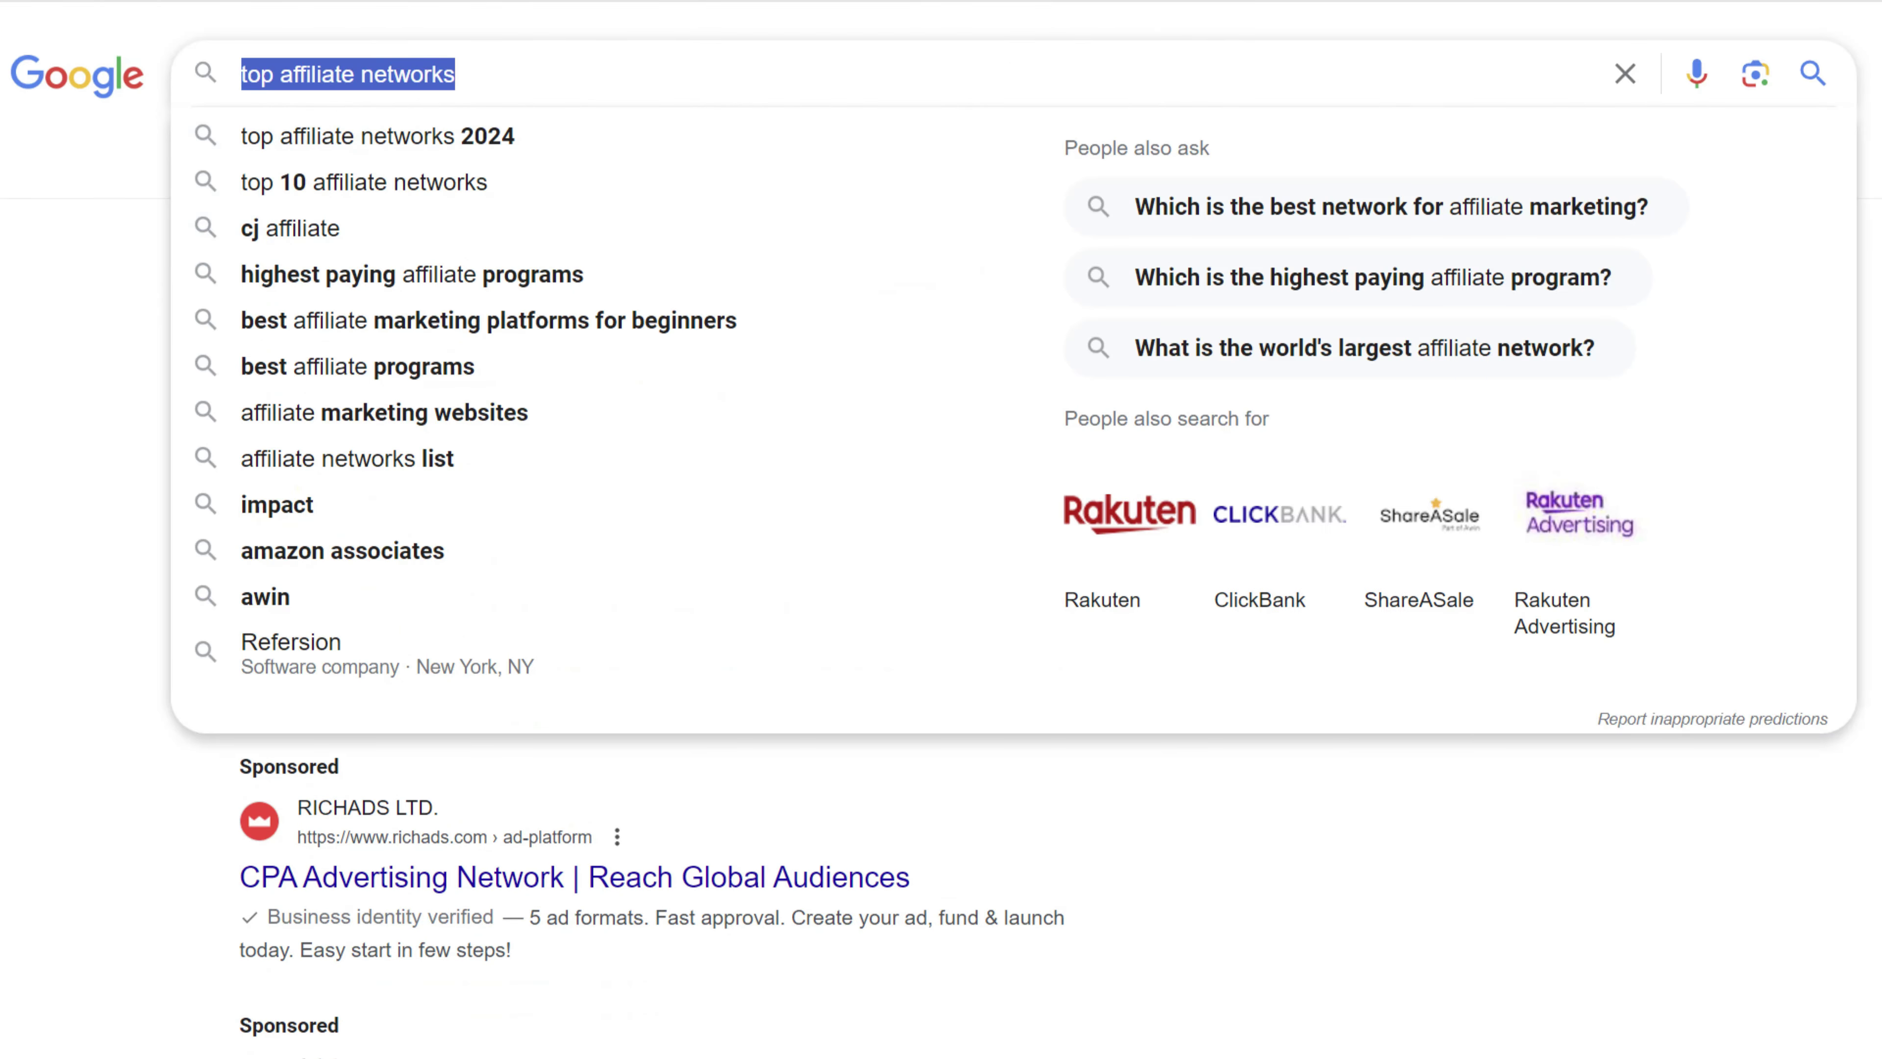
{"action": "type", "text": "amazon associates co"}
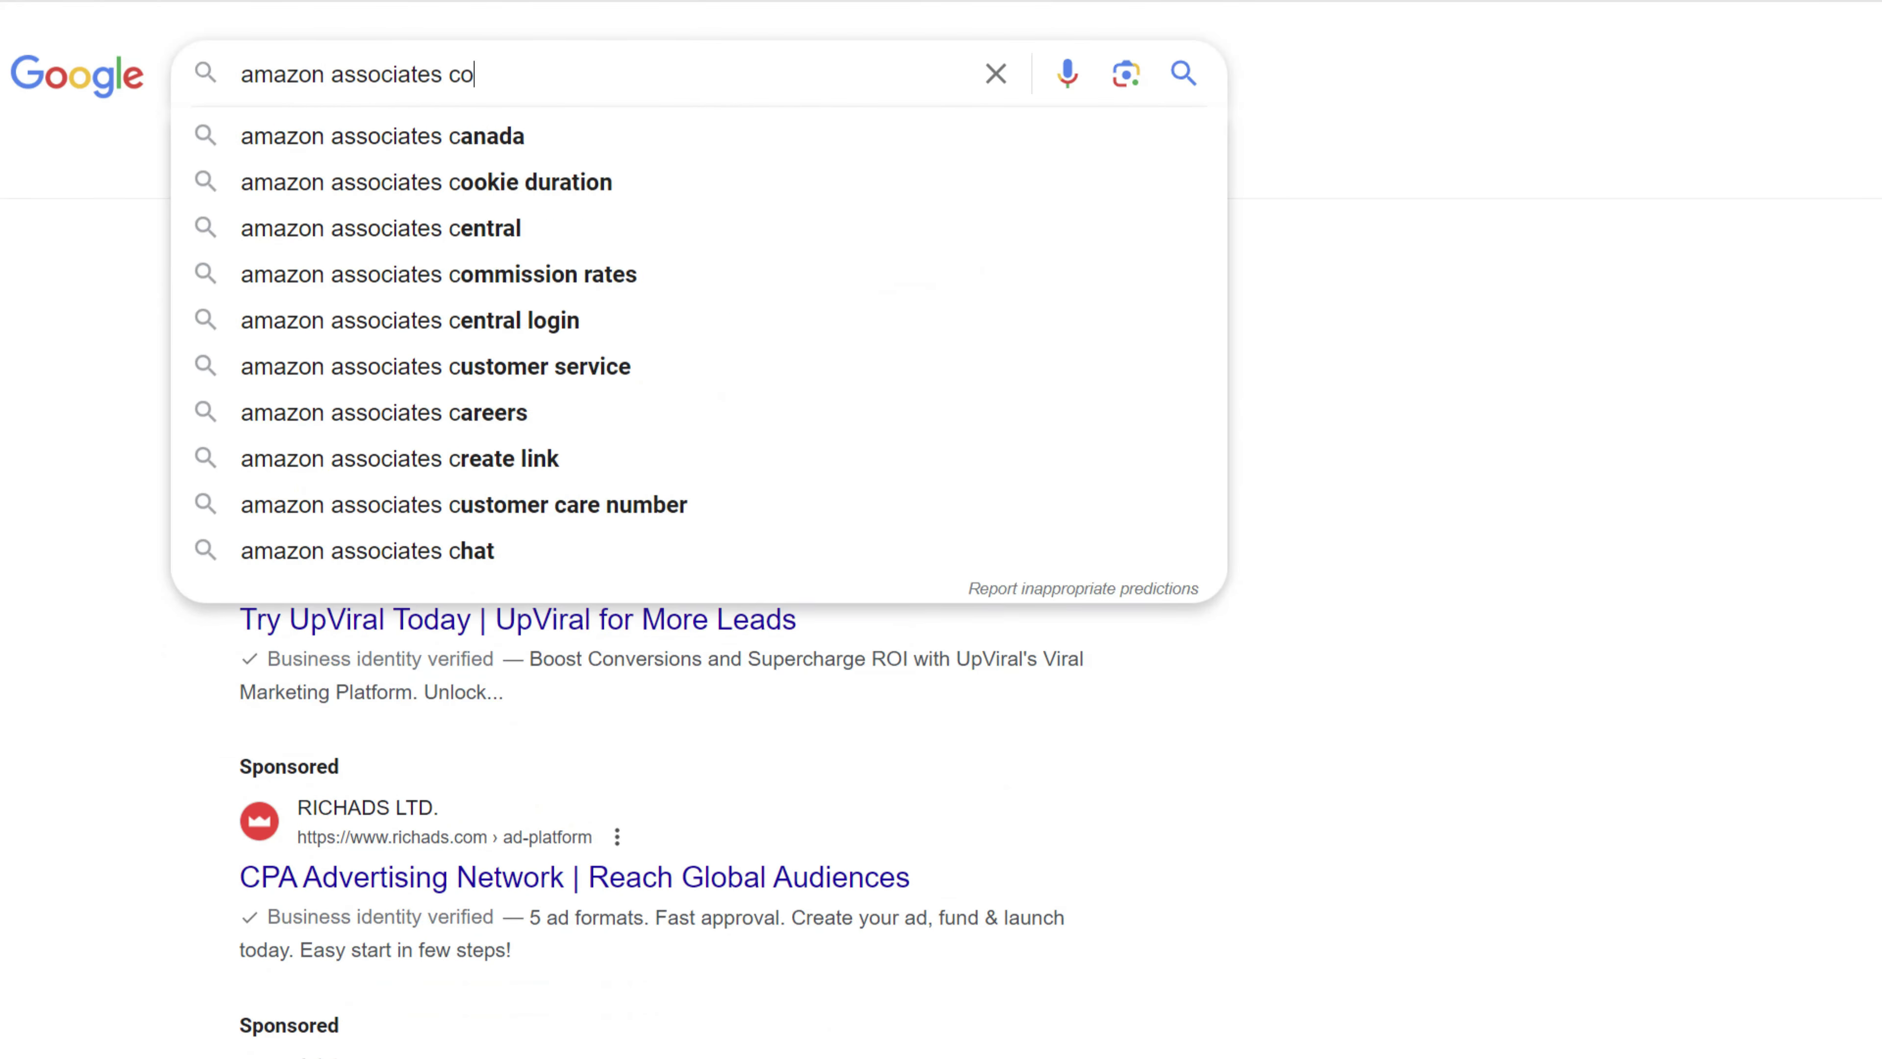
{"action": "type", "text": "mmissions rates"}
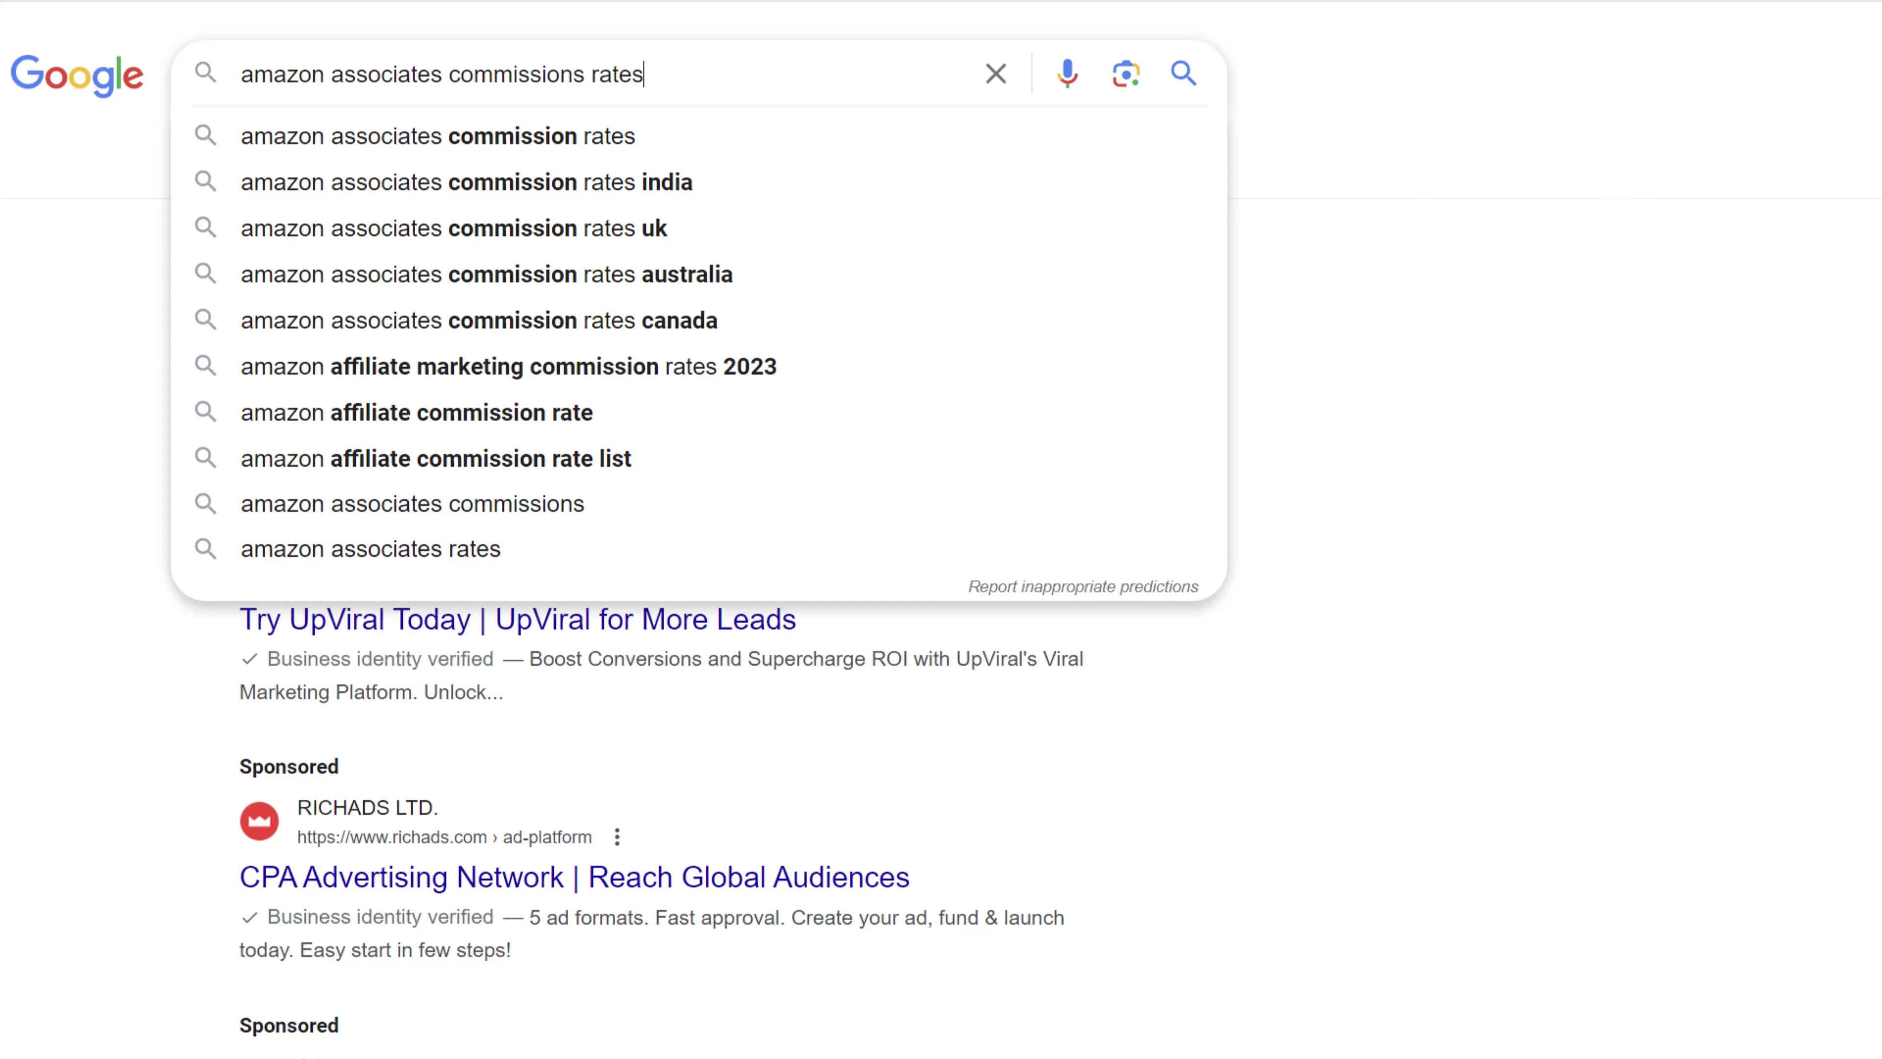
{"action": "key", "text": "Return"}
{"action": "left_click", "coordinate": [557, 445]}
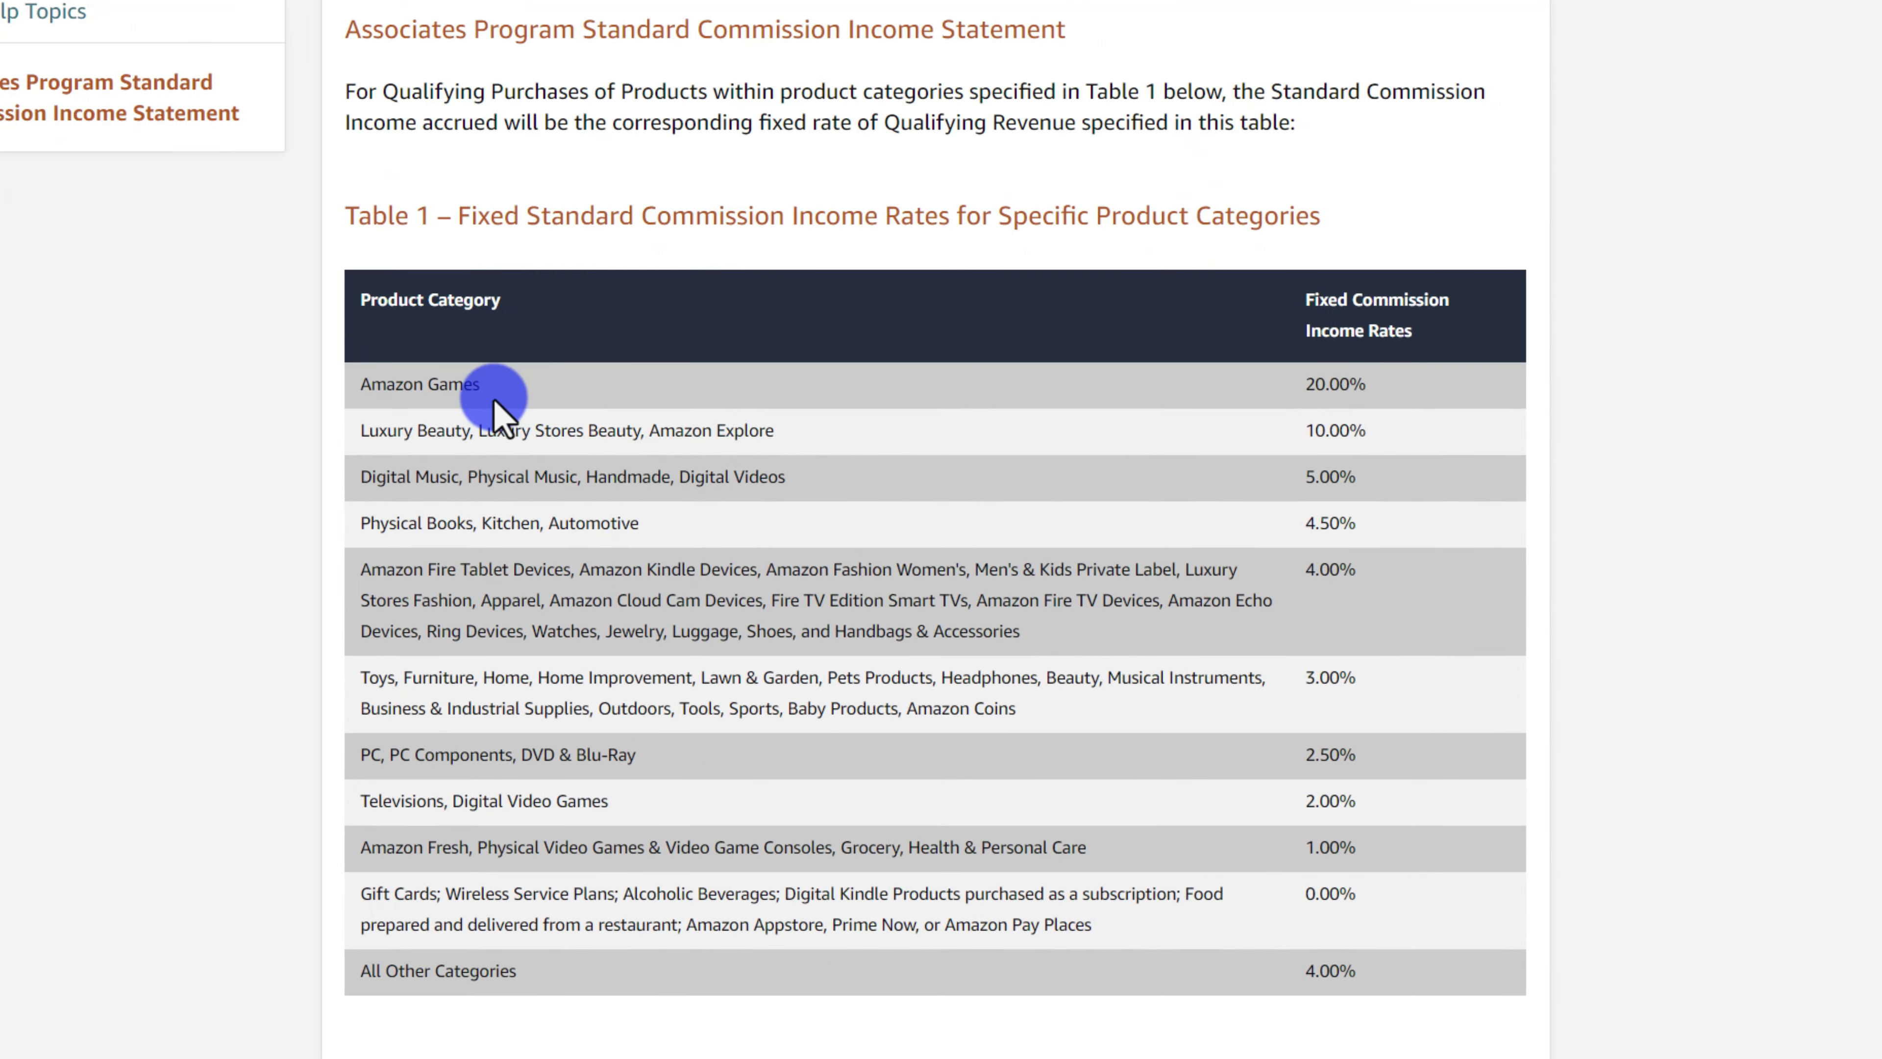
- Examine the fixed commission rates by product category, including Amazon Games, and return to the live Plants For Life homepage
{"action": "left_click_drag", "start_coordinate": [800, 723], "coordinate": [690, 730]}
{"action": "left_click_drag", "start_coordinate": [1304, 384], "coordinate": [1331, 385]}
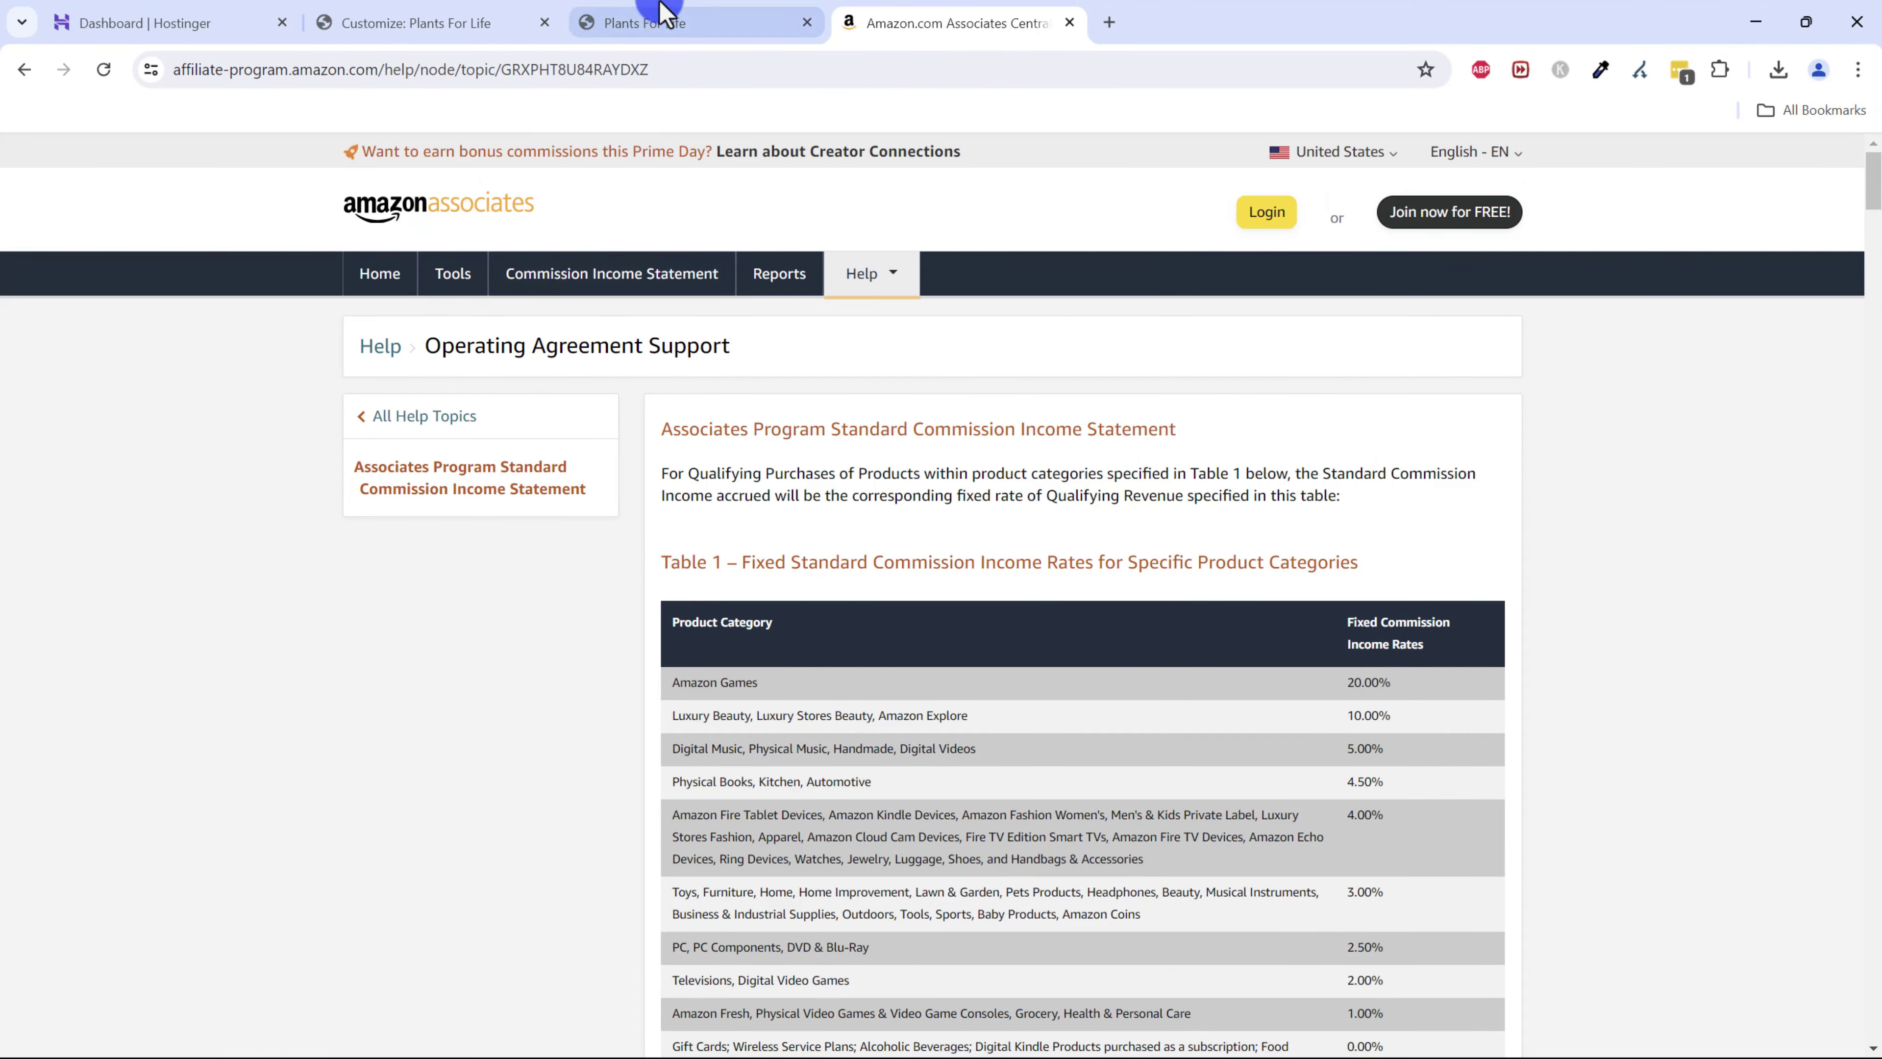
{"action": "left_click", "coordinate": [652, 21]}
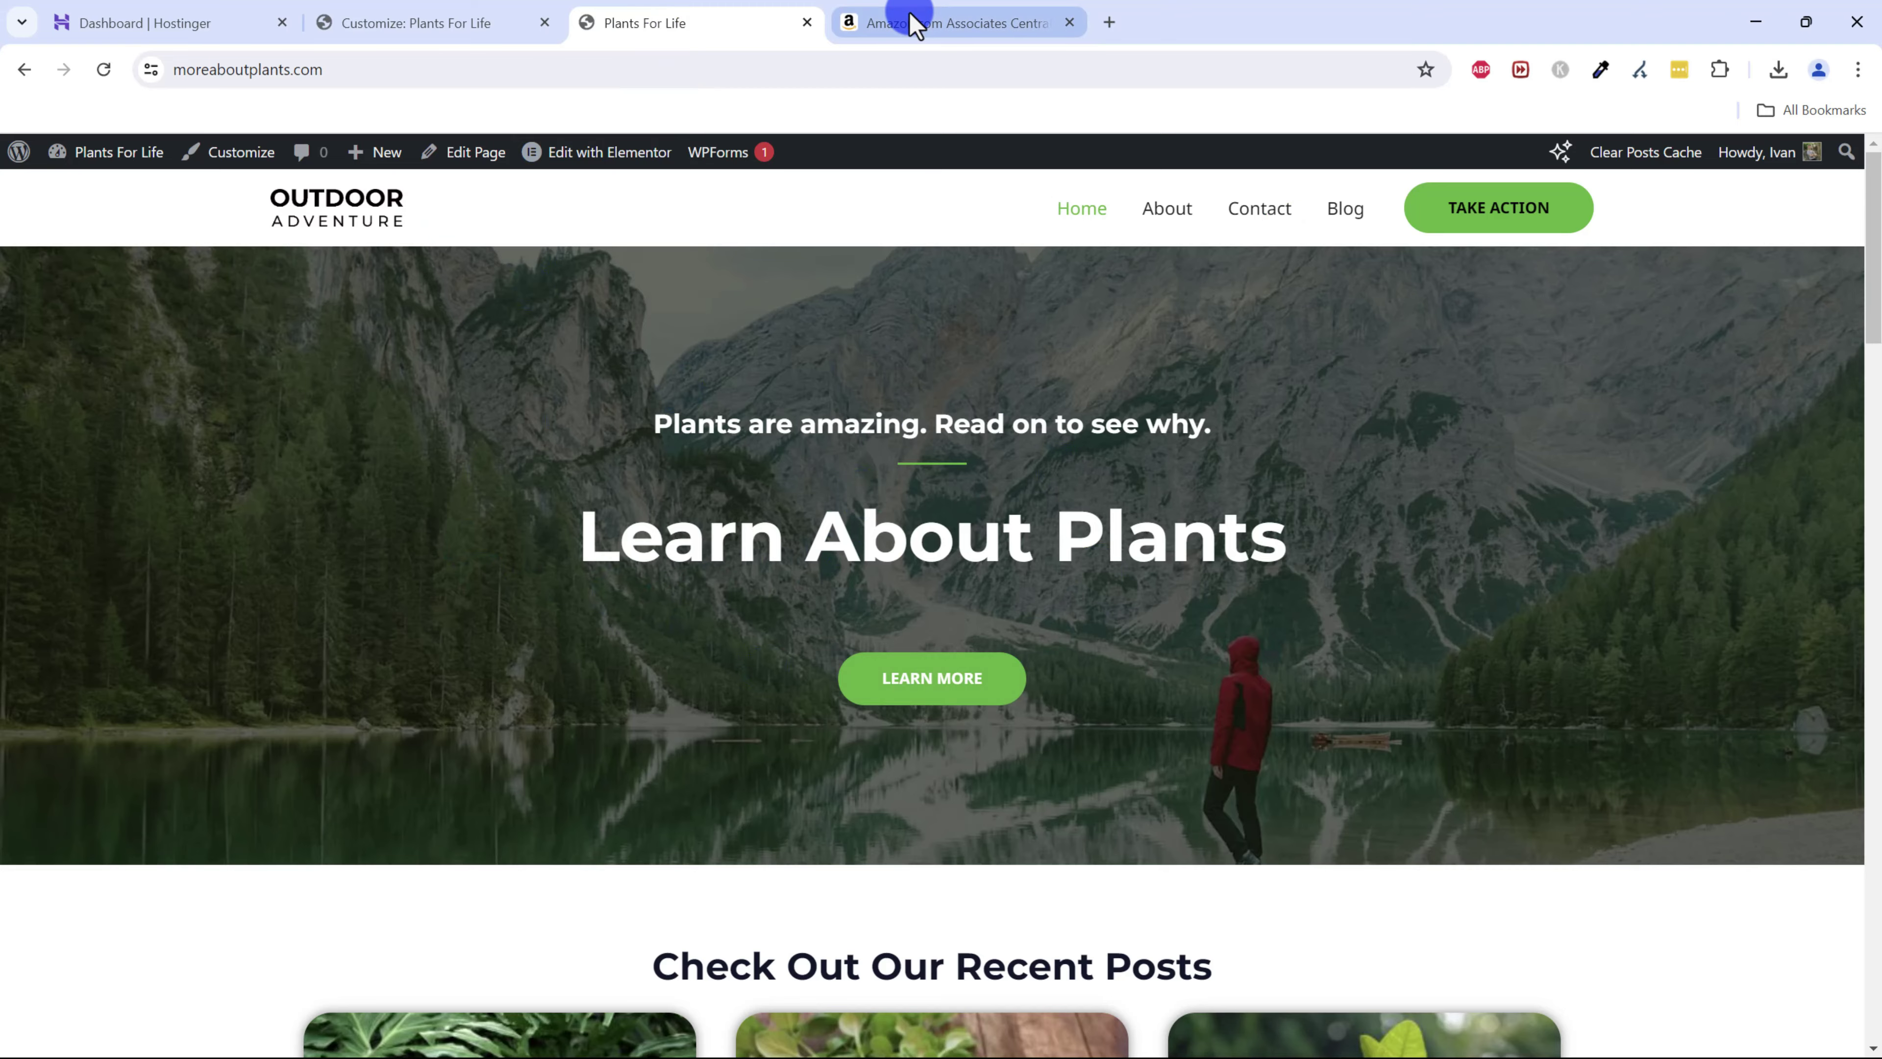
- Look over the Amazon Associates commission rates and the live Plants For Life homepage, ending on the Associates Central home page
{"action": "left_click", "coordinate": [859, 20]}
{"action": "mouse_move", "coordinate": [887, 243]}
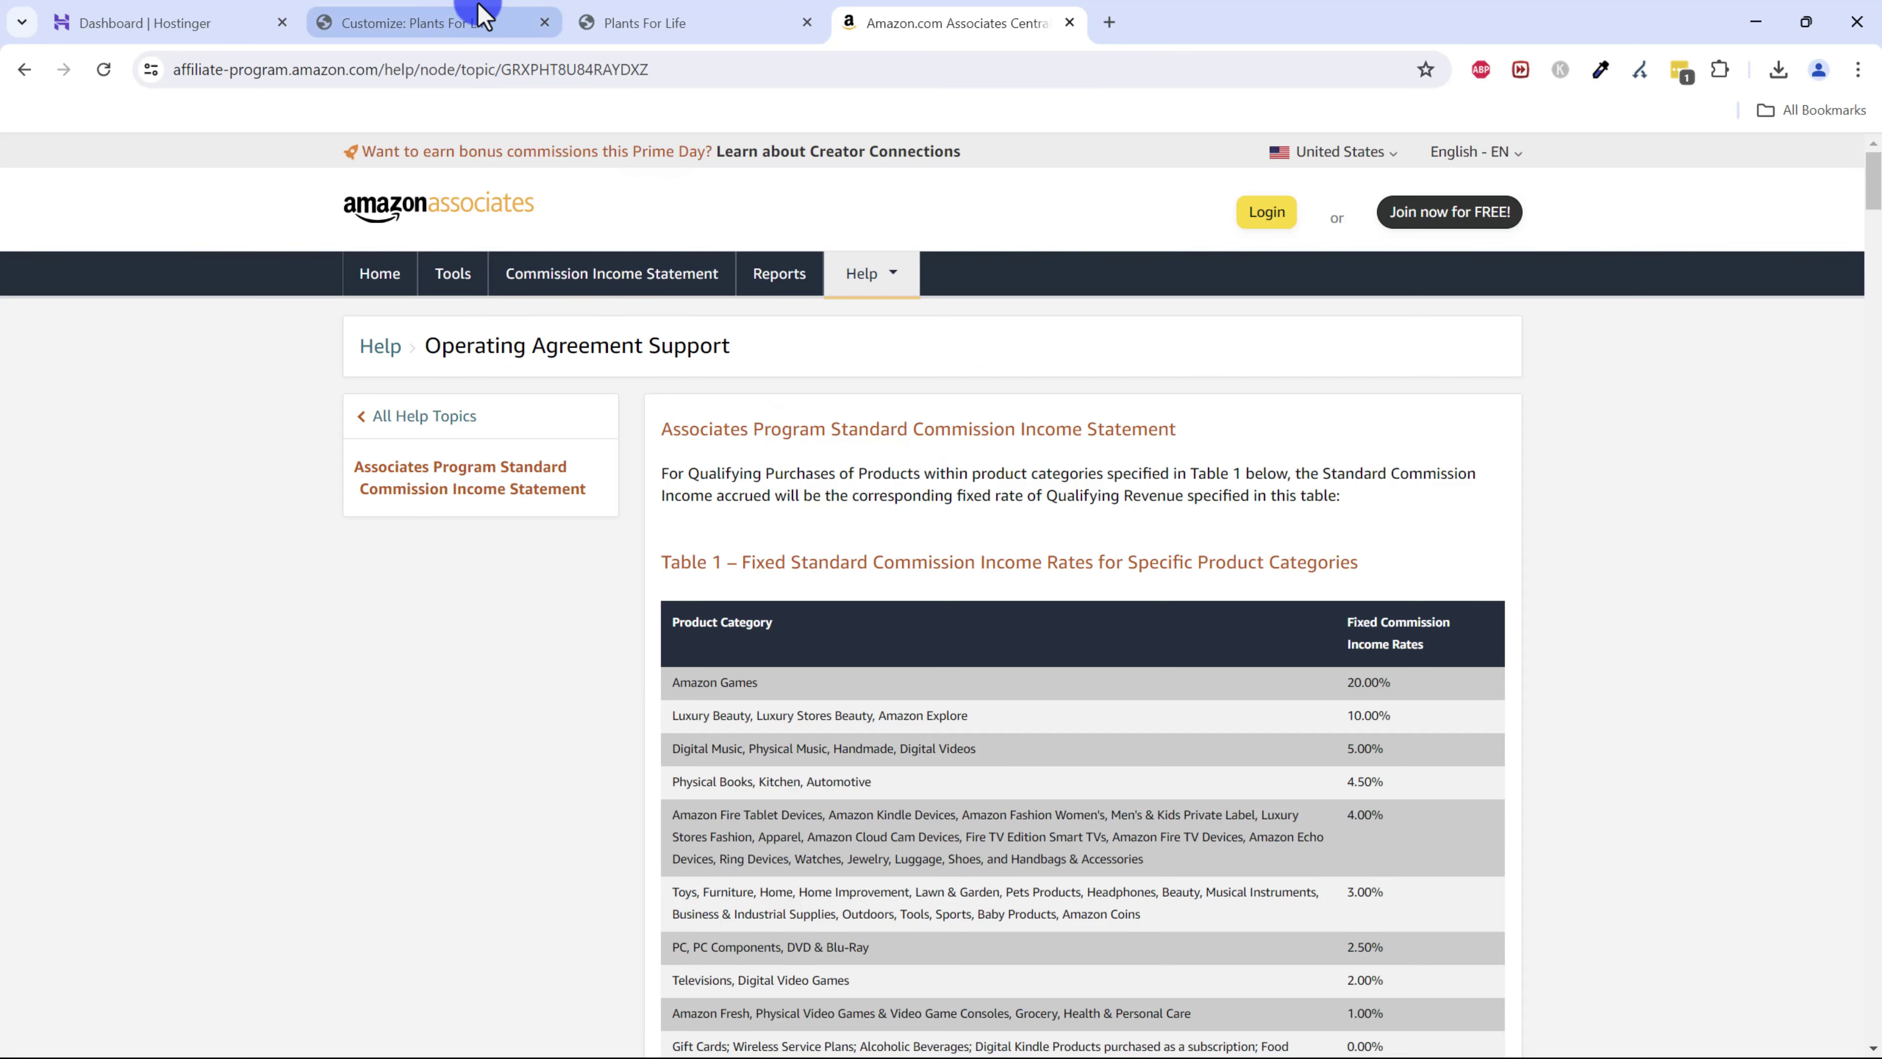
{"action": "left_click", "coordinate": [592, 22]}
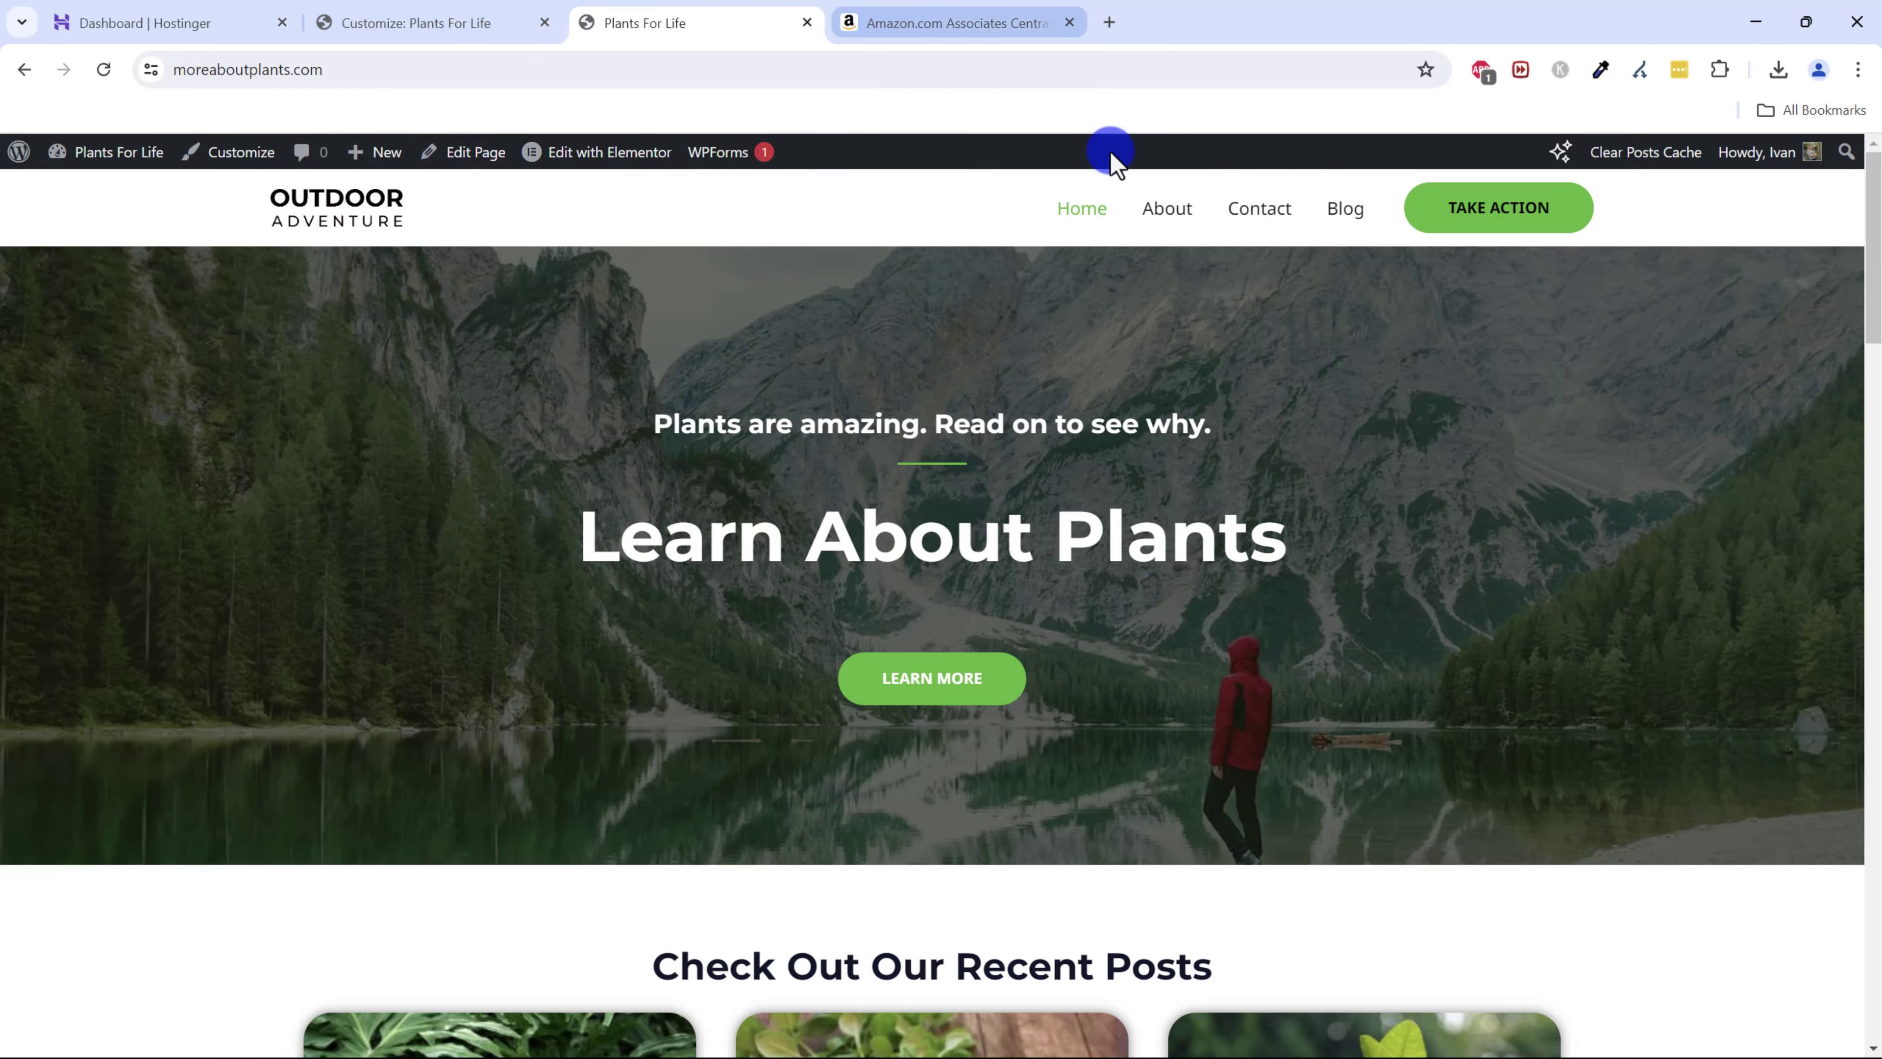
{"action": "left_click", "coordinate": [956, 22]}
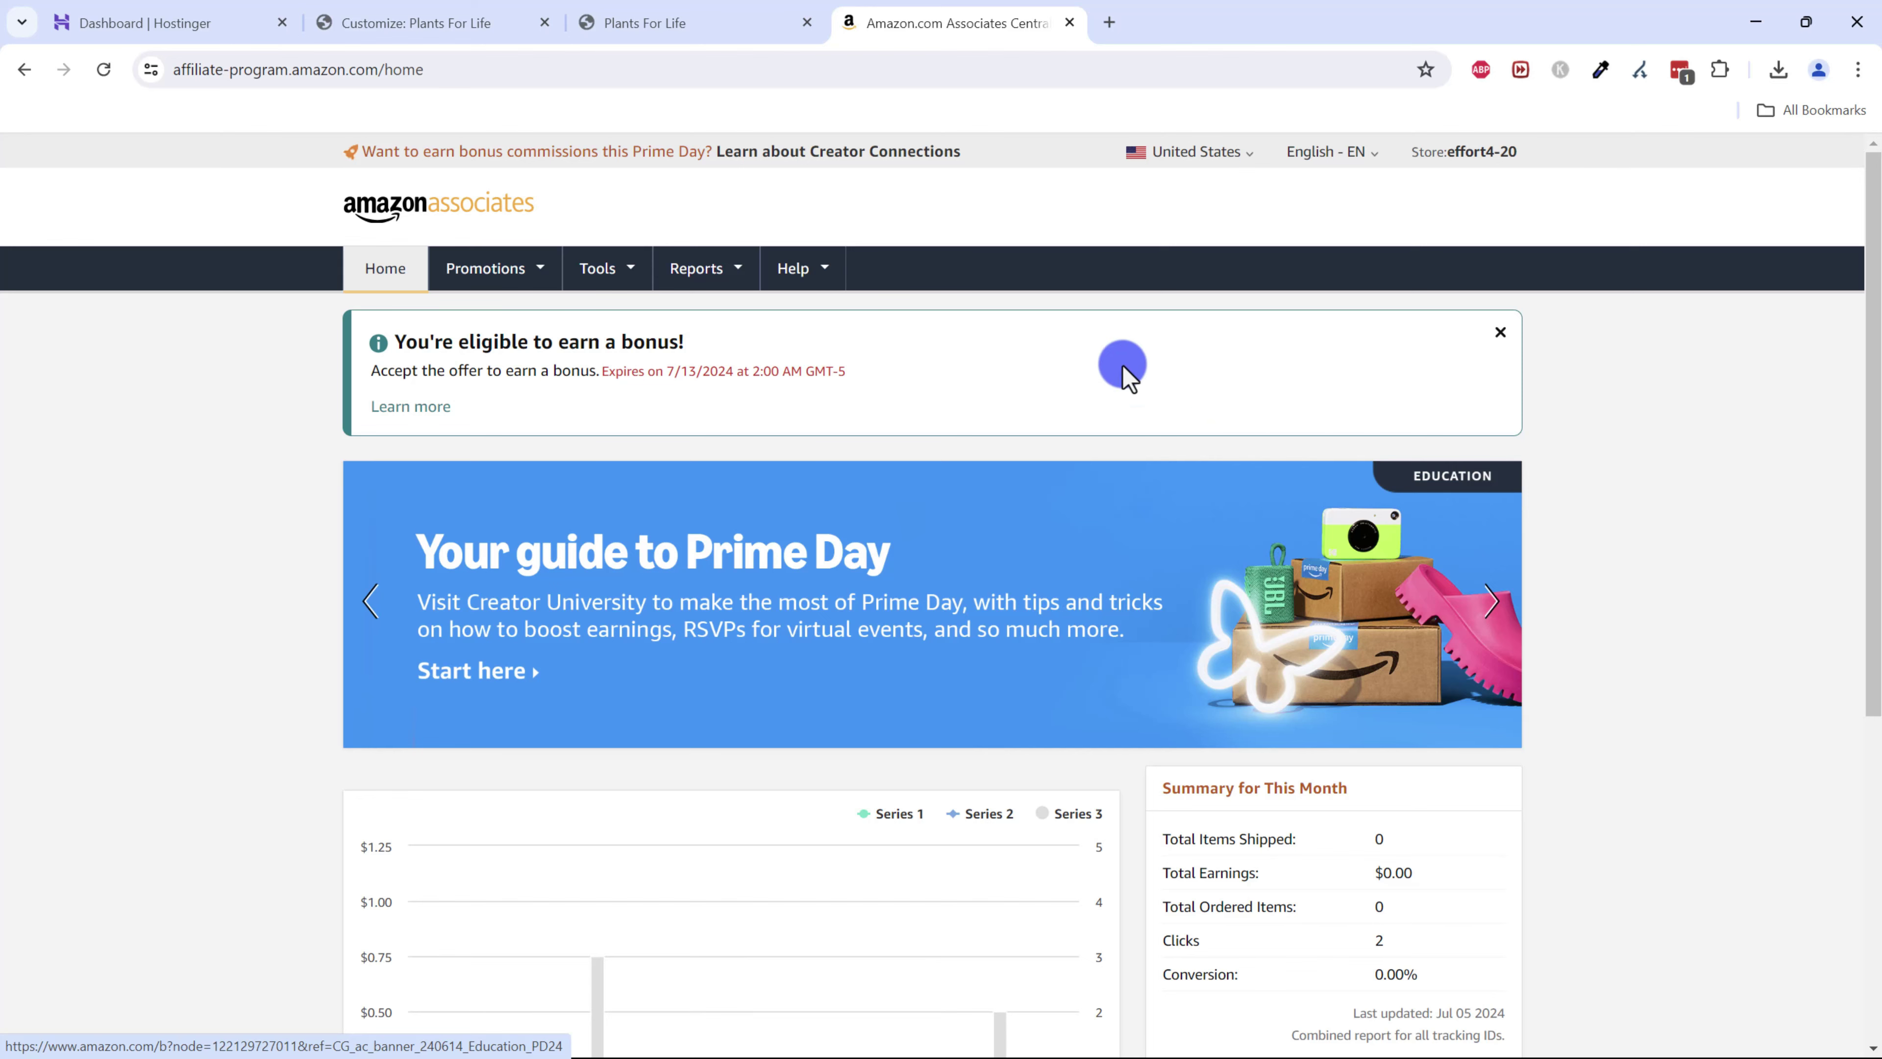
- Open amazon.com in a new browser tab
{"action": "left_click", "coordinate": [1109, 20]}
{"action": "type", "text": "a"}
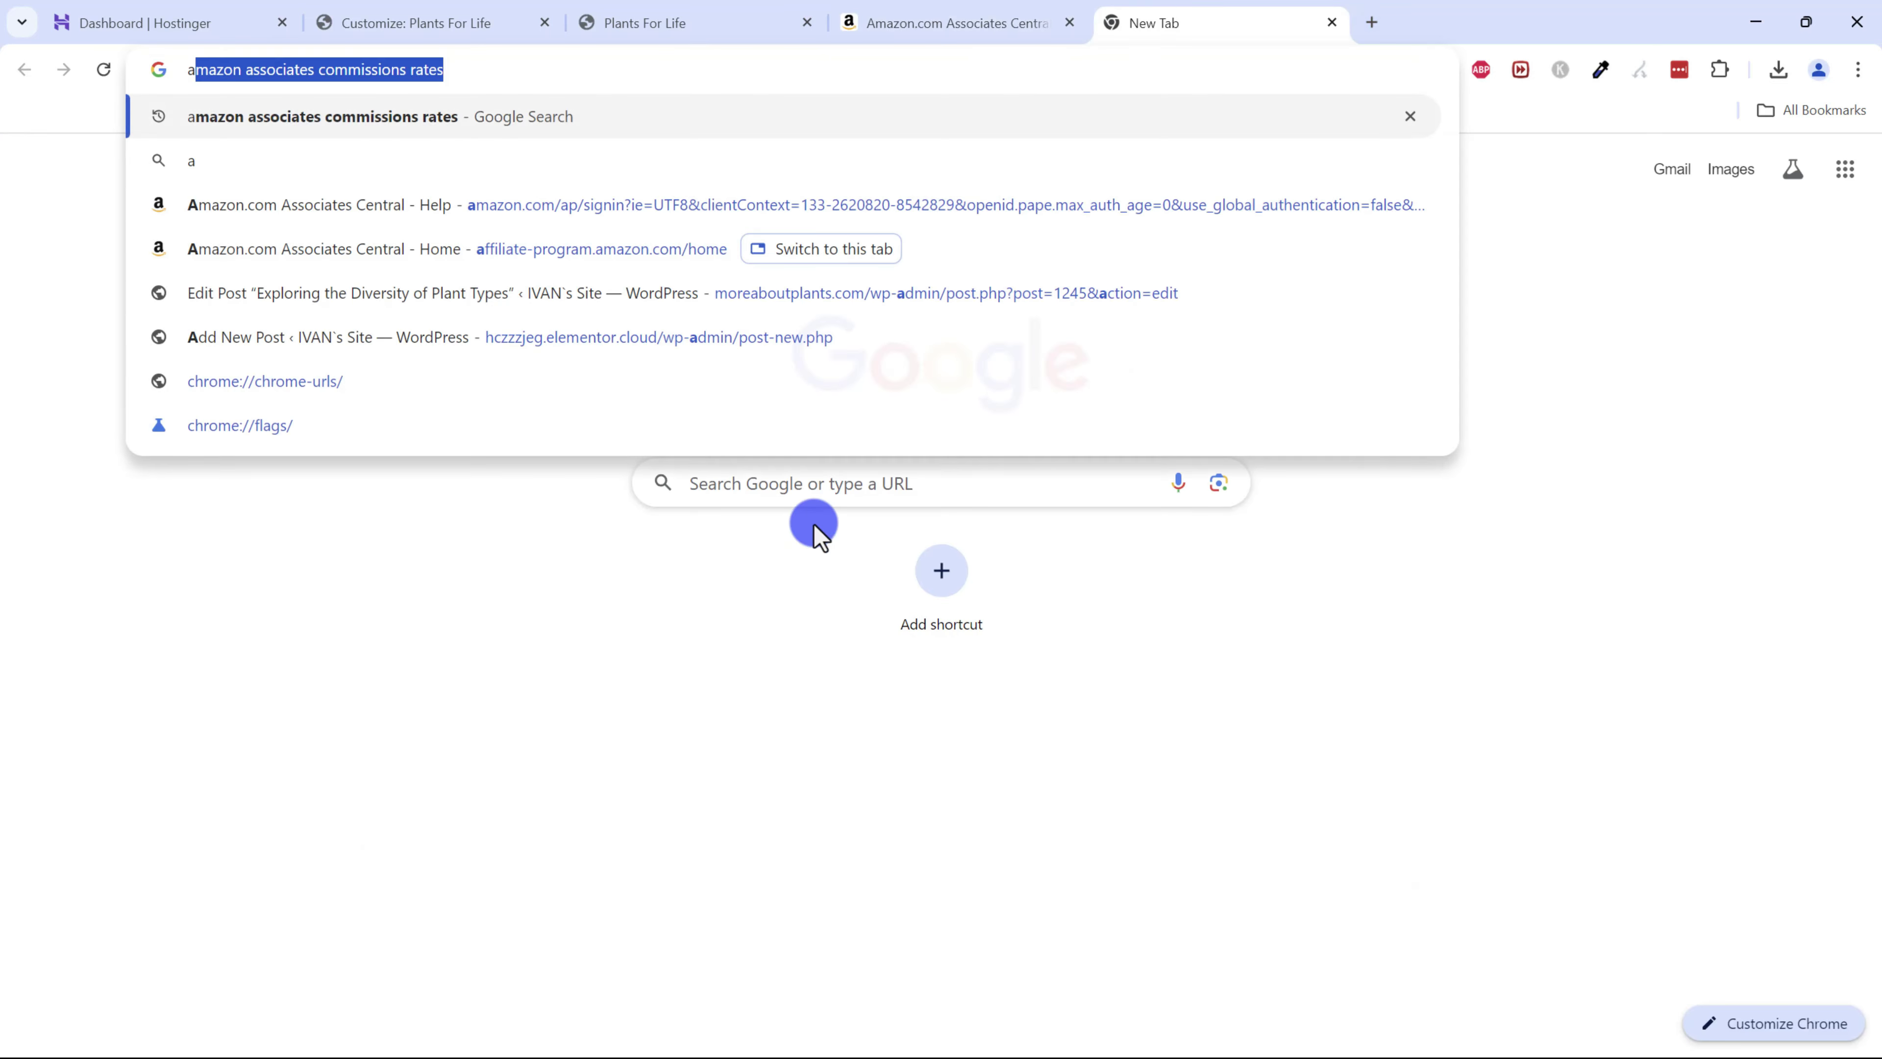
{"action": "type", "text": "mazon.com"}
{"action": "key", "text": "Return"}
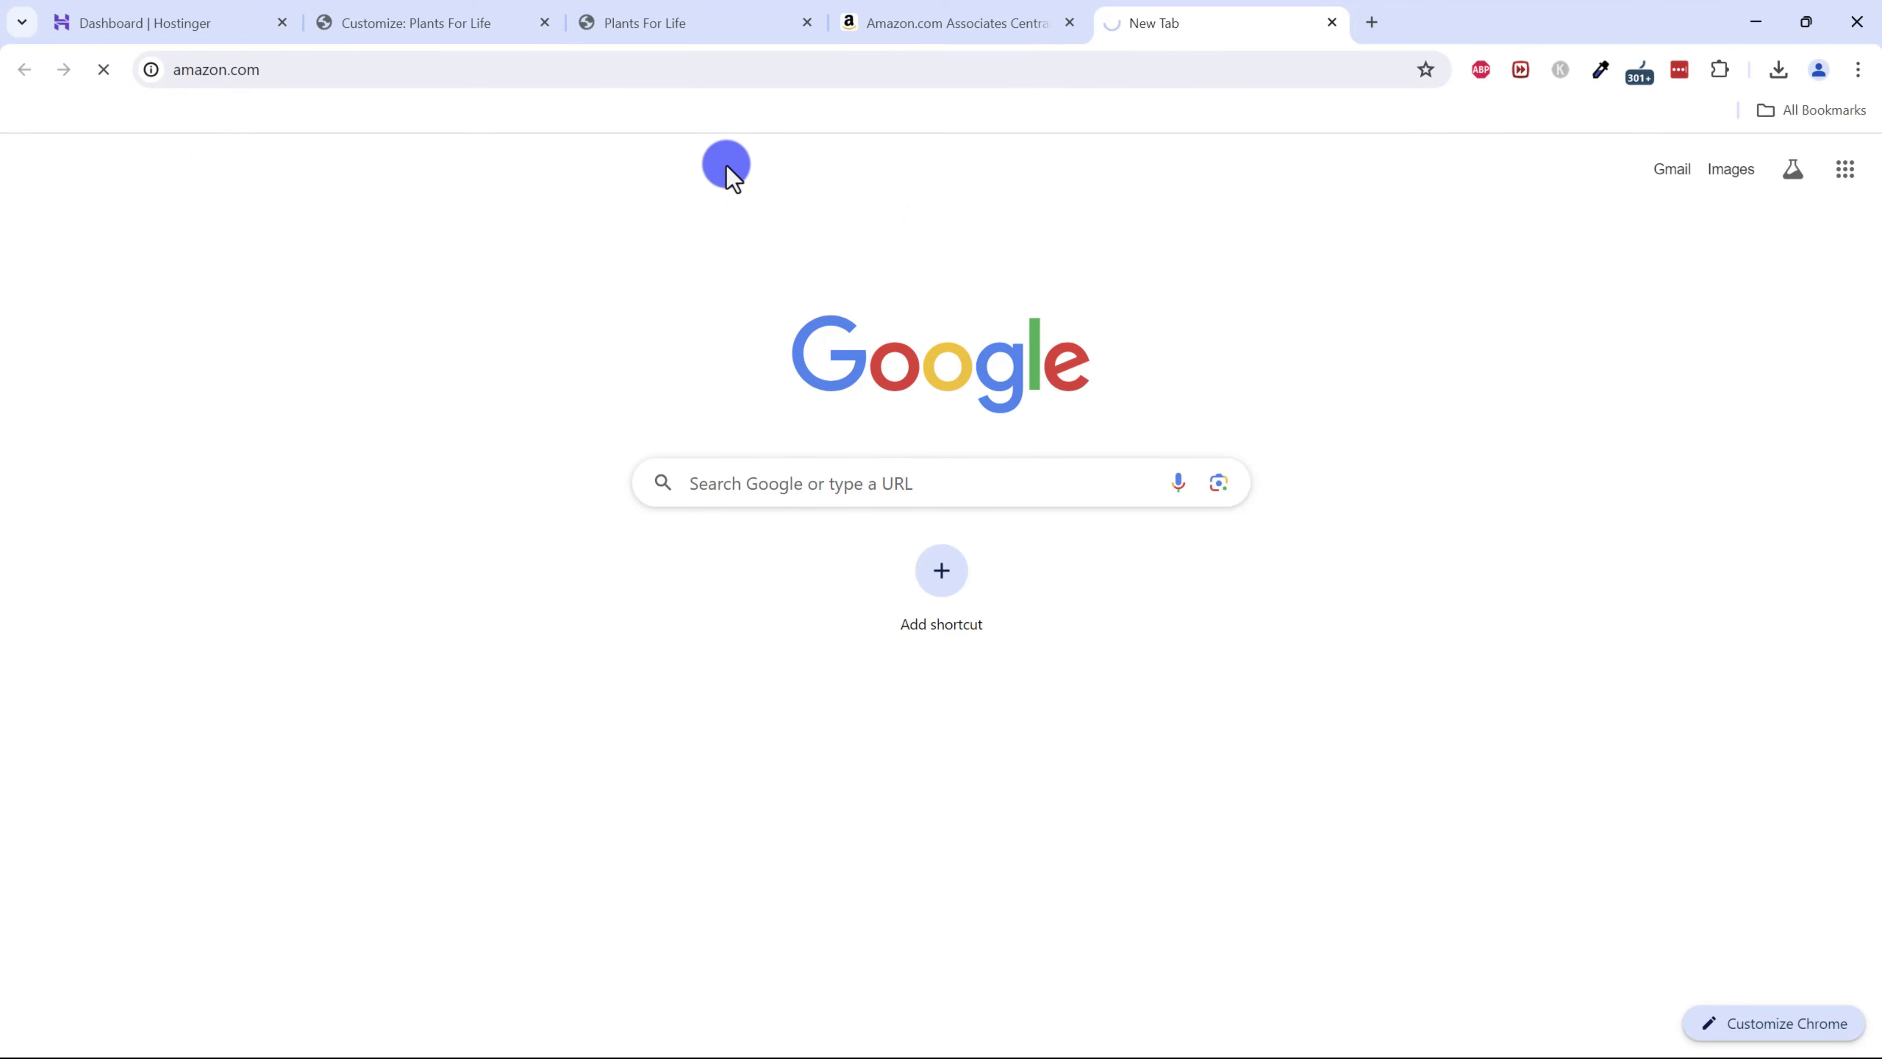
- Check the recent posts on the Plants For Life homepage and the Amazon Associates SiteStripe bar on amazon.com
{"action": "left_click", "coordinate": [607, 23]}
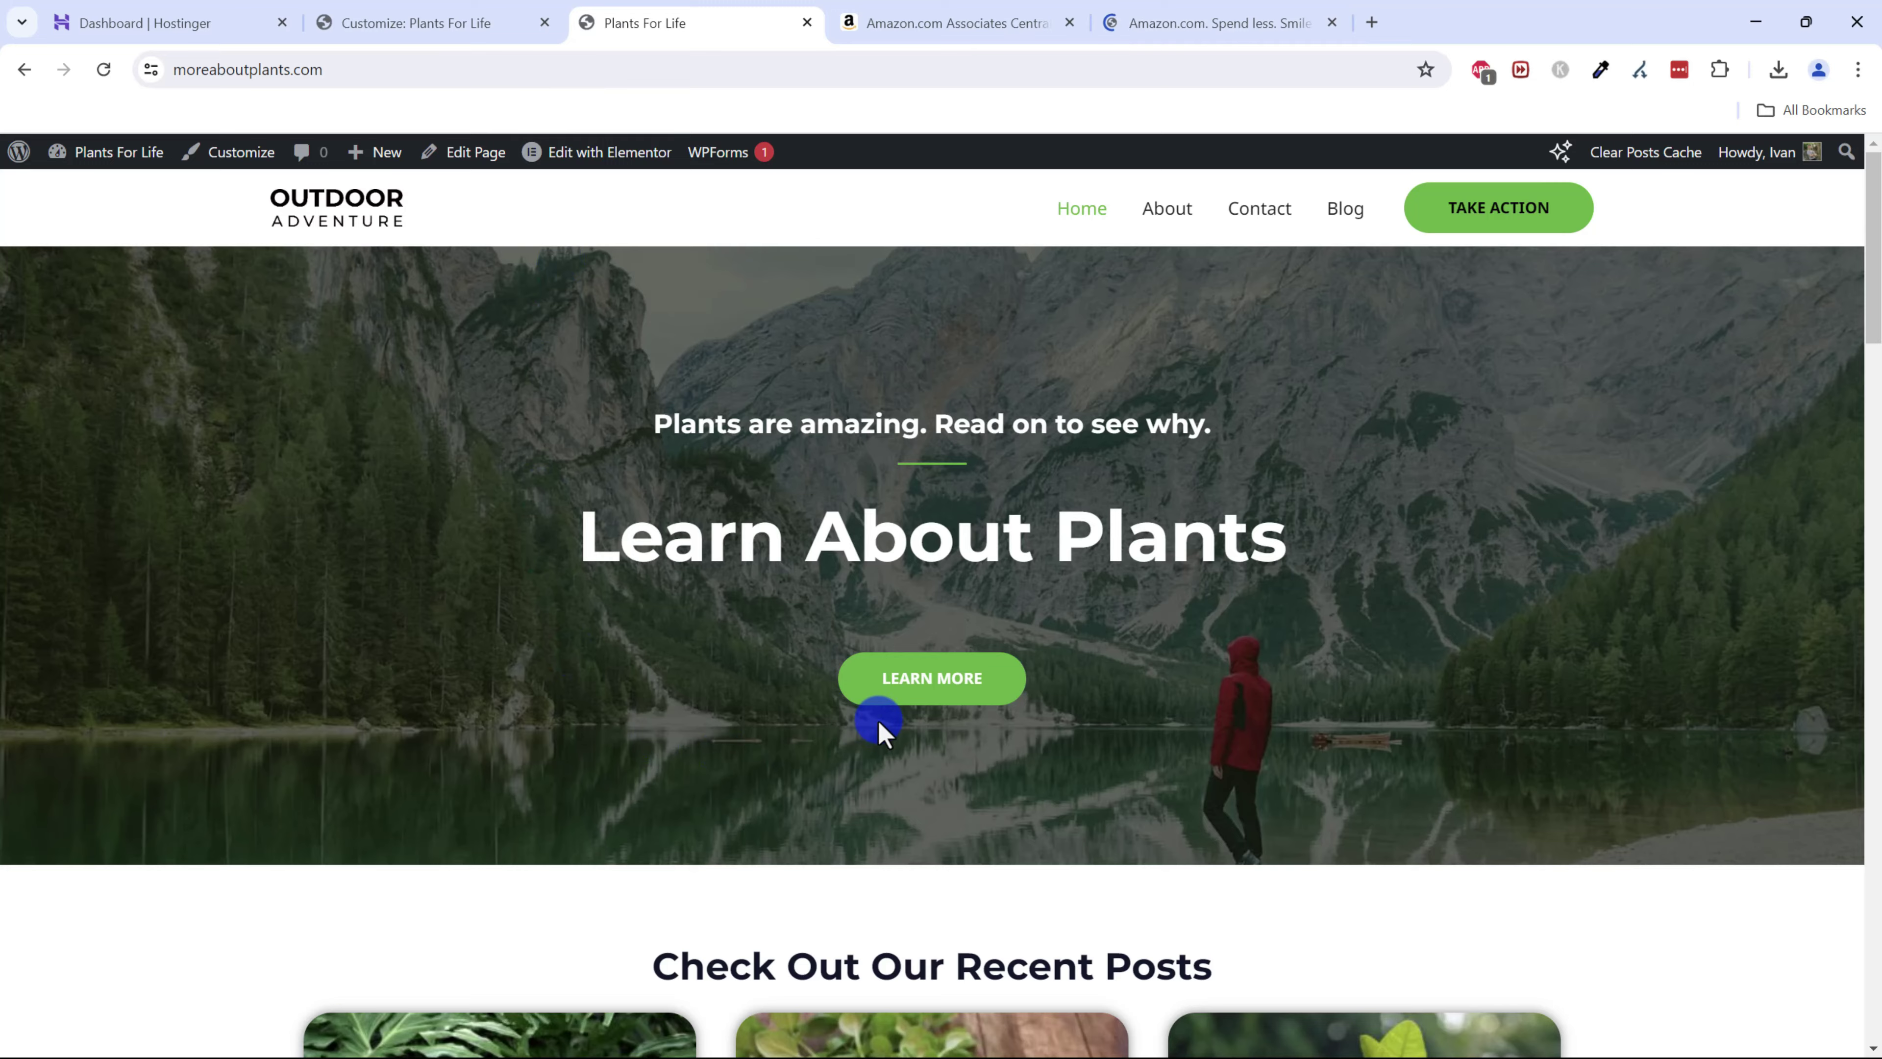
{"action": "scroll", "coordinate": [882, 729], "scroll_direction": "down", "scroll_amount": 5}
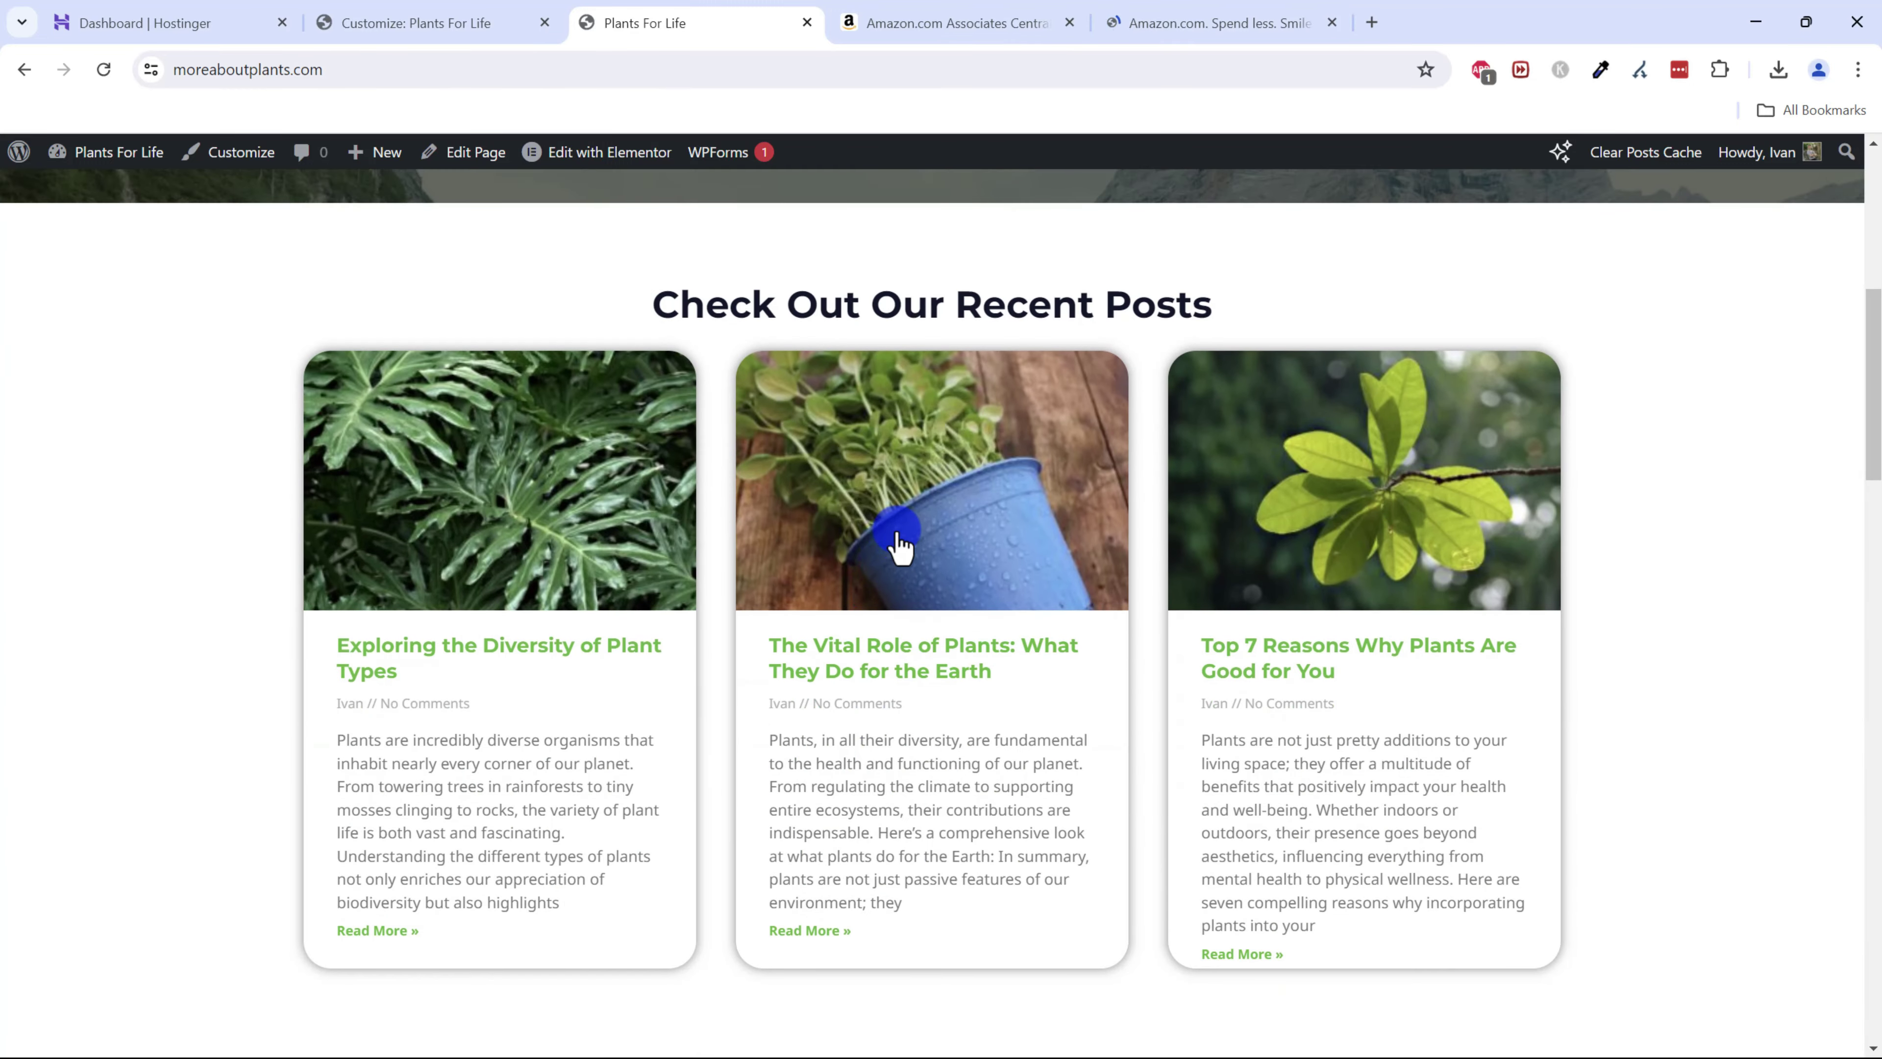
{"action": "left_click", "coordinate": [1224, 22]}
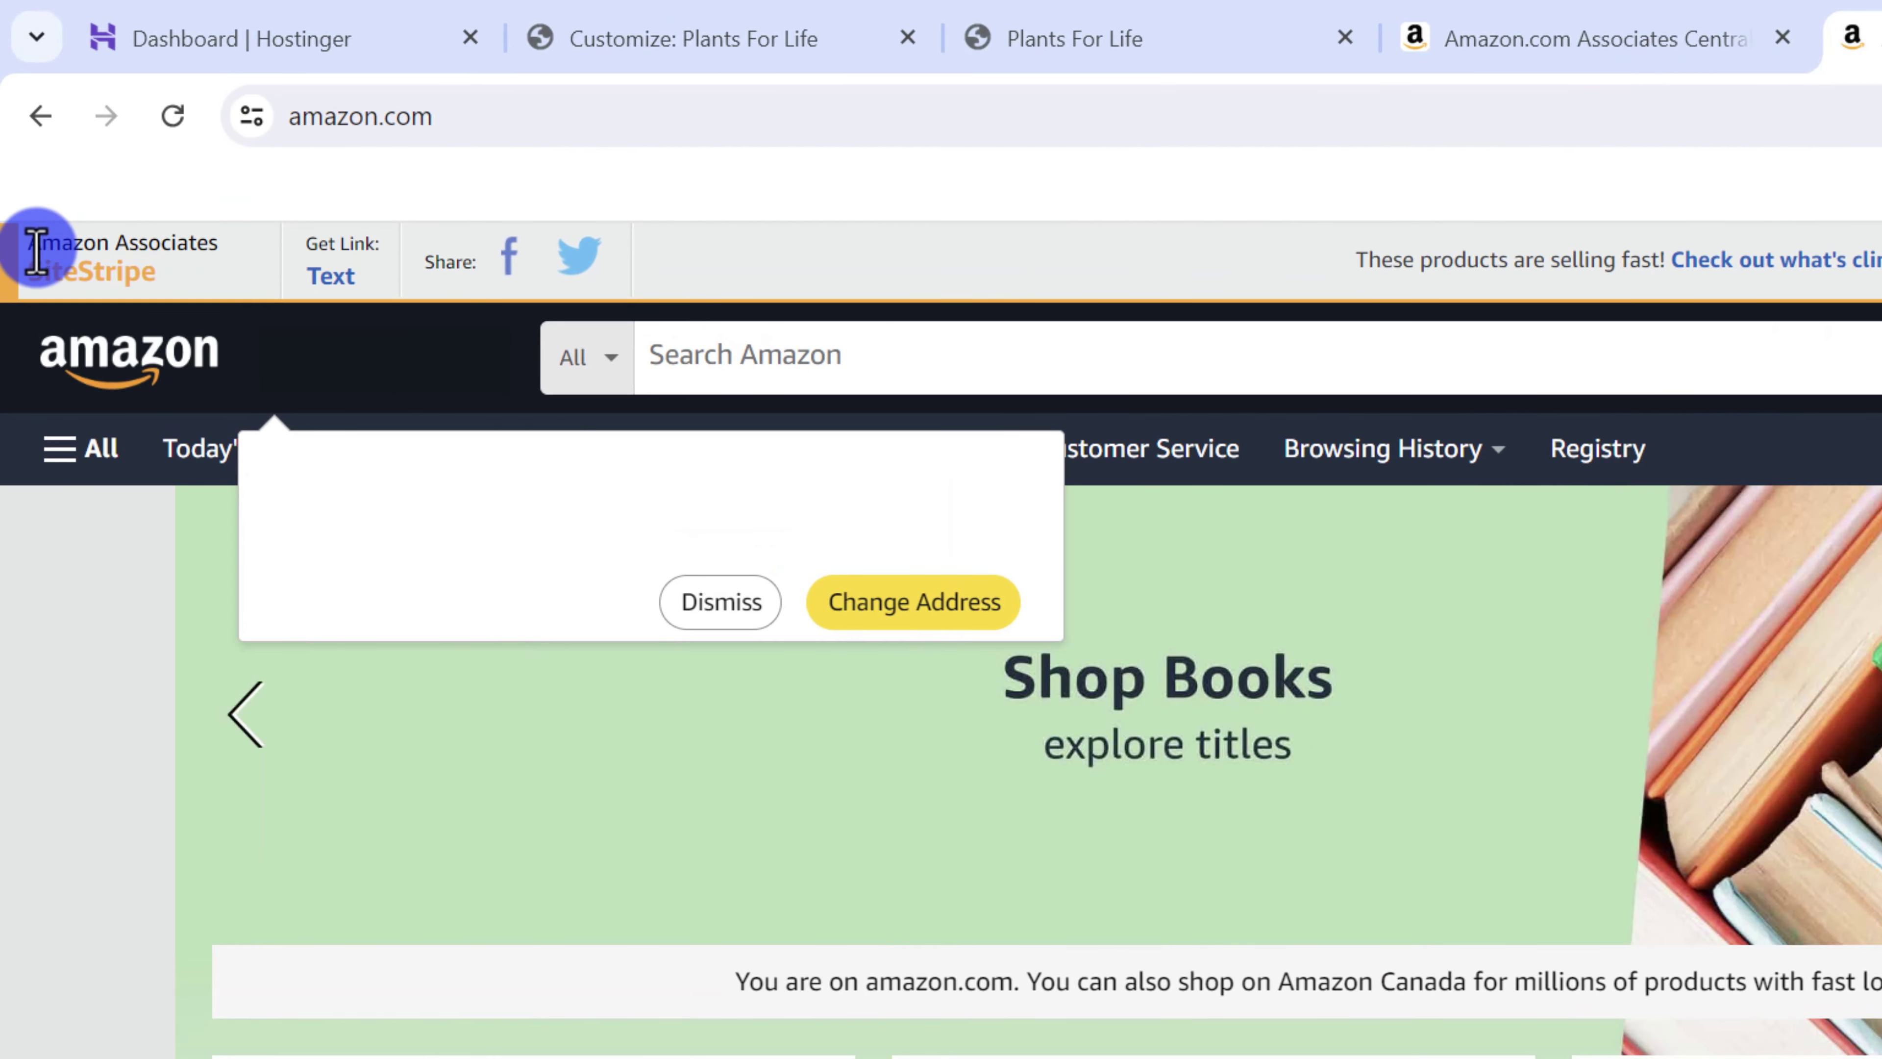
{"action": "left_click_drag", "start_coordinate": [36, 252], "coordinate": [477, 263]}
{"action": "left_click", "coordinate": [741, 263]}
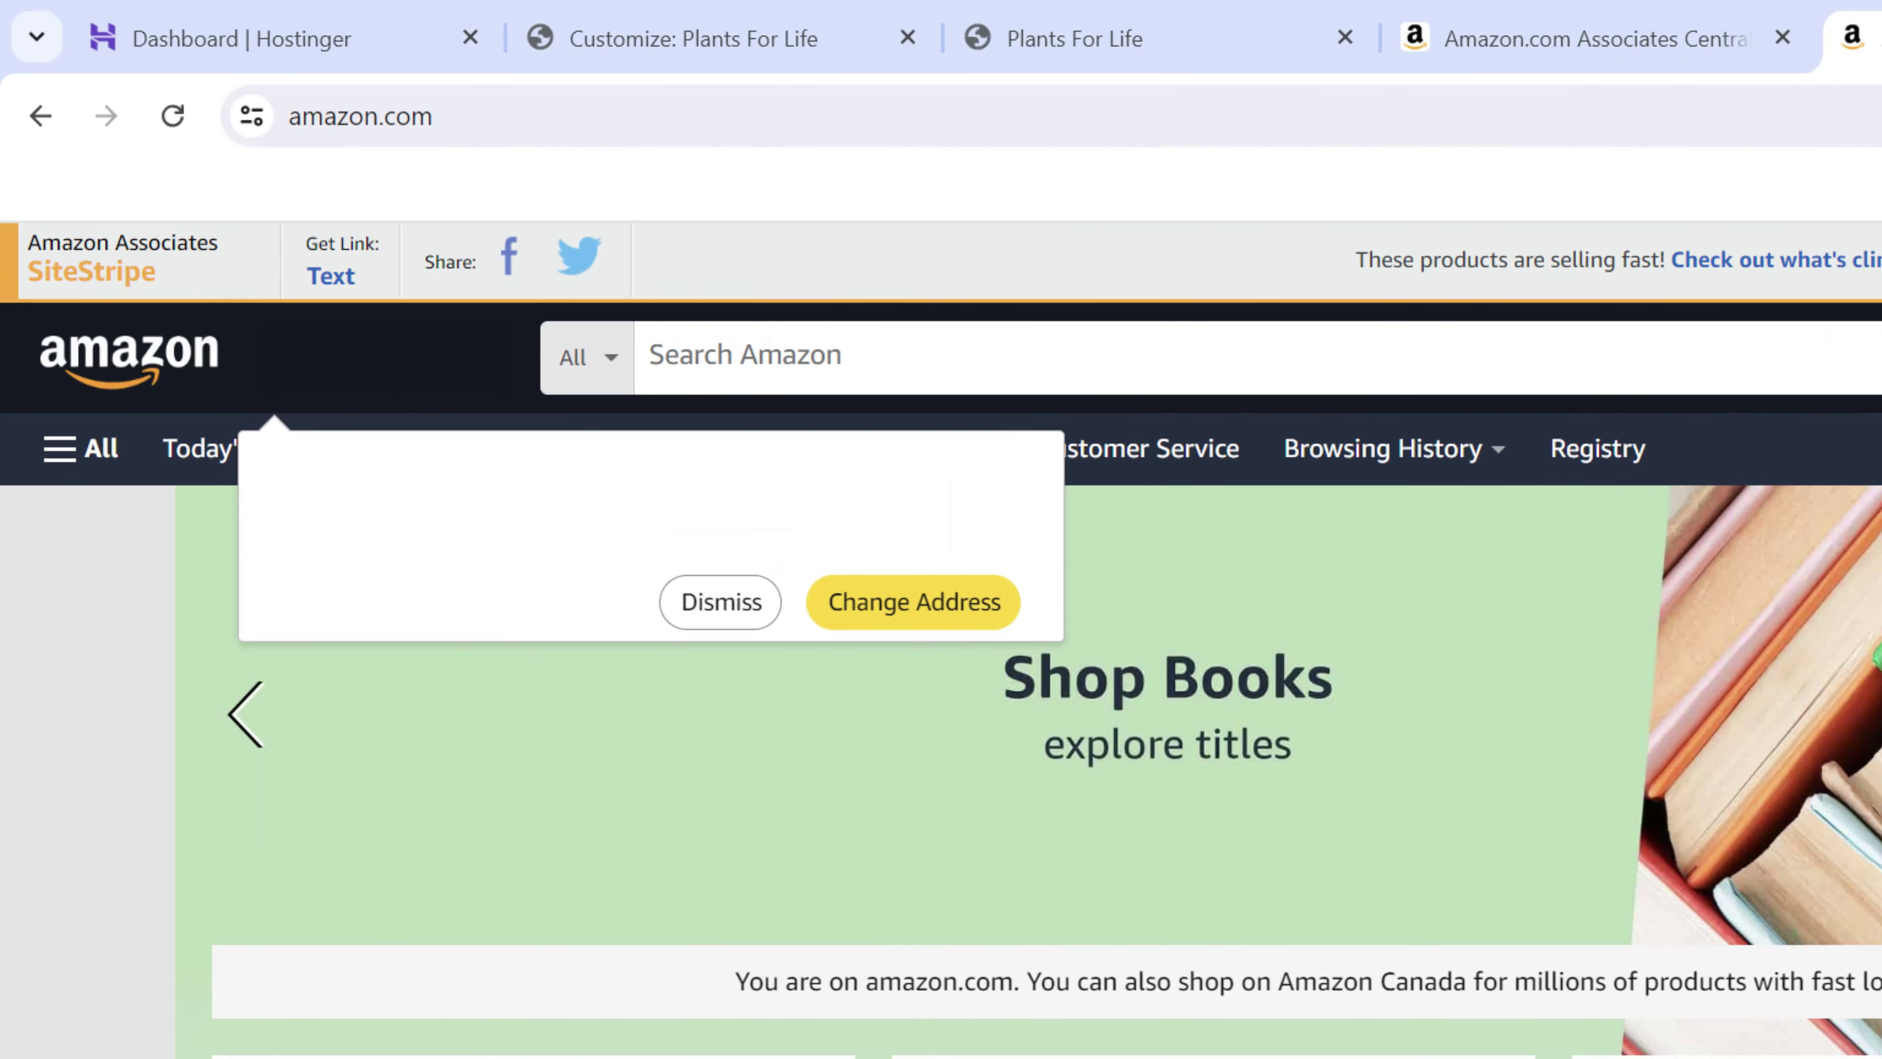
- Search Amazon for "plants" and open the Der Rose 4 Packs Faux Plants product page
{"action": "left_click", "coordinate": [841, 374]}
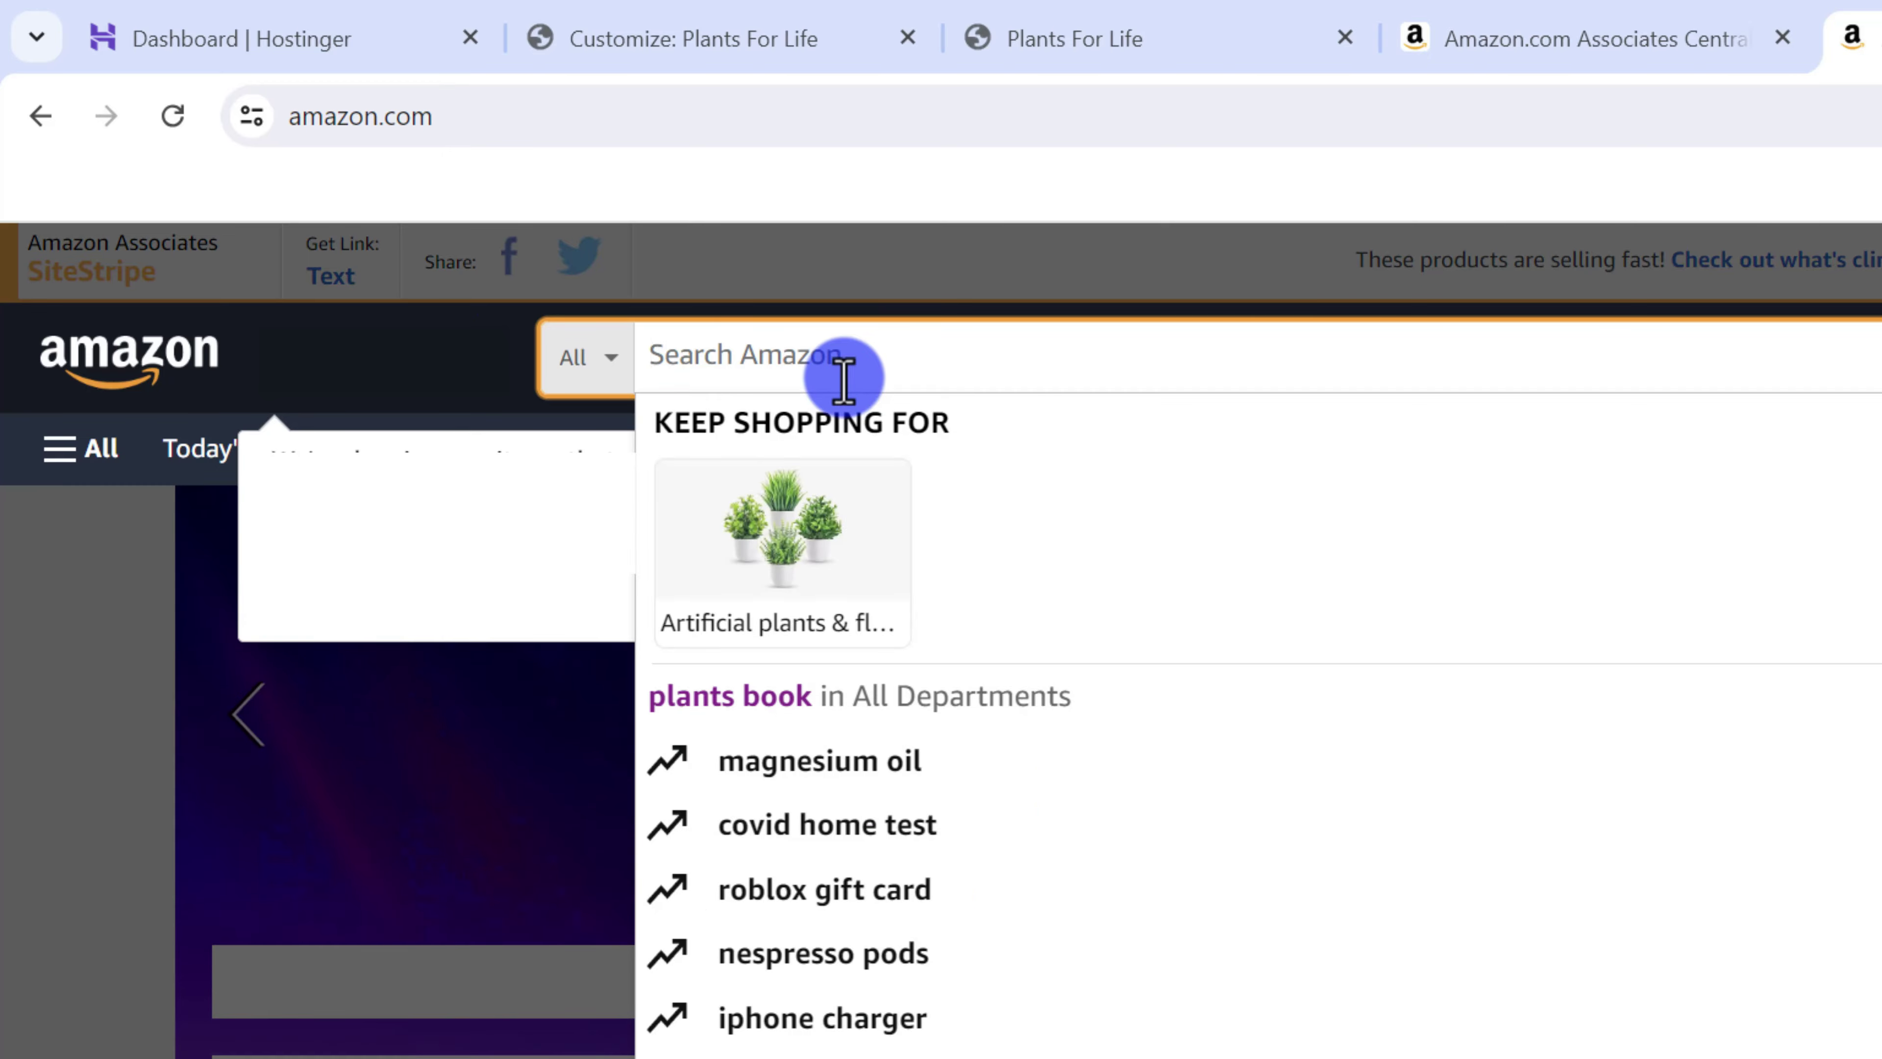
{"action": "type", "text": "plants"}
{"action": "key", "text": "Return"}
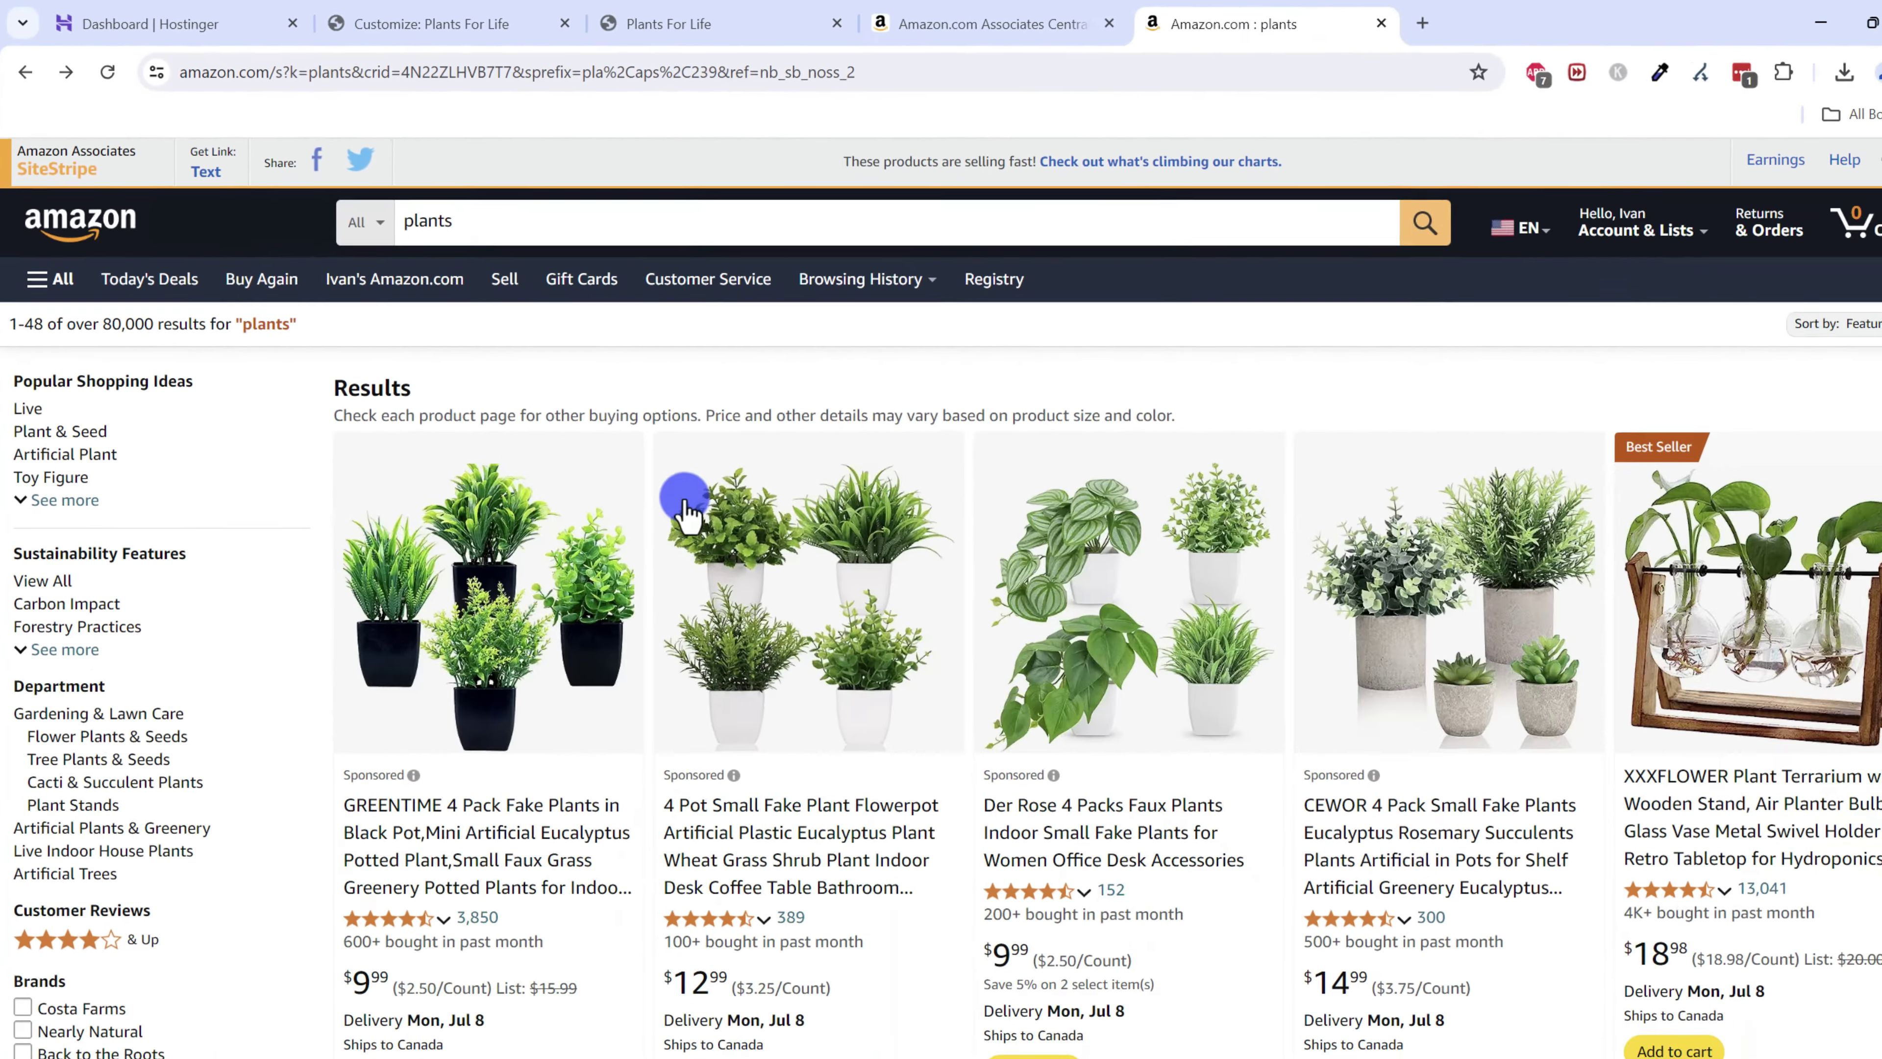
{"action": "scroll", "coordinate": [686, 512], "scroll_direction": "down", "scroll_amount": 2}
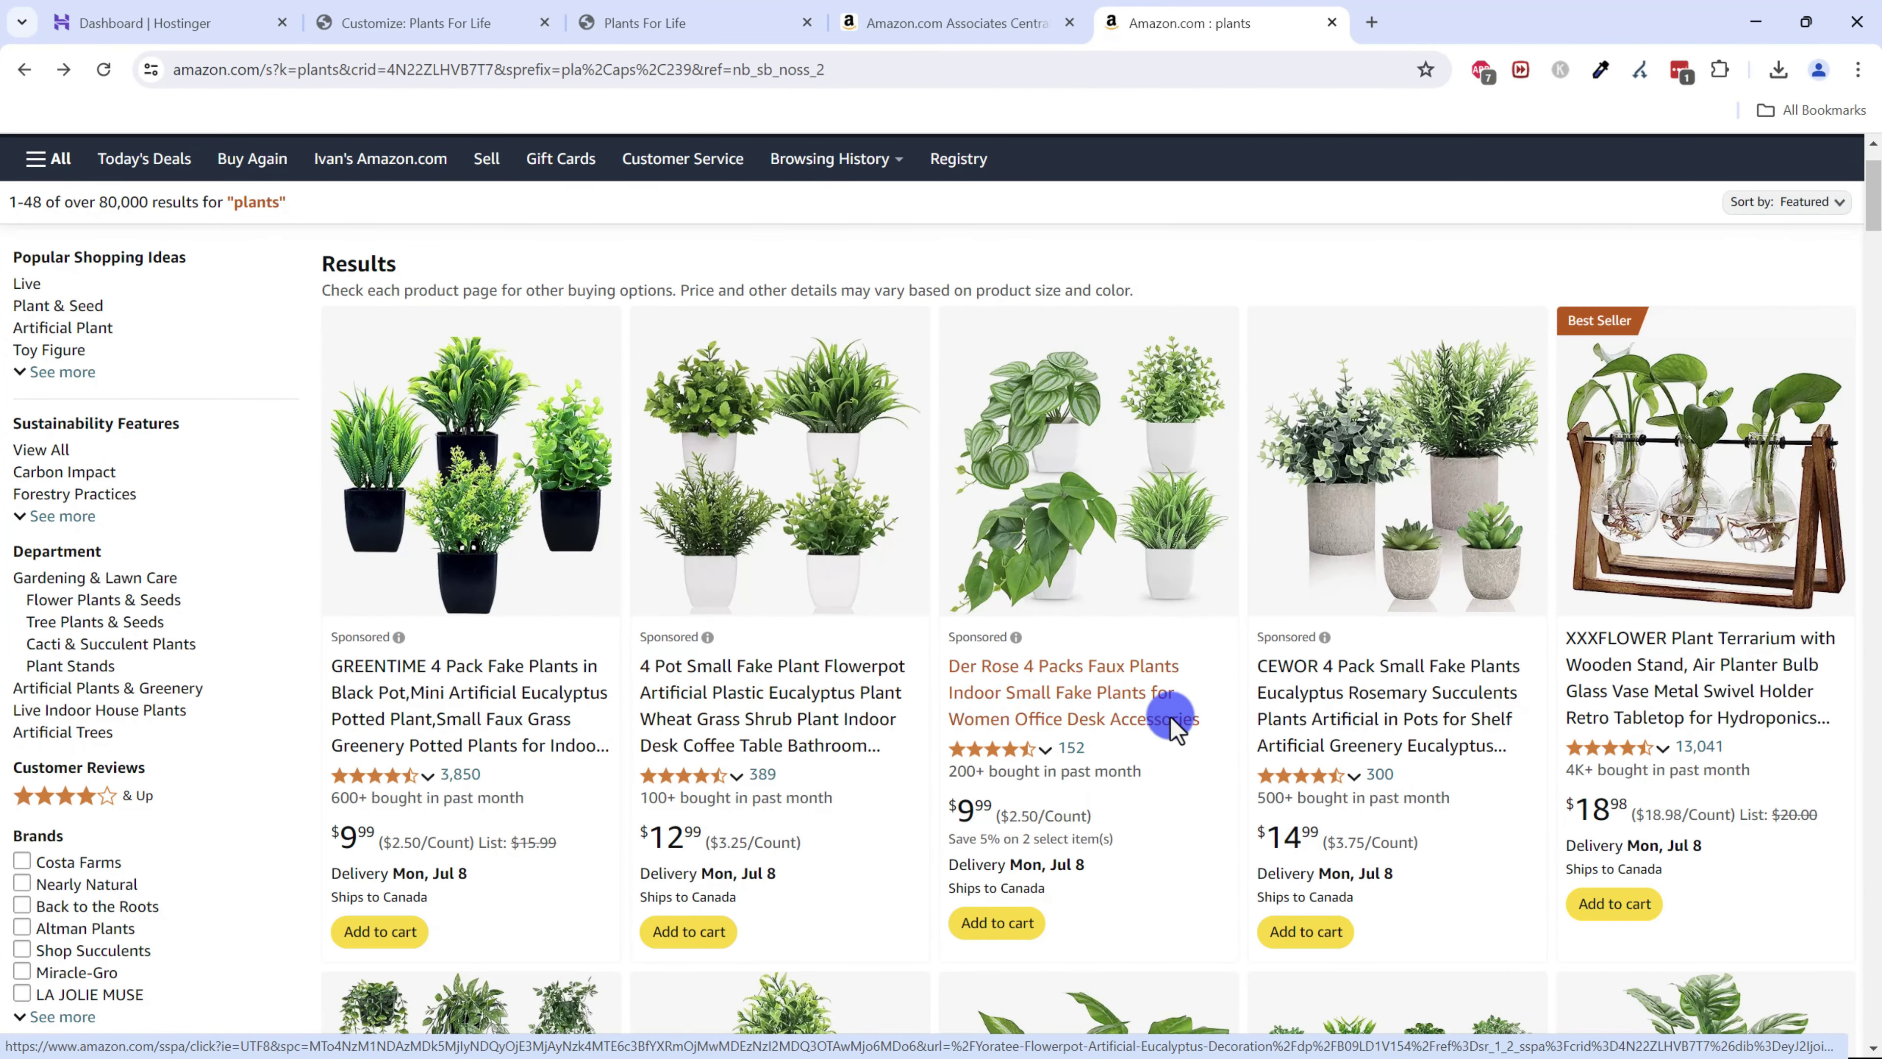
{"action": "left_click", "coordinate": [1089, 702]}
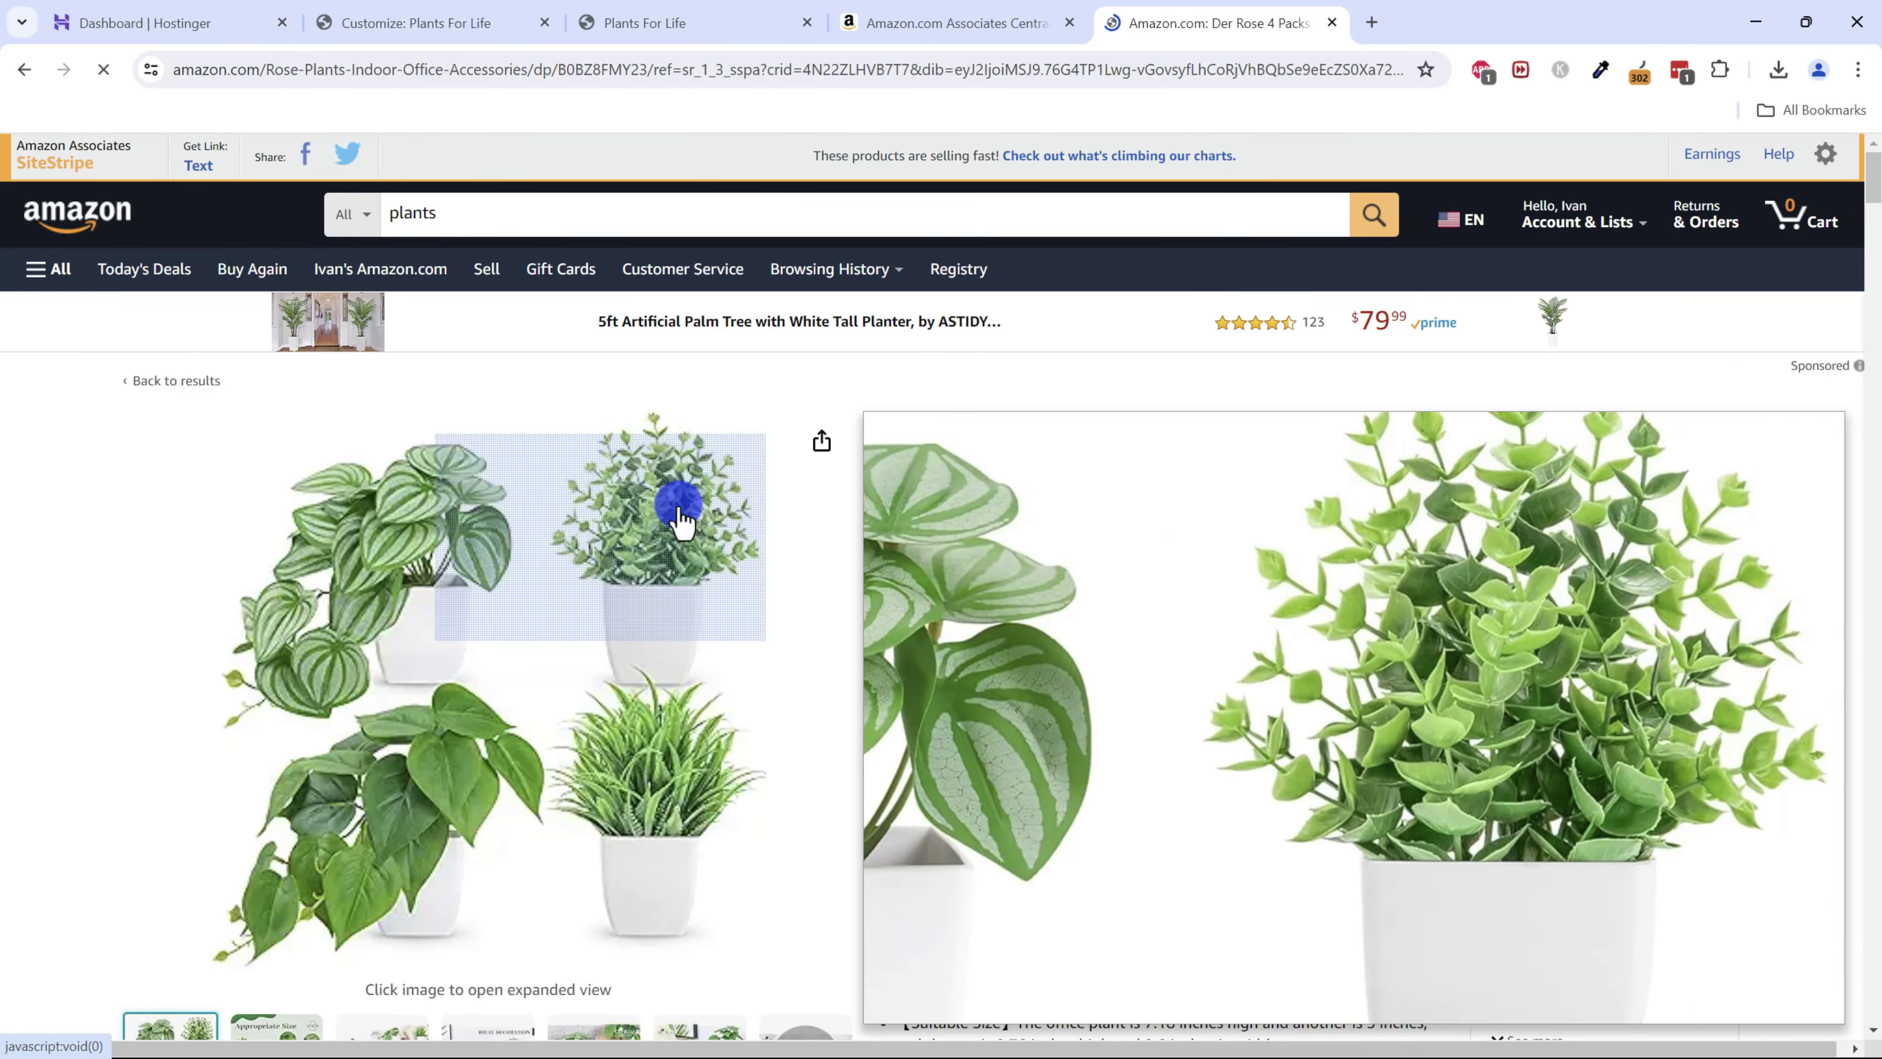
{"action": "left_click", "coordinate": [1690, 743]}
{"action": "scroll", "coordinate": [882, 712], "scroll_direction": "down", "scroll_amount": 2}
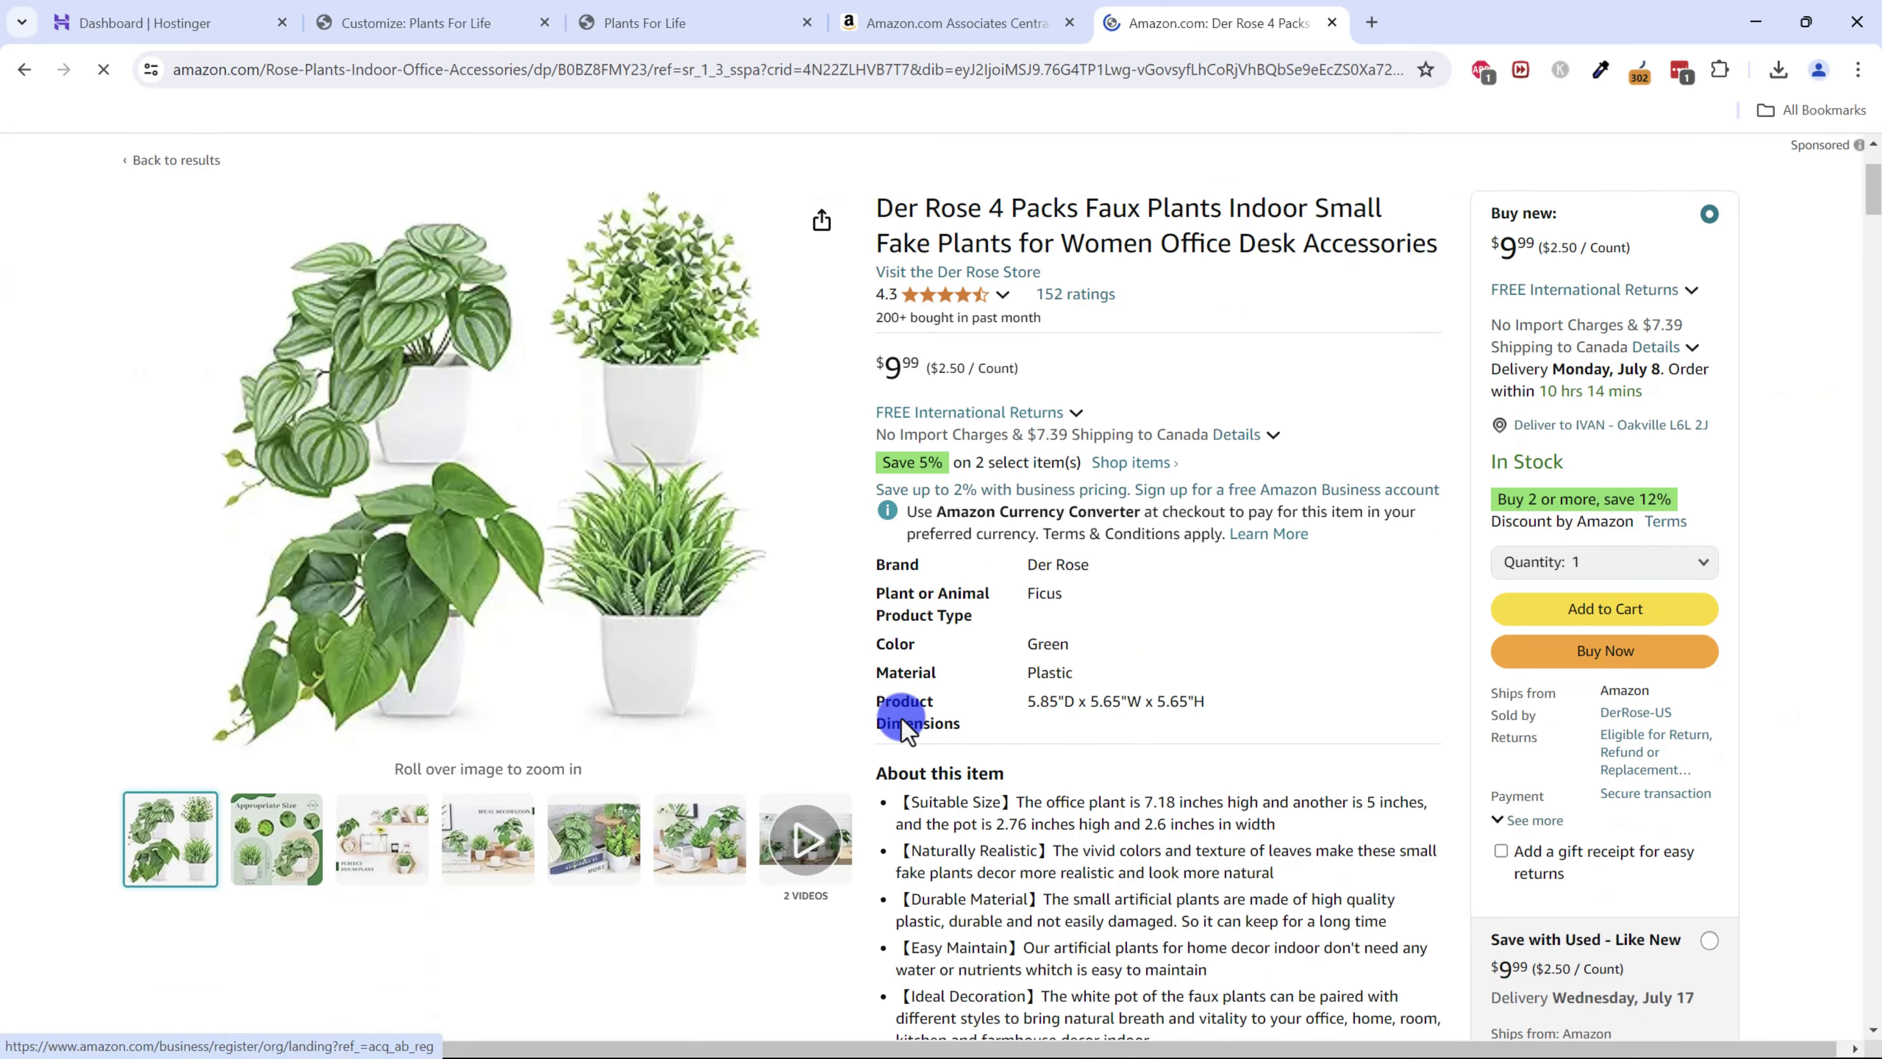
{"action": "scroll", "coordinate": [991, 735], "scroll_direction": "up", "scroll_amount": 2}
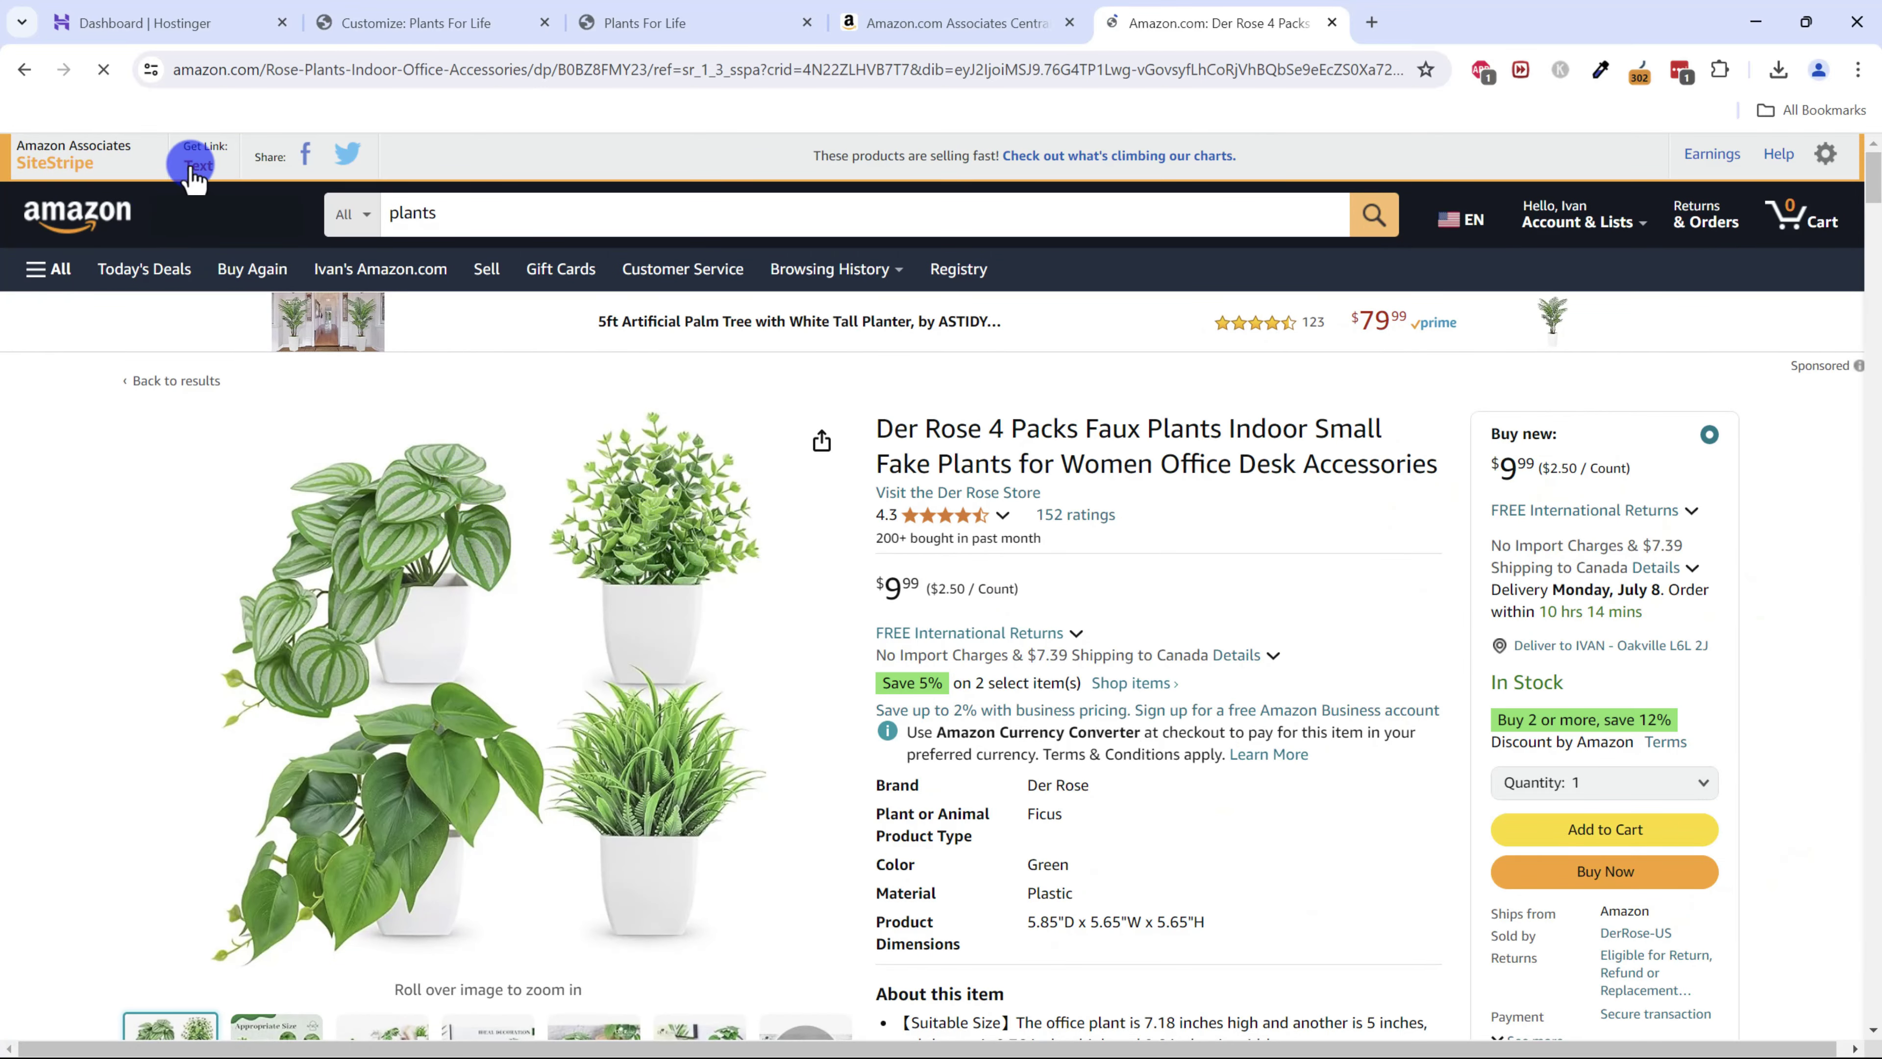
- Generate a SiteStripe text link for the Der Rose product, compare the full and short versions, and copy the short link
{"action": "left_click", "coordinate": [201, 172]}
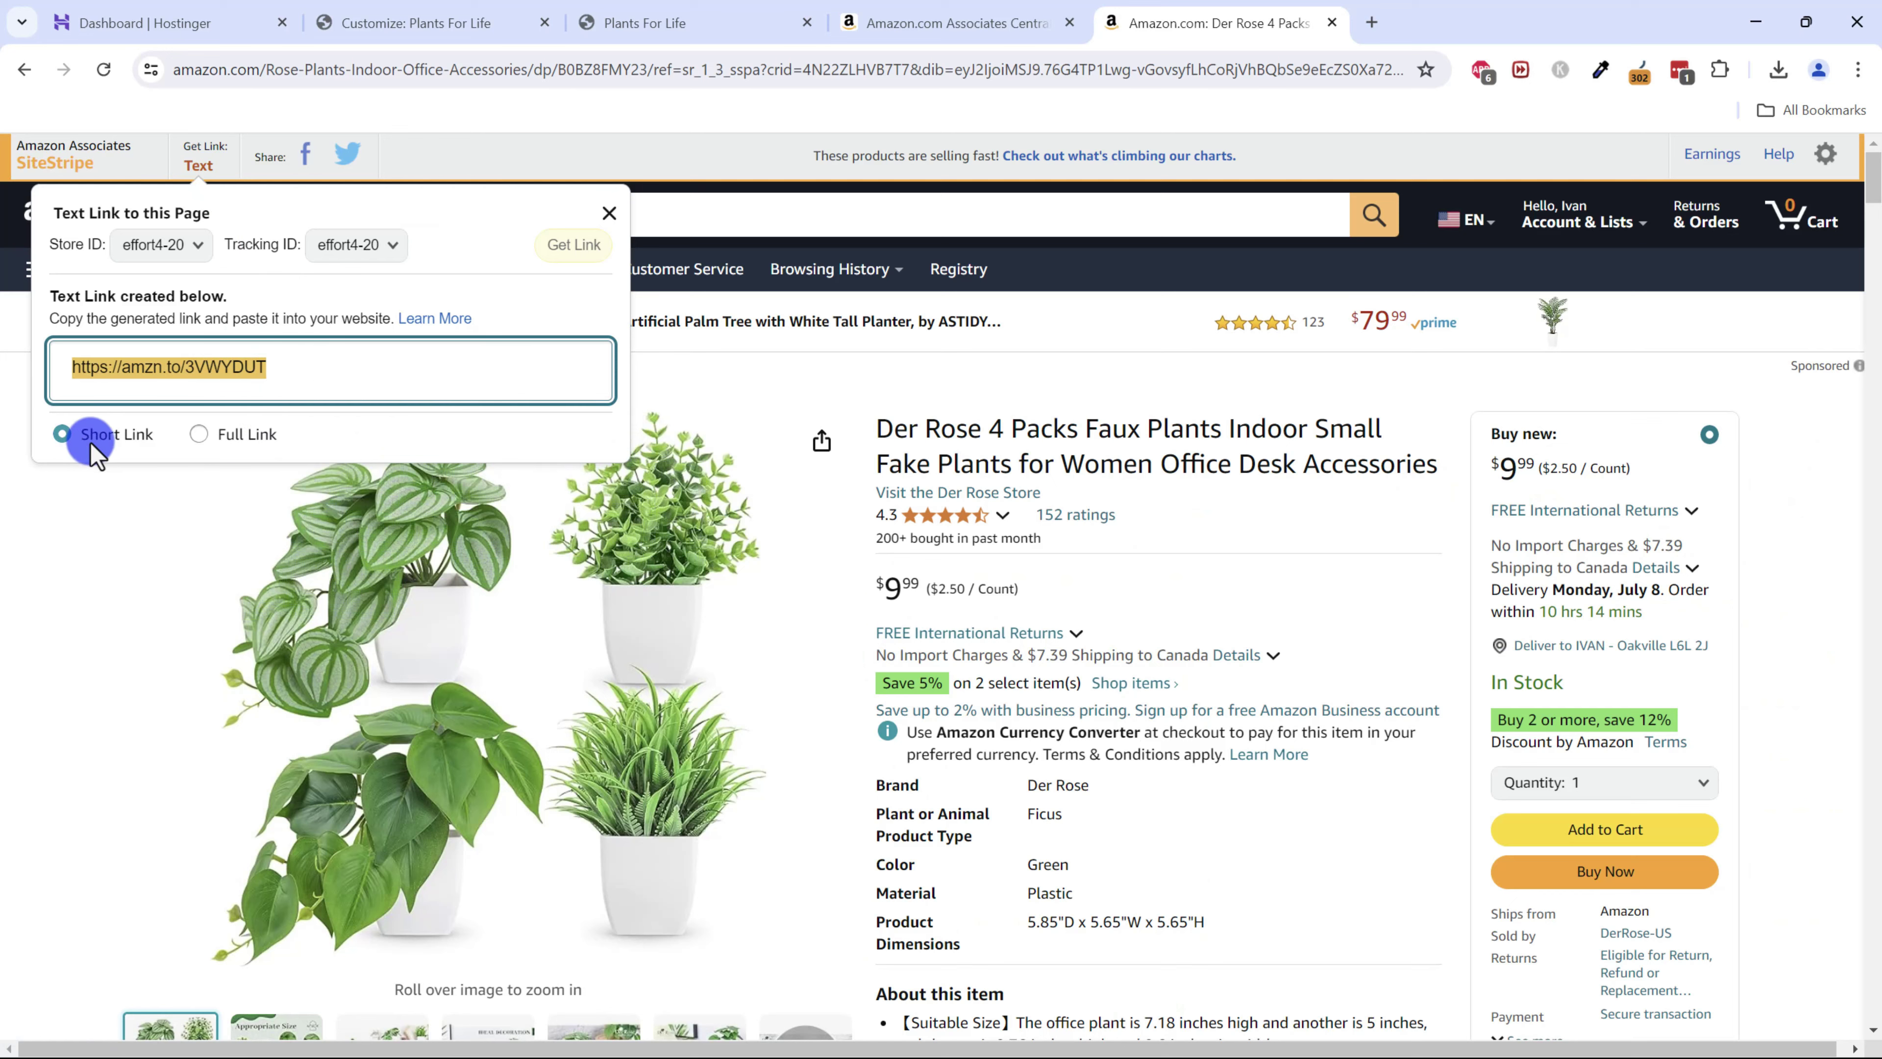
{"action": "left_click", "coordinate": [200, 436]}
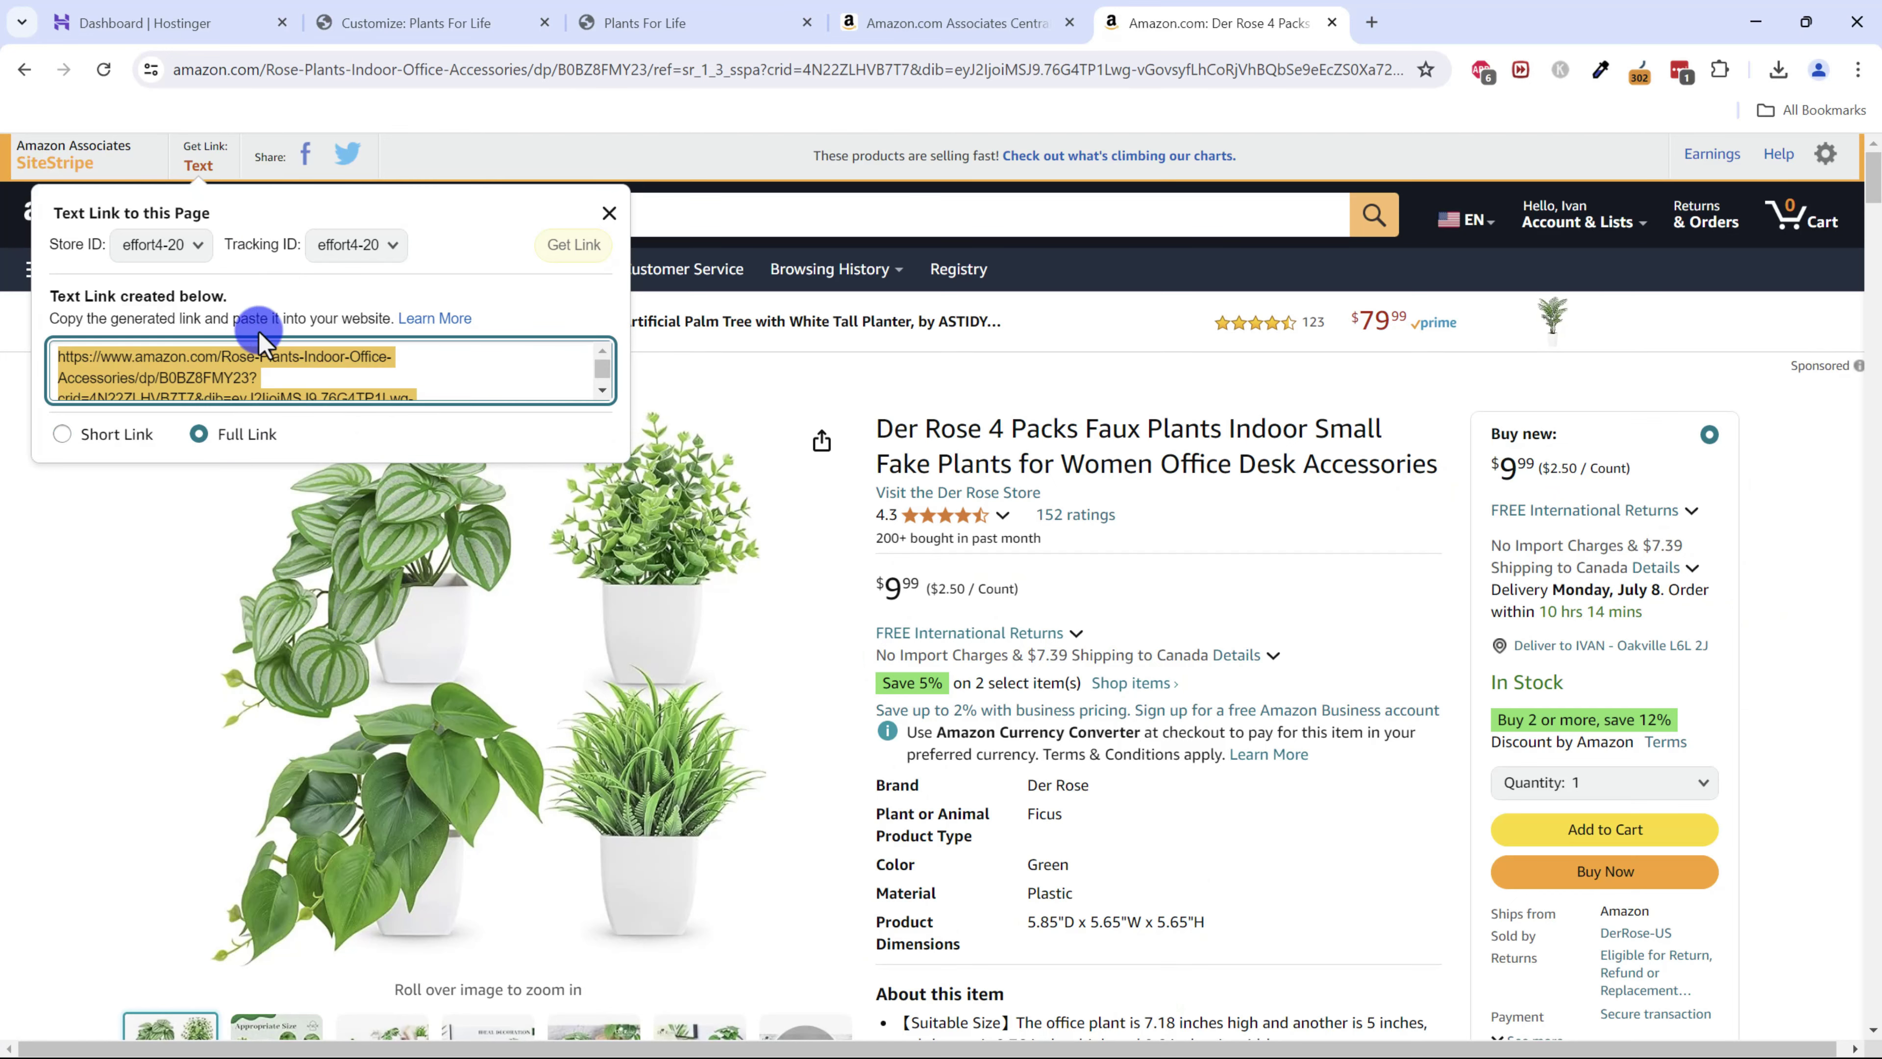
{"action": "left_click", "coordinate": [61, 435]}
{"action": "right_click", "coordinate": [230, 366]}
{"action": "left_click", "coordinate": [296, 384]}
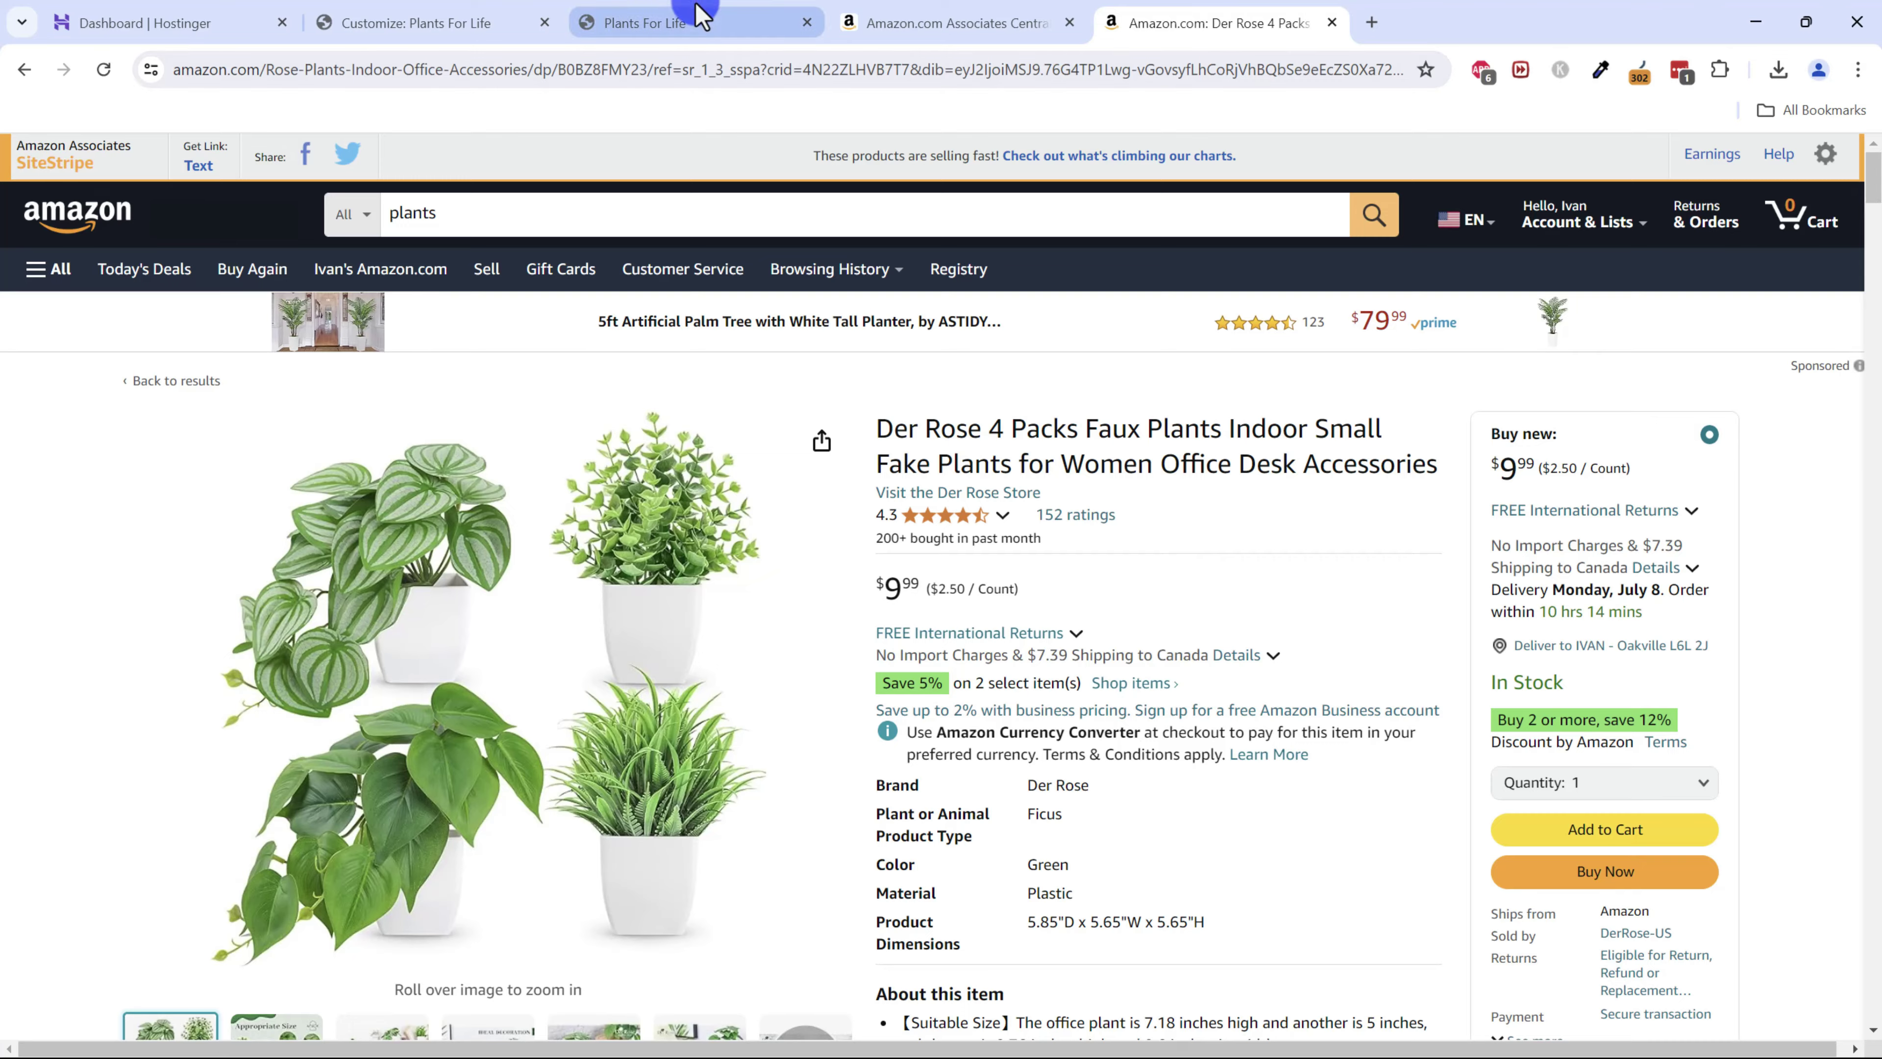
- Switch to the WordPress dashboard and open the post "Exploring the Diversity of Plant Types" for editing
{"action": "left_click", "coordinate": [693, 21]}
{"action": "left_click", "coordinate": [452, 14]}
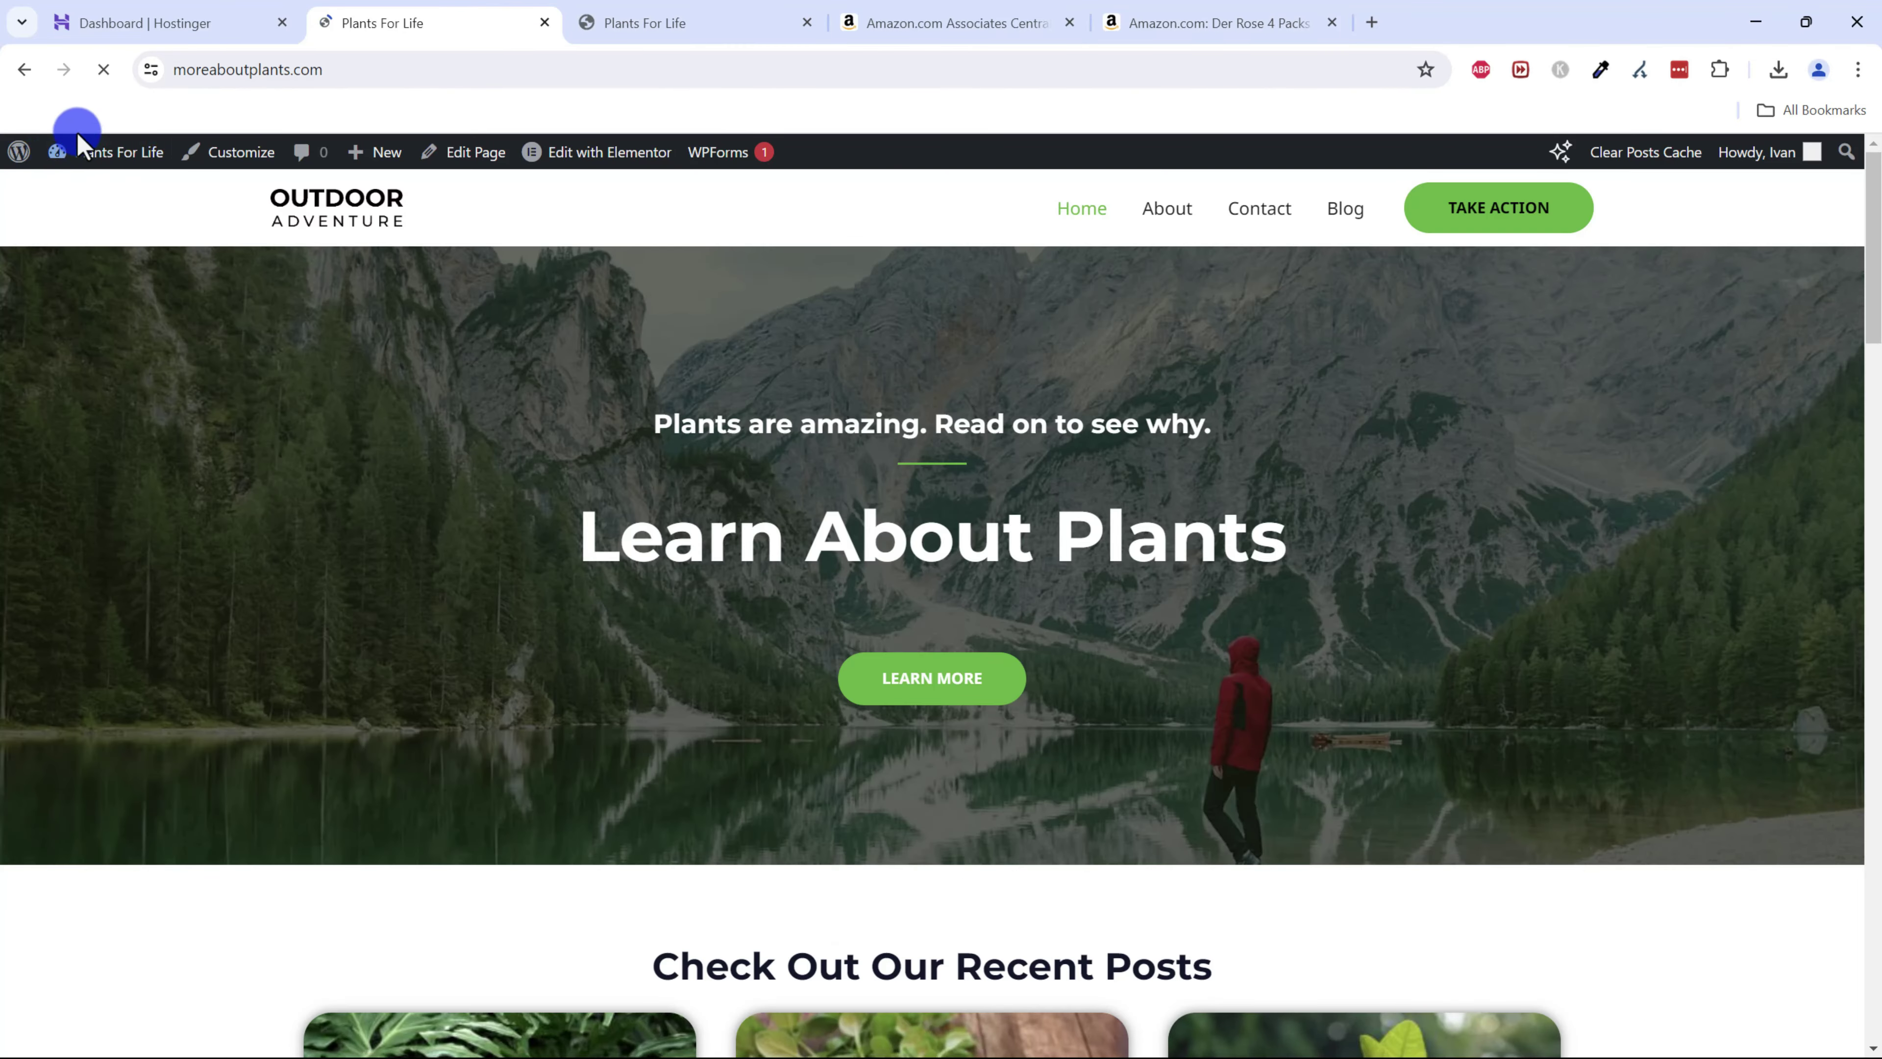
{"action": "mouse_move", "coordinate": [82, 156]}
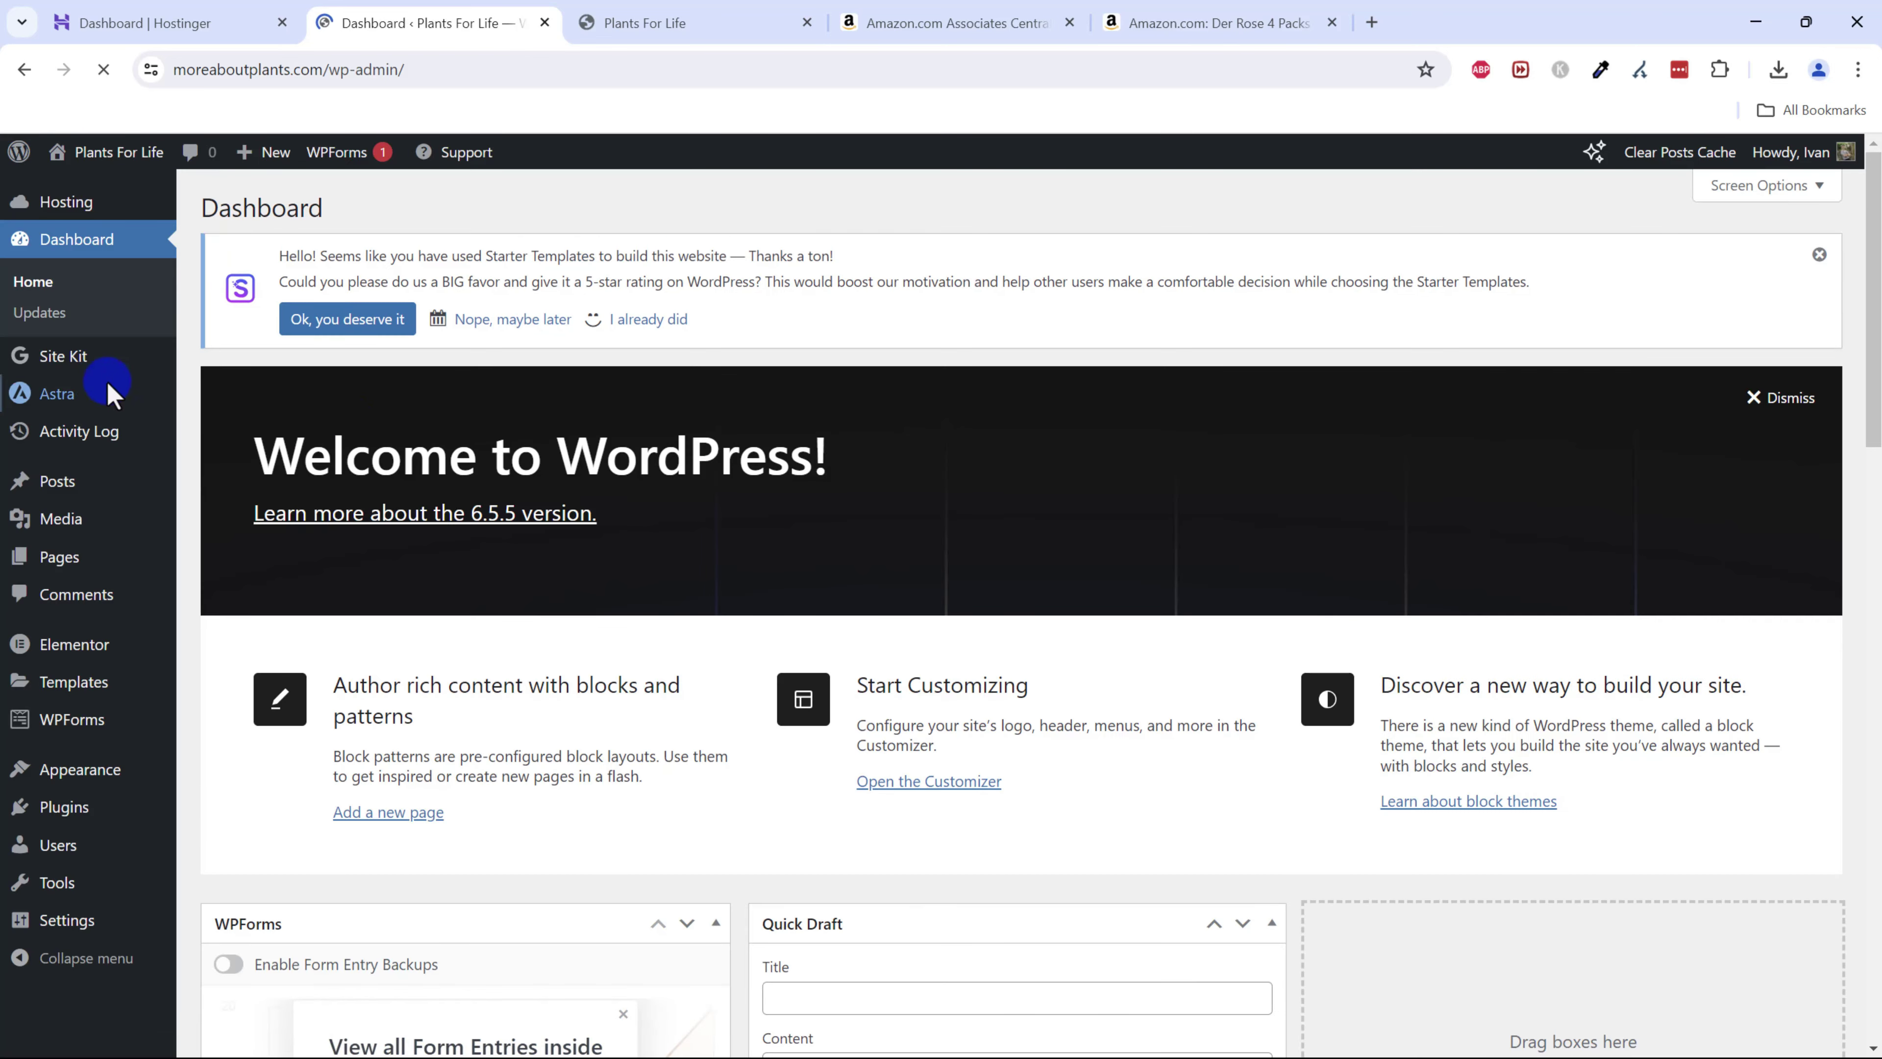
{"action": "mouse_move", "coordinate": [59, 483]}
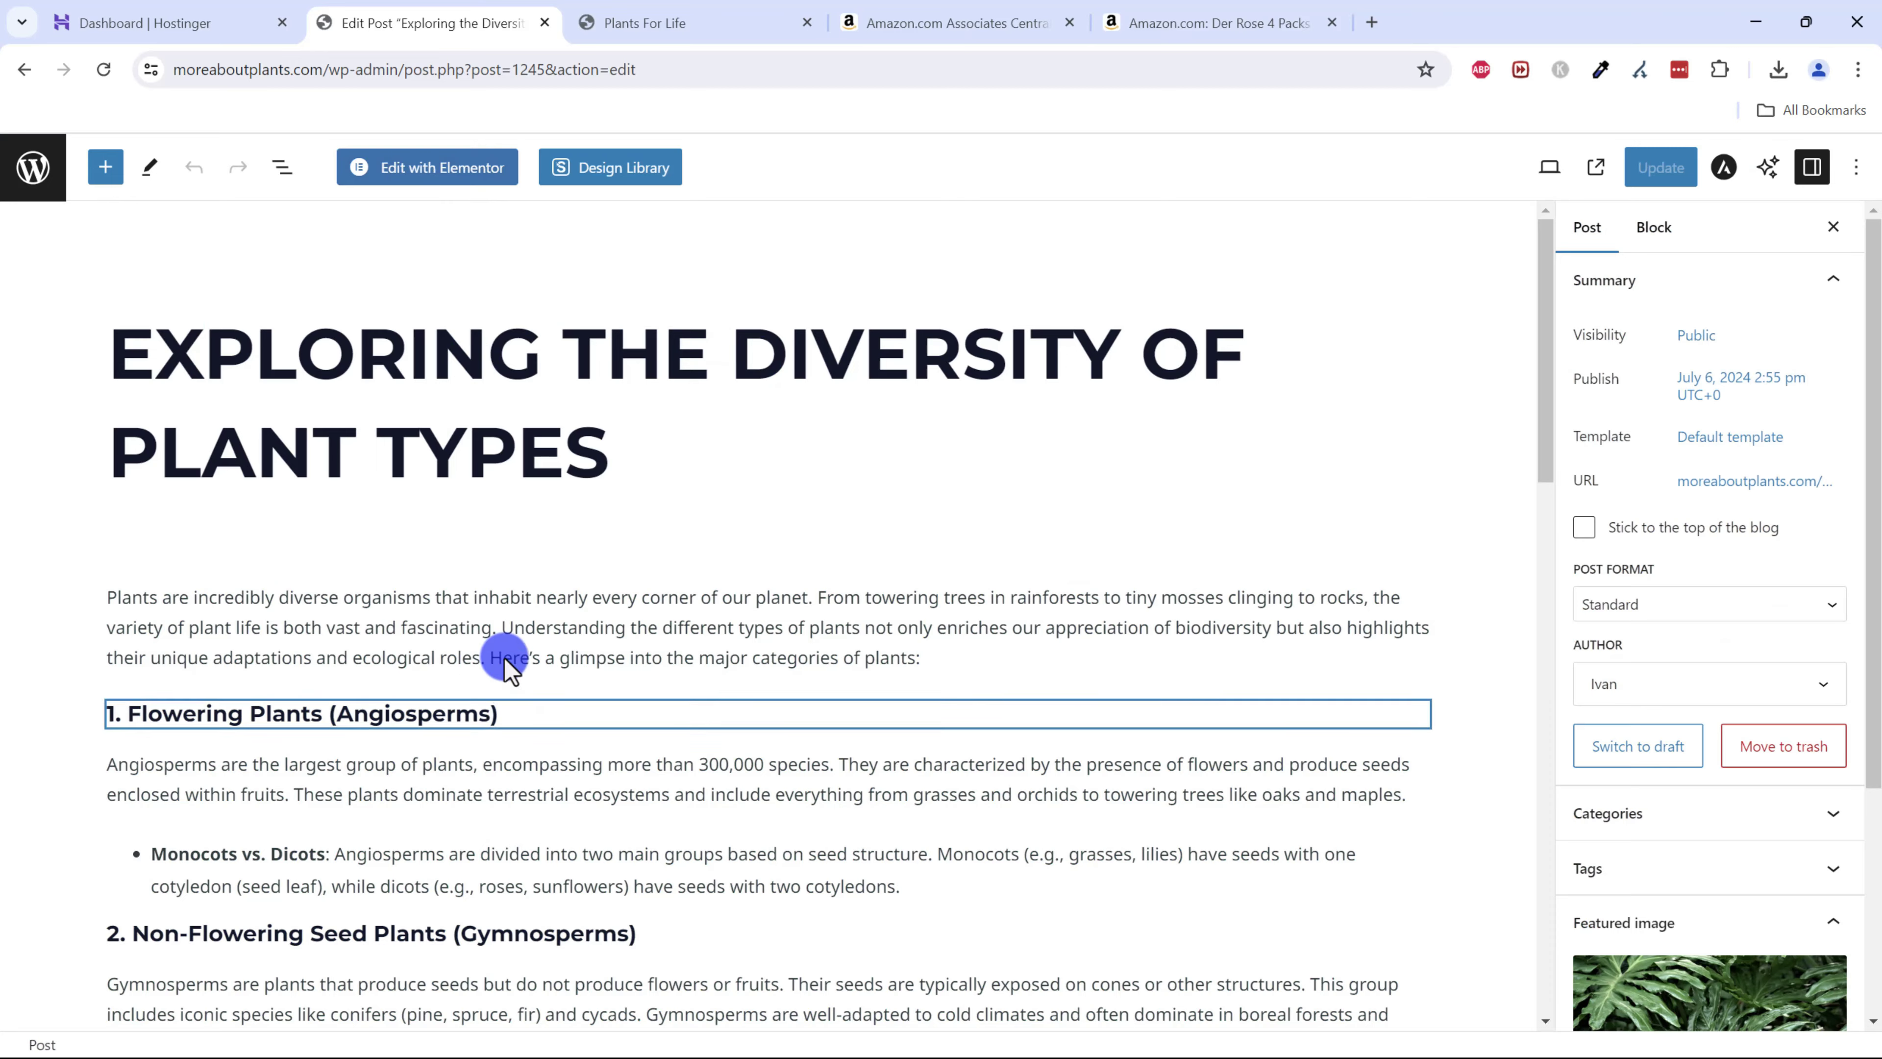
- Add a paragraph below the gymnosperm examples reading "Want to get your own Der Rose plant? You can get your plant by clicking here."
{"action": "scroll", "coordinate": [500, 660], "scroll_direction": "down", "scroll_amount": 3}
{"action": "scroll", "coordinate": [307, 491], "scroll_direction": "down", "scroll_amount": 4}
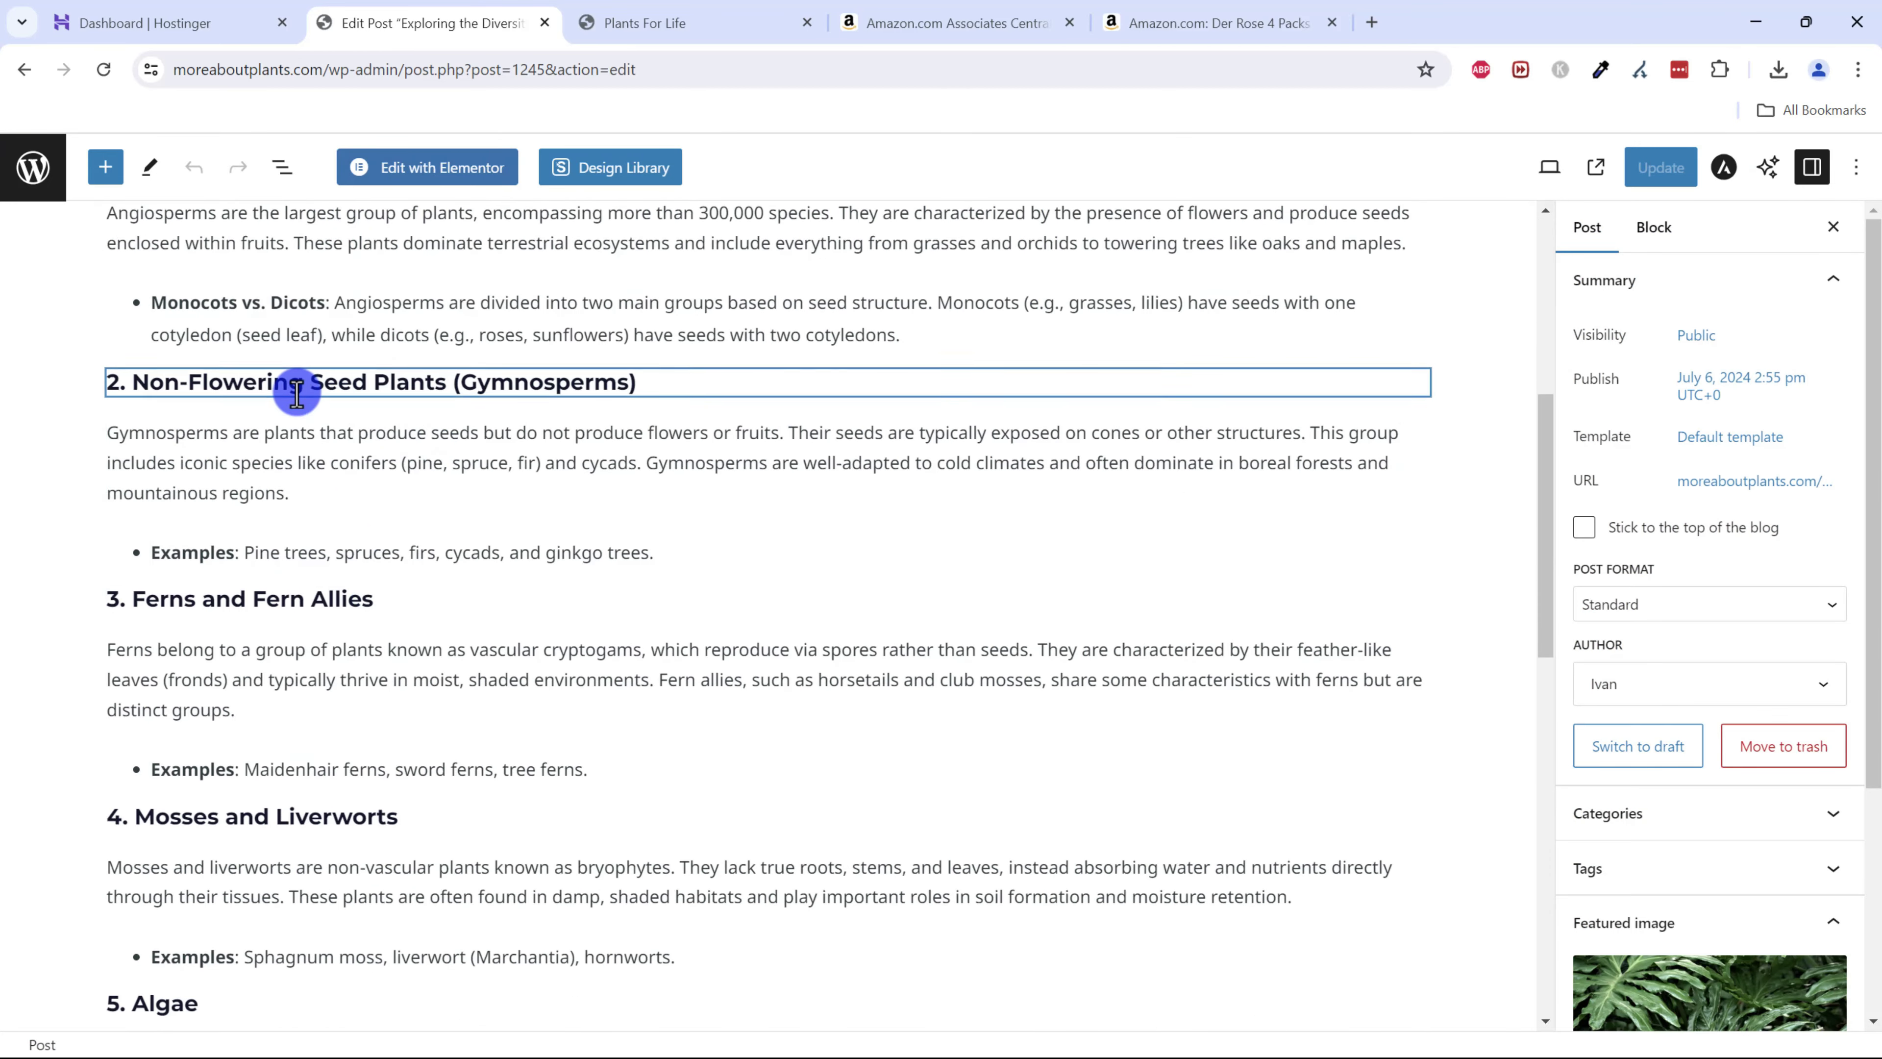
{"action": "left_click", "coordinate": [268, 459]}
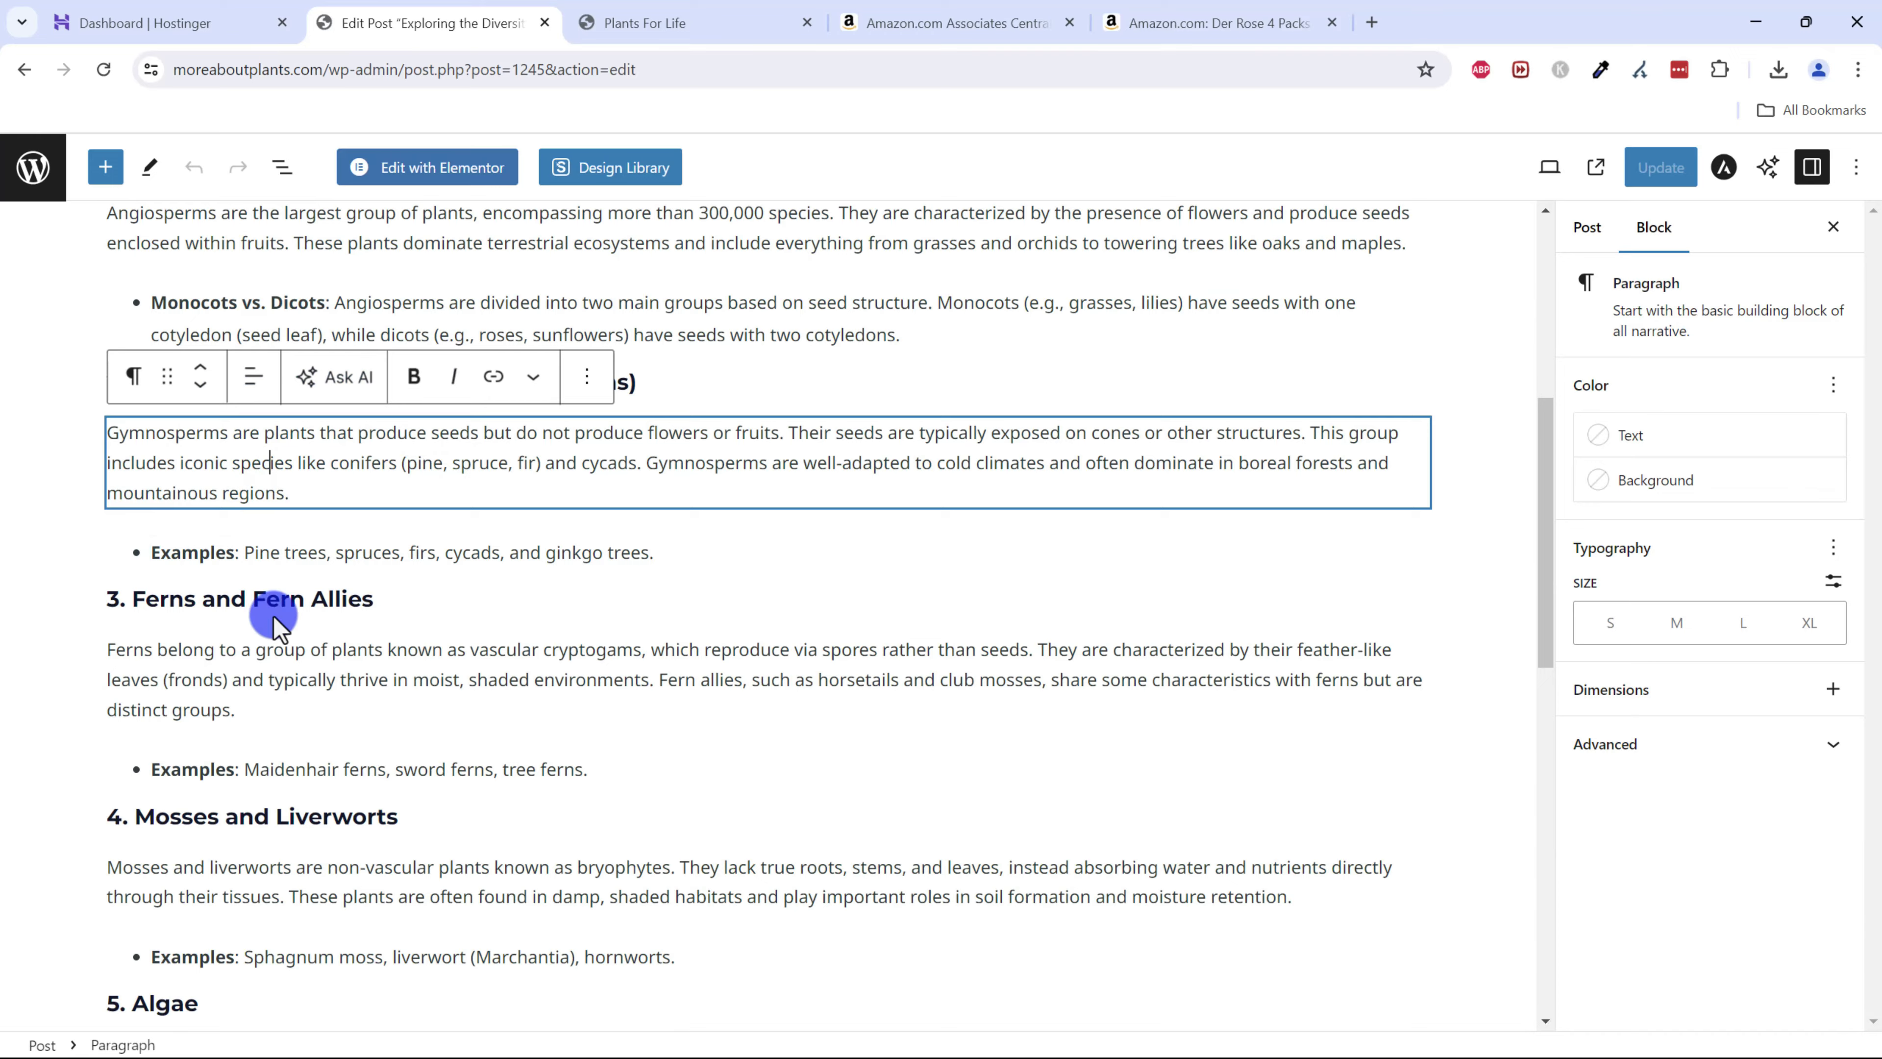
{"action": "scroll", "coordinate": [278, 623], "scroll_direction": "down", "scroll_amount": 9}
{"action": "scroll", "coordinate": [289, 634], "scroll_direction": "up", "scroll_amount": 7}
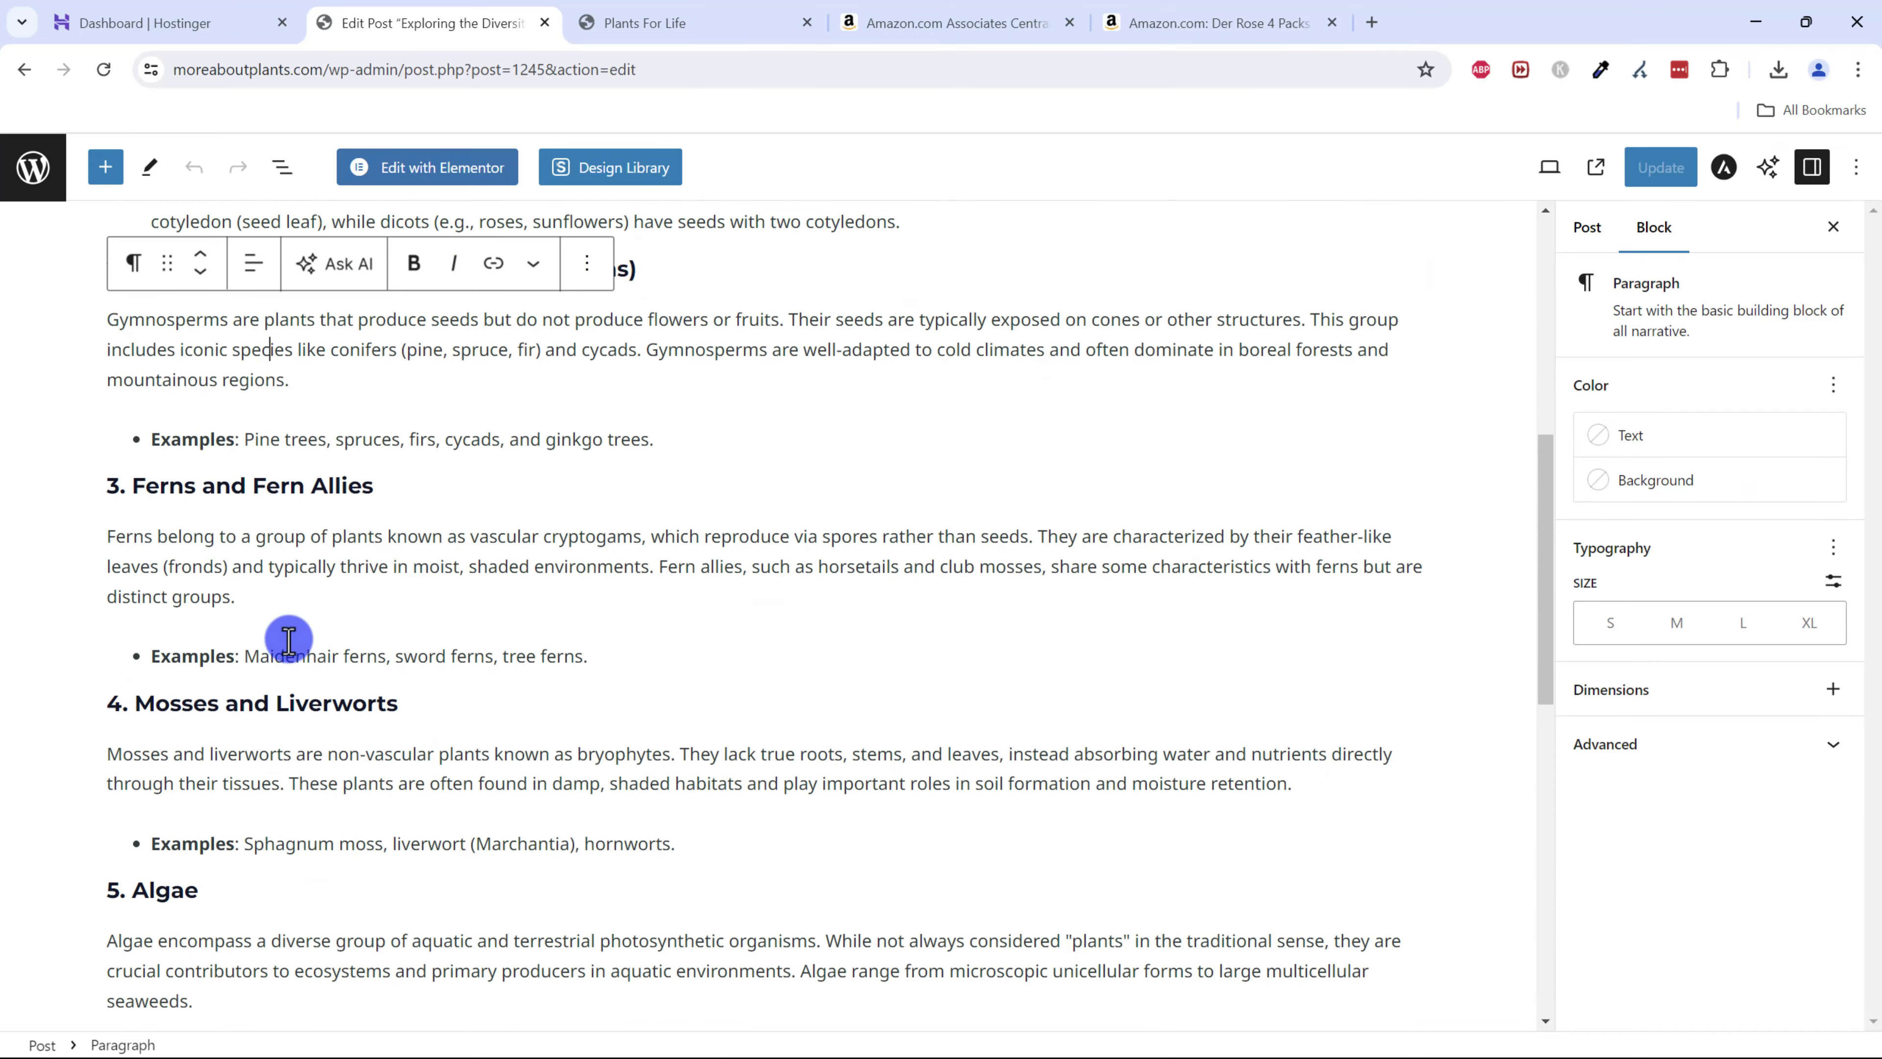
{"action": "left_click", "coordinate": [713, 449]}
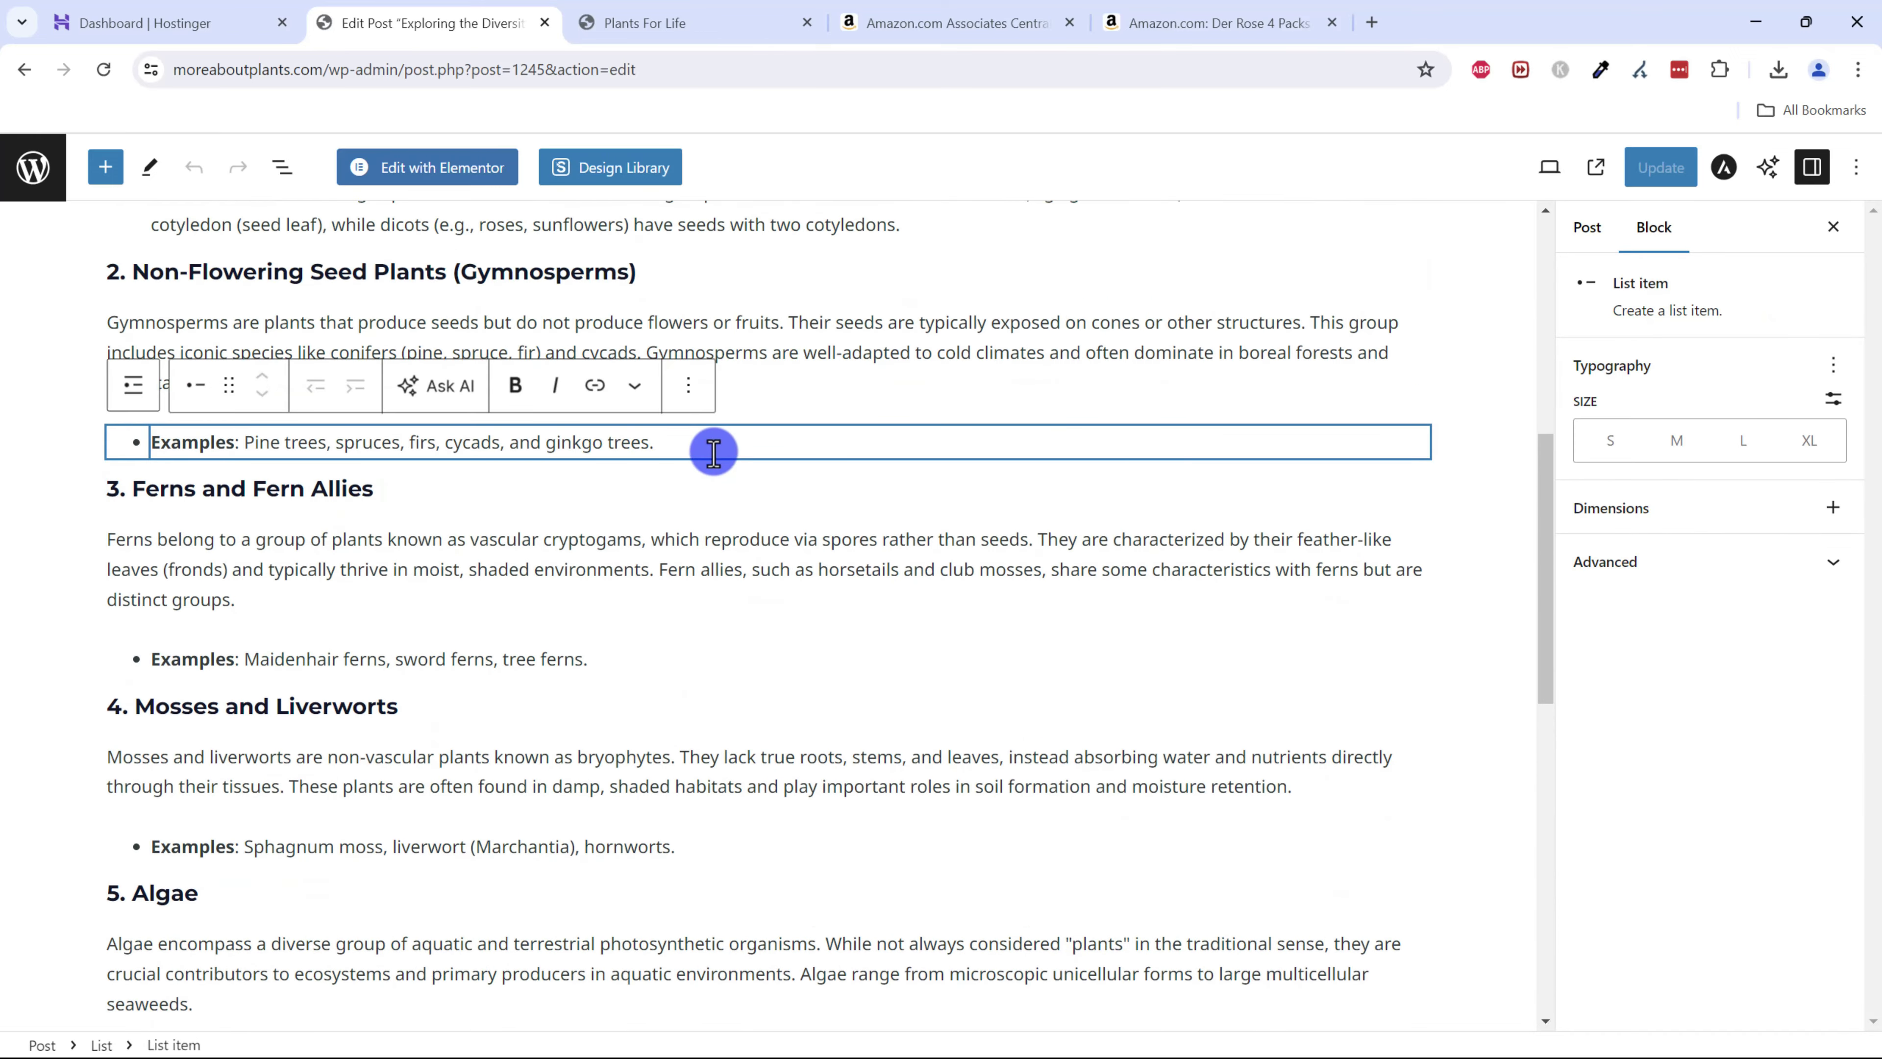
{"action": "key", "text": "Return"}
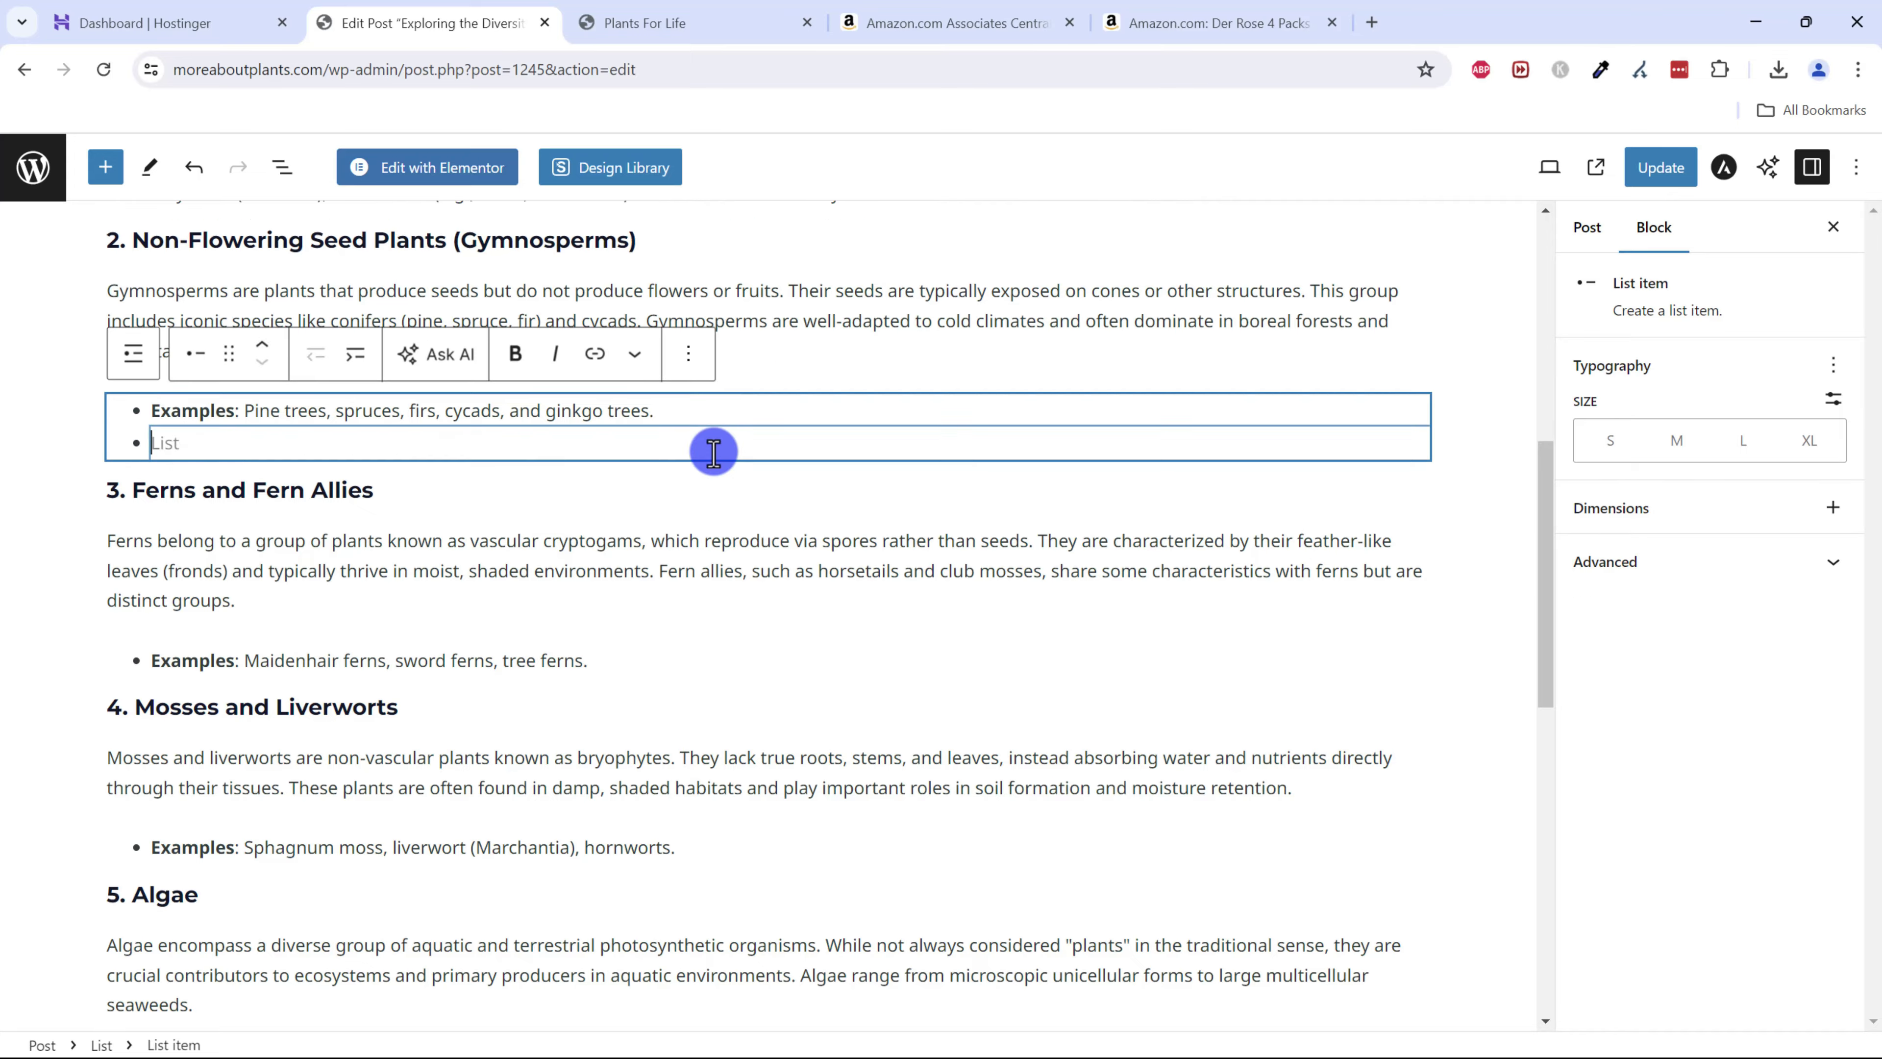
{"action": "key", "text": "Return"}
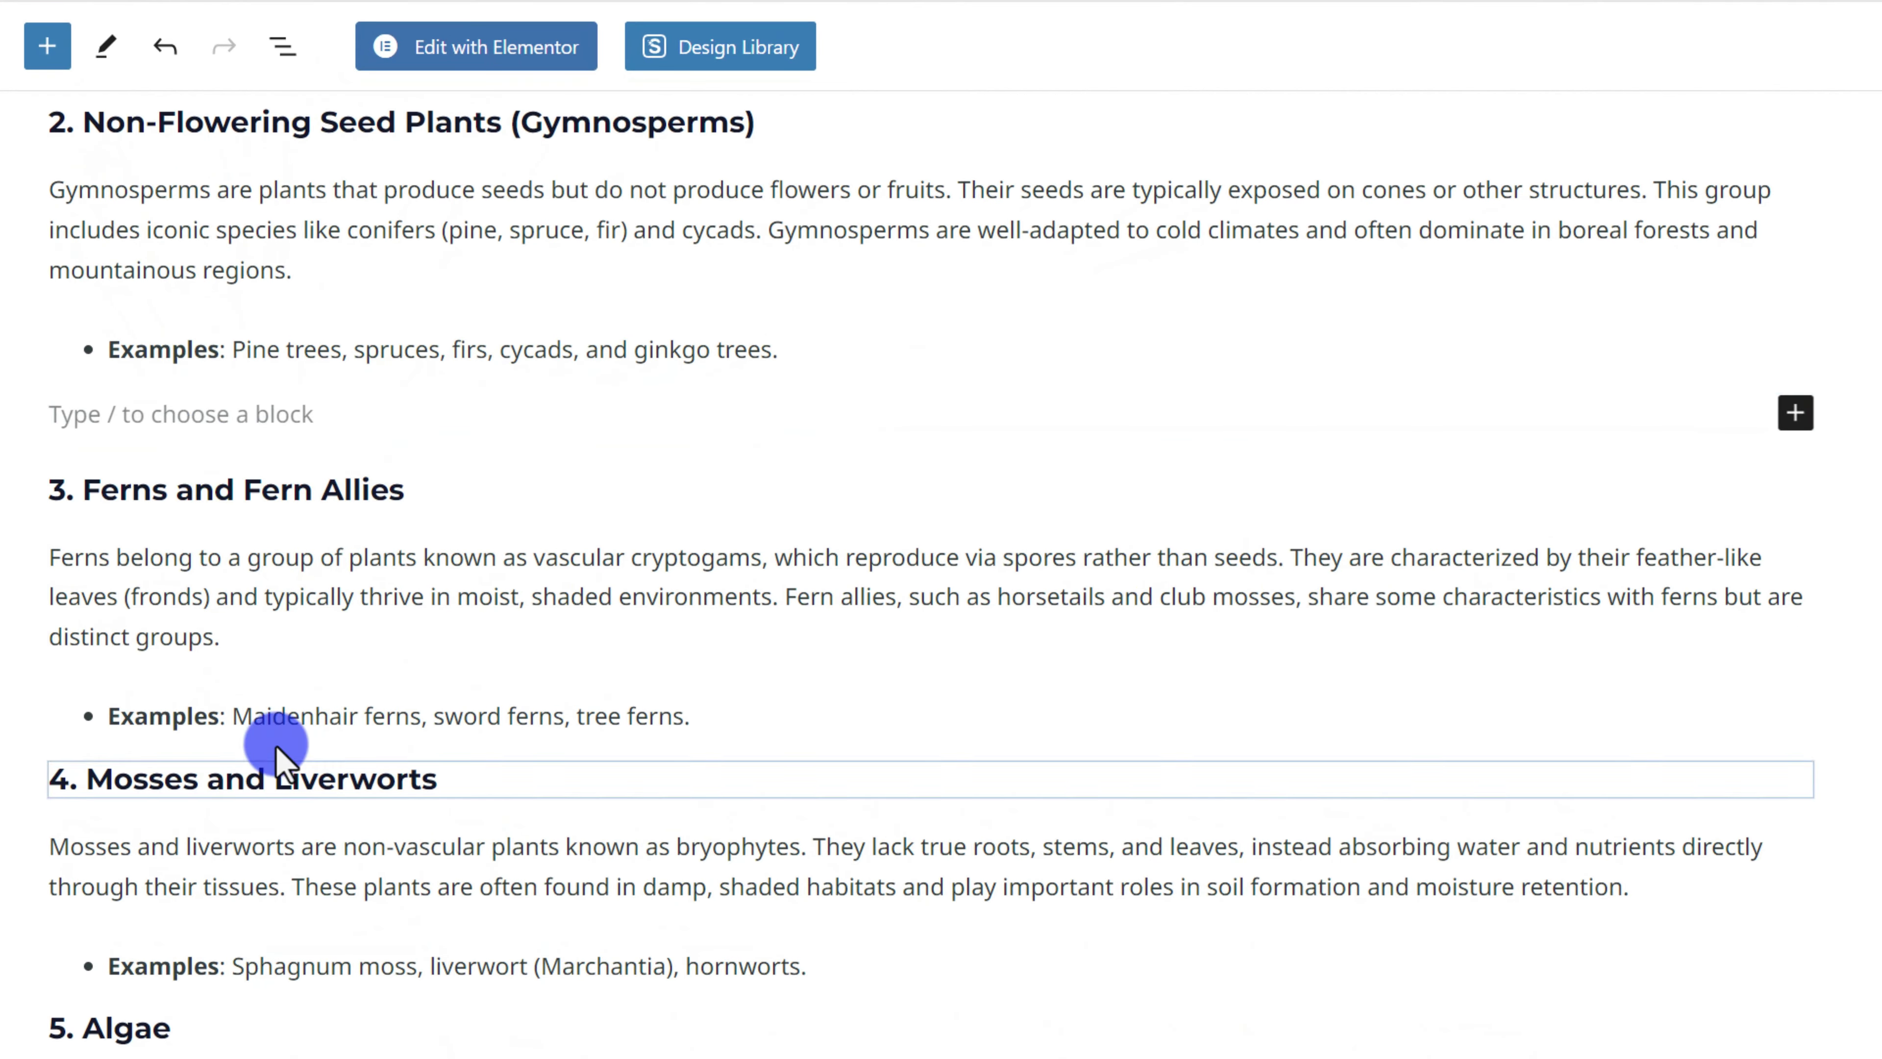
{"action": "left_click", "coordinate": [117, 426]}
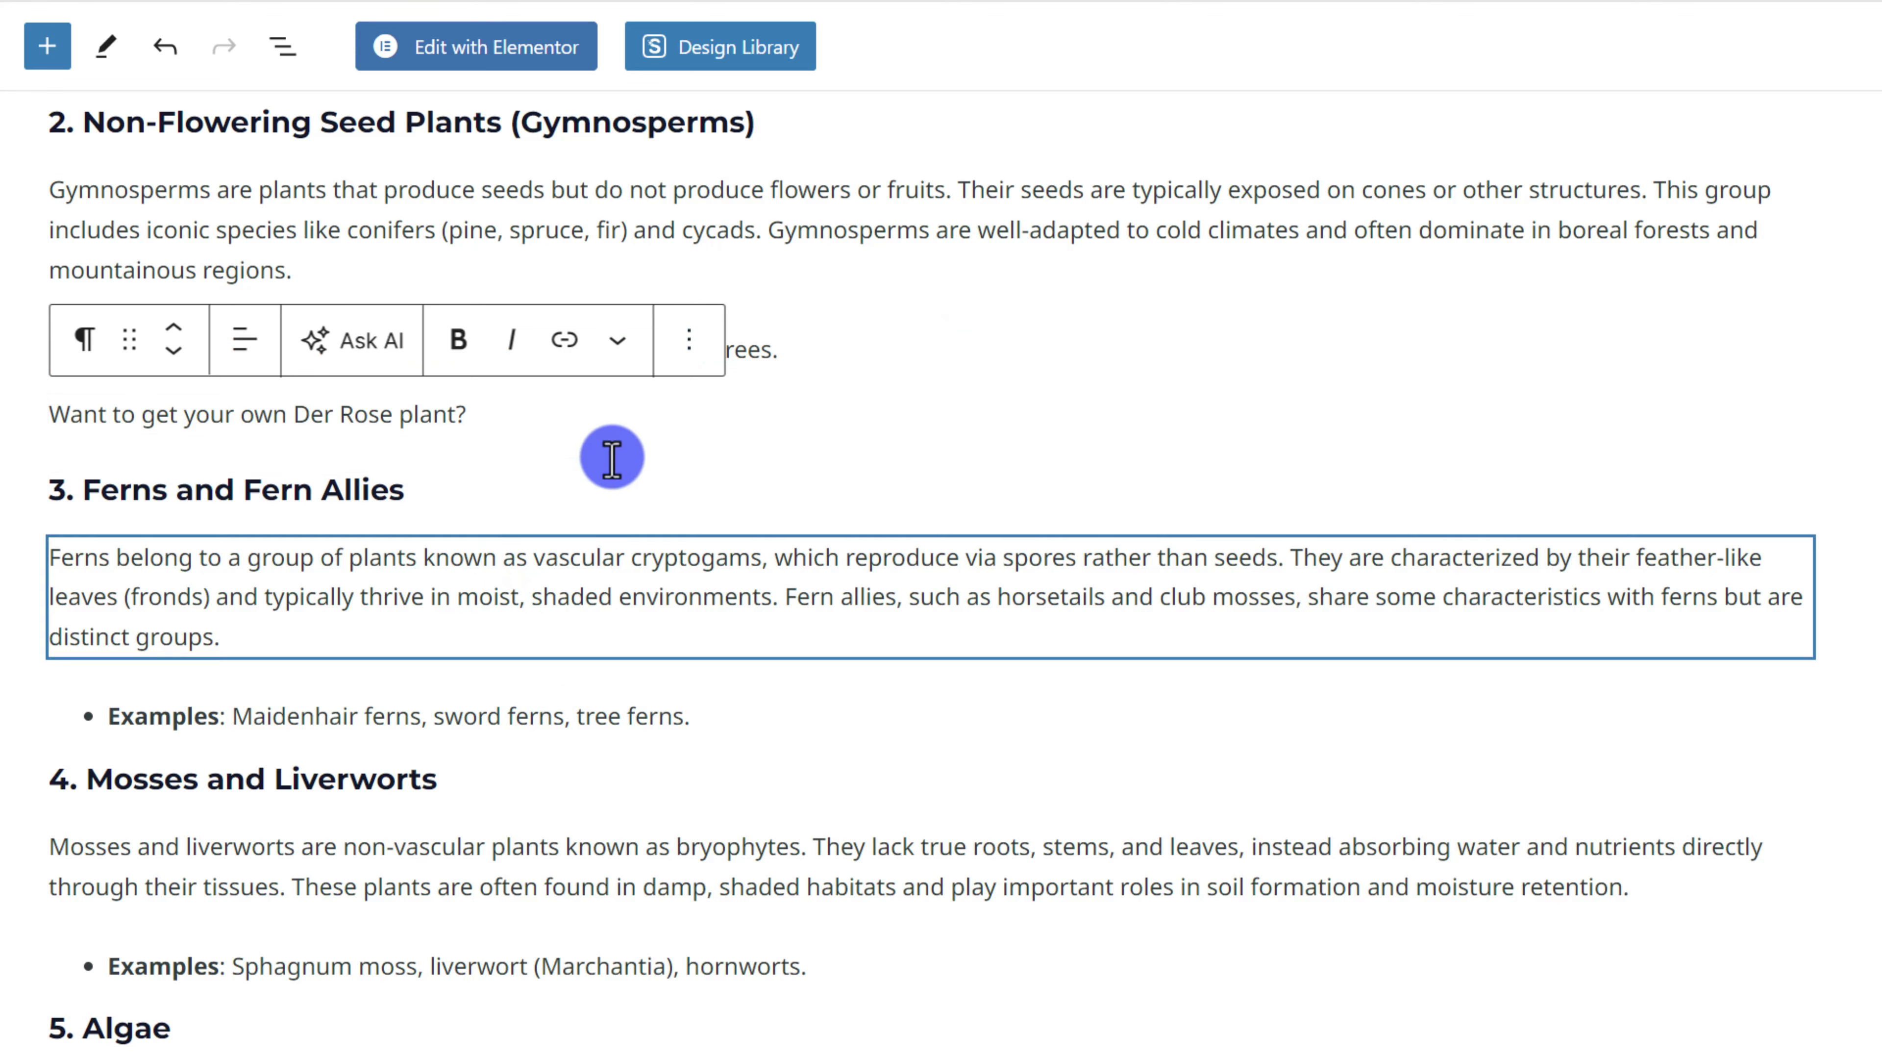
{"action": "type", "text": "YOu"}
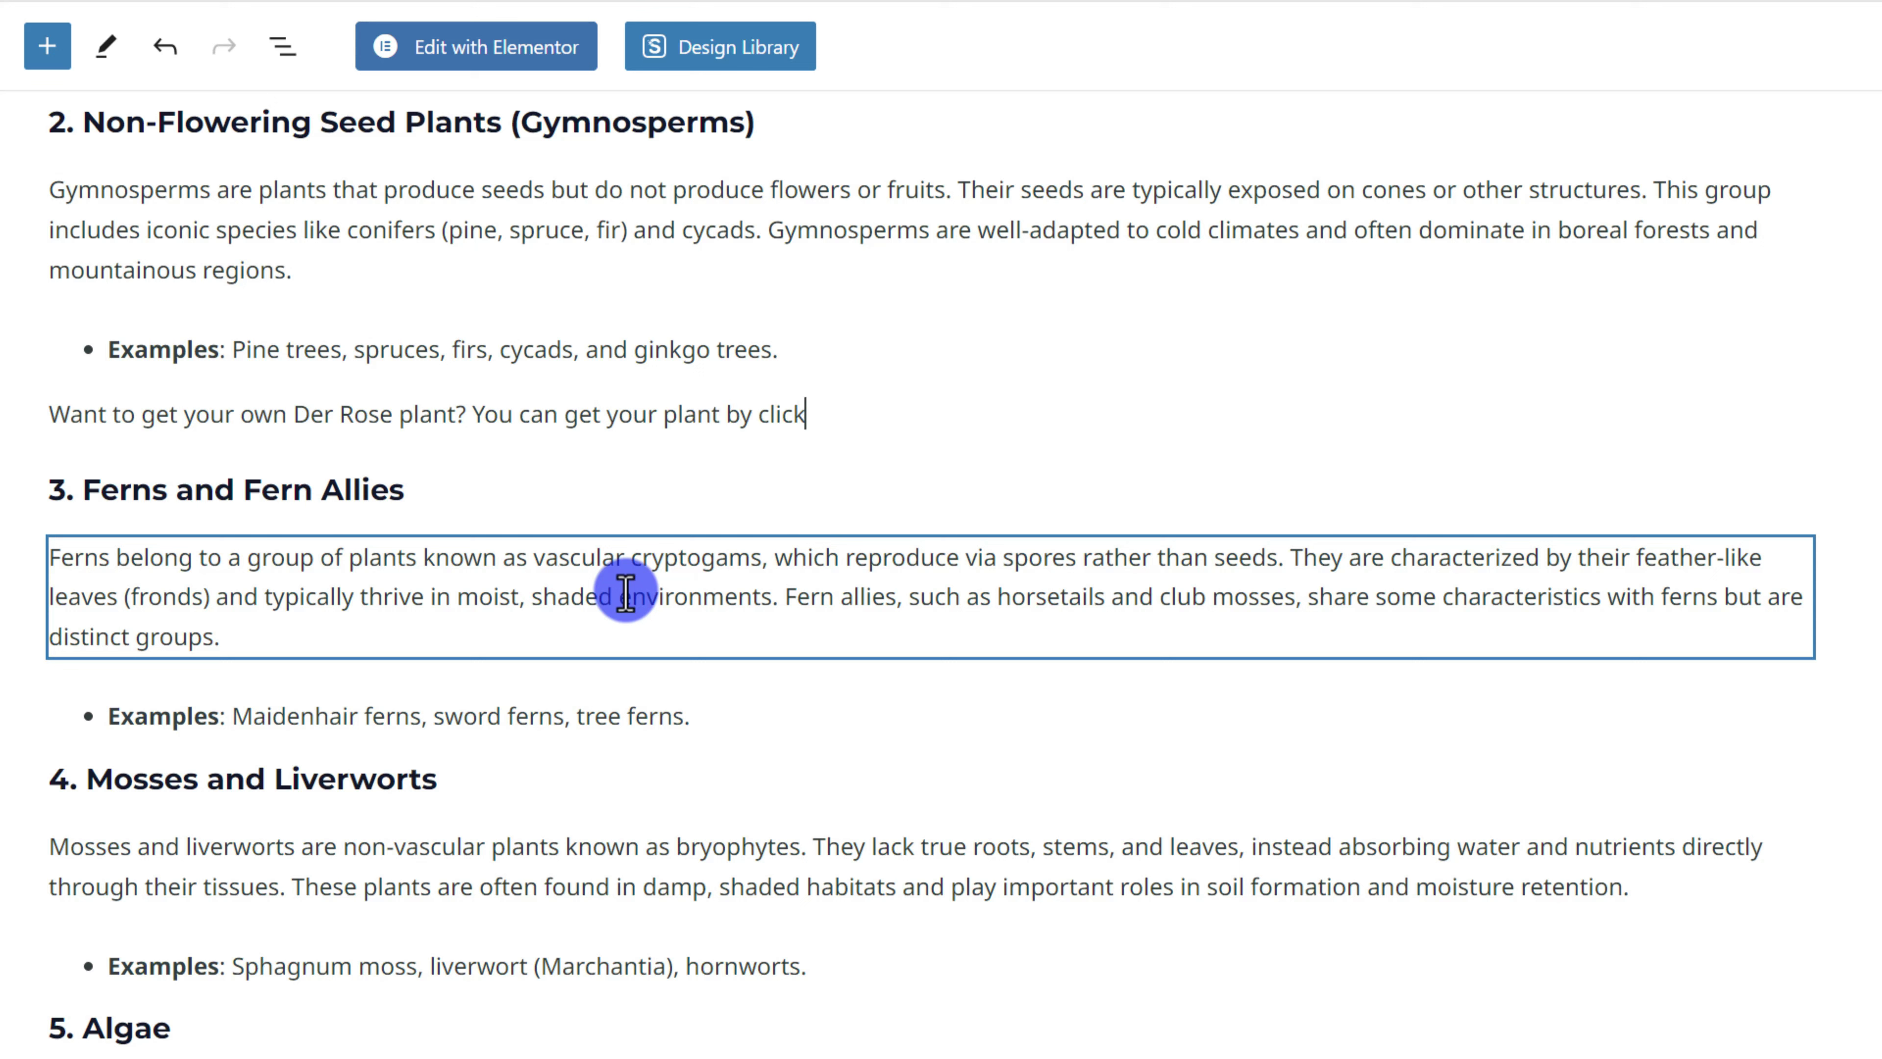
{"action": "left_click", "coordinate": [932, 400]}
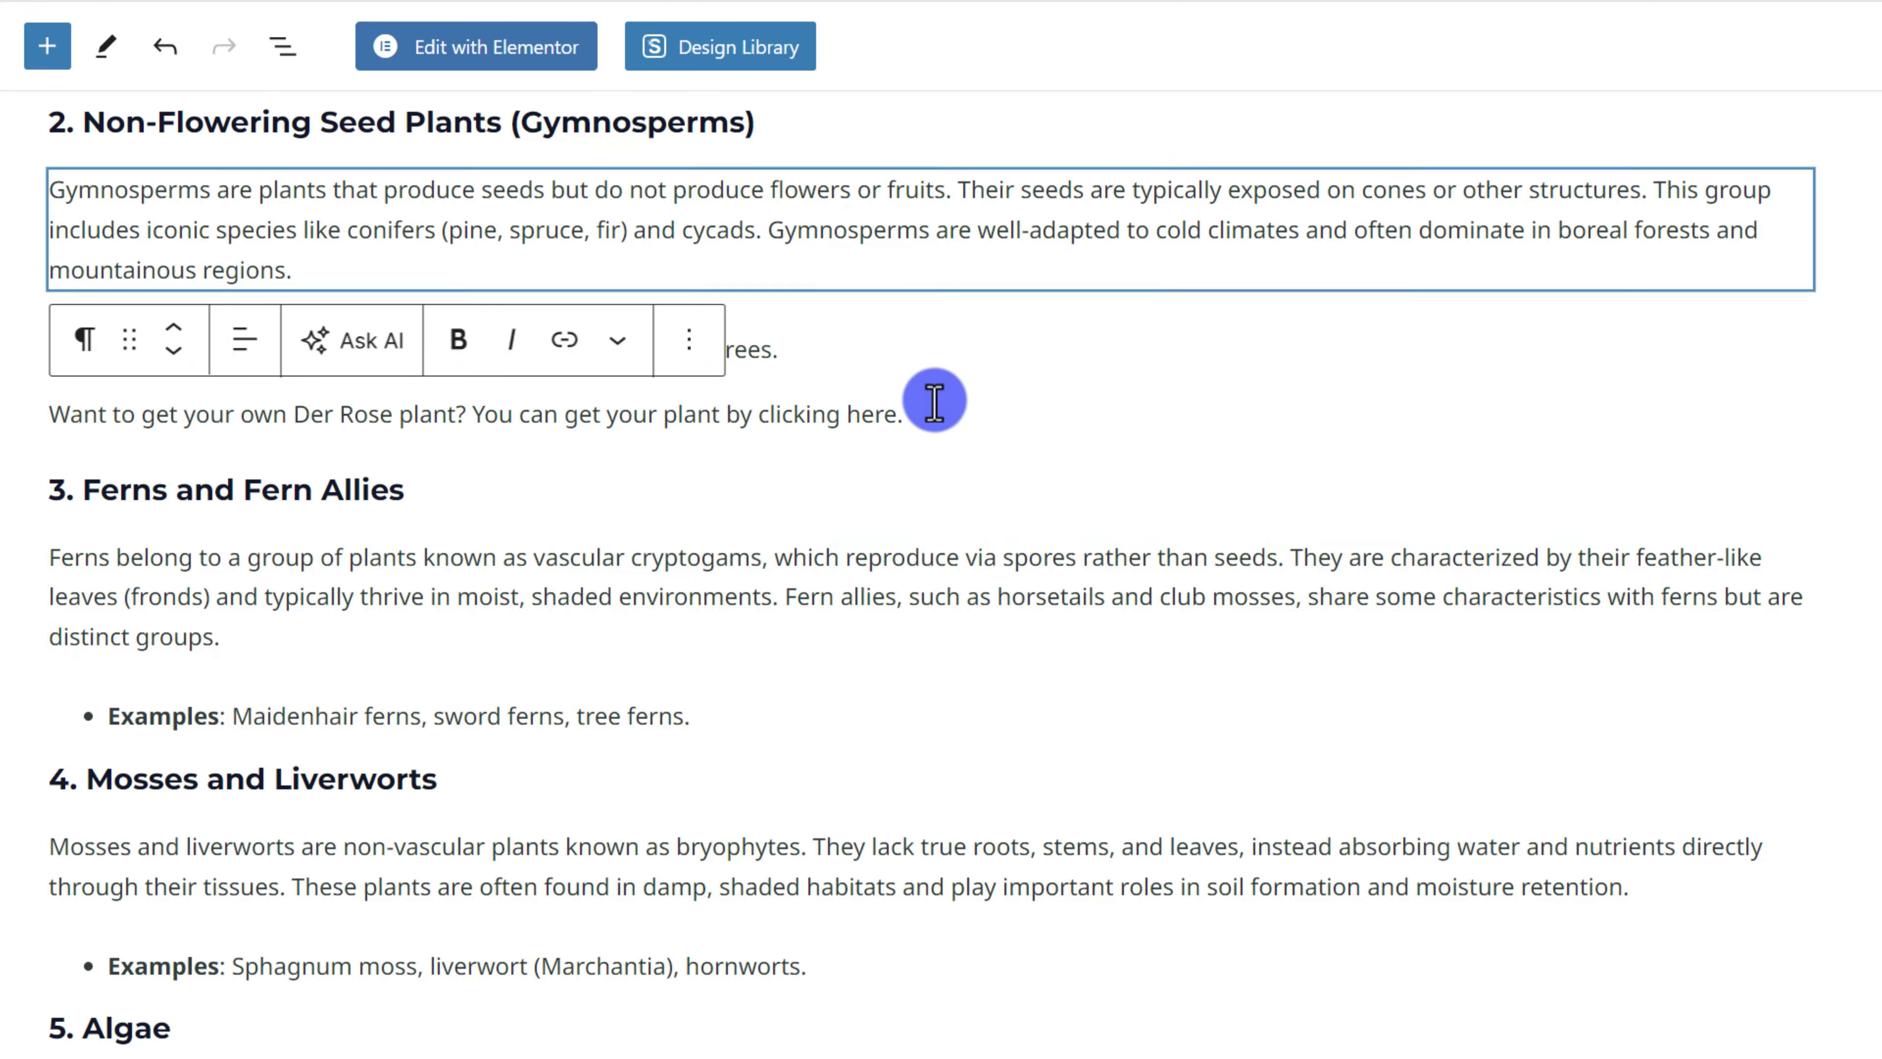
{"action": "left_click_drag", "start_coordinate": [902, 414], "coordinate": [563, 415]}
{"action": "left_click", "coordinate": [565, 340]}
{"action": "left_click", "coordinate": [556, 478]}
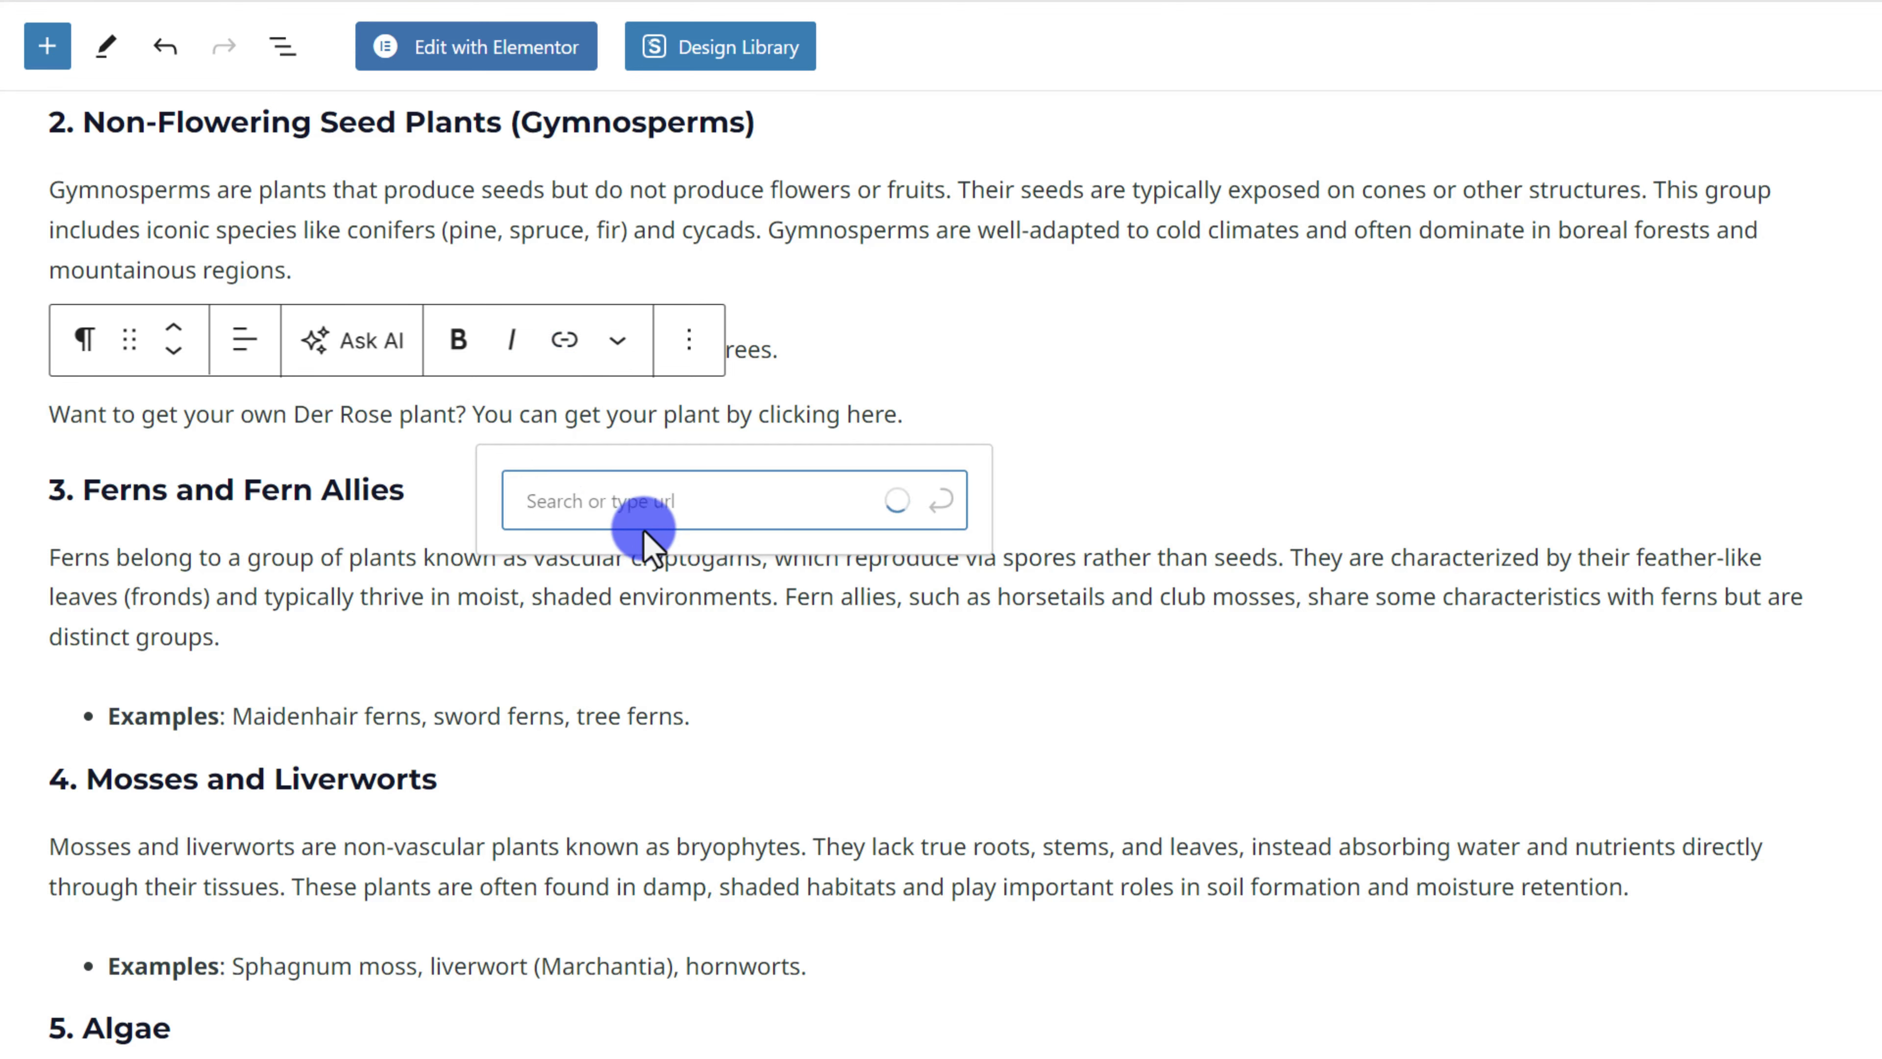
{"action": "type", "text": "https://amzn.to/3VWYDUT"}
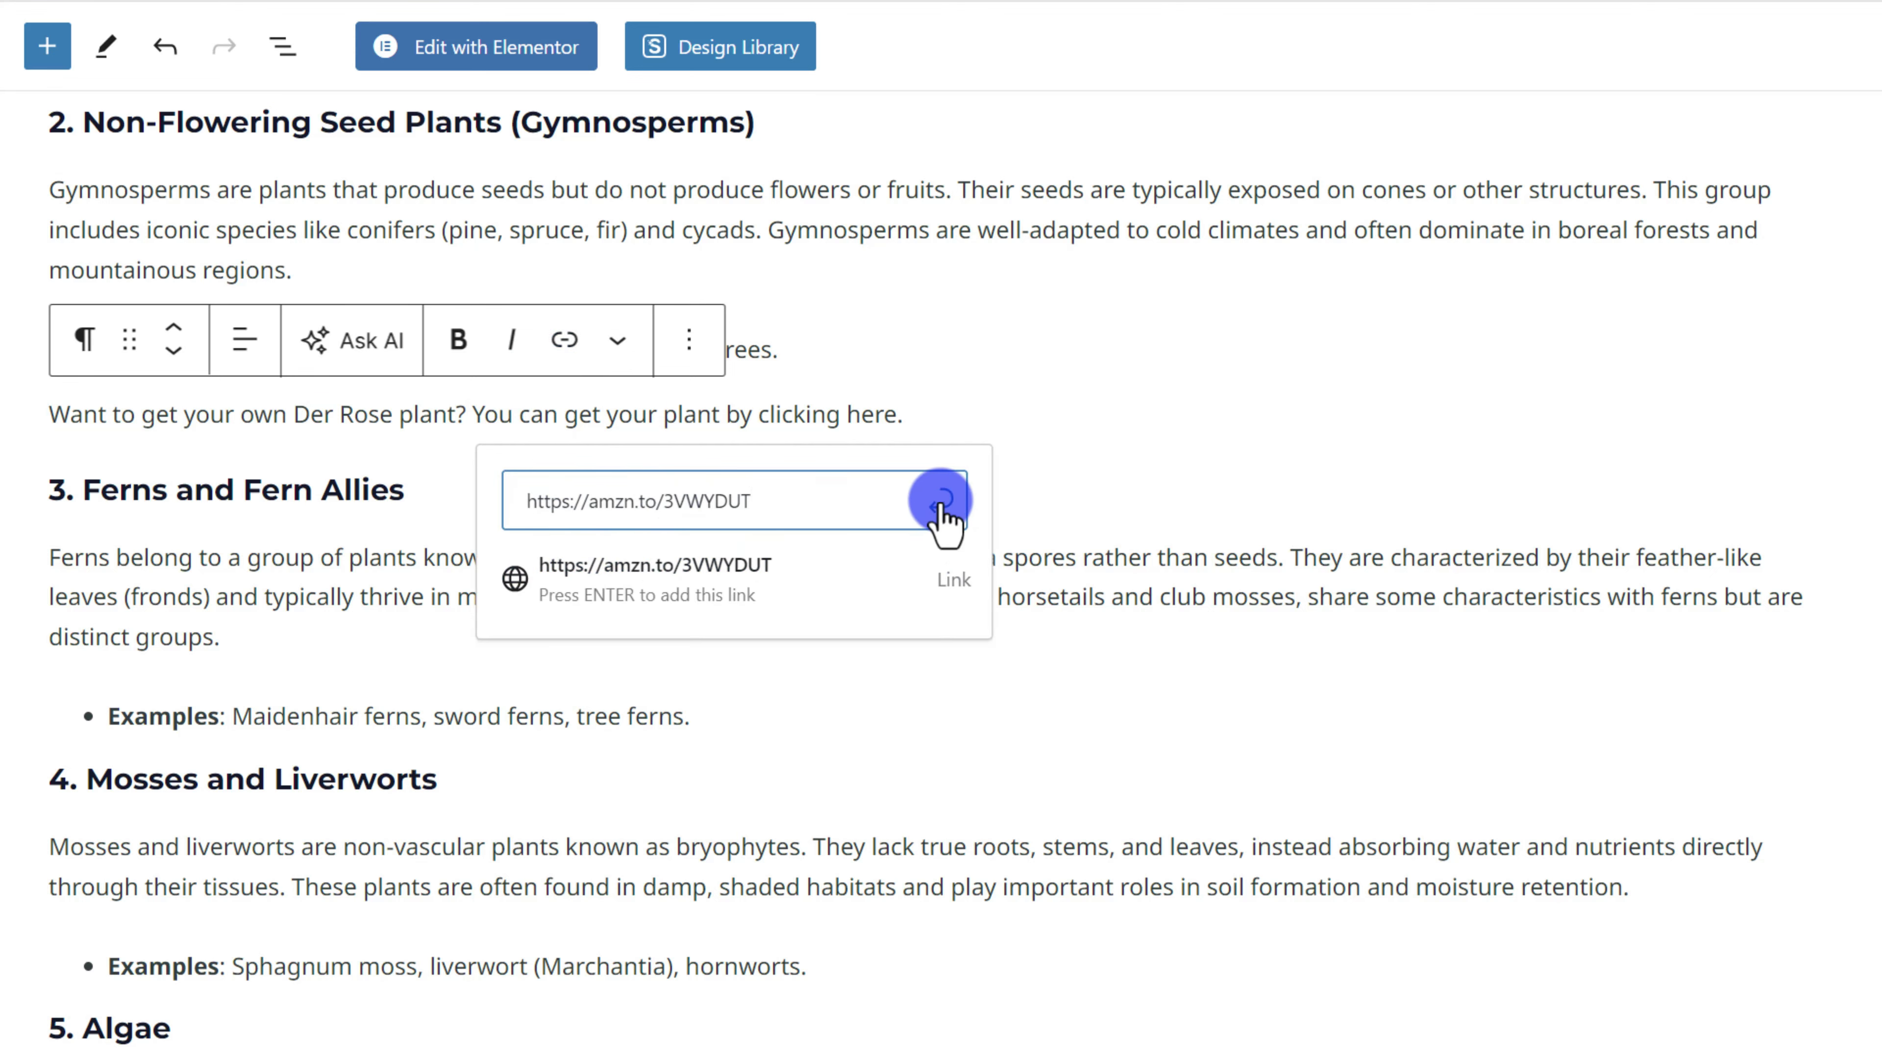
{"action": "left_click", "coordinate": [940, 503]}
{"action": "left_click", "coordinate": [897, 264]}
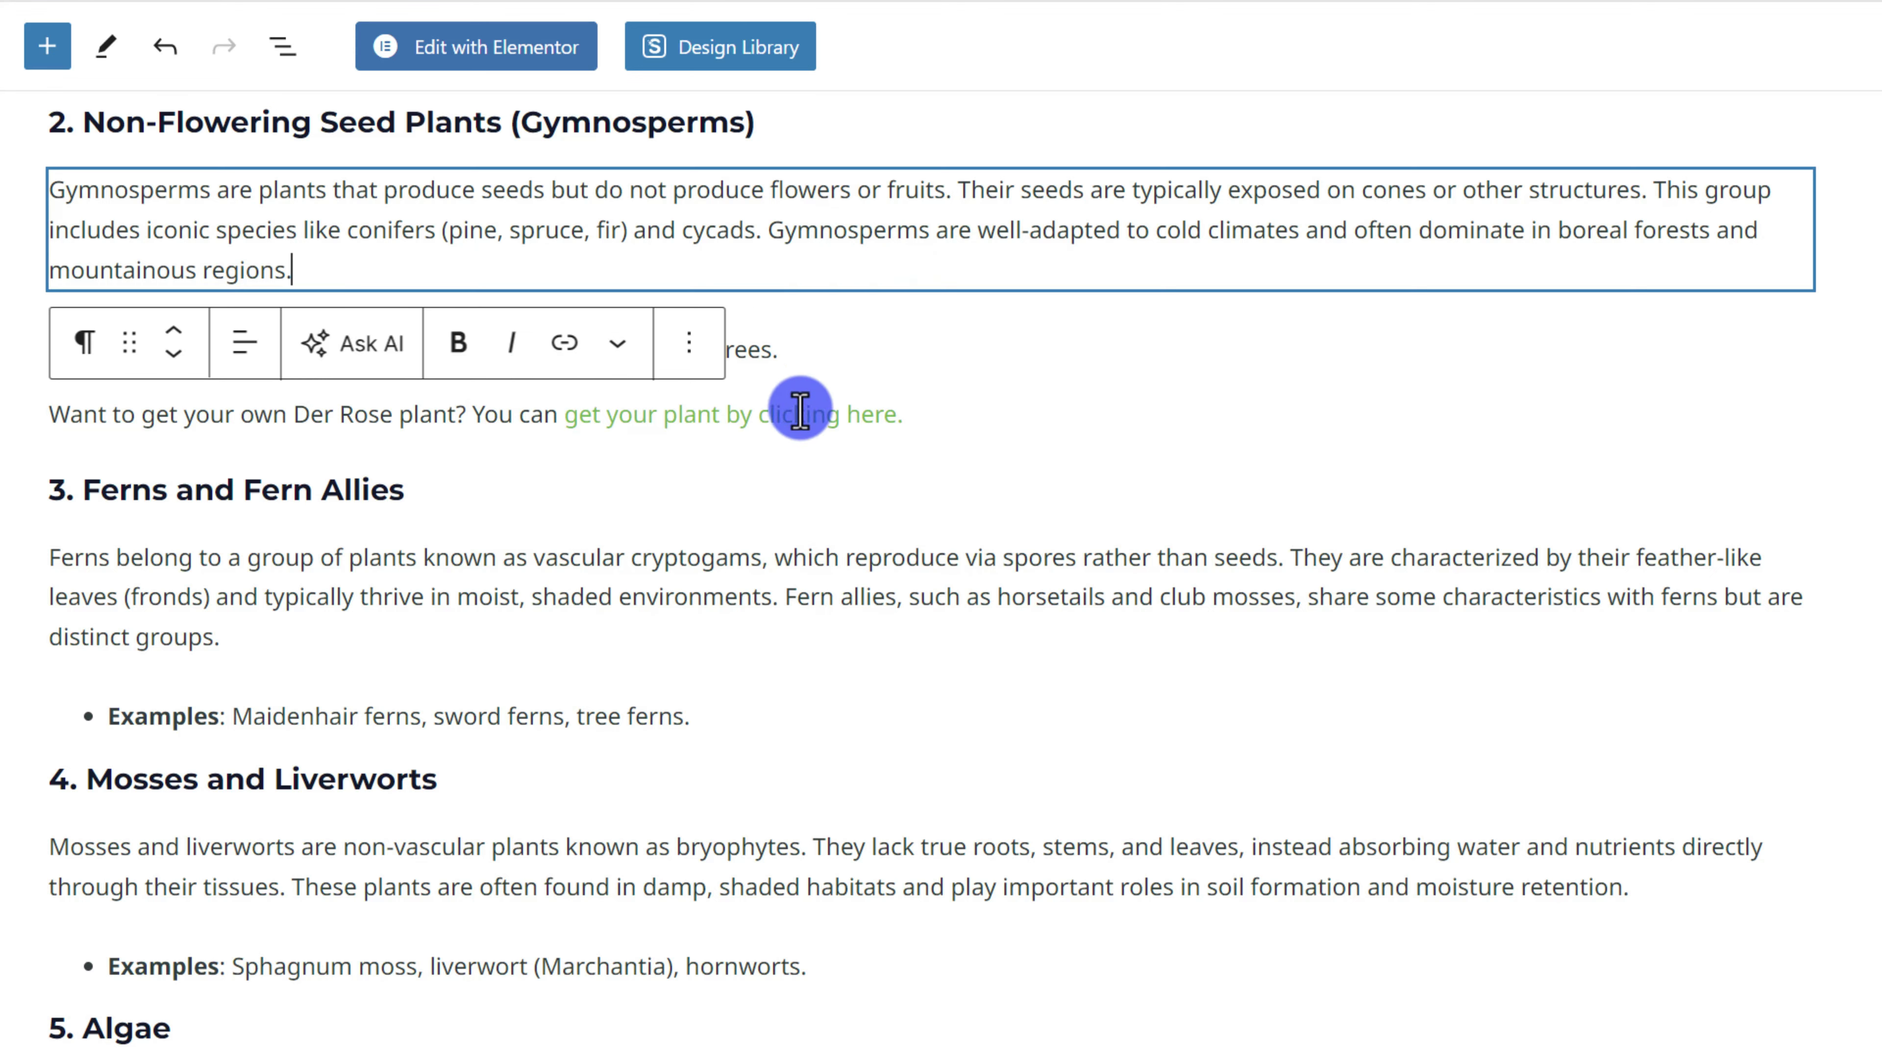
- Review the linked sentence in the post and return to the Der Rose product page on Amazon
{"action": "scroll", "coordinate": [622, 416], "scroll_direction": "up", "scroll_amount": 3}
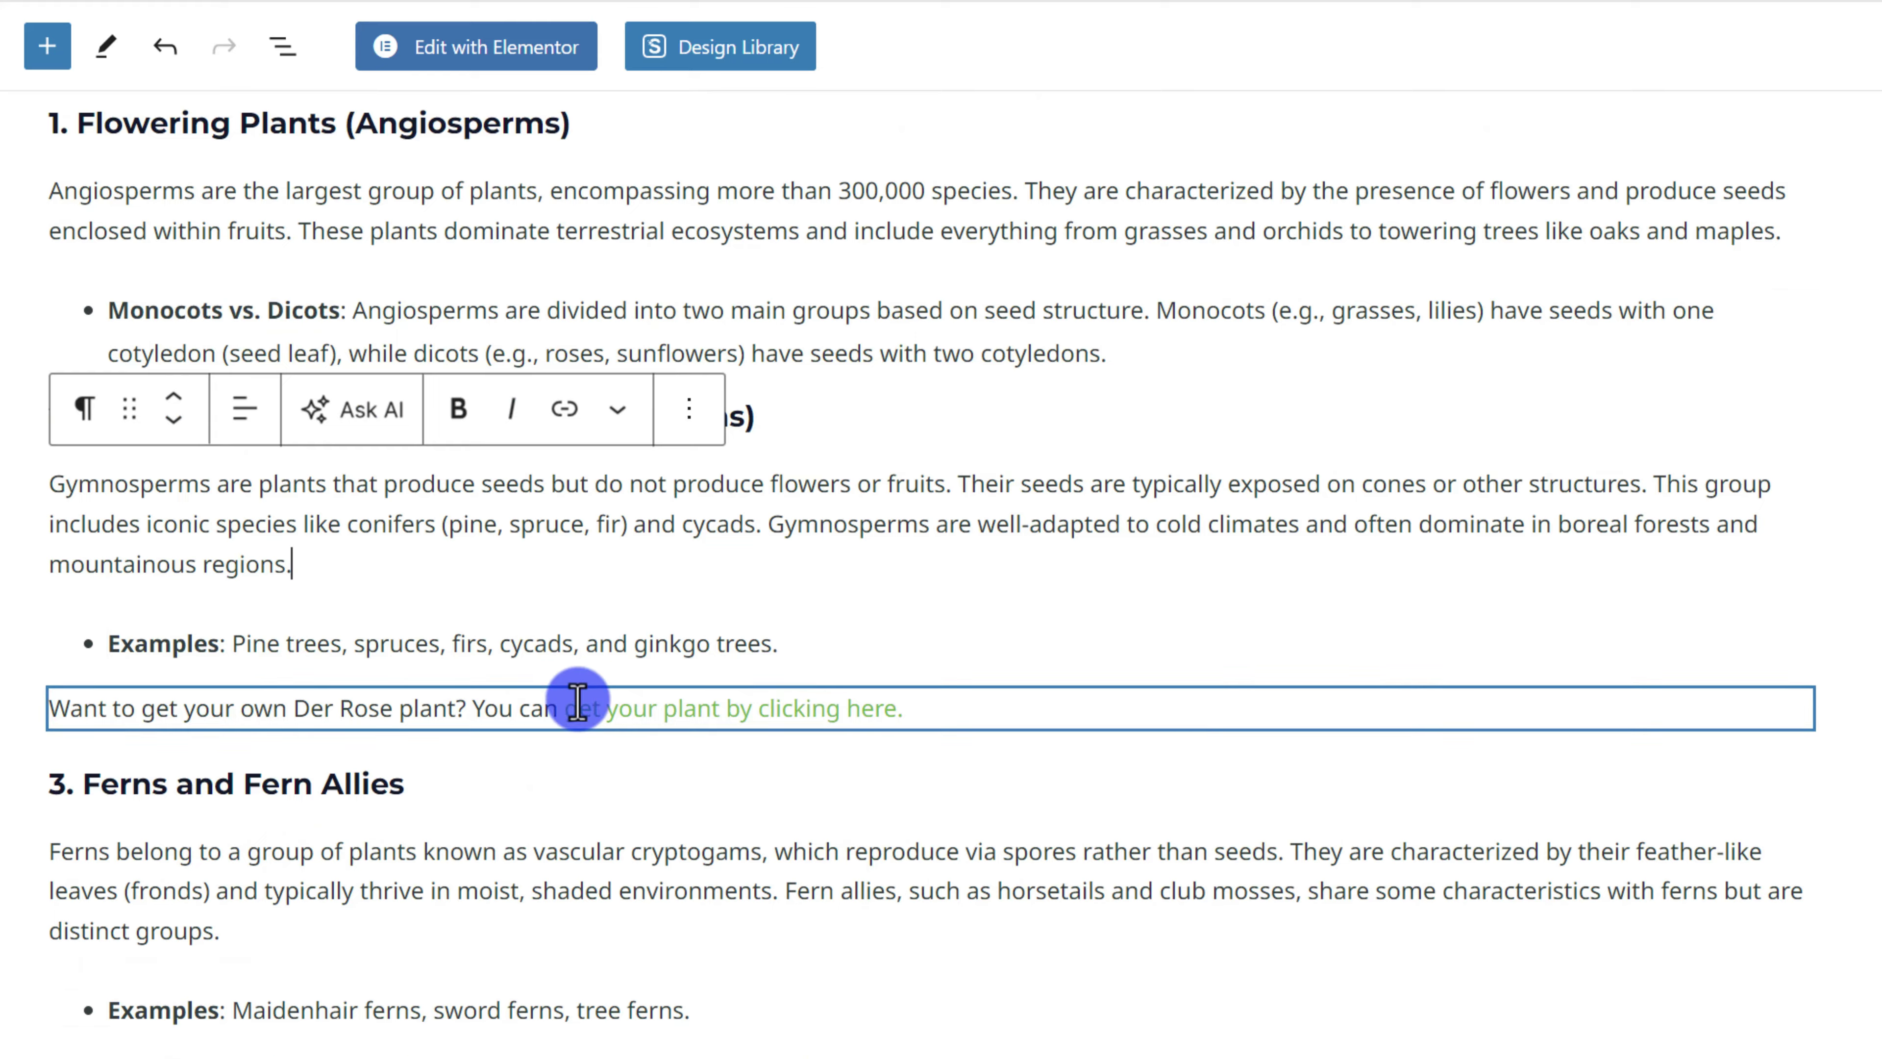
{"action": "left_click", "coordinate": [1119, 21]}
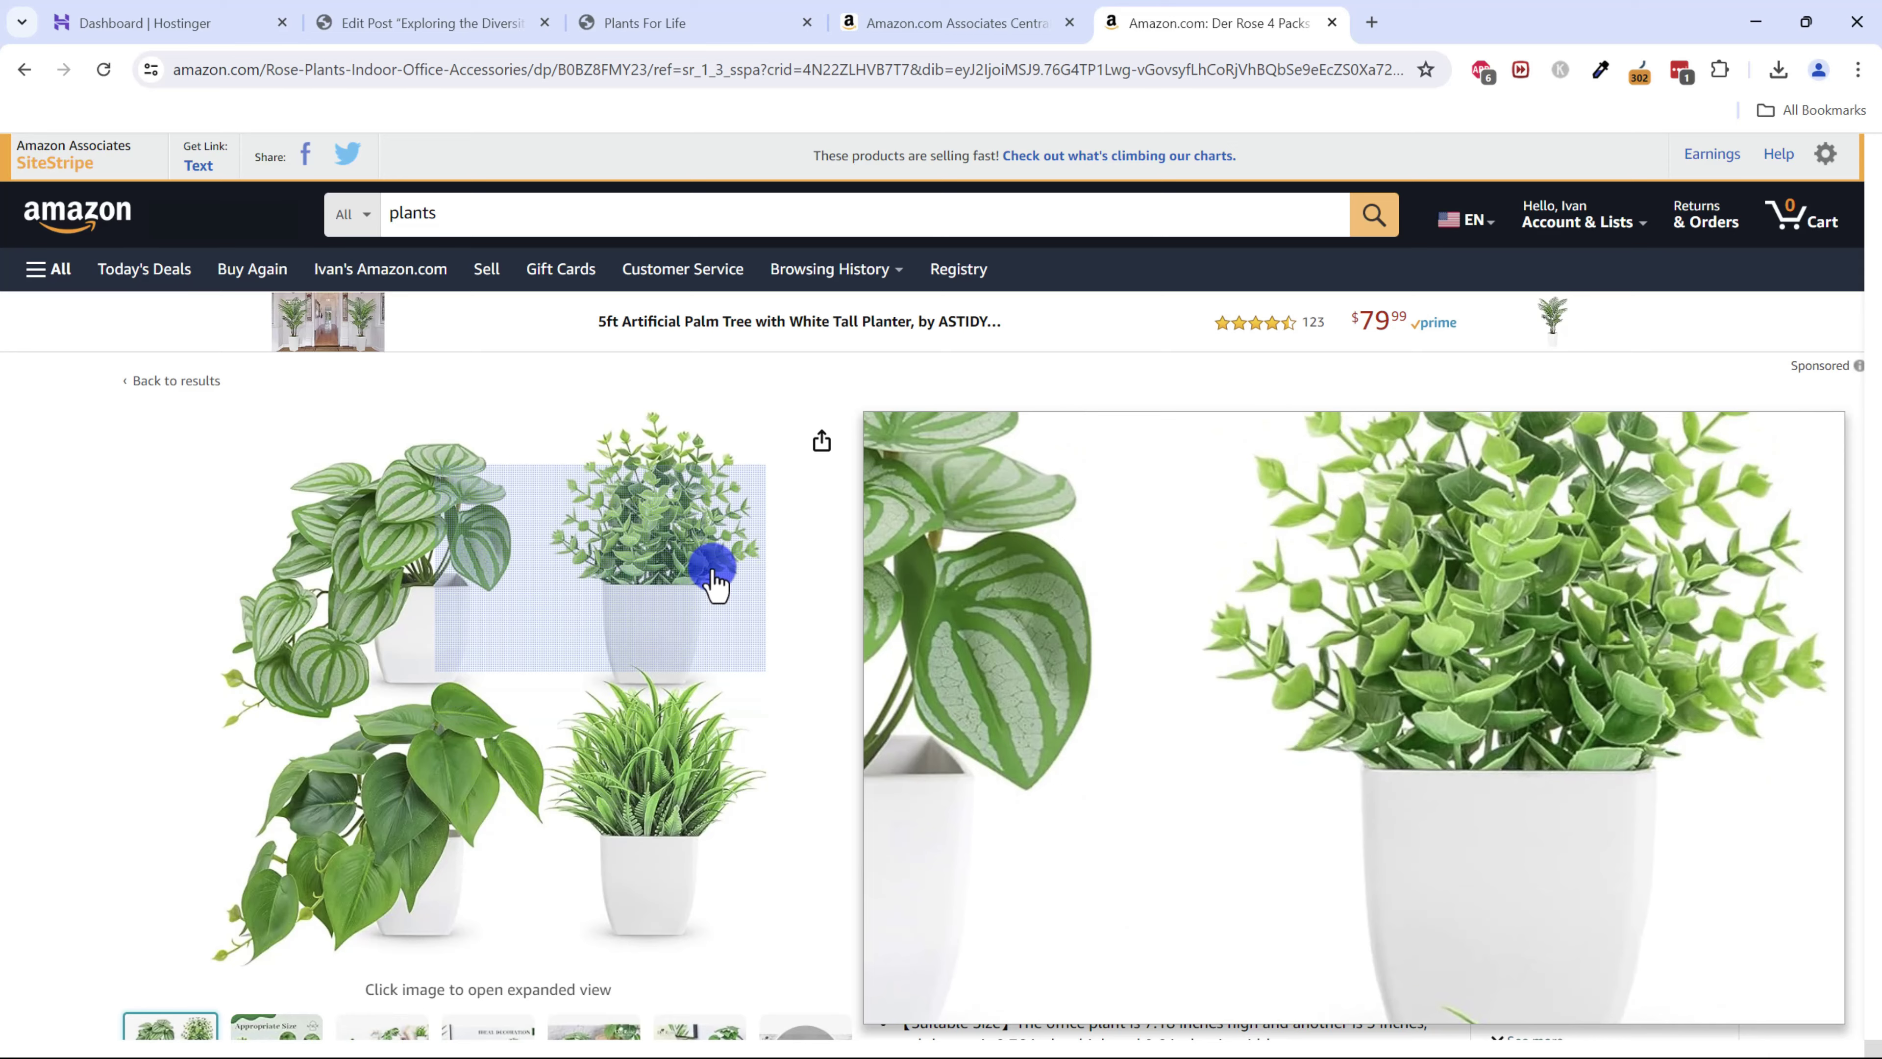
- Search the web for "amazon disclaimer" in a new browser tab
{"action": "left_click", "coordinate": [426, 16]}
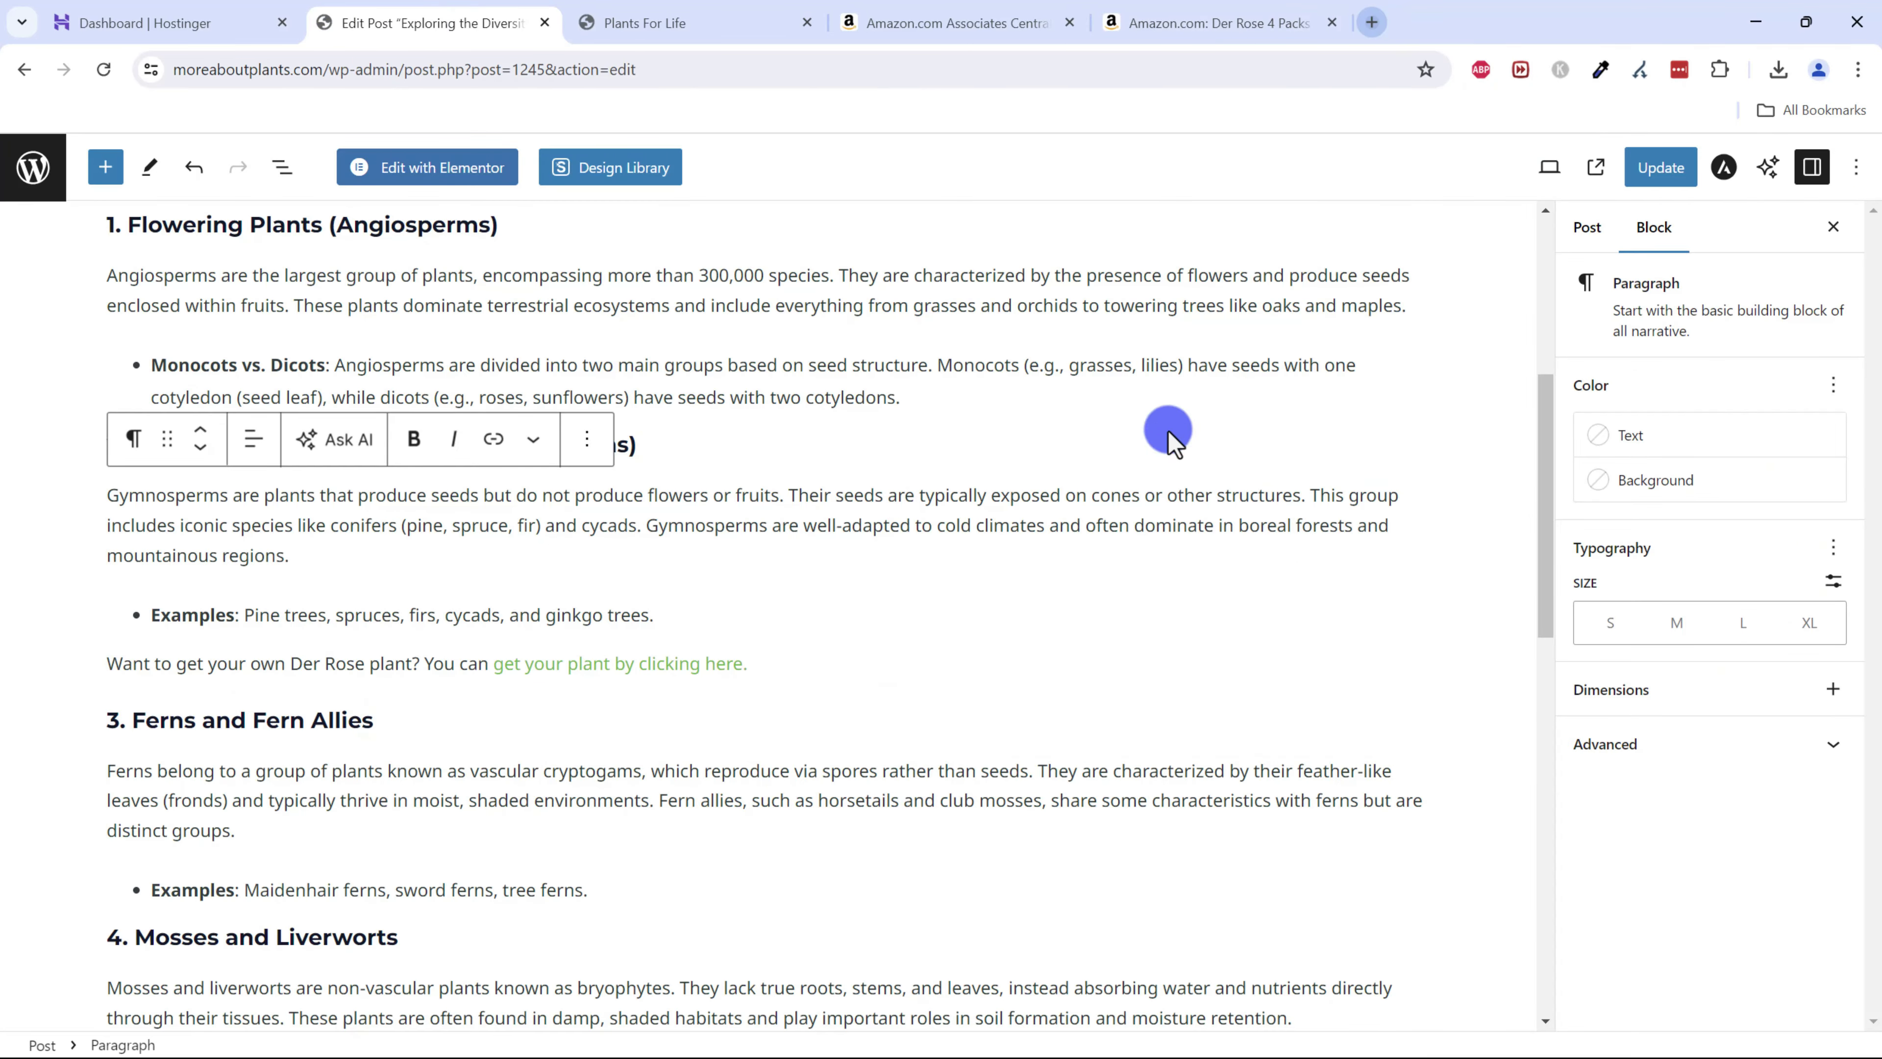
{"action": "key", "text": "ctrl+t"}
{"action": "type", "text": "amazon discl"}
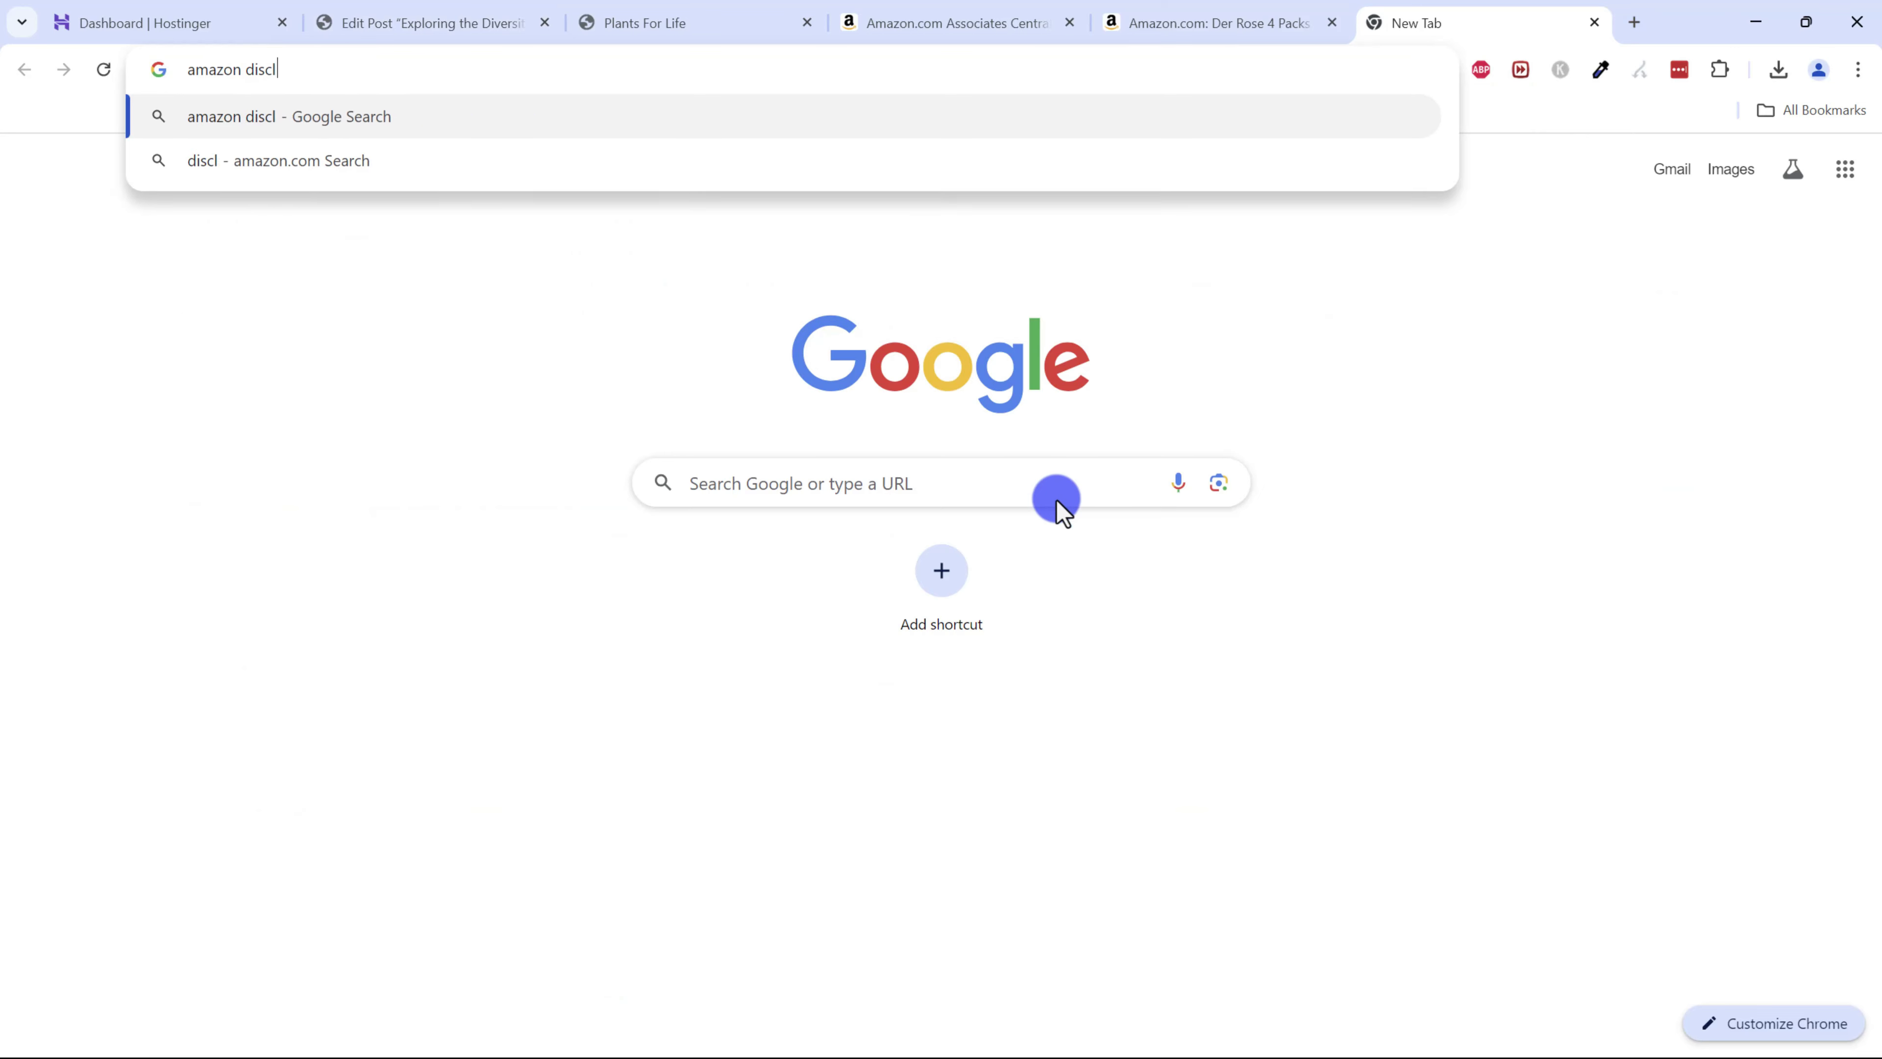
{"action": "type", "text": "aimer"}
{"action": "key", "text": "Return"}
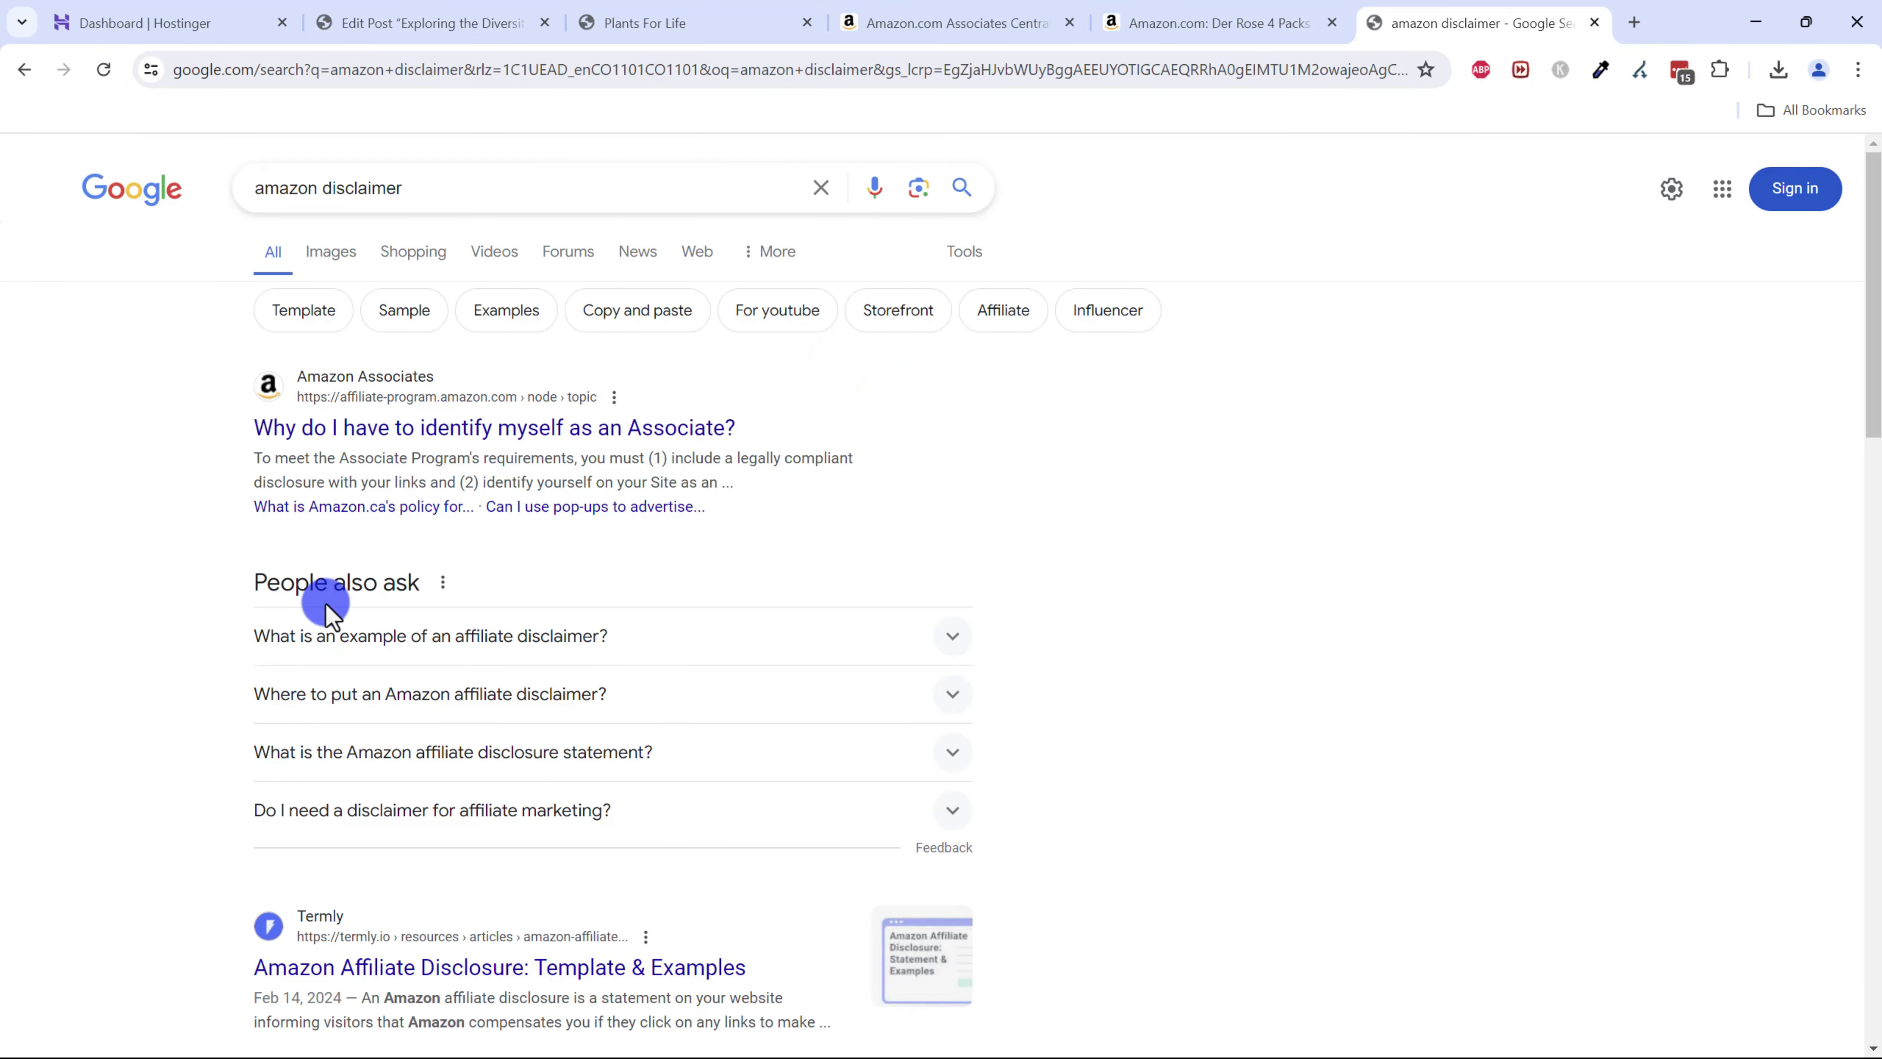
- Open Termly's "Amazon Affiliate Disclosure: Template & Examples" article and copy the alternative Amazon disclaimer text
{"action": "scroll", "coordinate": [327, 603], "scroll_direction": "down", "scroll_amount": 1}
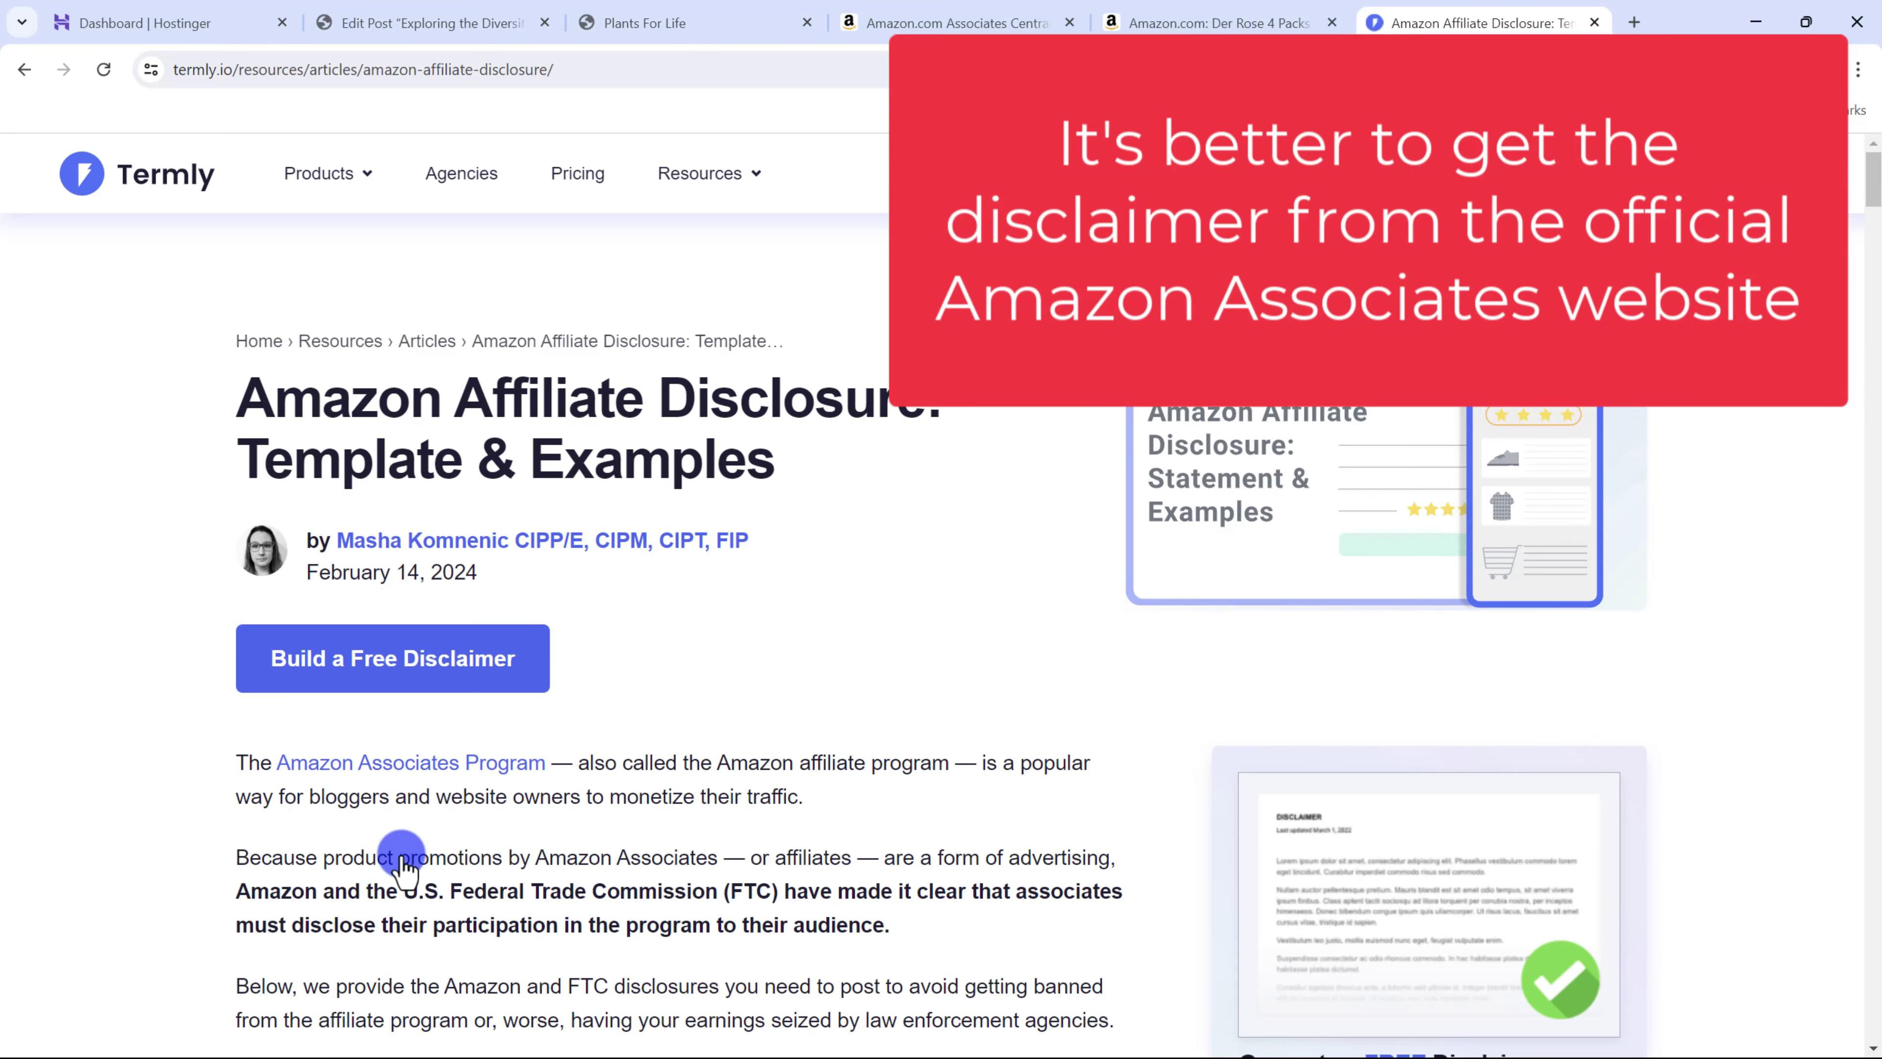
{"action": "scroll", "coordinate": [482, 801], "scroll_direction": "down", "scroll_amount": 15}
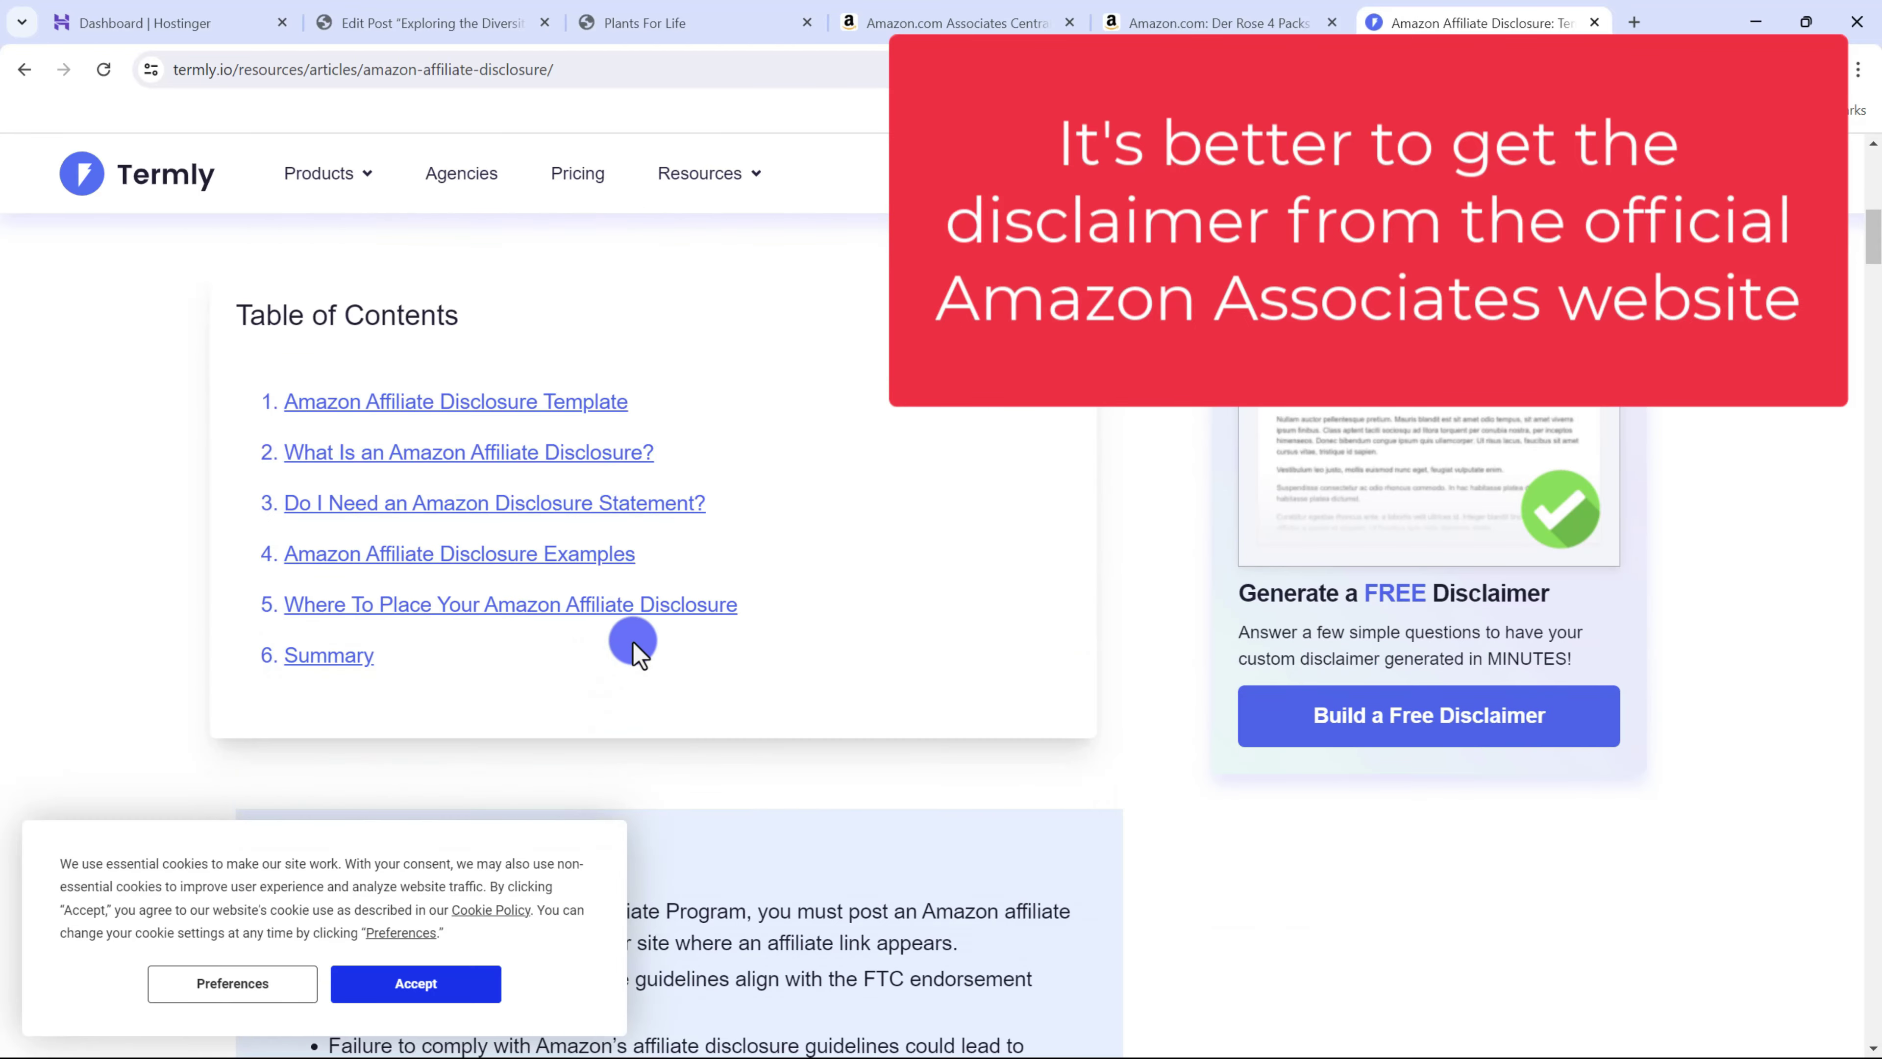
{"action": "triple_click", "coordinate": [474, 660]}
{"action": "key", "text": "ctrl+c"}
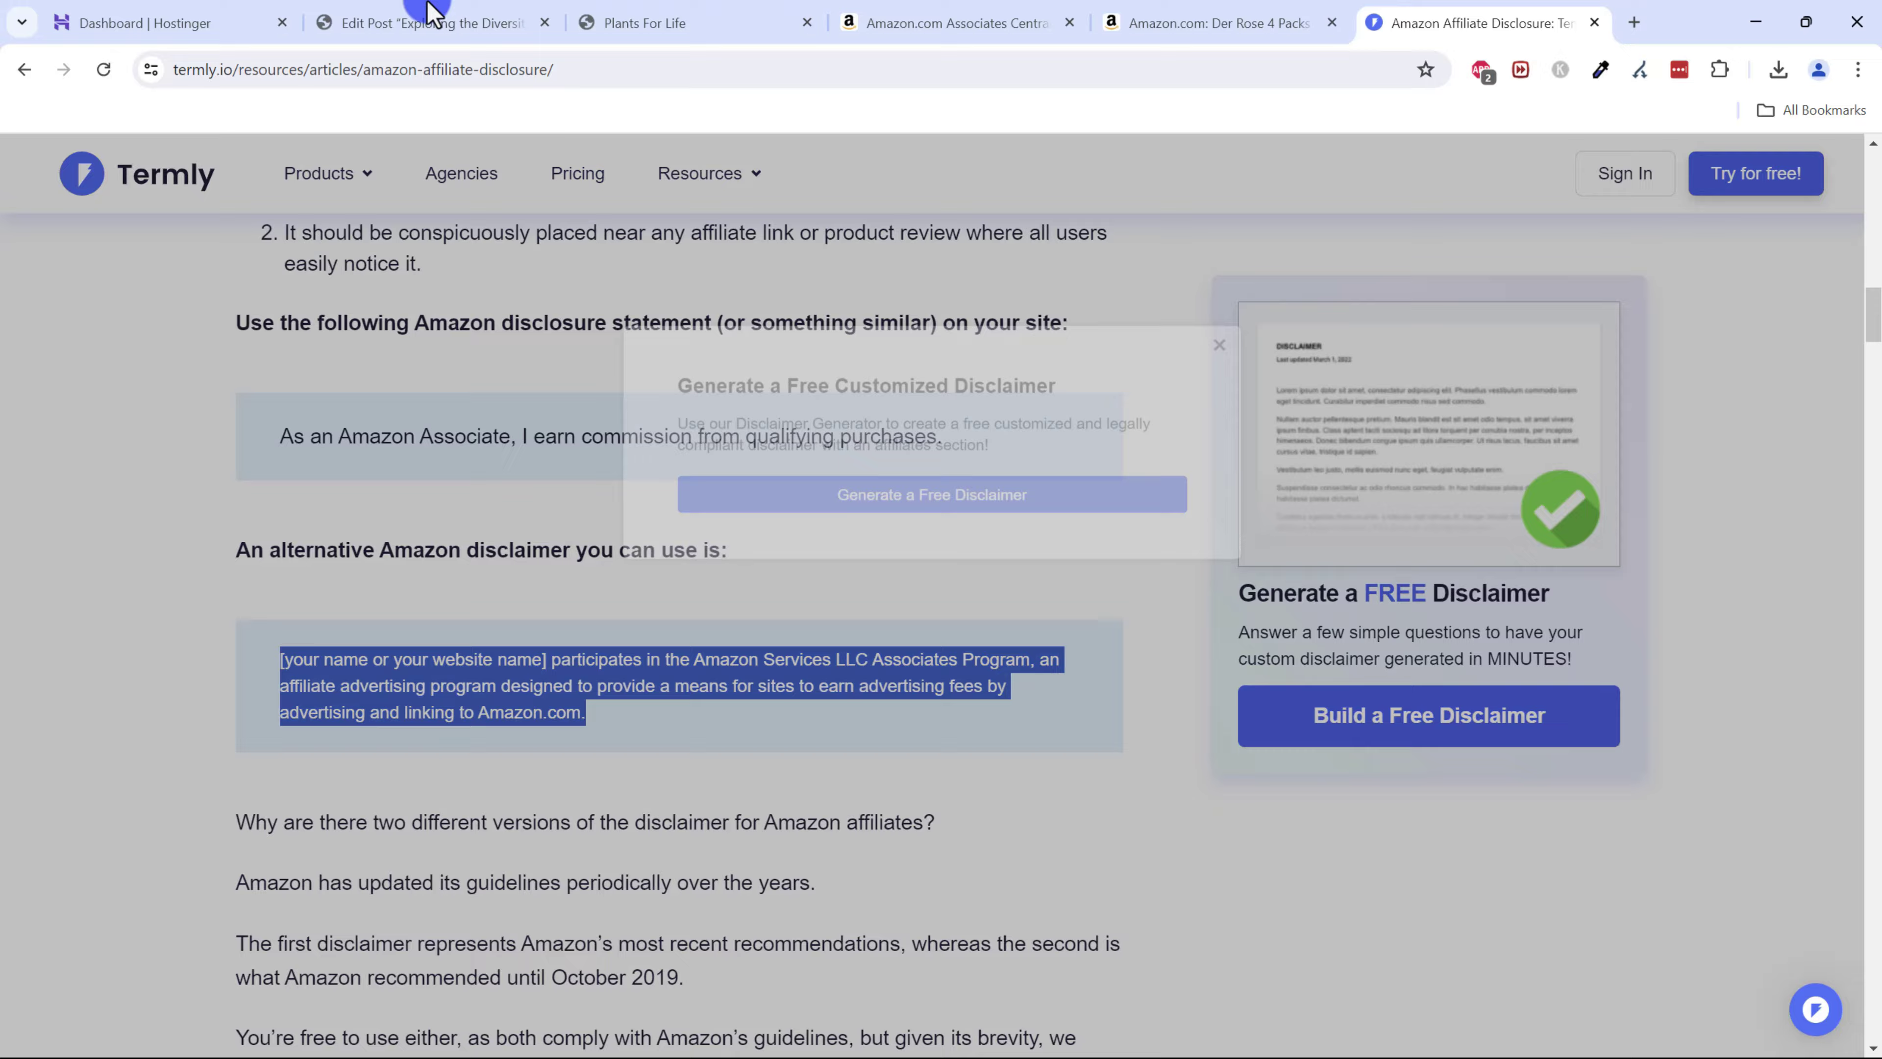
- Paste the copied disclaimer into a new paragraph at the end of the "Exploring the Diversity of Plant Types" post
{"action": "left_click", "coordinate": [430, 22]}
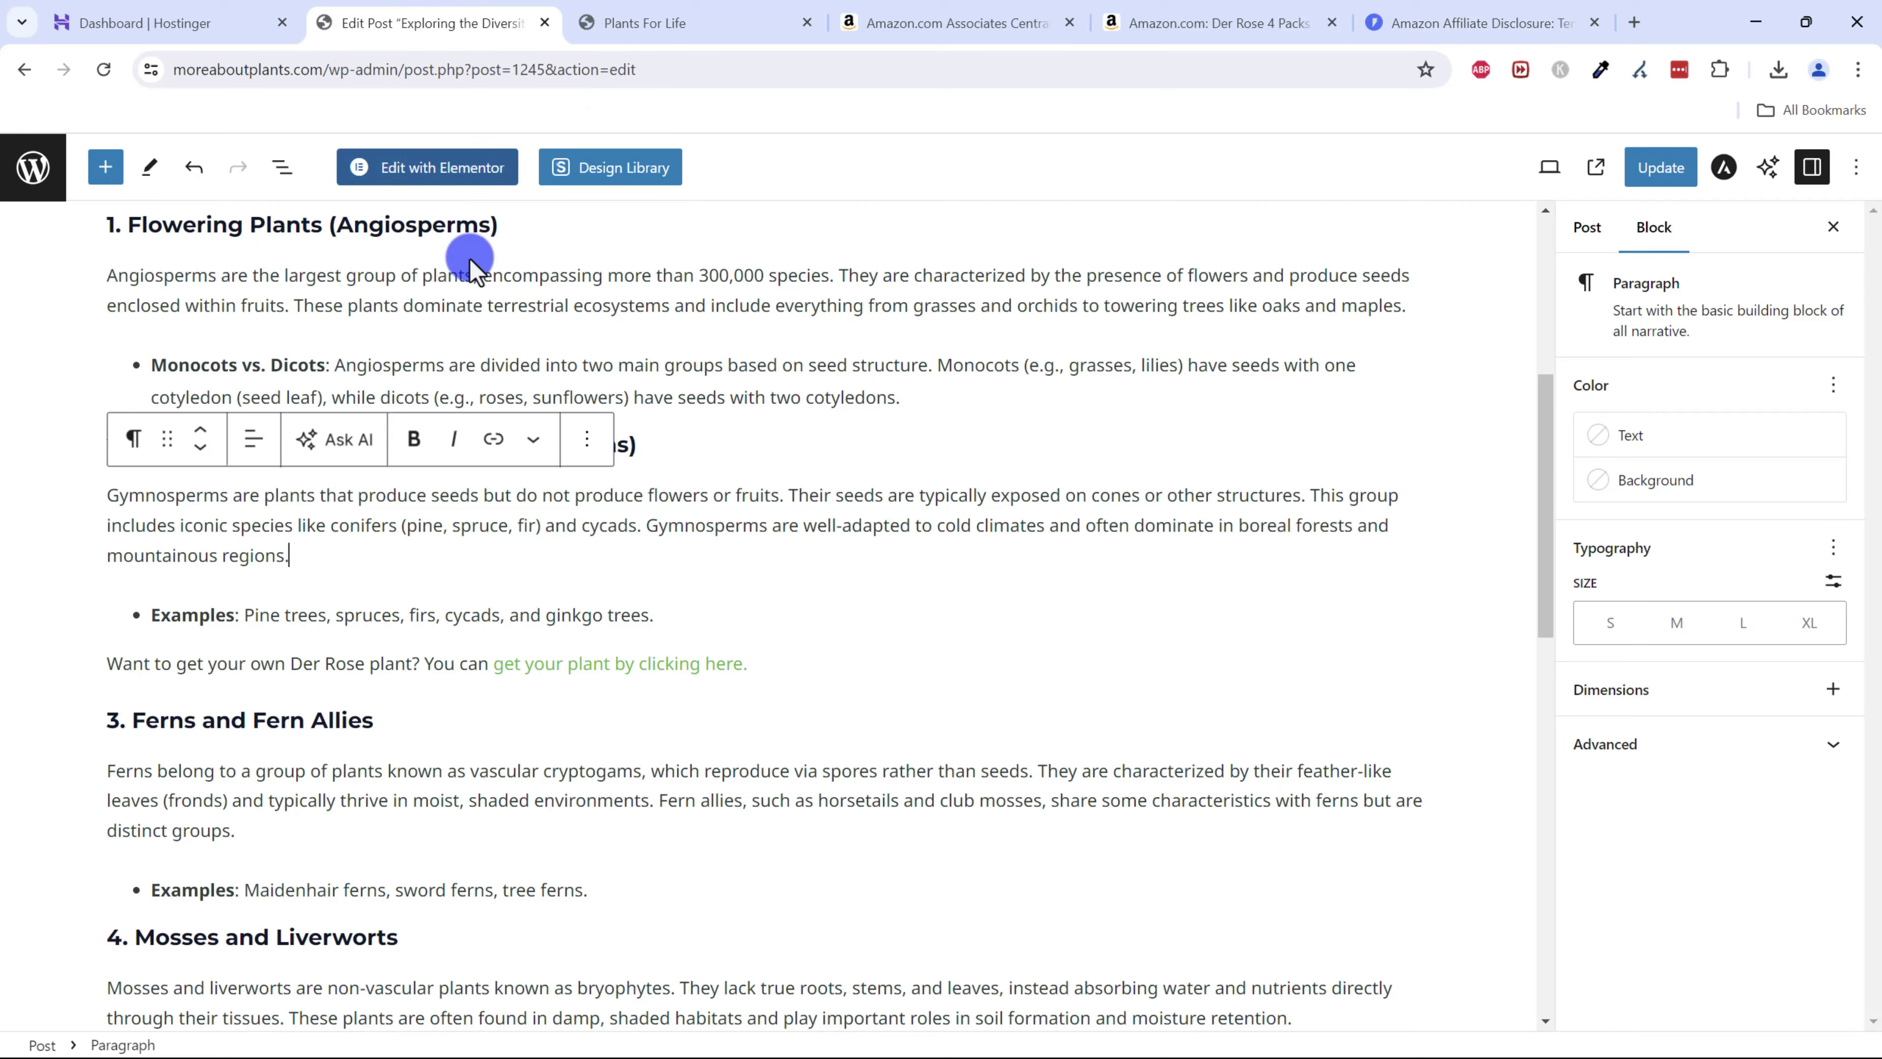
{"action": "scroll", "coordinate": [622, 692], "scroll_direction": "down", "scroll_amount": 10}
{"action": "scroll", "coordinate": [624, 705], "scroll_direction": "down", "scroll_amount": 5}
{"action": "left_click", "coordinate": [601, 685]}
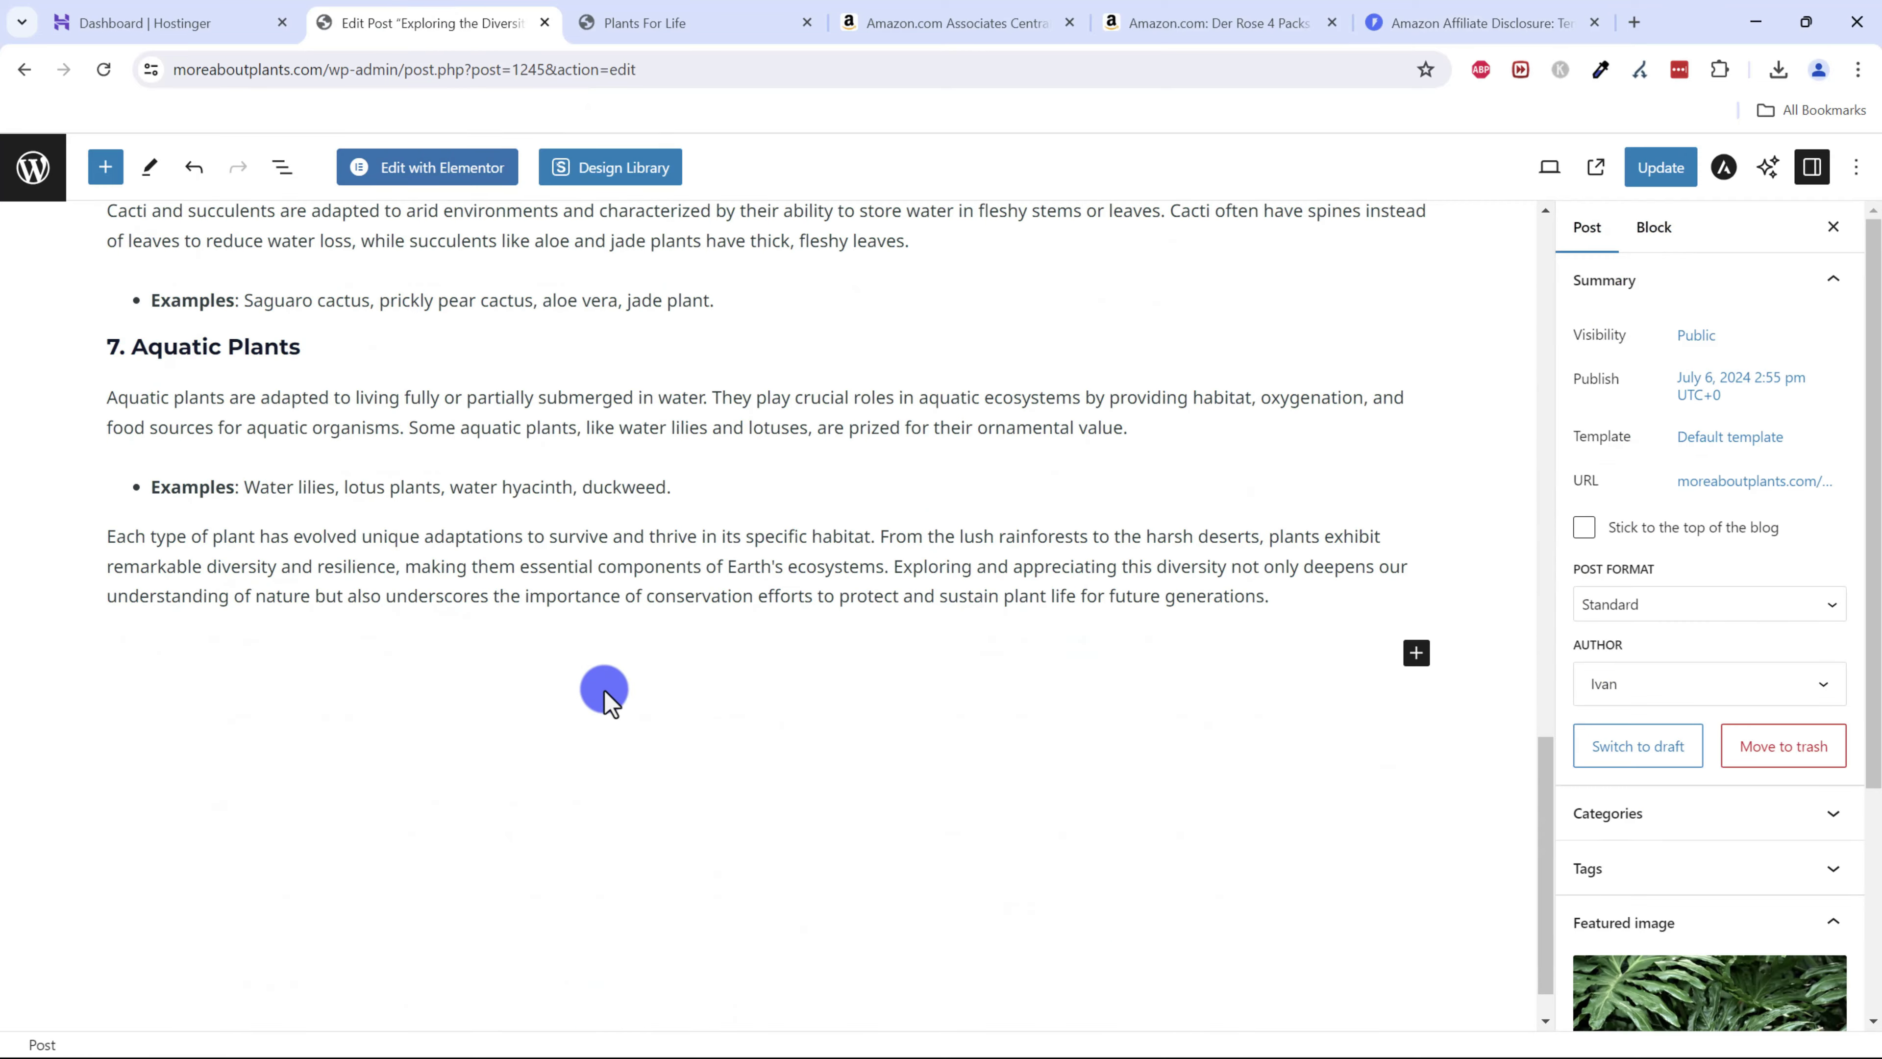
{"action": "left_click", "coordinate": [1324, 597]}
{"action": "key", "text": "Return"}
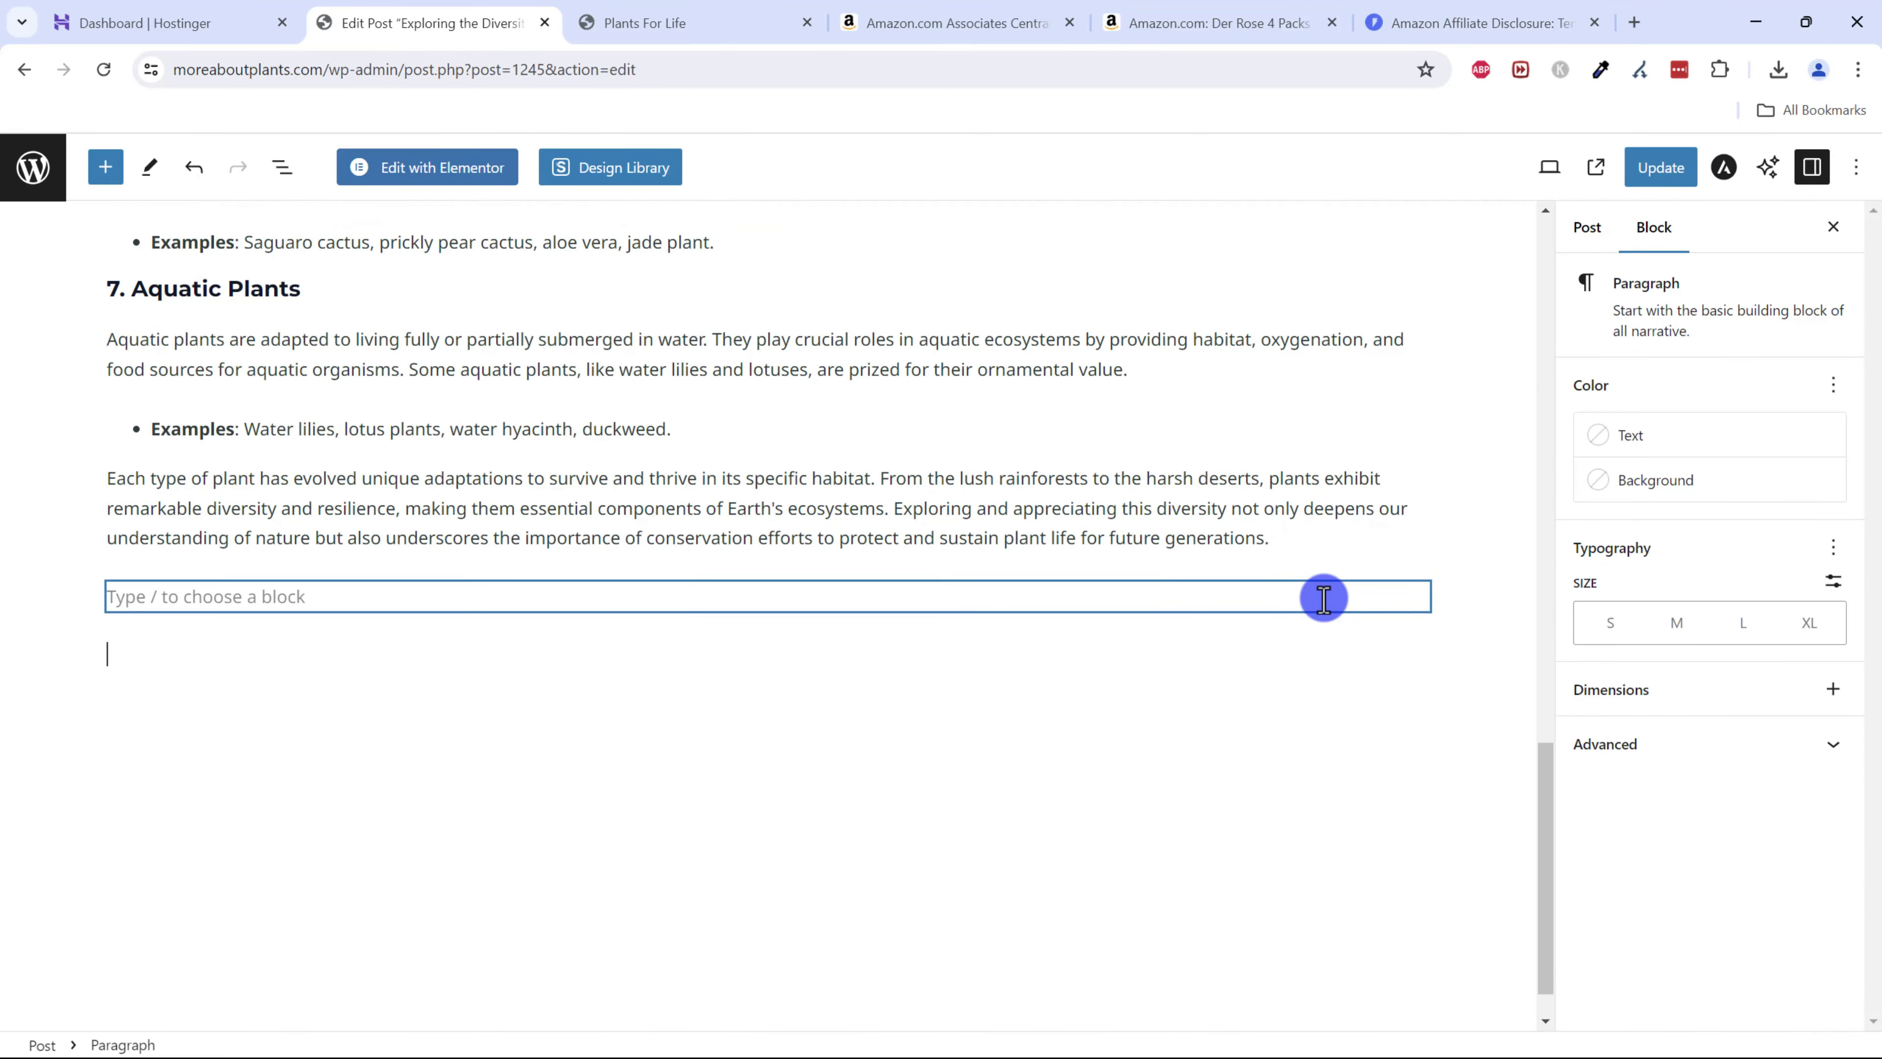
{"action": "key", "text": "ctrl+v"}
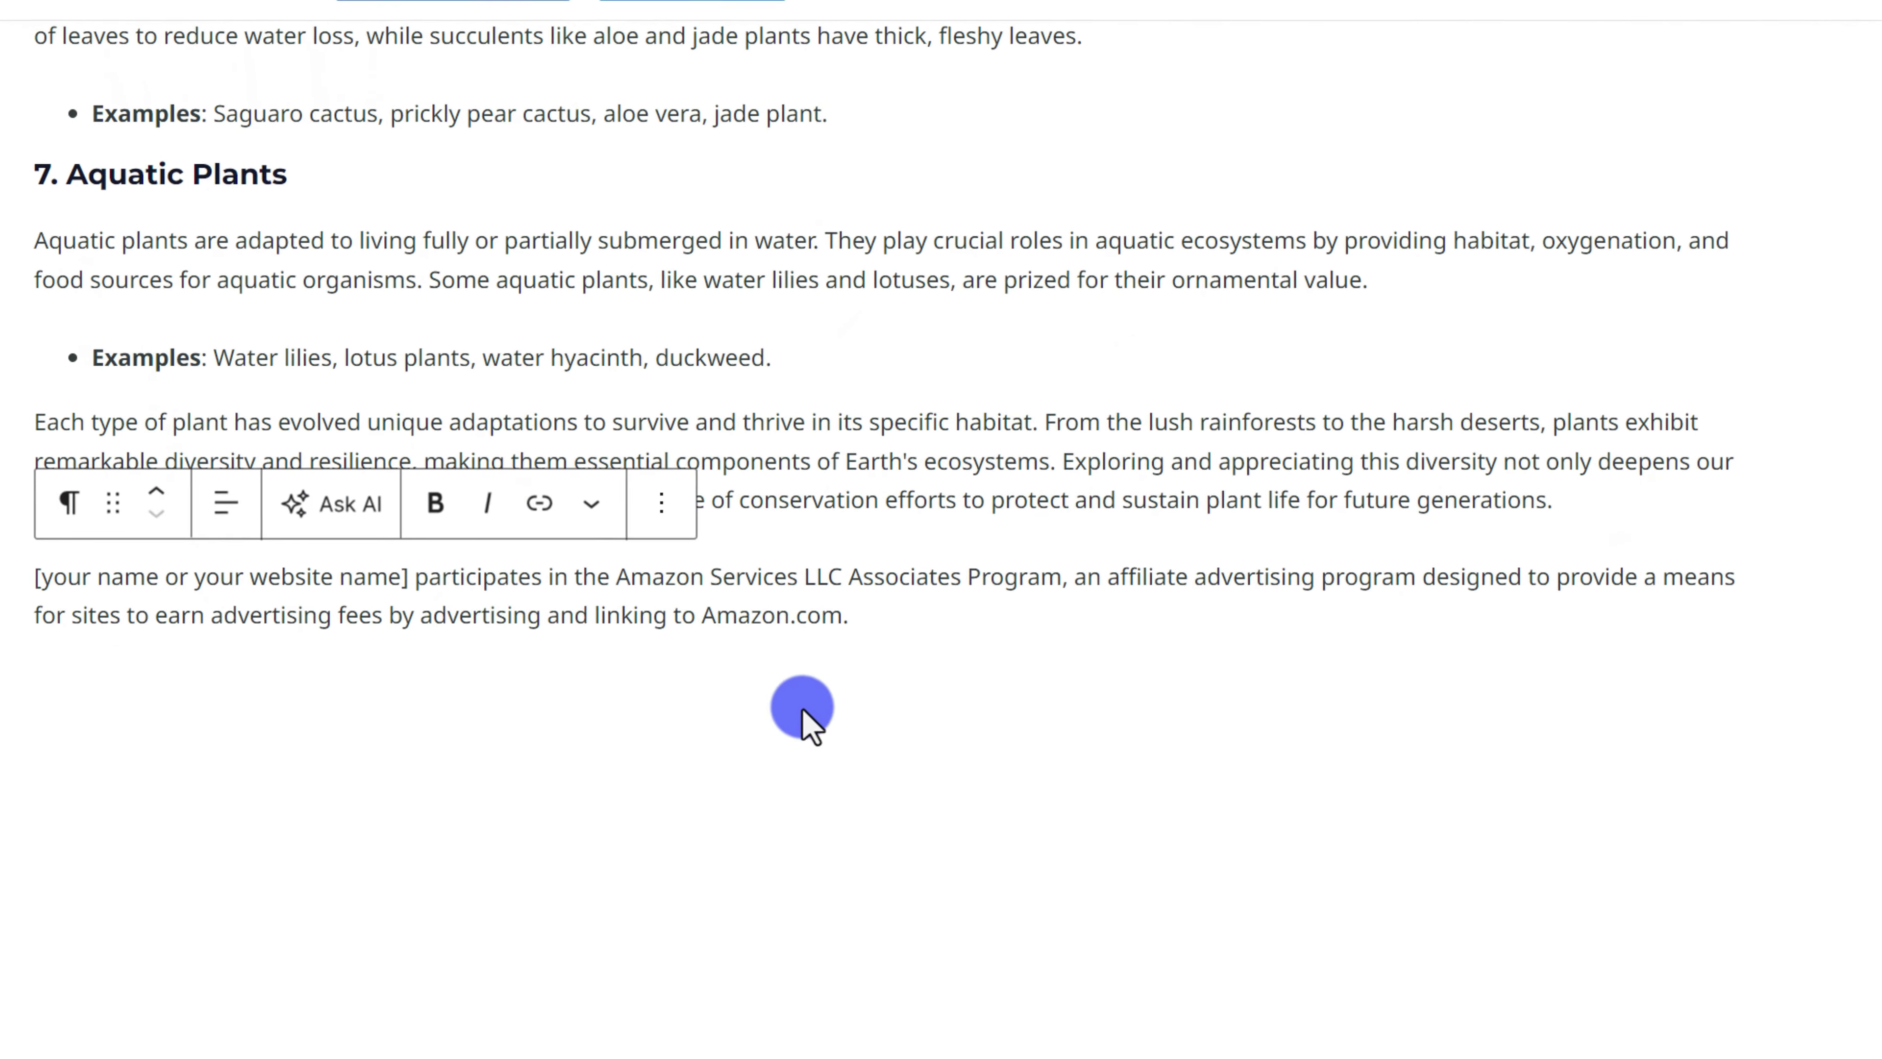
- Replace the "[your name or your website name]" placeholder in the disclaimer with "More About Plants"
{"action": "left_click_drag", "start_coordinate": [412, 574], "coordinate": [29, 574]}
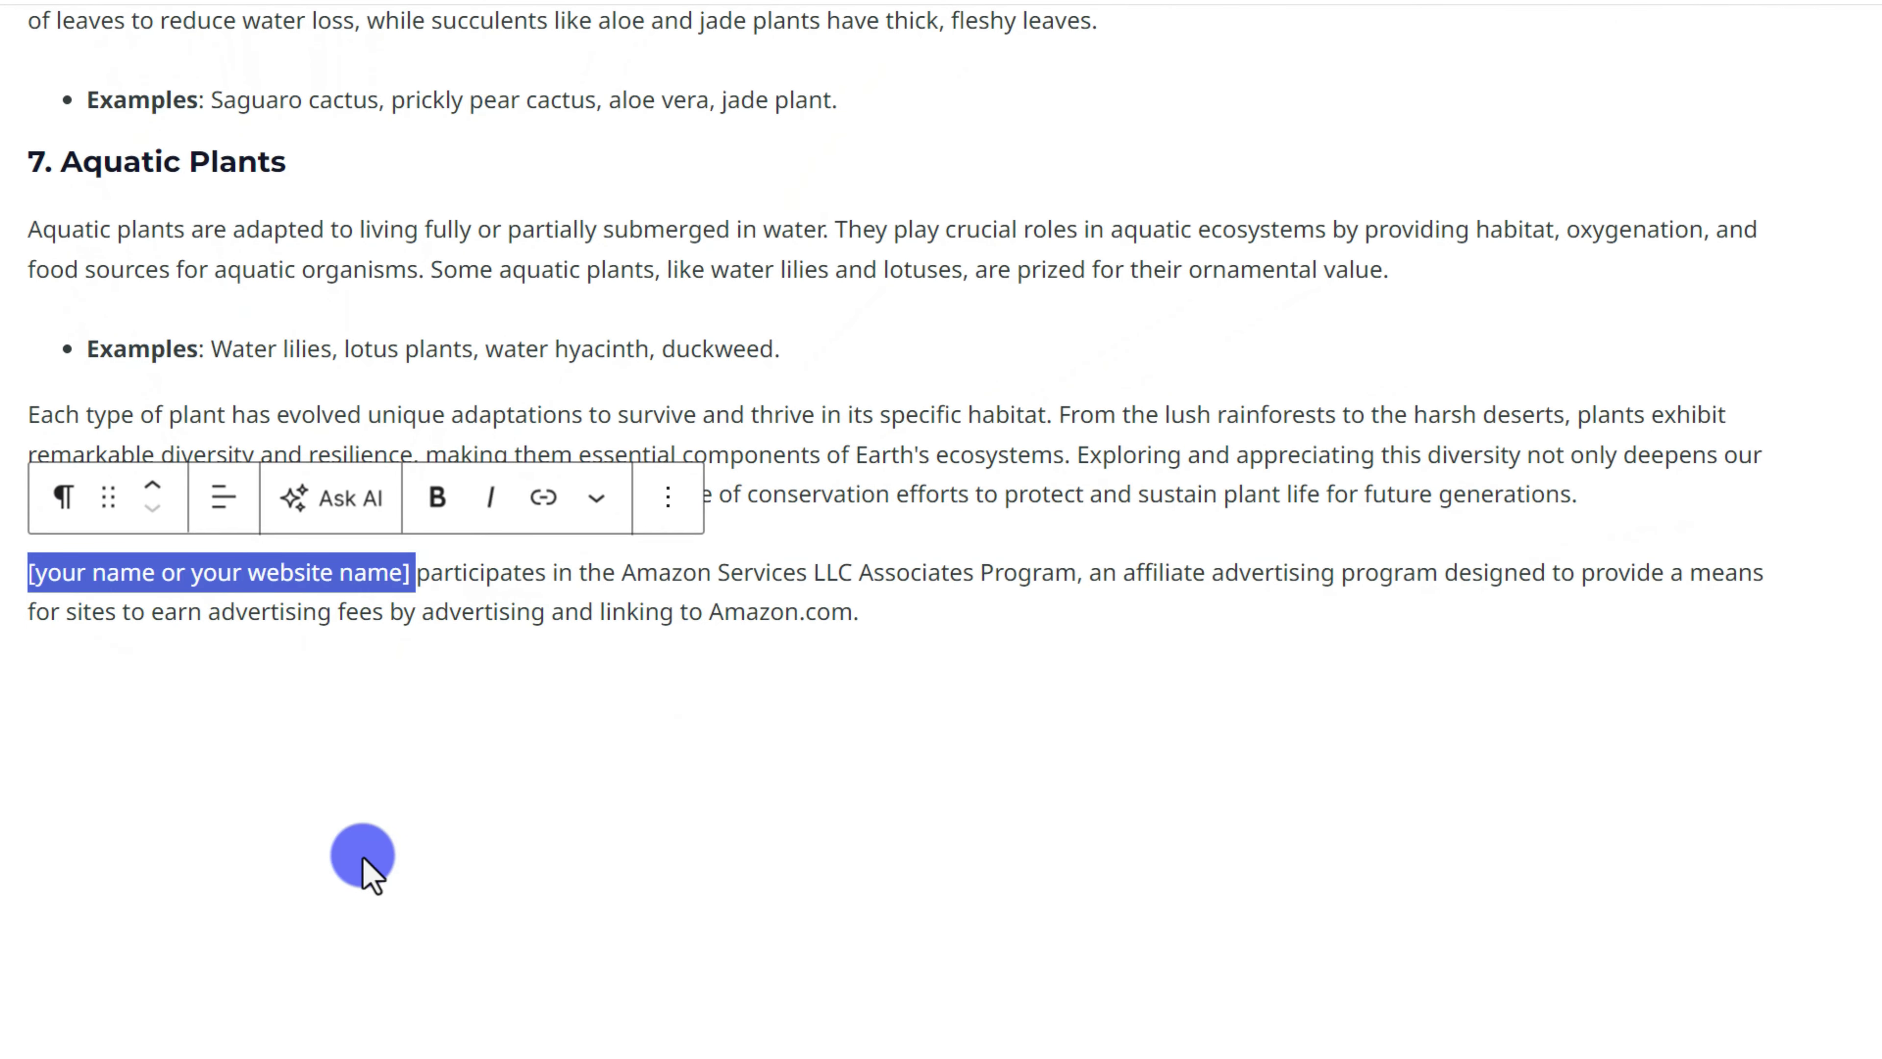
{"action": "type", "text": "More Abou tP"}
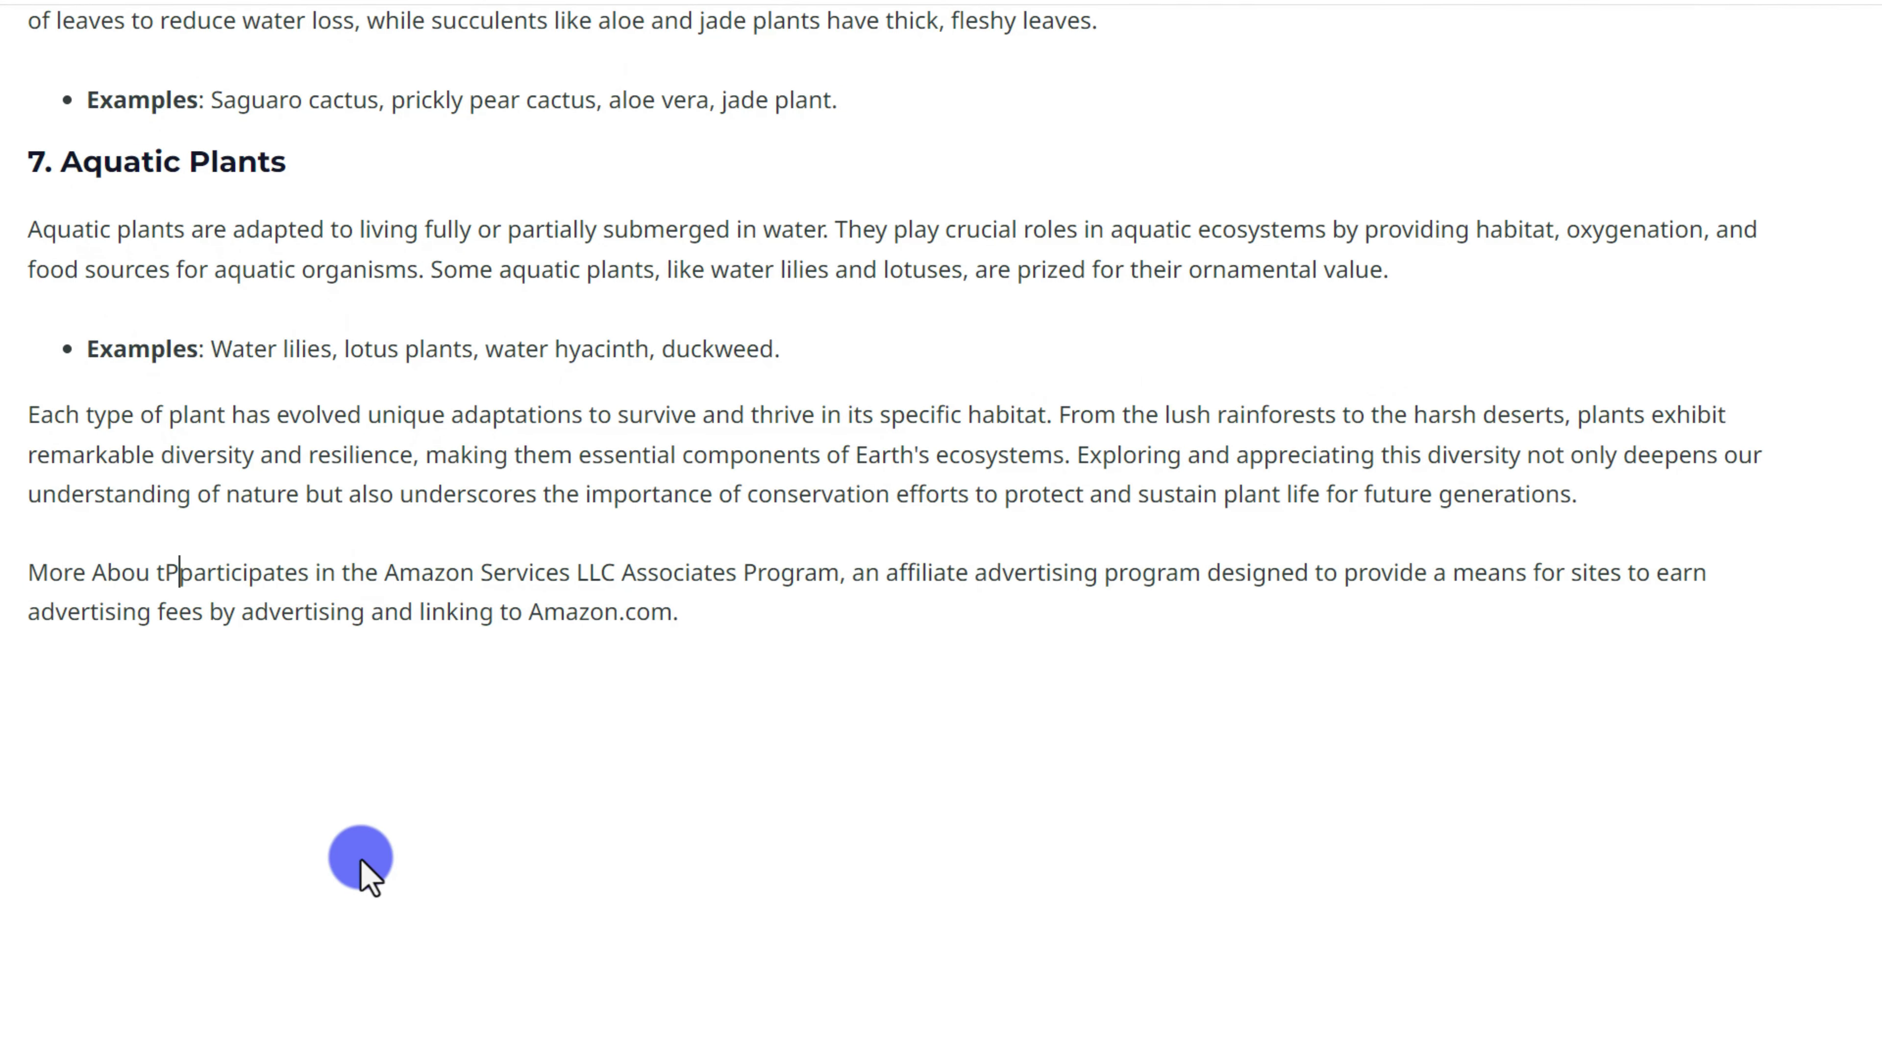
{"action": "key", "text": "BackSpace"}
{"action": "key", "text": "BackSpace"}
{"action": "key", "text": "BackSpace"}
{"action": "type", "text": "t Plants"}
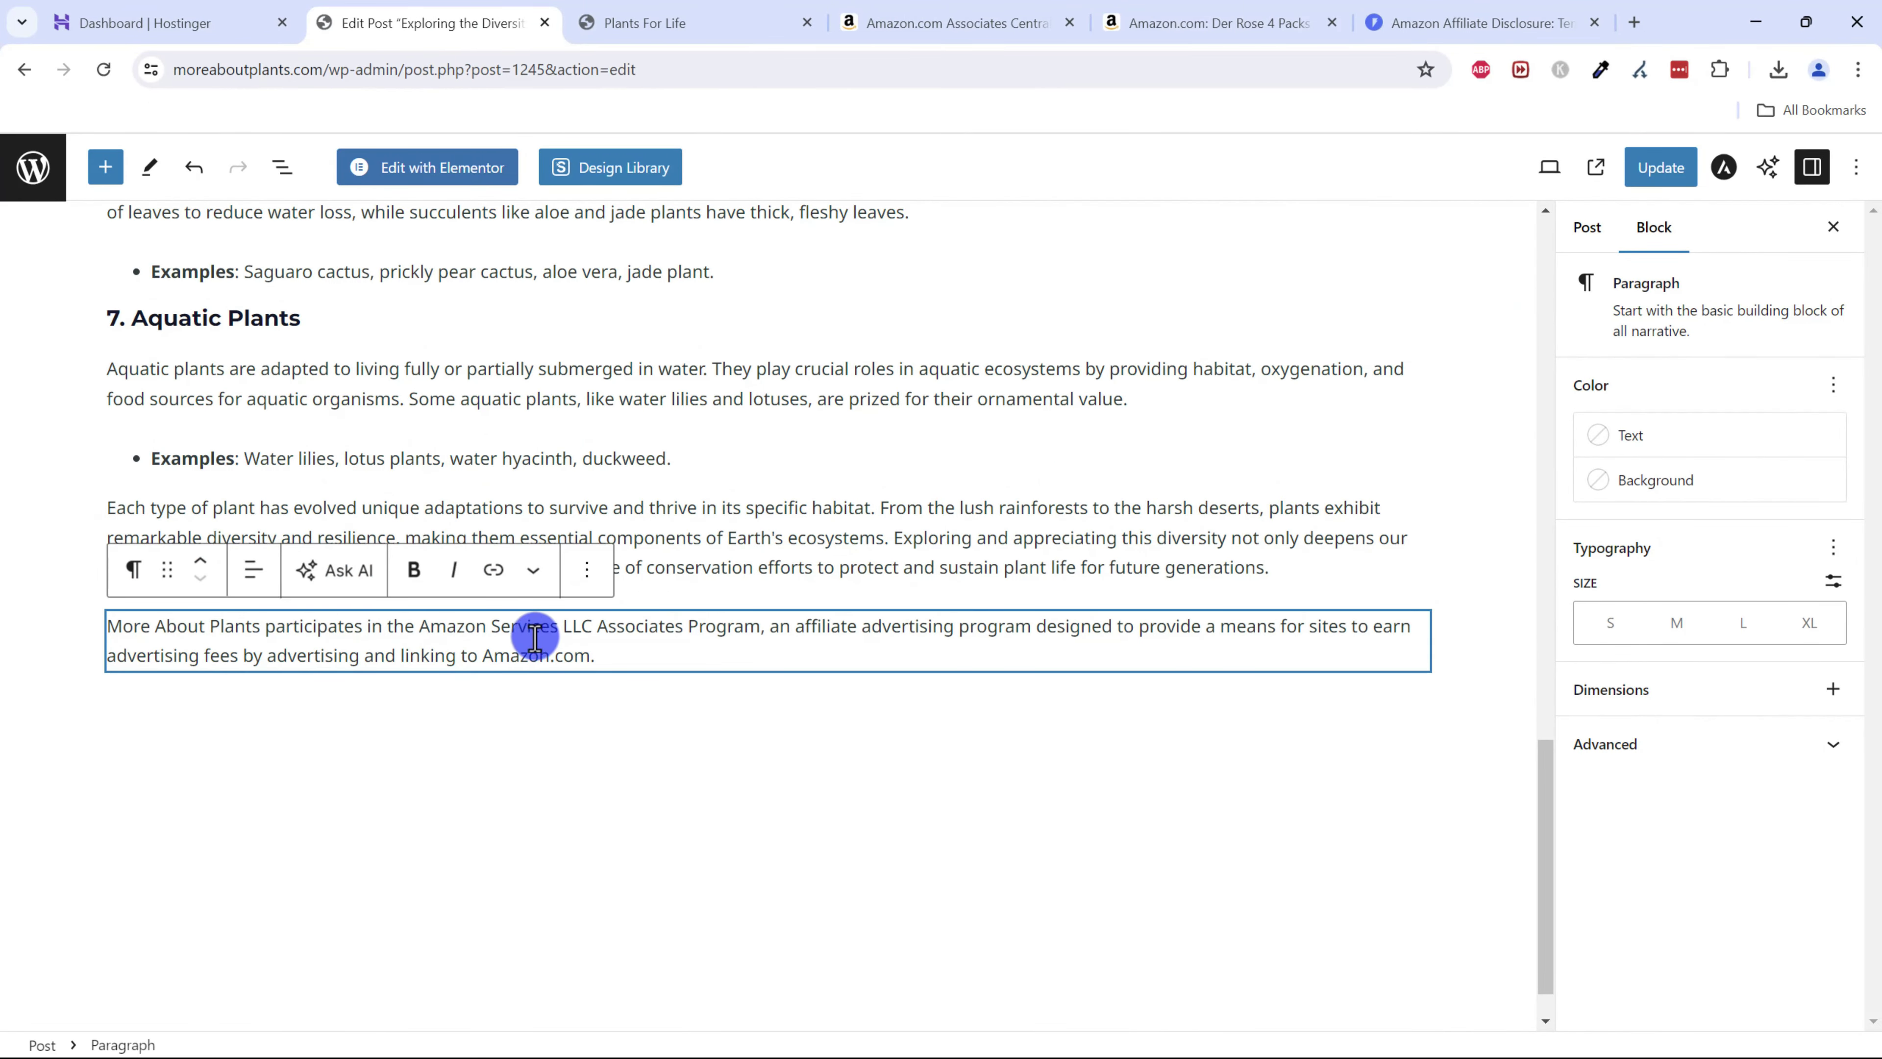
- Review the disclosure template and introduction in the Termly article and return to the post editor
{"action": "left_click", "coordinate": [1456, 15]}
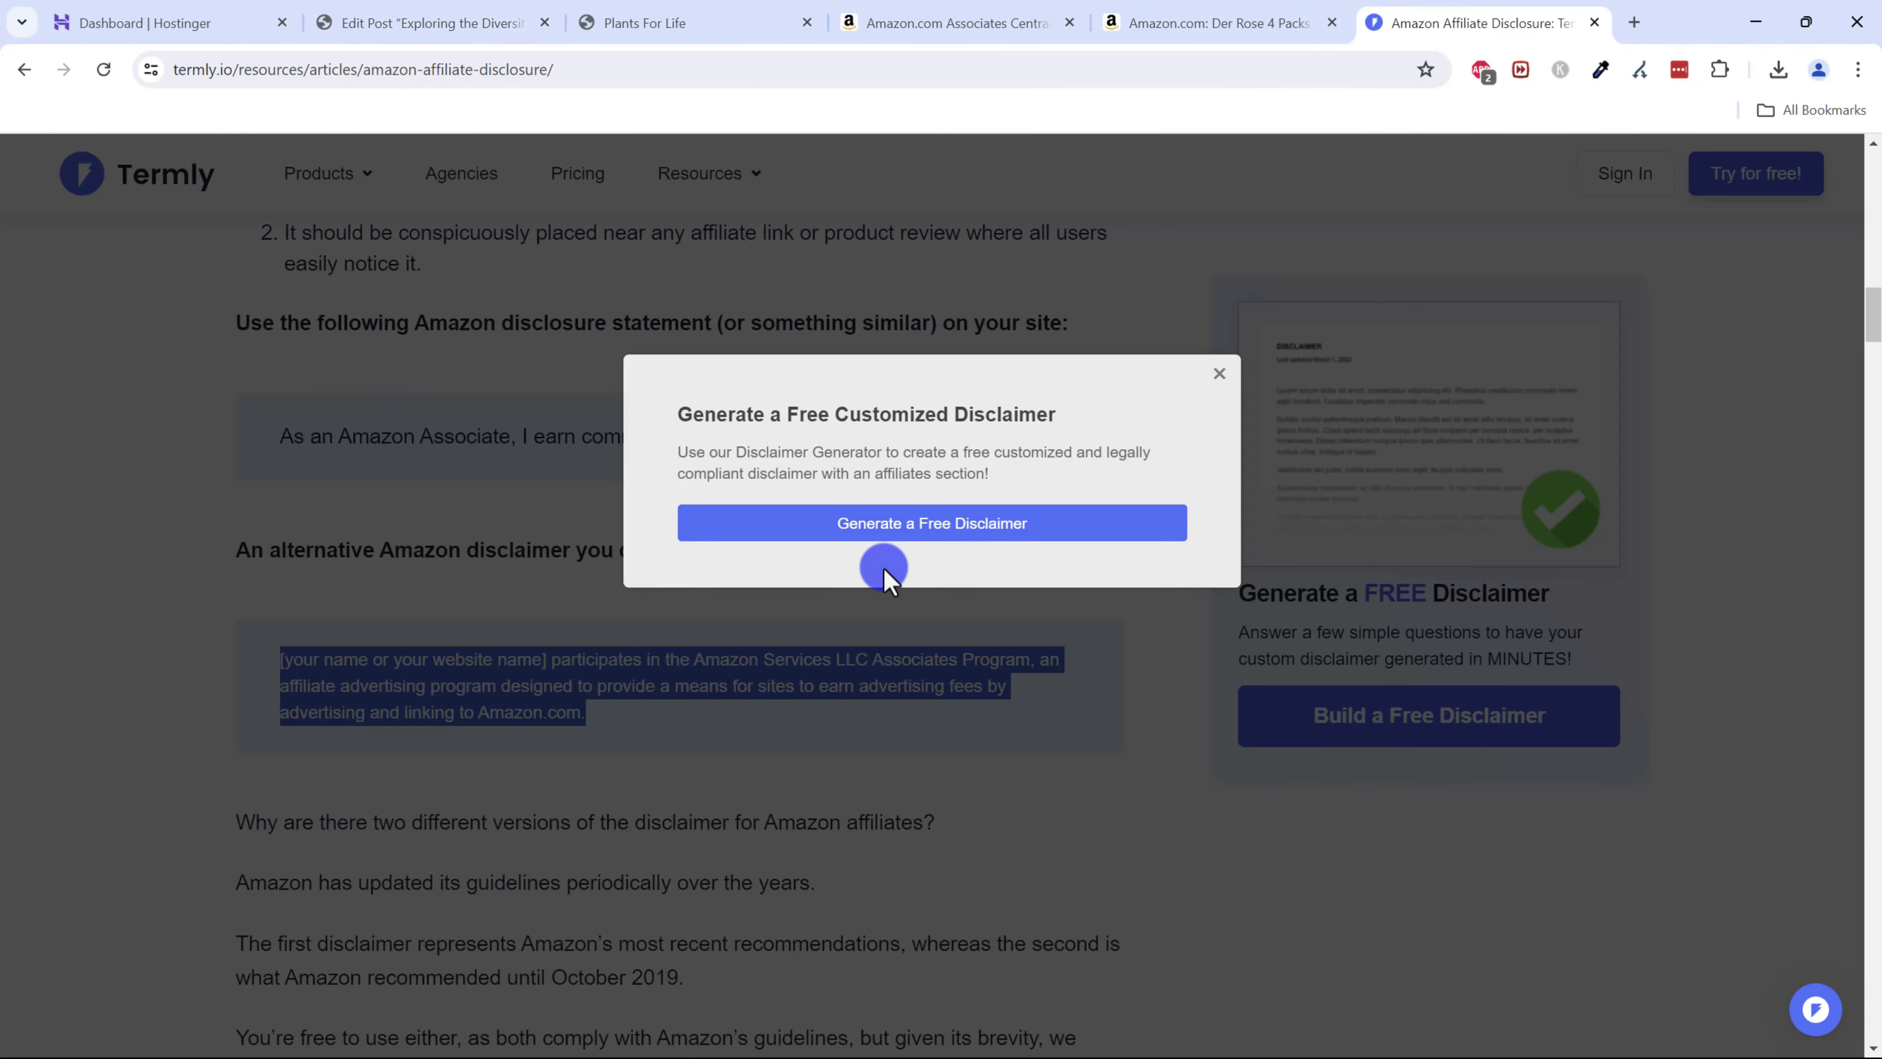
{"action": "left_click", "coordinate": [1218, 372]}
{"action": "scroll", "coordinate": [748, 631], "scroll_direction": "up", "scroll_amount": 5}
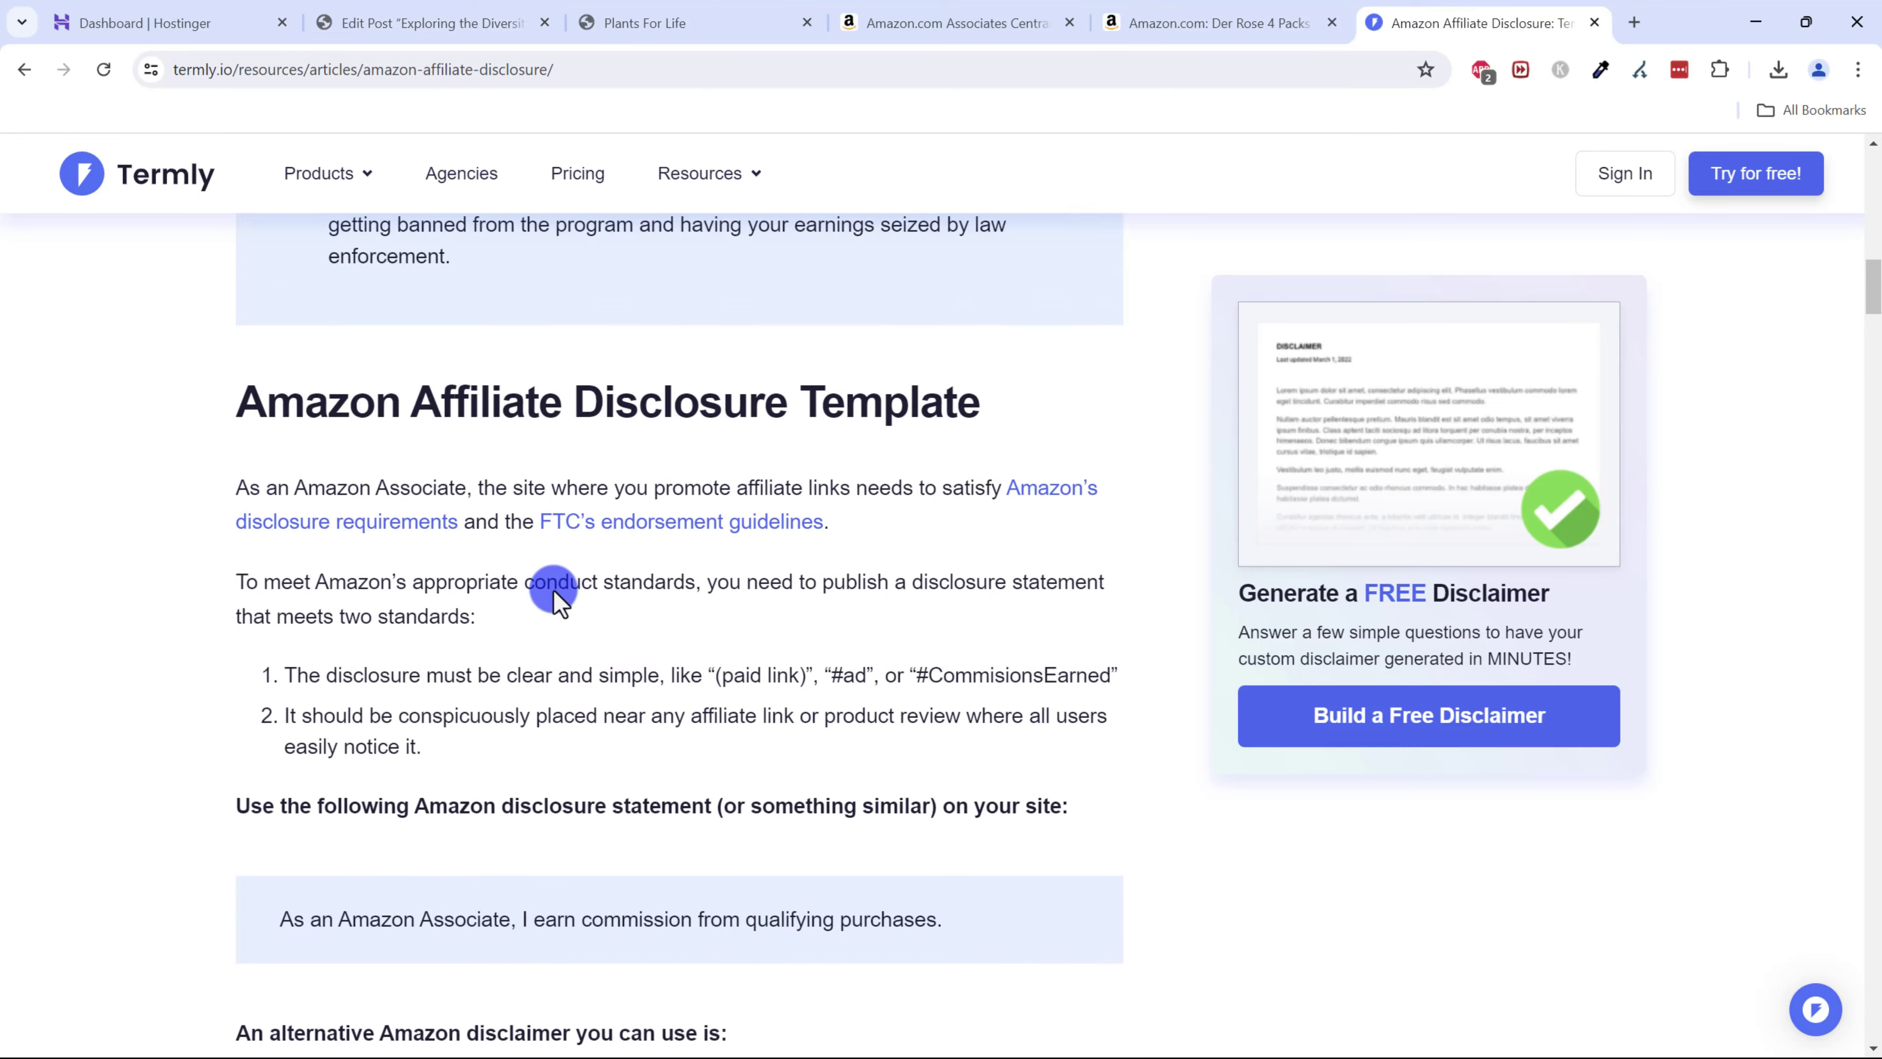
{"action": "scroll", "coordinate": [554, 590], "scroll_direction": "up", "scroll_amount": 15}
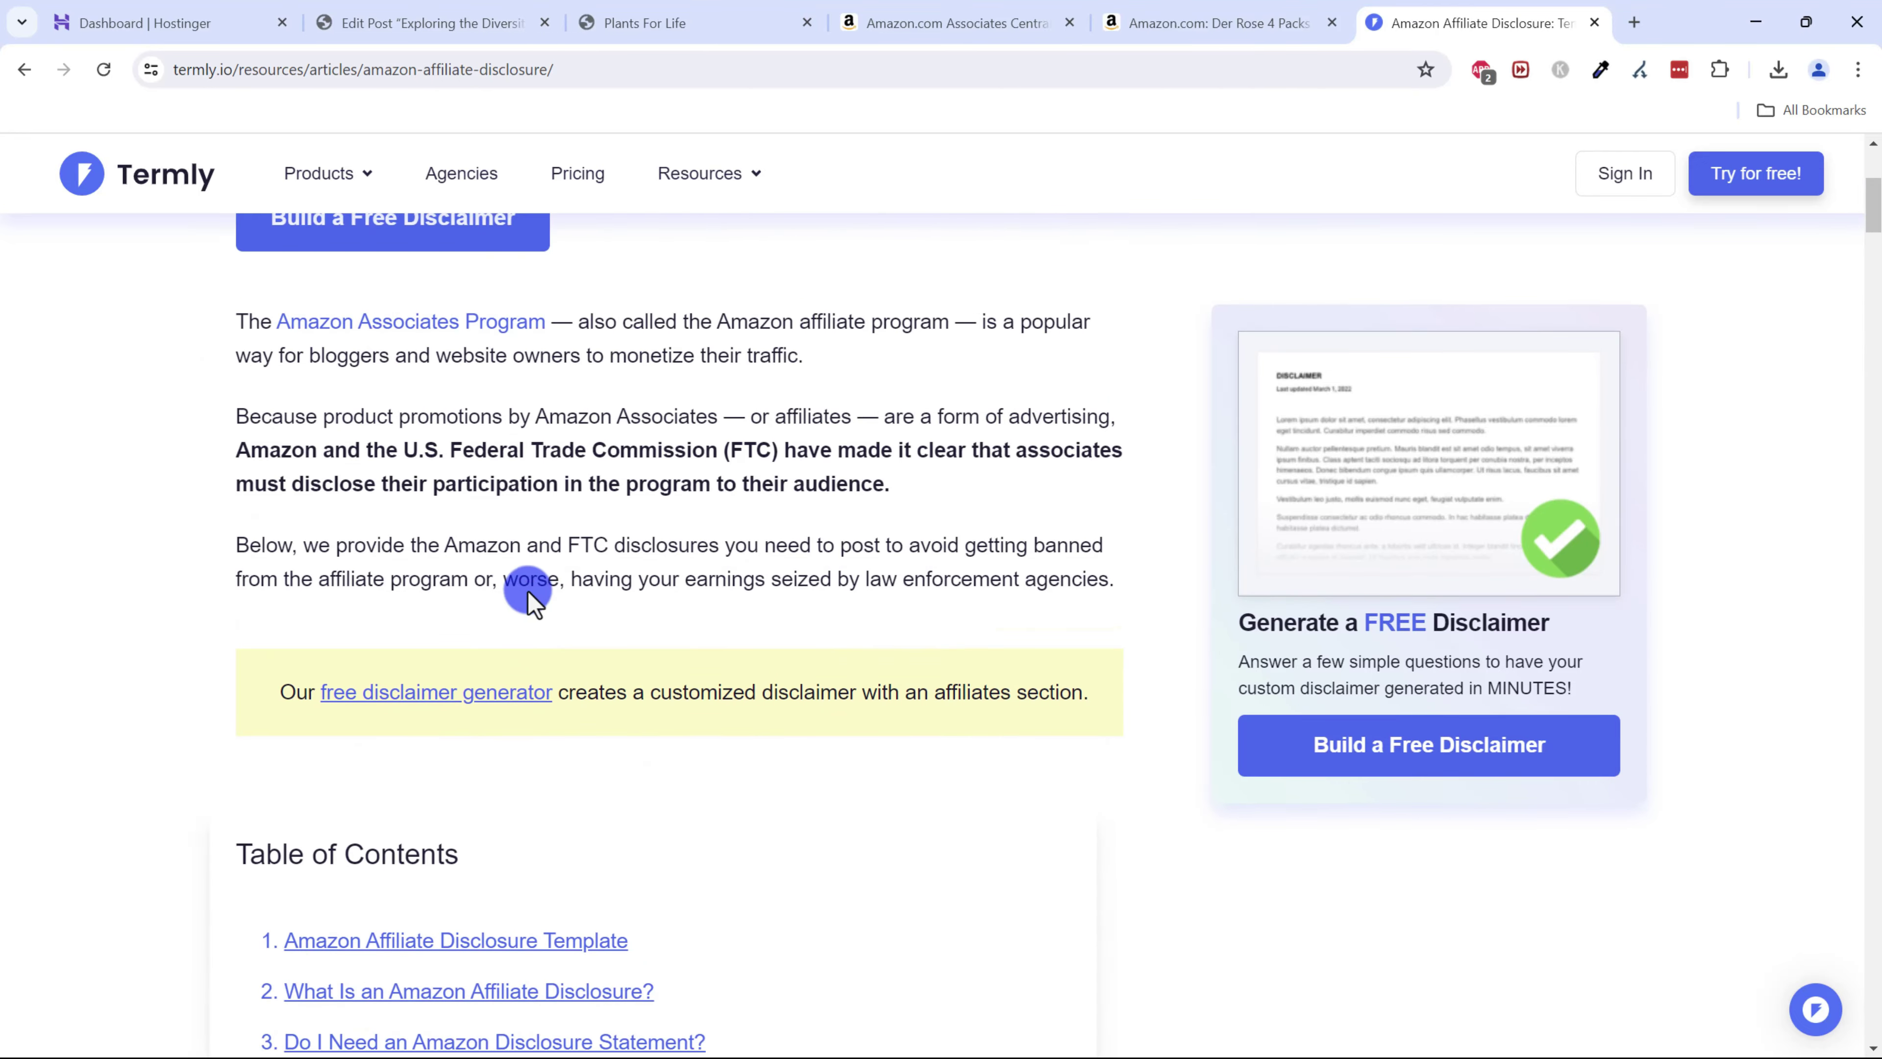
{"action": "scroll", "coordinate": [530, 592], "scroll_direction": "up", "scroll_amount": 3}
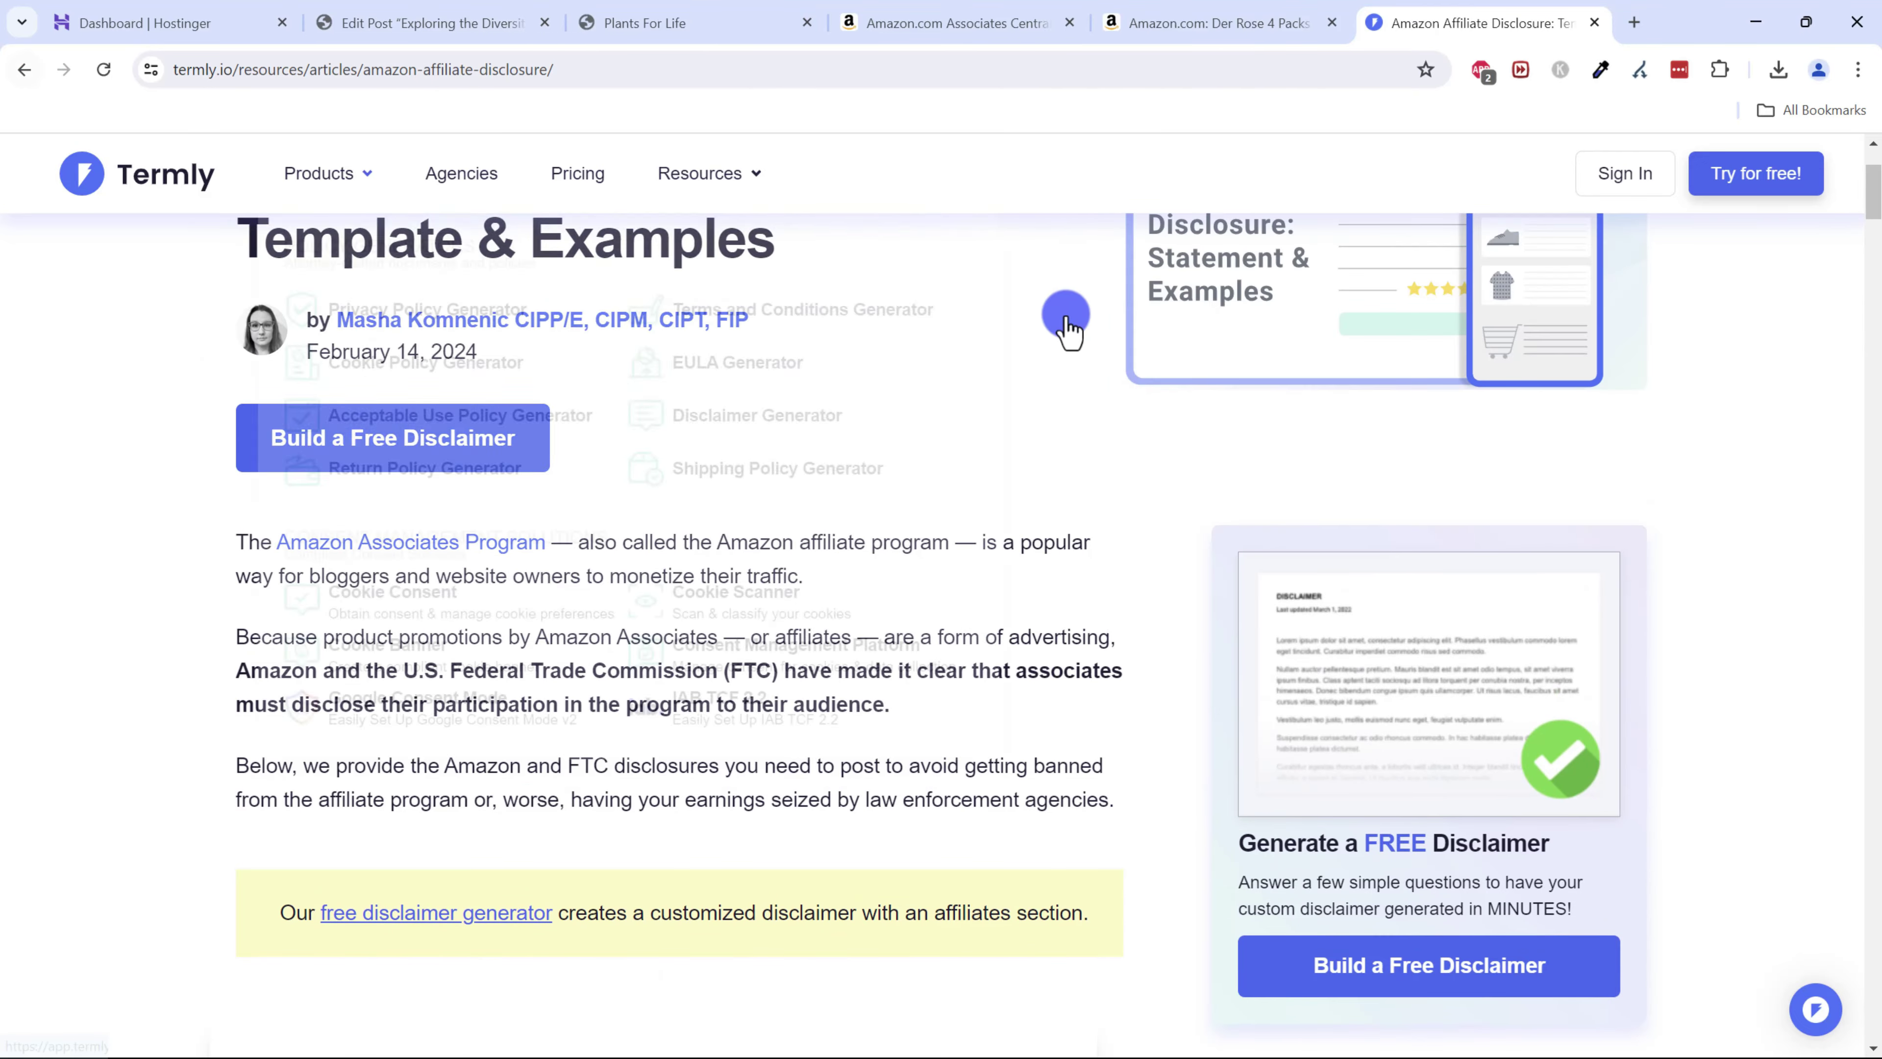
{"action": "left_click", "coordinate": [714, 16]}
{"action": "left_click", "coordinate": [425, 15]}
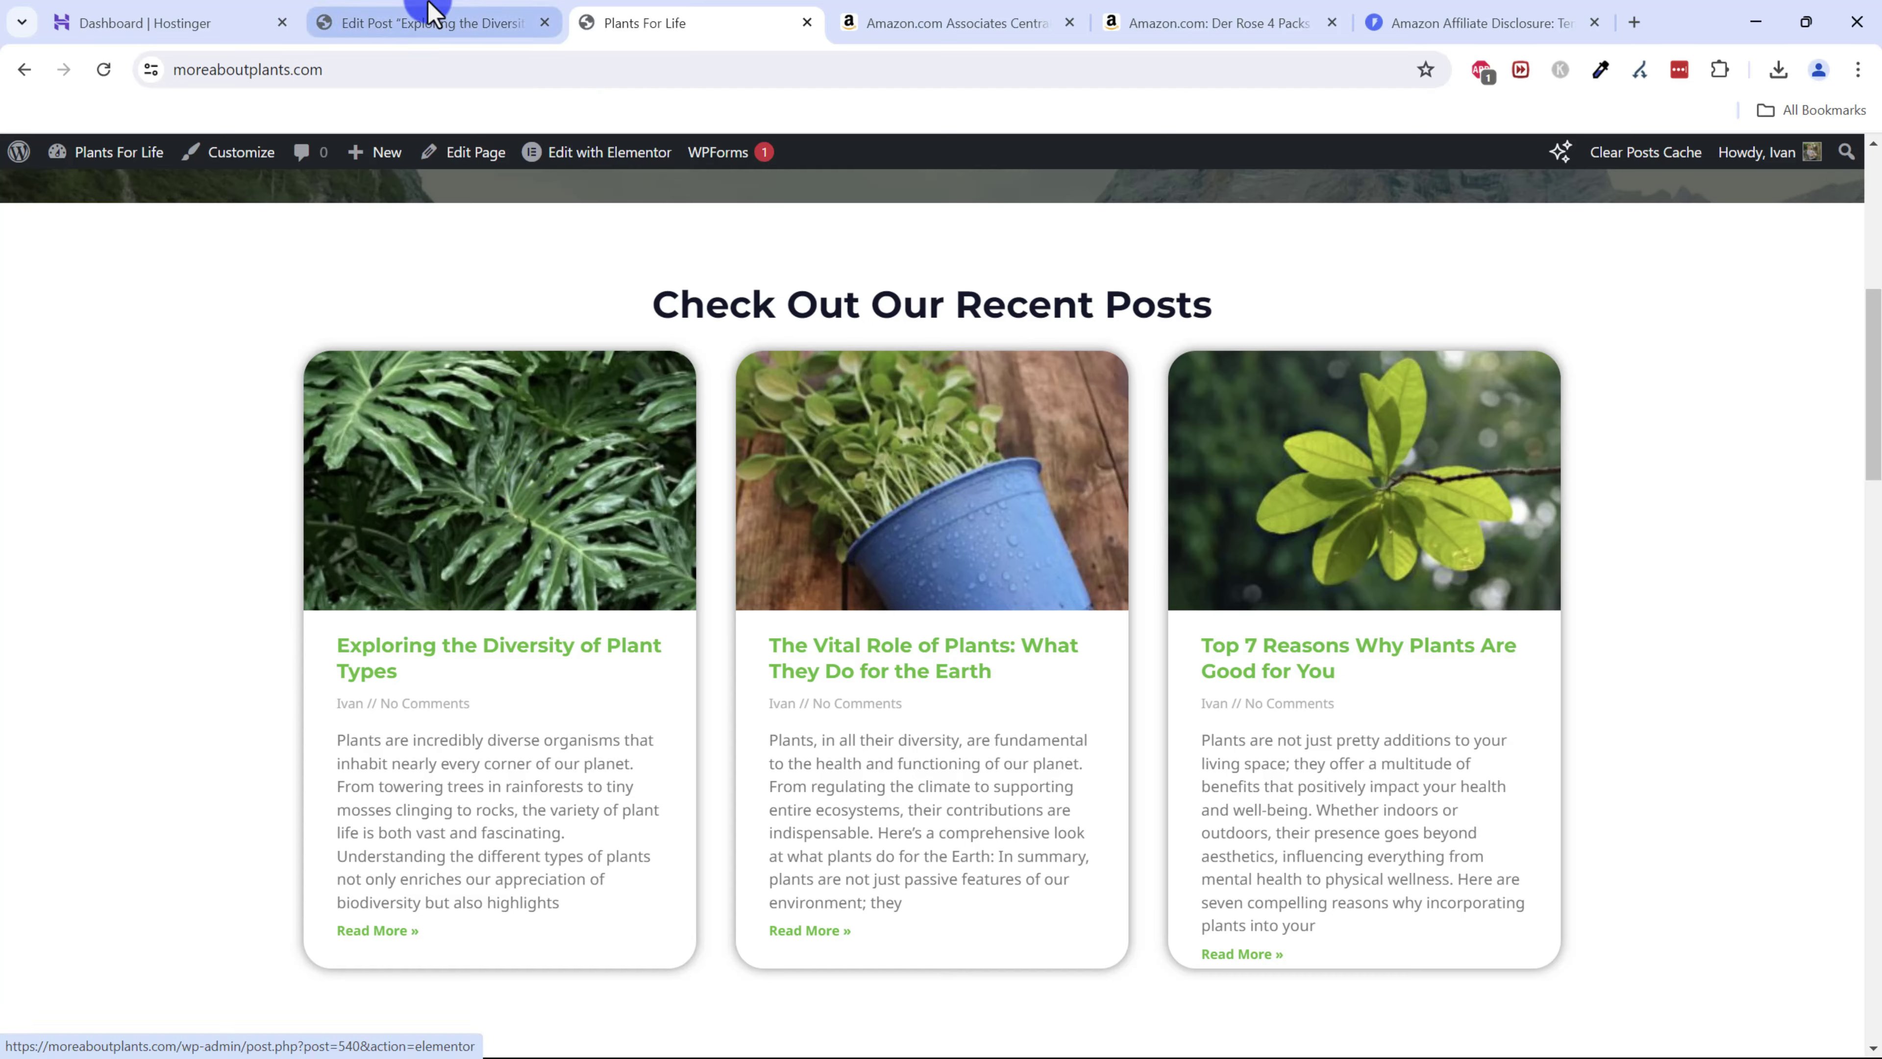
- Make the entire Amazon disclaimer paragraph at the end of the post bold
{"action": "left_click", "coordinate": [316, 629]}
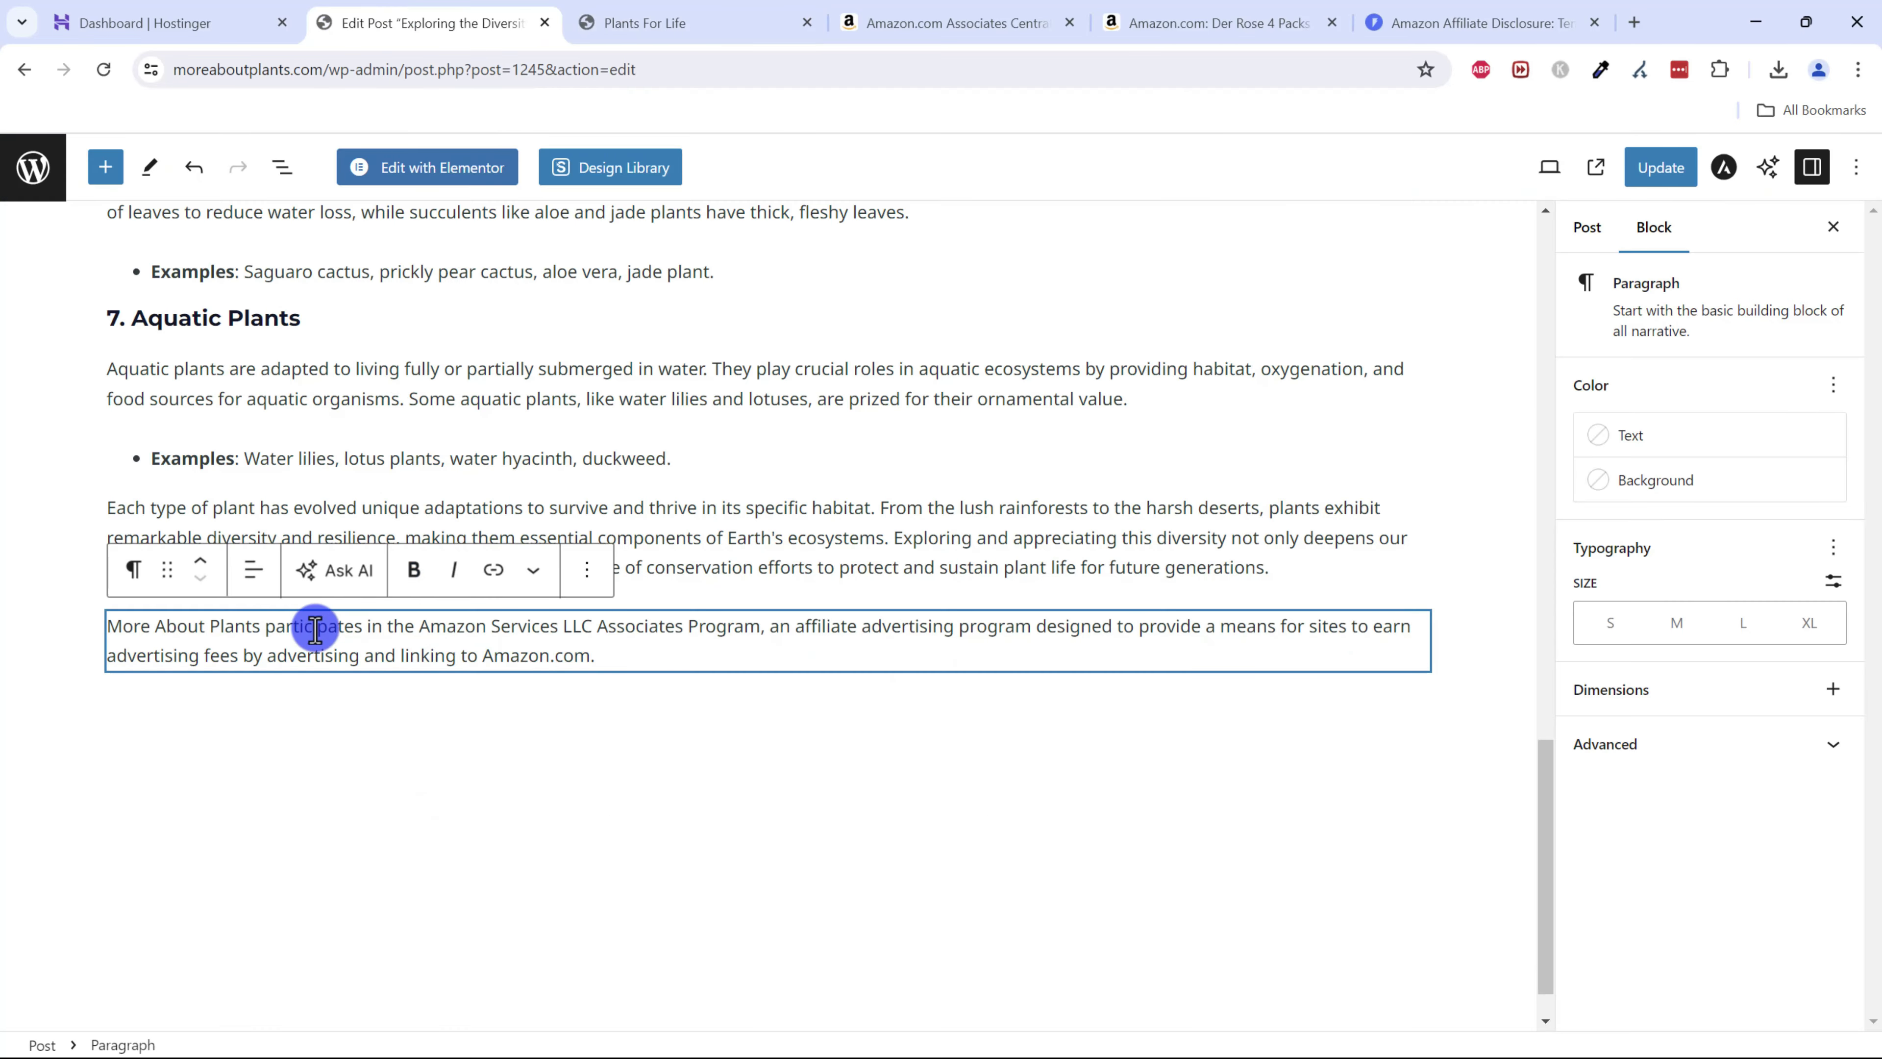
{"action": "triple_click", "coordinate": [315, 629]}
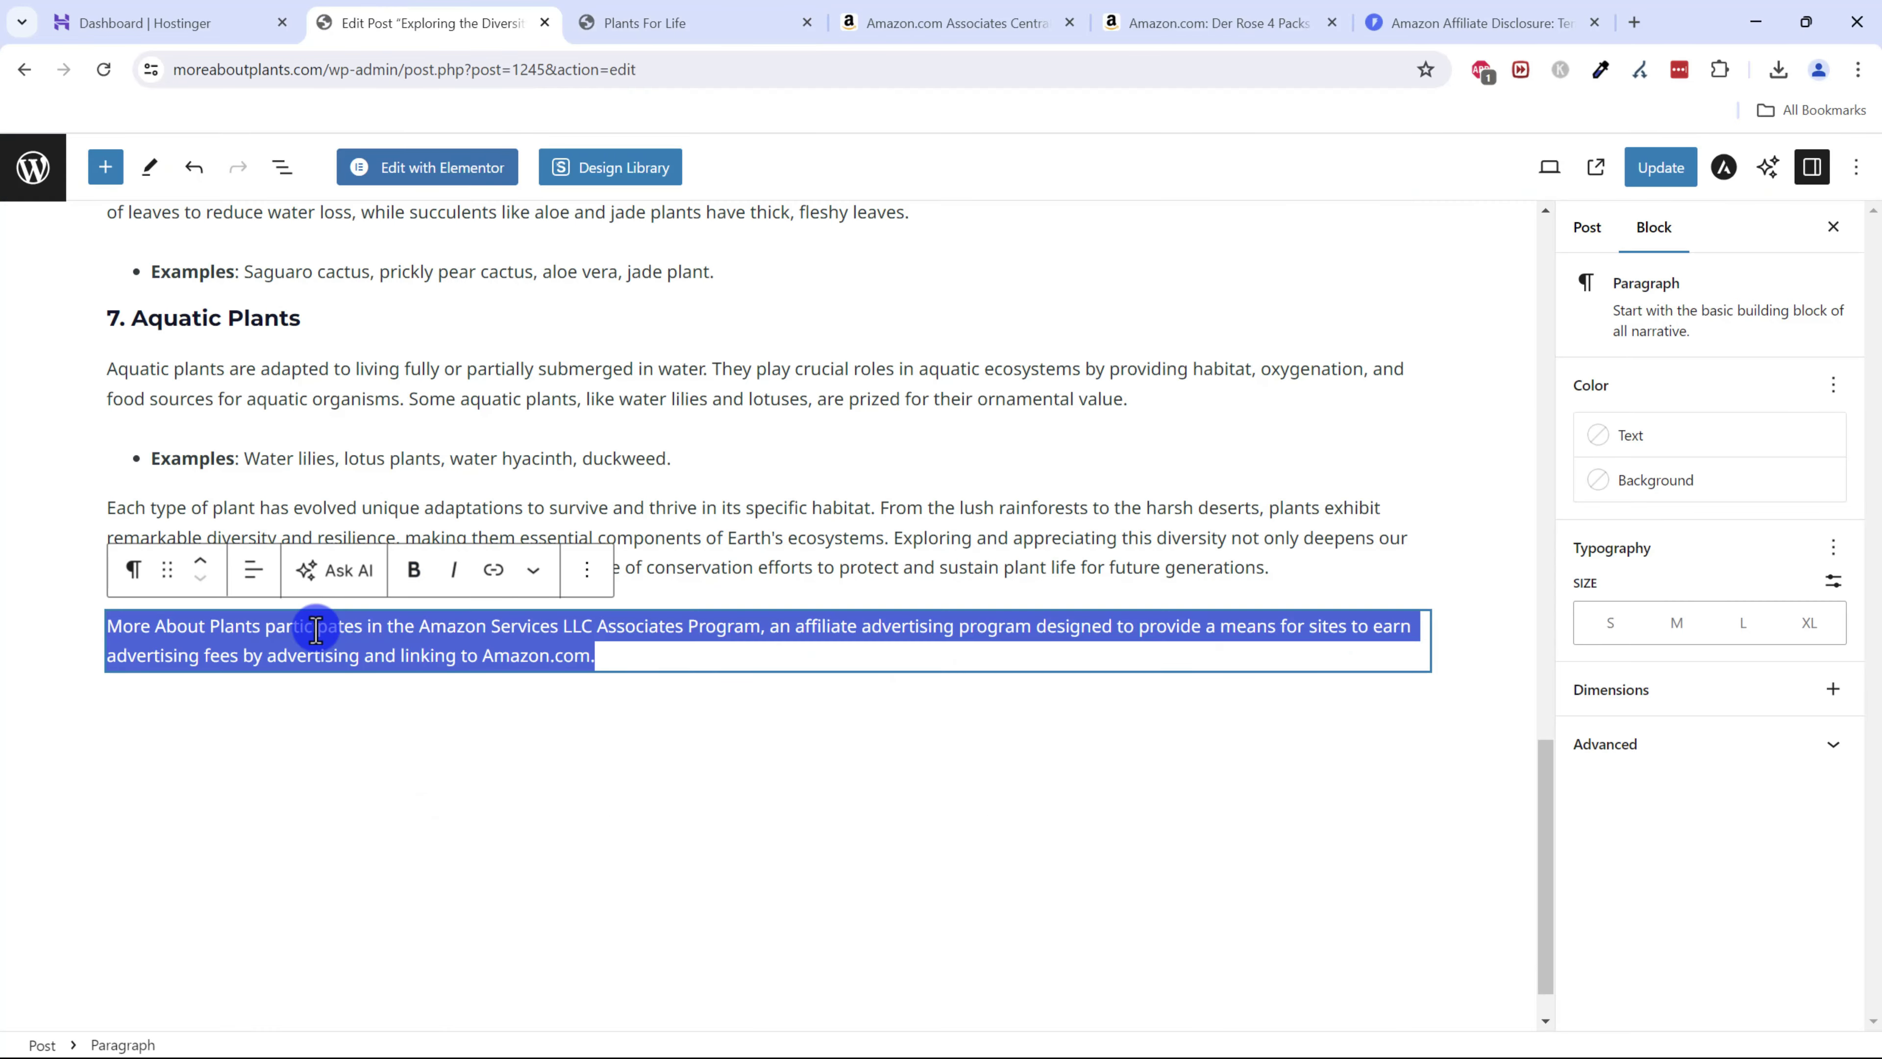
{"action": "left_click", "coordinate": [415, 570]}
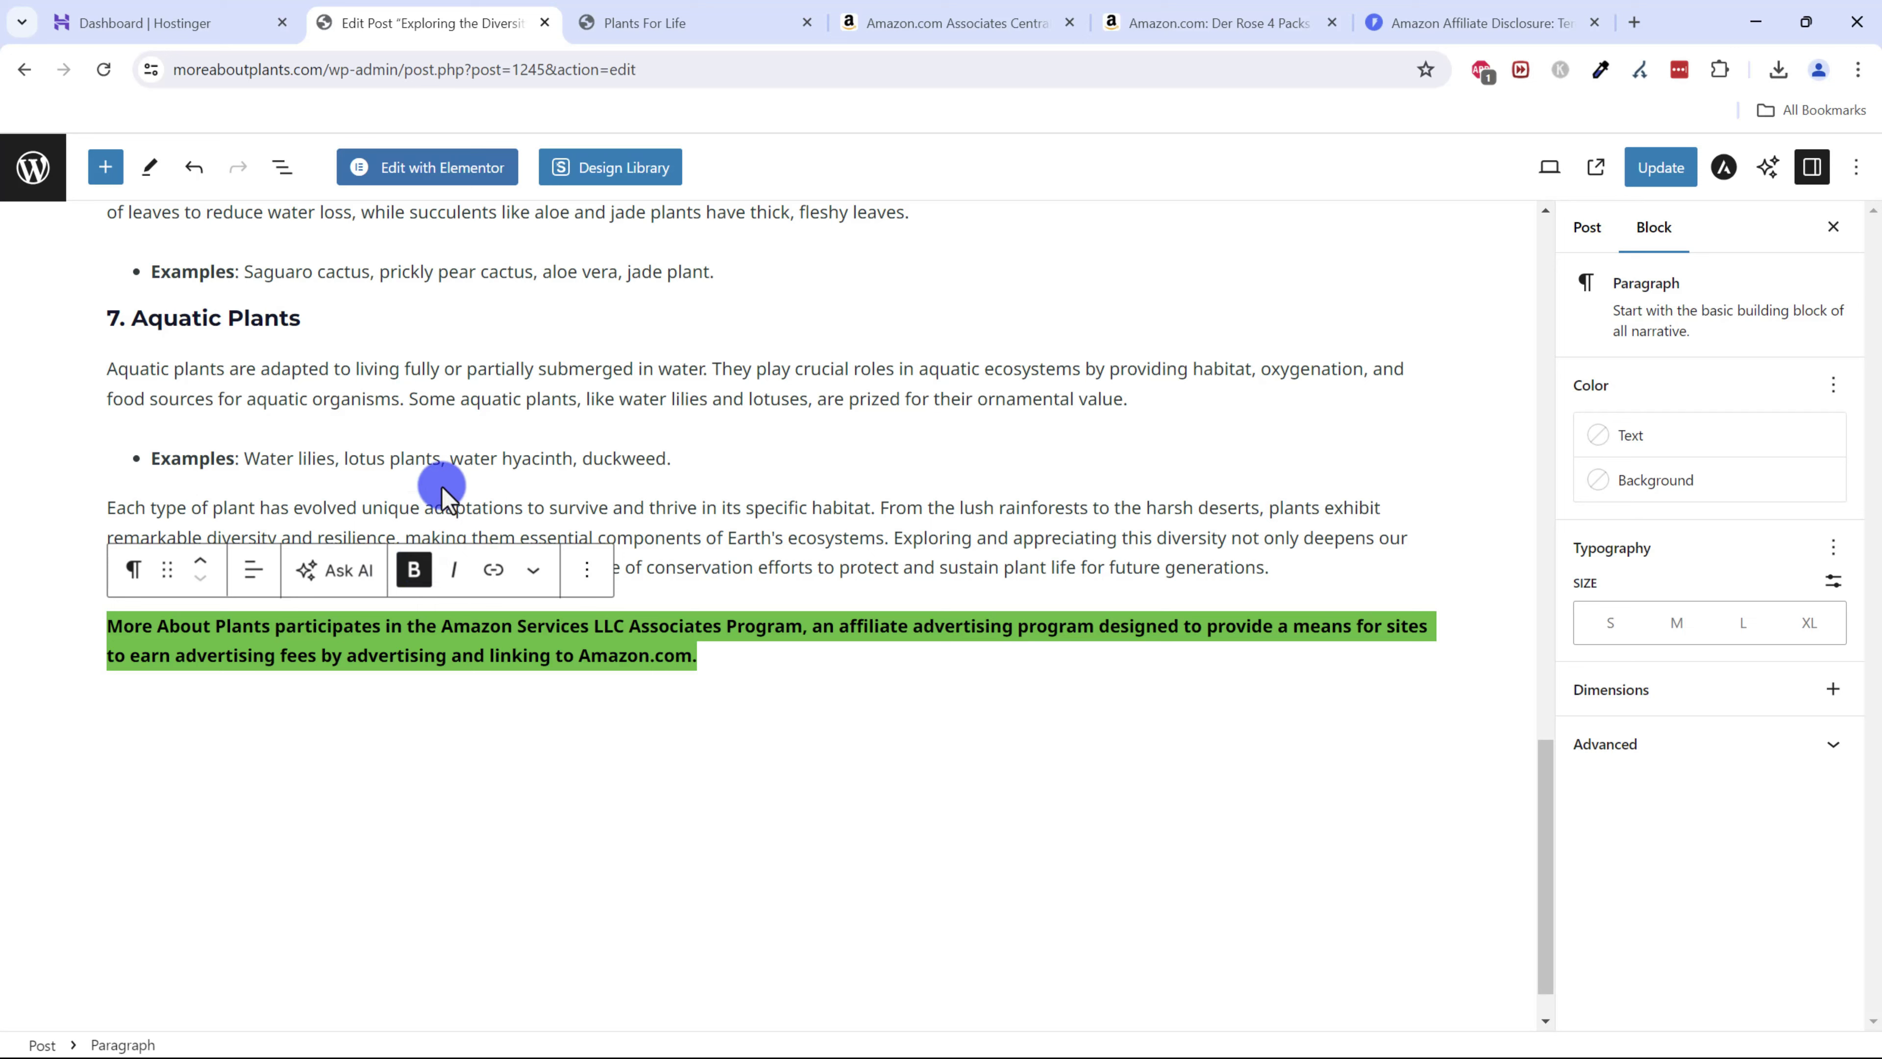
{"action": "left_click", "coordinate": [475, 458]}
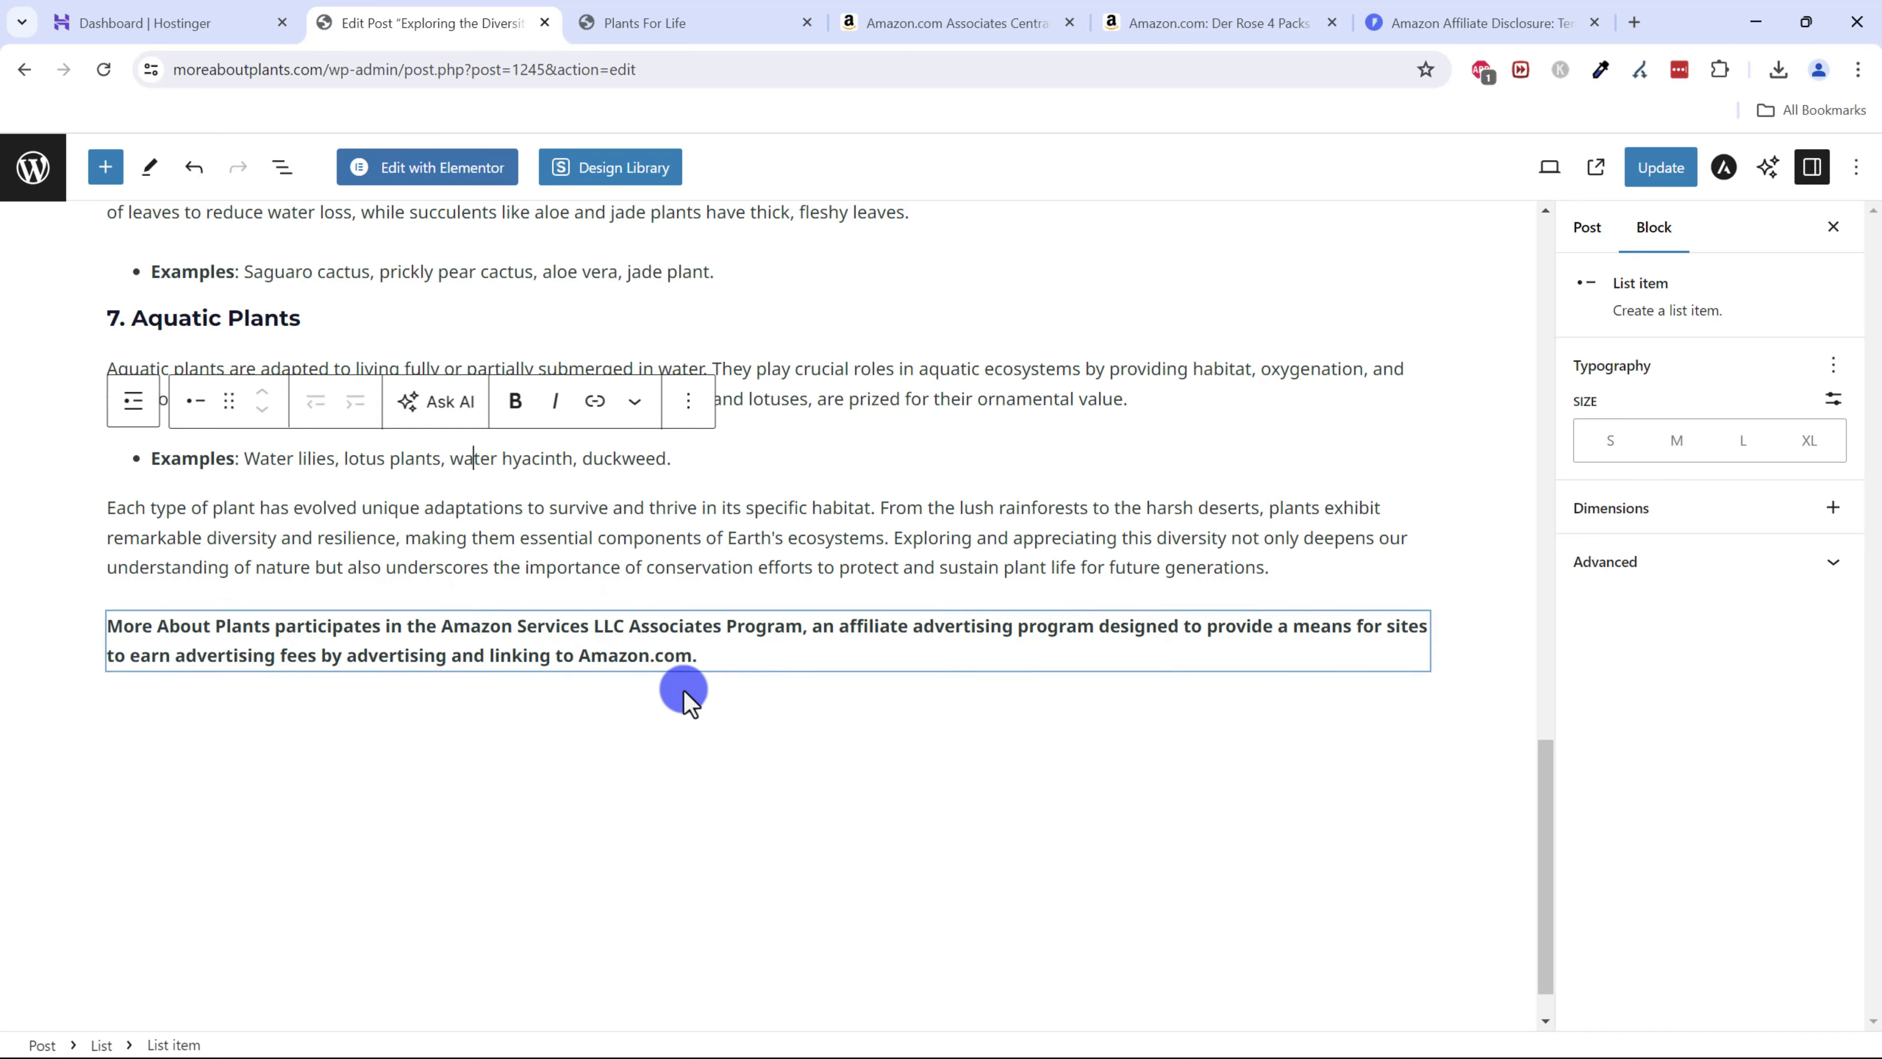
- Review the bold disclaimer and the linked Der Rose sentence in the post
{"action": "scroll", "coordinate": [586, 793], "scroll_direction": "up", "scroll_amount": 2}
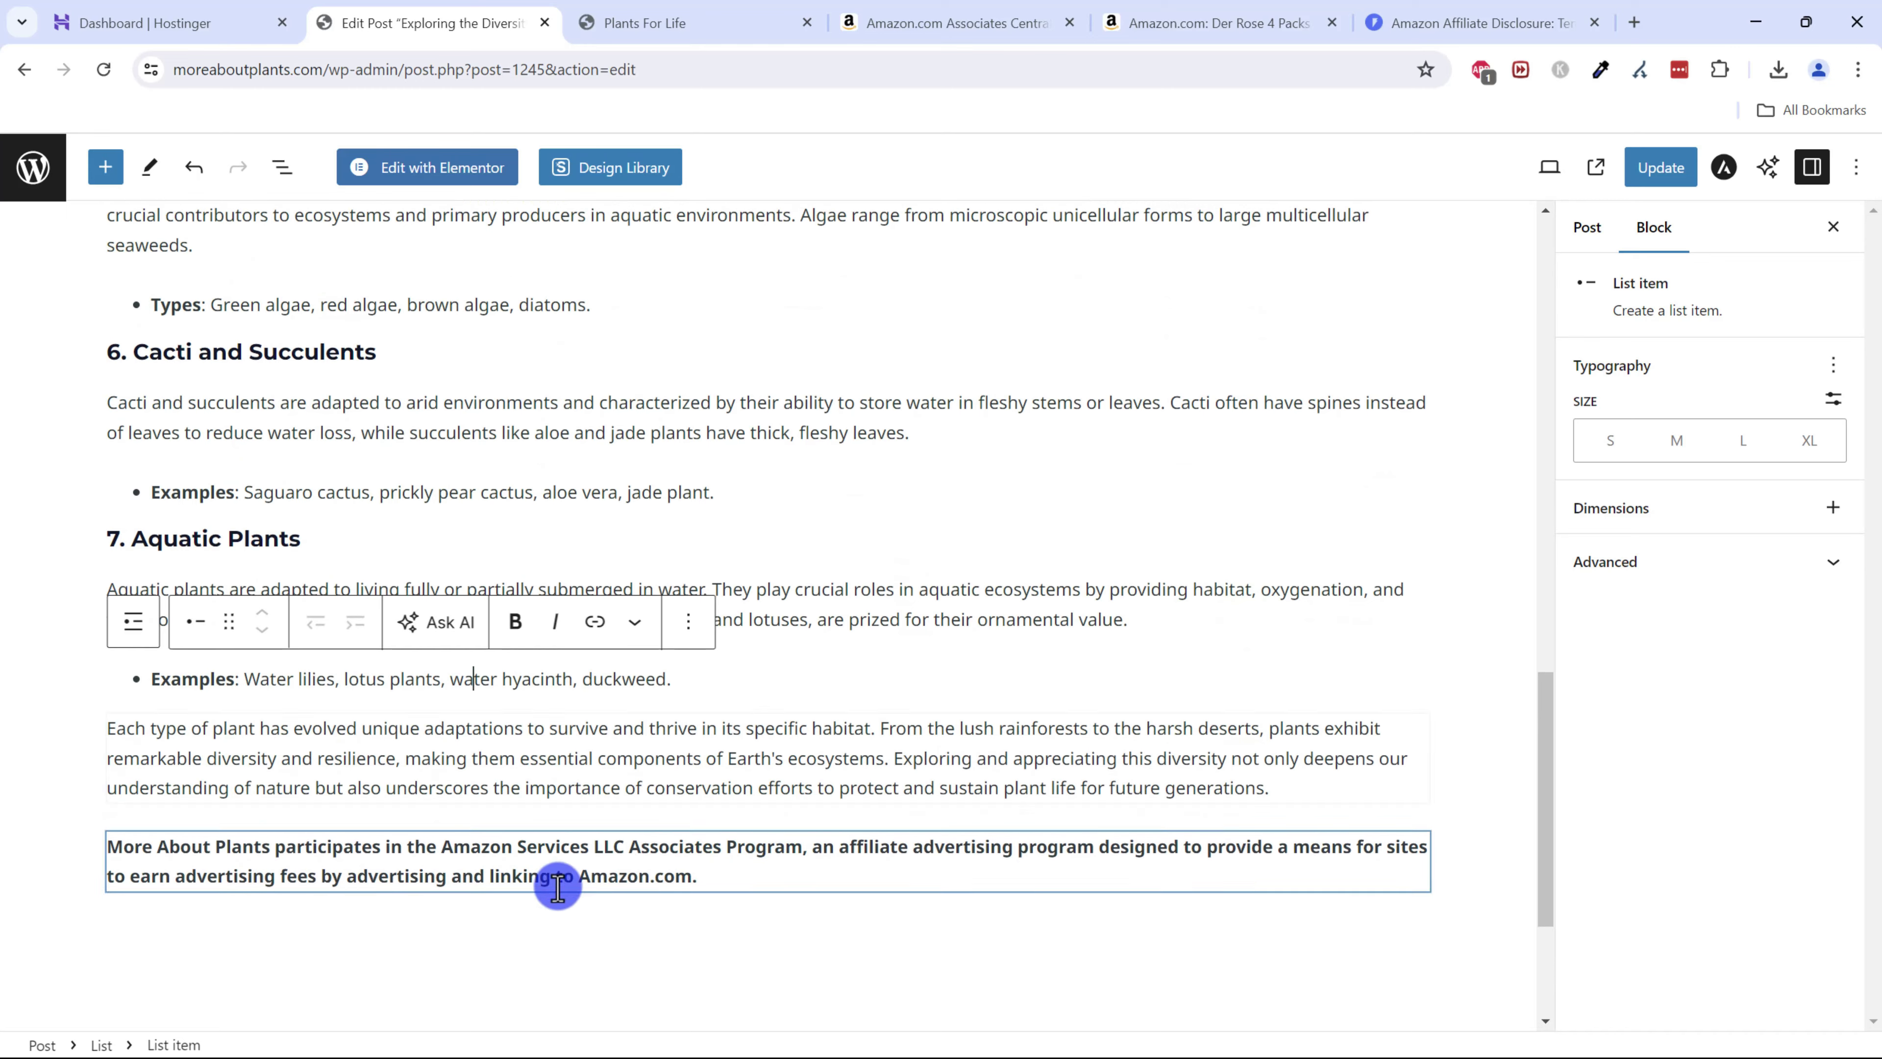
{"action": "triple_click", "coordinate": [556, 872]}
{"action": "left_click", "coordinate": [529, 927]}
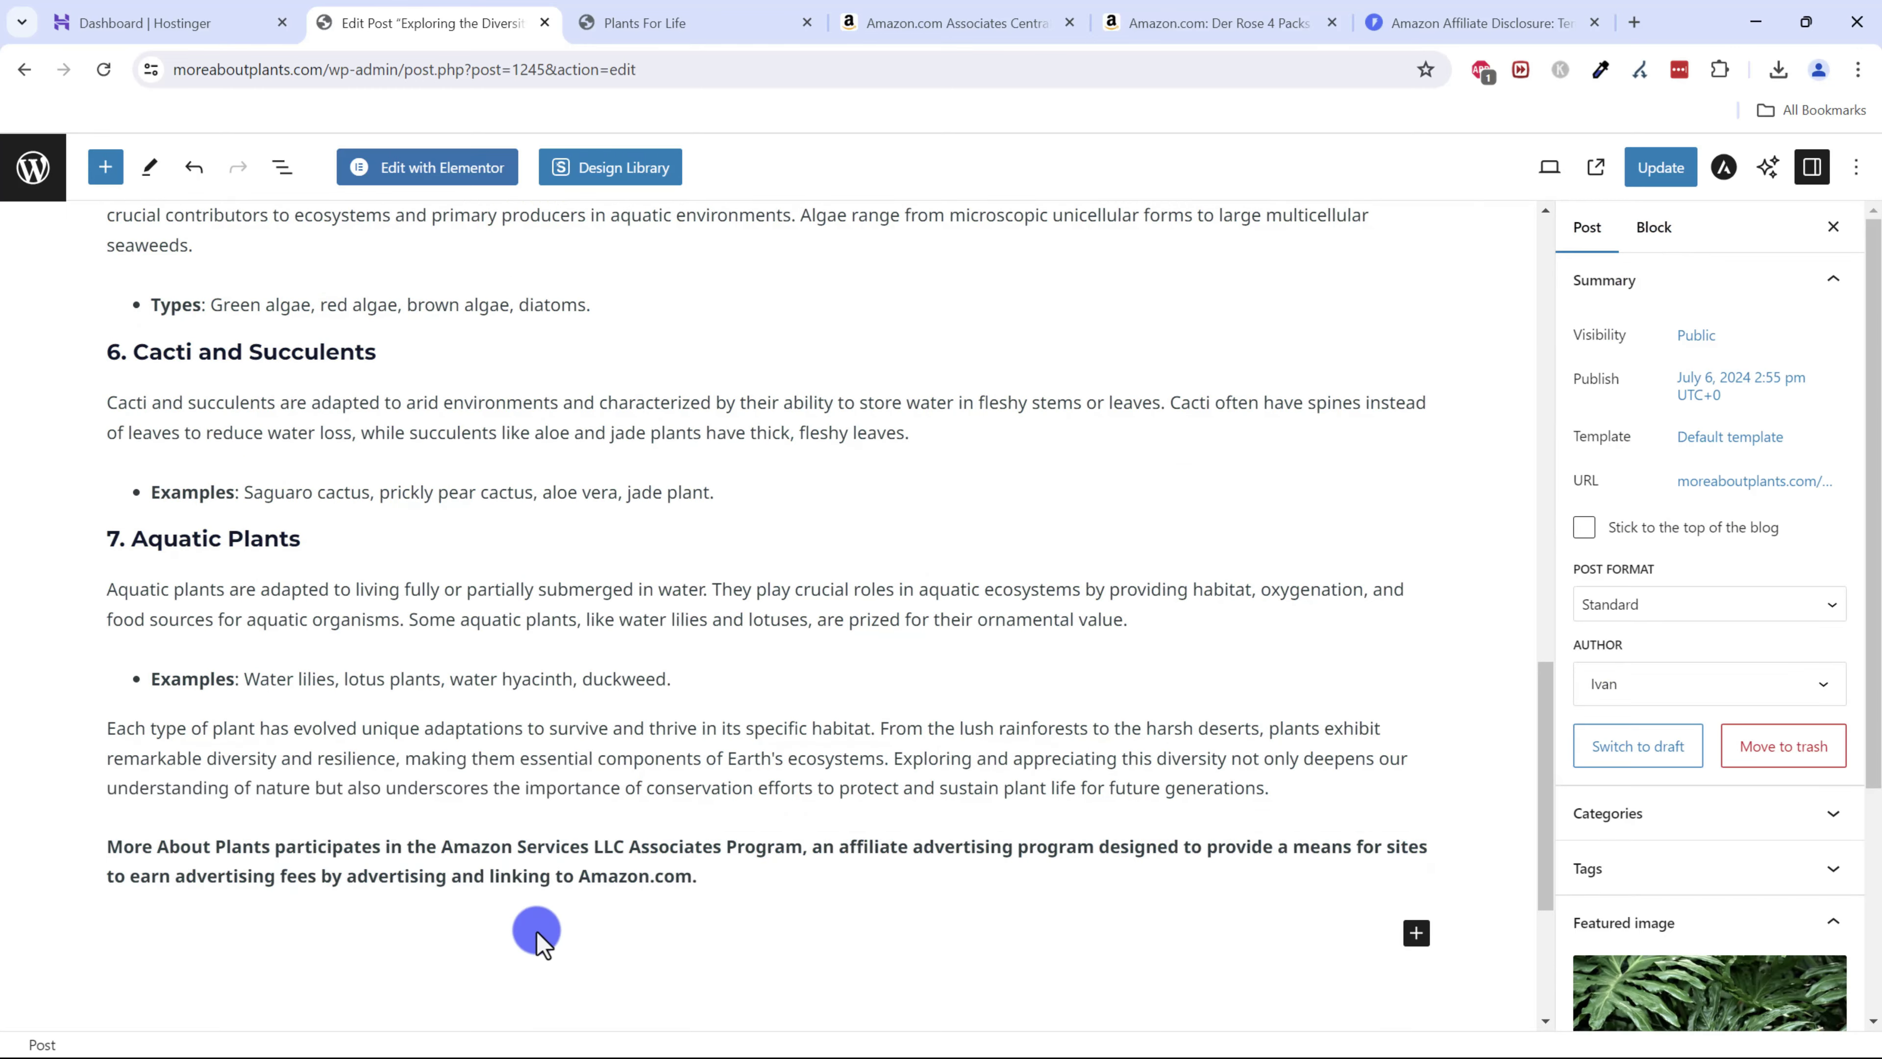
{"action": "scroll", "coordinate": [566, 717], "scroll_direction": "up", "scroll_amount": 5}
{"action": "scroll", "coordinate": [464, 636], "scroll_direction": "up", "scroll_amount": 2}
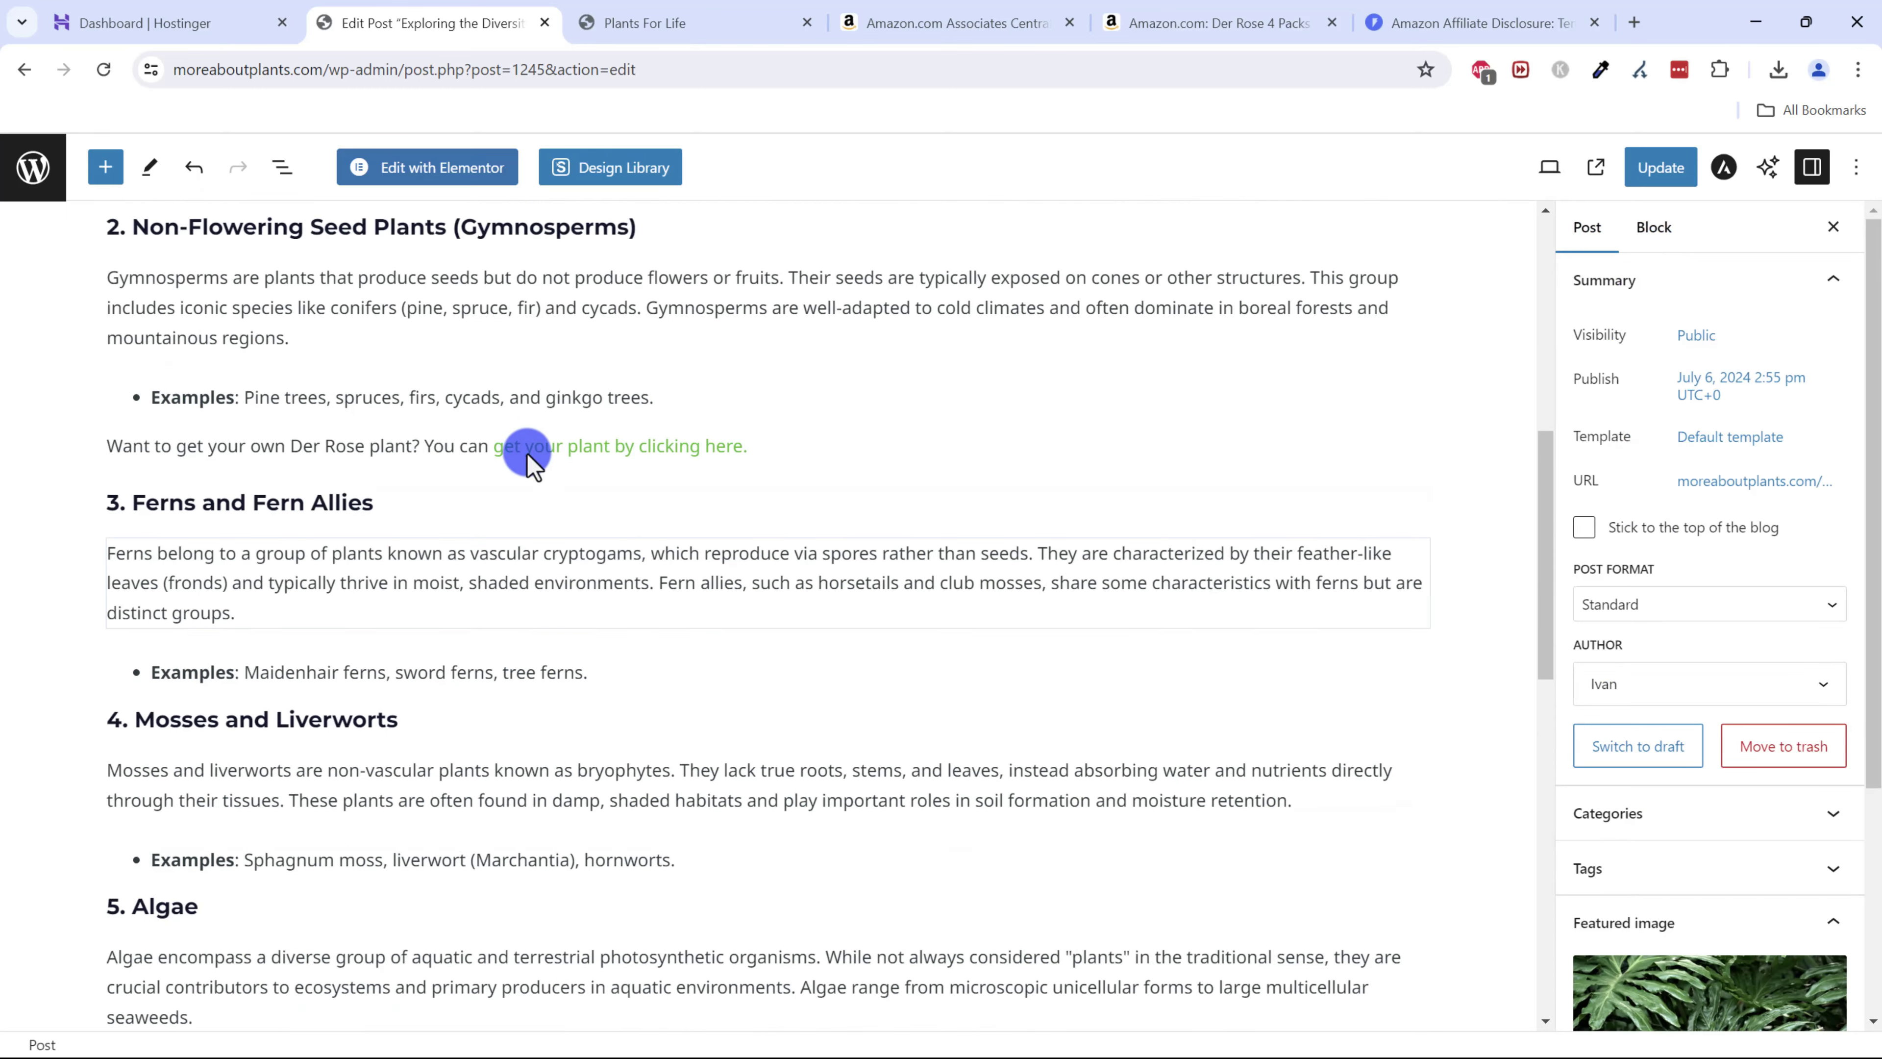
- Find the House Plant Journal & Log Book by searching Amazon for "plants book" and get its short affiliate text link
{"action": "left_click", "coordinate": [1215, 22]}
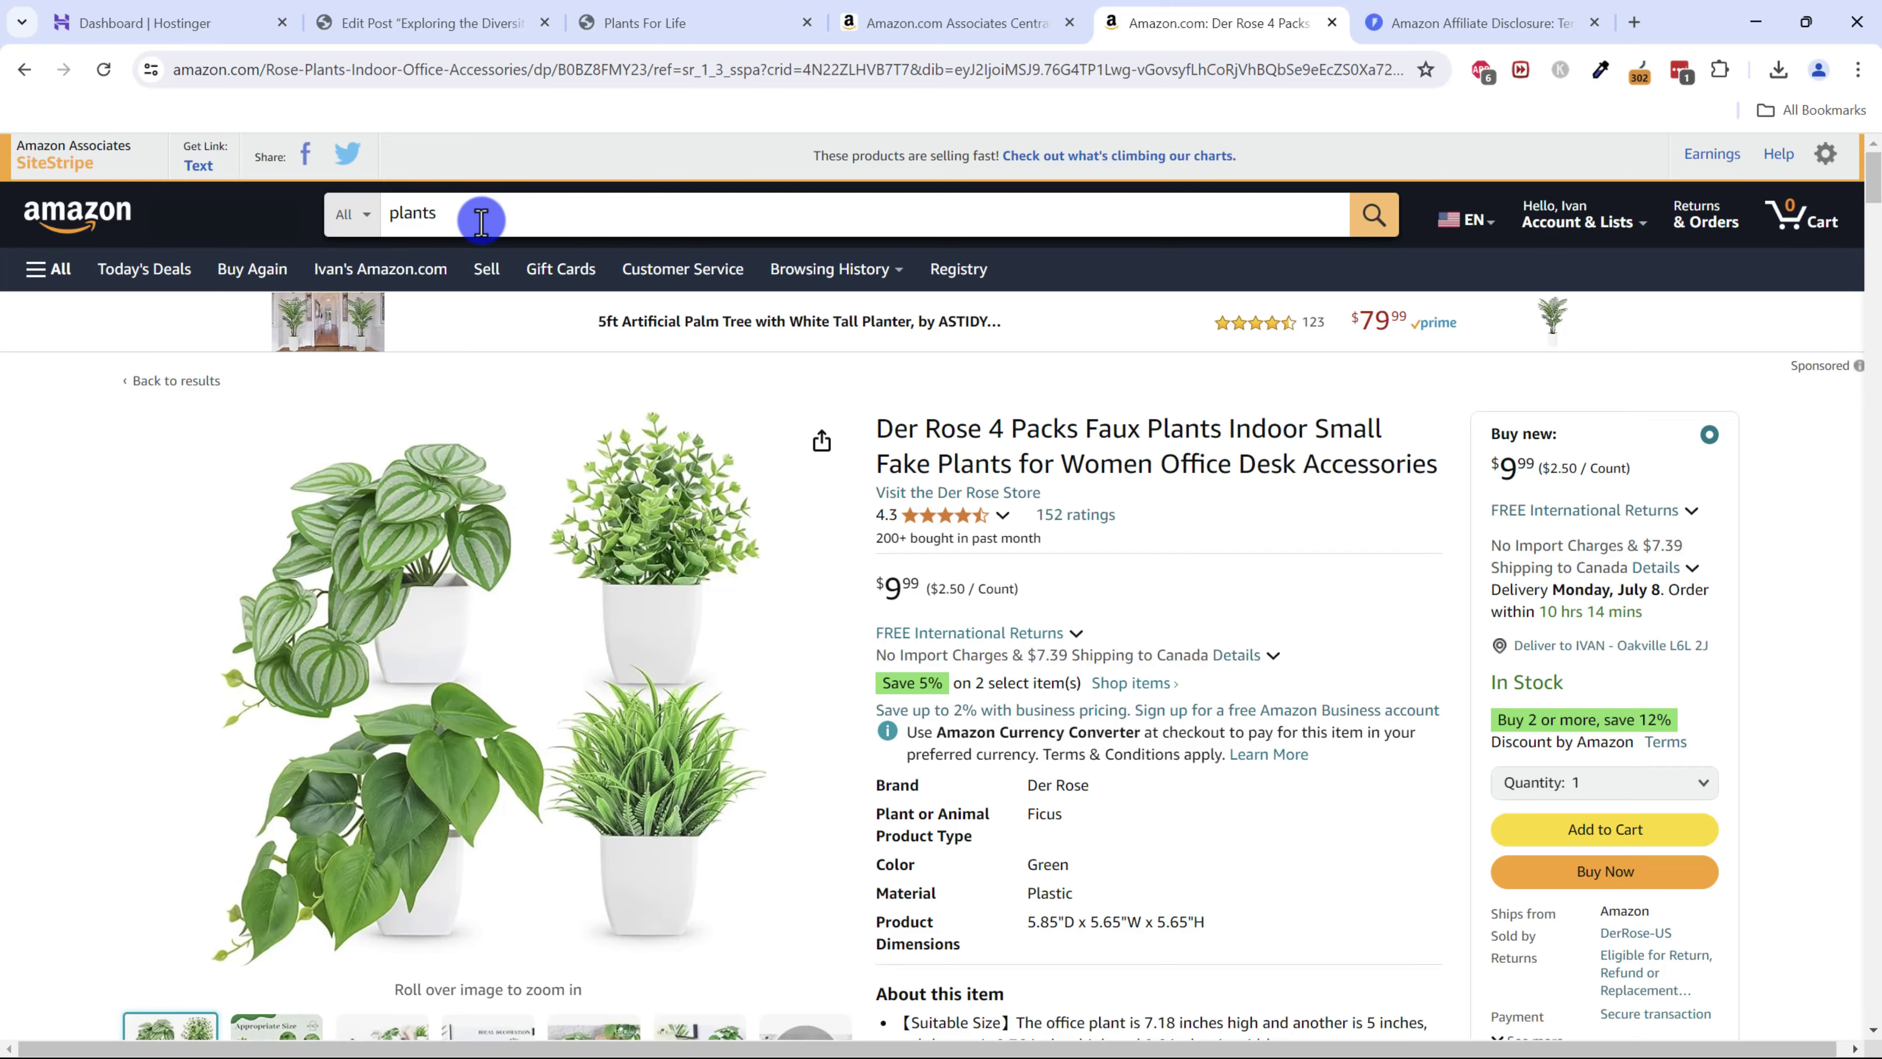
{"action": "left_click", "coordinate": [485, 211]}
{"action": "type", "text": "book"}
{"action": "key", "text": "Return"}
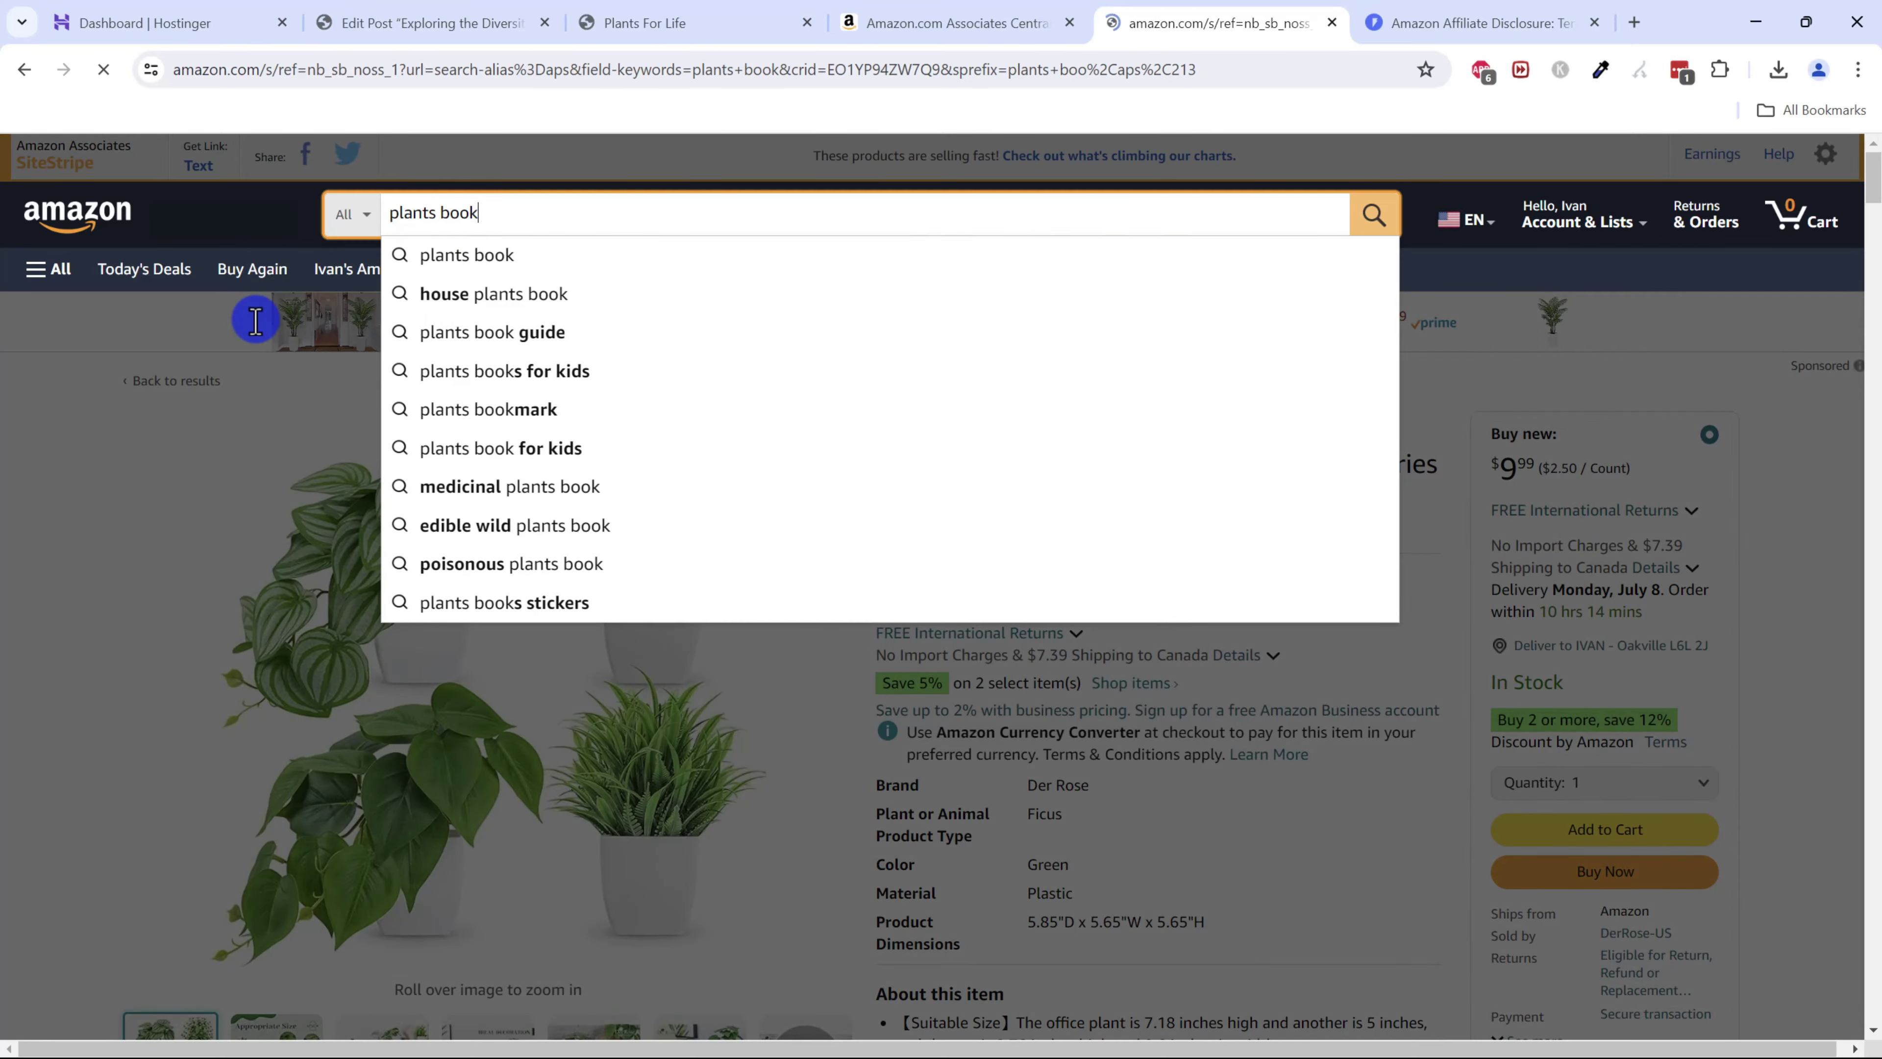
{"action": "scroll", "coordinate": [598, 639], "scroll_direction": "down", "scroll_amount": 1}
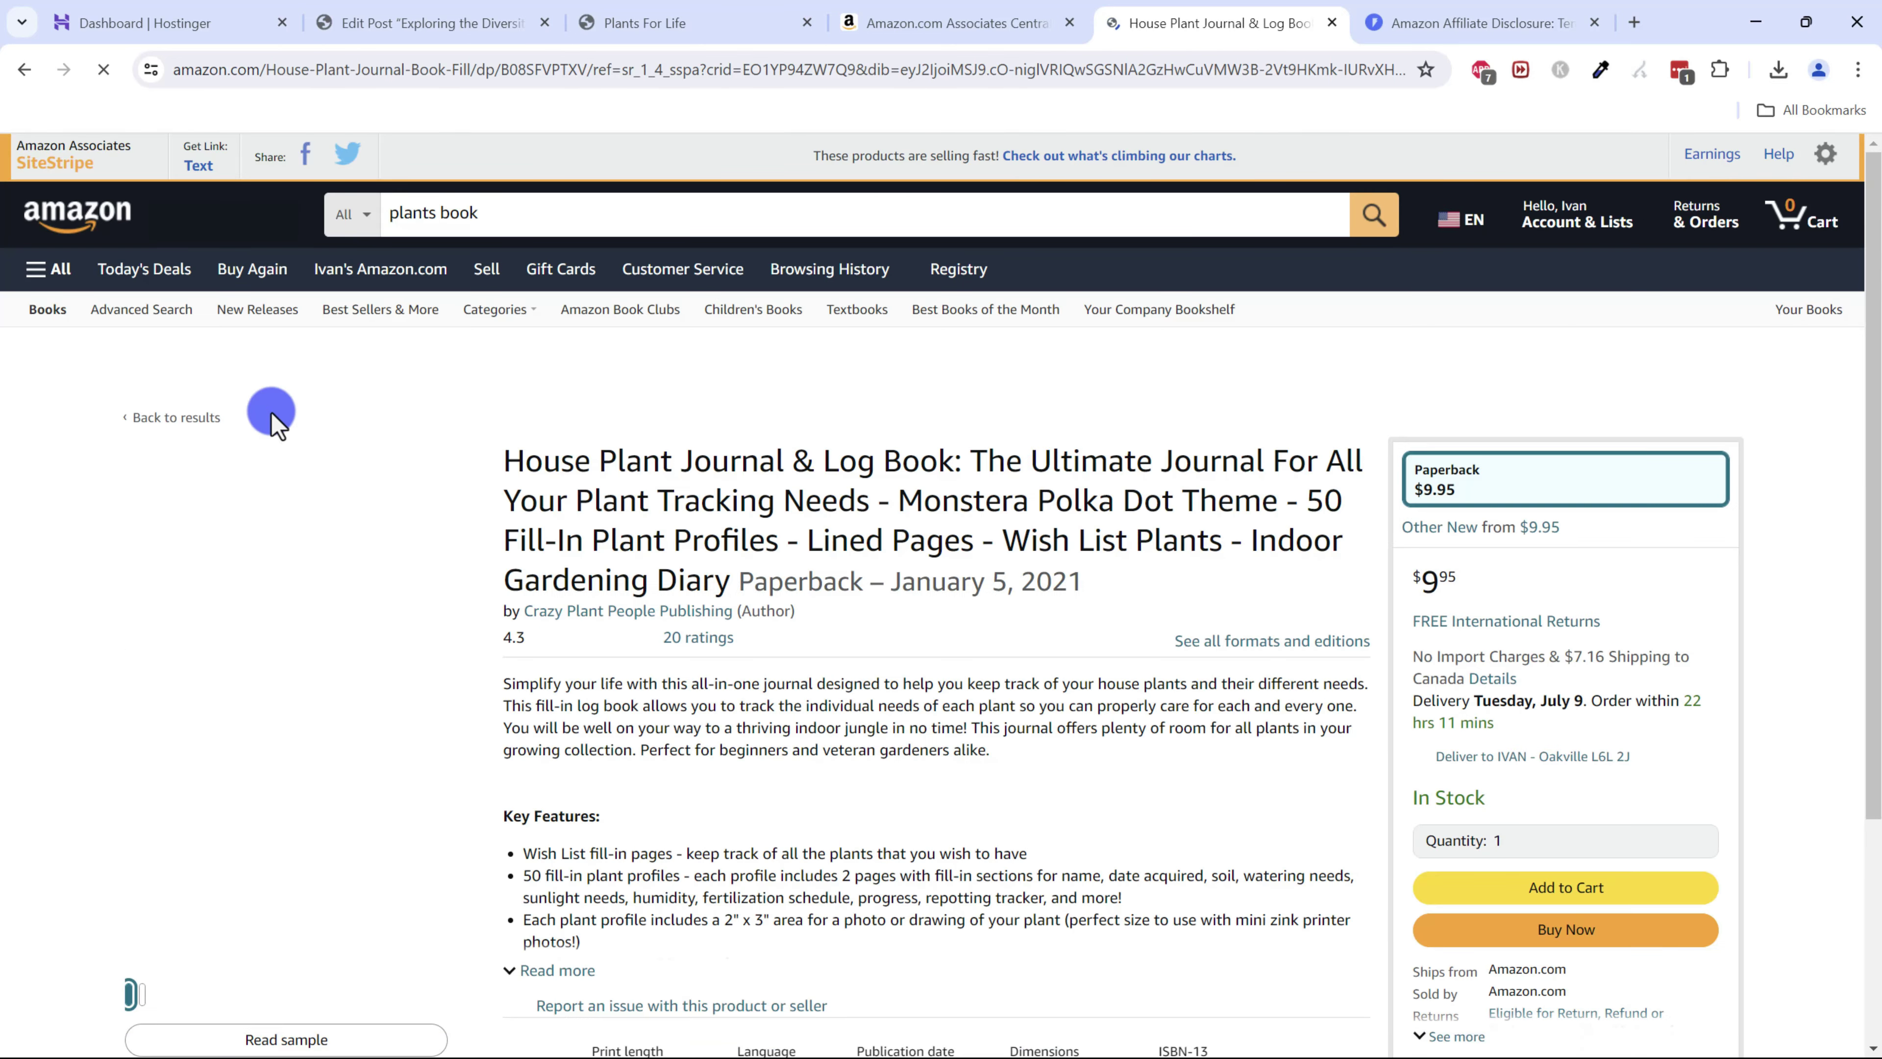
{"action": "left_click", "coordinate": [209, 172]}
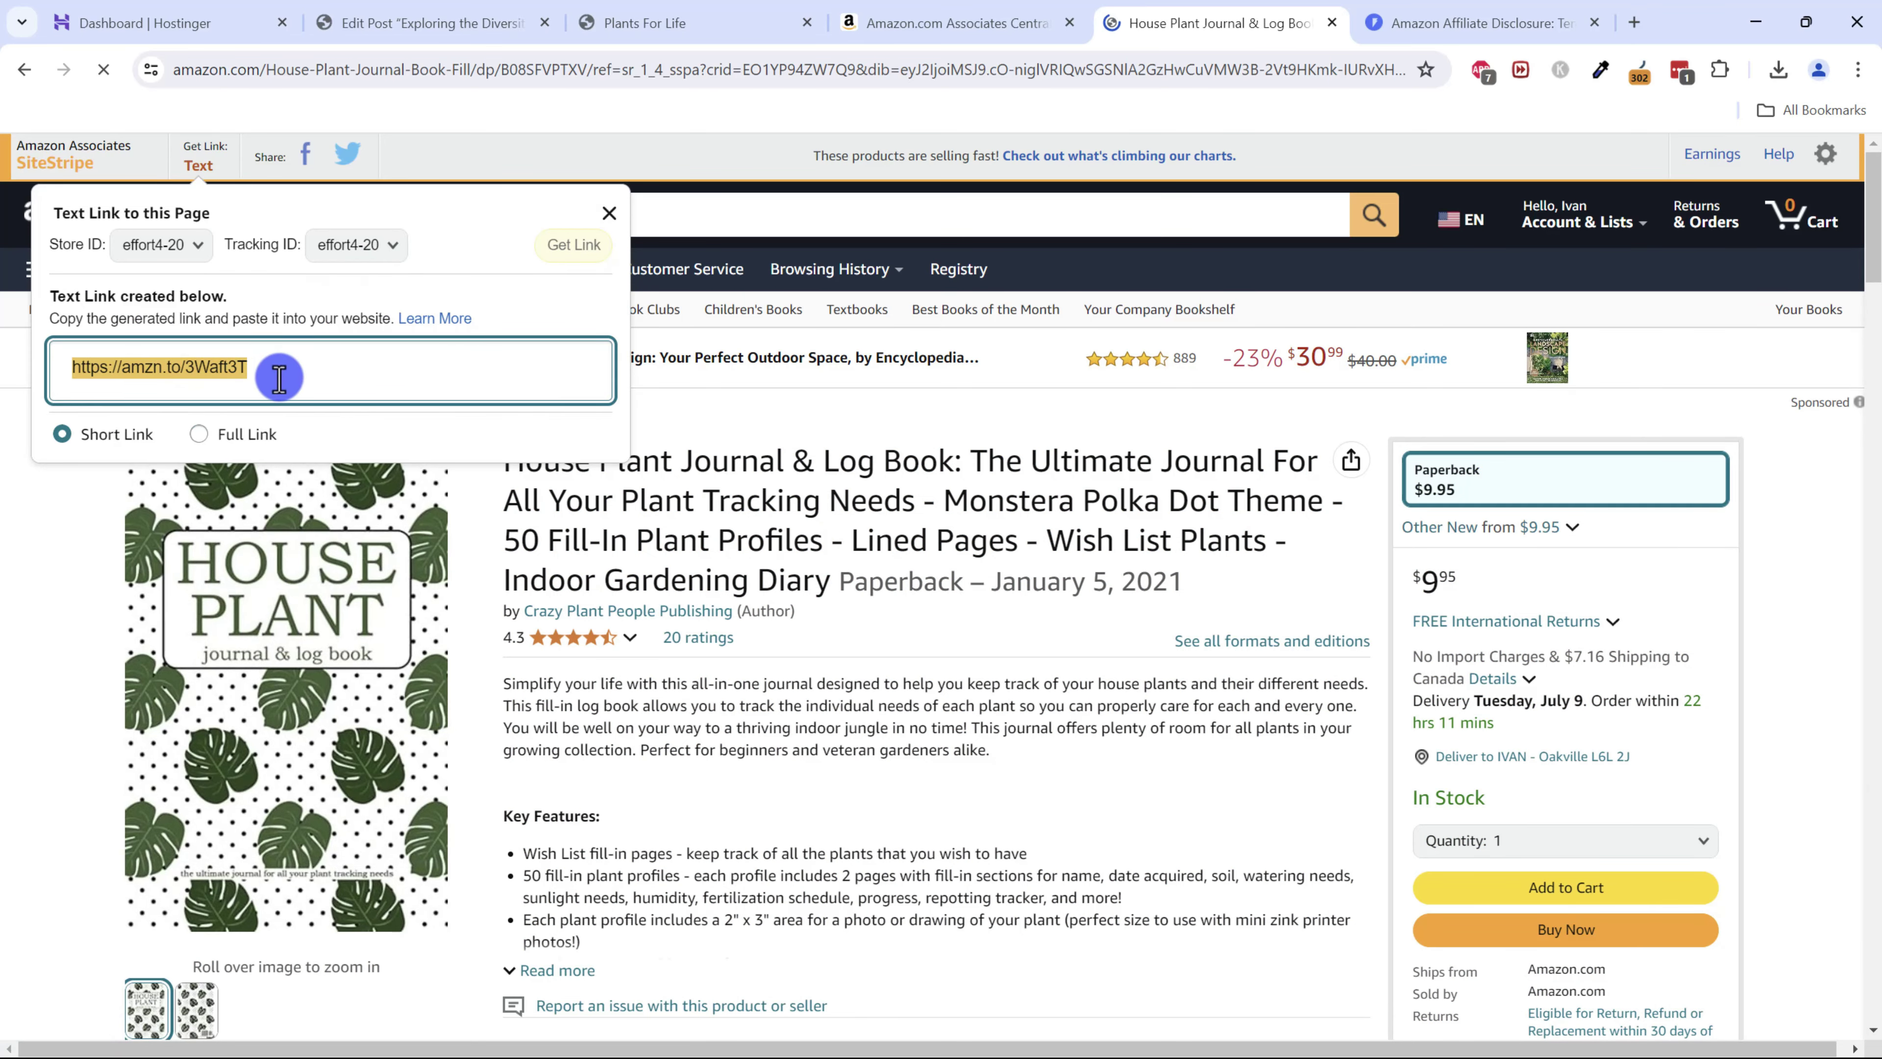
- Add a paragraph above the disclaimer reading "Do you want to learn more about plants? Check out this encyclopedia from Amazon that has everything you need to know."
{"action": "left_click", "coordinate": [674, 22]}
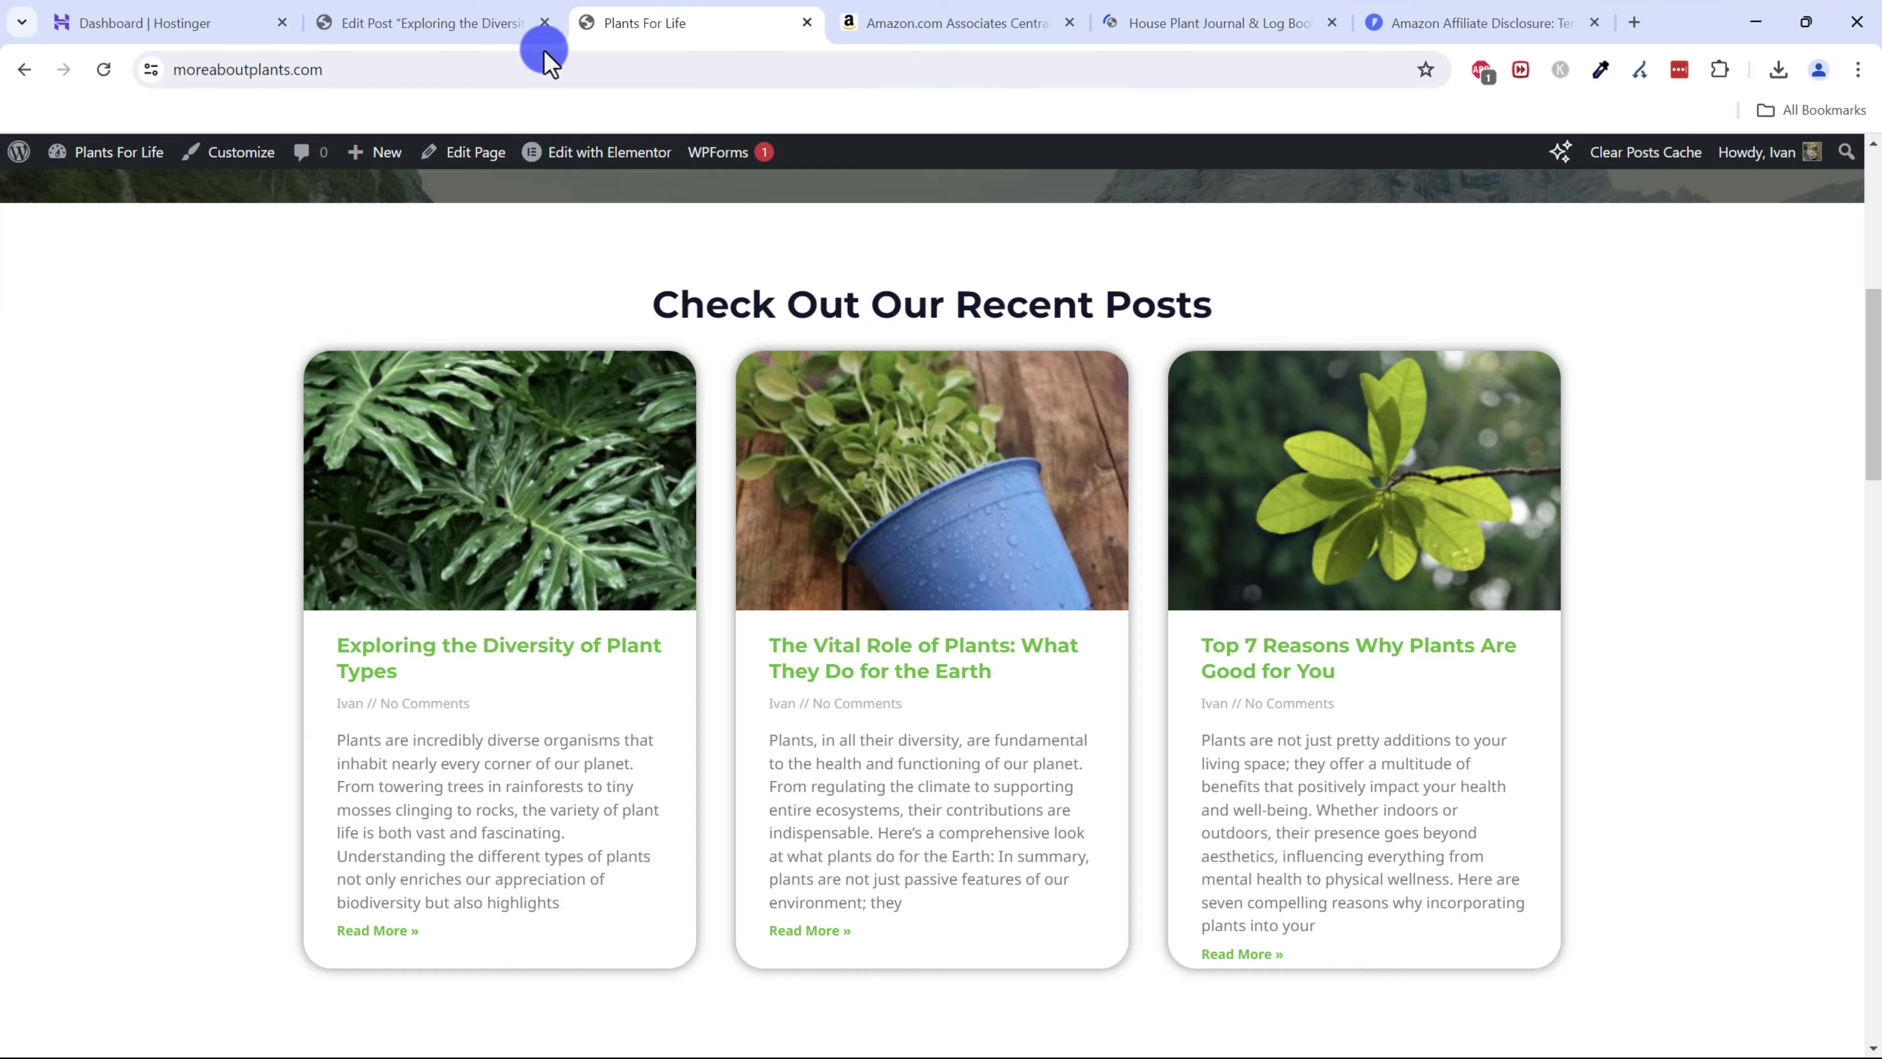
{"action": "left_click", "coordinate": [518, 26]}
{"action": "scroll", "coordinate": [576, 679], "scroll_direction": "down", "scroll_amount": 10}
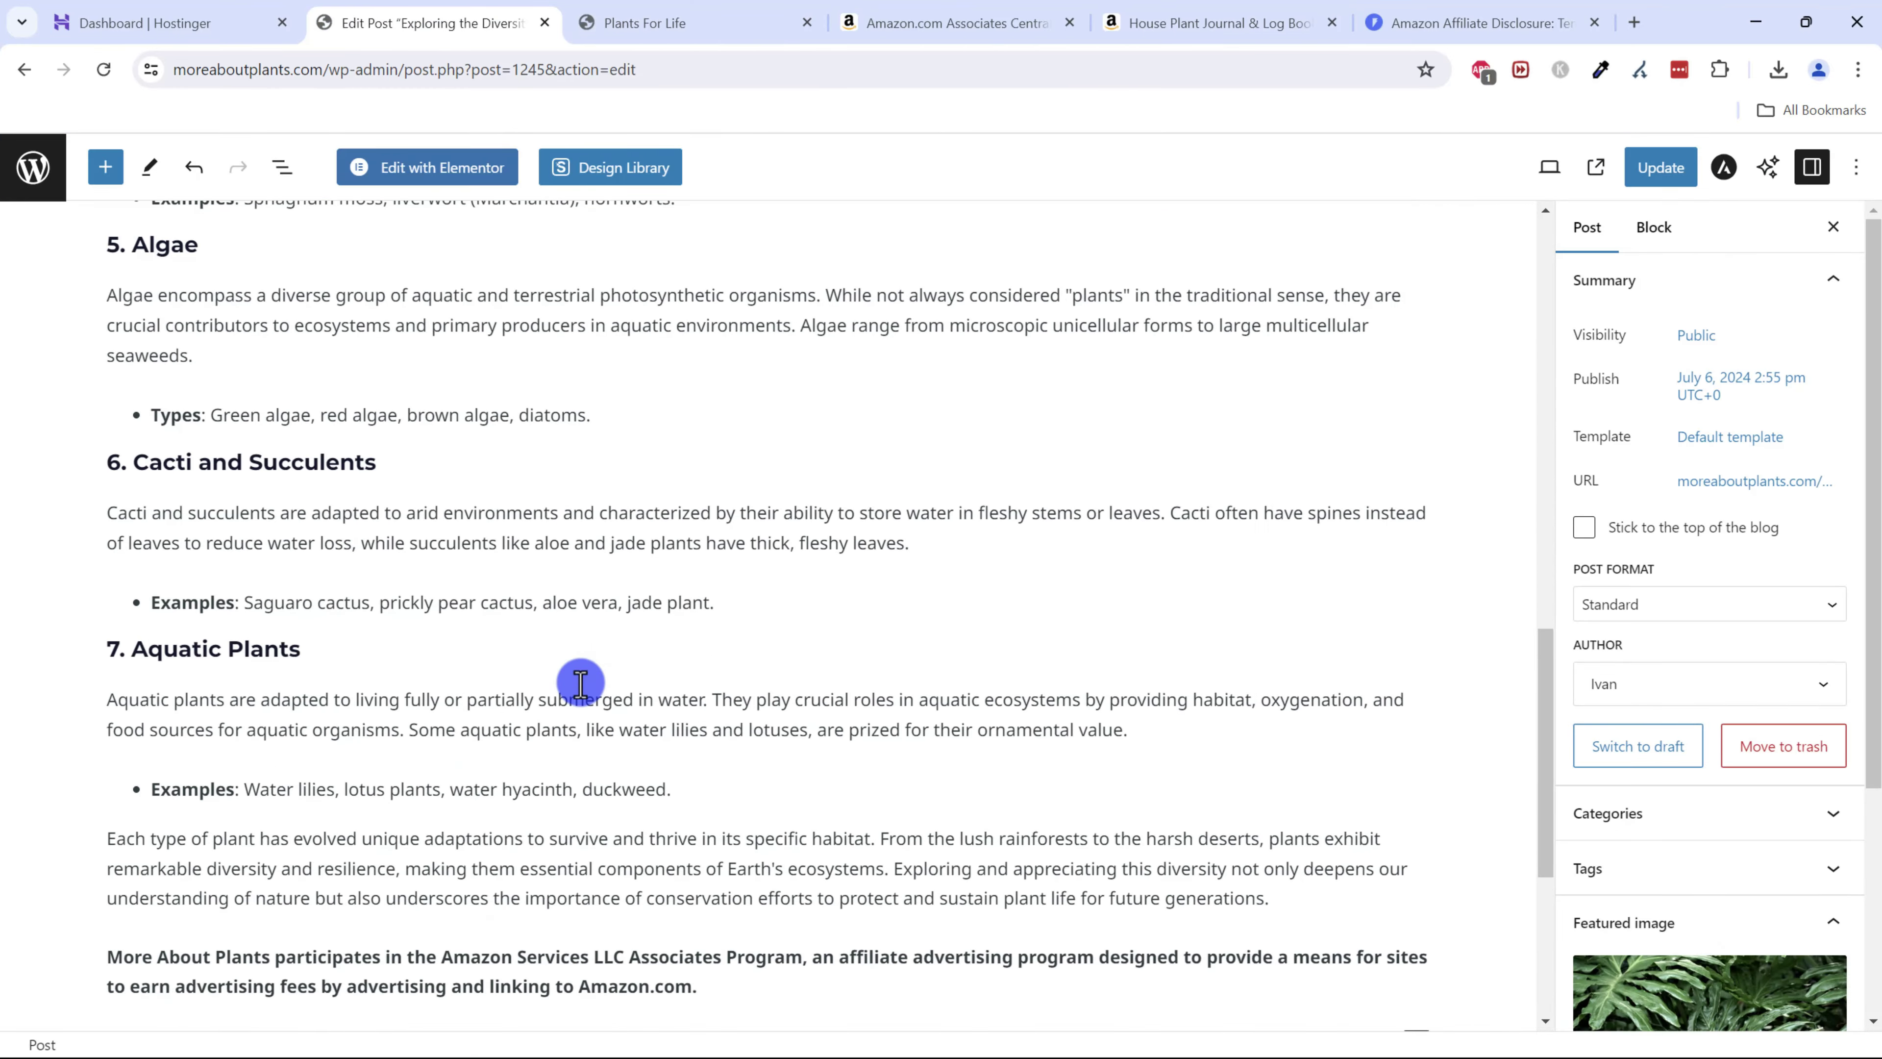
{"action": "left_click", "coordinate": [1341, 782]}
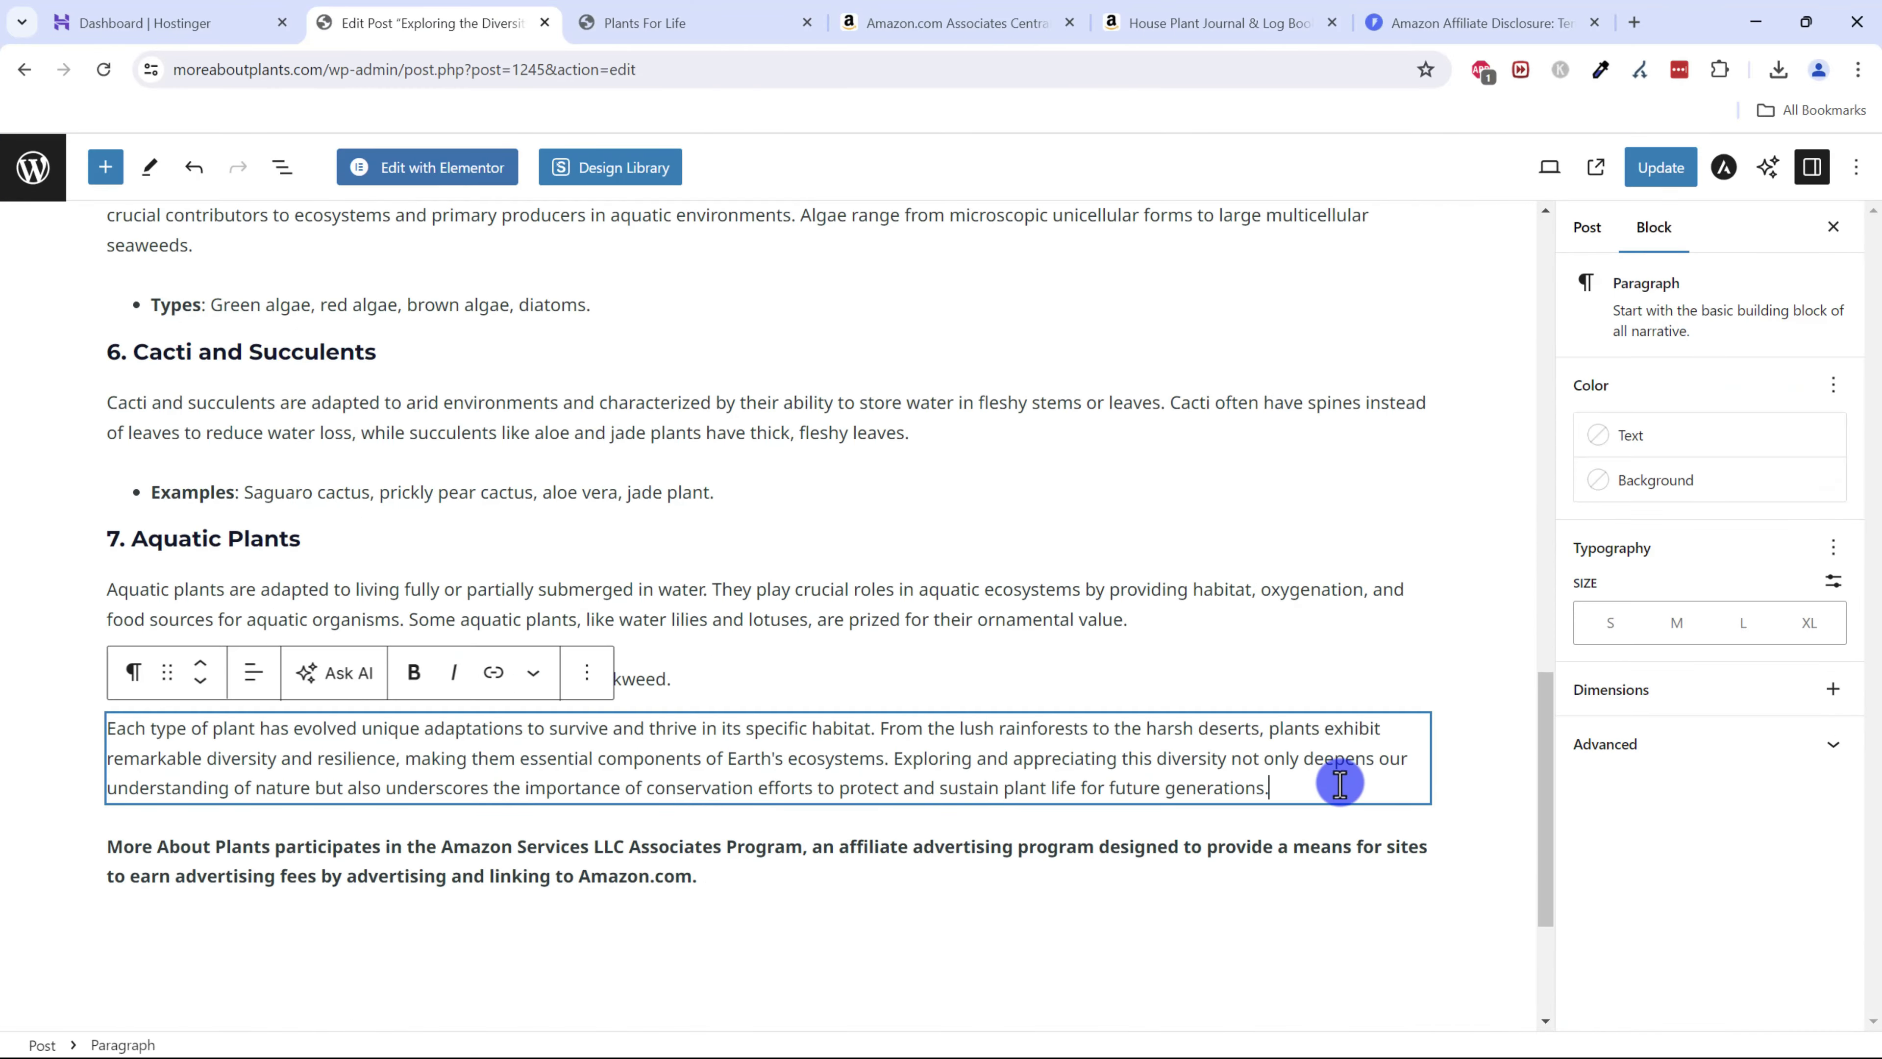
{"action": "key", "text": "Return"}
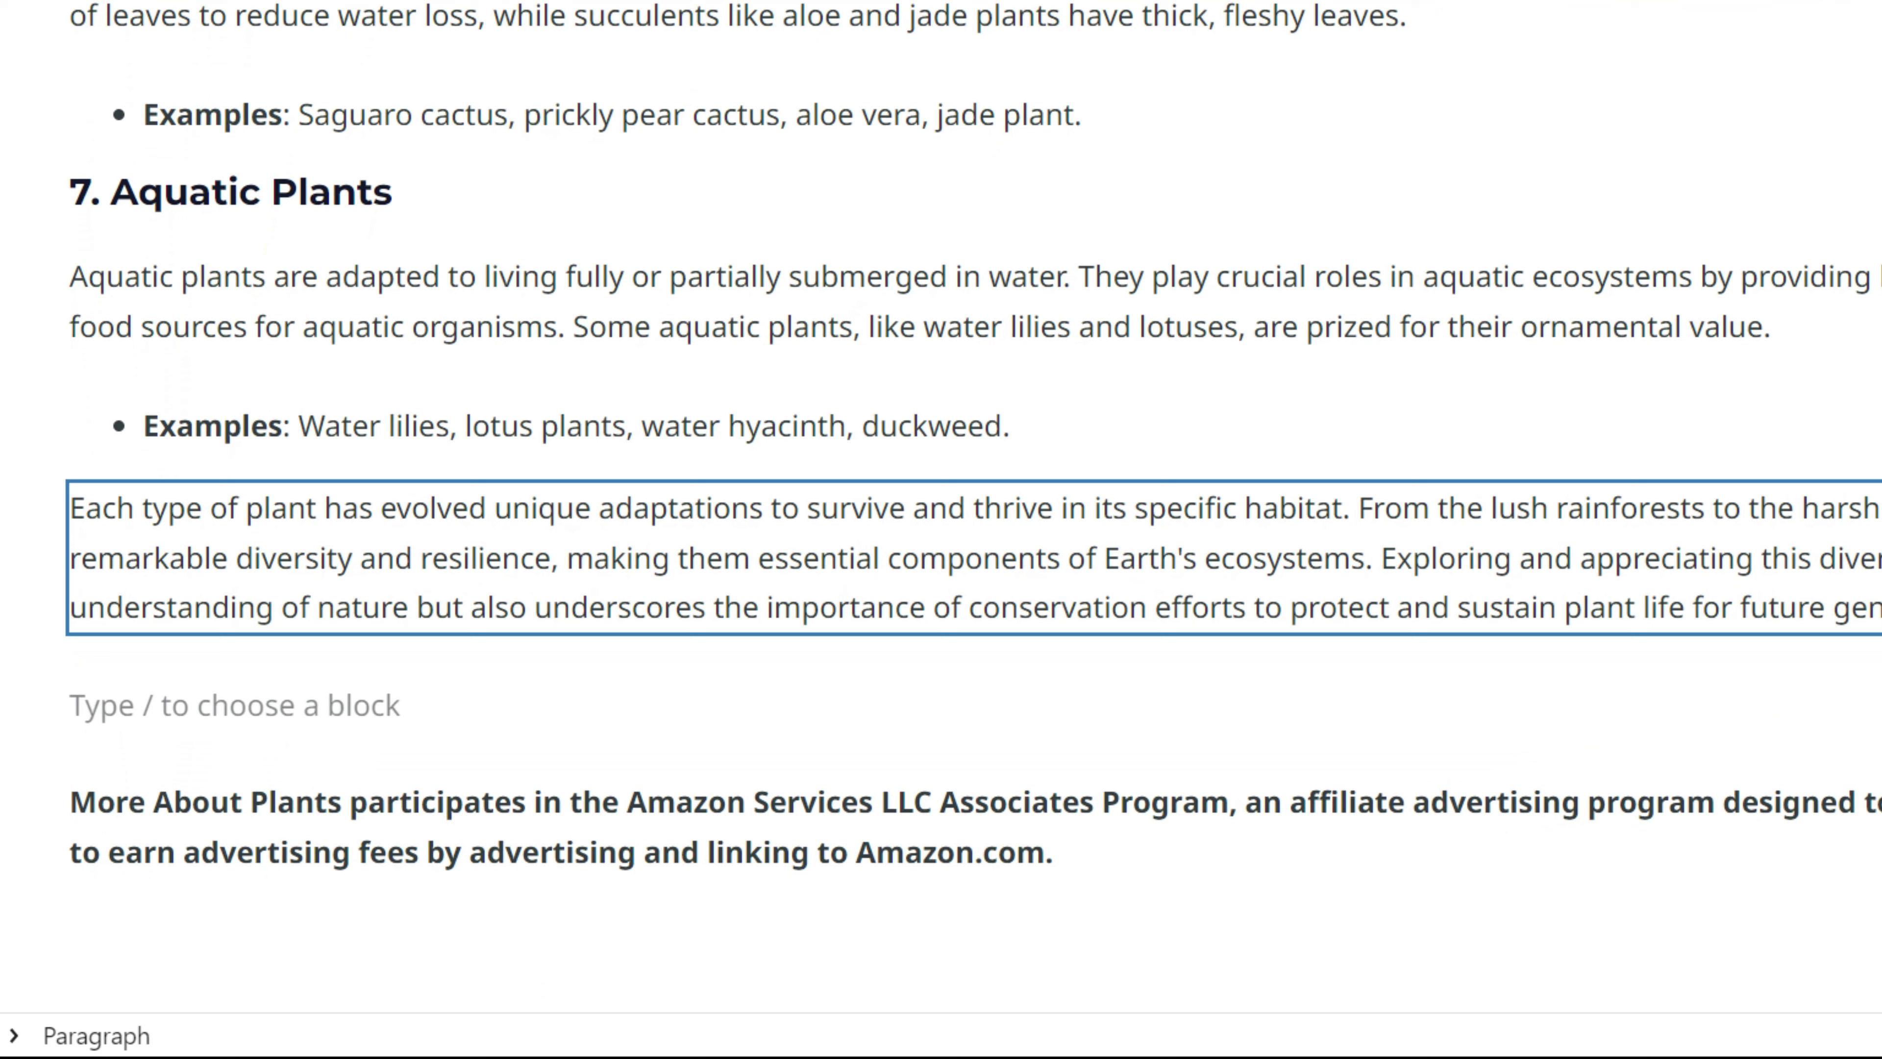
{"action": "type", "text": "D"}
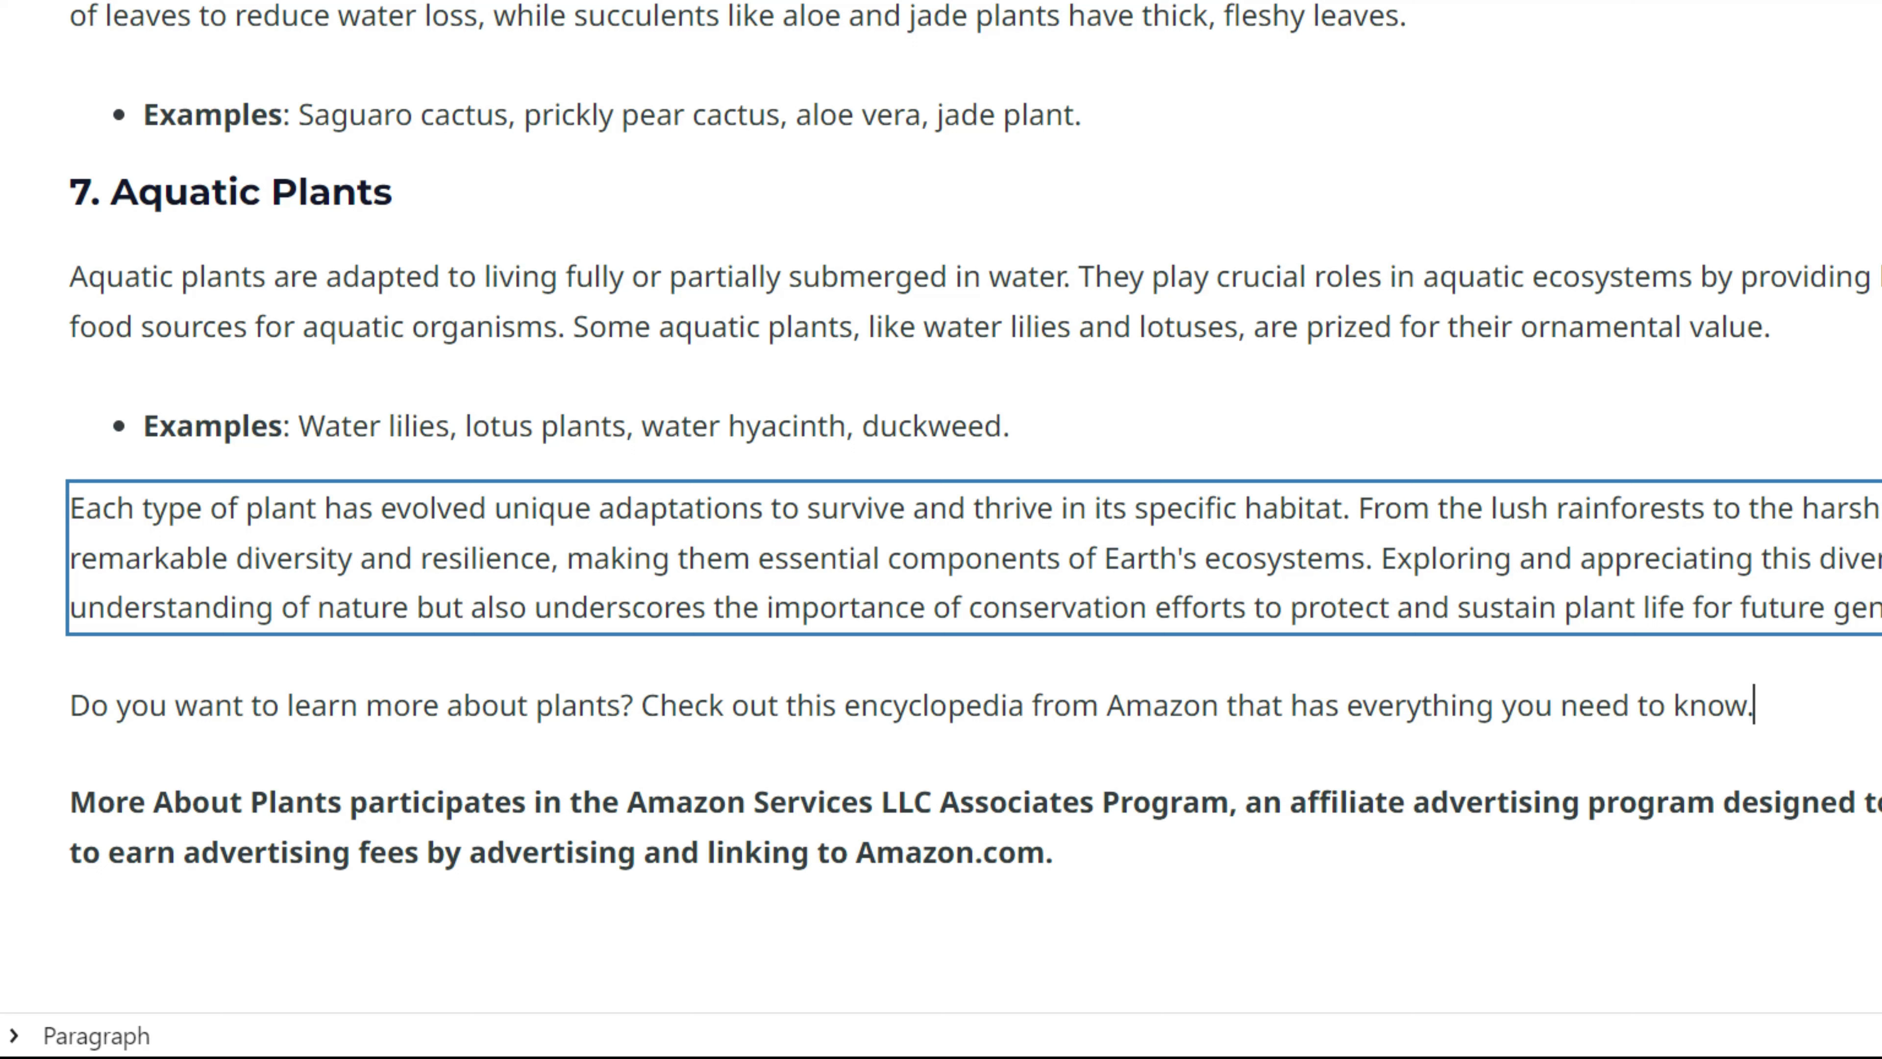
{"action": "left_click", "coordinate": [828, 741]}
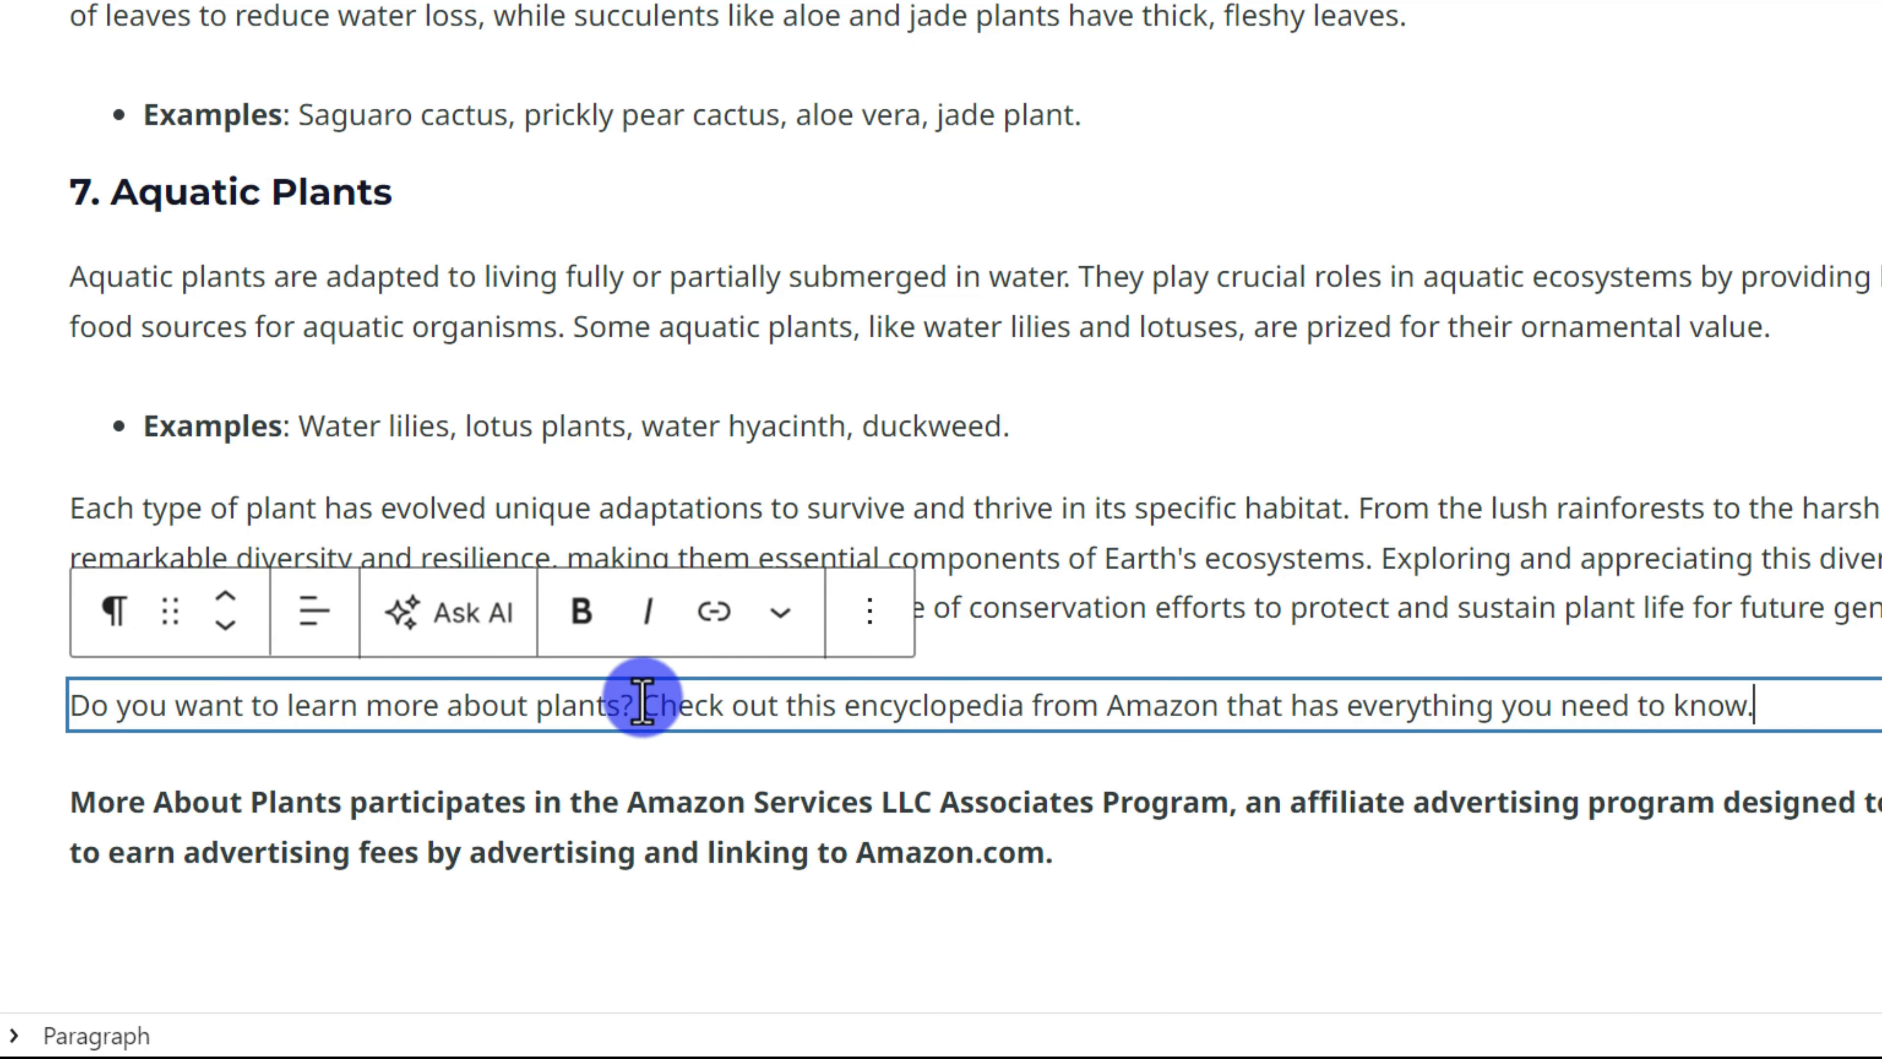
{"action": "left_click_drag", "start_coordinate": [638, 704], "coordinate": [1022, 706]}
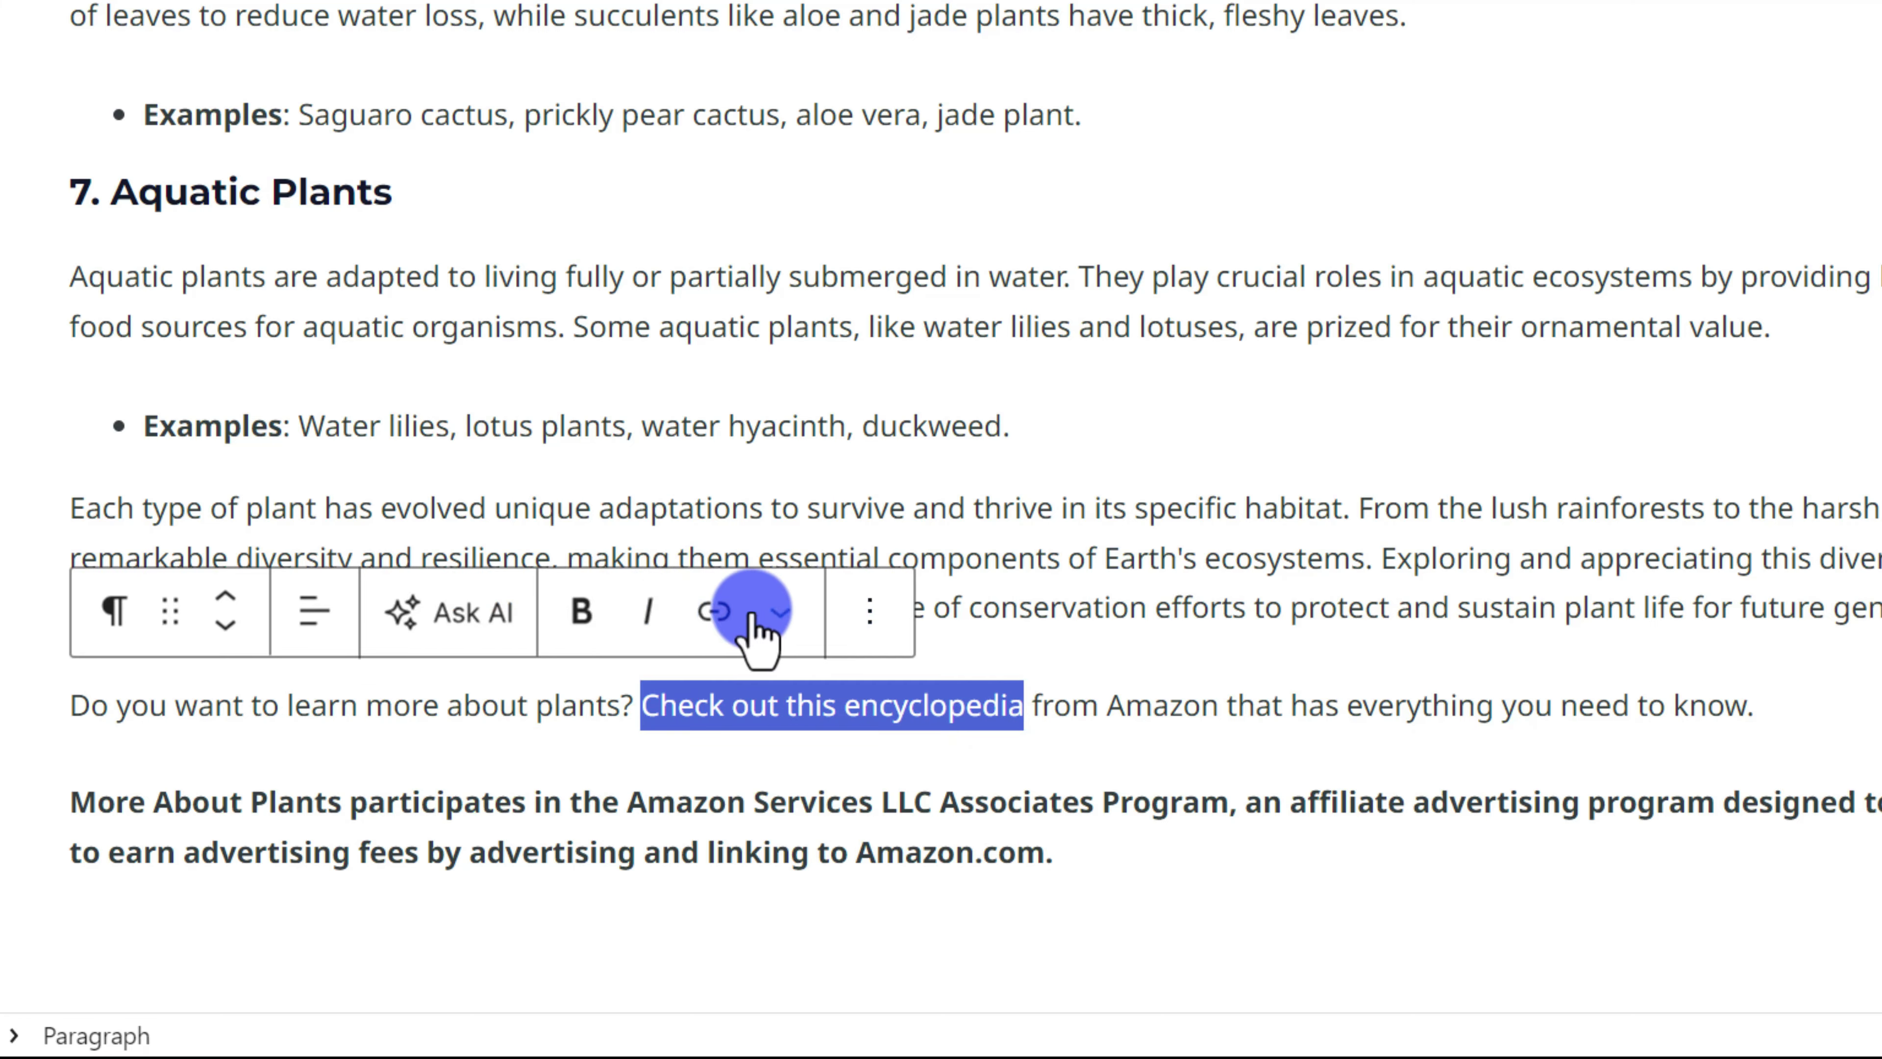
{"action": "left_click", "coordinate": [713, 612]}
{"action": "type", "text": "https://amzn.to/3Waft3T"}
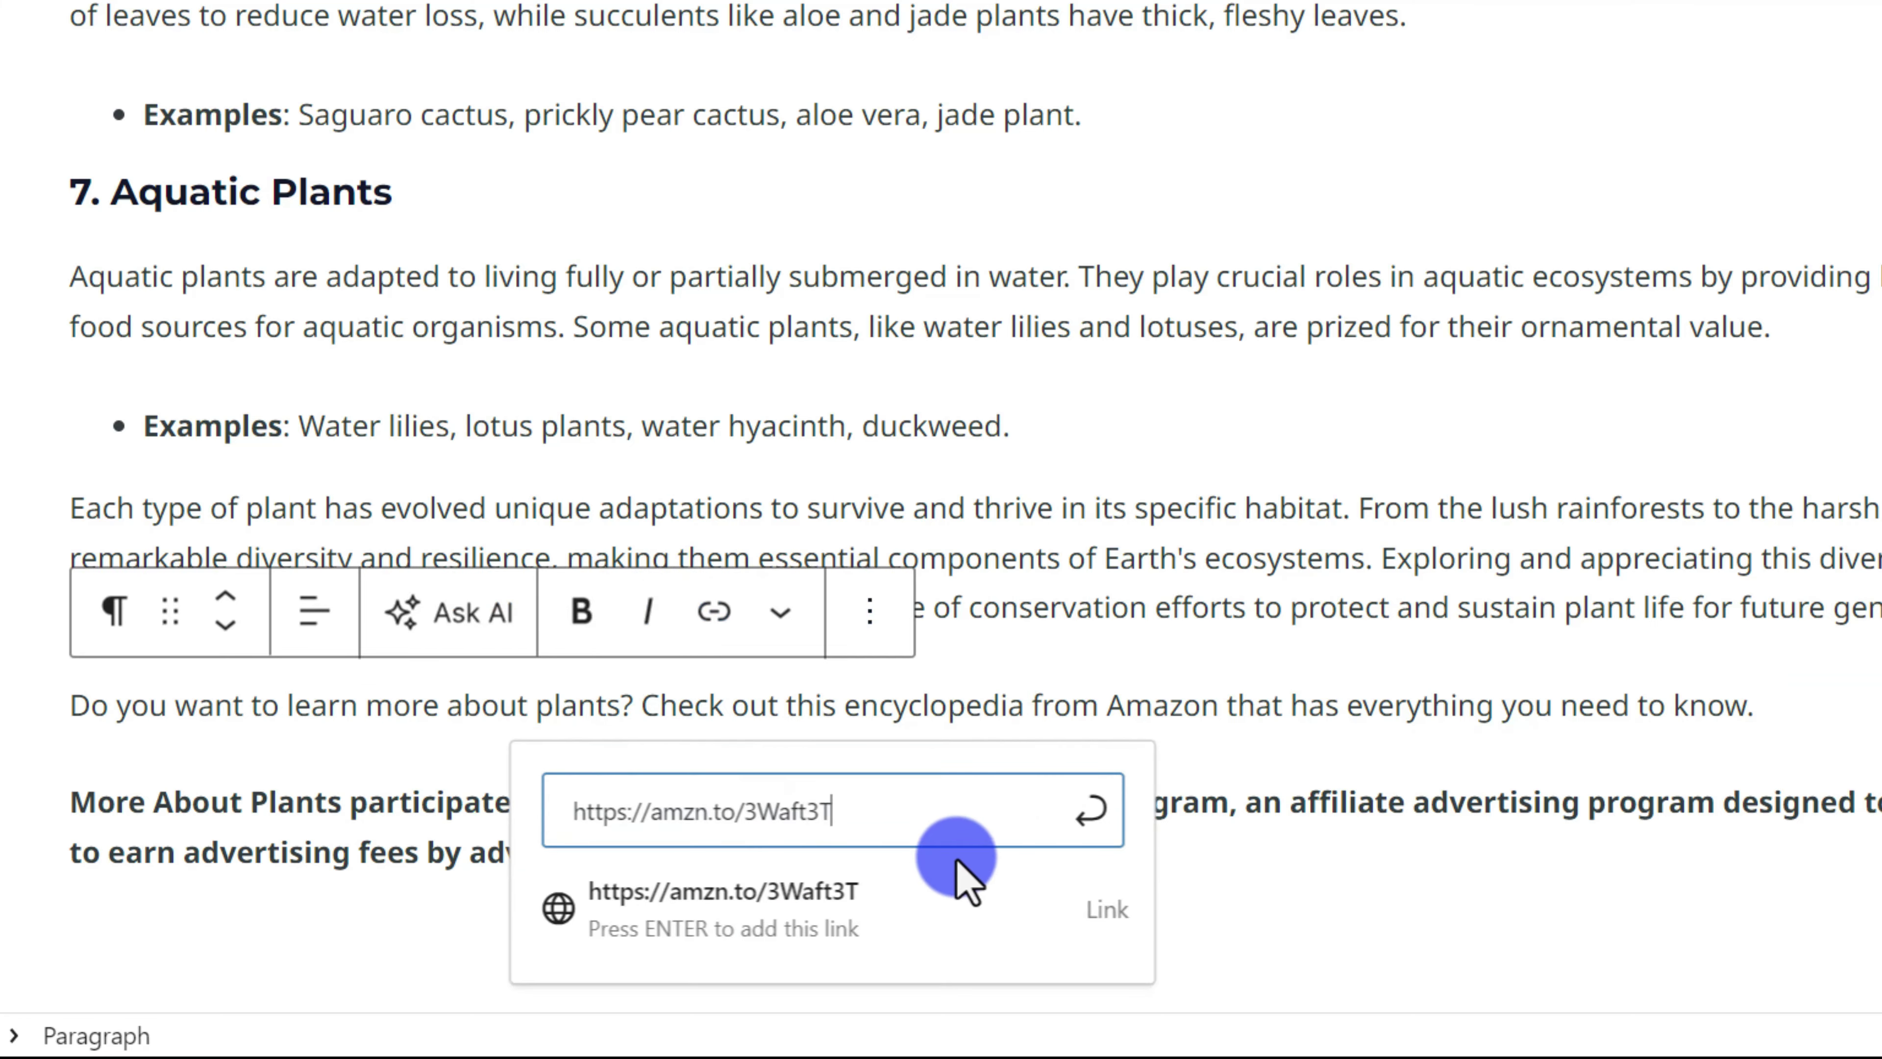
{"action": "left_click", "coordinate": [1101, 807]}
{"action": "key", "text": "ctrl+s"}
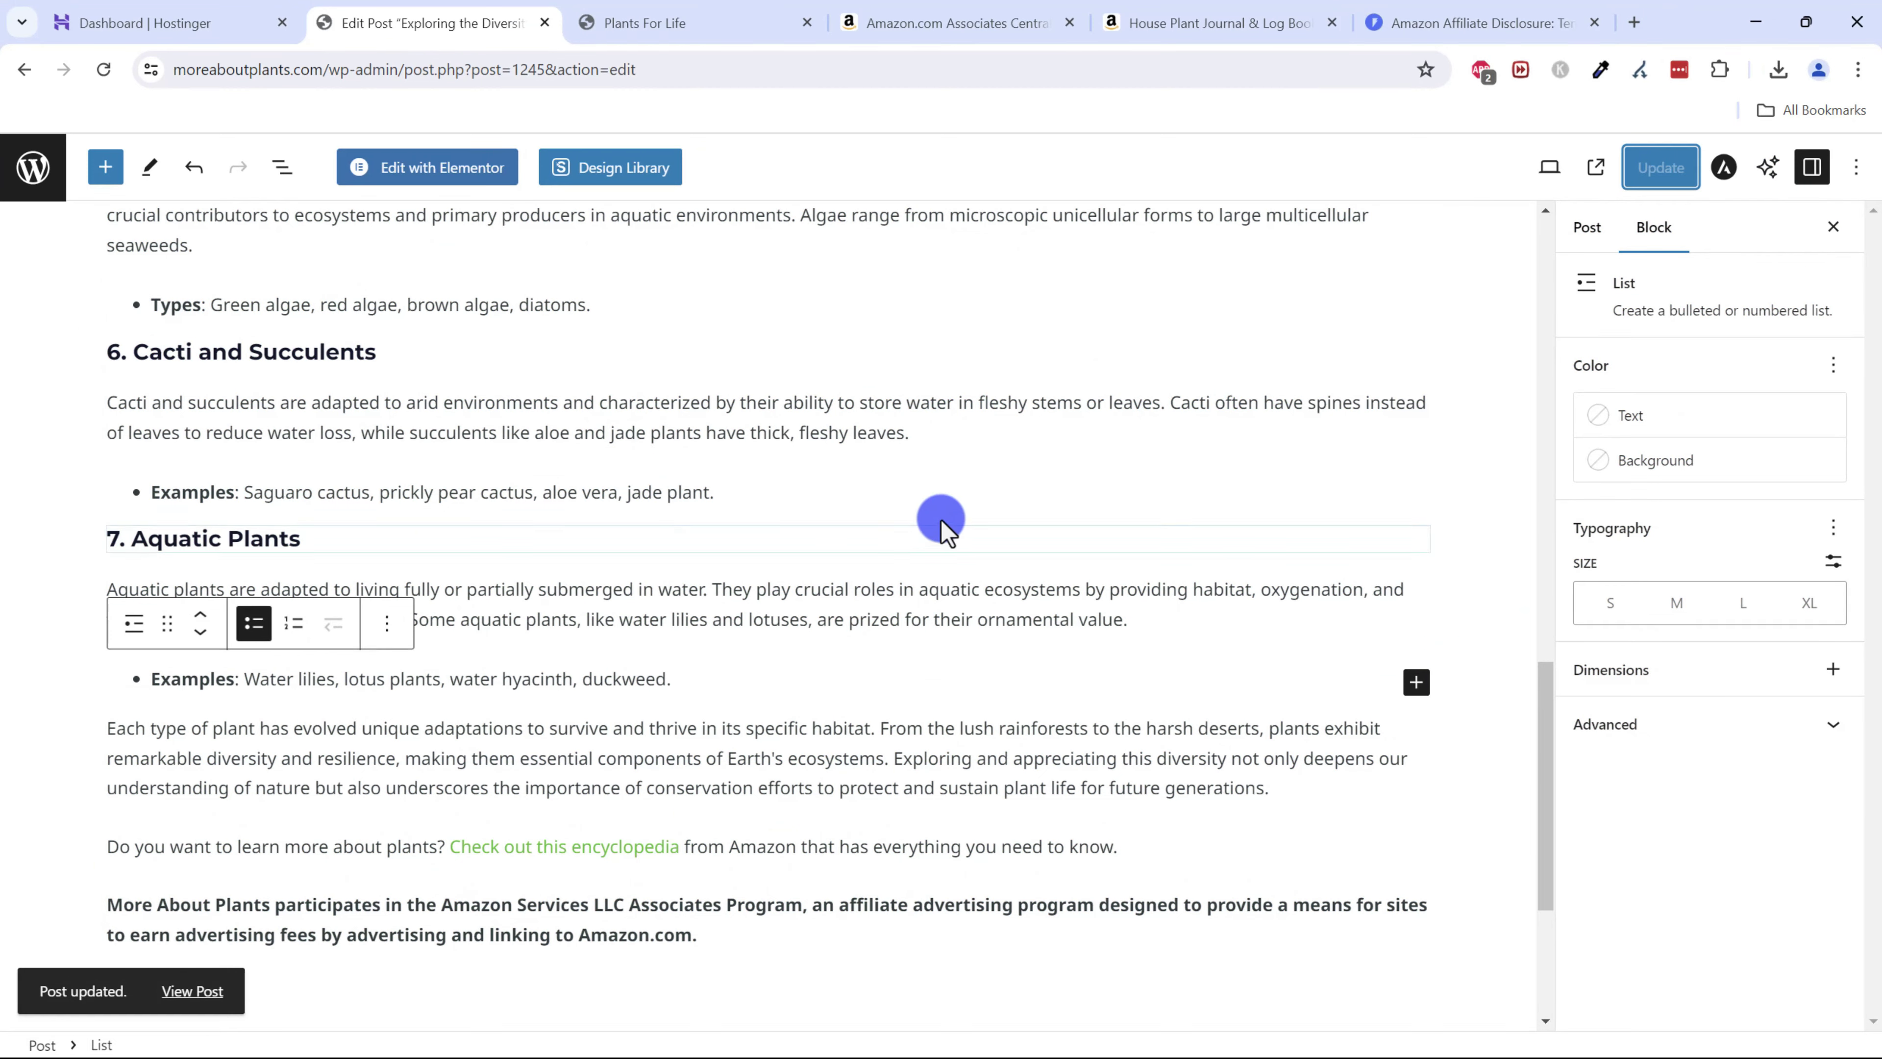
- Open the live post "Exploring the Diversity of Plant Types" from the homepage and test its Der Rose plant link
{"action": "left_click", "coordinate": [650, 24]}
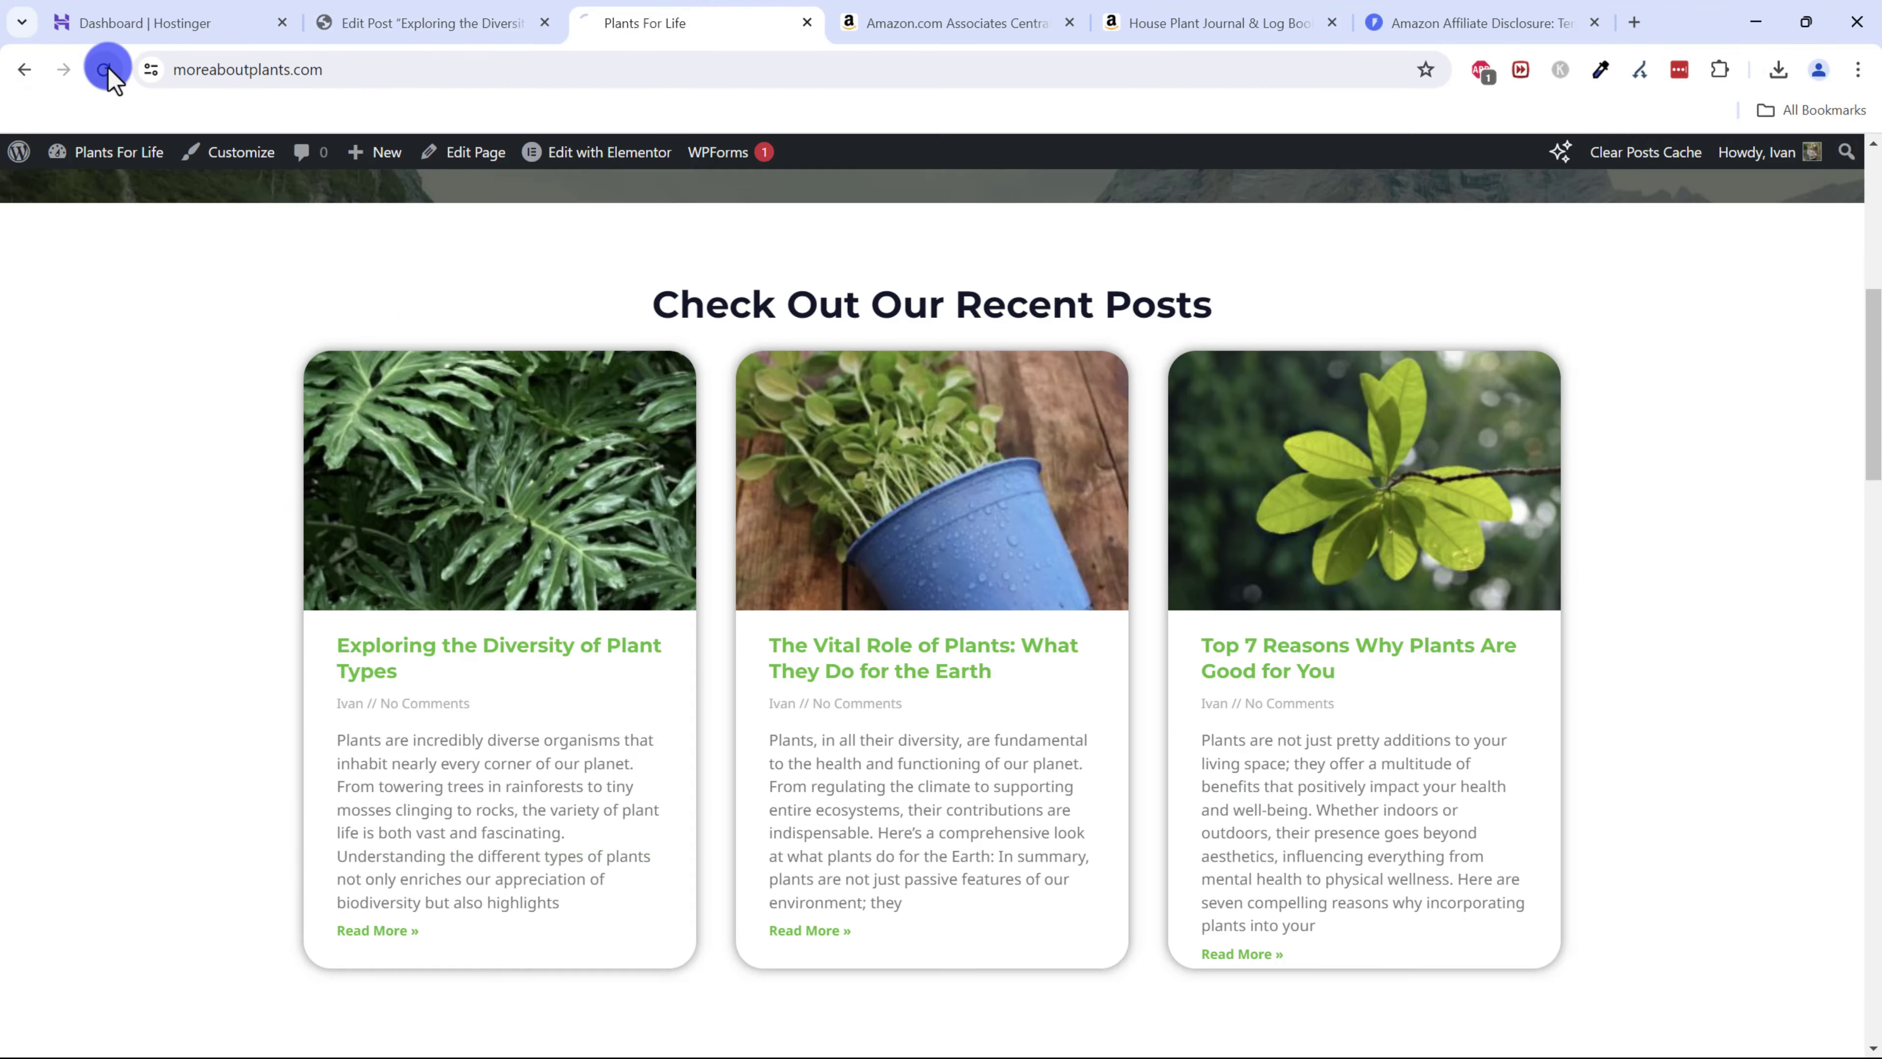
{"action": "left_click", "coordinate": [476, 652]}
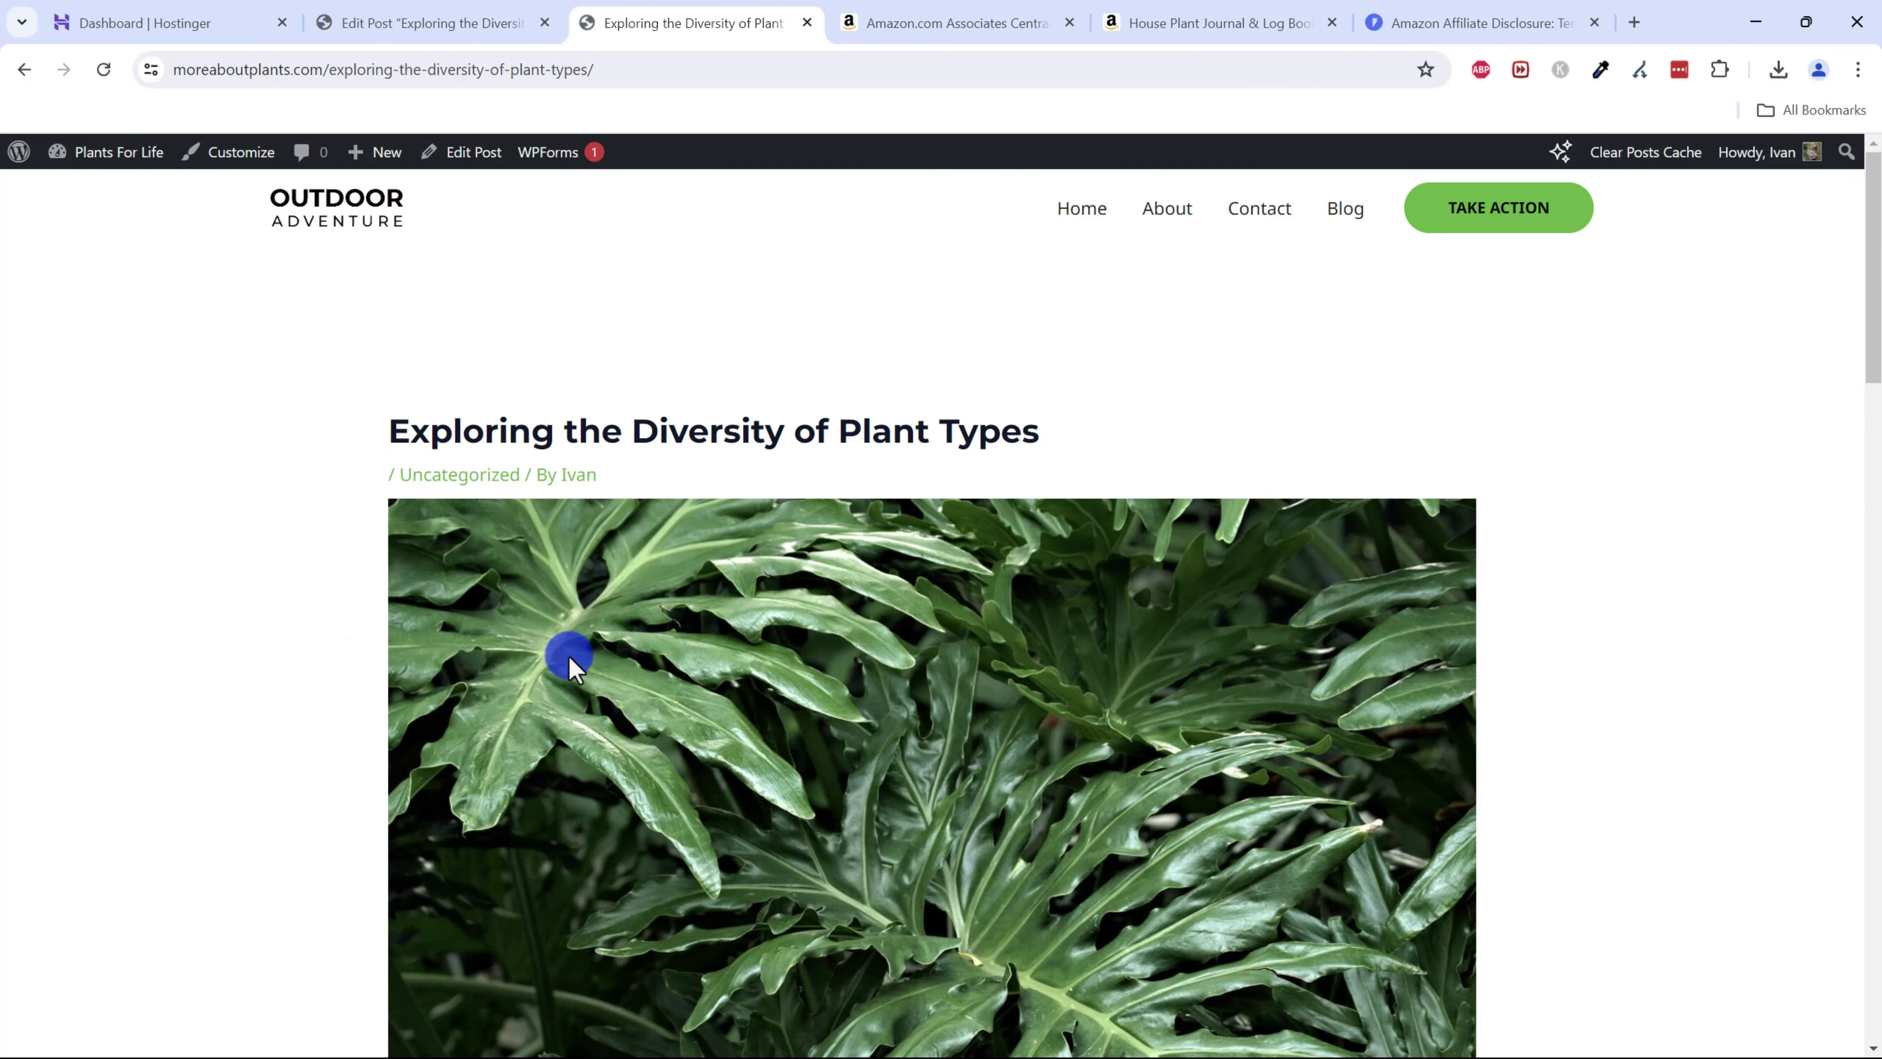
{"action": "scroll", "coordinate": [705, 630], "scroll_direction": "down", "scroll_amount": 5}
{"action": "scroll", "coordinate": [705, 629], "scroll_direction": "down", "scroll_amount": 8}
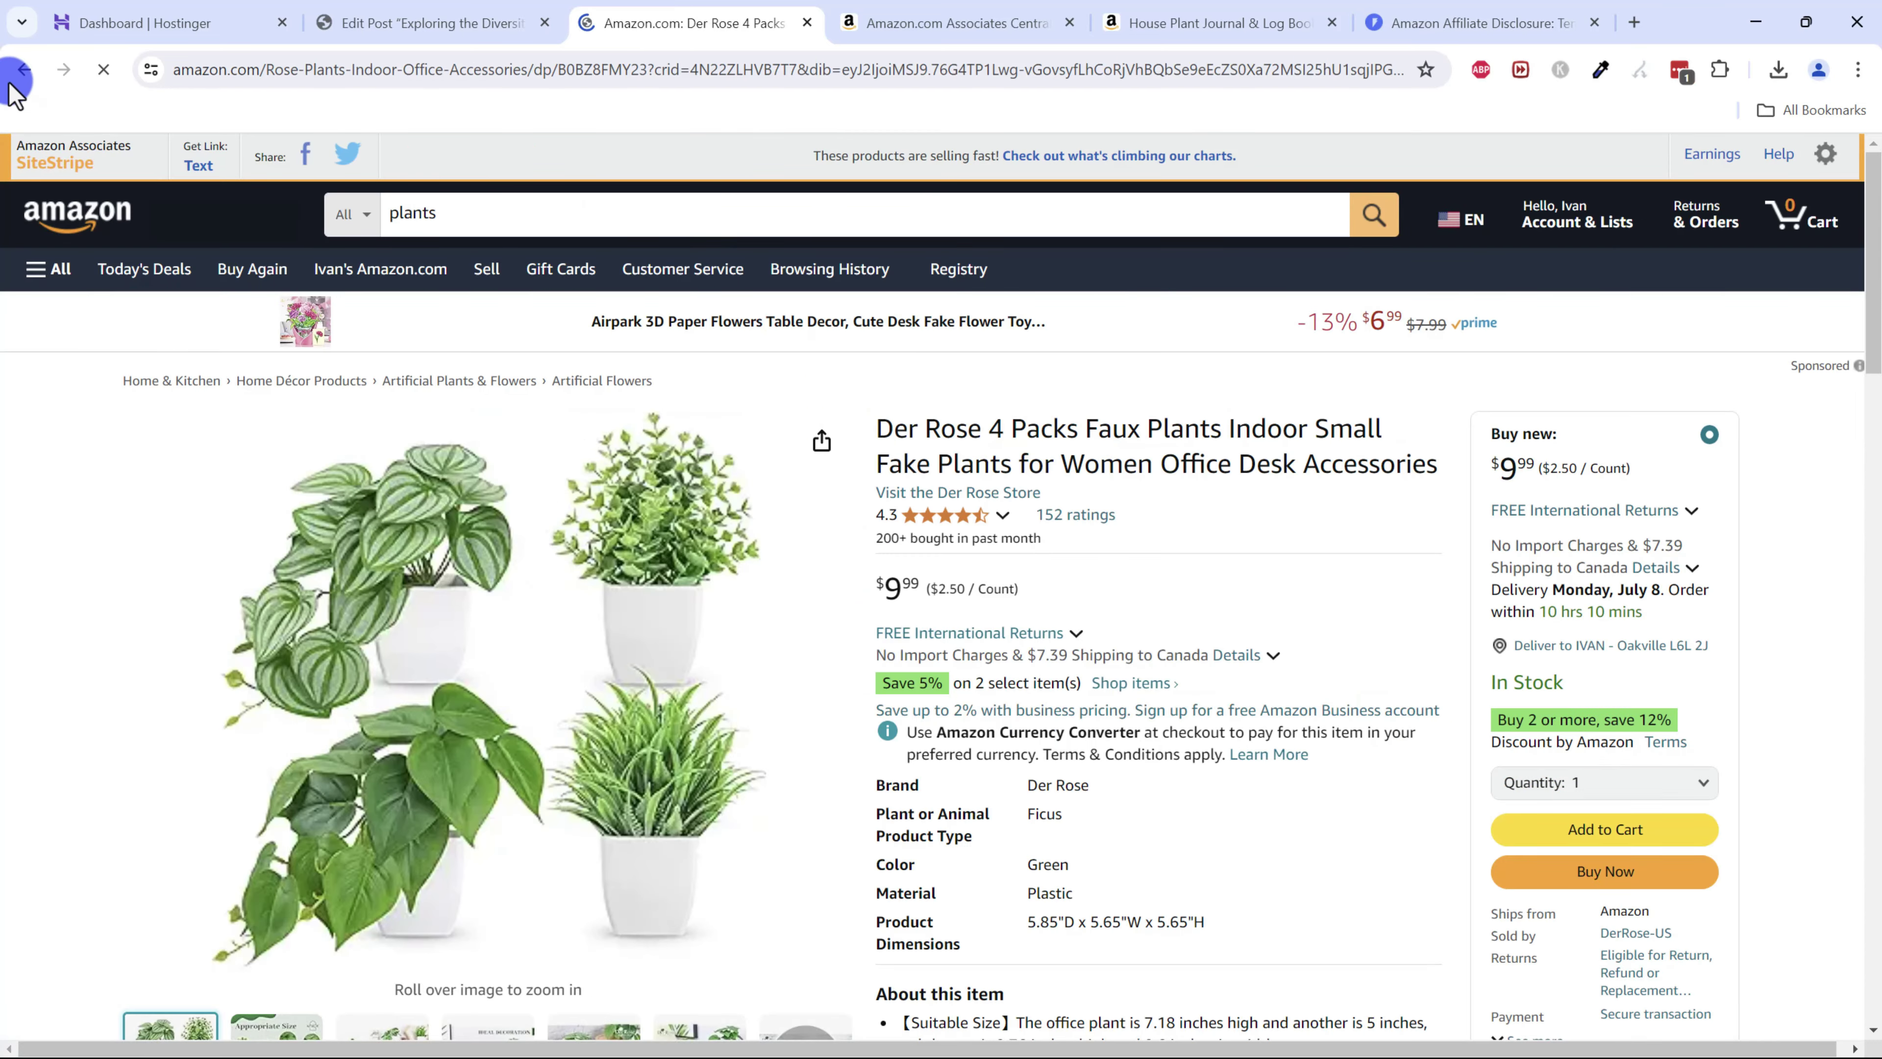
{"action": "key", "text": "alt+Left"}
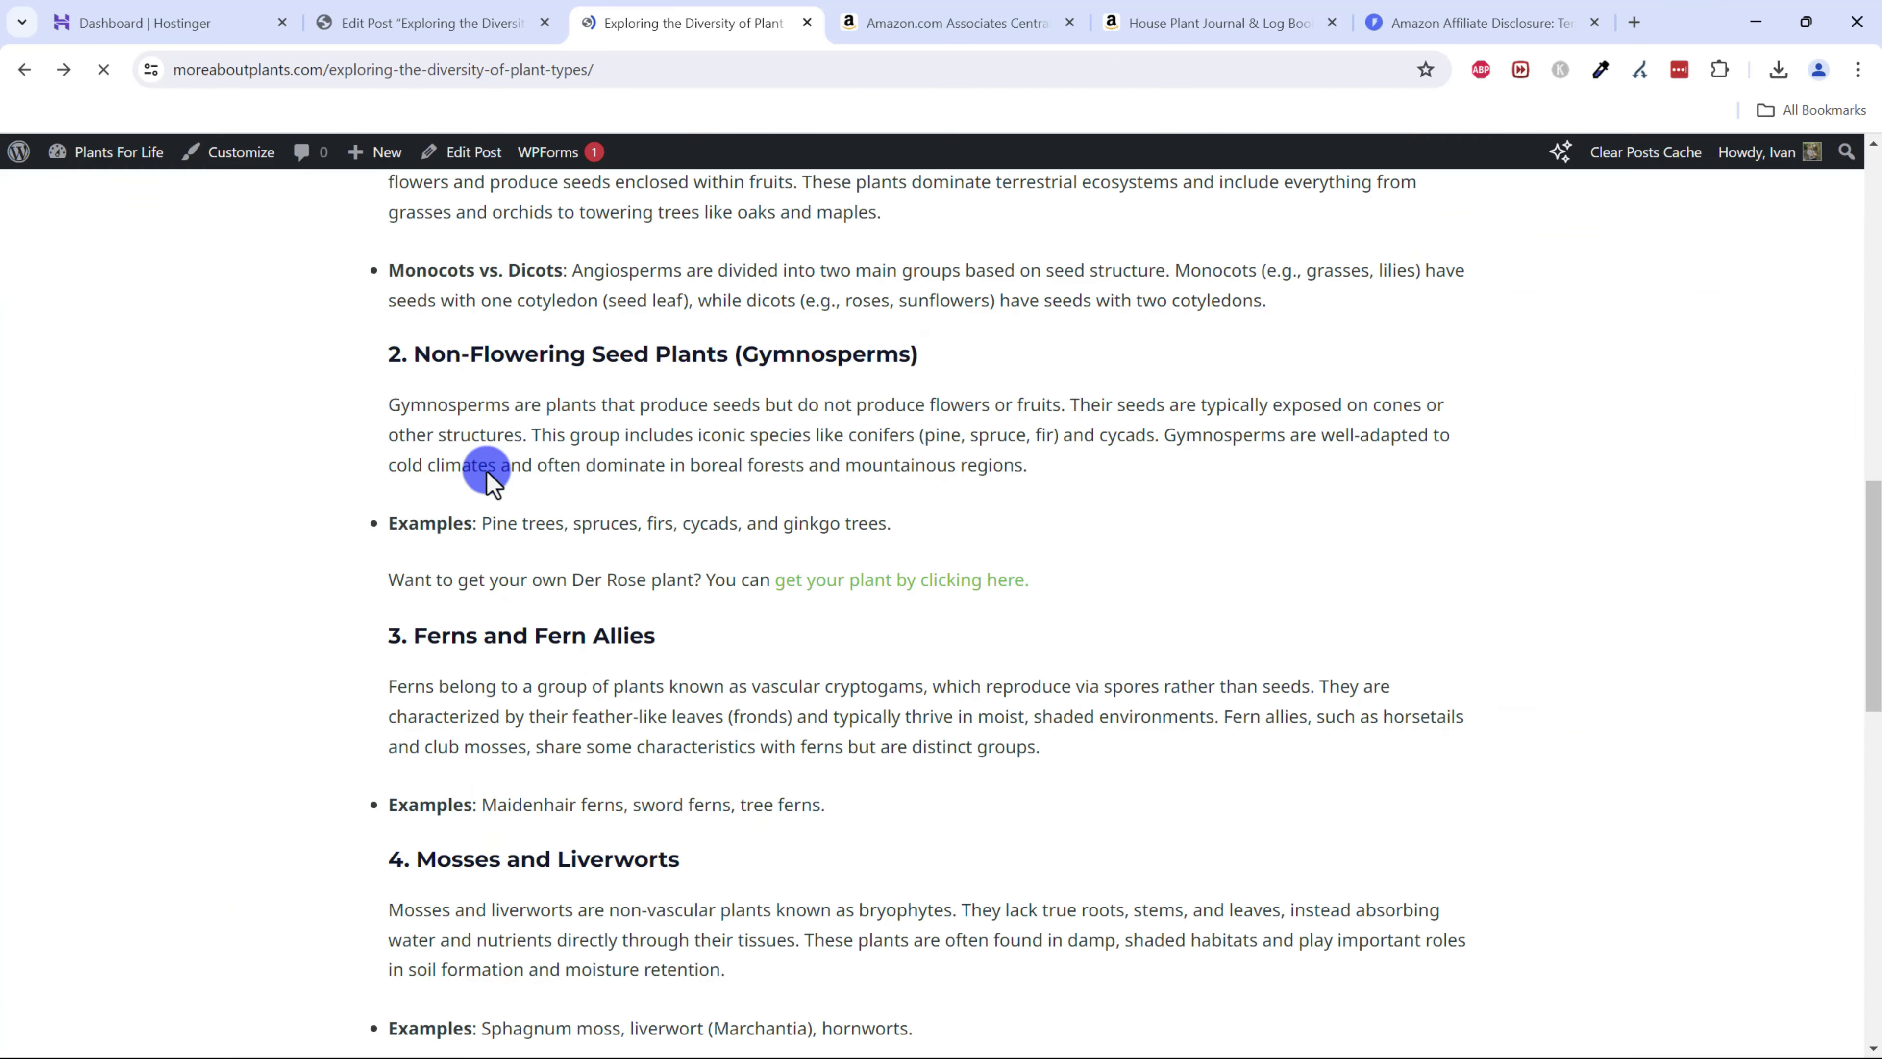
- Test the "Check out this encyclopedia" link near the end of the live post and return to the post
{"action": "scroll", "coordinate": [932, 600], "scroll_direction": "down", "scroll_amount": 5}
{"action": "scroll", "coordinate": [888, 621], "scroll_direction": "down", "scroll_amount": 10}
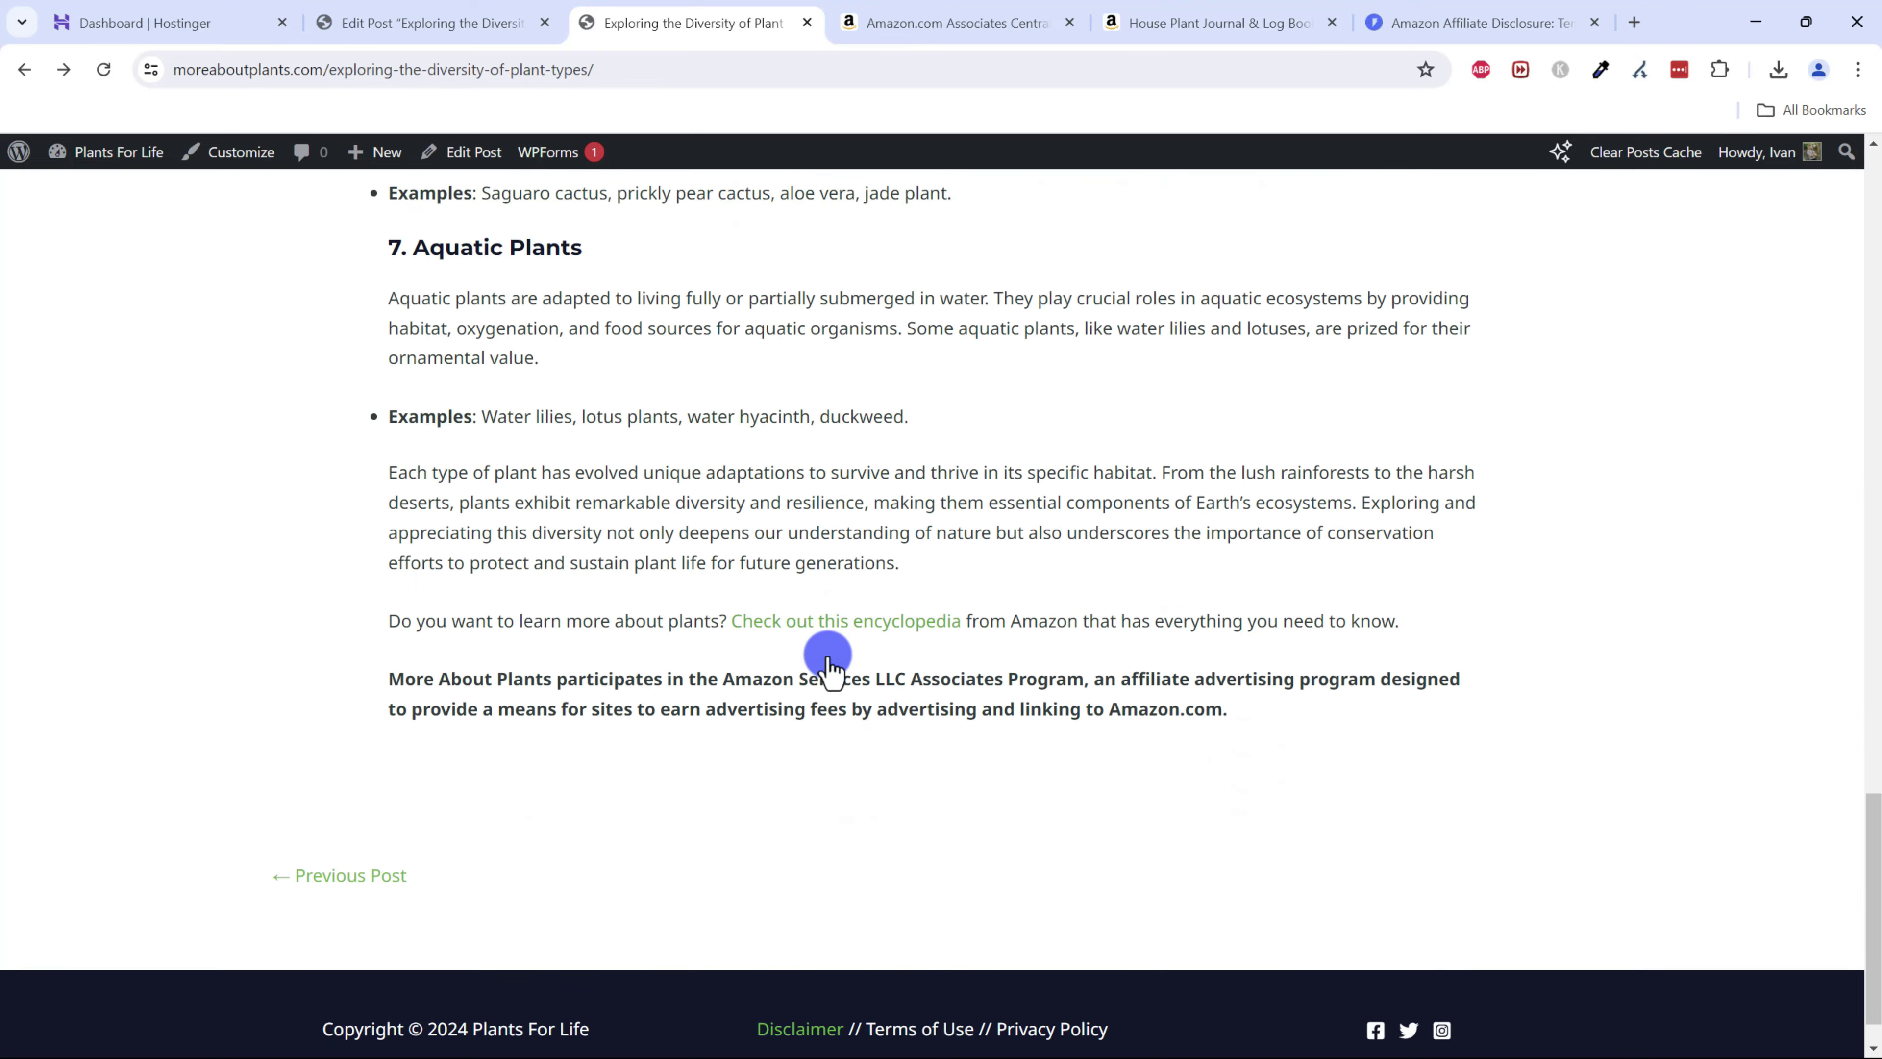
{"action": "left_click", "coordinate": [800, 571]}
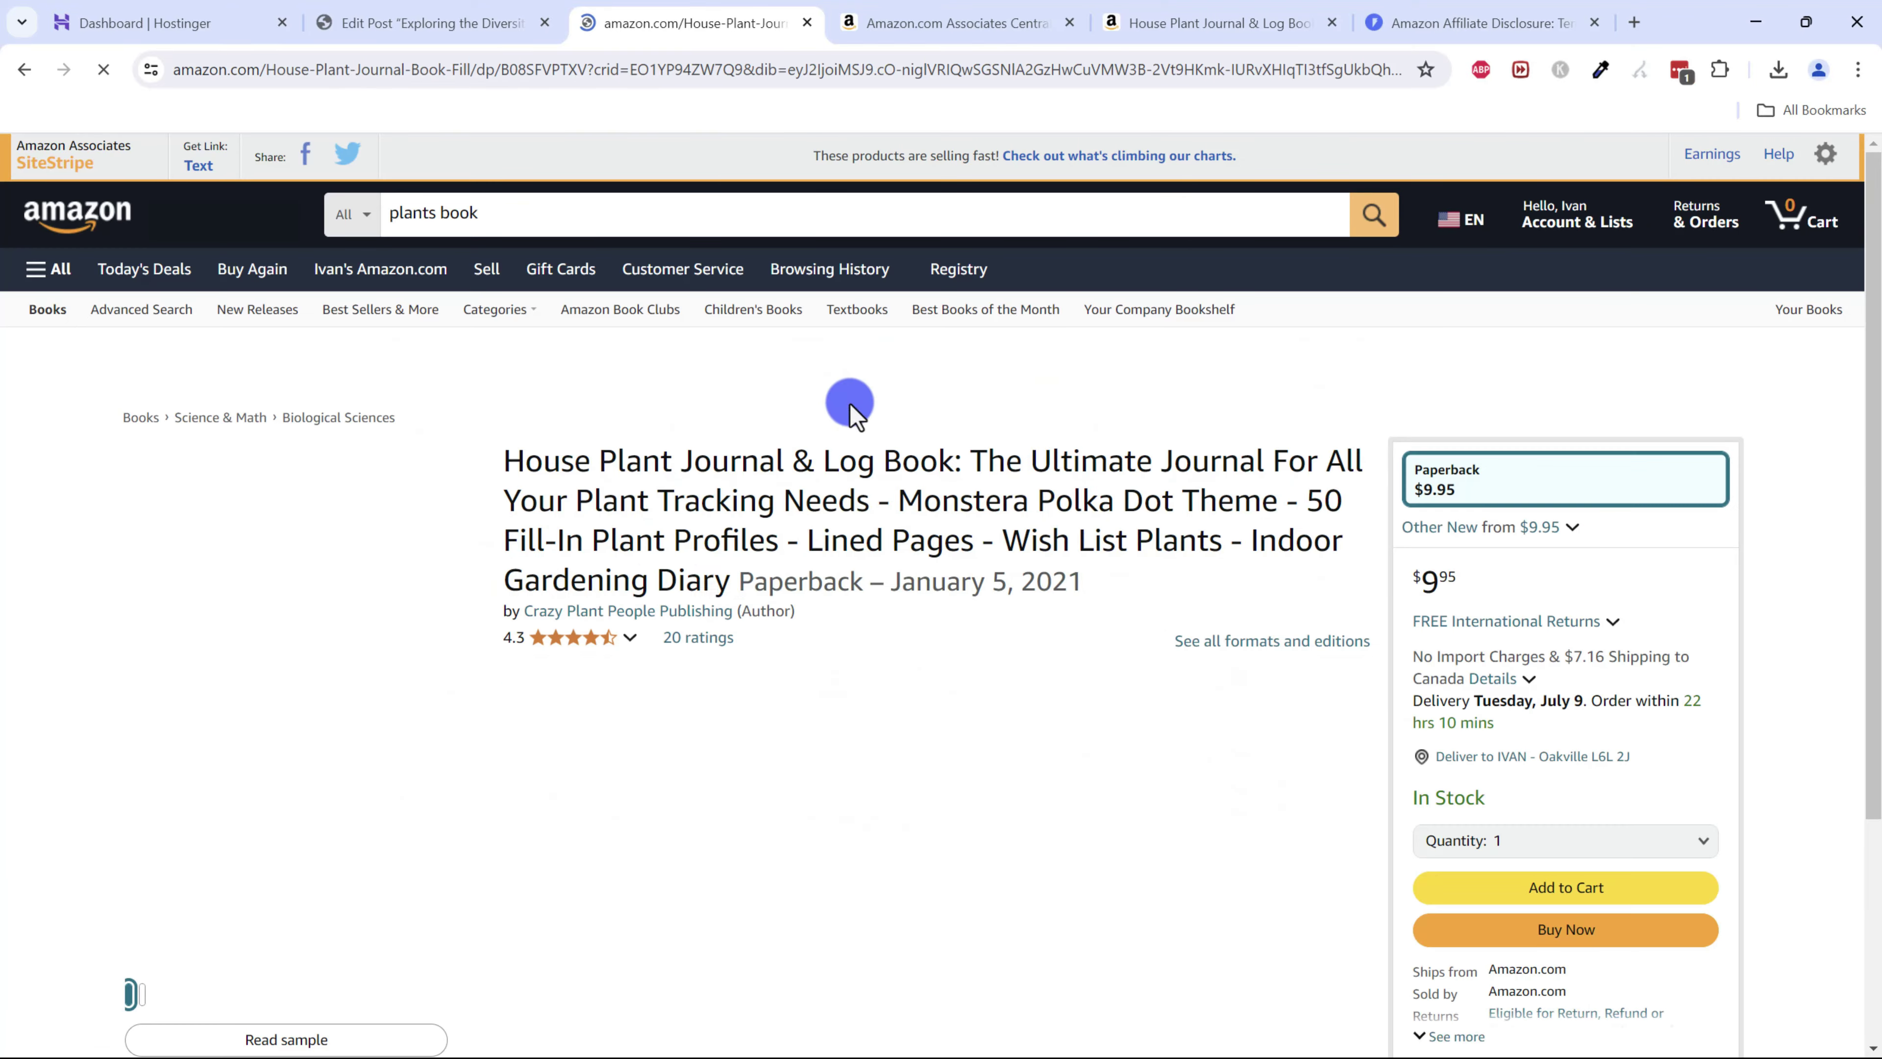
{"action": "left_click", "coordinate": [19, 69]}
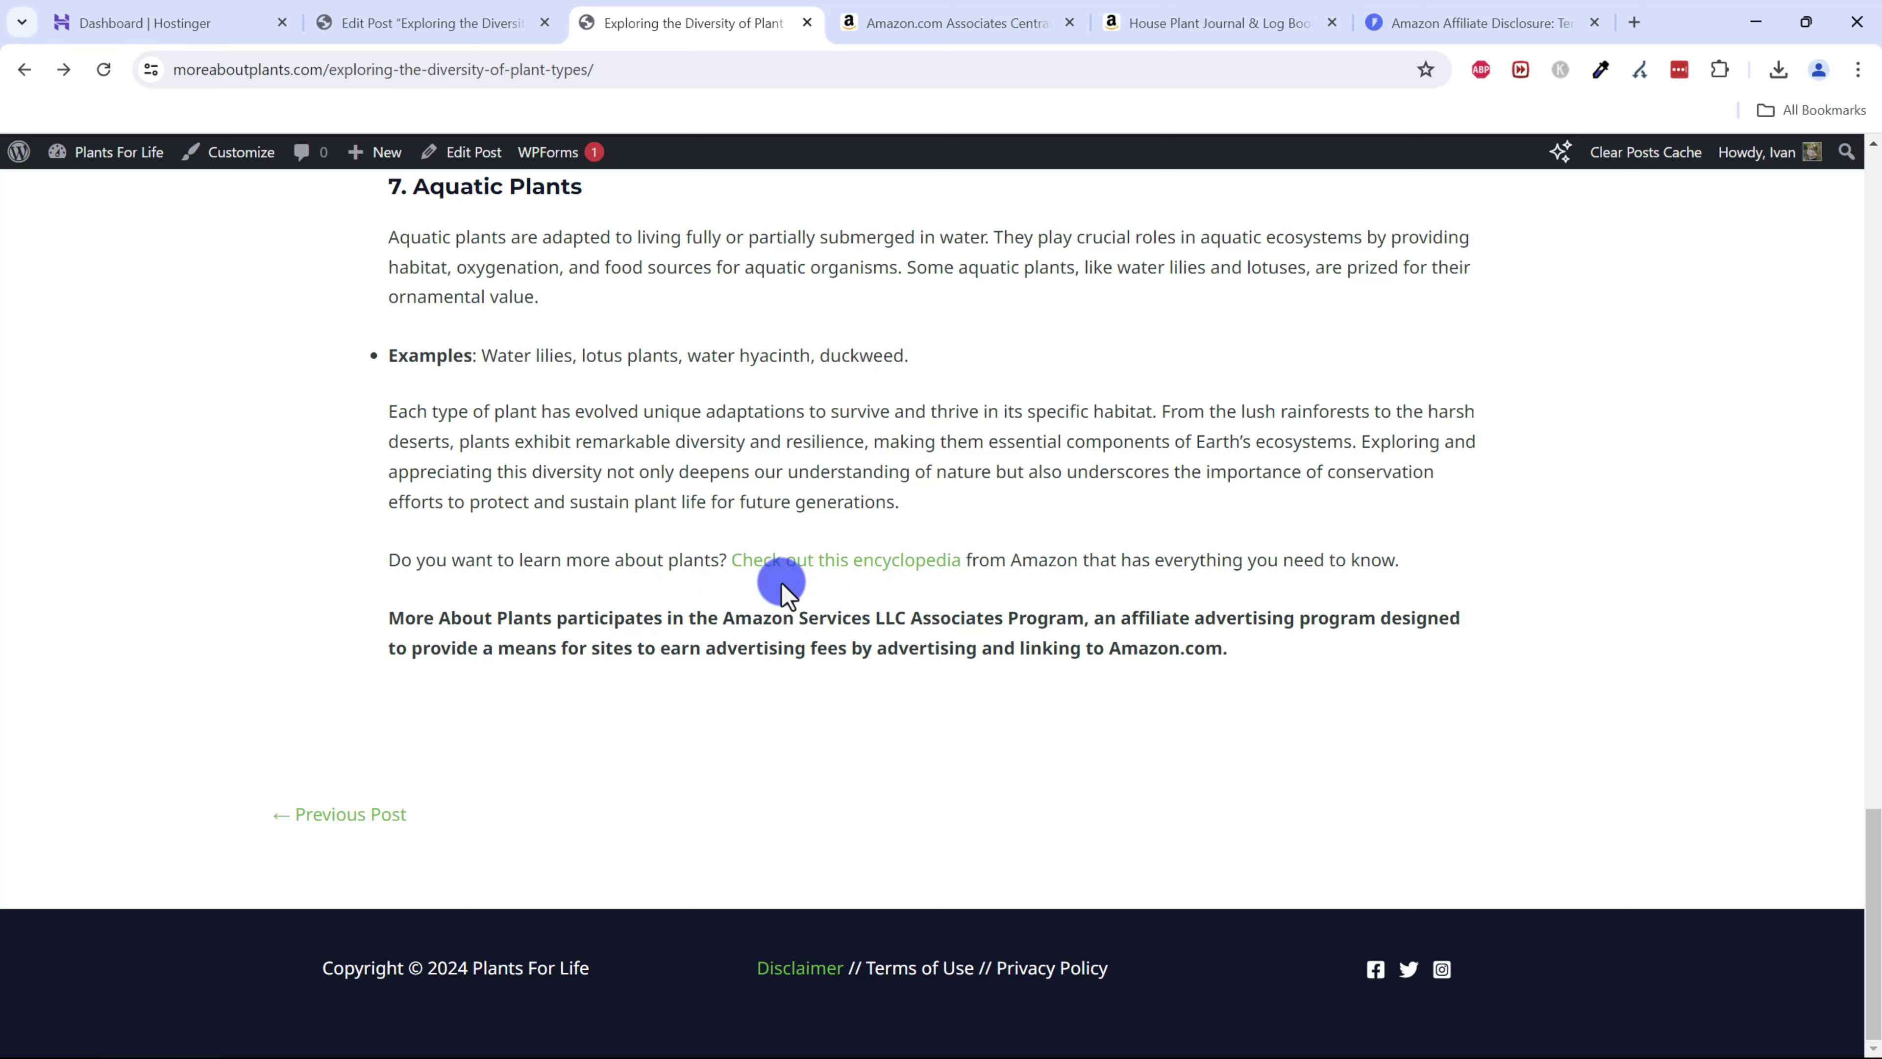
- Set the "Check out this encyclopedia" link in the post editor to open in a new tab and update the post
{"action": "scroll", "coordinate": [781, 614], "scroll_direction": "up", "scroll_amount": 3}
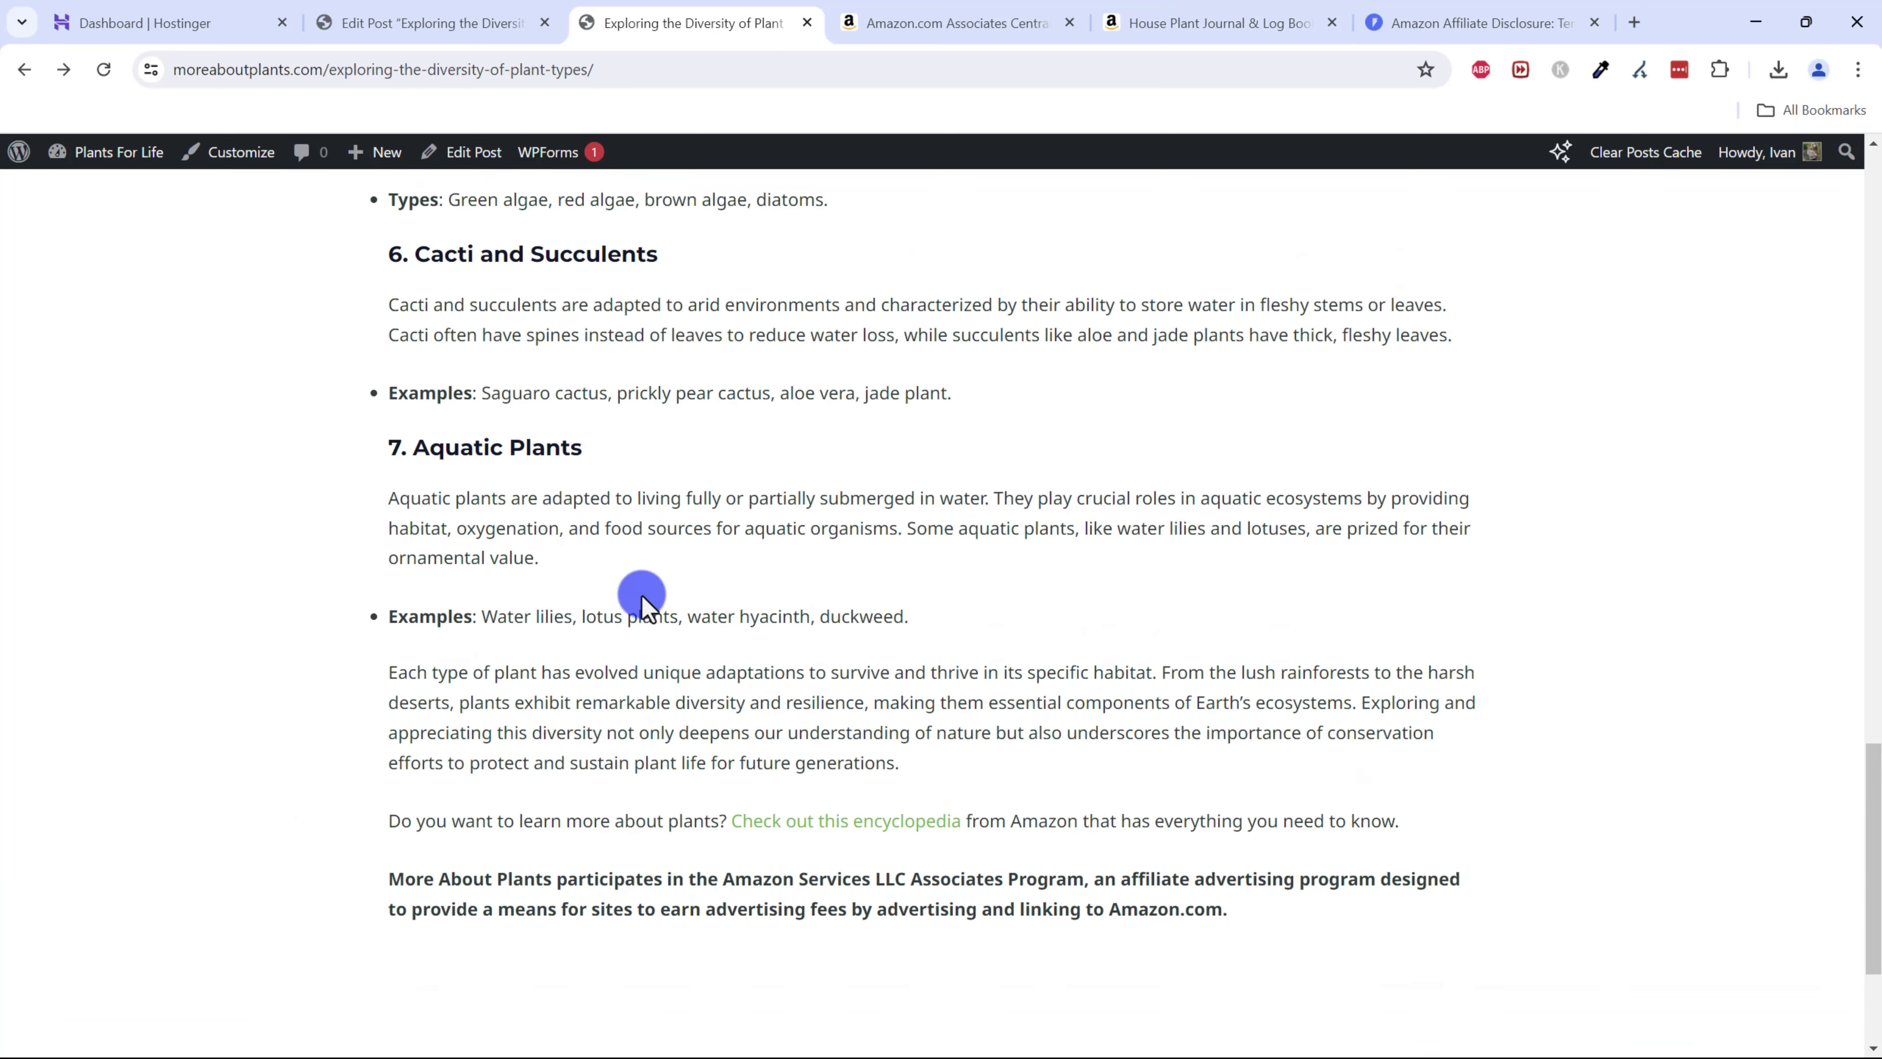
{"action": "scroll", "coordinate": [642, 604], "scroll_direction": "up", "scroll_amount": 1}
{"action": "left_click", "coordinate": [445, 21]}
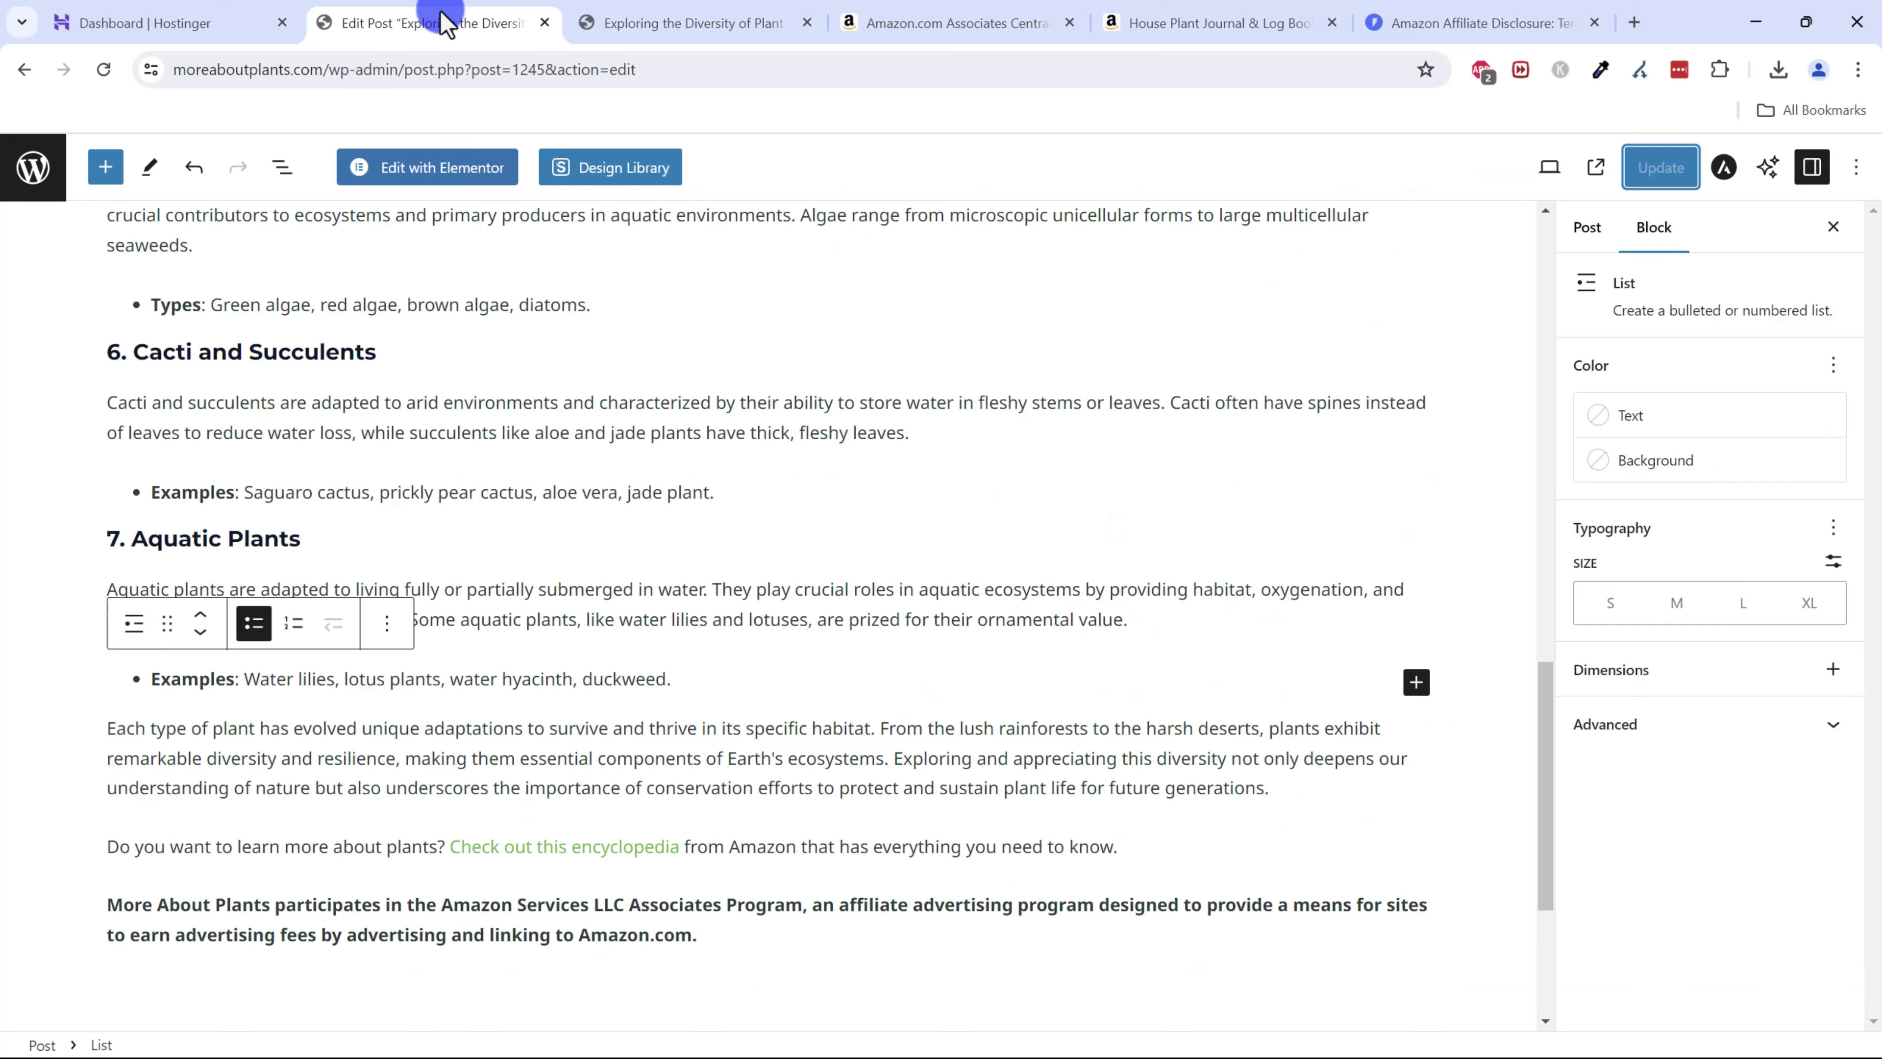
{"action": "left_click", "coordinate": [594, 606]}
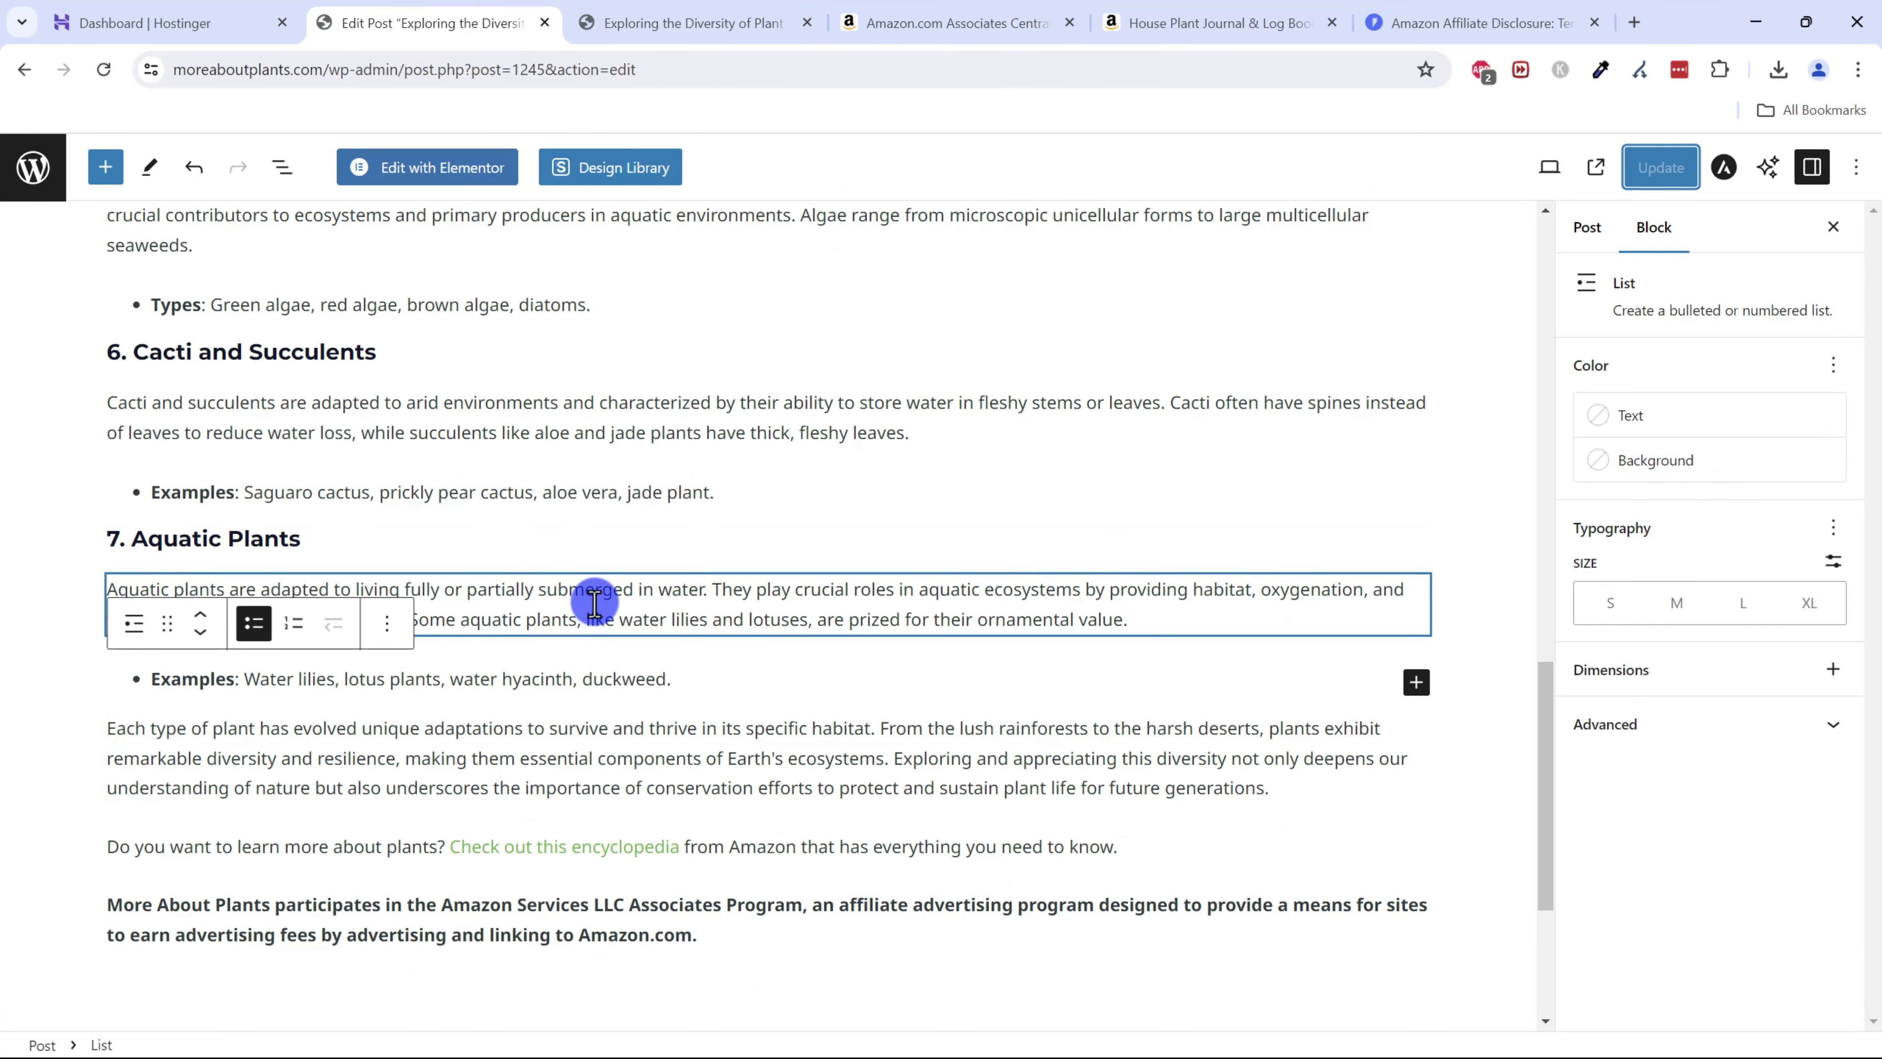
{"action": "left_click", "coordinate": [592, 849]}
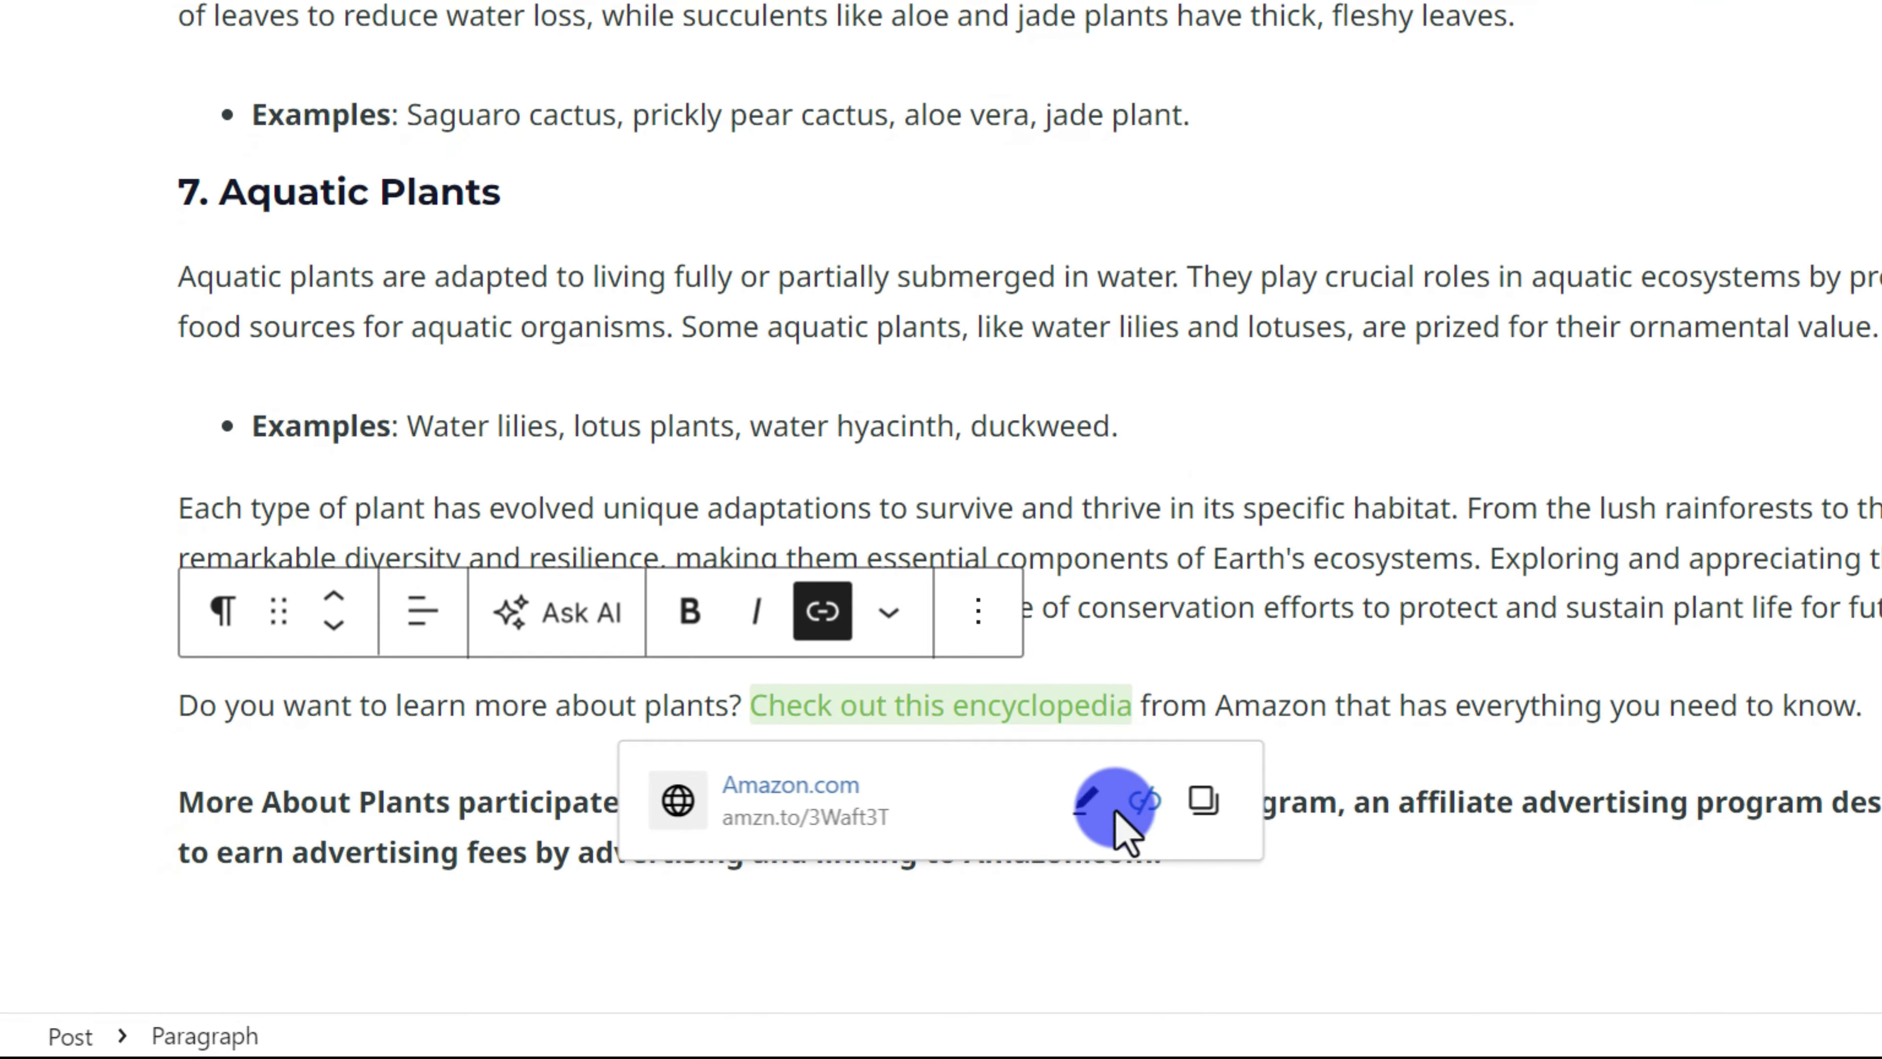
{"action": "left_click", "coordinate": [651, 902]}
{"action": "scroll", "coordinate": [1230, 571], "scroll_direction": "down", "scroll_amount": 3}
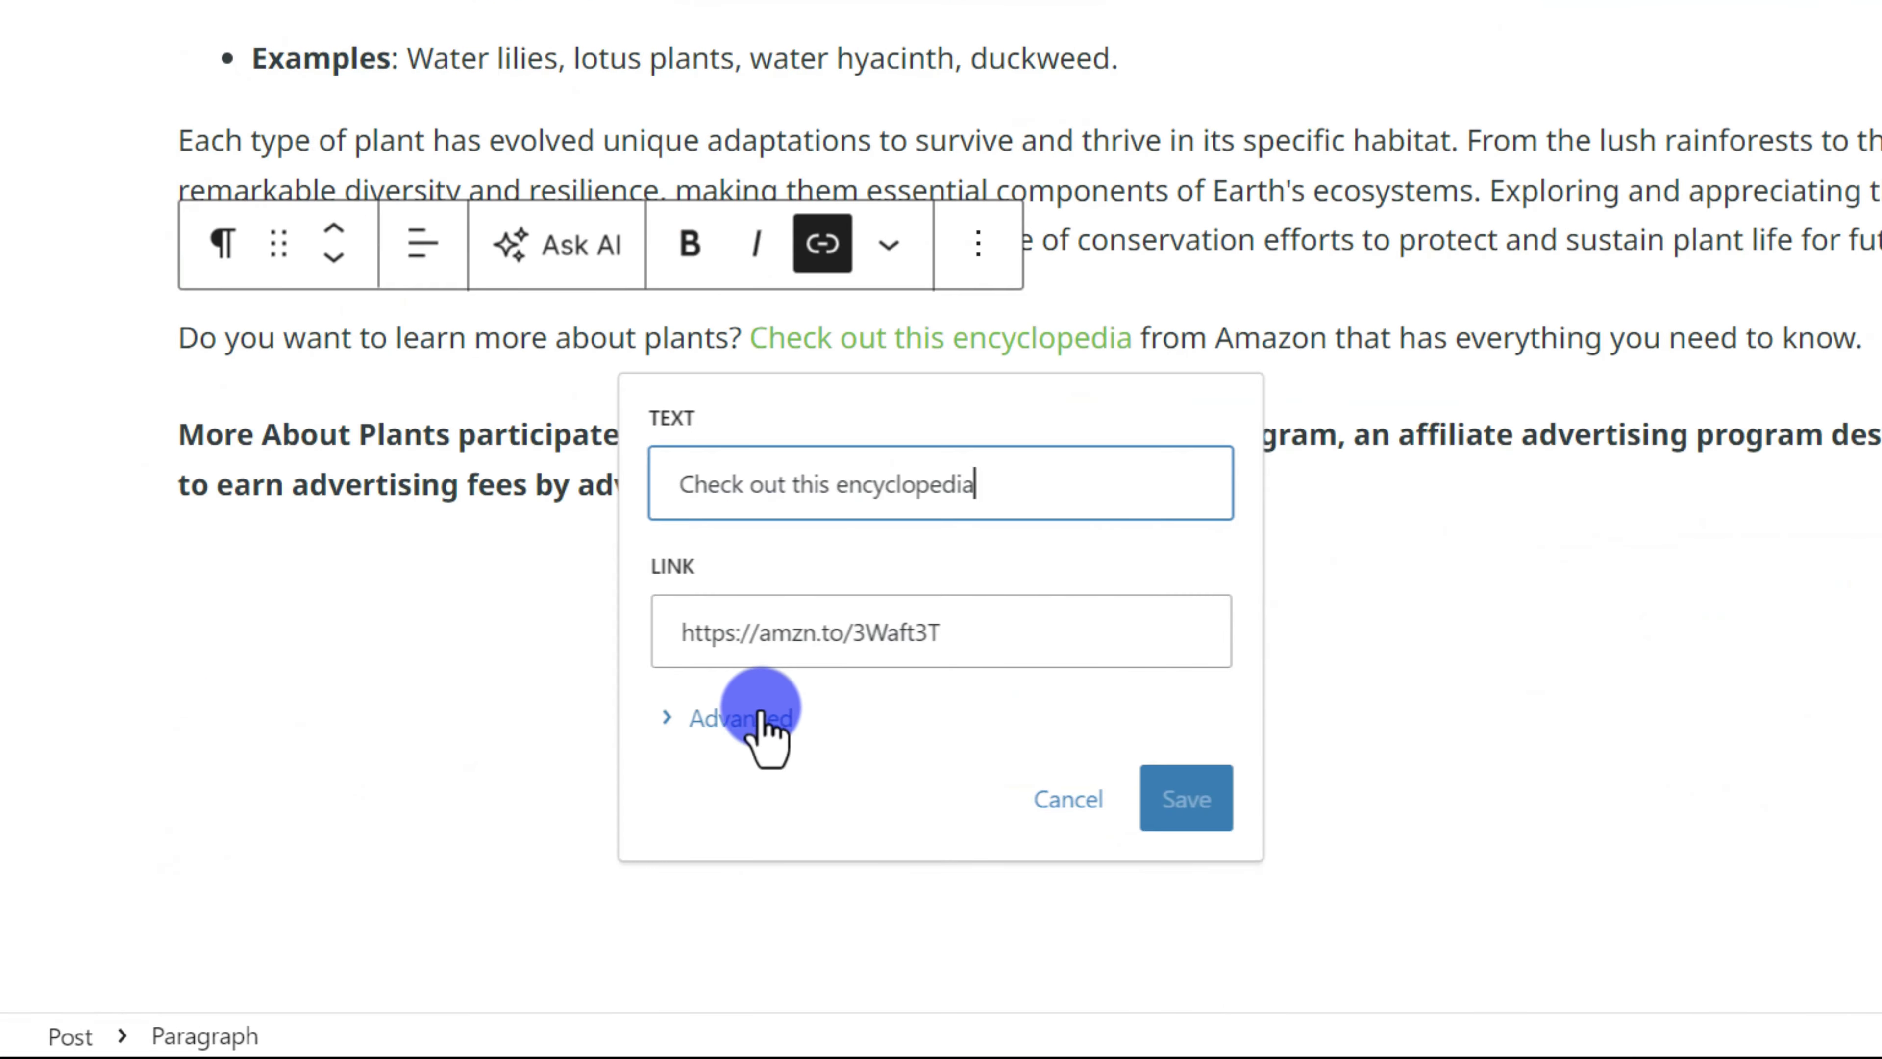
{"action": "left_click", "coordinate": [741, 718]}
{"action": "left_click", "coordinate": [1186, 931]}
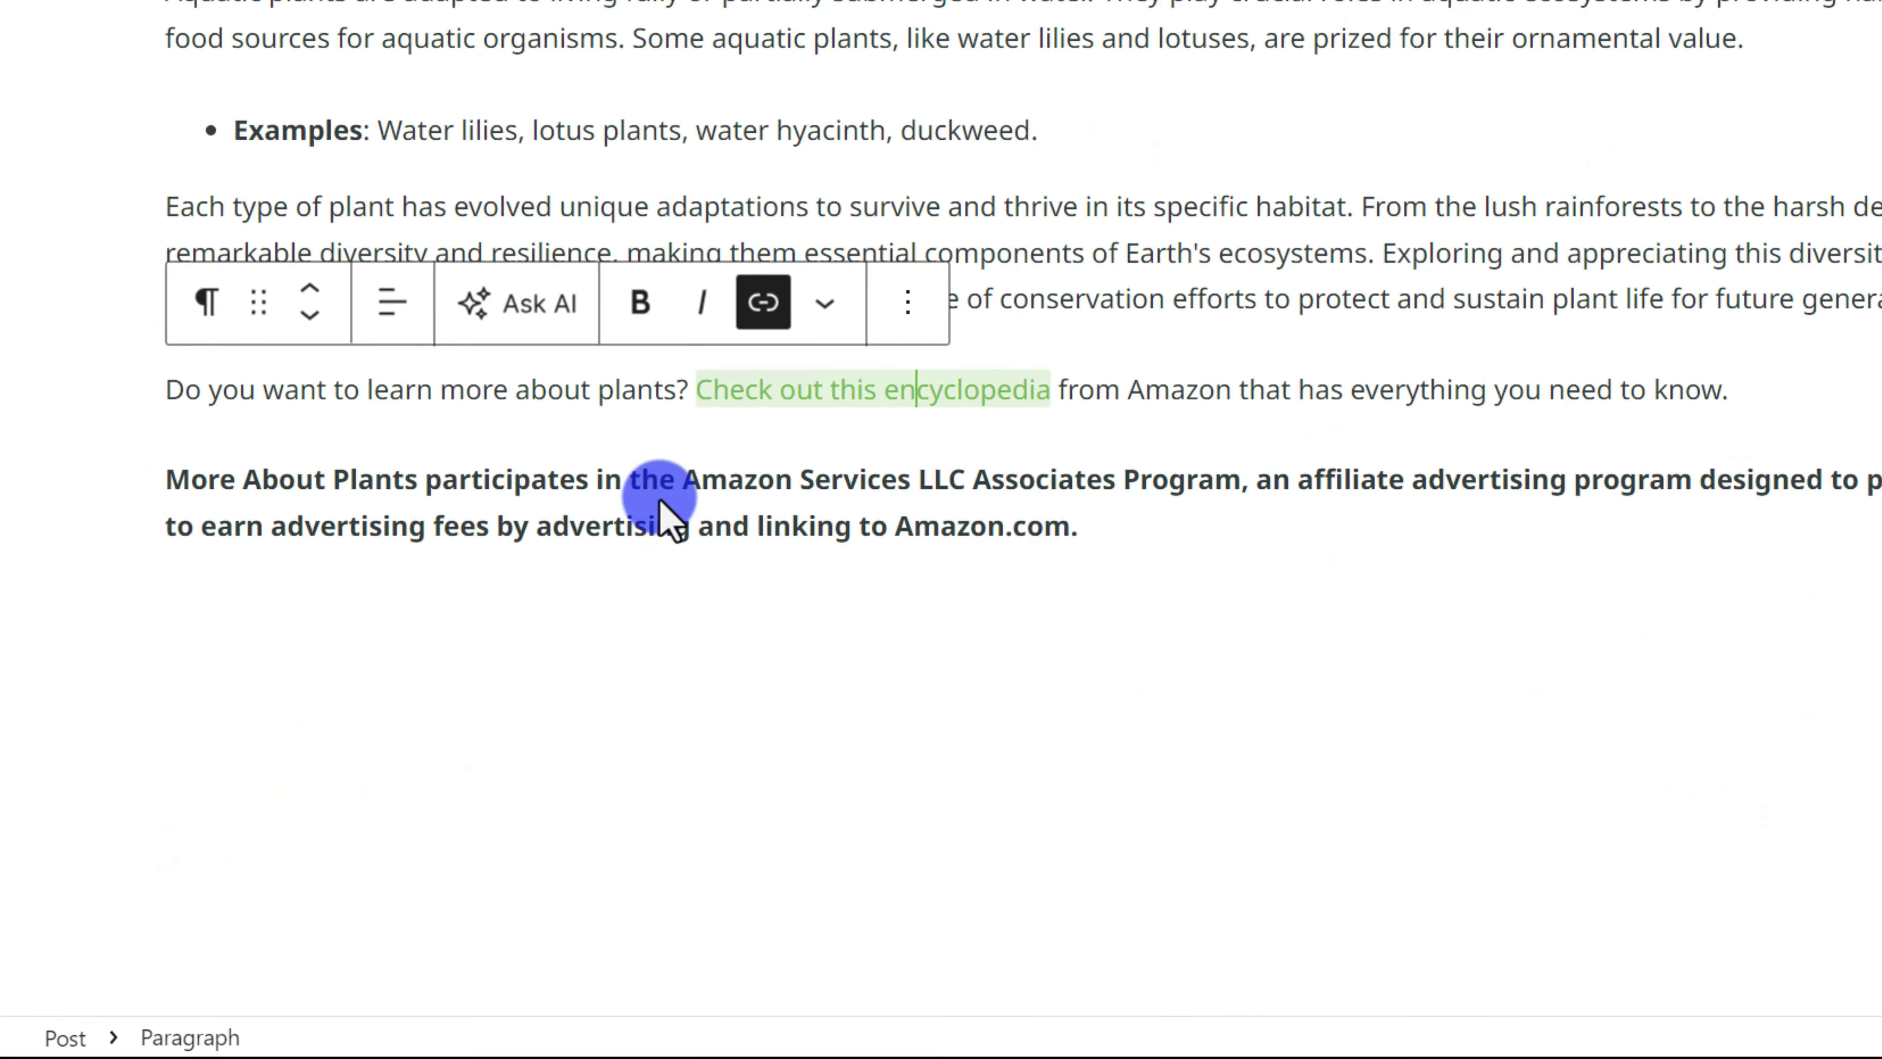
{"action": "left_click", "coordinate": [1646, 167]}
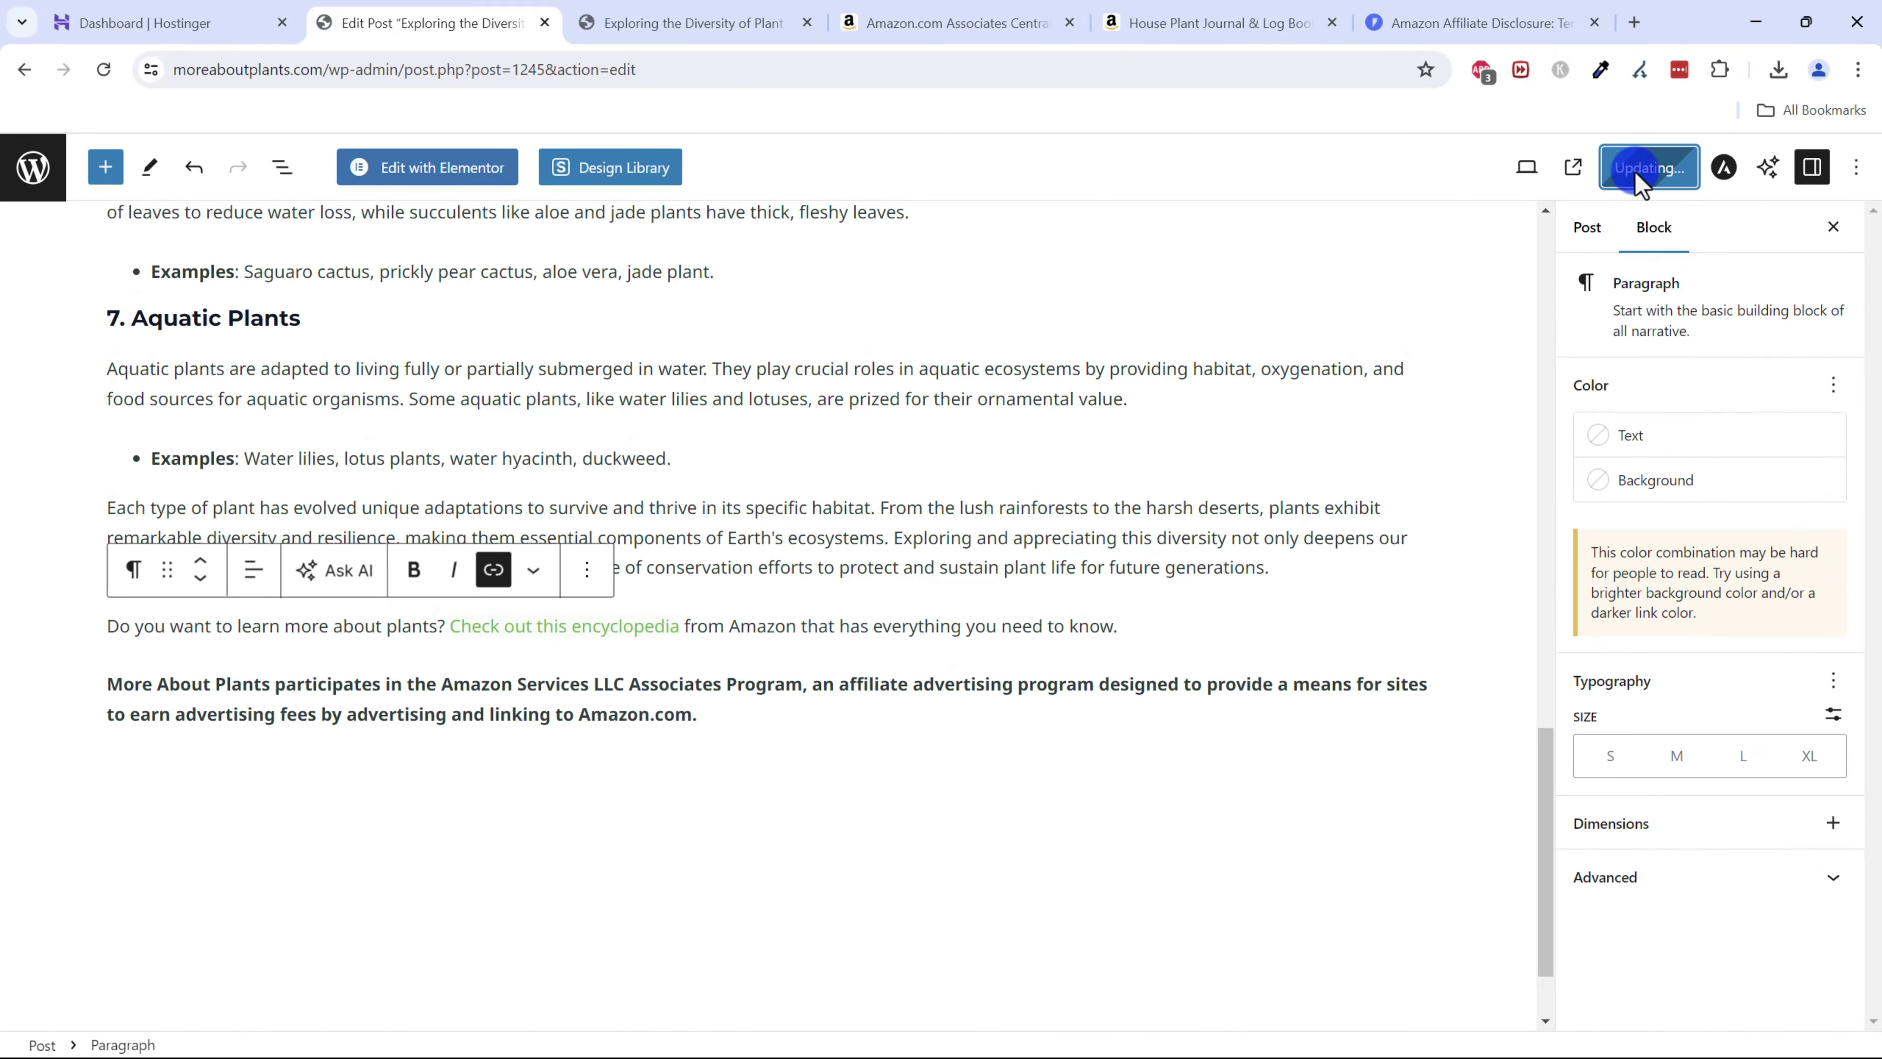
- Test the encyclopedia link again on the live post and close the Amazon page it opens
{"action": "left_click", "coordinate": [700, 26]}
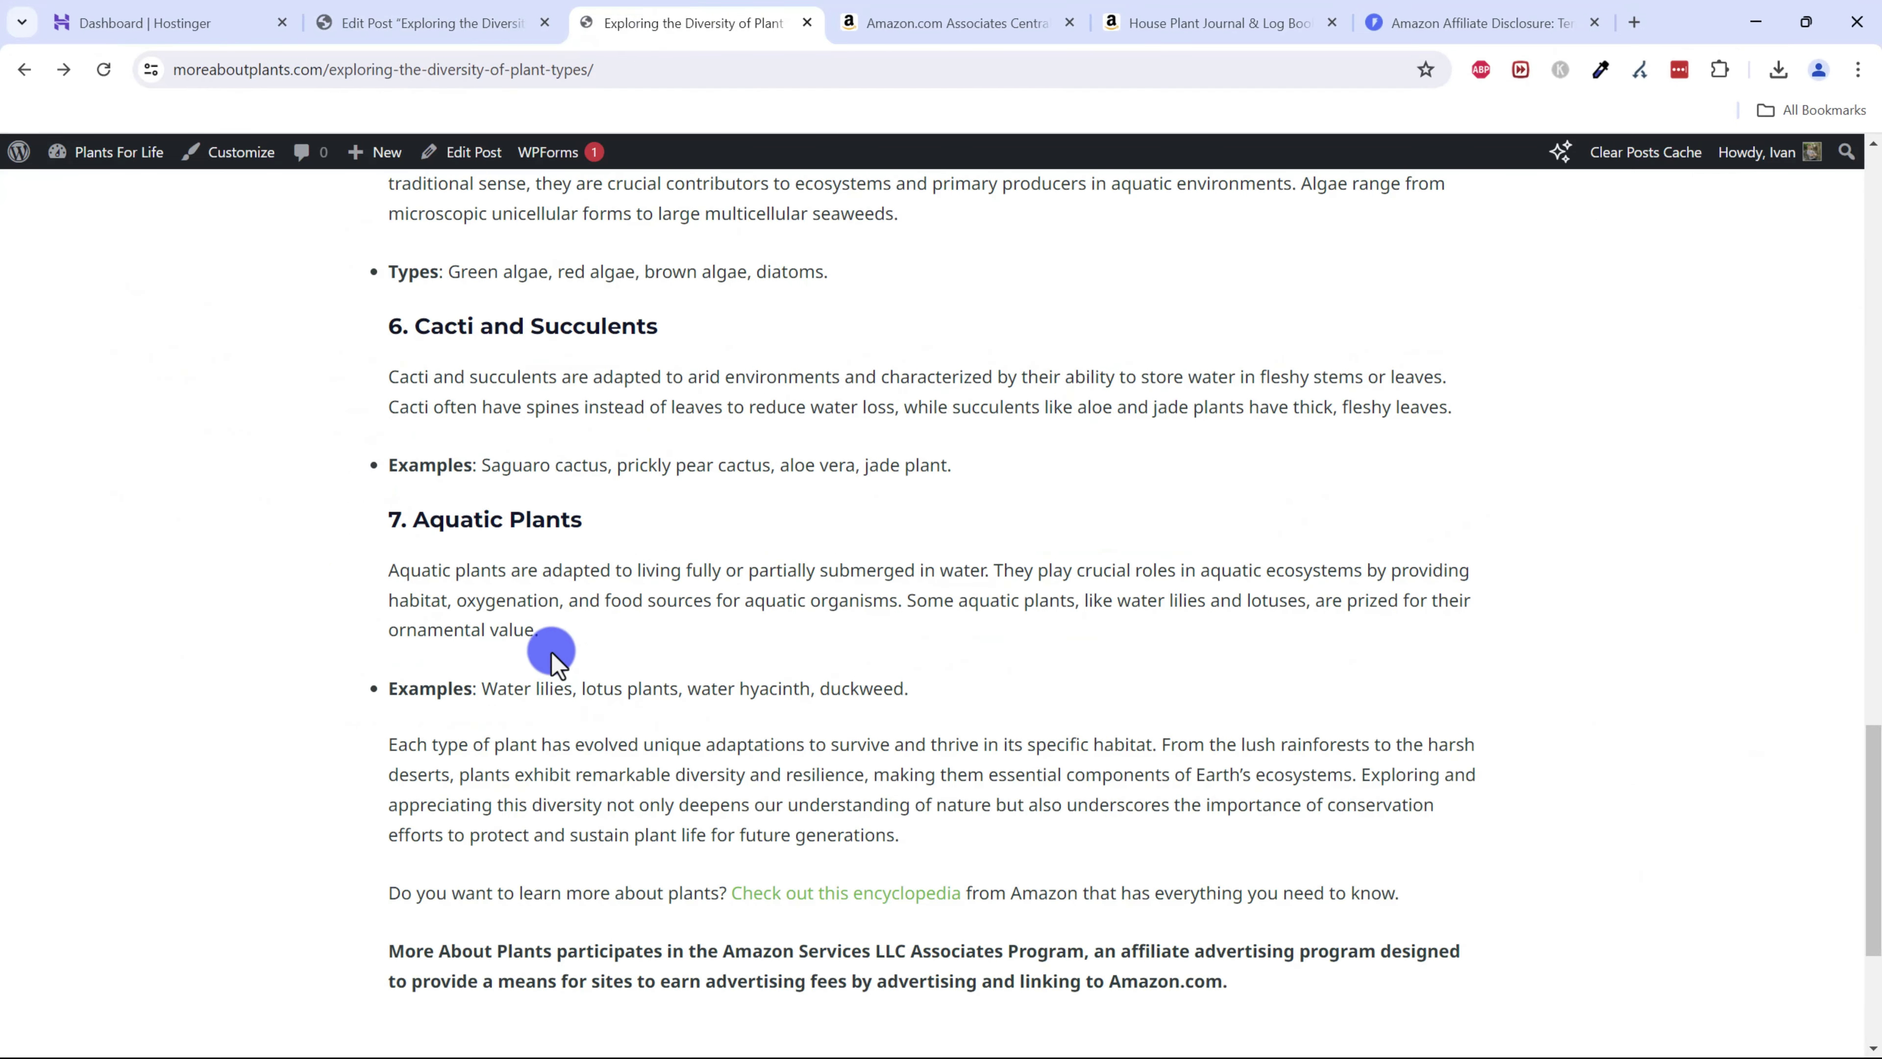
{"action": "scroll", "coordinate": [813, 587], "scroll_direction": "down", "scroll_amount": 2}
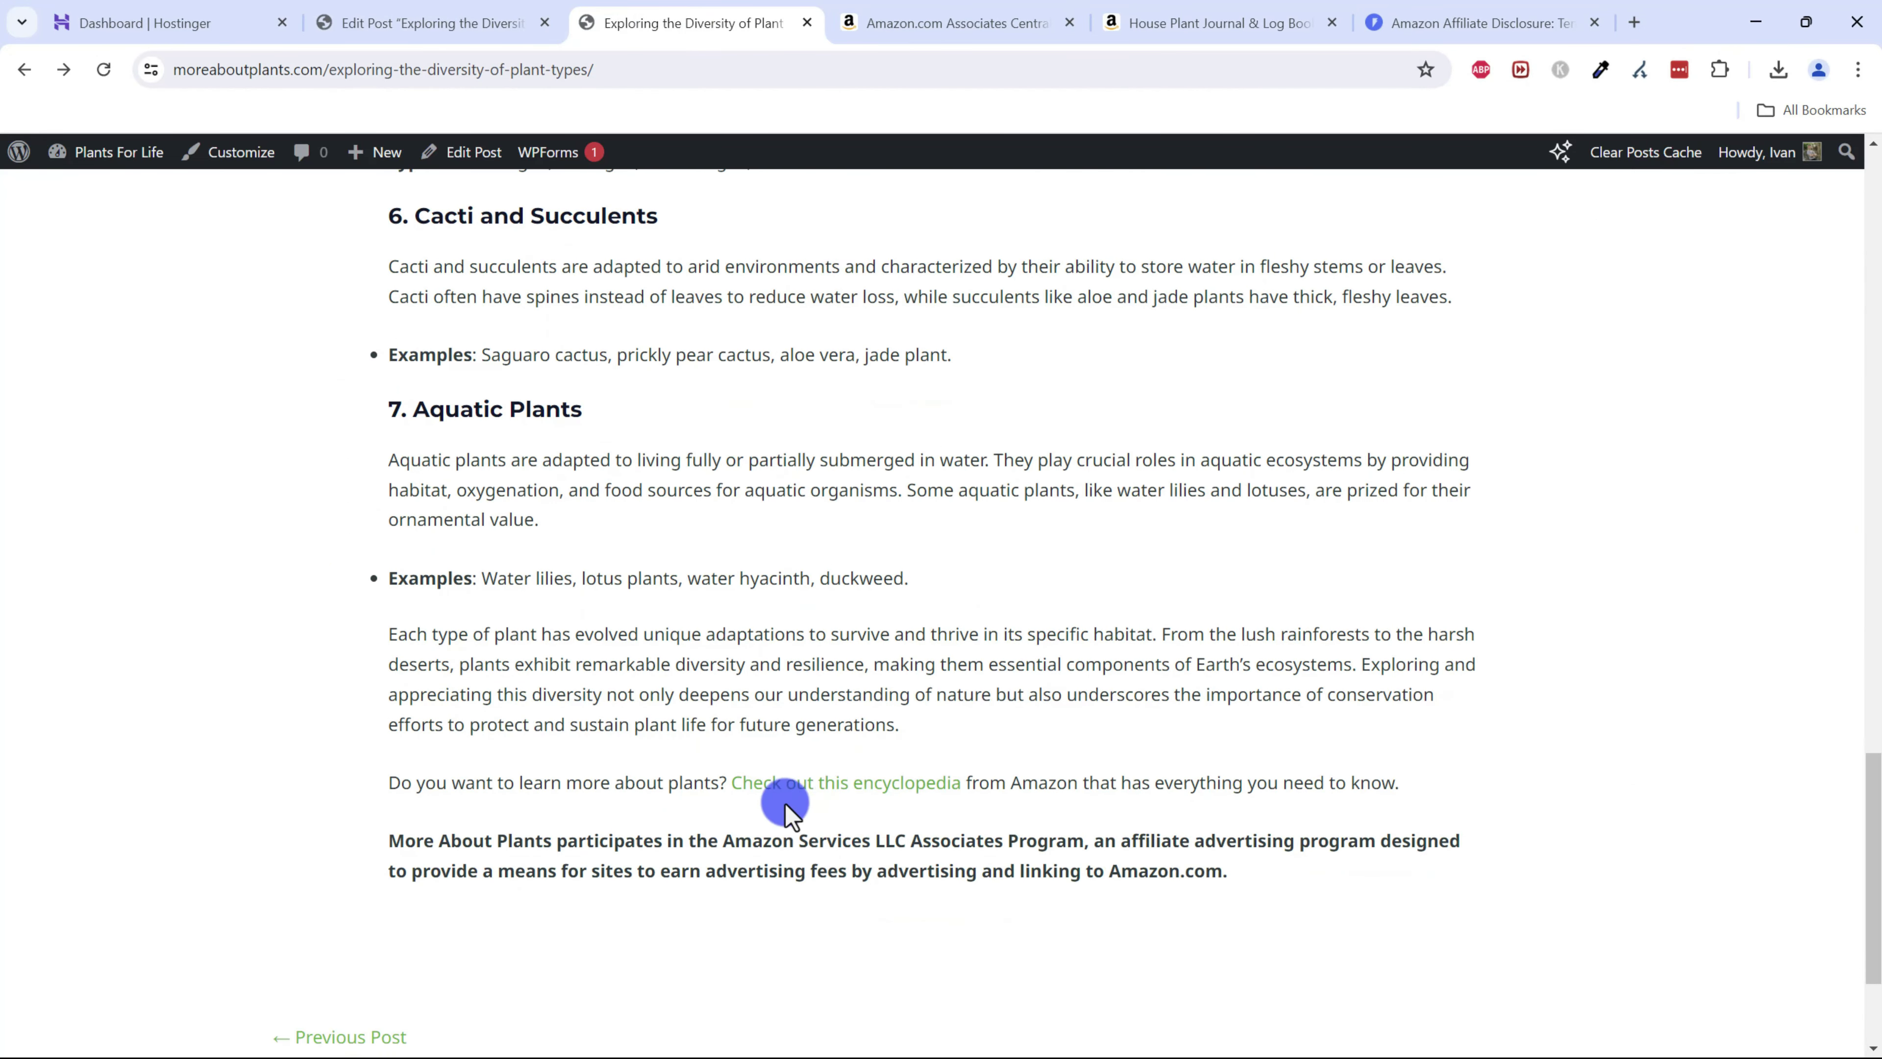
{"action": "left_click", "coordinate": [819, 786]}
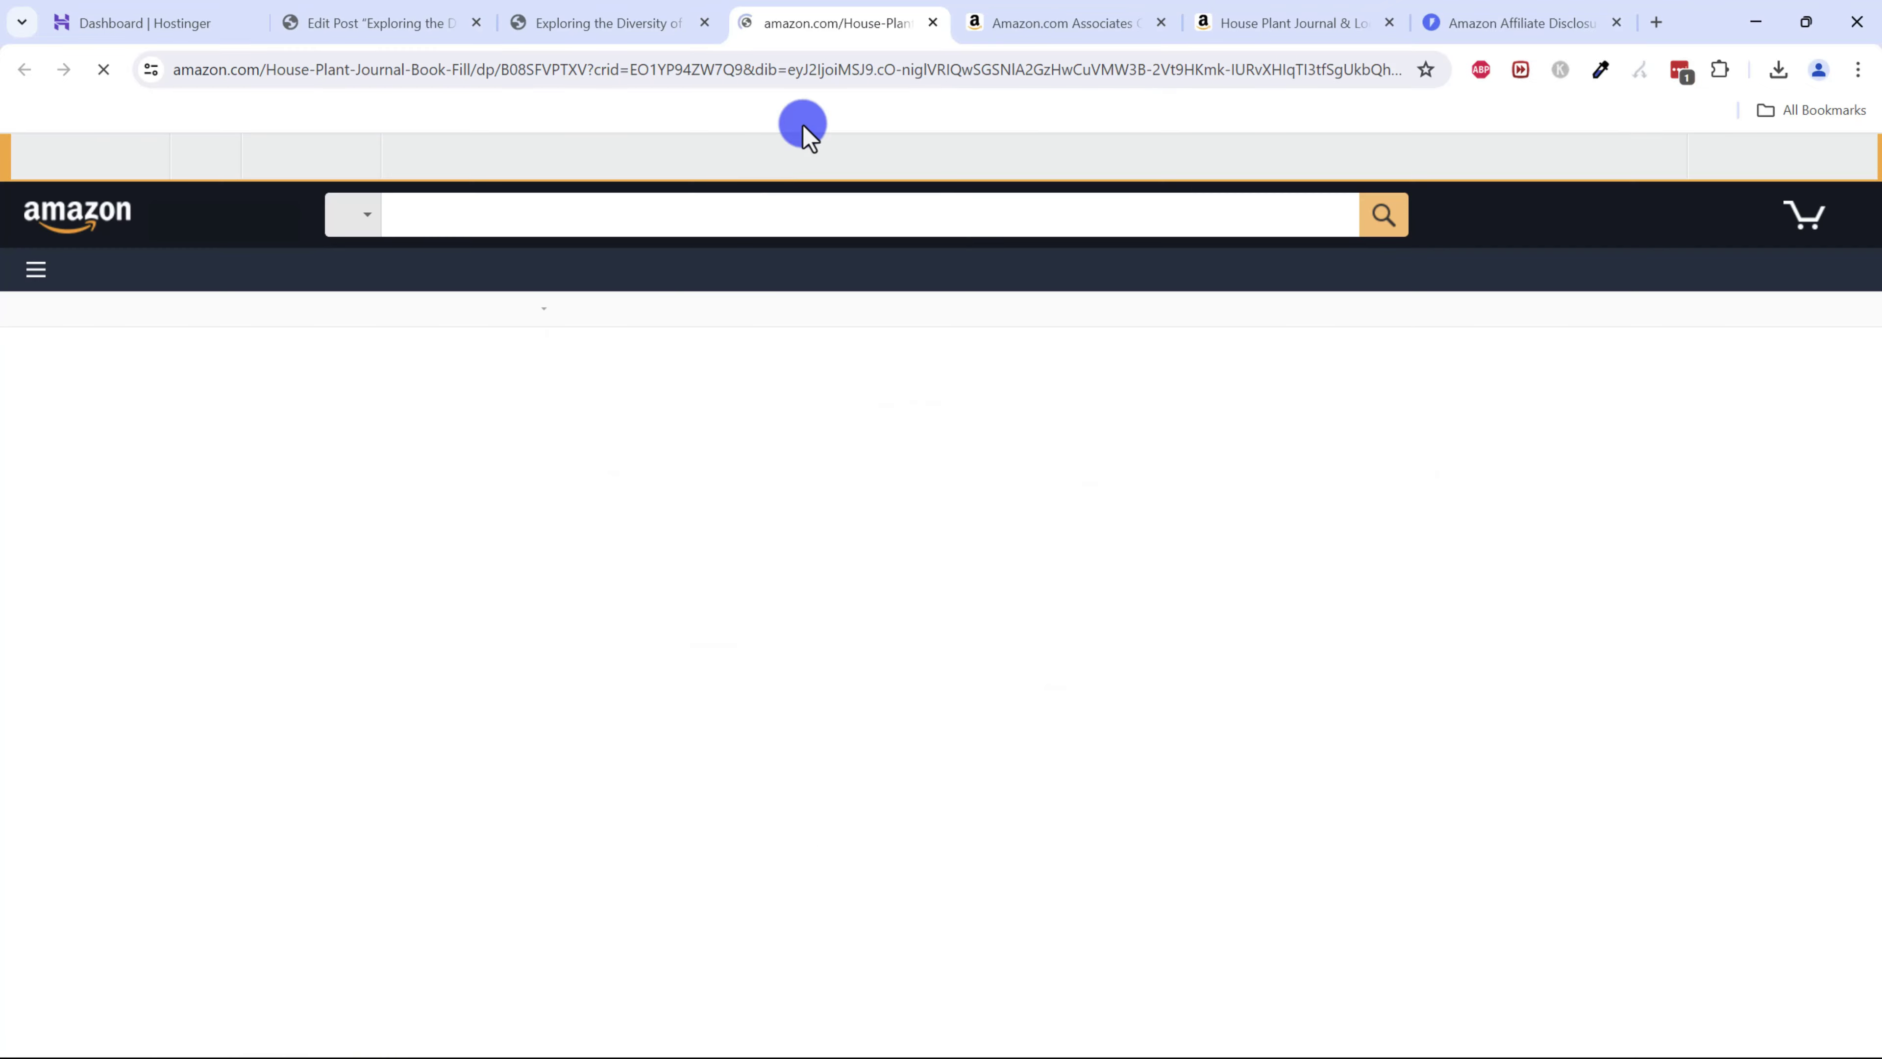
{"action": "left_click", "coordinate": [933, 22]}
- Close the leftover Amazon tab showing the House Plant Journal & Log Book
{"action": "scroll", "coordinate": [617, 620], "scroll_direction": "up", "scroll_amount": 20}
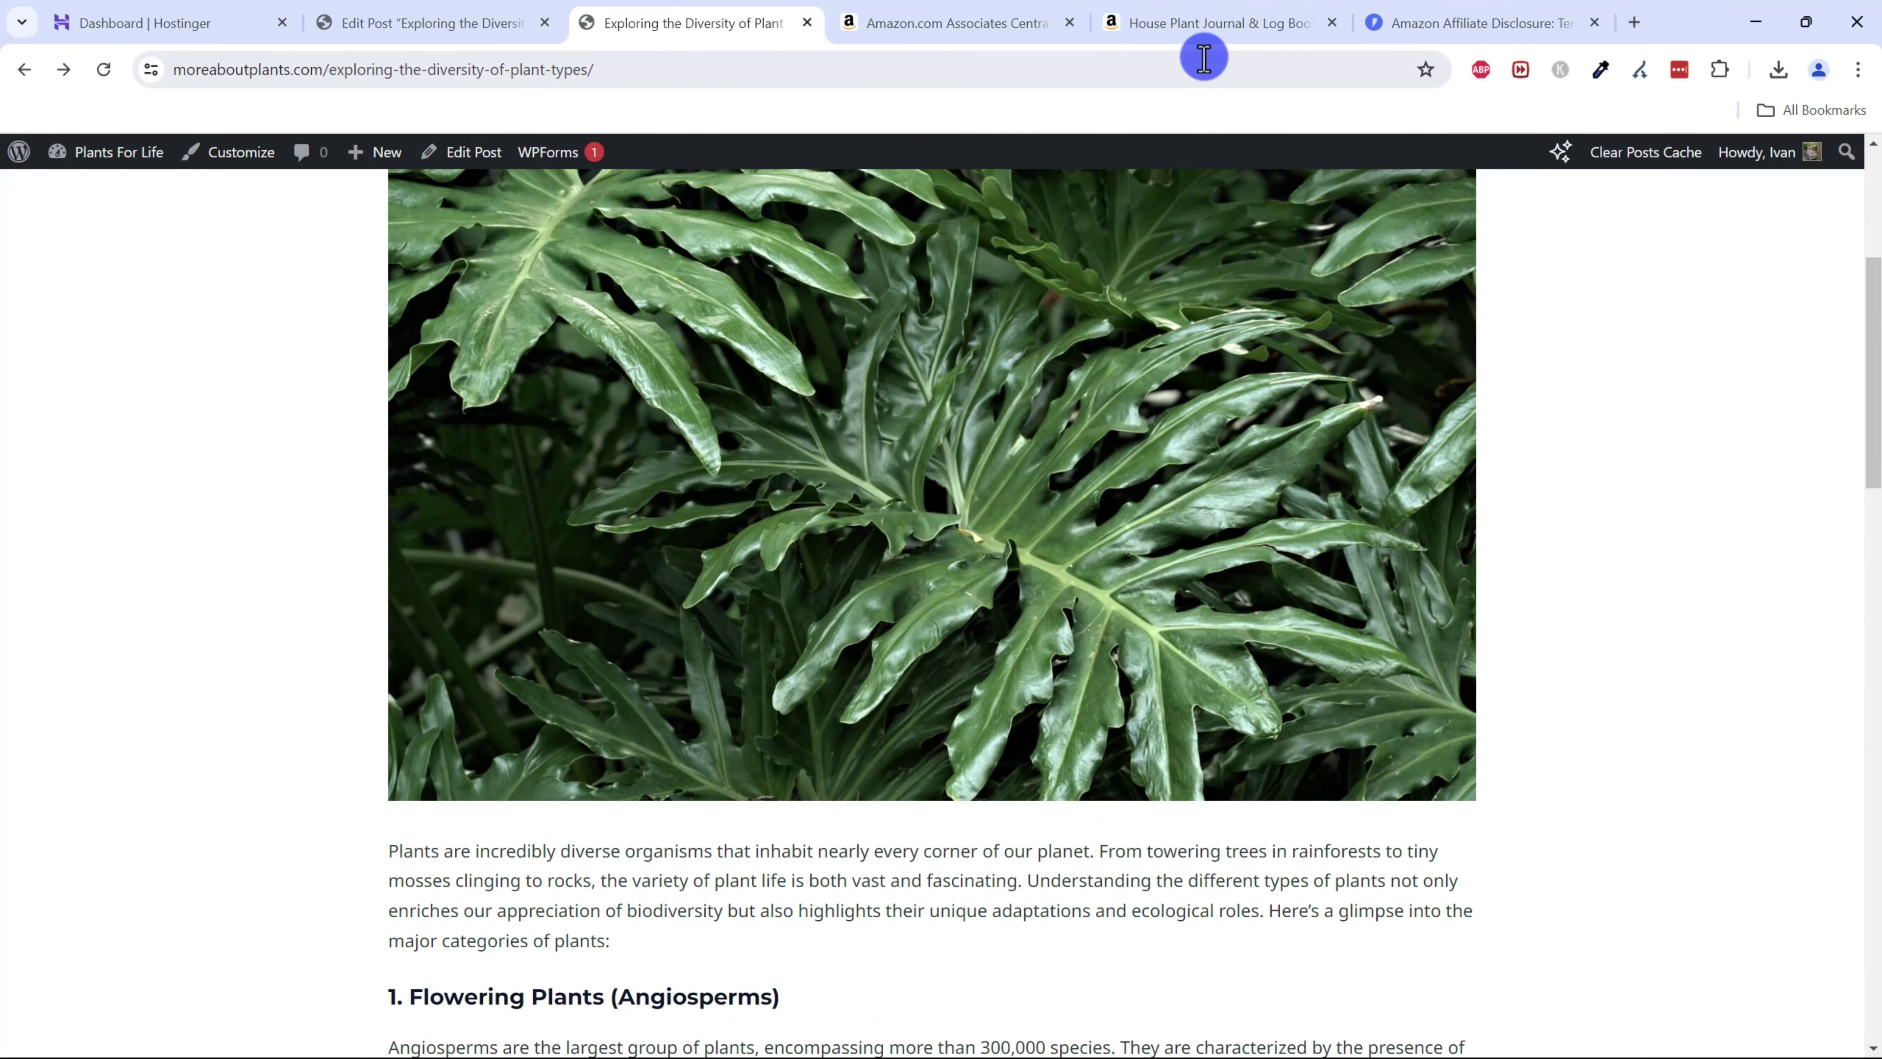
{"action": "left_click", "coordinate": [1203, 21]}
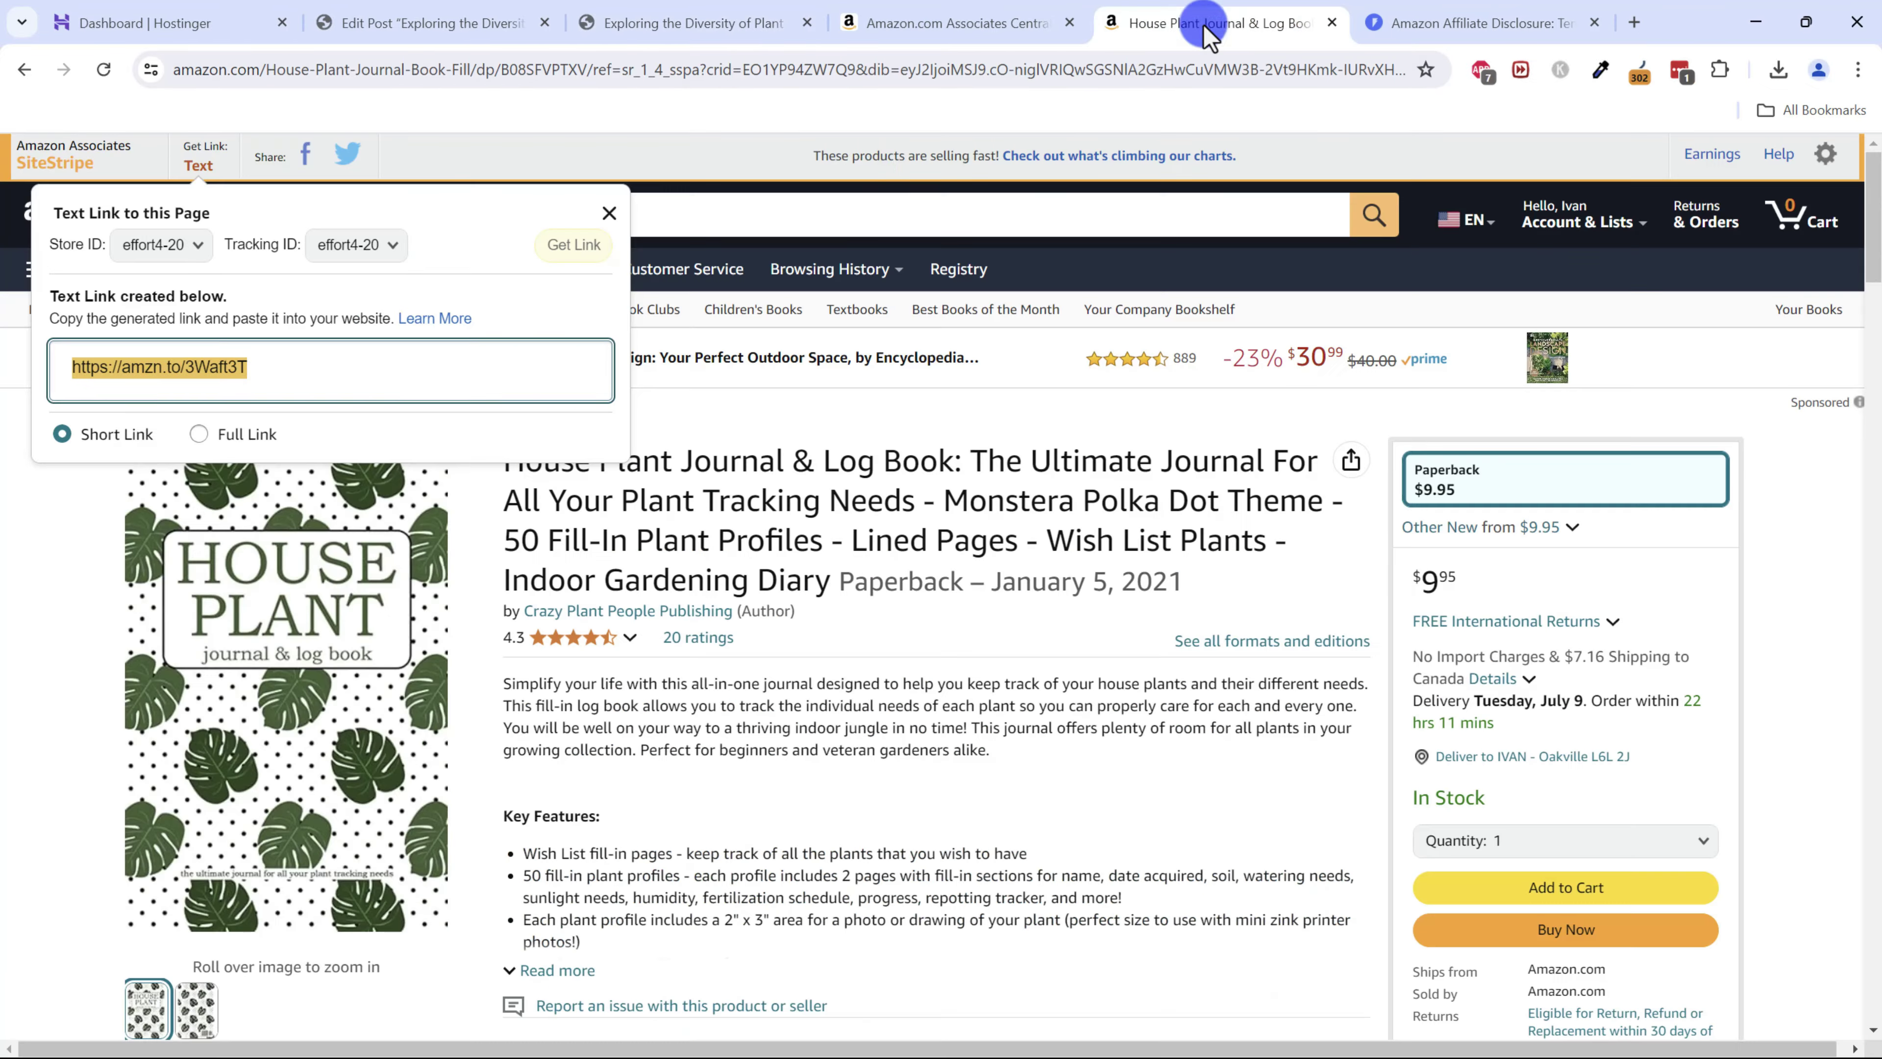
{"action": "left_click", "coordinate": [1331, 22]}
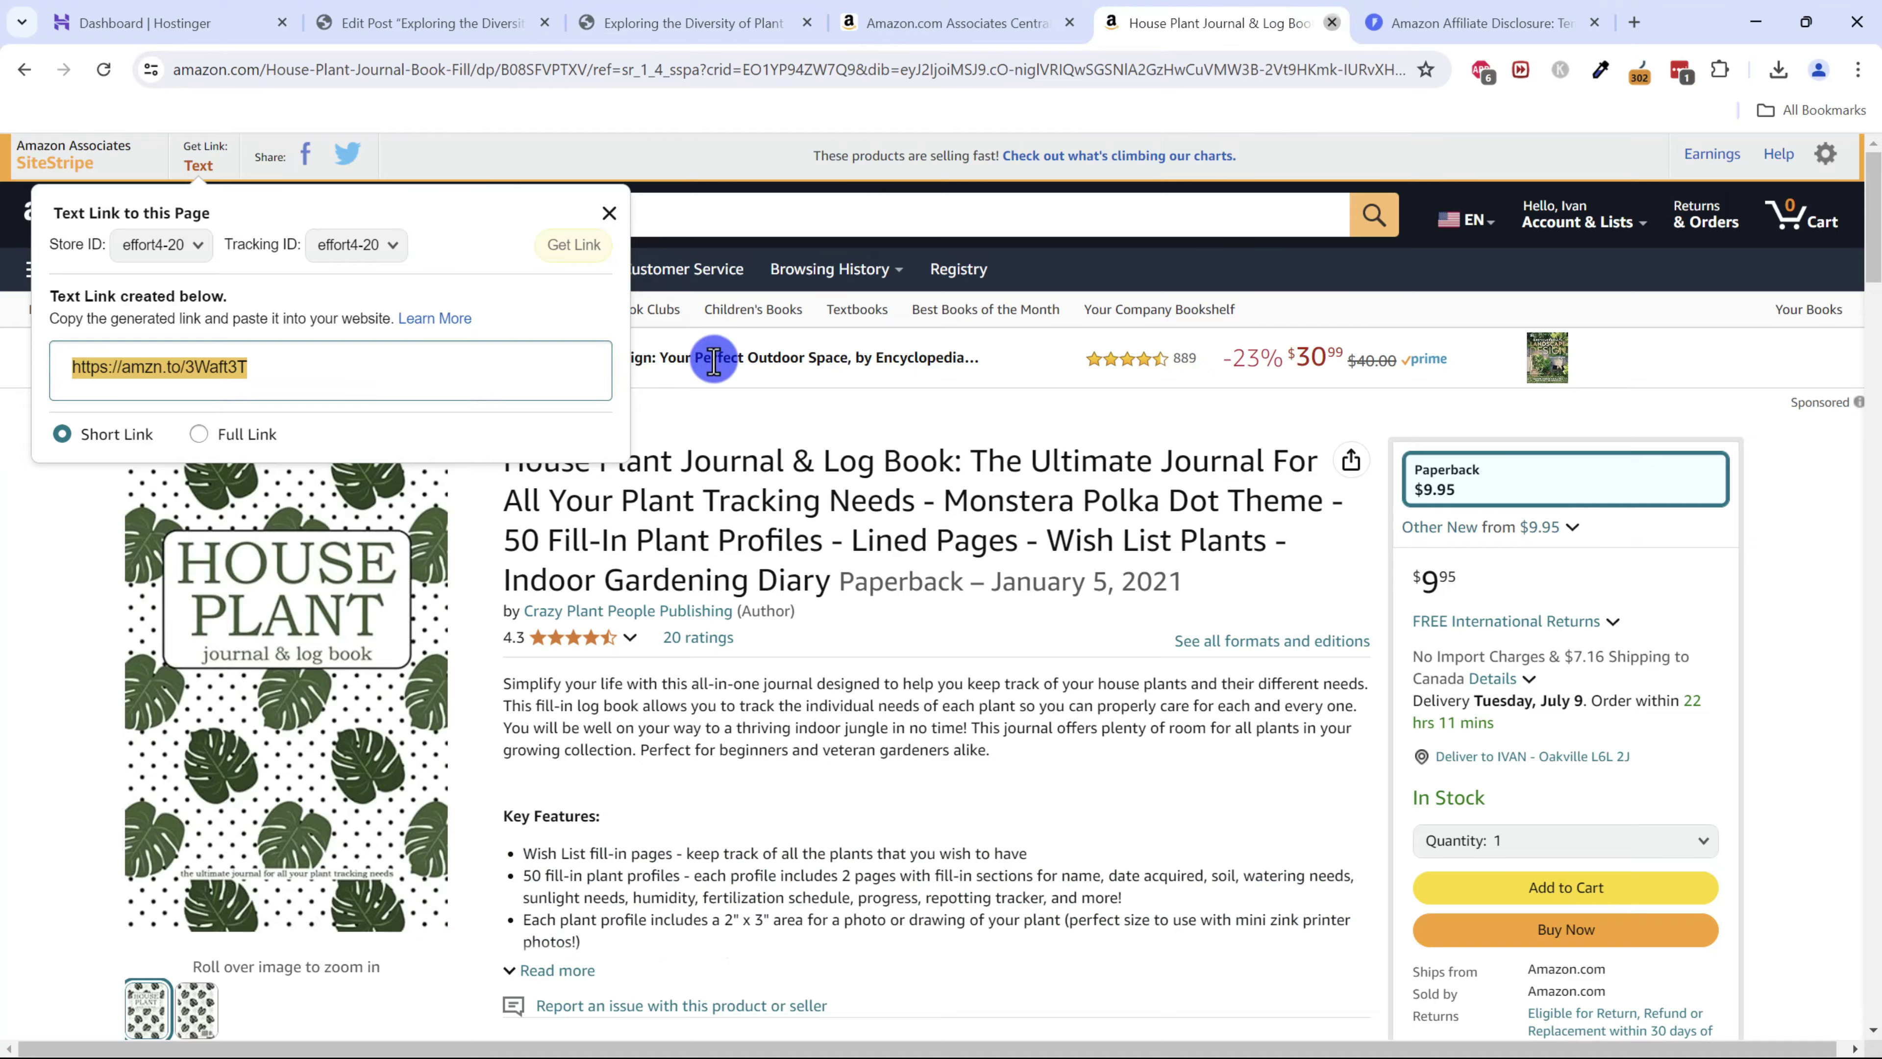
- Review the live post from its title down, including the sentence with the Der Rose affiliate link
{"action": "scroll", "coordinate": [642, 694], "scroll_direction": "up", "scroll_amount": 5}
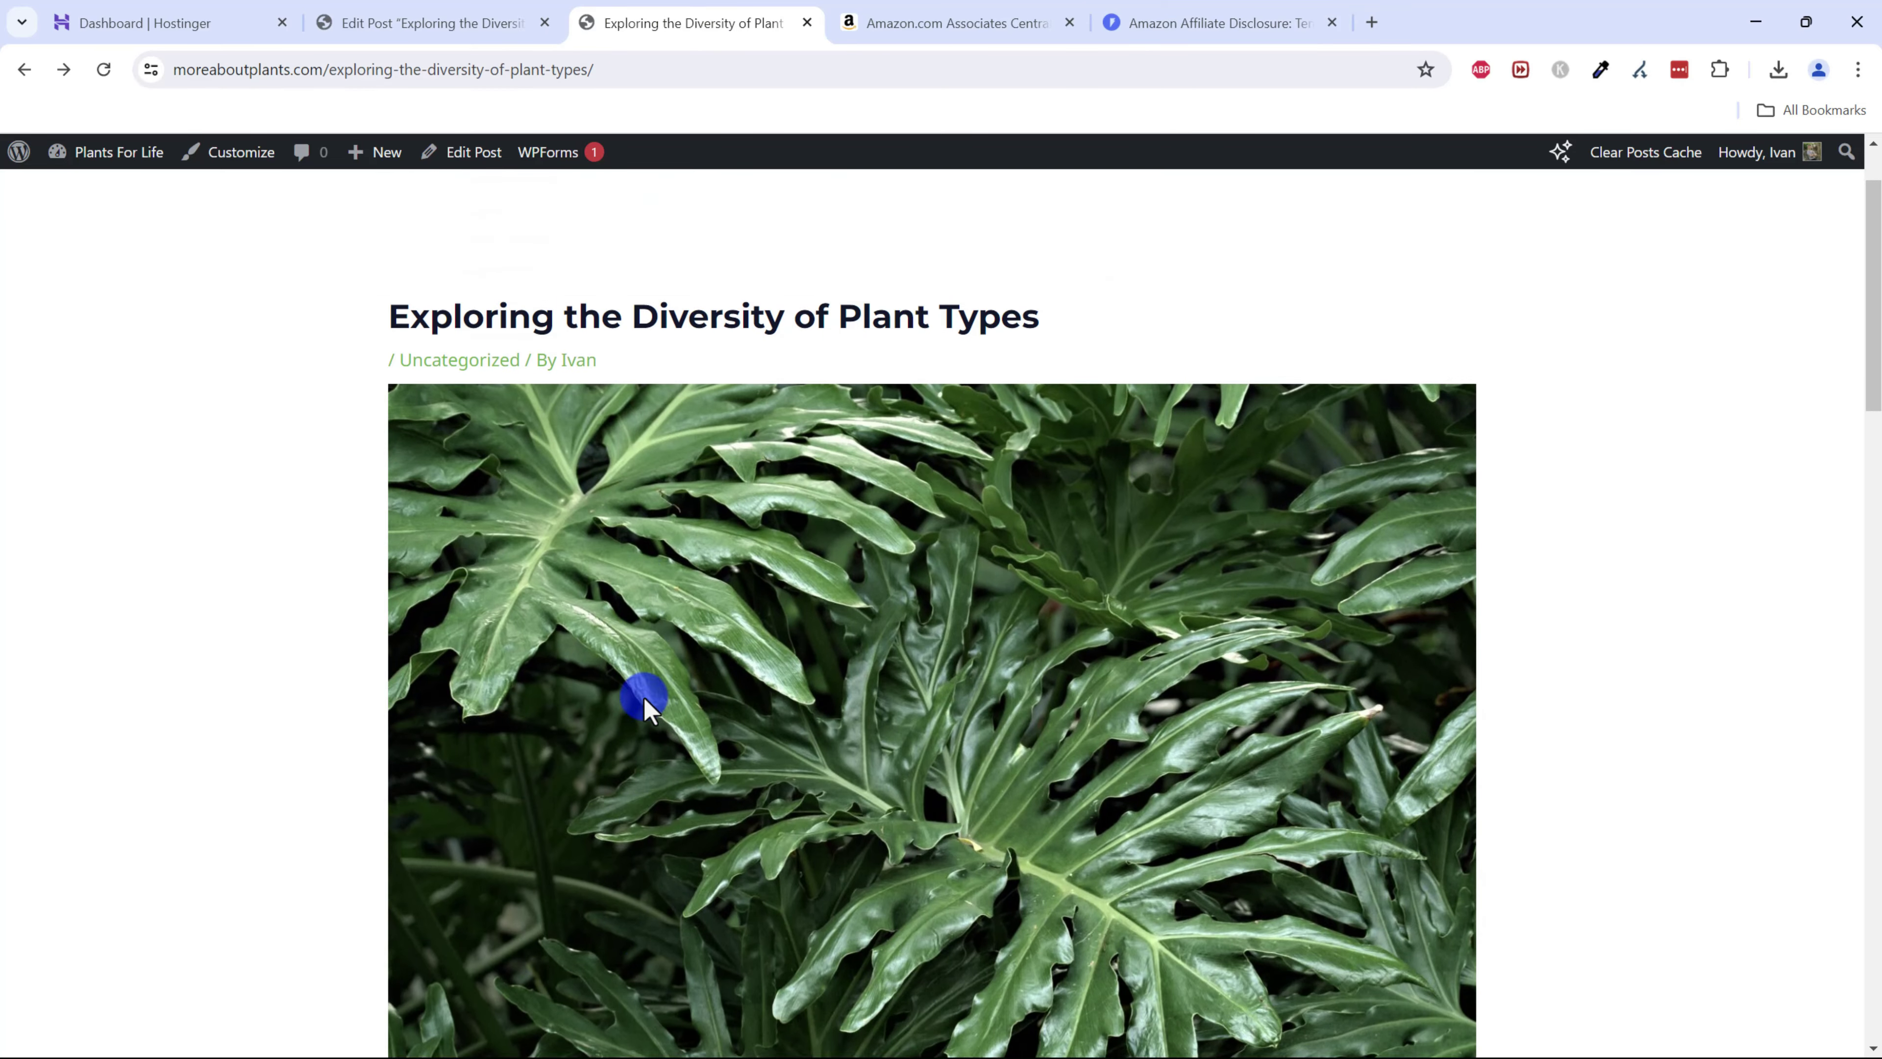
{"action": "scroll", "coordinate": [622, 614], "scroll_direction": "down", "scroll_amount": 15}
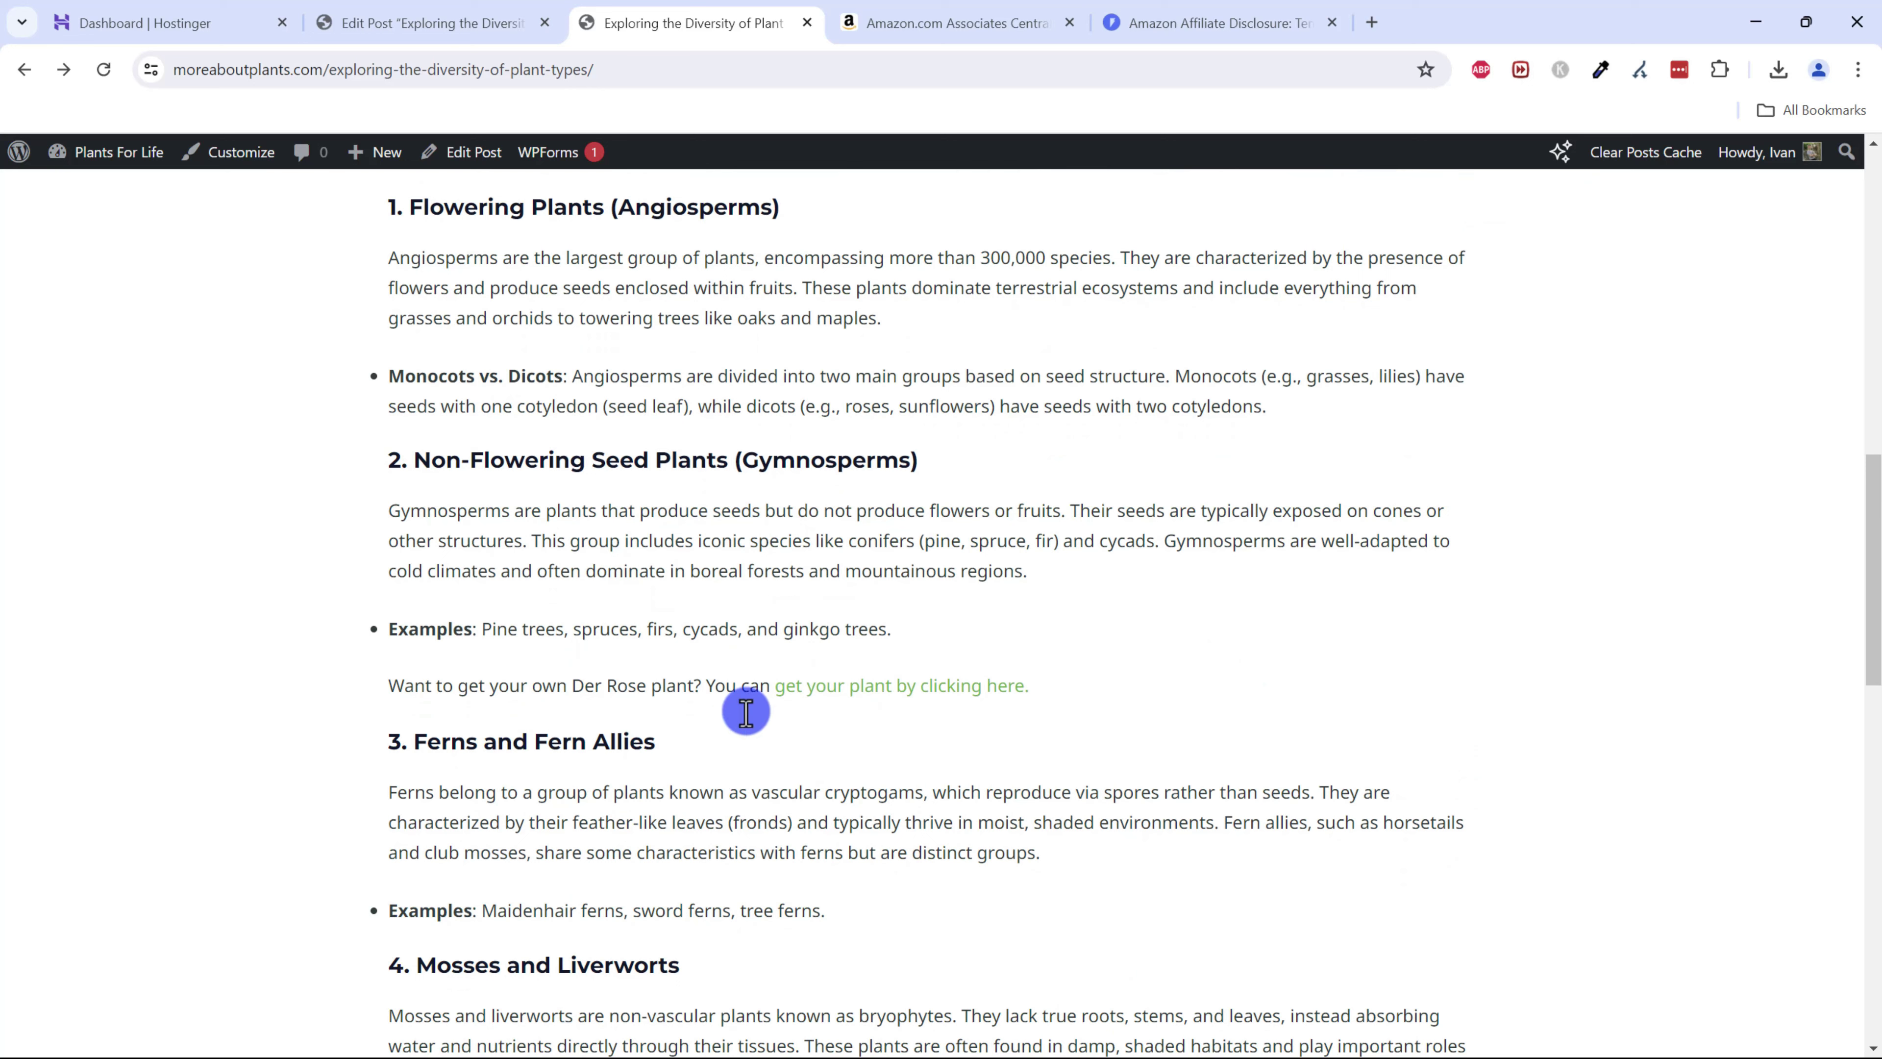
{"action": "left_click_drag", "start_coordinate": [668, 683], "coordinate": [1042, 681]}
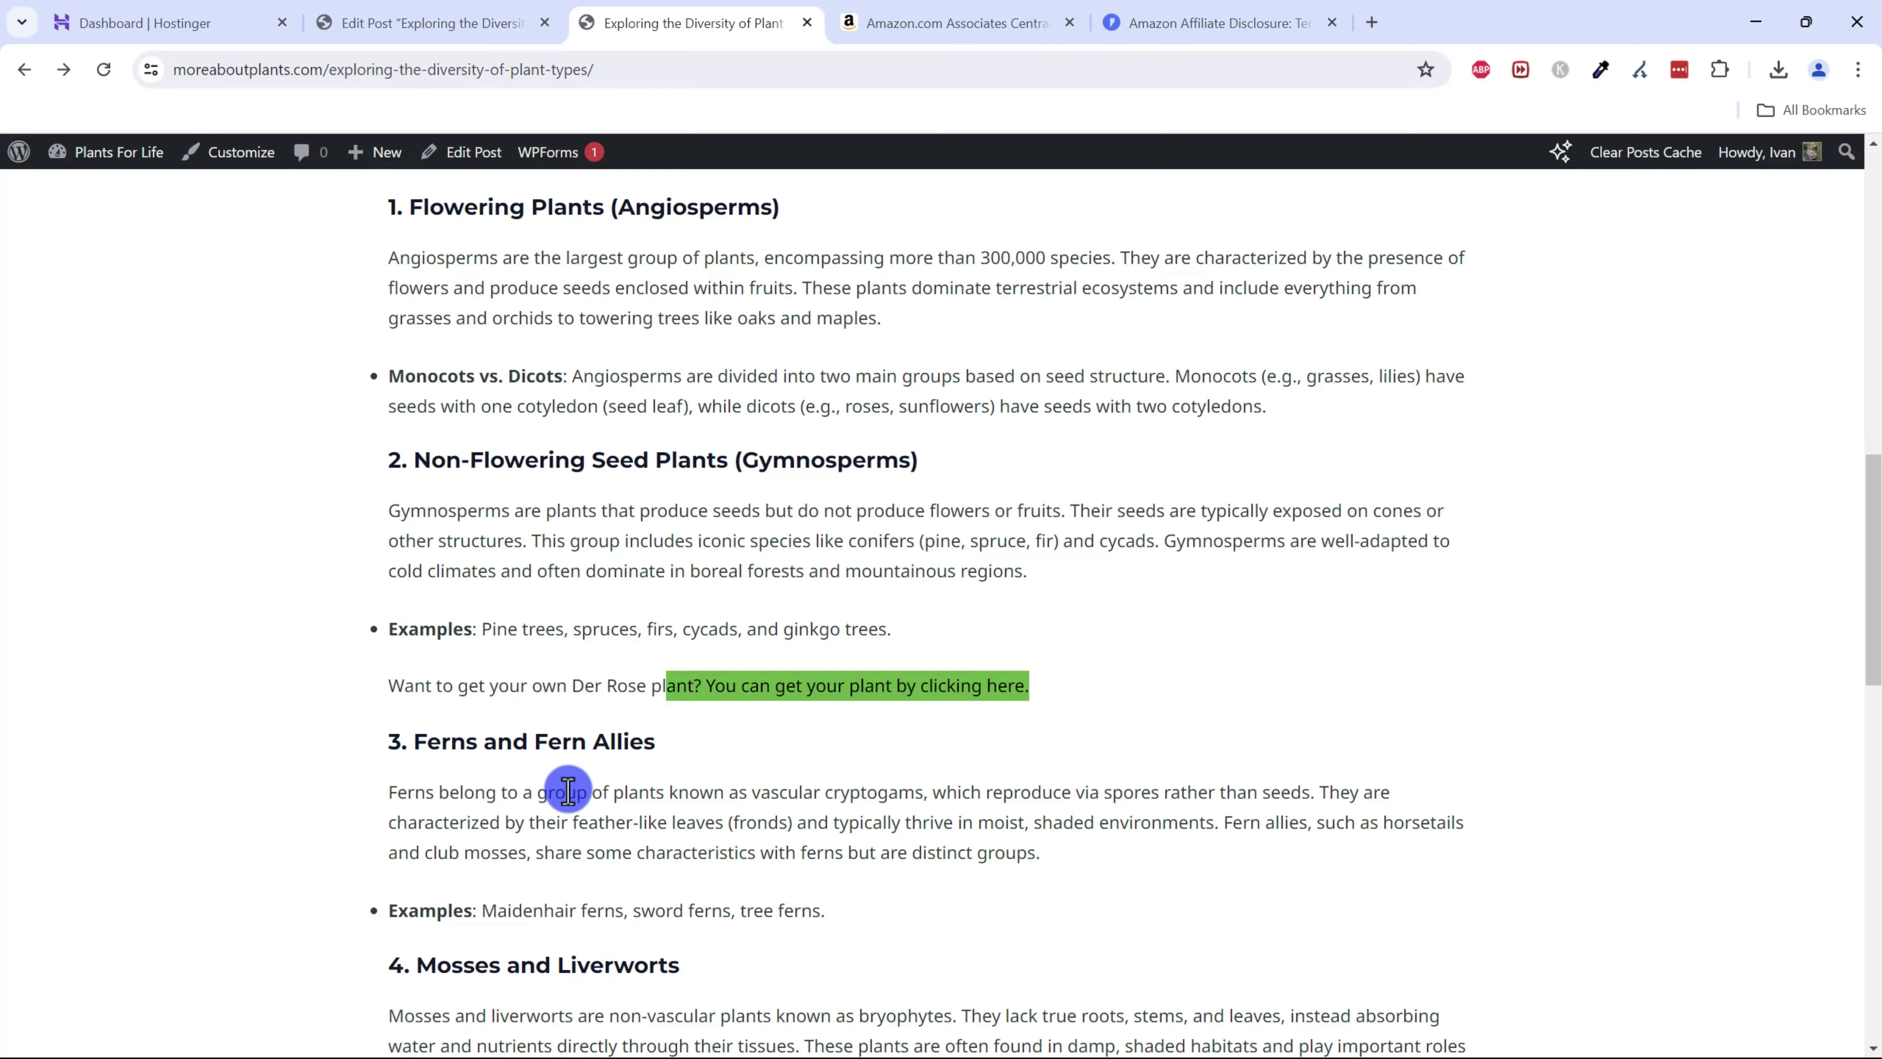
{"action": "scroll", "coordinate": [567, 785], "scroll_direction": "down", "scroll_amount": 6}
{"action": "scroll", "coordinate": [592, 793], "scroll_direction": "up", "scroll_amount": 3}
{"action": "scroll", "coordinate": [593, 793], "scroll_direction": "up", "scroll_amount": 8}
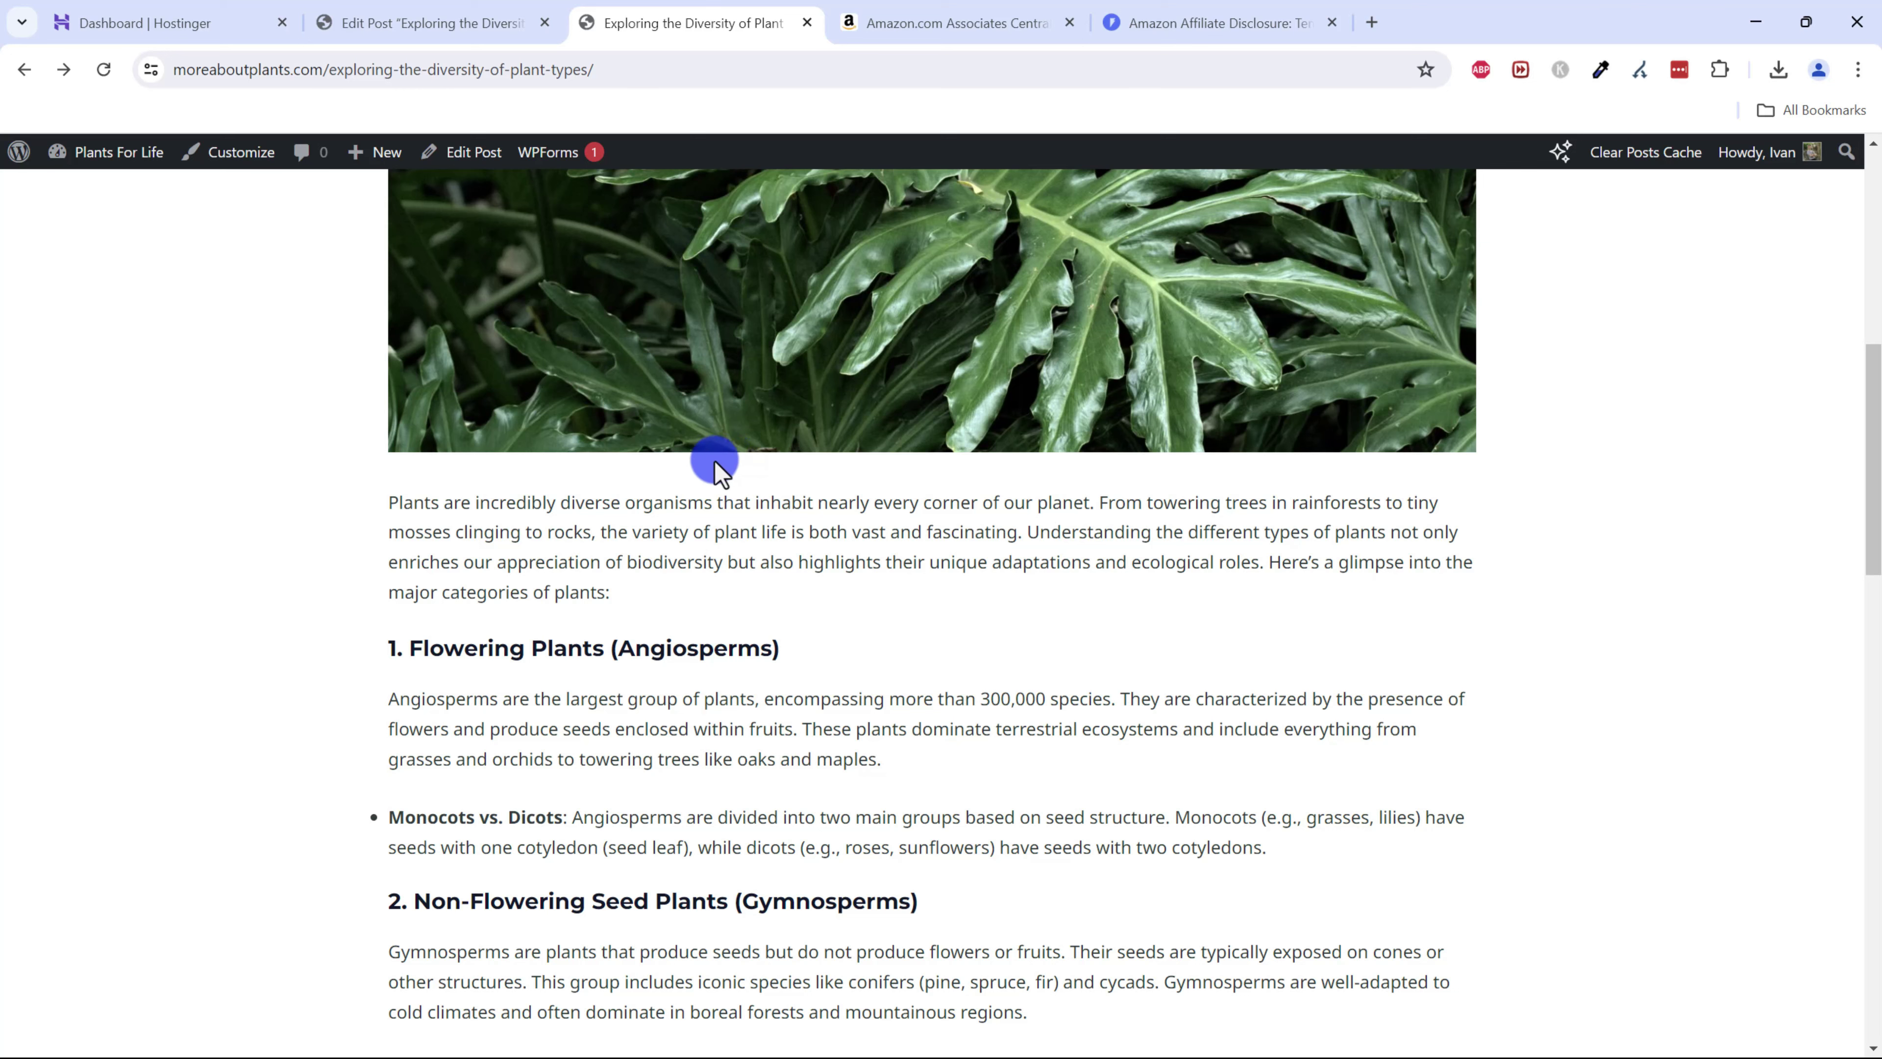
{"action": "scroll", "coordinate": [660, 483], "scroll_direction": "up", "scroll_amount": 6}
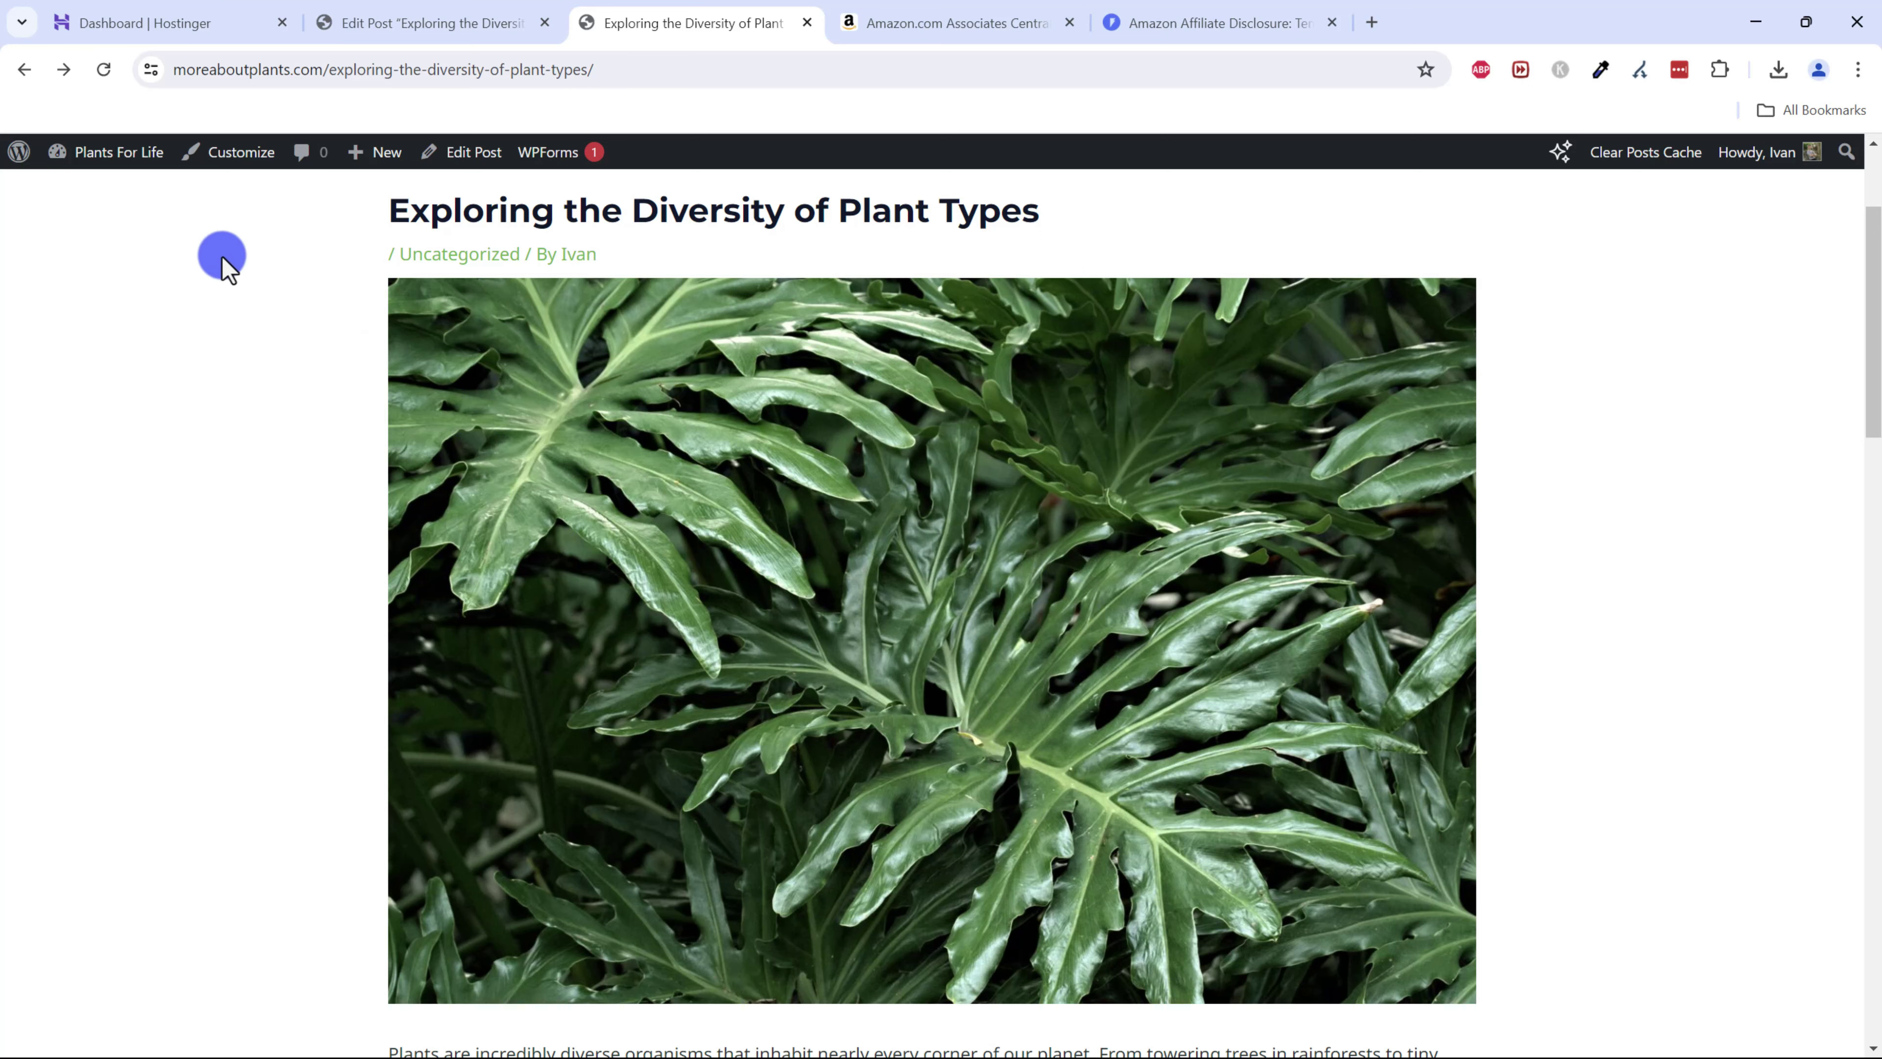
- Open the site's WordPress dashboard and close the Amazon Associates and Amazon Affiliate Disclosure tabs
{"action": "mouse_move", "coordinate": [100, 158]}
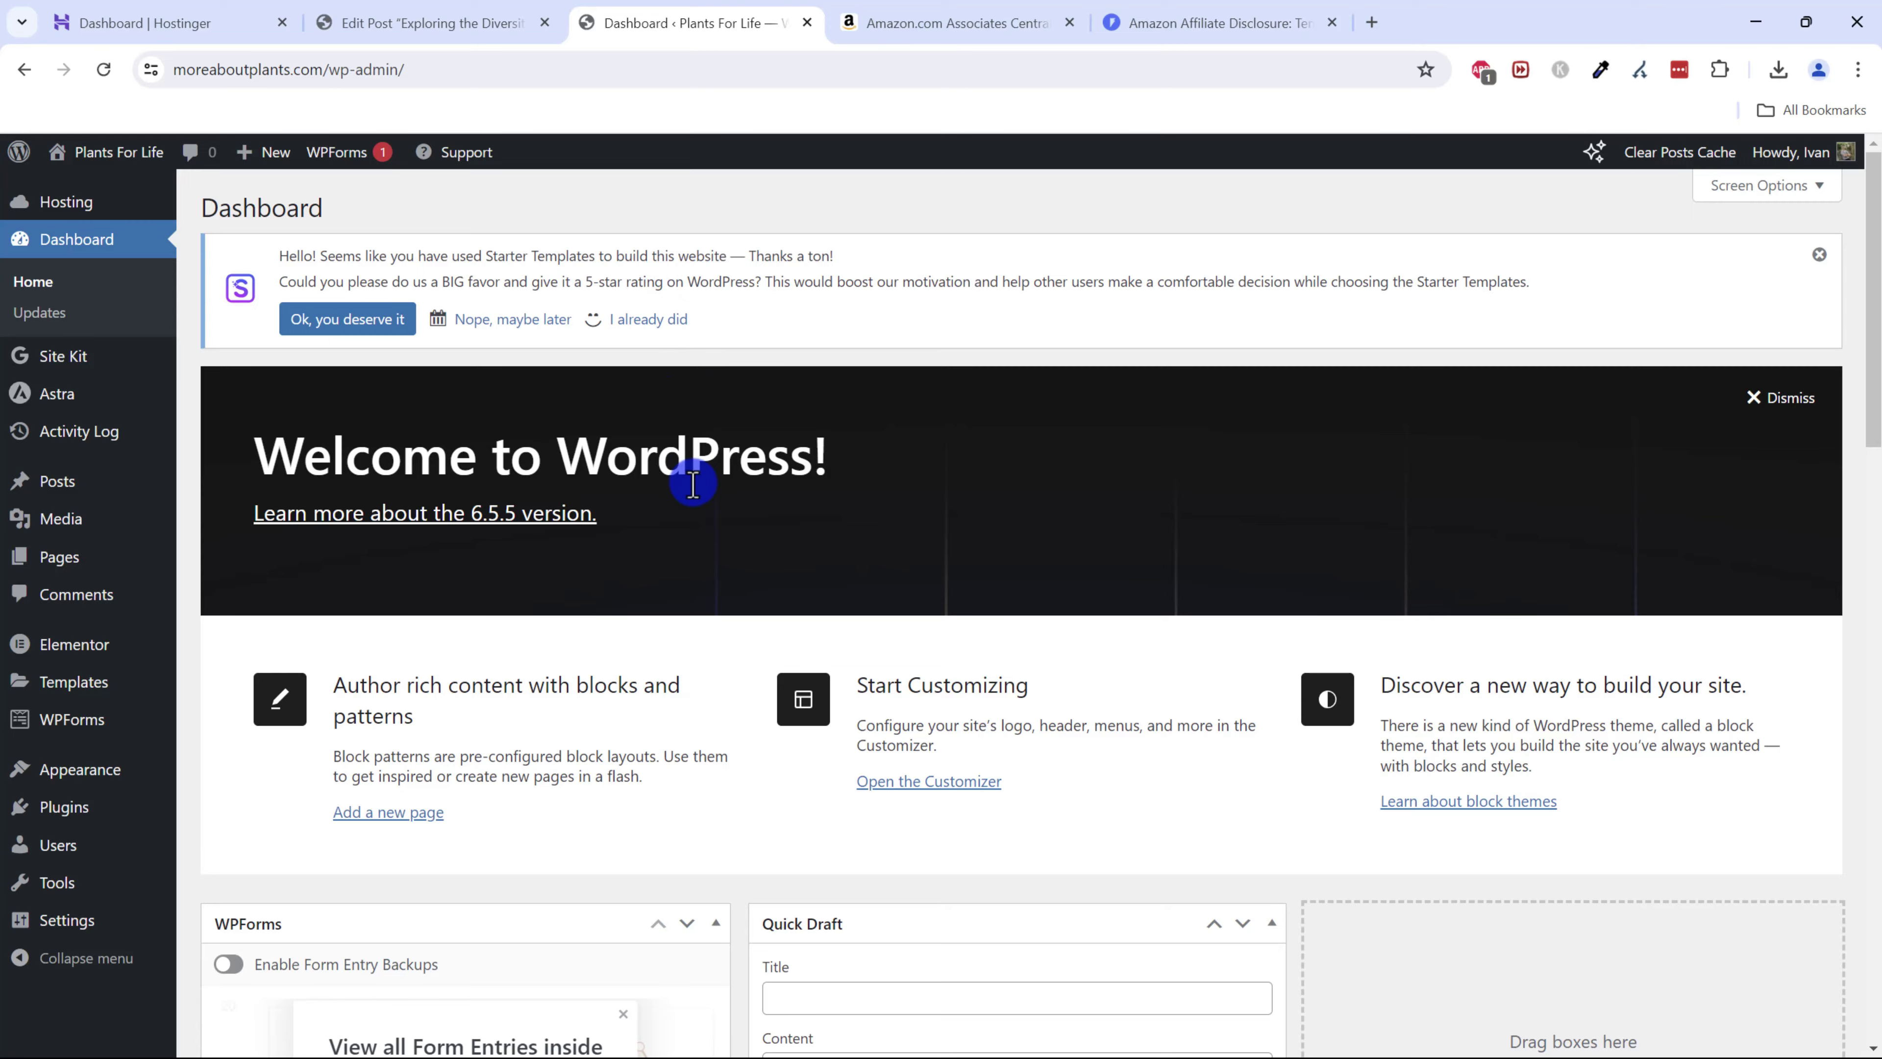
{"action": "scroll", "coordinate": [693, 484], "scroll_direction": "down", "scroll_amount": 5}
{"action": "scroll", "coordinate": [693, 486], "scroll_direction": "up", "scroll_amount": 3}
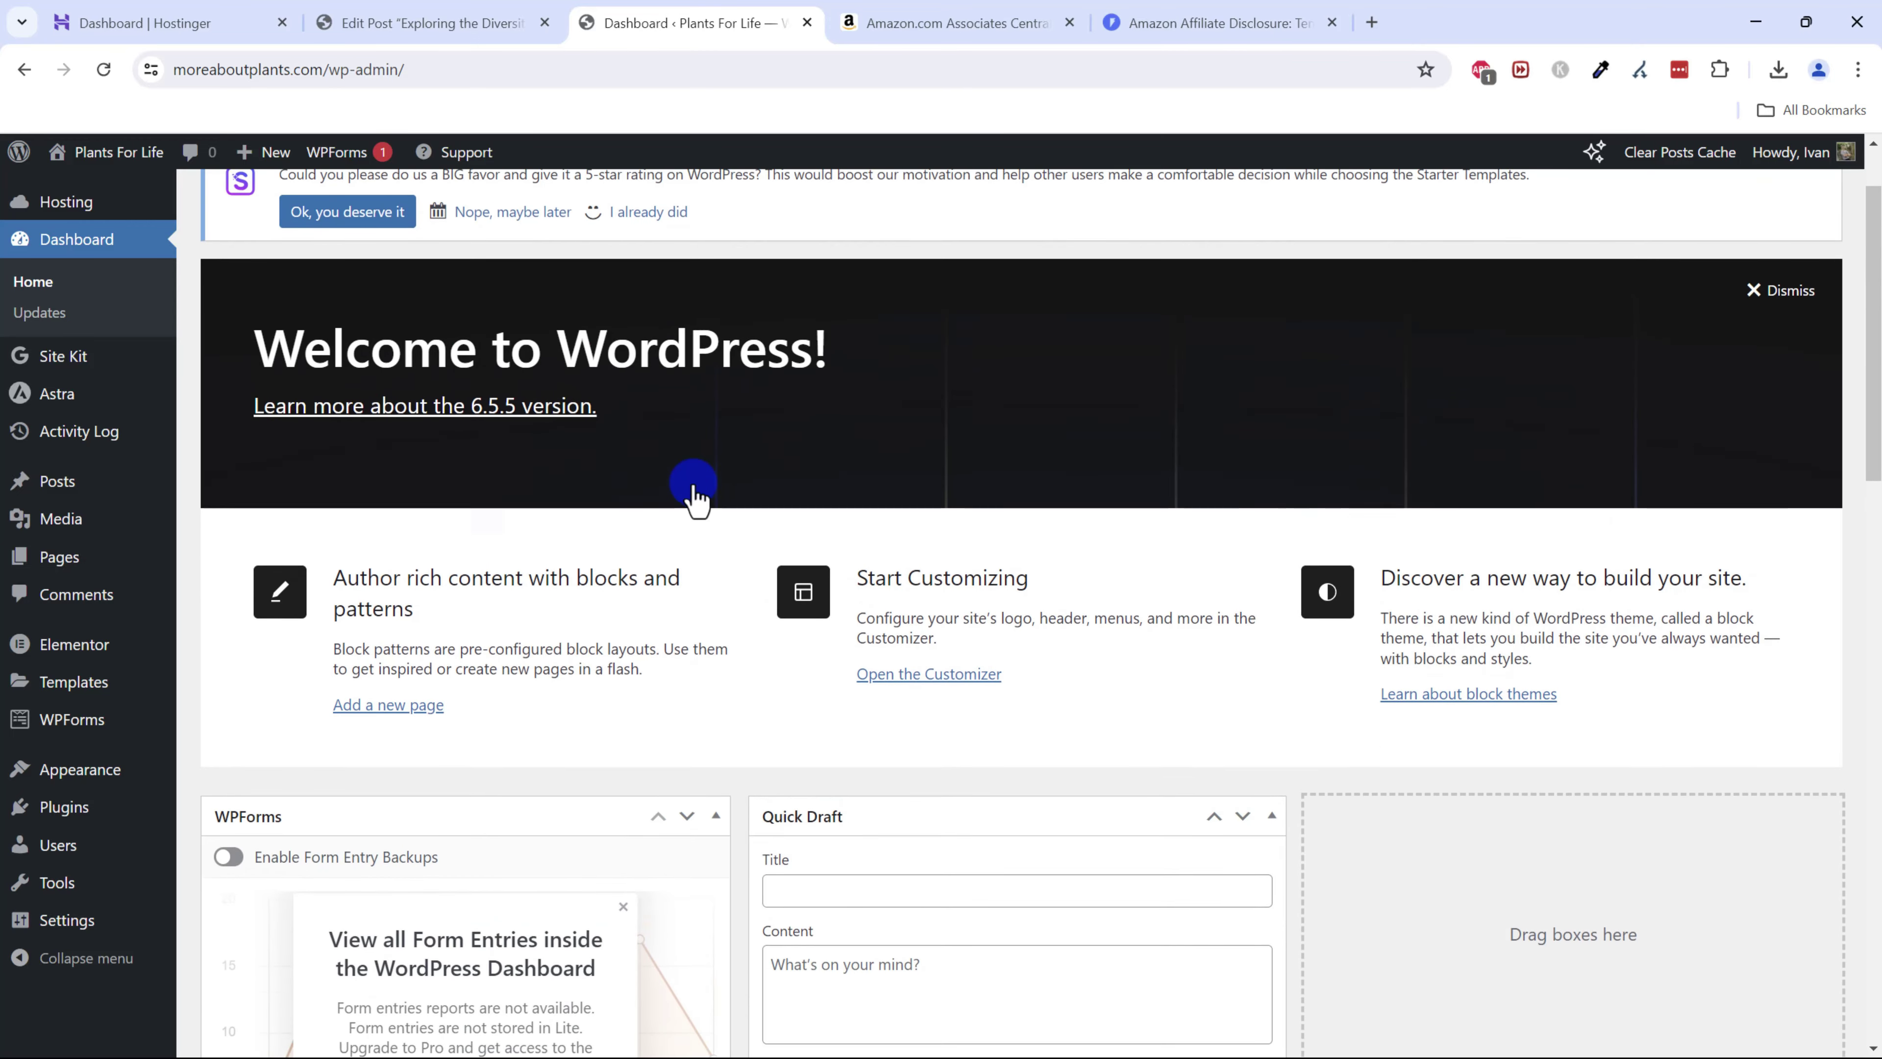
{"action": "scroll", "coordinate": [693, 485], "scroll_direction": "up", "scroll_amount": 2}
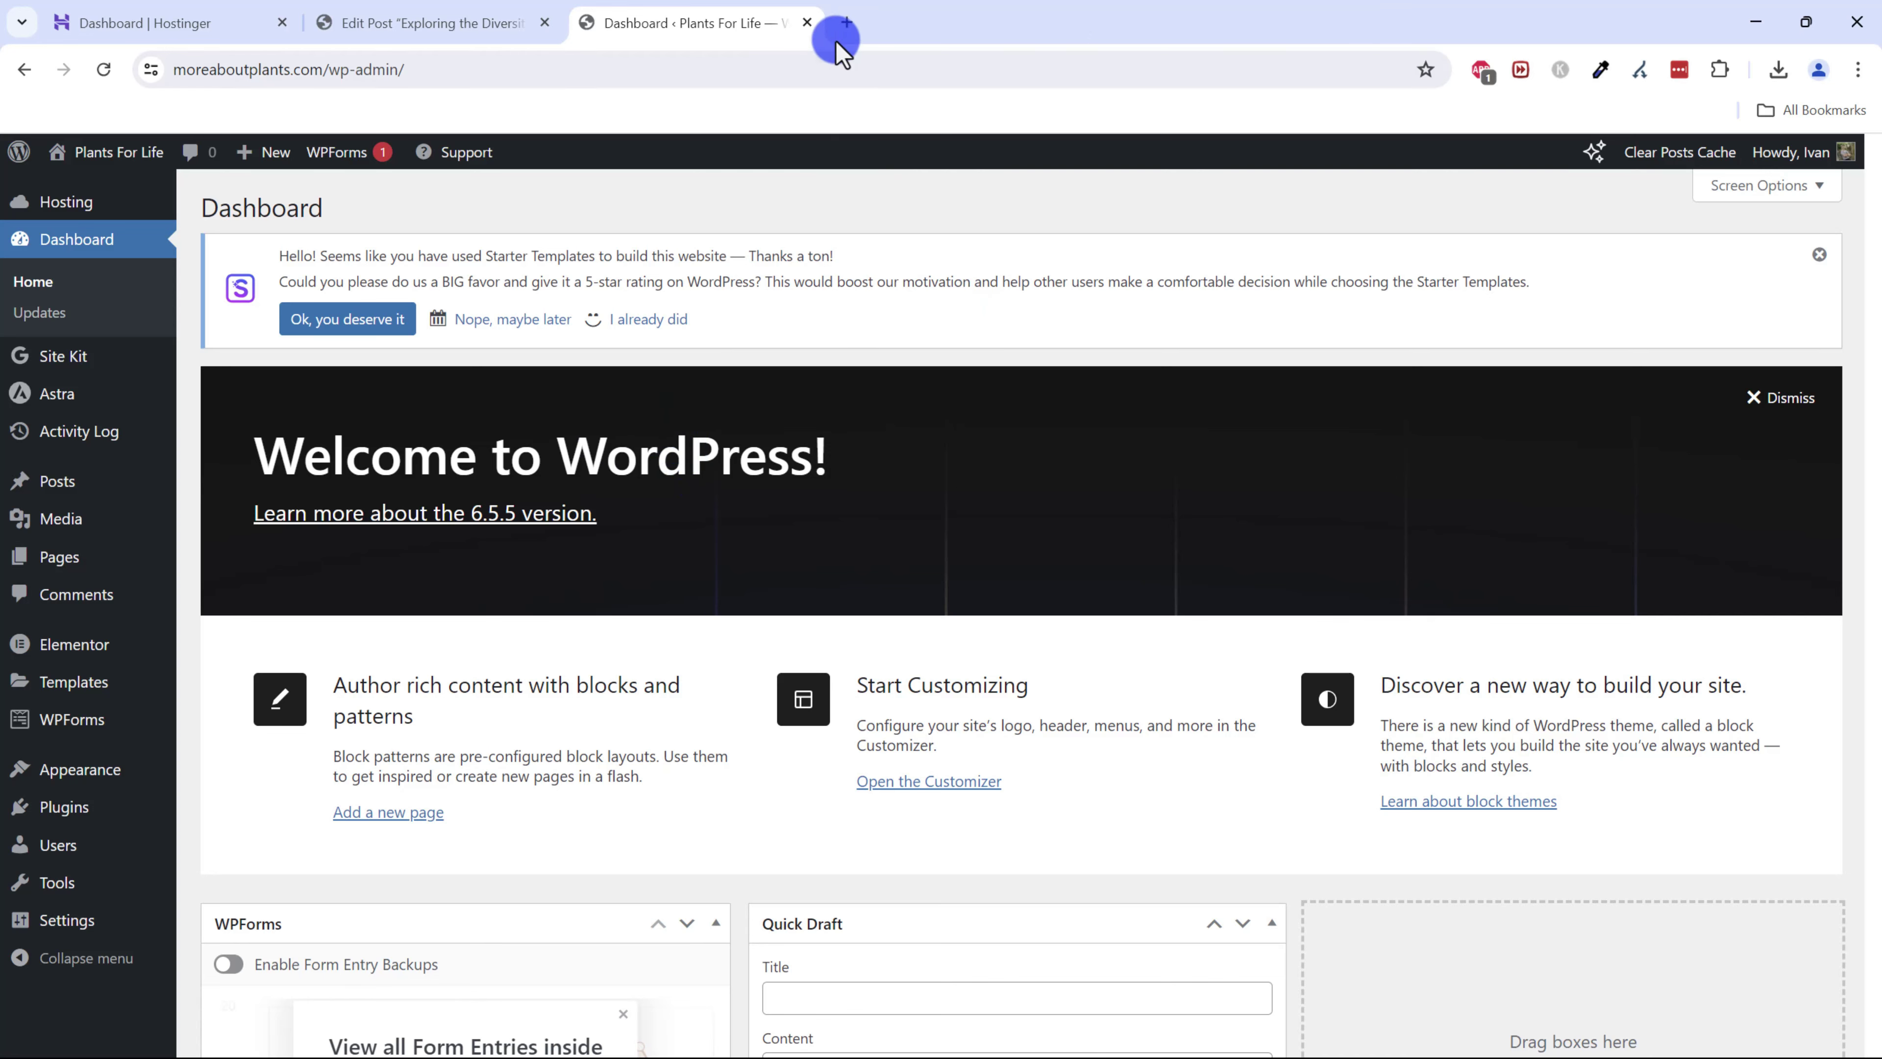
- Open semrush.com in a new browser tab
{"action": "left_click", "coordinate": [852, 19]}
{"action": "type", "text": "sem"}
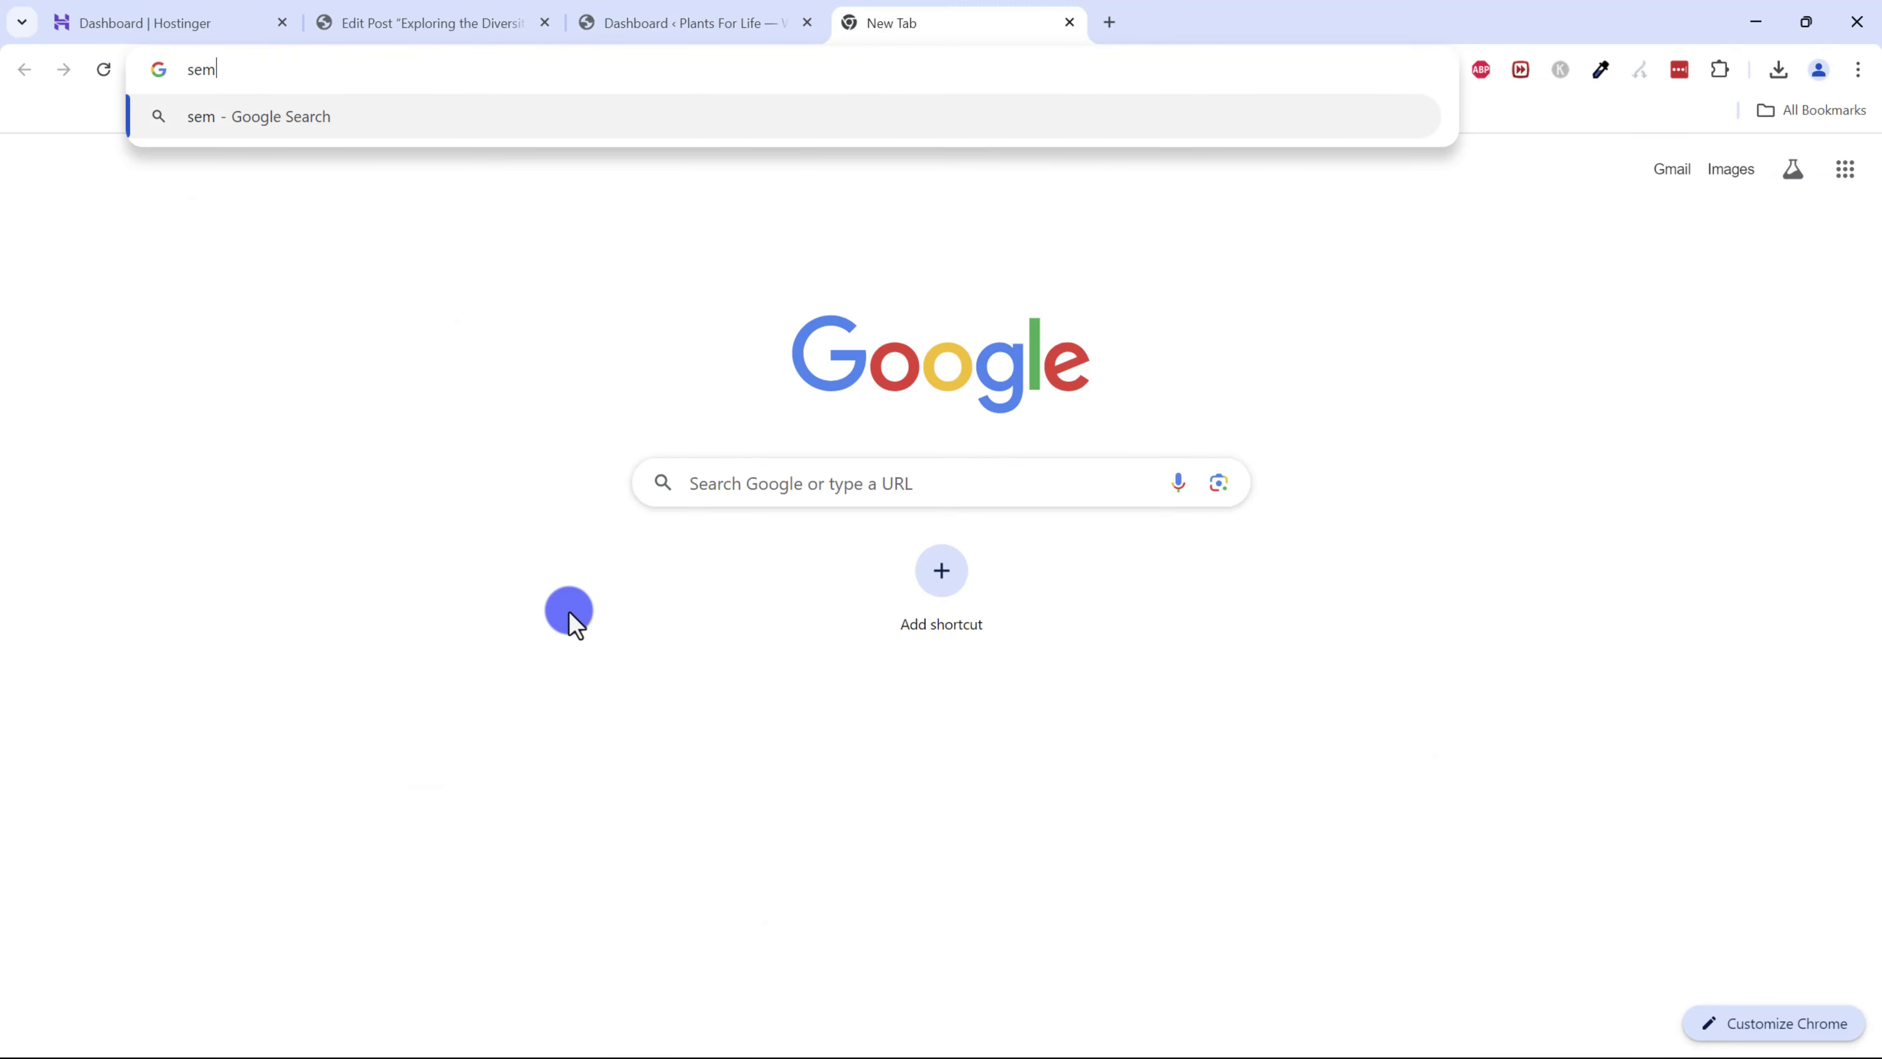
{"action": "type", "text": "rush.com"}
{"action": "key", "text": "Return"}
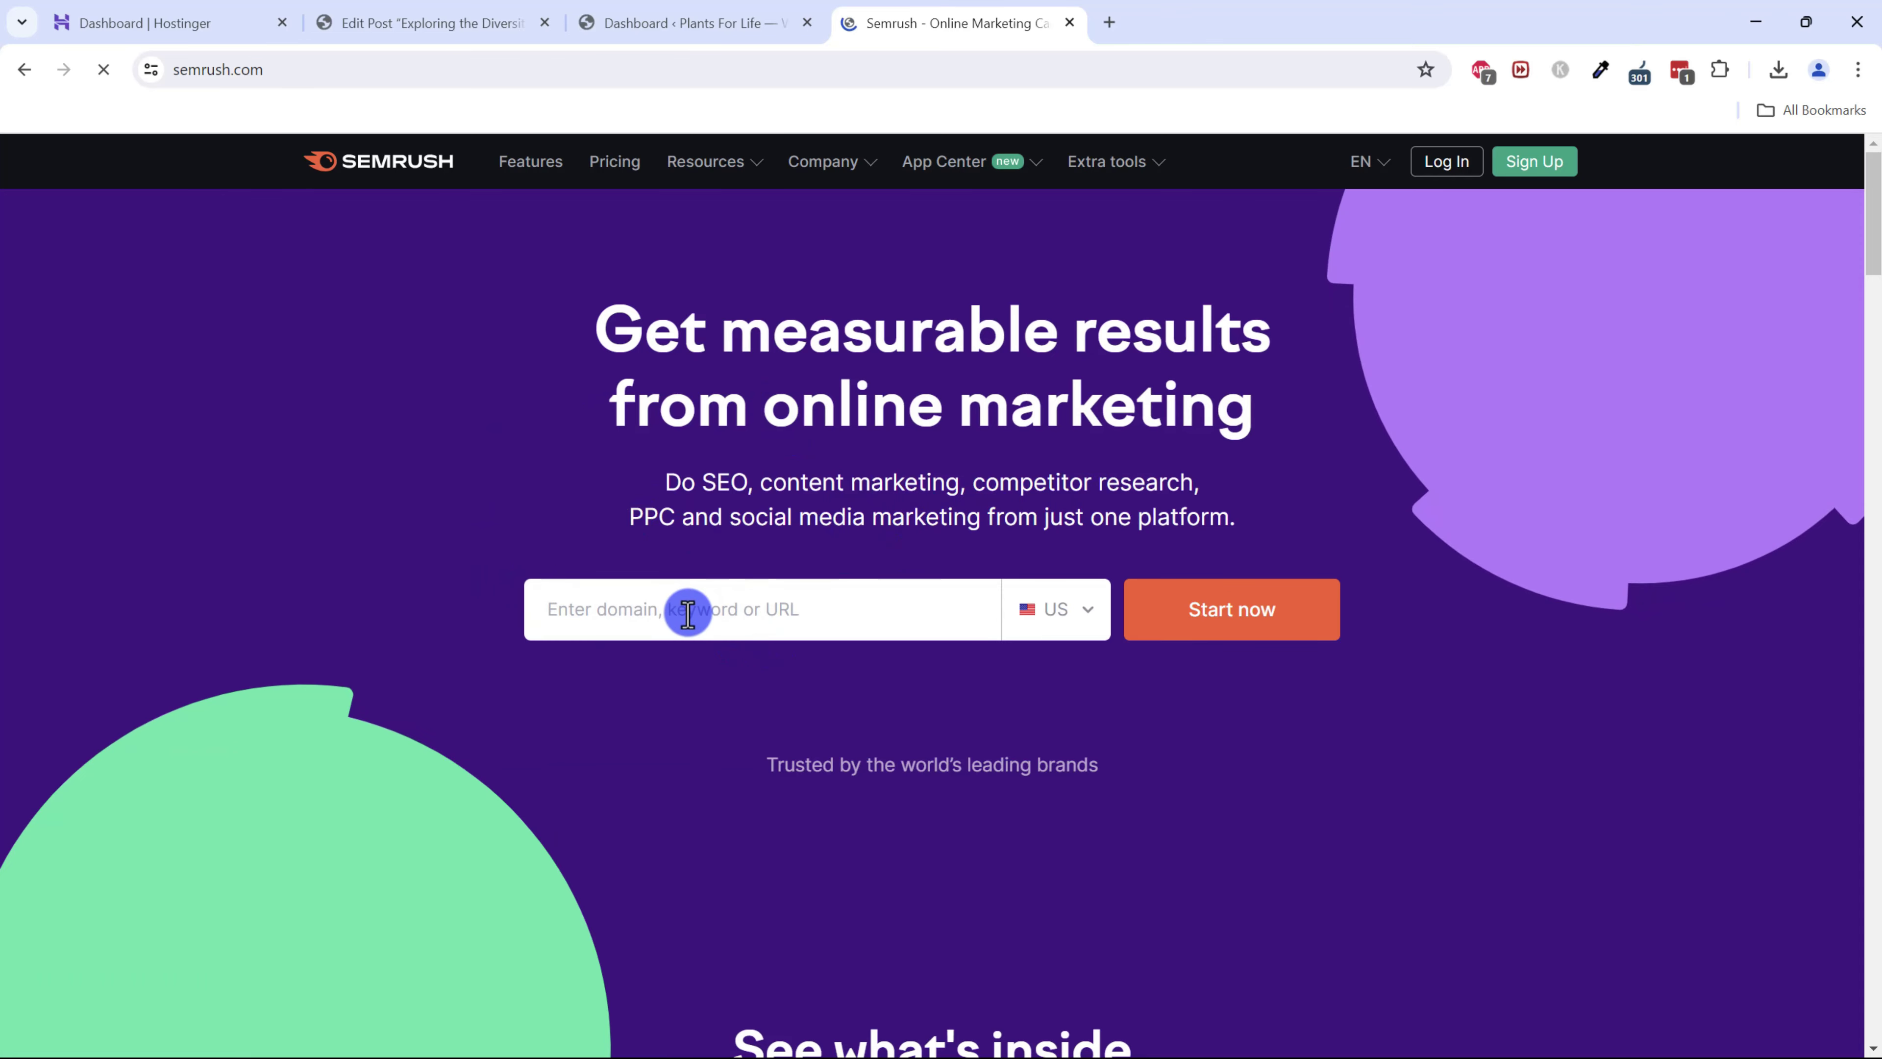
- Search Google for "plants website" in a new tab and open the Bloomscape site from the results
{"action": "left_click", "coordinate": [1109, 23]}
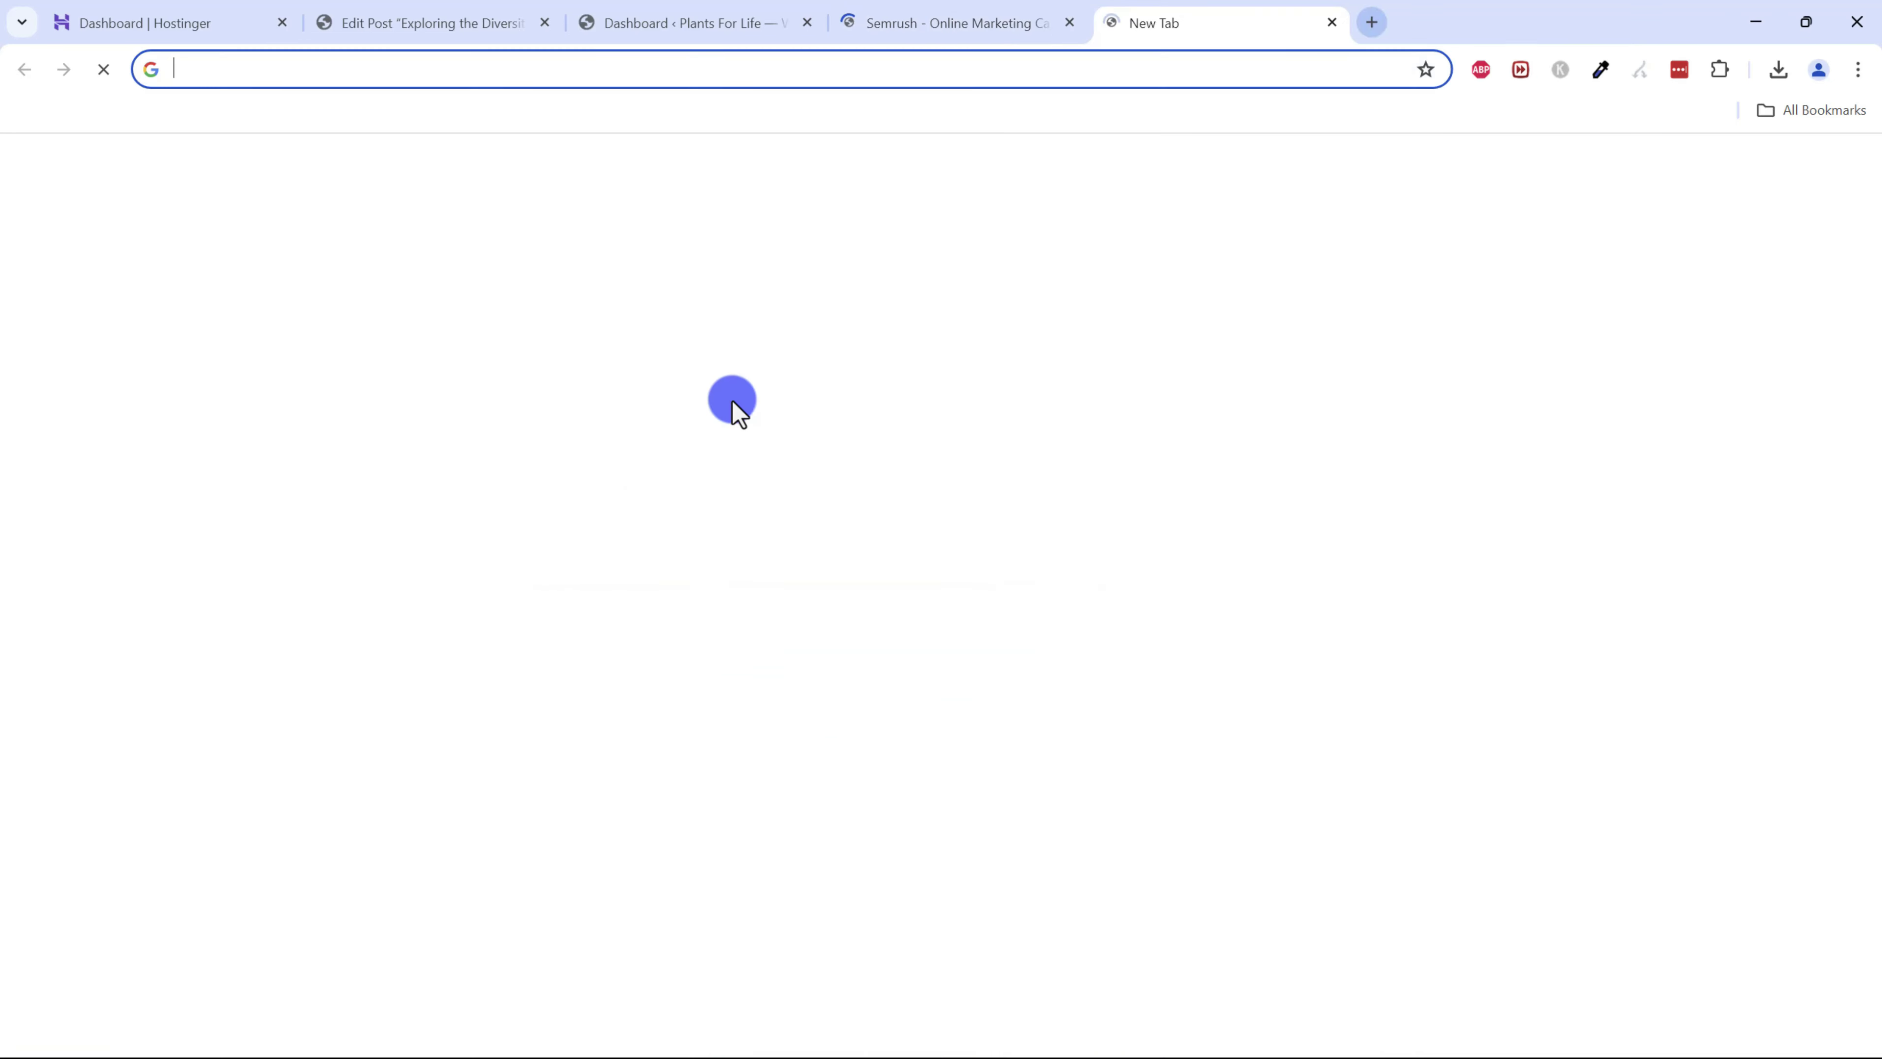
{"action": "type", "text": "plants website"}
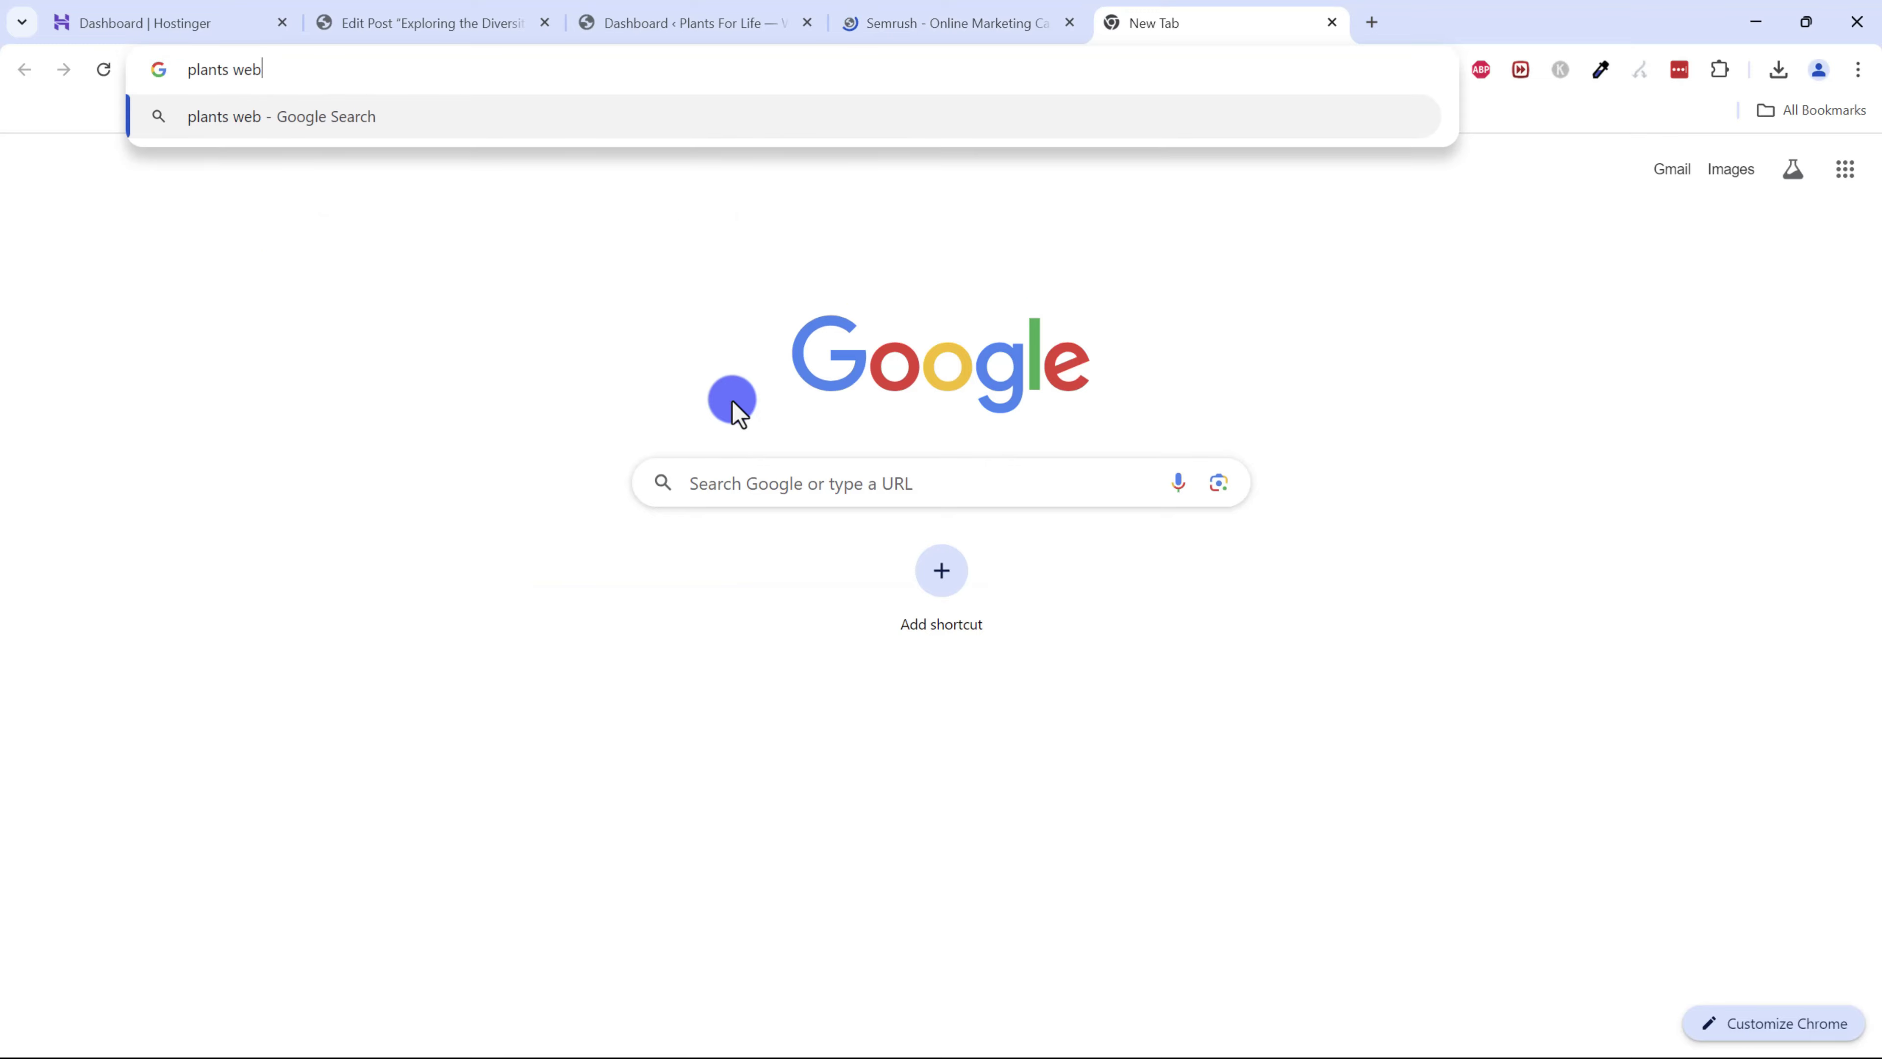
{"action": "key", "text": "Return"}
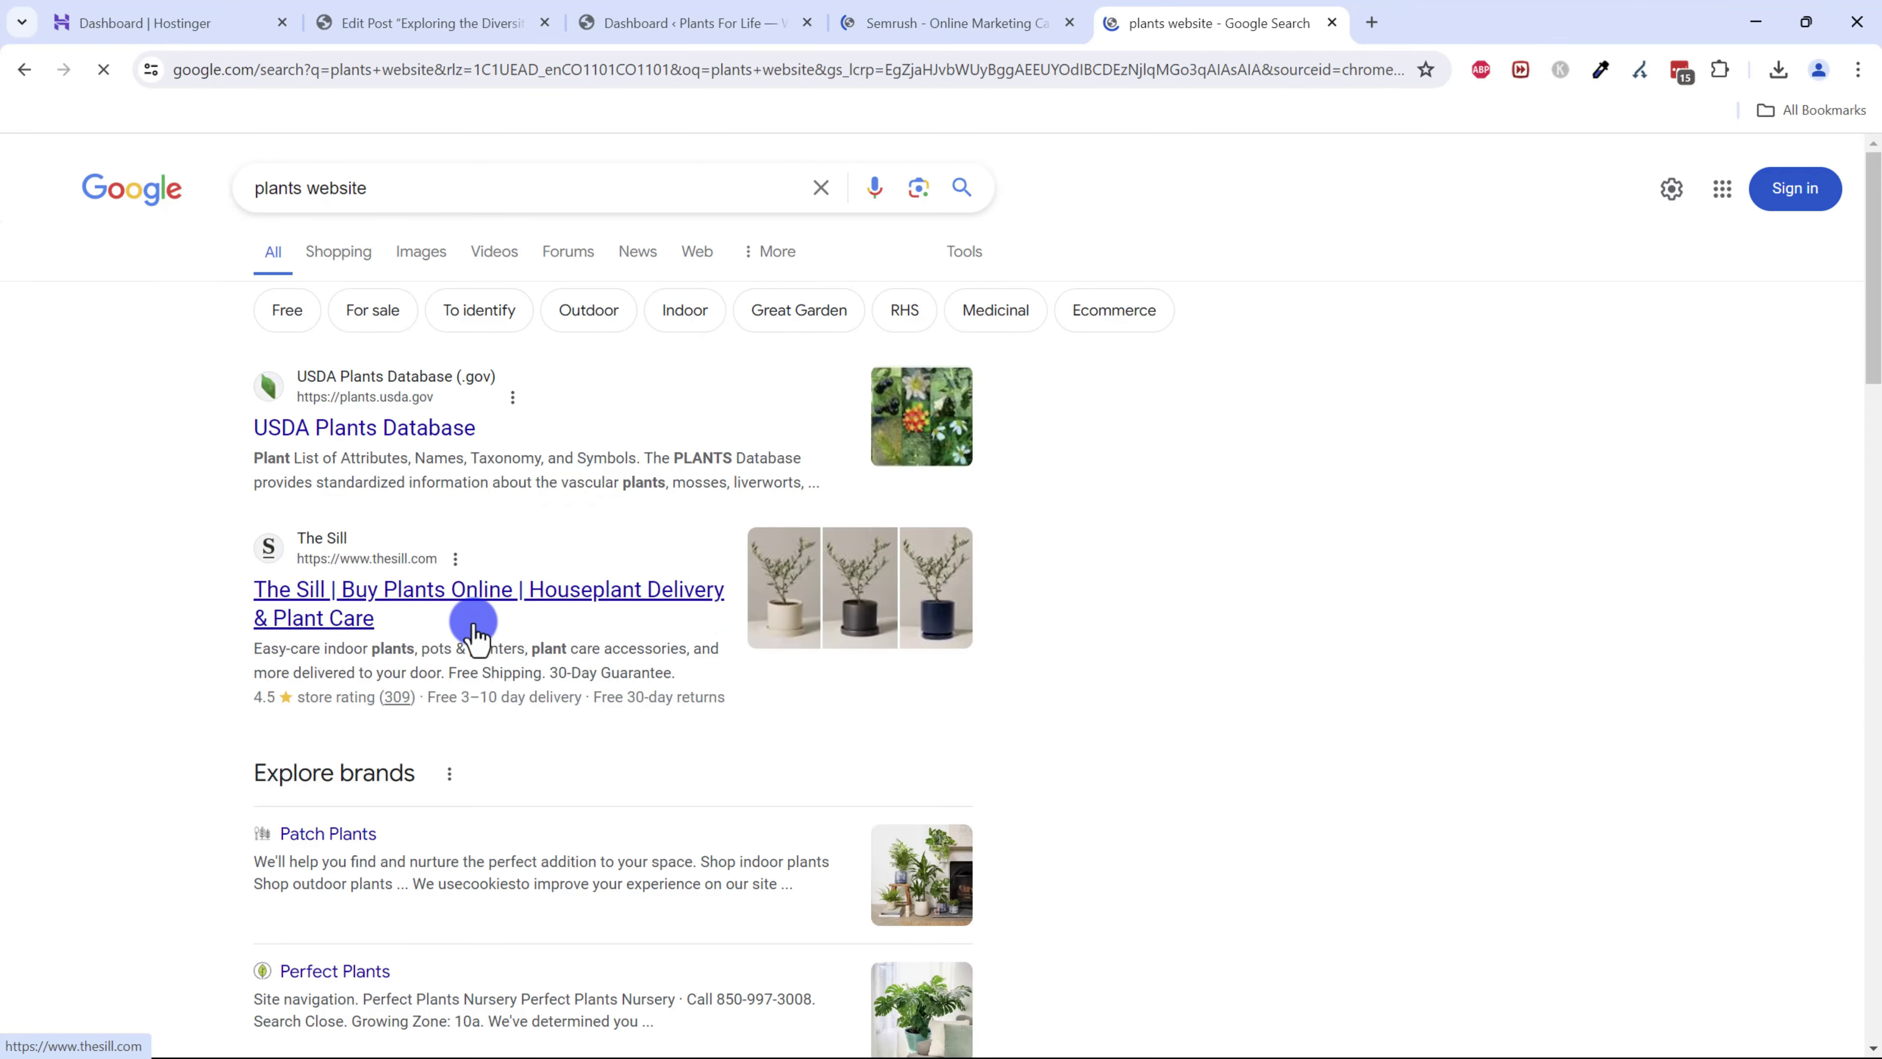
{"action": "scroll", "coordinate": [474, 623], "scroll_direction": "down", "scroll_amount": 10}
{"action": "scroll", "coordinate": [474, 630], "scroll_direction": "down", "scroll_amount": 1}
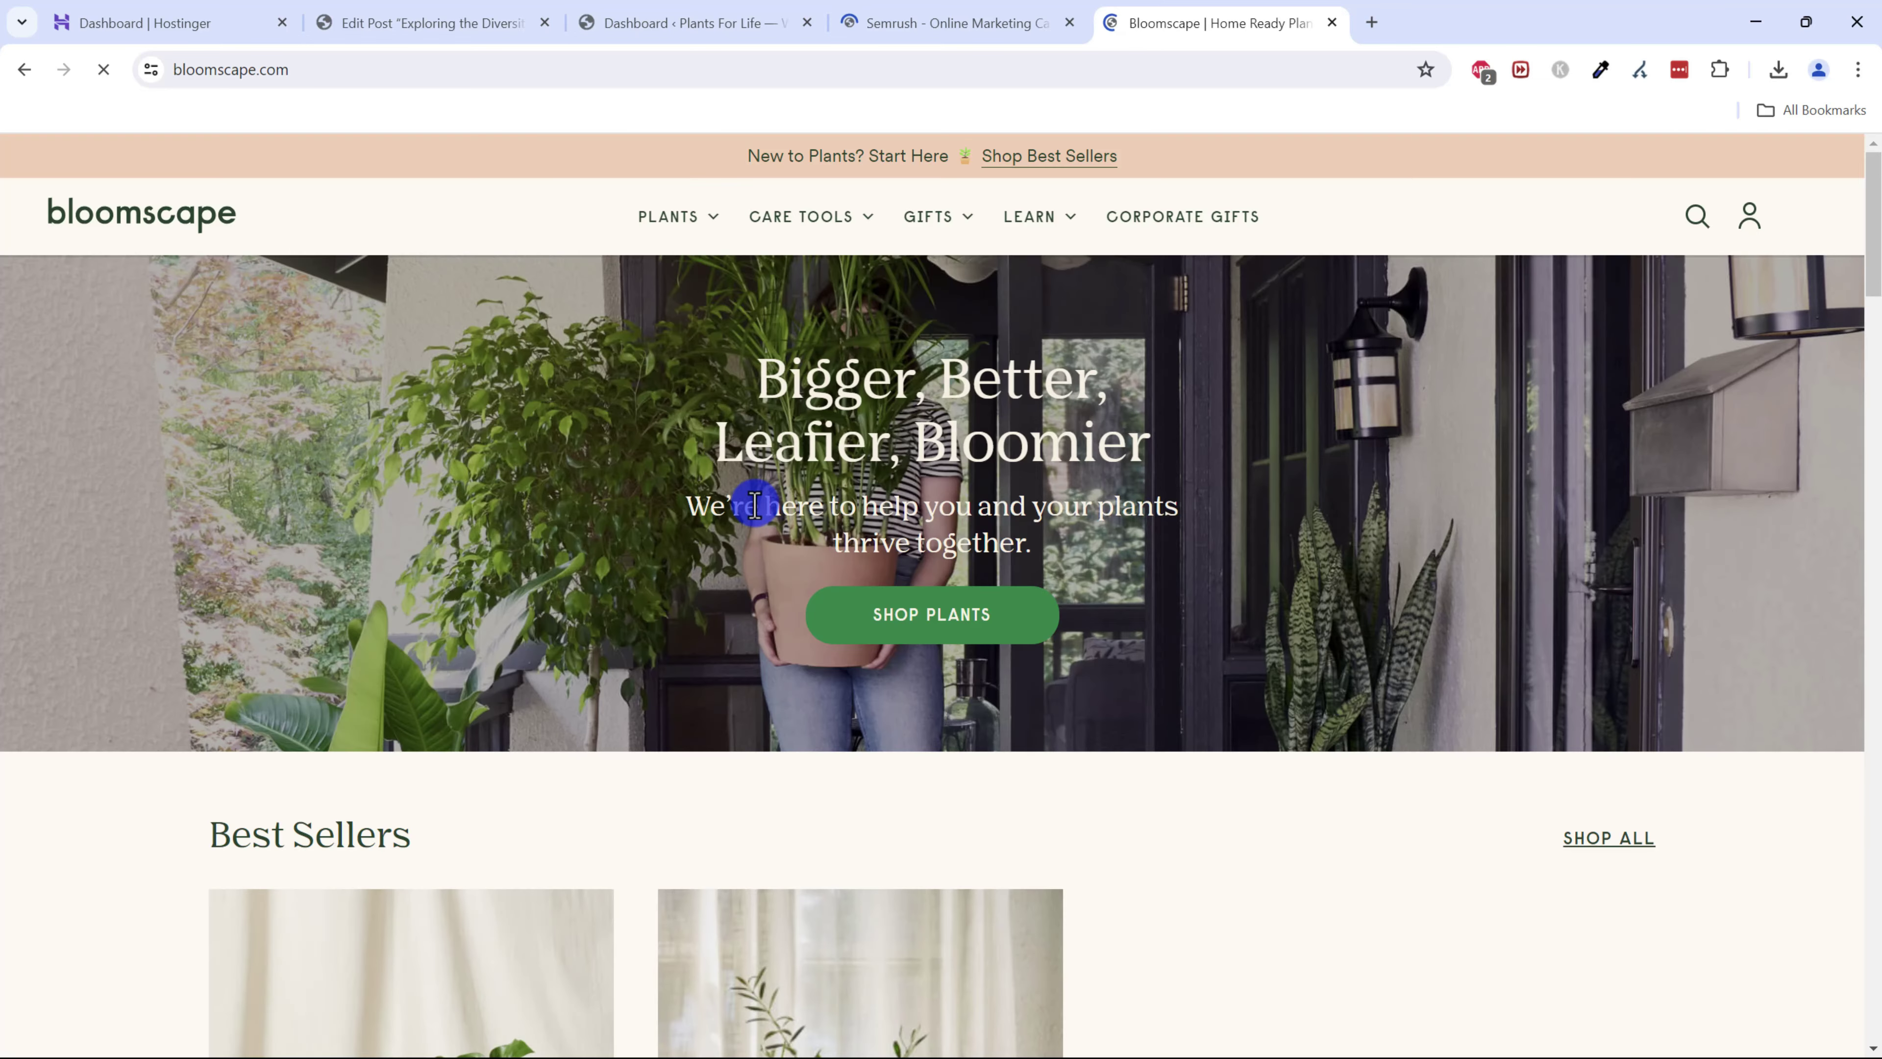
{"action": "left_click", "coordinate": [333, 71]}
{"action": "key", "text": "ctrl+c"}
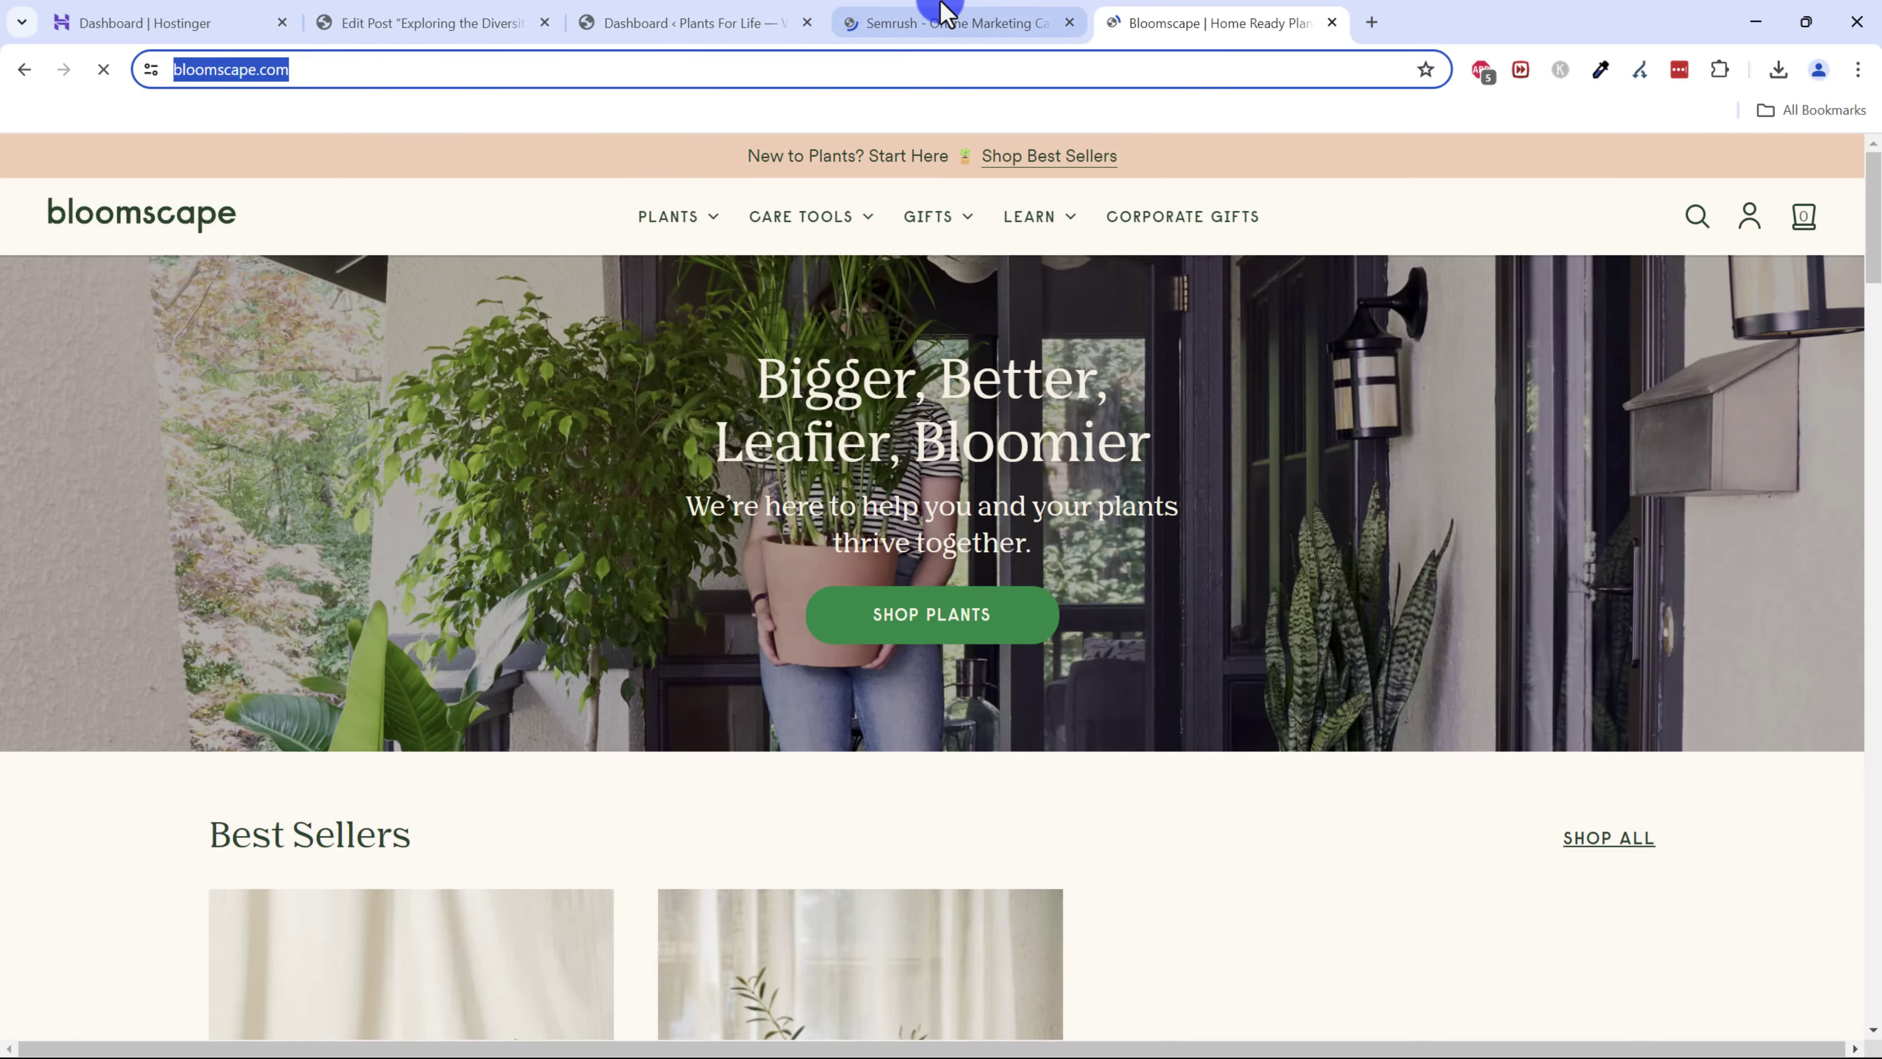
{"action": "left_click", "coordinate": [956, 22]}
{"action": "left_click", "coordinate": [682, 604]}
{"action": "key", "text": "ctrl+v"}
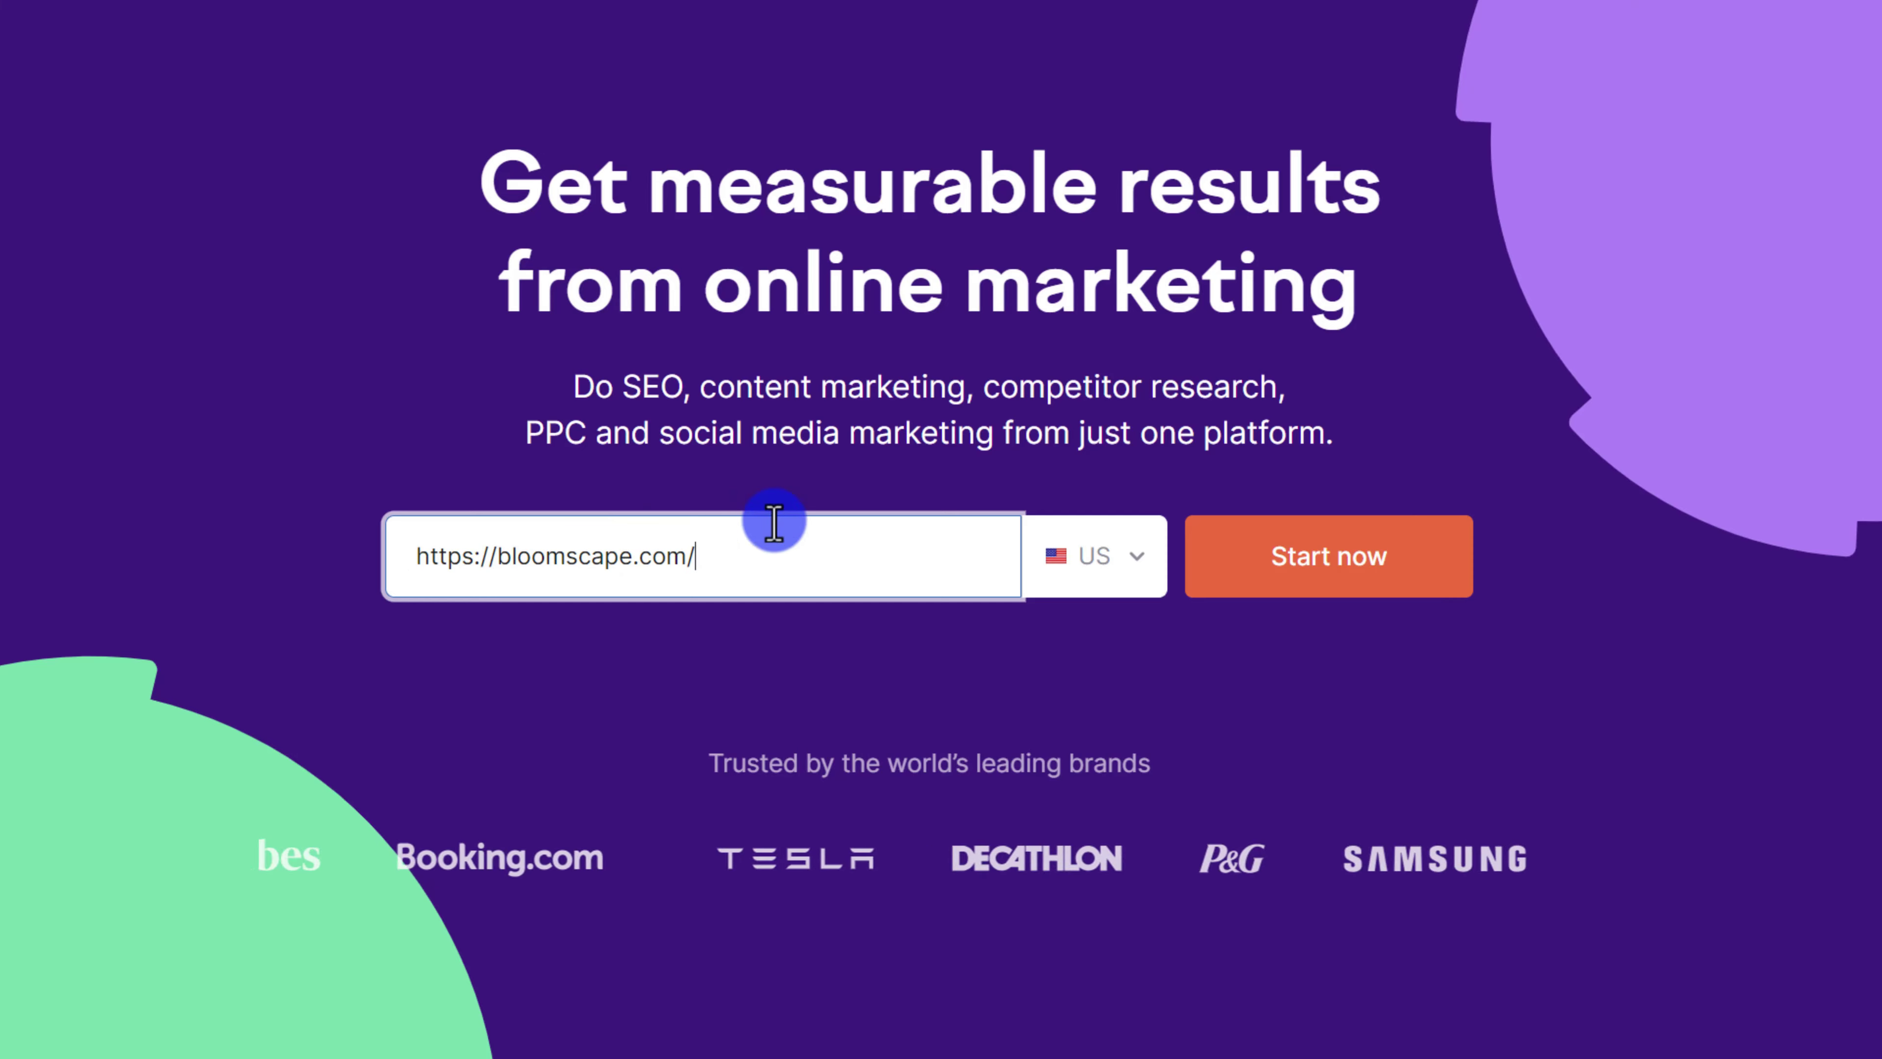
{"action": "left_click", "coordinate": [1302, 559]}
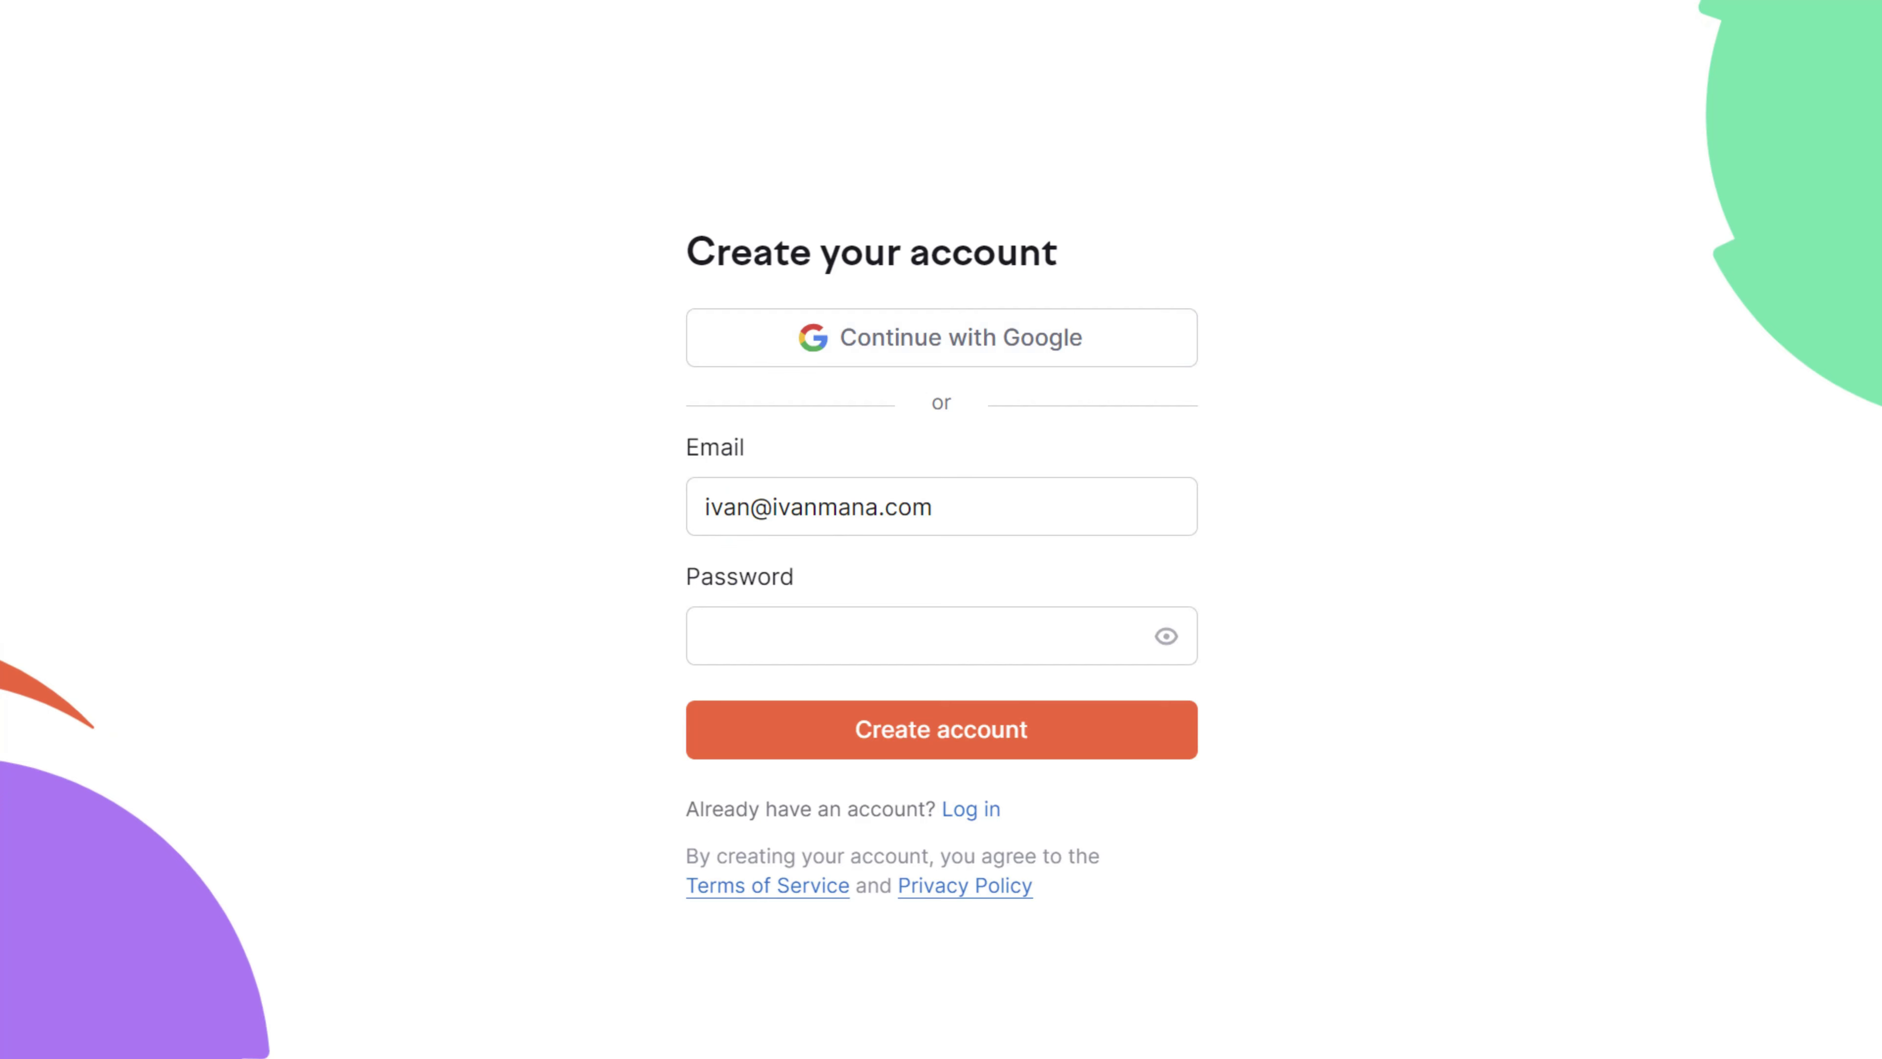
{"action": "key", "text": "ctrl+shift+y"}
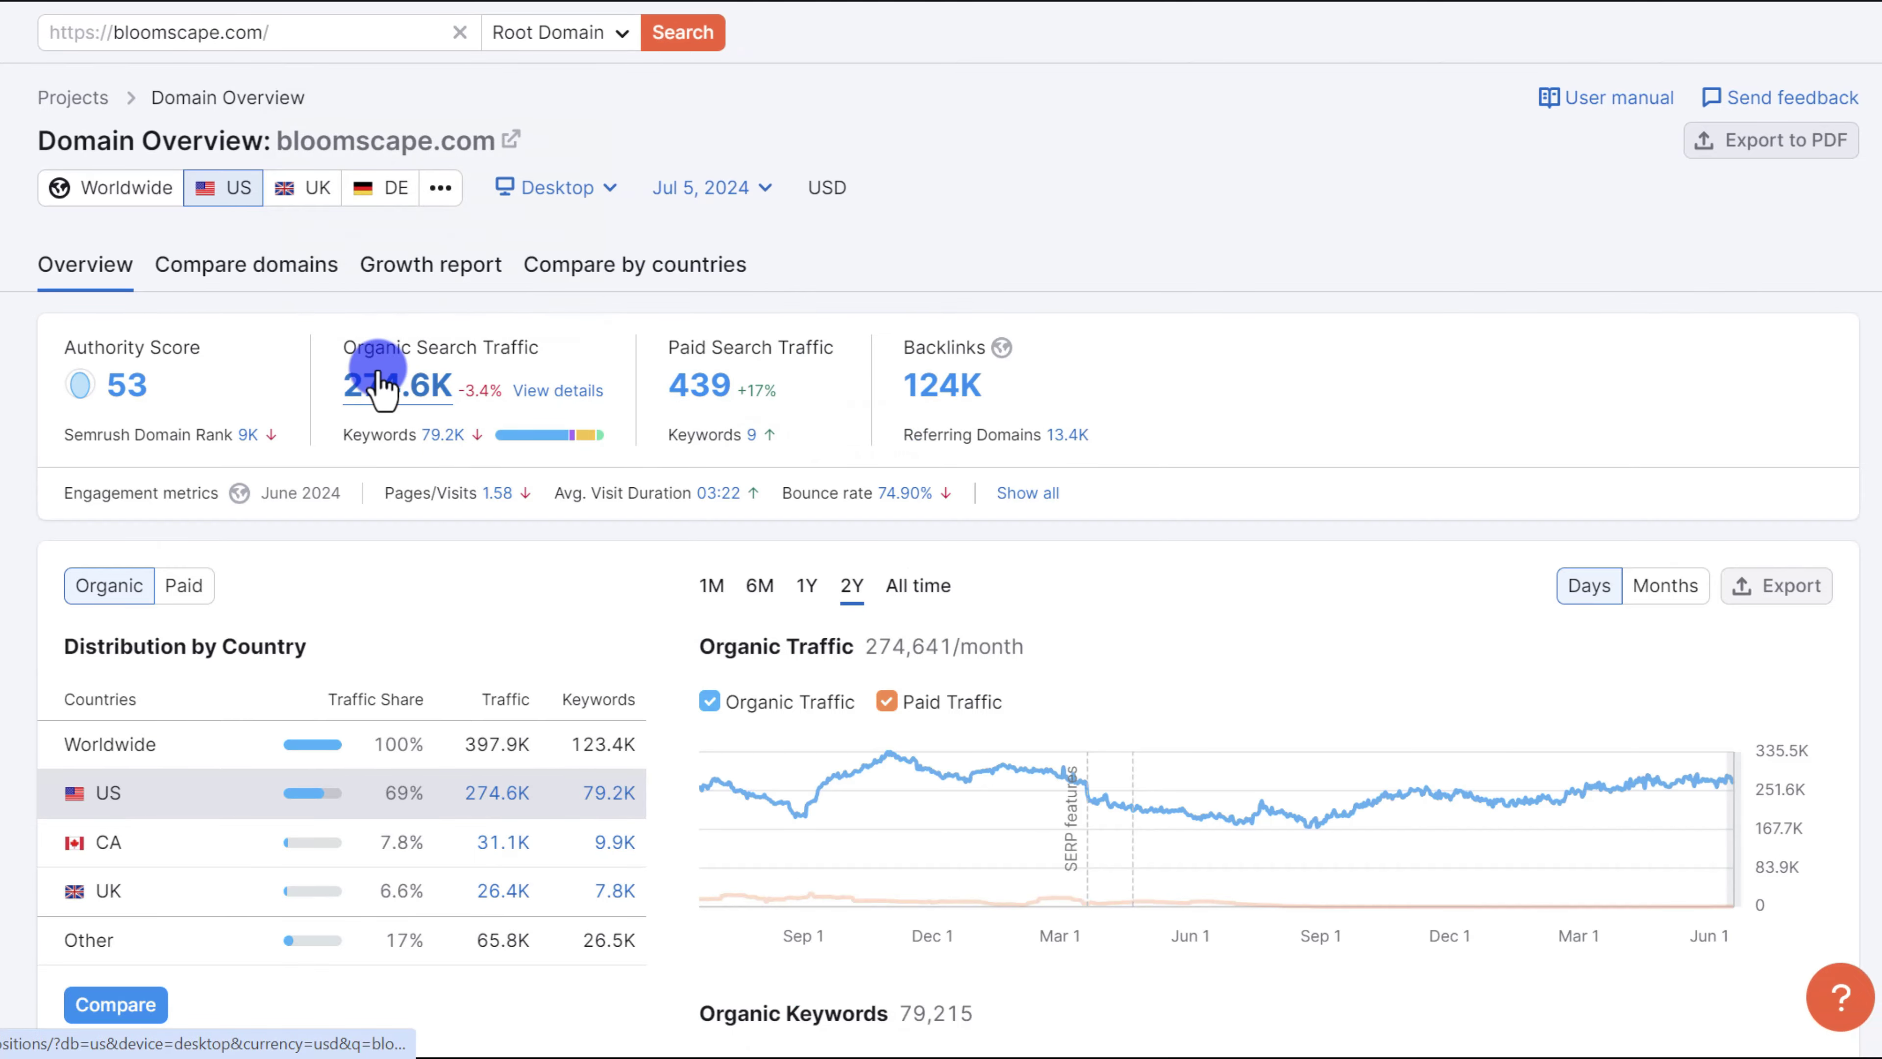
- Review Bloomscape's Domain Overview down to its Top Organic Keywords list
{"action": "scroll", "coordinate": [159, 348], "scroll_direction": "down", "scroll_amount": 10}
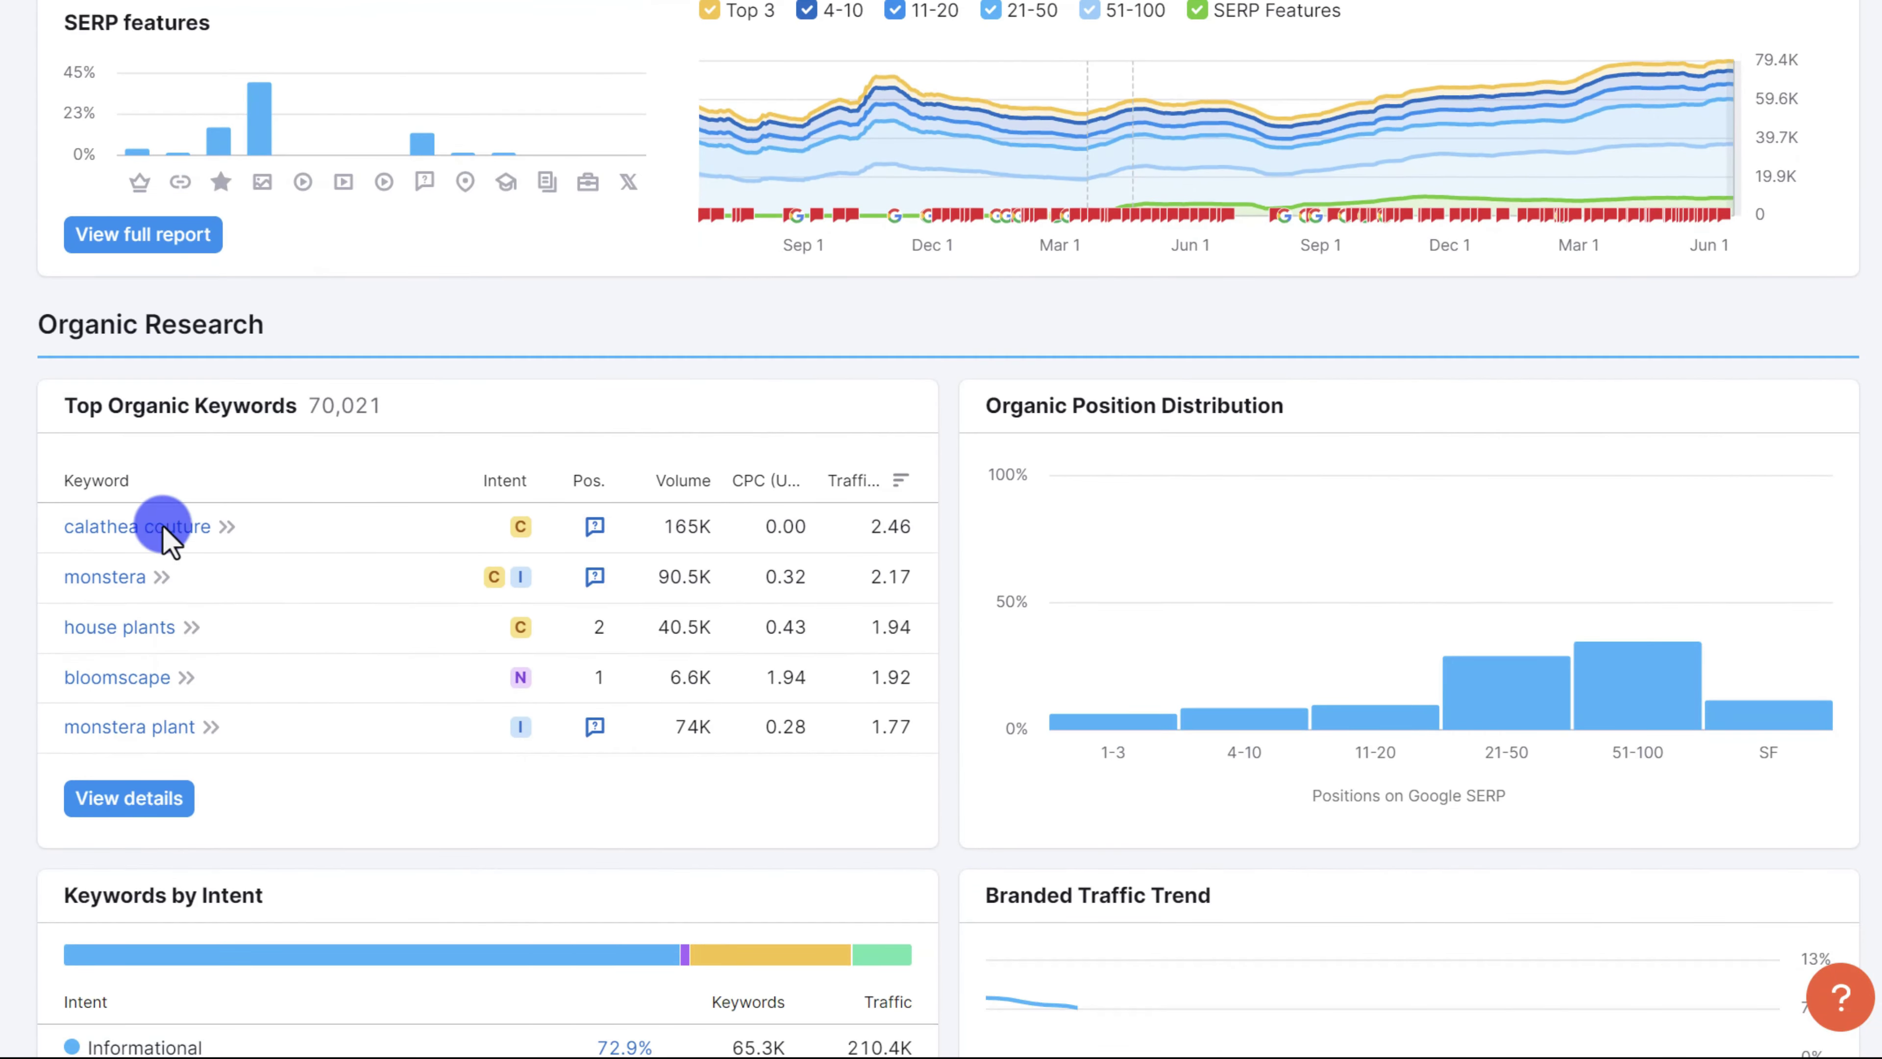
{"action": "scroll", "coordinate": [126, 426], "scroll_direction": "down", "scroll_amount": 2}
{"action": "left_click_drag", "start_coordinate": [77, 275], "coordinate": [307, 274]}
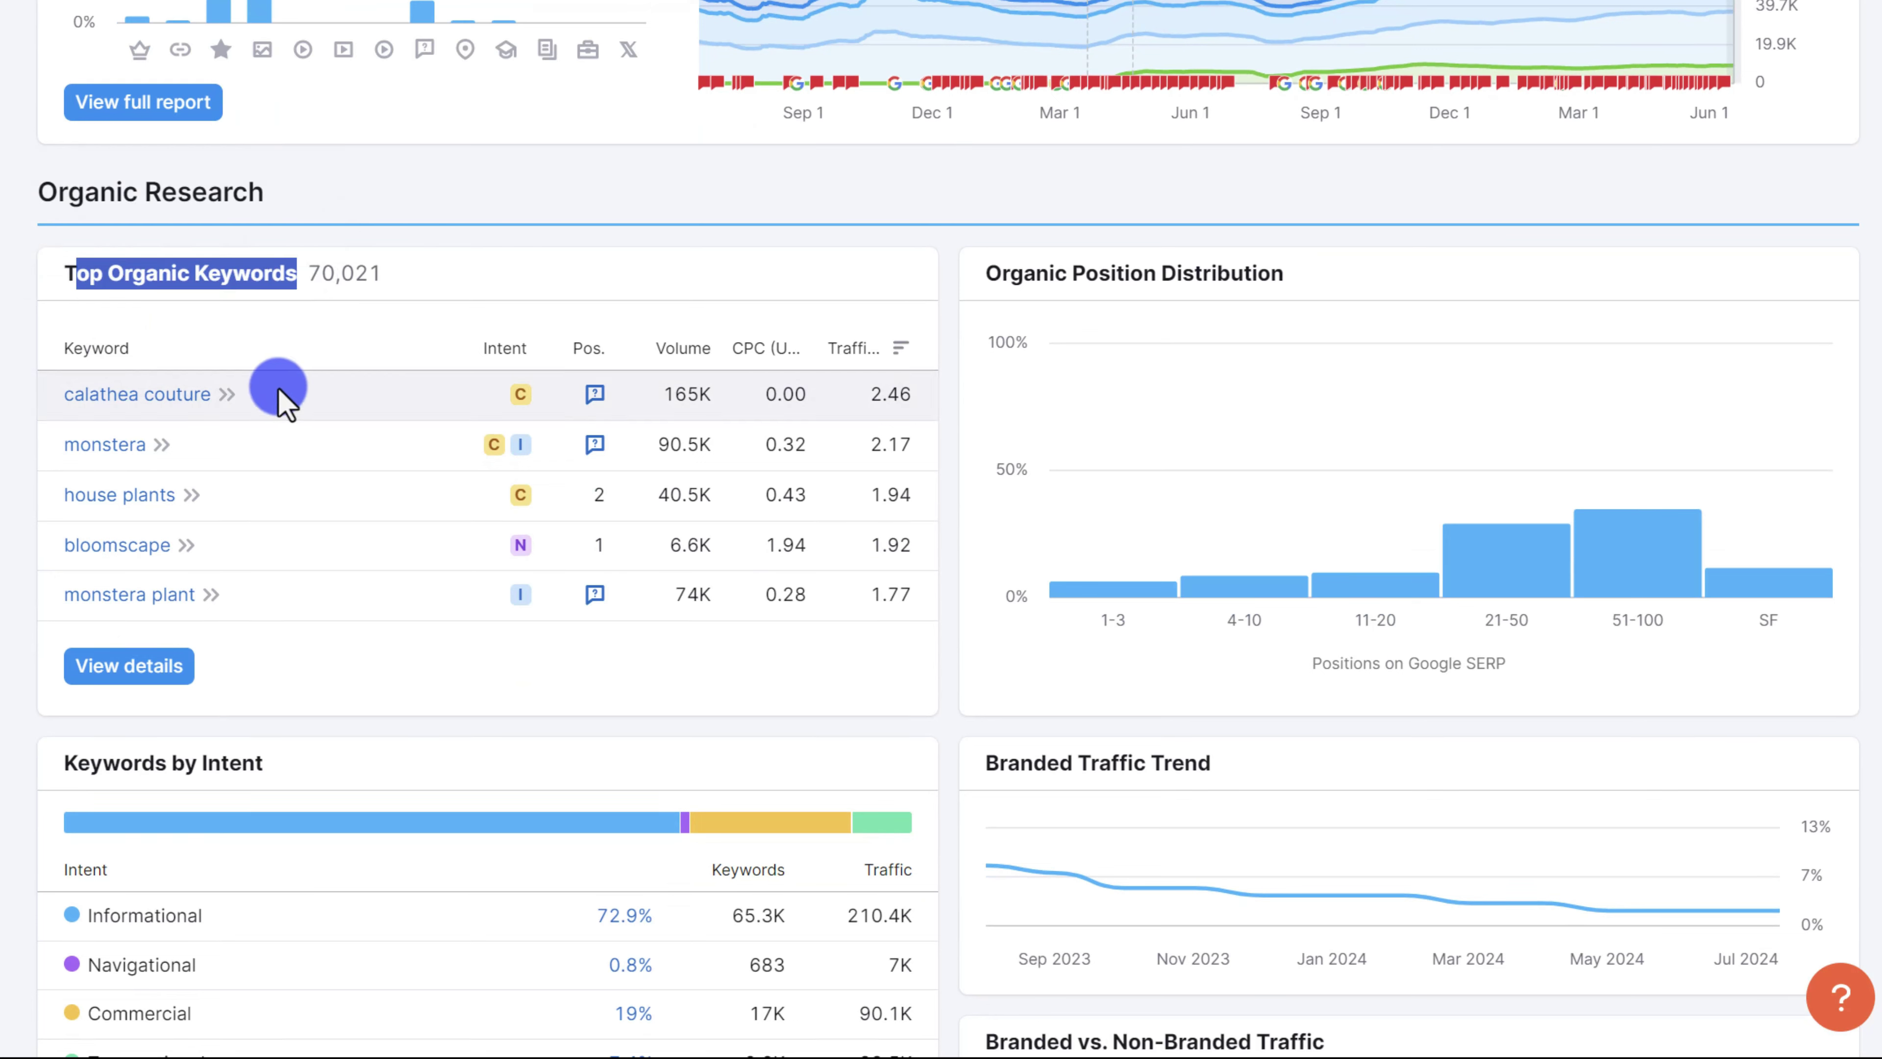
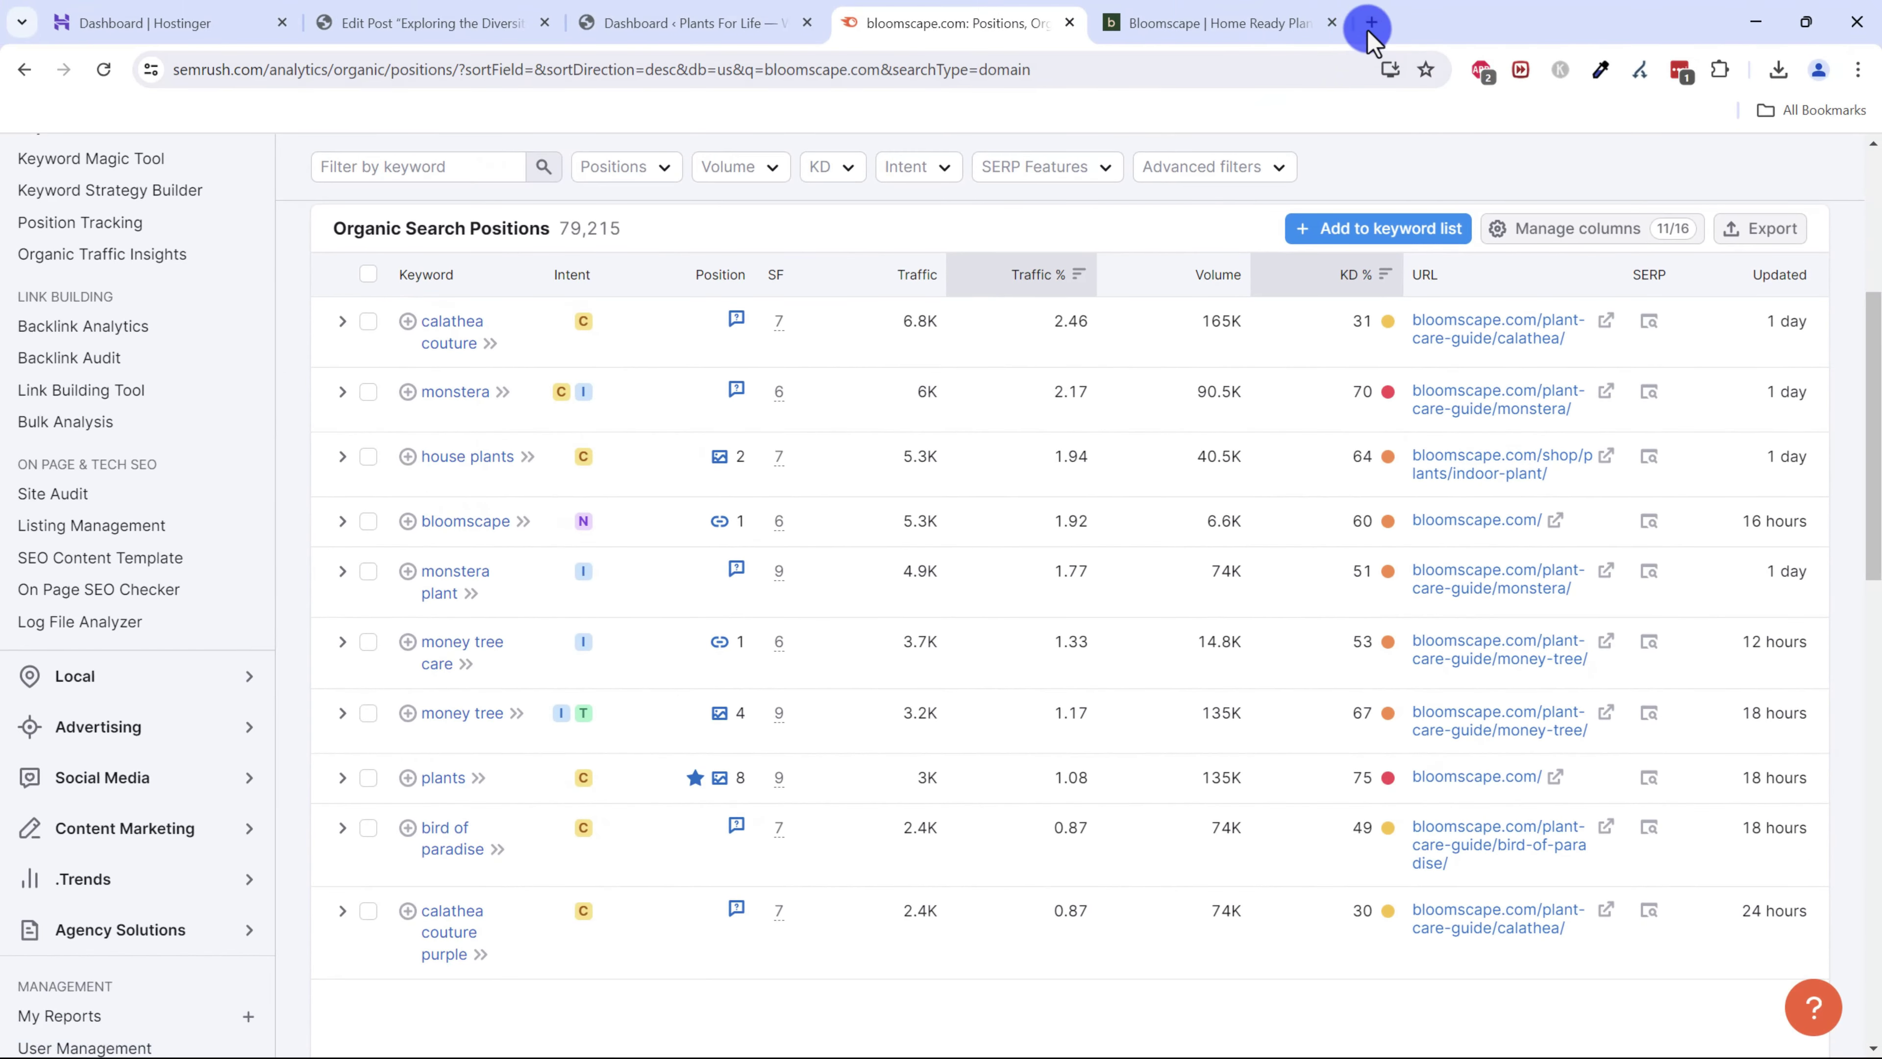
- Search Google for "calathea couture purple" in a new tab and return to Semrush's Bloomscape organic positions report
{"action": "left_click", "coordinate": [1369, 26]}
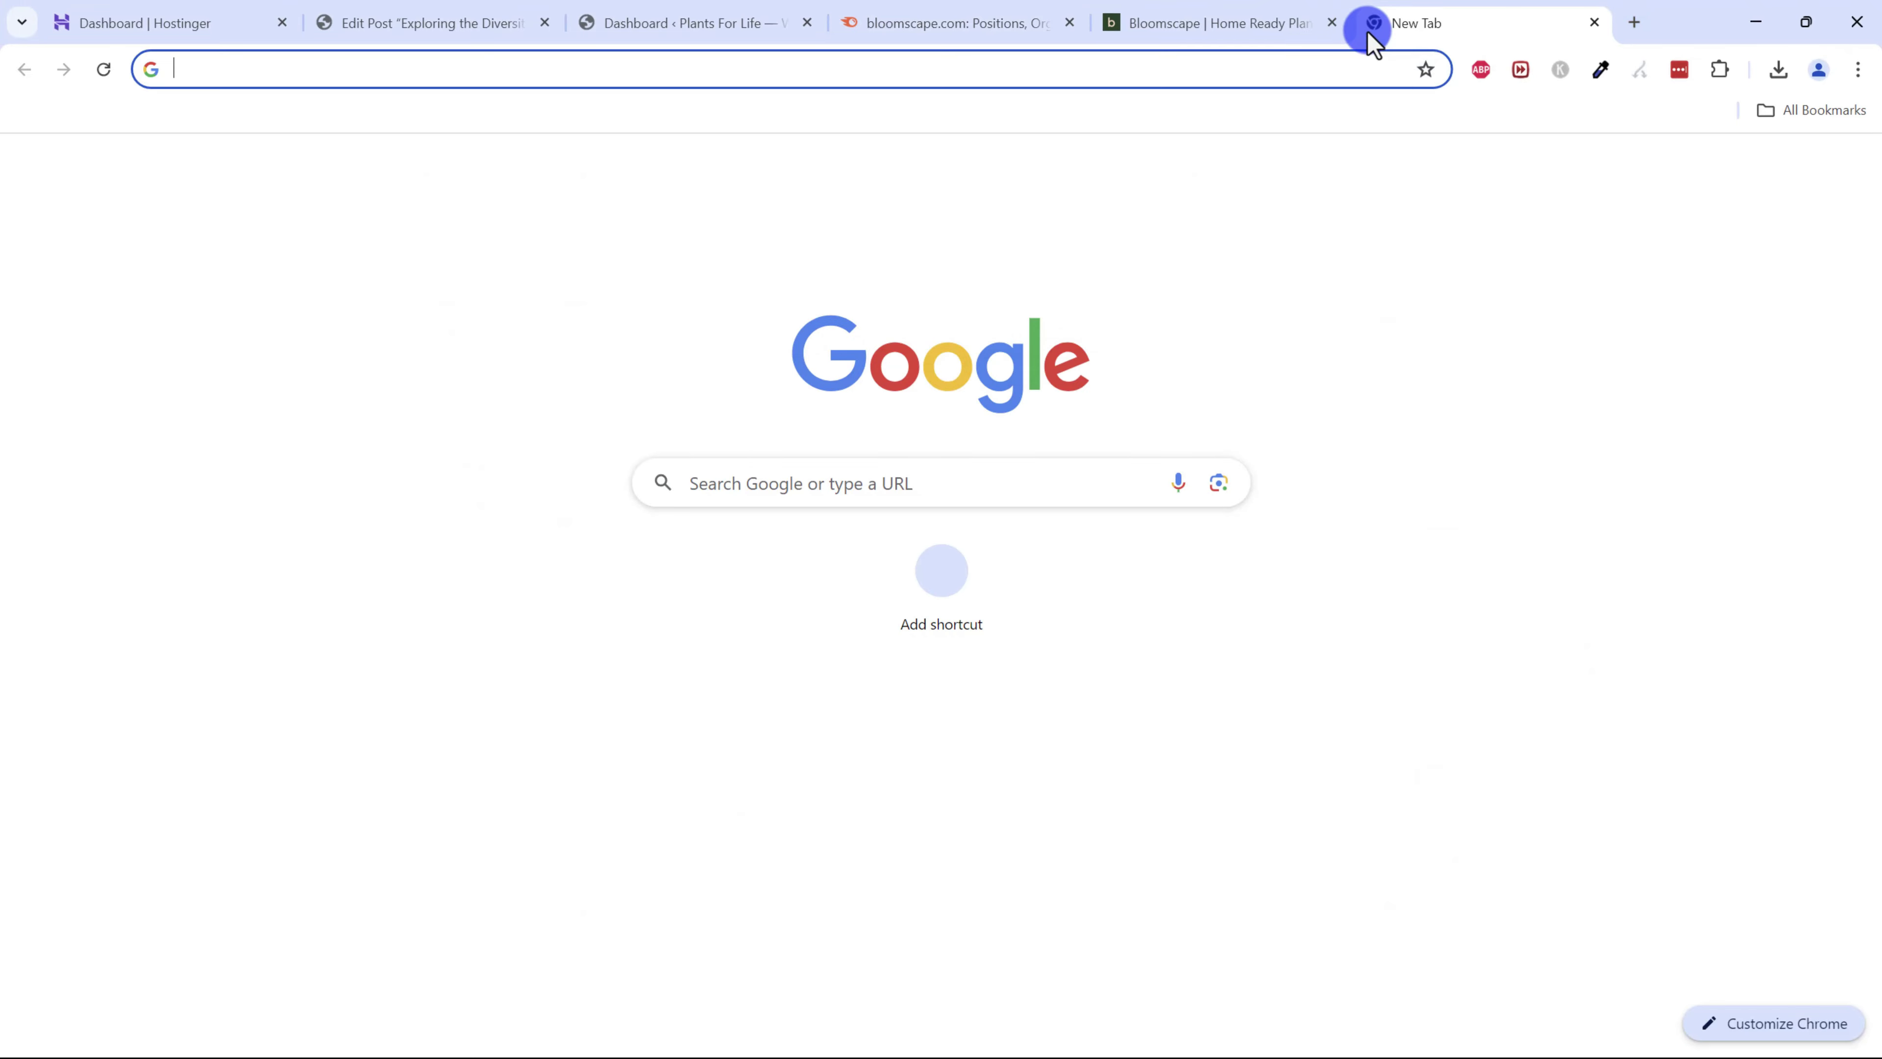
{"action": "type", "text": "calathea couture purple"}
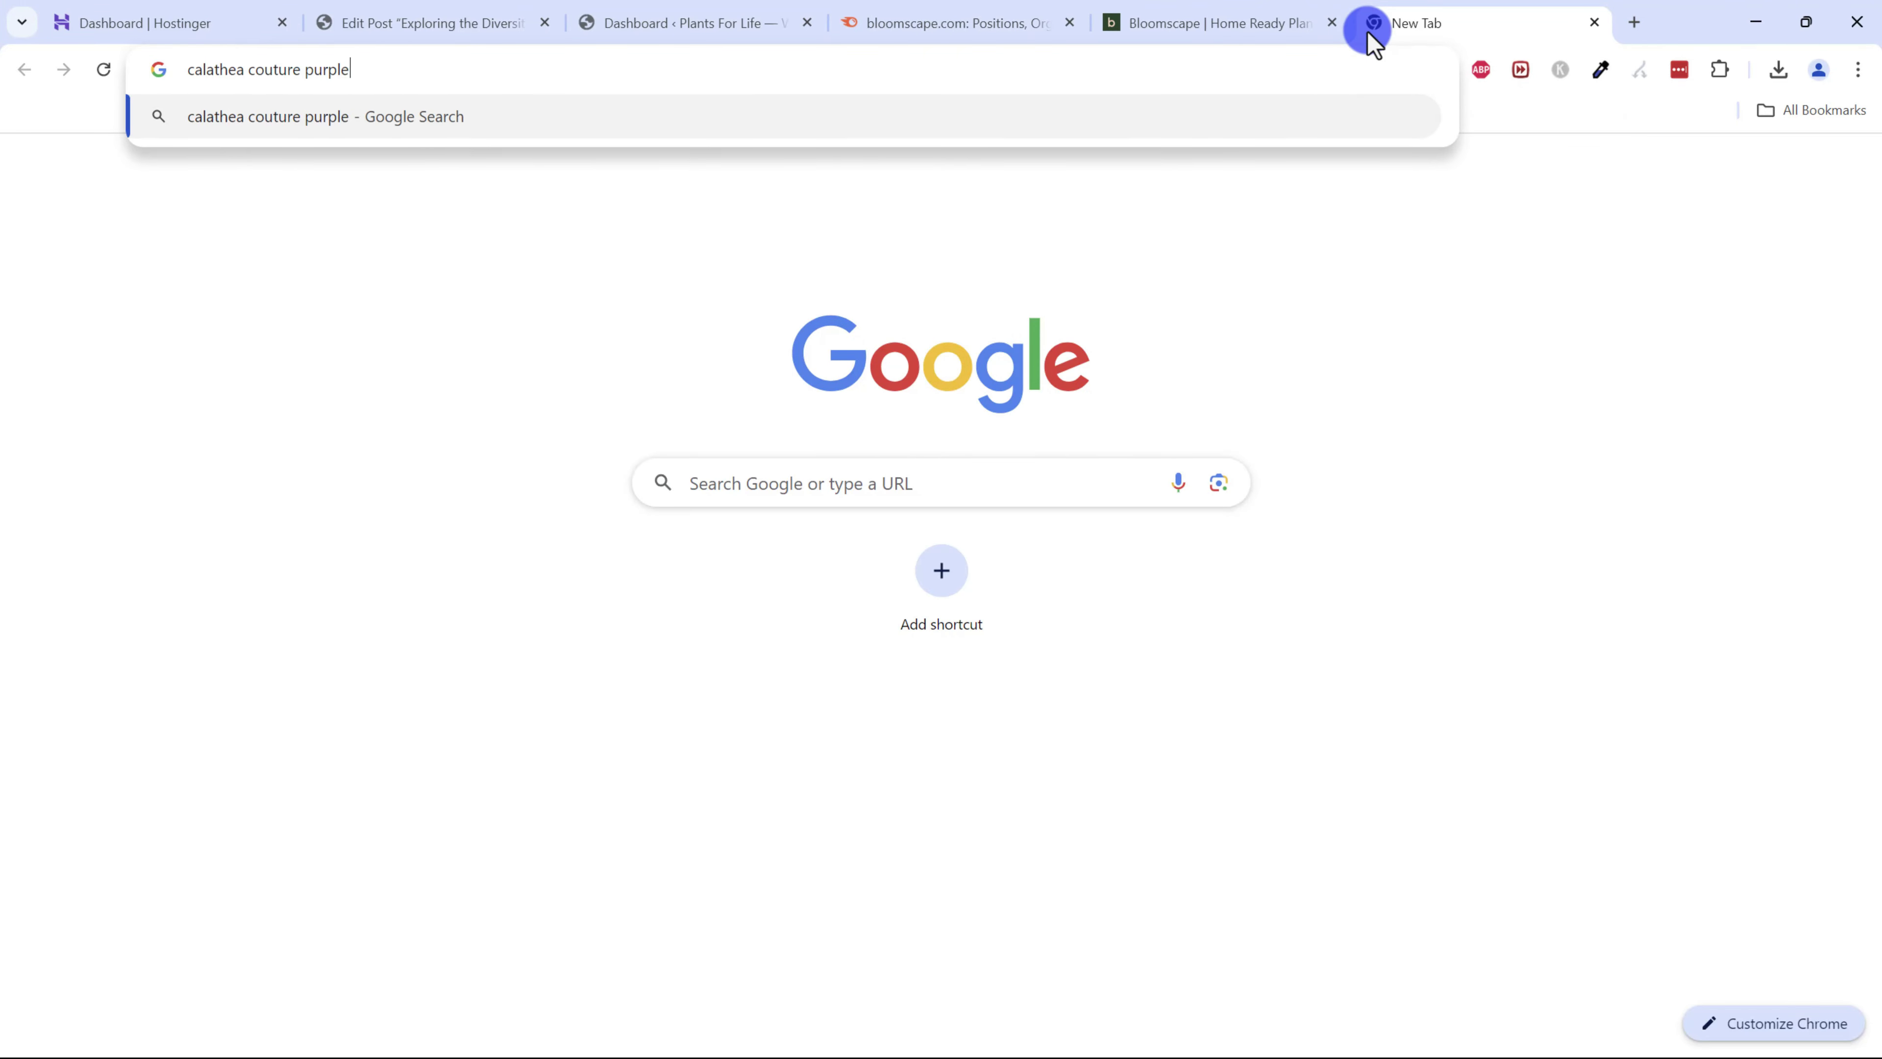
{"action": "key", "text": "Return"}
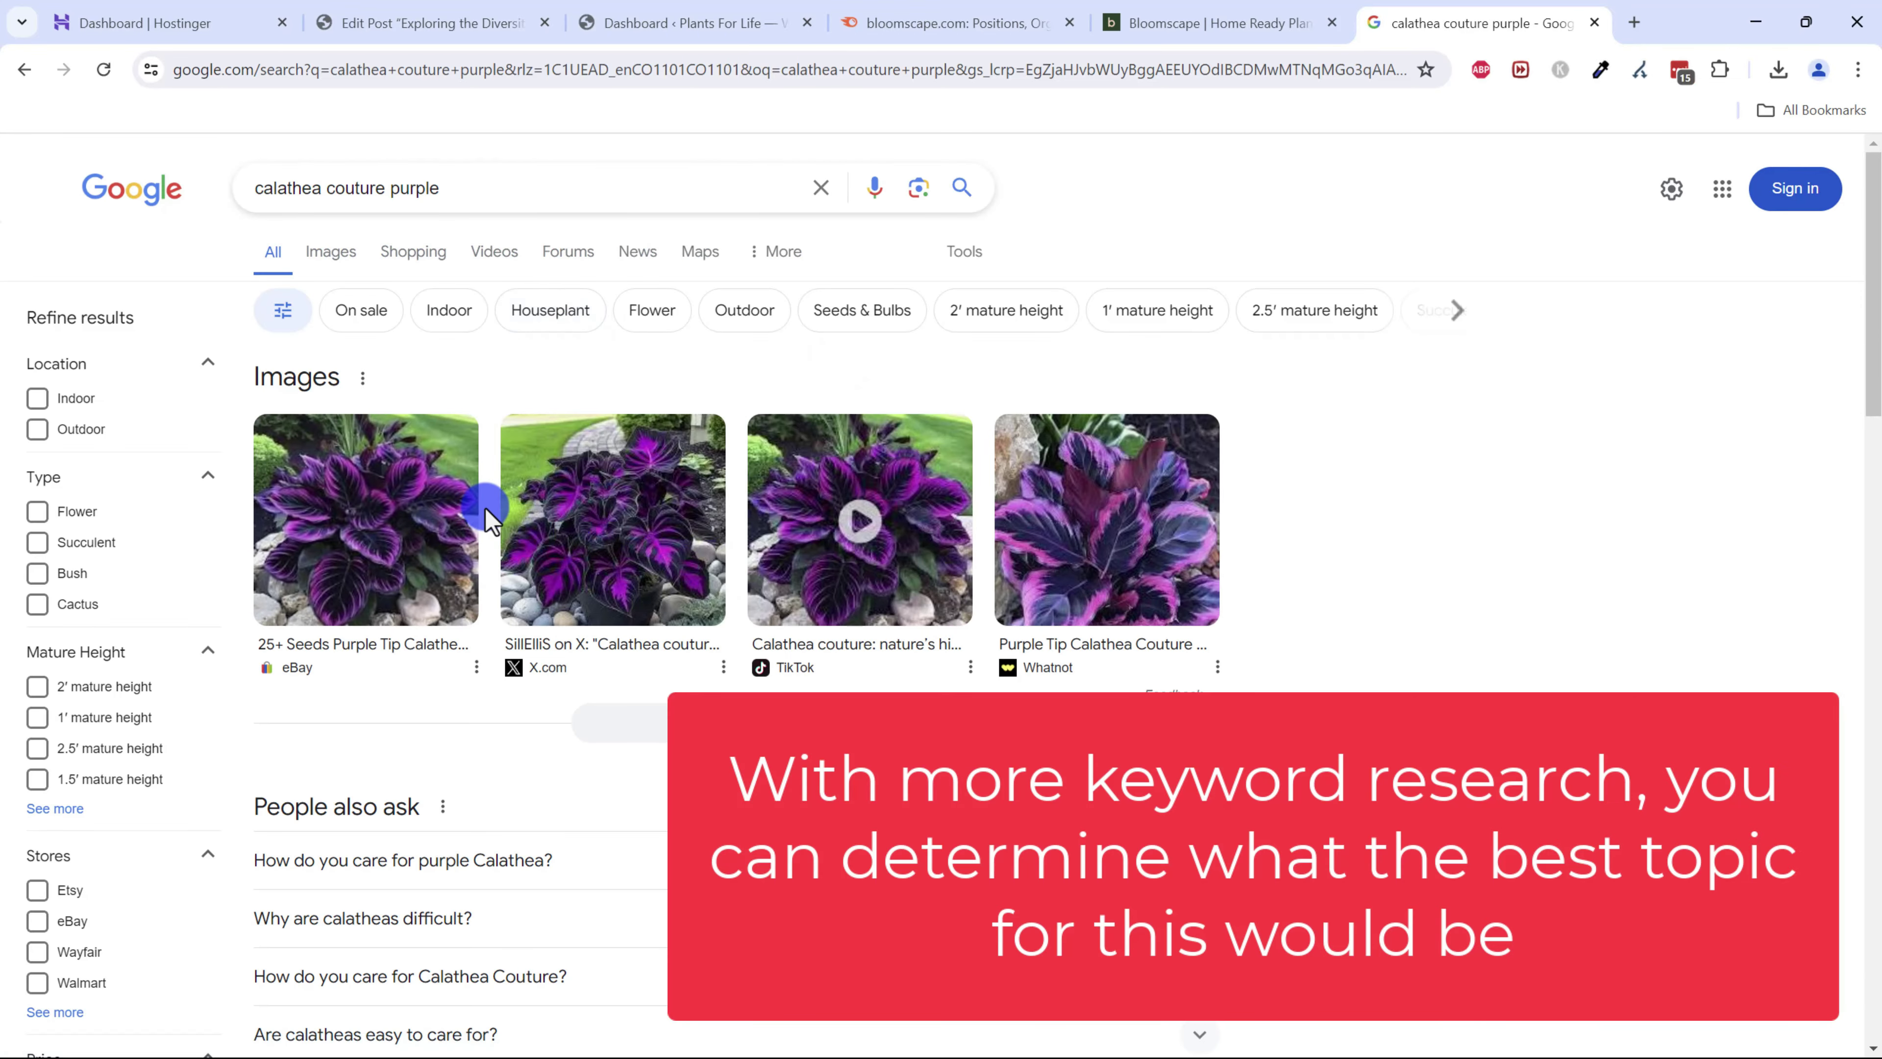
{"action": "left_click", "coordinate": [952, 22]}
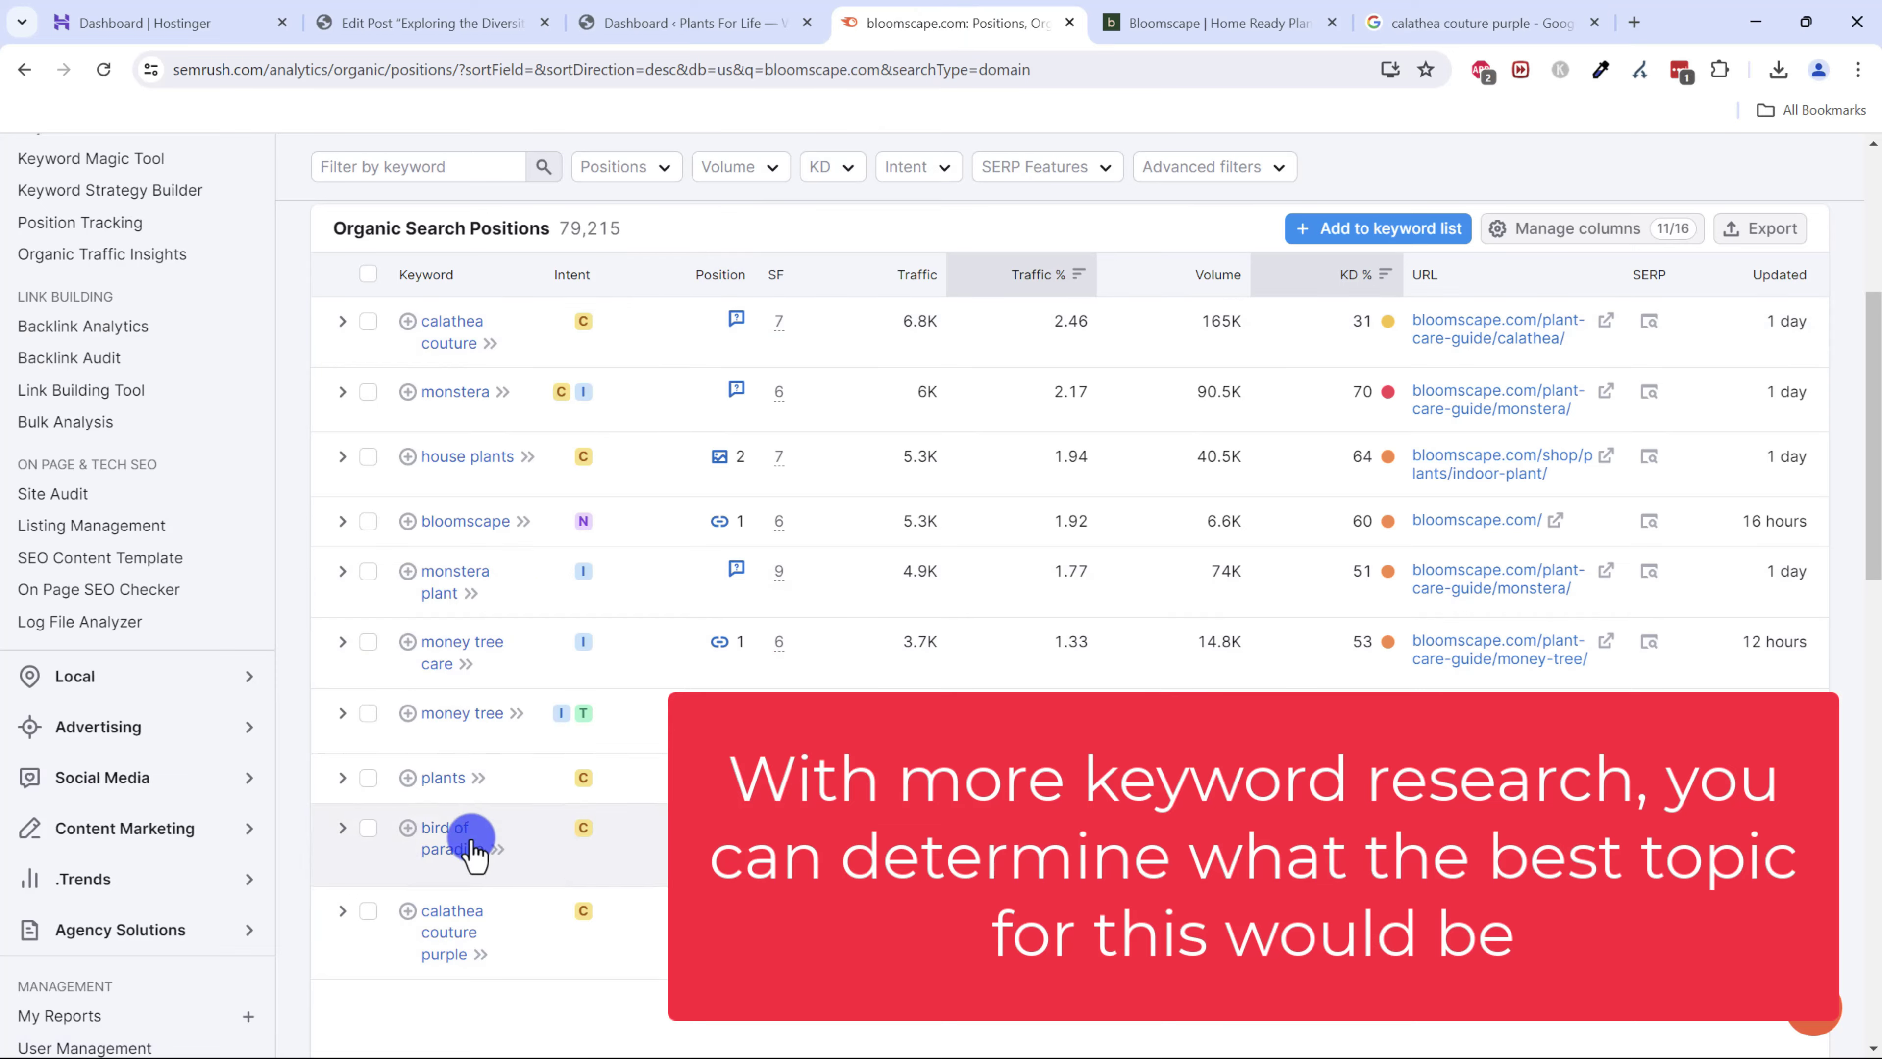
{"action": "scroll", "coordinate": [712, 674], "scroll_direction": "up", "scroll_amount": 5}
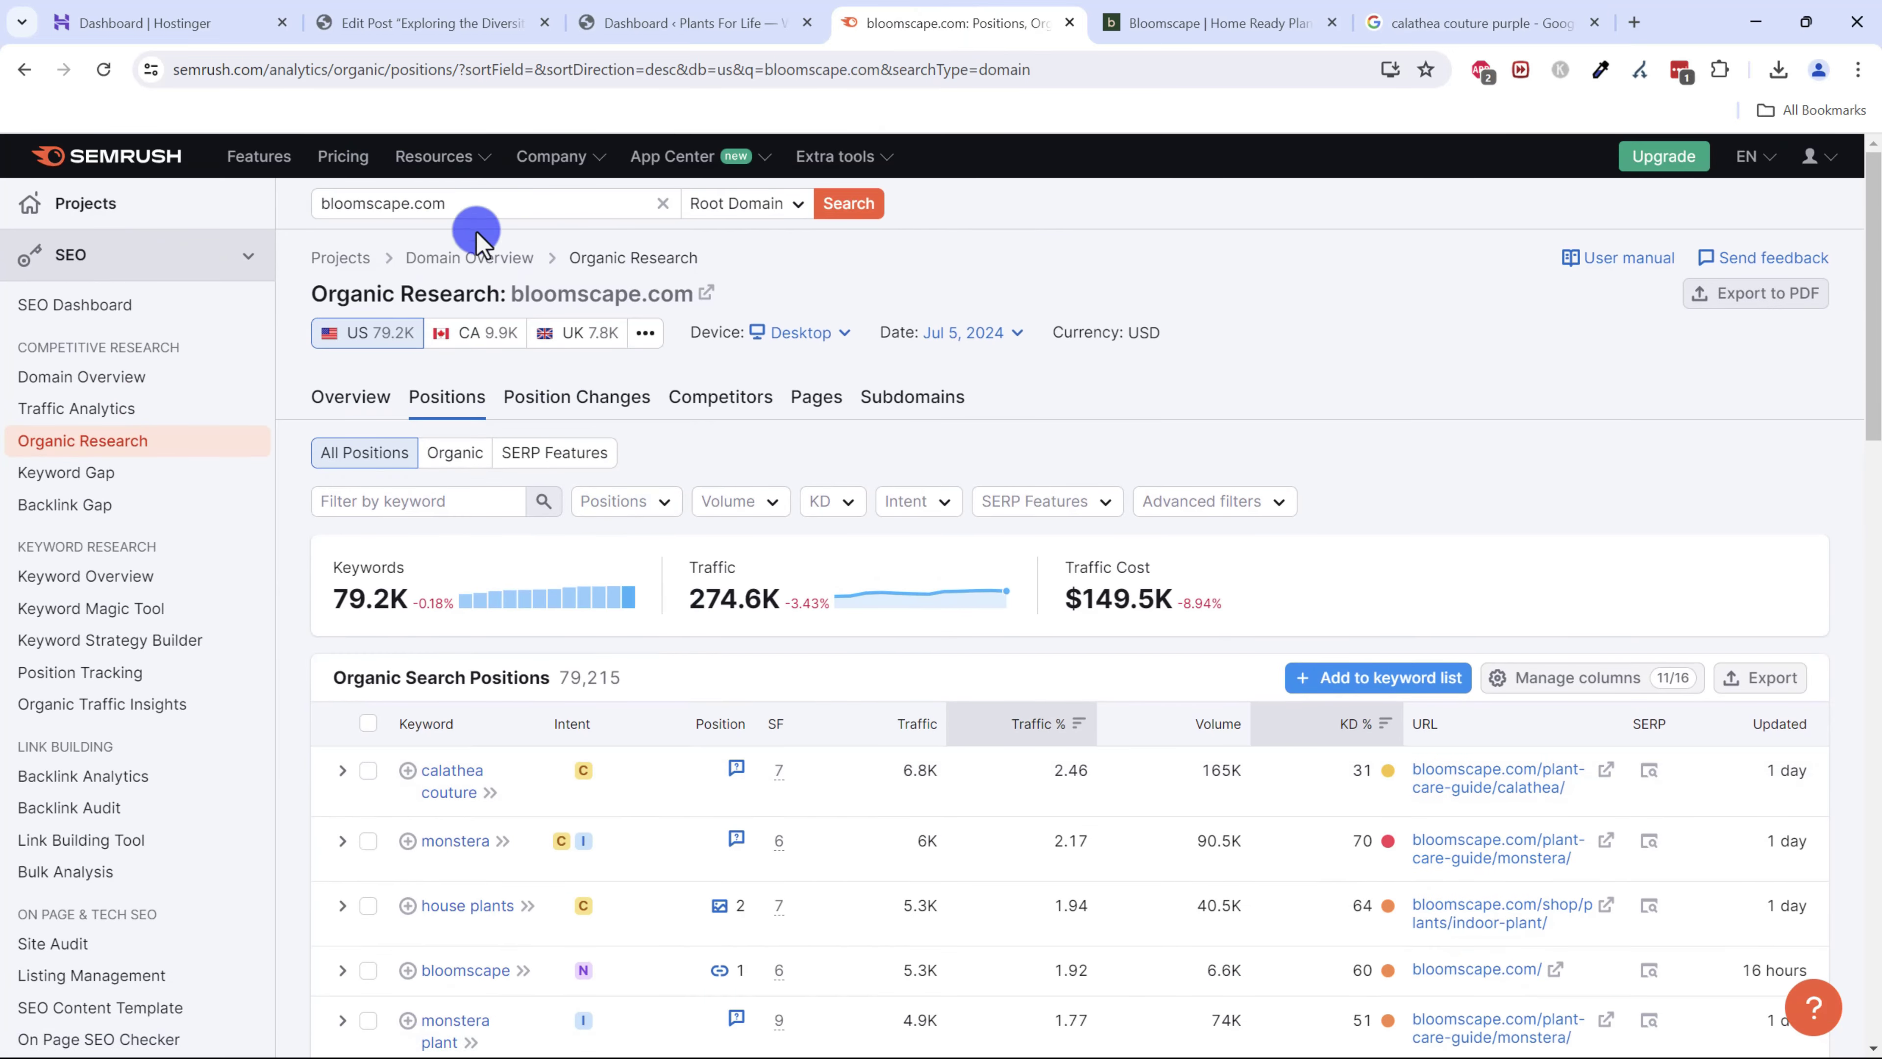
- Return from the Bloomscape site to the "plants website" search results and open Logee's plant store
{"action": "left_click", "coordinate": [1222, 22]}
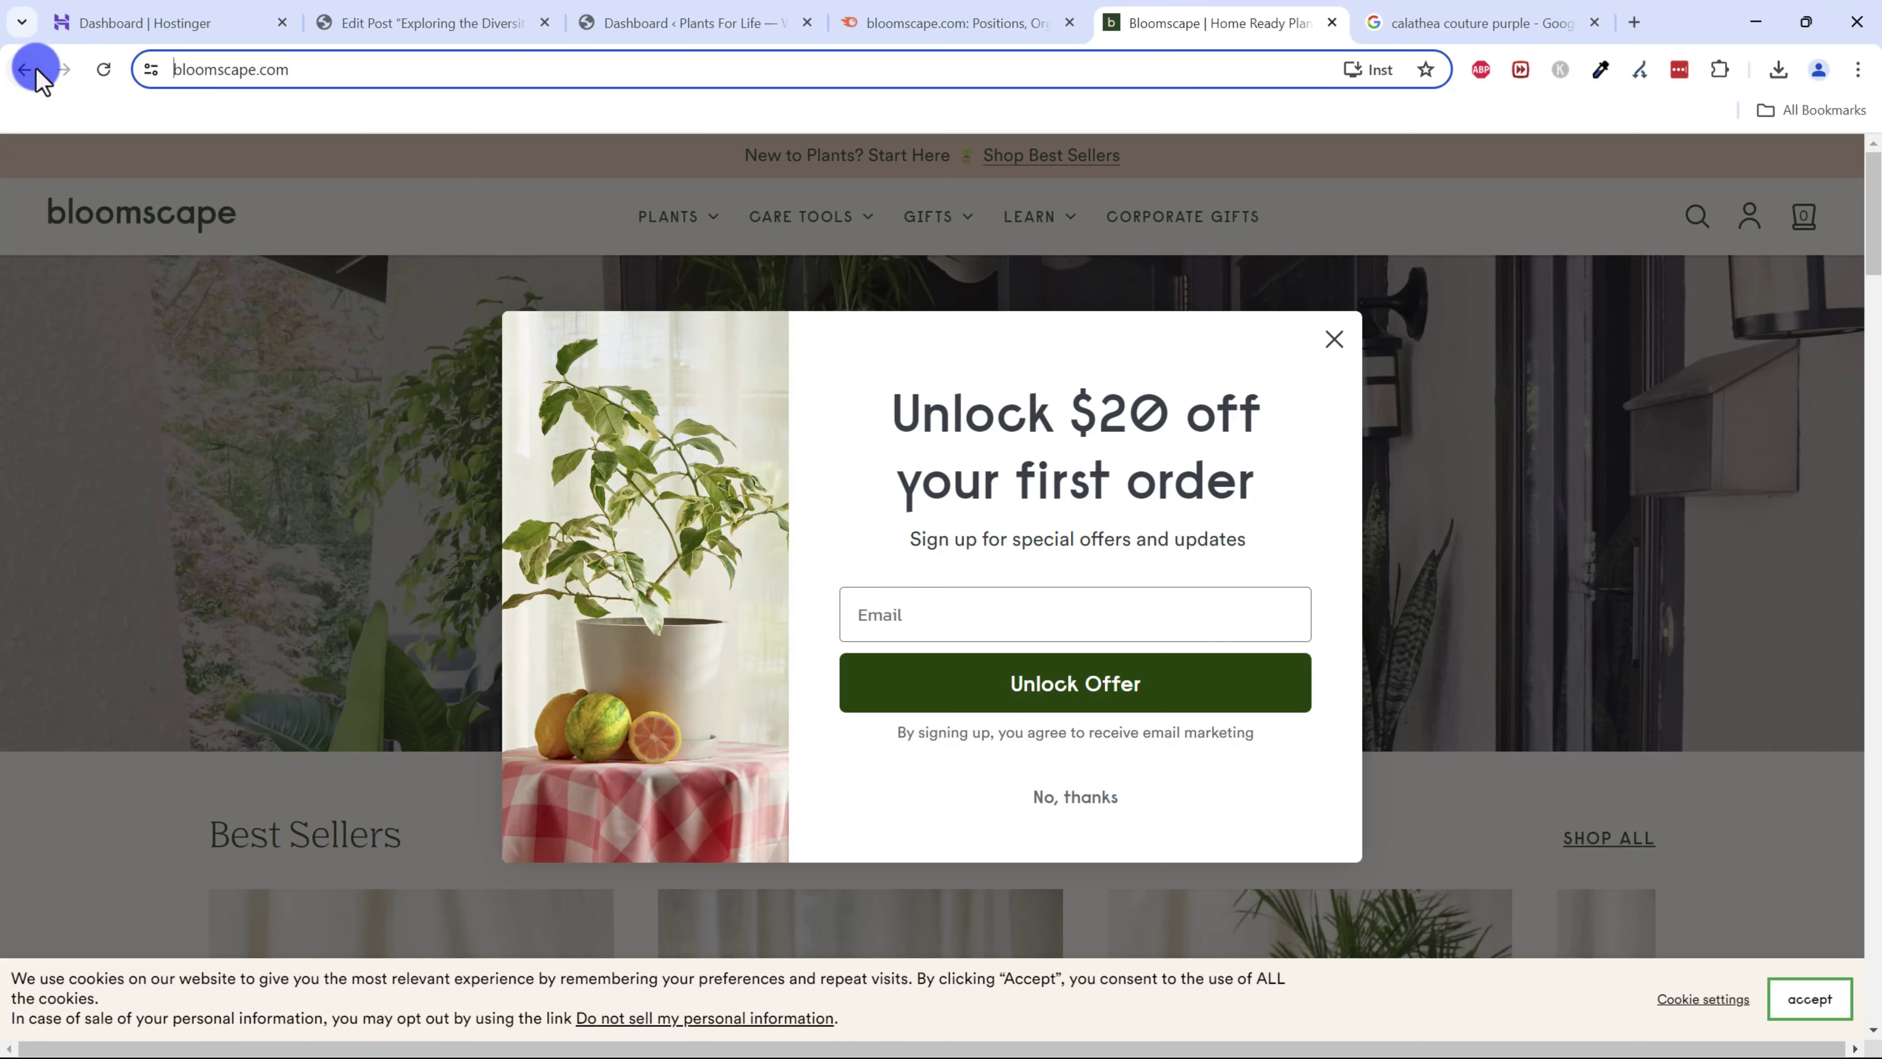
{"action": "left_click", "coordinate": [24, 69]}
{"action": "scroll", "coordinate": [504, 664], "scroll_direction": "down", "scroll_amount": 3}
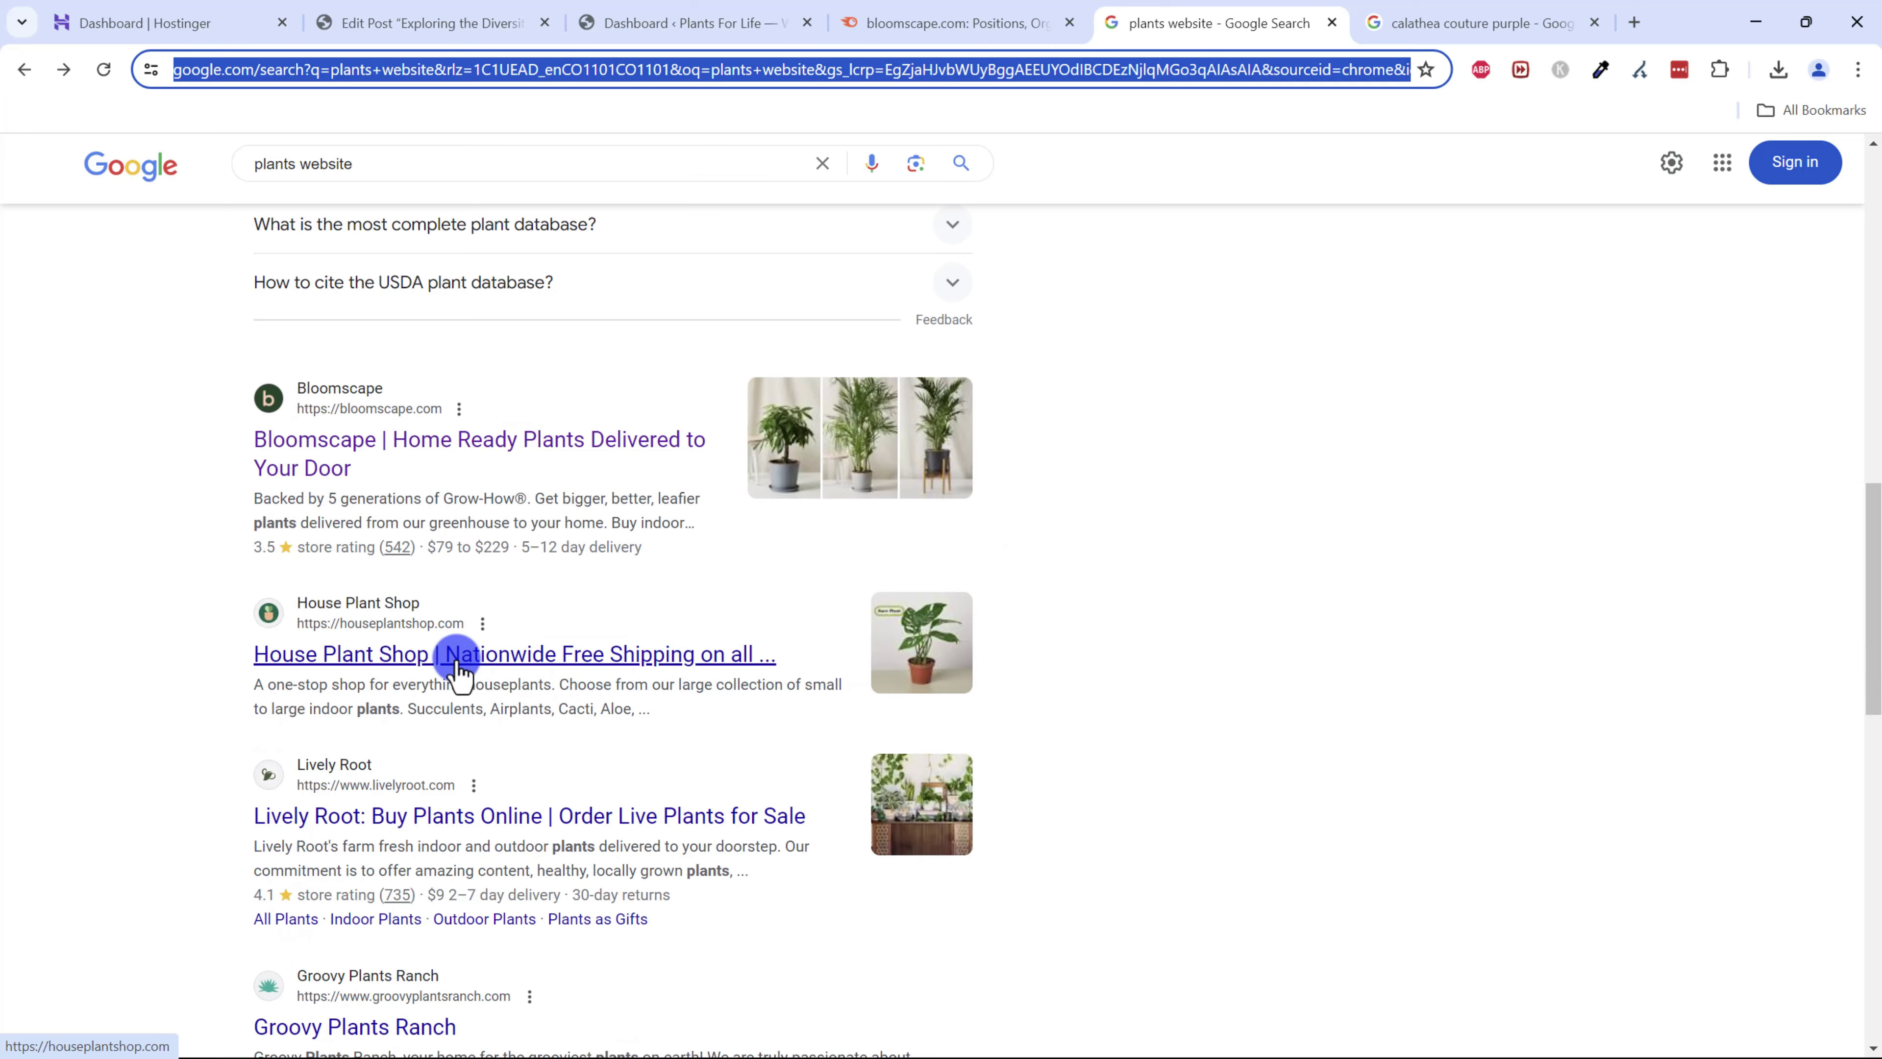
{"action": "scroll", "coordinate": [454, 660], "scroll_direction": "down", "scroll_amount": 3}
{"action": "scroll", "coordinate": [438, 656], "scroll_direction": "down", "scroll_amount": 3}
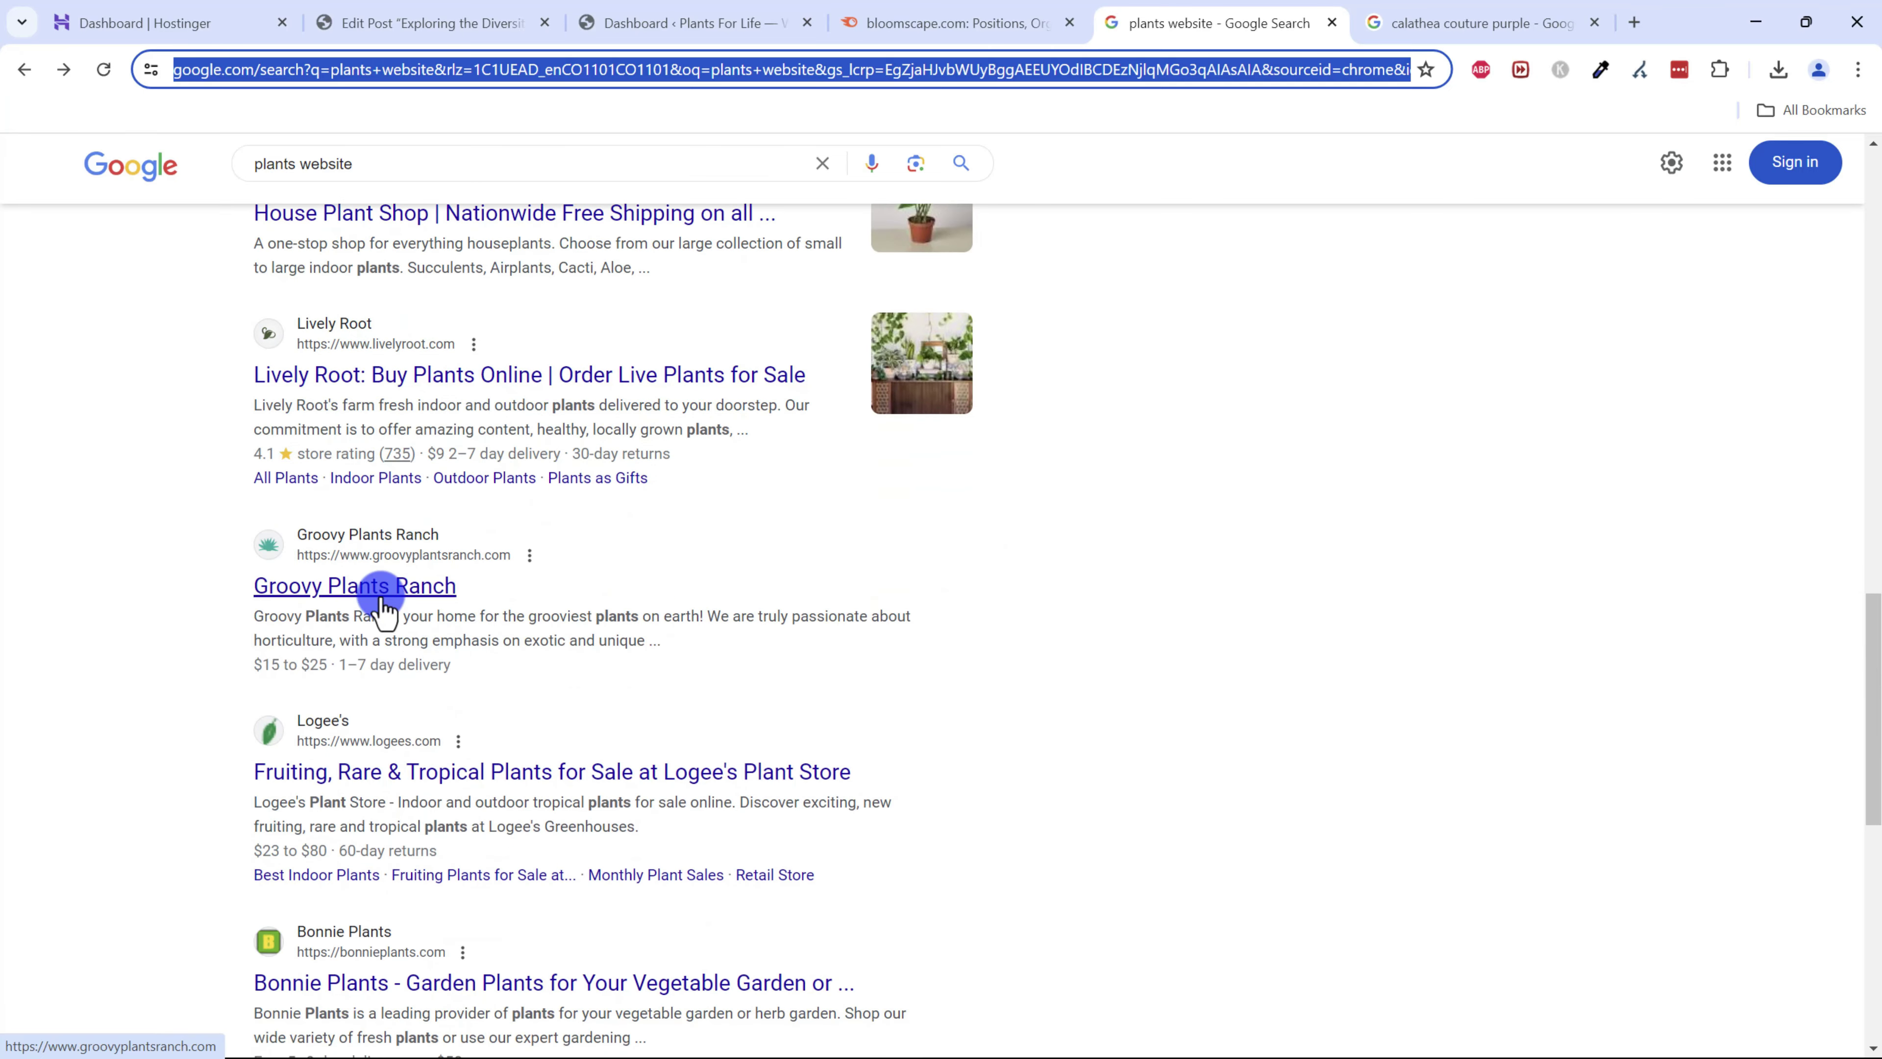
{"action": "left_click", "coordinate": [415, 771]}
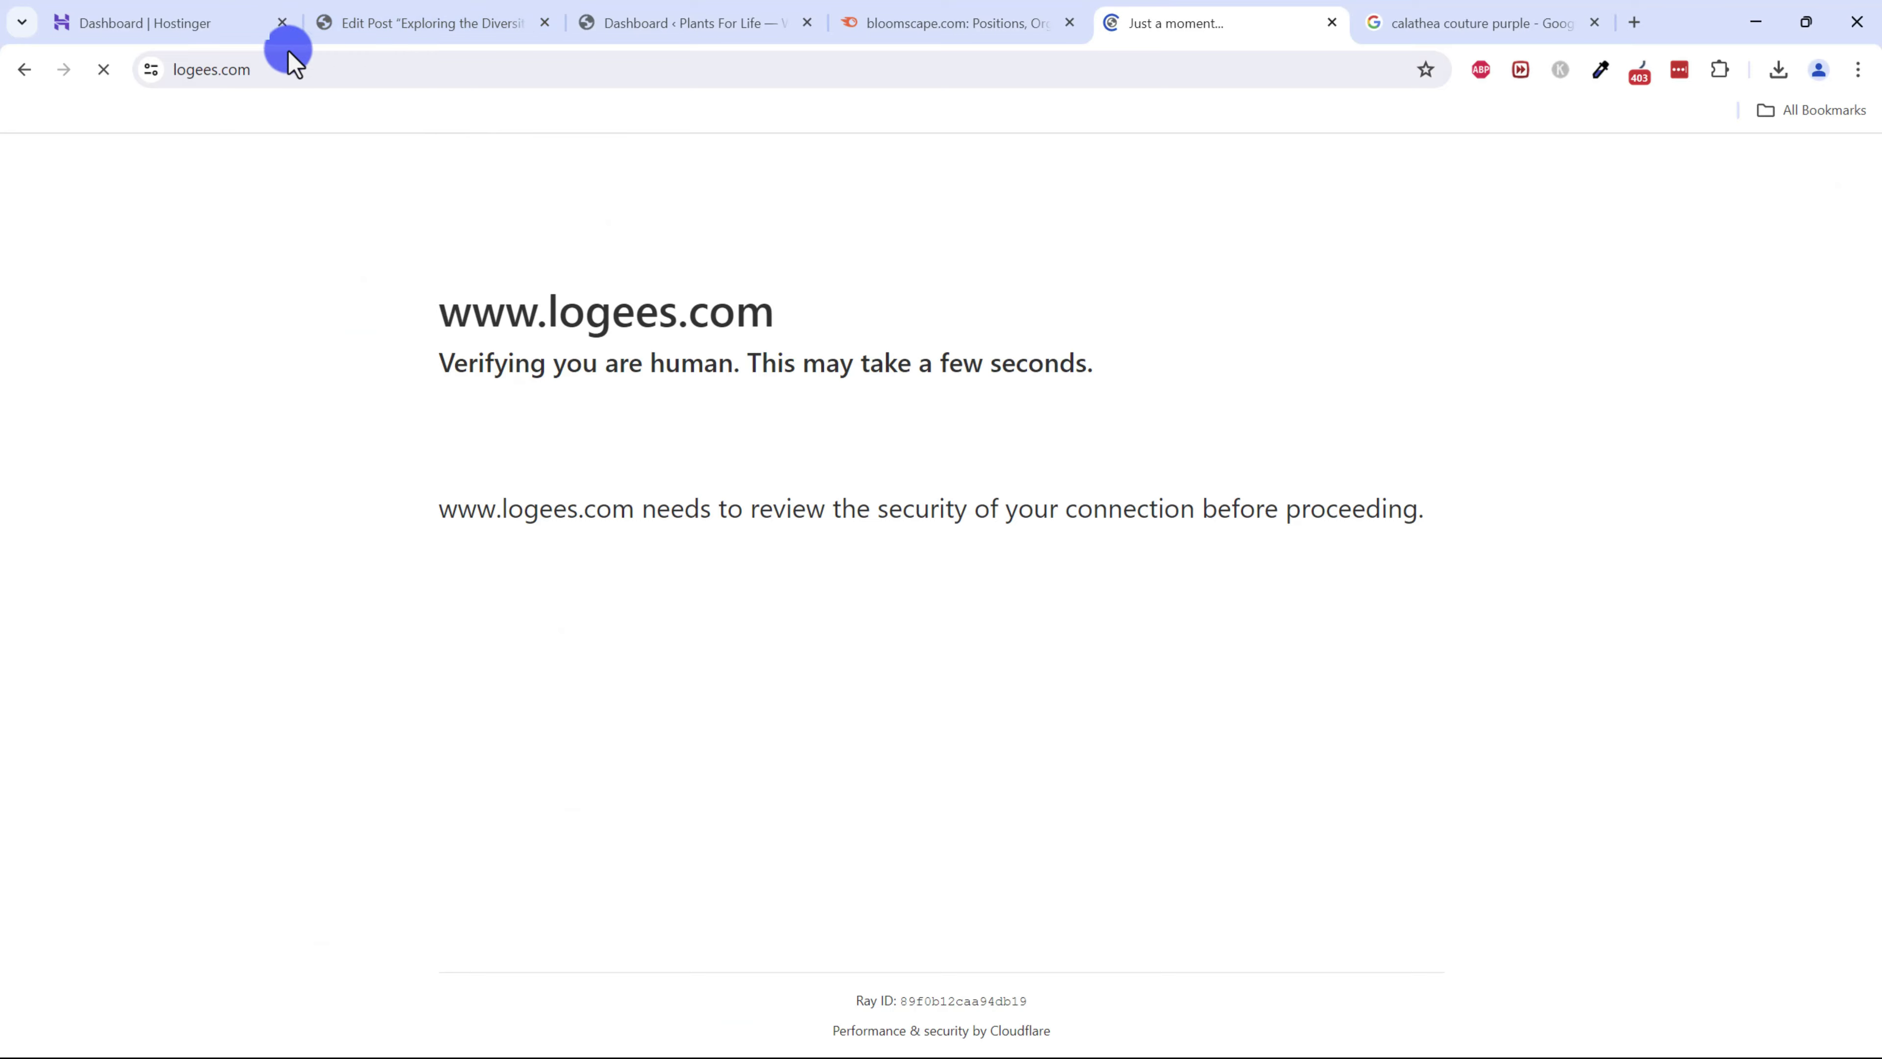
{"action": "left_click", "coordinate": [277, 65]}
{"action": "key", "text": "ctrl+c"}
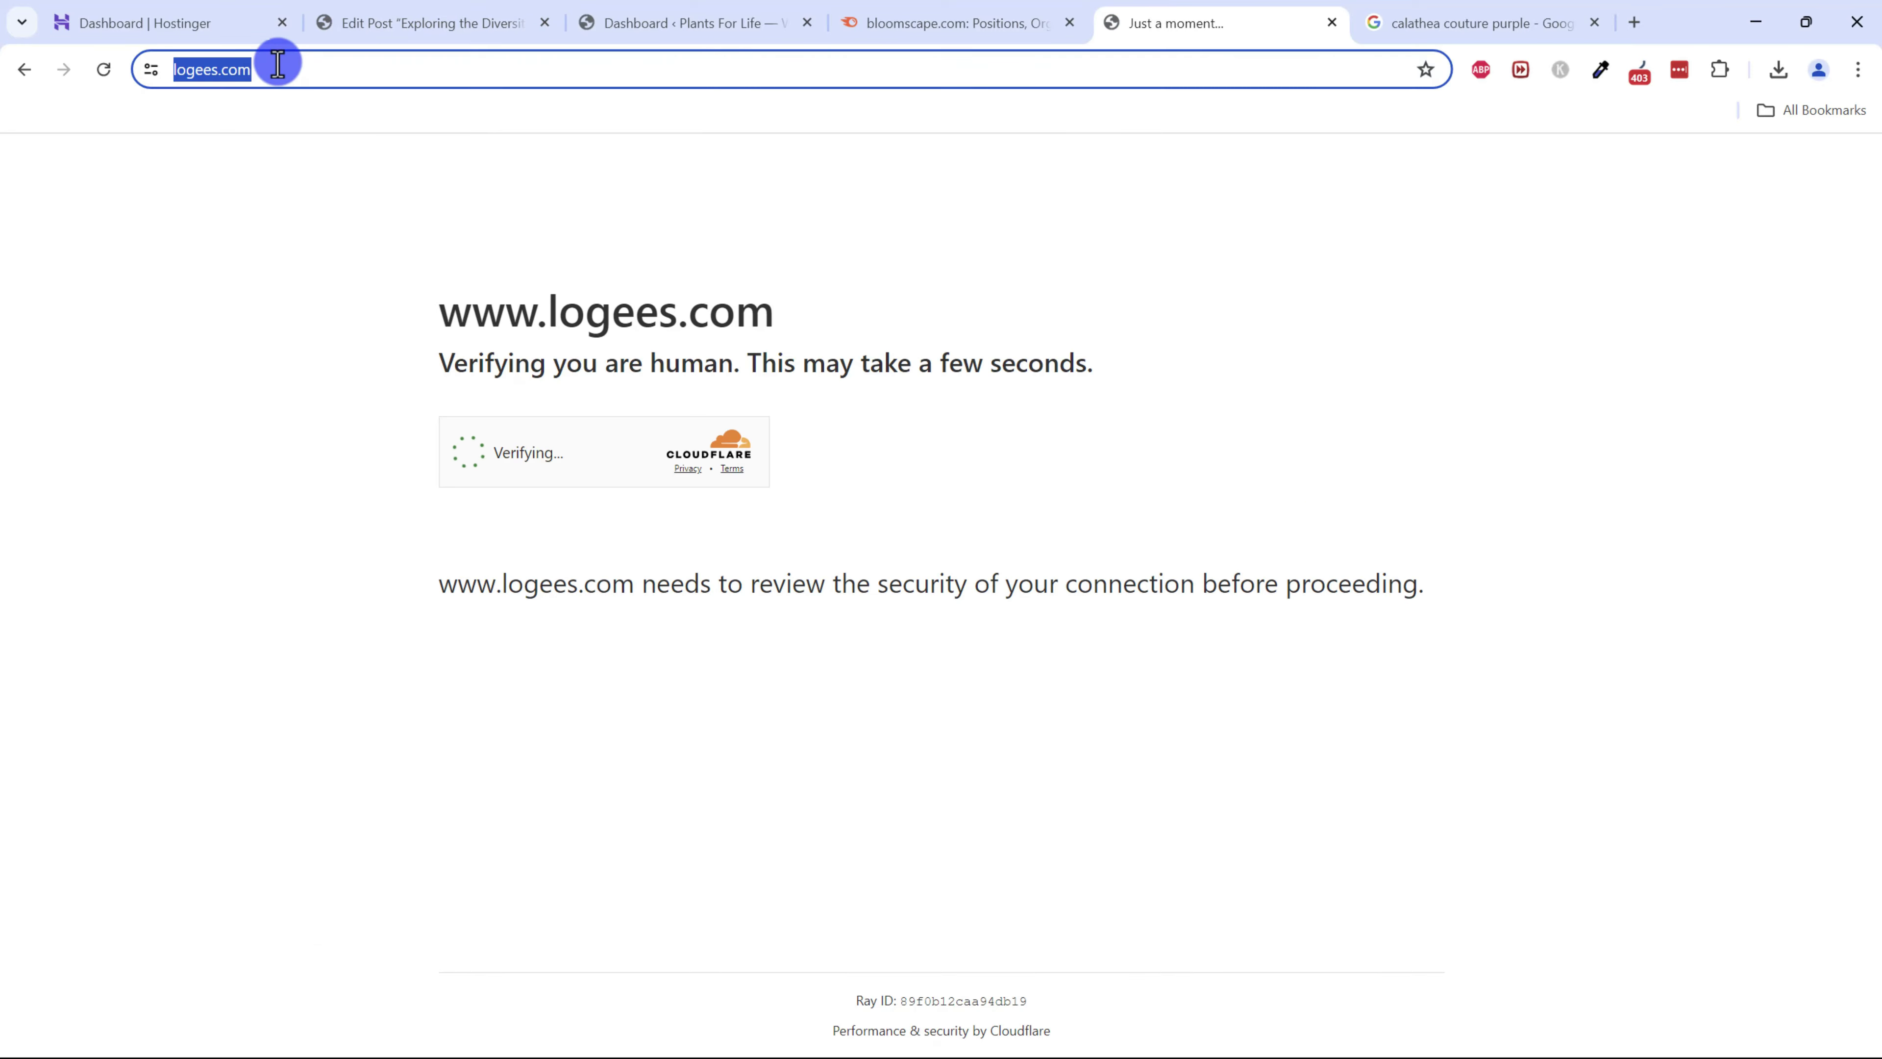
{"action": "left_click", "coordinate": [1012, 14]}
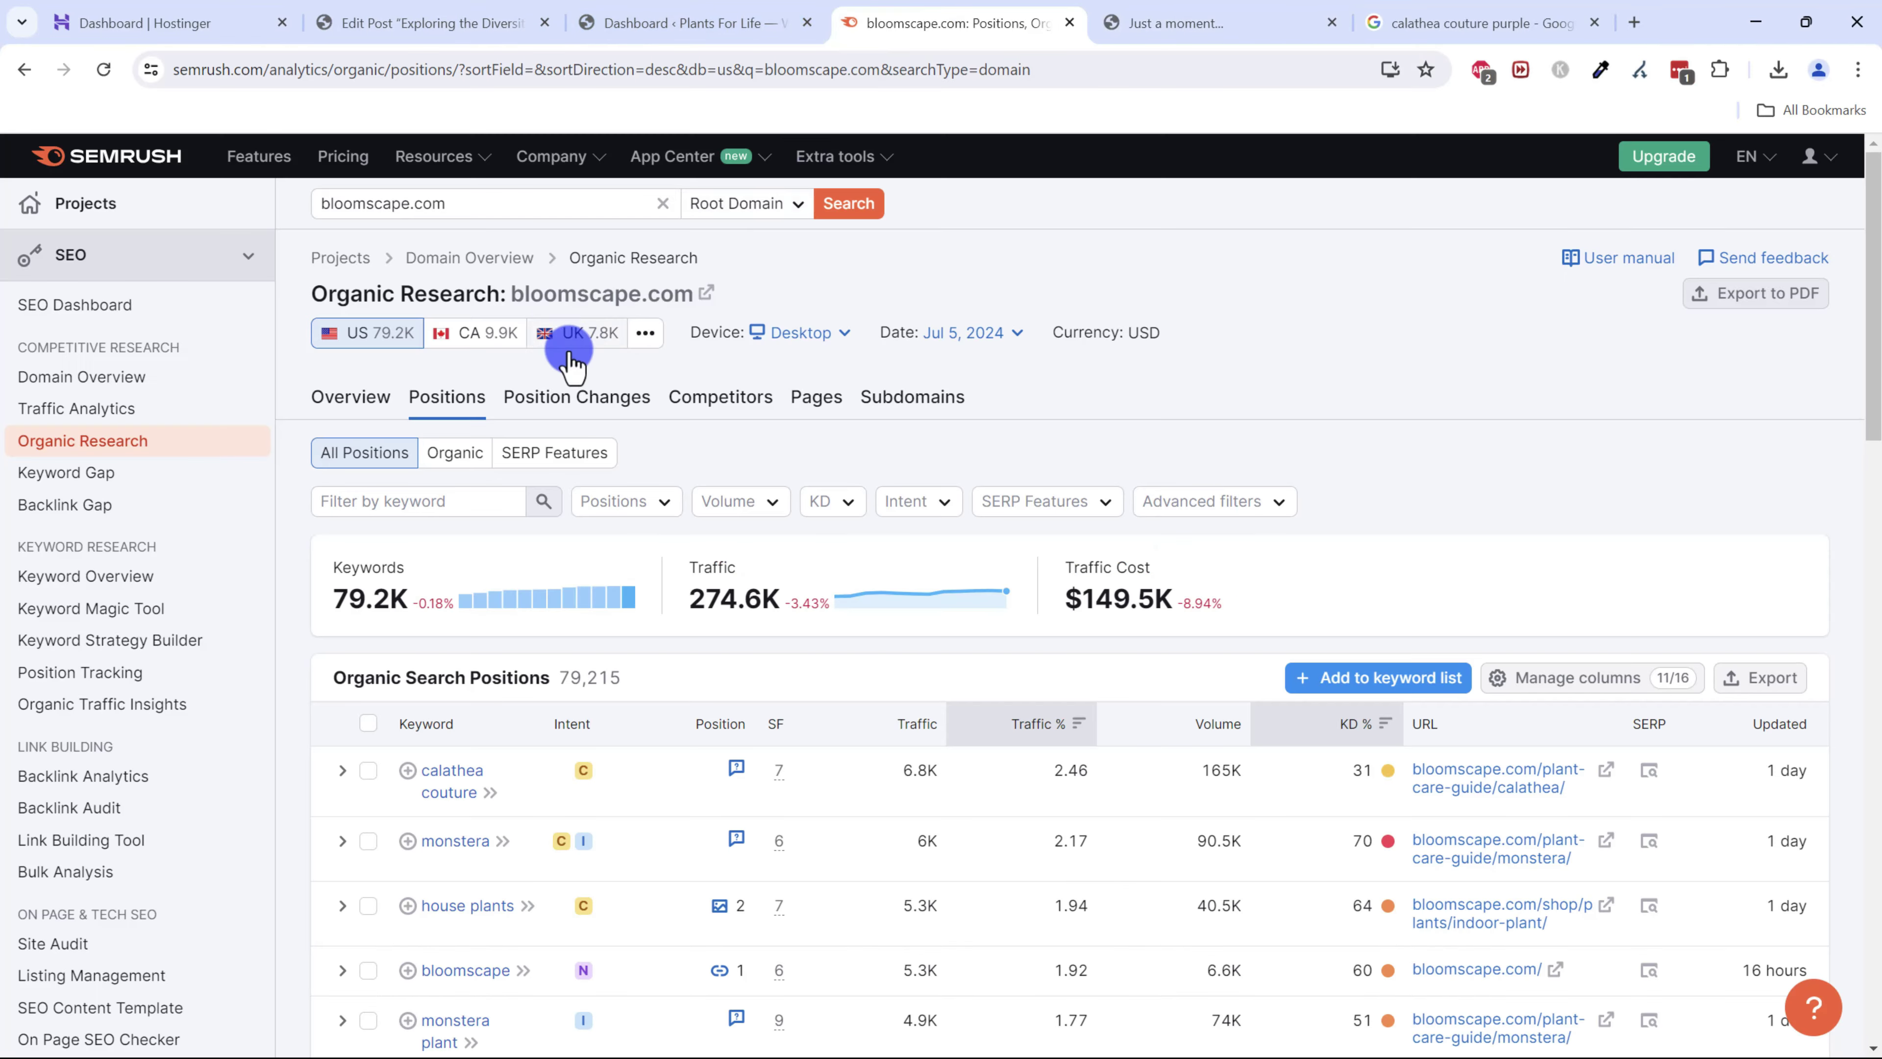
{"action": "left_click", "coordinate": [419, 200]}
{"action": "key", "text": "ctrl+v"}
{"action": "left_click", "coordinate": [848, 203]}
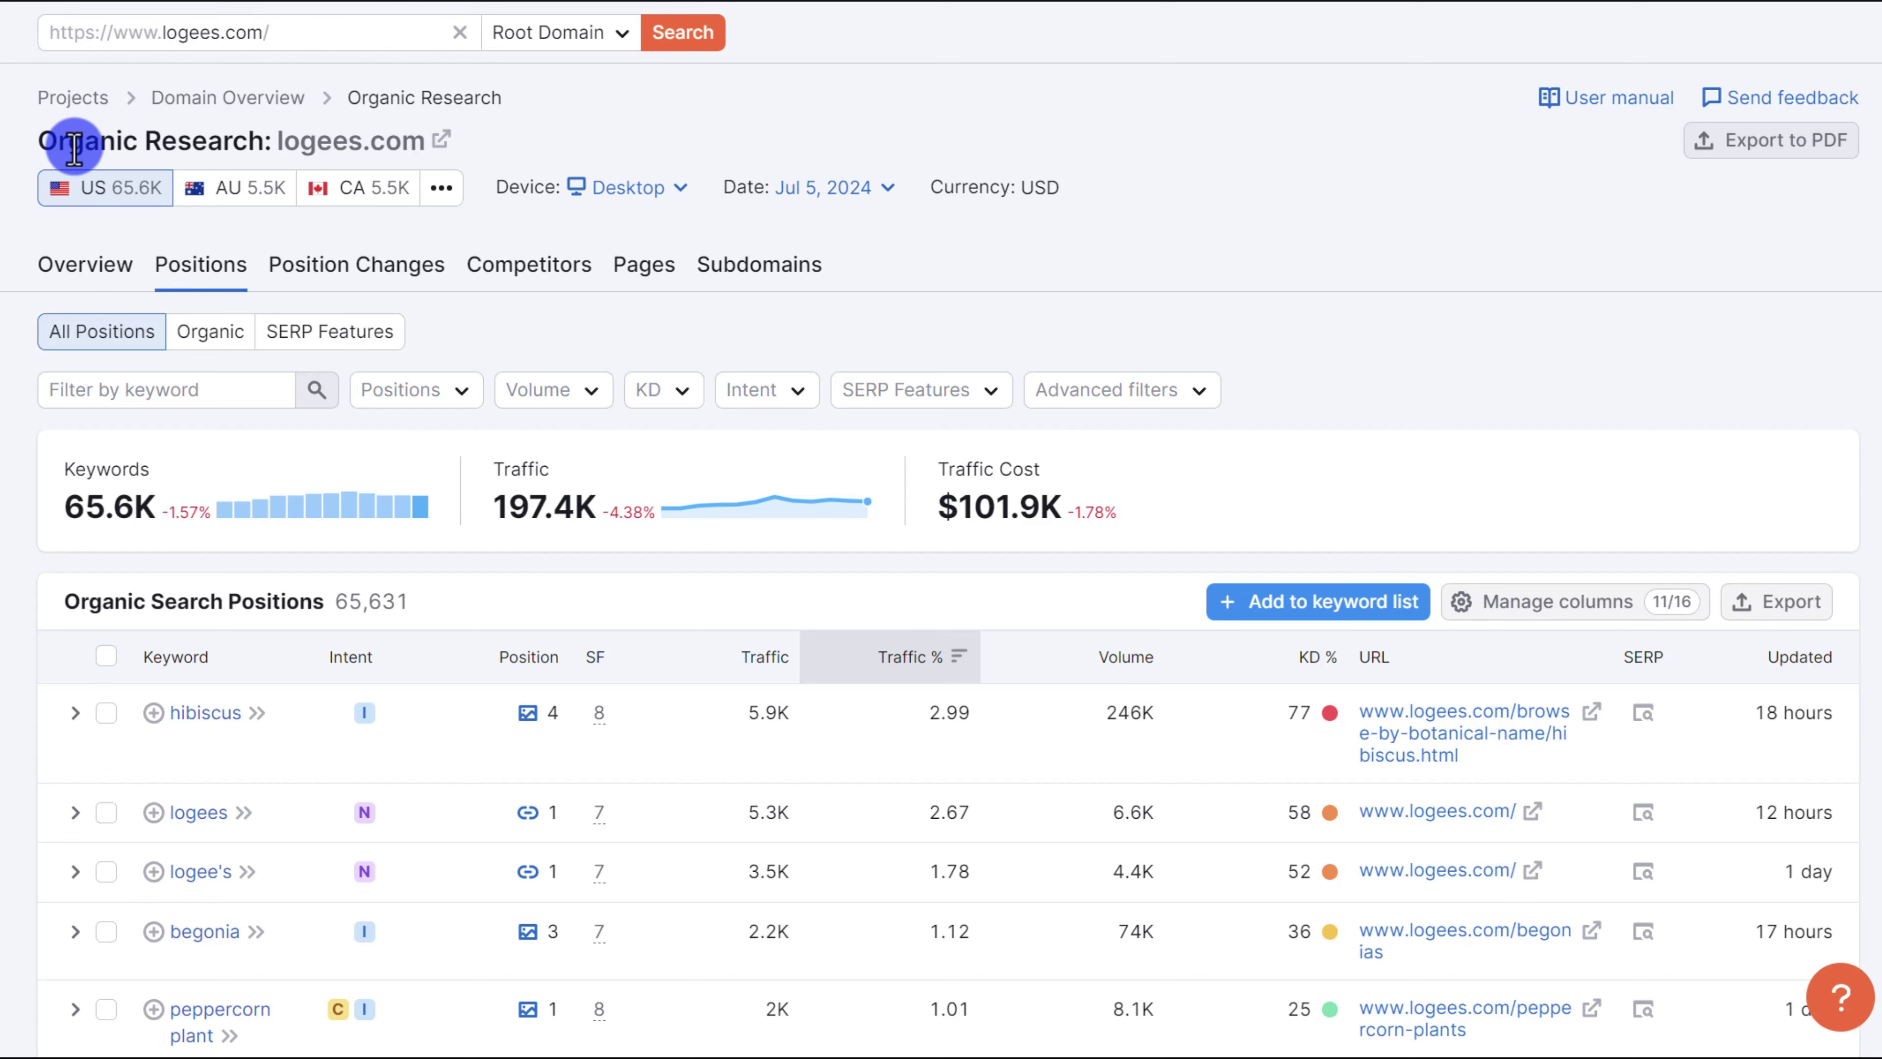
- Examine the Logee's organic search positions, checking keyword difficulty, traffic and volume for keywords such as "peppercorn plant"
{"action": "left_click_drag", "start_coordinate": [74, 148], "coordinate": [211, 160]}
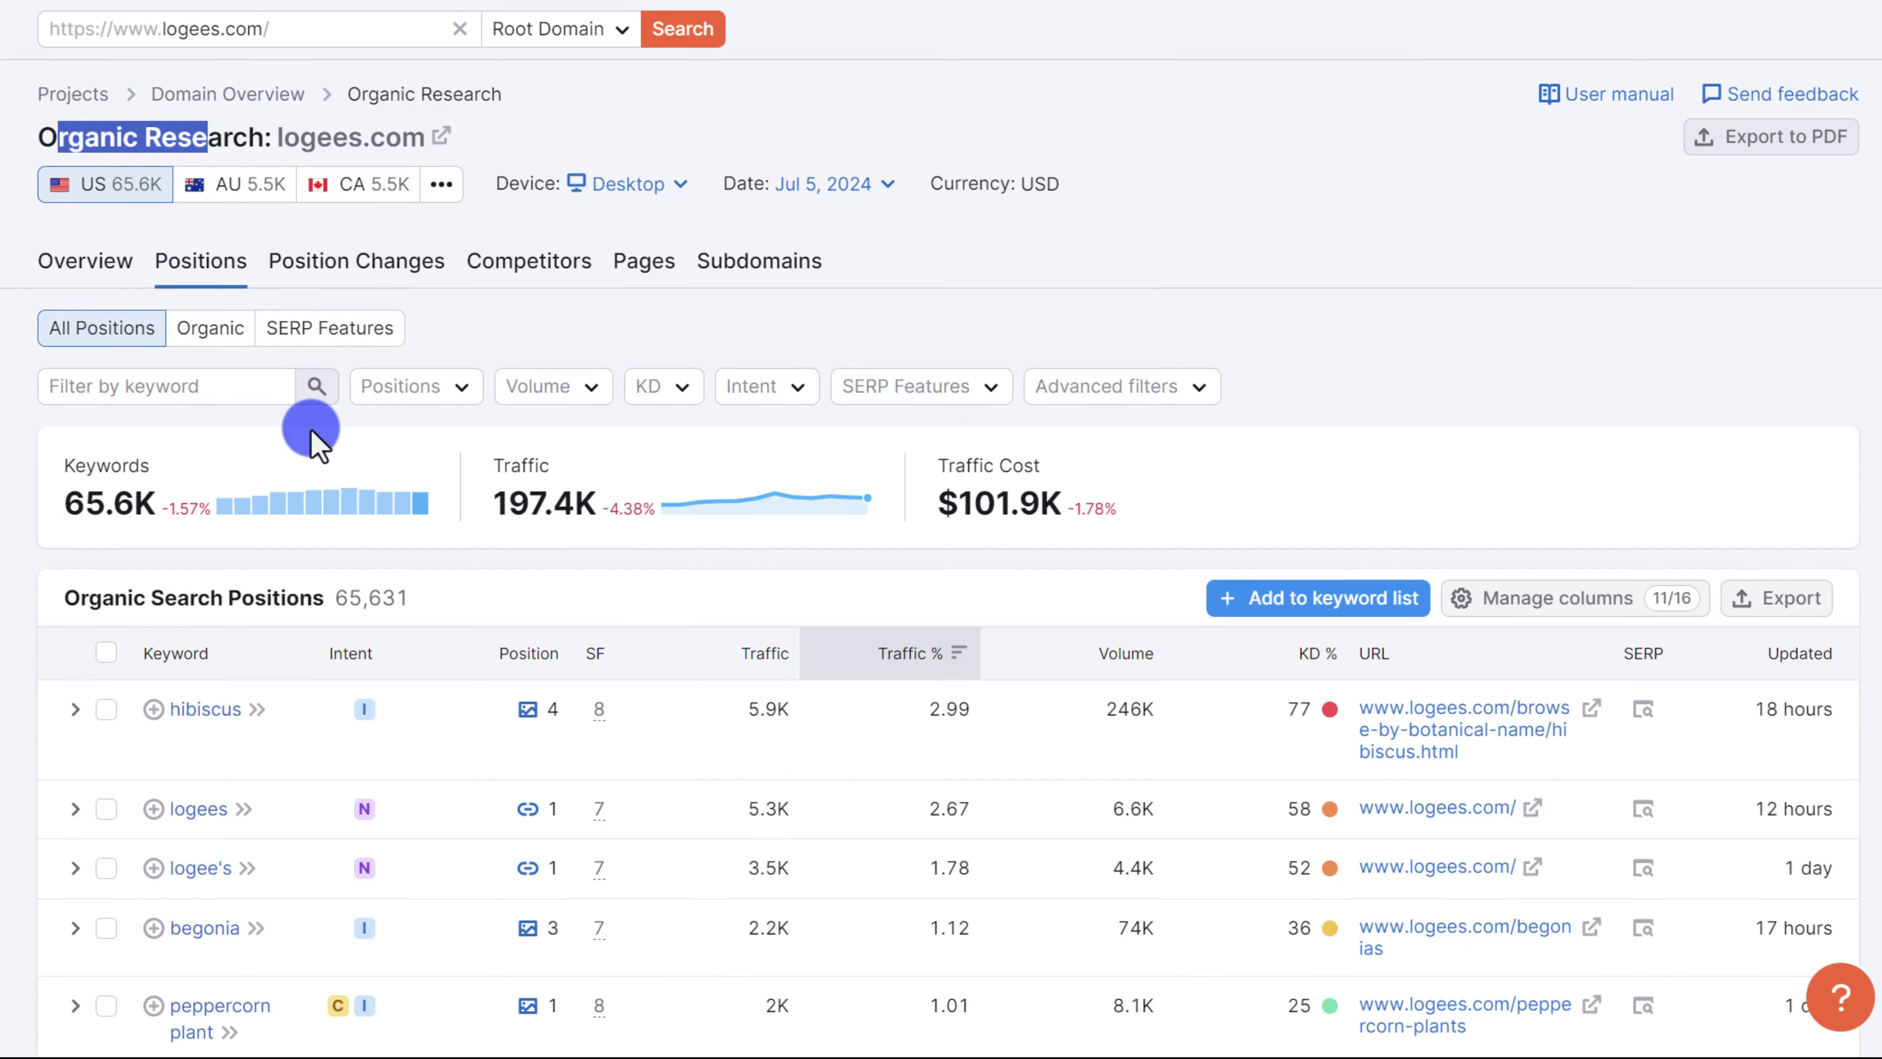
{"action": "scroll", "coordinate": [315, 421], "scroll_direction": "down", "scroll_amount": 3}
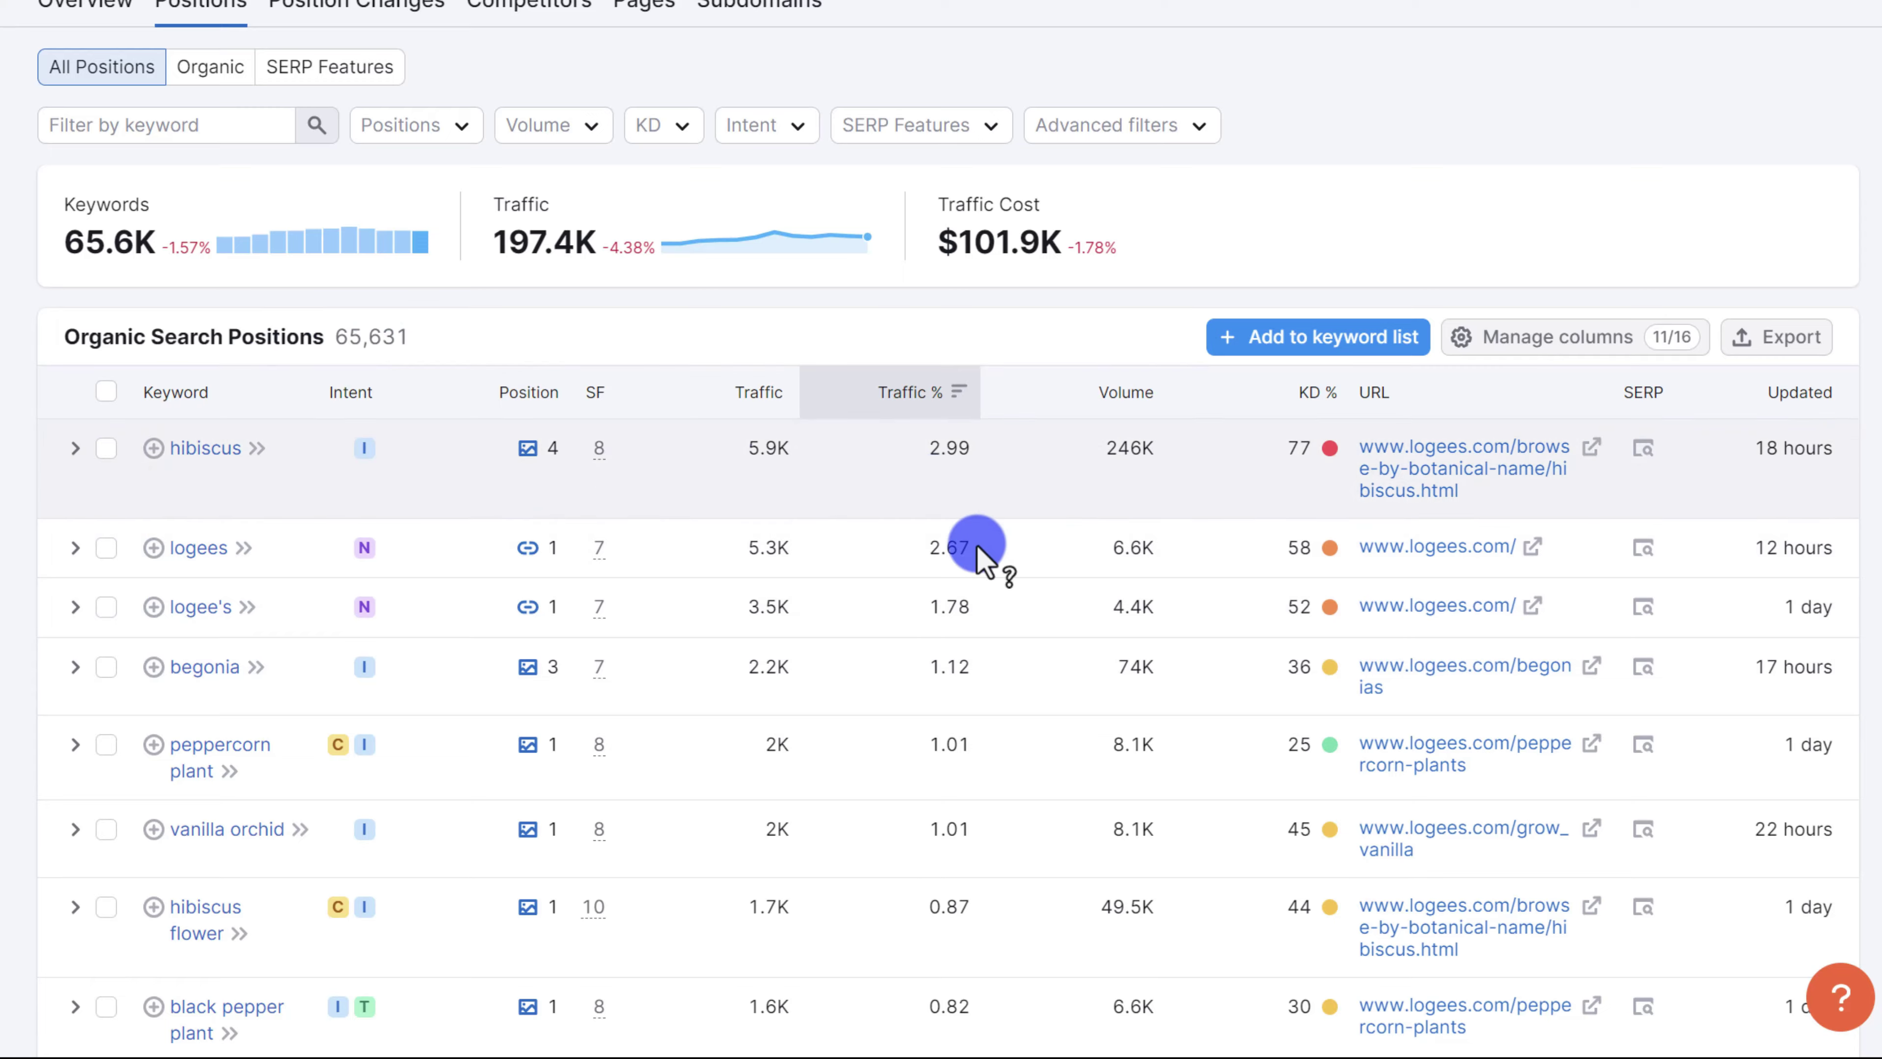
{"action": "scroll", "coordinate": [974, 546], "scroll_direction": "down", "scroll_amount": 2}
{"action": "mouse_move", "coordinate": [1330, 623]}
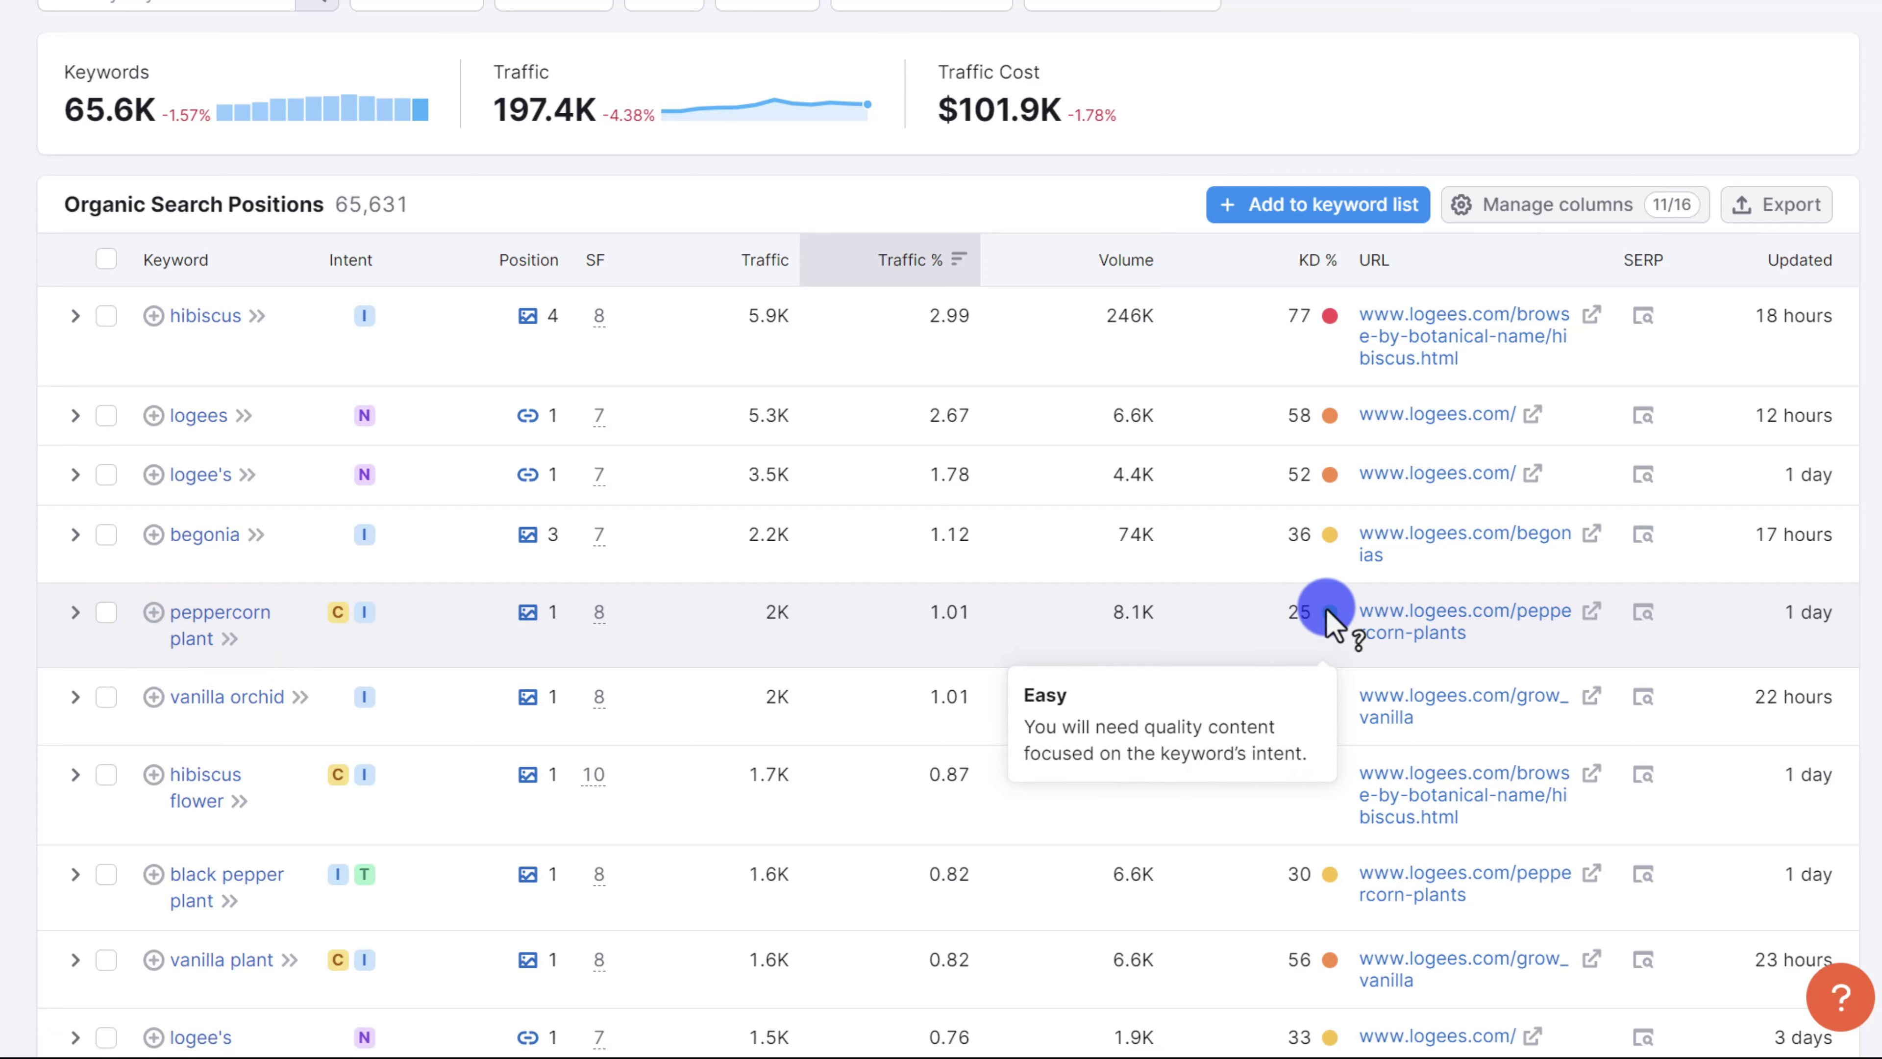
{"action": "mouse_move", "coordinate": [1154, 615]}
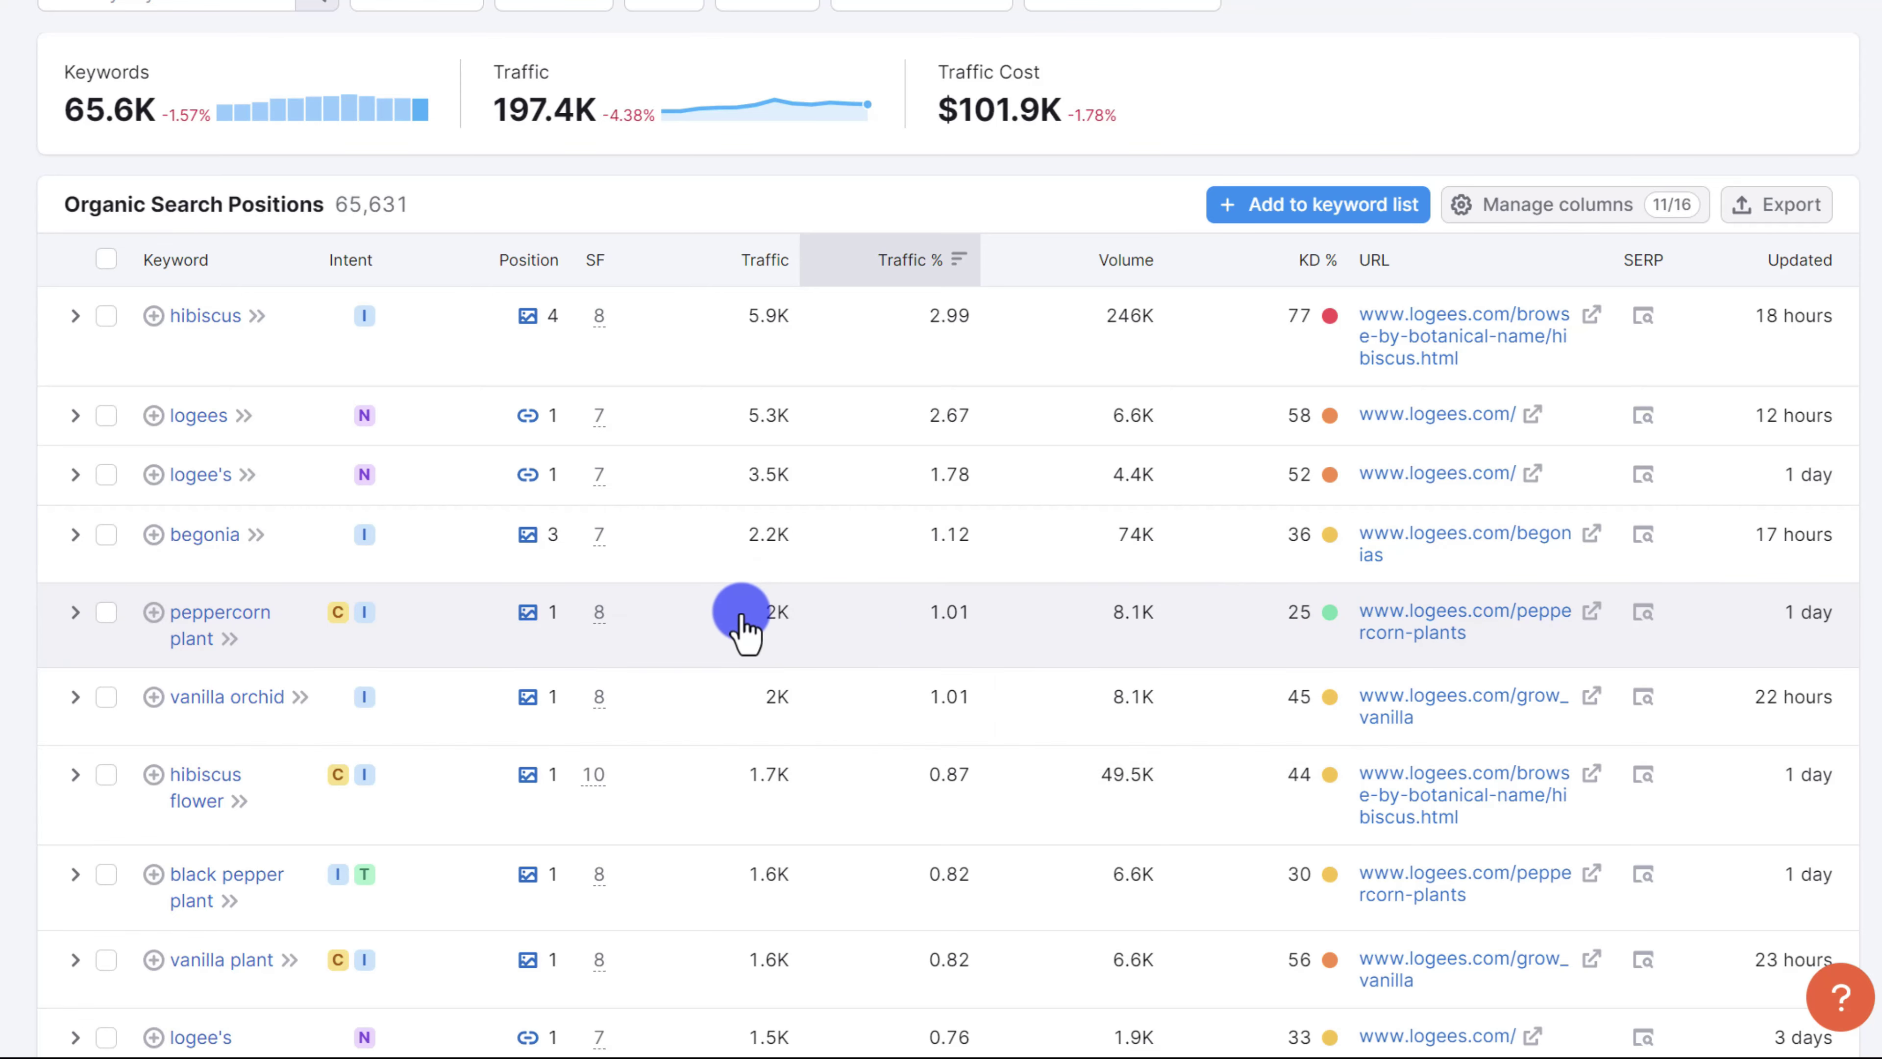
{"action": "scroll", "coordinate": [740, 630], "scroll_direction": "down", "scroll_amount": 4}
{"action": "scroll", "coordinate": [399, 818], "scroll_direction": "up", "scroll_amount": 6}
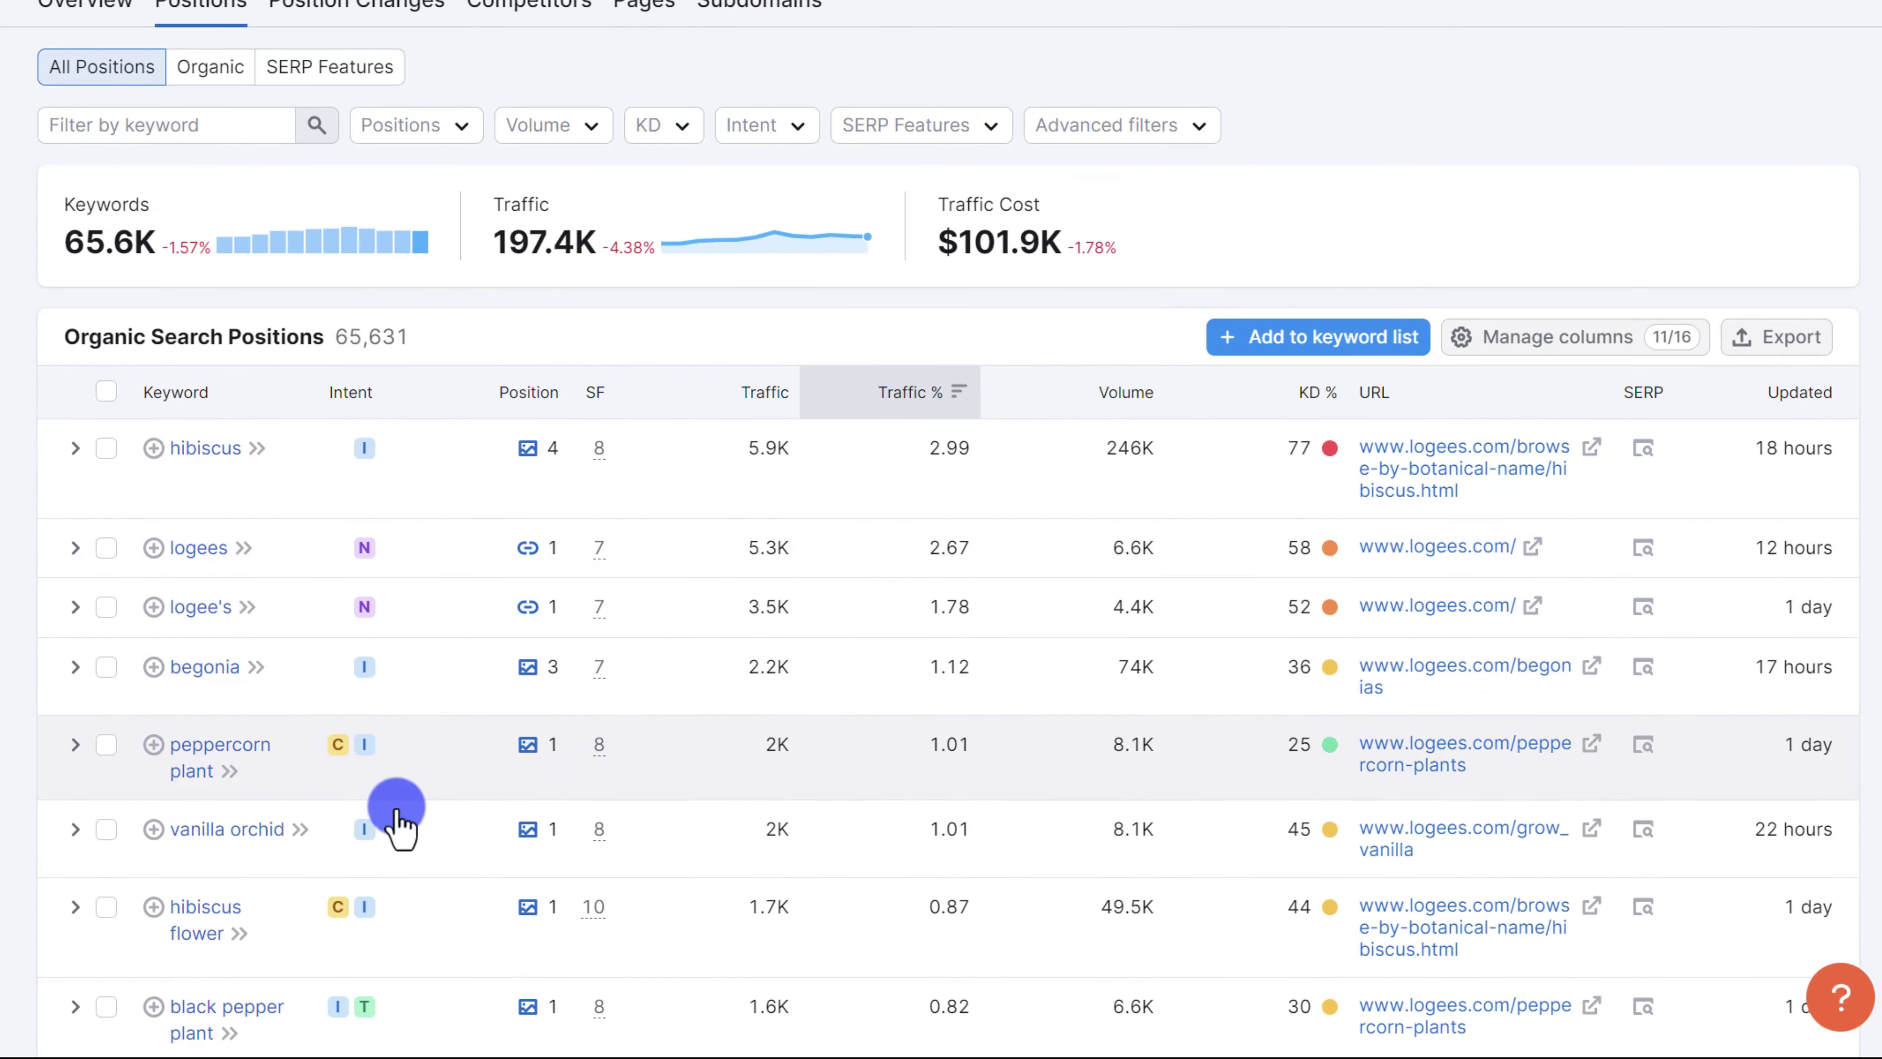
{"action": "scroll", "coordinate": [582, 638], "scroll_direction": "up", "scroll_amount": 3}
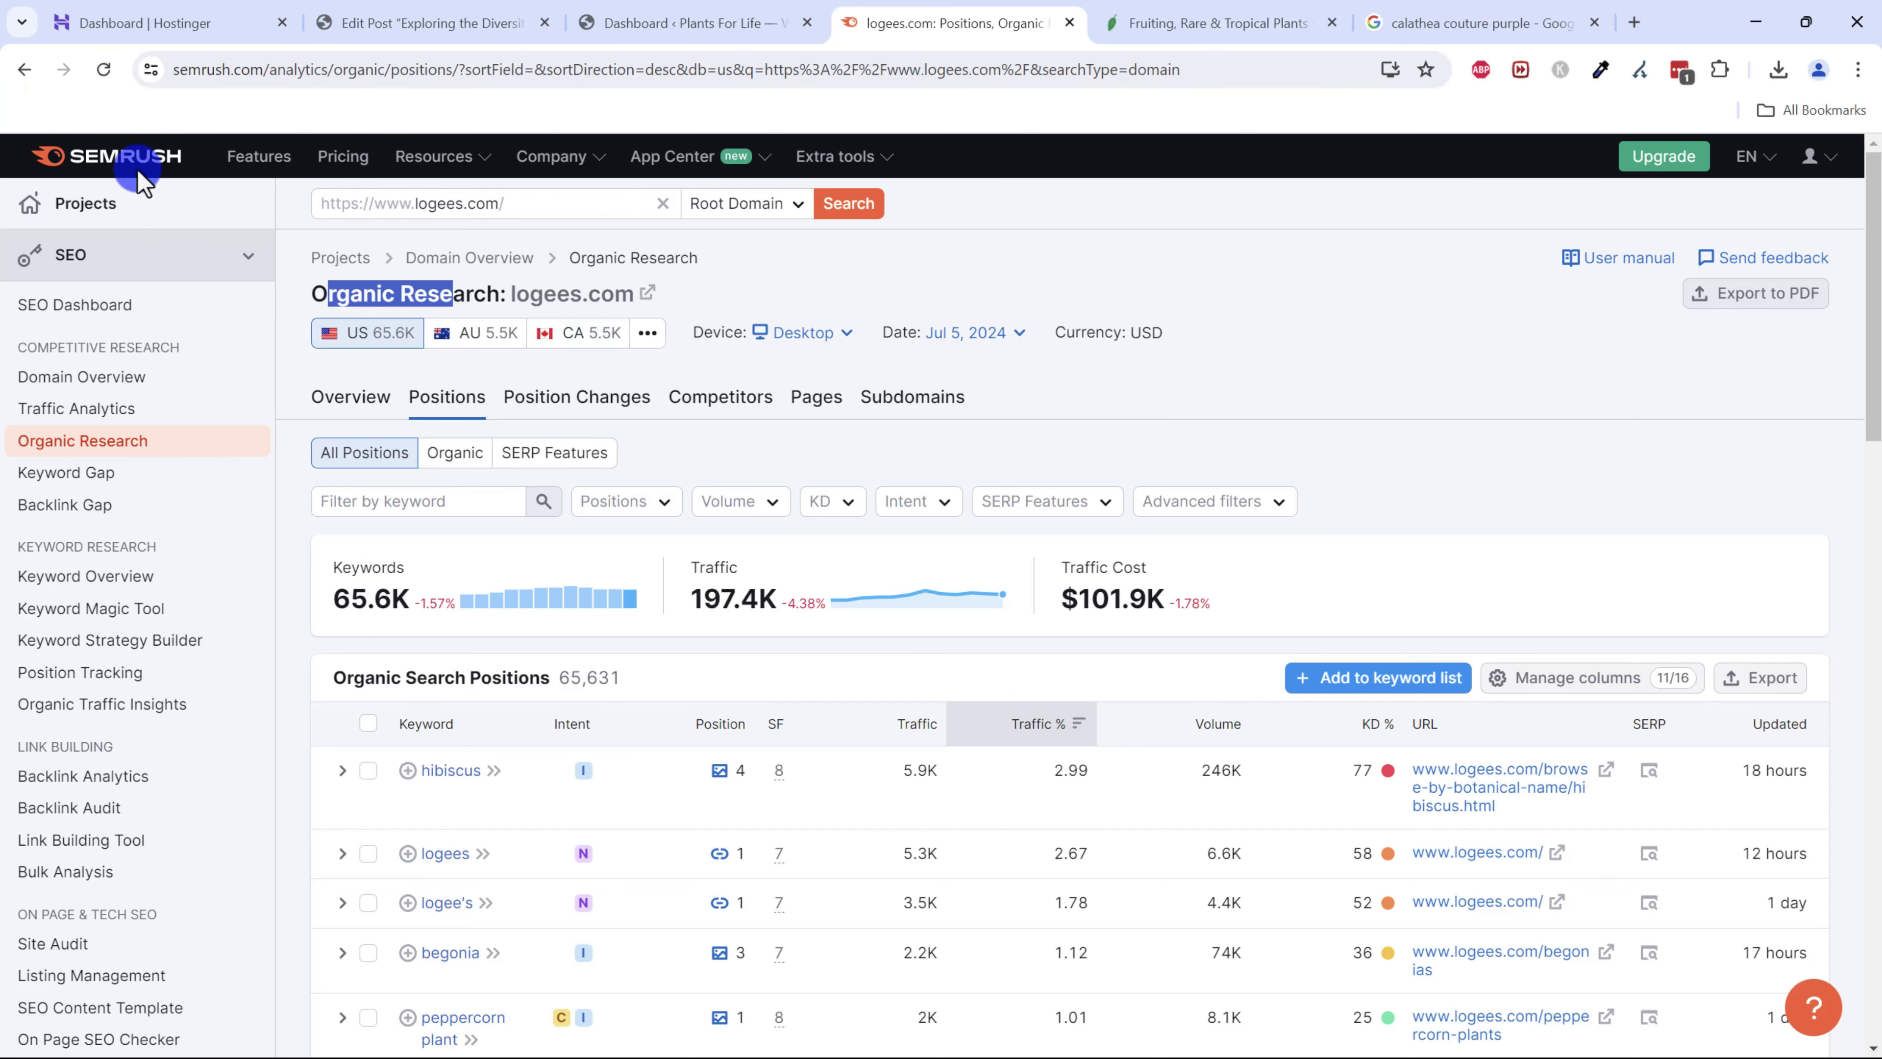
{"action": "scroll", "coordinate": [489, 519], "scroll_direction": "down", "scroll_amount": 5}
{"action": "scroll", "coordinate": [872, 604], "scroll_direction": "up", "scroll_amount": 5}
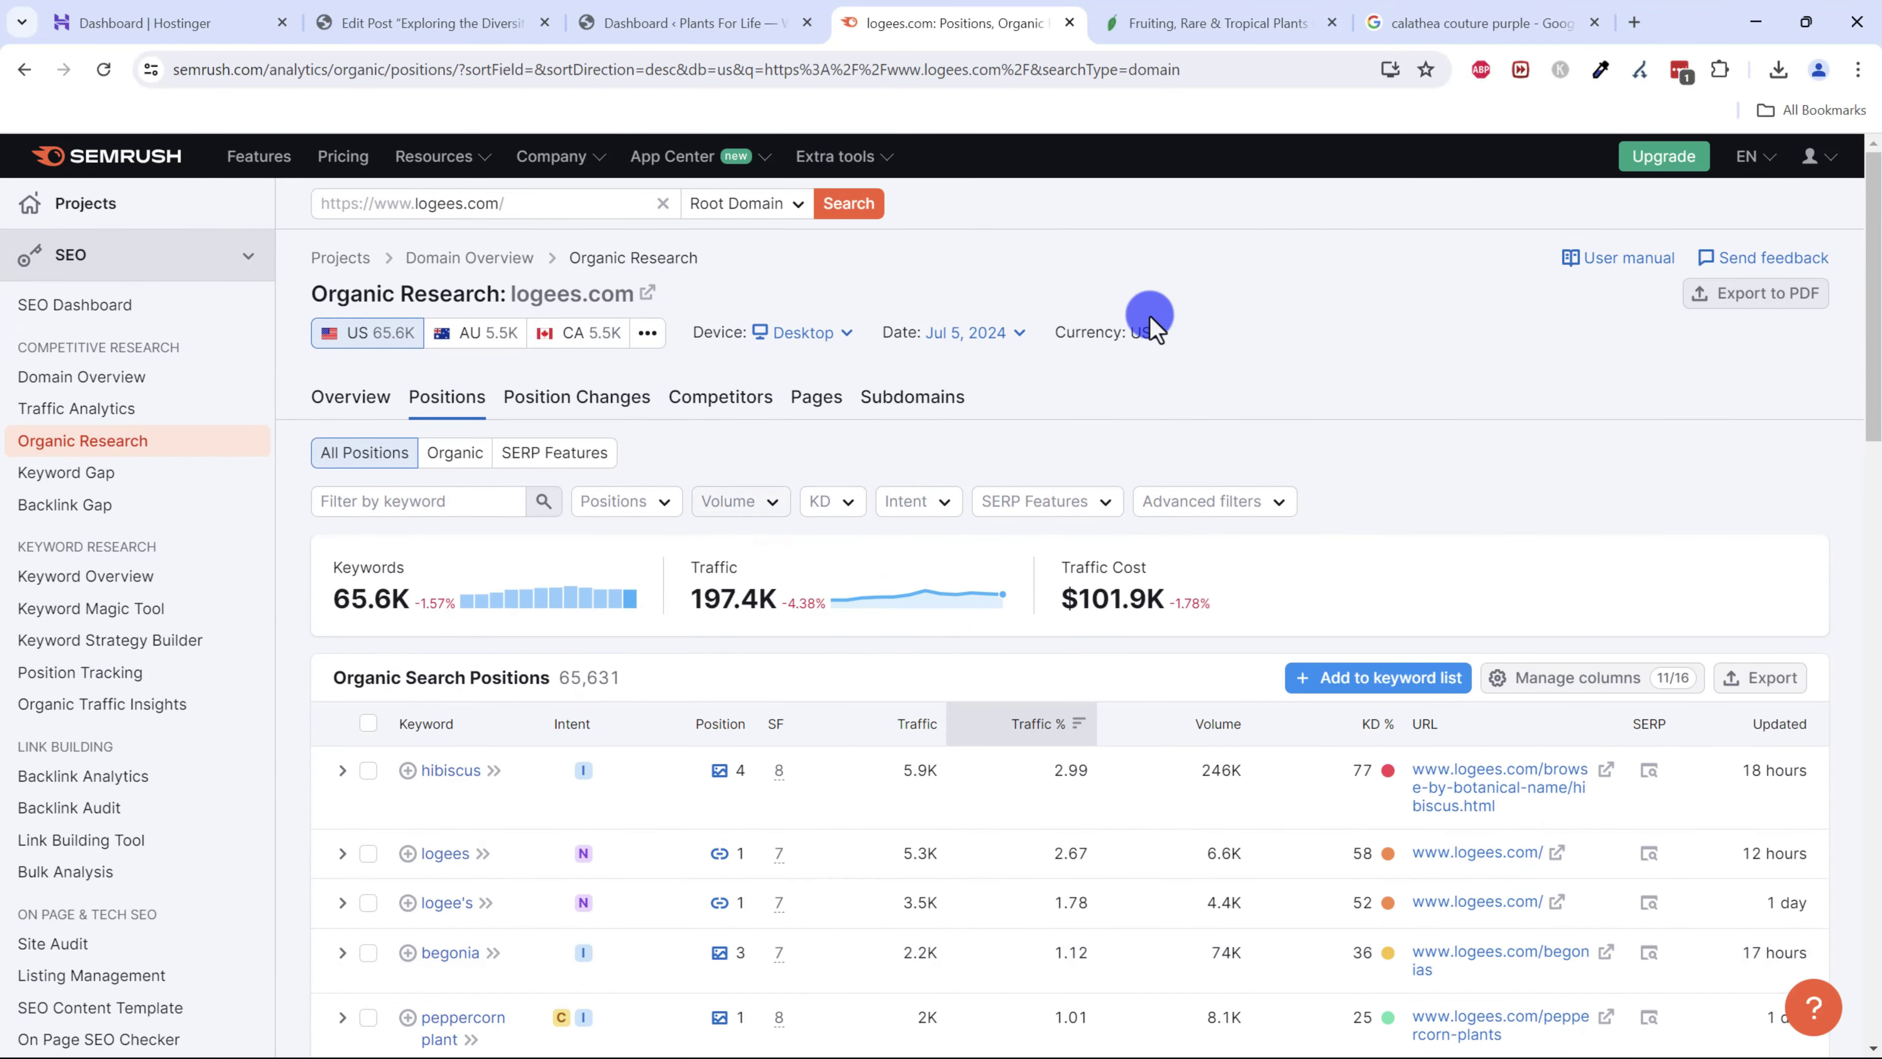
- Close the Logee's site tab and sign in to Google Ads at ads.google.com in the calathea search tab
{"action": "left_click", "coordinate": [1209, 22]}
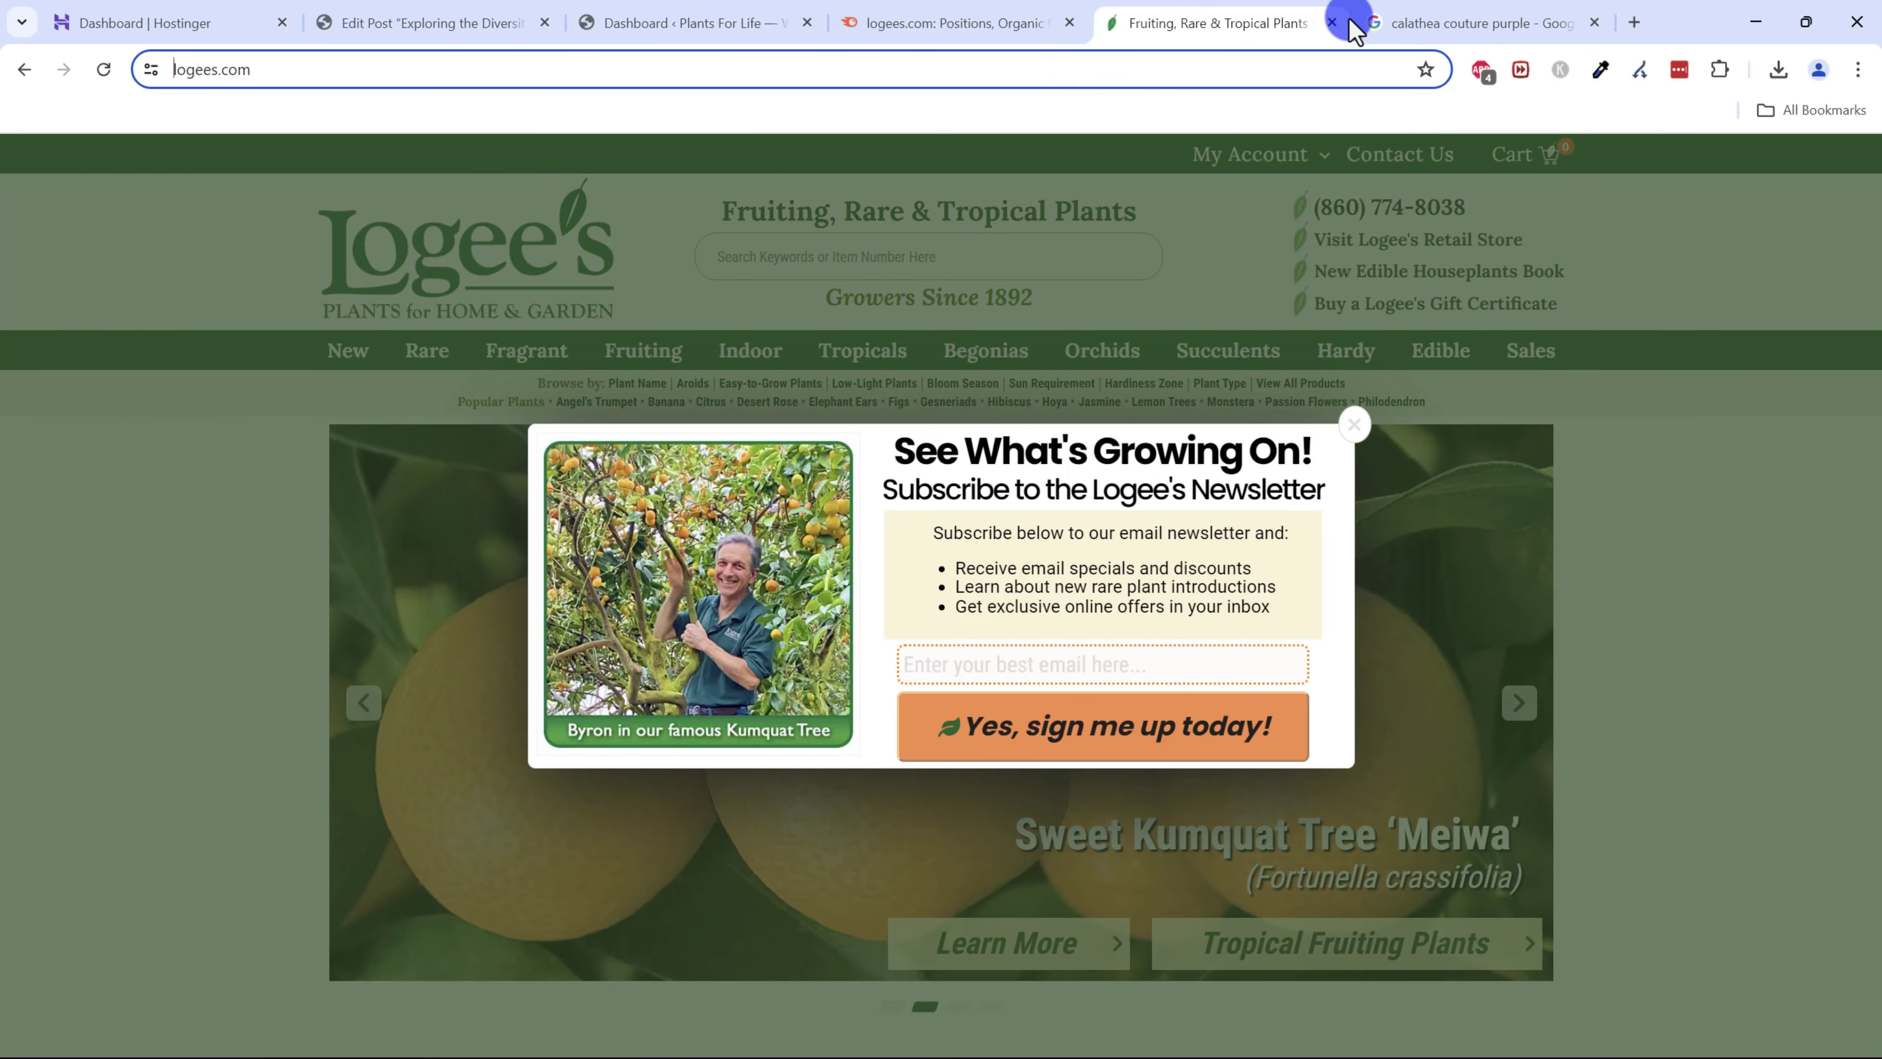
{"action": "left_click", "coordinate": [1331, 23]}
{"action": "left_click", "coordinate": [1167, 67]}
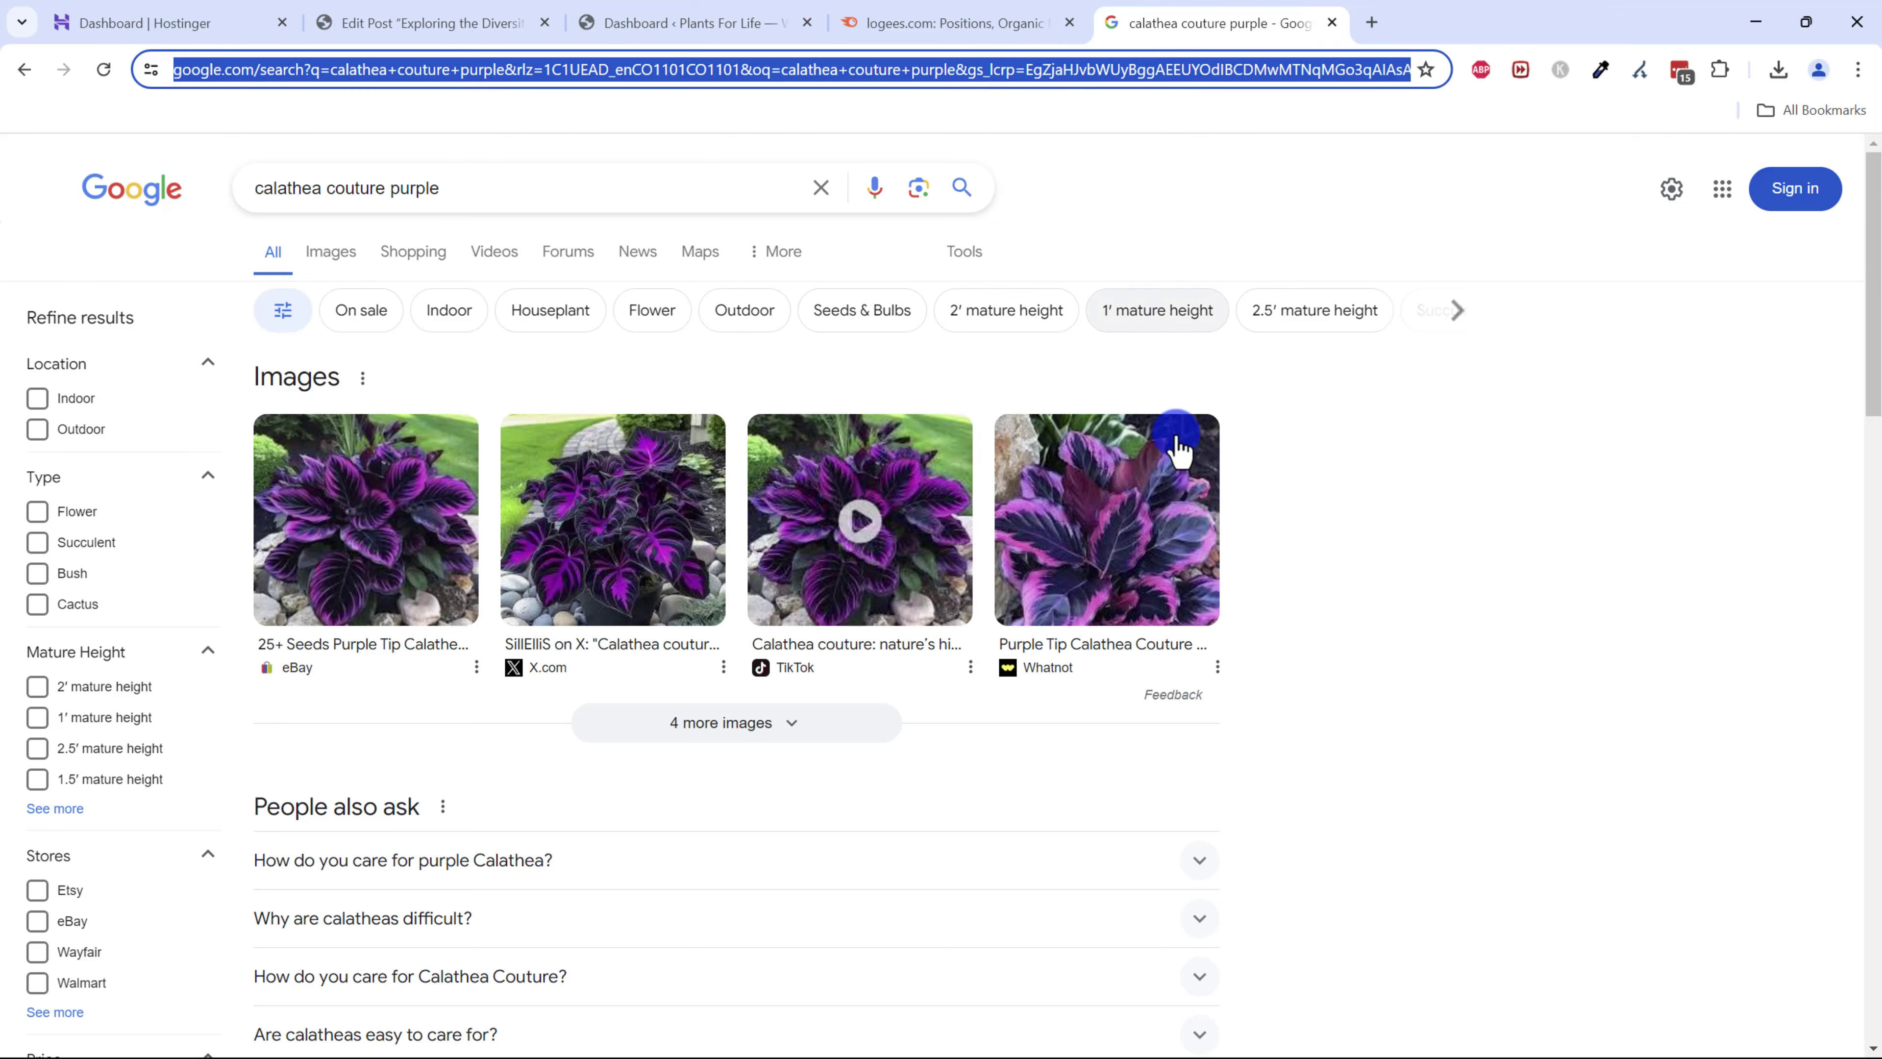
{"action": "type", "text": "ads.google.co"}
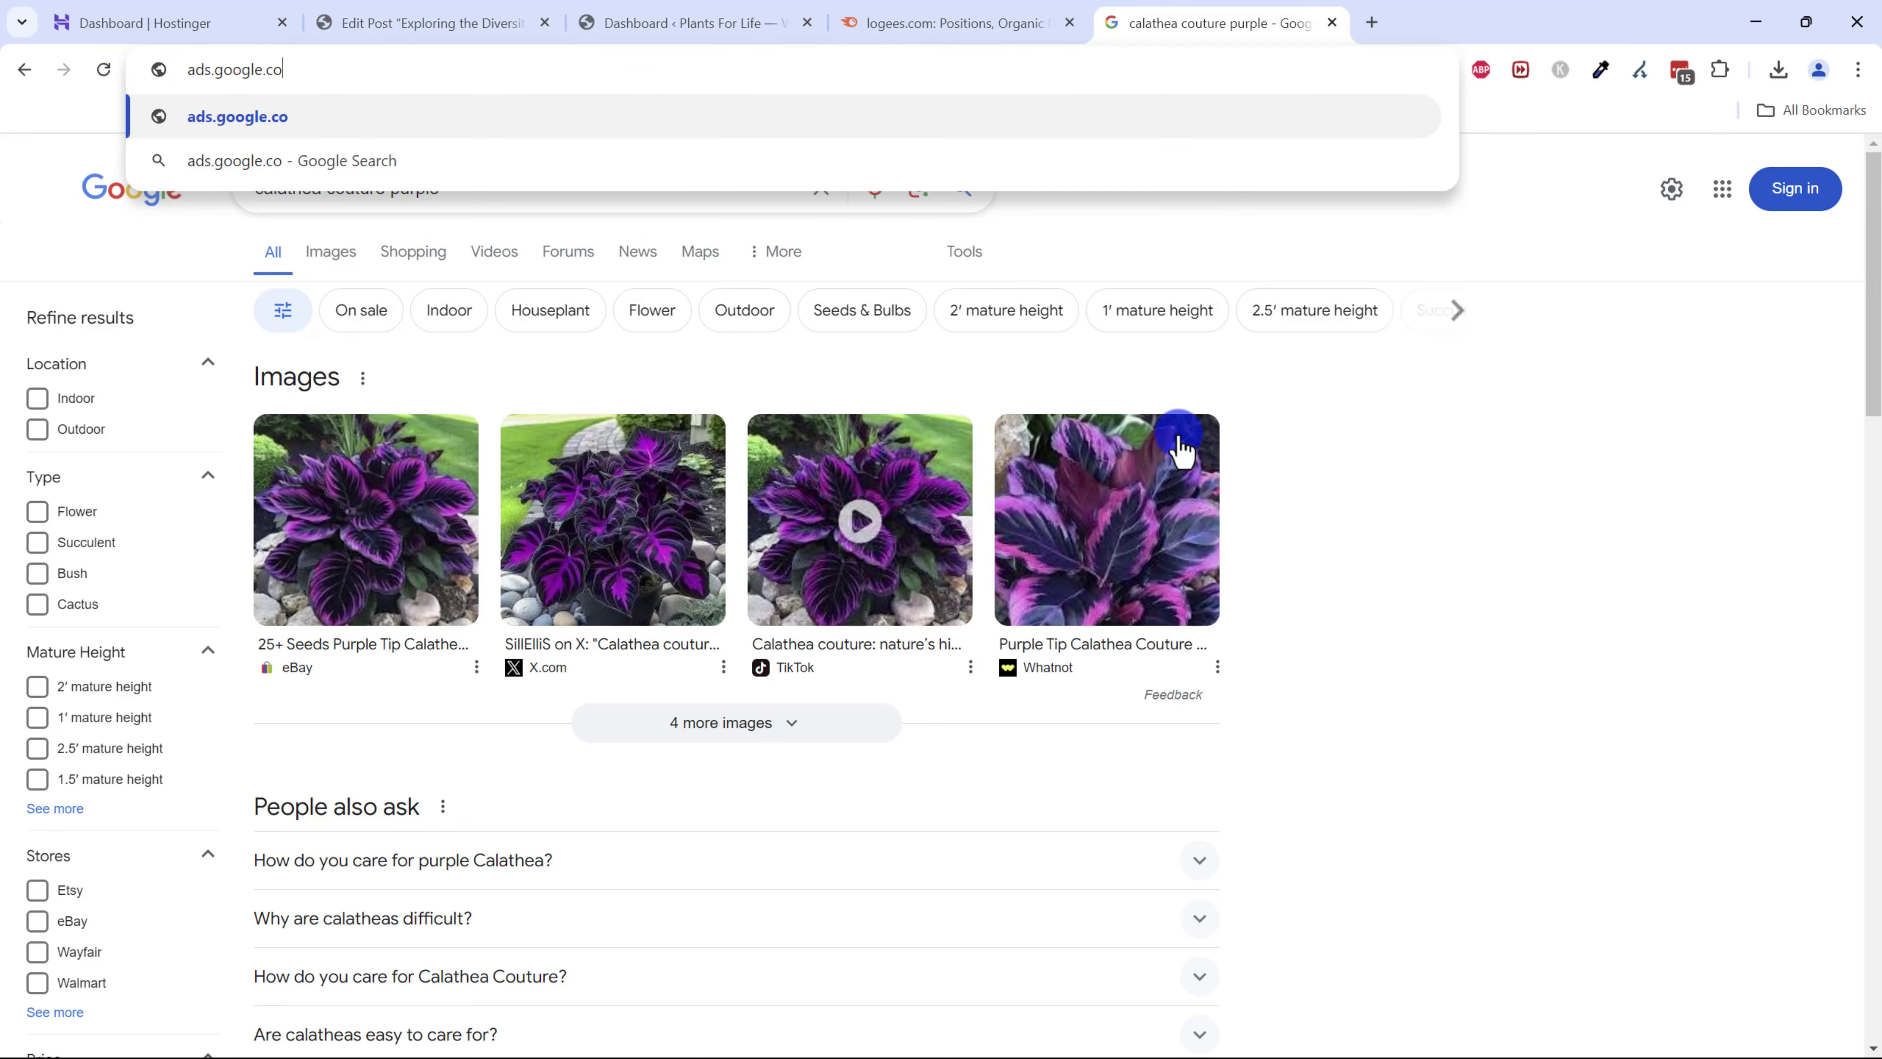
{"action": "type", "text": "m"}
{"action": "key", "text": "Return"}
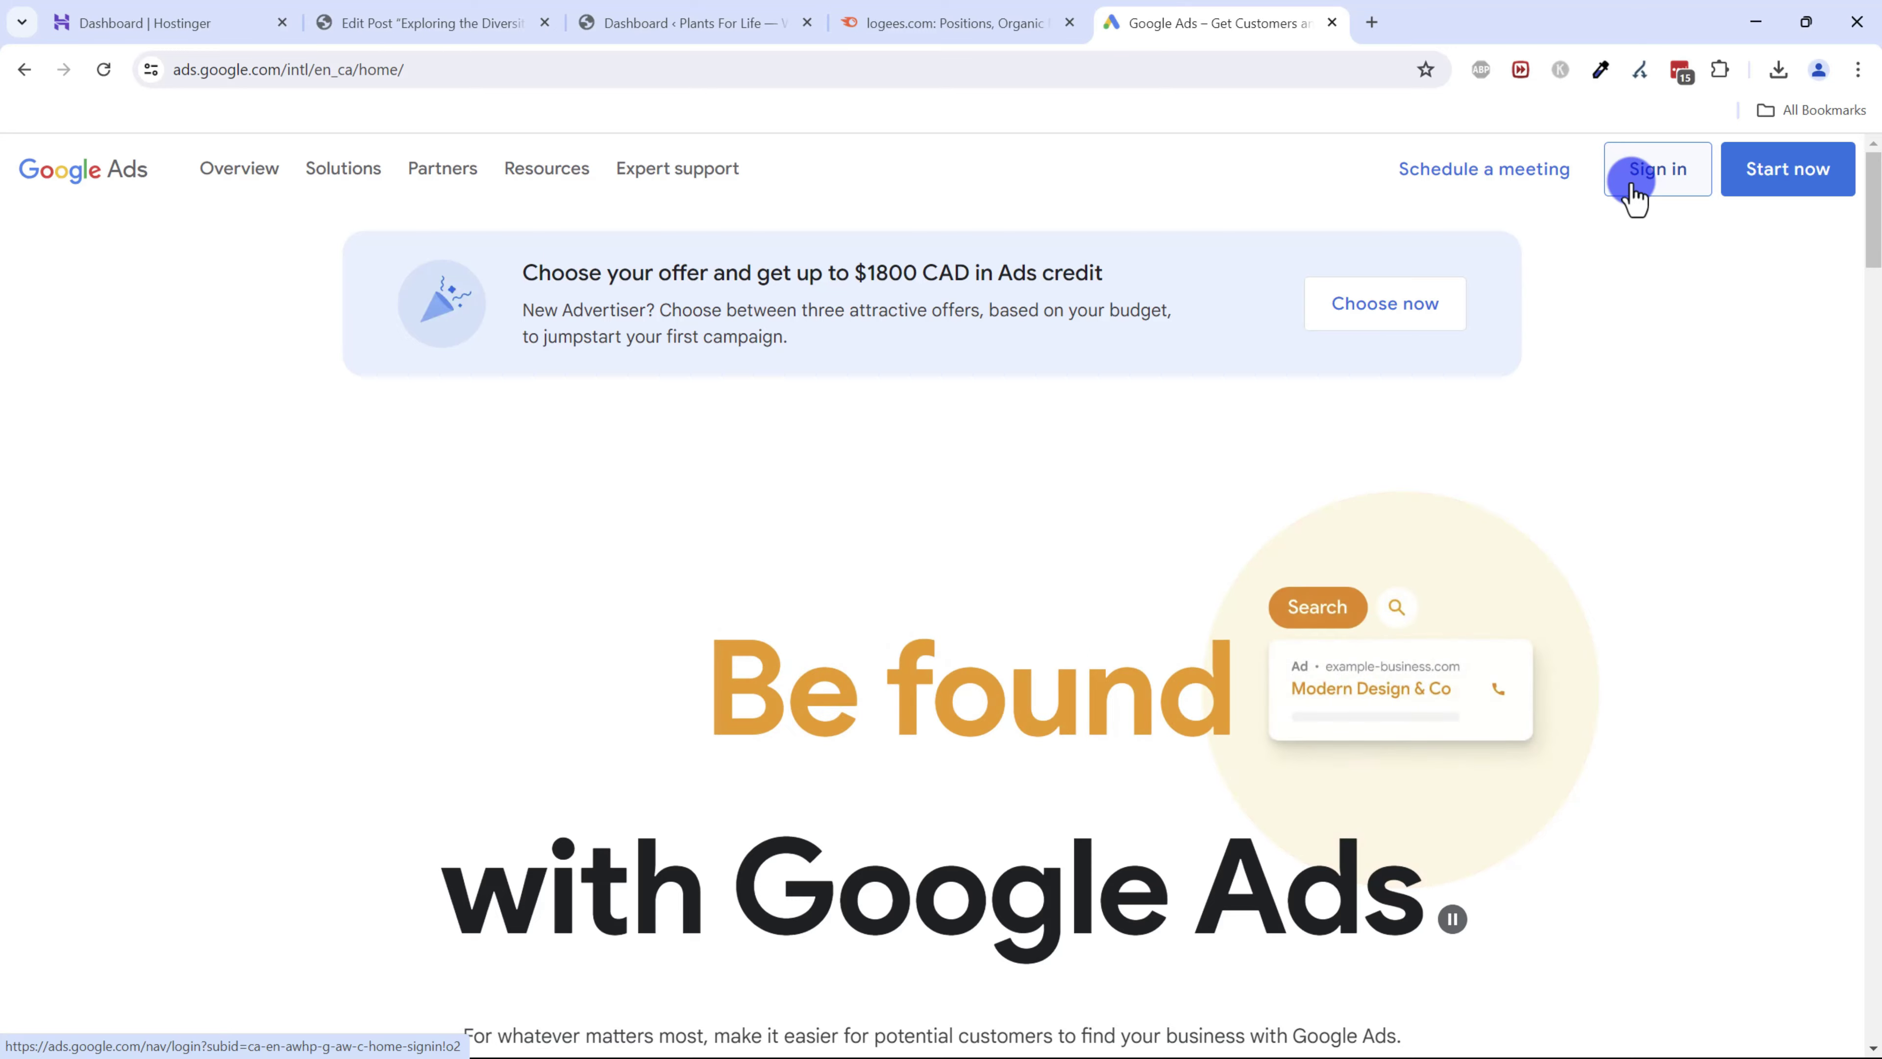
{"action": "left_click", "coordinate": [1634, 194]}
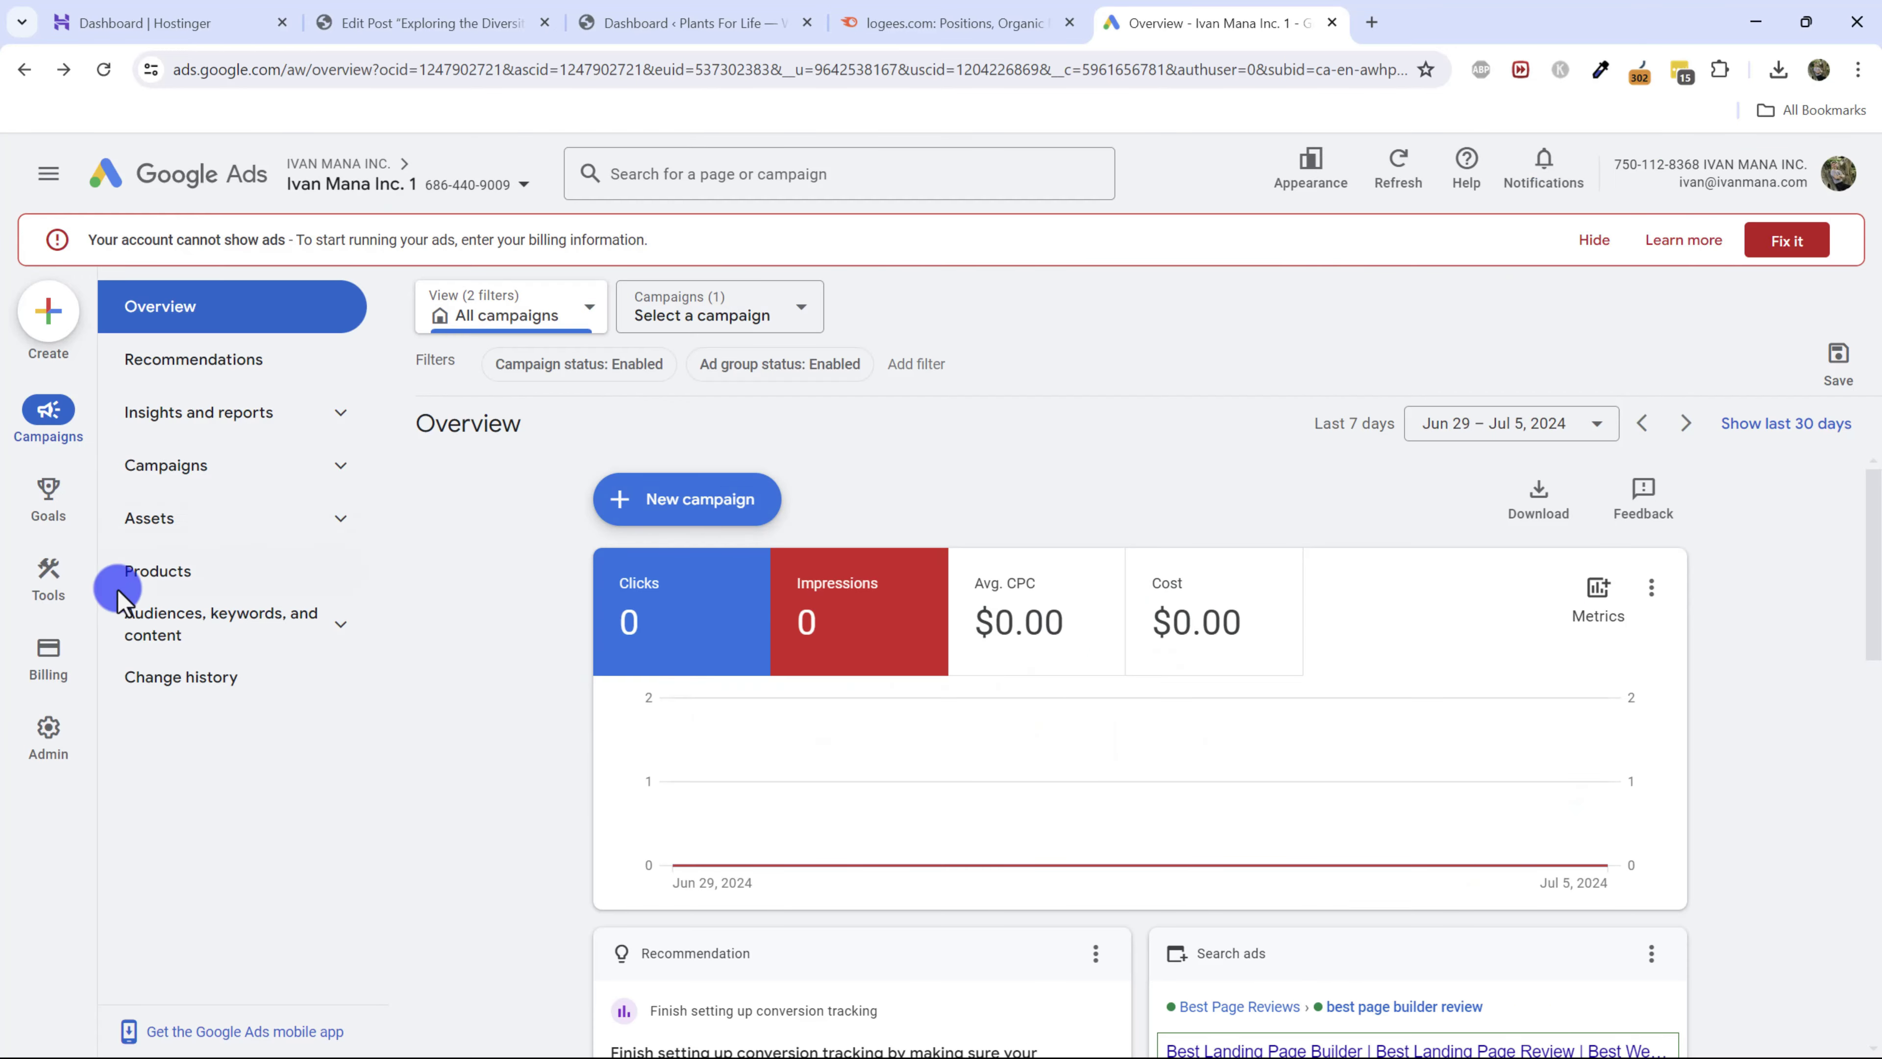
- Open Google Ads' Keyword Planner and start discovering new keywords
{"action": "left_click", "coordinate": [48, 578]}
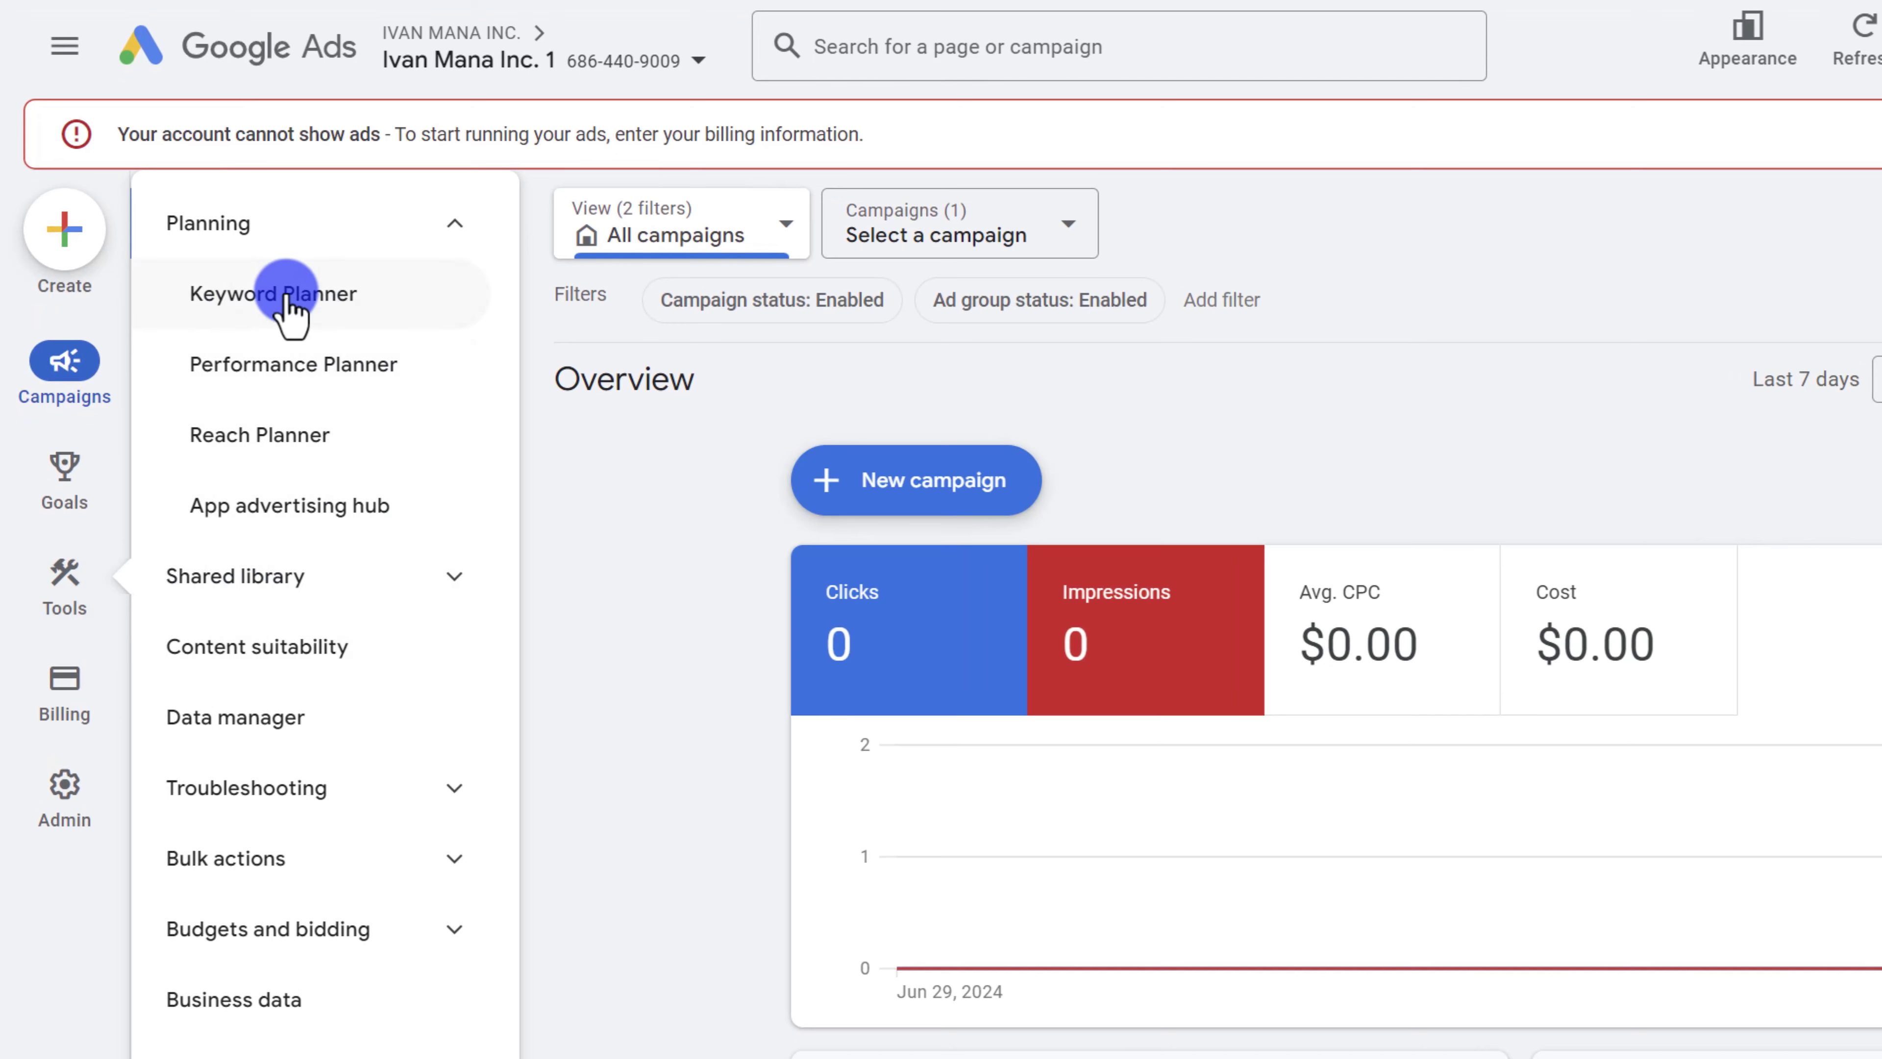
{"action": "left_click", "coordinate": [290, 296]}
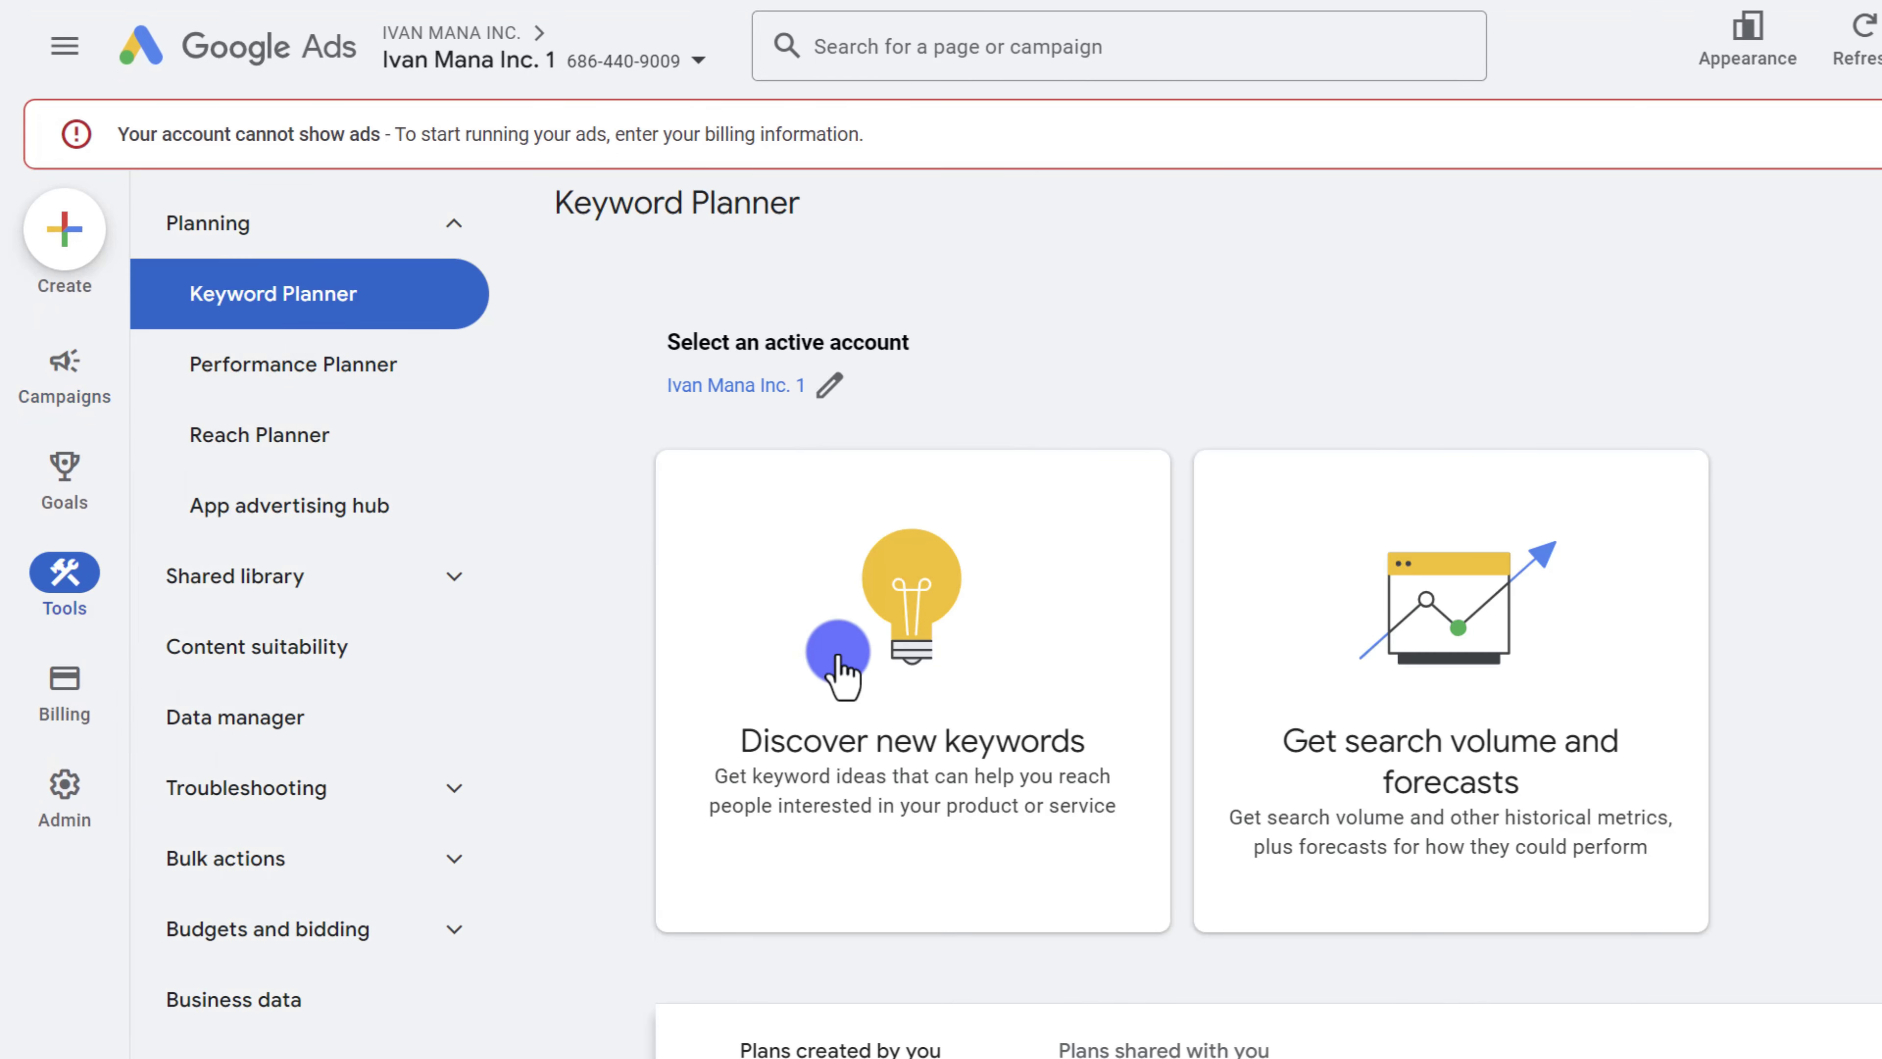
{"action": "left_click", "coordinate": [841, 671]}
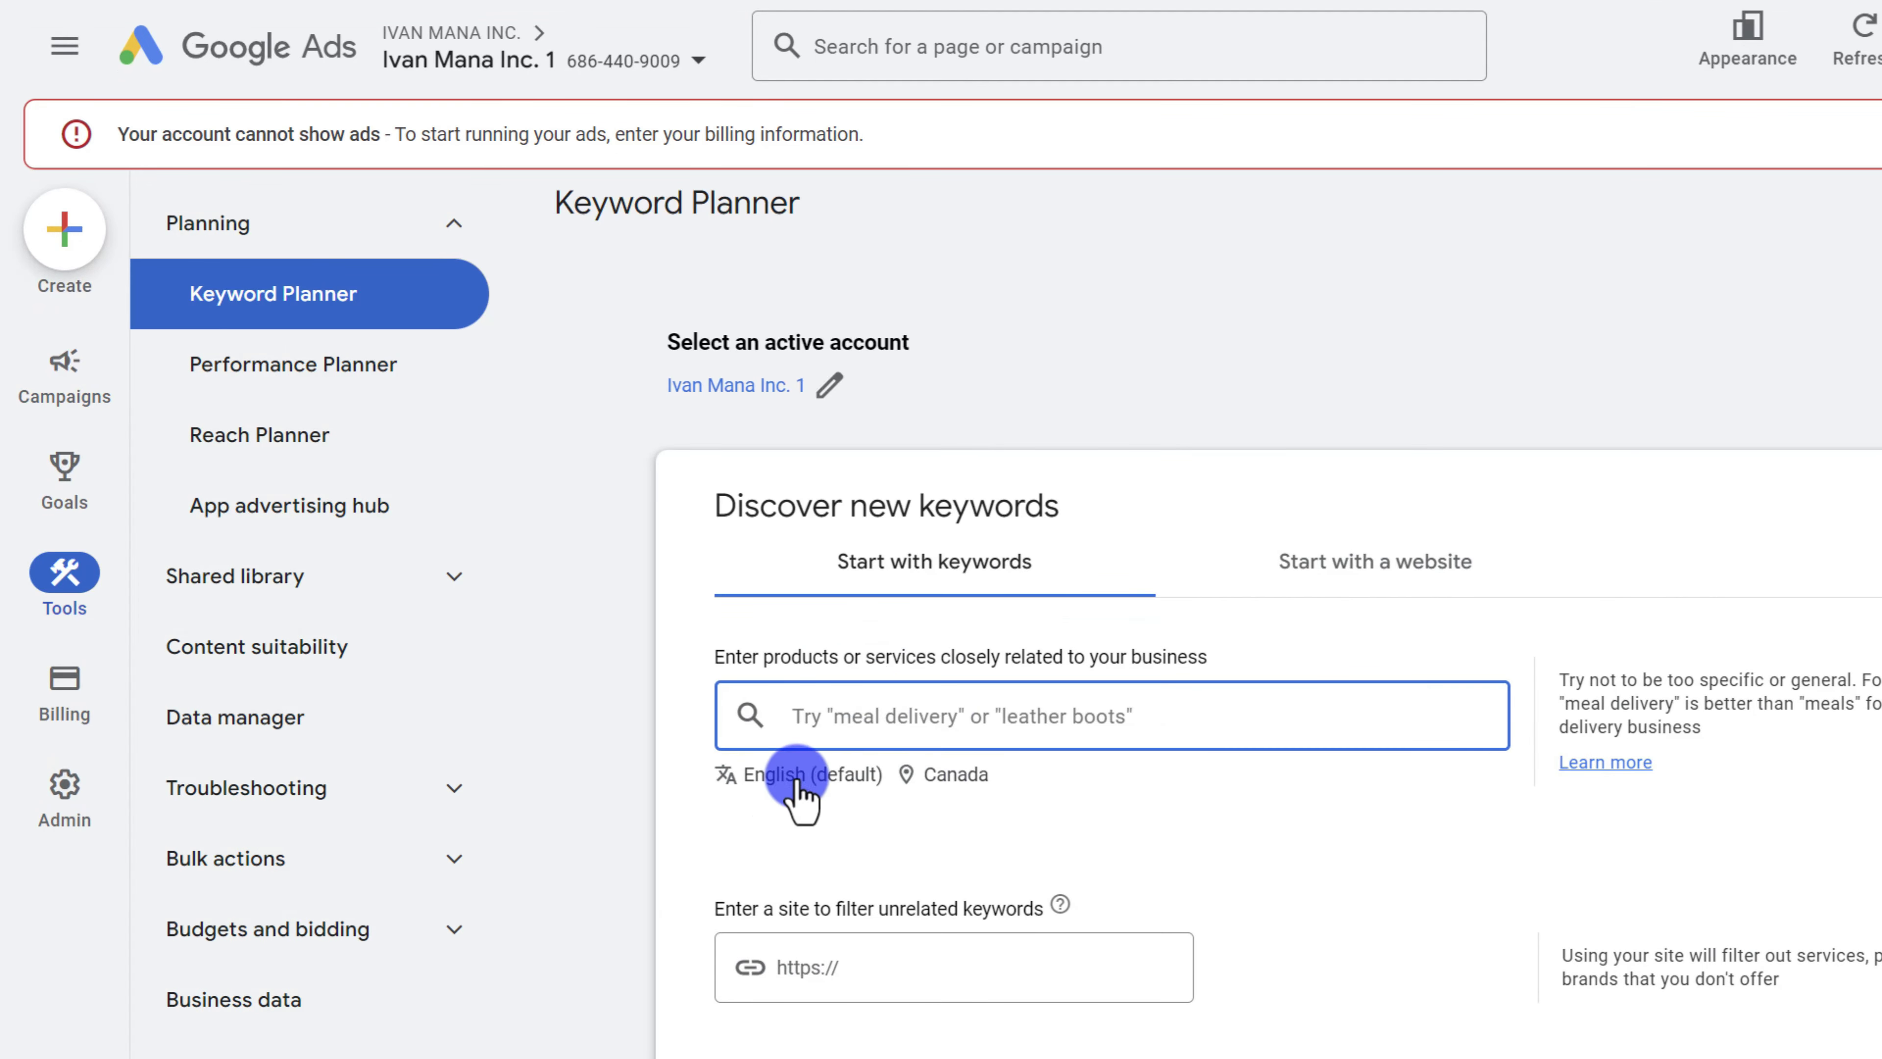
- Add the United States country to the keyword search's target locations alongside Canada and save the location settings
{"action": "left_click", "coordinate": [951, 777]}
{"action": "left_click", "coordinate": [781, 348]}
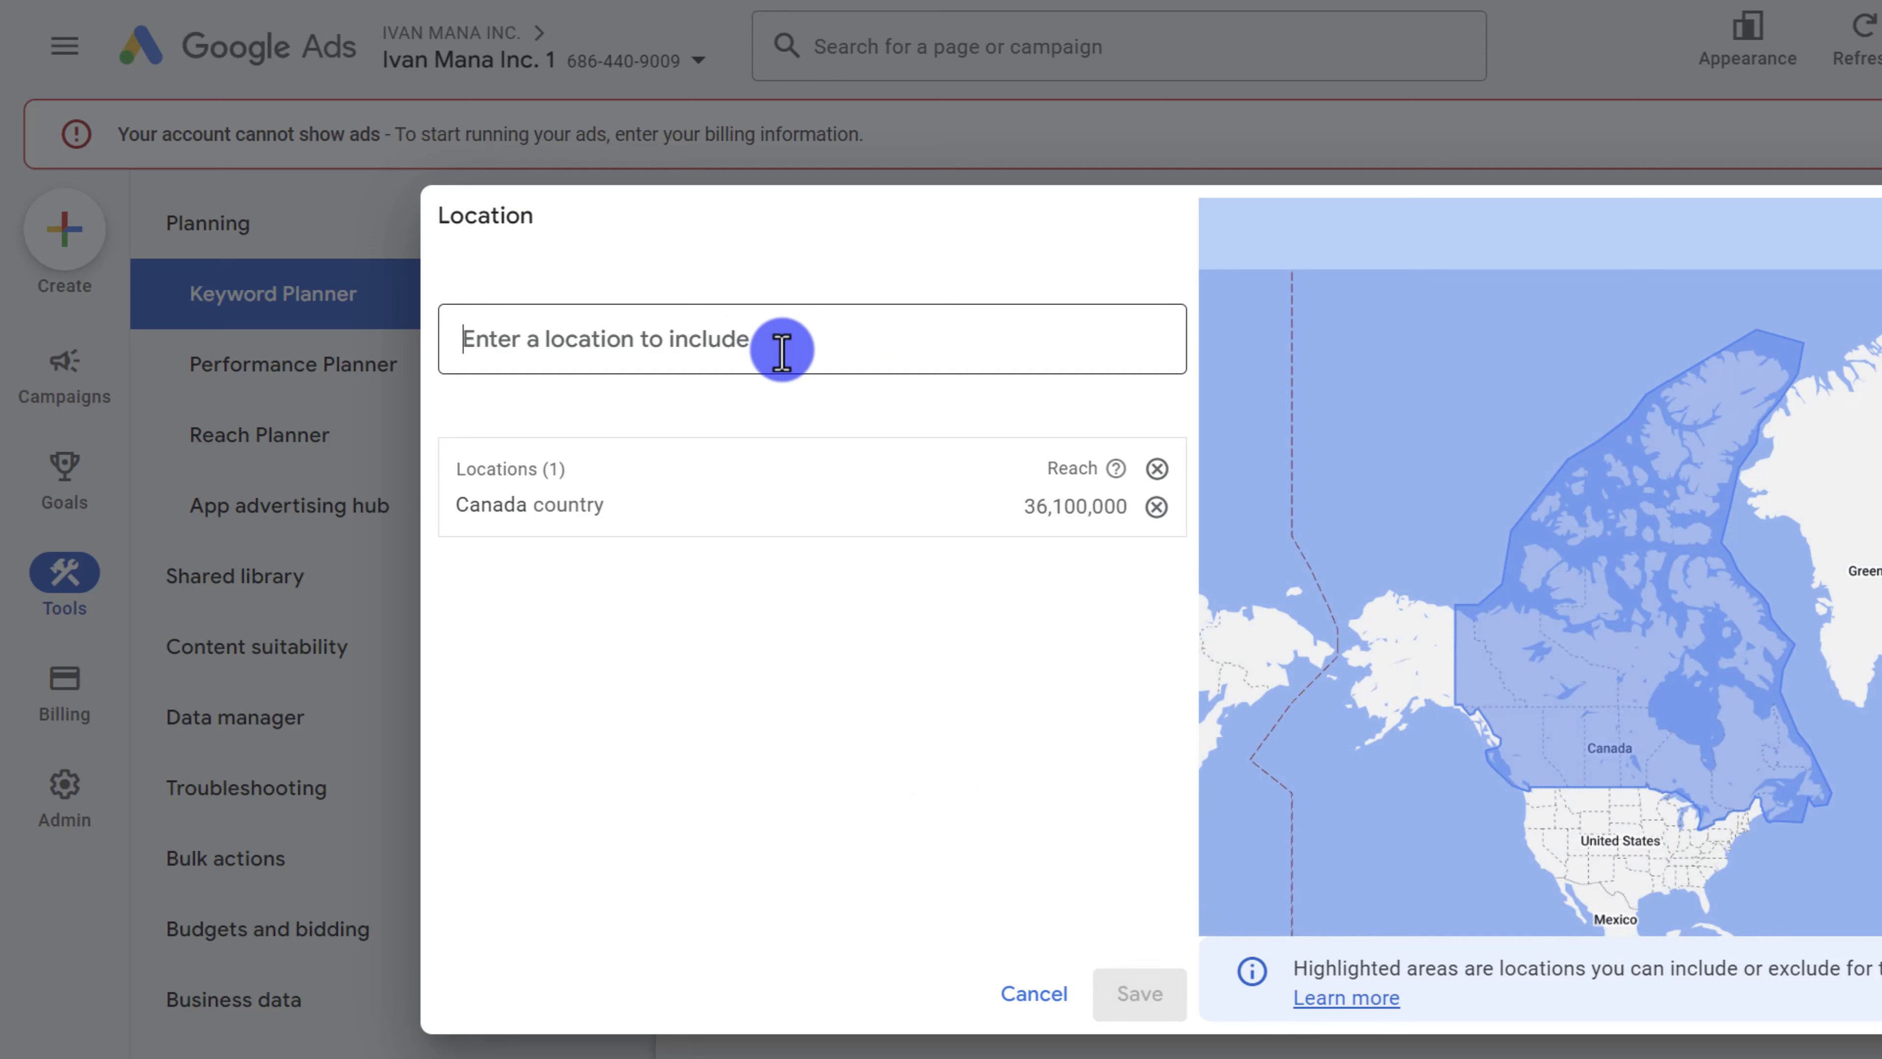
{"action": "type", "text": "united state"}
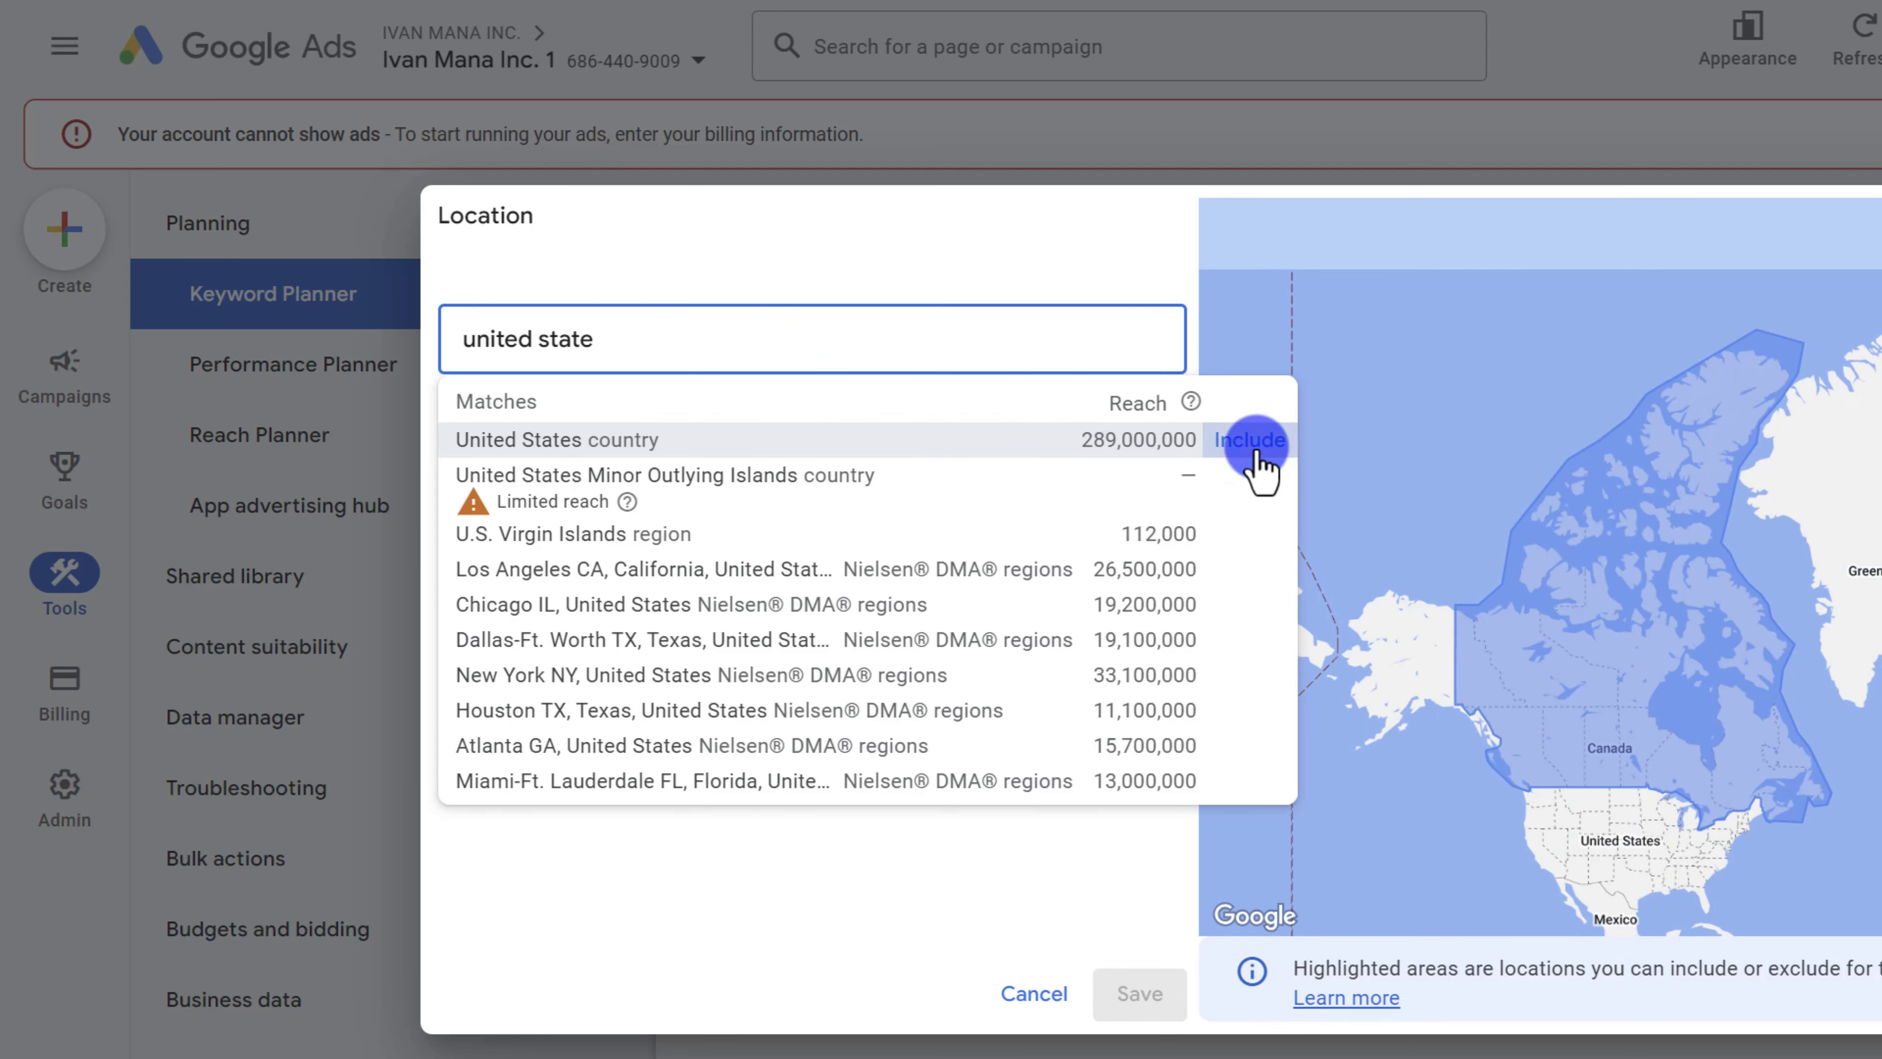
{"action": "left_click", "coordinate": [1252, 440]}
{"action": "left_click", "coordinate": [1133, 996]}
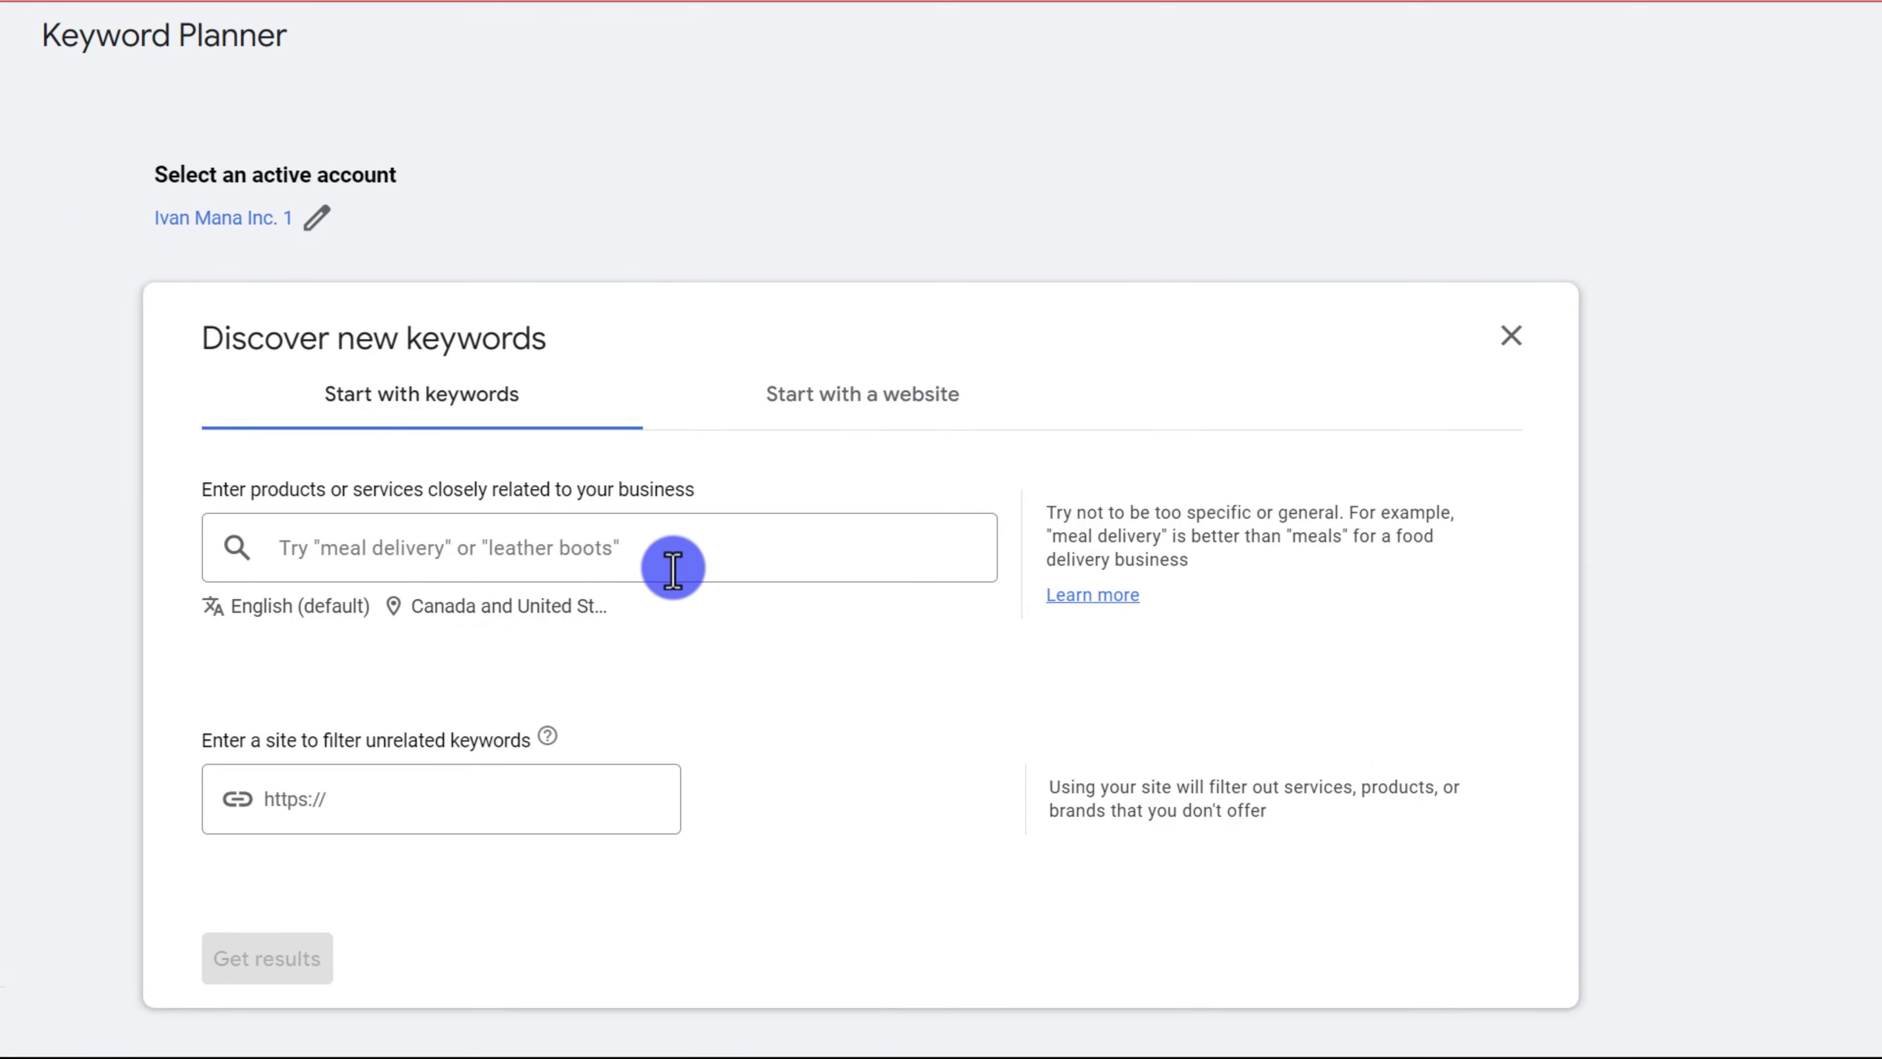
{"action": "left_click", "coordinate": [815, 406]}
{"action": "left_click", "coordinate": [404, 547]}
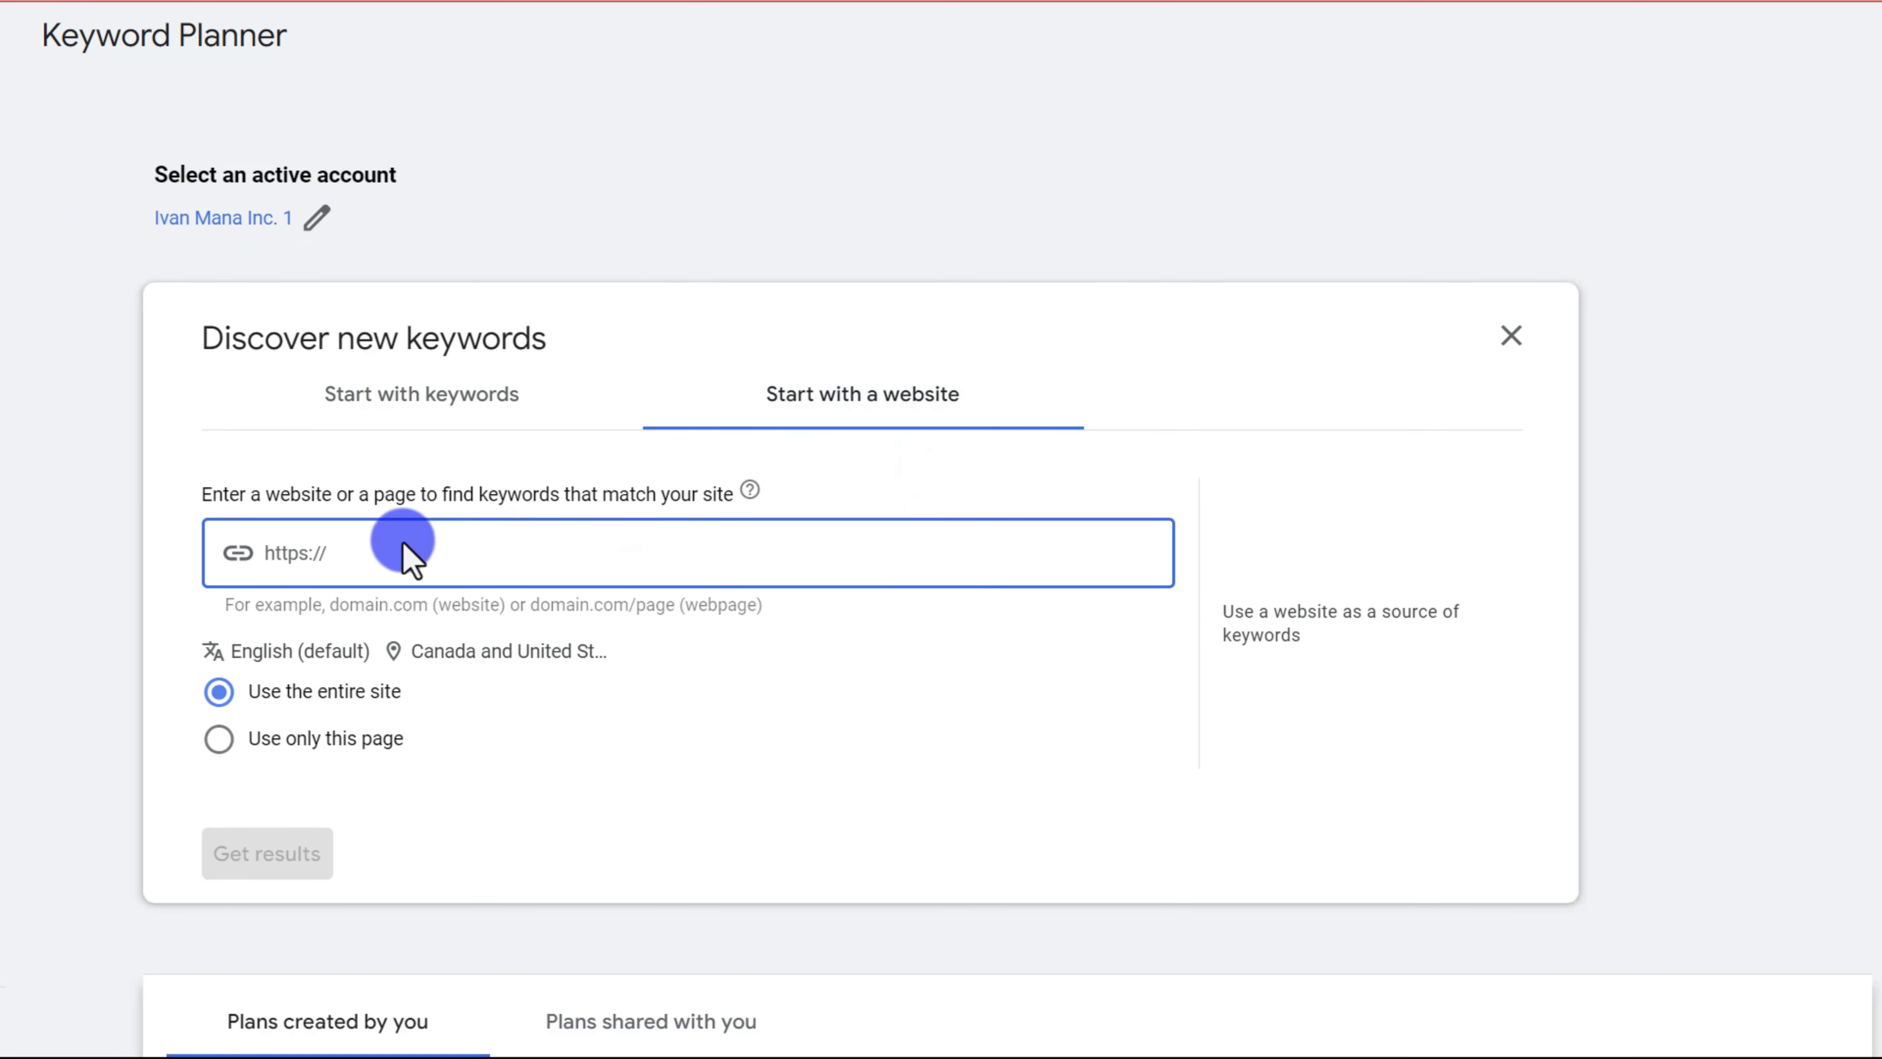
{"action": "type", "text": "https://www.logees.com/"}
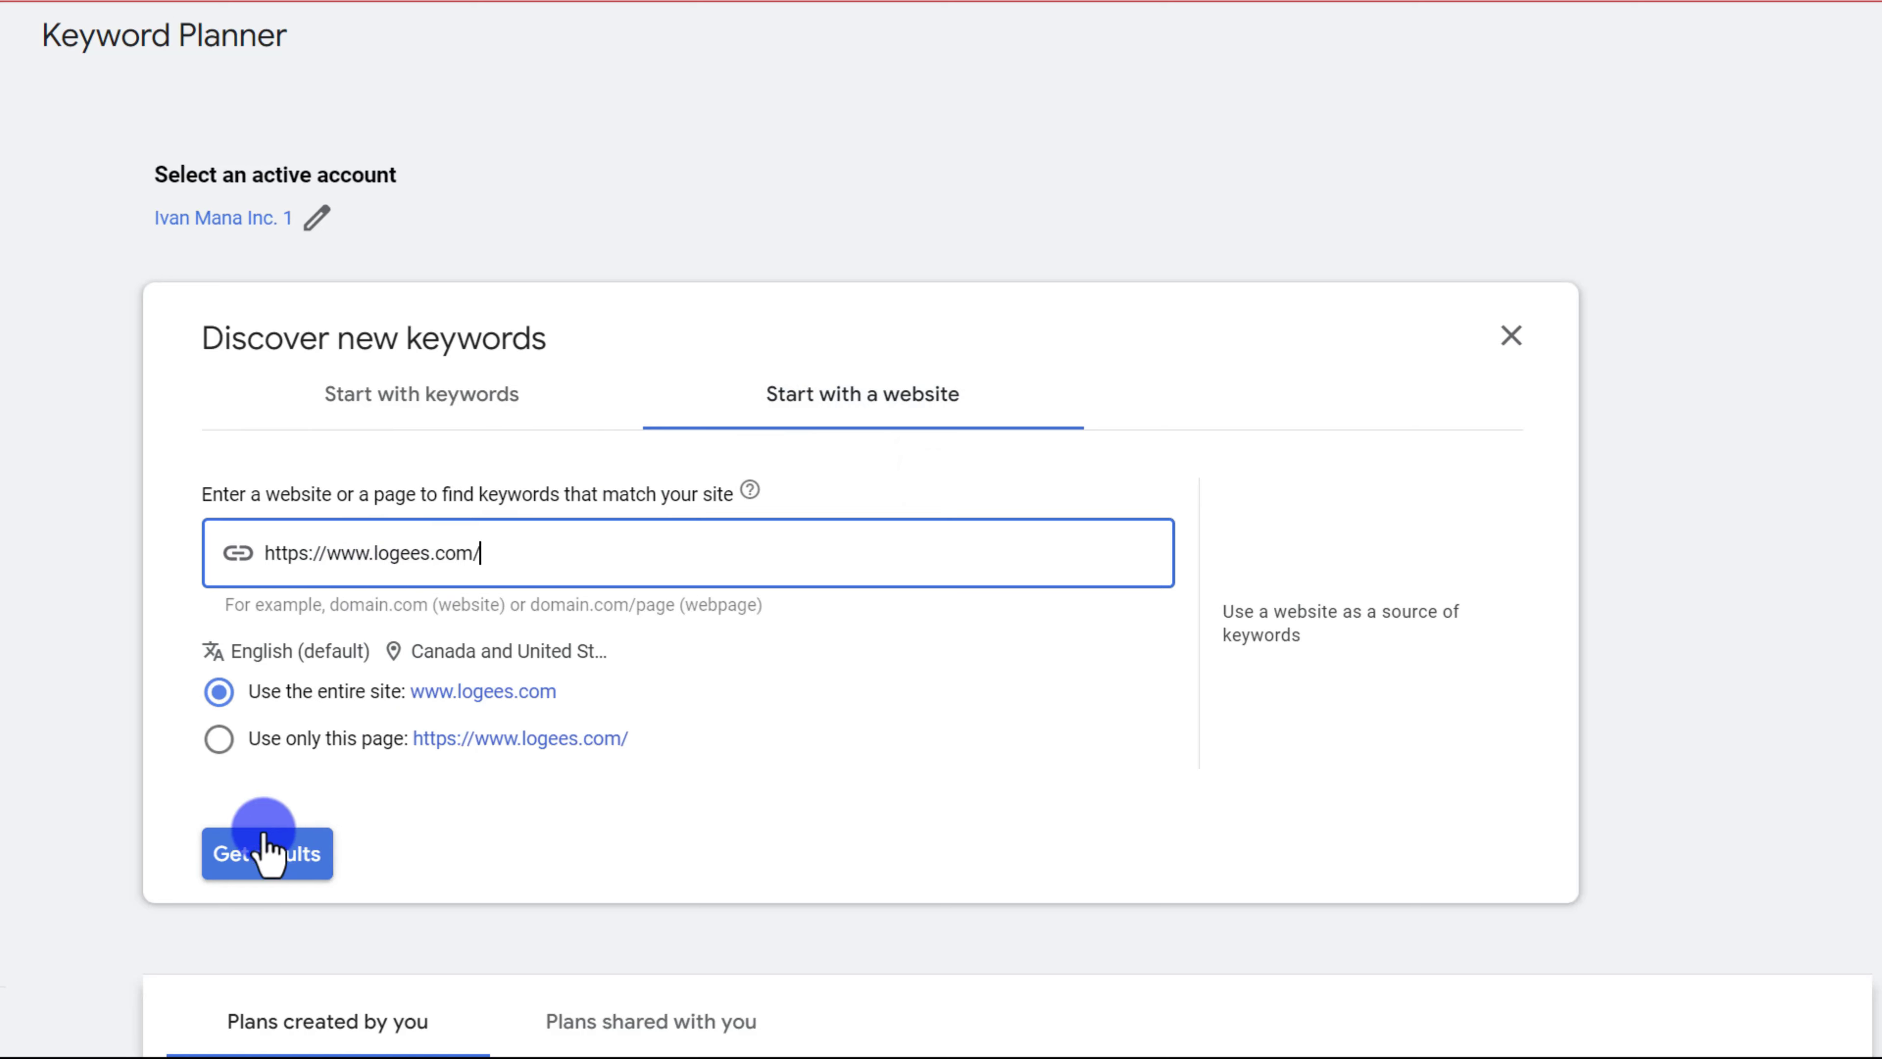
{"action": "left_click", "coordinate": [256, 861]}
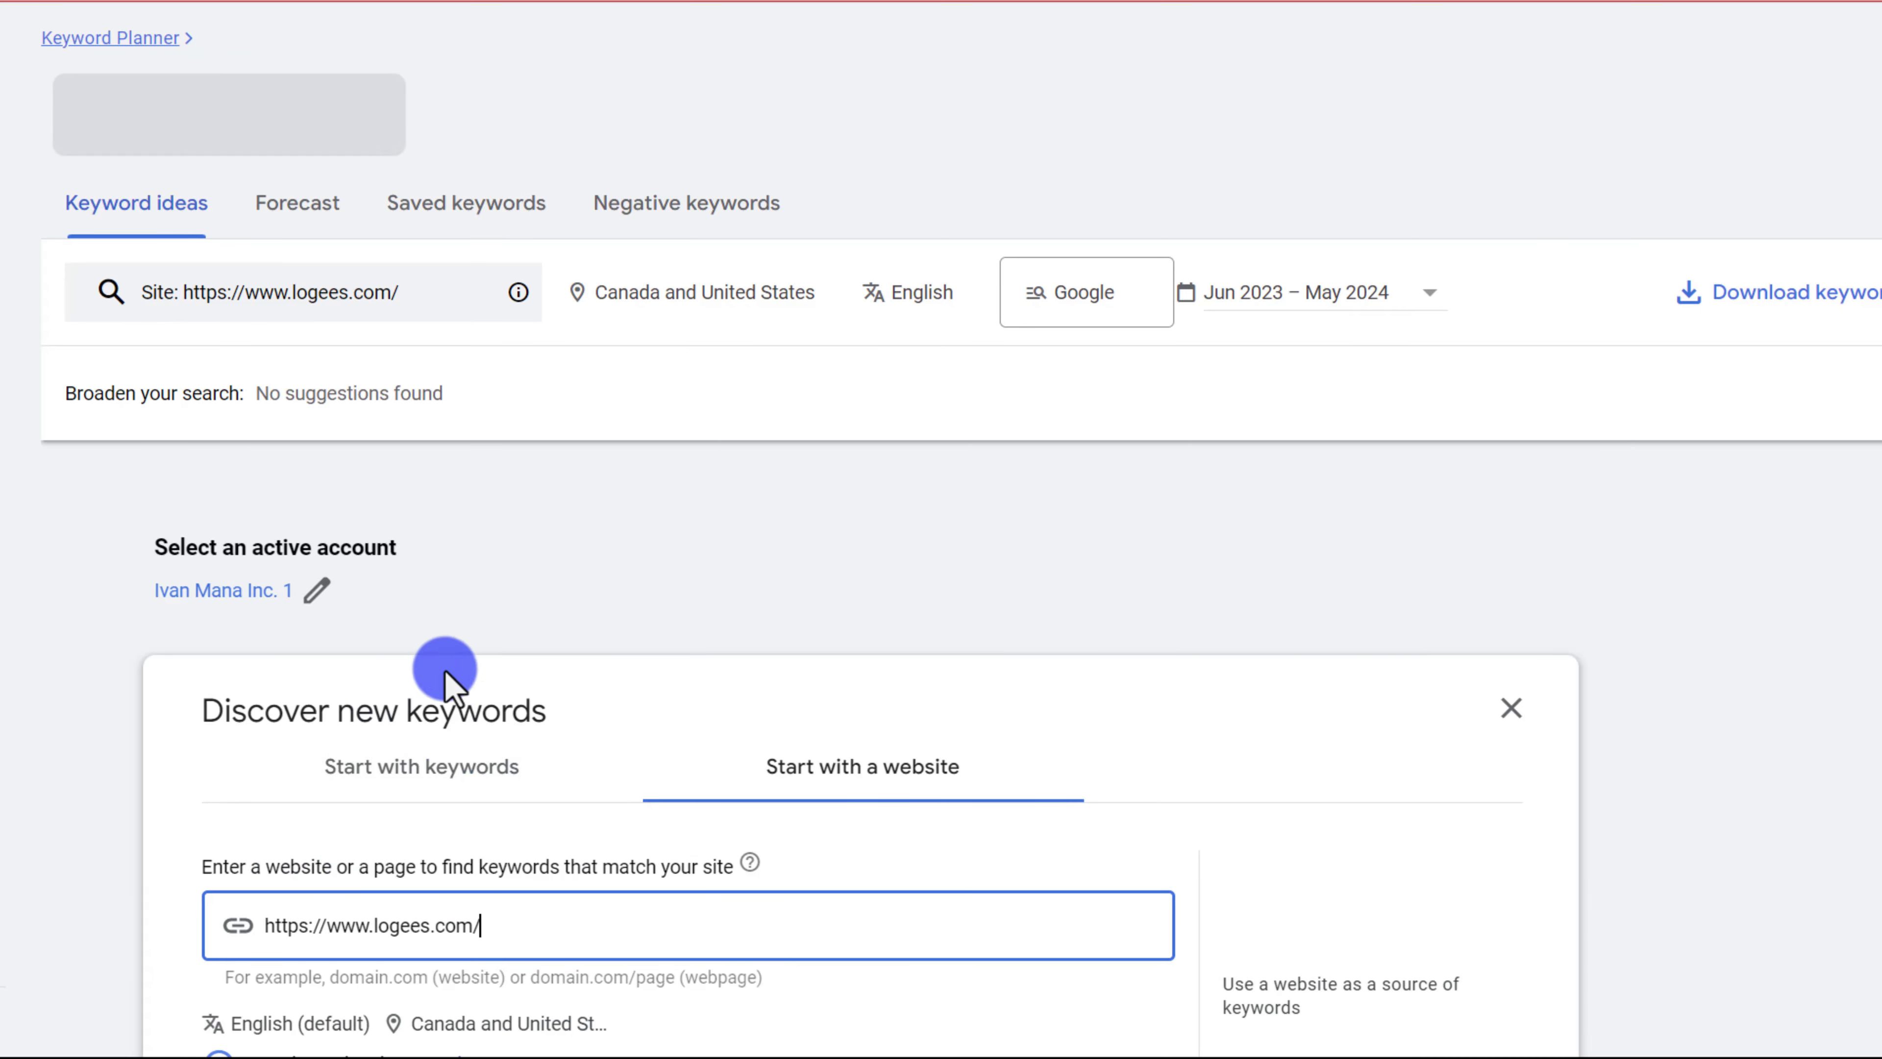
{"action": "scroll", "coordinate": [529, 622], "scroll_direction": "down", "scroll_amount": 5}
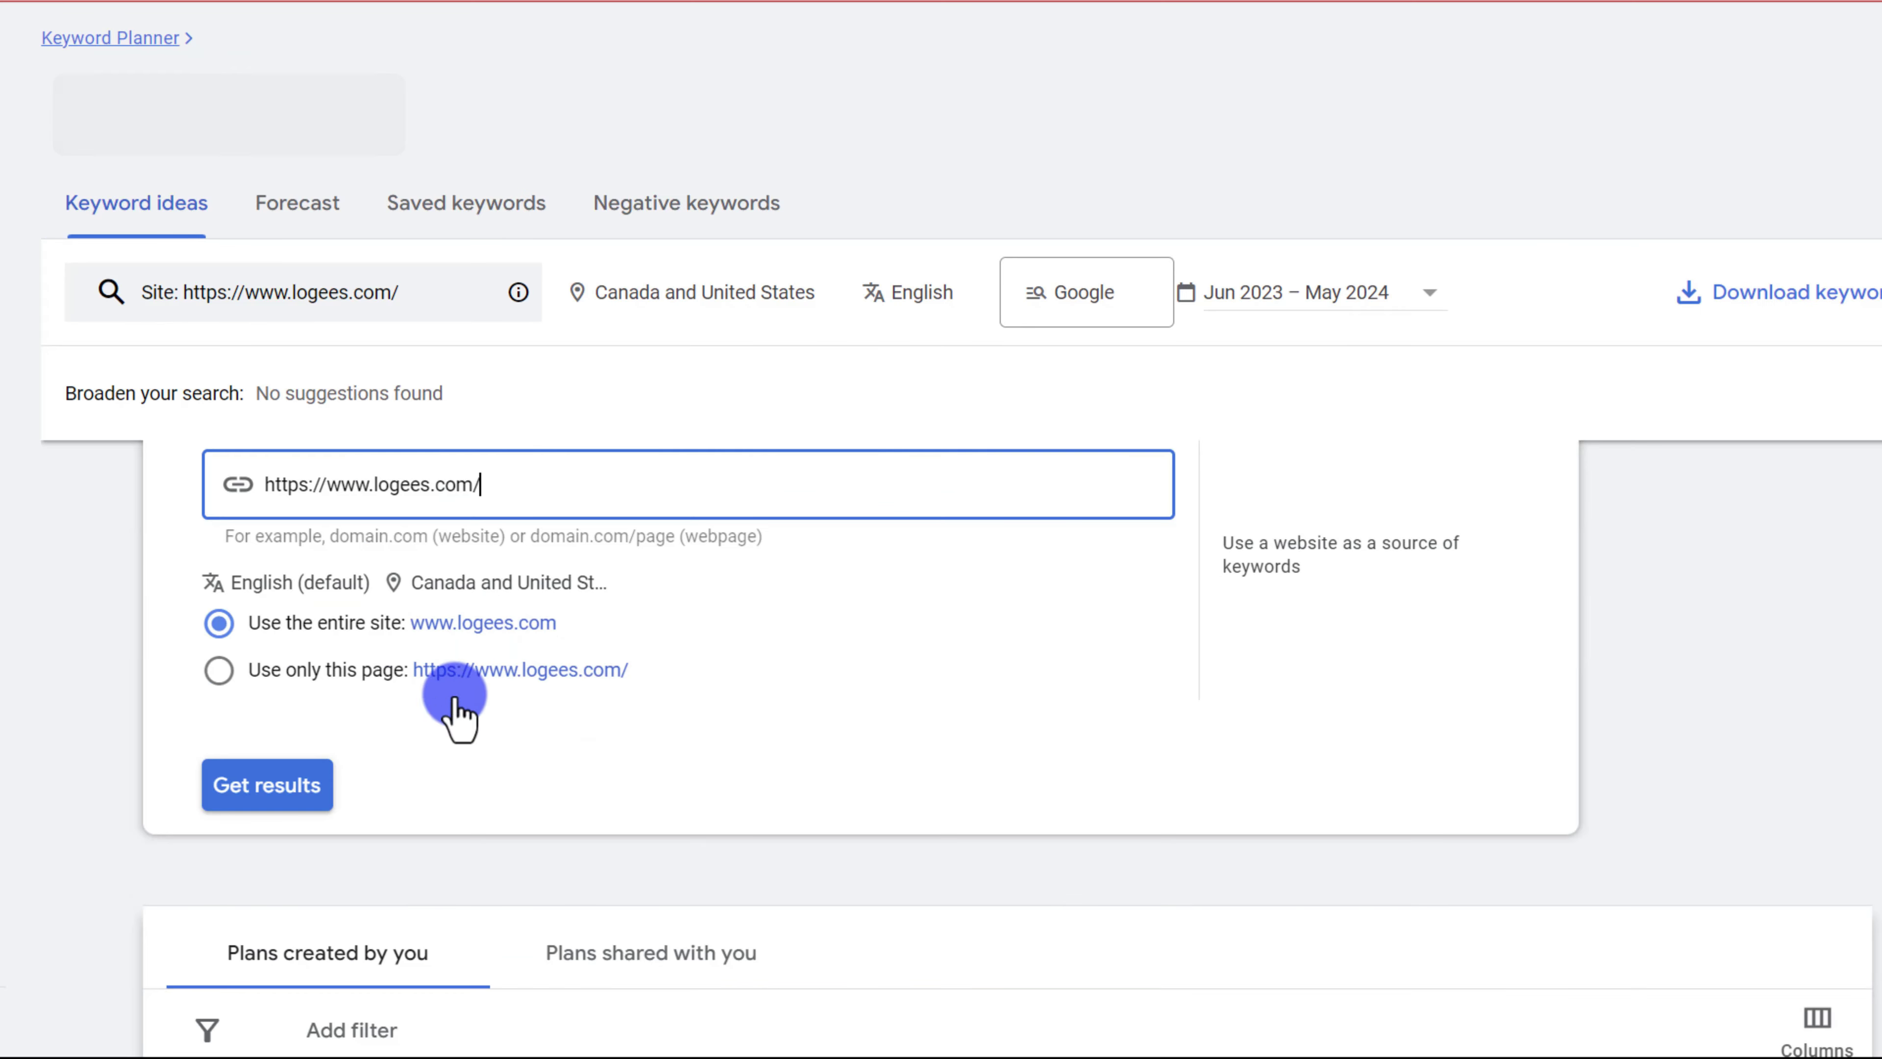
{"action": "left_click", "coordinate": [300, 782]}
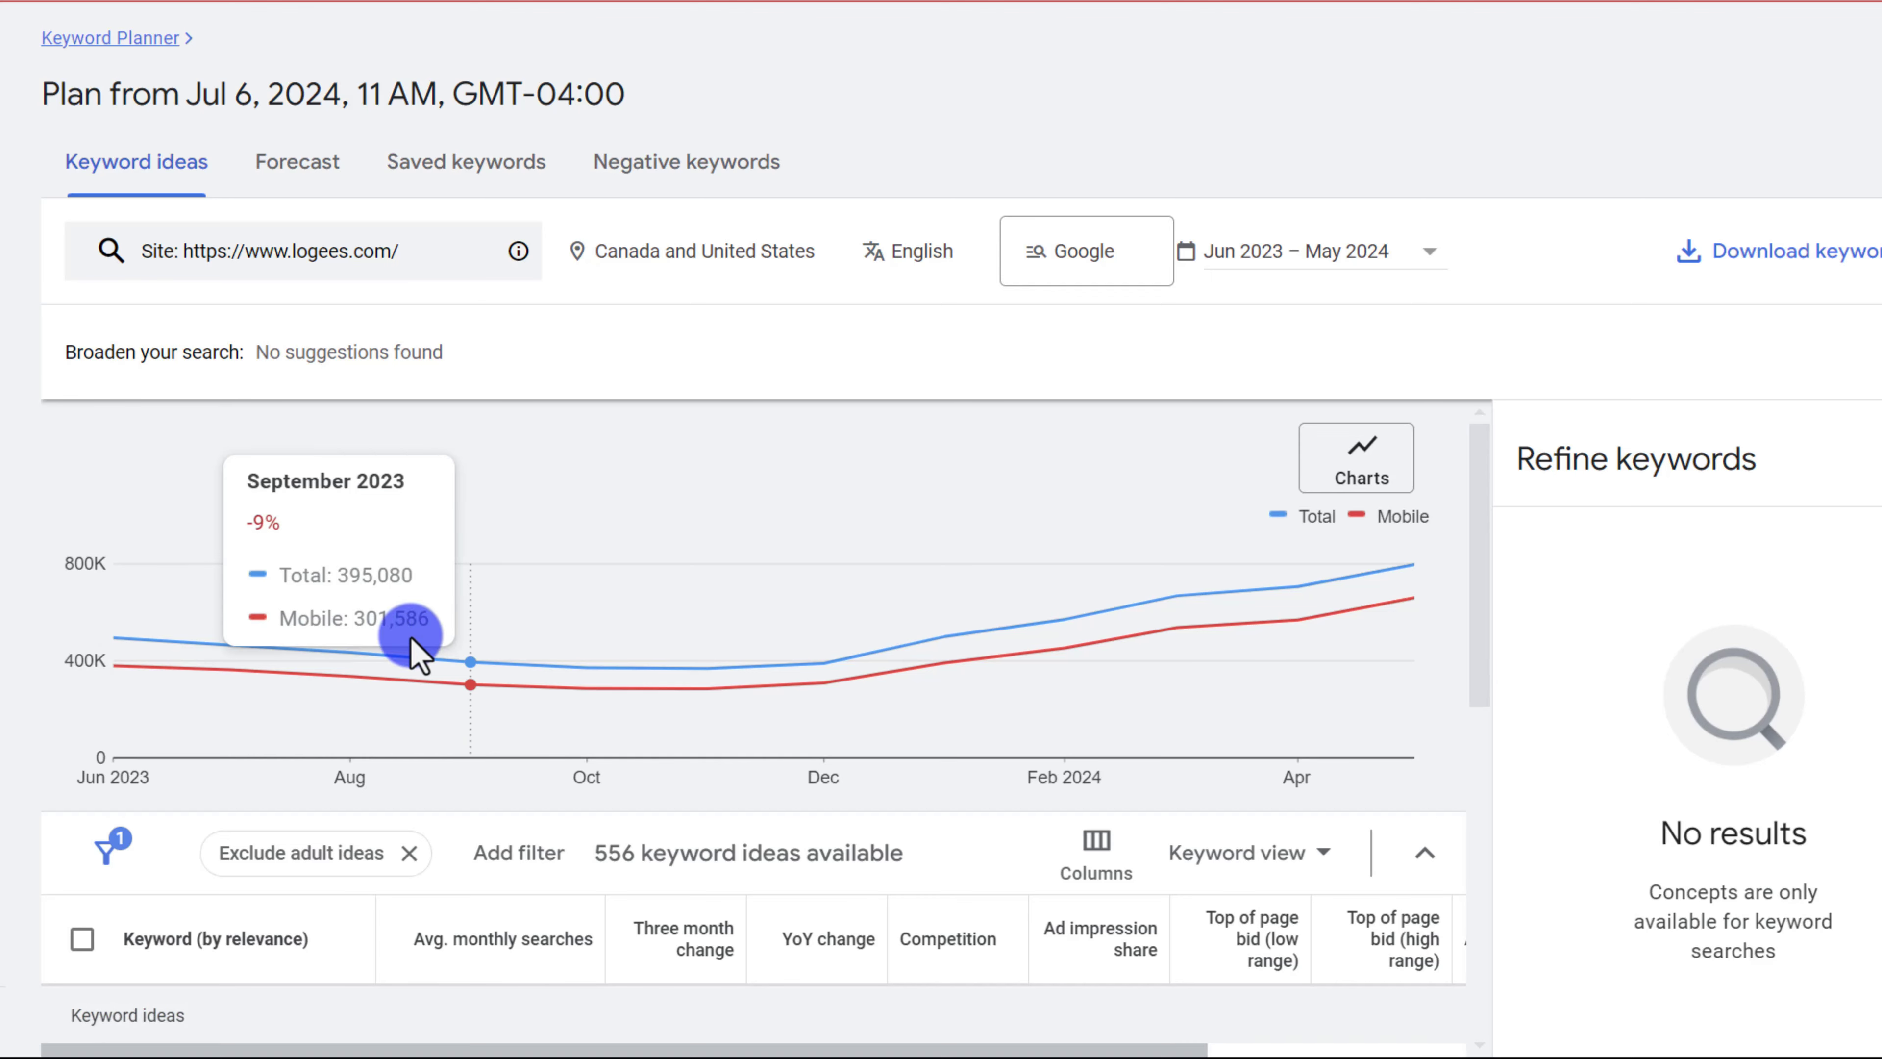
- Look through keyword ideas such as "plants for sale", and sort the list by competition from lowest to highest
{"action": "scroll", "coordinate": [561, 823], "scroll_direction": "down", "scroll_amount": 2}
{"action": "scroll", "coordinate": [561, 823], "scroll_direction": "down", "scroll_amount": 4}
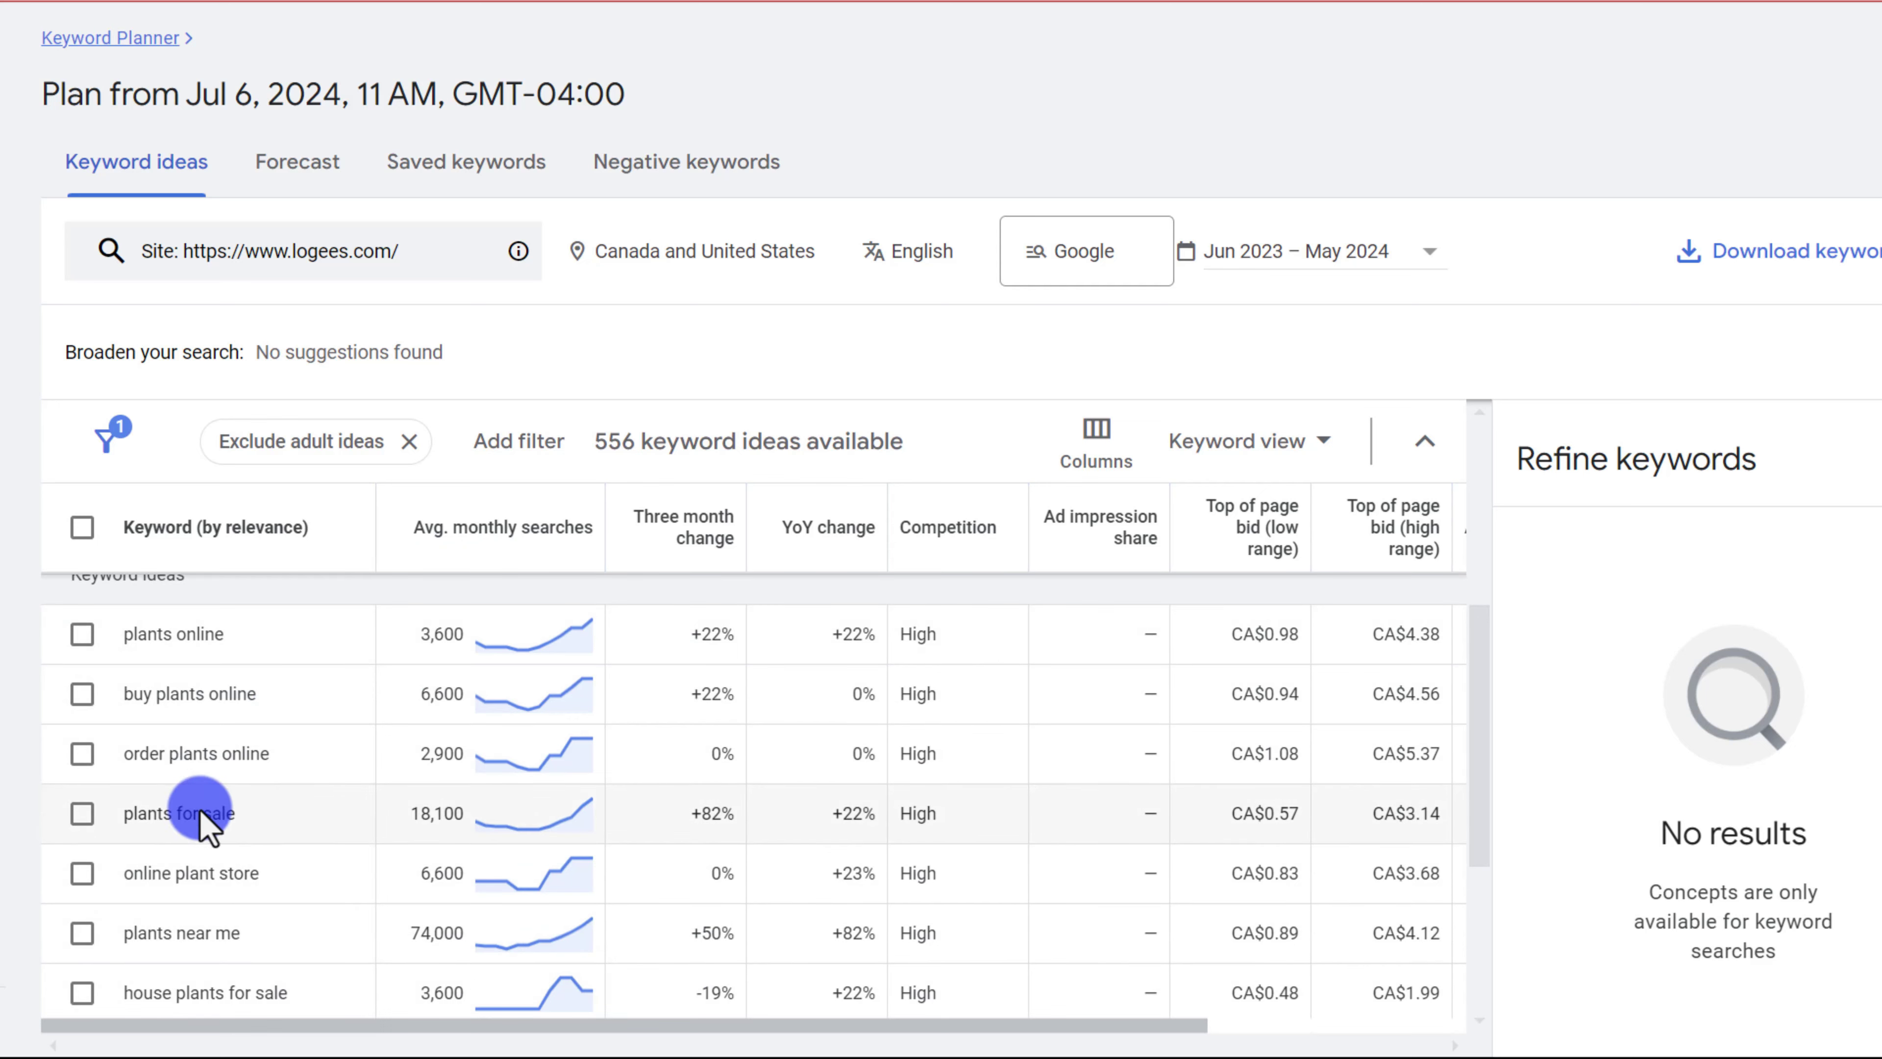
{"action": "scroll", "coordinate": [867, 684], "scroll_direction": "down", "scroll_amount": 2}
{"action": "left_click_drag", "start_coordinate": [138, 665], "coordinate": [269, 664]}
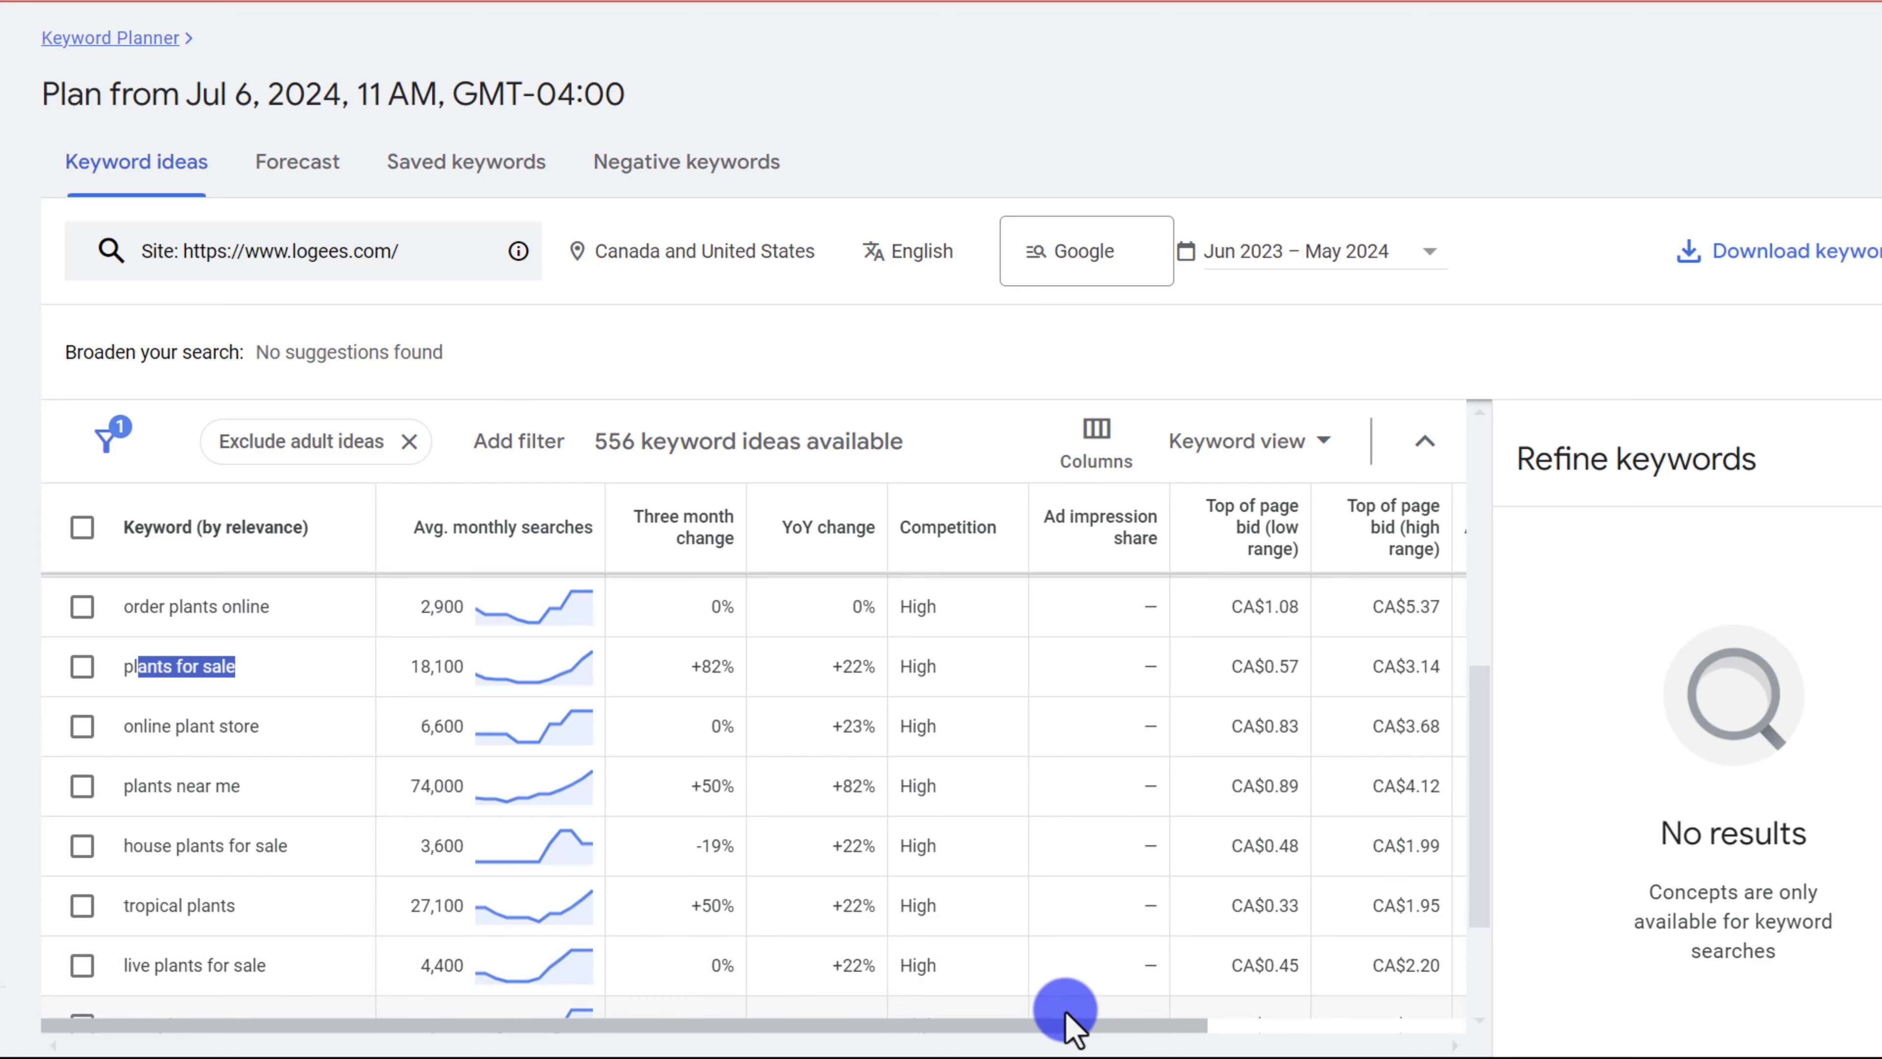
{"action": "left_click_drag", "start_coordinate": [1029, 1025], "coordinate": [950, 1029]}
{"action": "left_click", "coordinate": [941, 545]}
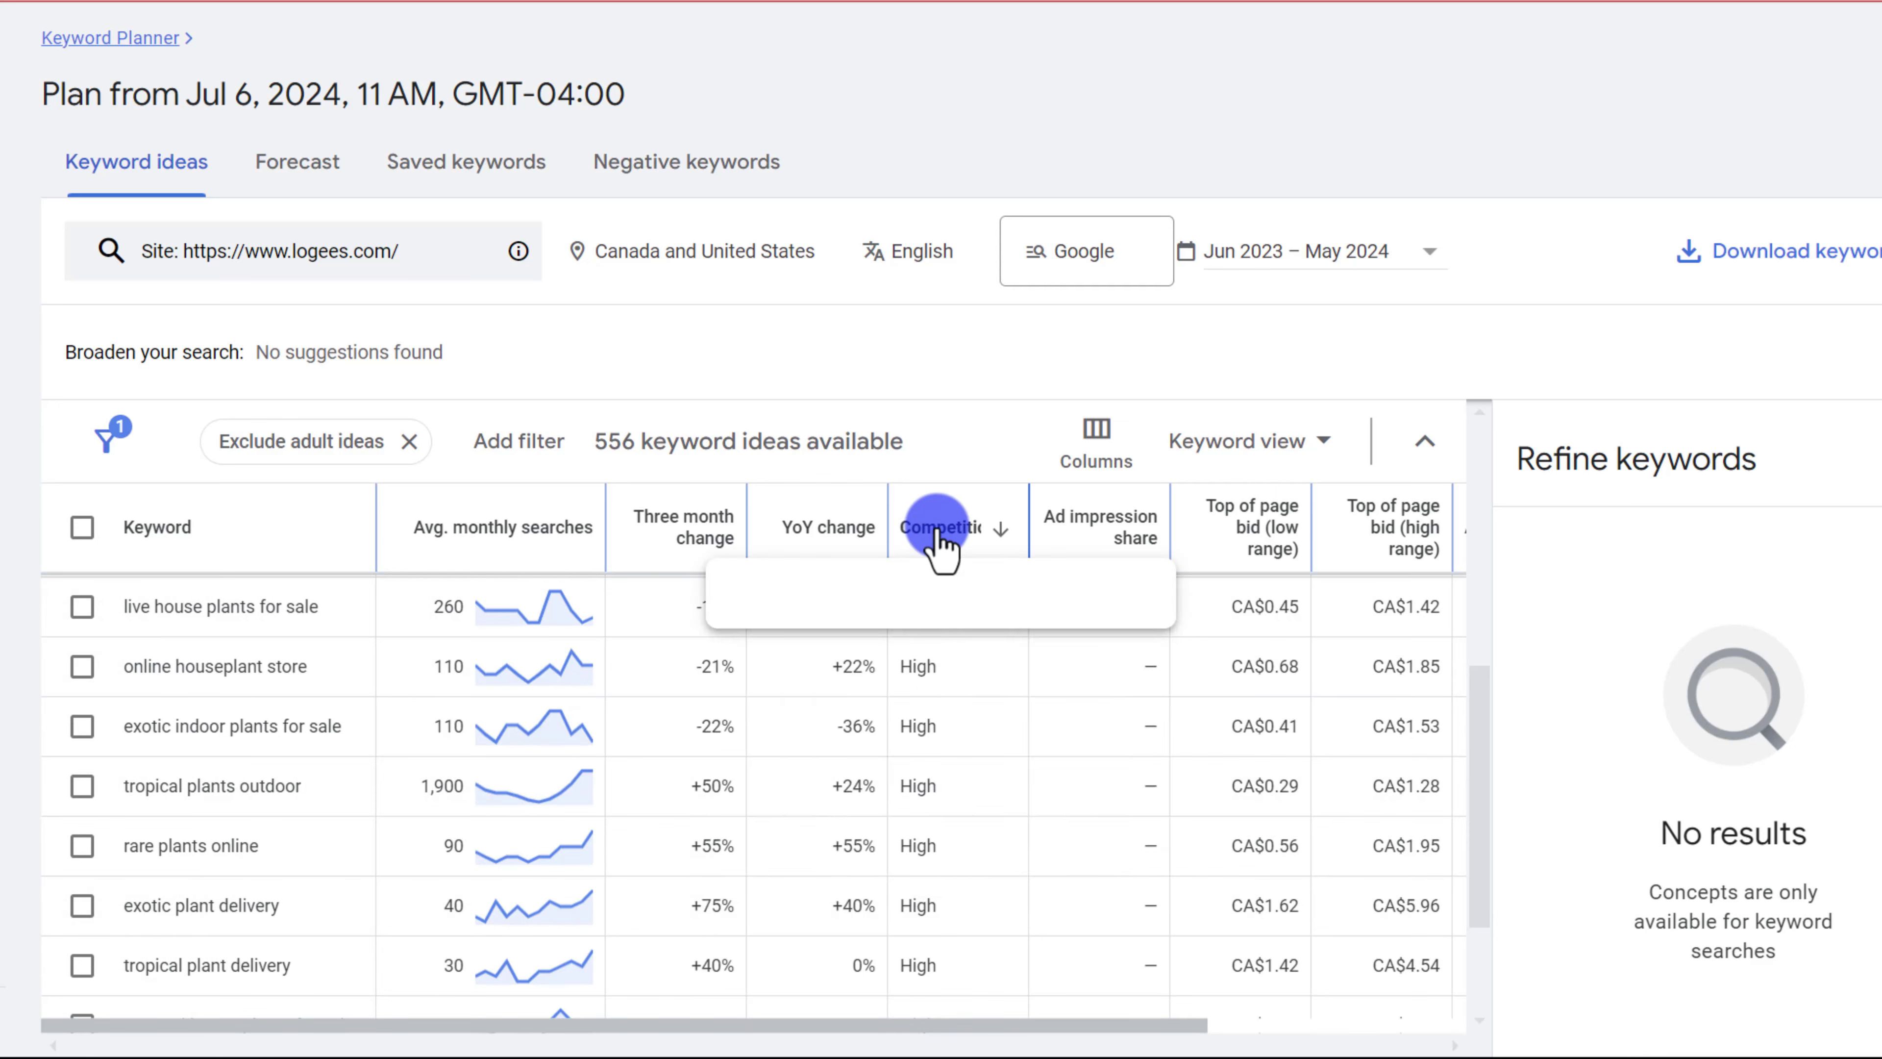
- Increase the number of keyword rows shown per page and examine the low-competition keywords and their average monthly searches
{"action": "scroll", "coordinate": [933, 715], "scroll_direction": "down", "scroll_amount": 5}
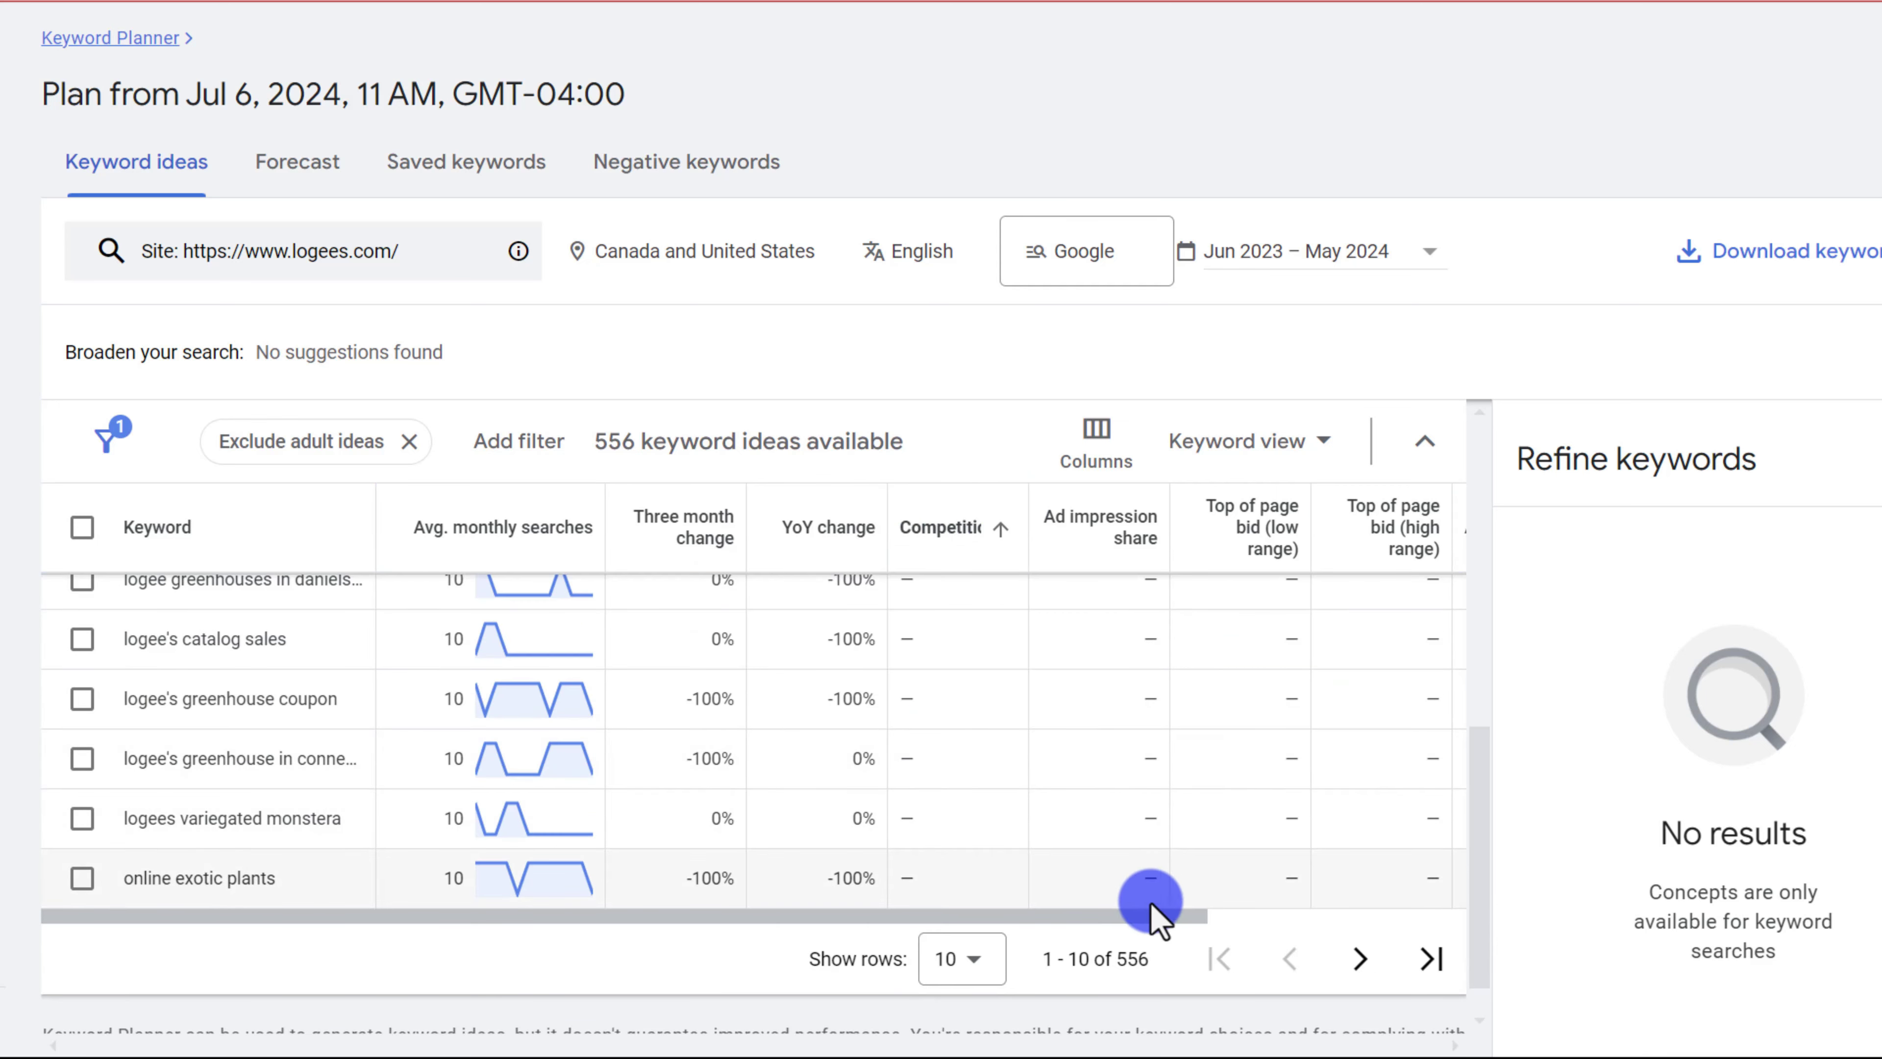
{"action": "left_click", "coordinate": [966, 958]}
{"action": "left_click", "coordinate": [957, 928]}
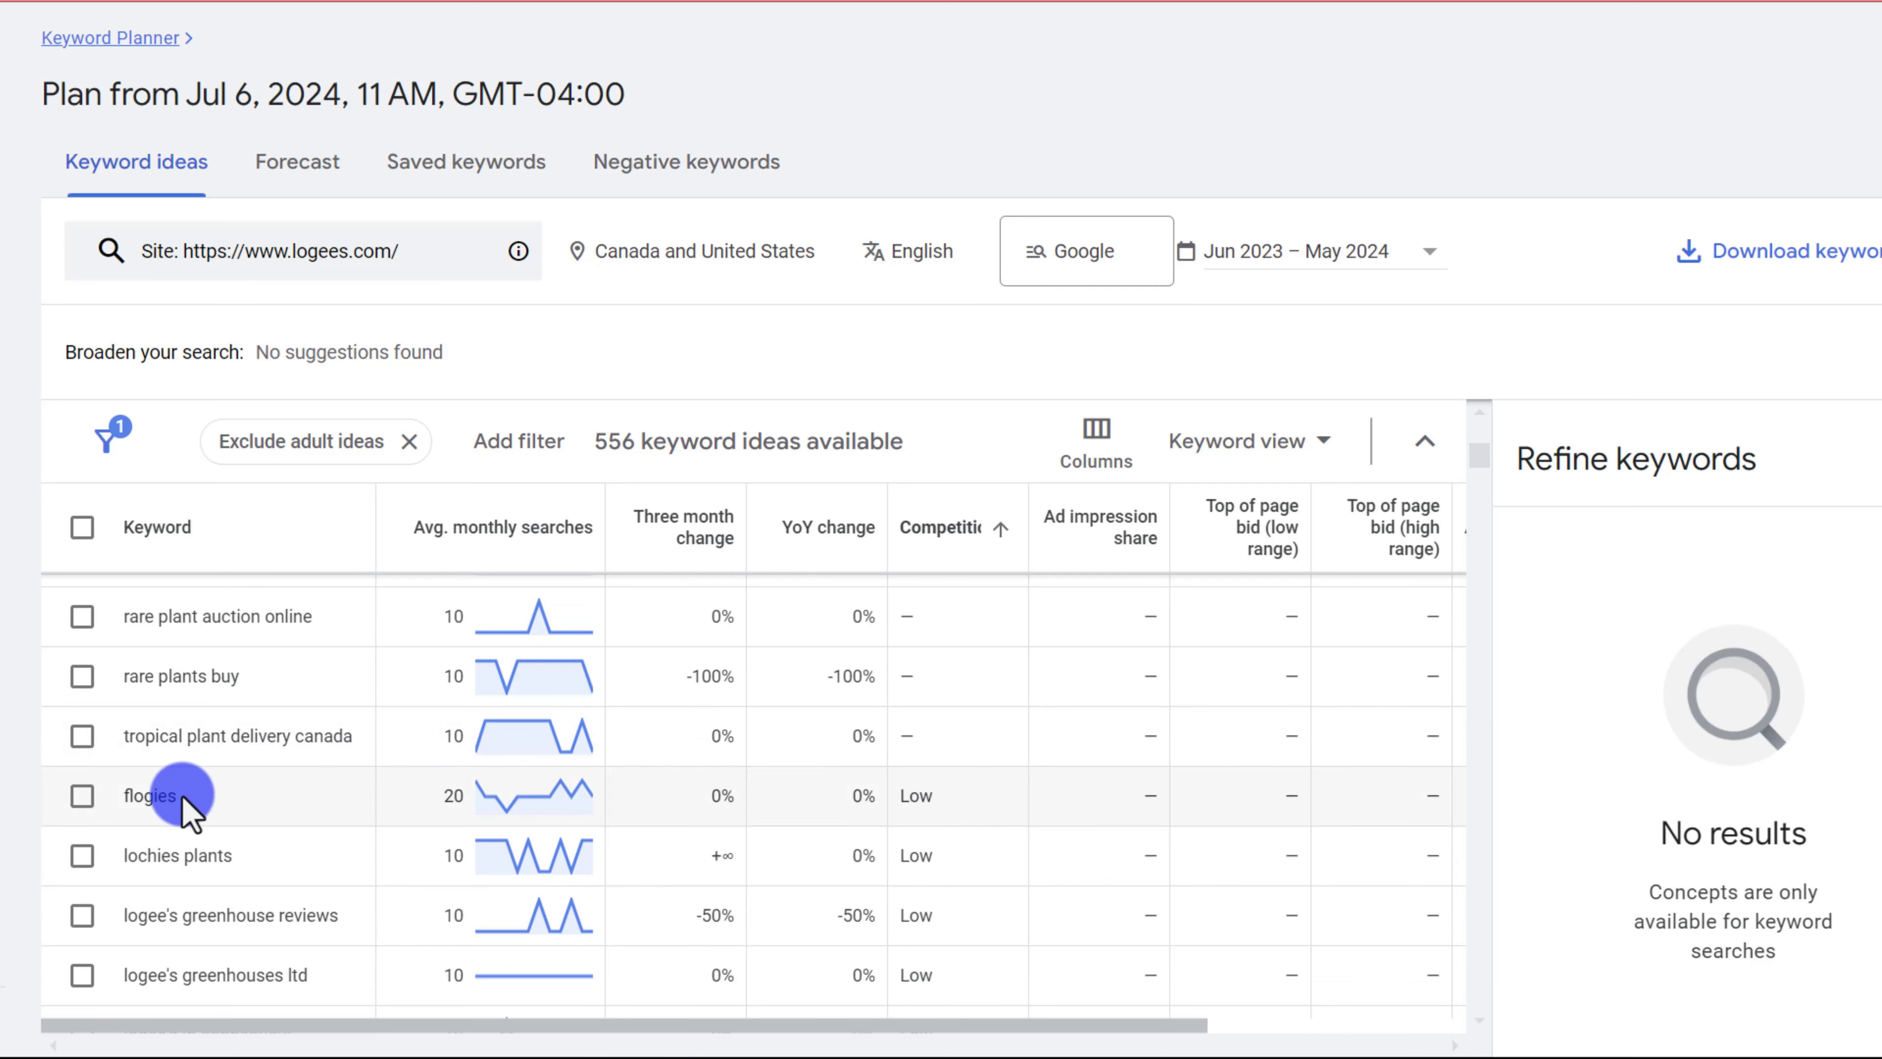
{"action": "scroll", "coordinate": [1008, 860], "scroll_direction": "down", "scroll_amount": 2}
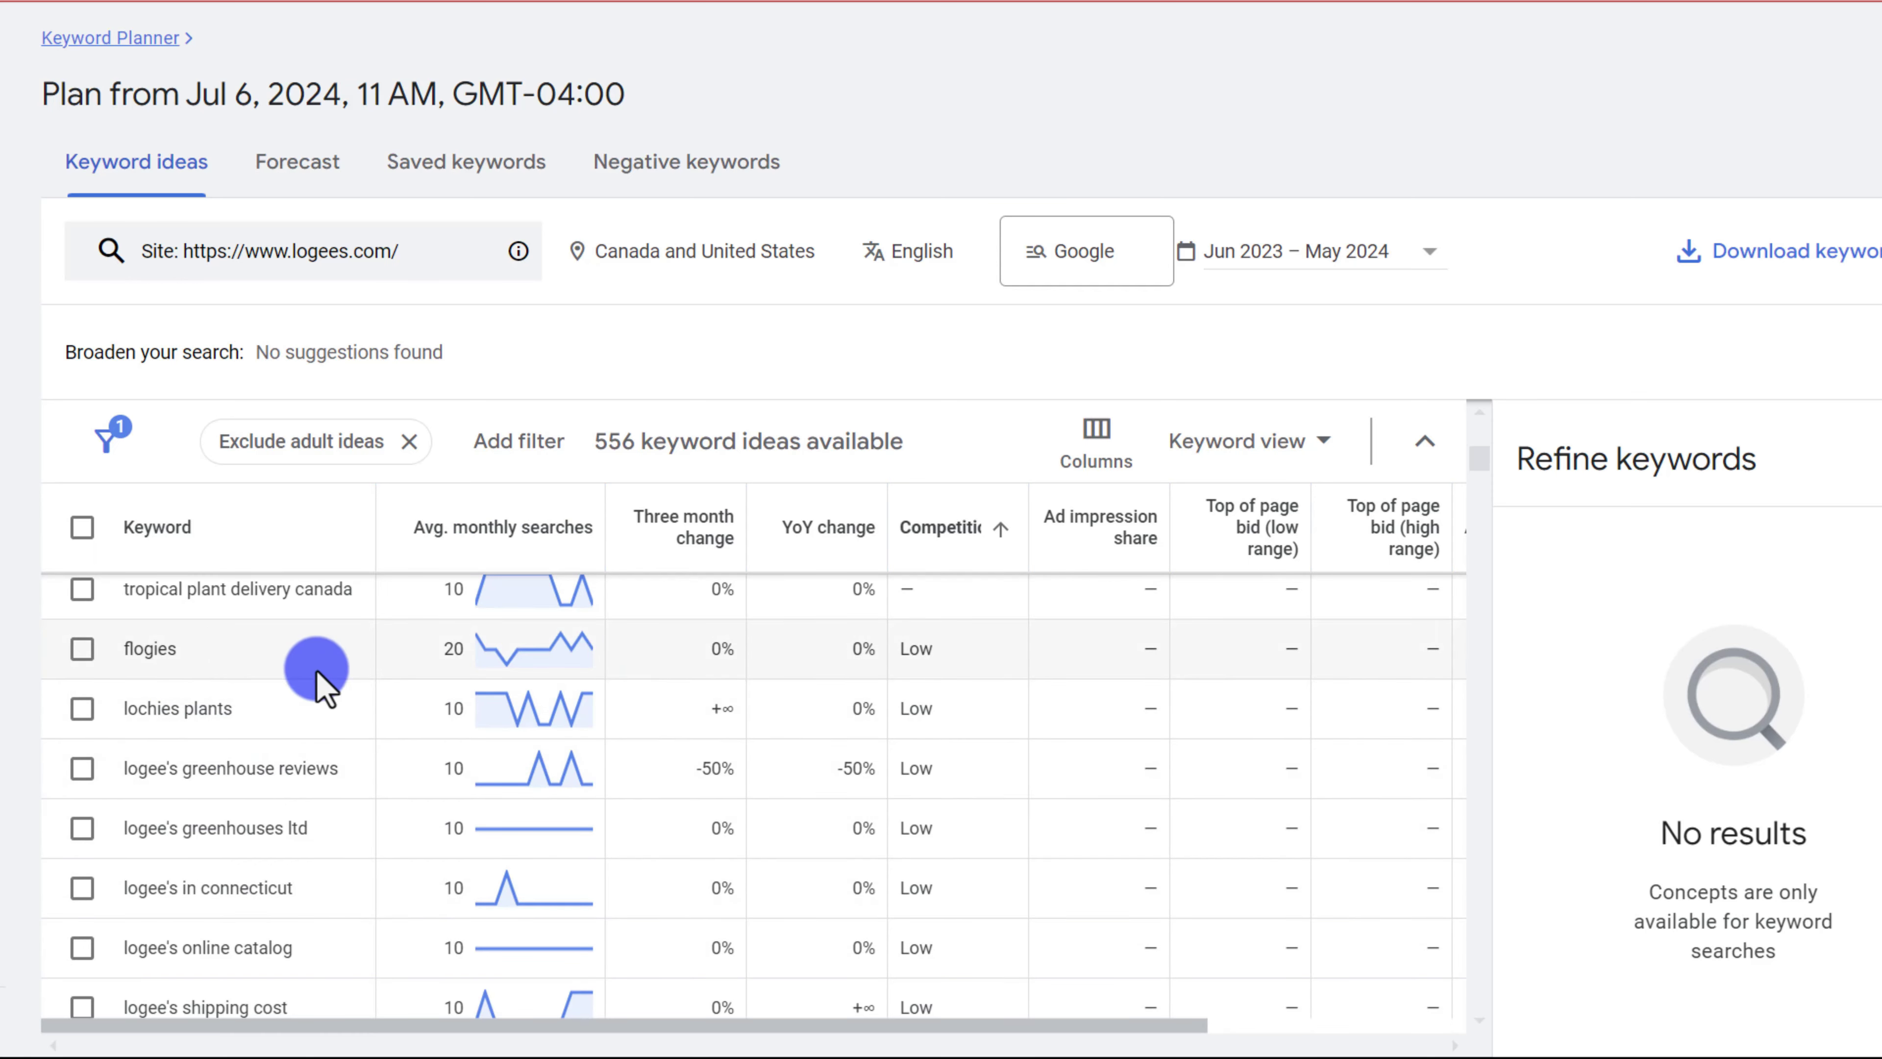
{"action": "scroll", "coordinate": [878, 718], "scroll_direction": "down", "scroll_amount": 5}
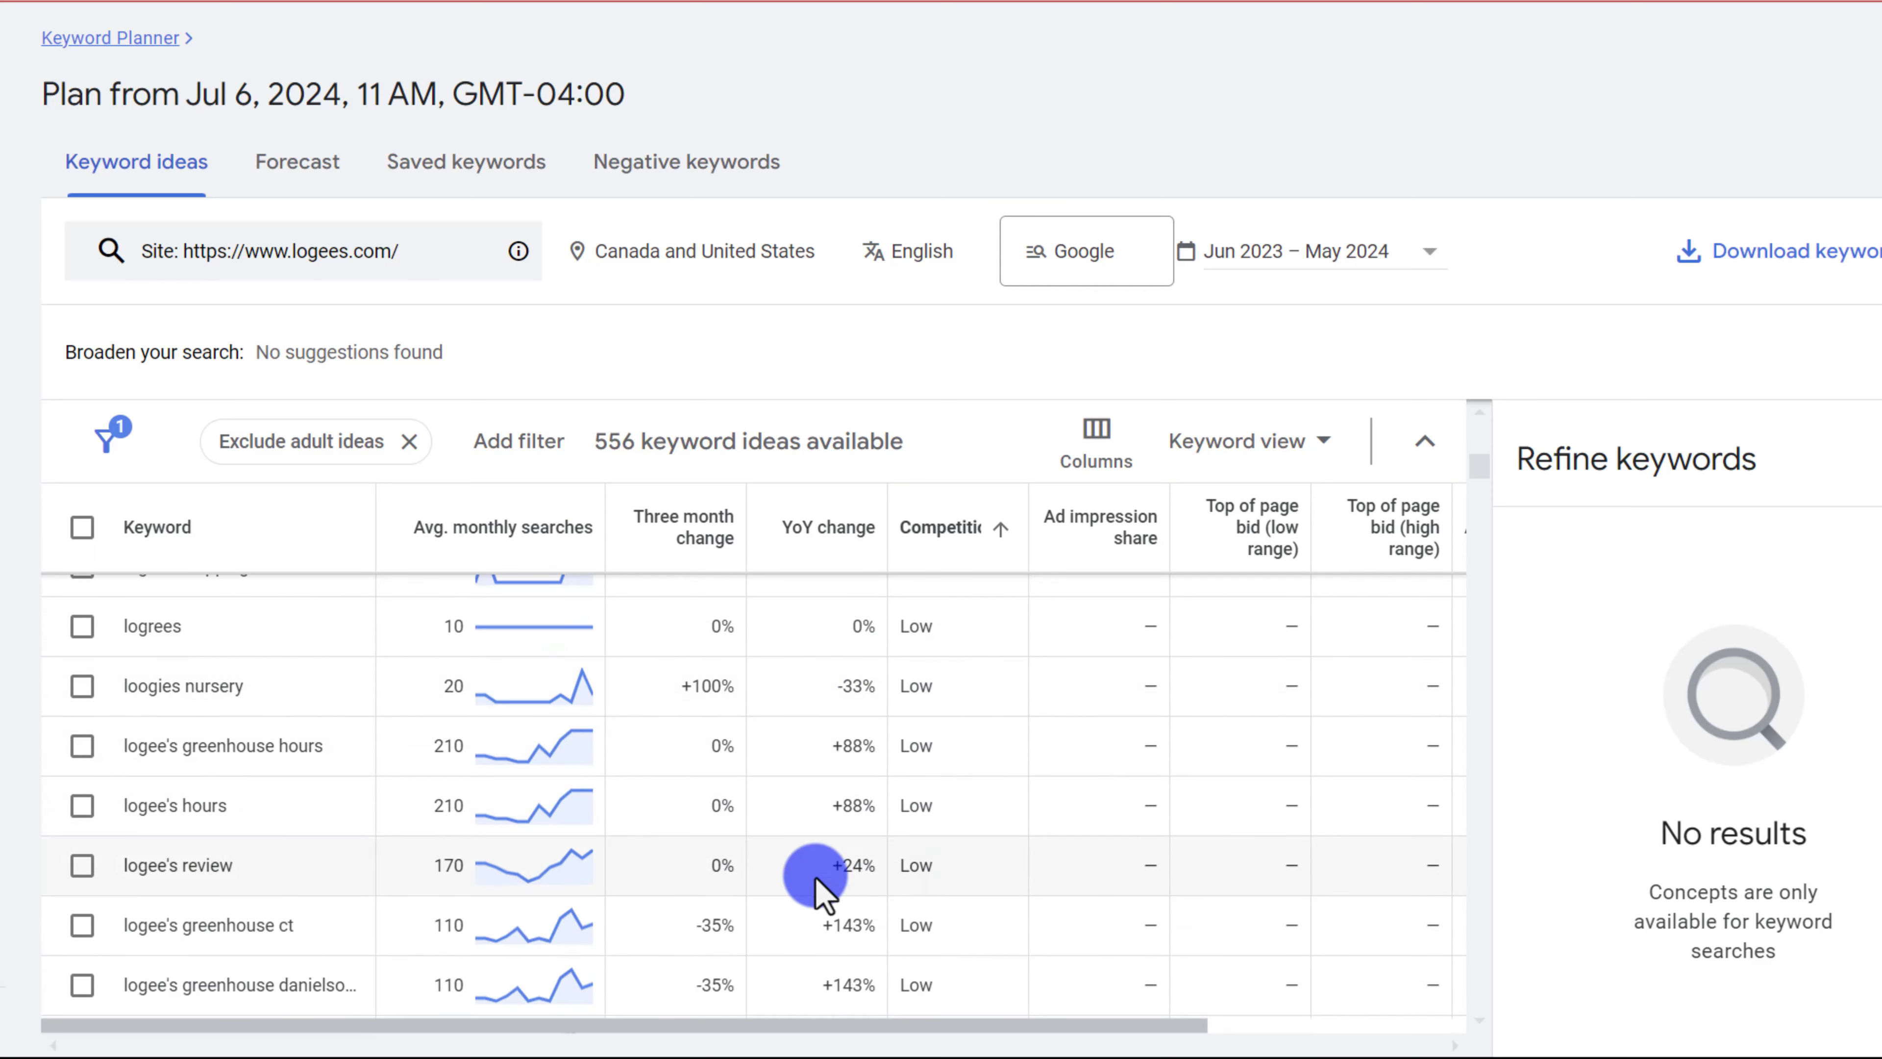